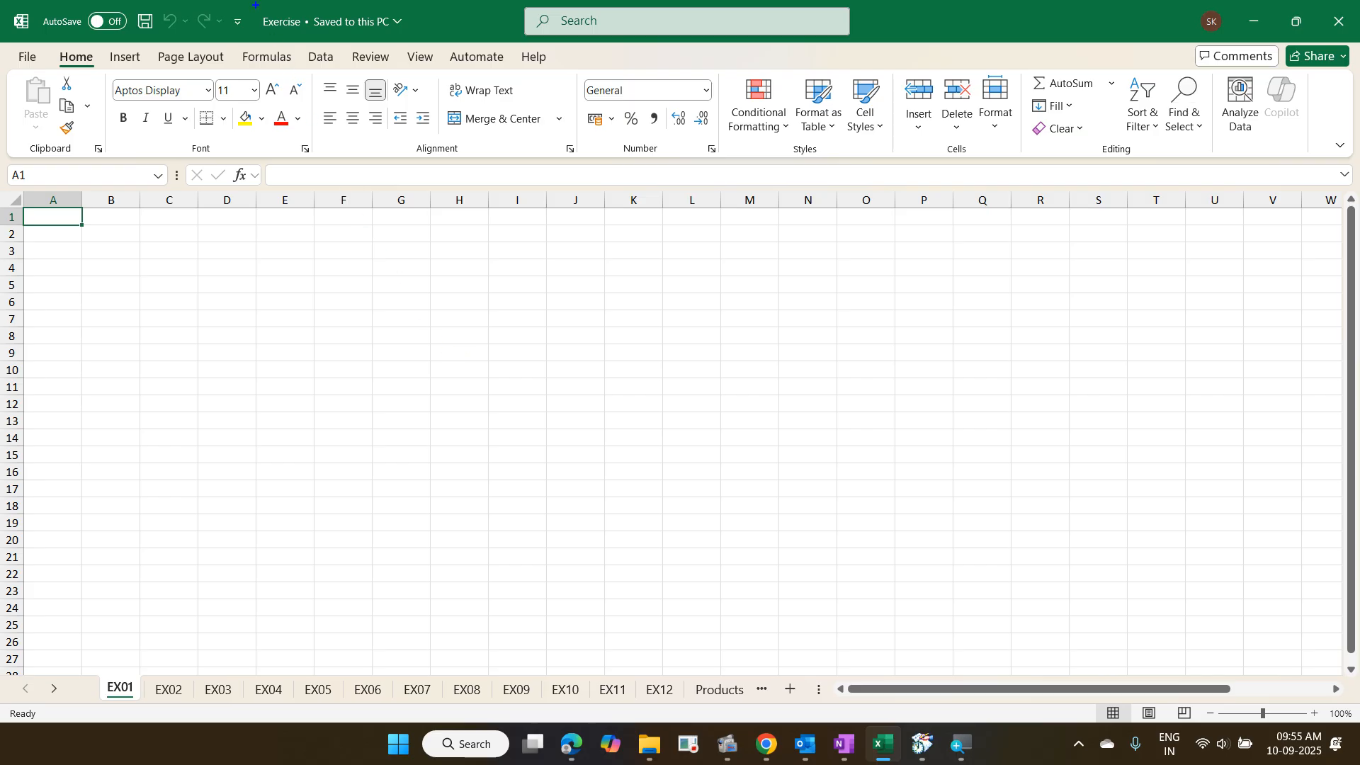
- Outline the title bar with a blue rectangle and add an arrow from it to the blue label "Title Bar"
drag(253, 2, 1358, 34)
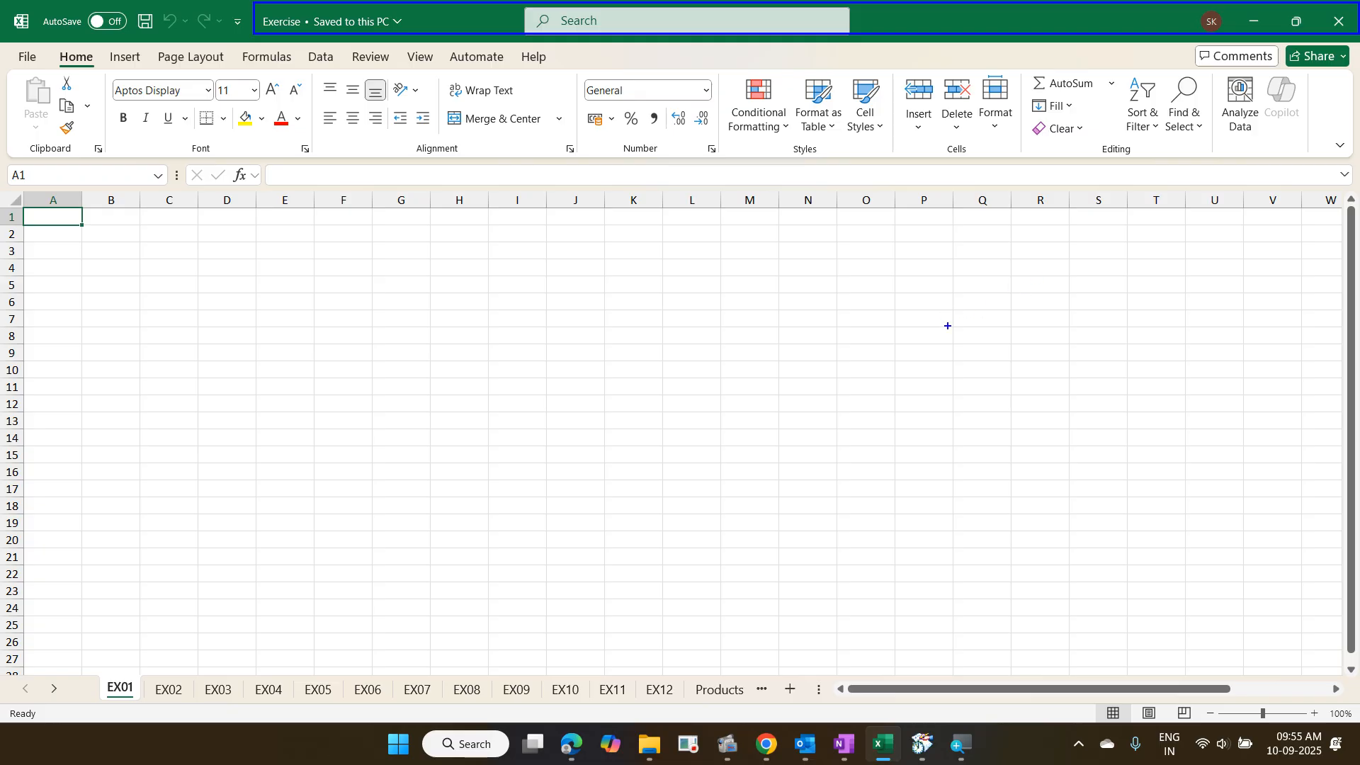
mouse_move(1080, 314)
mouse_down()
mouse_move(1017, 167)
mouse_move(927, 38)
mouse_up()
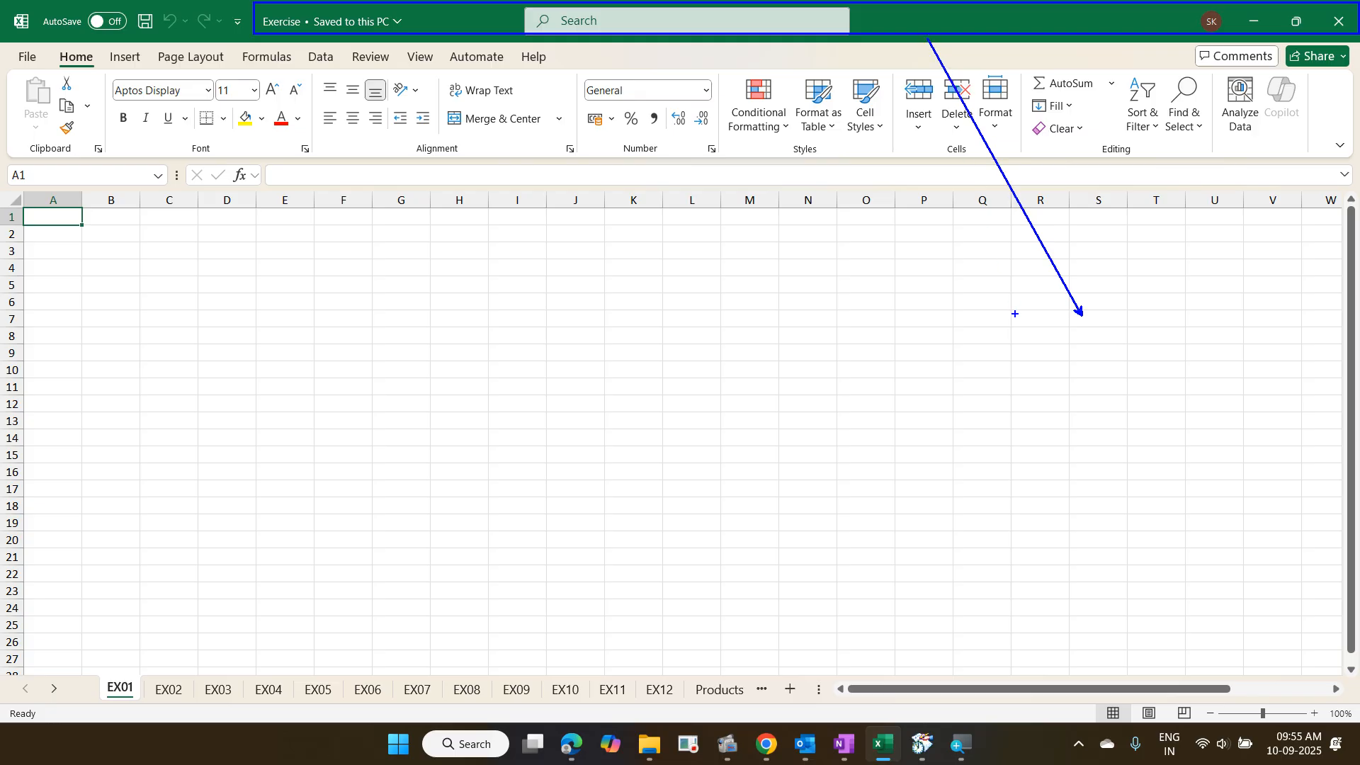
text(tTit)
text(le Bar)
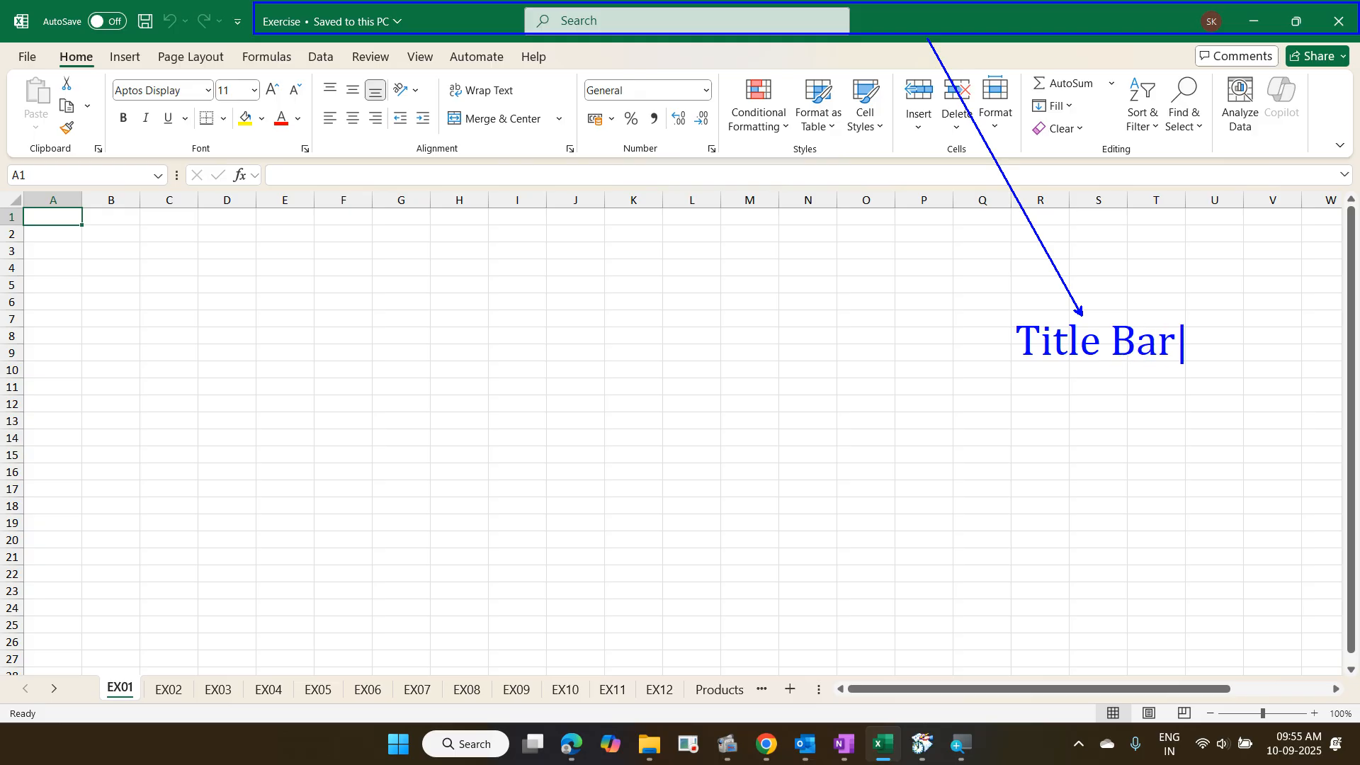
key(Escape)
- Outline the Quick Access Toolbar in red and add an arrow from it to the label "QAT - Quick Access Toolbar"
mouse_move(33, 1)
mouse_down()
mouse_move(192, 53)
mouse_move(227, 45)
mouse_up()
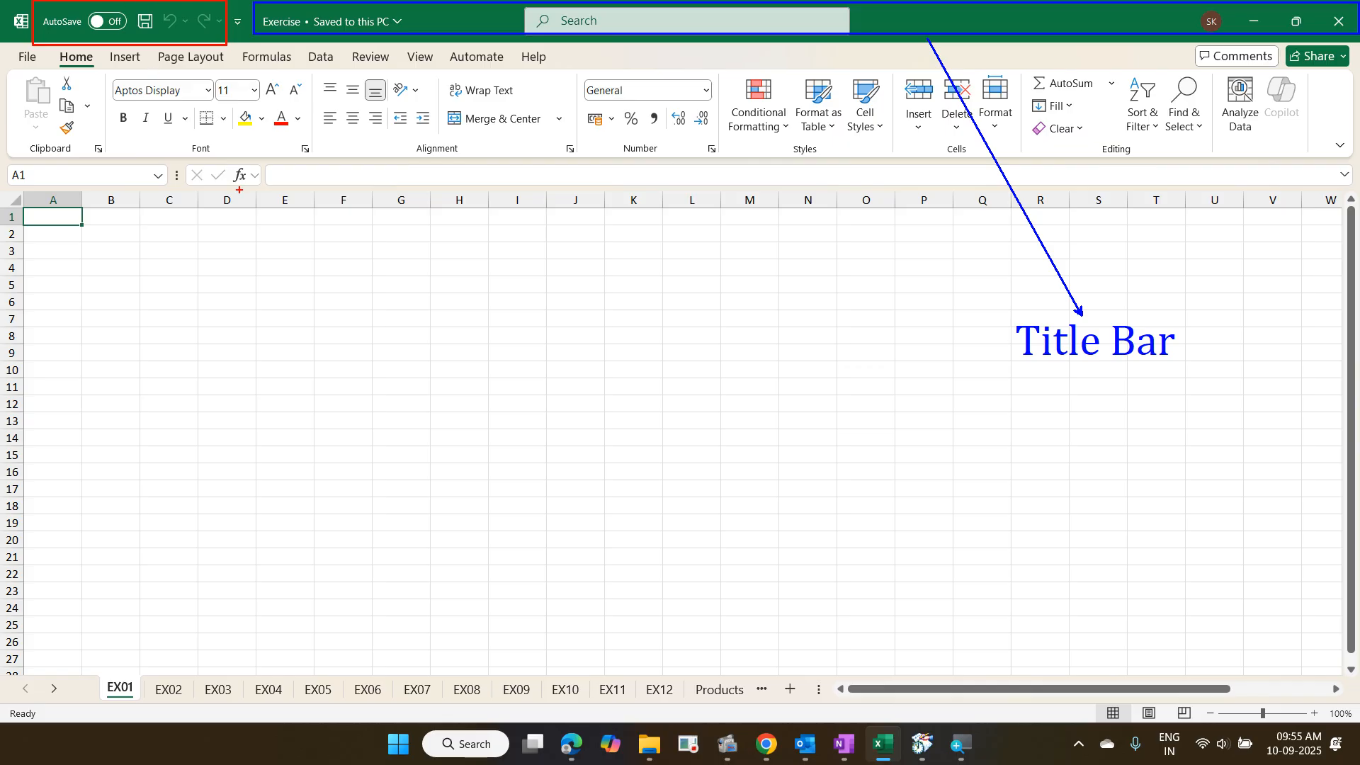
drag(500, 503, 211, 45)
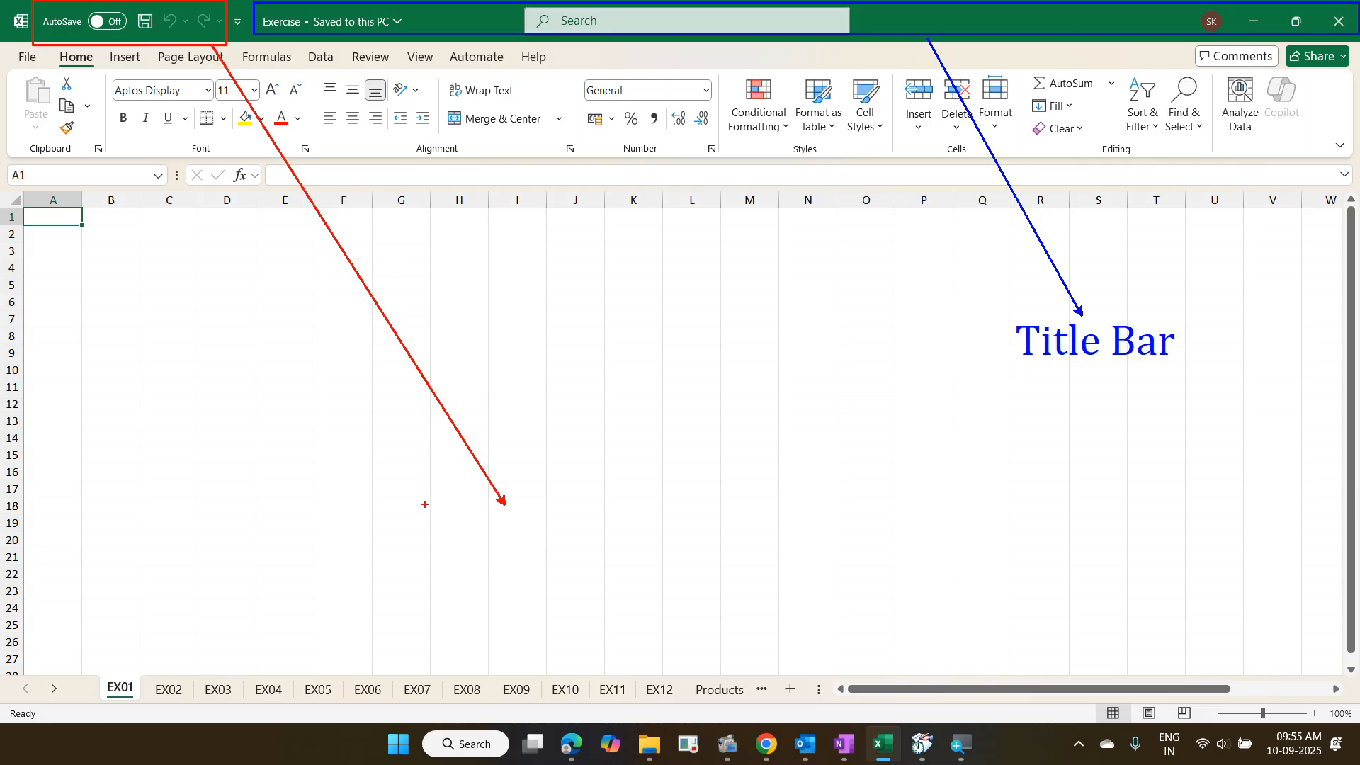
text(tQAT)
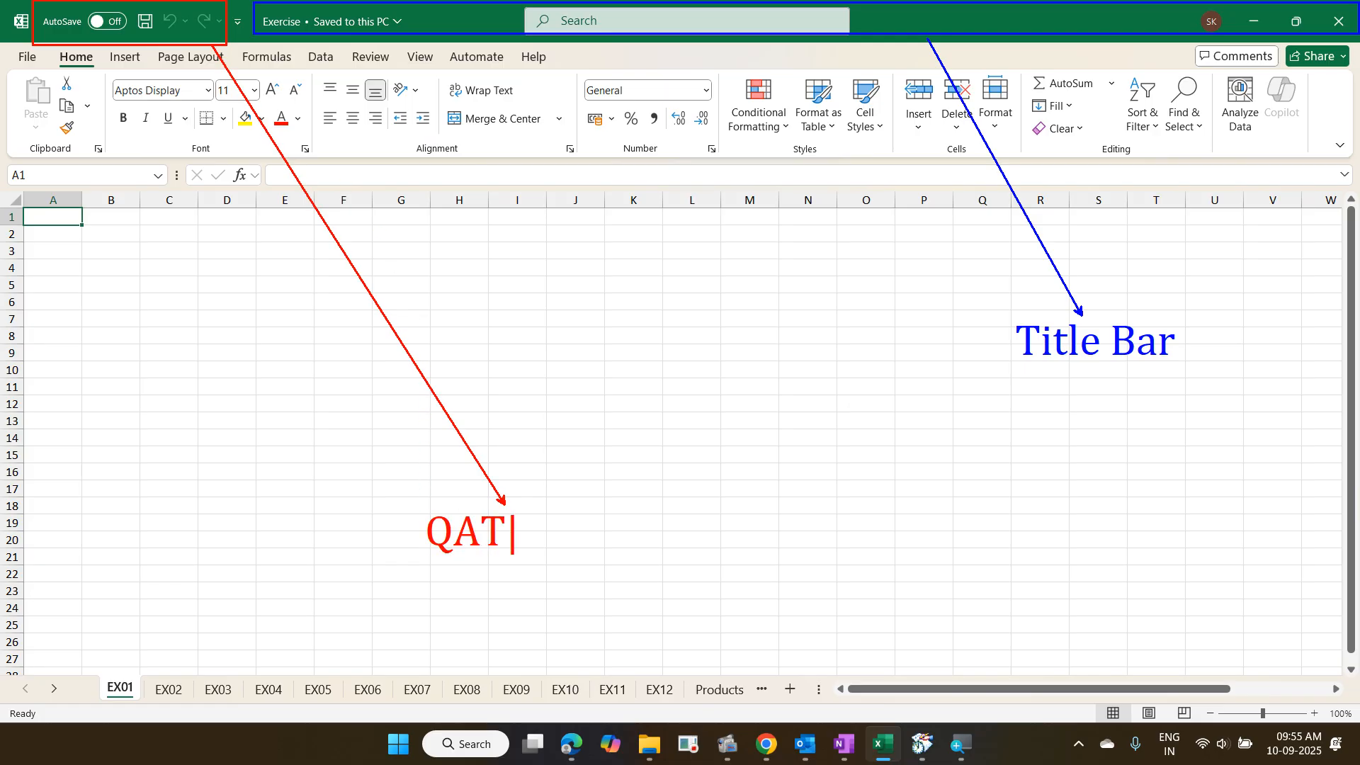
text( - Quick A)
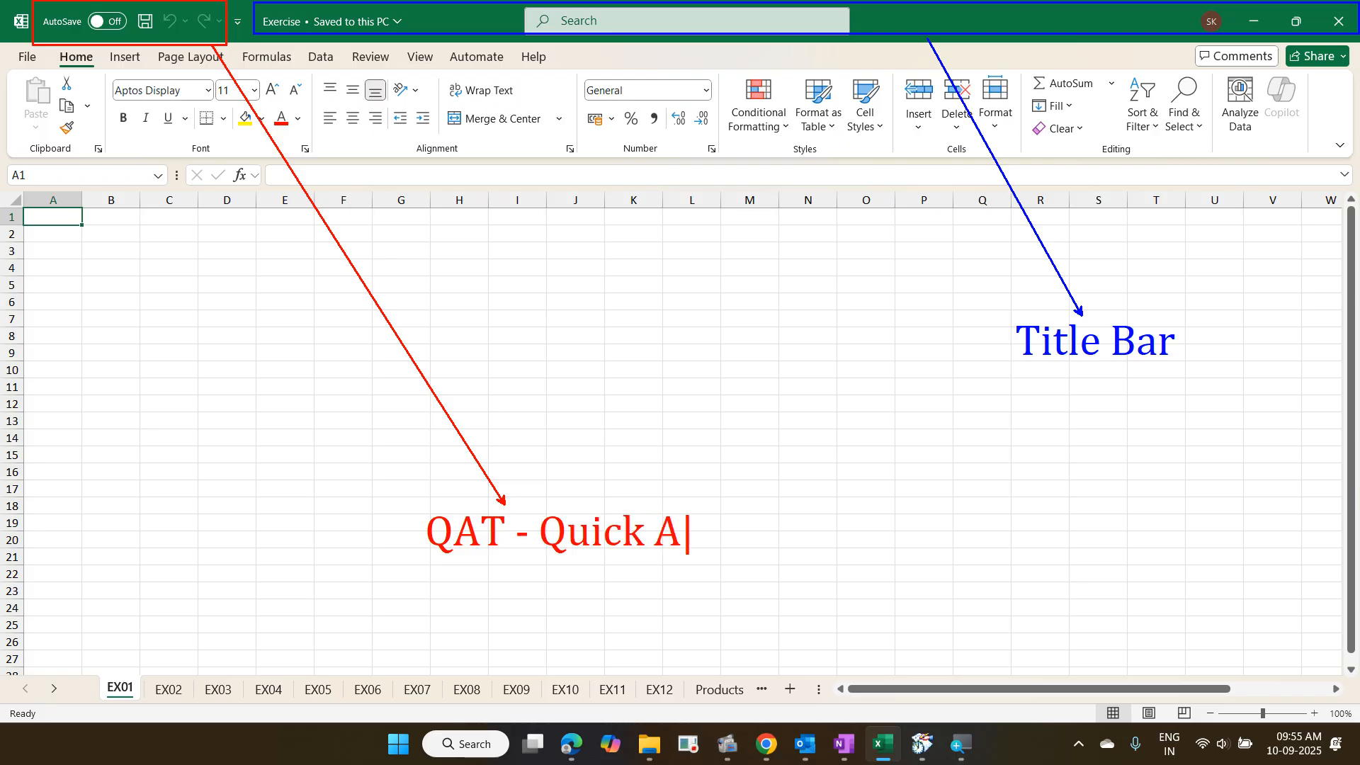
text(ccess )
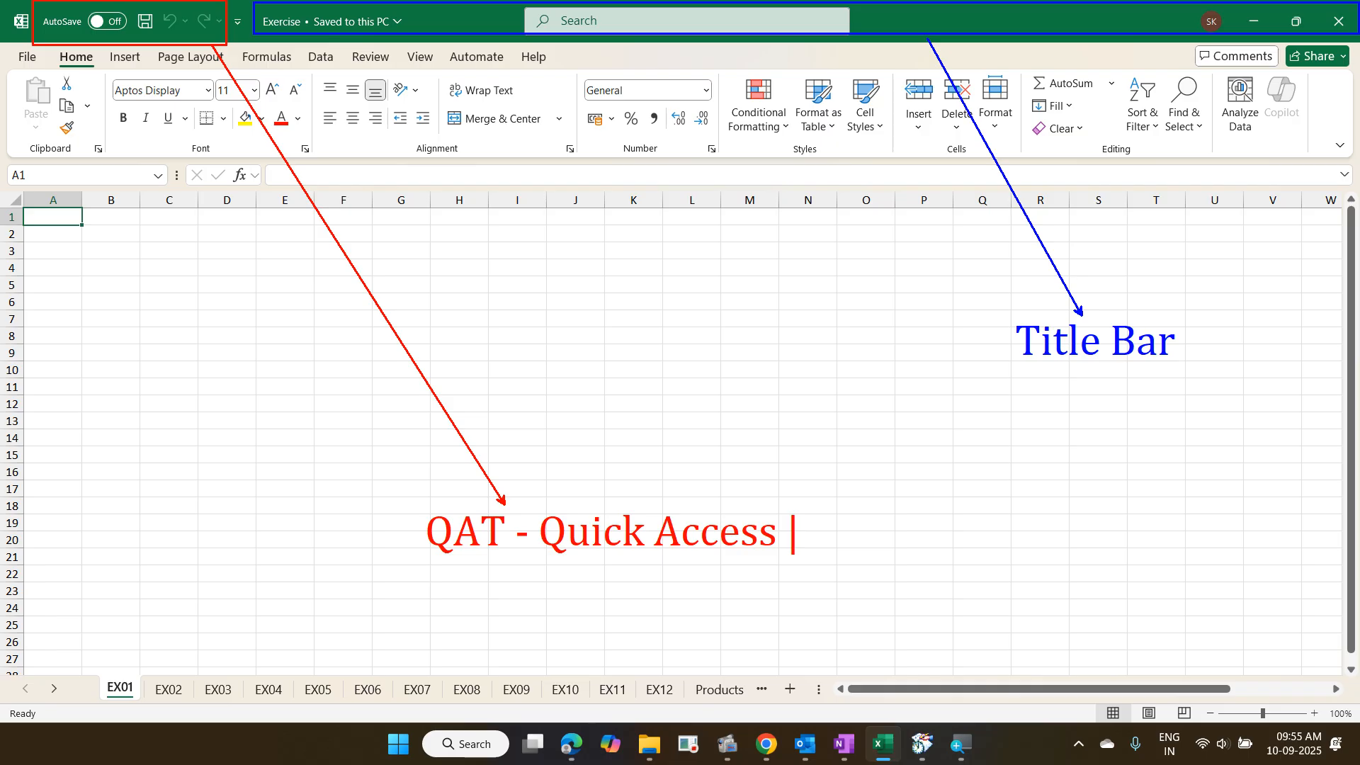
text(Toolbar)
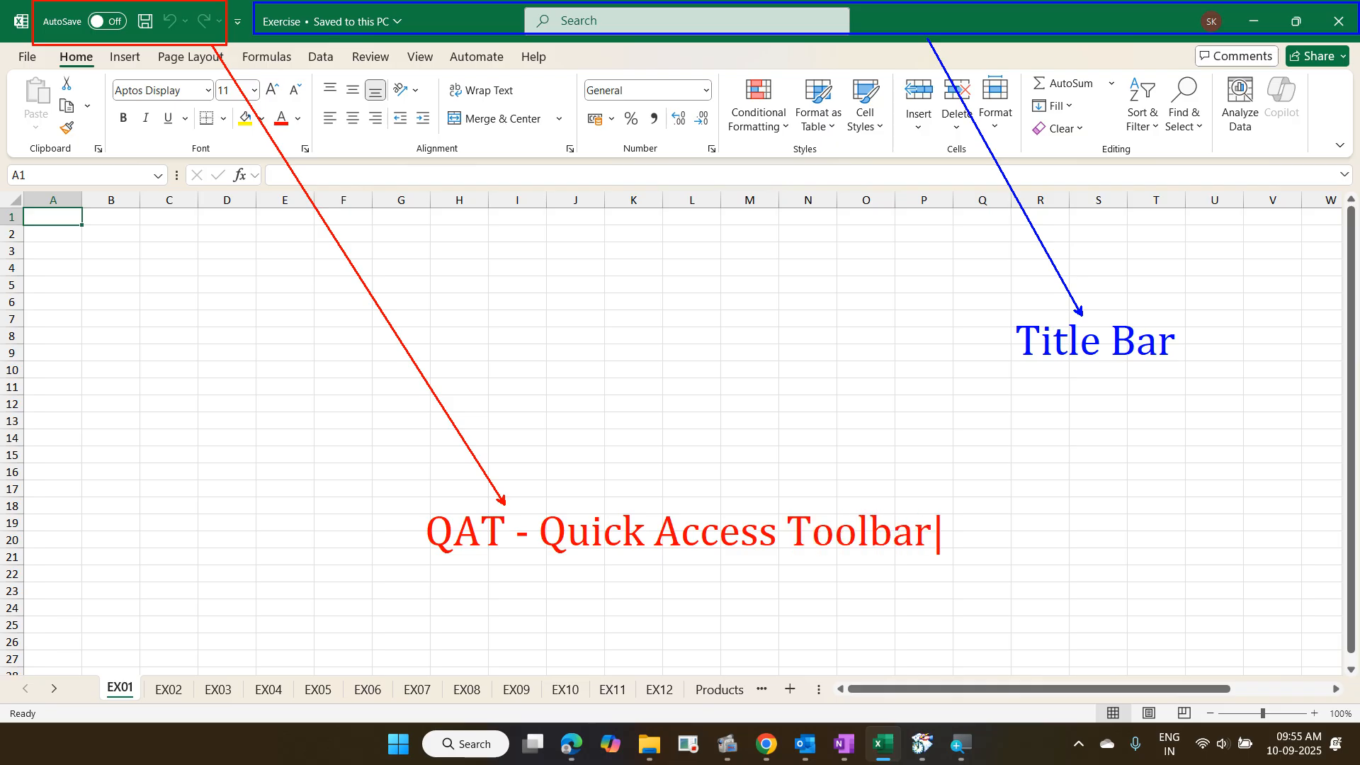
- Add a second line reading "12,000 features -150 used" to the red QAT label
key(Return)
text(12,000 fea)
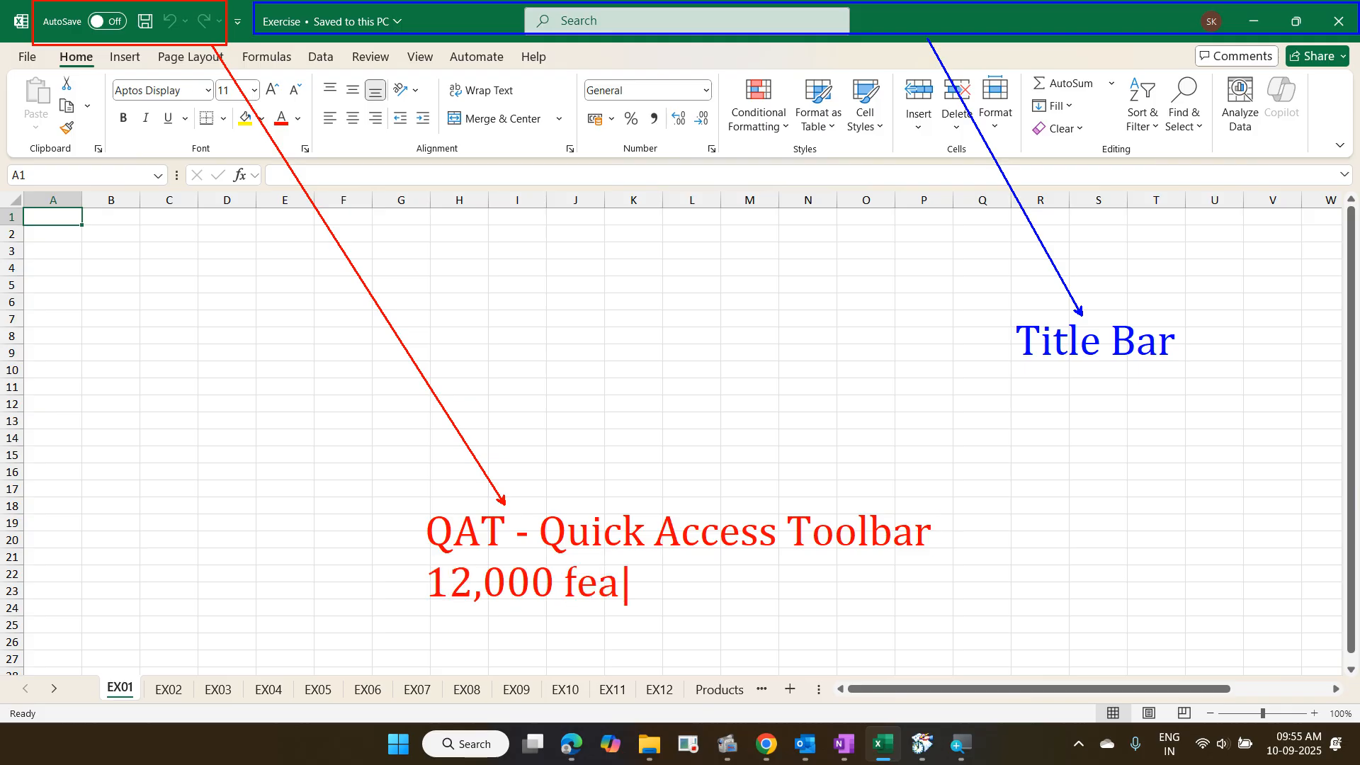
text(tures)
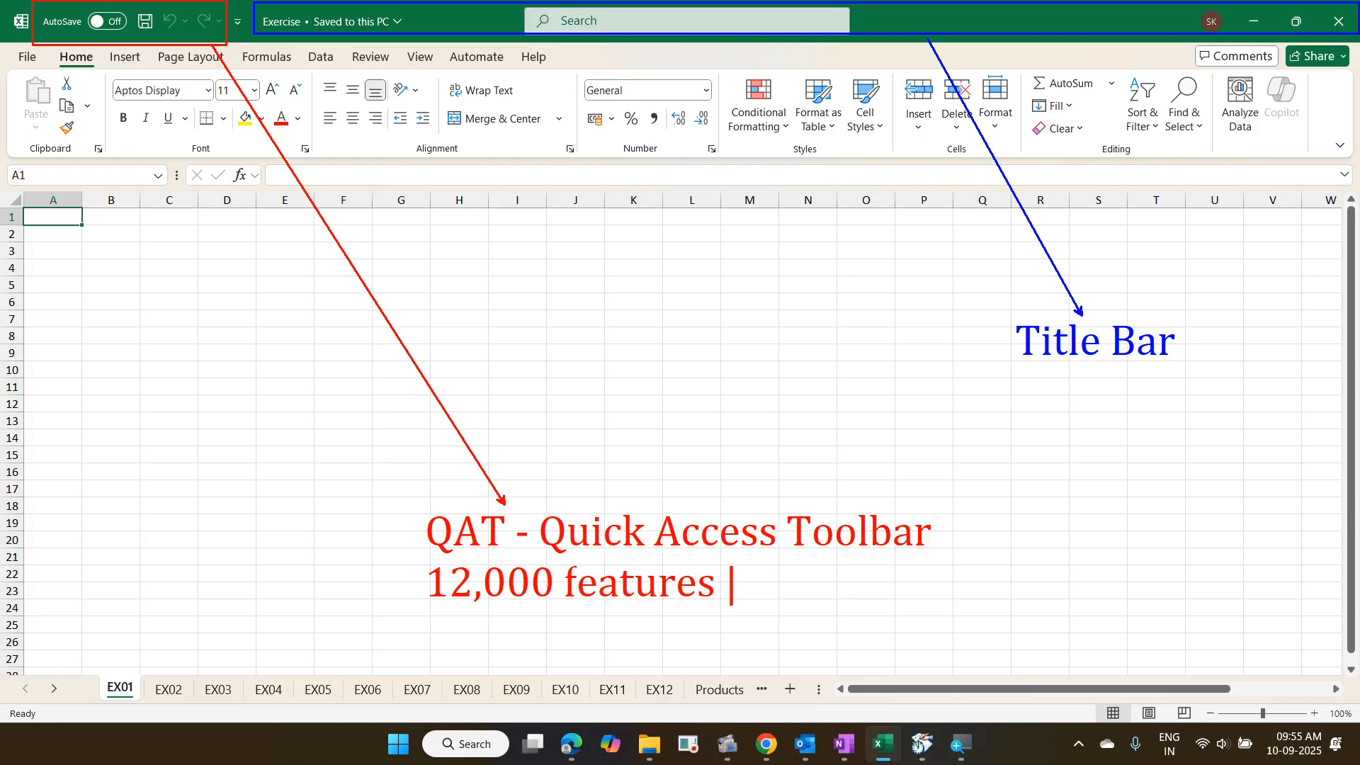
text(-`50 use)
key(BackSpace)
key(BackSpace)
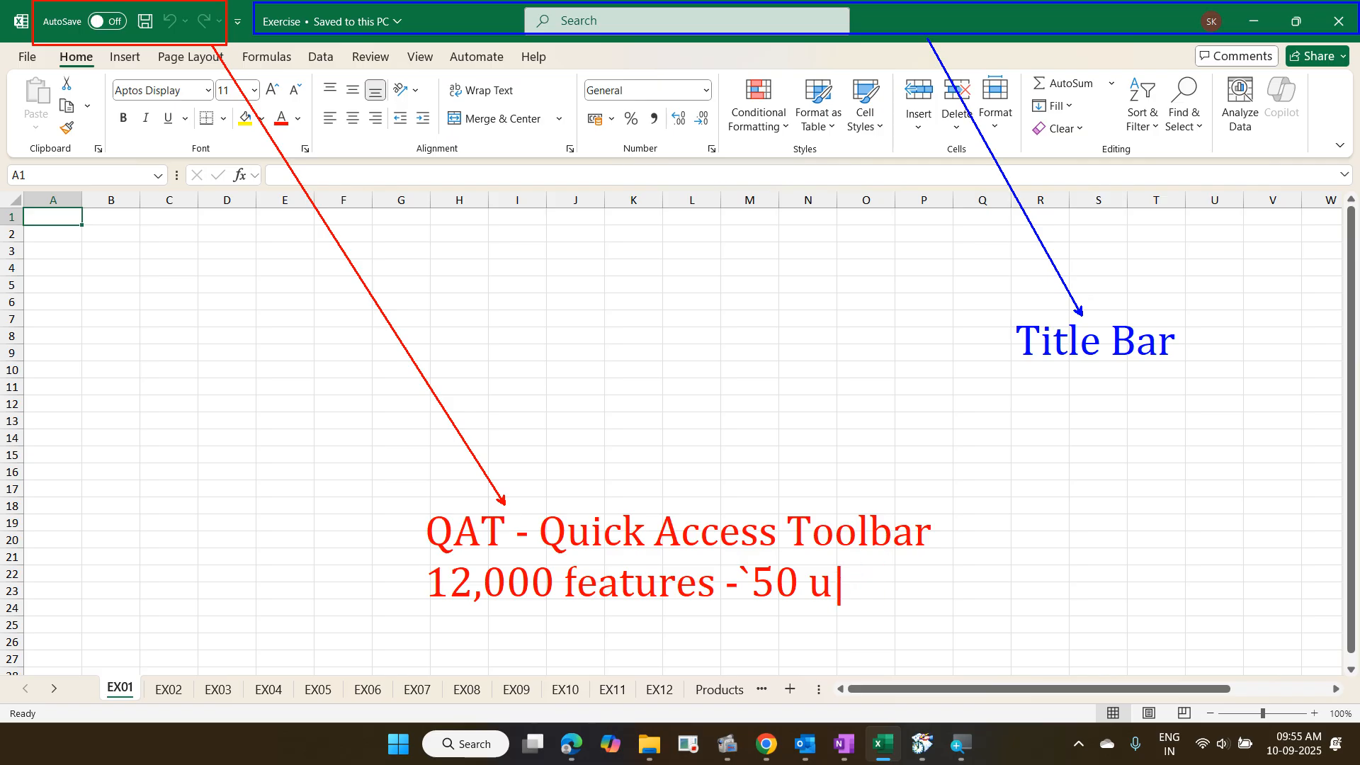
key(BackSpace)
key(BackSpace)
key(BackSpace)
key(BackSpace)
key(BackSpace)
text(1)
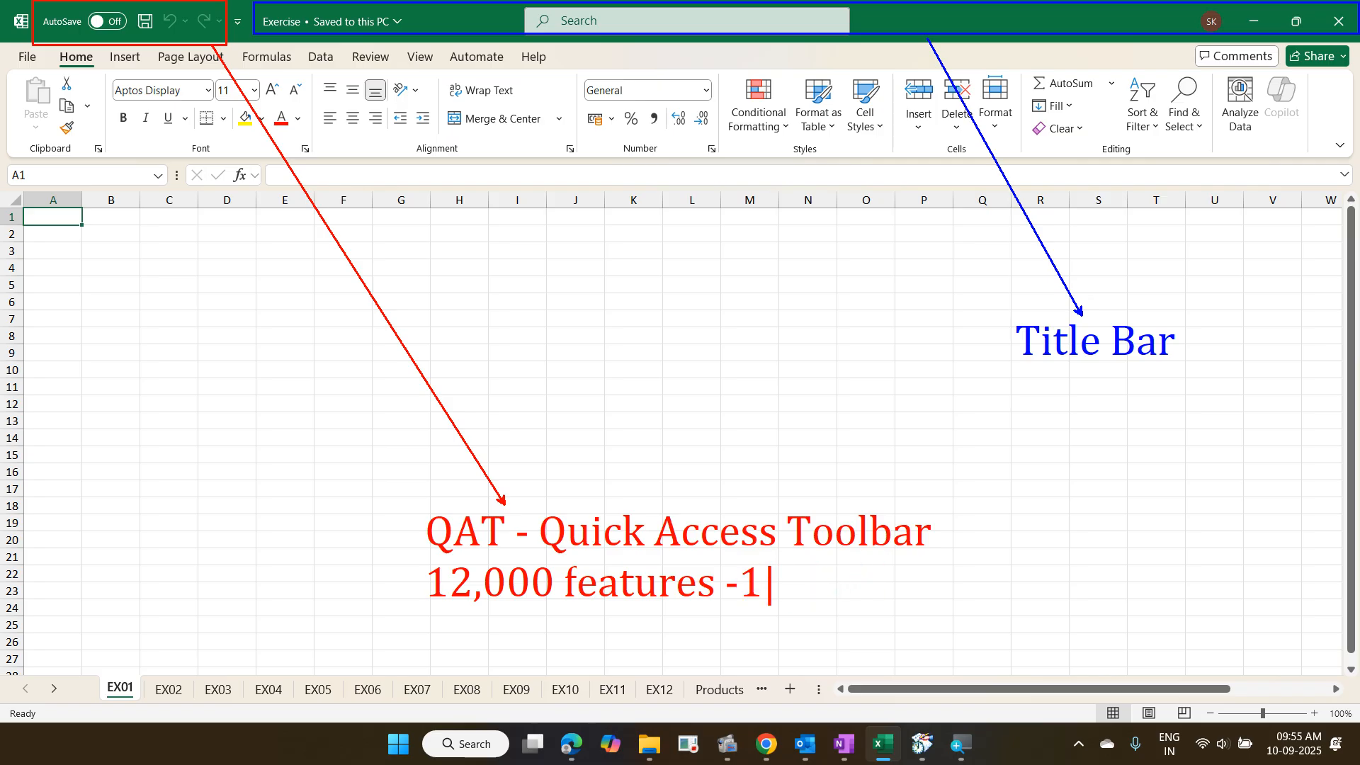
text(50 used)
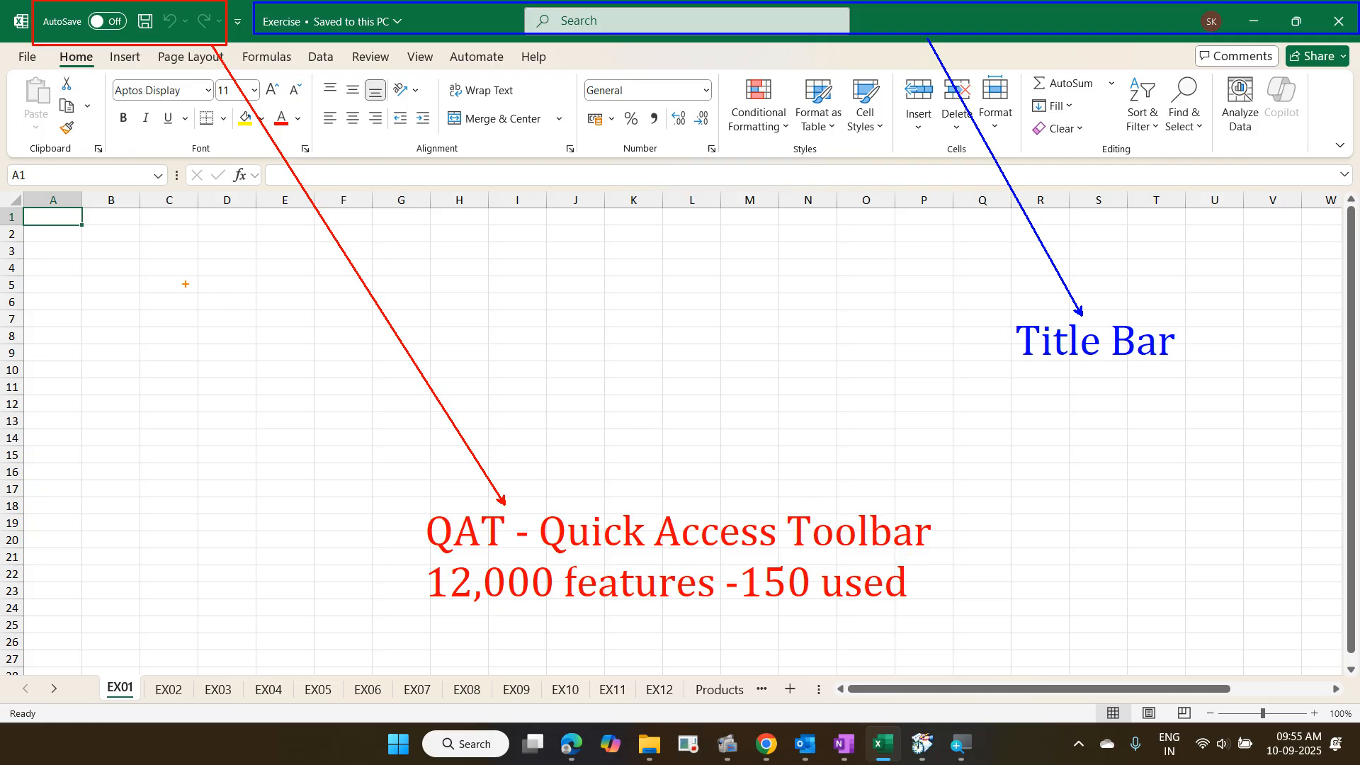
- Outline part of the ribbon with an orange rectangle and add an arrow from it to the label "Ribbon"
mouse_move(3, 44)
mouse_down()
mouse_move(74, 145)
mouse_move(691, 160)
mouse_up()
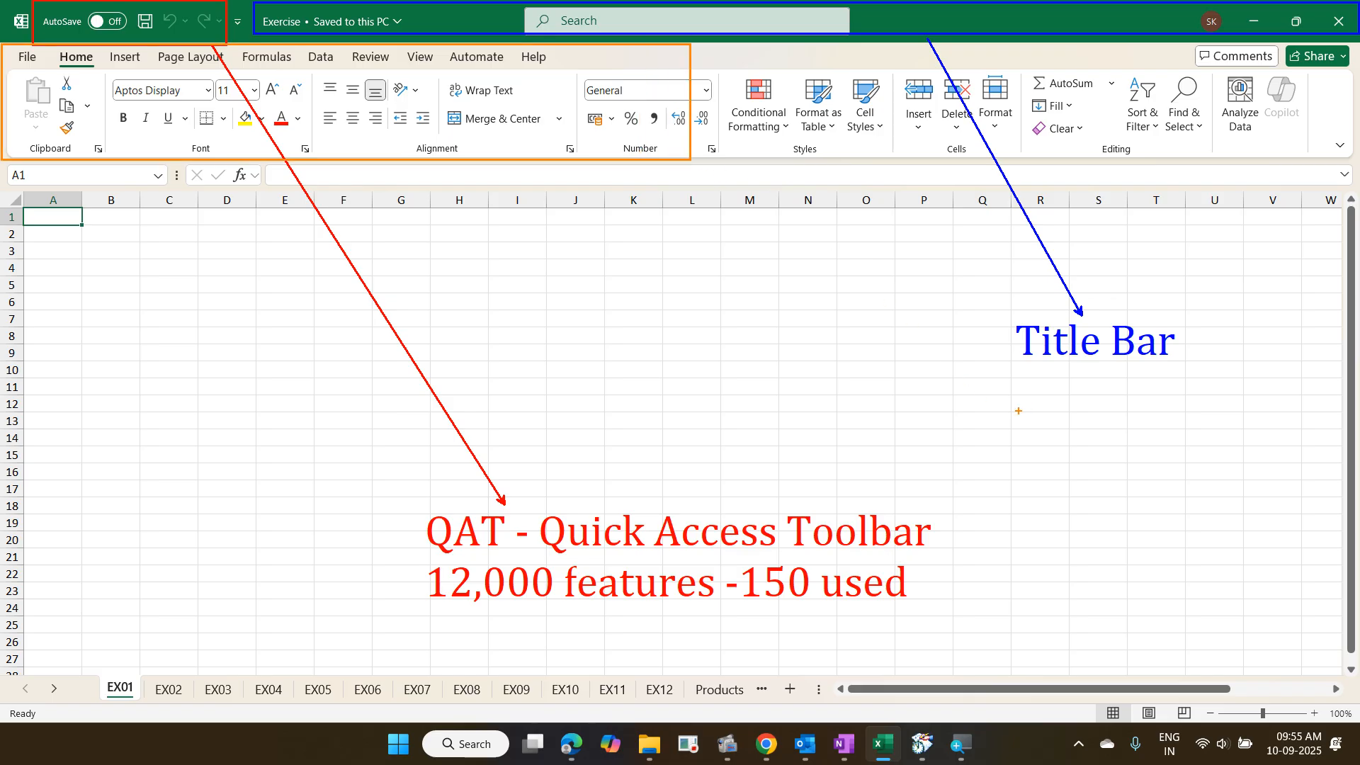
drag(1020, 422, 697, 161)
drag(691, 160, 695, 168)
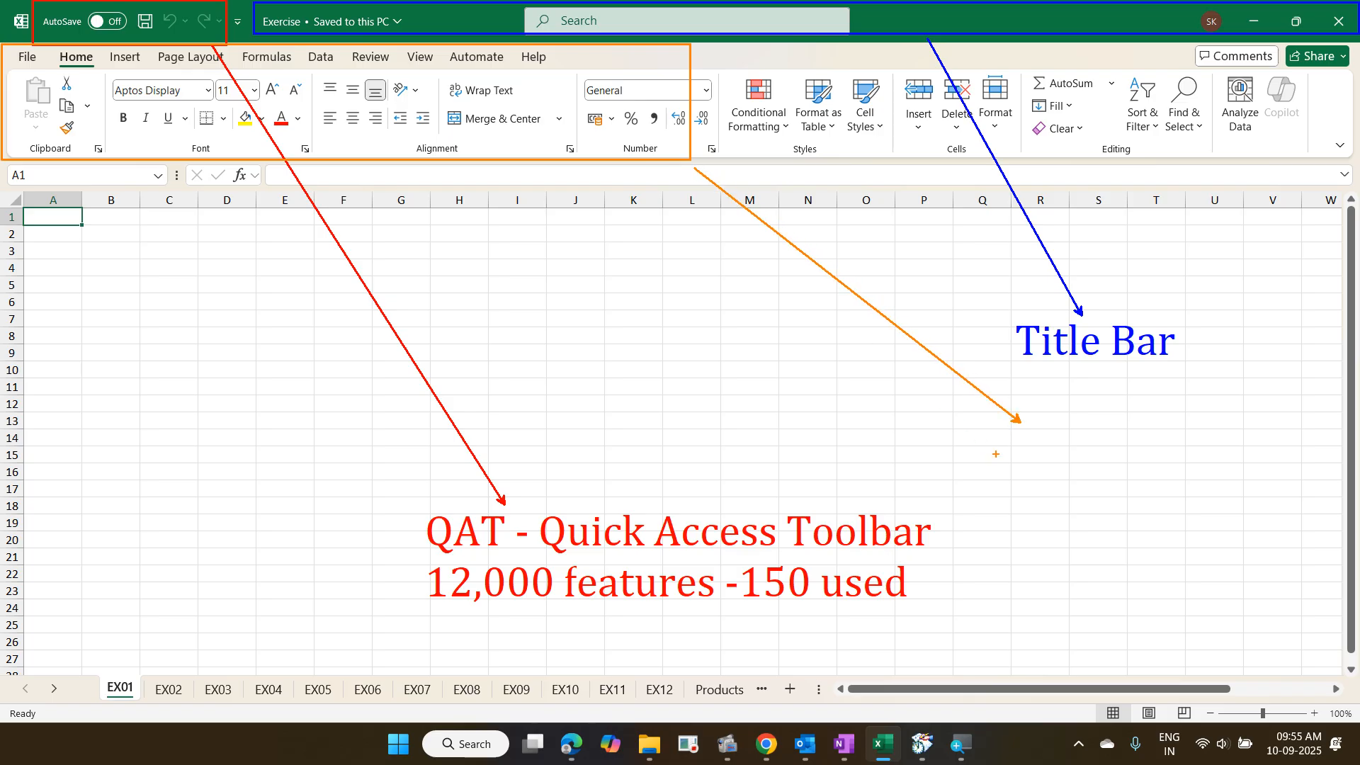
text(tRib)
text(bon)
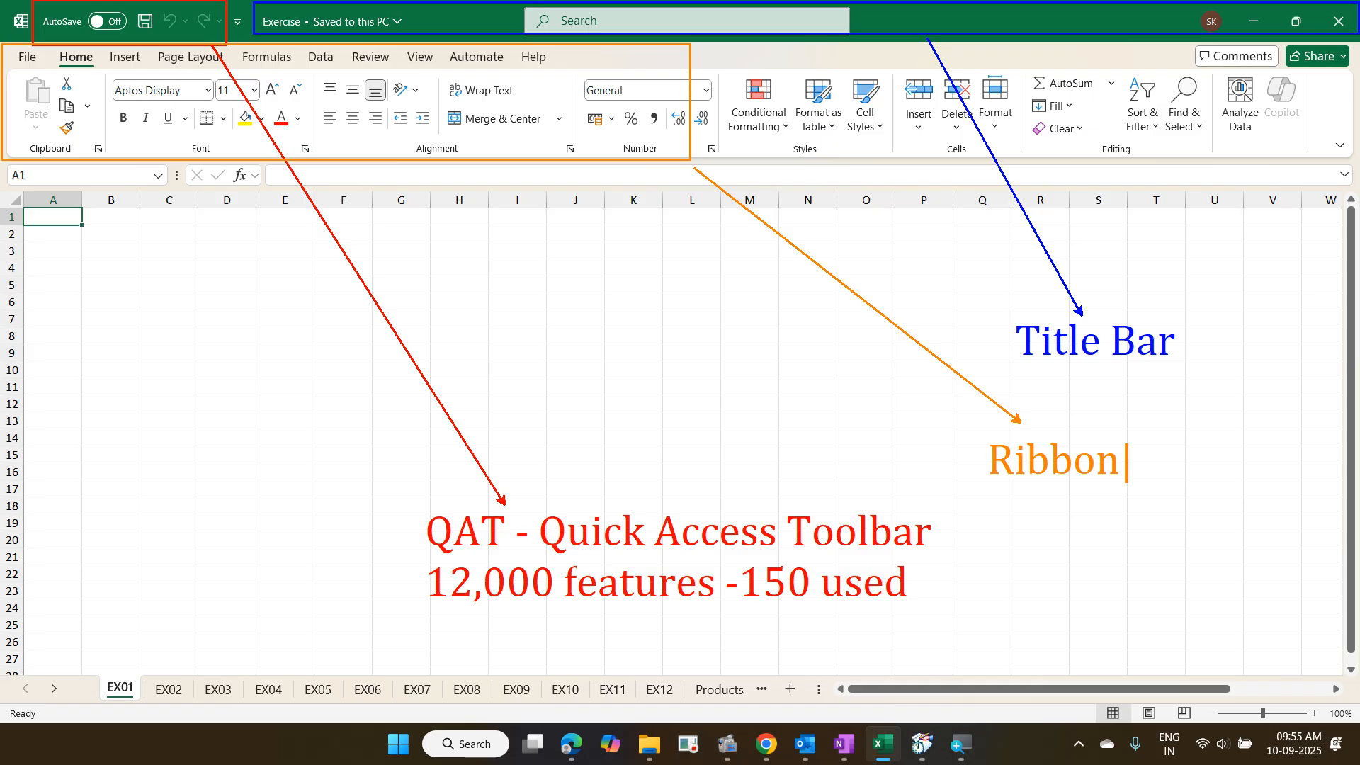
key(Escape)
- Circle File in green and add an arrow from it to the two-line label "Office Button" and "Backstage"
drag(3, 47, 49, 70)
mouse_move(89, 502)
mouse_down()
mouse_move(36, 226)
mouse_move(33, 70)
mouse_up()
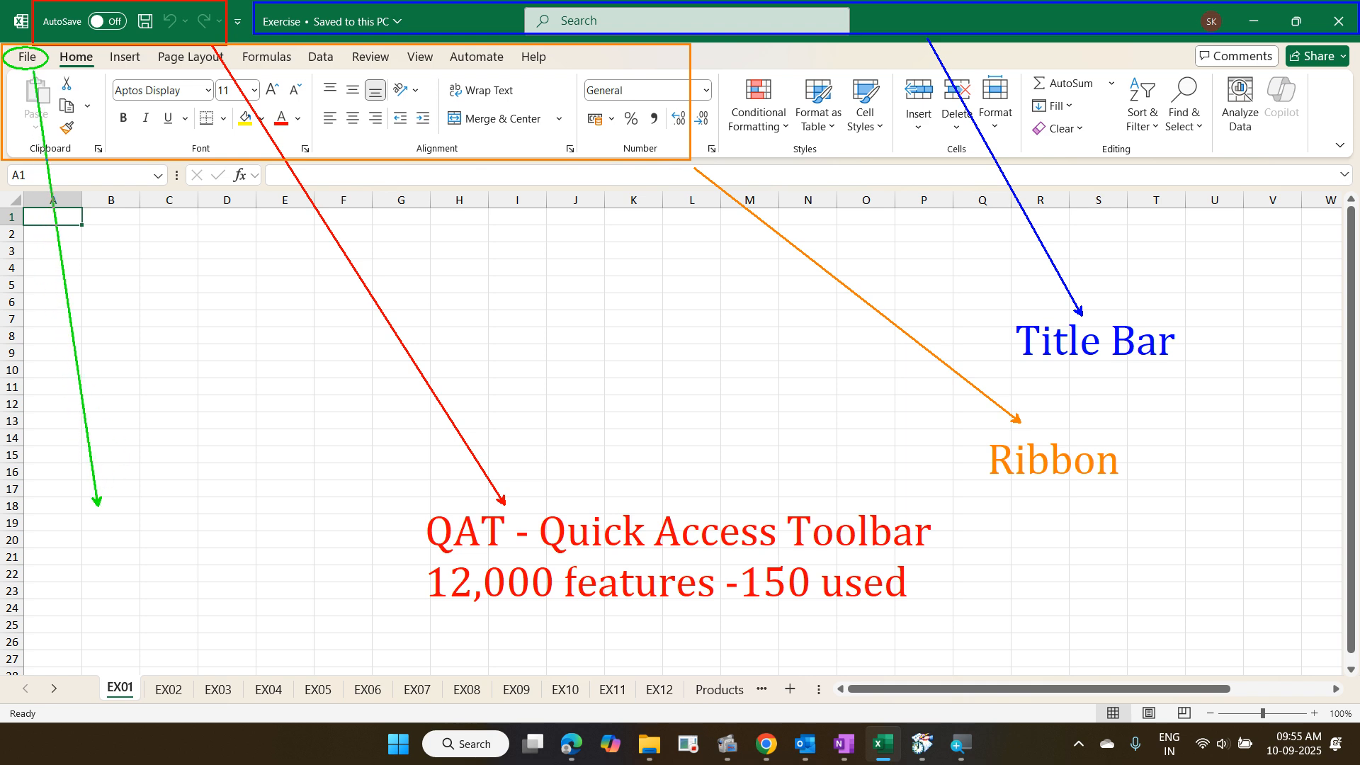
click(41, 509)
text(Off)
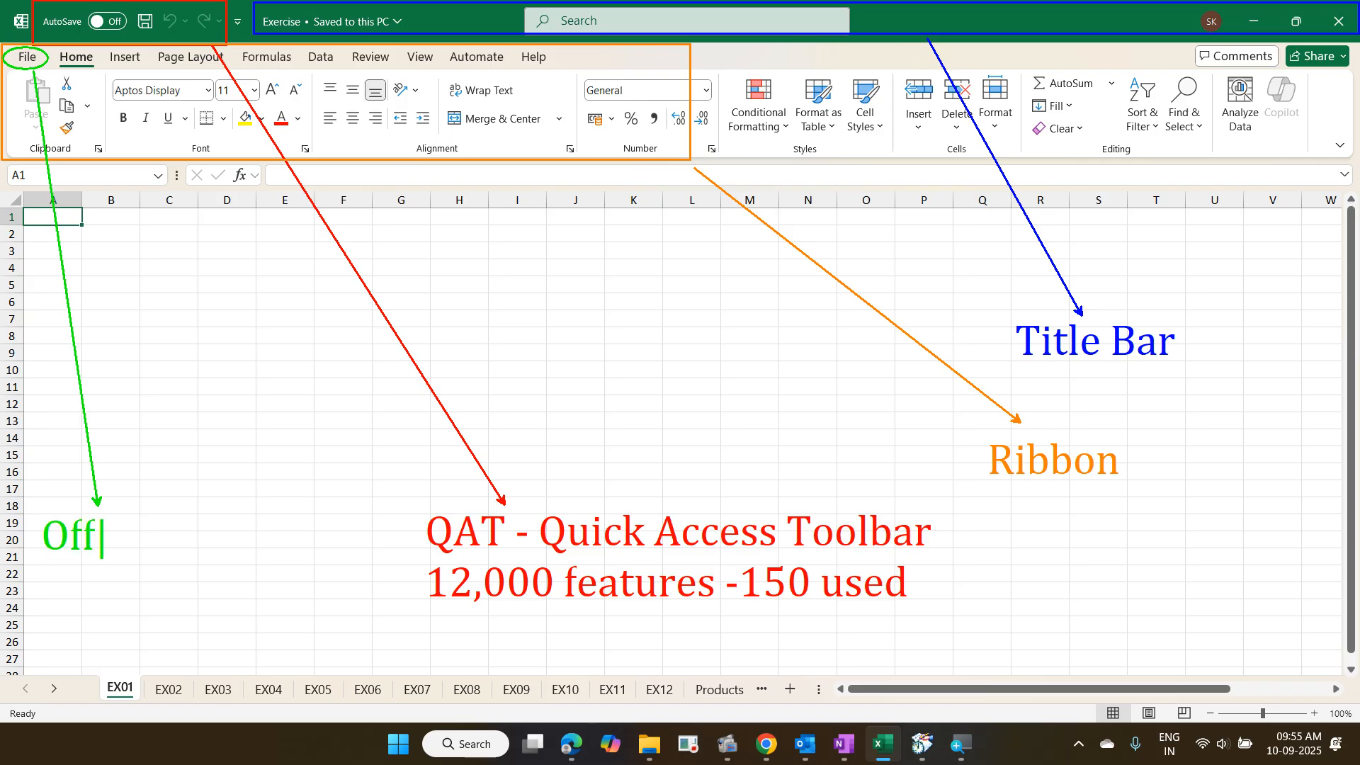
text(ice Button)
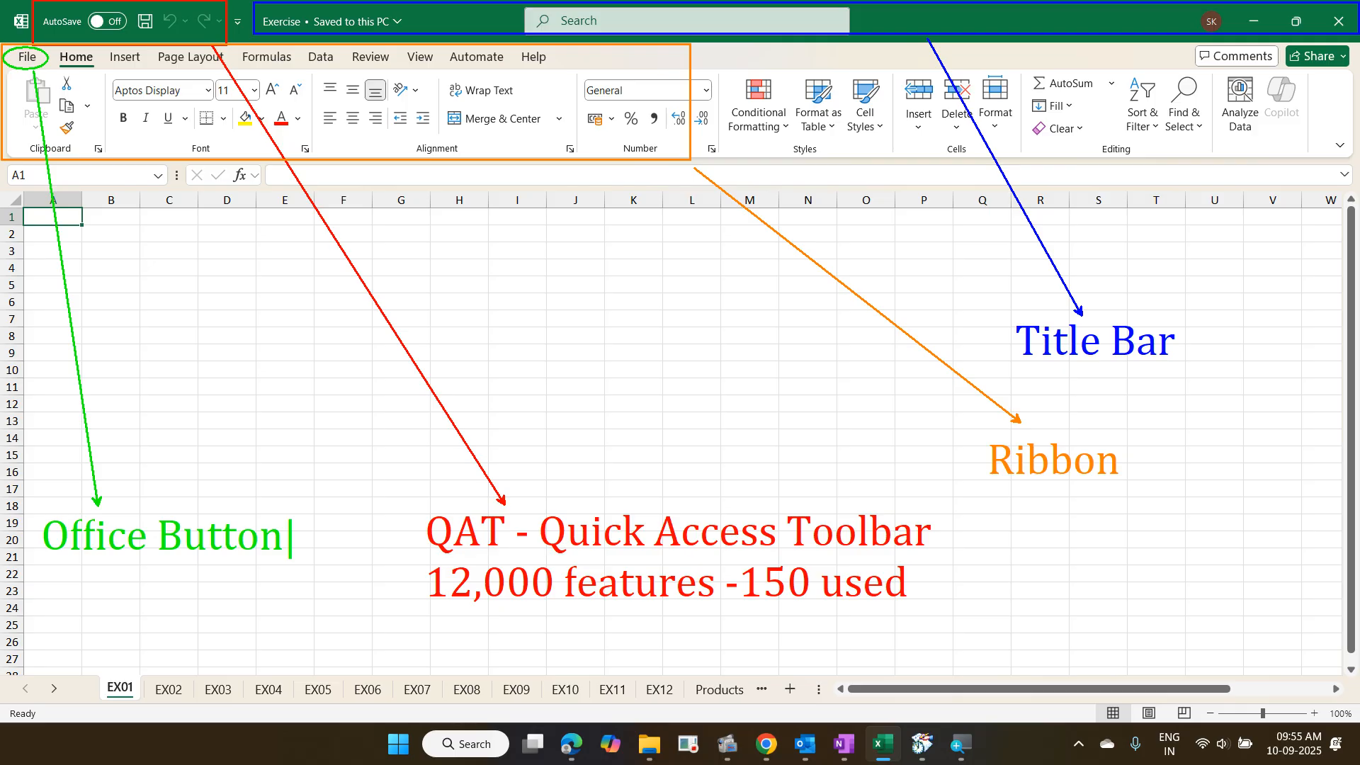
key(Return)
text(Bac)
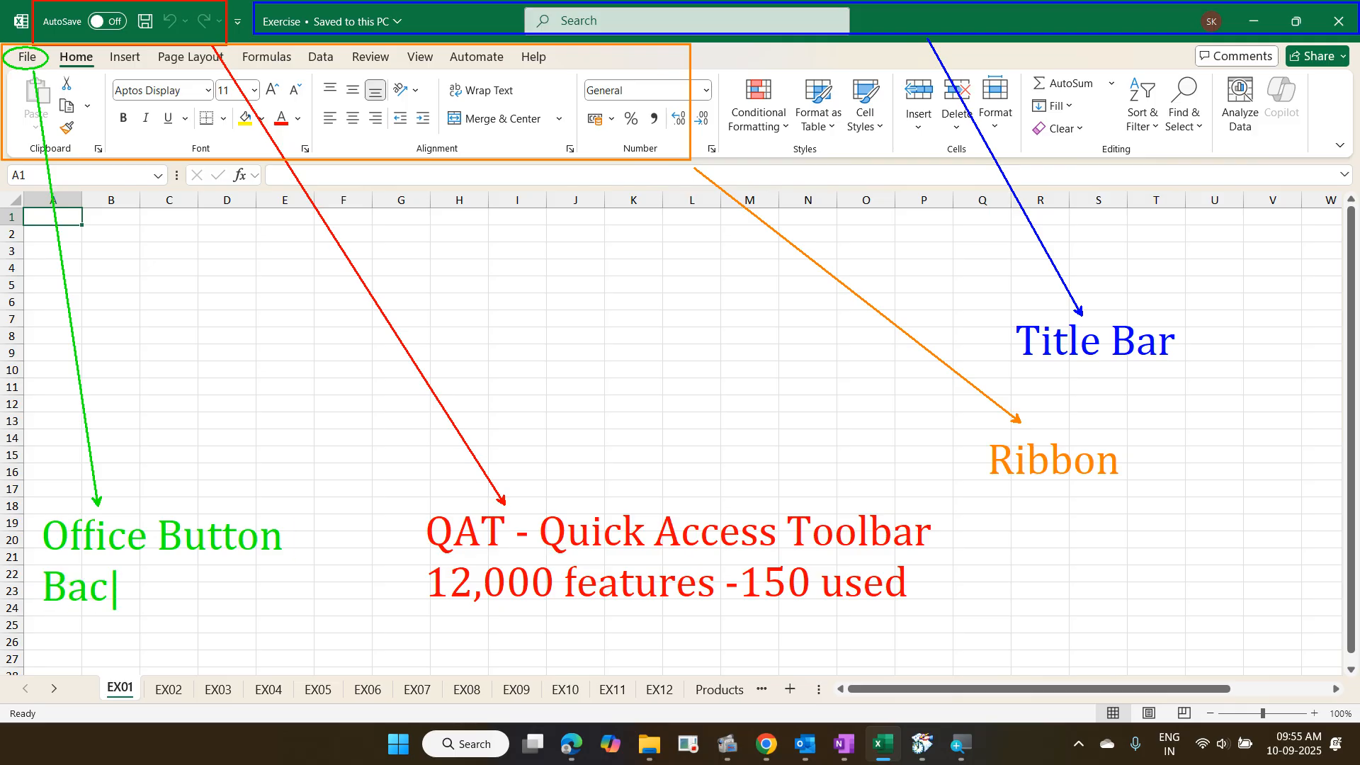
text(kstage)
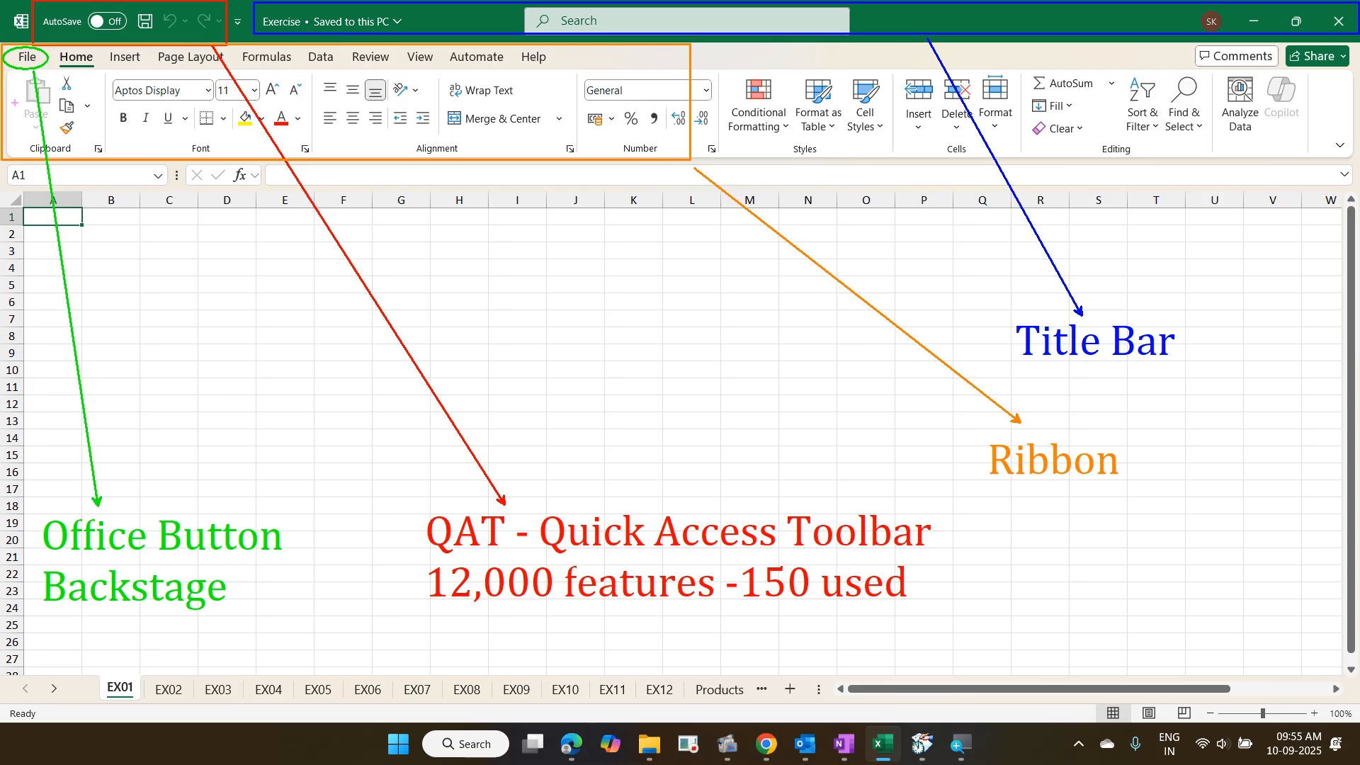
- Circle Home, Insert, Page Layout and Formulas in pink and add an arrow from Home to the label "Tab"
mouse_move(51, 40)
mouse_down()
mouse_move(100, 74)
mouse_move(213, 71)
mouse_move(234, 51)
mouse_move(256, 79)
mouse_move(302, 58)
mouse_move(248, 42)
mouse_up()
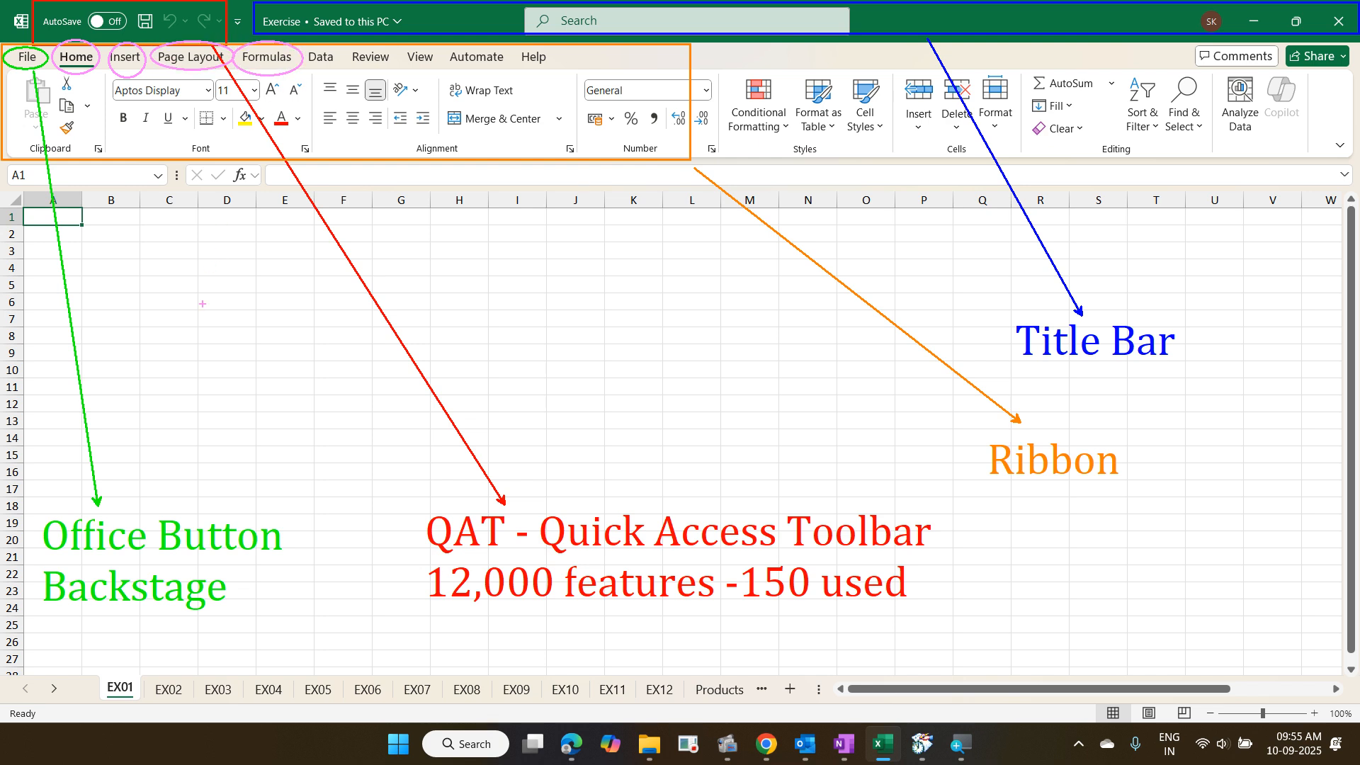
drag(197, 319, 86, 75)
click(159, 325)
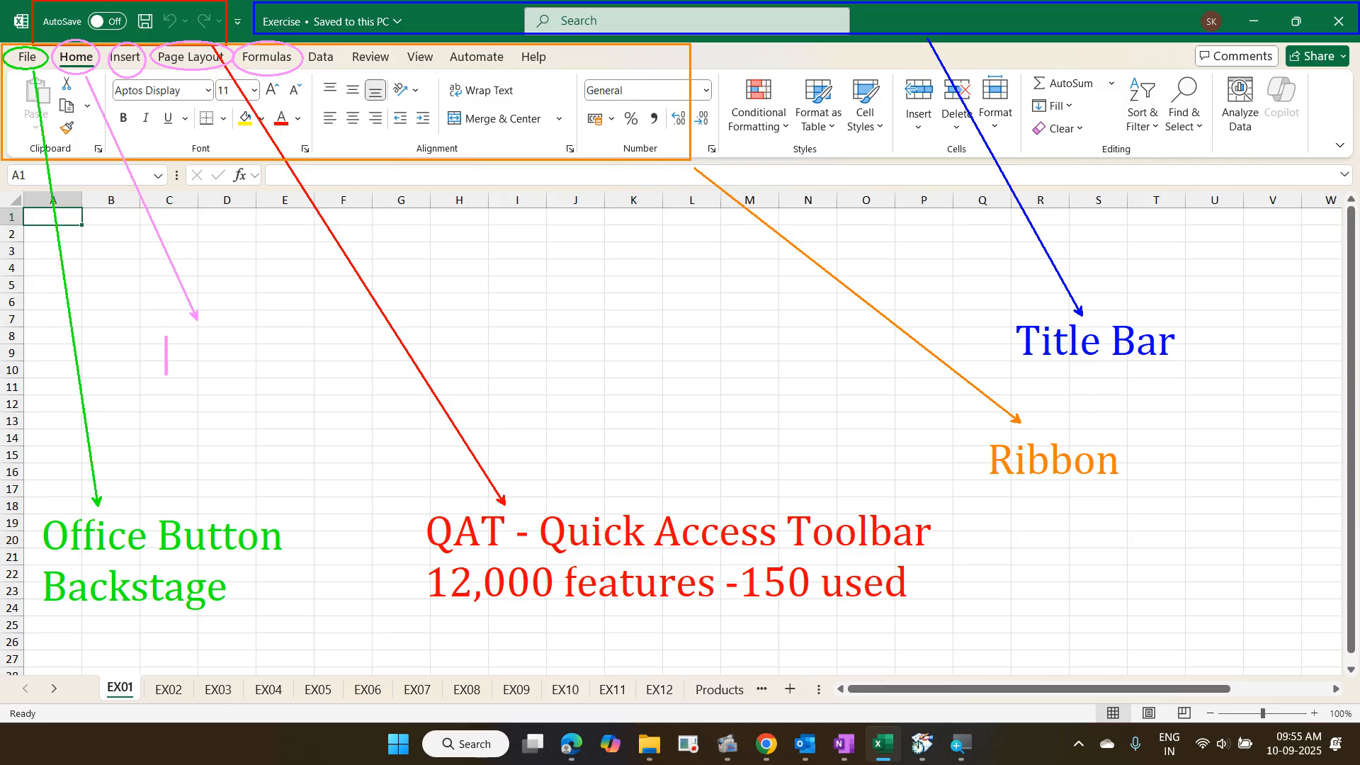
text(Tab)
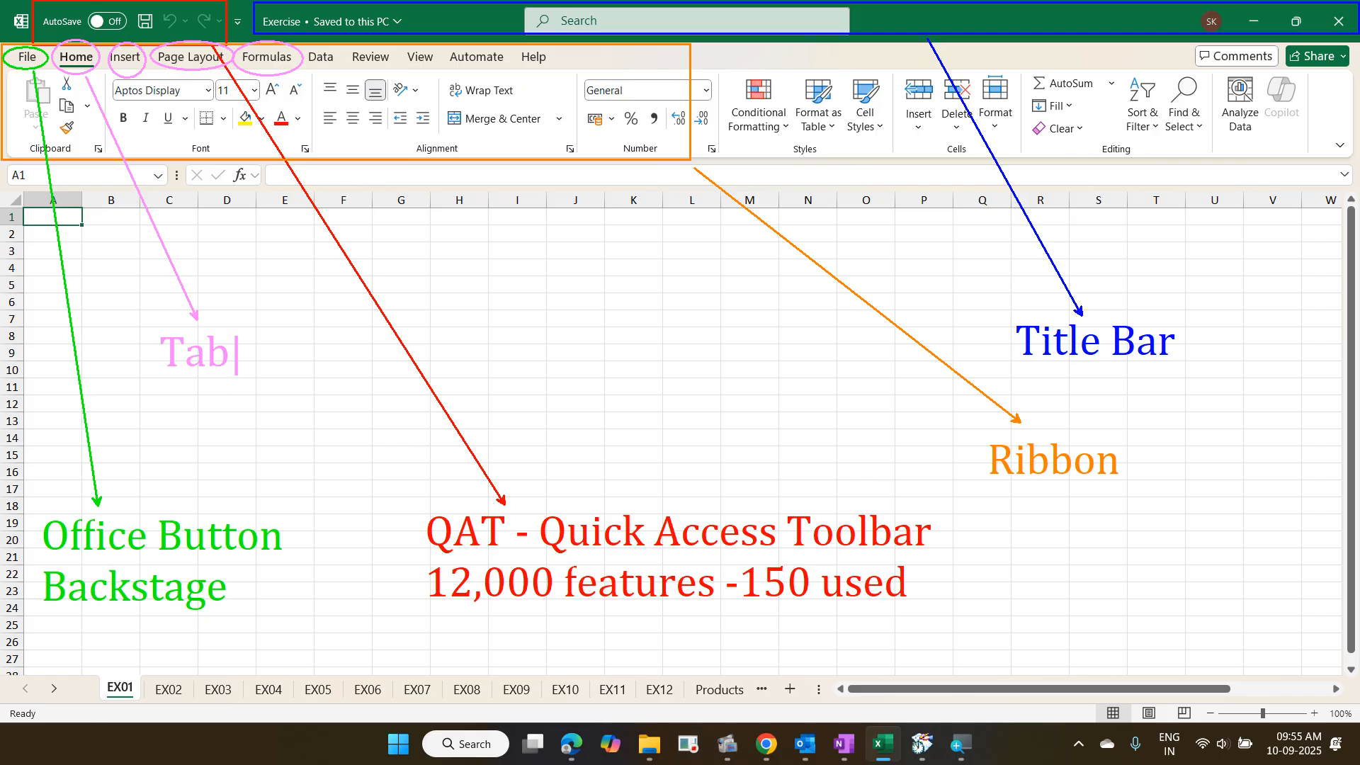
key(Escape)
- Mark the empty space after Help with a pink ellipse and add an arrow from it to the label "Contextual Tab"
drag(558, 47, 632, 66)
drag(584, 337, 584, 68)
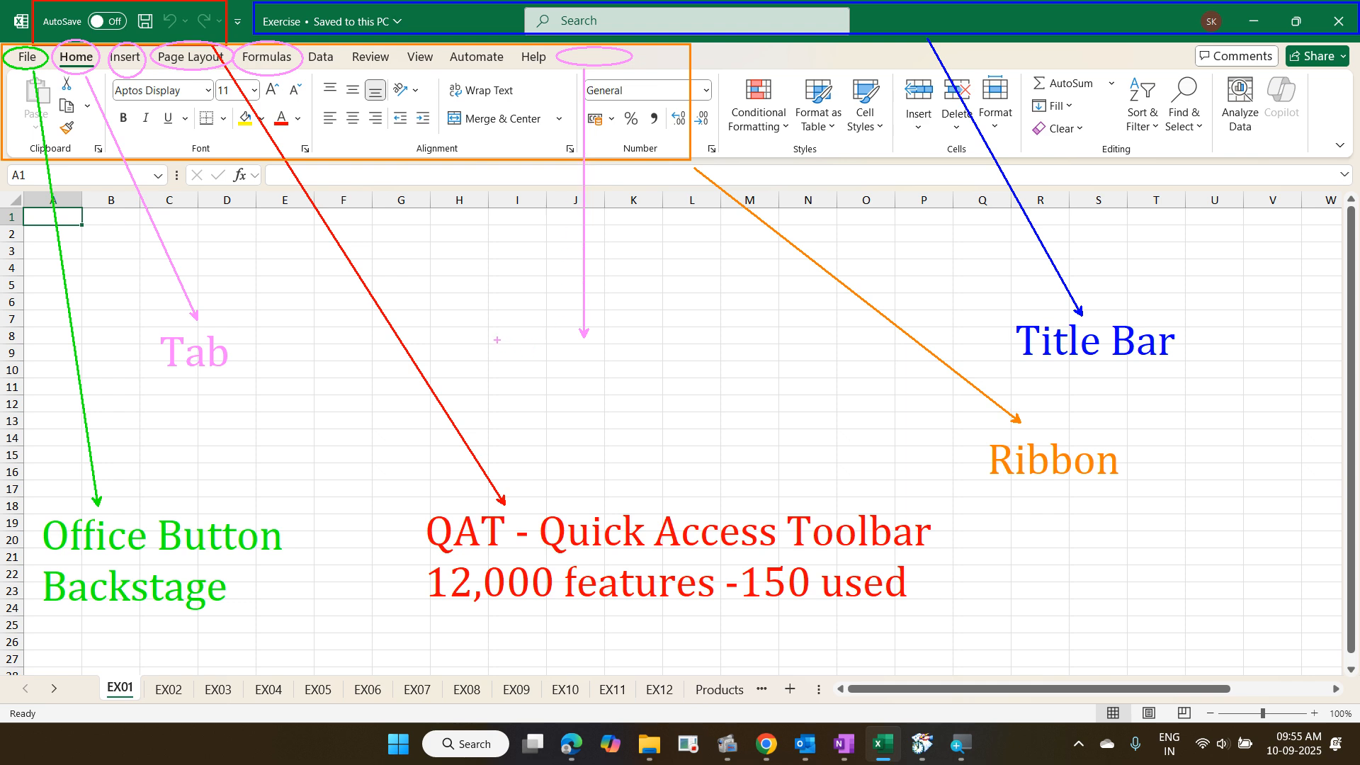
text(tCon)
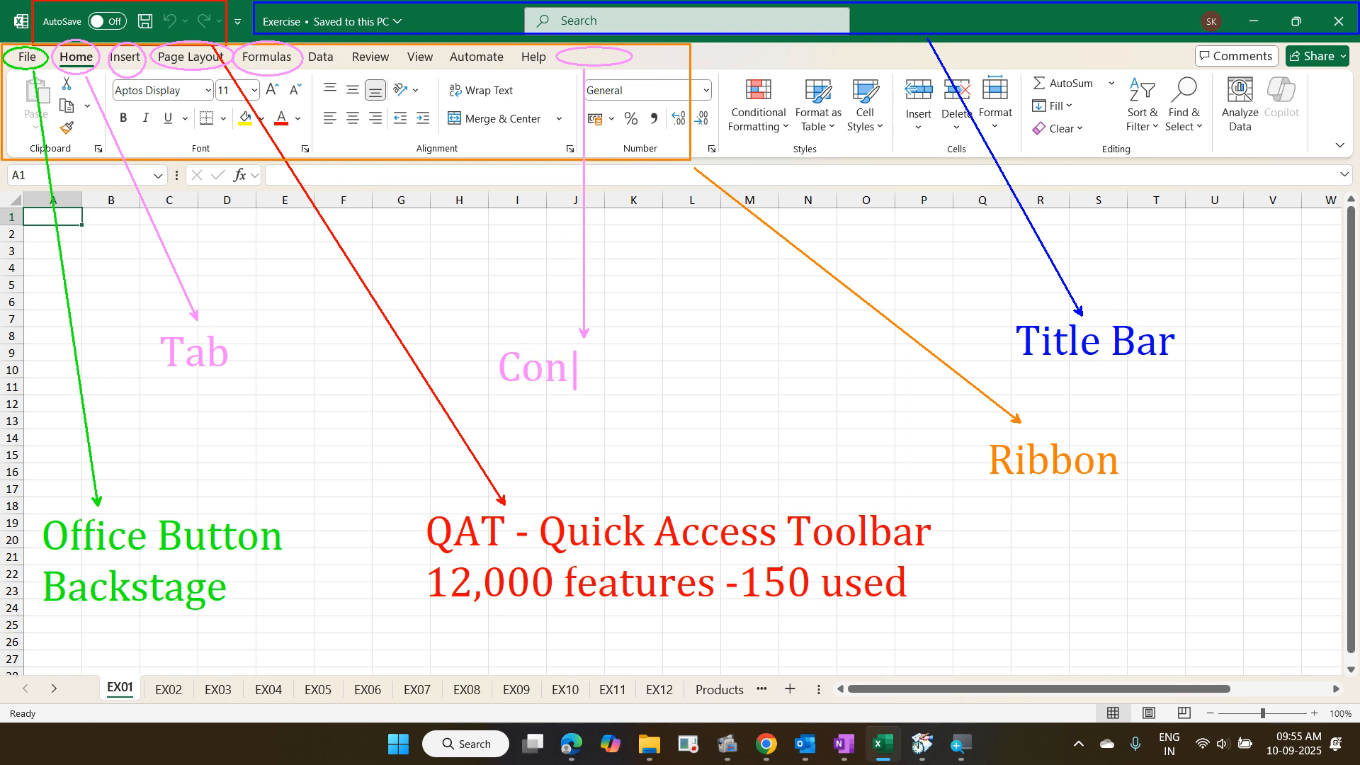
text(text)
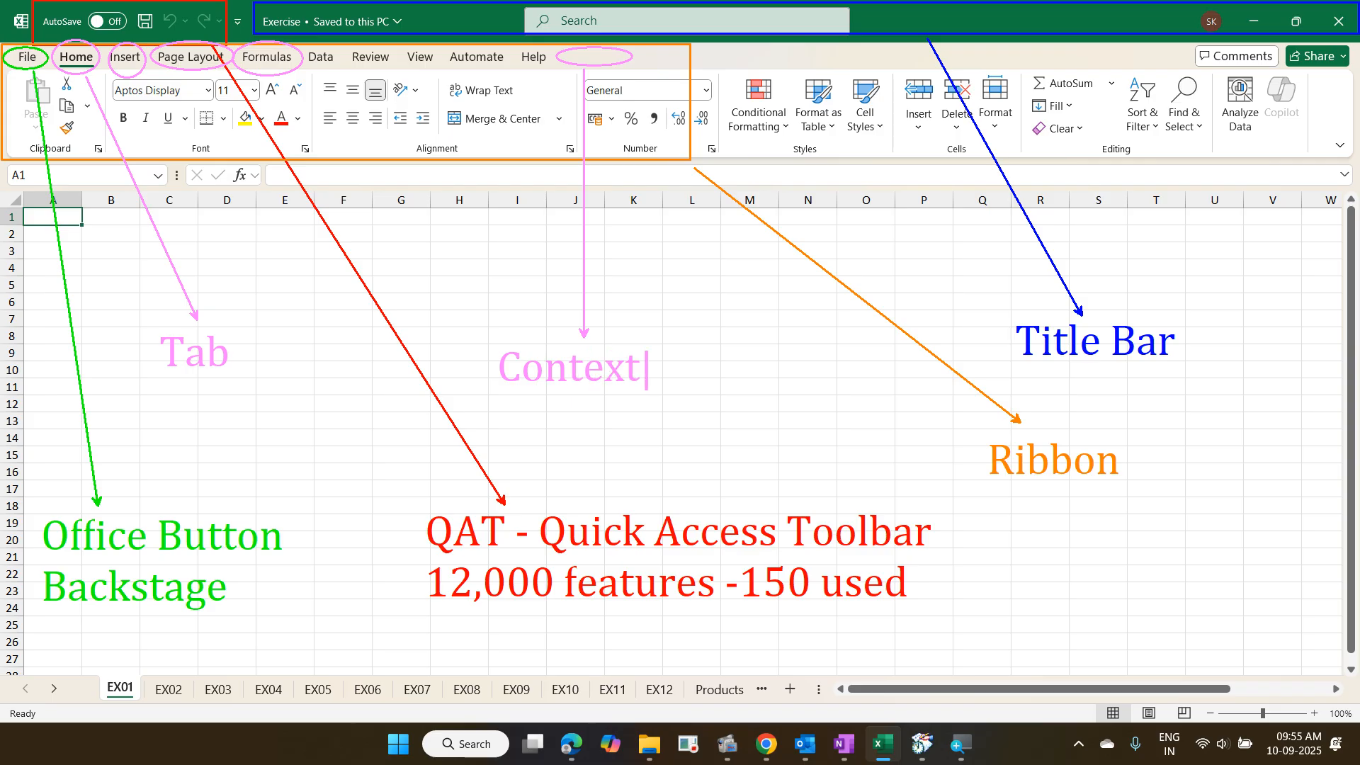
text(ual Tab)
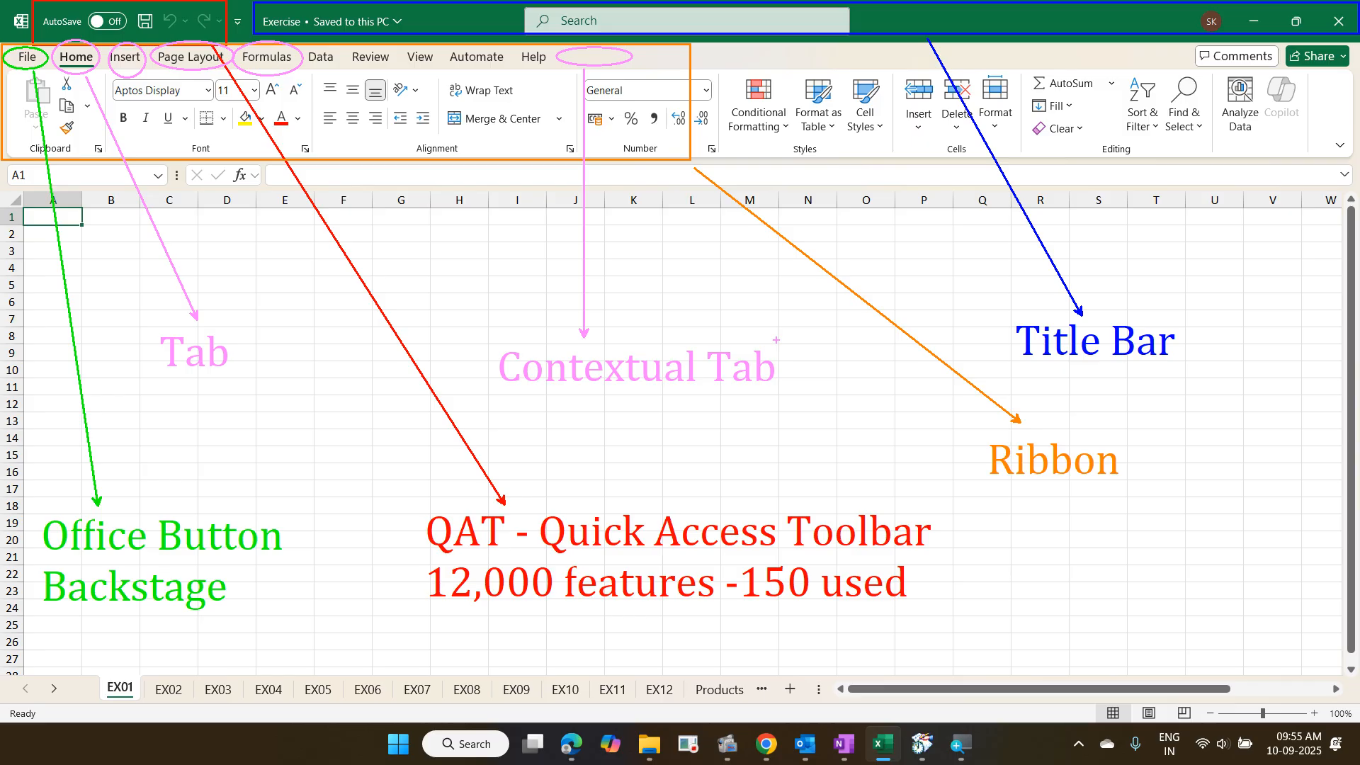
- Erase all annotations, then box the Clipboard, Font and Alignment group names in blue with an arrow to the label "Group"
key(e)
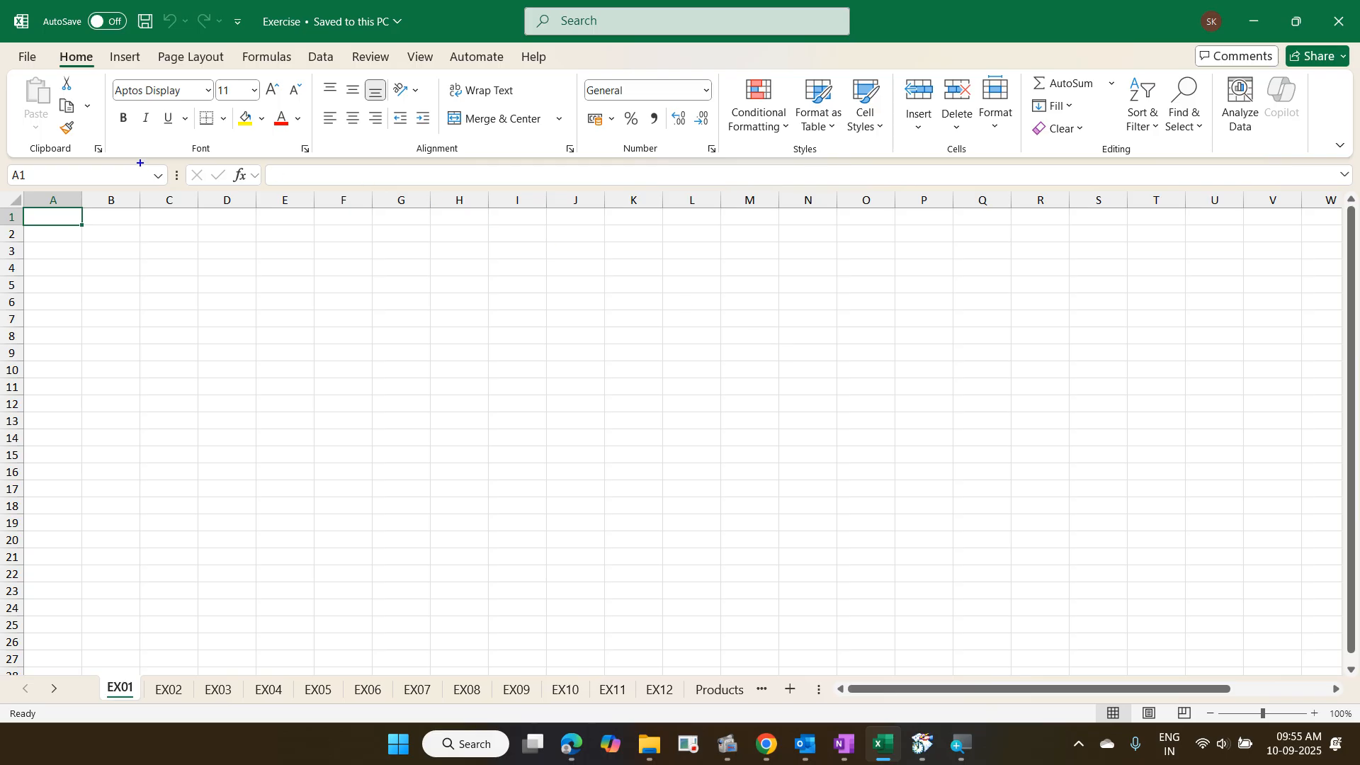
drag(20, 140, 75, 161)
drag(182, 142, 224, 159)
drag(406, 138, 473, 159)
drag(549, 413, 435, 165)
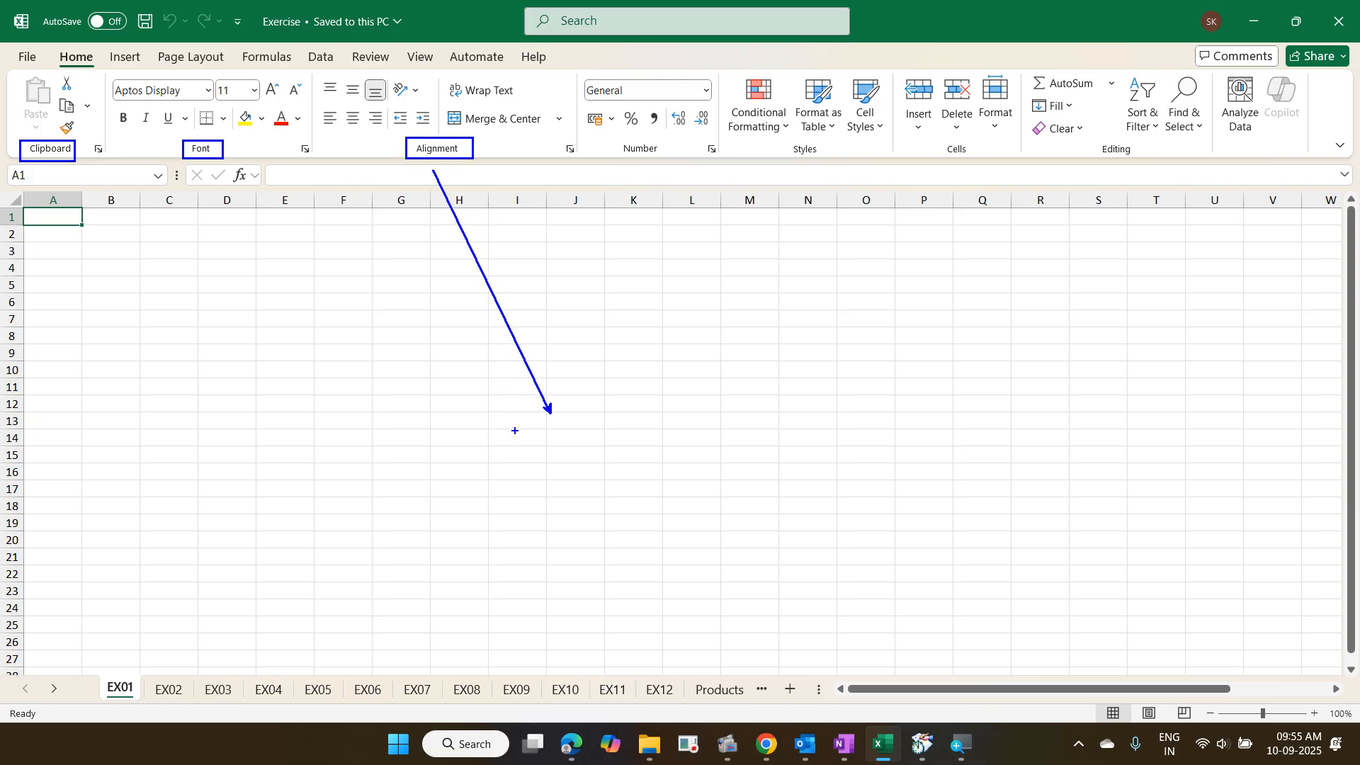
text(tGroup)
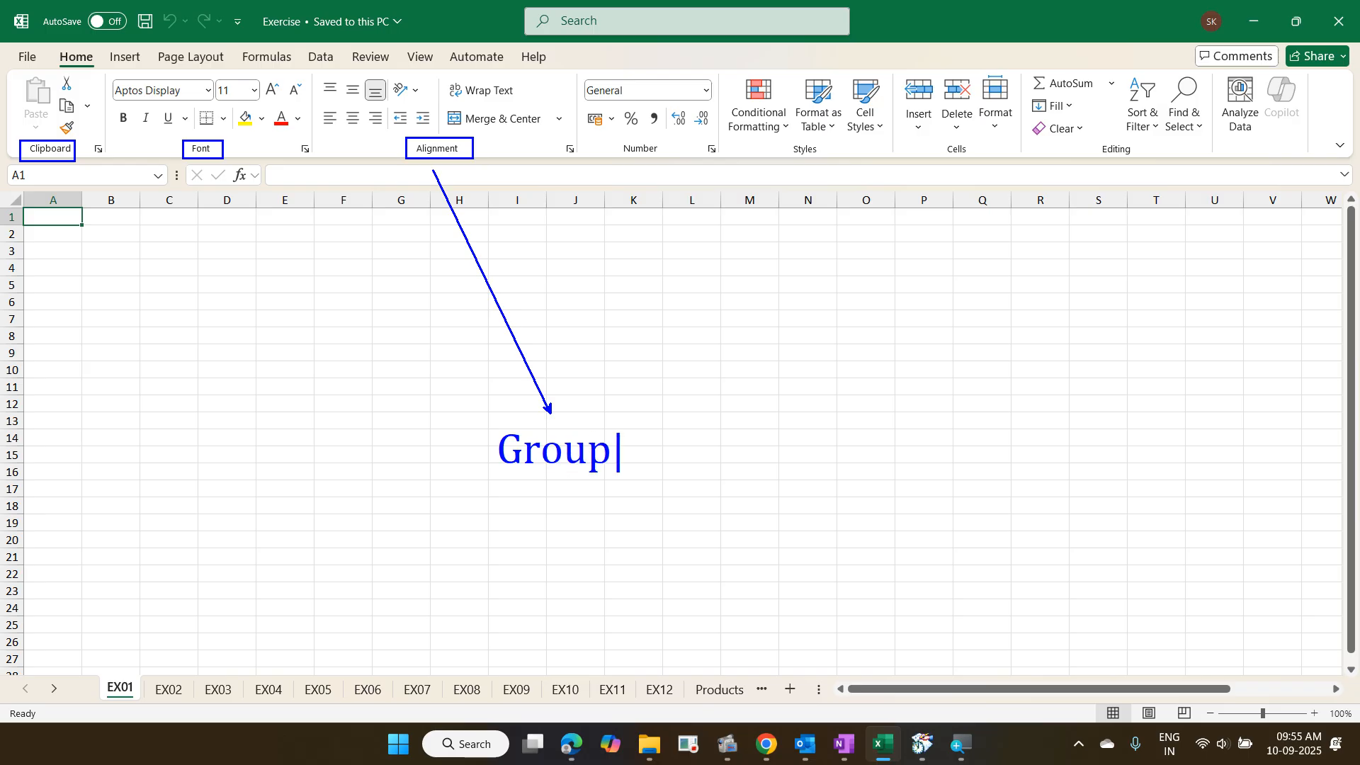
key(Escape)
- Circle the Clipboard, Font, Alignment and Number dialog launchers in orange and add an arrow from the Number one to the label "Dialog Box Launcher"
drag(90, 144, 107, 156)
mouse_move(296, 142)
mouse_down()
mouse_move(316, 153)
mouse_move(298, 143)
mouse_up()
mouse_move(565, 141)
mouse_down()
mouse_move(582, 156)
mouse_move(565, 146)
mouse_up()
mouse_move(704, 141)
mouse_down()
mouse_move(721, 152)
mouse_move(705, 144)
mouse_up()
drag(828, 344, 714, 156)
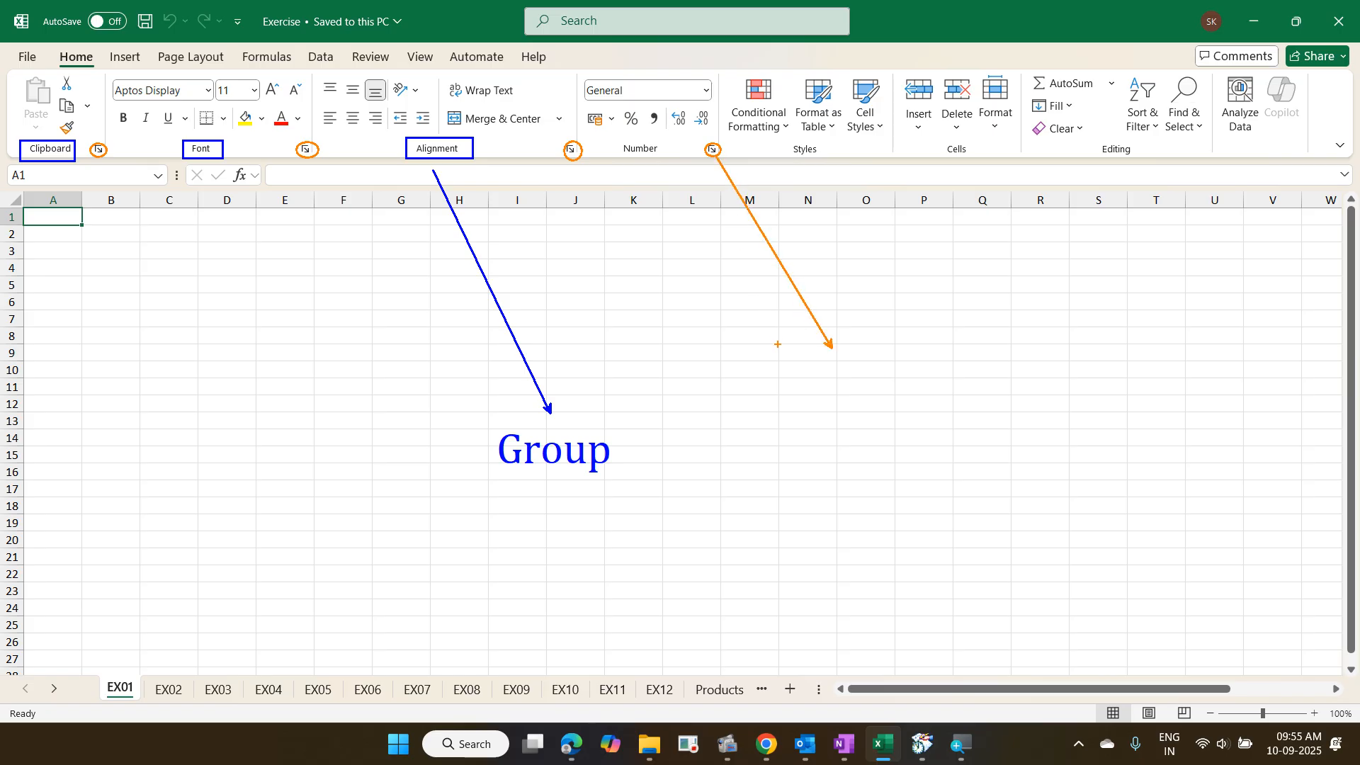
text(tCo)
key(BackSpace)
key(BackSpace)
text(Dialog)
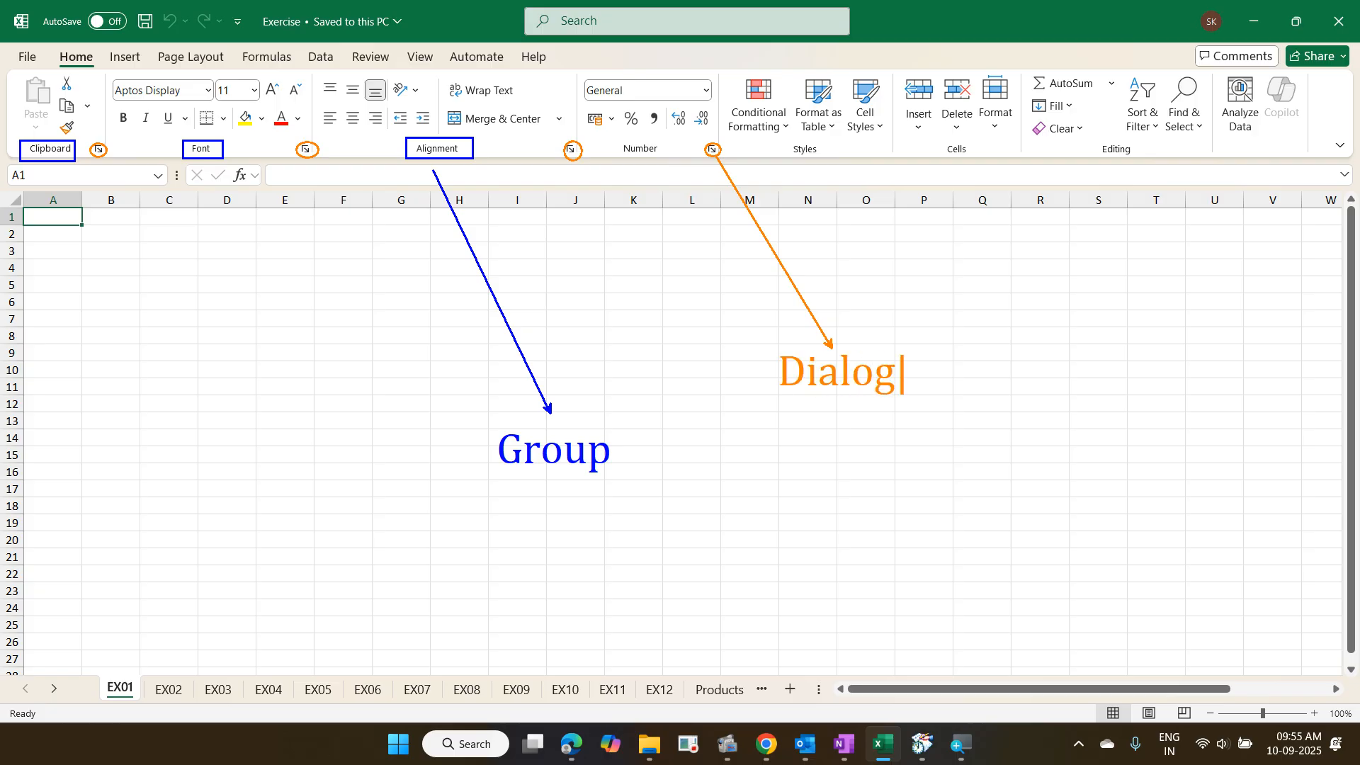
text( Box L)
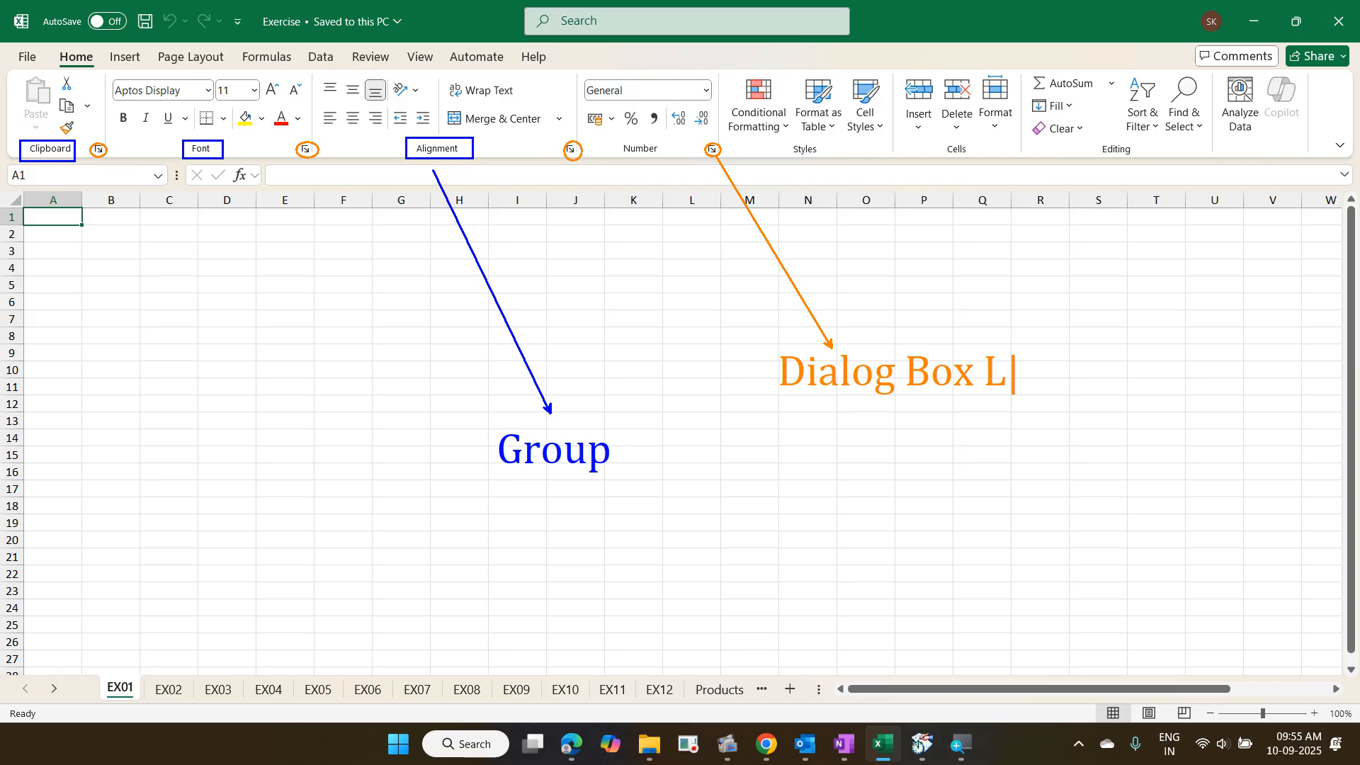
text(auncher)
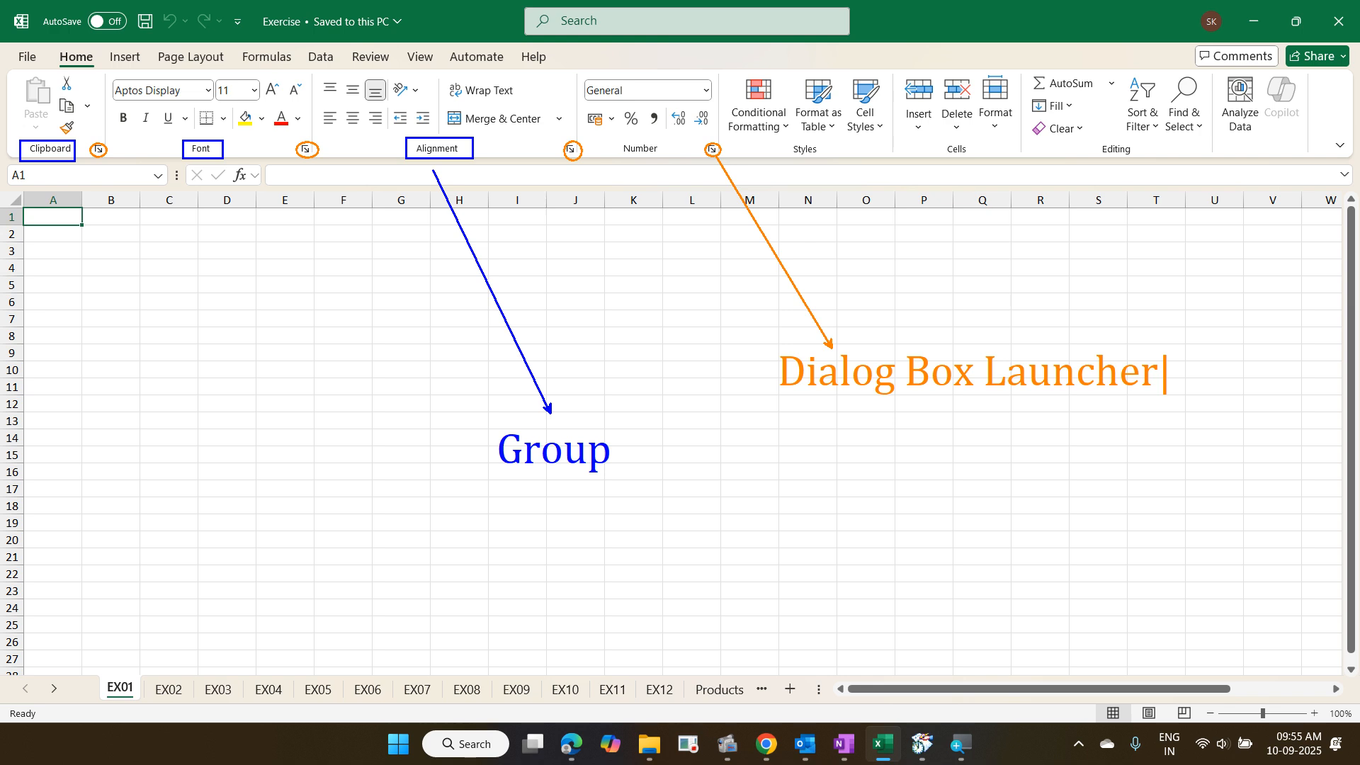
key(Escape)
- Box the Cut and Wrap Text commands in green and add an arrow from Wrap Text to the label "Commands"
drag(53, 72, 80, 95)
drag(450, 78, 512, 103)
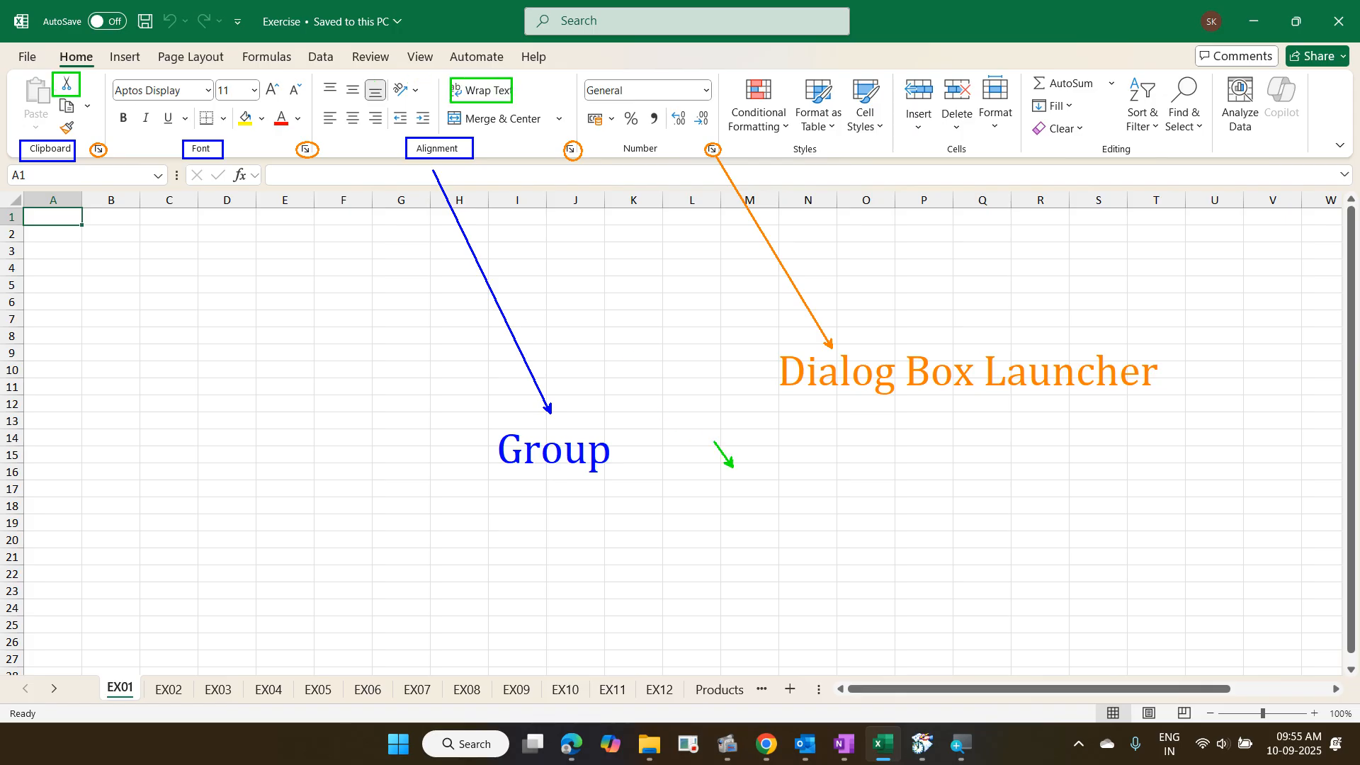
drag(733, 467, 496, 103)
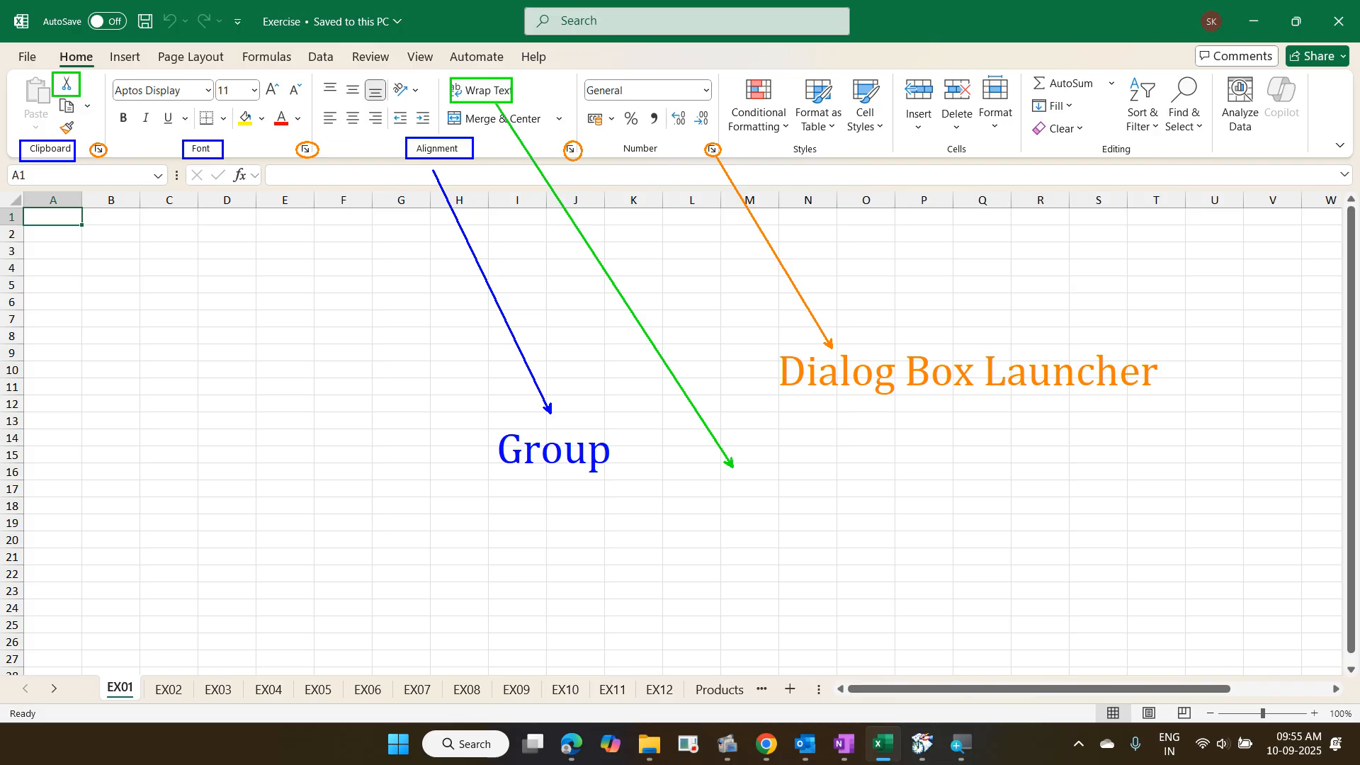
click(700, 465)
text(Commands)
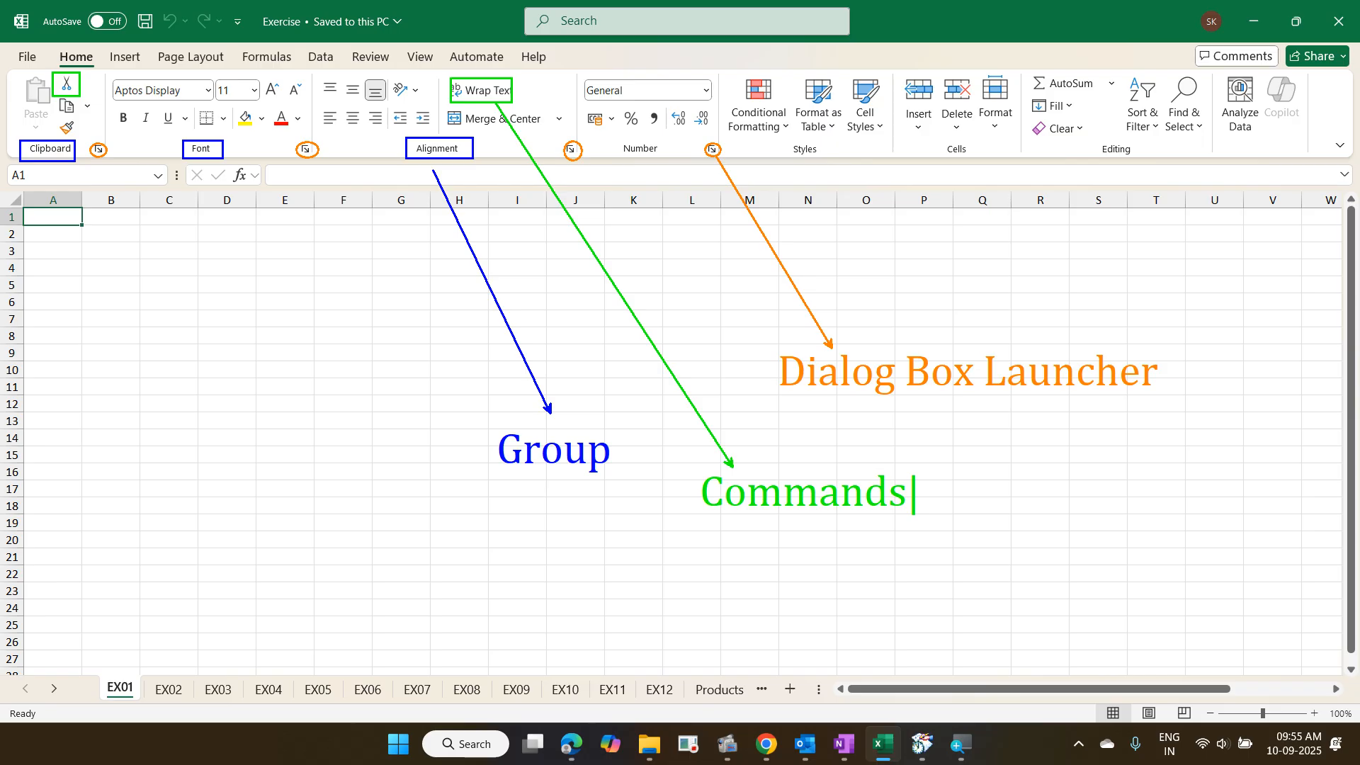
key(Escape)
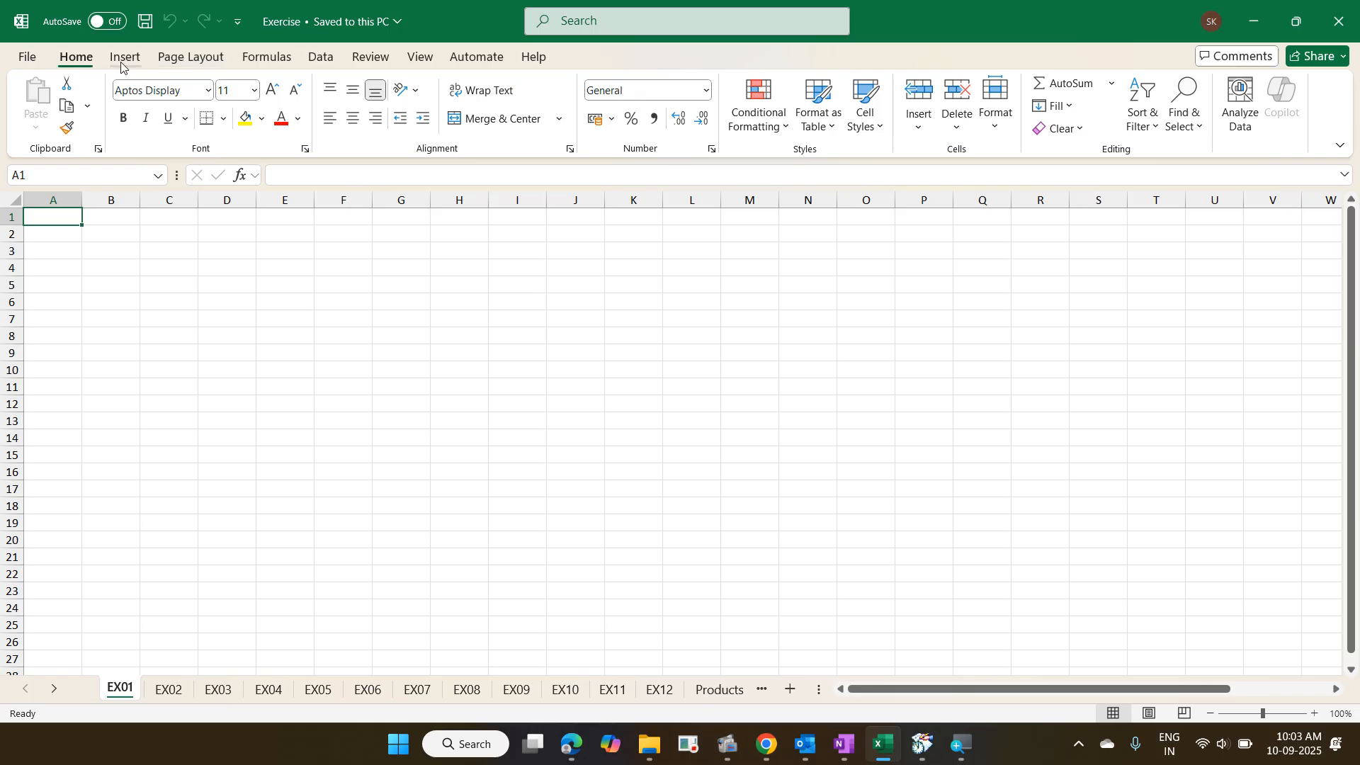
- Collapse the ribbon to its tab names and expand it again, twice, using the Home tab
double_click(83, 63)
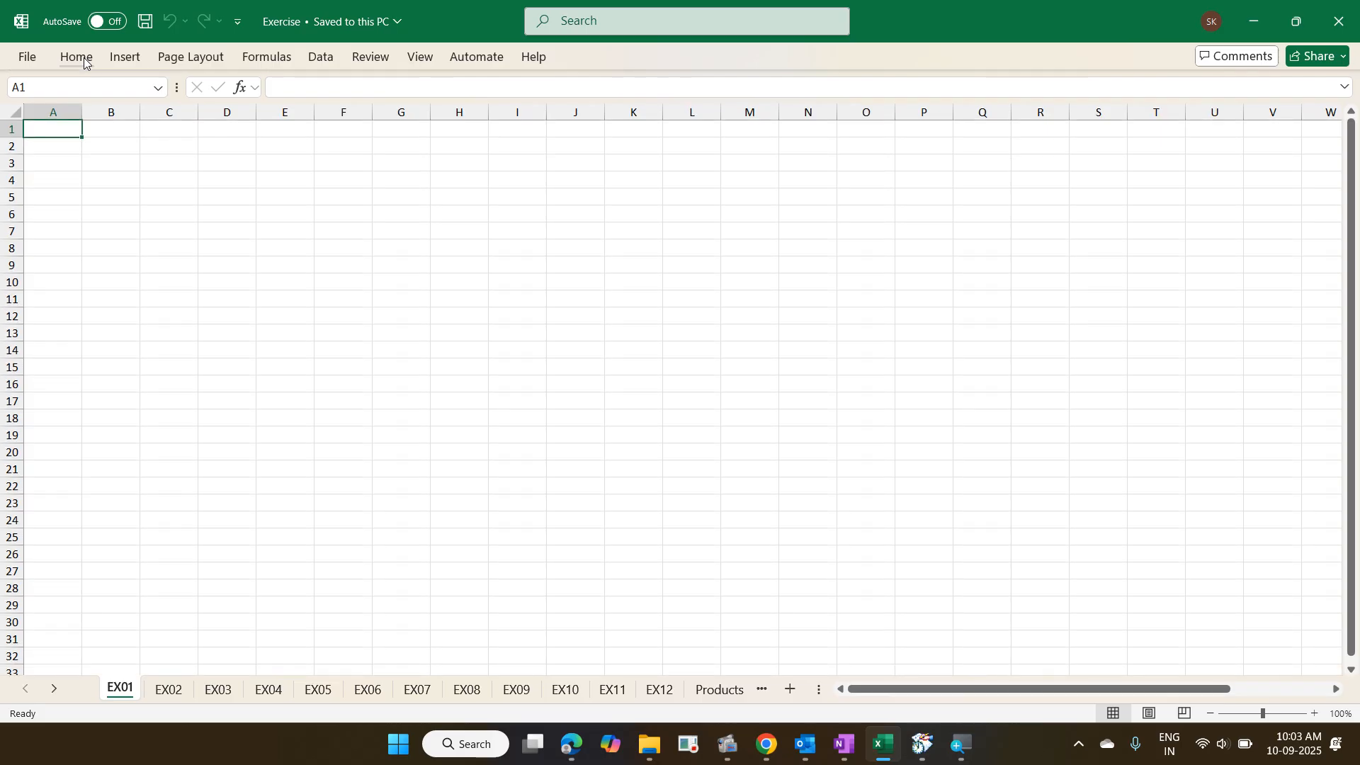
double_click(84, 62)
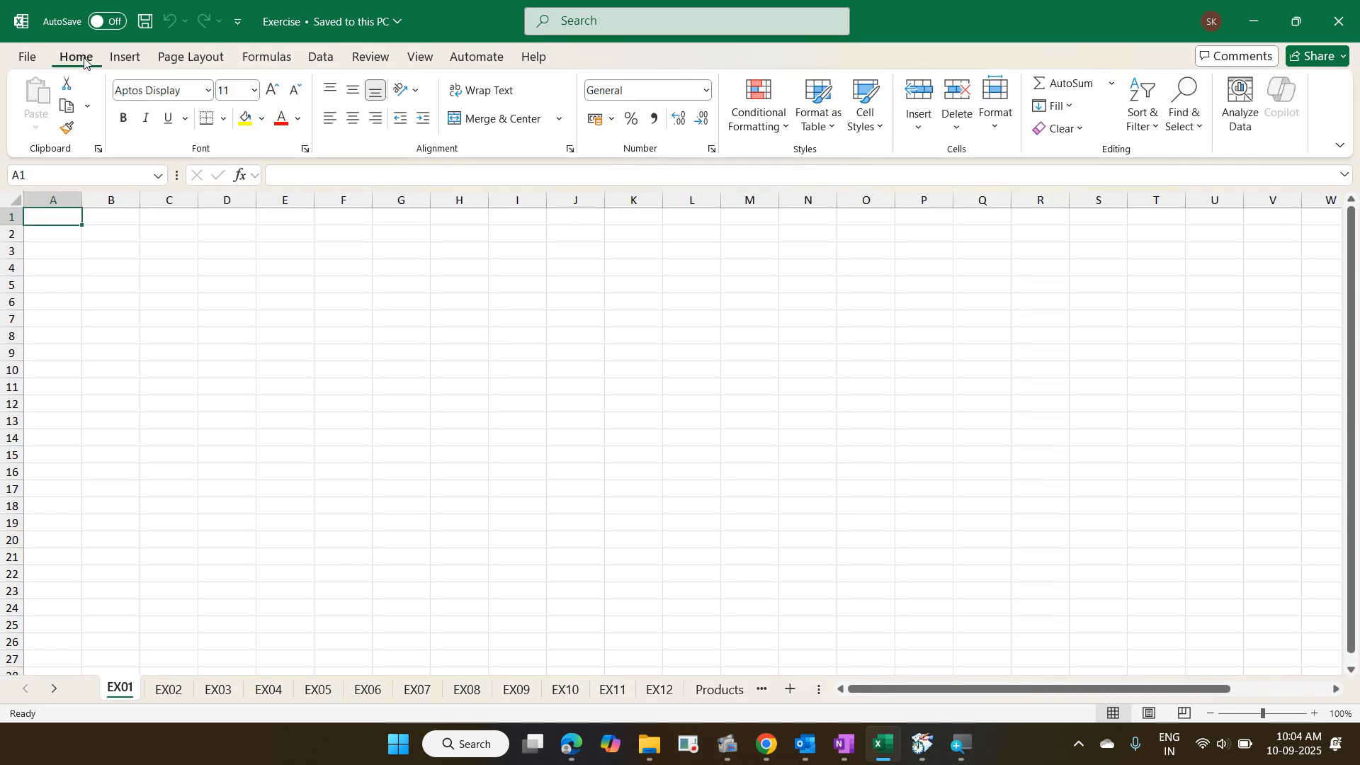
double_click(83, 62)
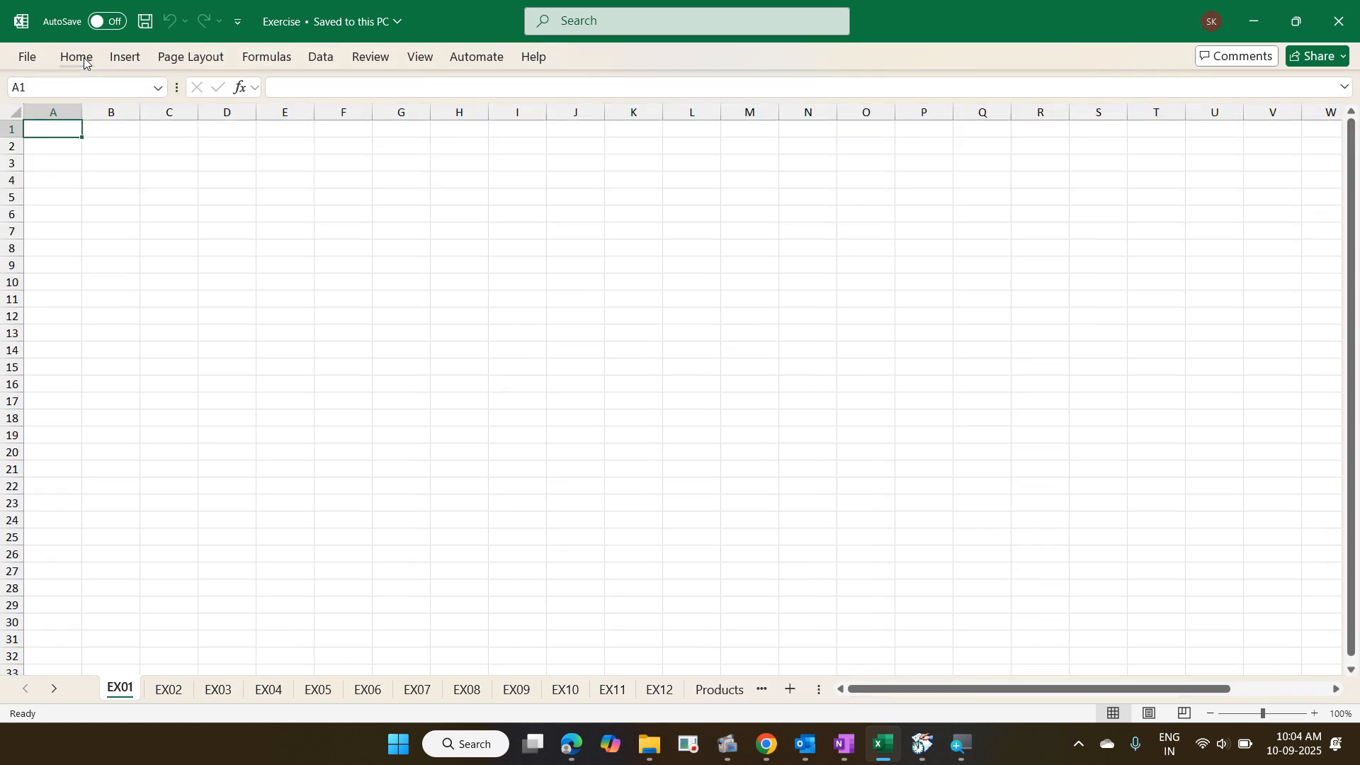
double_click(83, 62)
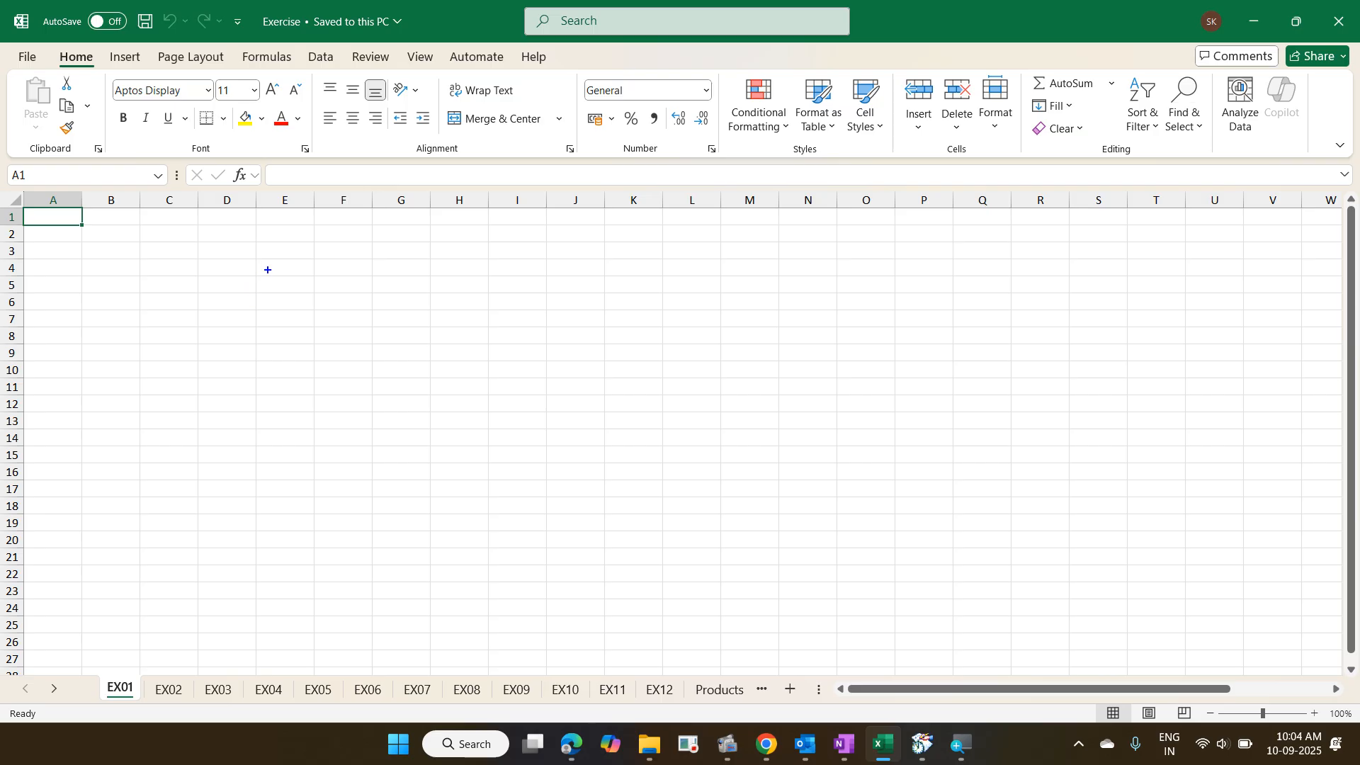
- Write the blue note "Ctrl F1 / Ctrl Fn F1 - Hide or unhide ribbon" over the upper rows of the sheet
text(tCtrl F1 )
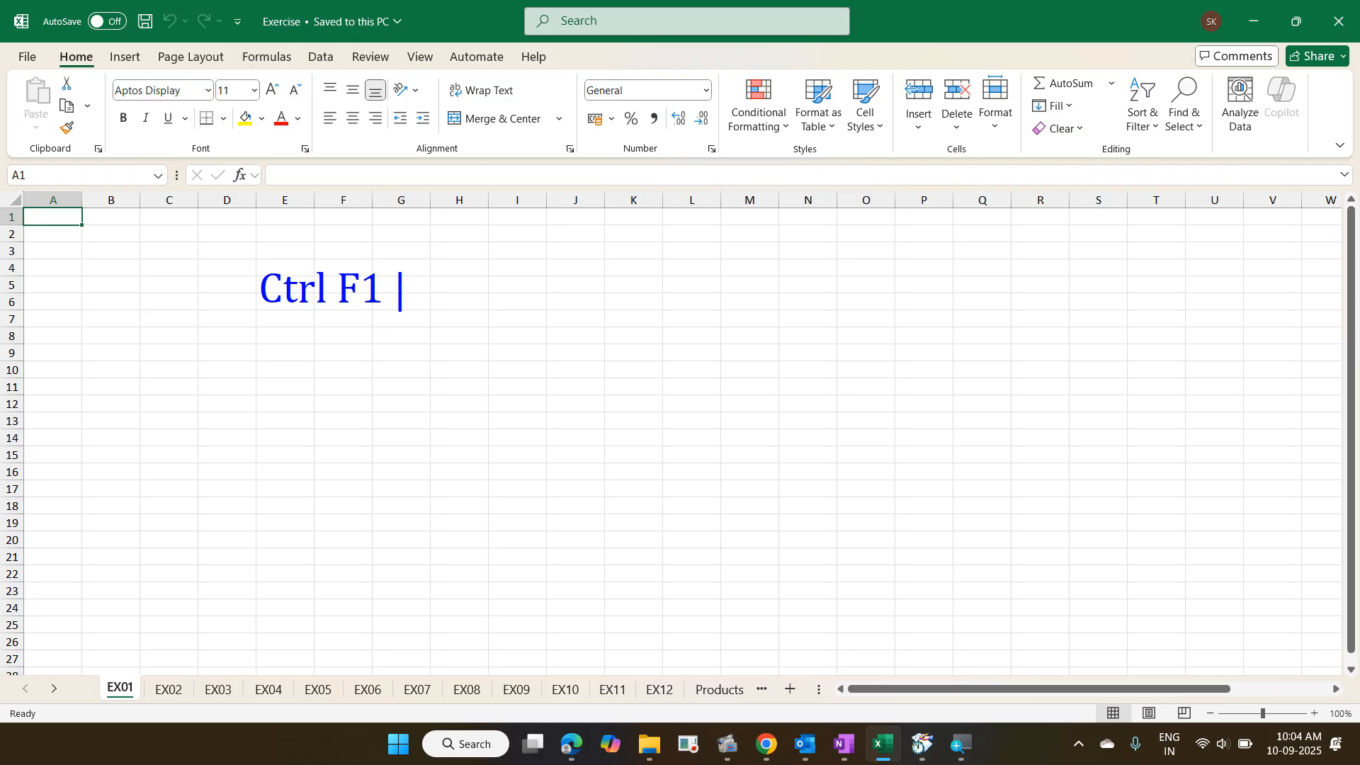
text(/ Ctrl )
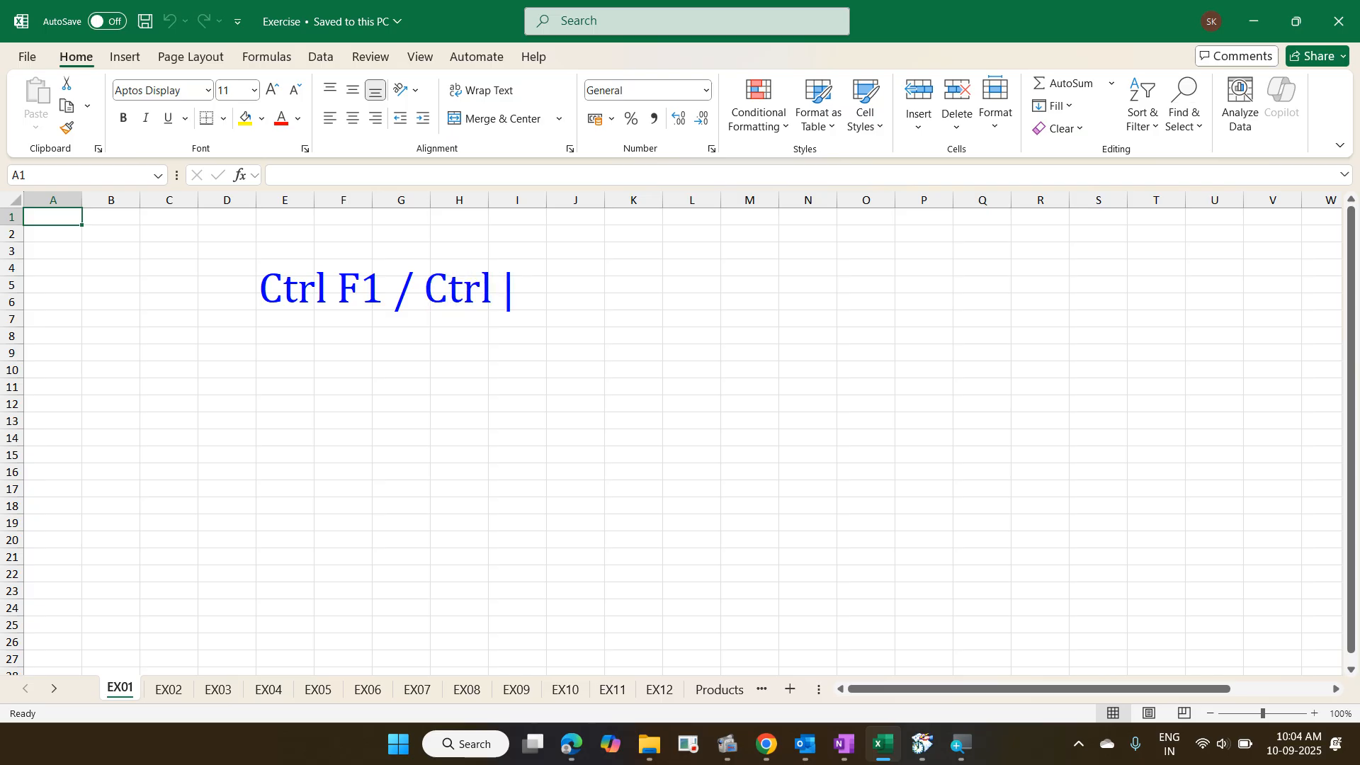
text(Fn F1 )
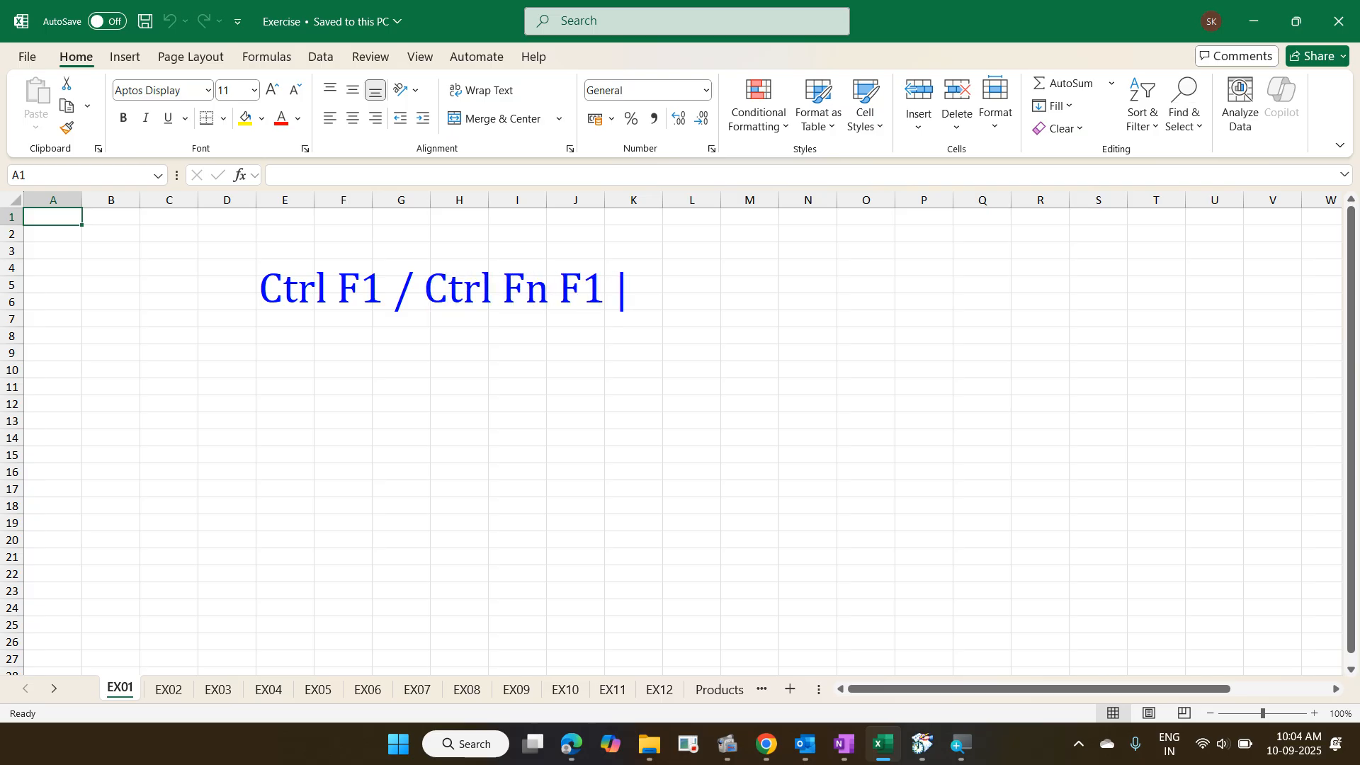
text(- Hie)
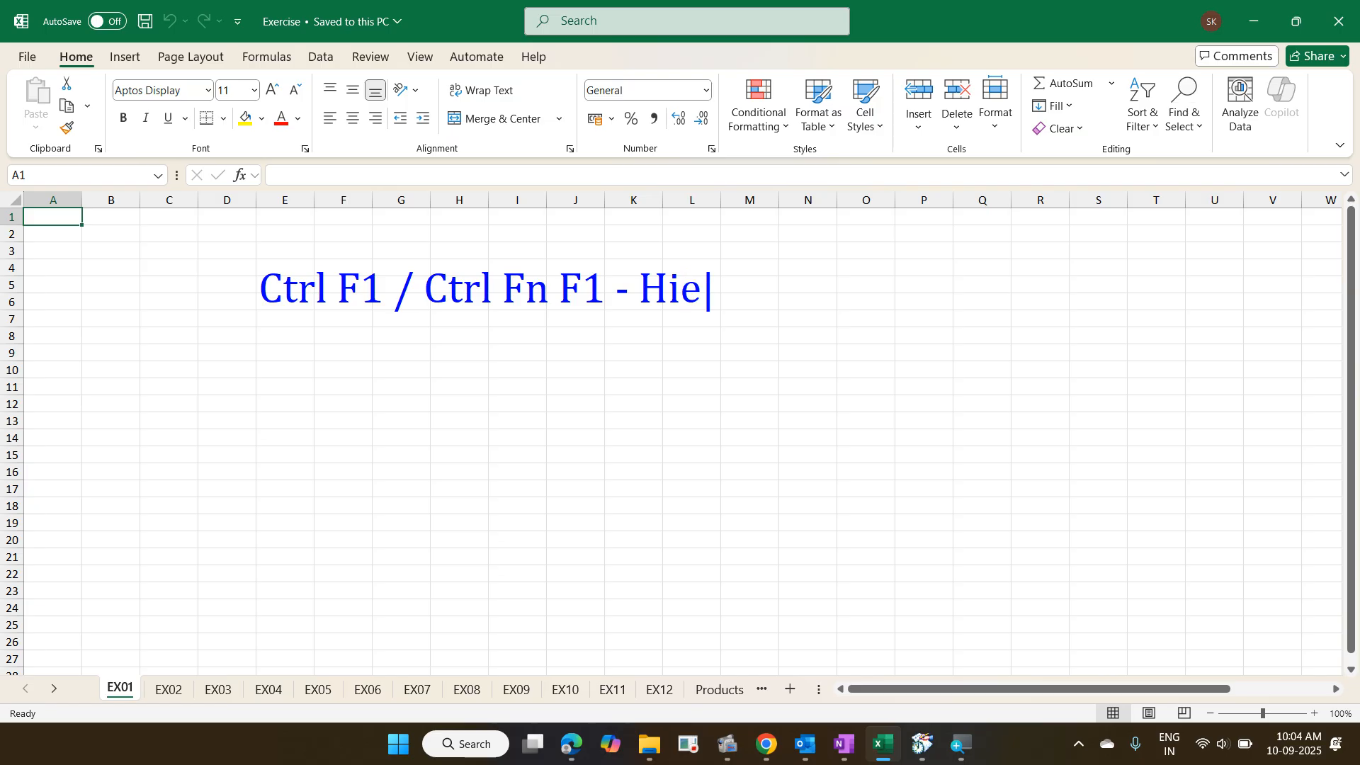
key(BackSpace)
text(de or unhide )
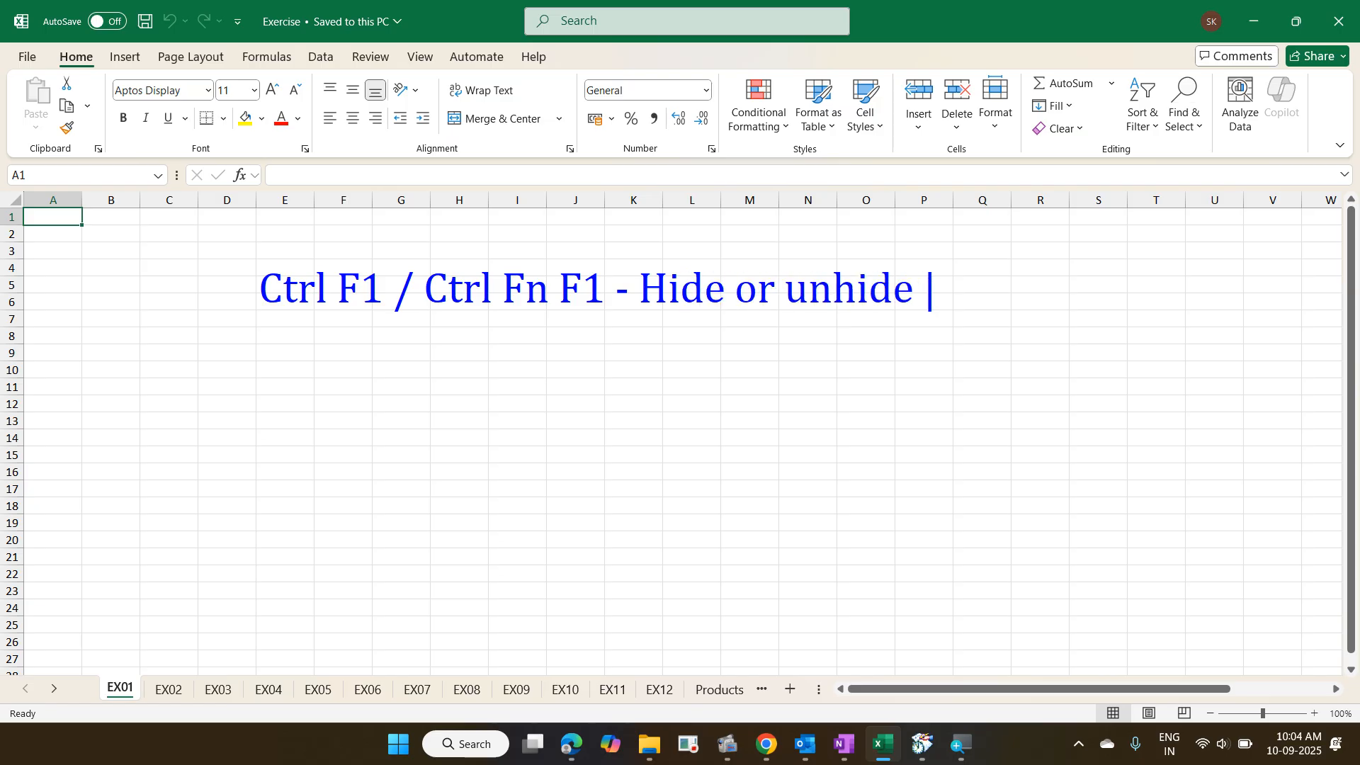
text(ribbon)
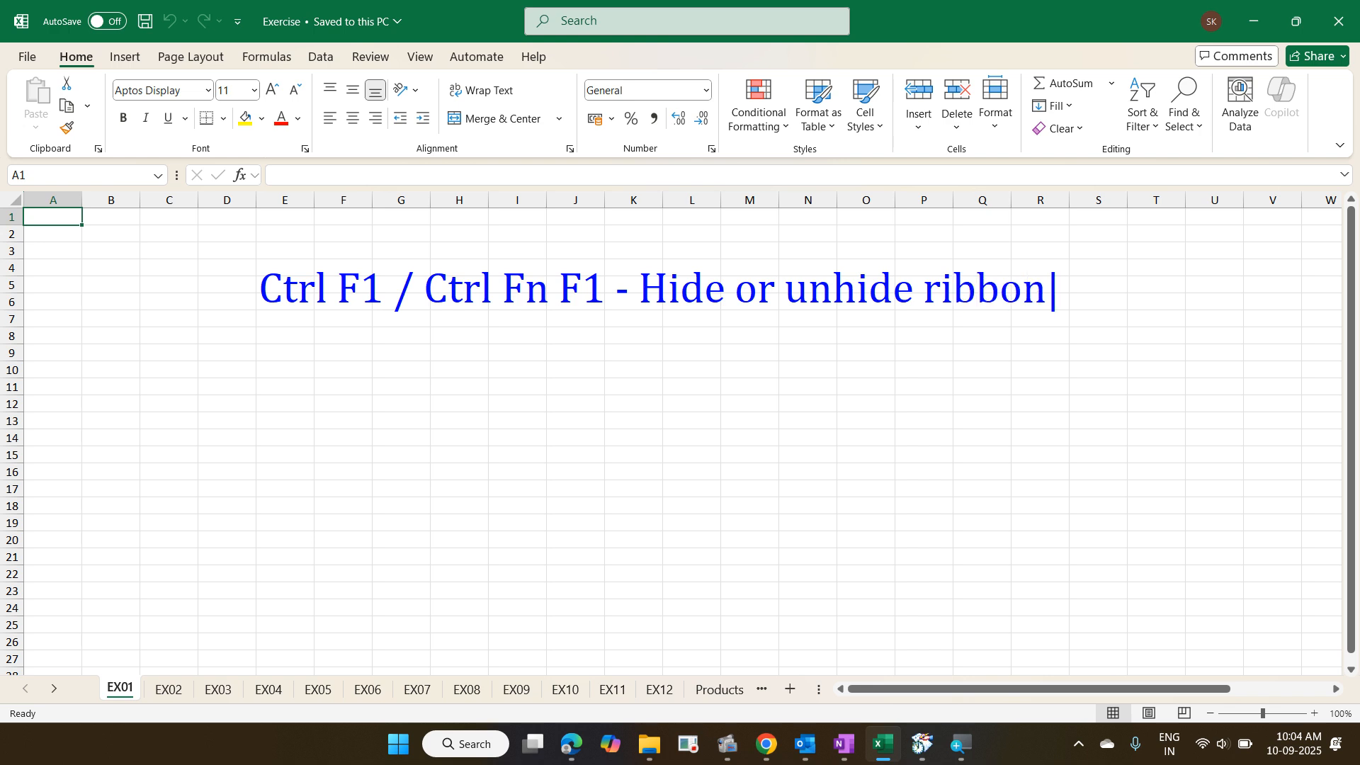
key(Escape)
- Underline F1 in the note's second shortcut and write "Fn Esc - Switch on / off fn key" below it
drag(564, 310, 590, 310)
text(tFn )
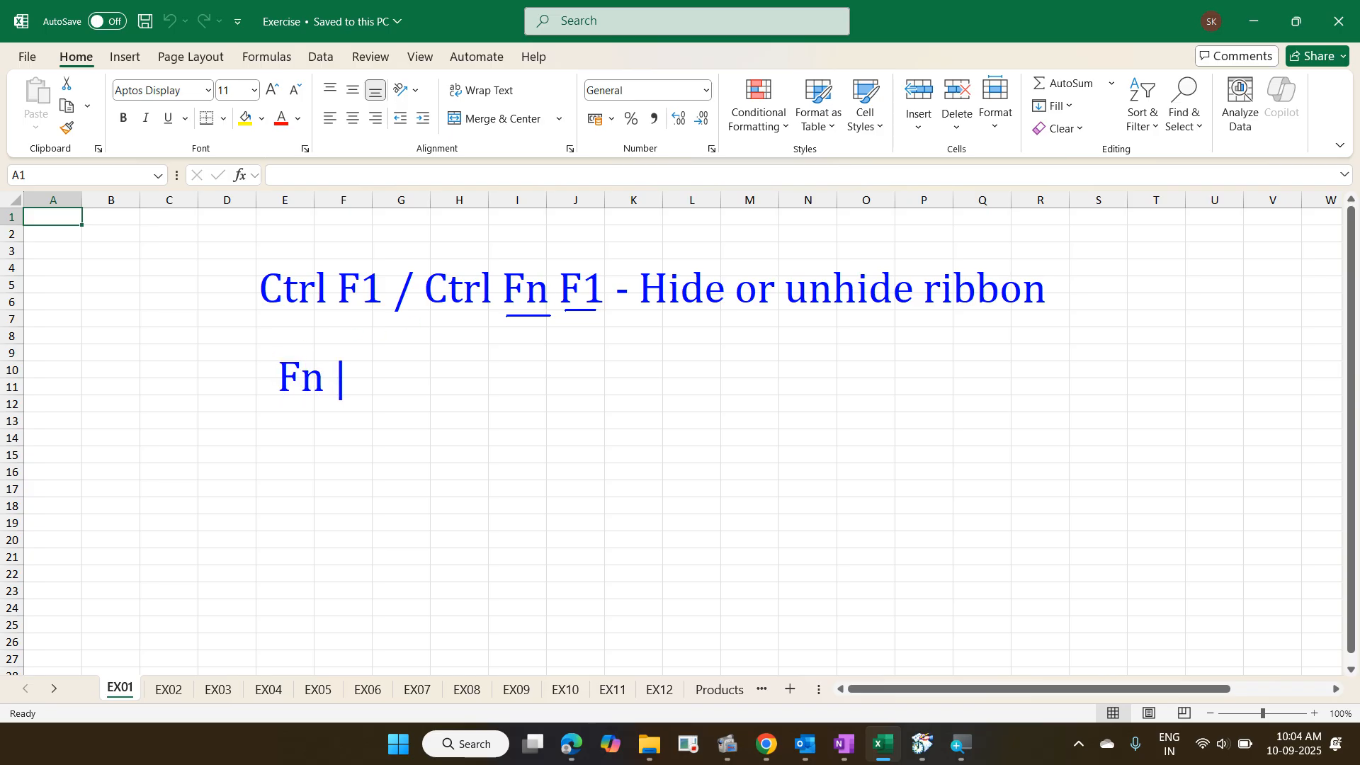
text(Esc)
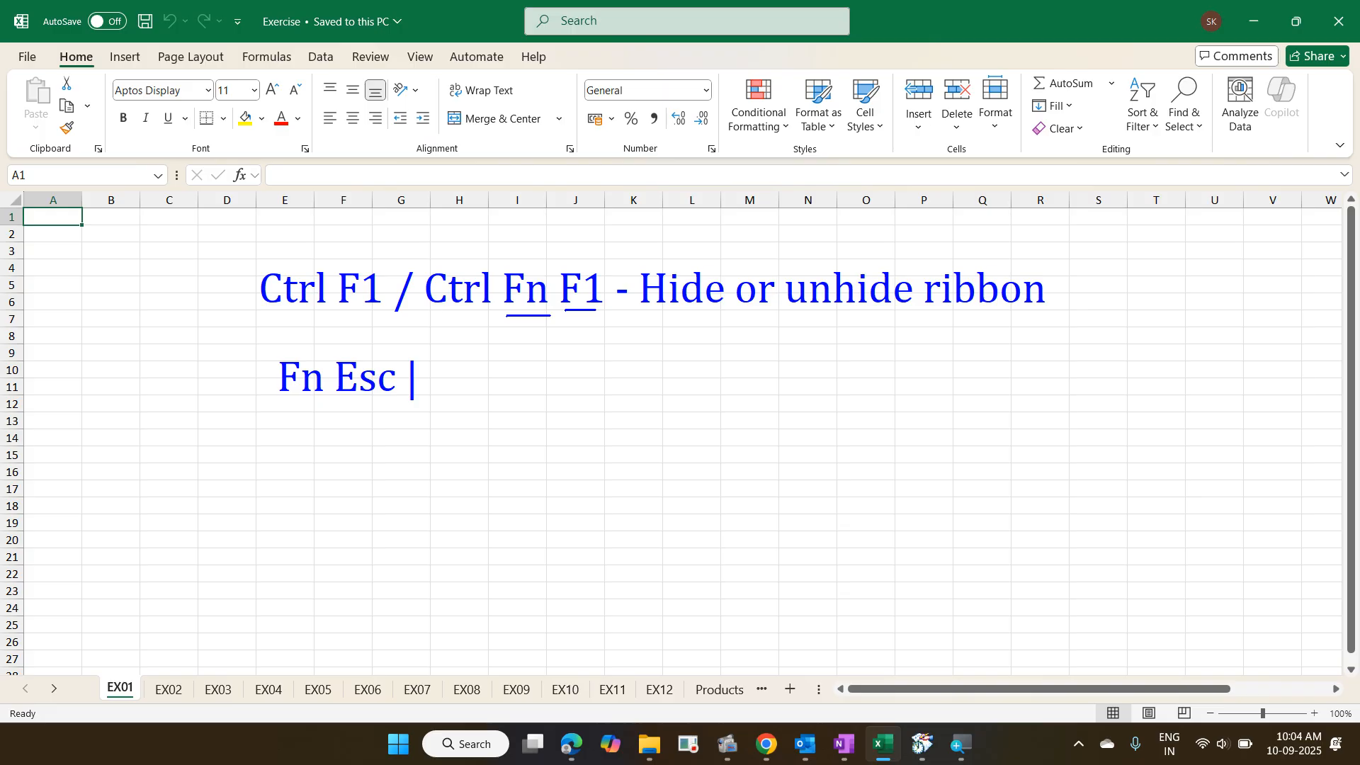
text(- Swi)
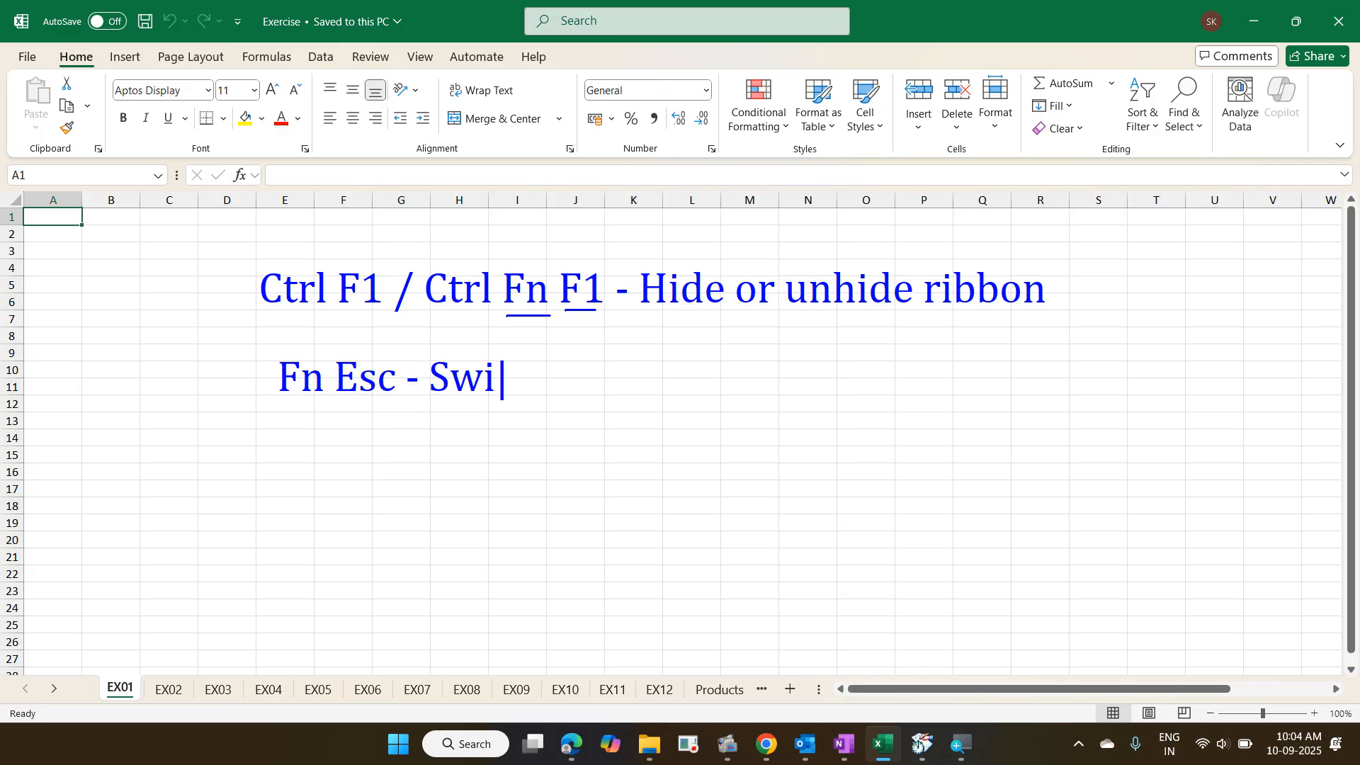
text(tch on )
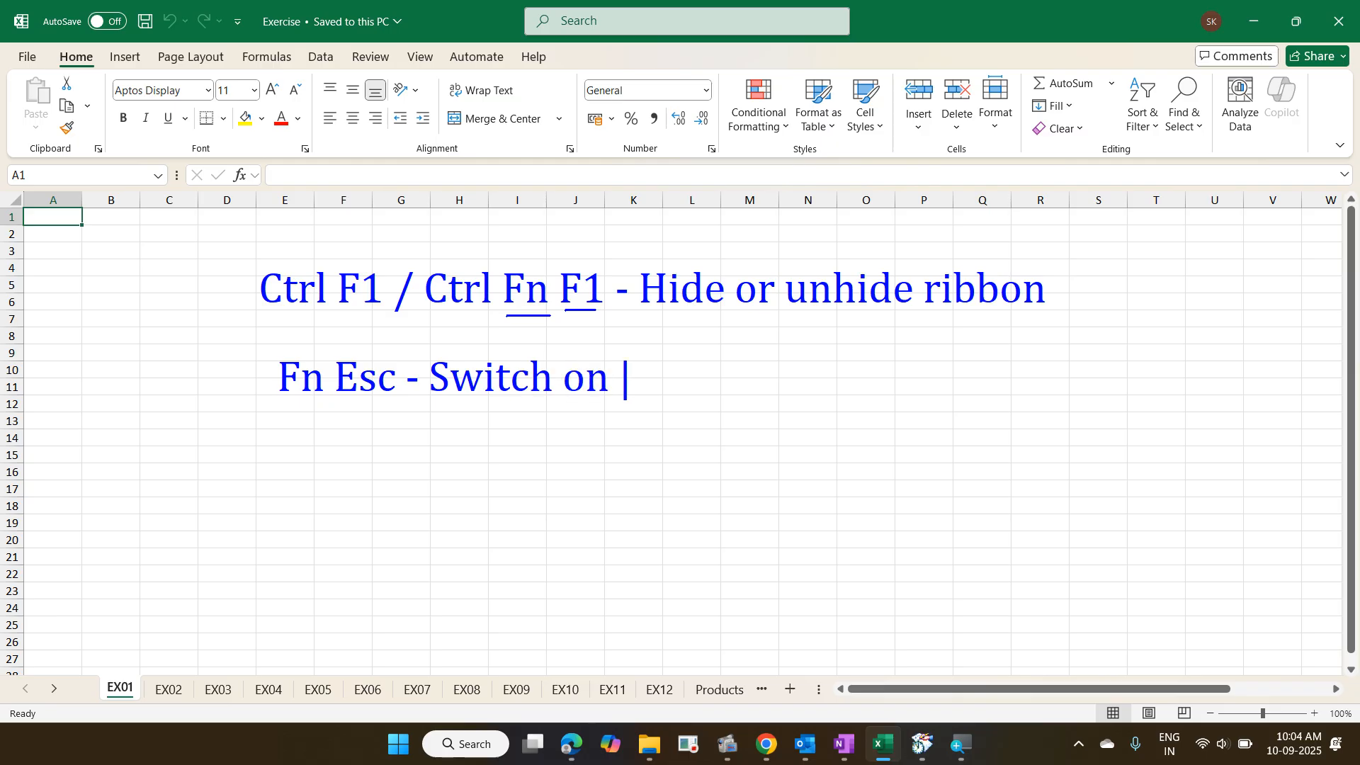
text(/ off fn key)
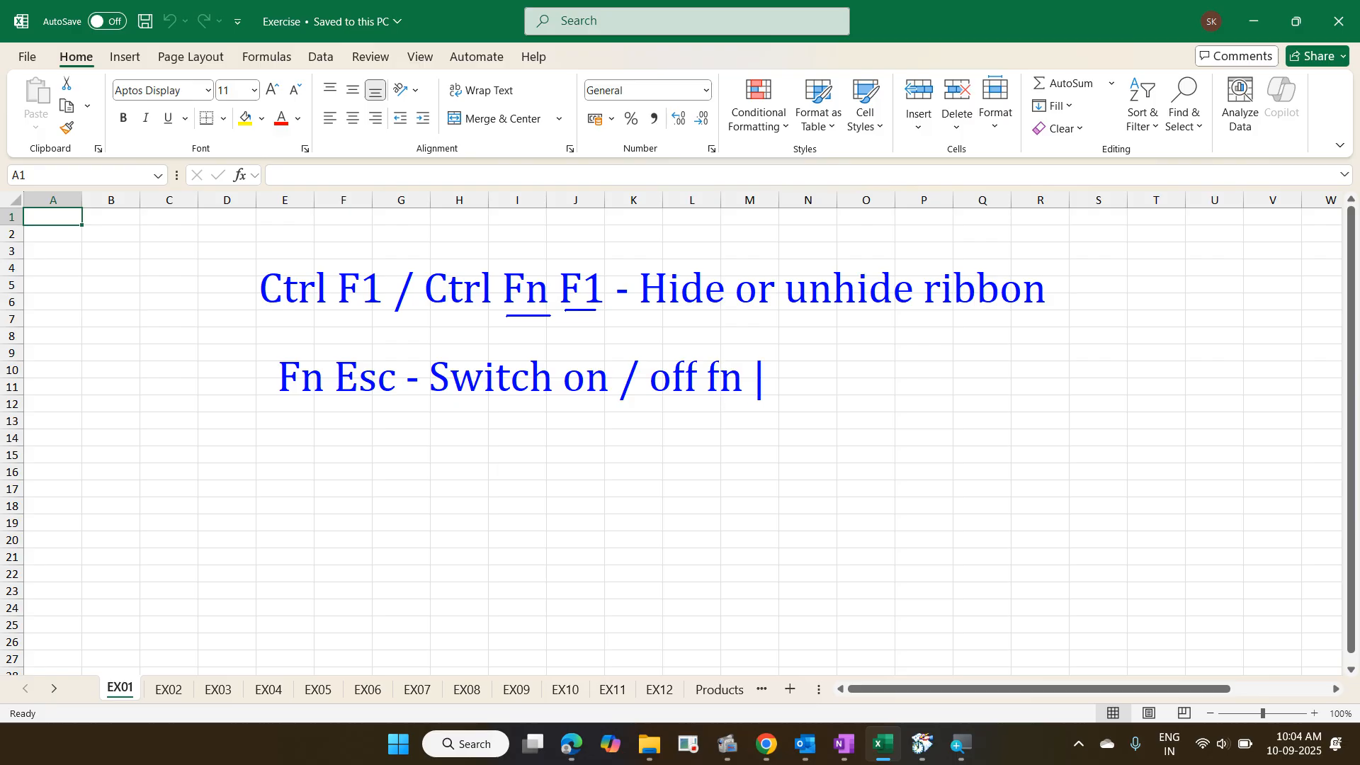
key(Escape)
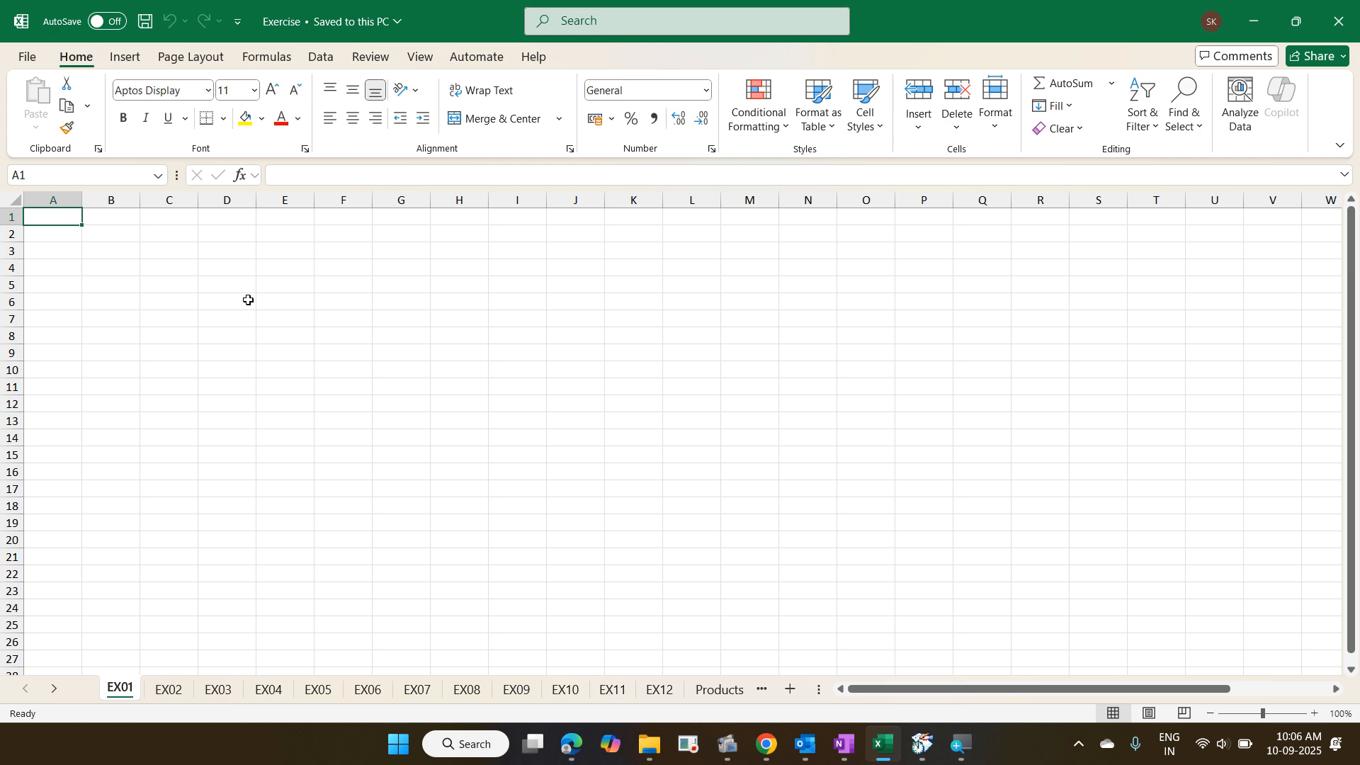
- Toggle the ribbon hidden and shown repeatedly with its keyboard shortcut, finishing with the ribbon shown
key(ctrl+F1)
key(ctrl+F1)
key(ctrl+F1)
key(ctrl+F1)
key(ctrl+F1)
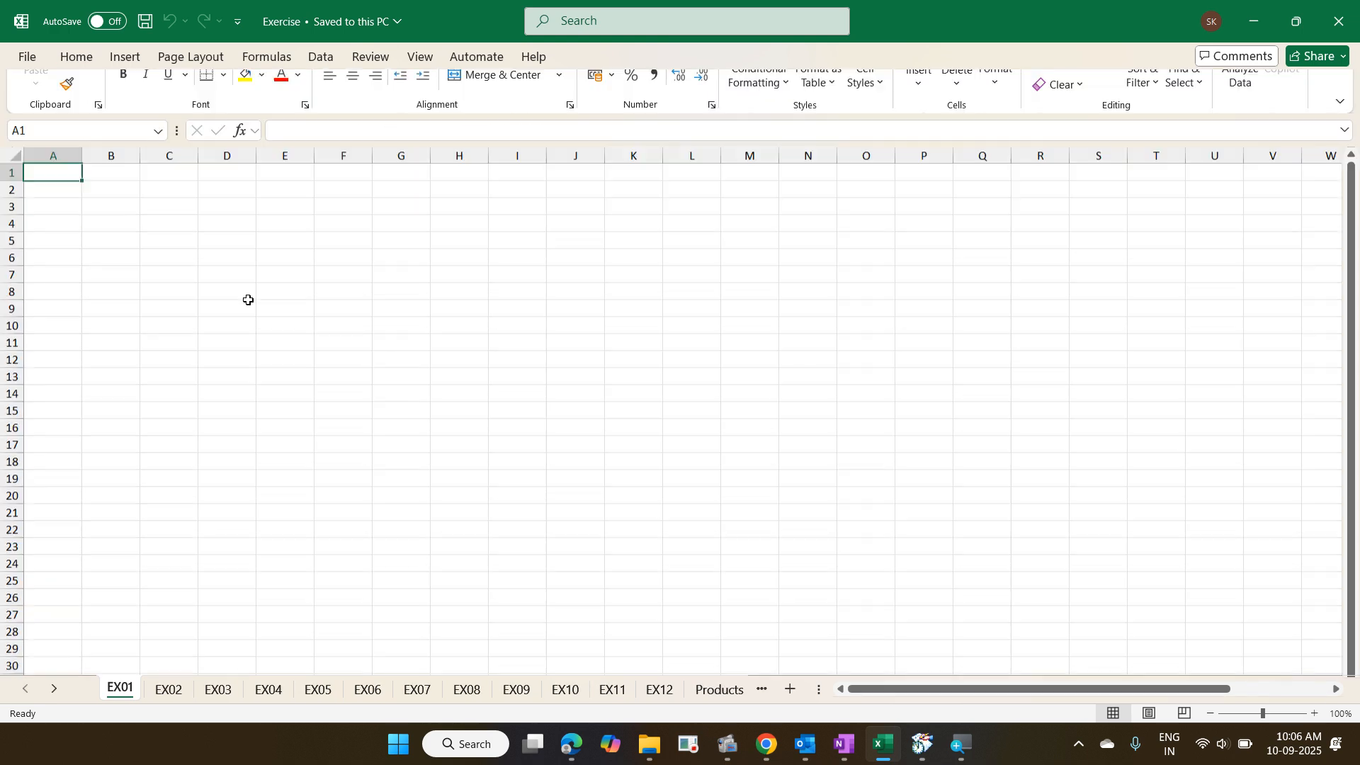
key(ctrl+F1)
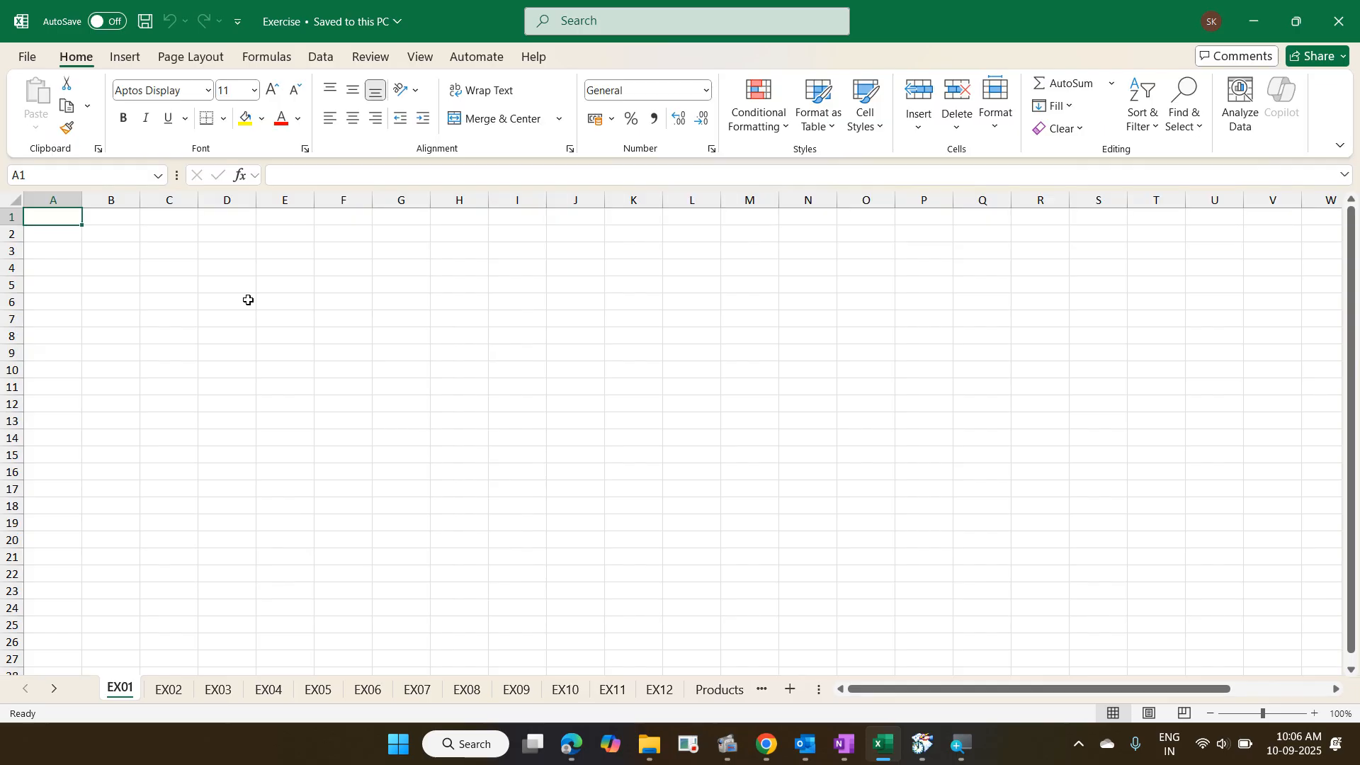
key(ctrl+F1)
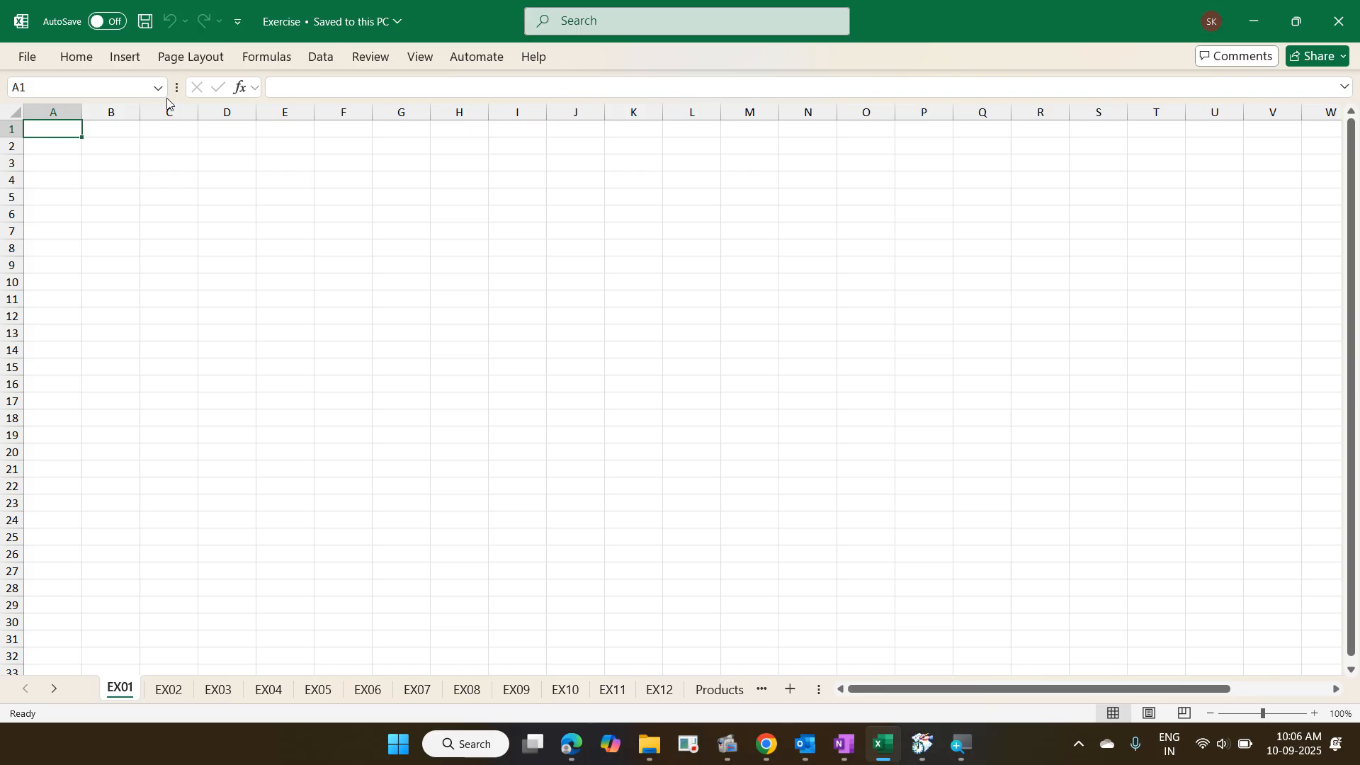
key(ctrl+F1)
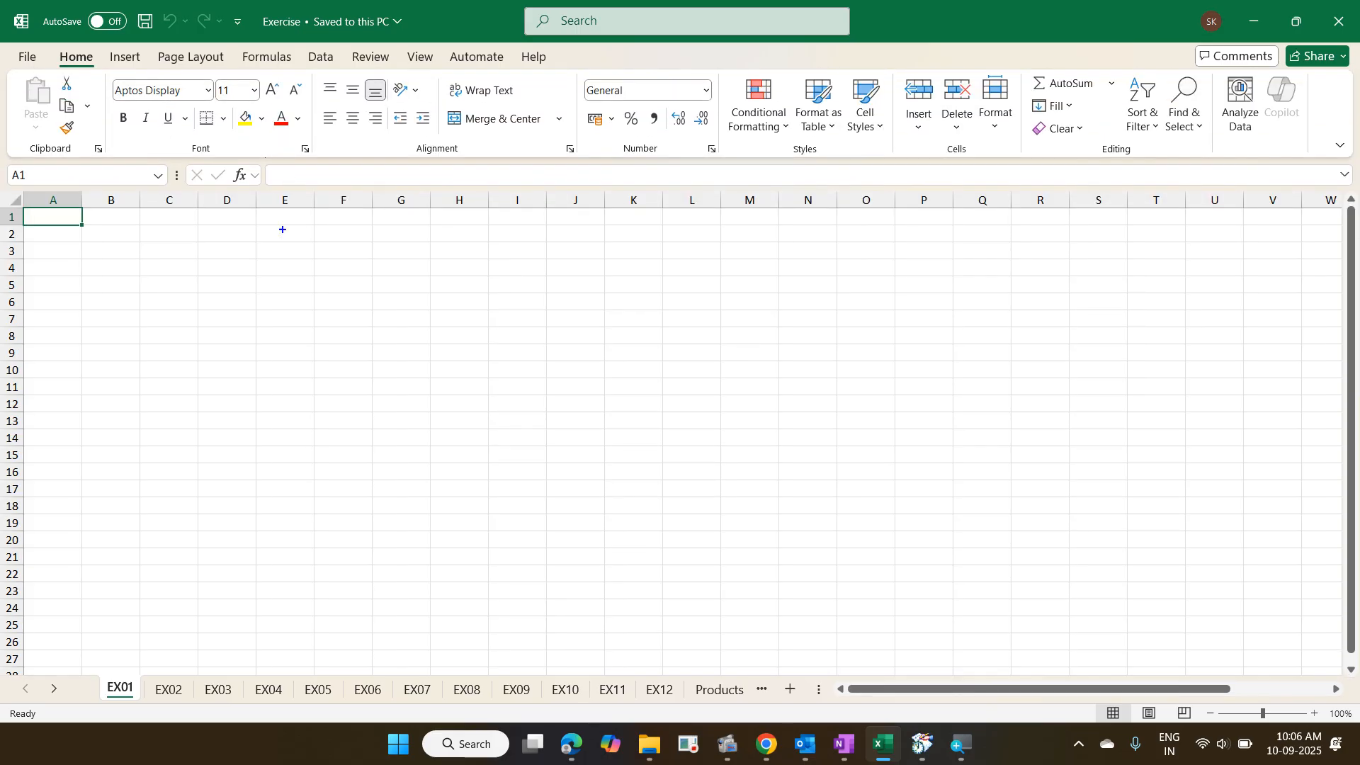
- Write the blue note "Ctrl Shift F1 / Ctrl Shift Fn F1 - Hide or unhide all" over the upper rows of the sheet
text(tCtrl Shift F1 )
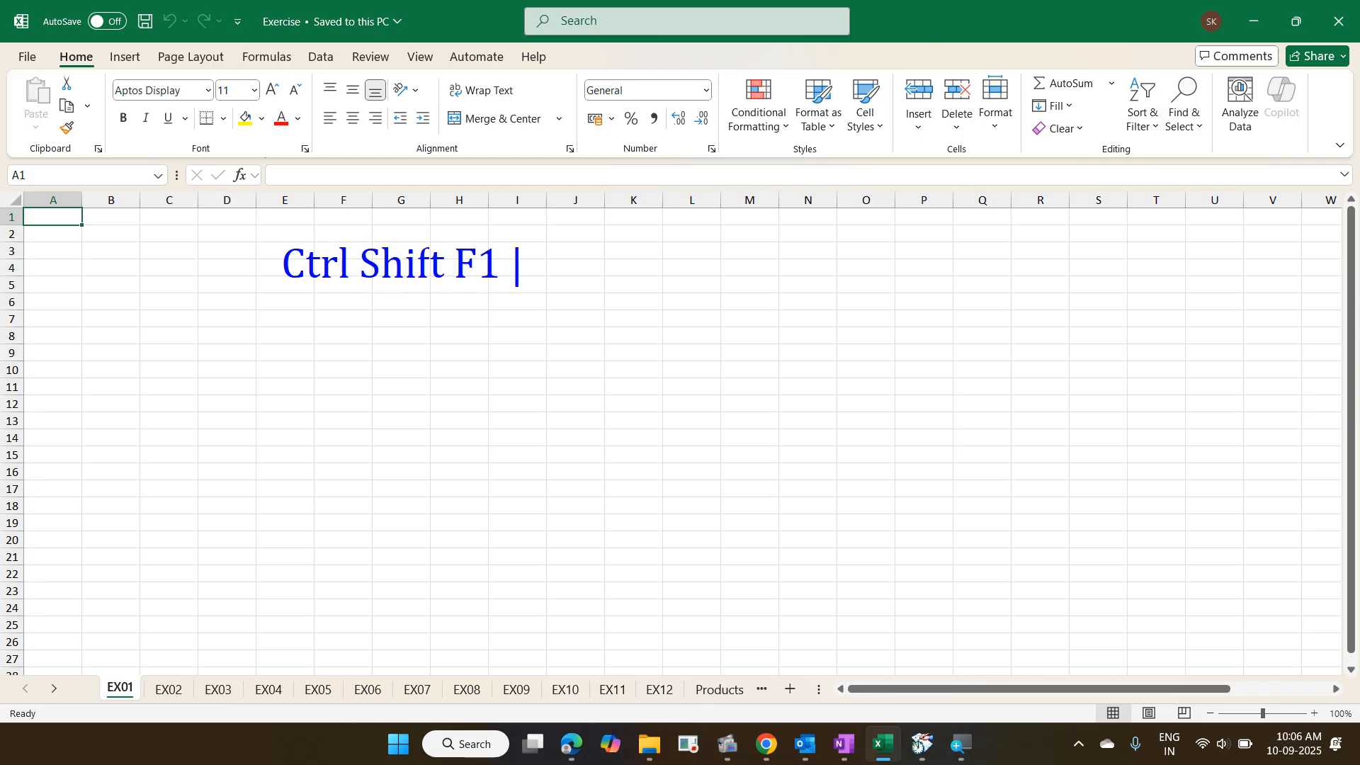
text(/ )
text(Ctrl Shif)
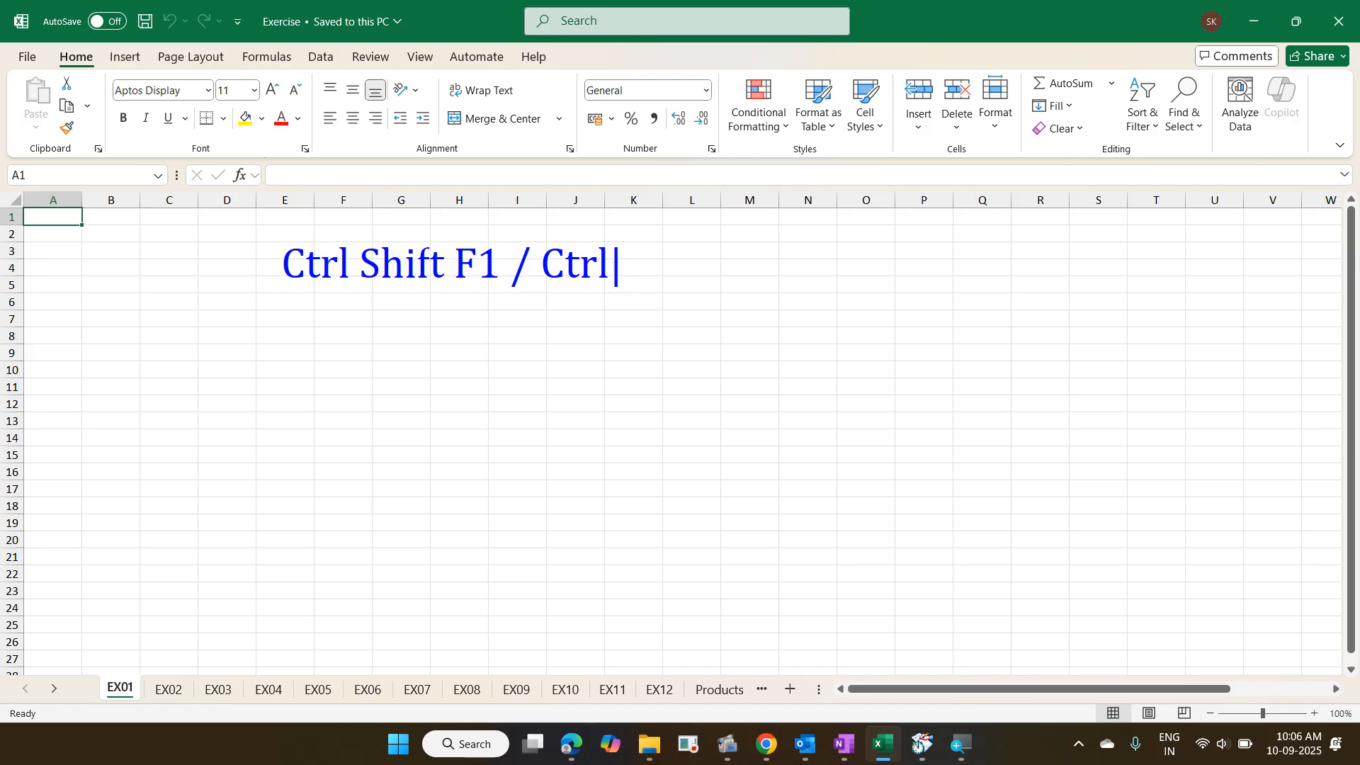
text(t Fn G)
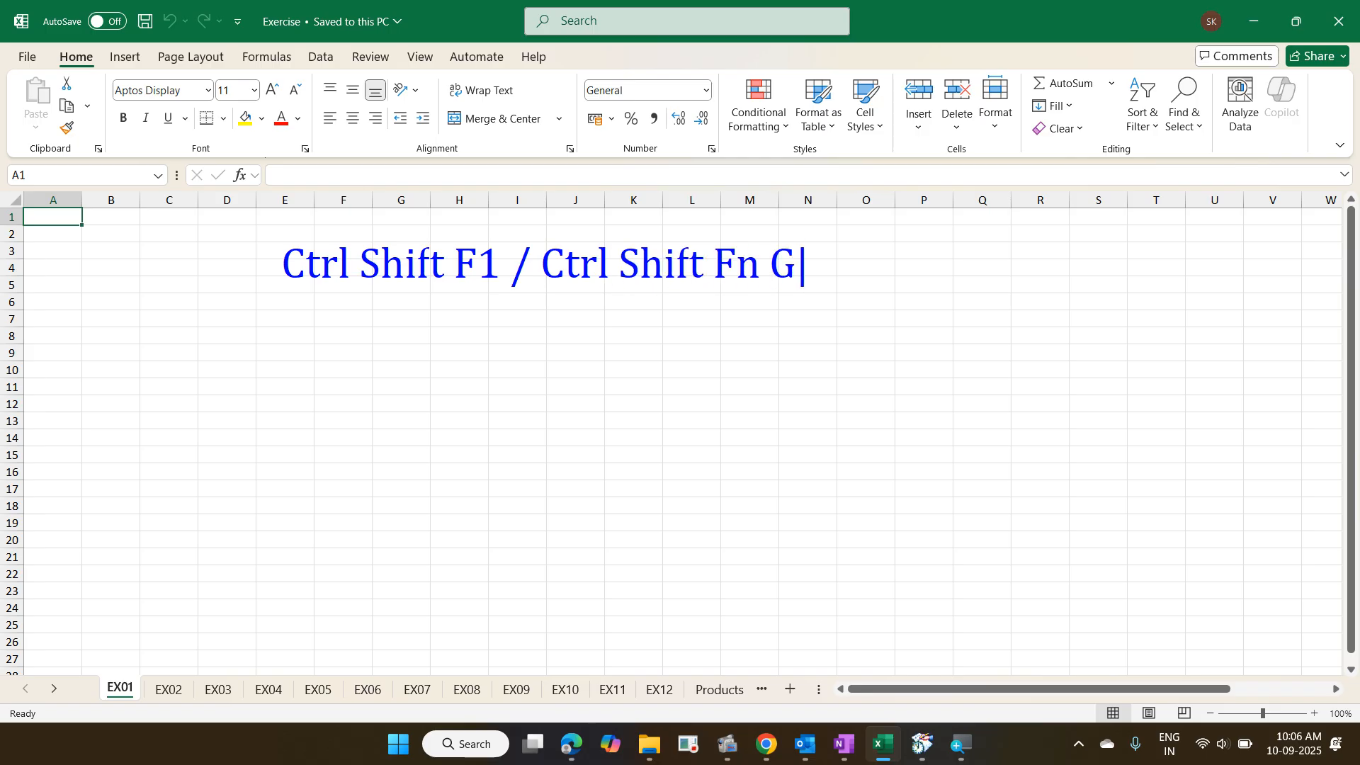
key(BackSpace)
text(F1 - Hide )
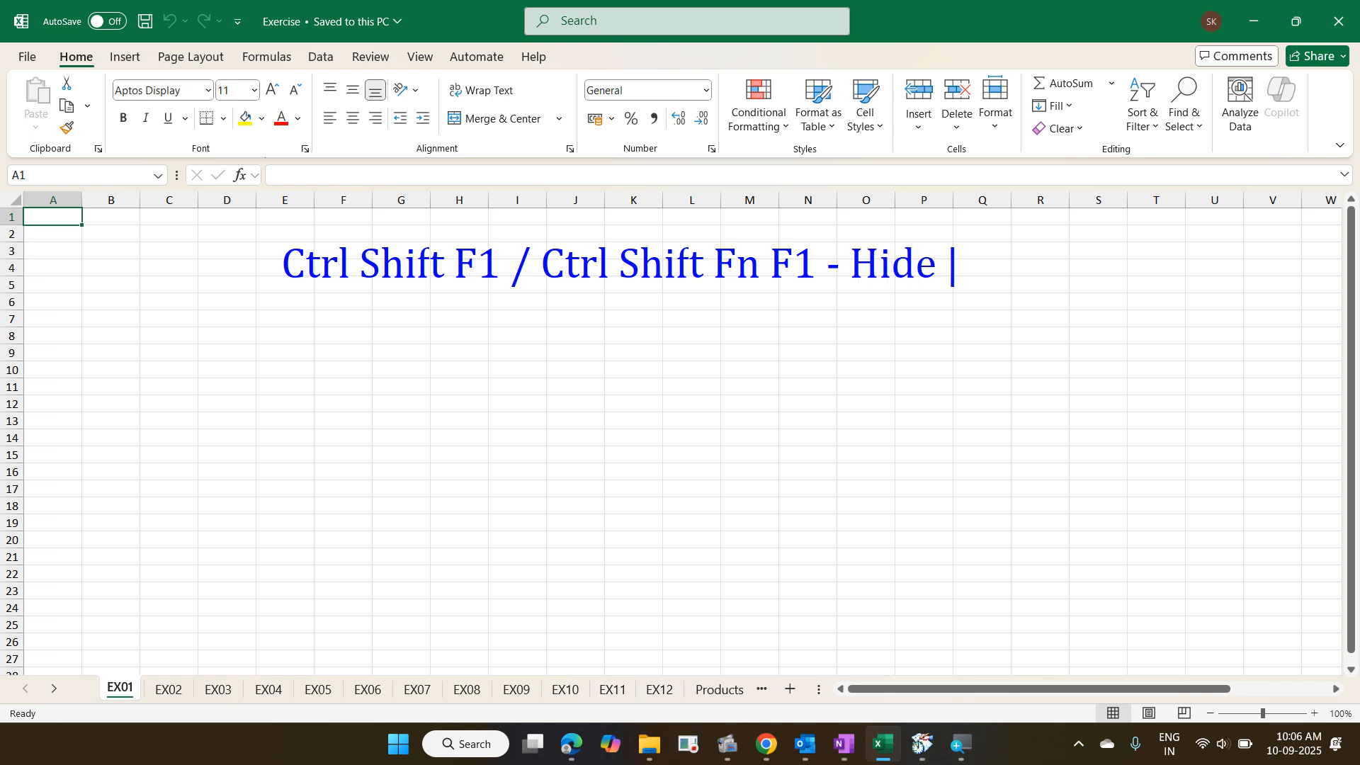
text(or unhide all)
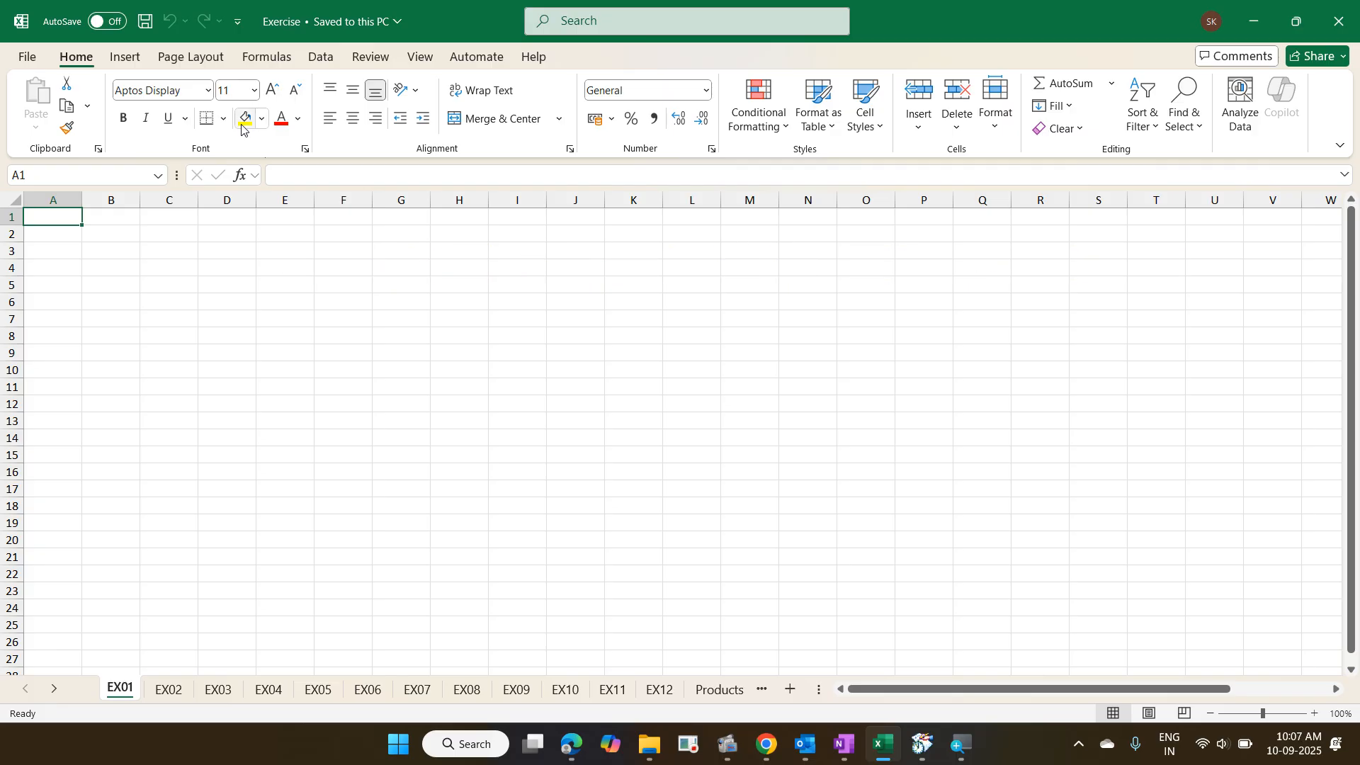
- Hide the ribbon, tabs, title bar contents and status bar together, and bring them all back
key(ctrl+shift+F1)
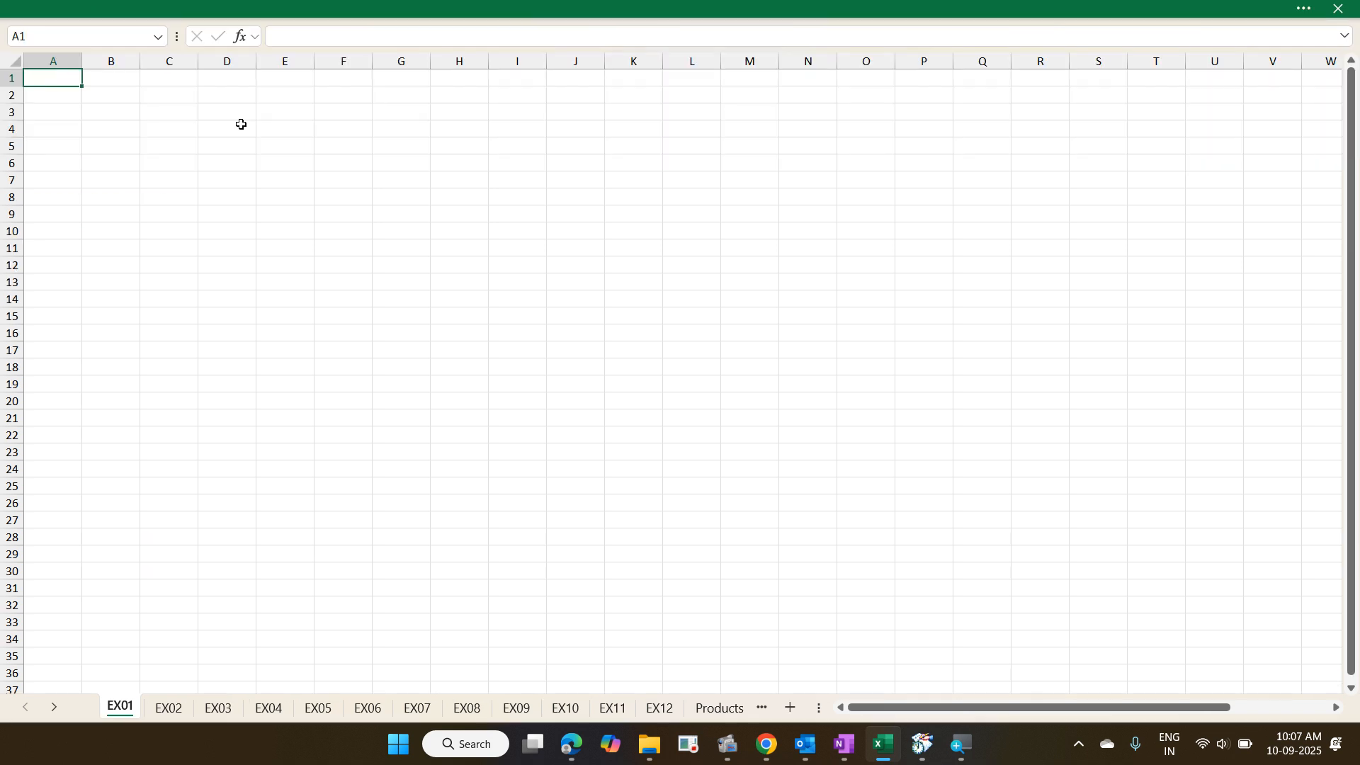
key(ctrl+shift+F1)
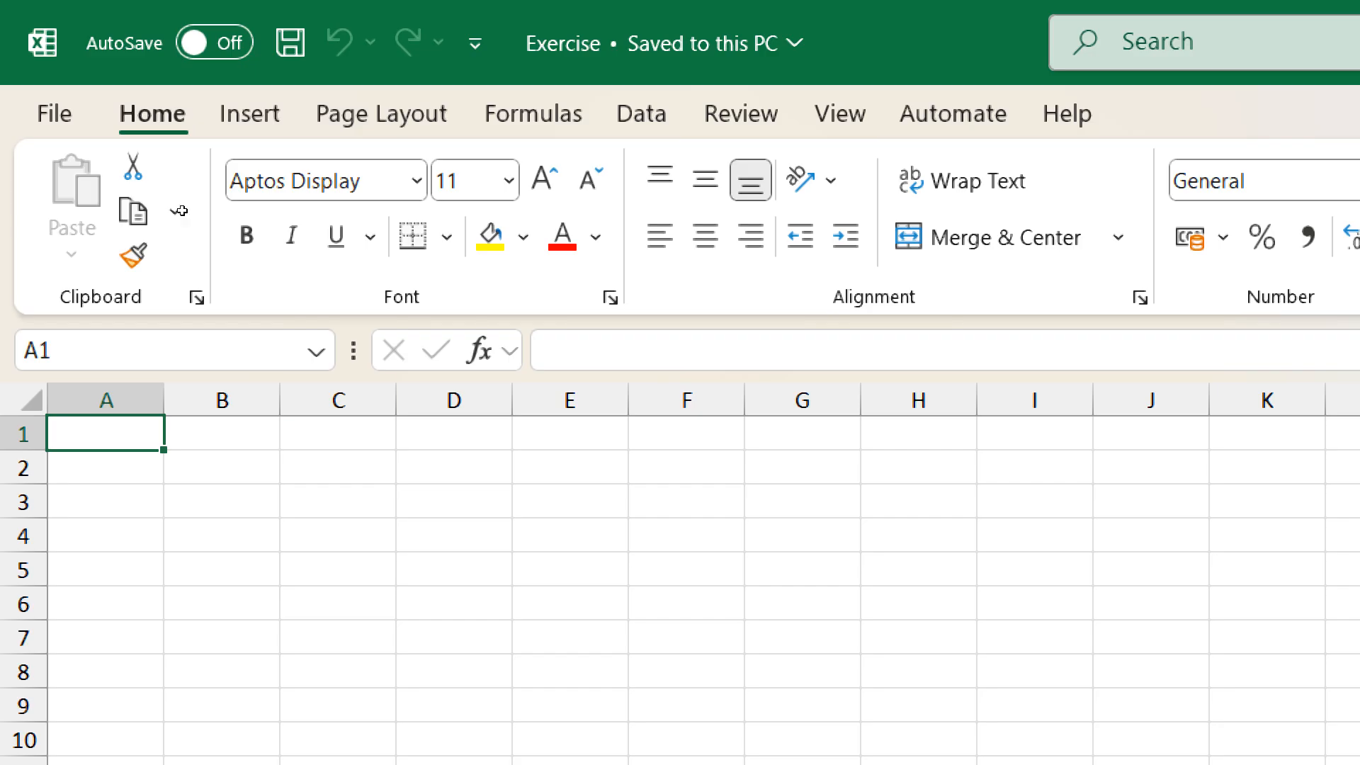
- Start the trial entry "kugug" in cell C1 and discard it
key(Right)
key(Right)
text(kugug)
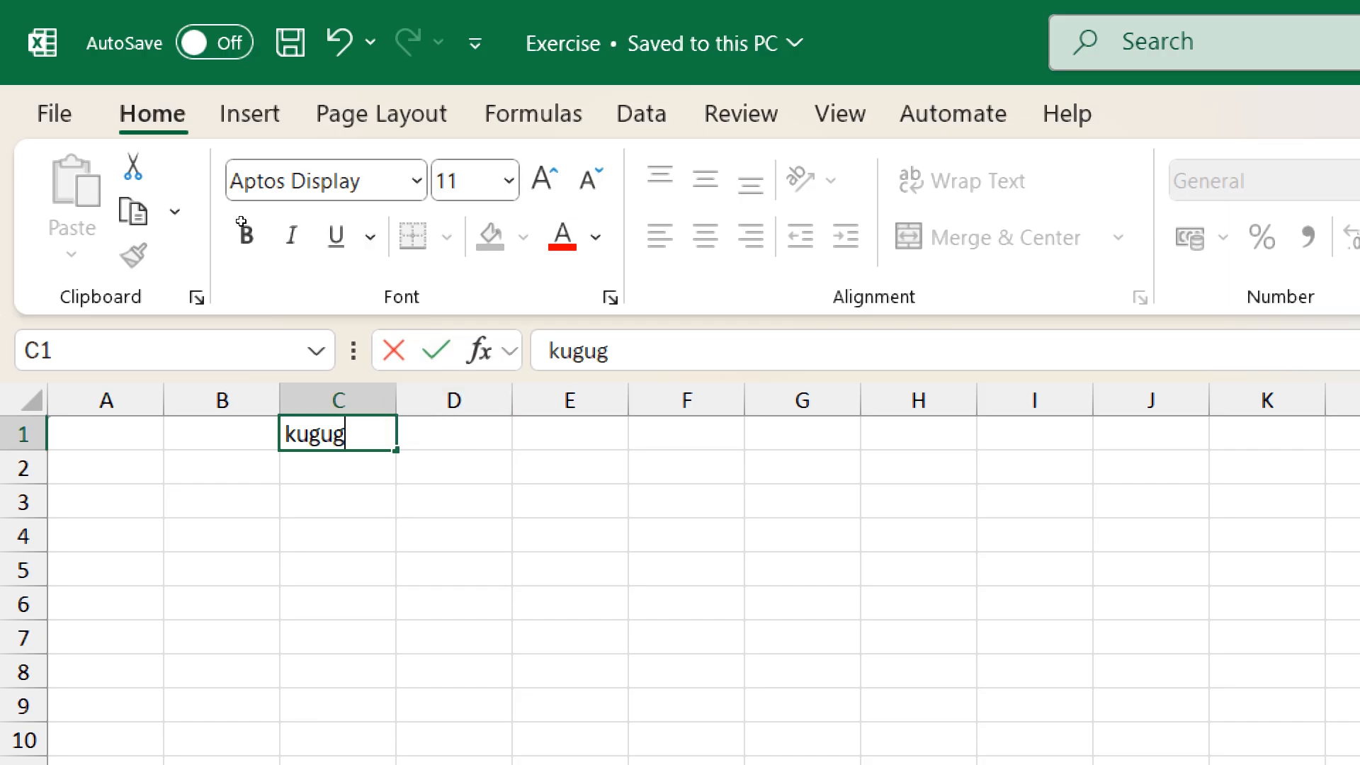
key(Escape)
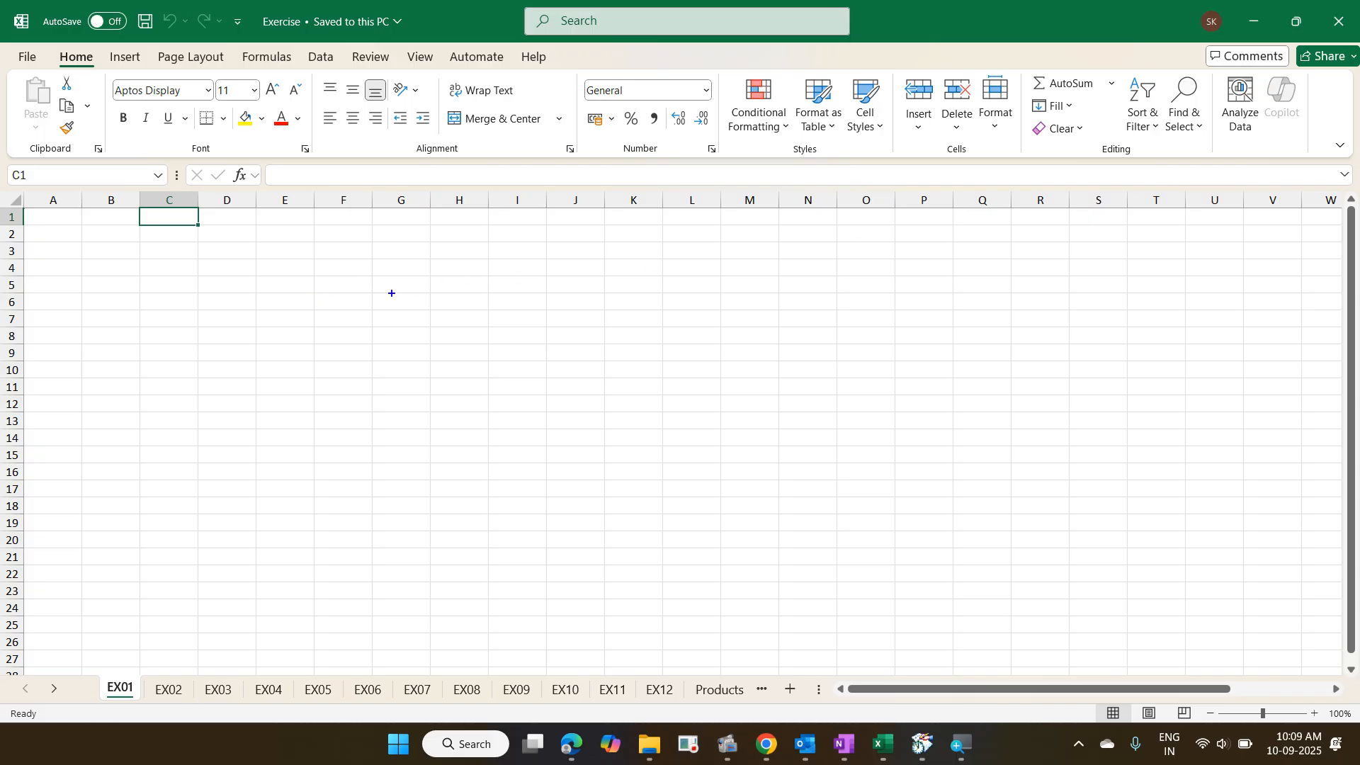
- Write the blue note "Ctrl Shift U - Increase or decrease formula bar" over the sheet and outline the formula bar's expand arrow
text(tCtrl )
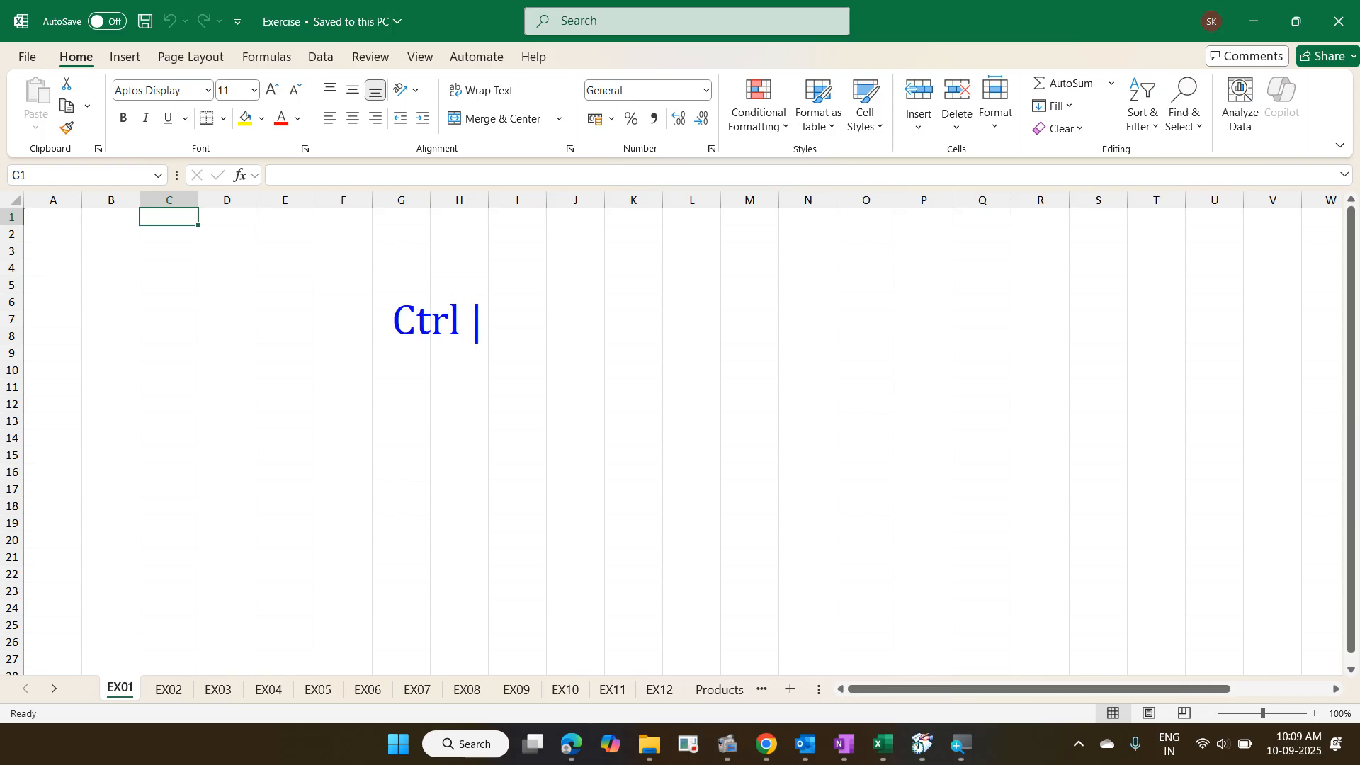
text(Shift )
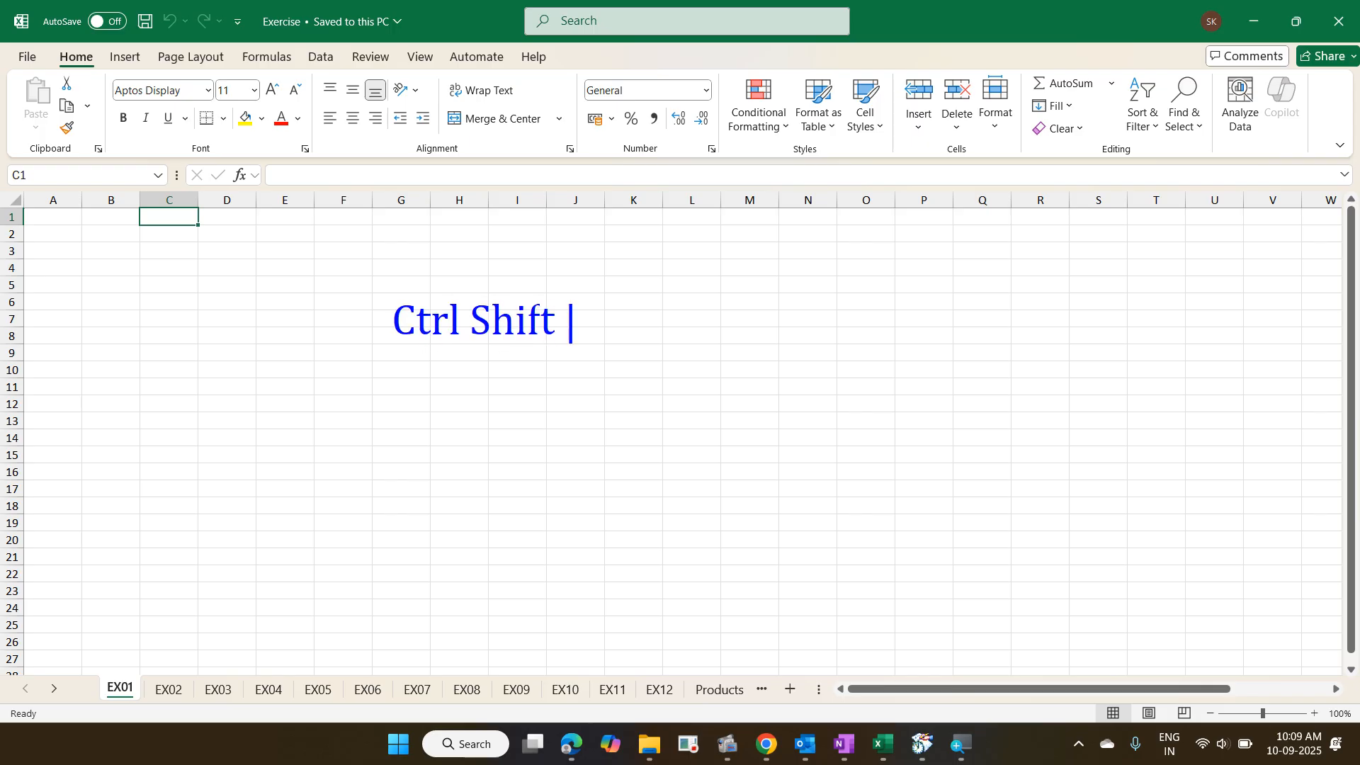
text(U - In)
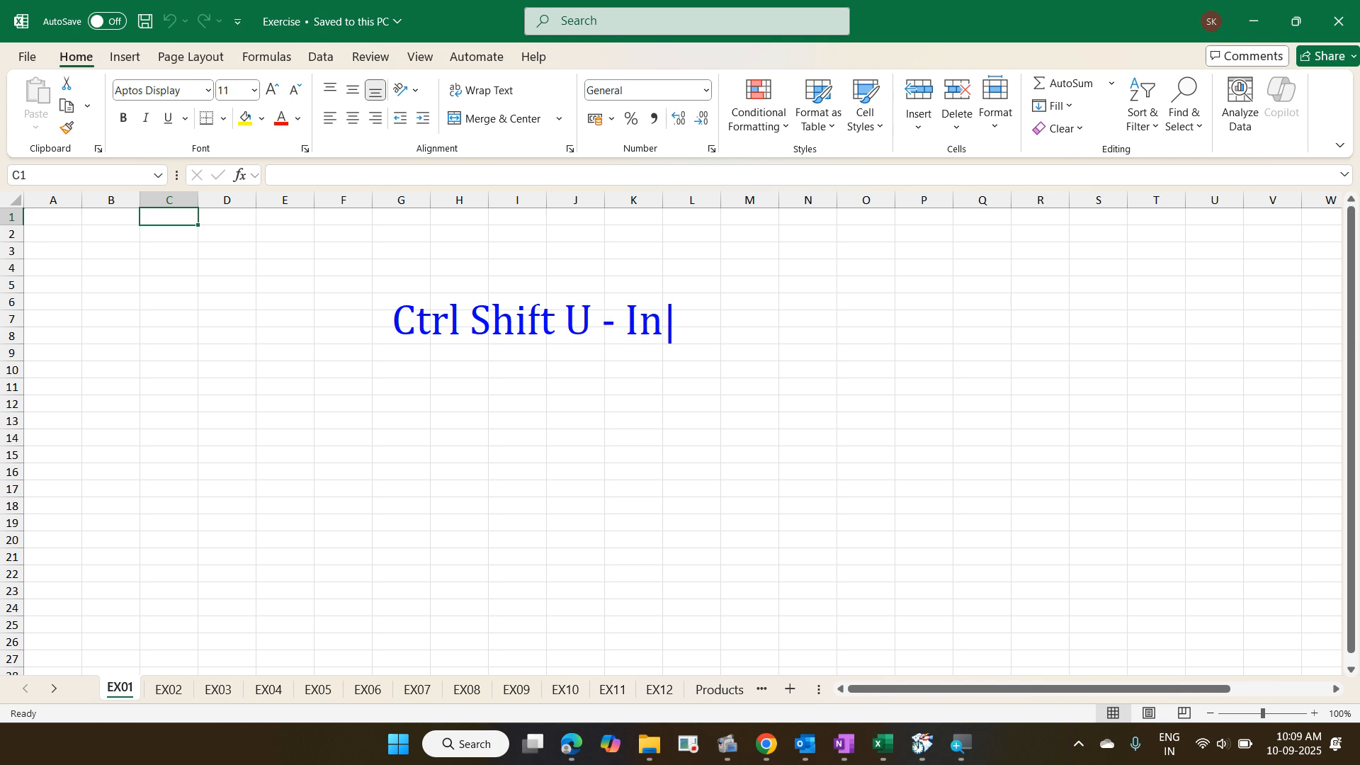
text(crease )
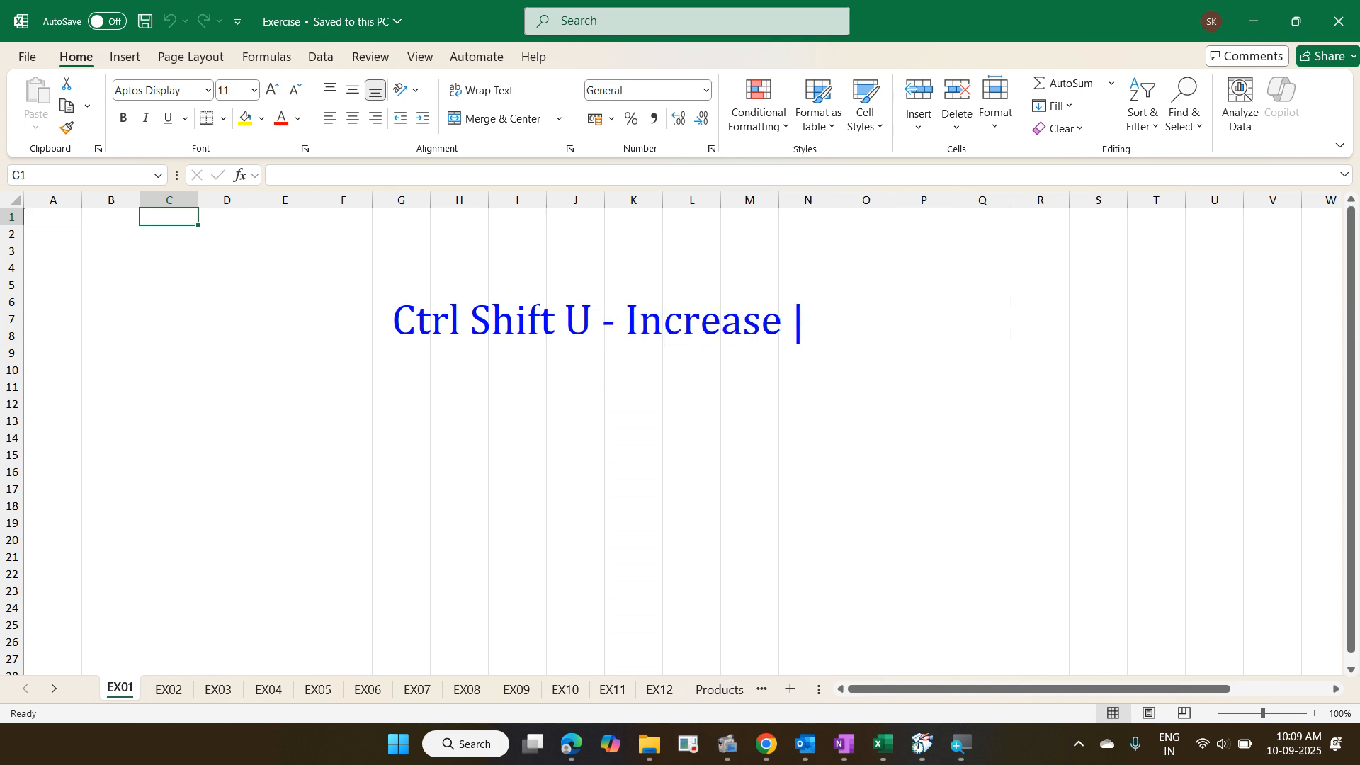
text(or decrea)
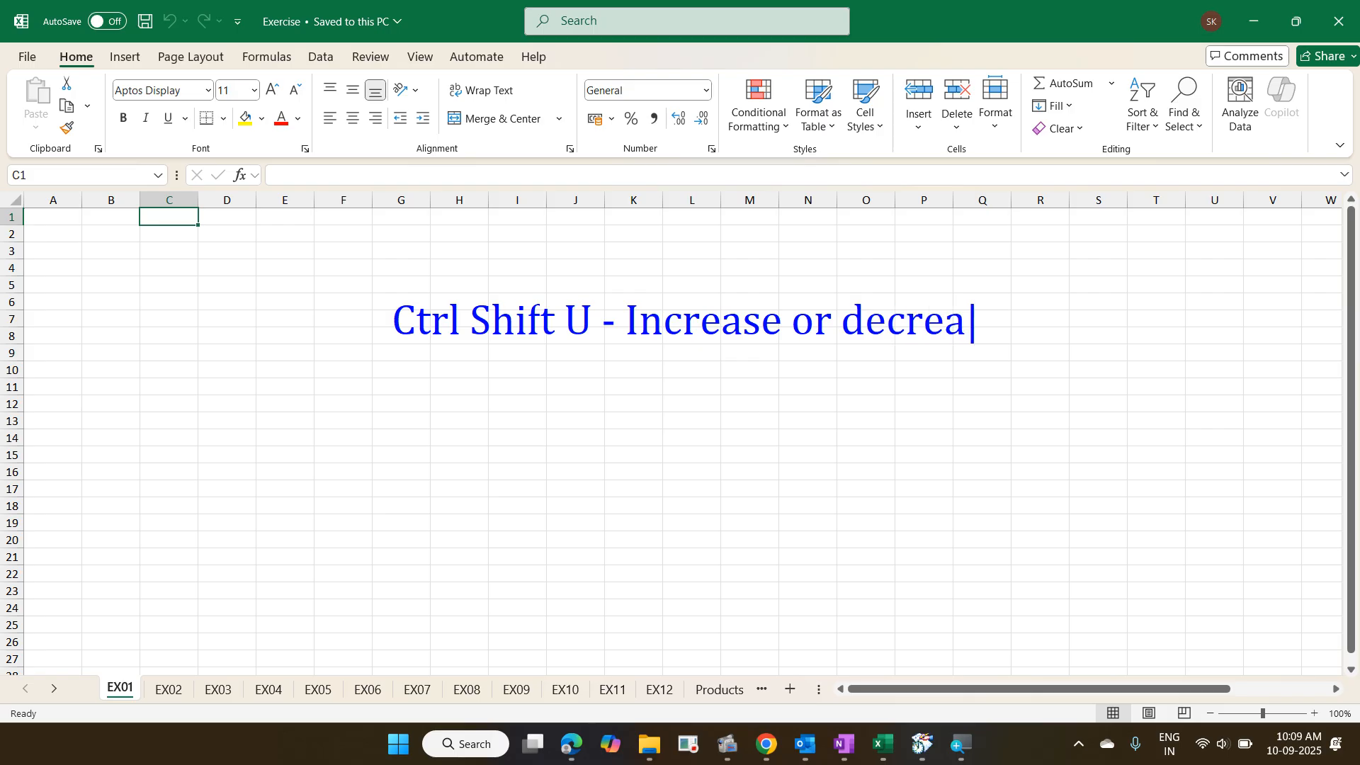
text(se formul)
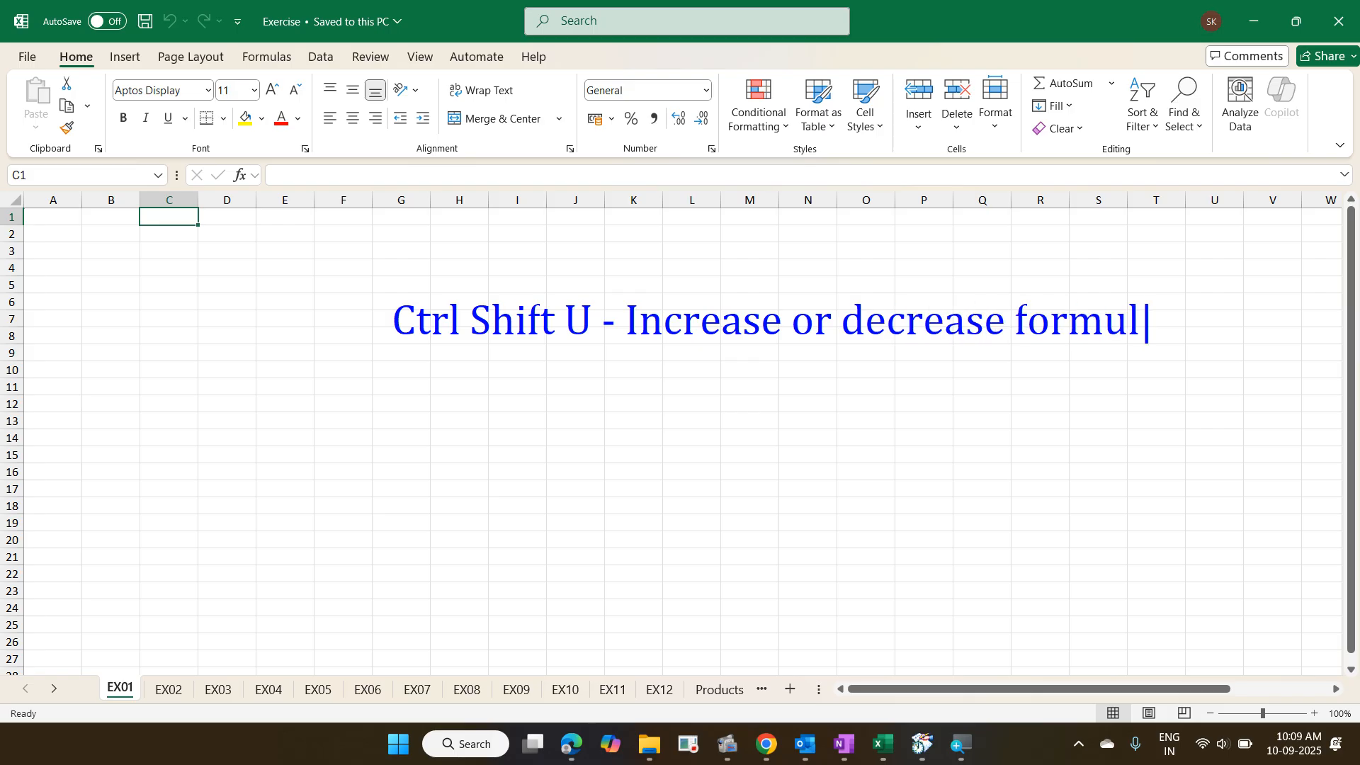
text(a bar)
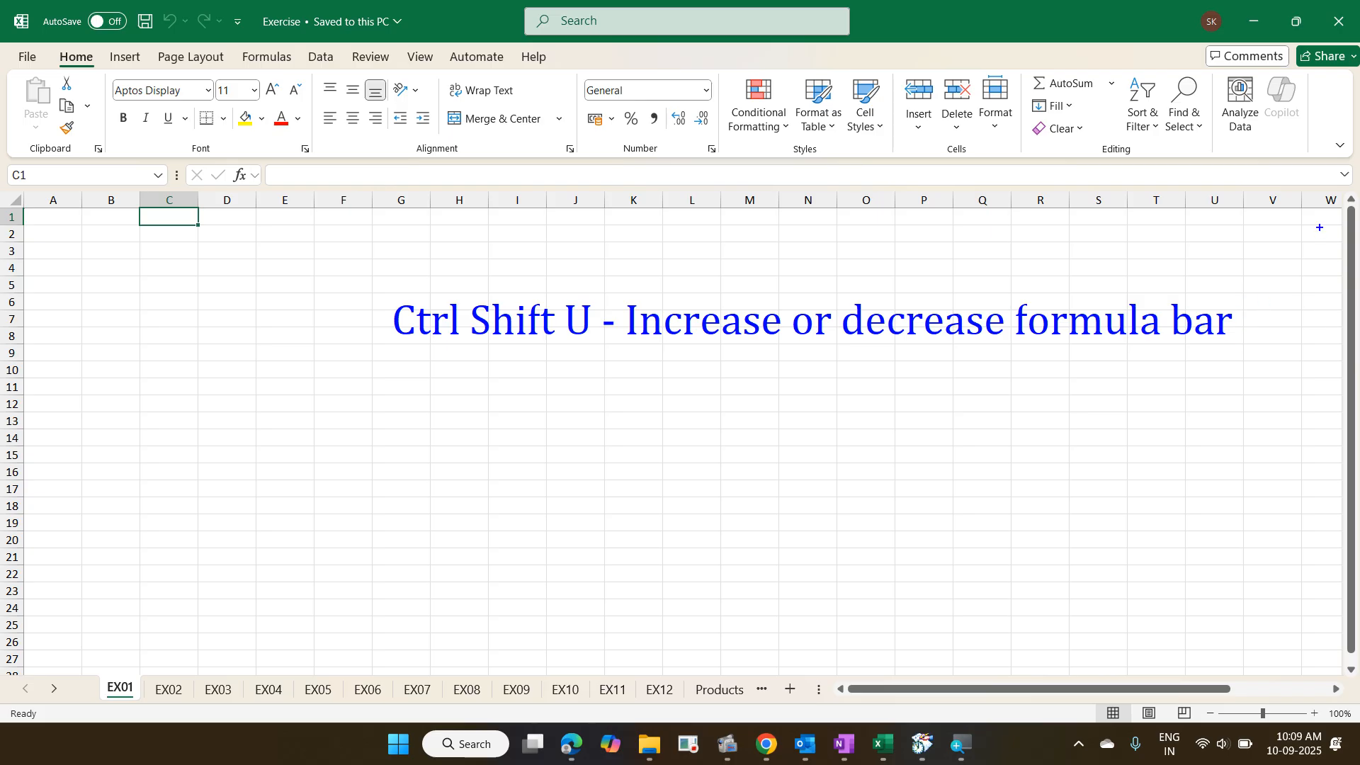
drag(1326, 162, 1355, 188)
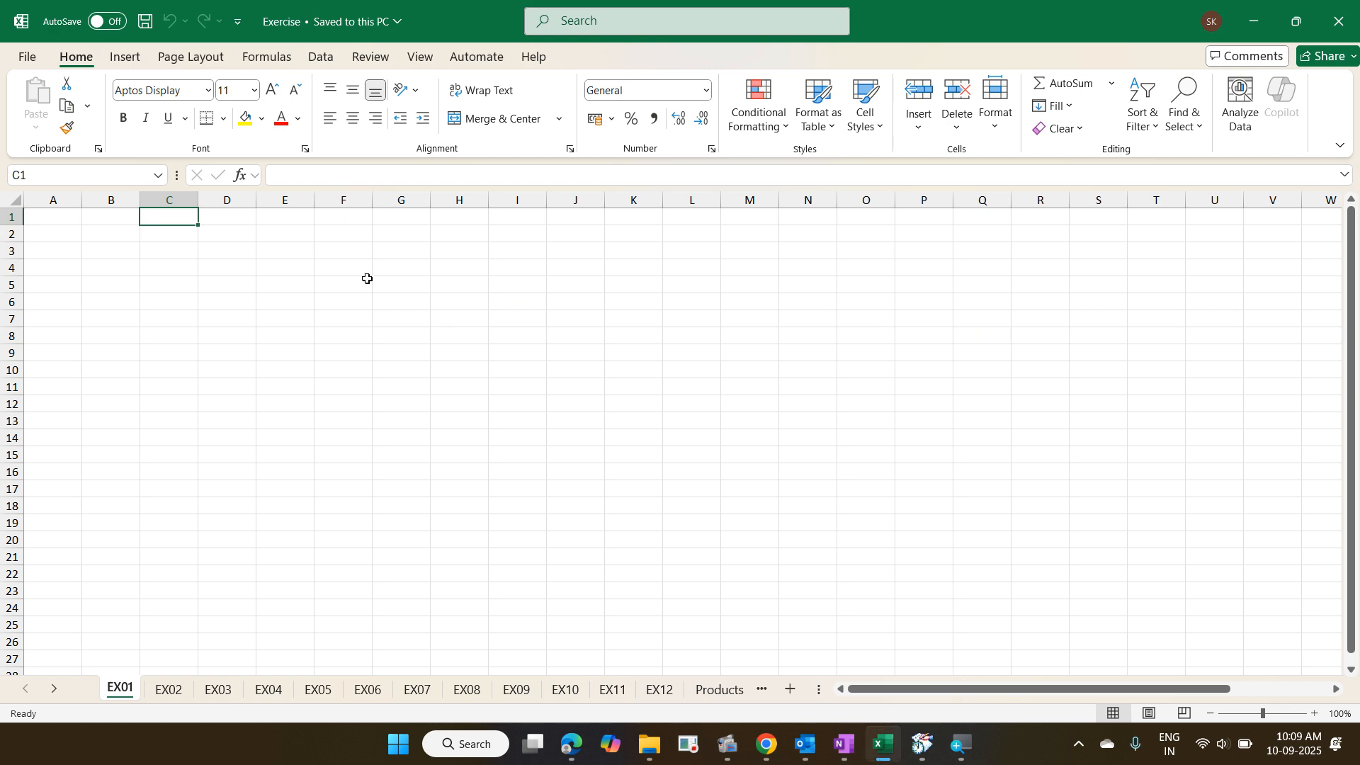
- Expand and collapse the formula bar, and narrow the Name Box before widening it again
key(ctrl+shift+u)
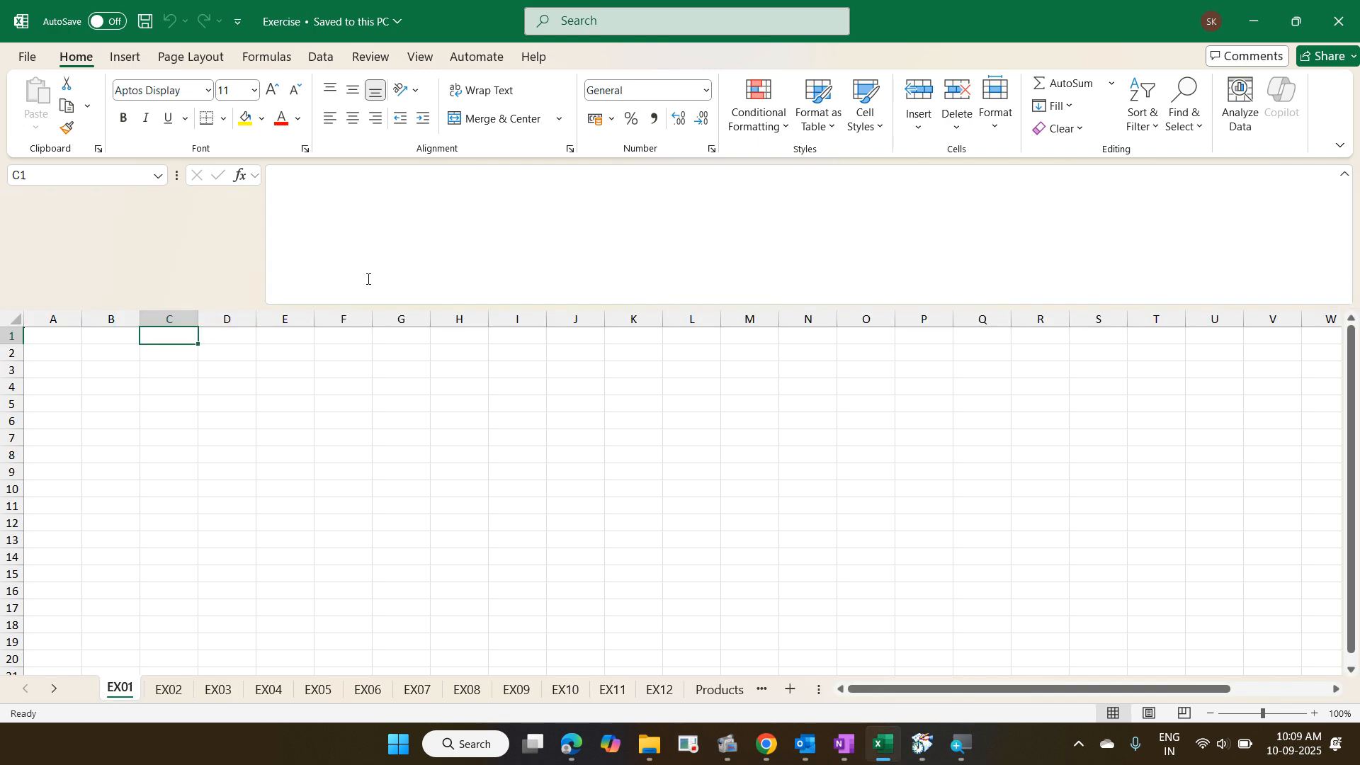
key(ctrl+shift+u)
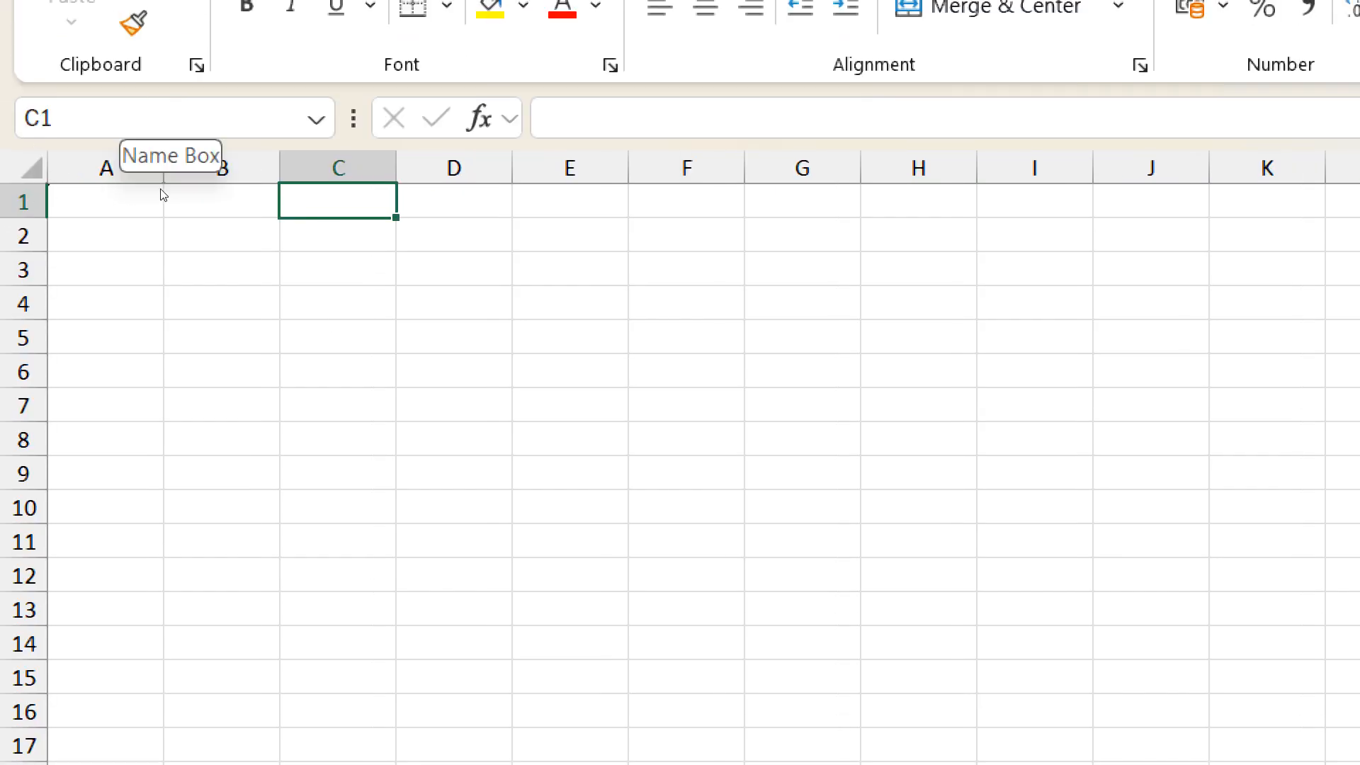
drag(354, 119, 211, 119)
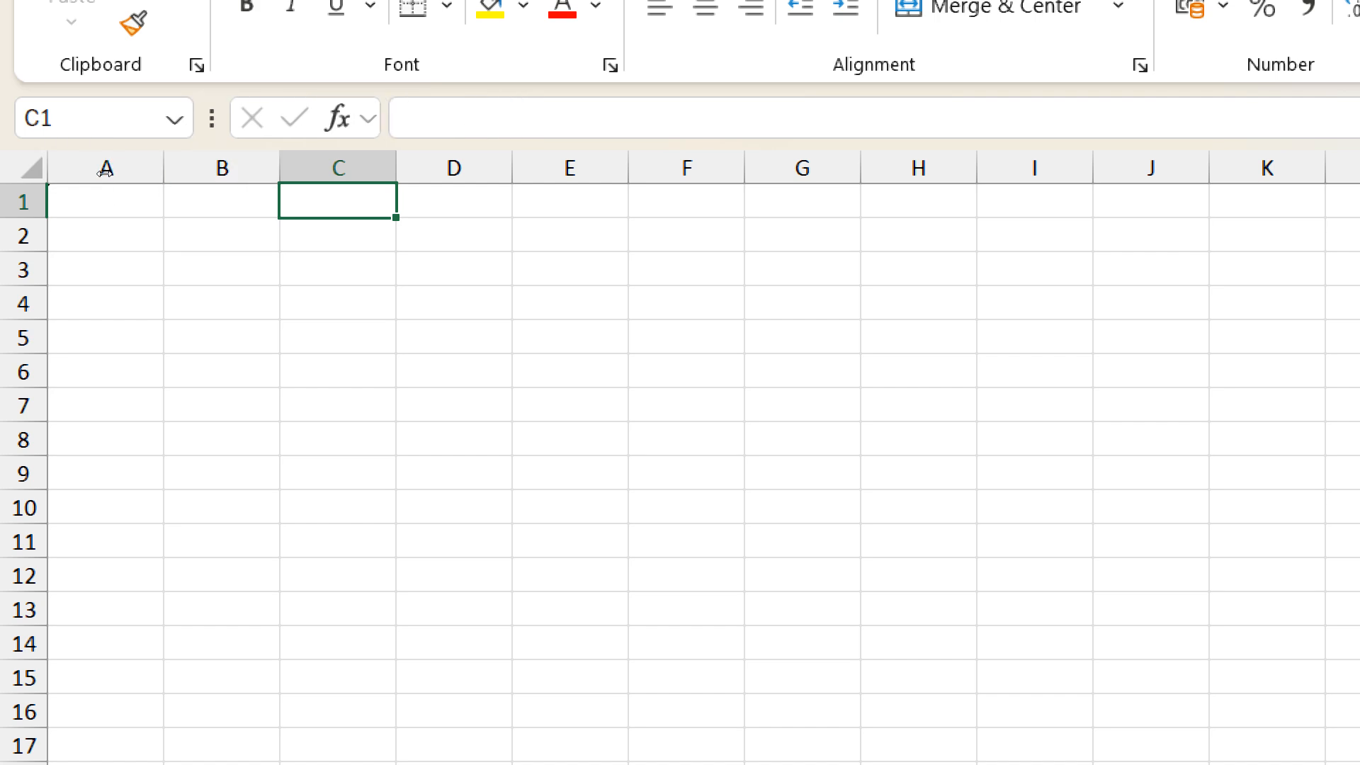
drag(212, 118, 369, 119)
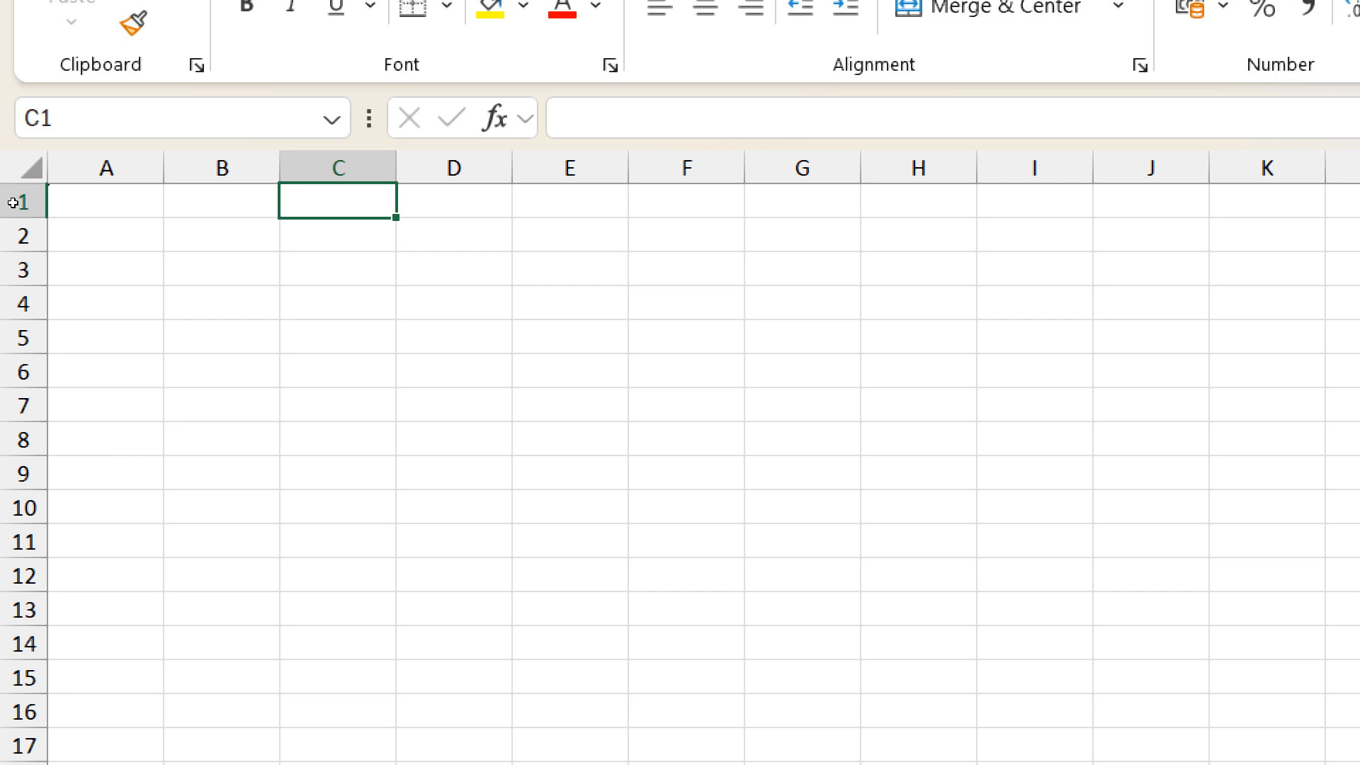
- Select all cells of the worksheet and return to cell C1
key(ctrl+a)
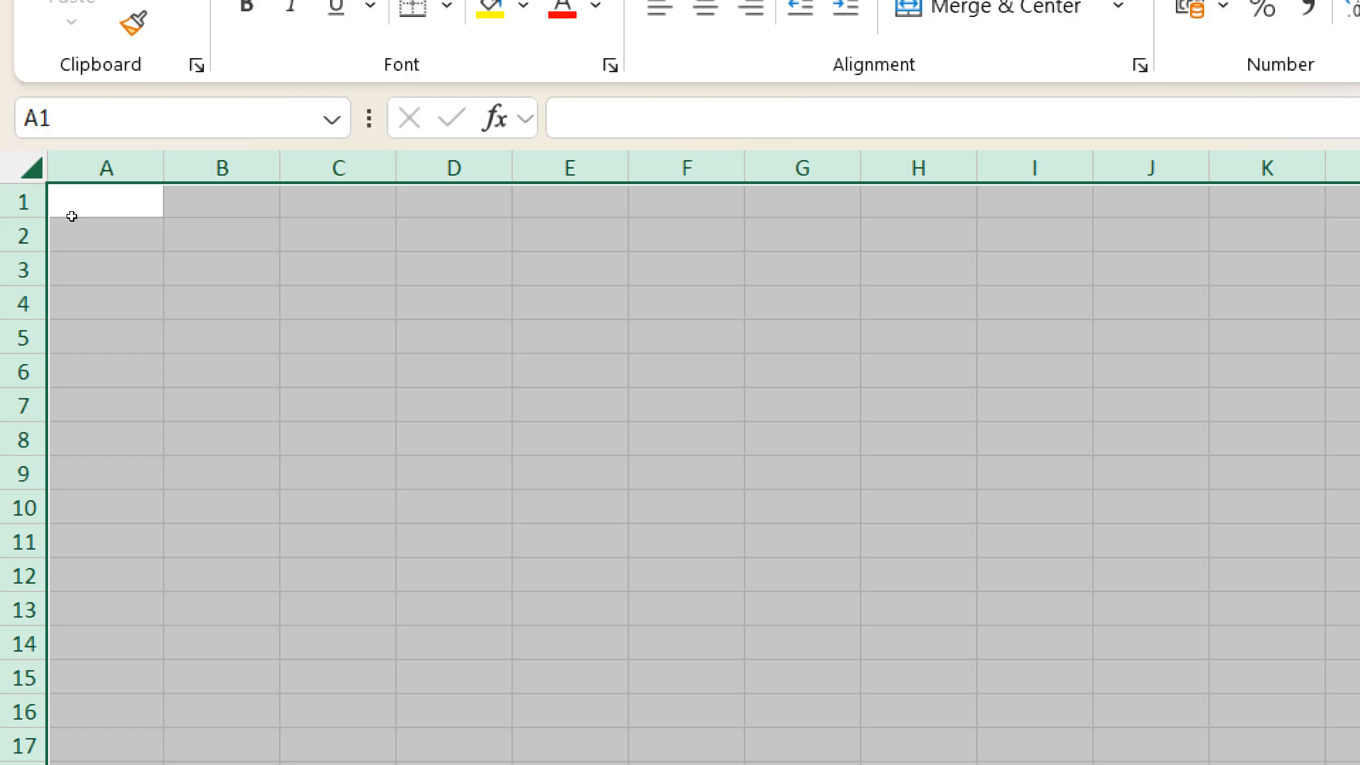
key(Right)
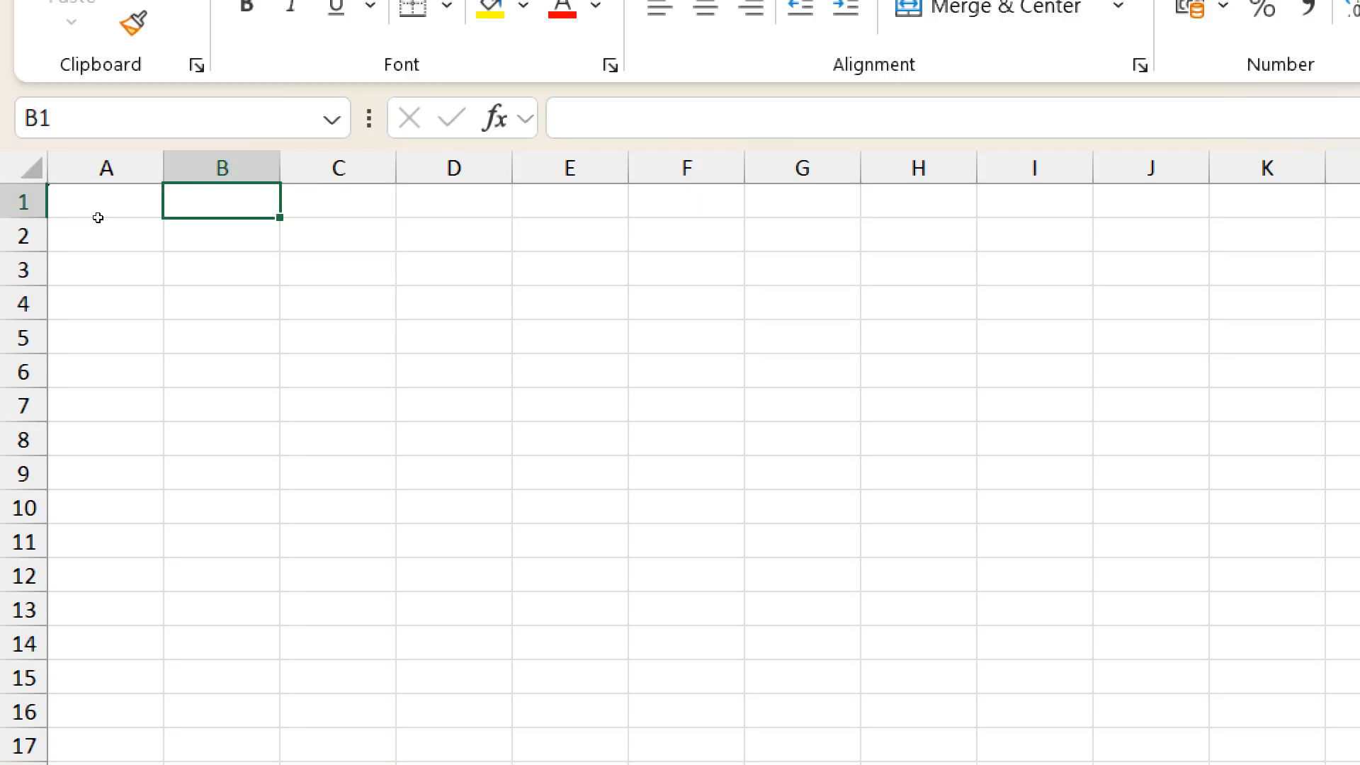
key(Right)
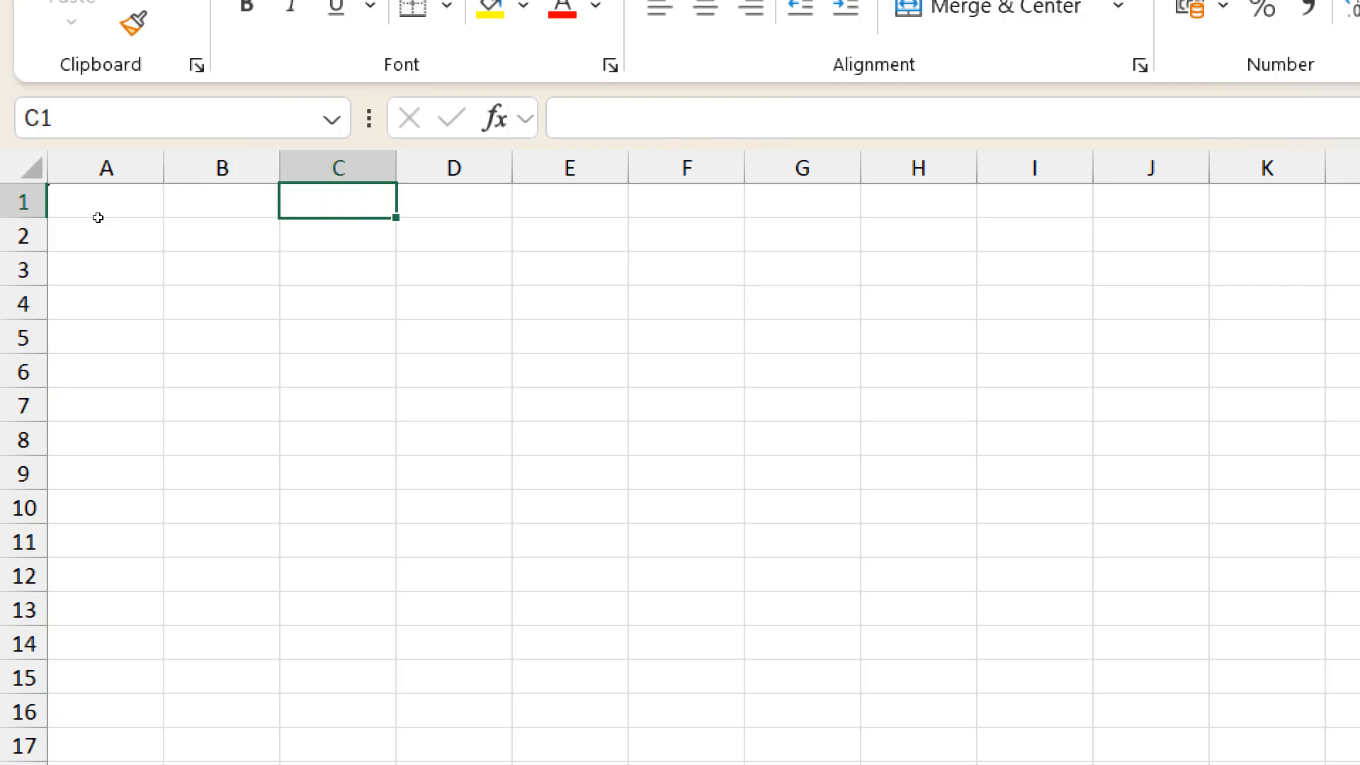
- Enter "0 1", "Binary" and "From 2007" in cells C1 to C3
key(F2)
text(01)
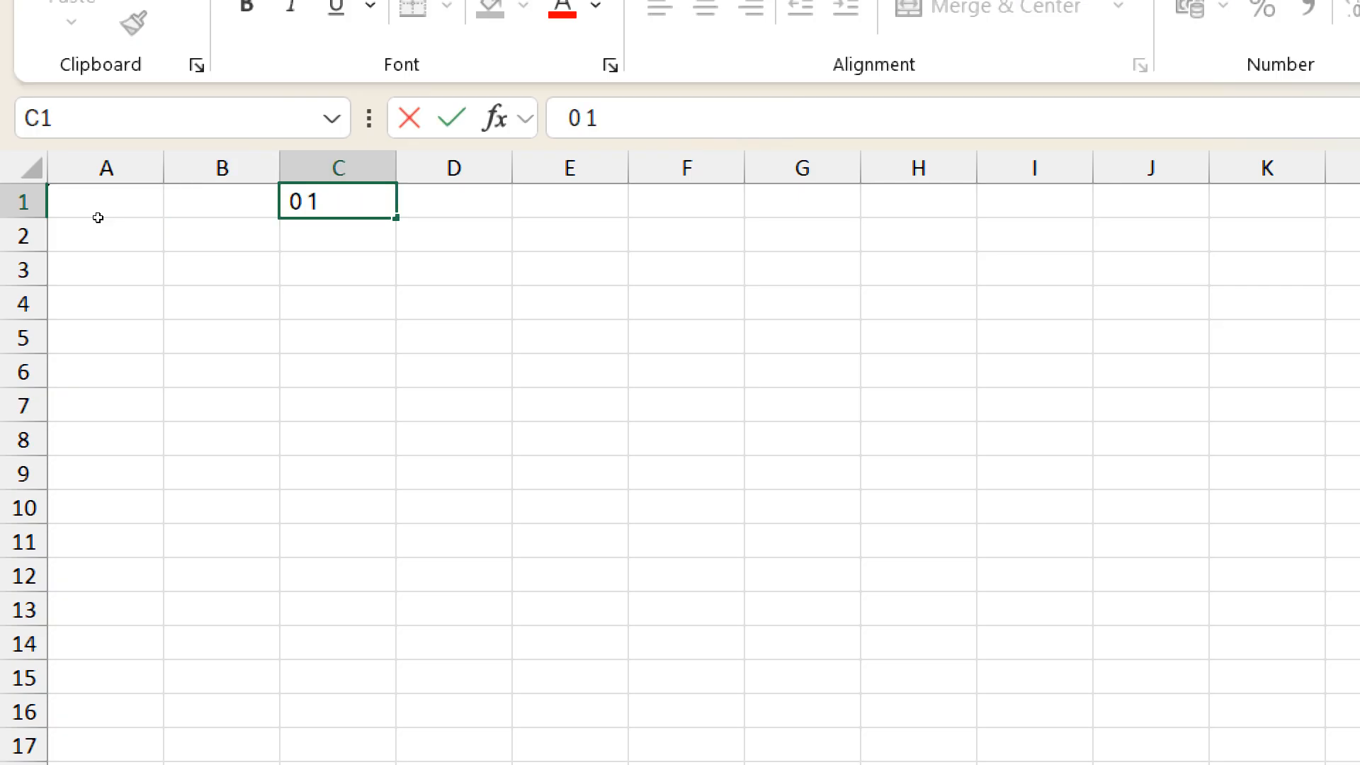
key(Return)
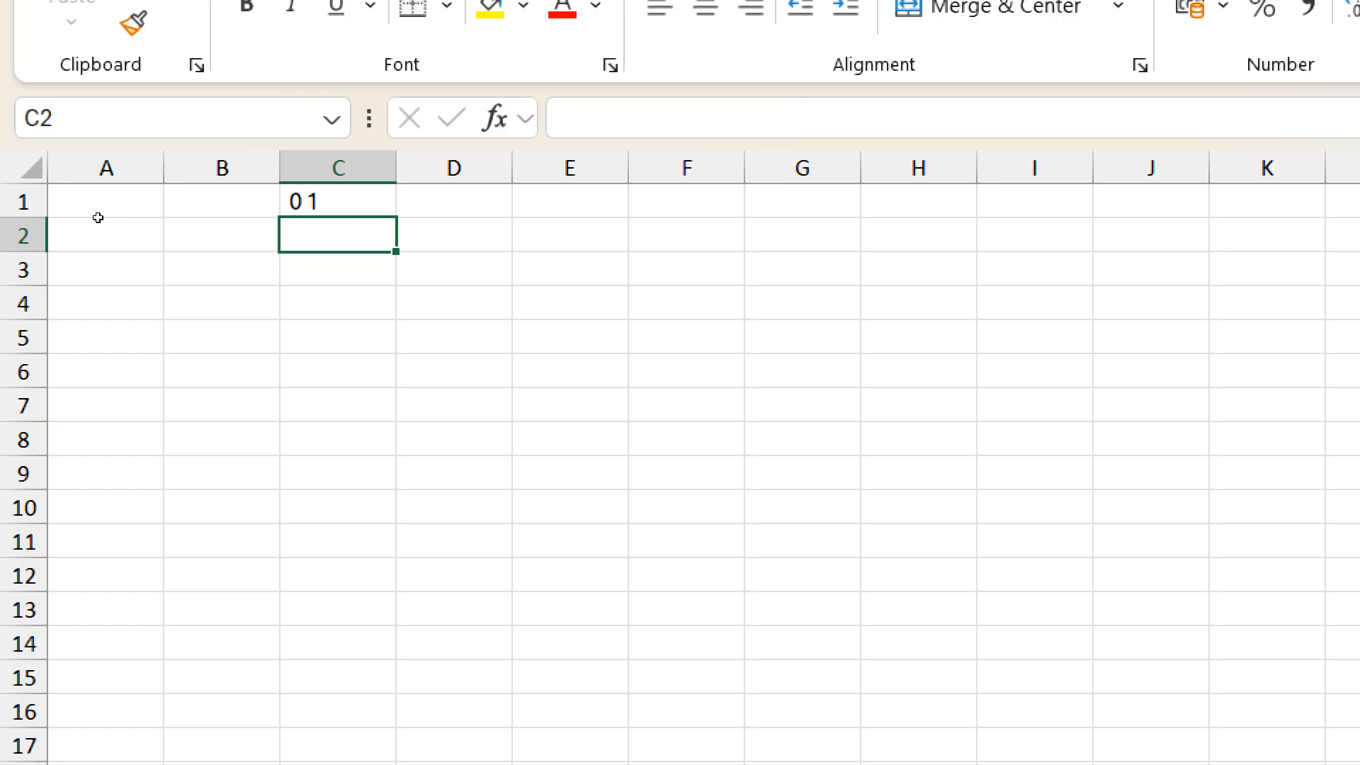
text(B)
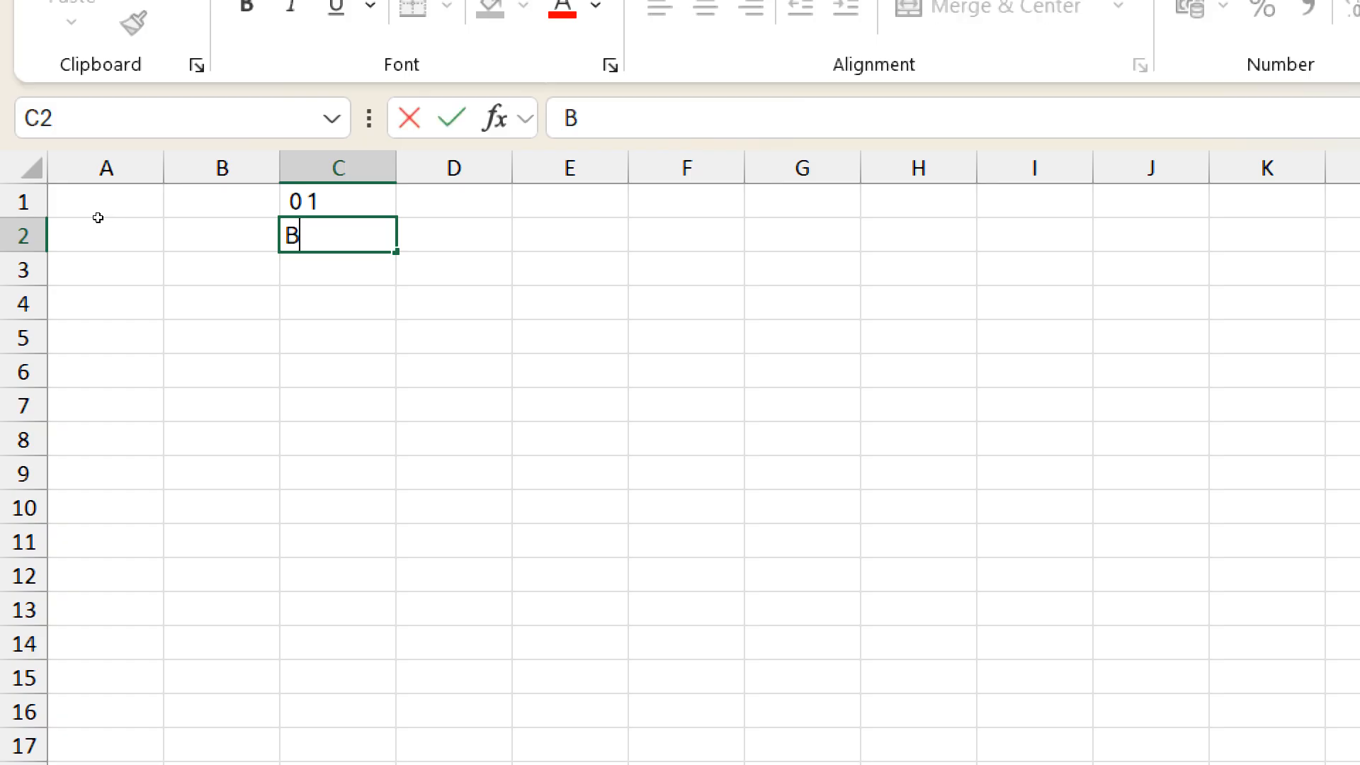
text(inary)
key(Return)
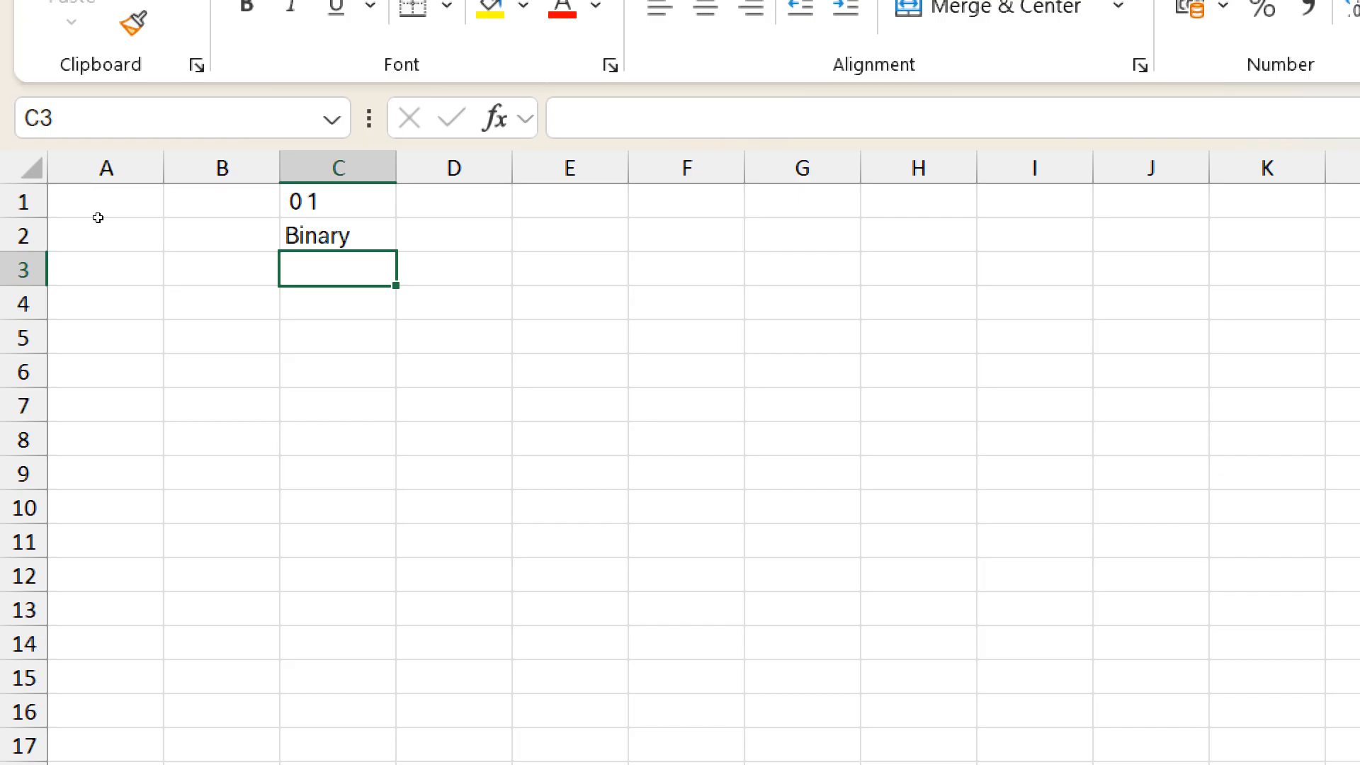
text(From)
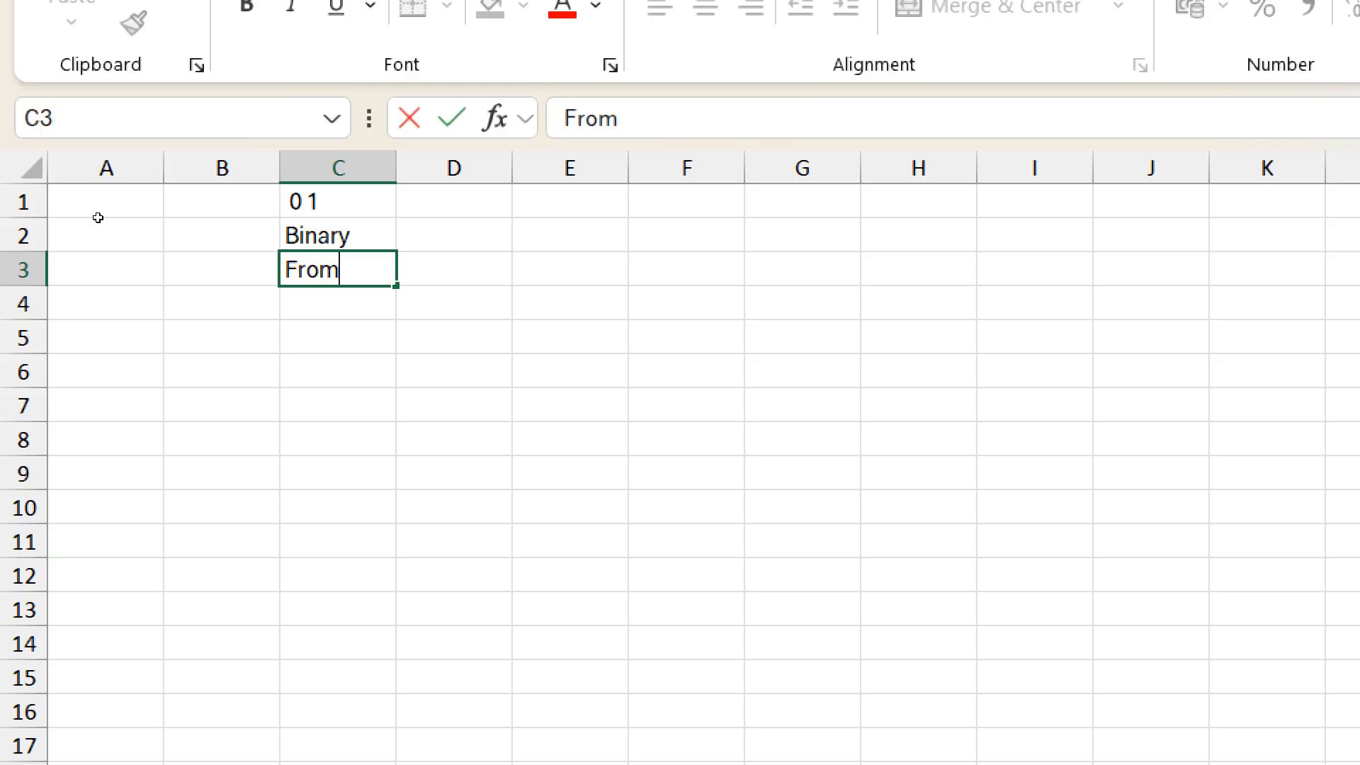
text( 2007)
key(Return)
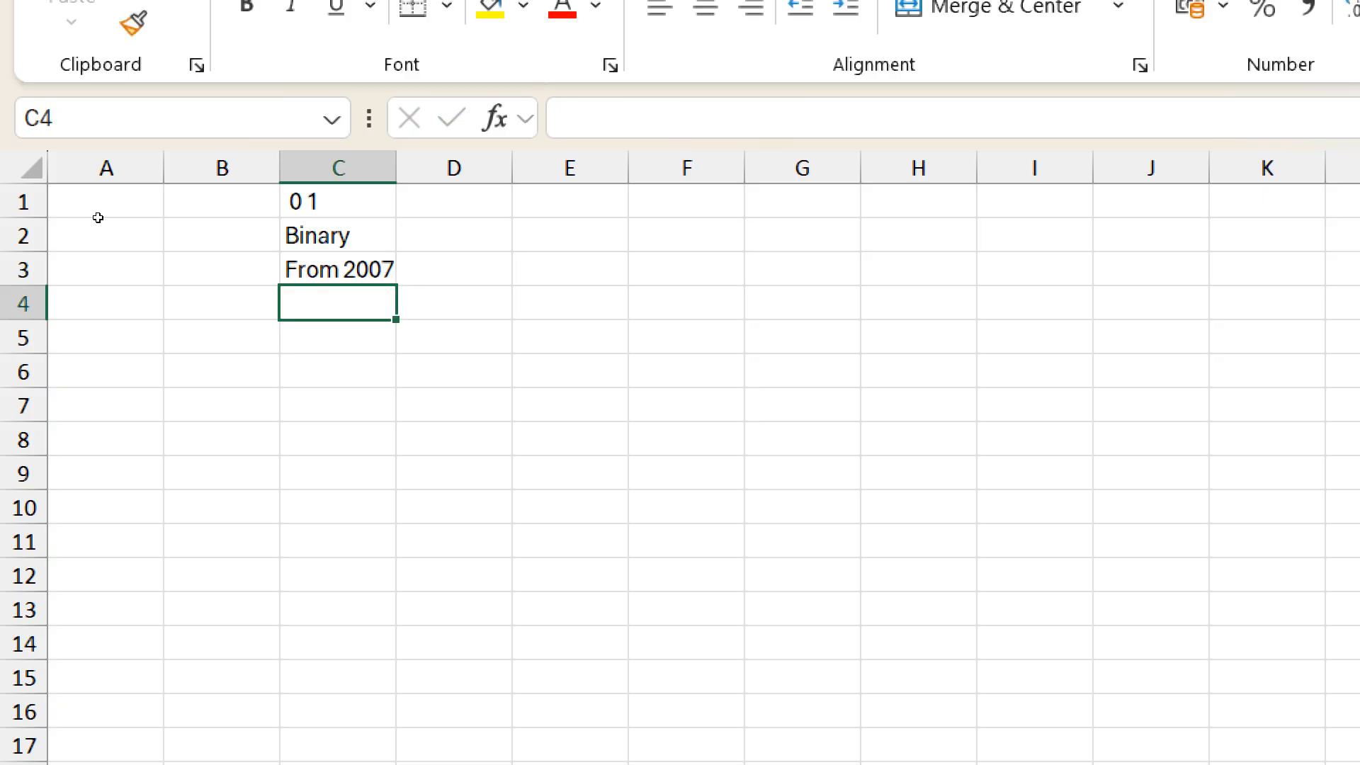
- Enter "14th Version" in cell C4 and the formula =2^14 in cell C5
text(14th Version)
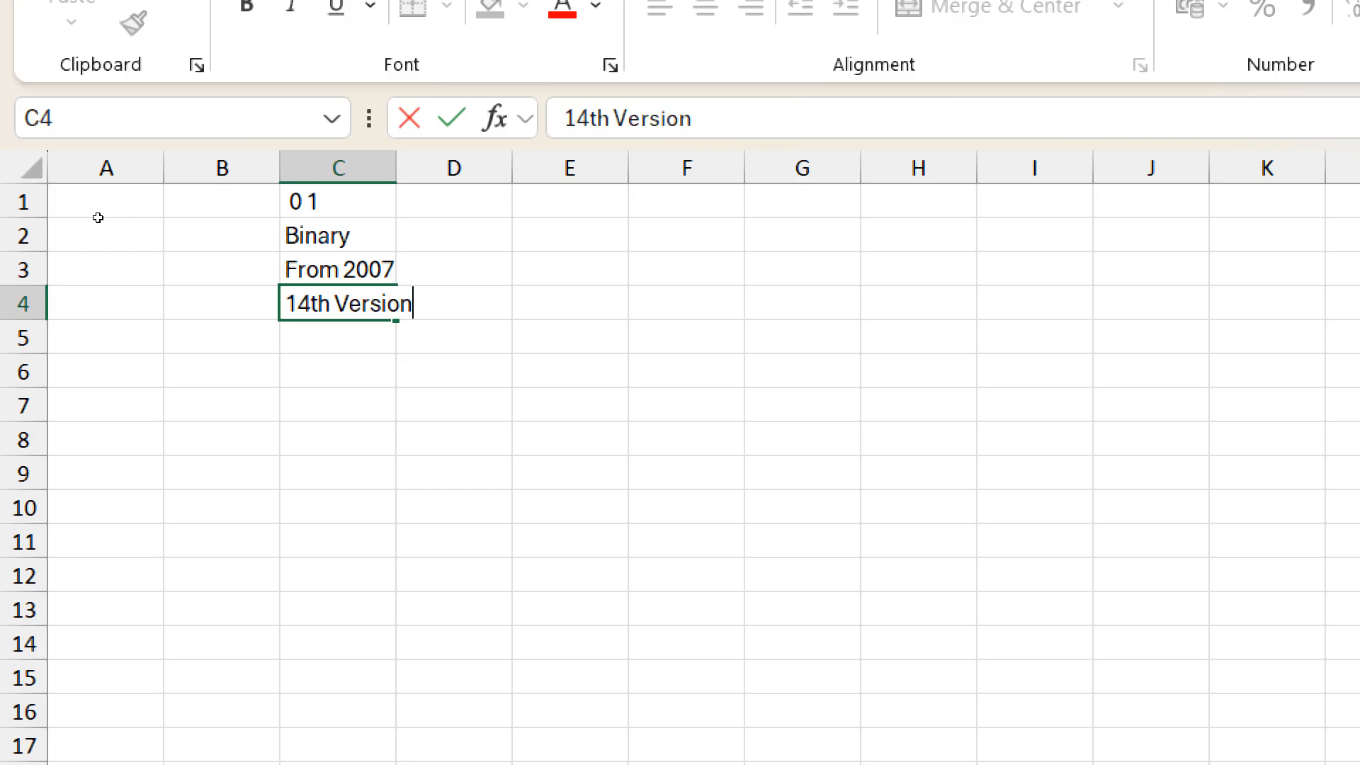
key(Return)
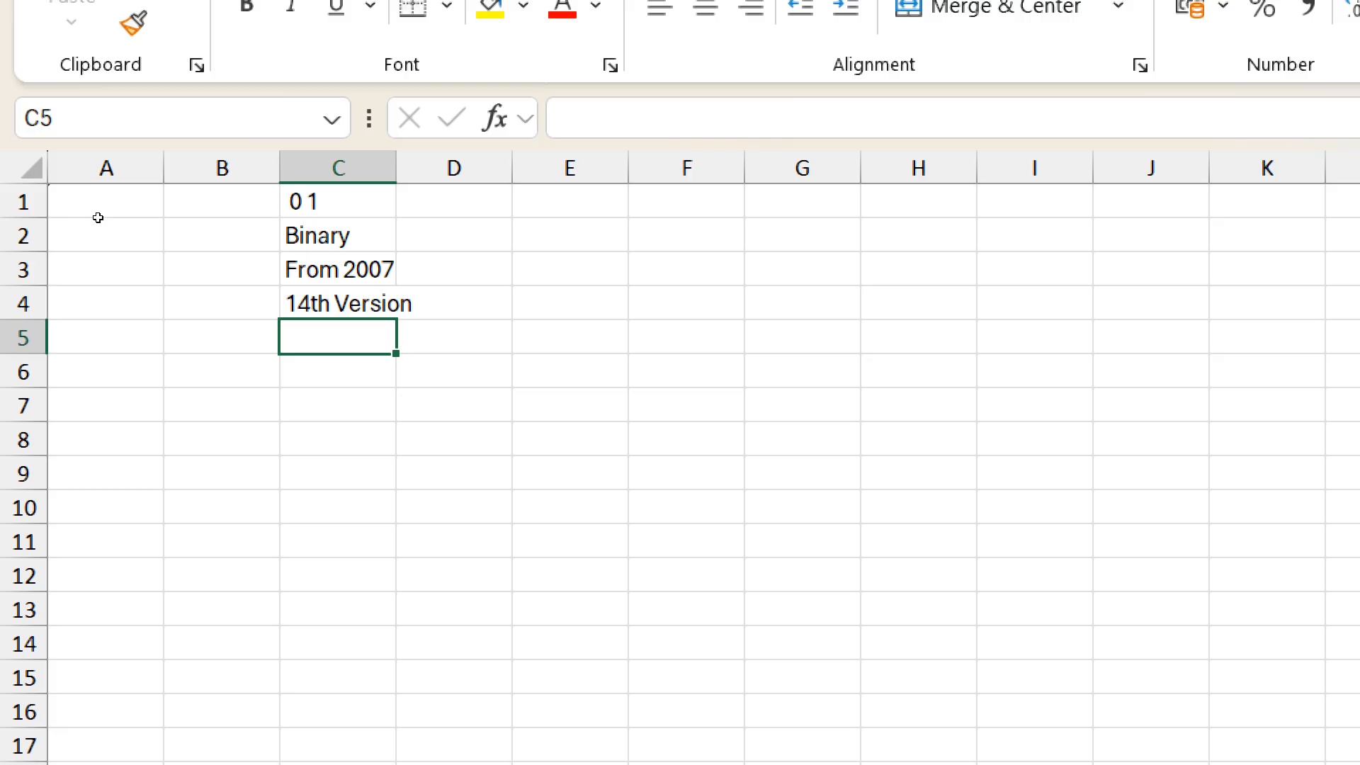
text(=2)
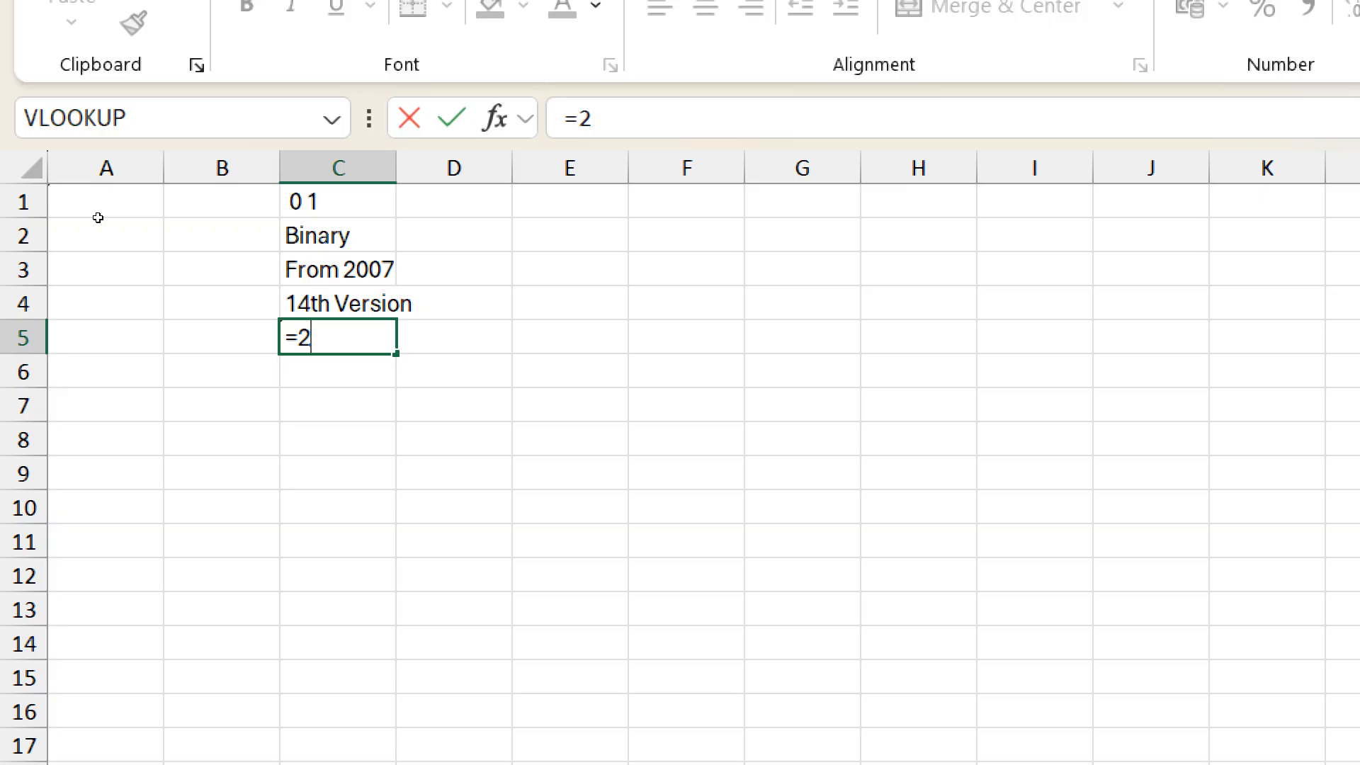
text(^14)
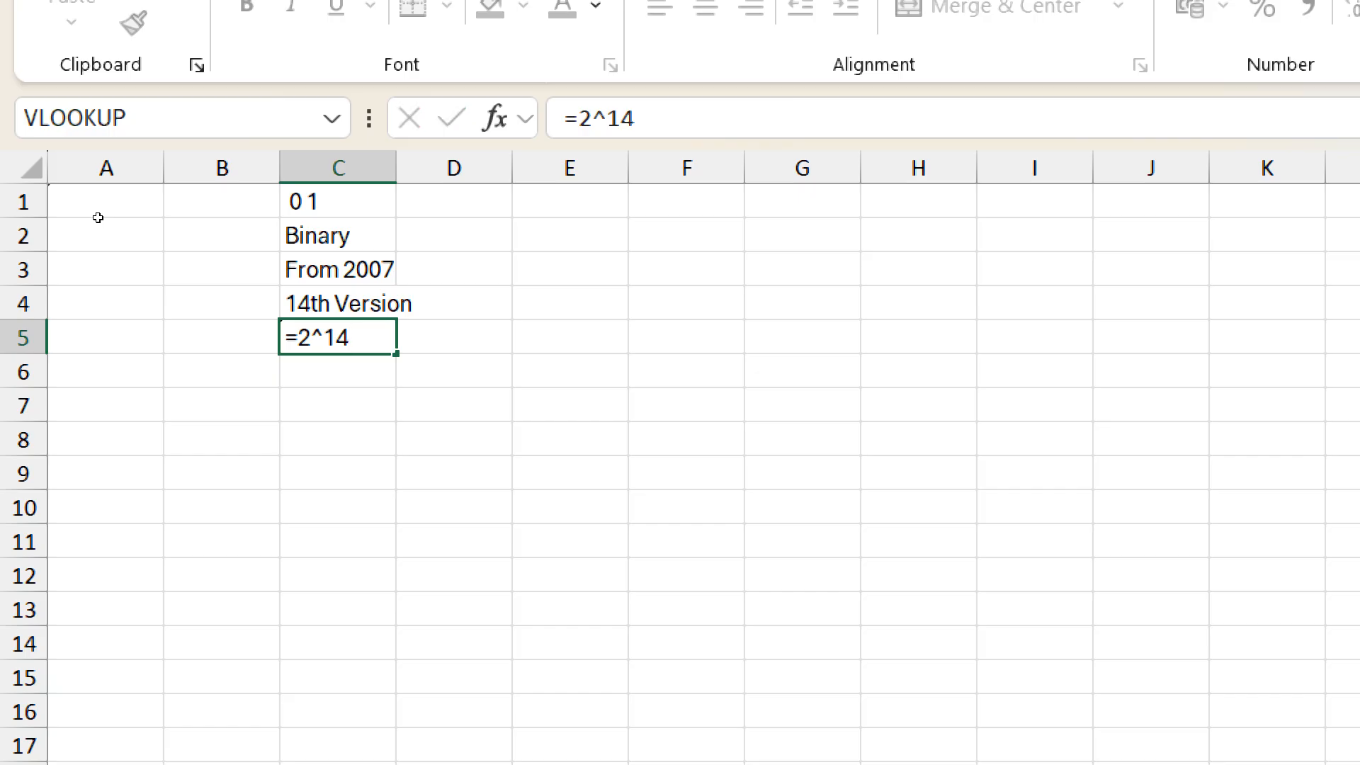
key(Return)
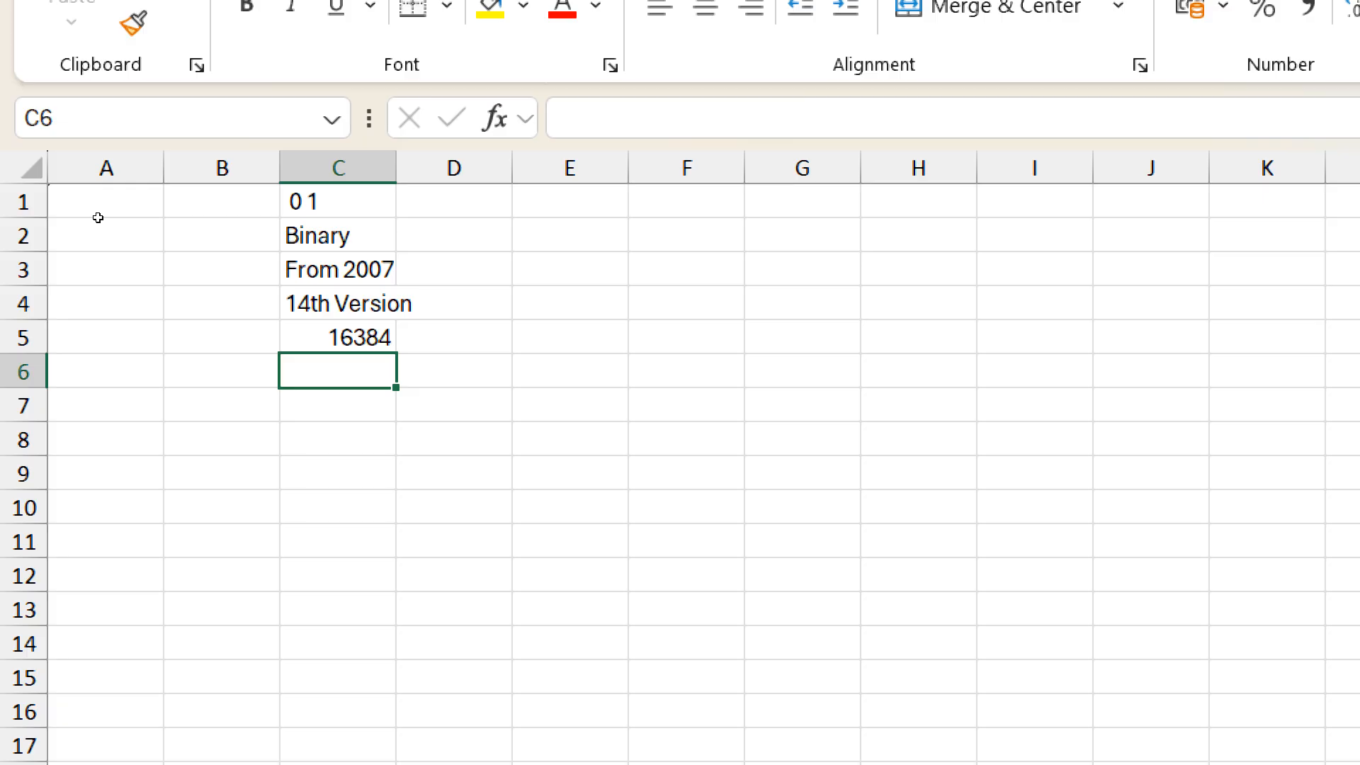
- Enter "20th Release" in cell C6 and the formula =2^20 in C7, leaving C7 selected
text(20t)
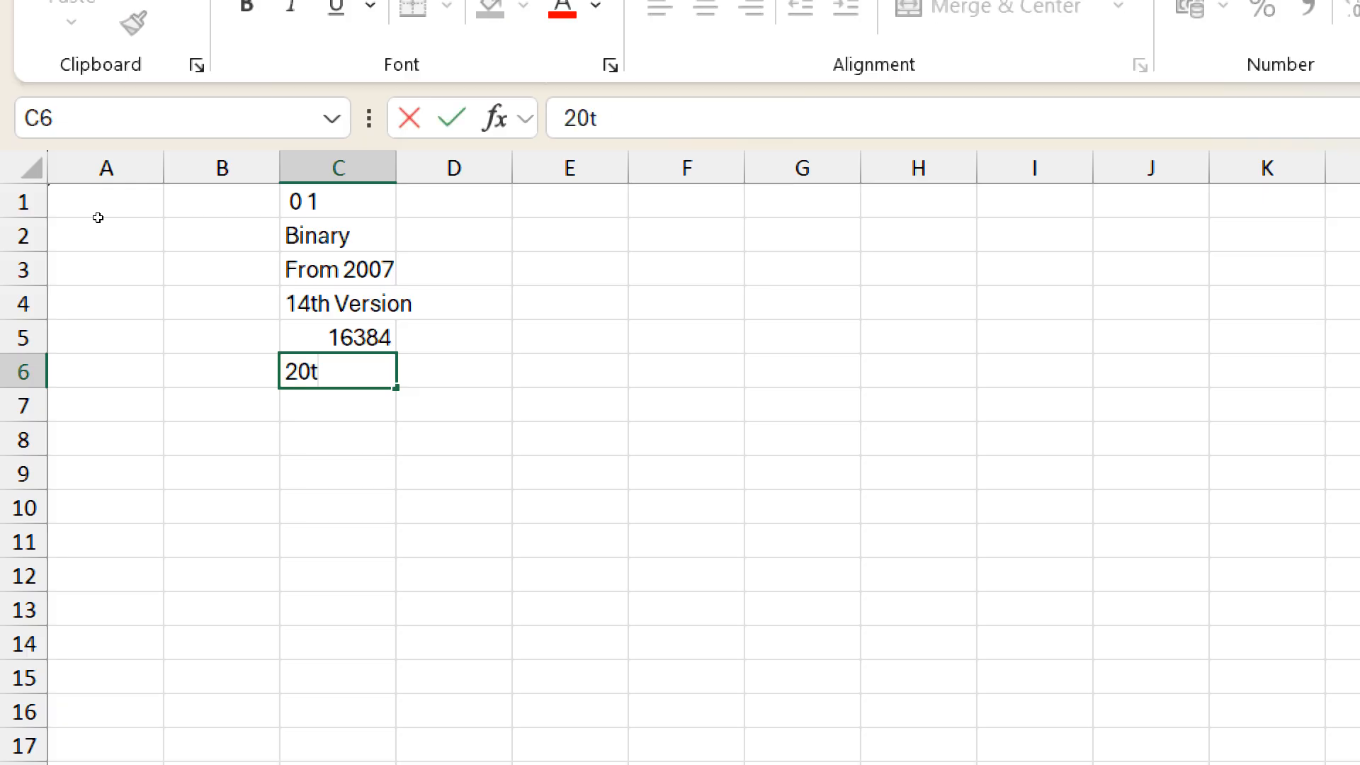
text(h Rele)
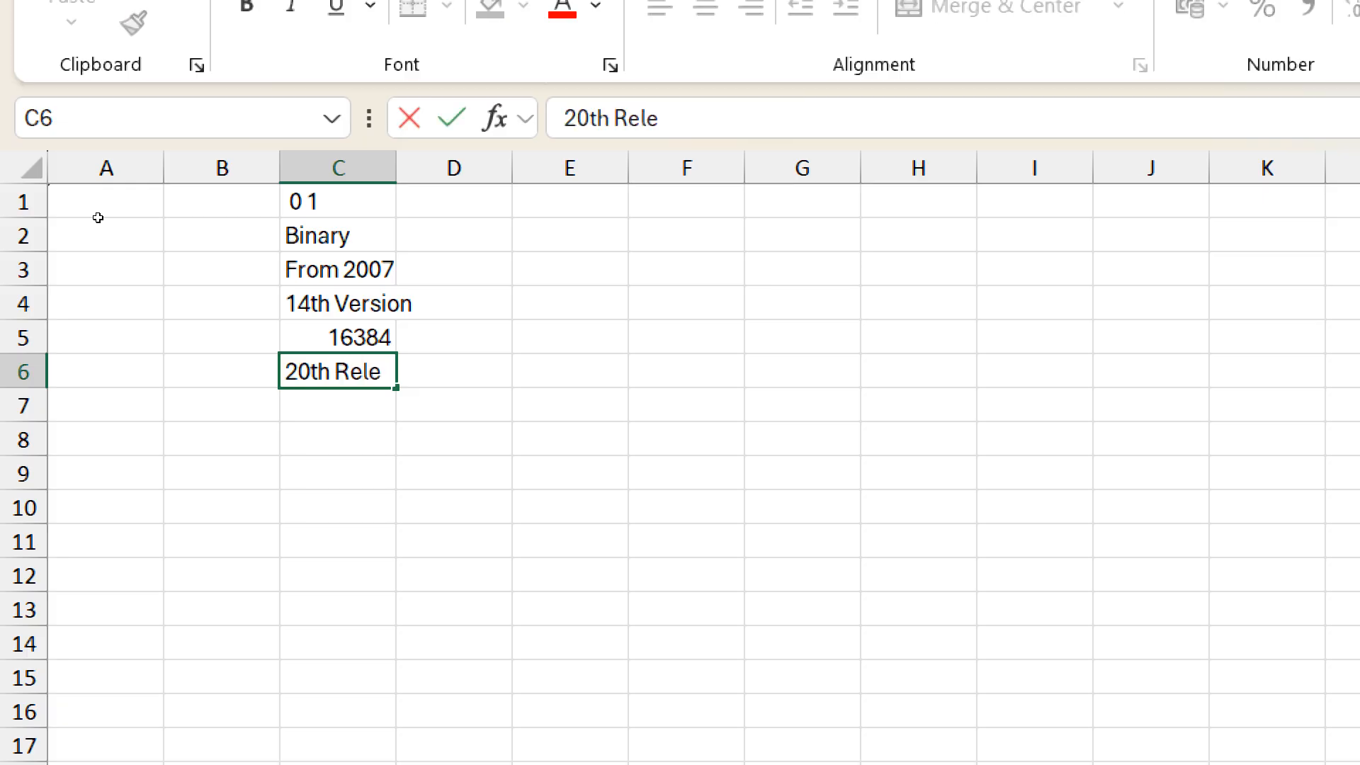
text(ase)
key(Return)
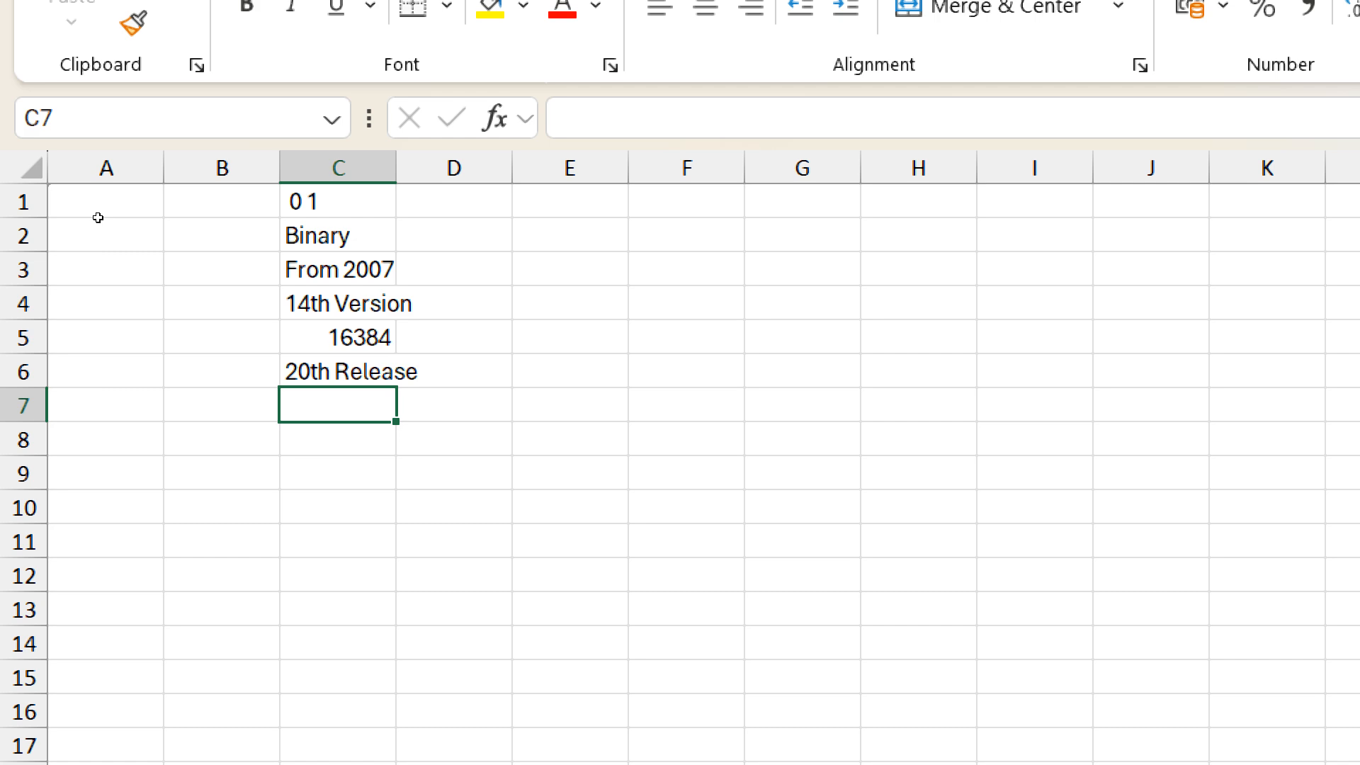
text(=)
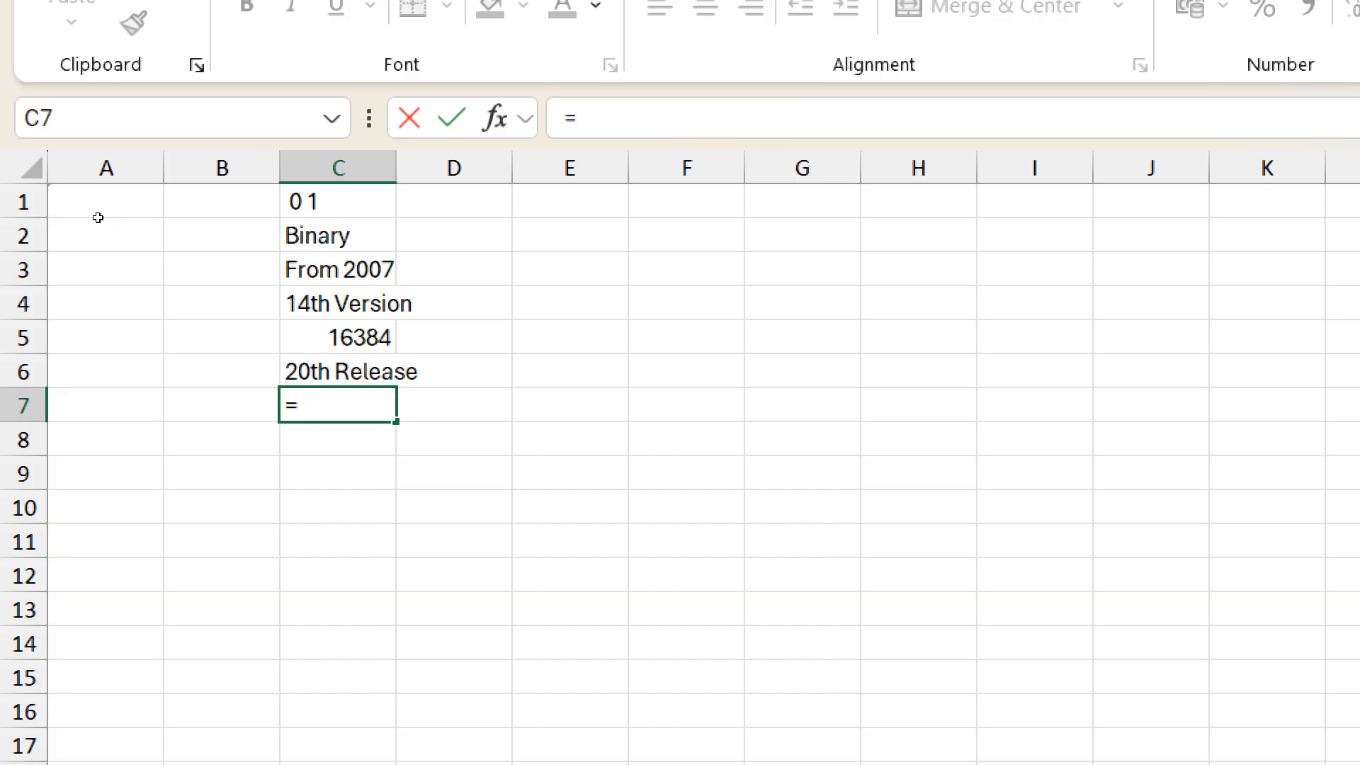
text(2^)
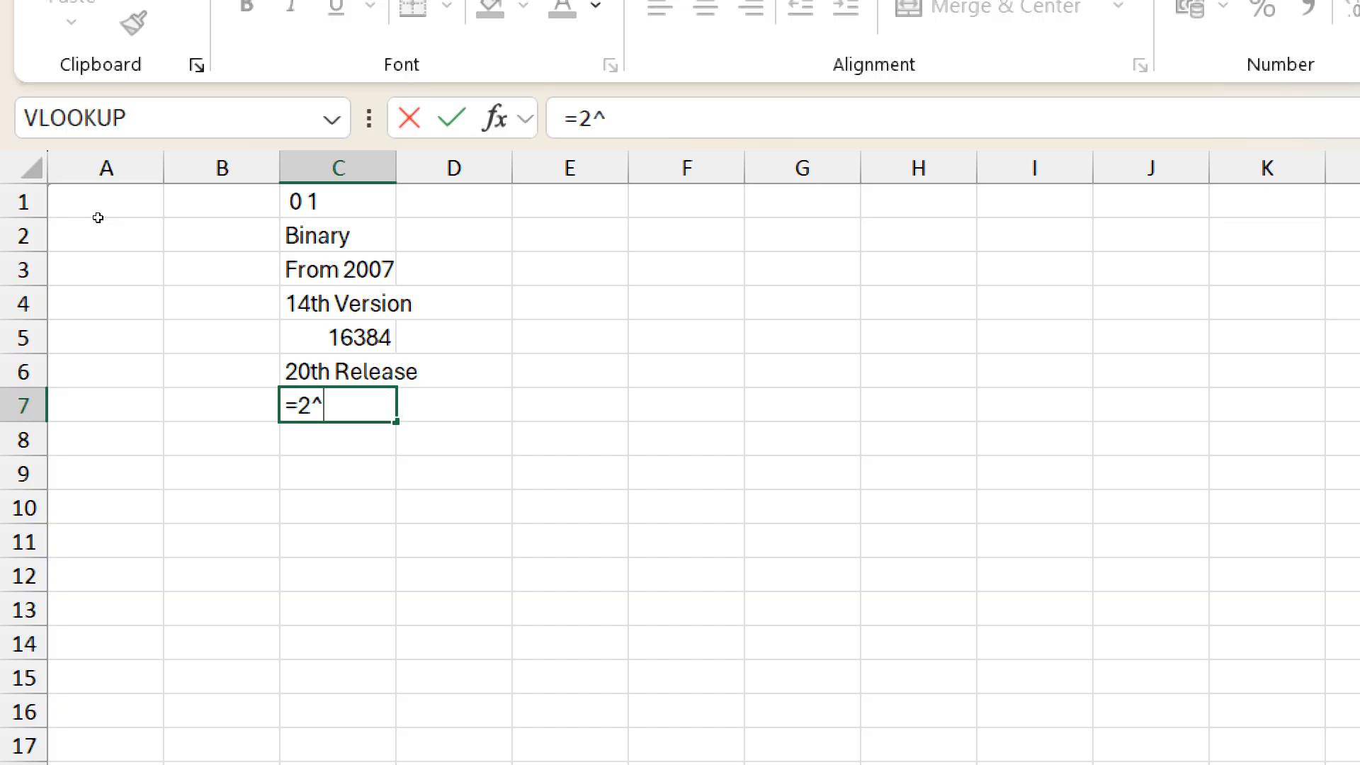
text(20)
key(Return)
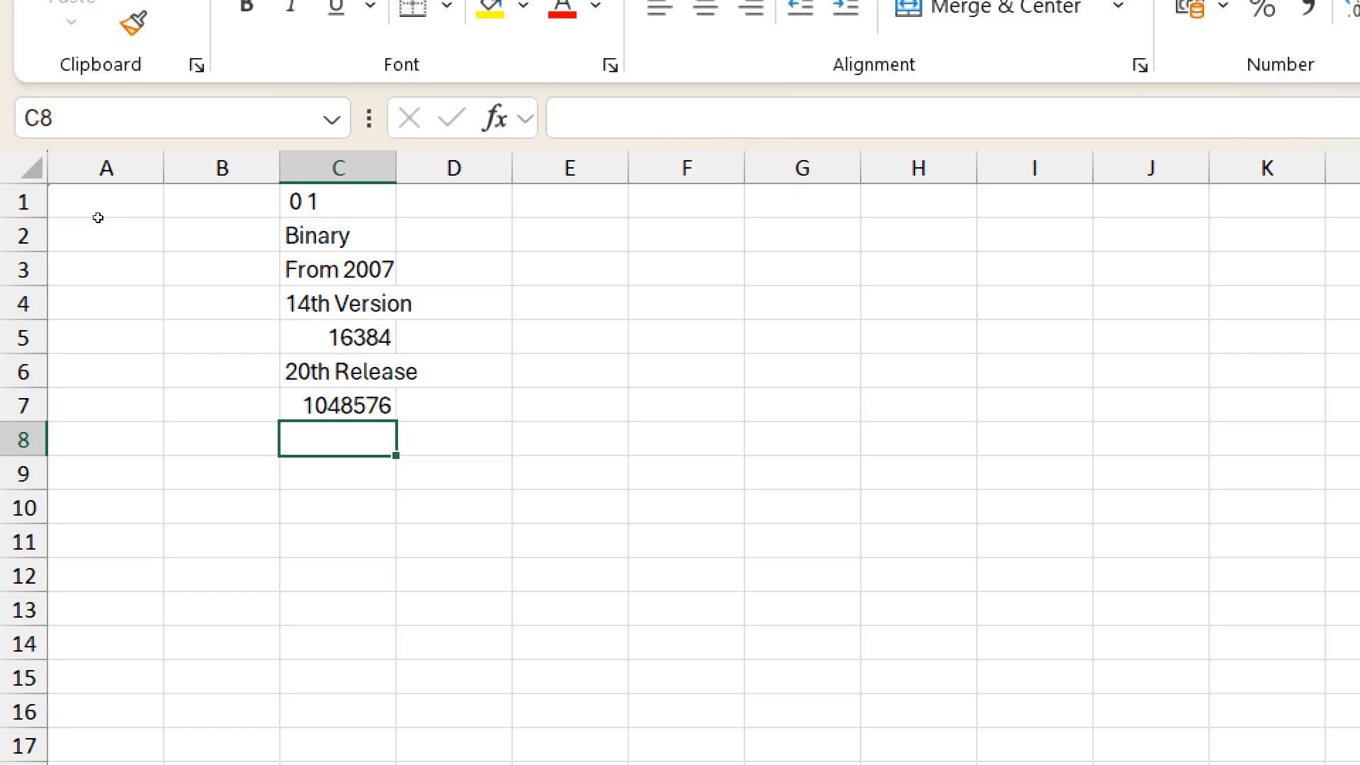
key(Up)
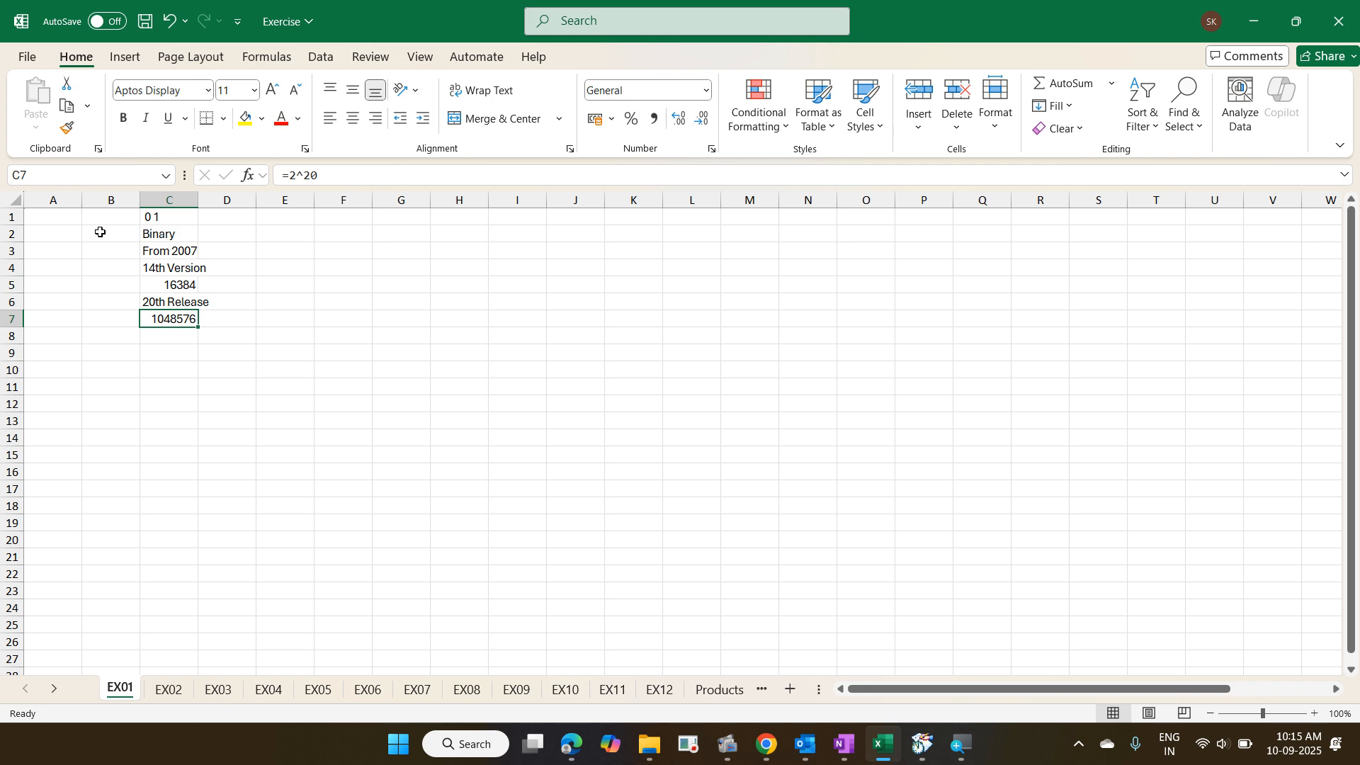
- Go to cell A1 and jump to the worksheet's last row and last column, cell XFD1048576
key(Left)
key(Up)
key(Up)
key(Up)
key(Up)
key(Up)
key(Up)
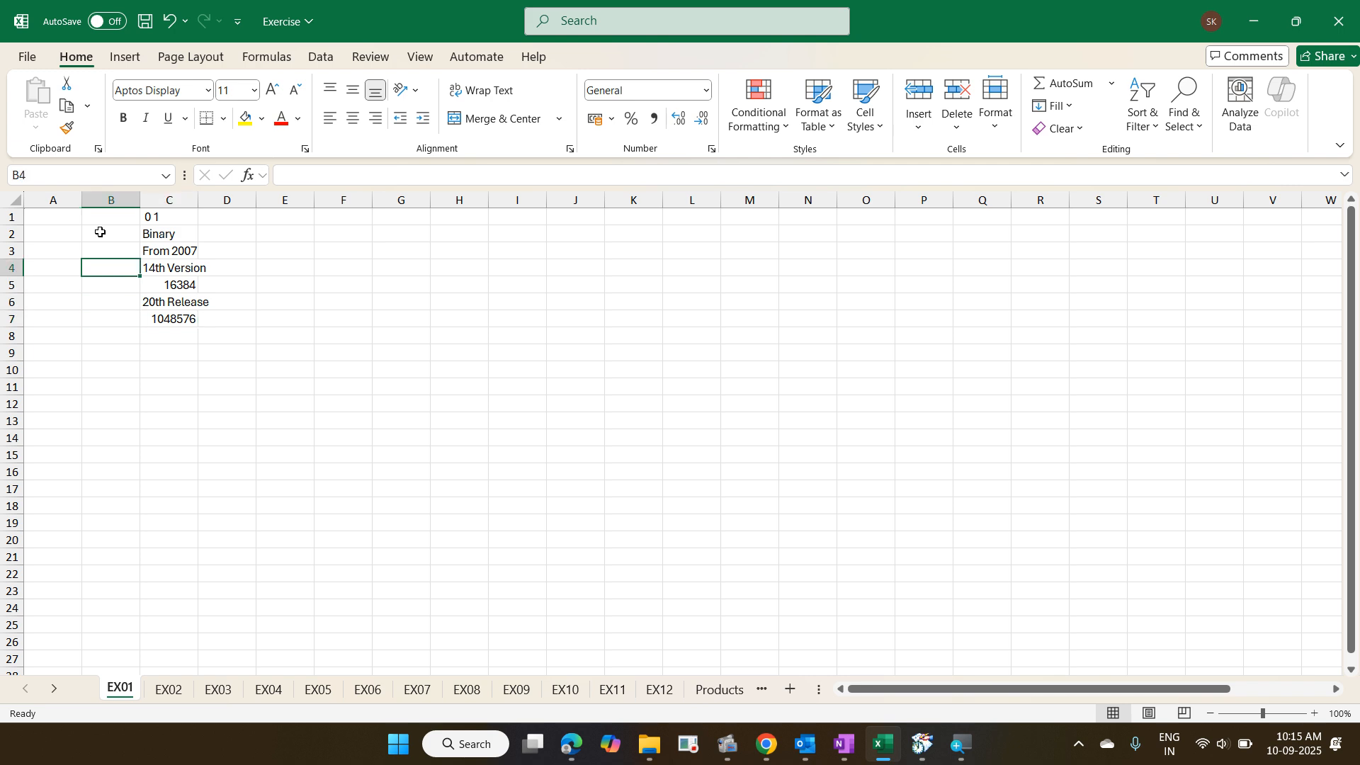
key(Left)
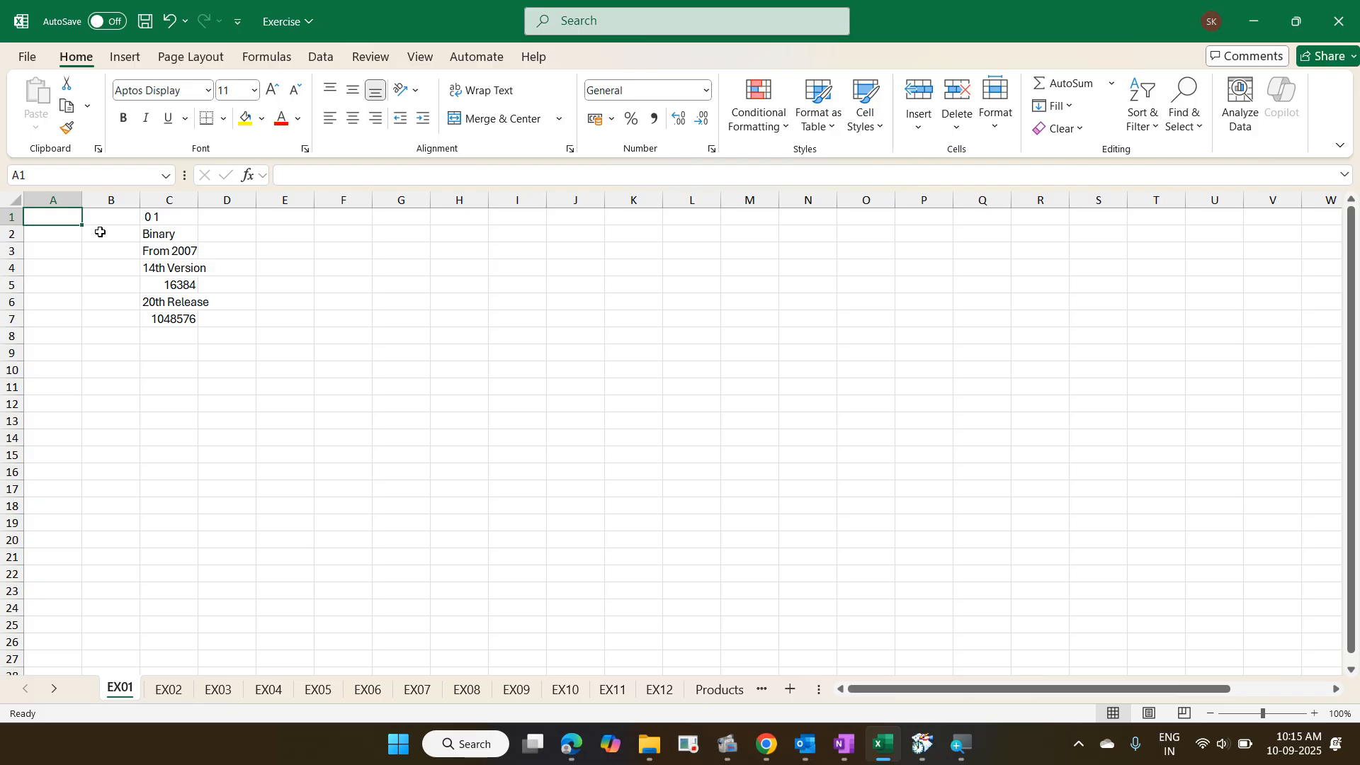
key(ctrl+Down)
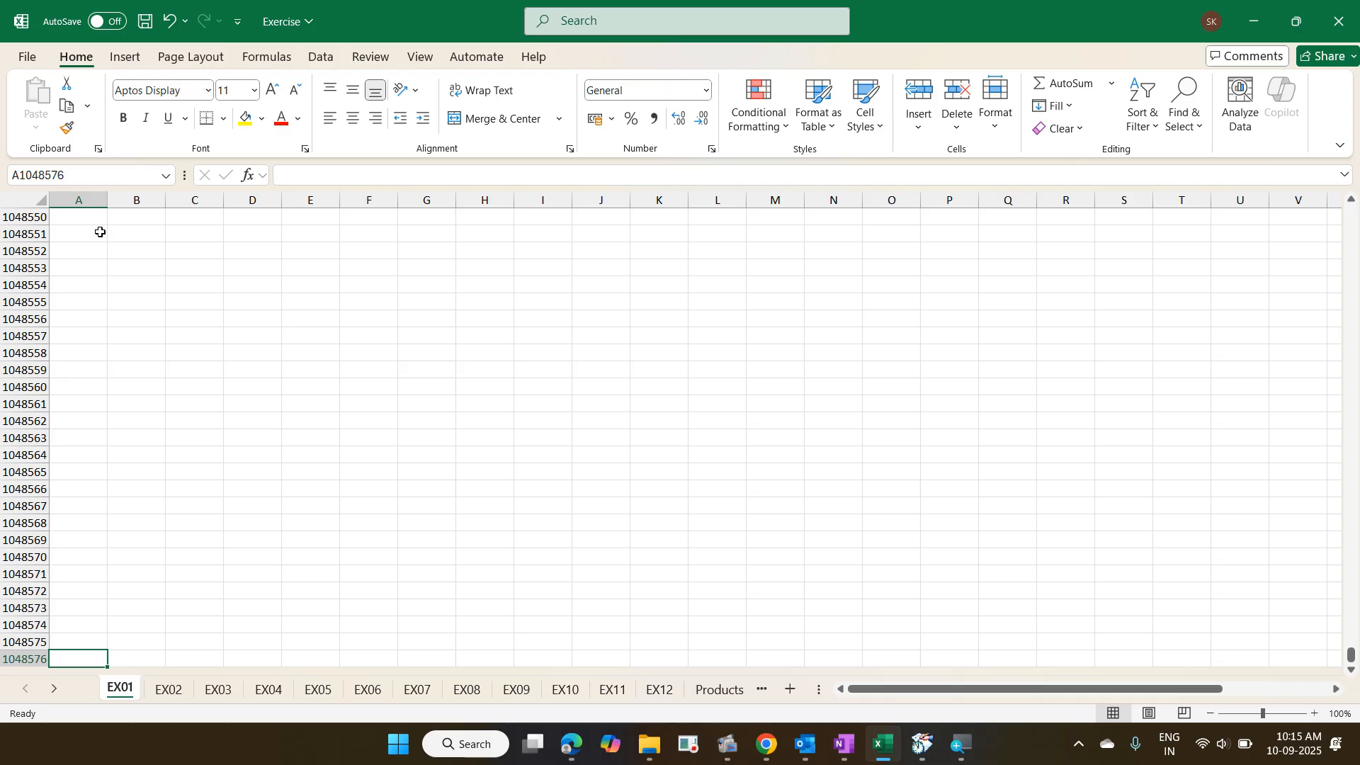
key(ctrl+Right)
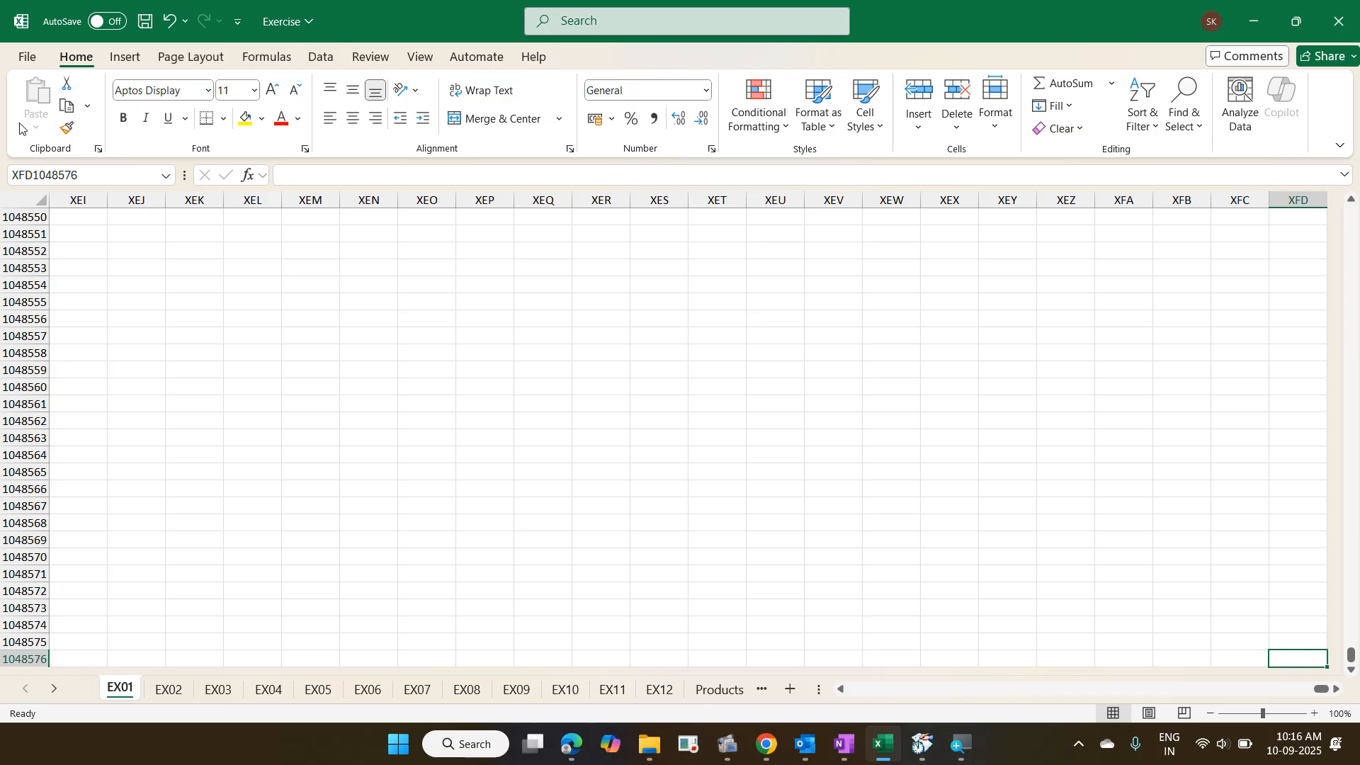
- Open the formula options and annotate the path from Formulas to the R1C1 reference style setting and OK with boxes and arrows
click(26, 58)
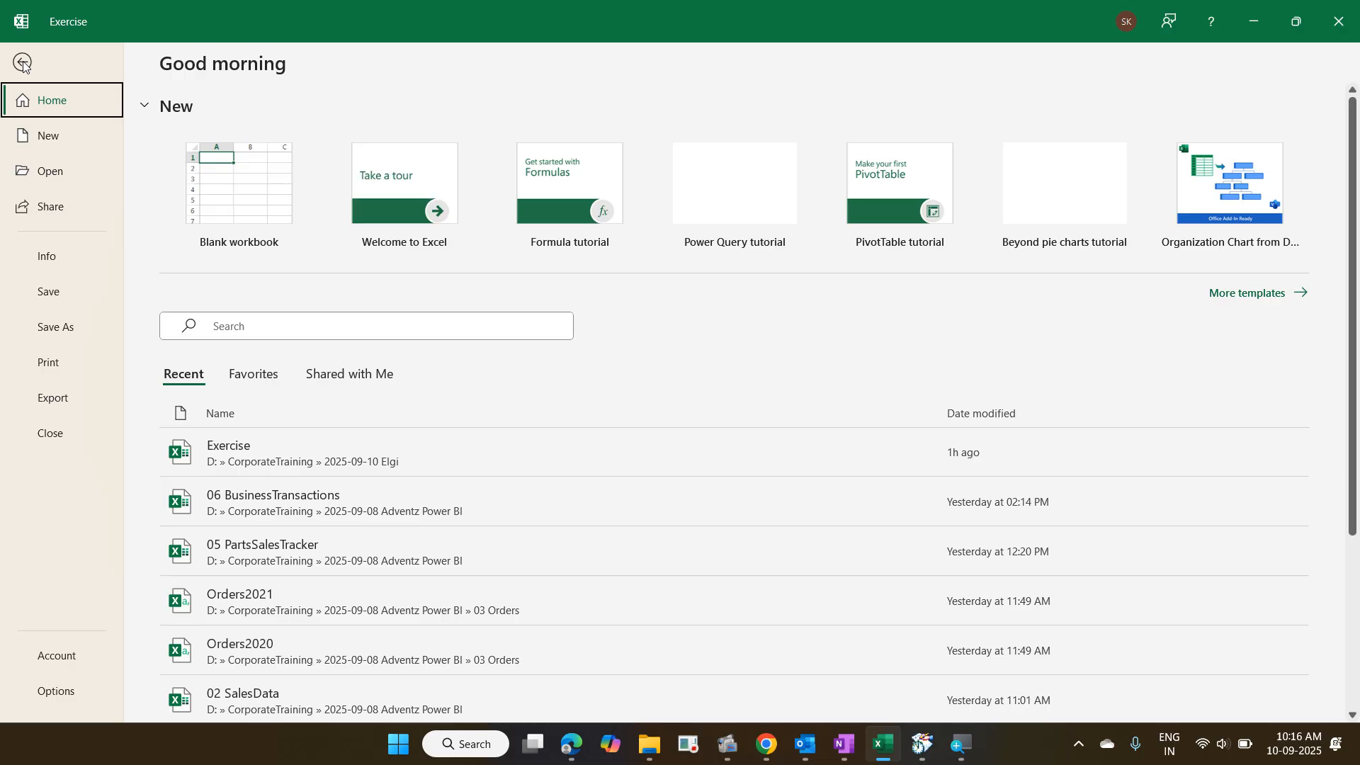
click(96, 685)
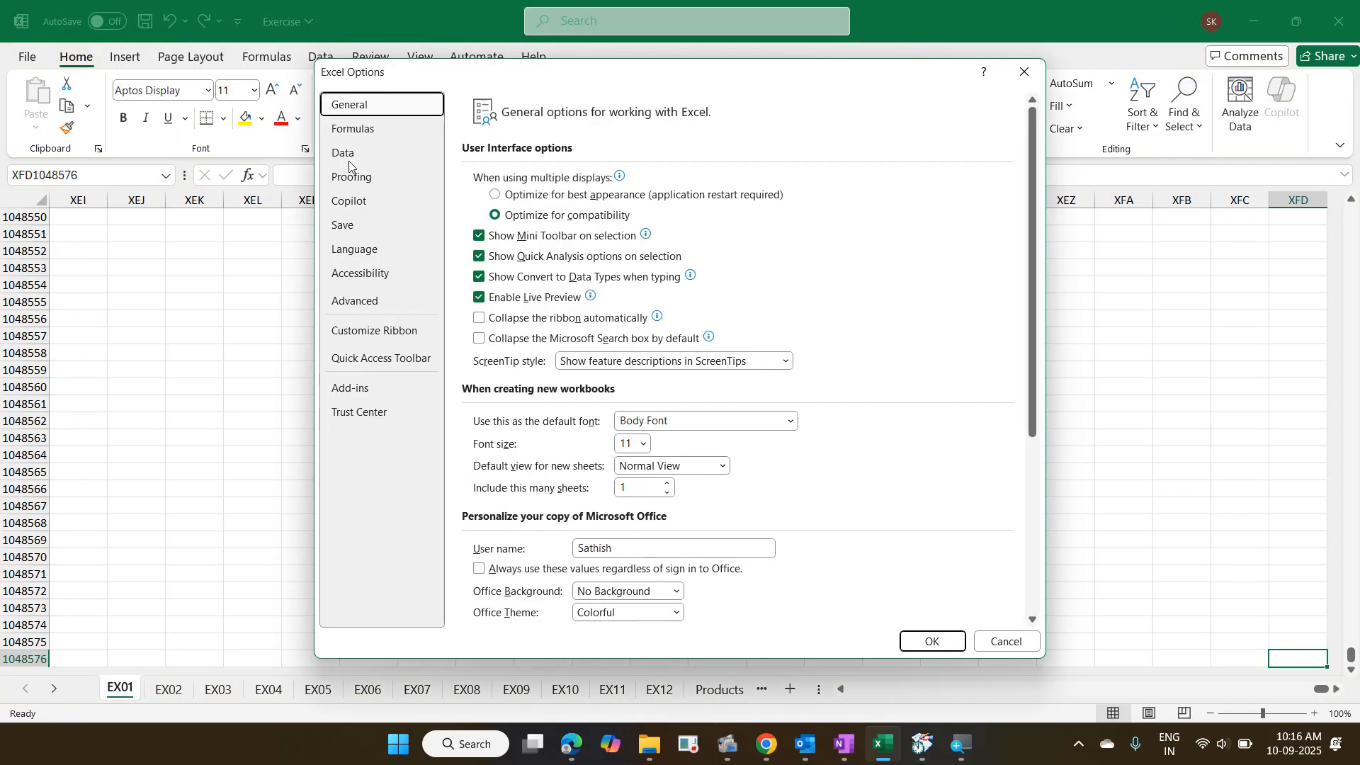
click(374, 142)
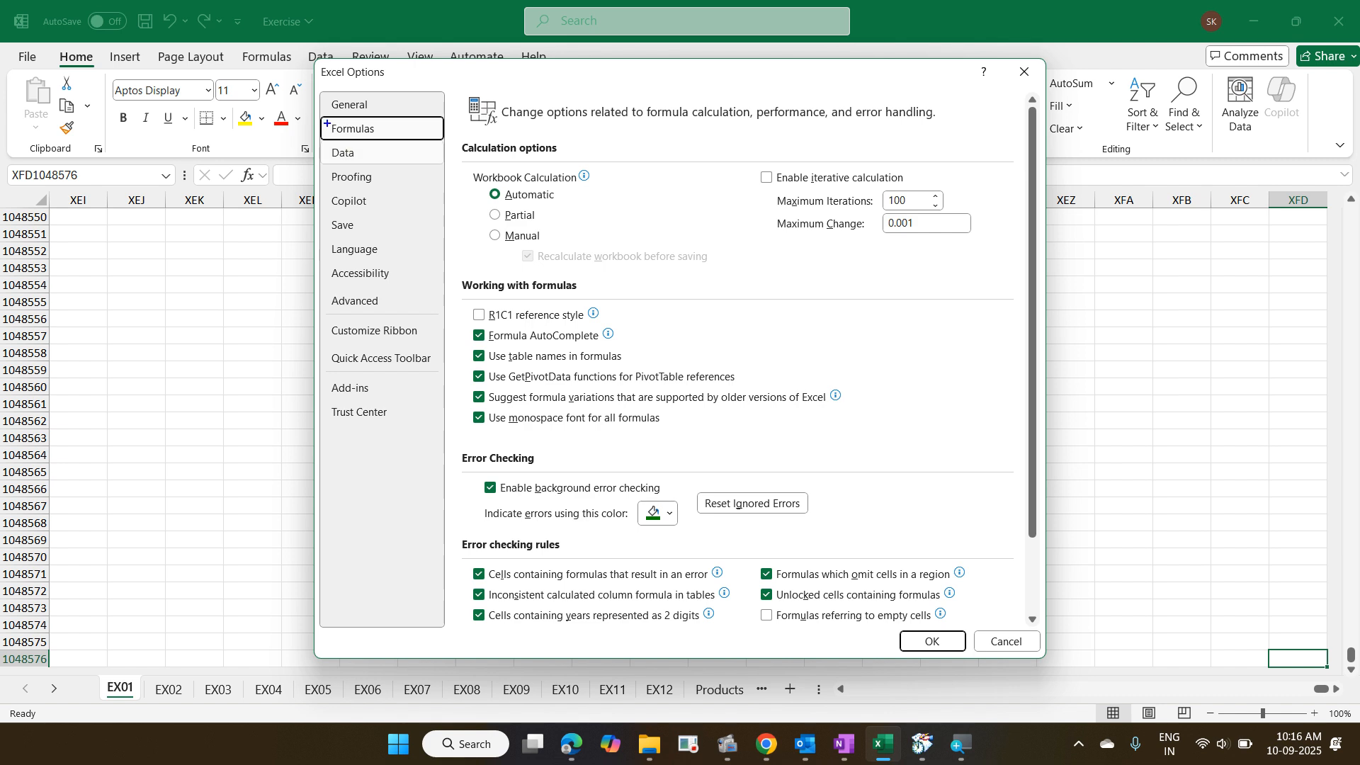
drag(320, 111, 452, 142)
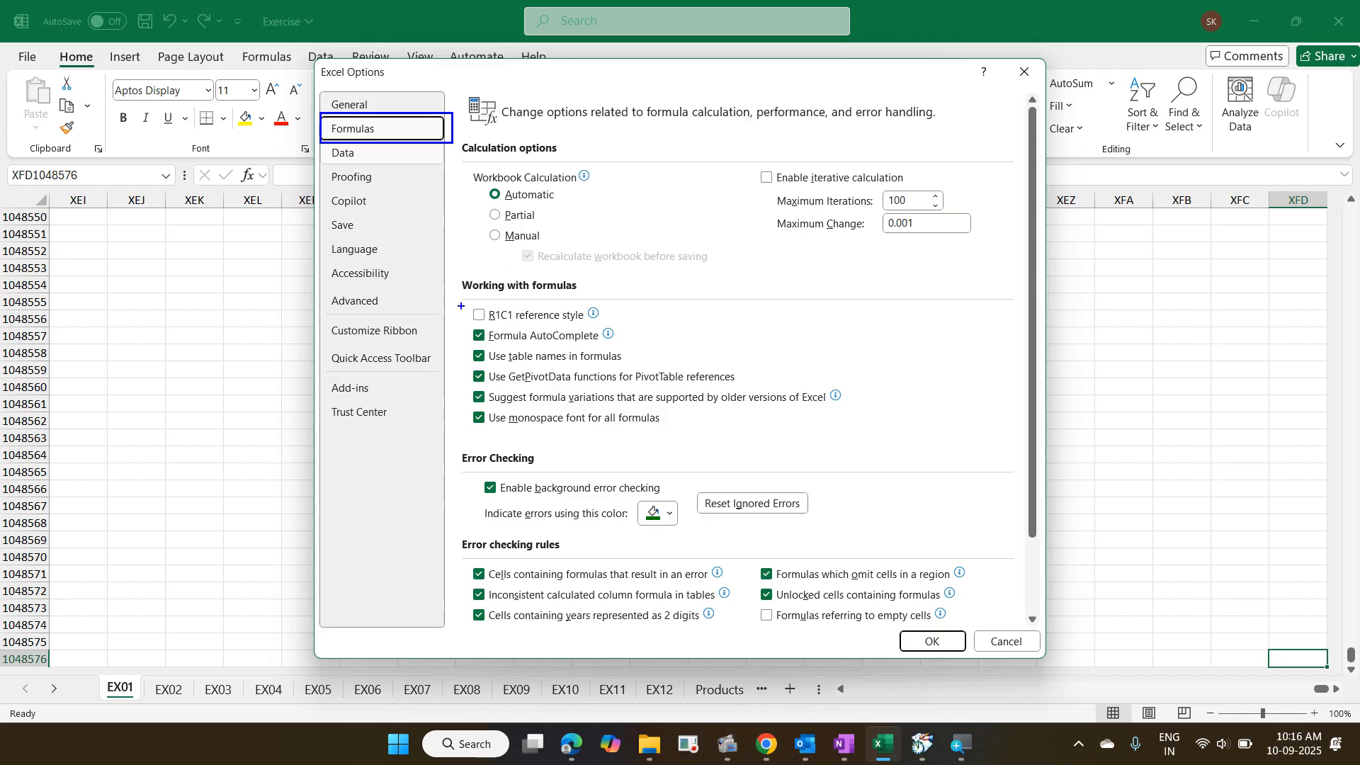
mouse_move(461, 307)
mouse_down()
mouse_move(608, 325)
mouse_move(467, 221)
mouse_move(404, 143)
mouse_up()
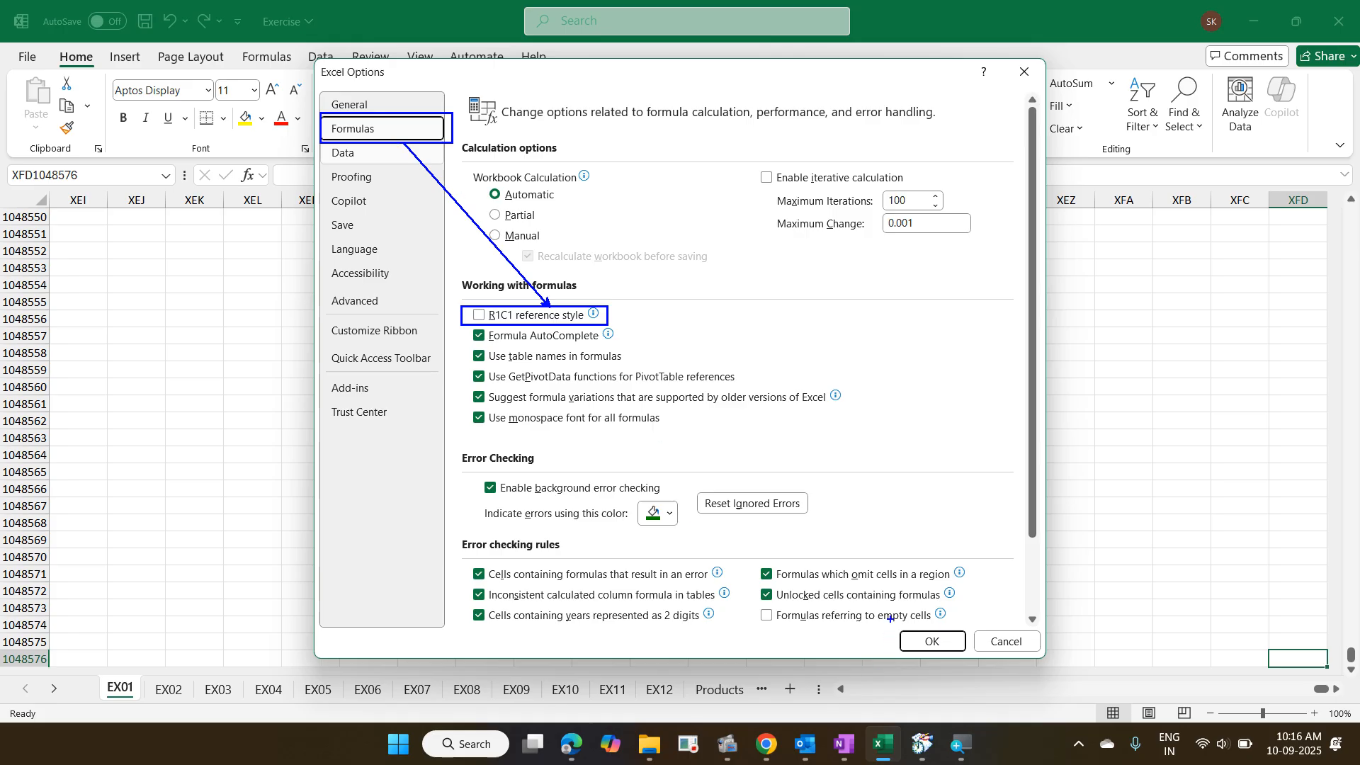
drag(890, 615, 974, 660)
mouse_move(926, 613)
mouse_down()
mouse_move(794, 483)
mouse_move(589, 328)
mouse_up()
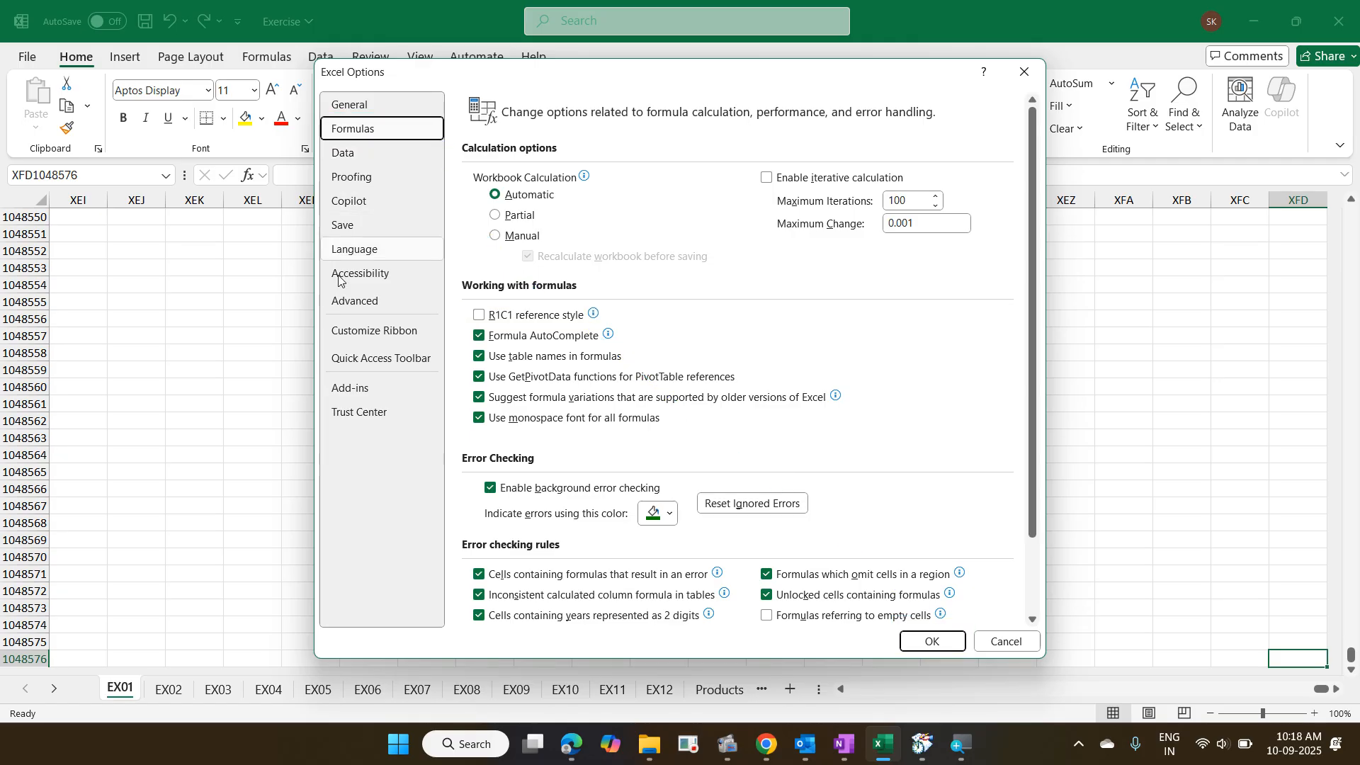
- Enable the R1C1 reference style and apply the options
click(489, 317)
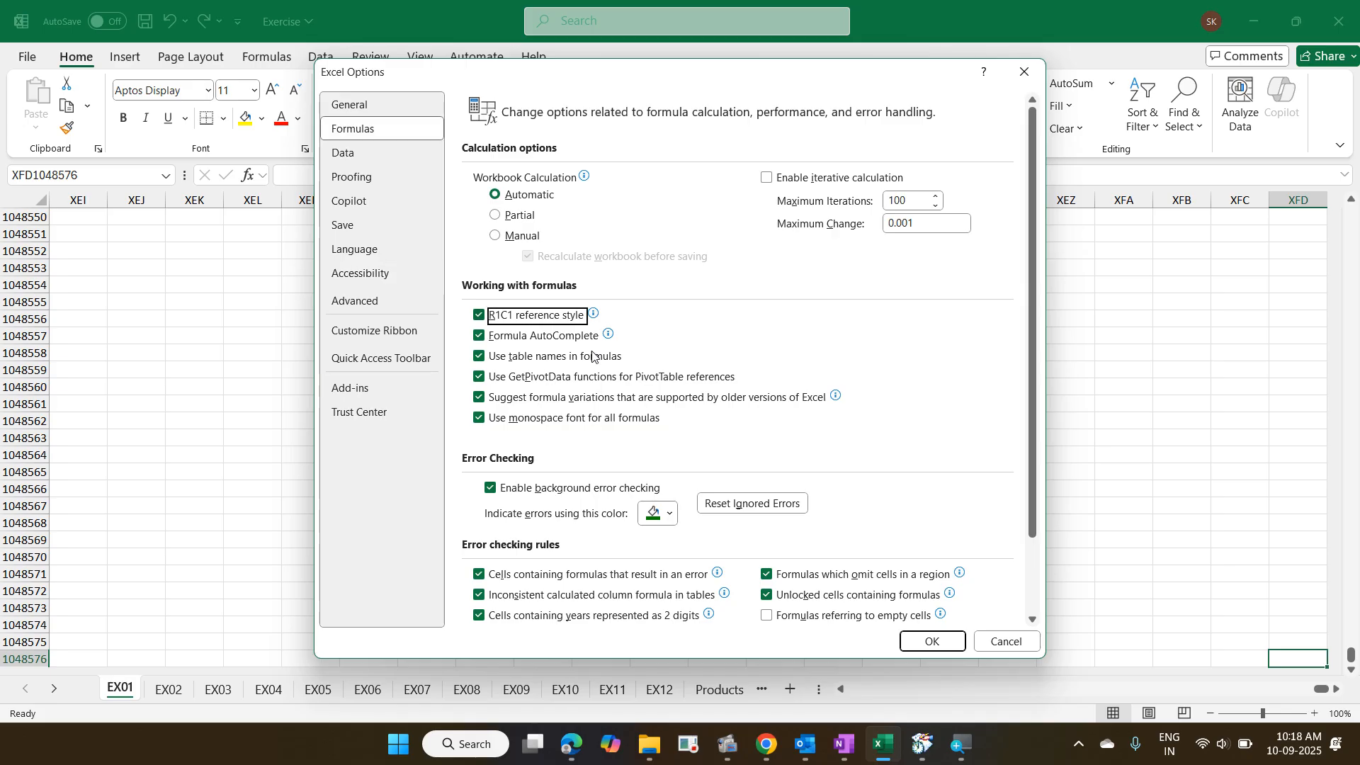
click(910, 641)
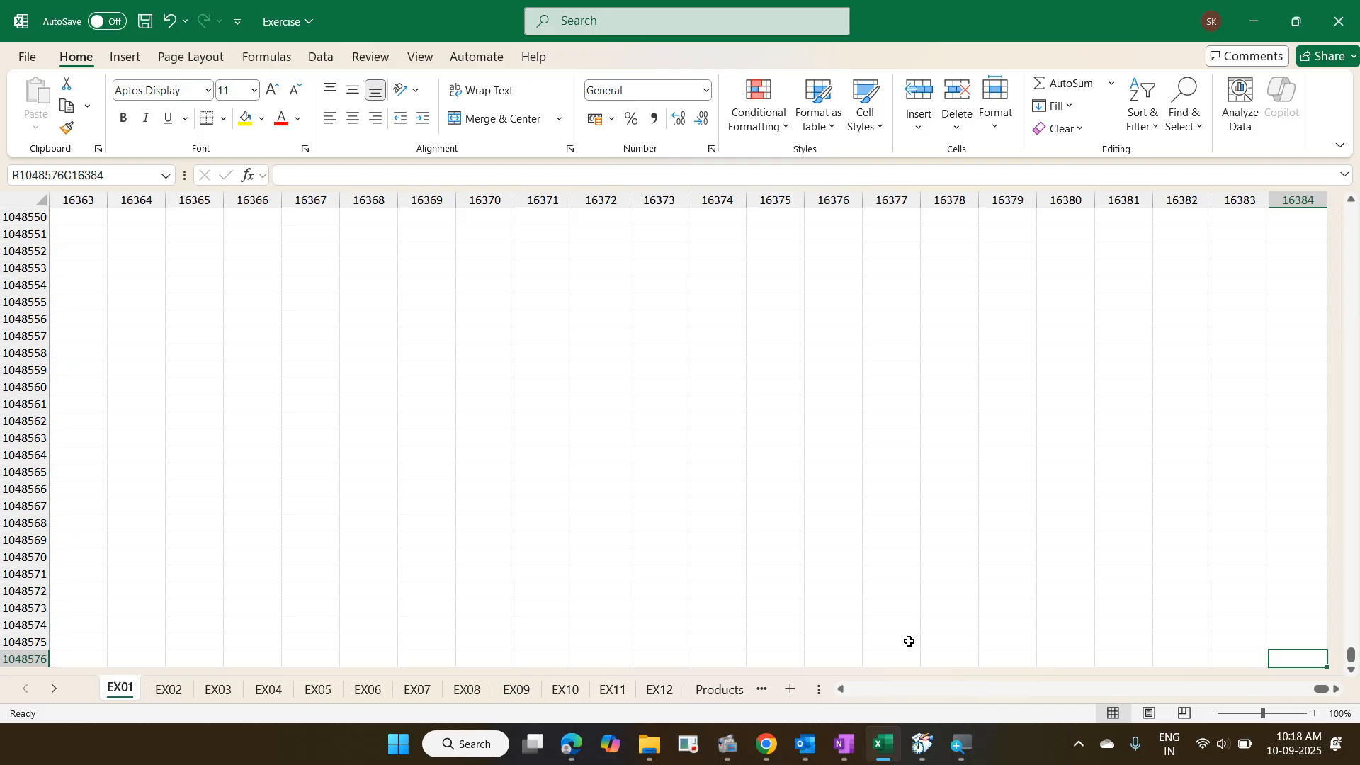
- Reopen the formula options, disable the R1C1 reference style and apply the change
click(22, 61)
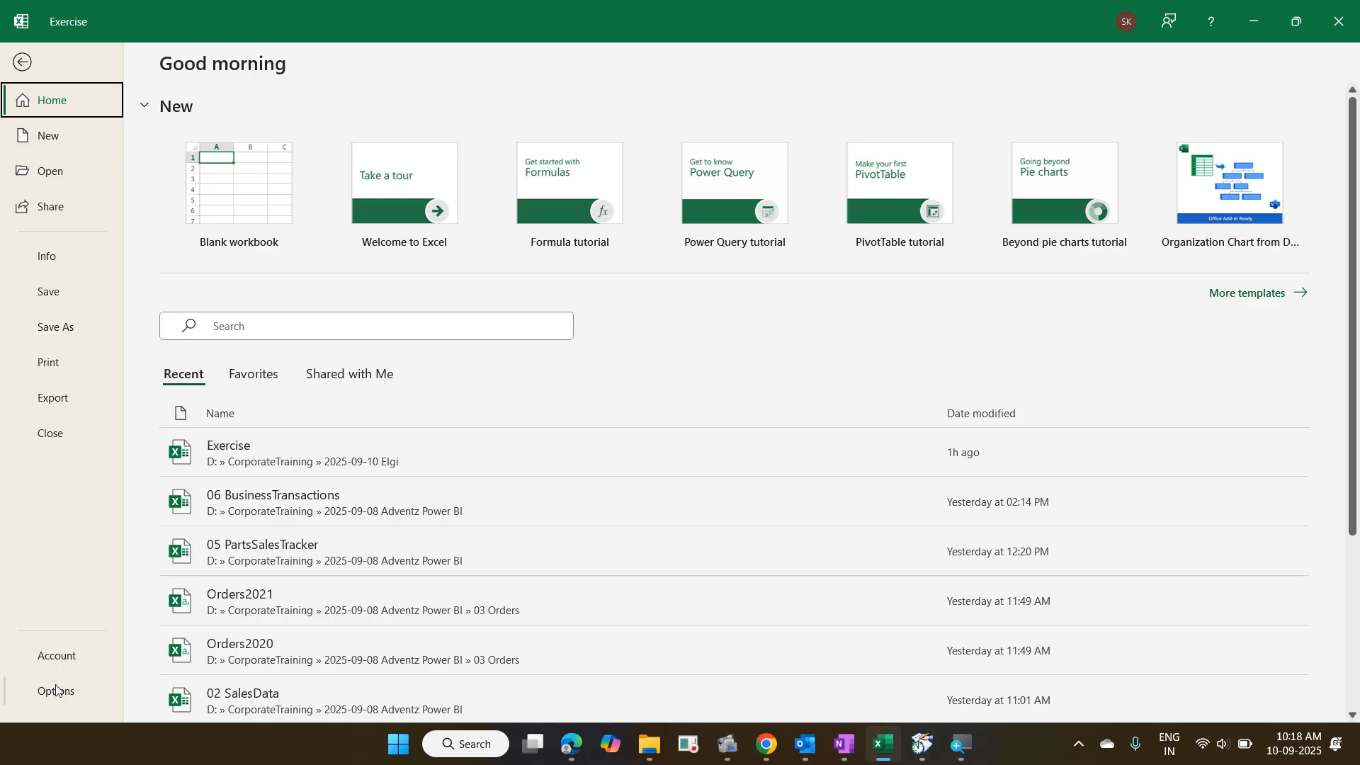
click(57, 690)
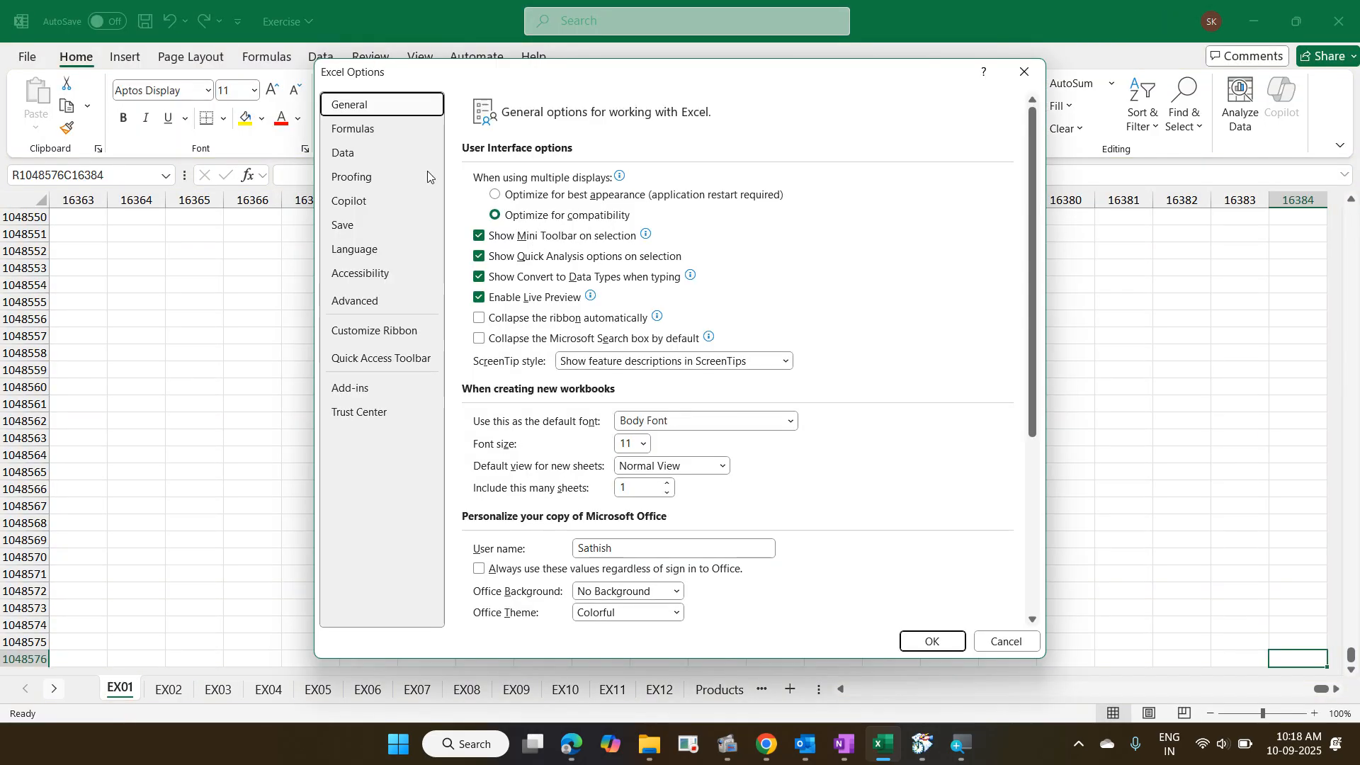
click(377, 133)
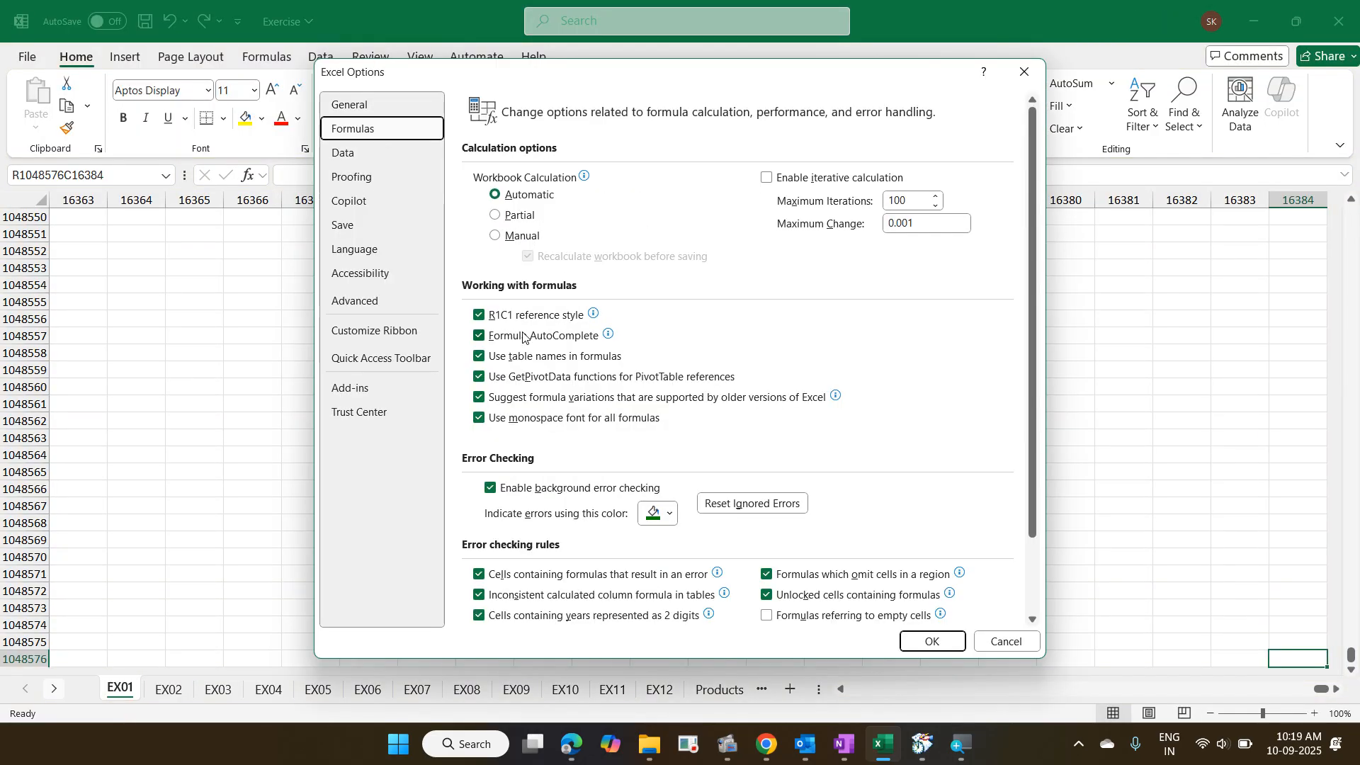
click(524, 316)
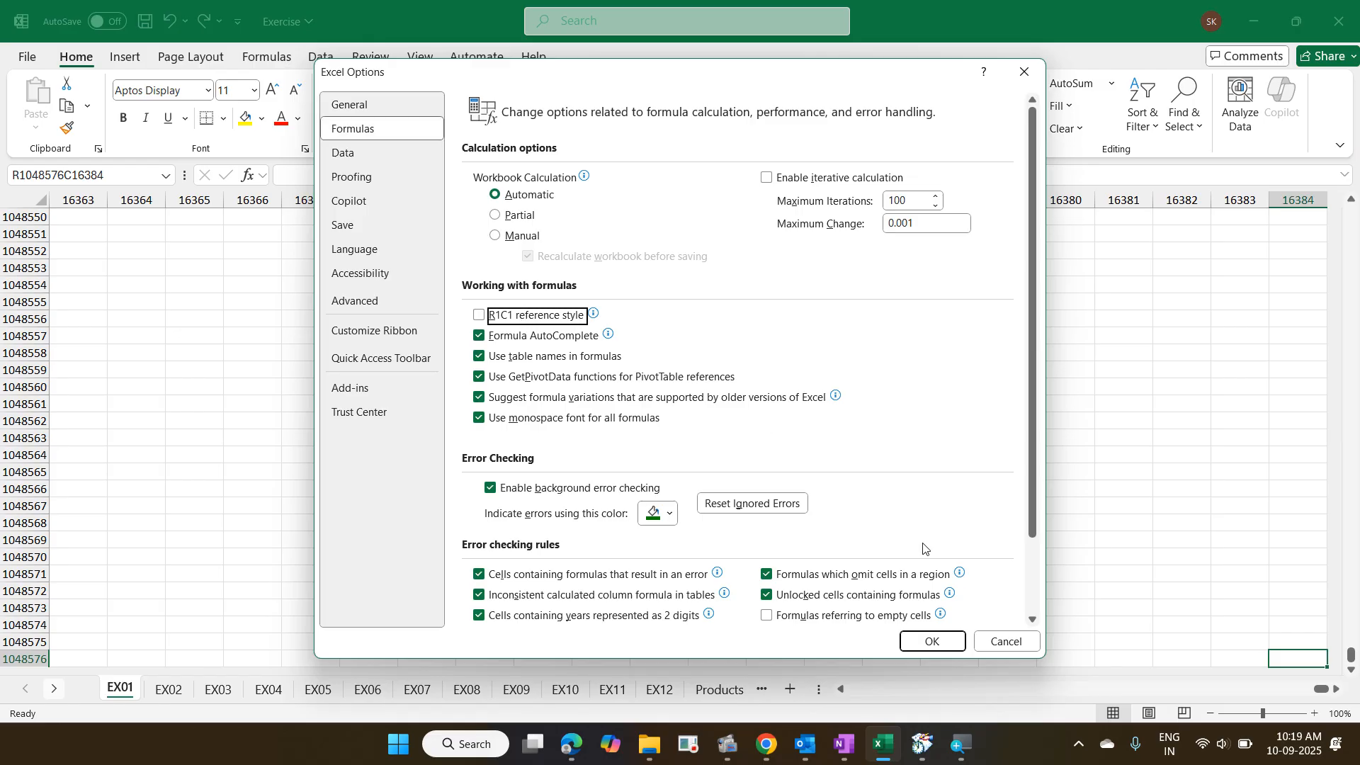
click(931, 640)
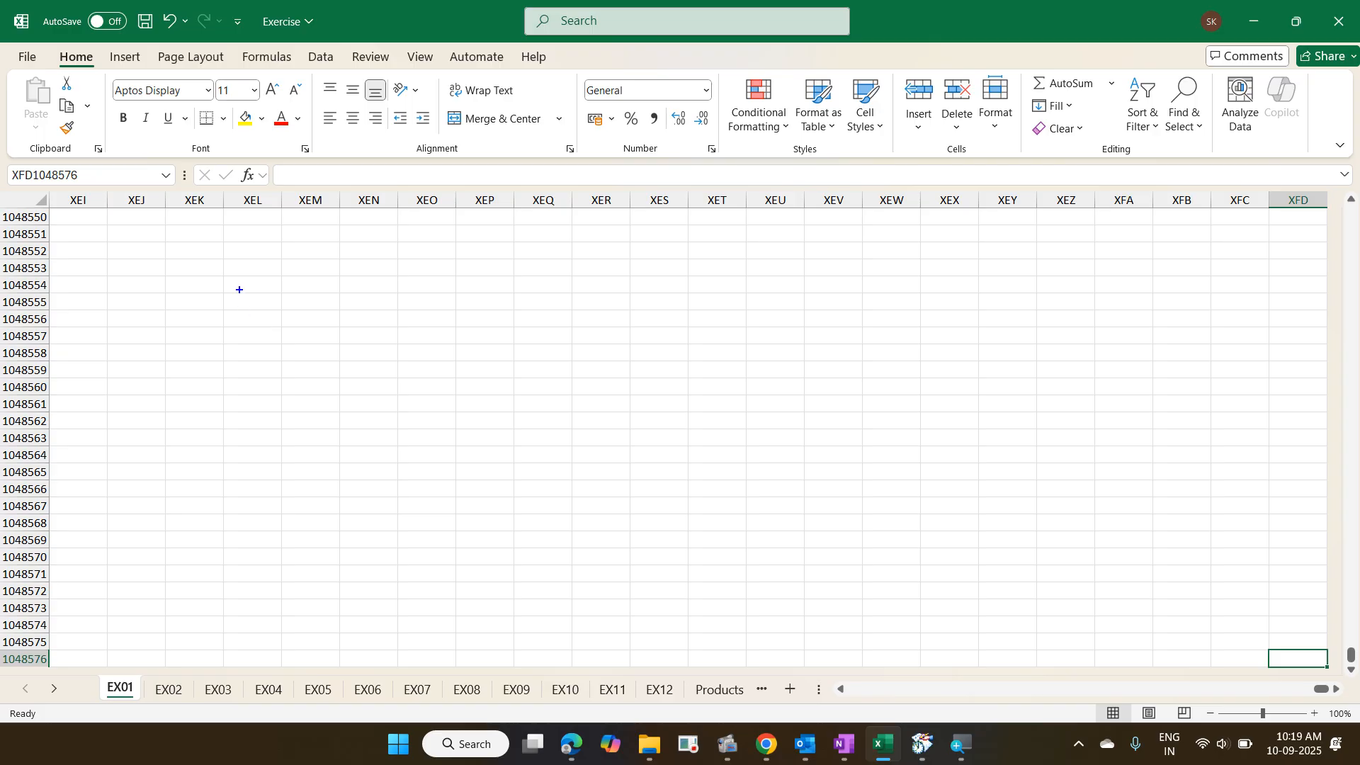
- Write the on-screen note "Ctrl Home / Ctrl Fn Home - A1" and return to cell A1
text(tCtrl Home / )
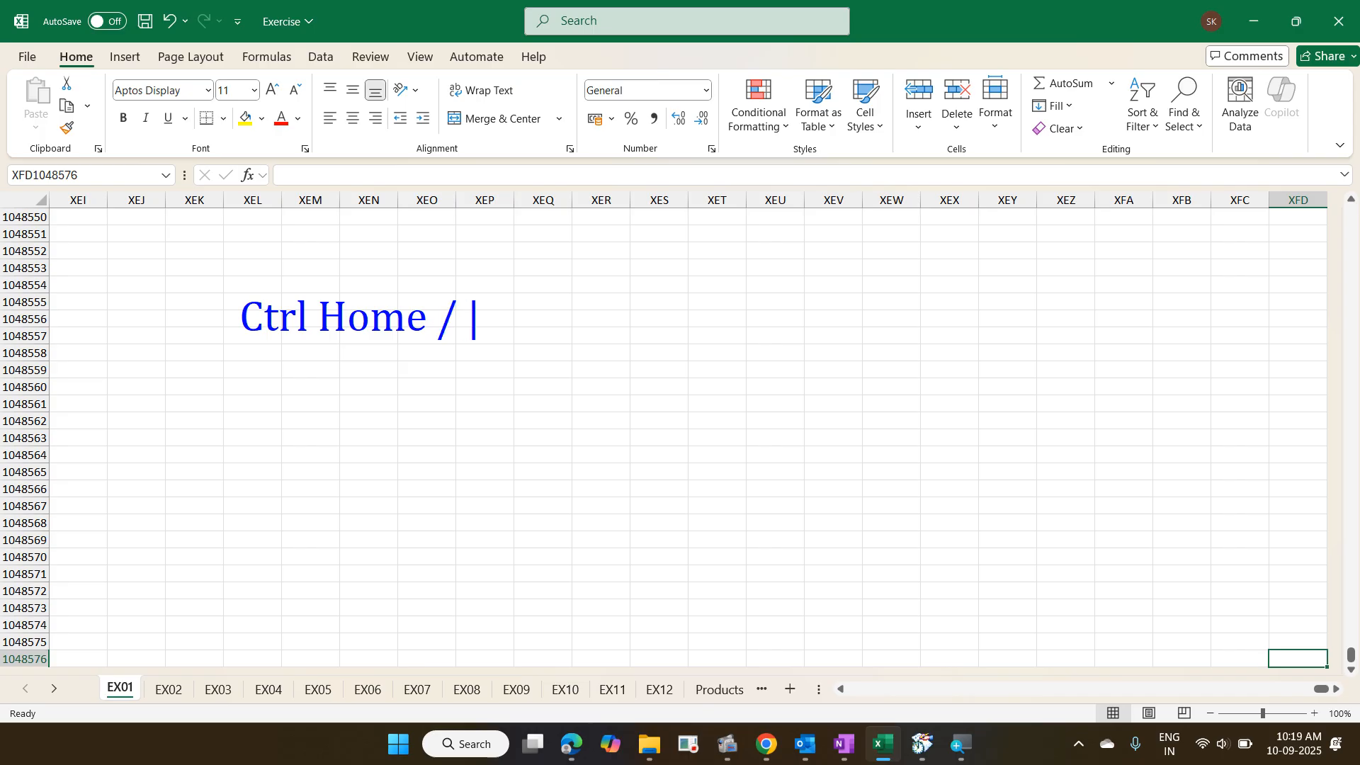
text(Ctrl F)
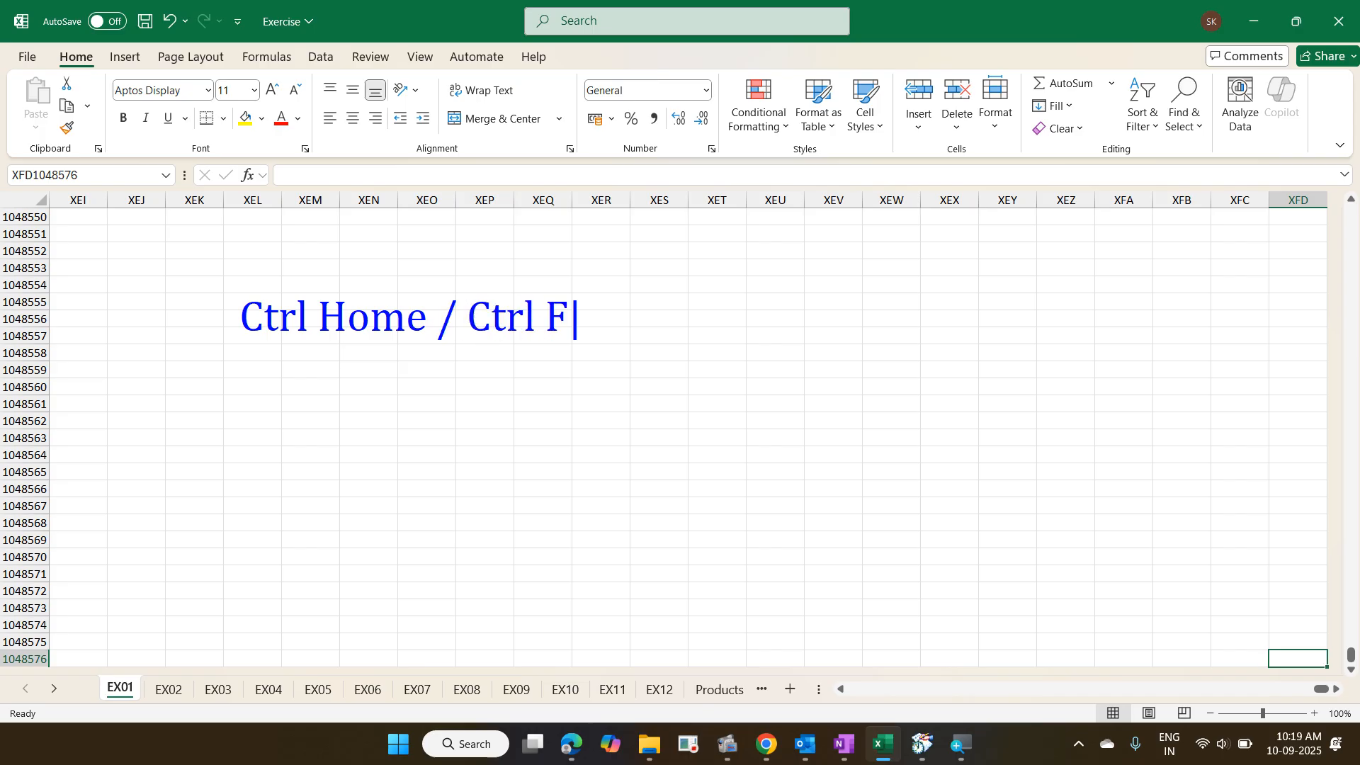
text(n Ho,)
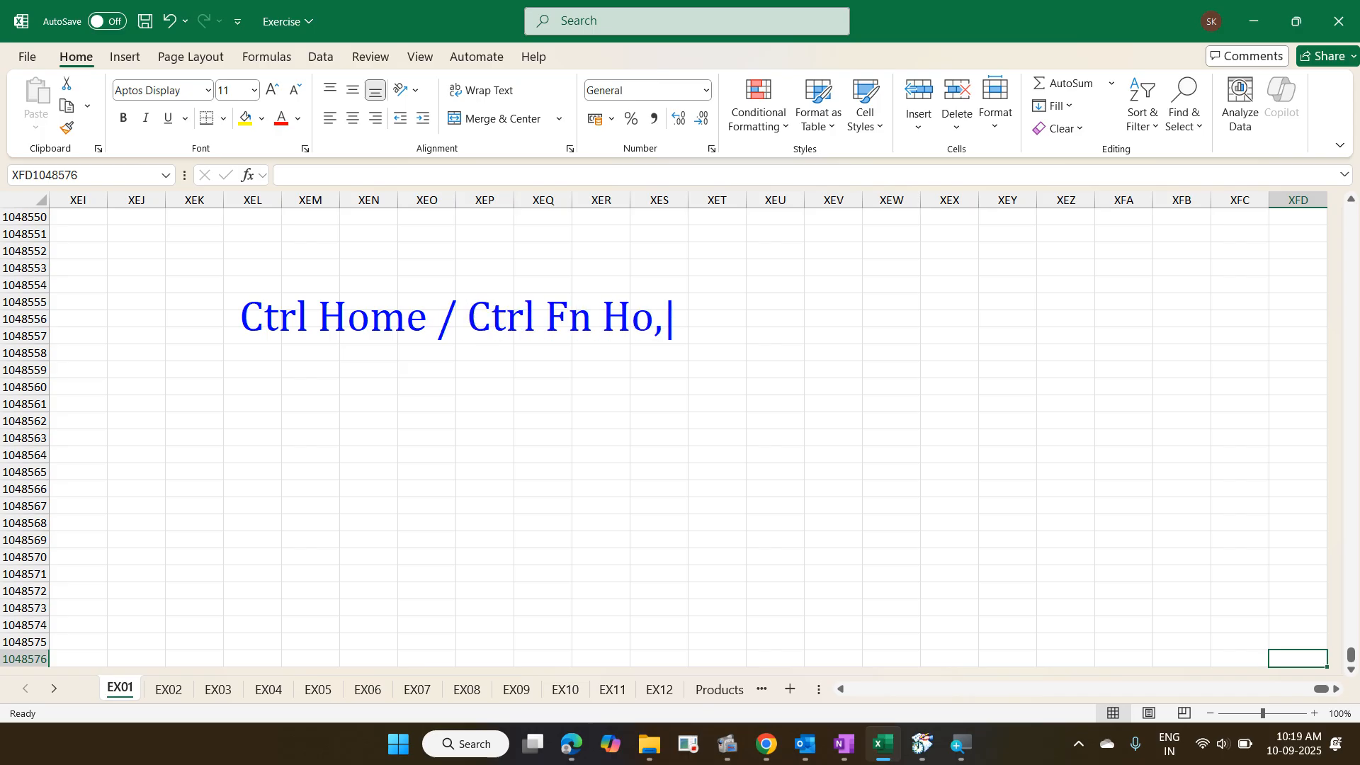
key(BackSpace)
text(me)
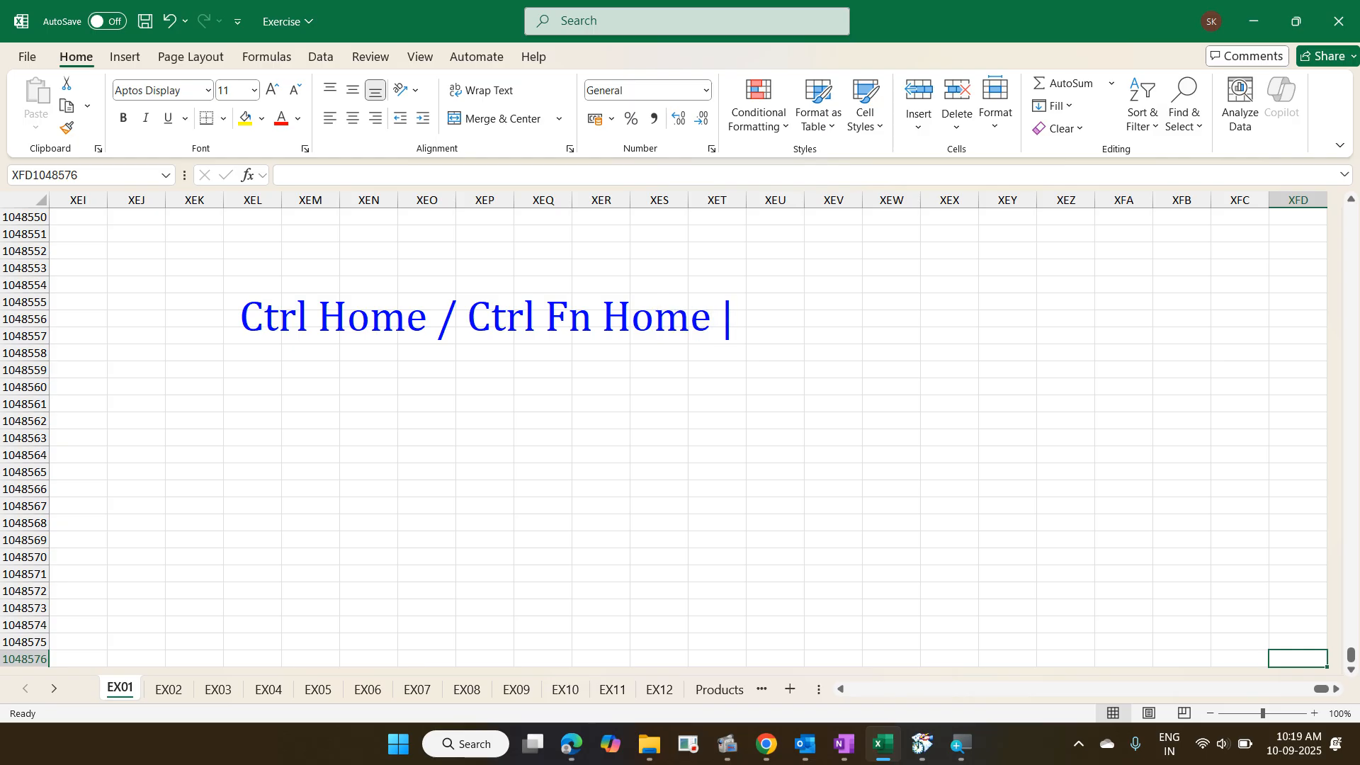
text( - A1)
drag(57, 673, 98, 699)
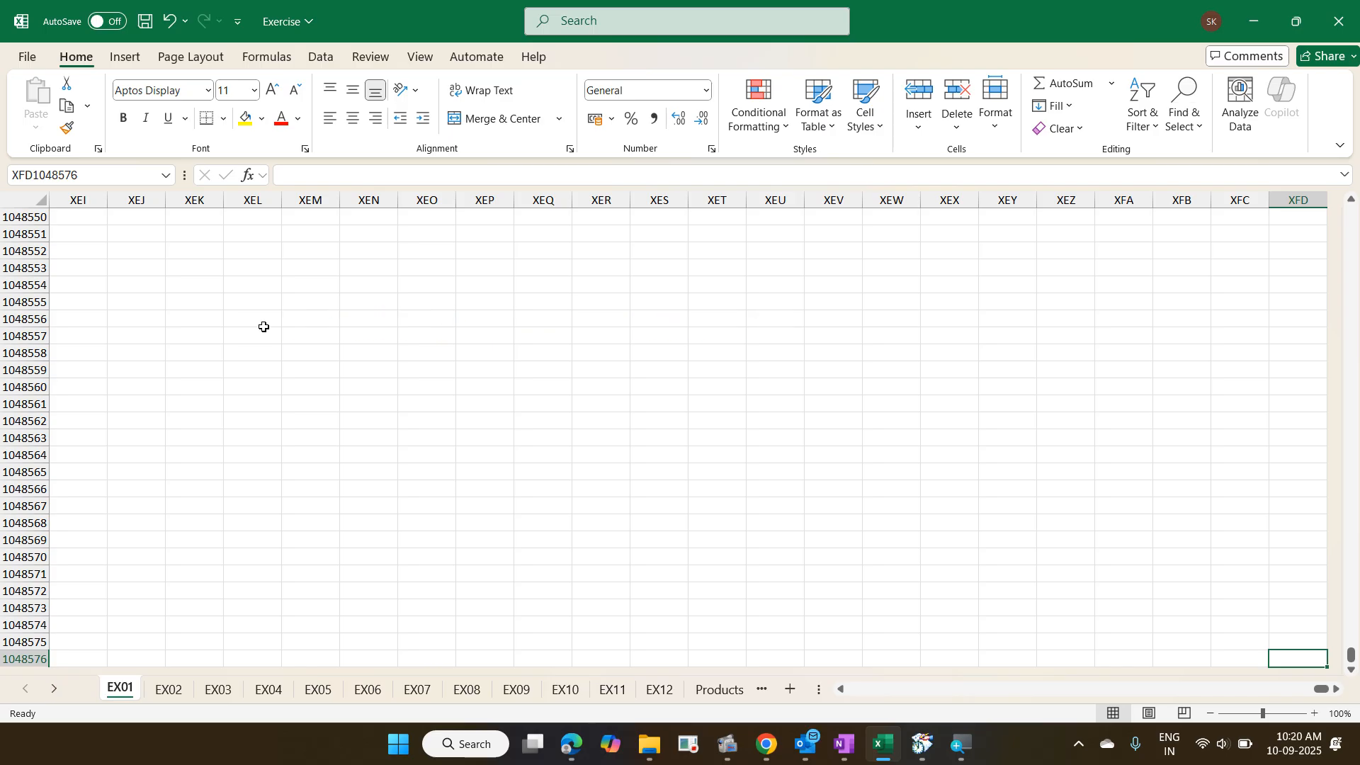
key(ctrl+Home)
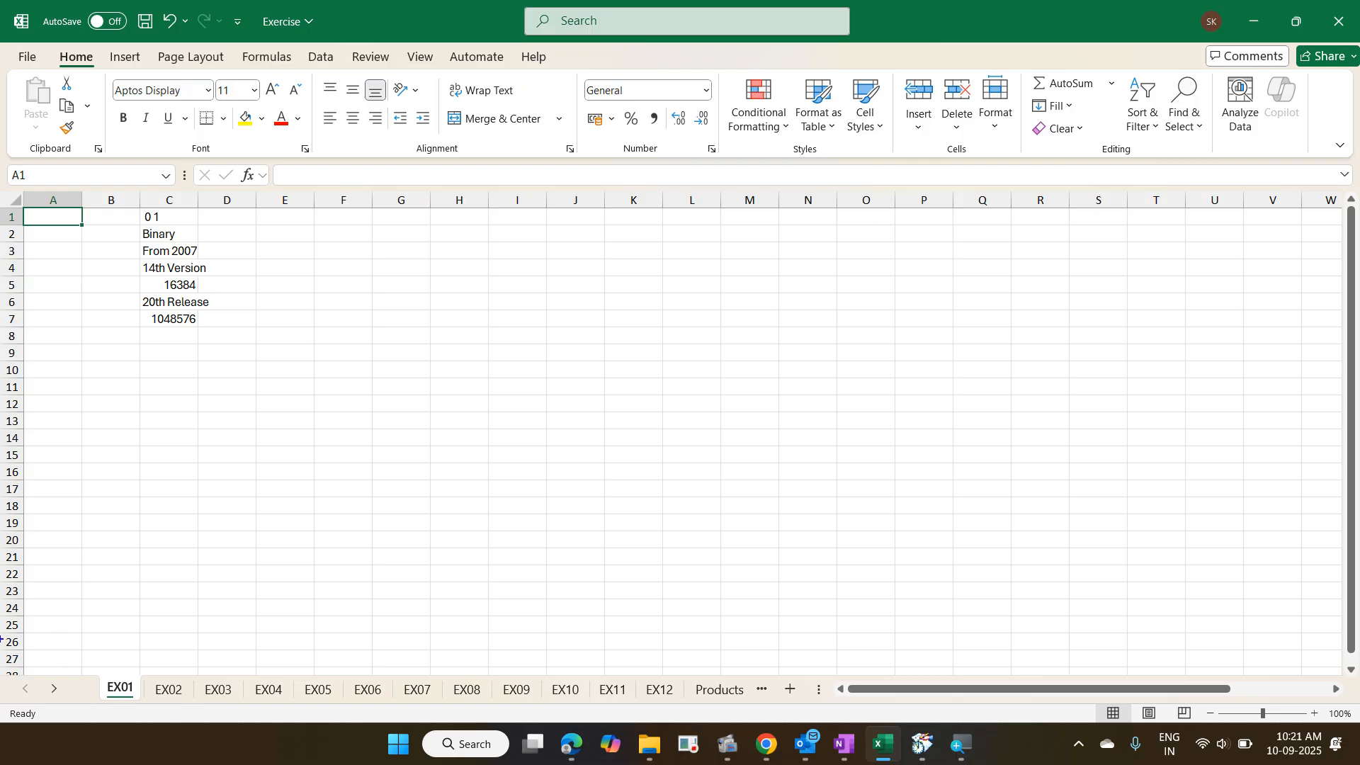
- Box rows 26–27 in columns A–B and columns V–W on screen, and draw a freehand line from cell A1 to each box
drag(2, 640, 128, 677)
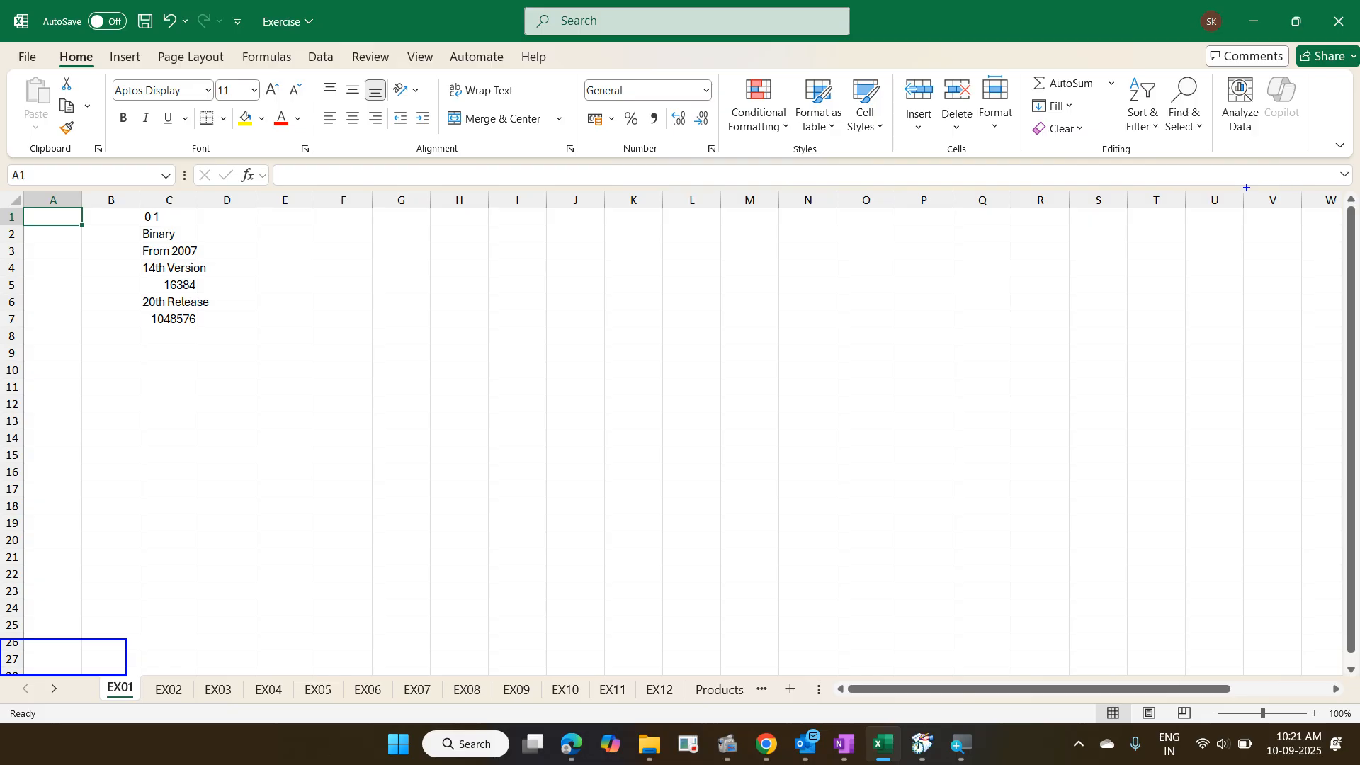
mouse_move(1247, 187)
mouse_down()
mouse_move(1324, 285)
mouse_move(1341, 679)
mouse_up()
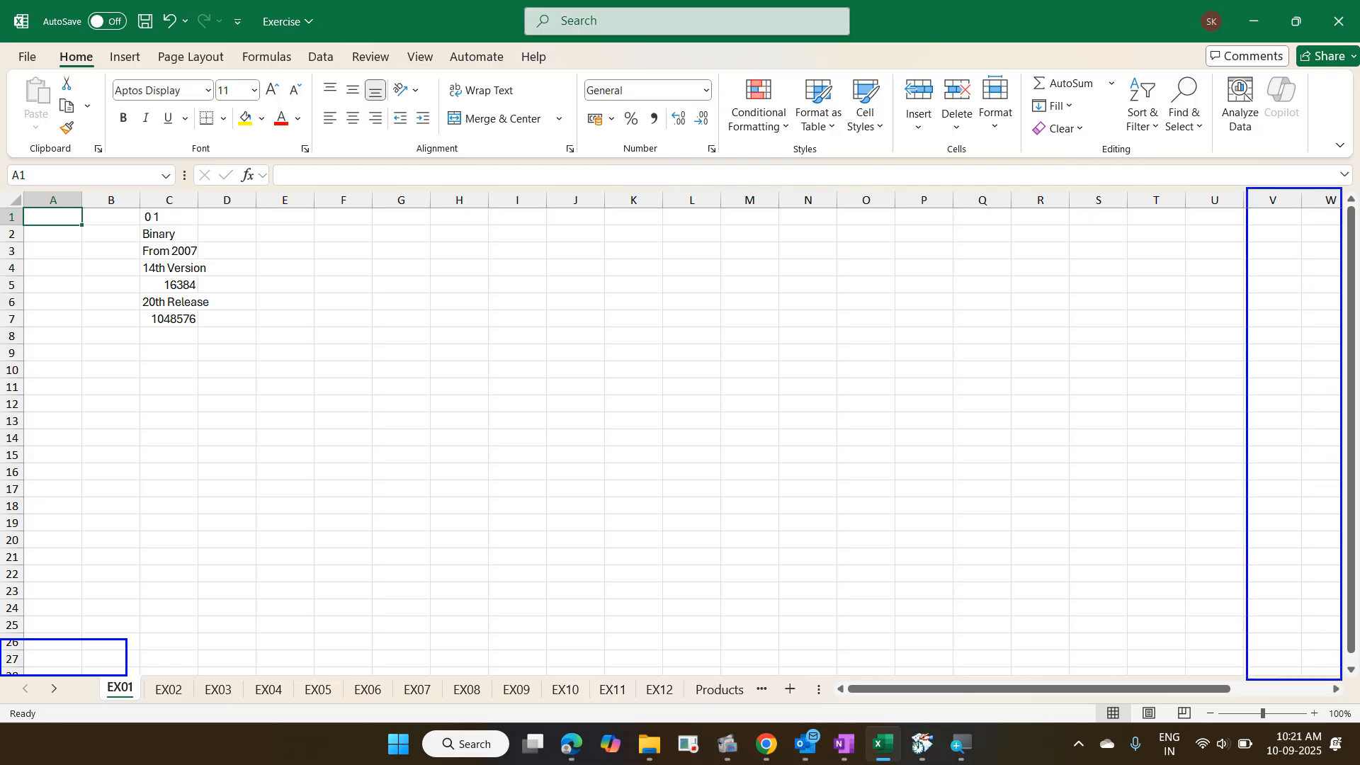
mouse_move(70, 225)
mouse_down()
mouse_move(91, 325)
mouse_move(81, 531)
mouse_move(48, 631)
mouse_up()
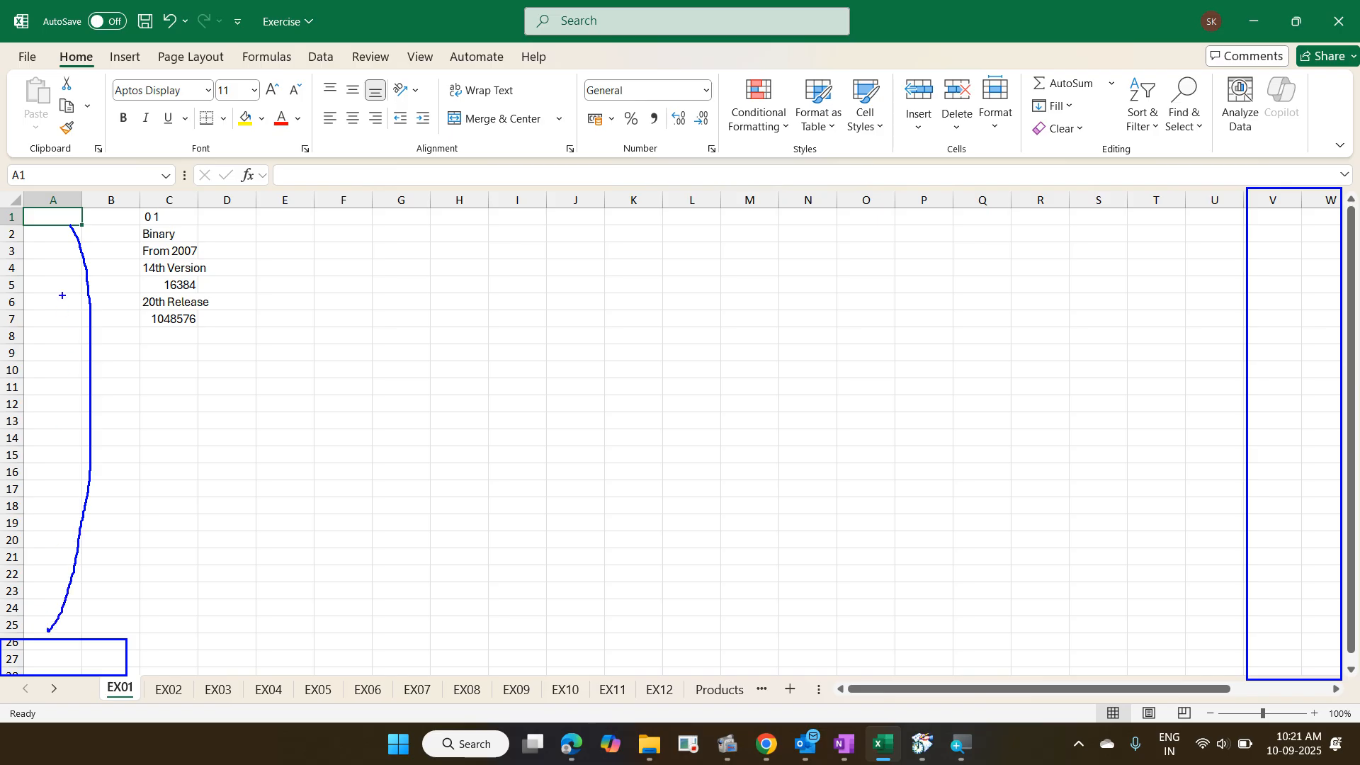
mouse_move(63, 222)
mouse_down()
mouse_move(264, 255)
mouse_move(1130, 221)
mouse_move(1263, 194)
mouse_up()
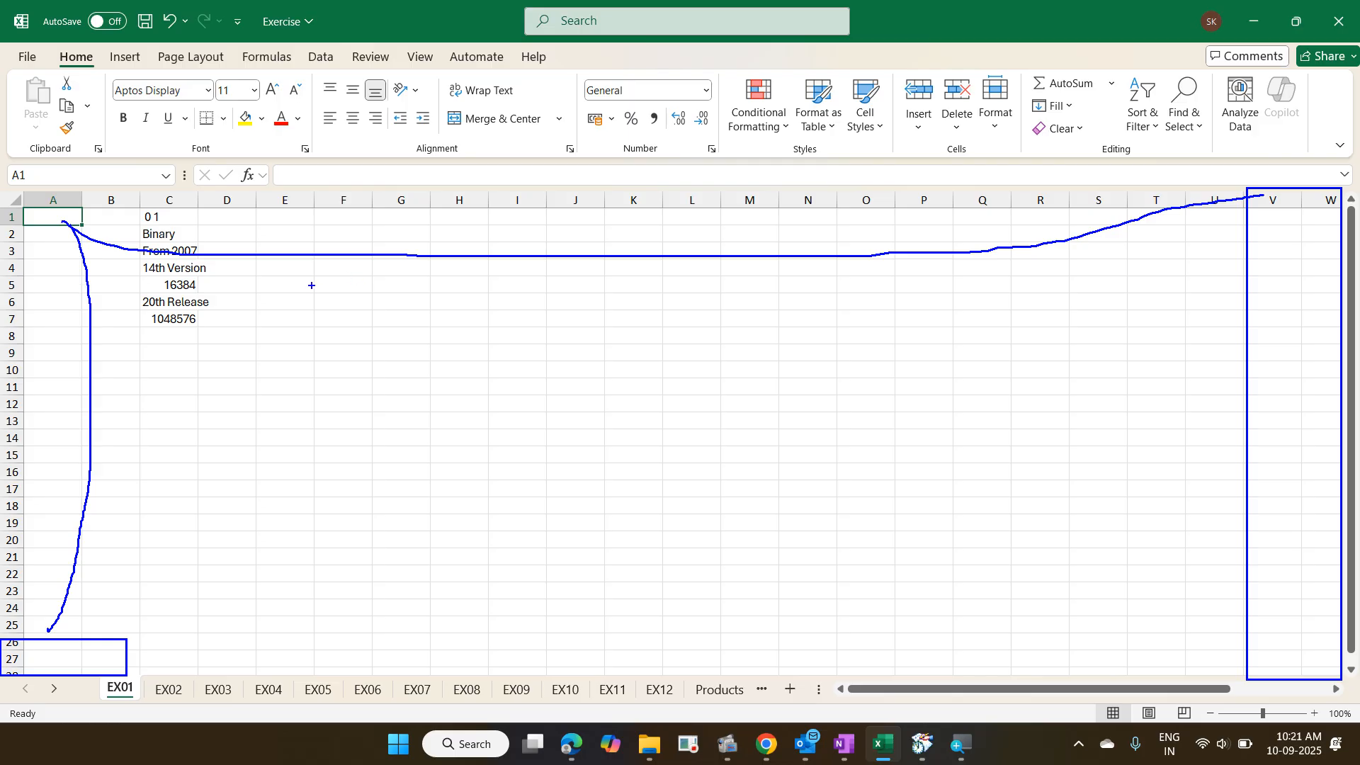
- Clear the drawings and write the on-screen note "Page down / Fn Pagedown - Next page down", starting a new line below it
key(e)
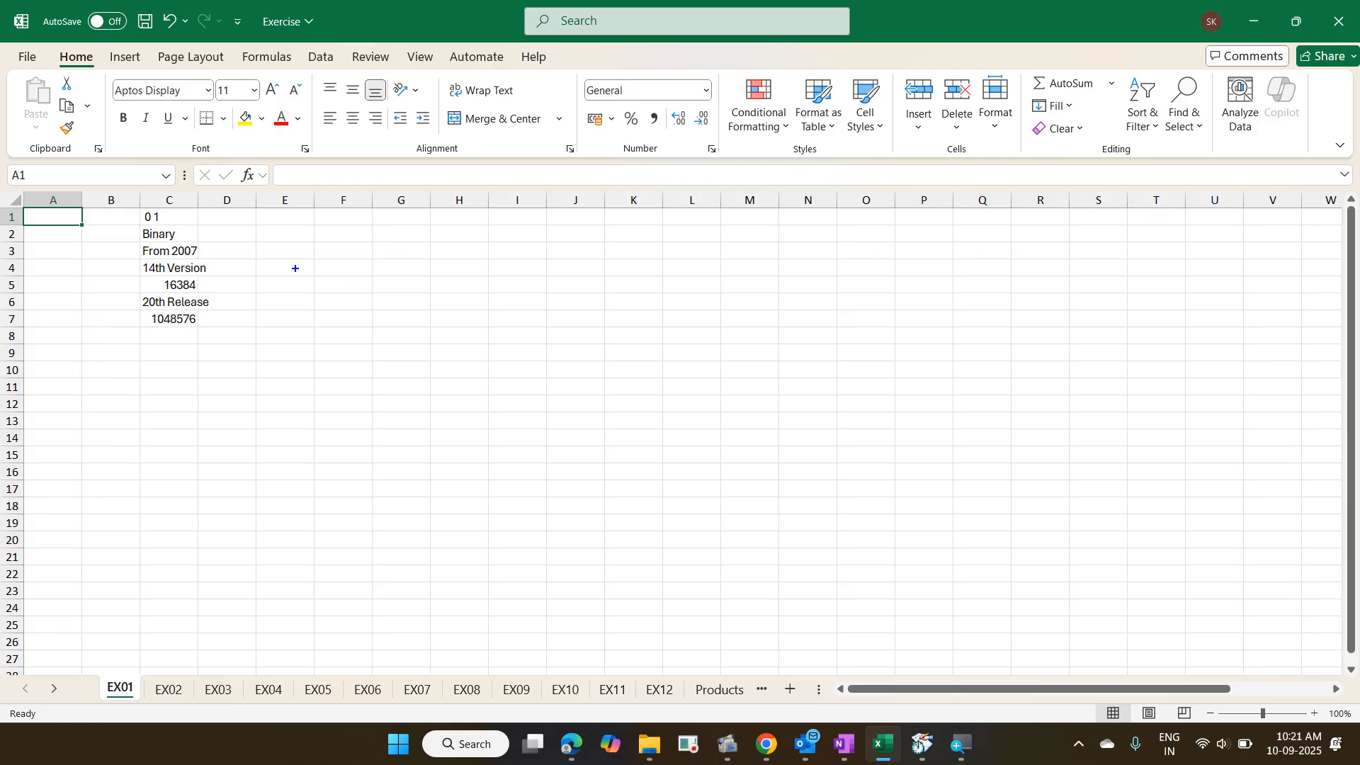
text(tPage )
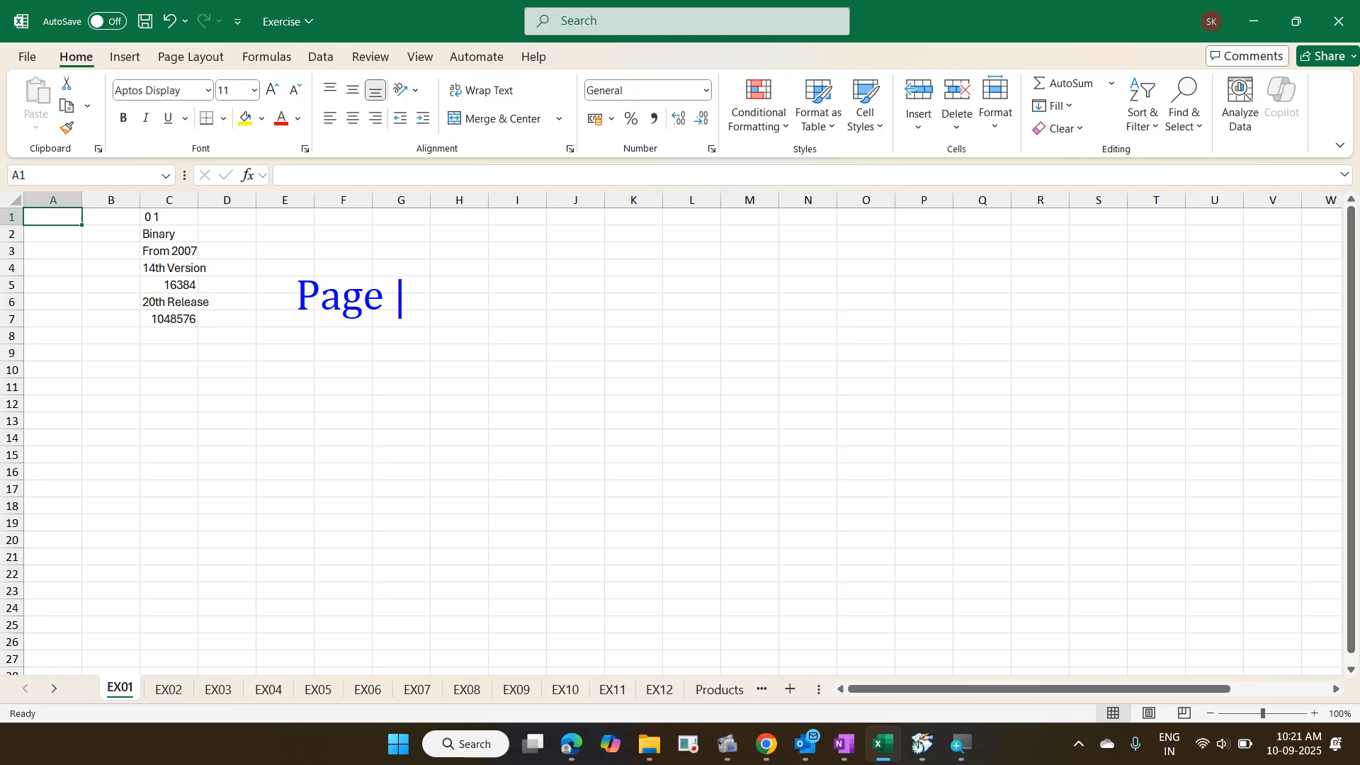
text(dp)
key(BackSpace)
text(own / )
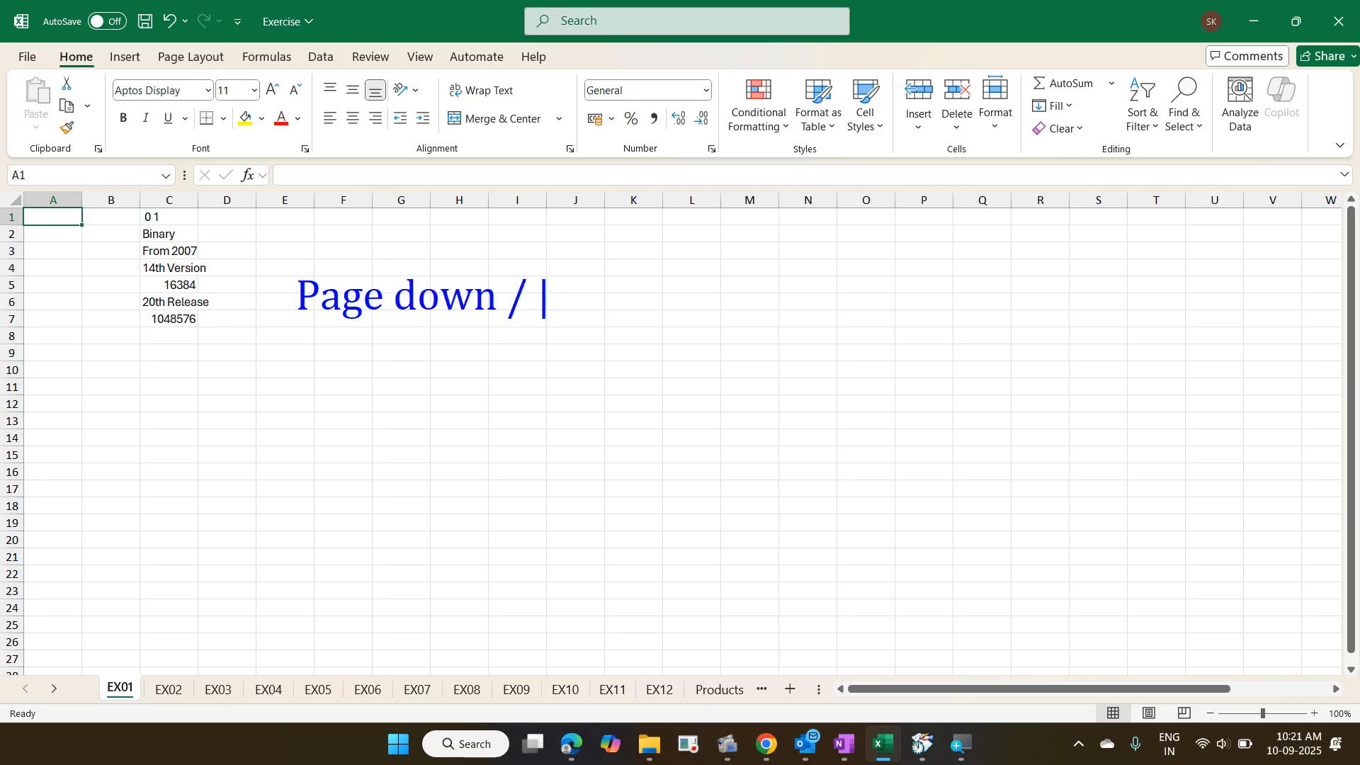
text(Fb)
key(BackSpace)
key(BackSpace)
text(n Pagedown)
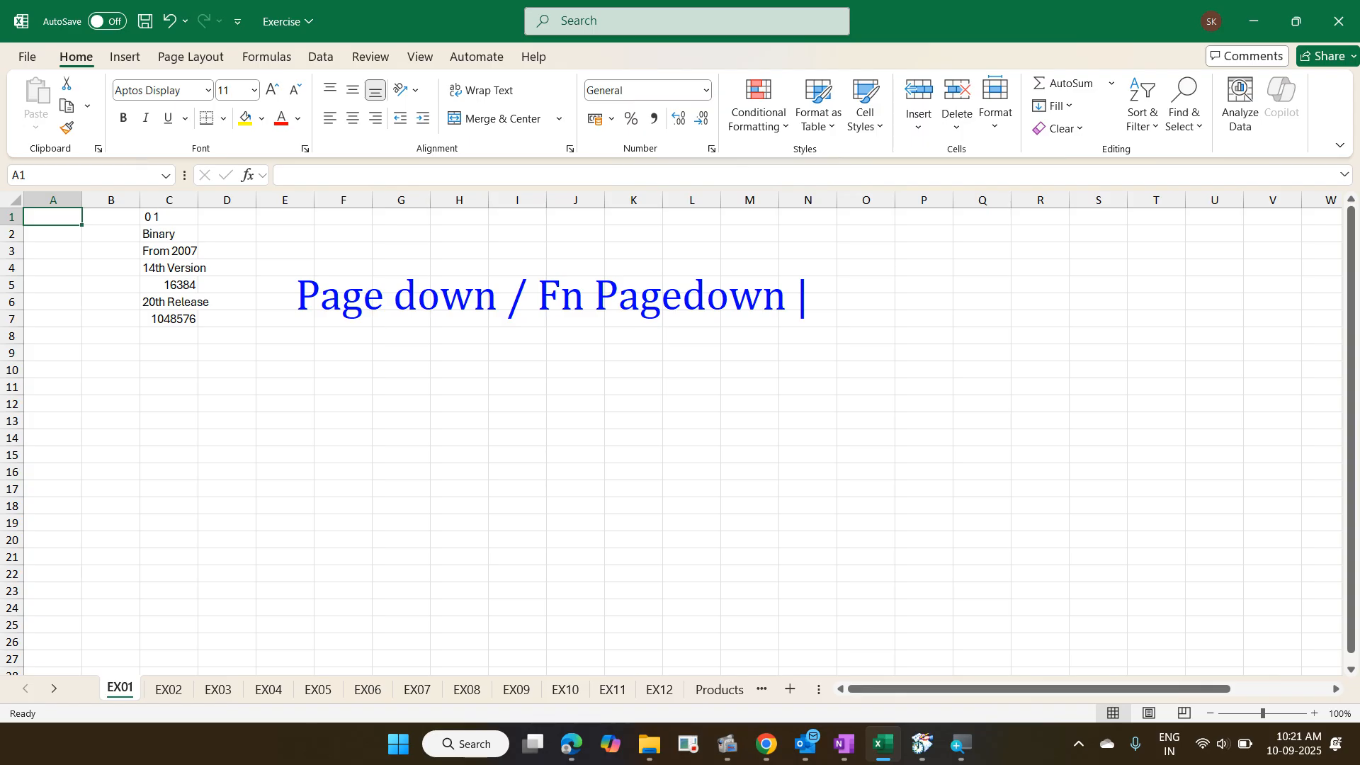
text(- Next oag)
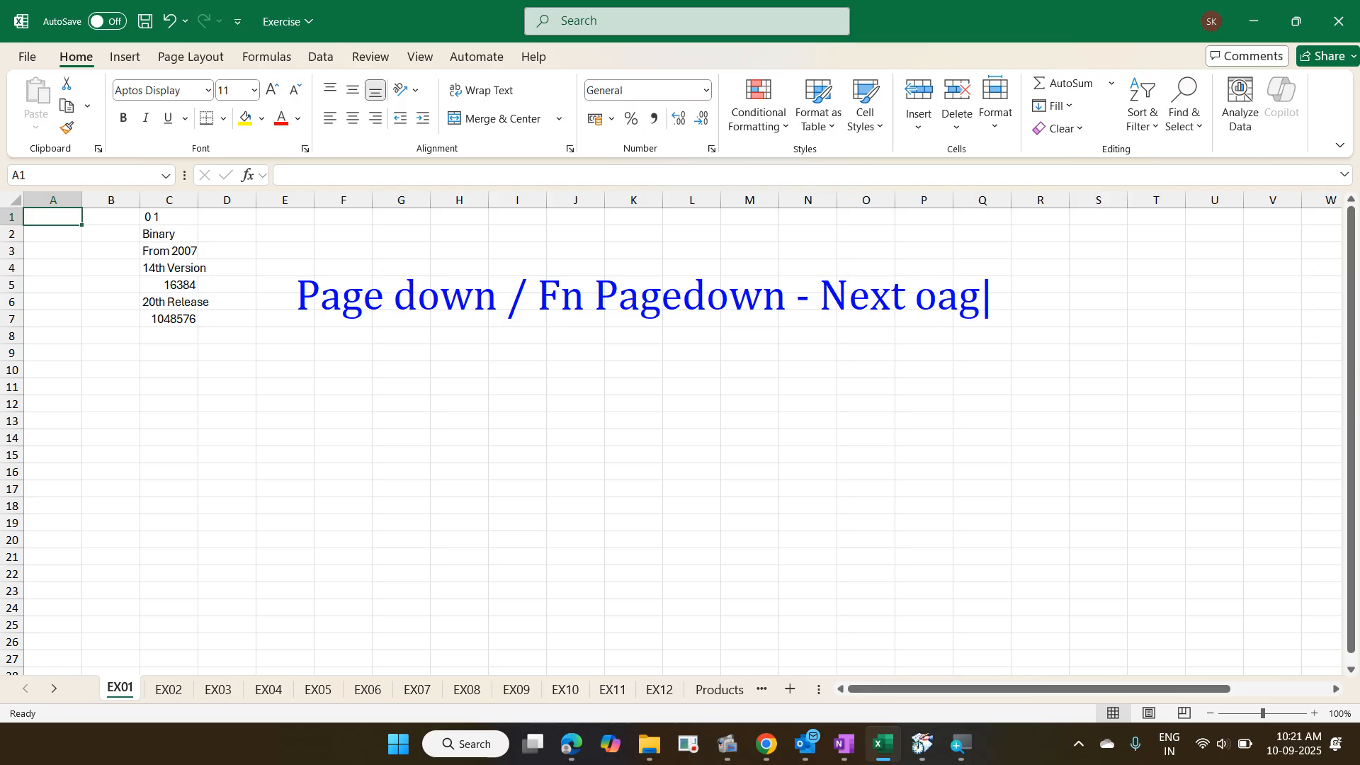
text(e dow)
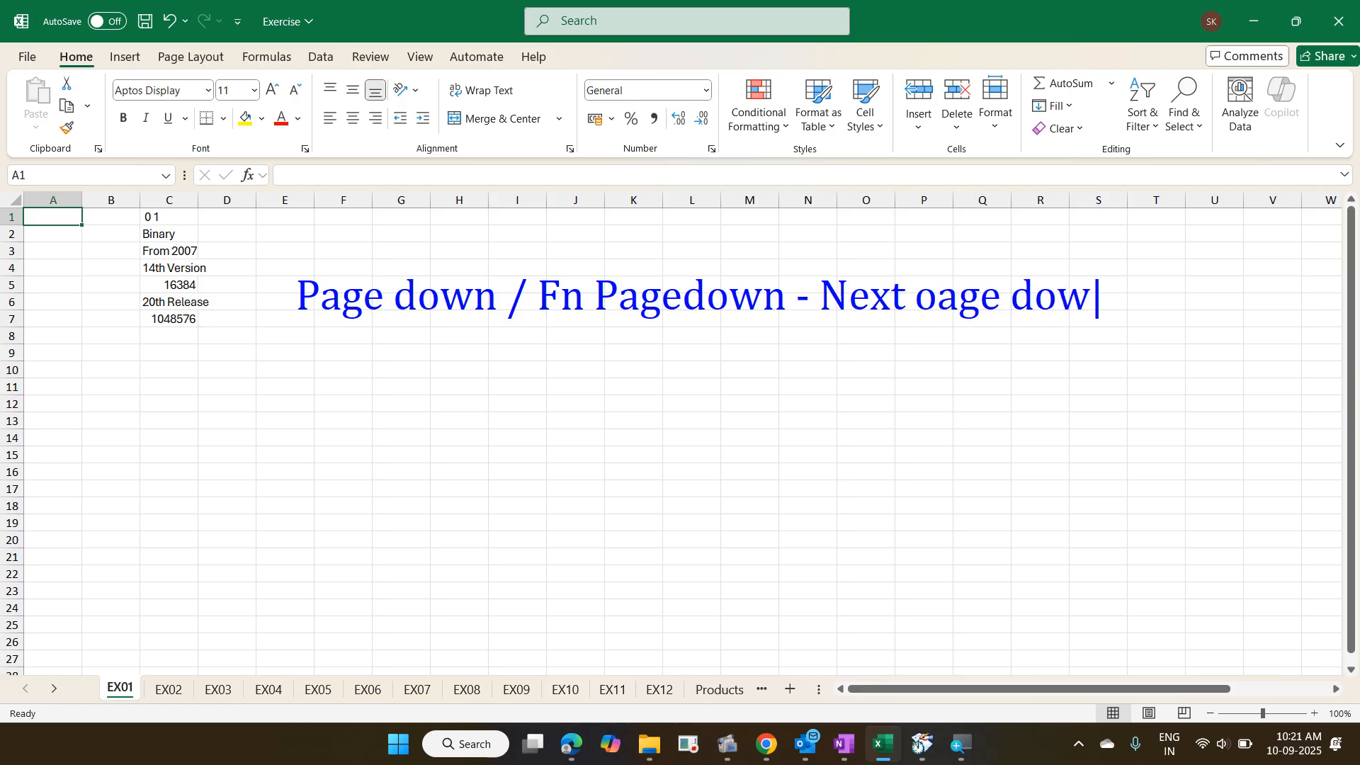
key(BackSpace)
key(BackSpace)
key(BackSpace)
key(BackSpace)
key(BackSpace)
key(BackSpace)
key(BackSpace)
key(BackSpace)
text(pa)
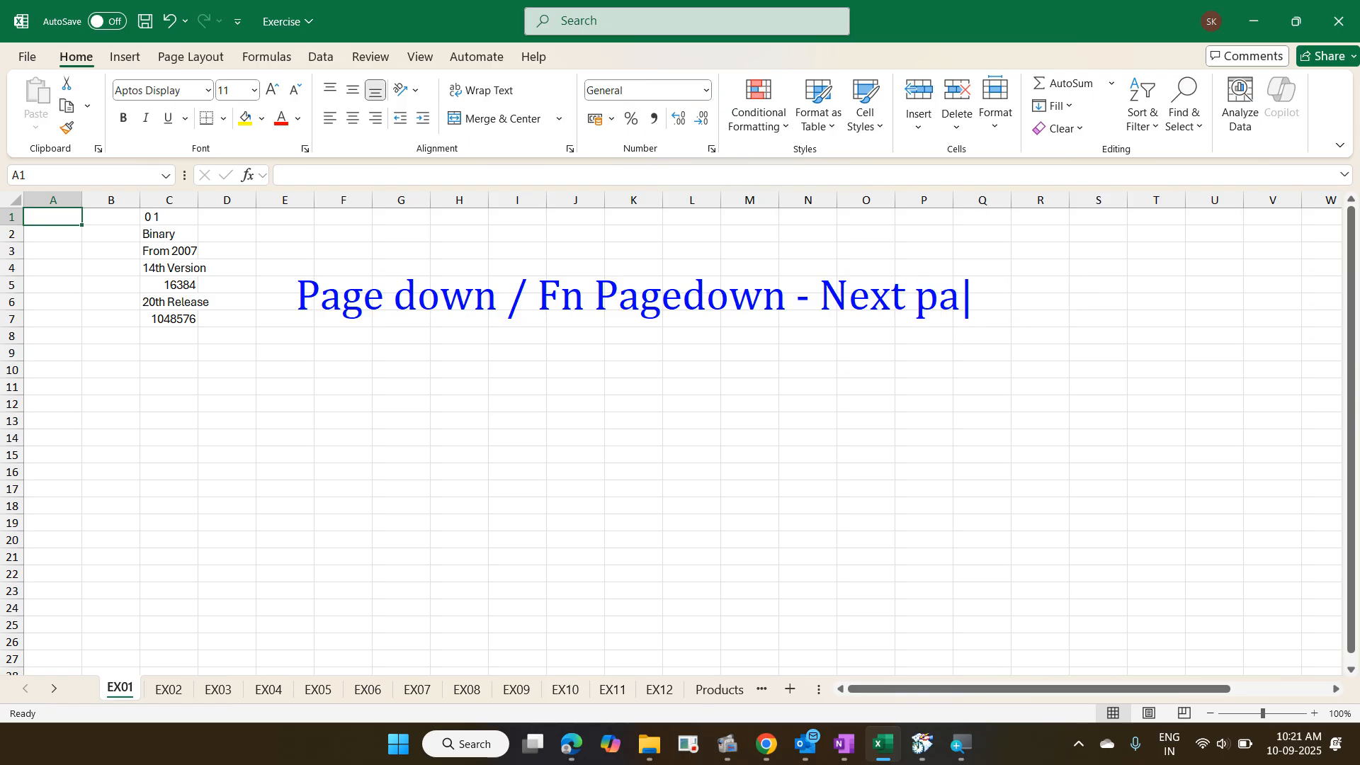
text(ge down)
key(Return)
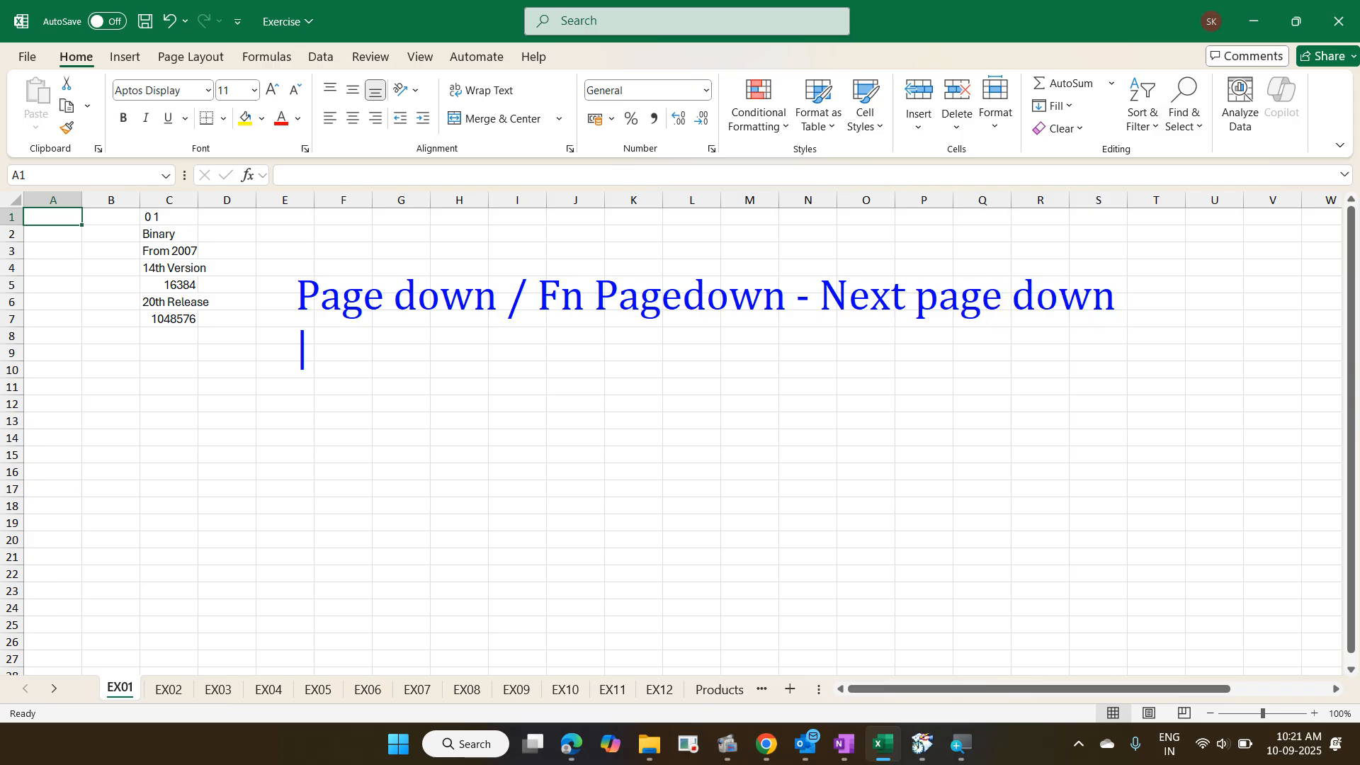
- Write the second on-screen note line "Page up / Fn Page up - Previous page up"
text(Page up )
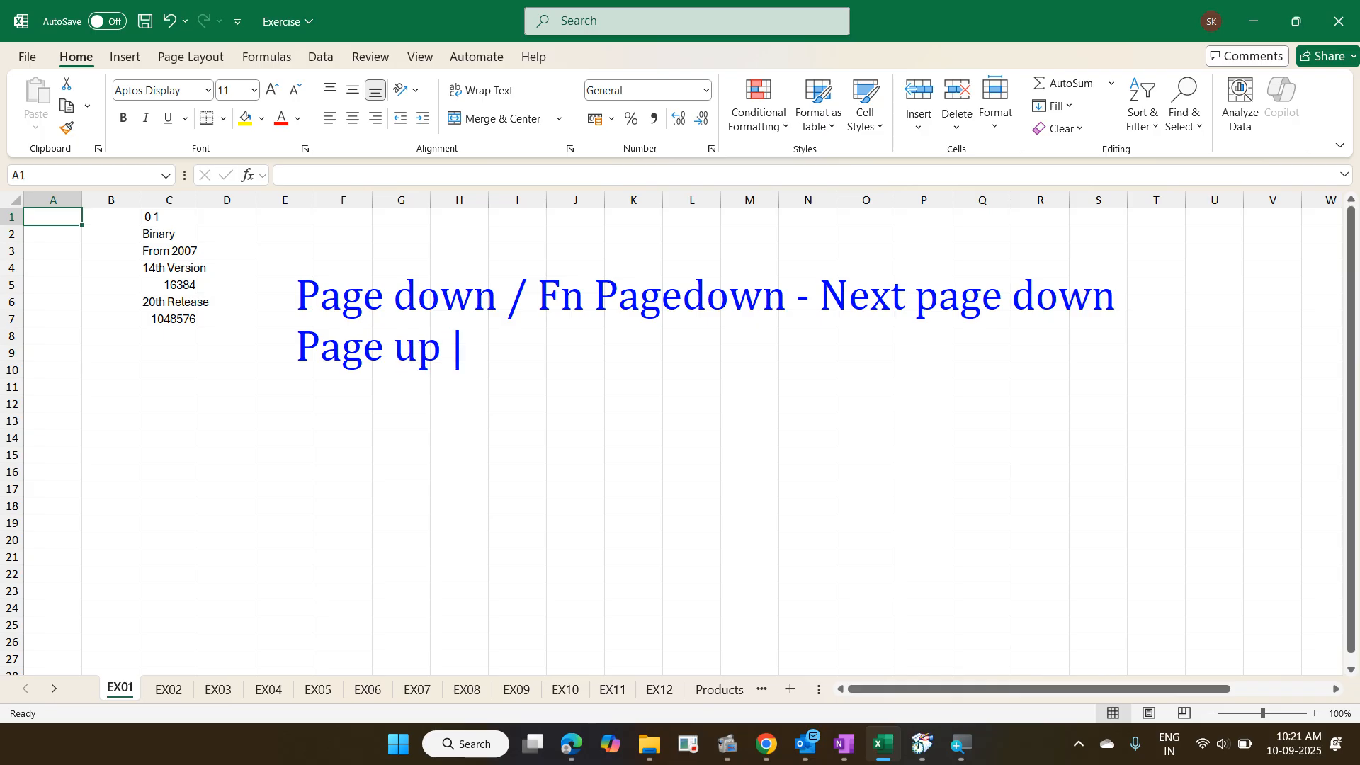
text(/ Fn )
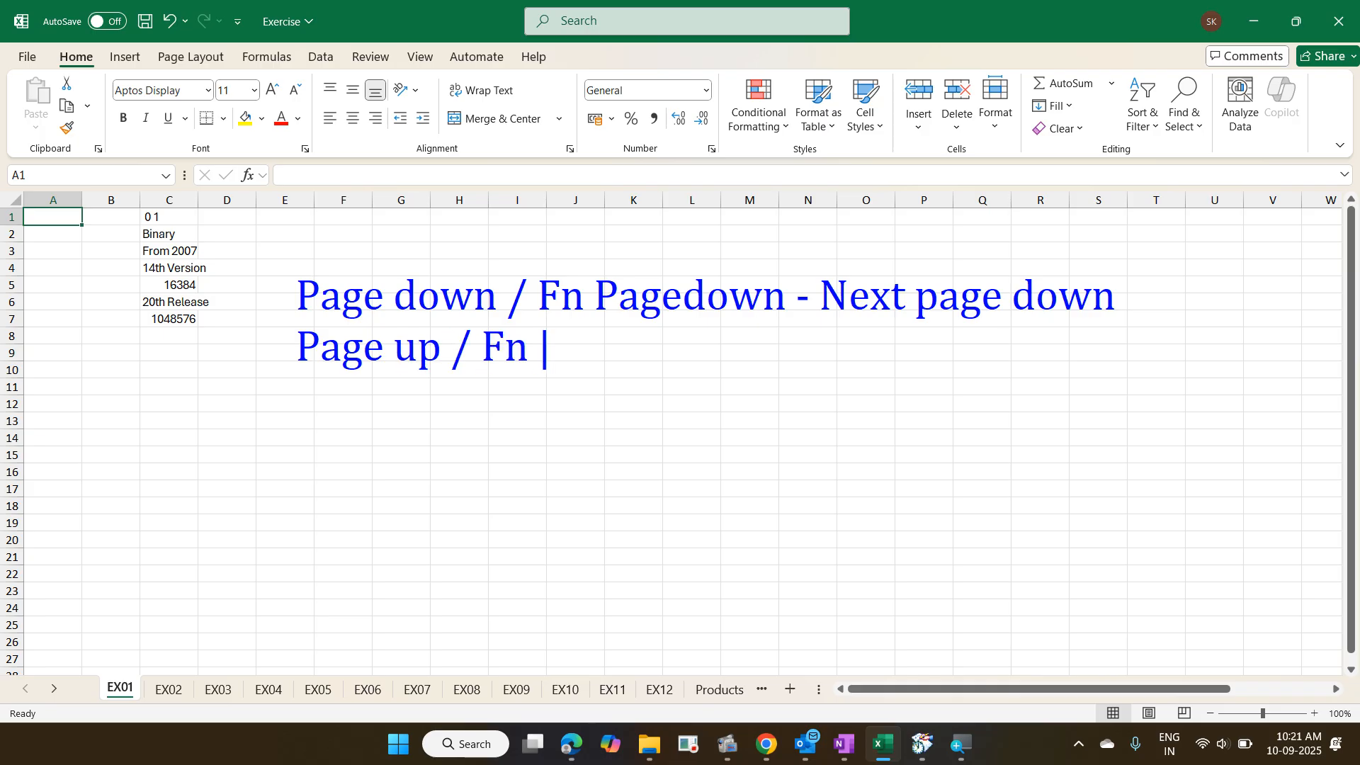
text(Page)
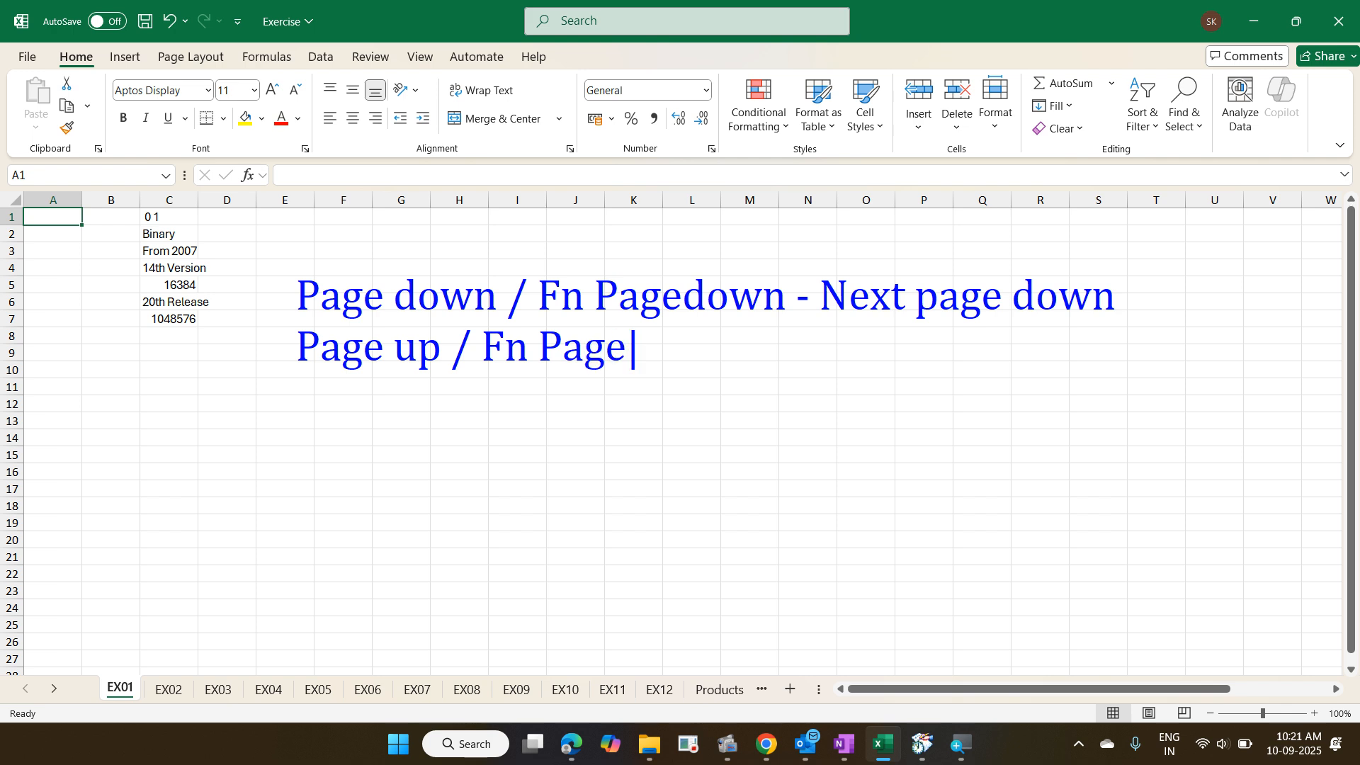
text( uo)
key(BackSpace)
key(BackSpace)
text(p - P)
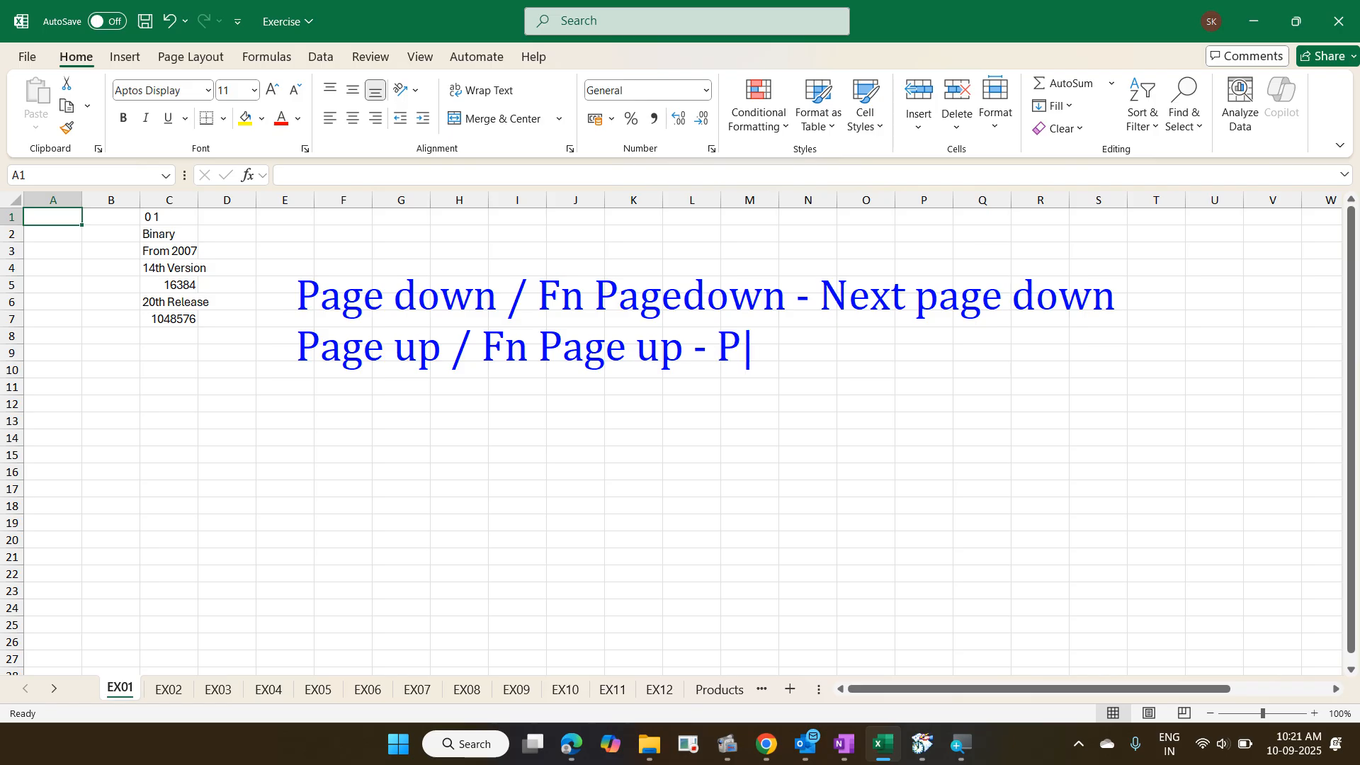
text(revious p)
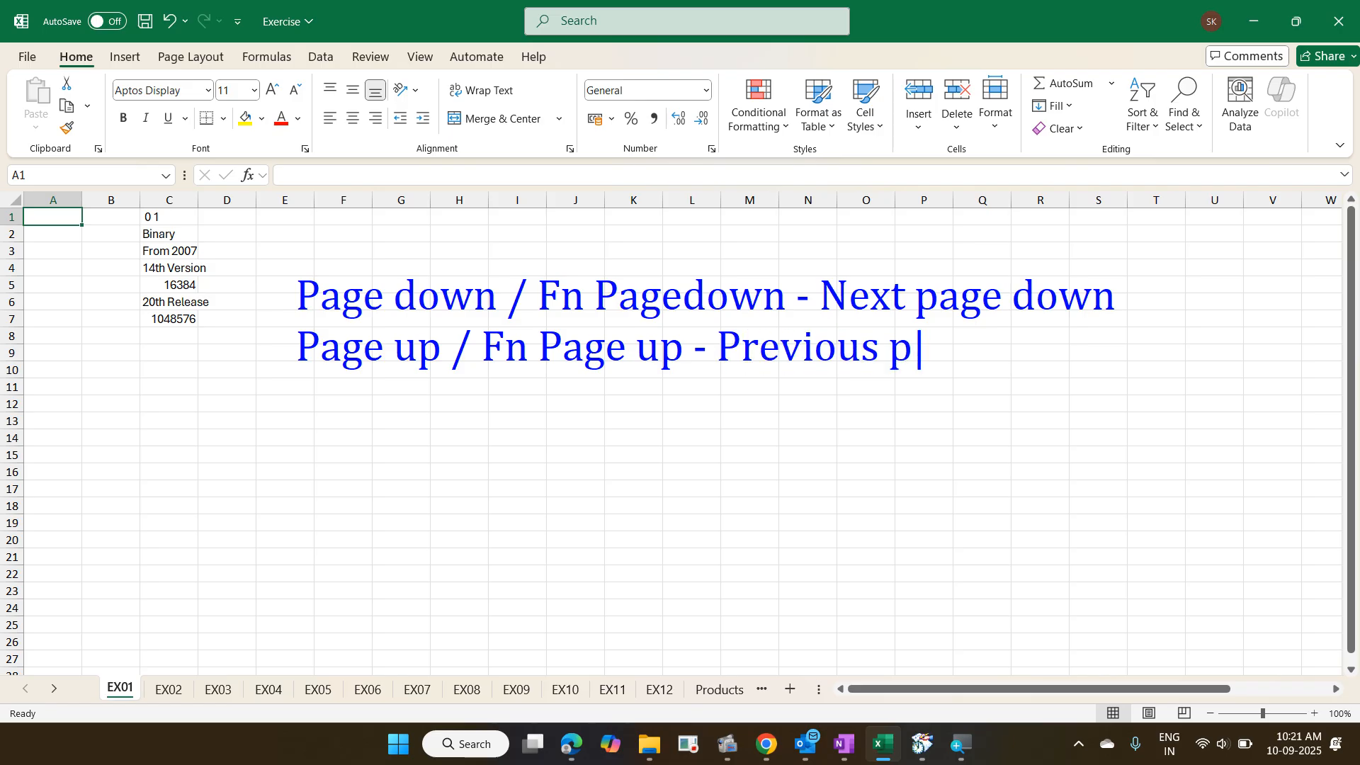
text(age up)
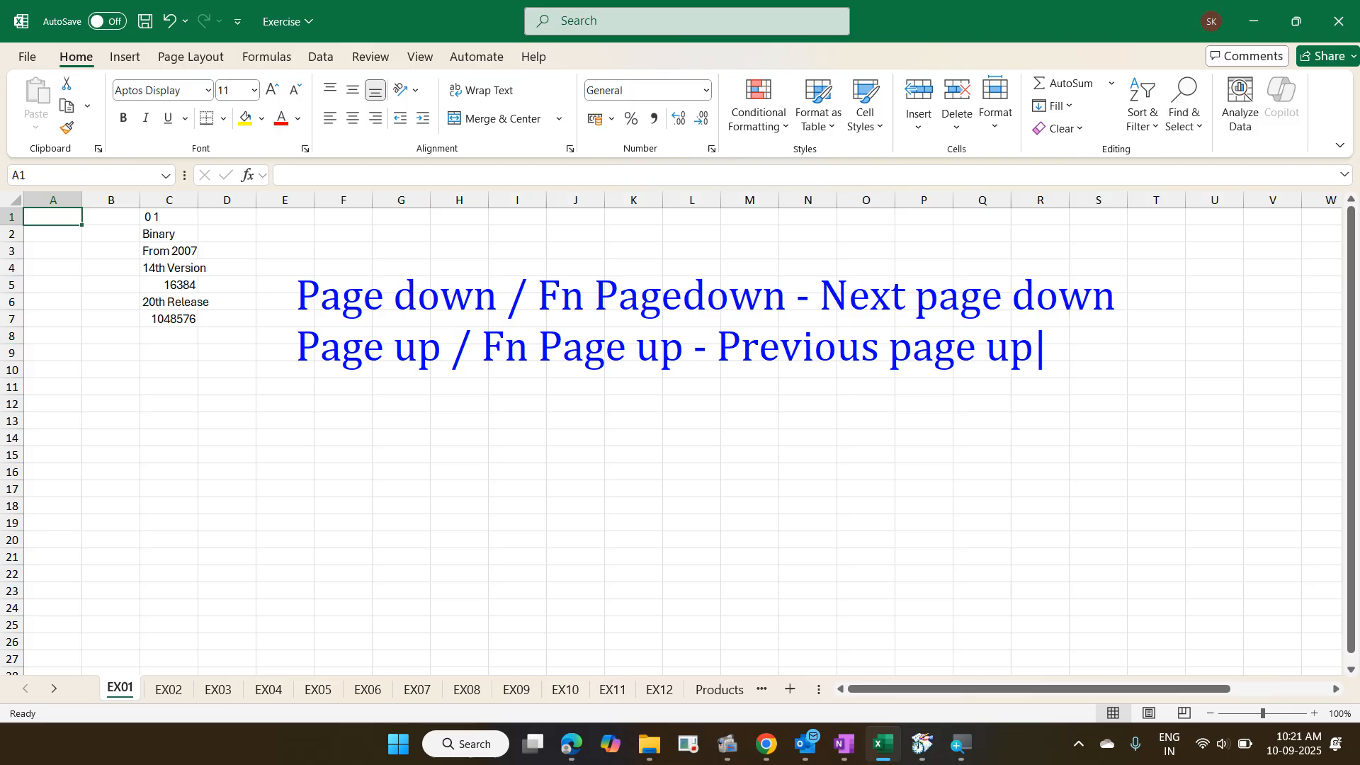
- Add a third line to the on-screen note reading "Alt Pagedown / Alt Fn Pagedown - Next page right"
key(Return)
text(Alt Pagedown)
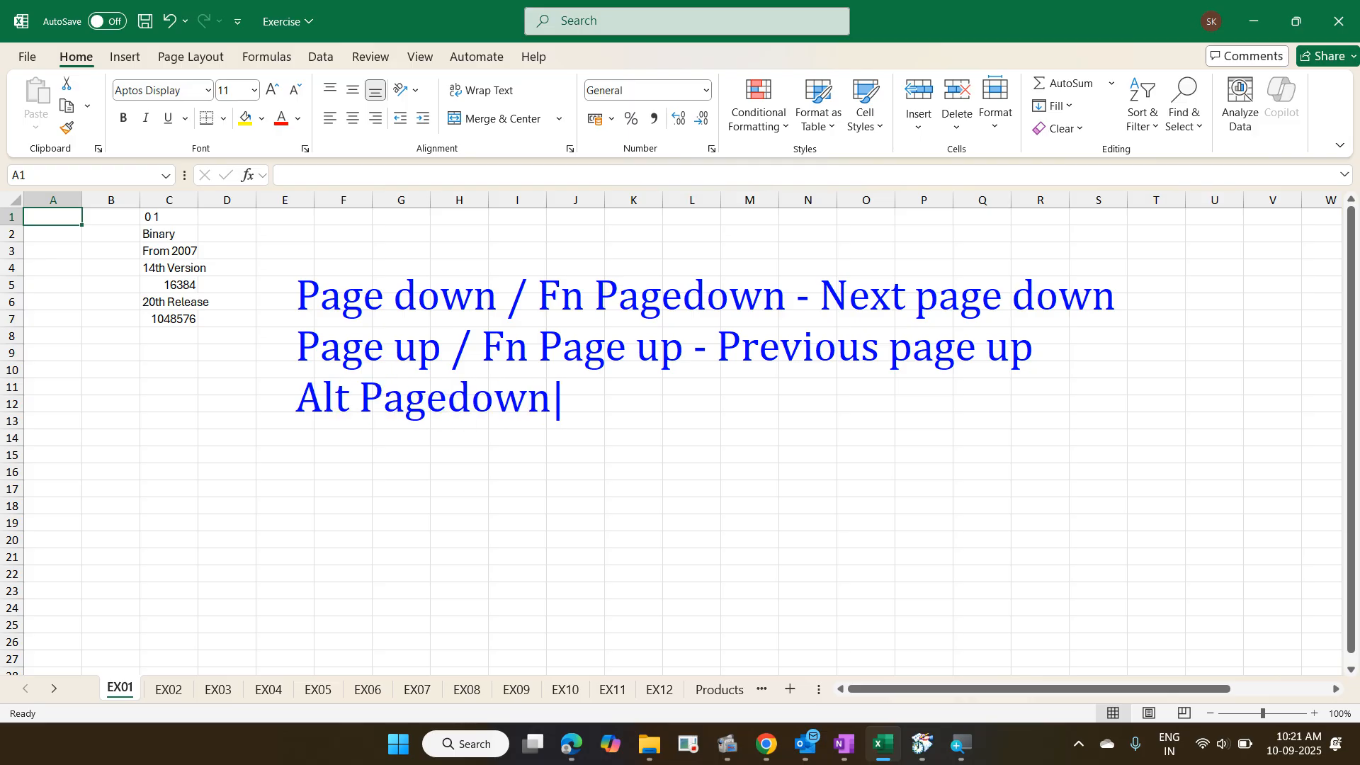
text( / Al)
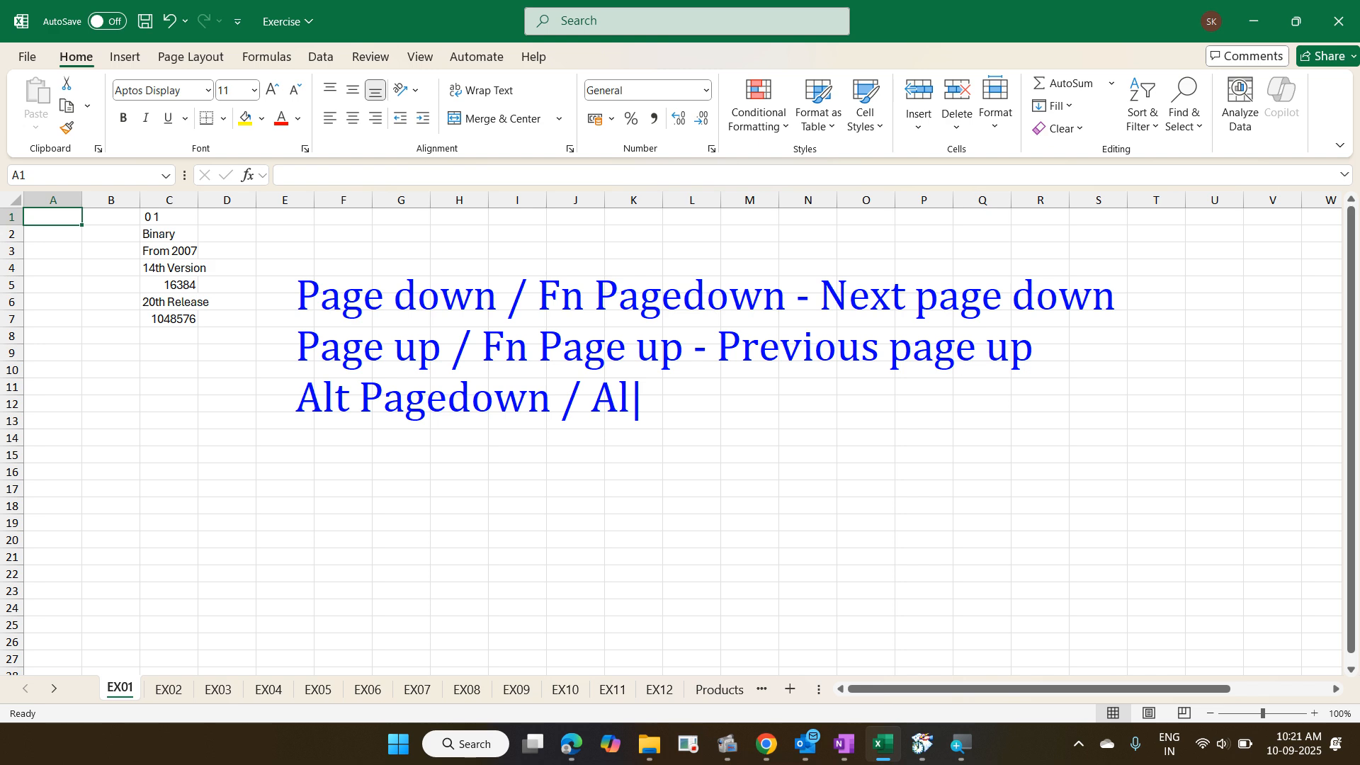
text(t Fn Paged)
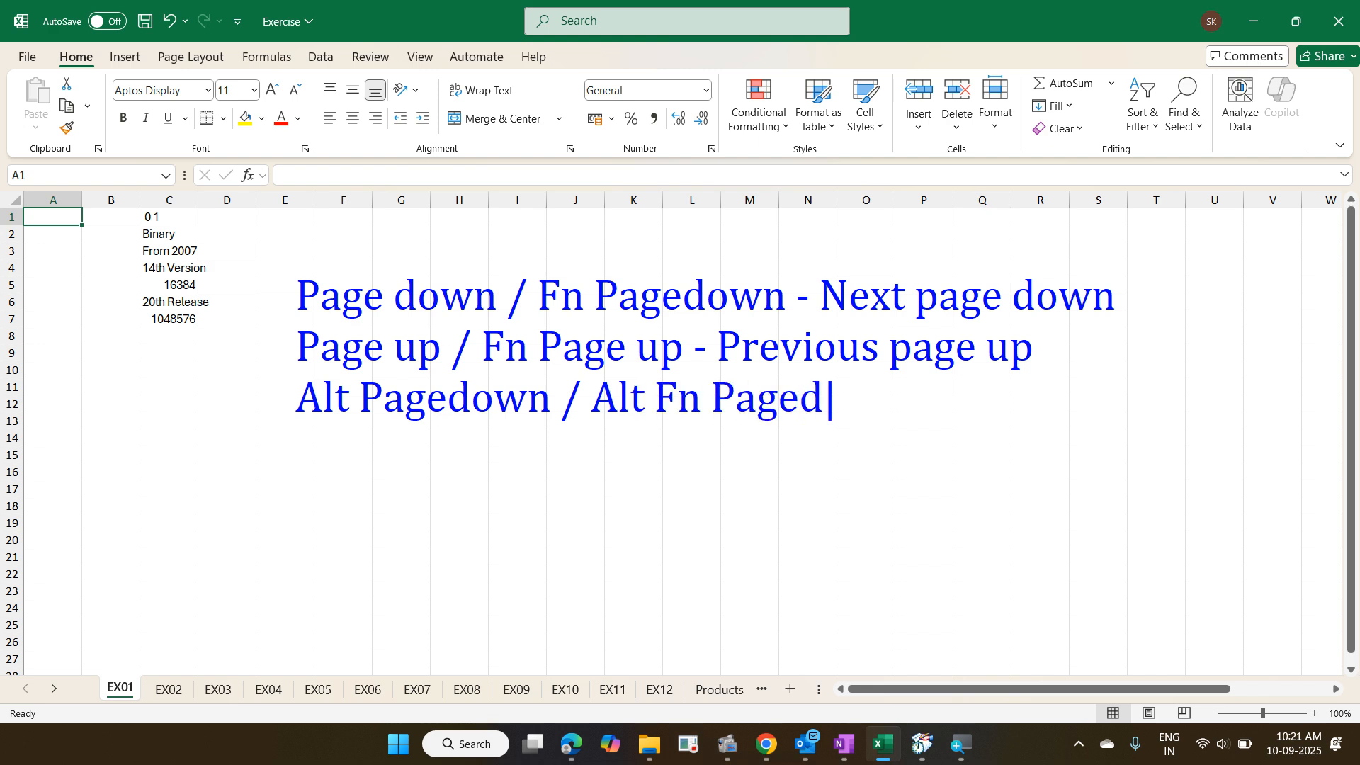
text(own )
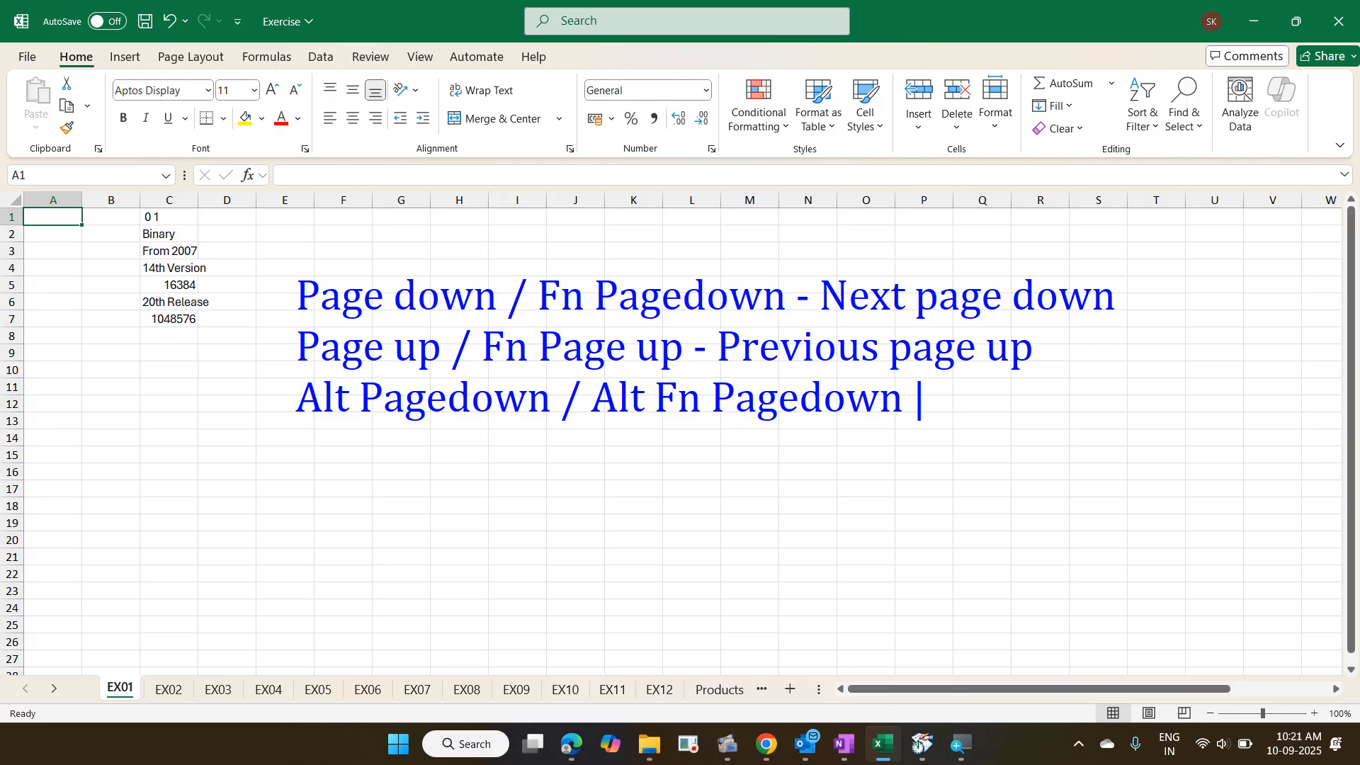
text(- Nex)
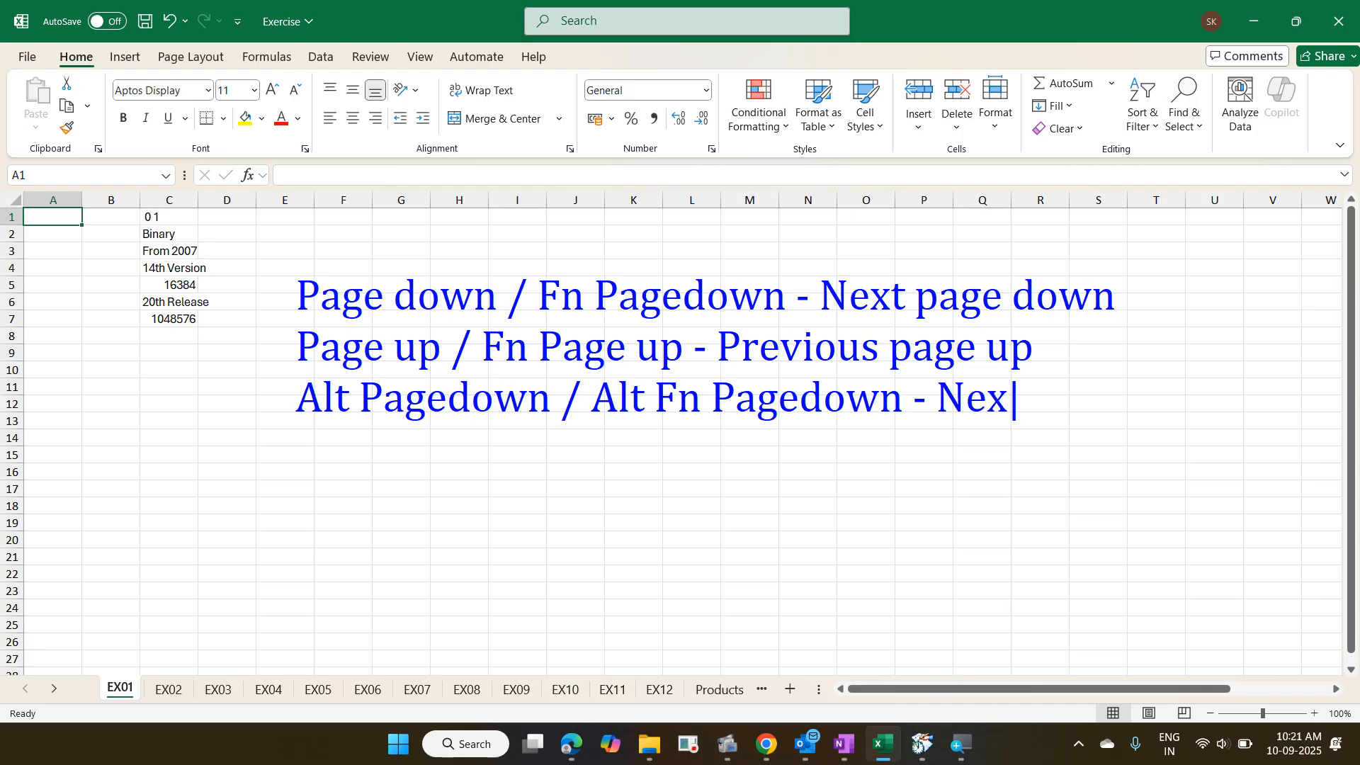
text(t page)
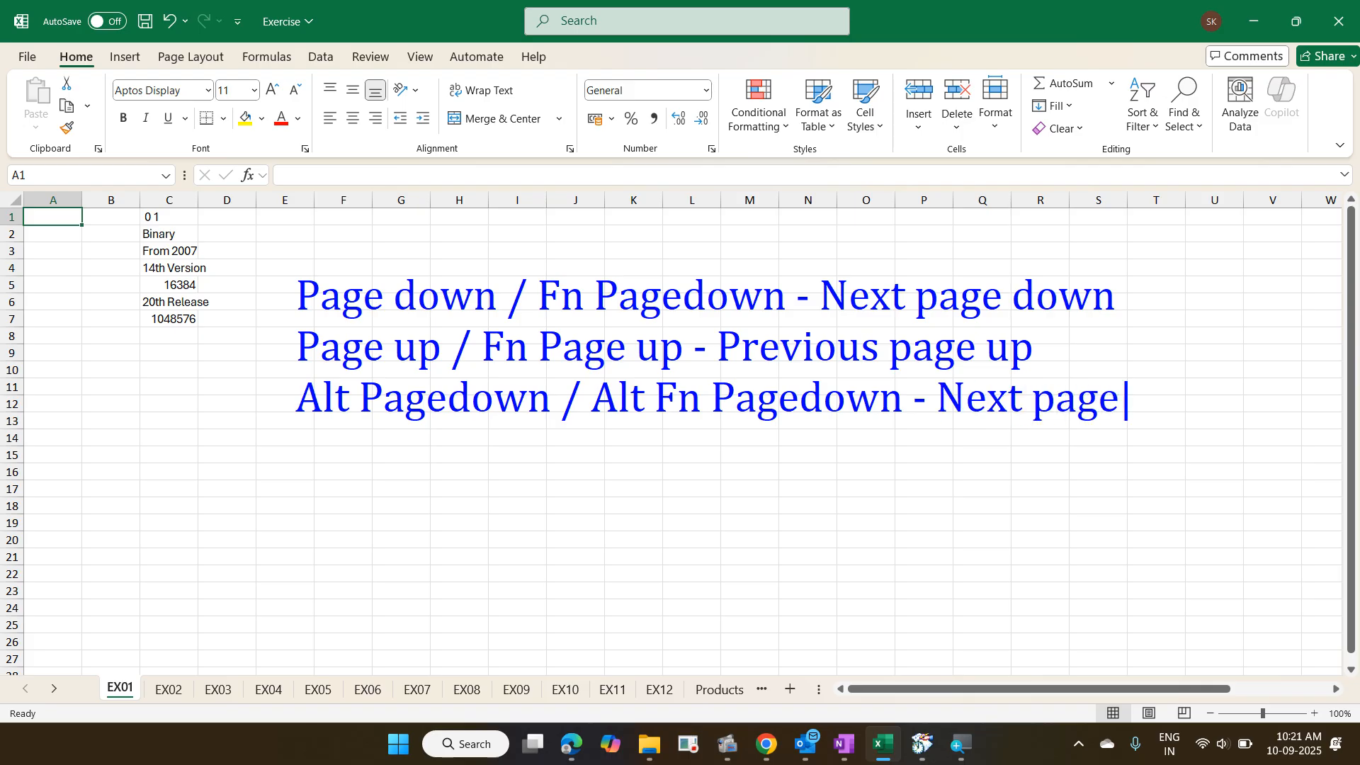
text( right)
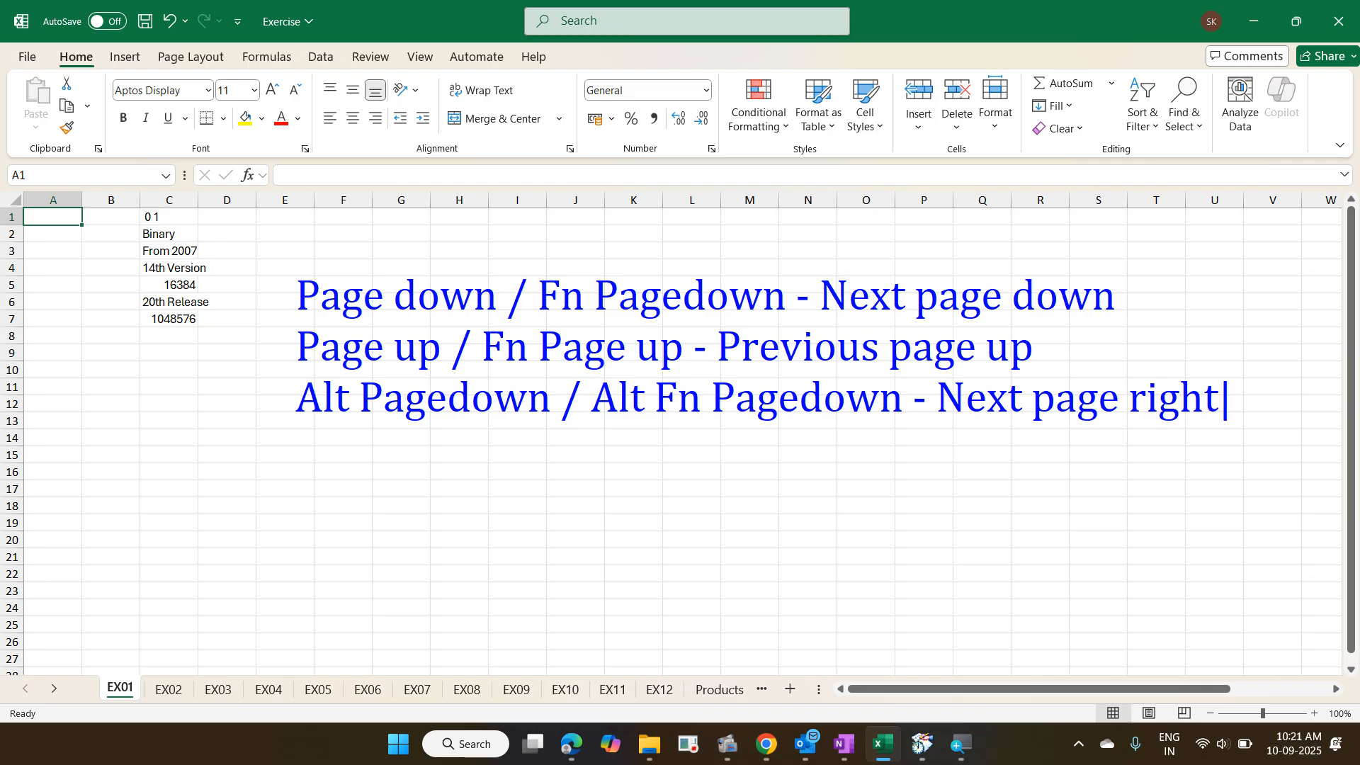
- Add a fourth line to the on-screen note reading "Alt Pageup / Alt Fn Pageup - Previous page left"
key(Return)
text(Alt Pageuo)
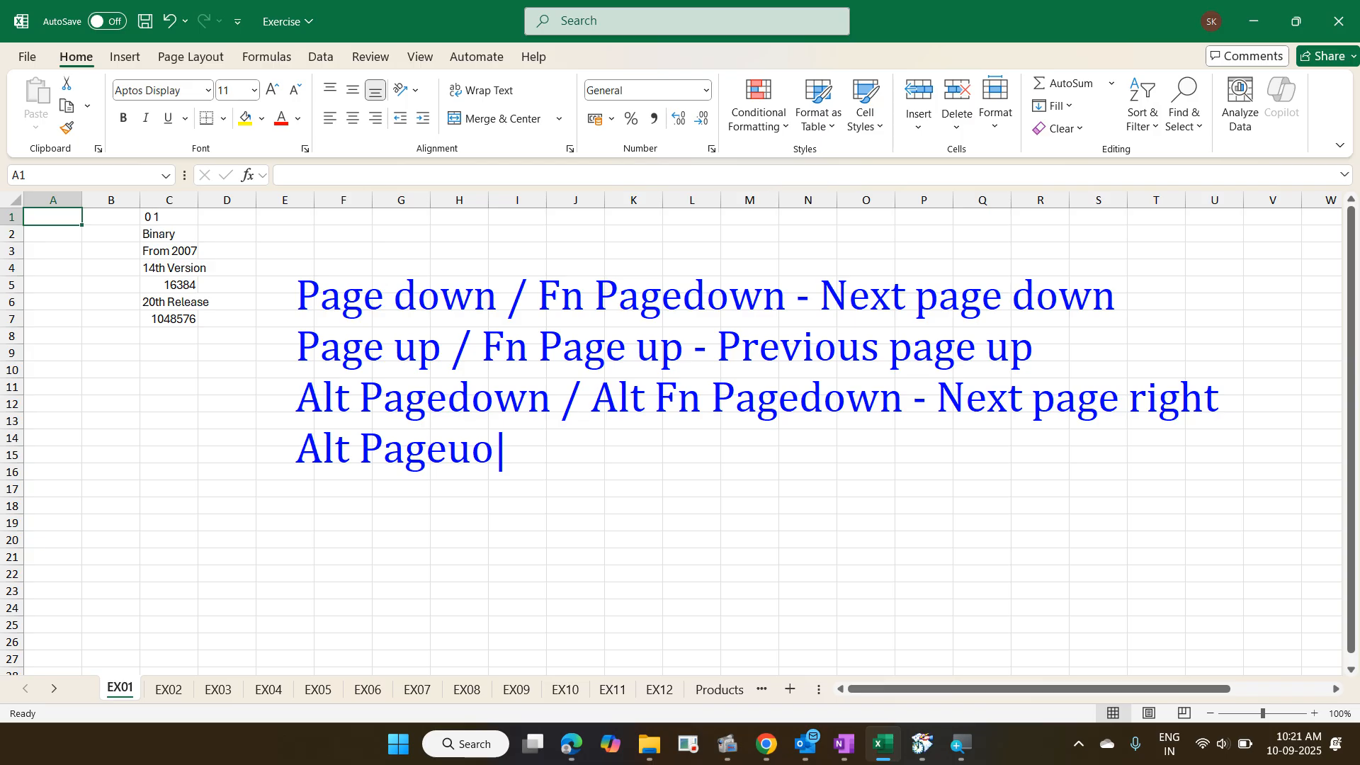
key(BackSpace)
text(p / Alt)
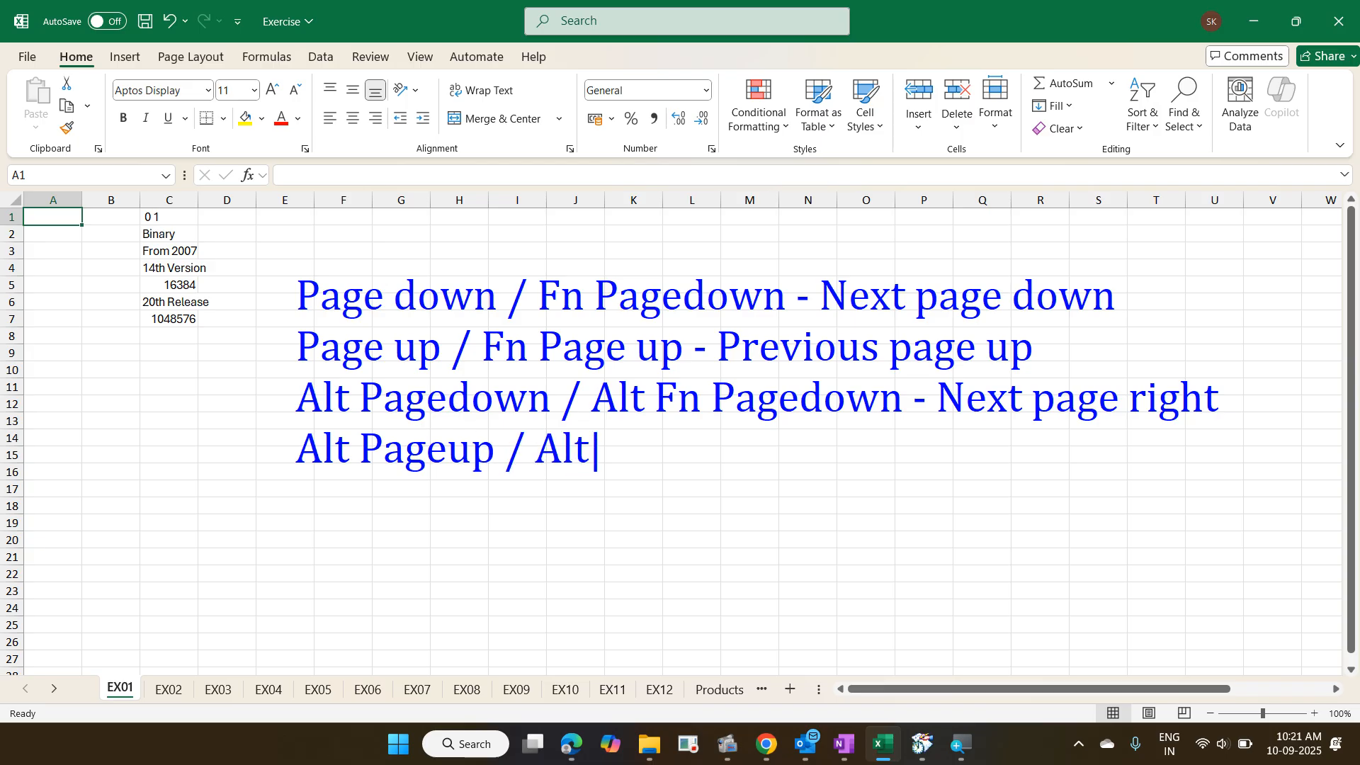
text( Fn Pag)
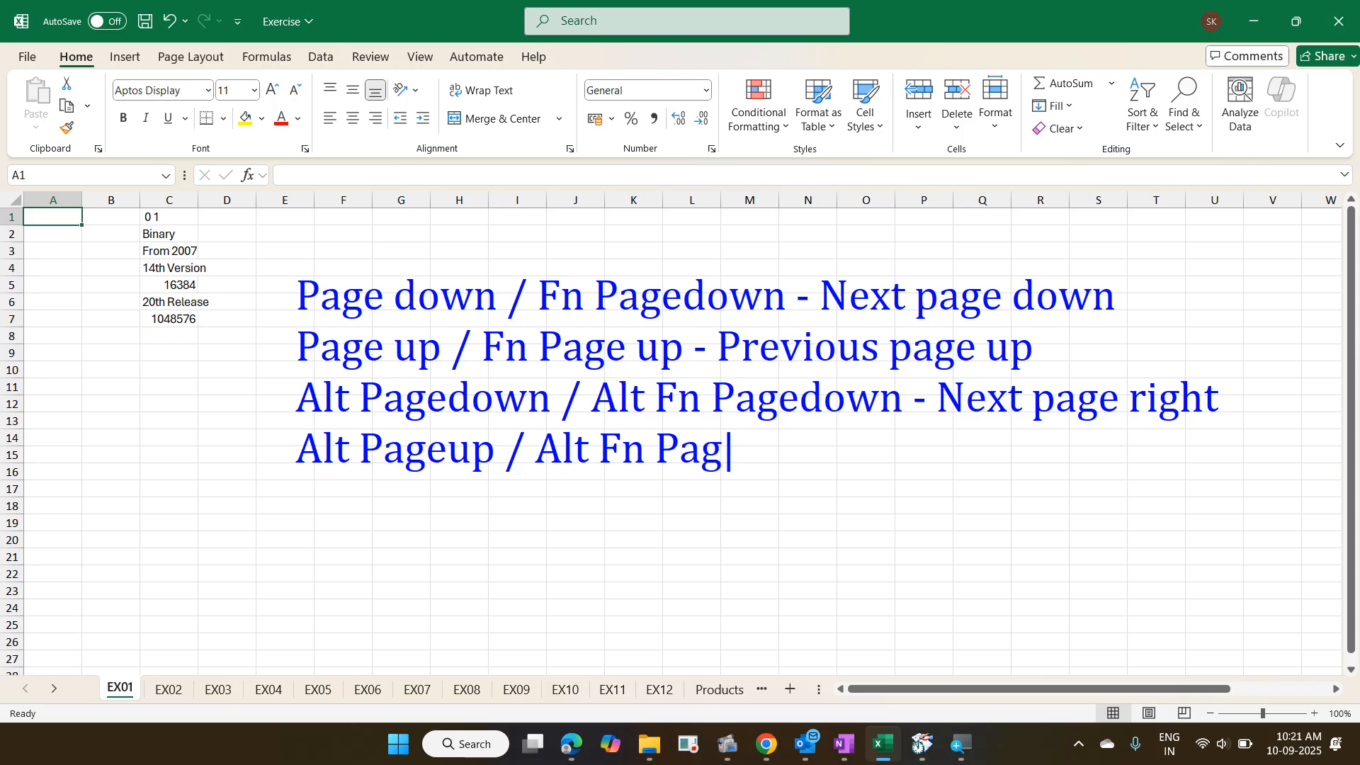
text(eup -)
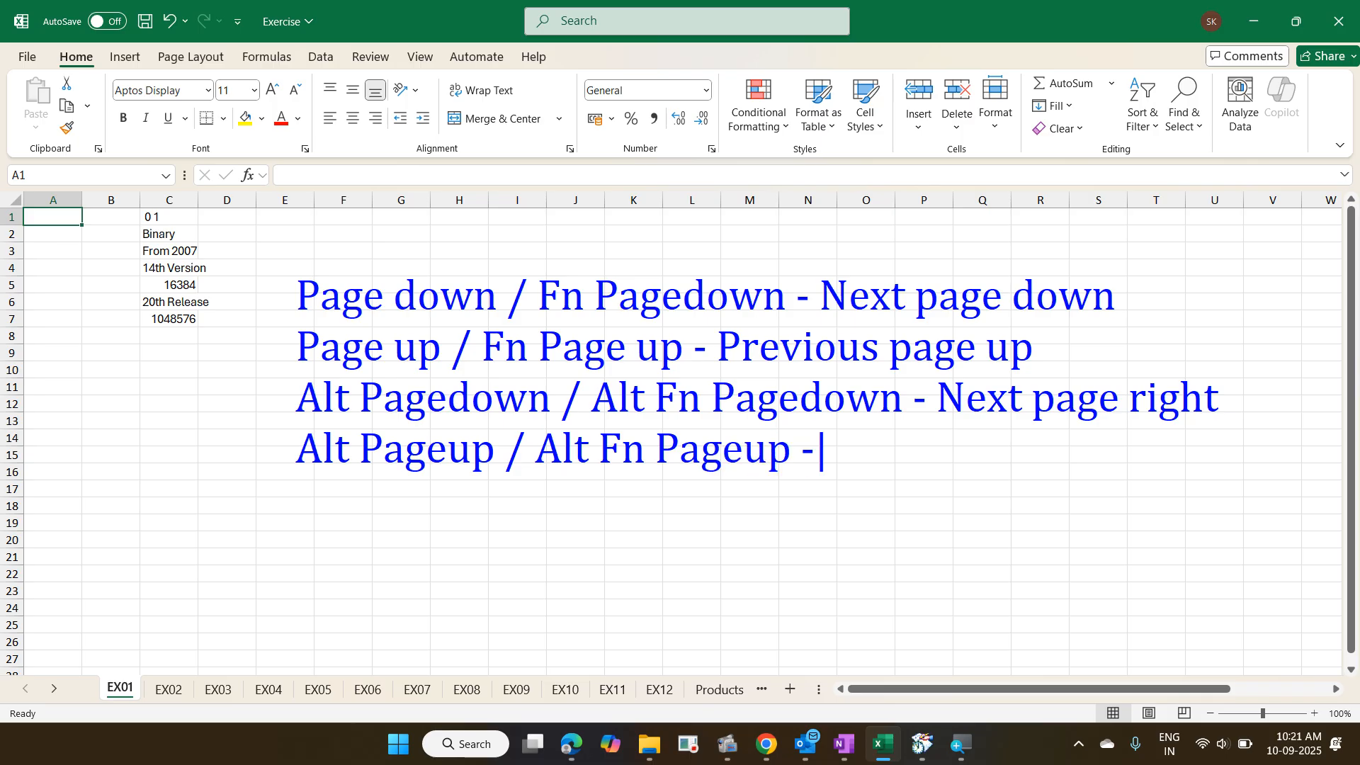
text( Previos)
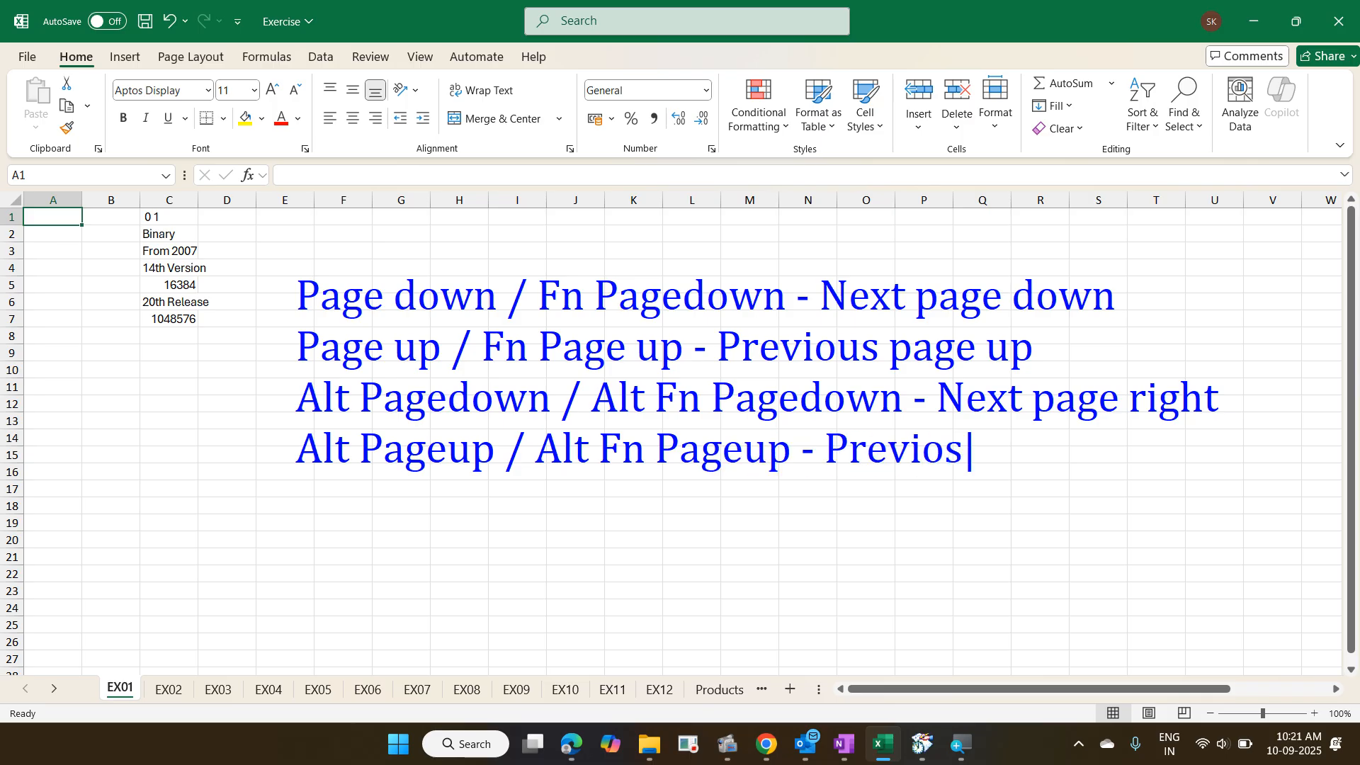
key(BackSpace)
text(us p)
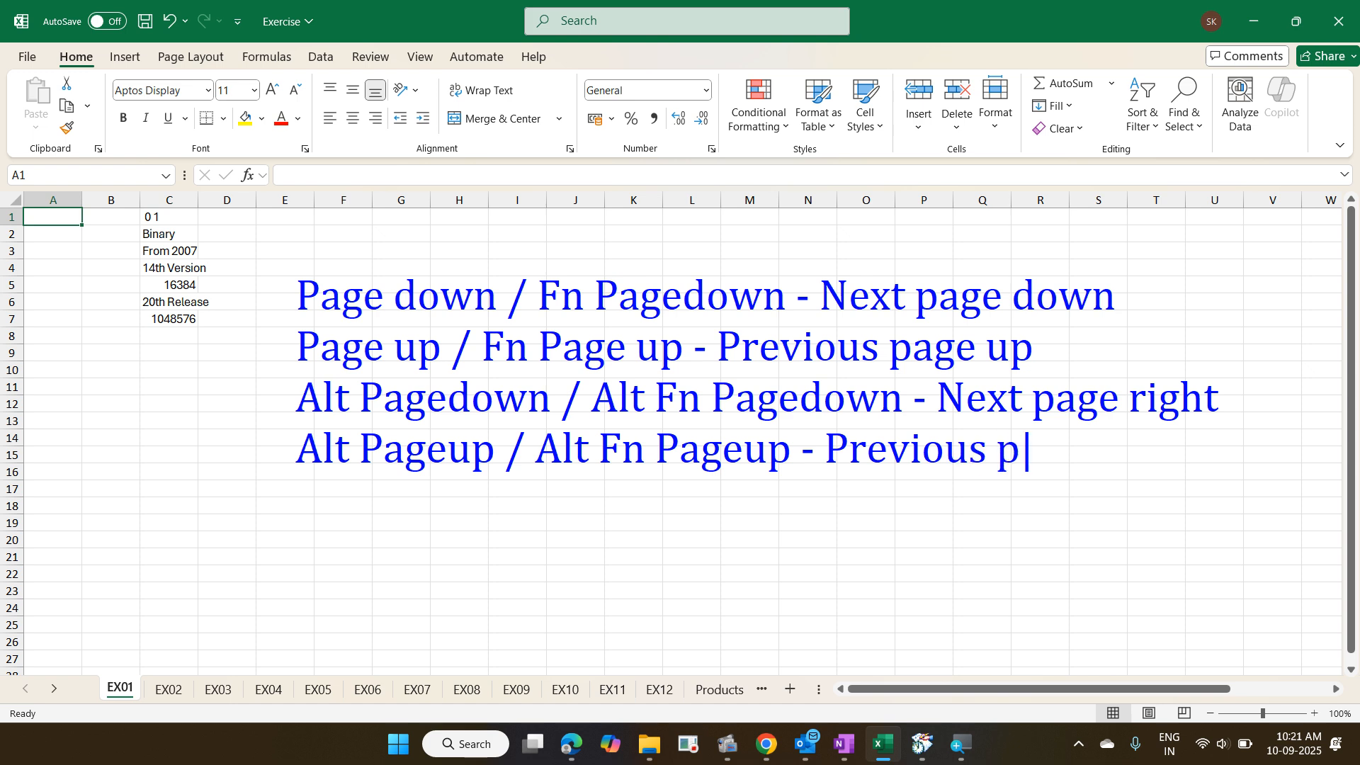
text(age left)
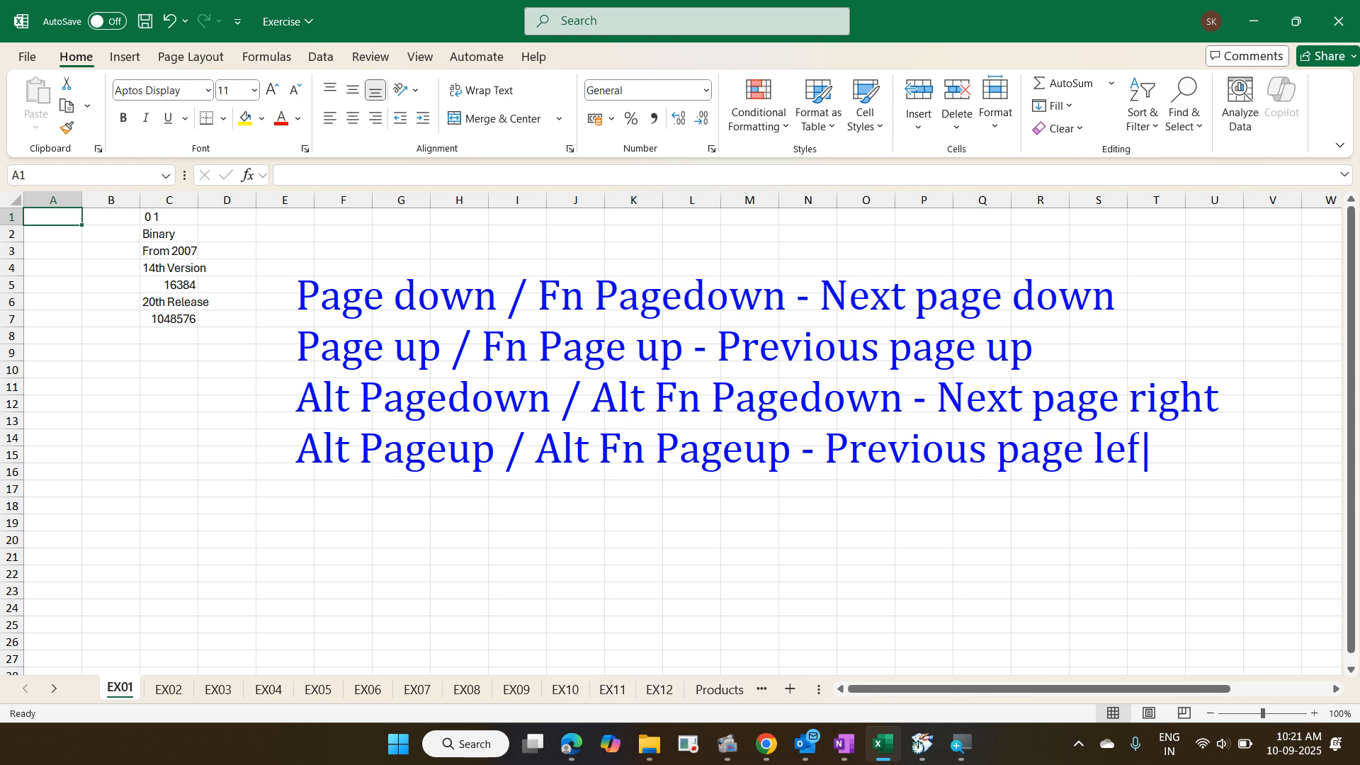
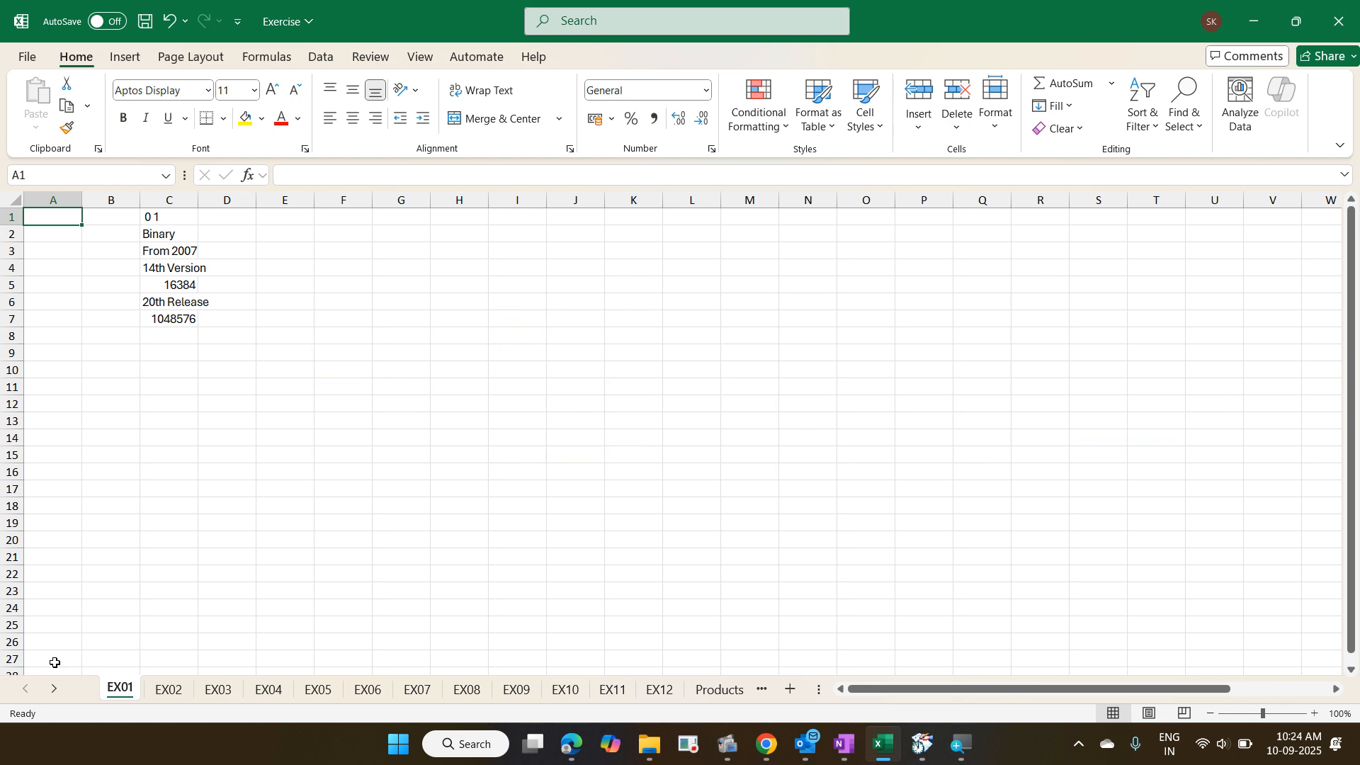
- Move down column A from cell A1 to cell A163, one screen at a time
key(Down)
key(Down)
key(Down)
key(Down)
key(Down)
key(Down)
key(Down)
key(Down)
key(Down)
key(Down)
key(Down)
key(Down)
key(Down)
key(Down)
key(Down)
key(Down)
key(Down)
key(Down)
key(Down)
key(Down)
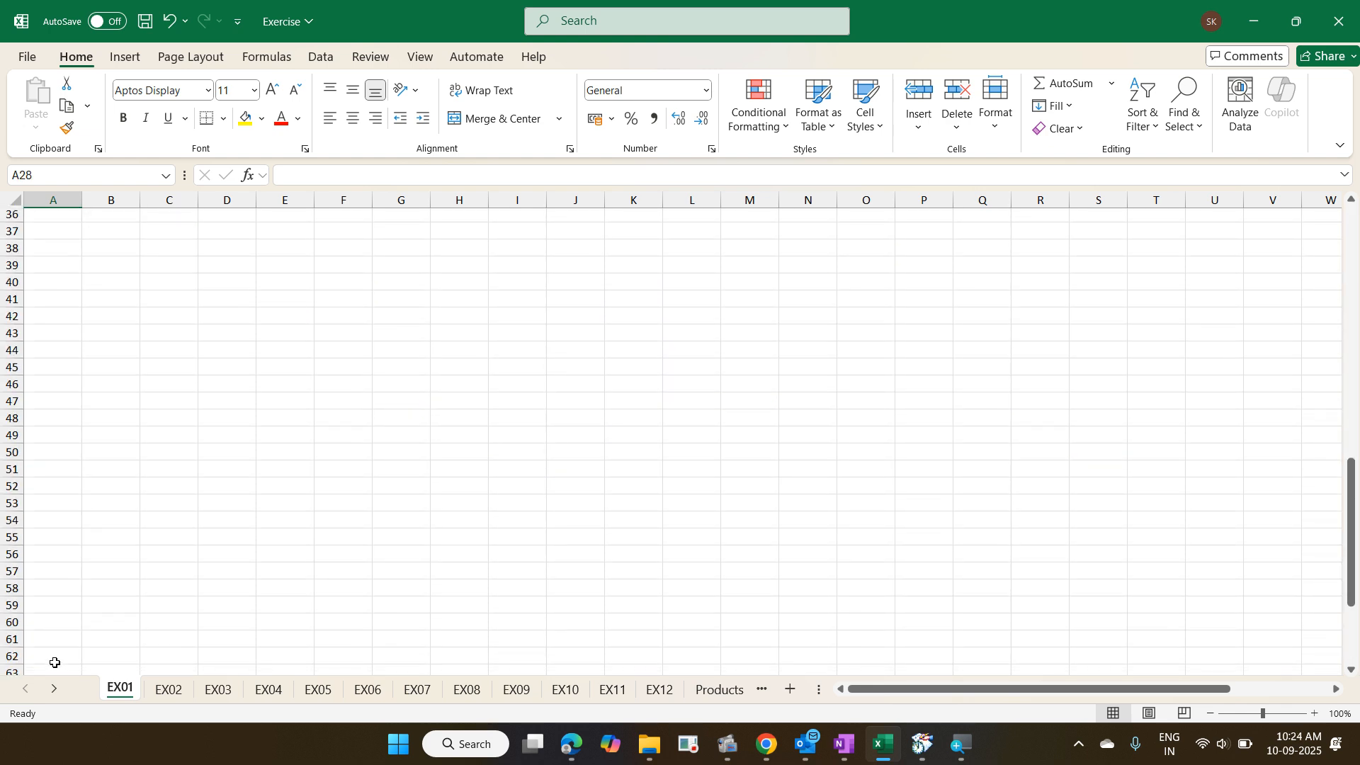
key(Down)
key(Down)
key(Down)
key(Down)
key(Down)
key(Down)
key(Down)
key(Down)
key(Down)
key(Down)
key(Down)
key(Down)
key(Down)
key(Down)
key(Down)
key(Down)
key(Down)
key(Down)
key(Down)
key(Down)
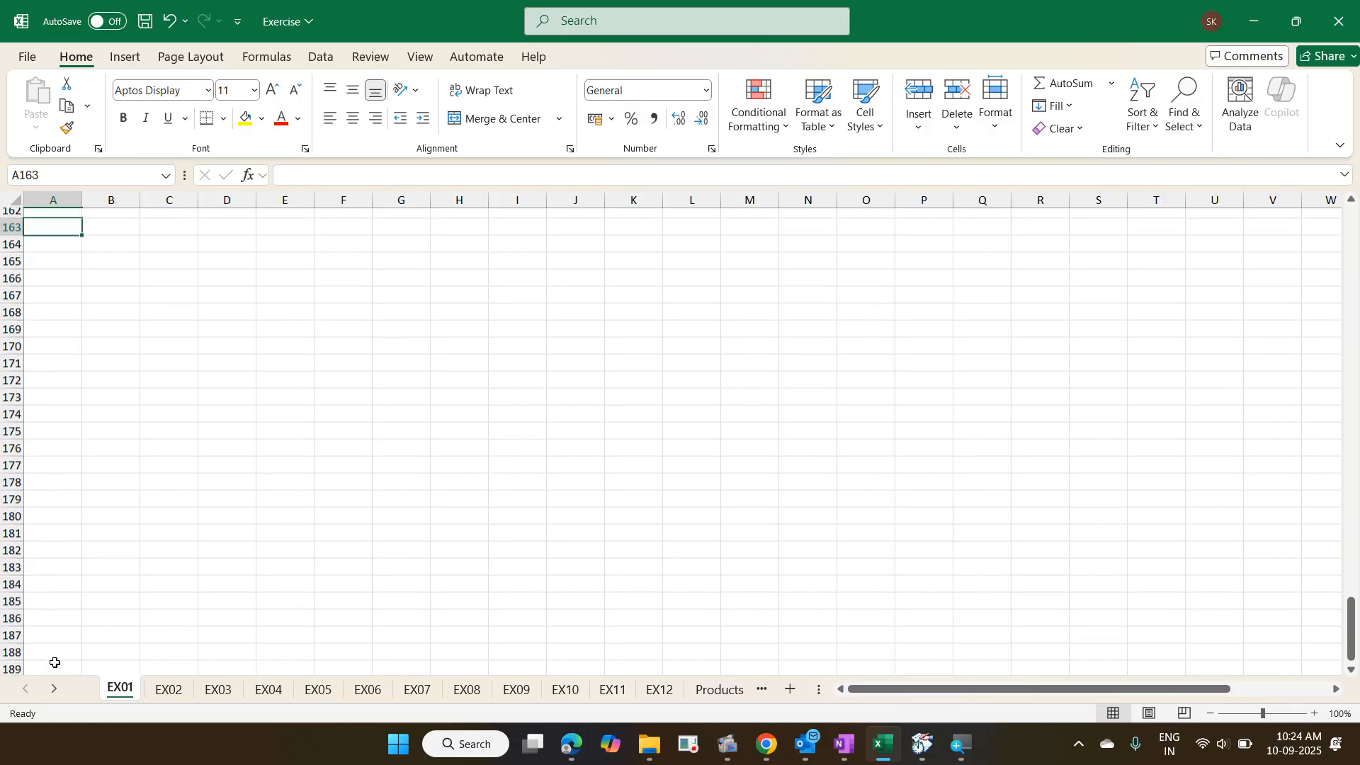
- Move back up column A to cell A1, one screen at a time
key(Up)
key(Up)
key(Up)
key(Up)
key(Up)
key(Up)
key(Up)
key(Up)
key(Up)
key(Up)
key(Up)
key(Up)
key(Up)
key(Up)
key(Up)
key(Up)
key(Up)
key(Up)
key(Up)
key(Up)
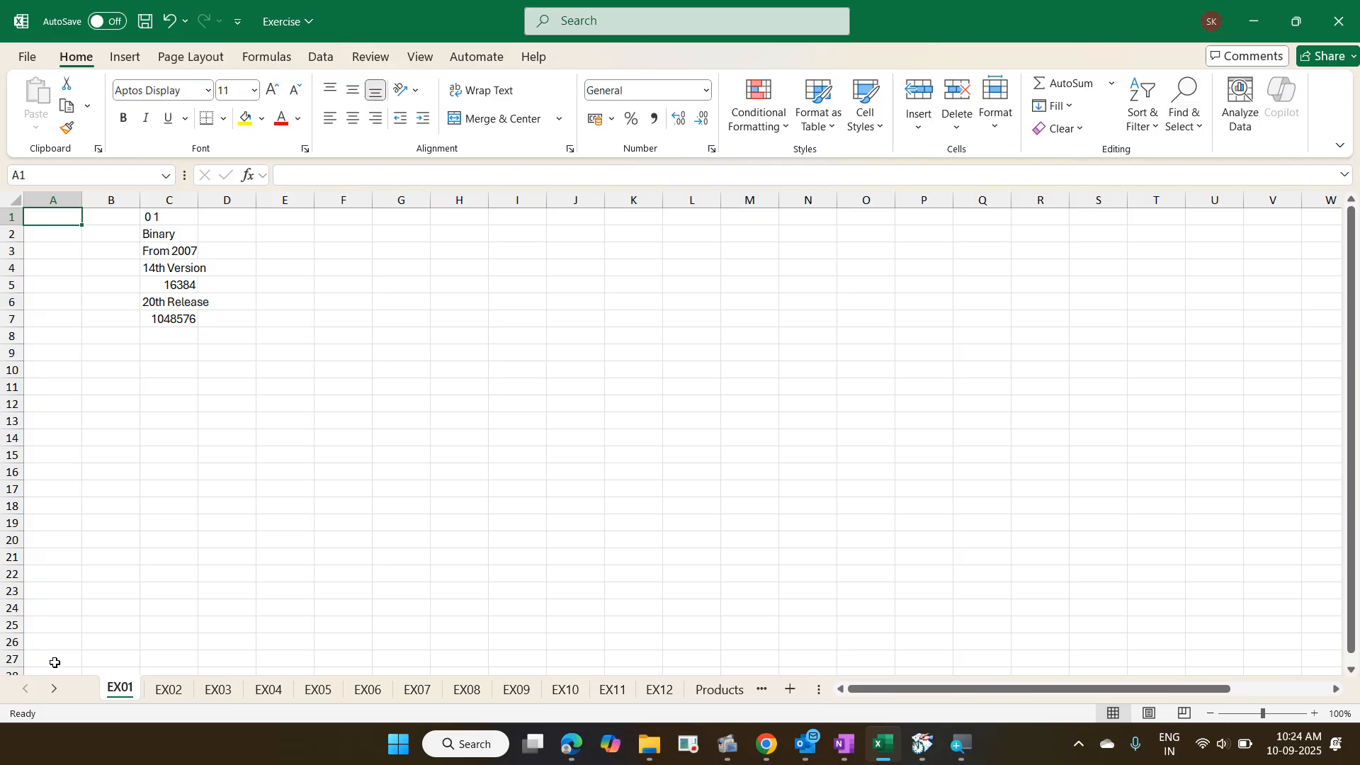
- Move right along row 1 from cell A1 to cell DG1, one screen at a time
key(Right)
key(Right)
key(Right)
key(Right)
key(Right)
key(Right)
key(Right)
key(Right)
key(Right)
key(Right)
key(Right)
key(Right)
key(Right)
key(Right)
key(Right)
key(Right)
key(Right)
key(Right)
key(Right)
key(Right)
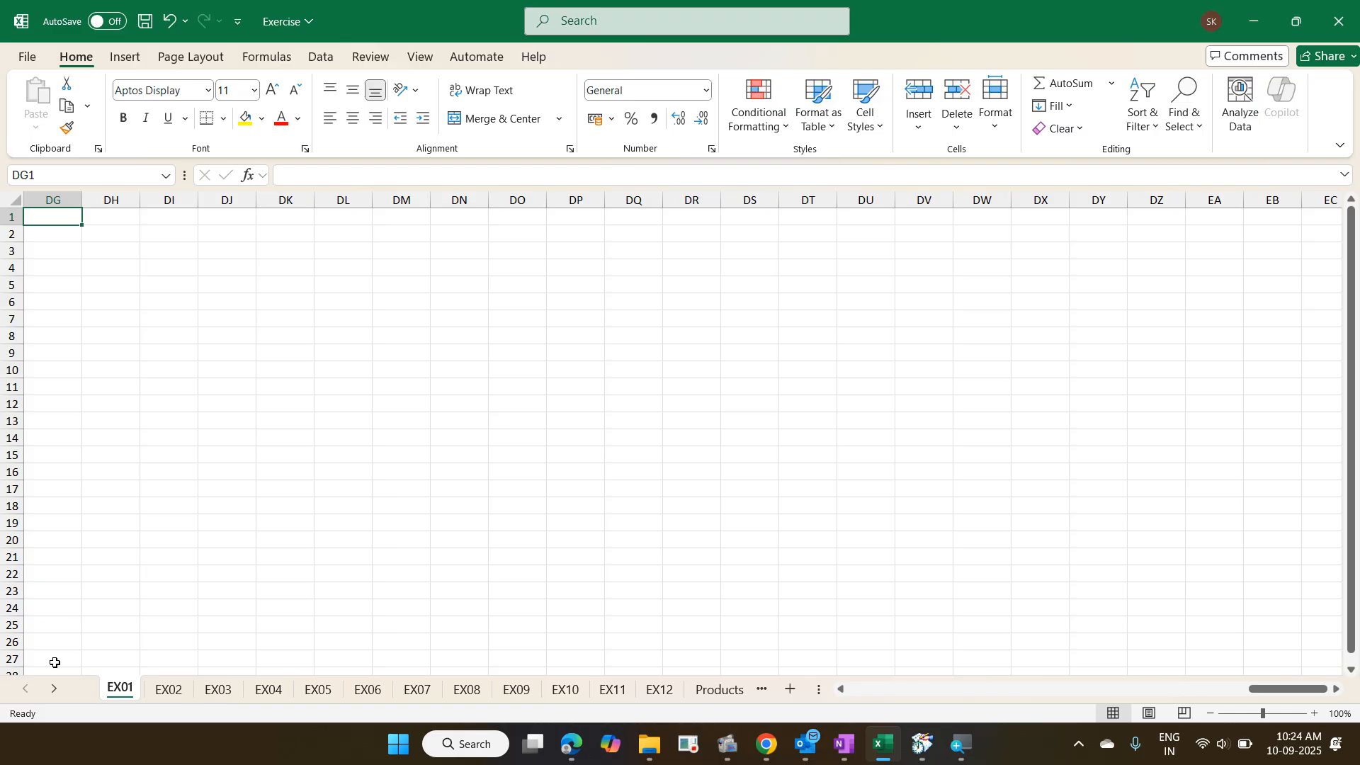
- Move back left along row 1 to cell W1, one screen at a time
key(Left)
key(Left)
key(Left)
key(Left)
key(Left)
key(Left)
key(Left)
key(Left)
key(Left)
key(Left)
key(Left)
key(Left)
key(Left)
key(Left)
key(Left)
key(Left)
key(Left)
key(Left)
key(Left)
key(Left)
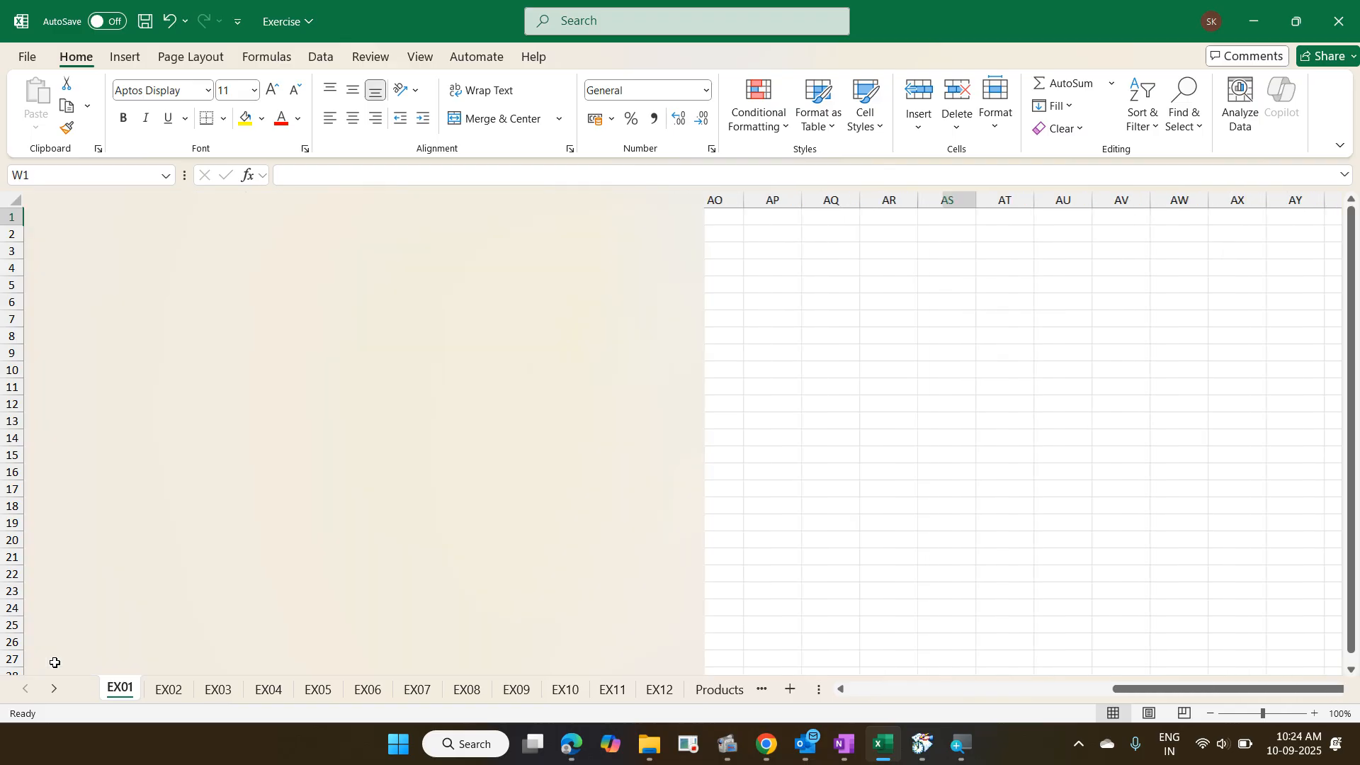
- Move right along row 1 to cell AS1, and return to cell A1
key(Right)
key(Right)
key(Right)
key(Right)
key(Right)
key(Right)
key(Right)
key(Right)
key(Right)
key(Right)
key(Right)
key(Right)
key(Right)
key(Right)
key(Right)
key(Right)
key(Right)
key(Right)
key(Right)
key(Right)
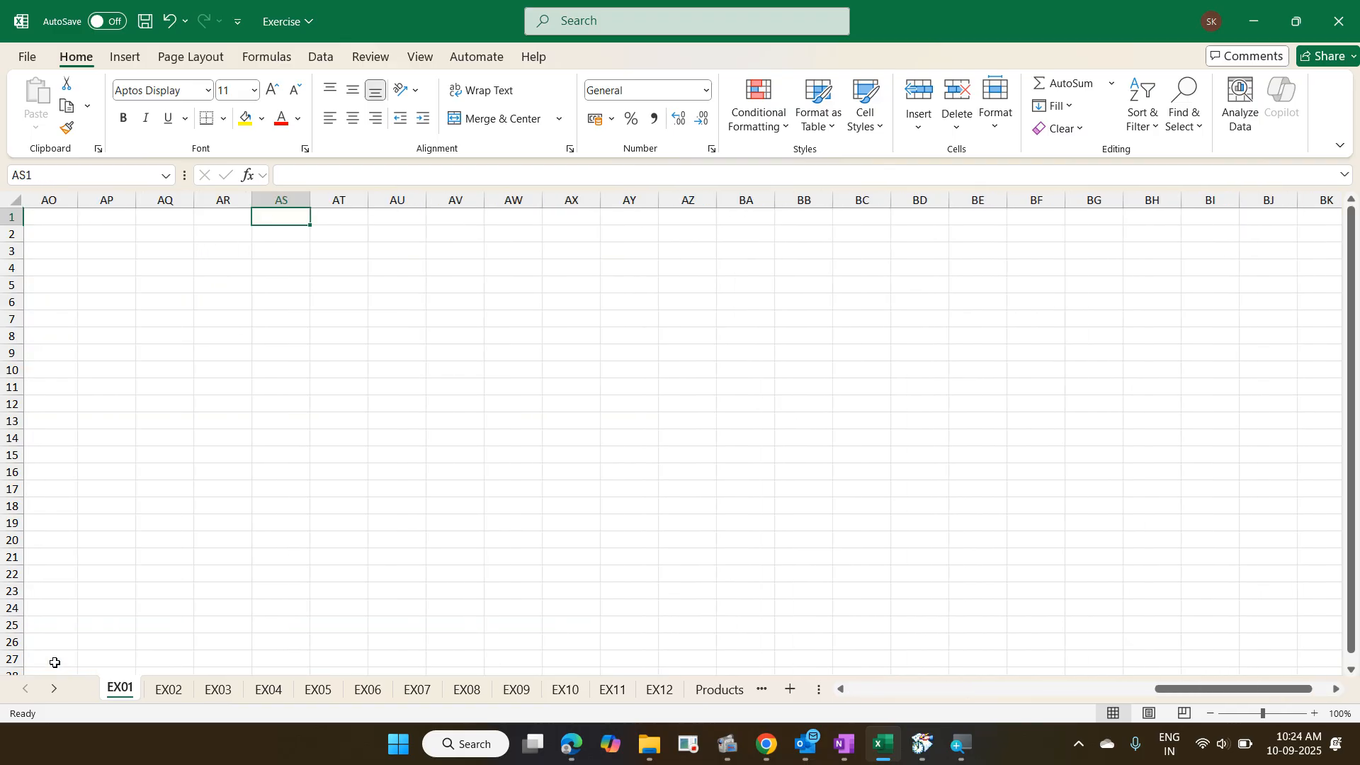
key(ctrl+Home)
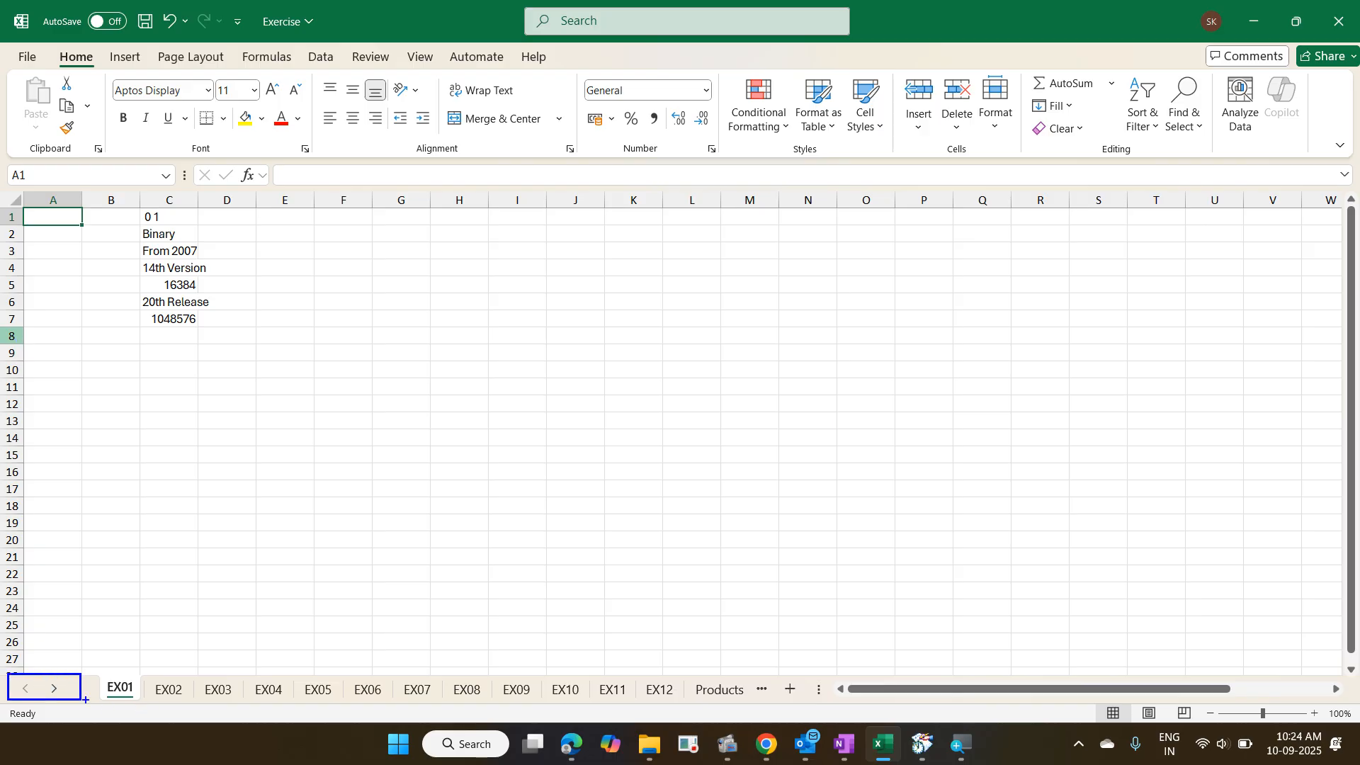
- Draw an arrow from the boxed sheet navigation arrows up to cell E8 and label it "Sheet tab"
mouse_move(264, 332)
mouse_down()
mouse_move(40, 623)
mouse_move(41, 671)
mouse_up()
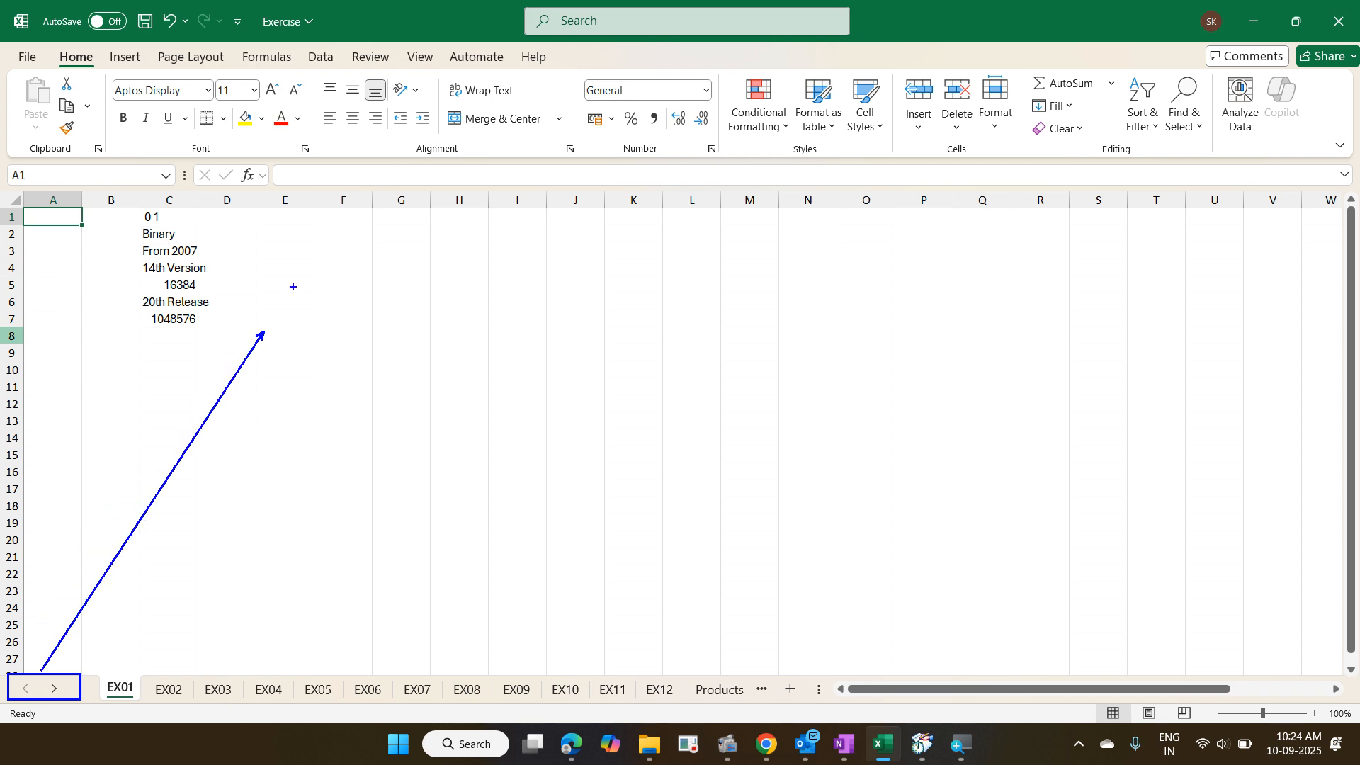
text(Sheet )
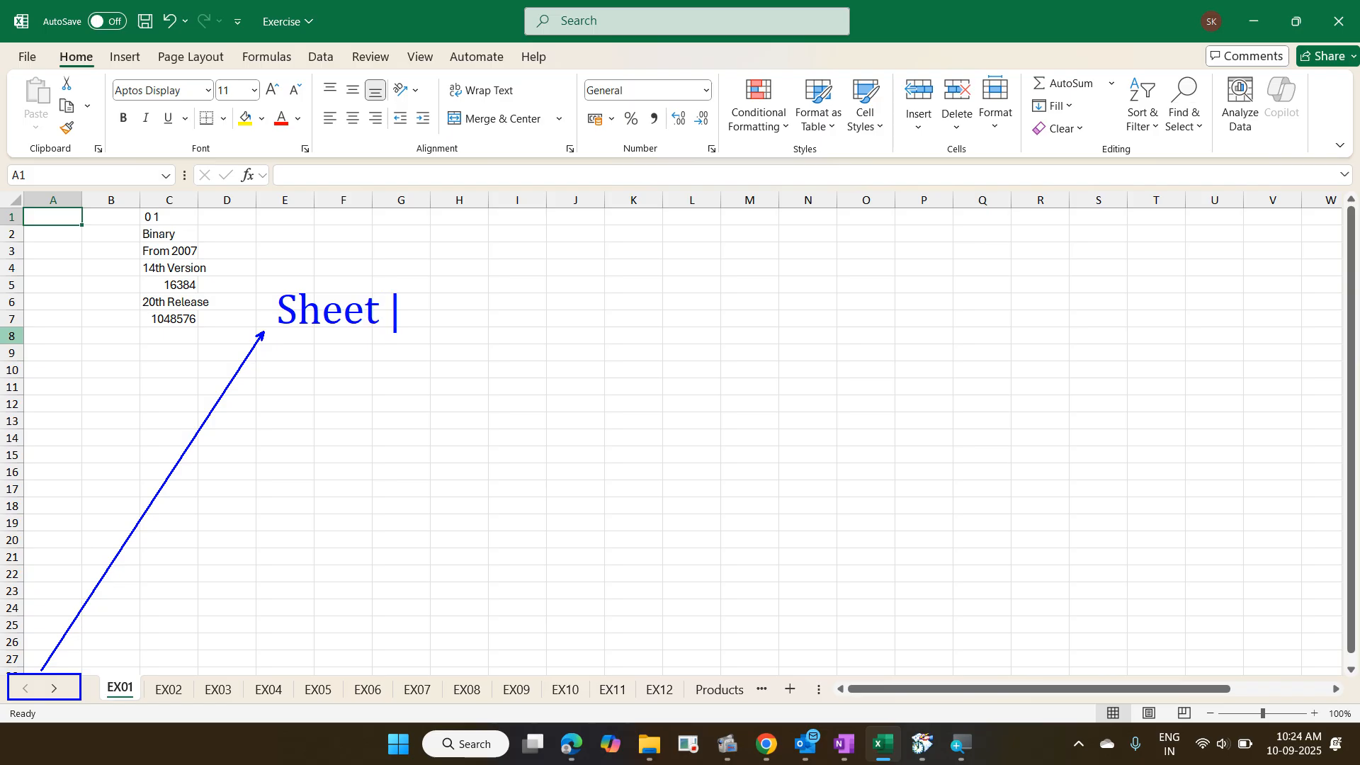
text(tanb)
key(BackSpace)
key(BackSpace)
text(b)
- Add the line "Ctrl Pagedown / Ctrl Fn Pagedown - Next sheet" below the "Sheet tab" label
key(Return)
text(Ctrl )
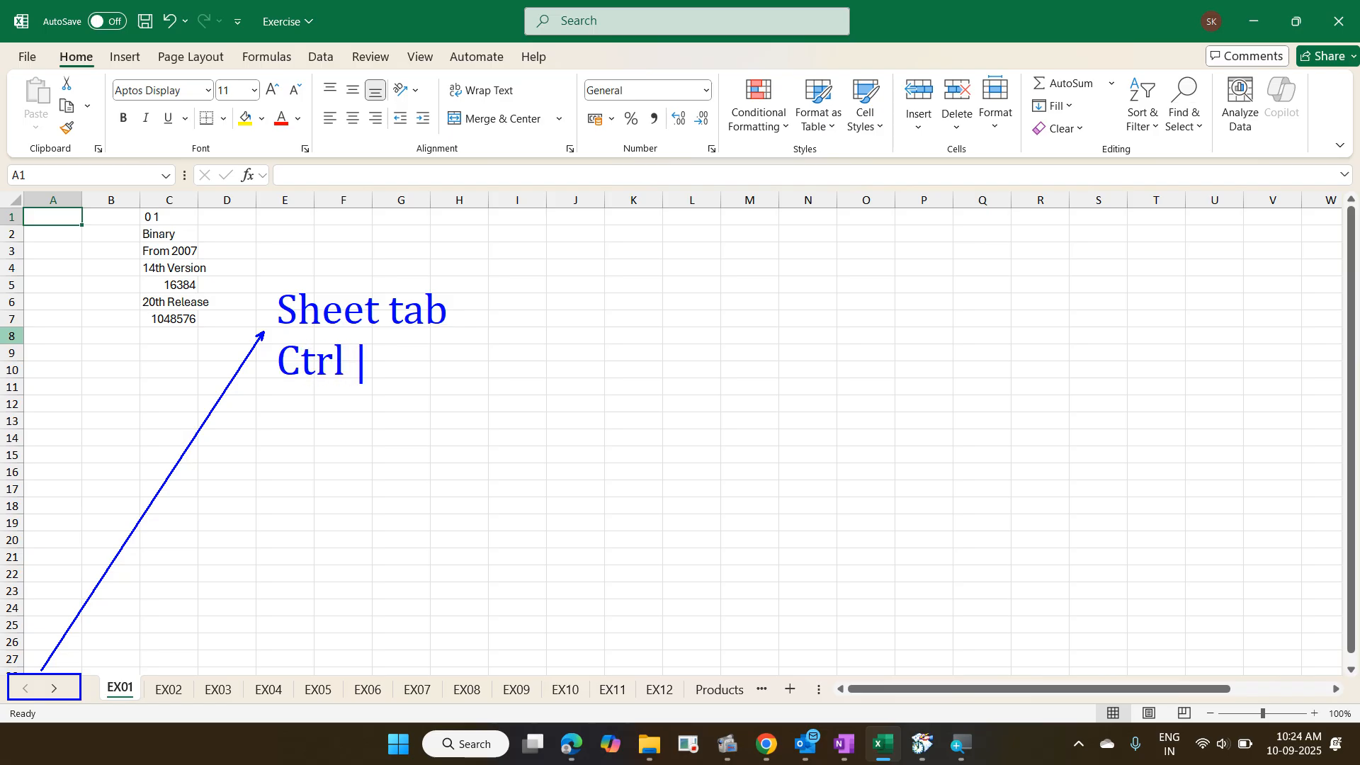
text(Paged)
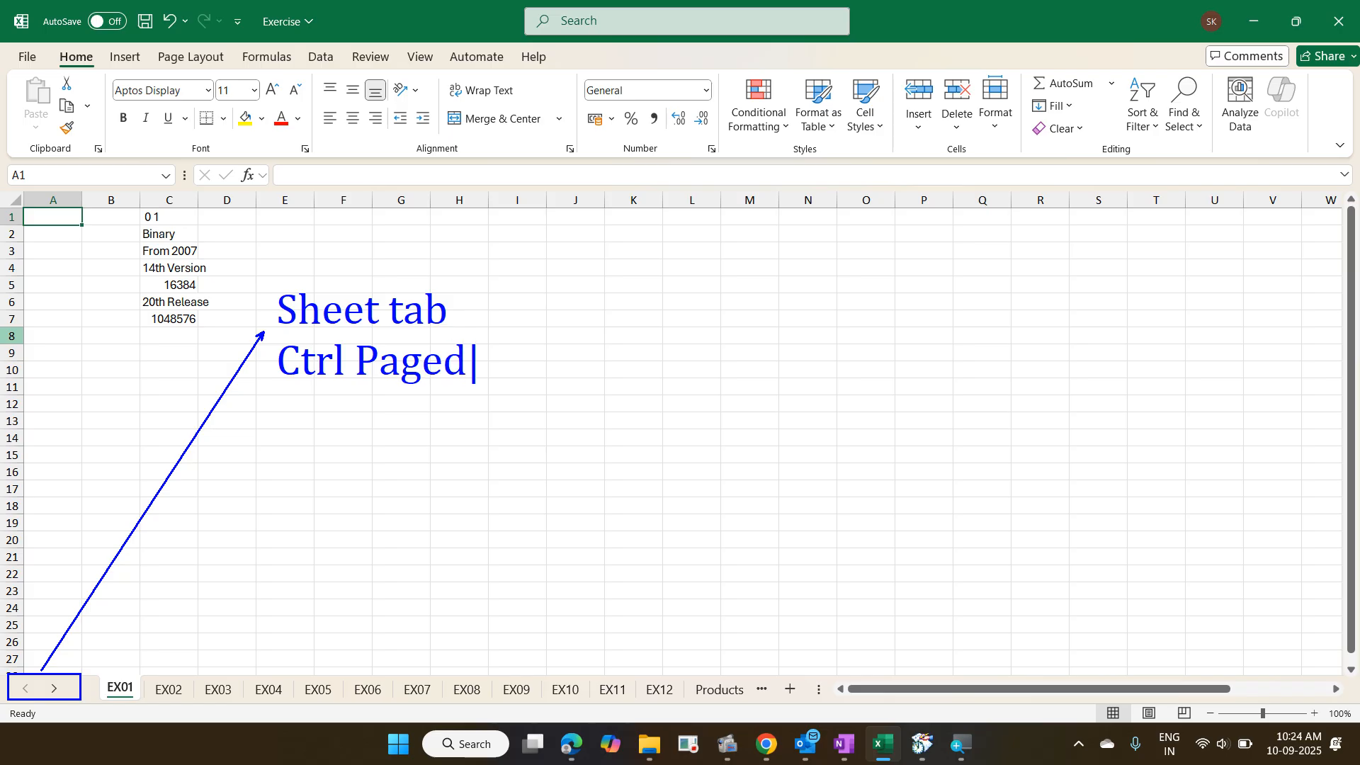
text(own)
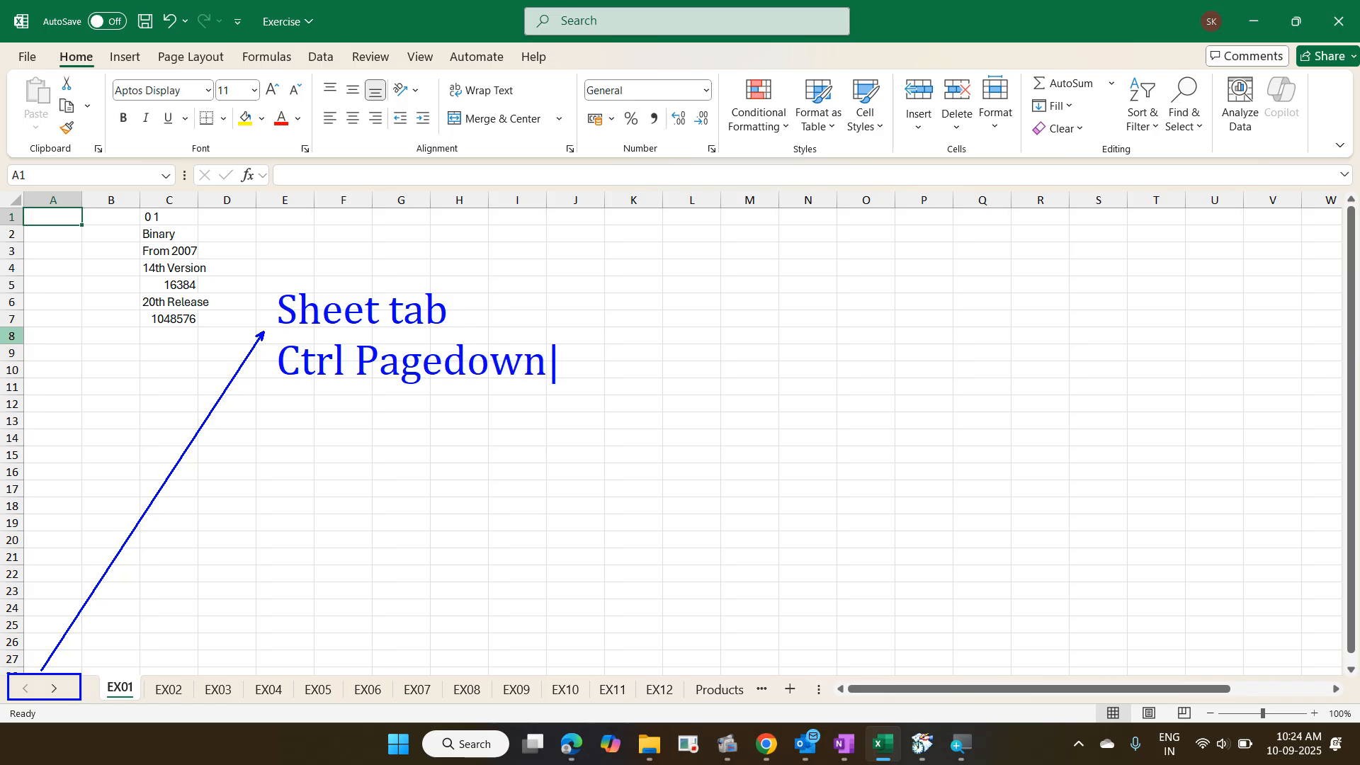
text( / Ctrl)
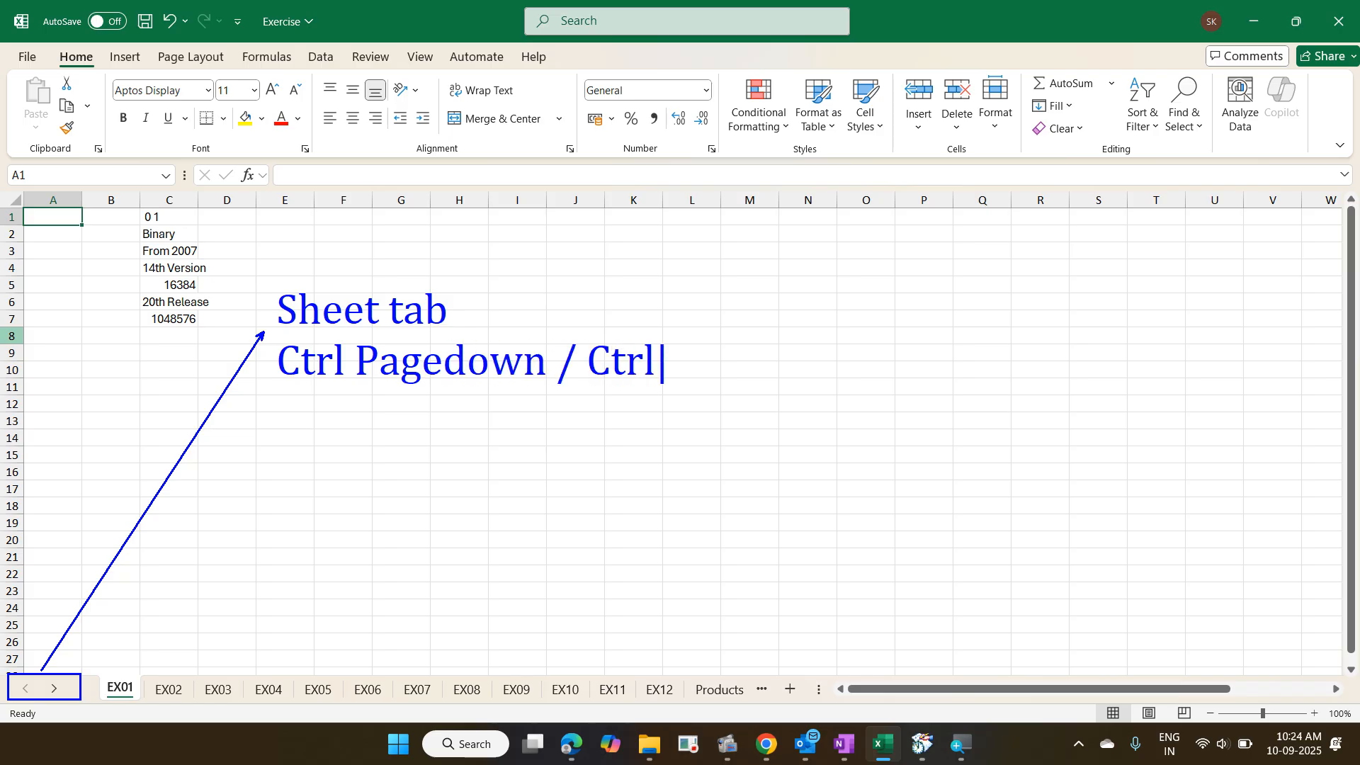
text( Fn Pa)
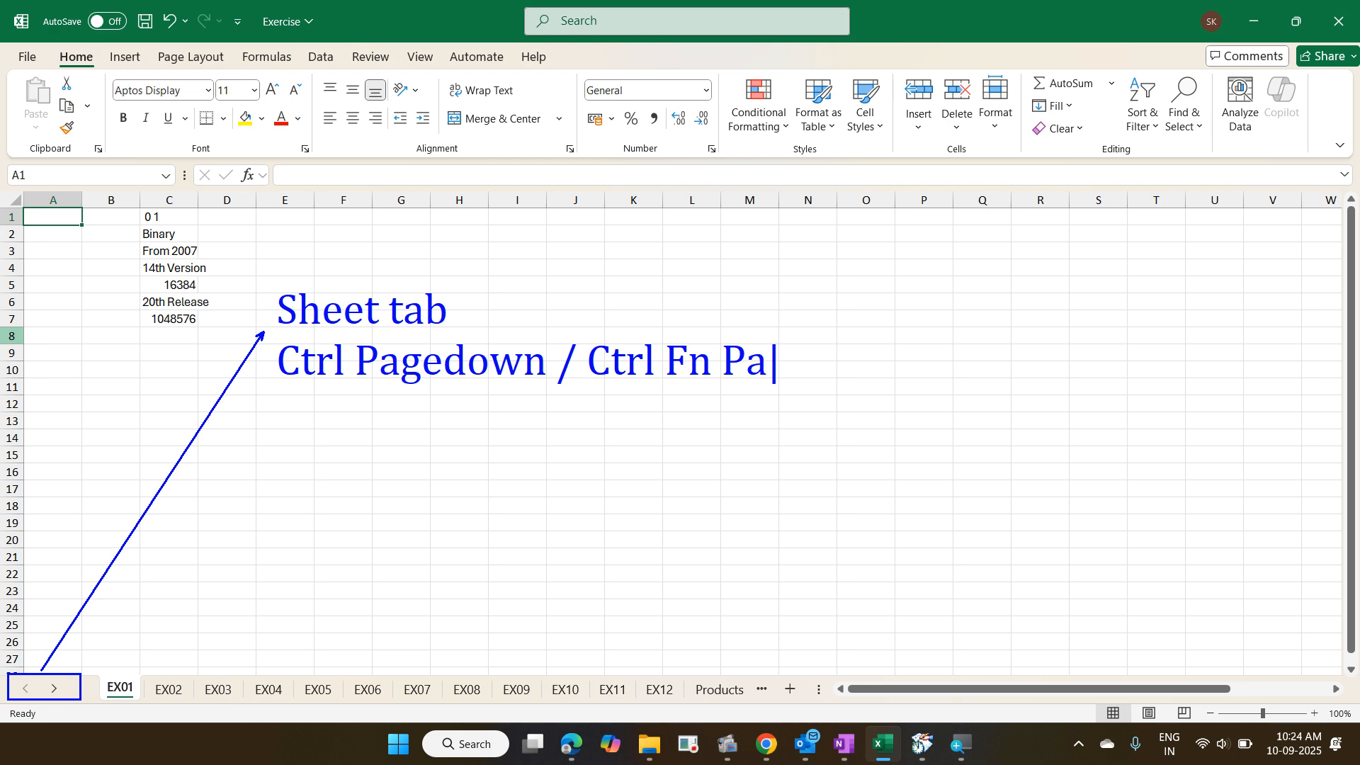
text(gedown )
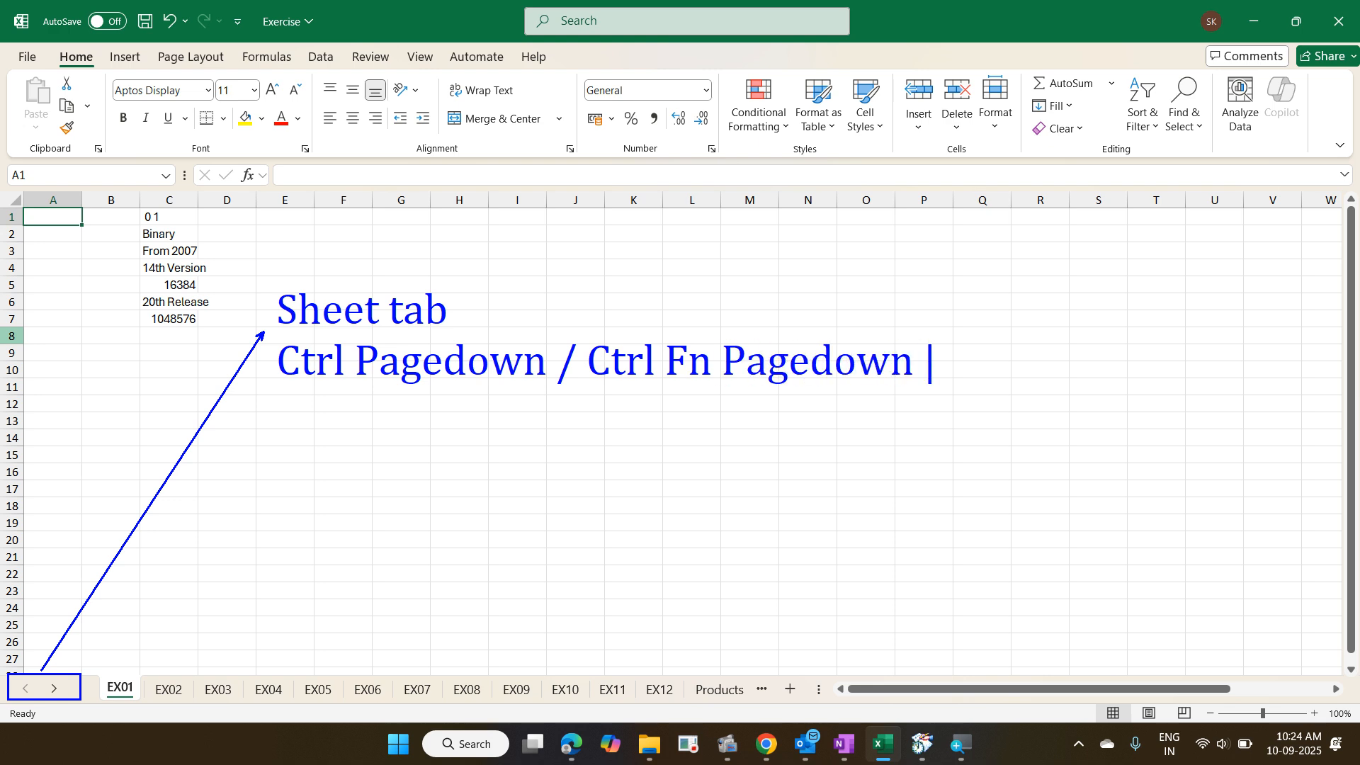
text(- Next s)
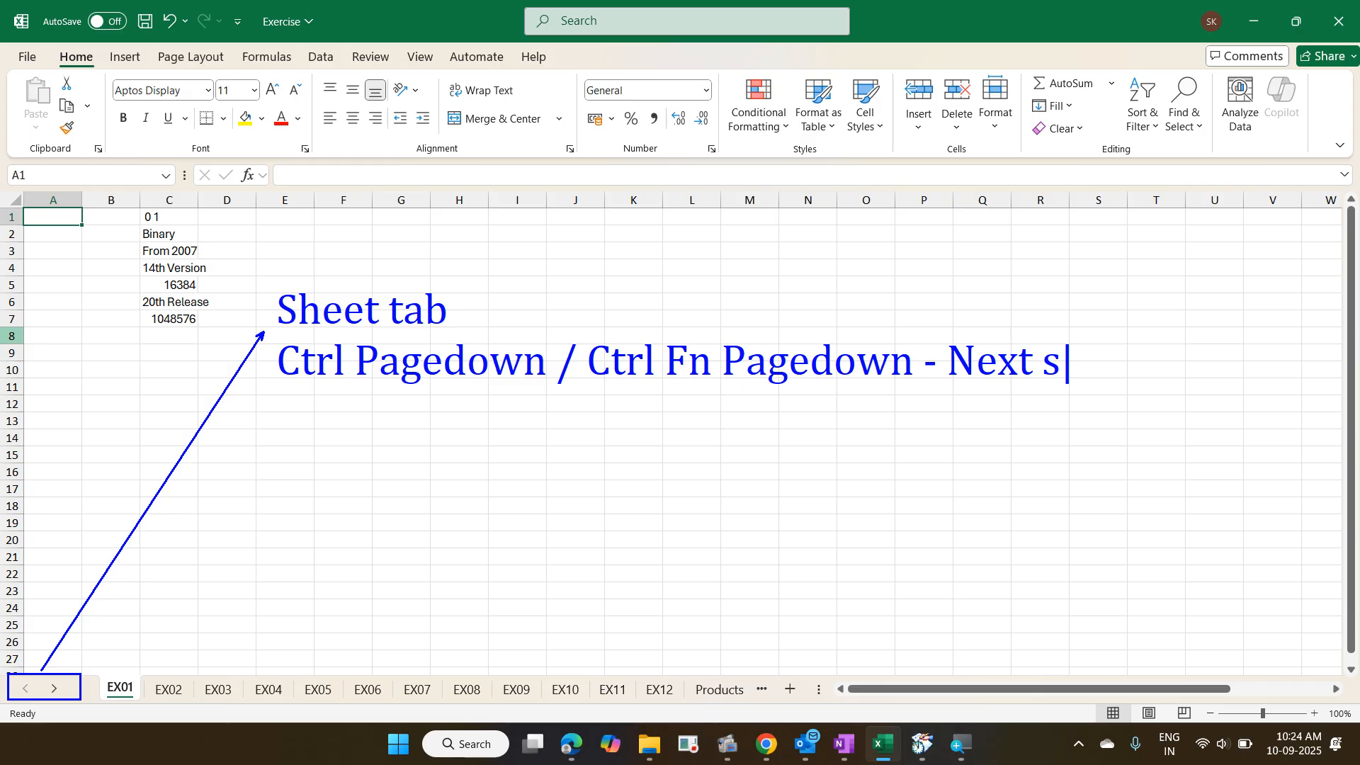
text(heet)
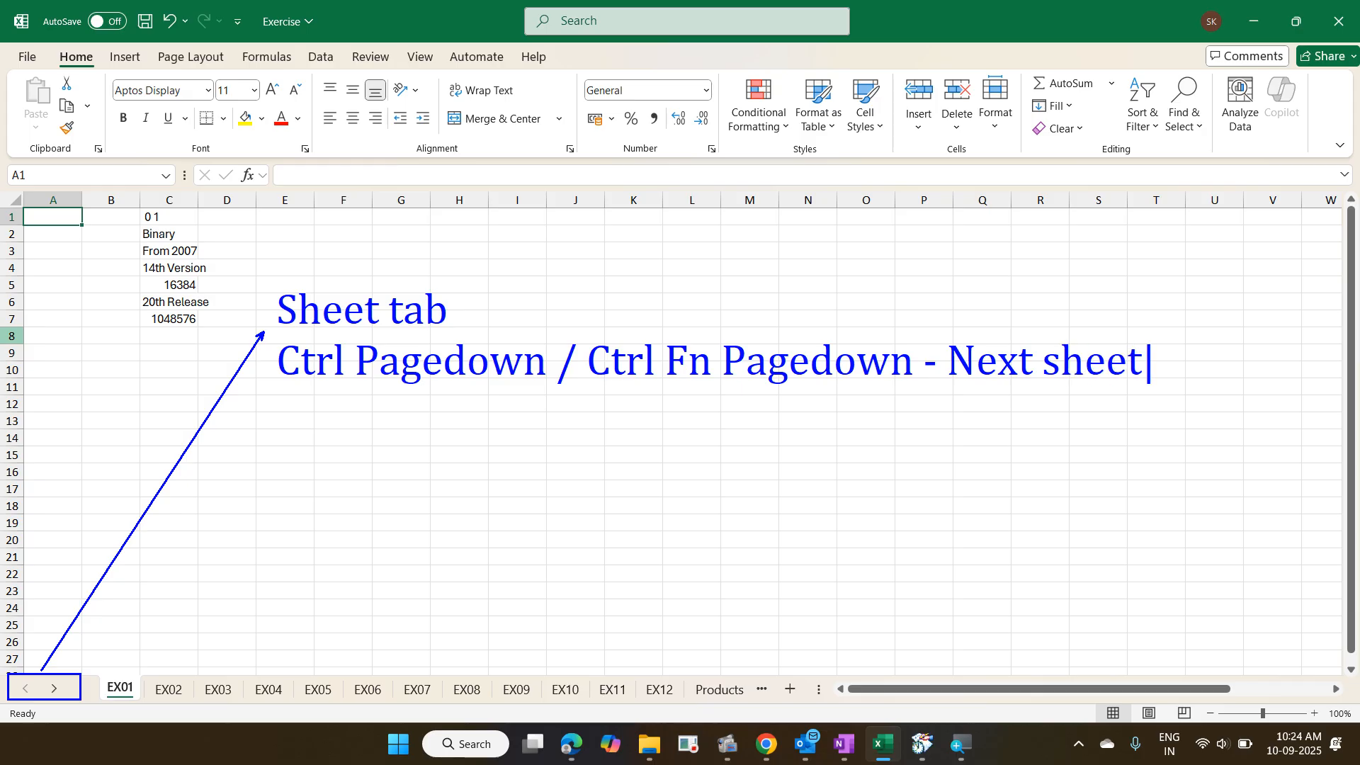
- Add a third annotation line reading "Ctrl Pageup / Ctrl Fn Pageup - Previous sheet"
key(Return)
text(Ctrl )
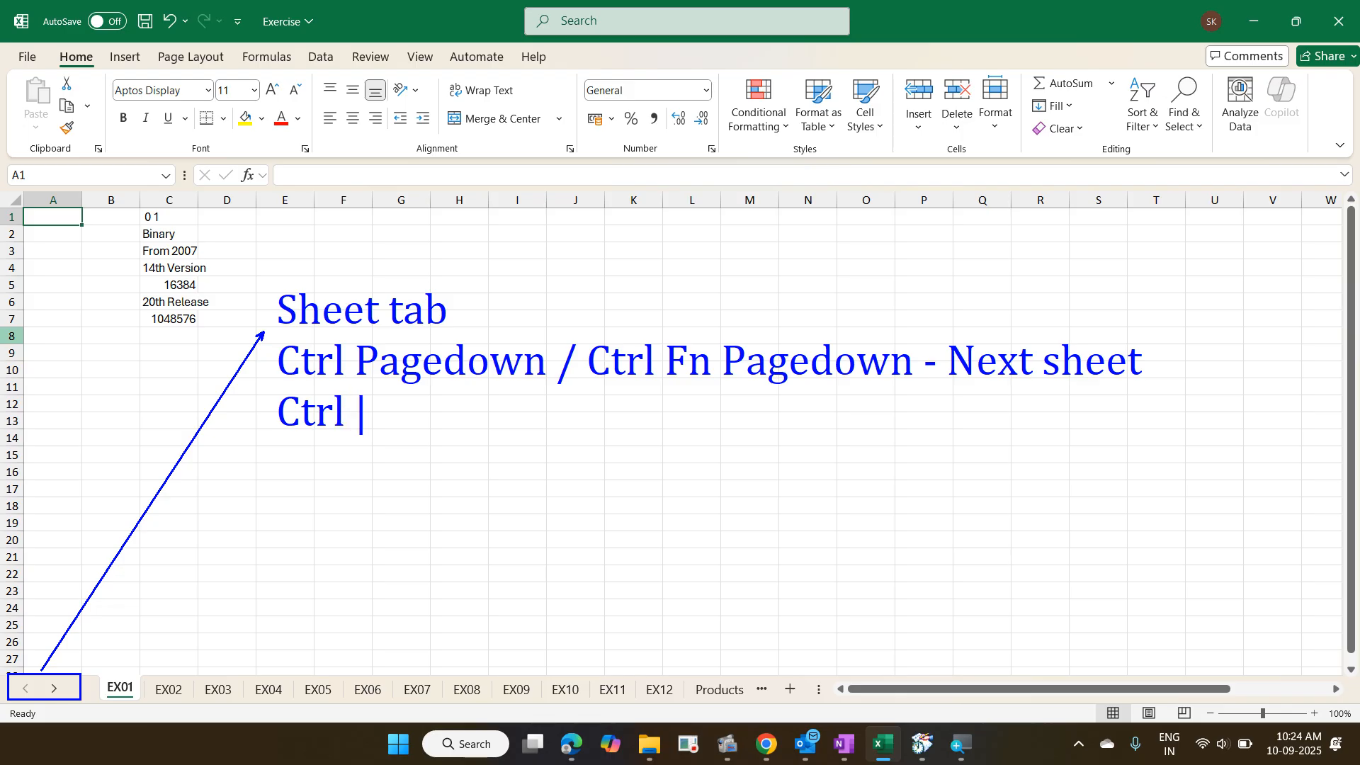
text(Pageup )
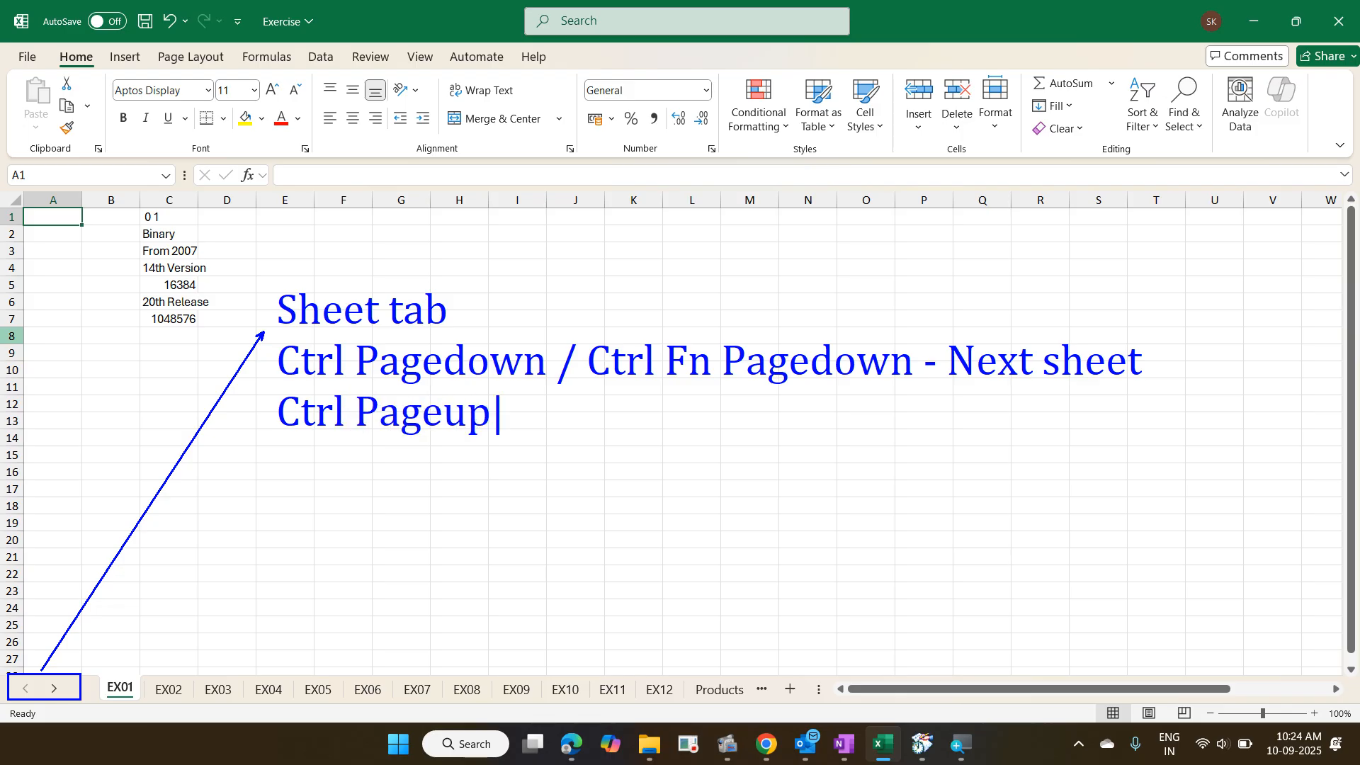
text(/ Ctr)
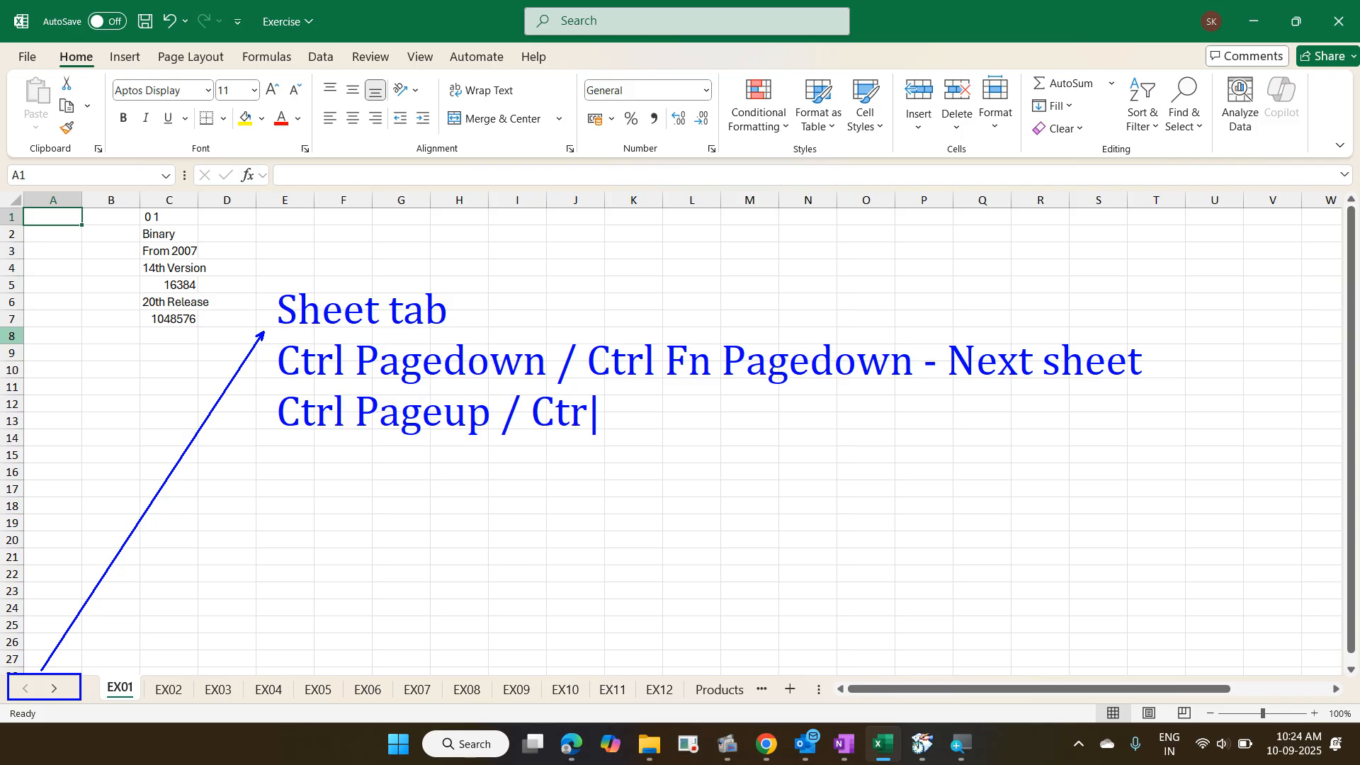
text(l Fn P)
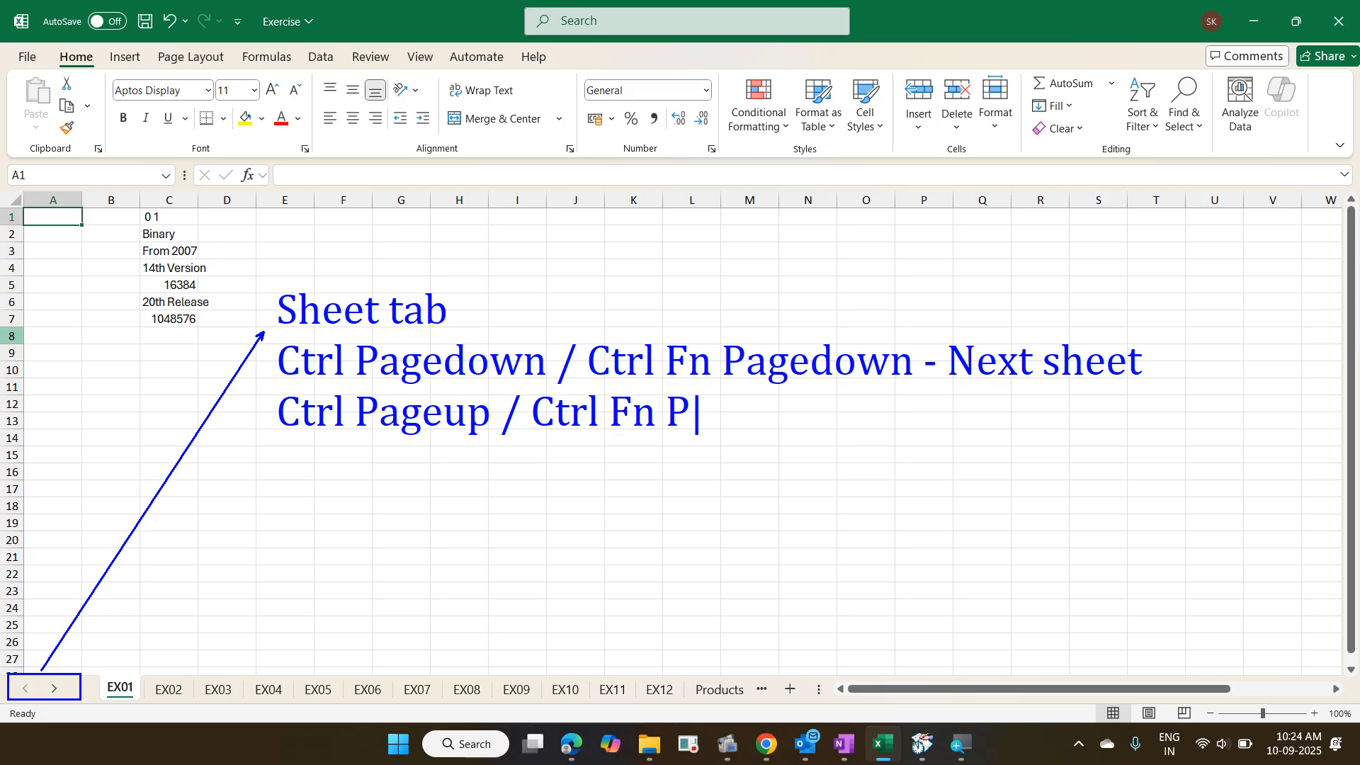
text(ageuo)
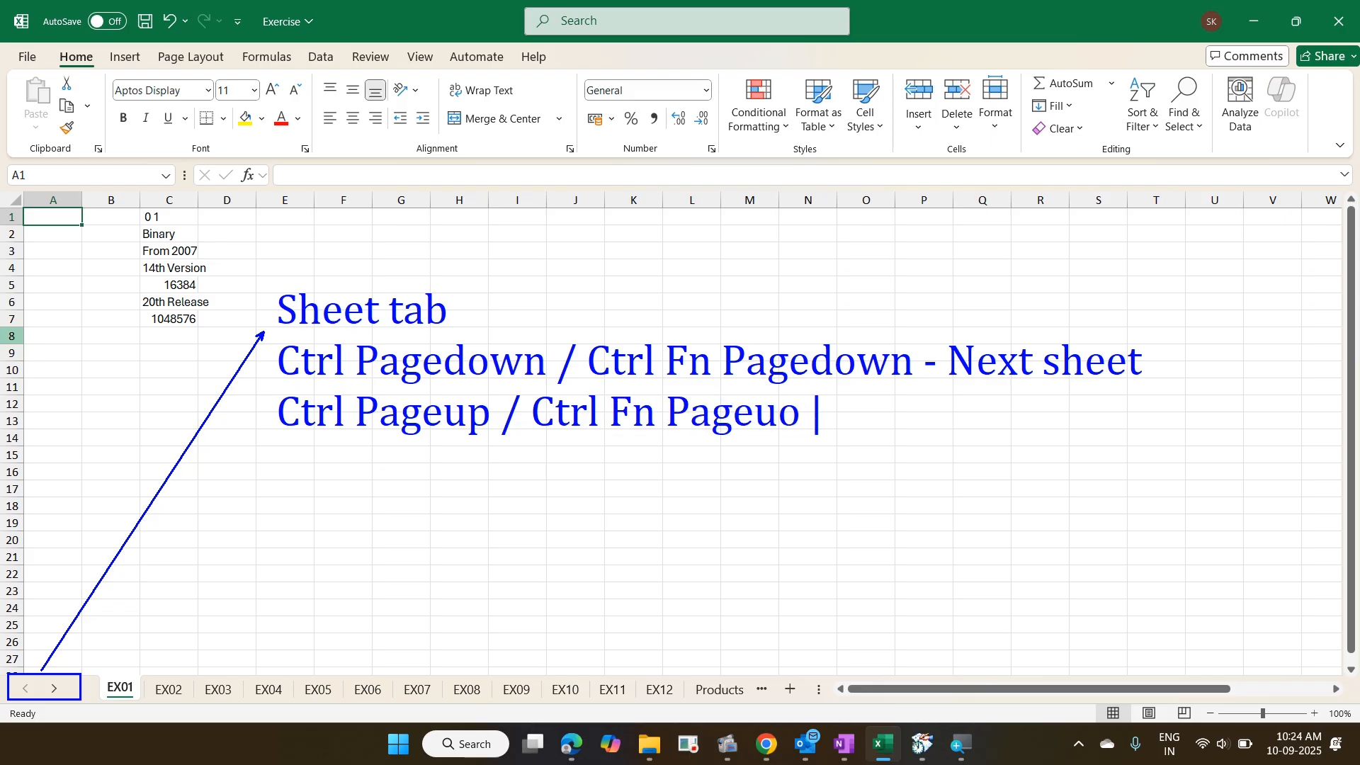
key(BackSpace)
key(BackSpace)
text(p - Previous shee)
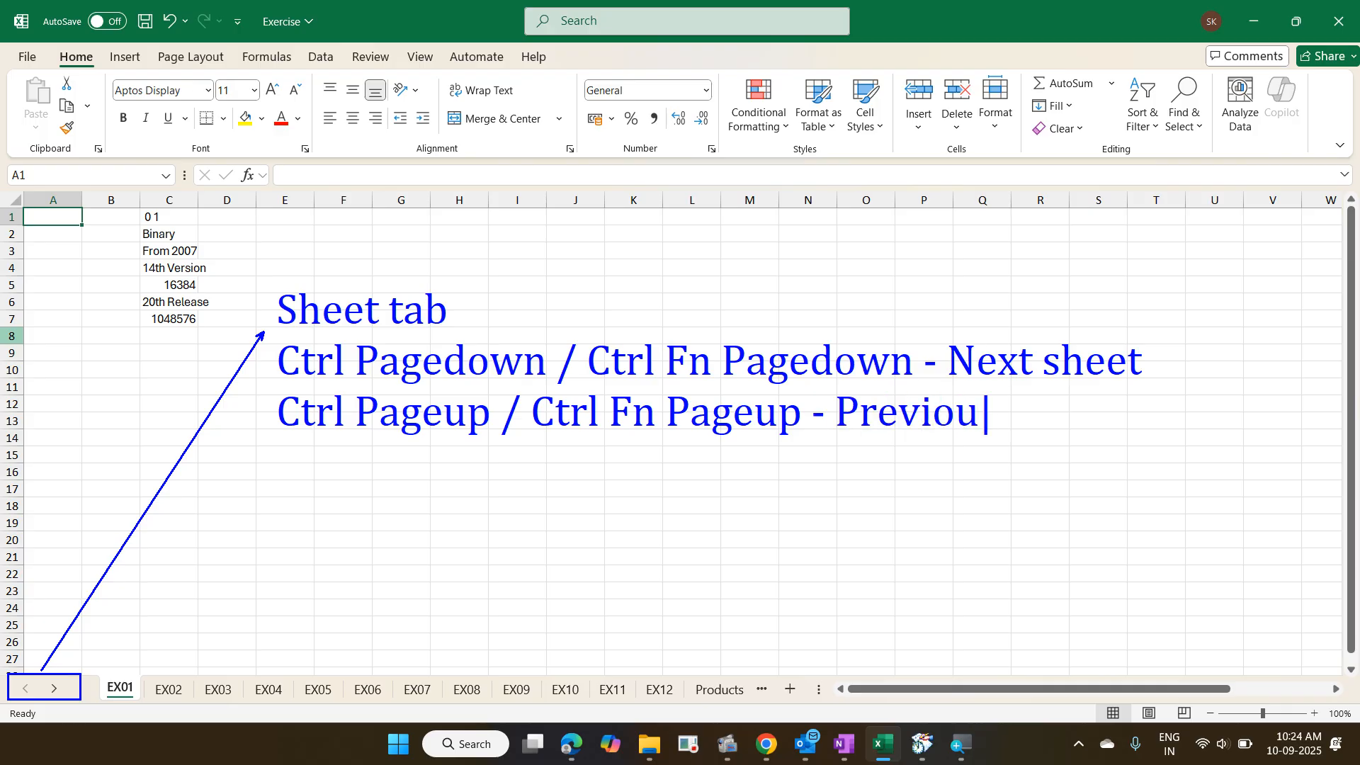
text(t)
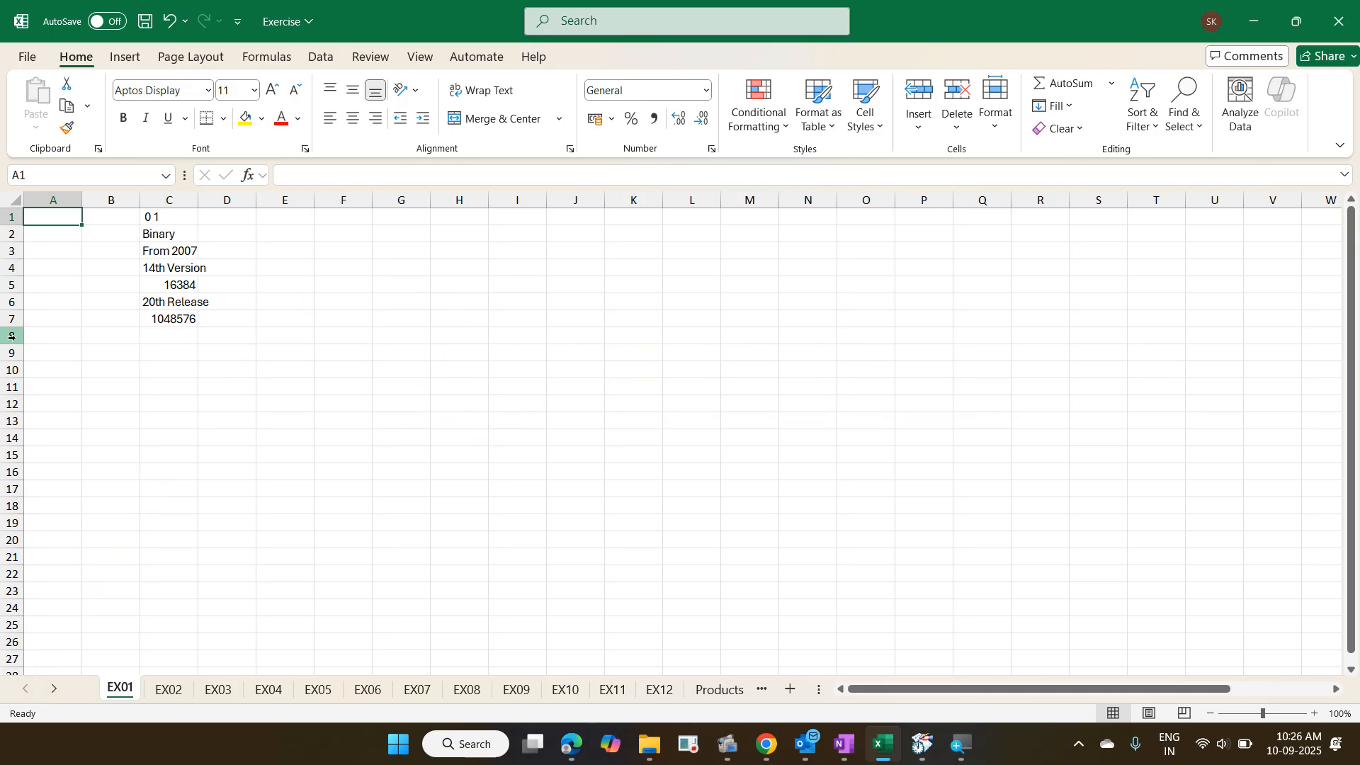
- Move forward through the worksheets one at a time from EX01 to EX07
key(ctrl+Page_Down)
key(ctrl+Page_Down)
key(ctrl+Page_Down)
key(ctrl+Page_Down)
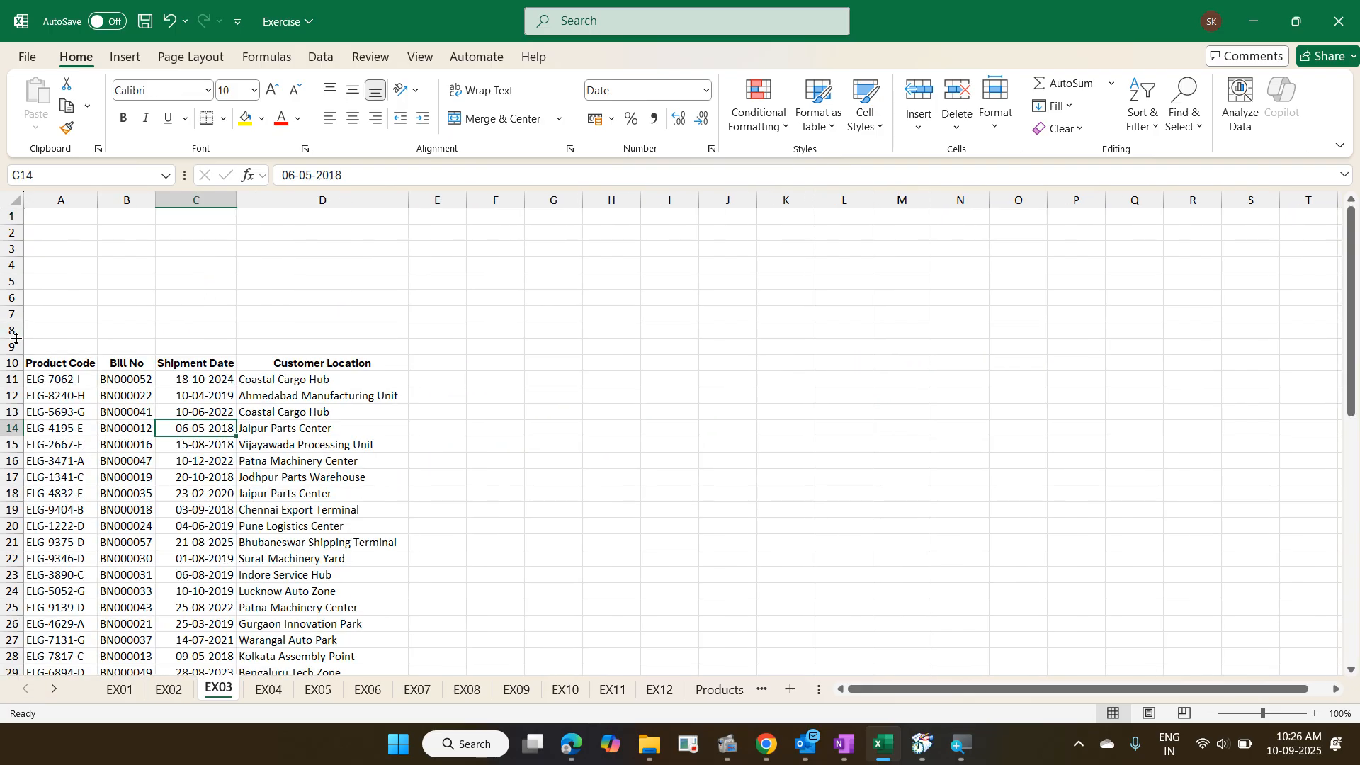
key(ctrl+Page_Down)
key(ctrl+Page_Down)
key(ctrl+Page_Down)
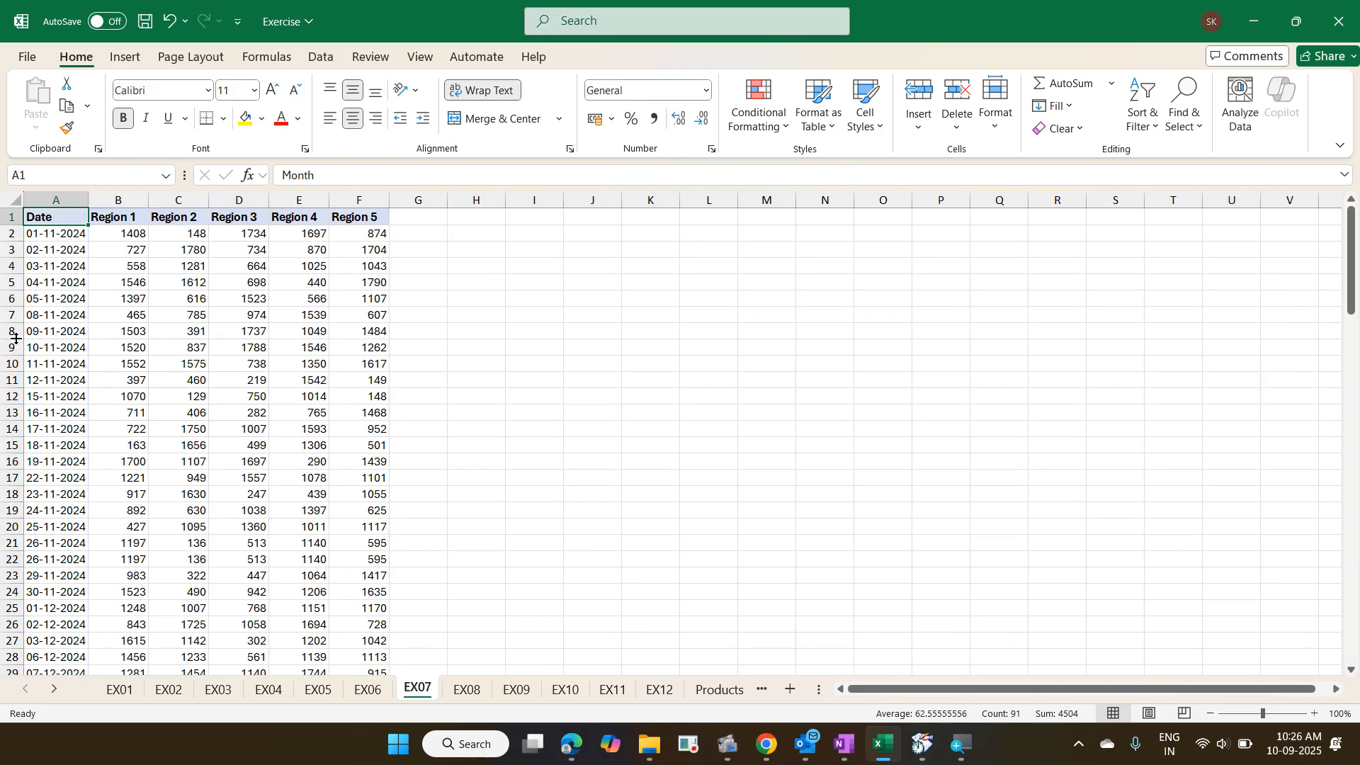
- Move back through the worksheets one at a time from EX07 to EX01
key(ctrl+Page_Up)
key(ctrl+Page_Up)
key(ctrl+Page_Up)
key(ctrl+Page_Up)
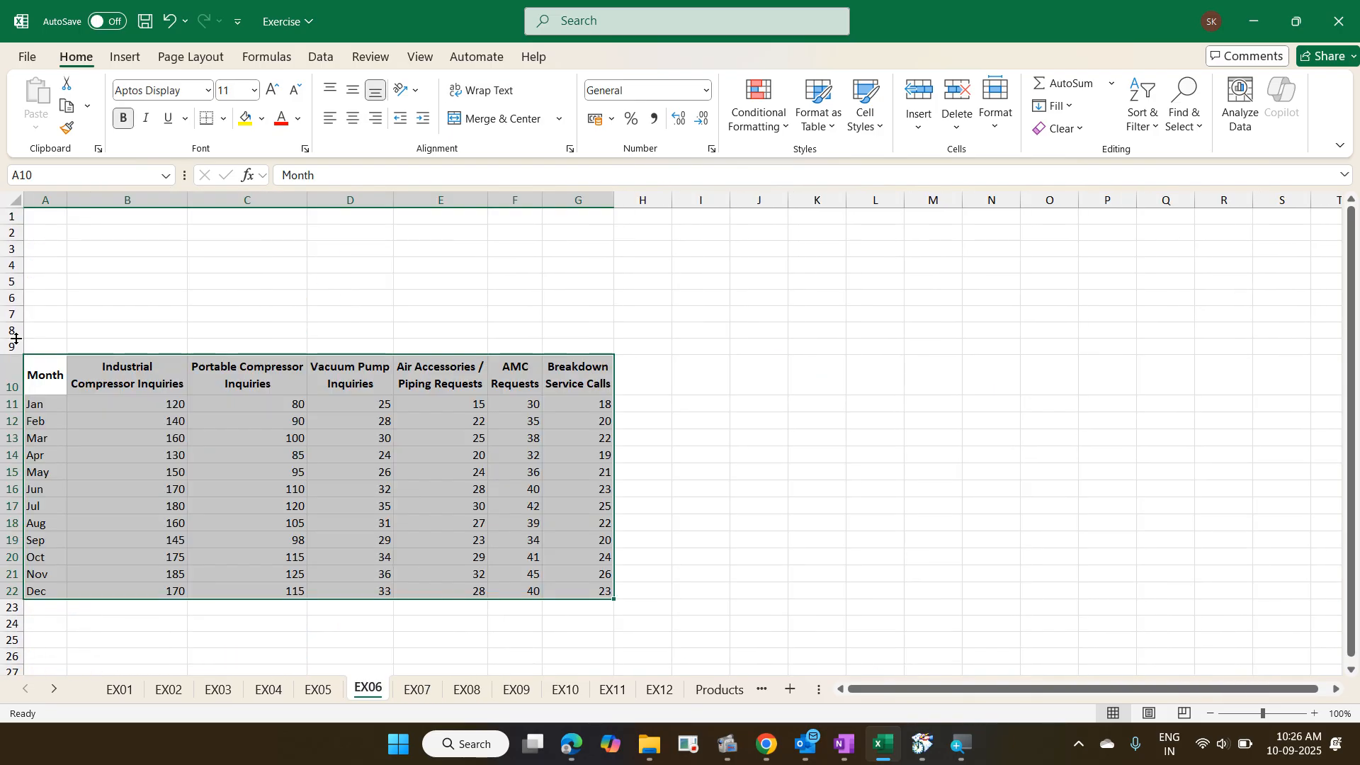
key(ctrl+Page_Up)
key(ctrl+Page_Up)
key(ctrl+Page_Up)
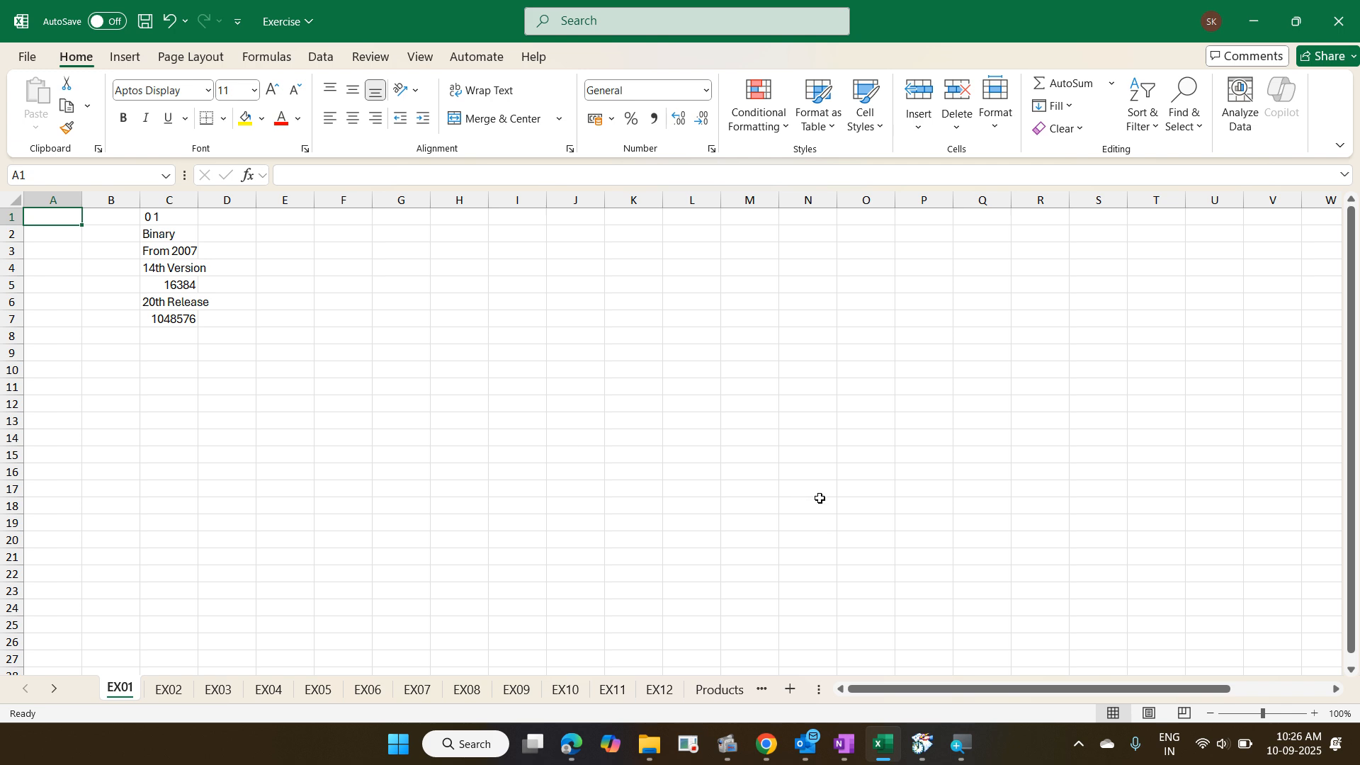
- Jump directly to sheet EX18 by choosing it from the full list of the workbook's sheets
right_click(41, 693)
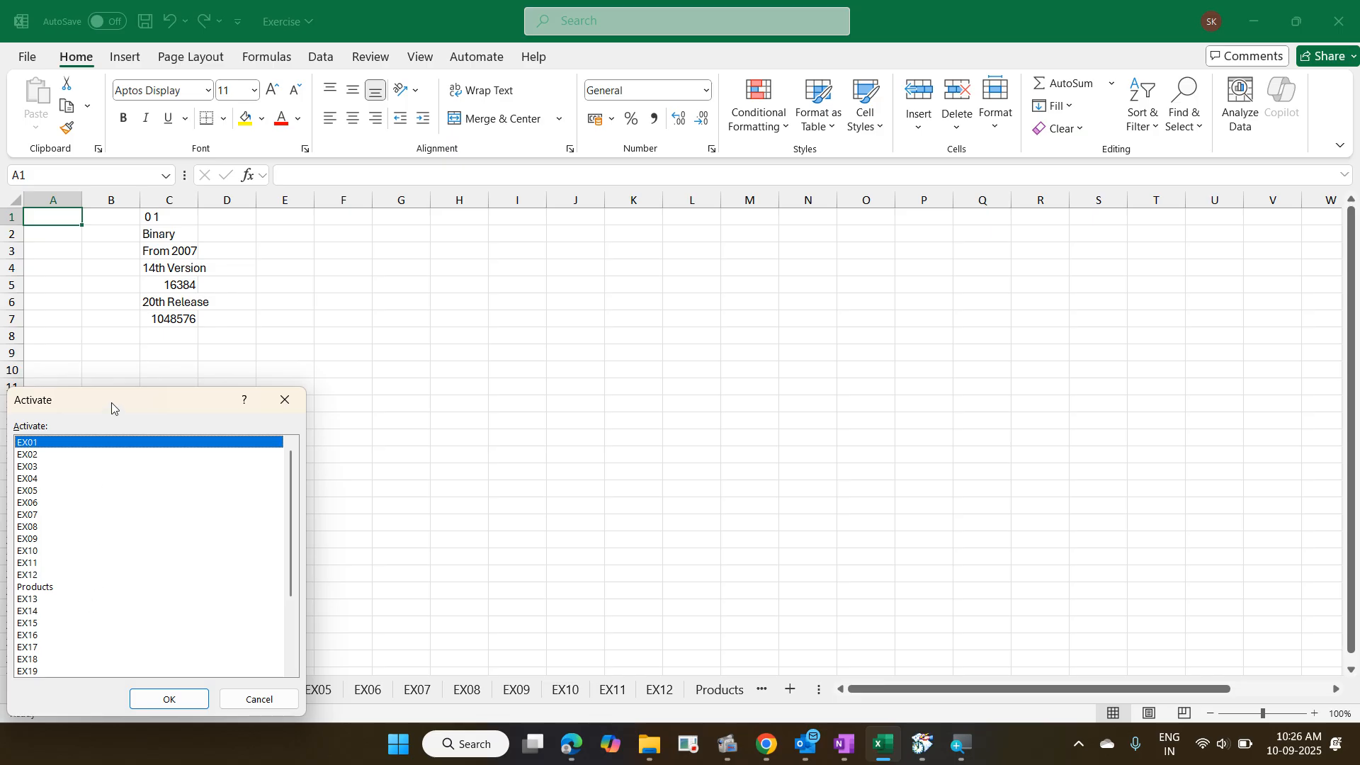
drag(121, 400, 323, 148)
scroll(355, 227, down, 3)
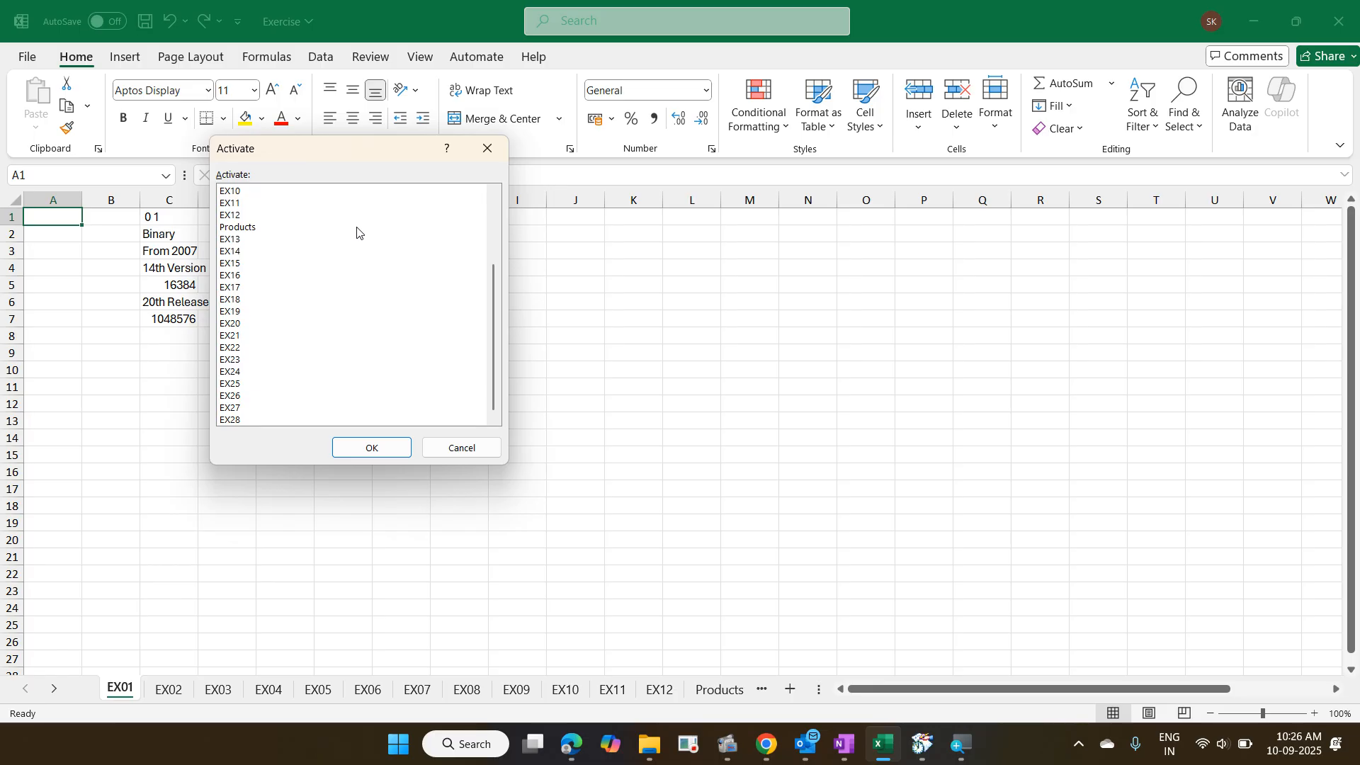
click(316, 300)
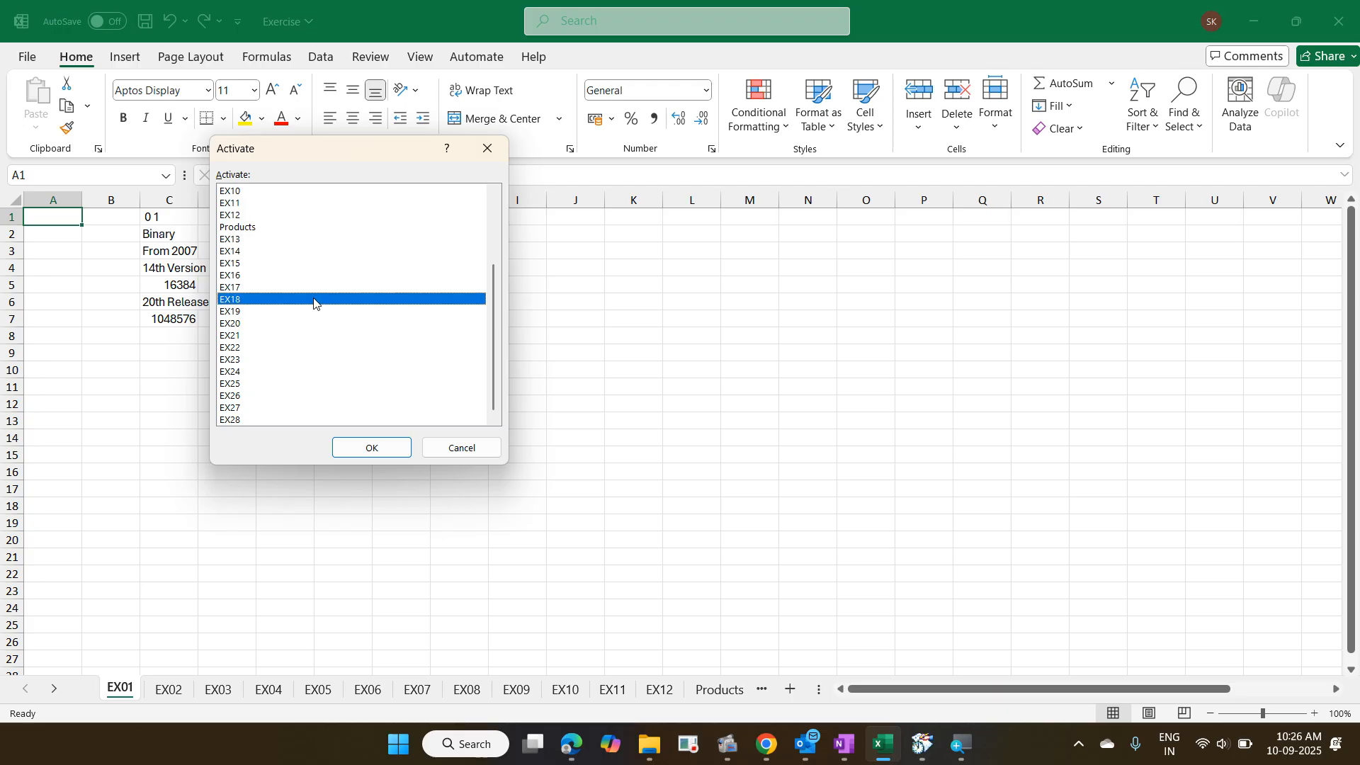
click(374, 446)
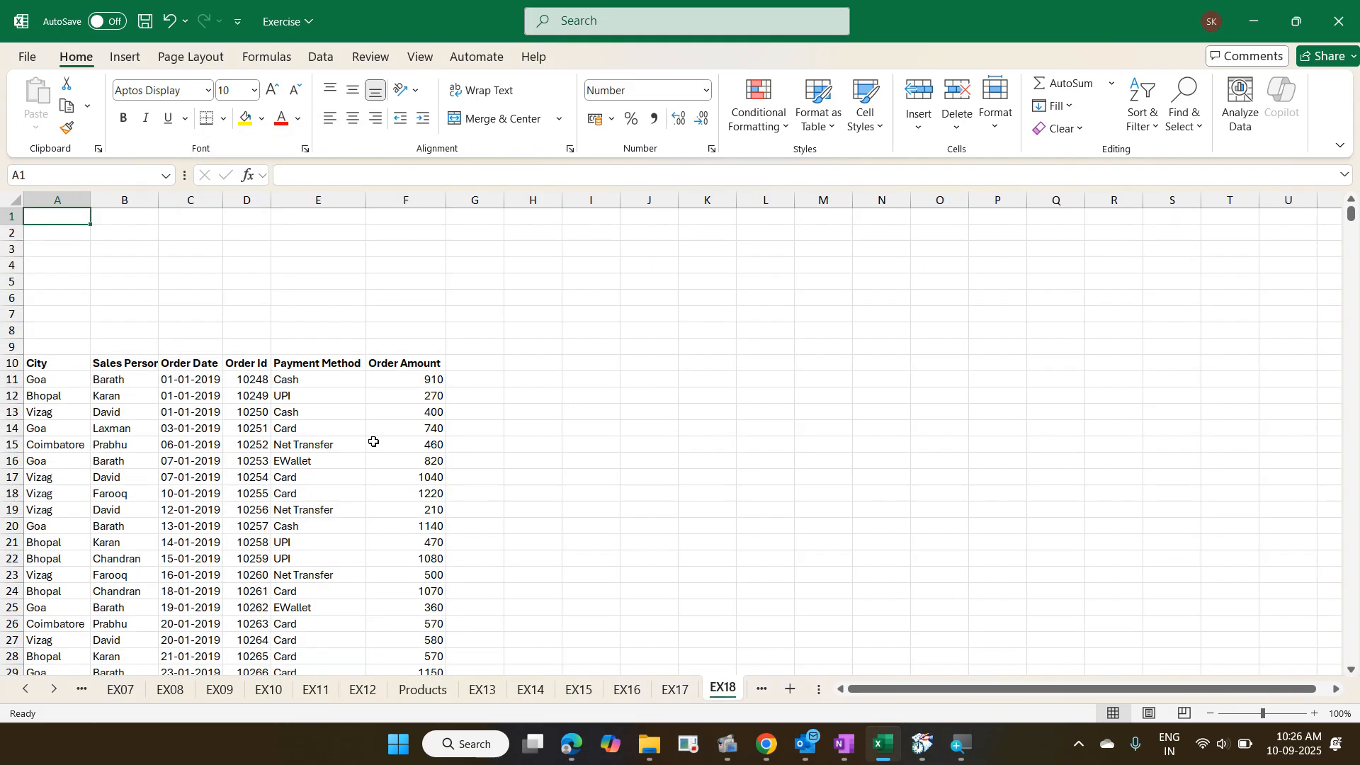
- Return directly to sheet EX01 by choosing it from the full sheet list
right_click(36, 696)
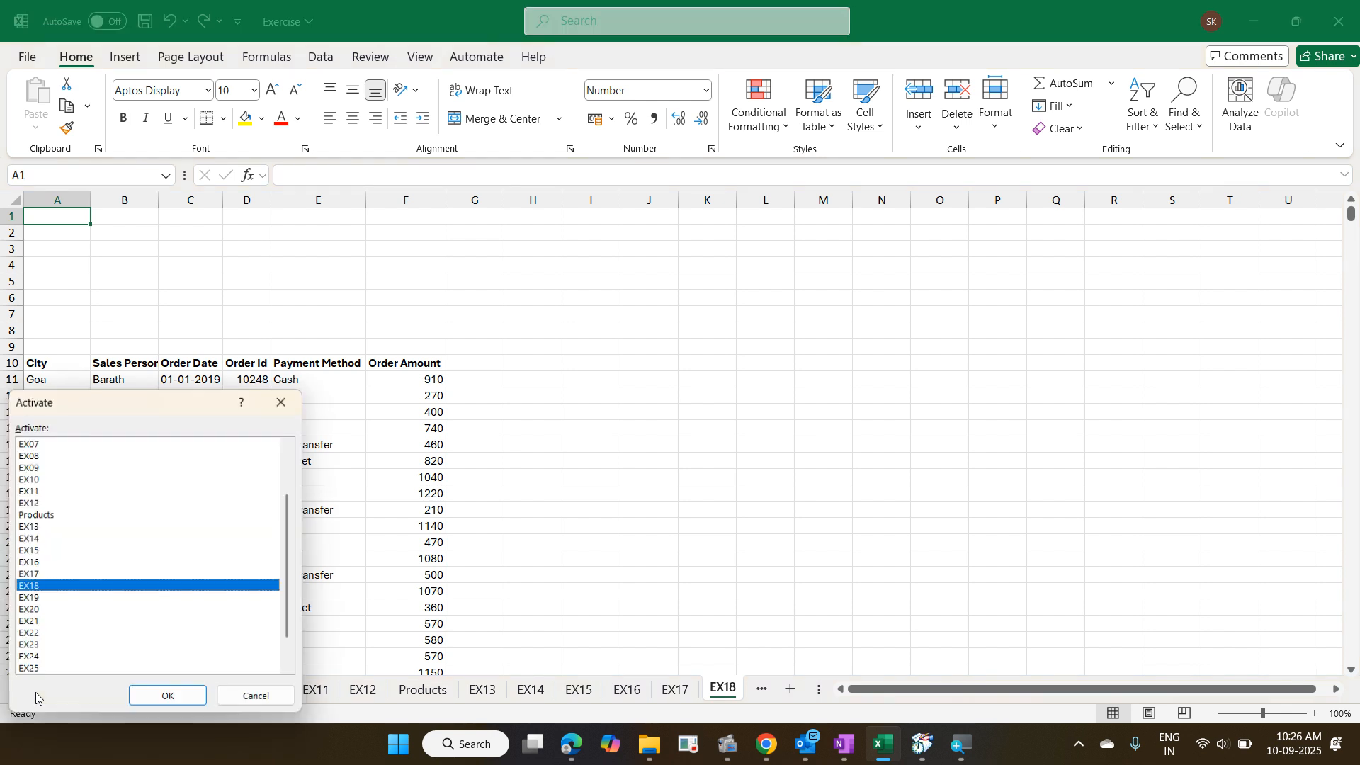
scroll(62, 563, up, 2)
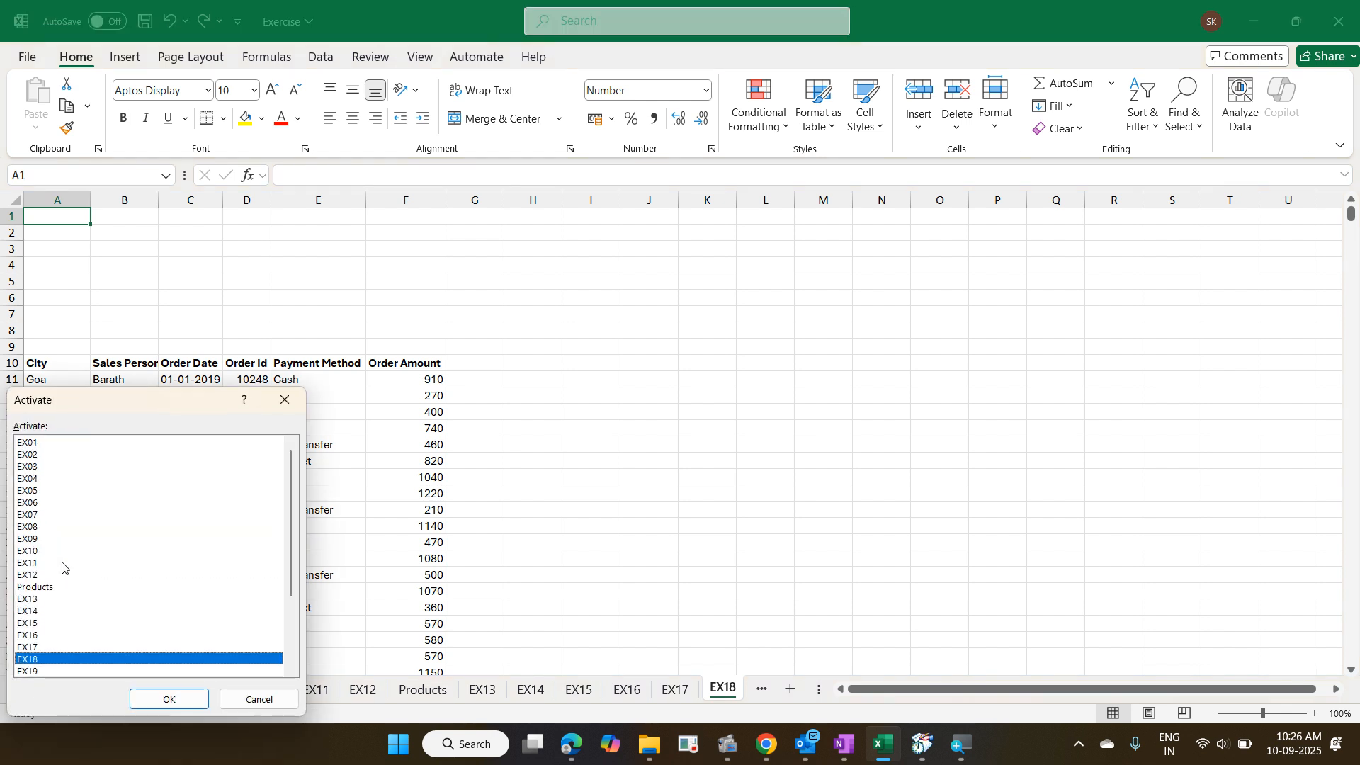
click(49, 443)
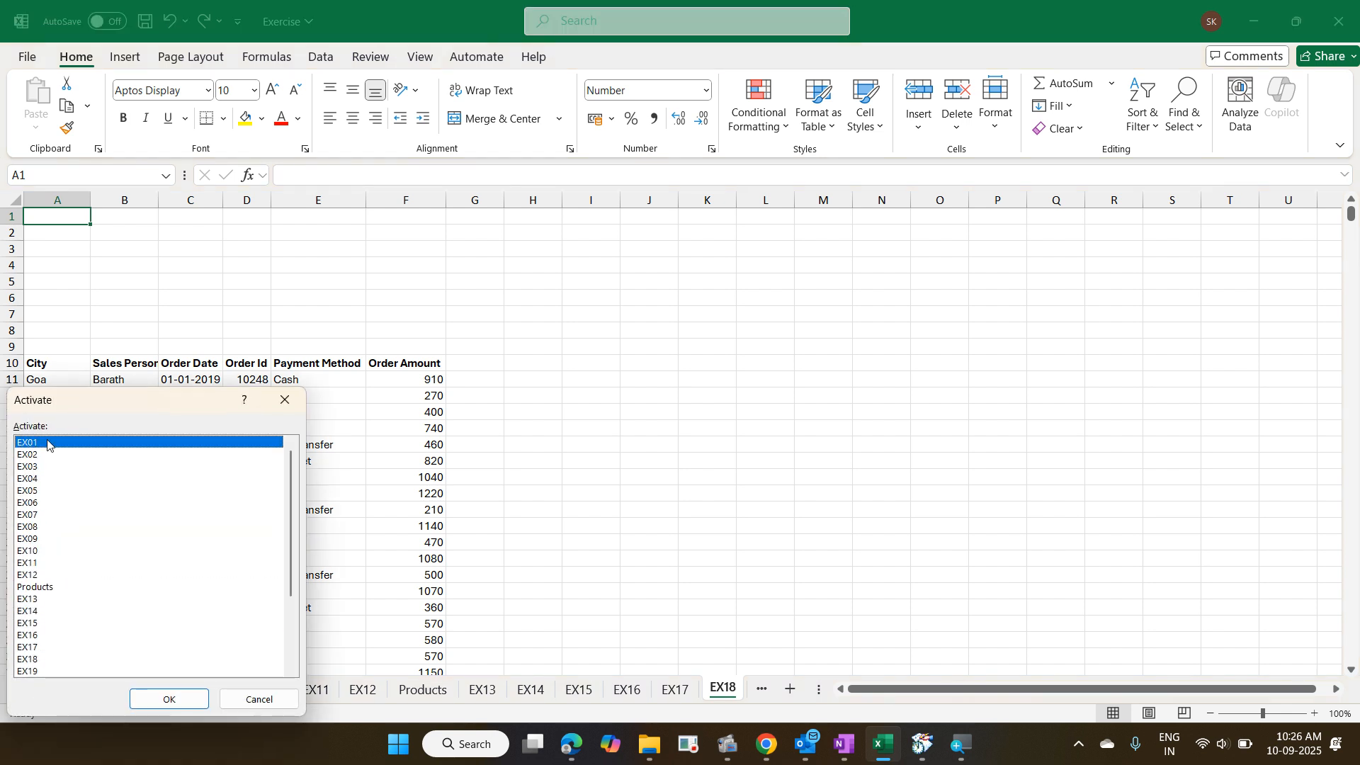
click(166, 699)
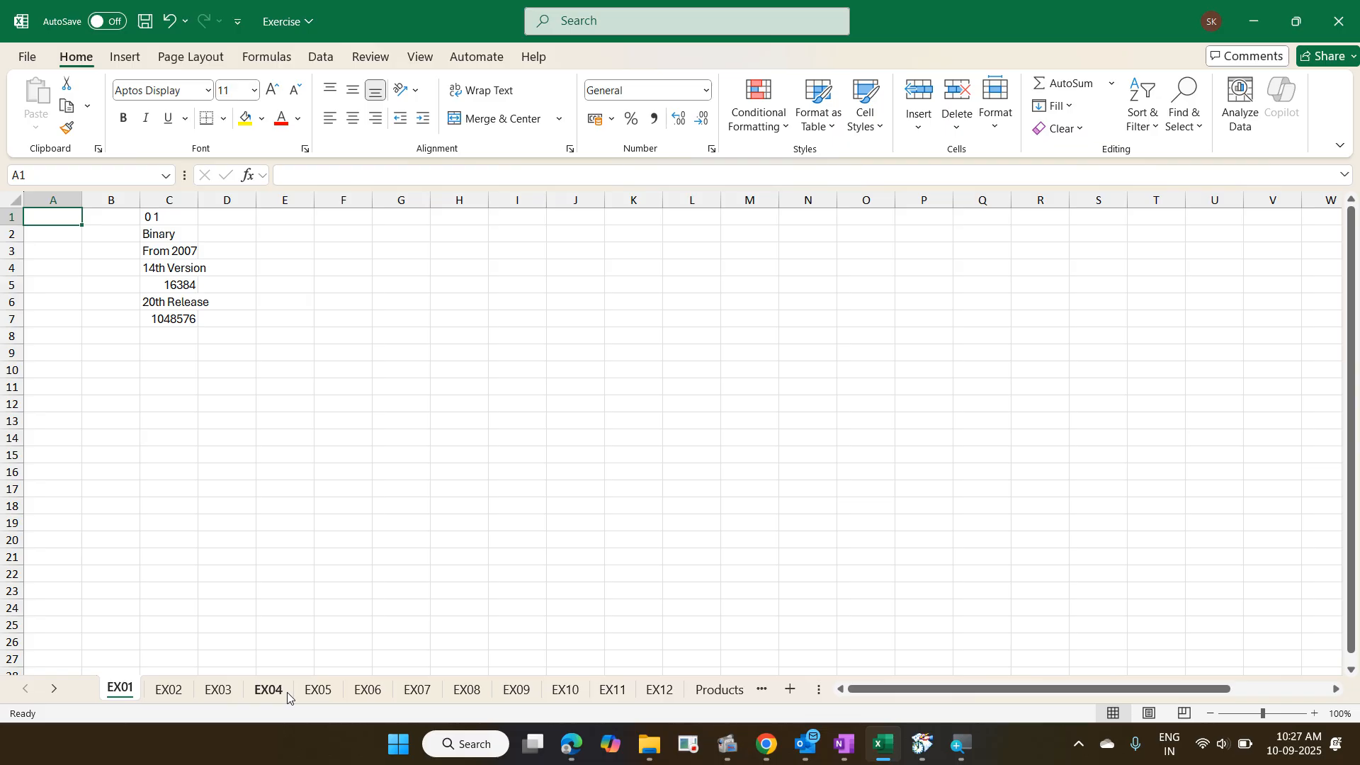
- Group sheets EX01 through EX03 and hide them together
shift+click(229, 691)
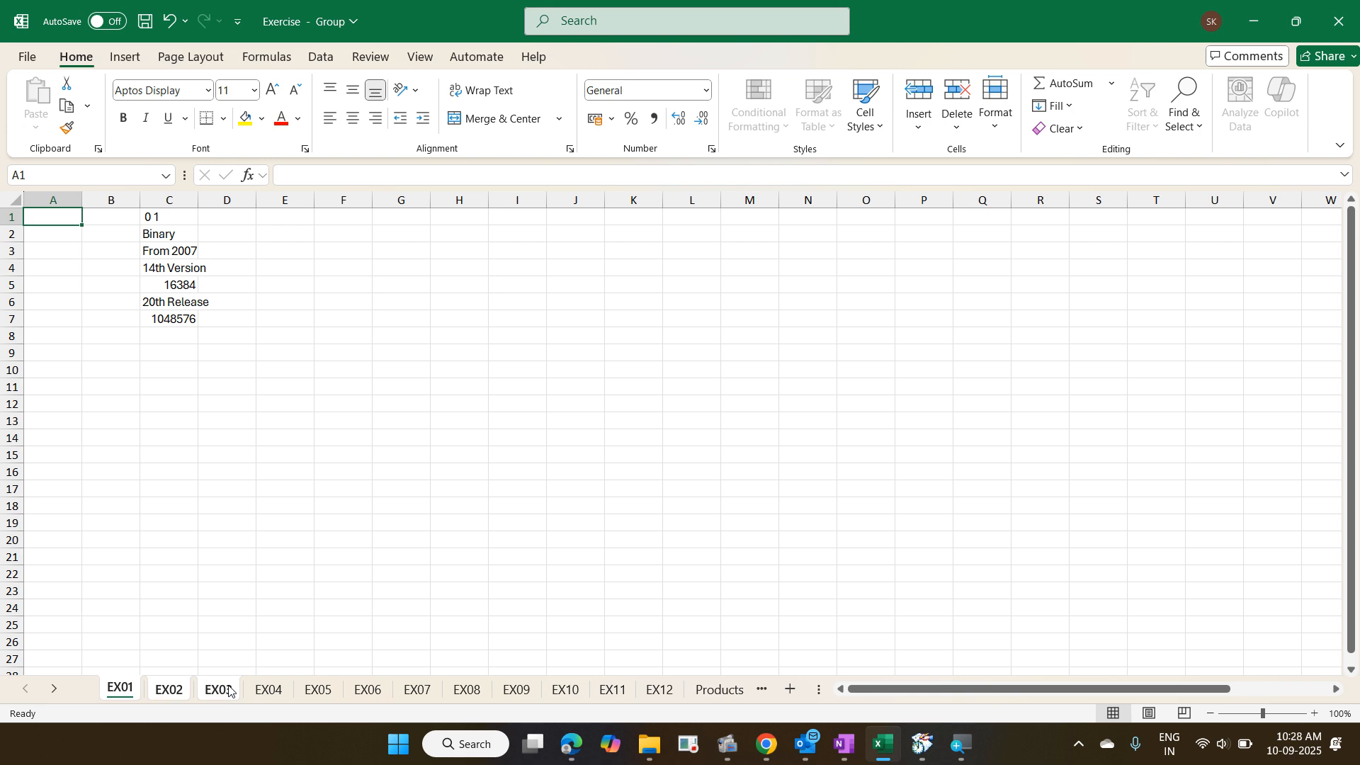
right_click(229, 691)
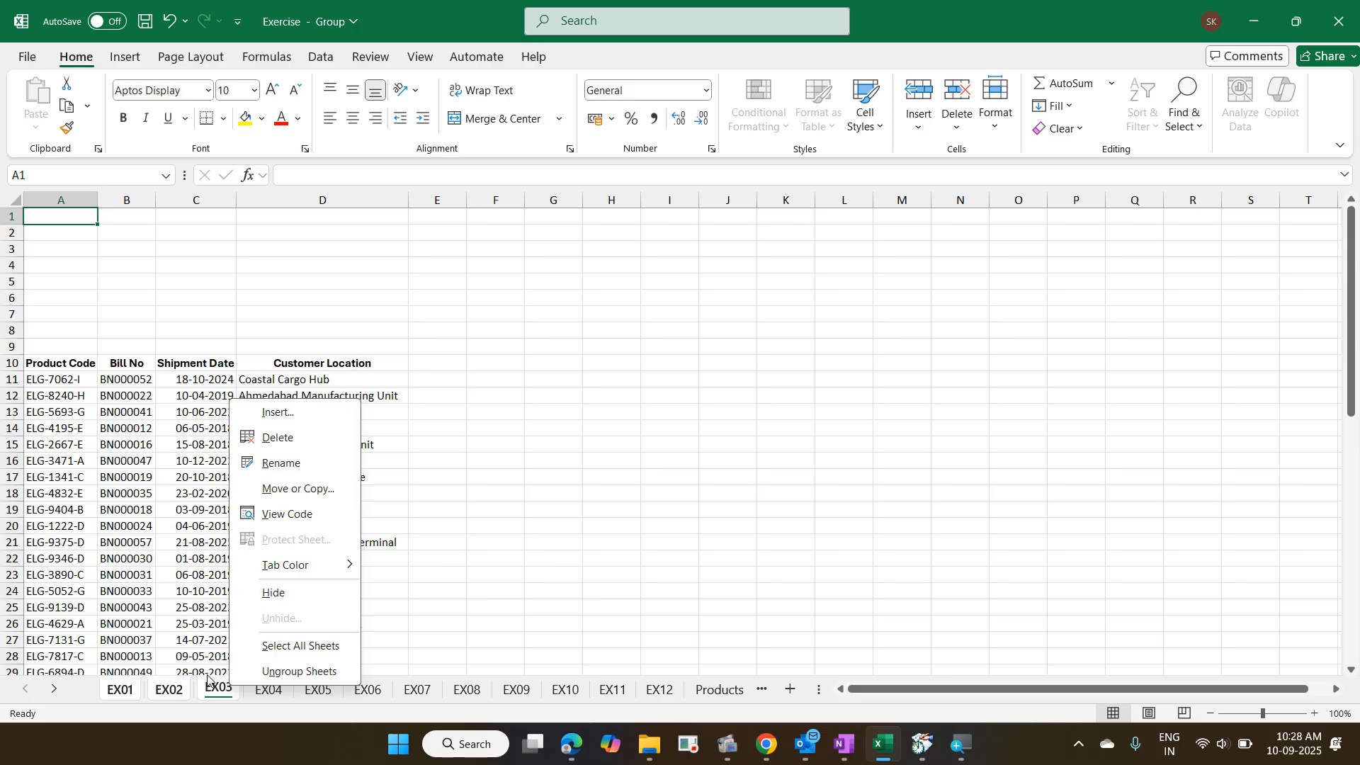
click(351, 594)
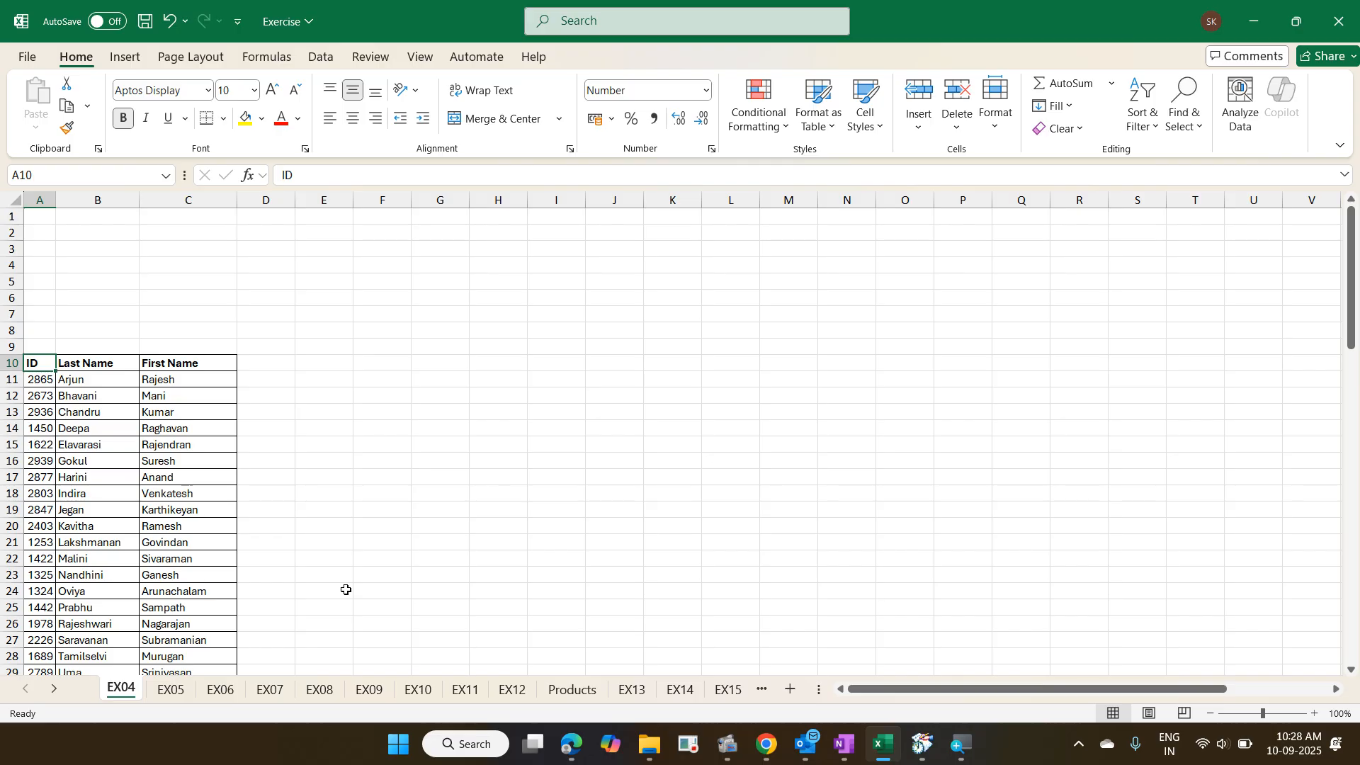
- Unhide sheets EX01, EX02 and EX03 all at once
right_click(116, 692)
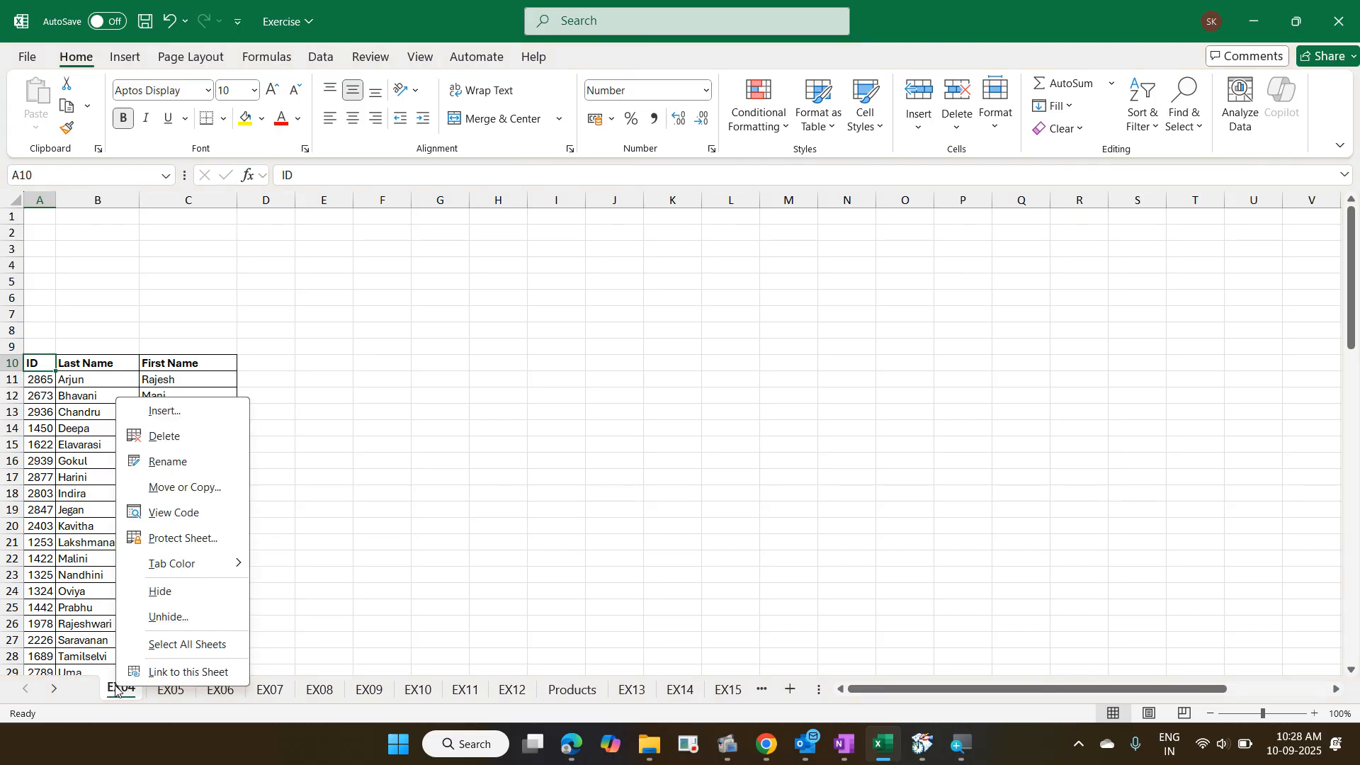
click(186, 621)
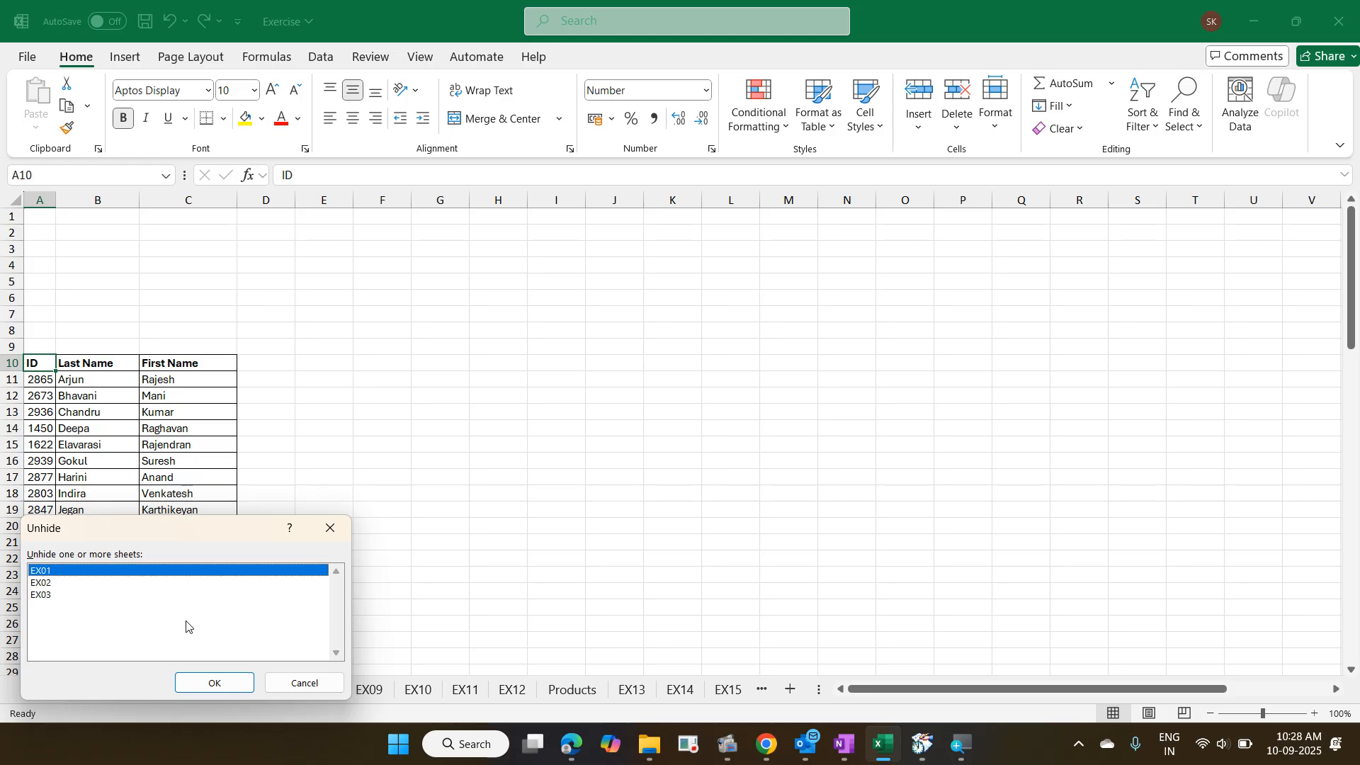
shift+click(51, 596)
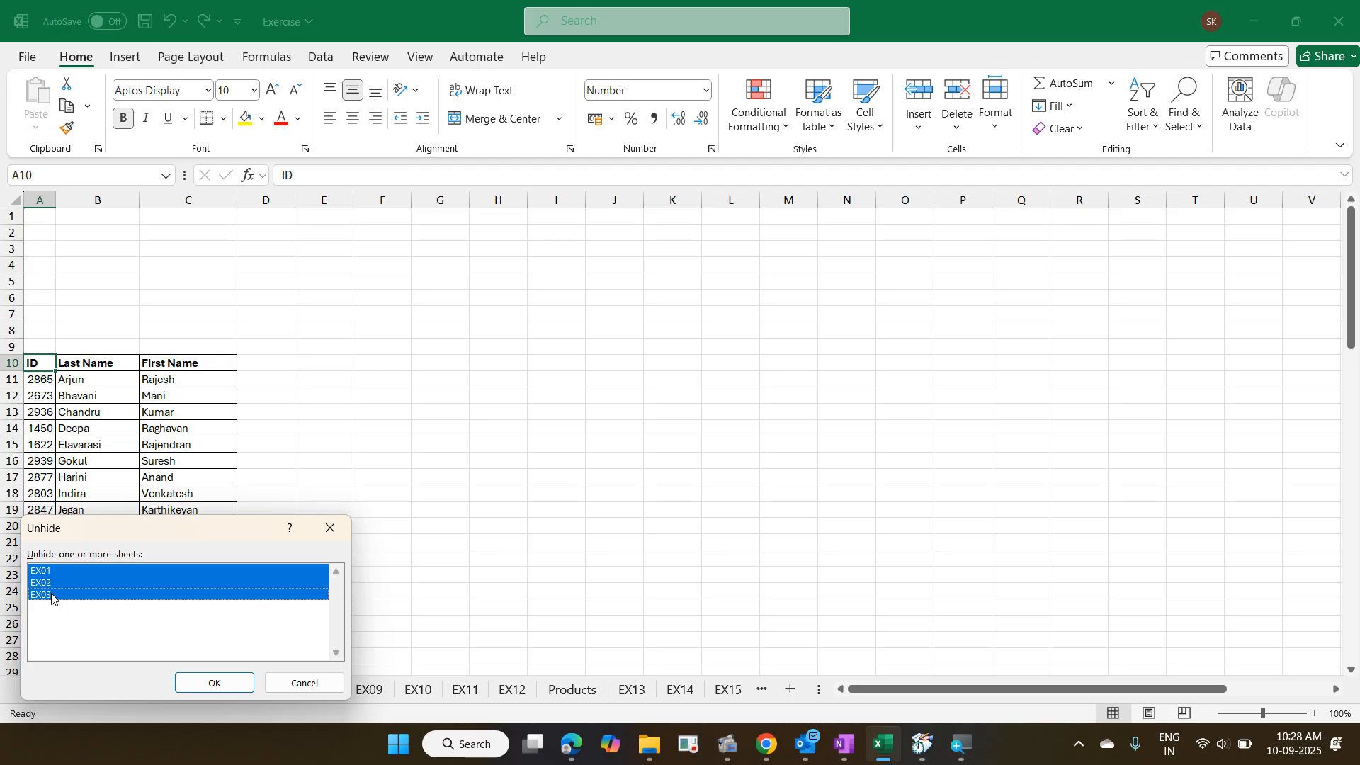
click(229, 684)
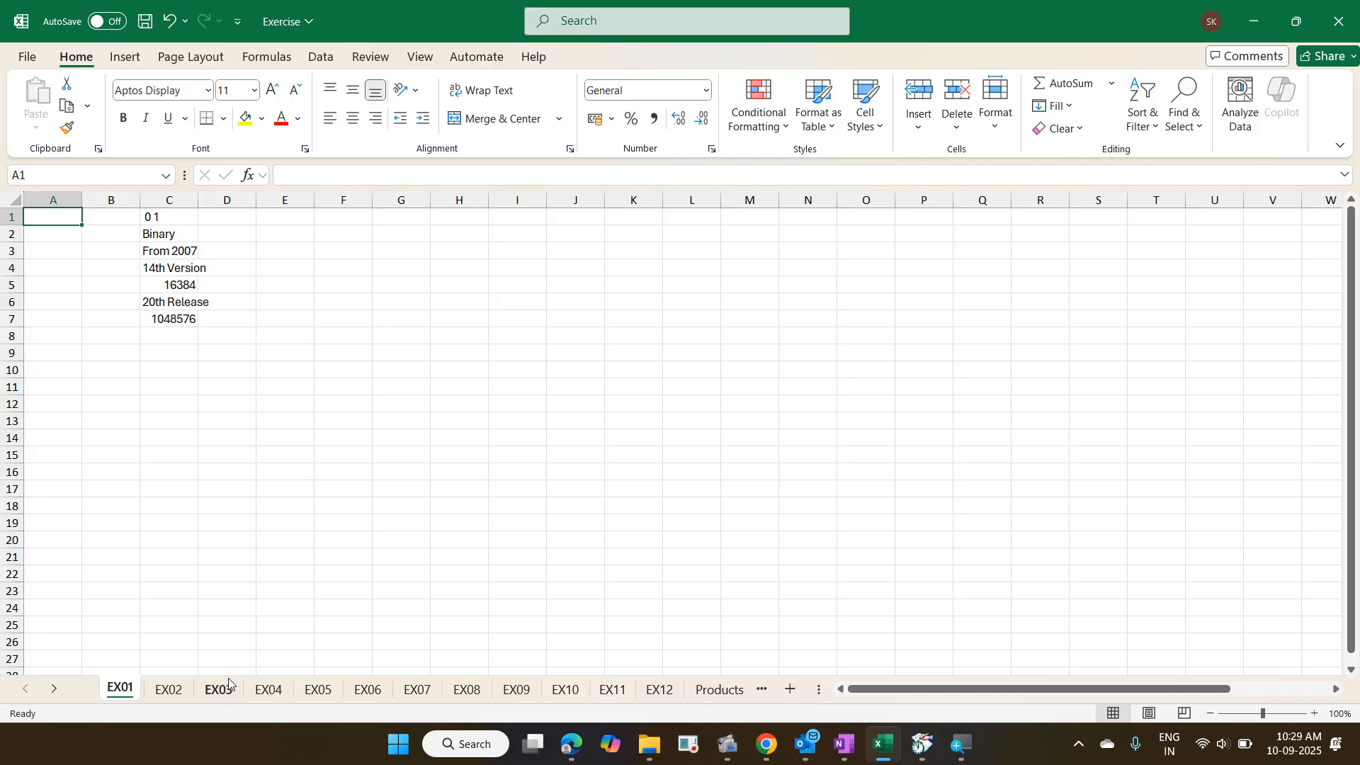
- Annotate EX01's sheet commands on screen with the note "Shift F11 / Shift Fn F11 - Insert a new sheet", and clear the annotation
right_click(126, 684)
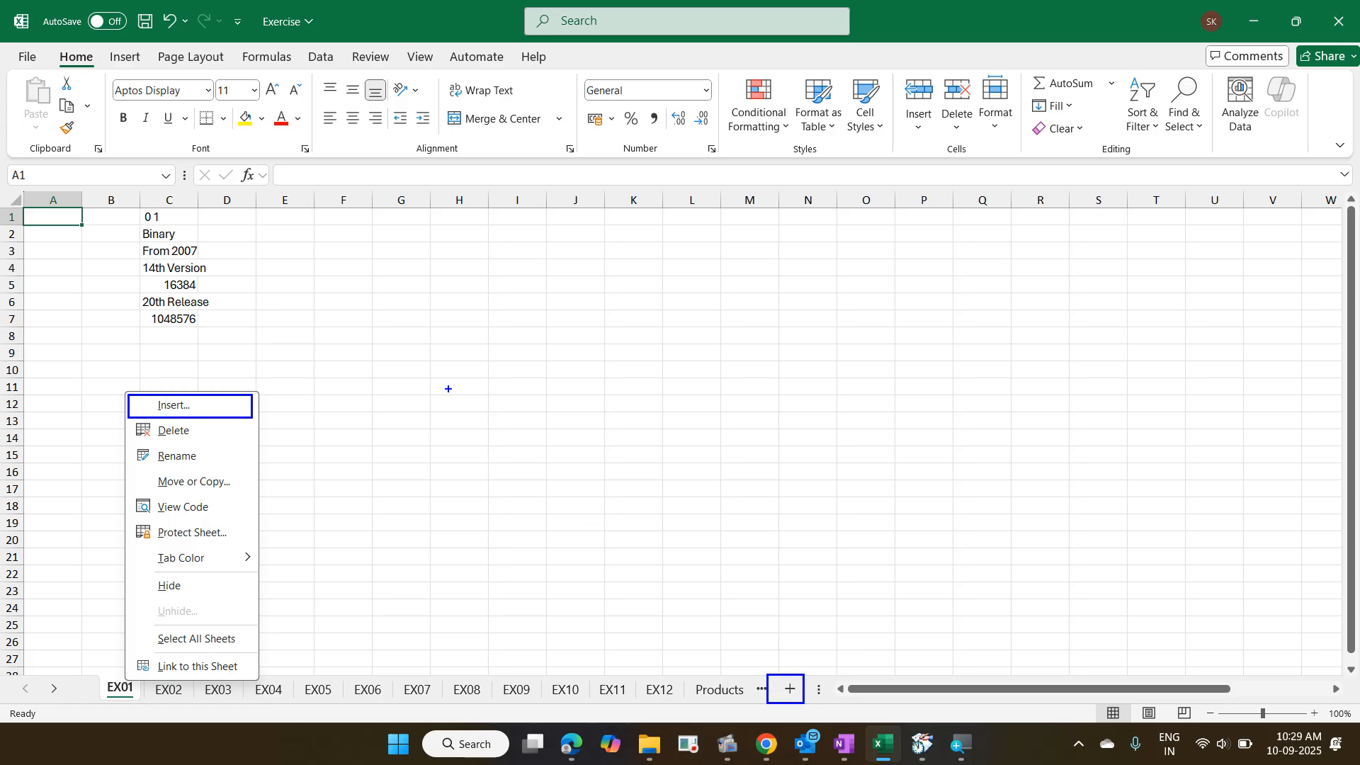
click(362, 337)
text(Shi)
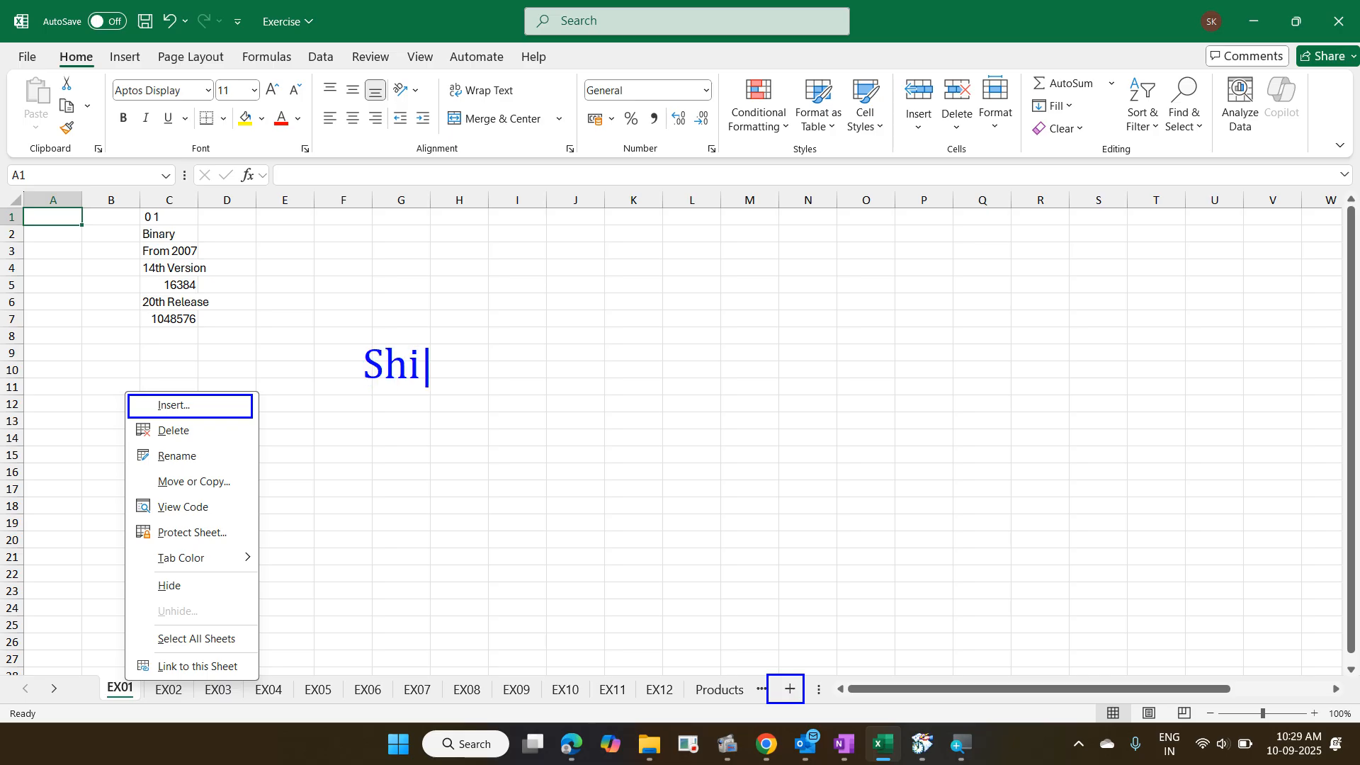
text(ft F11)
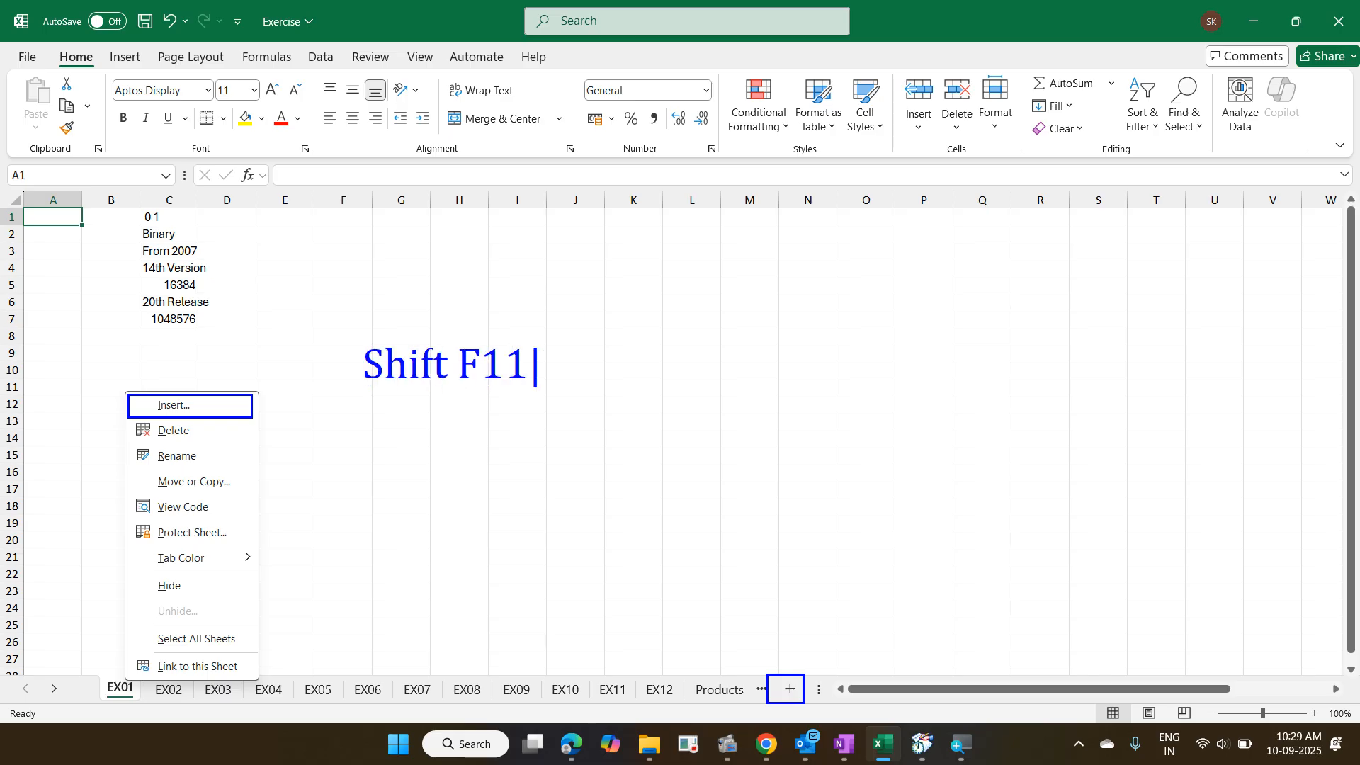
text( / Sh)
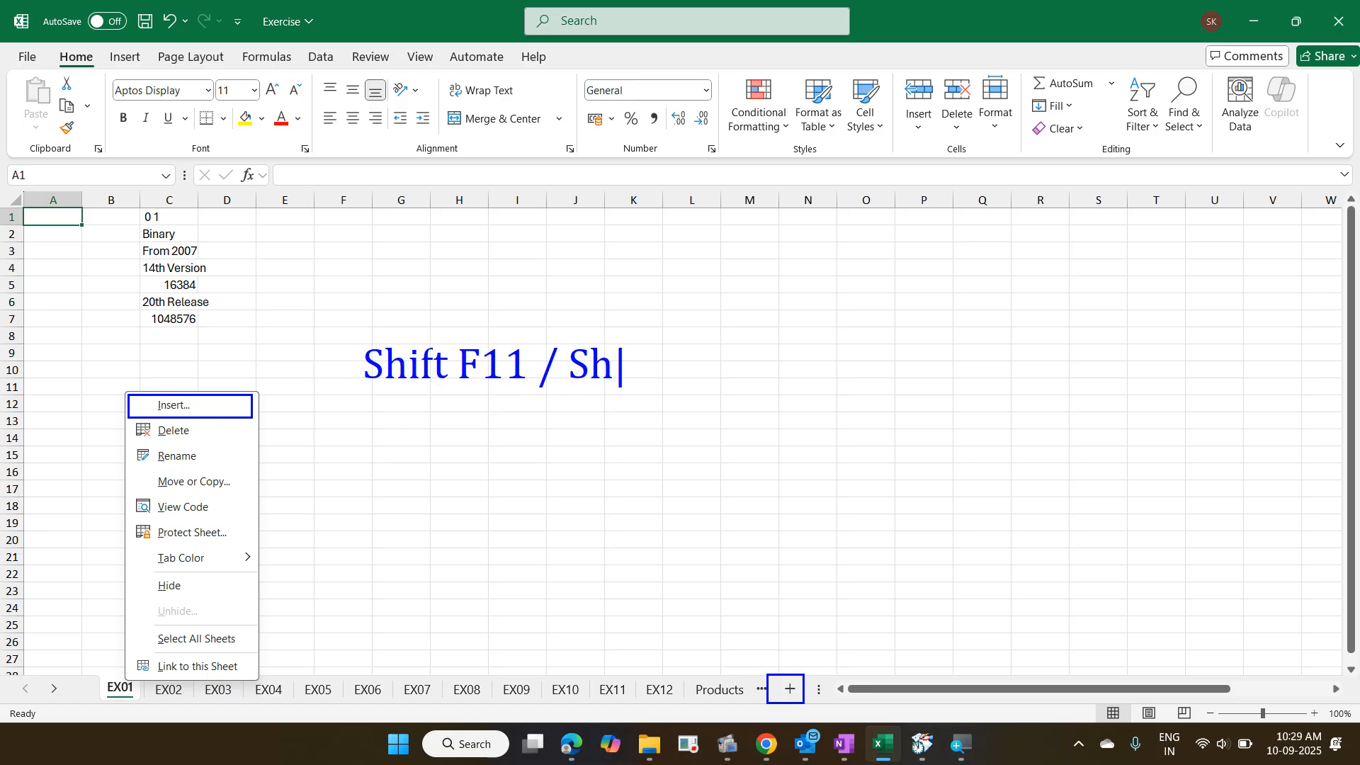
text(ift Fn F11)
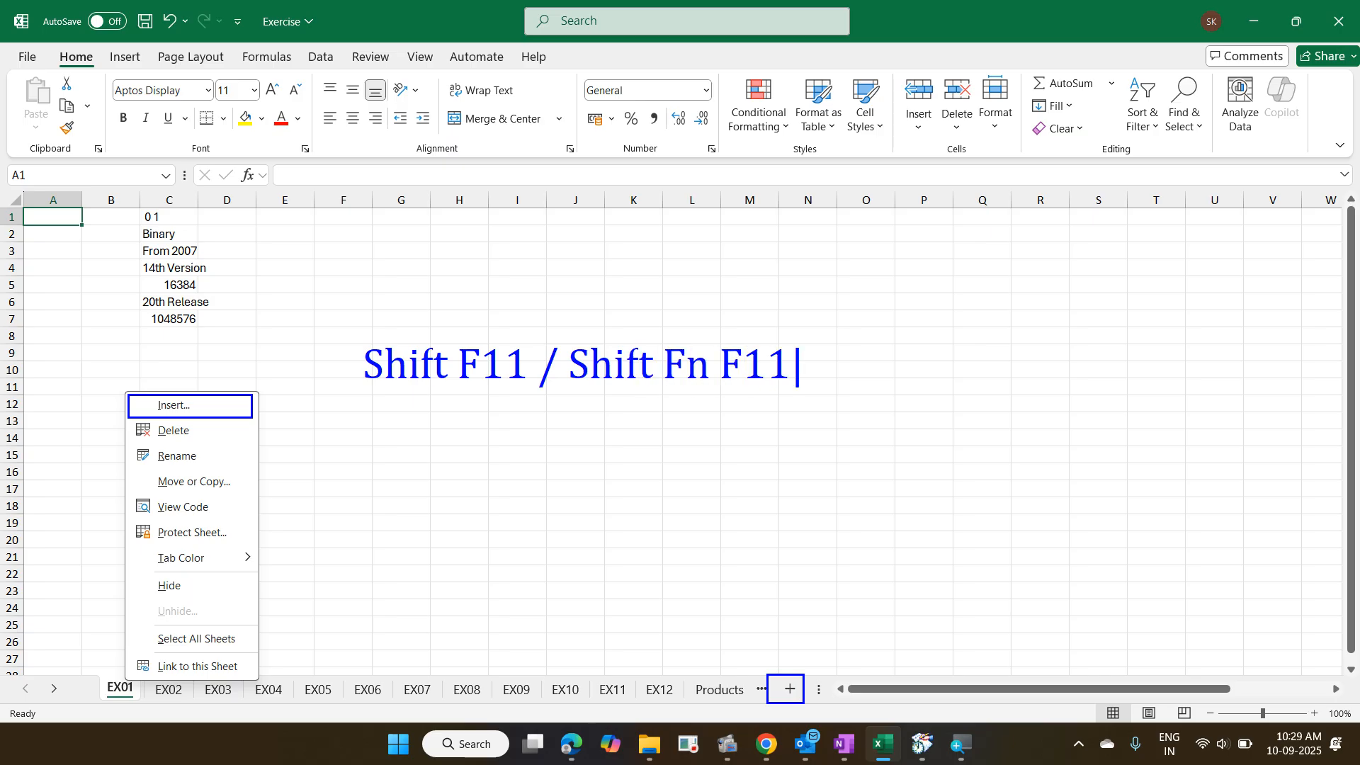
text( - Insert a)
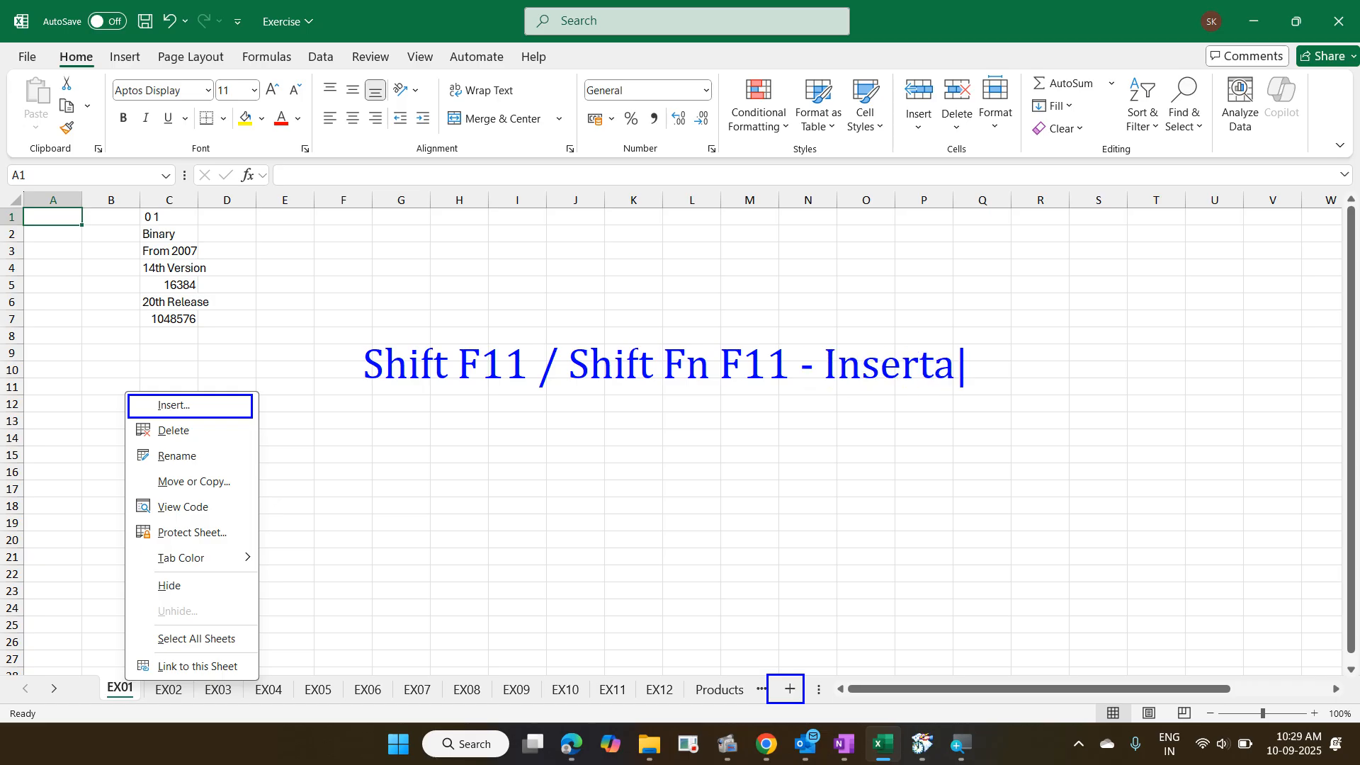
key(BackSpace)
text(a new sheet)
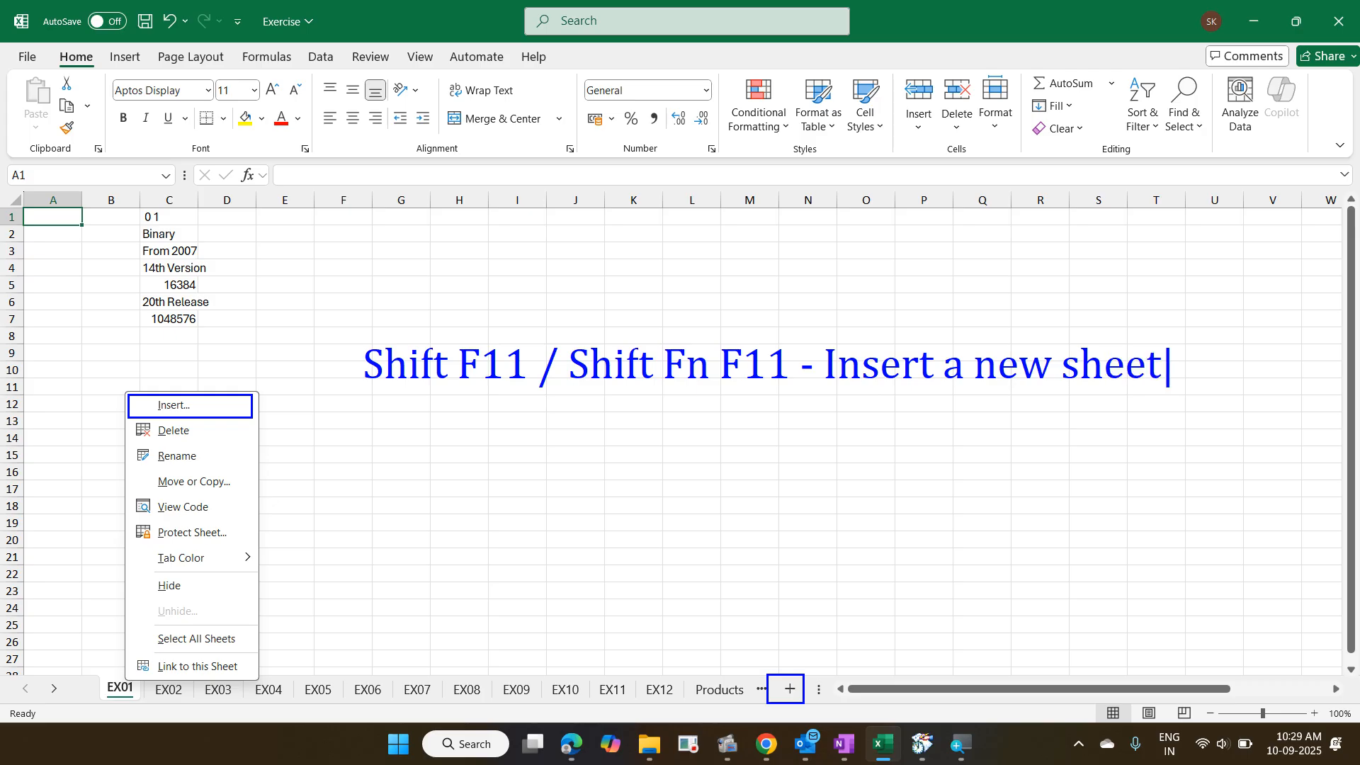
key(Escape)
key(Escape)
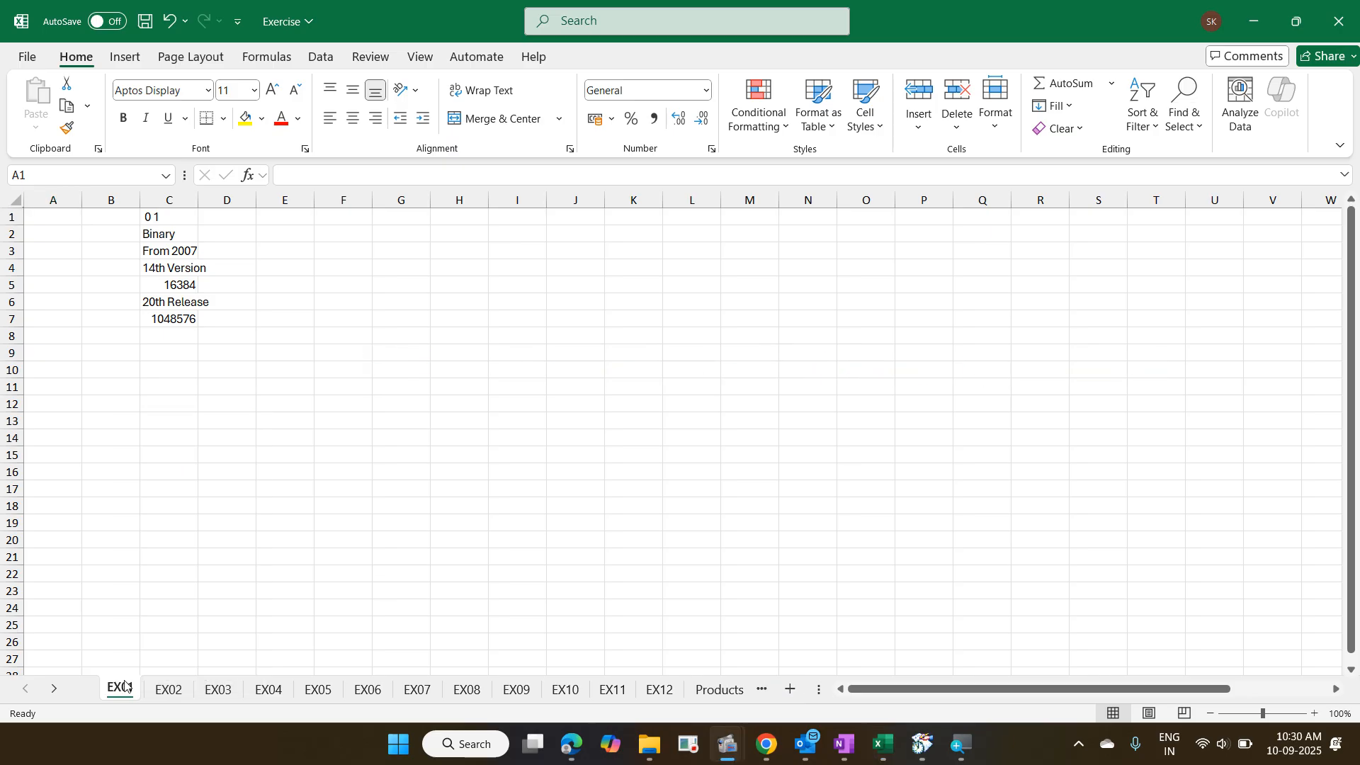
- Try to delete sheet EX03, decline the deletion, and return to sheet EX01
scroll(124, 686, down, 1)
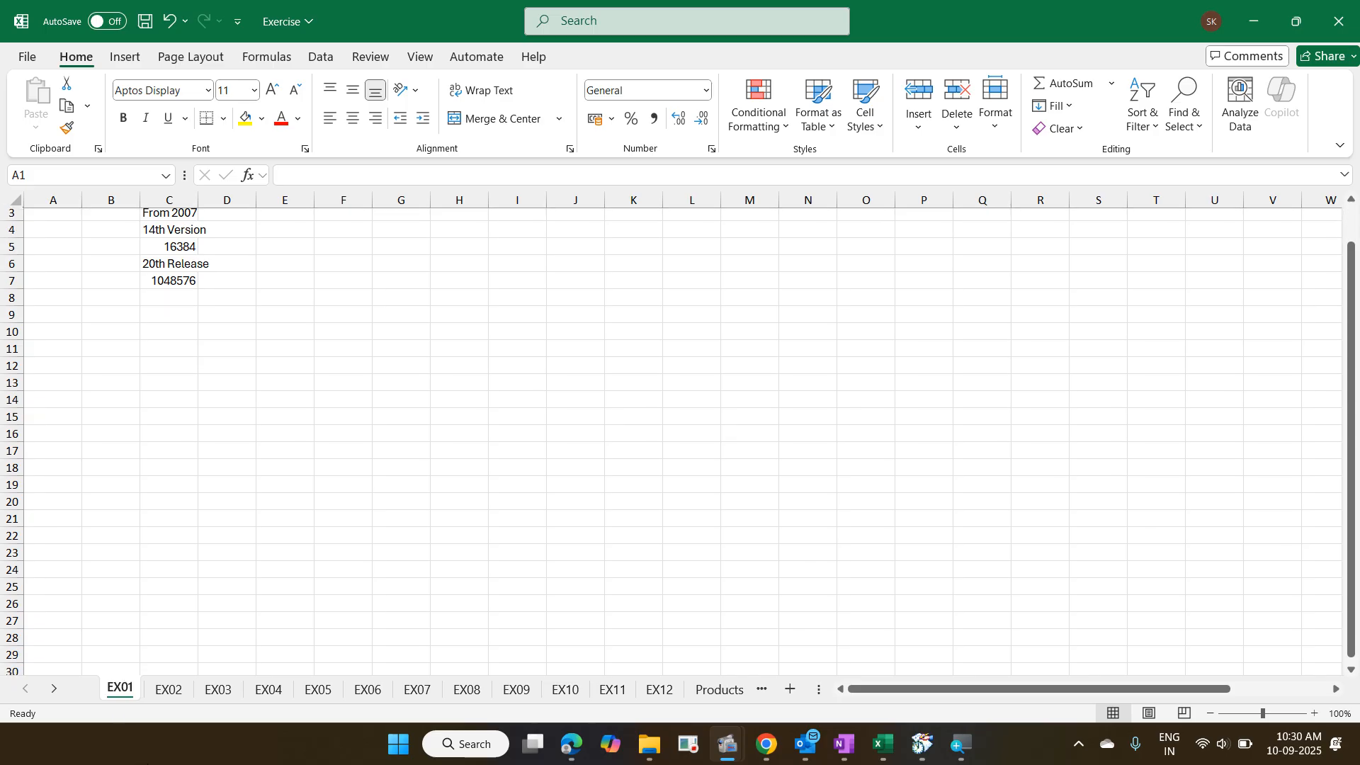
scroll(51, 508, up, 1)
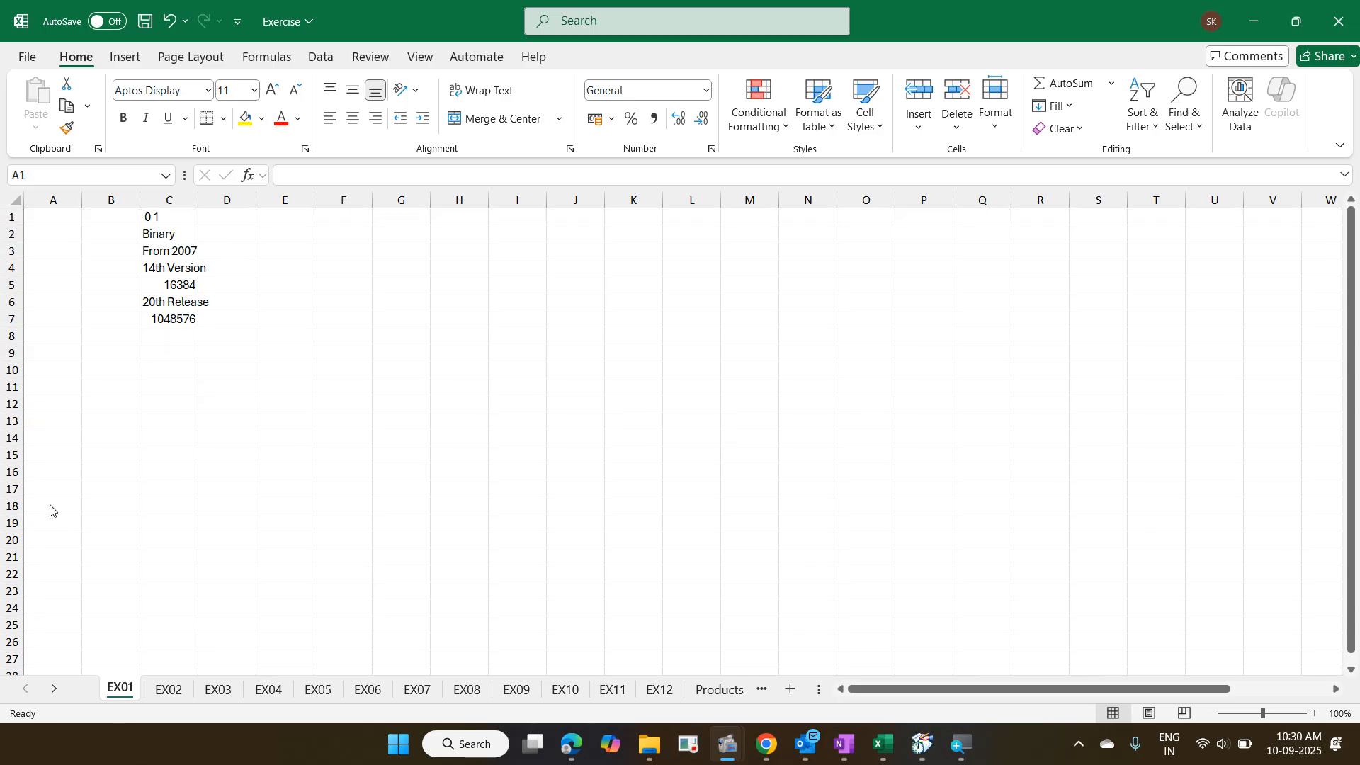
click(224, 688)
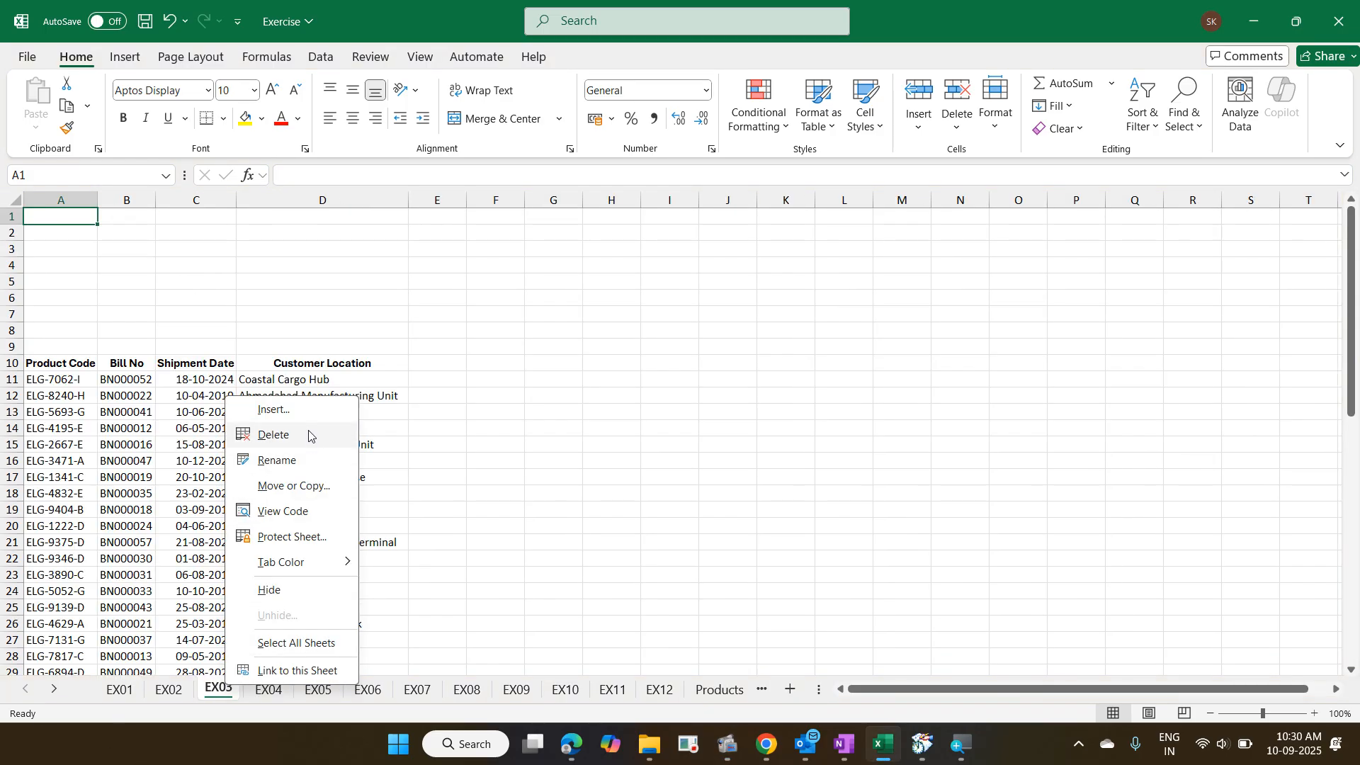
click(307, 434)
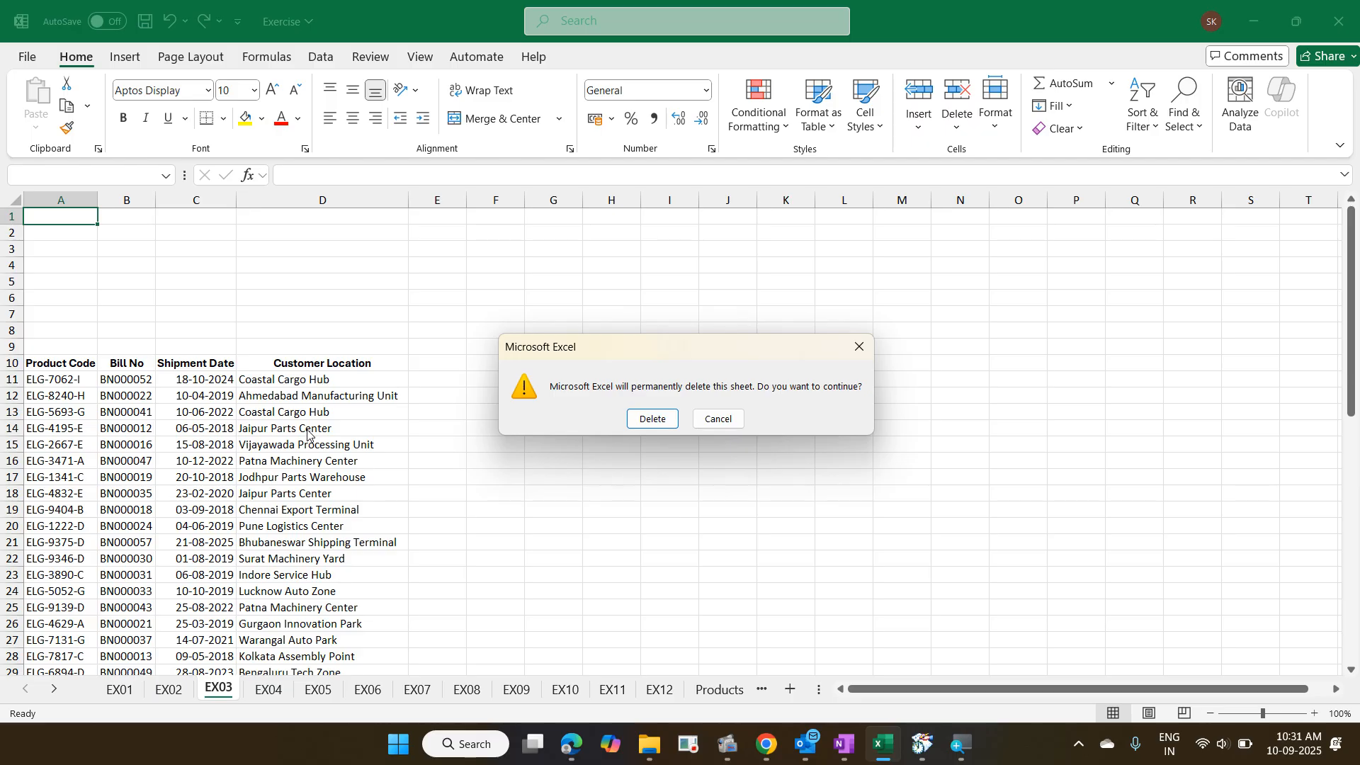
click(709, 419)
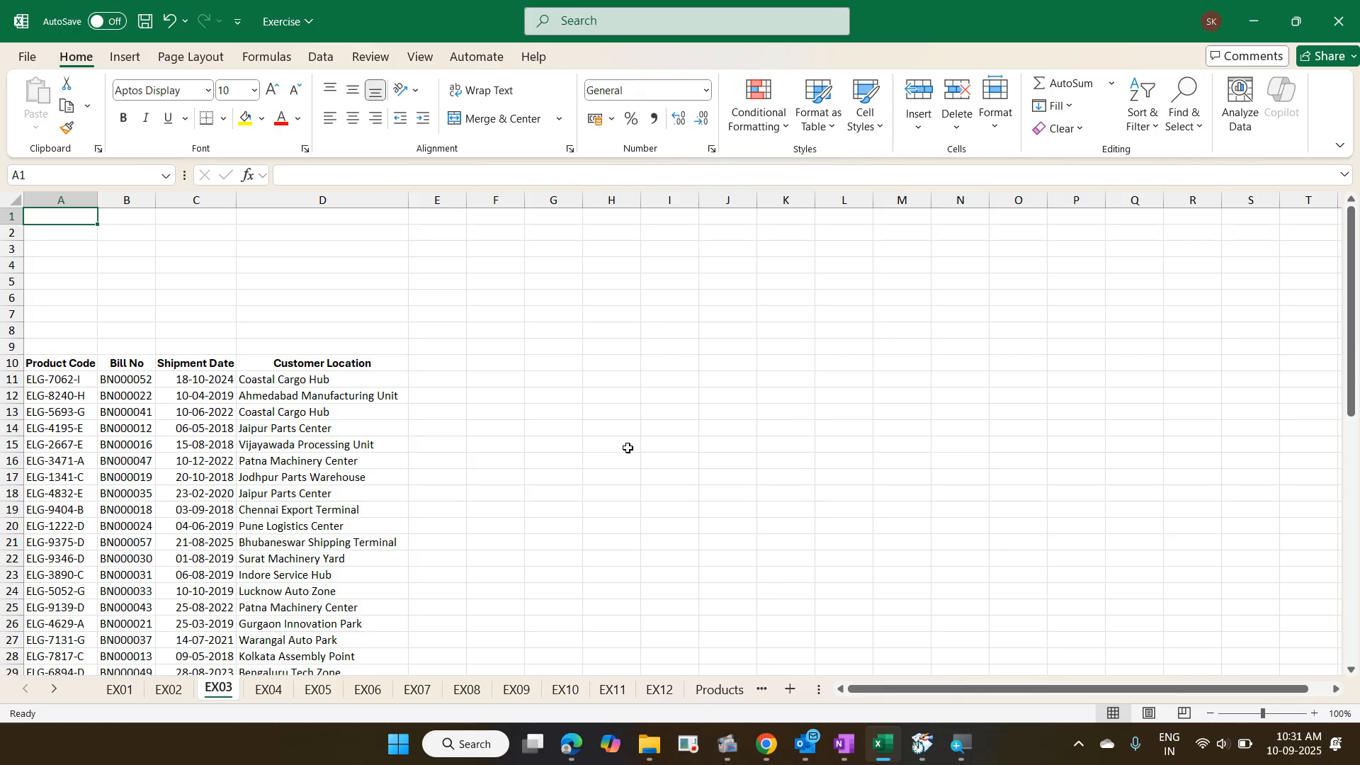
click(119, 691)
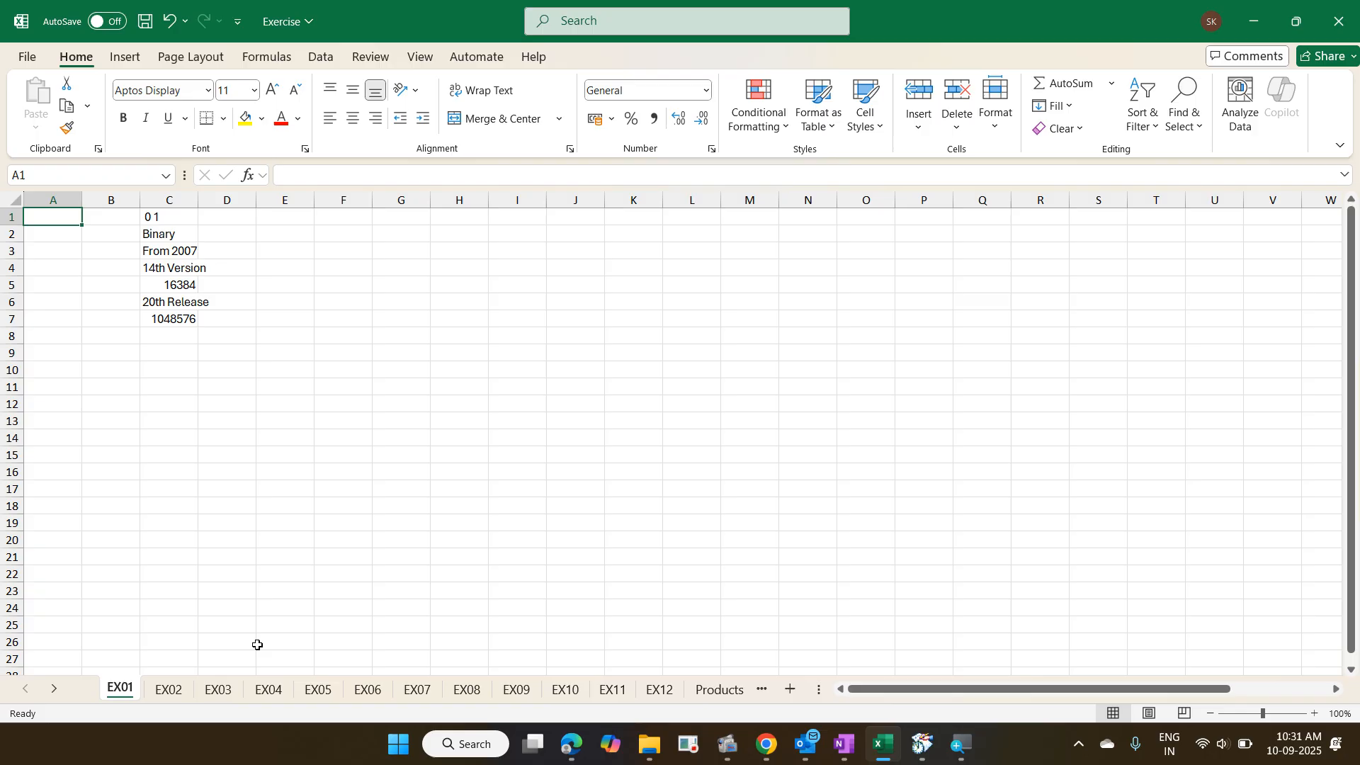
- Switch to PowerPoint, create a blank presentation, and add two new slides after the first
click(395, 747)
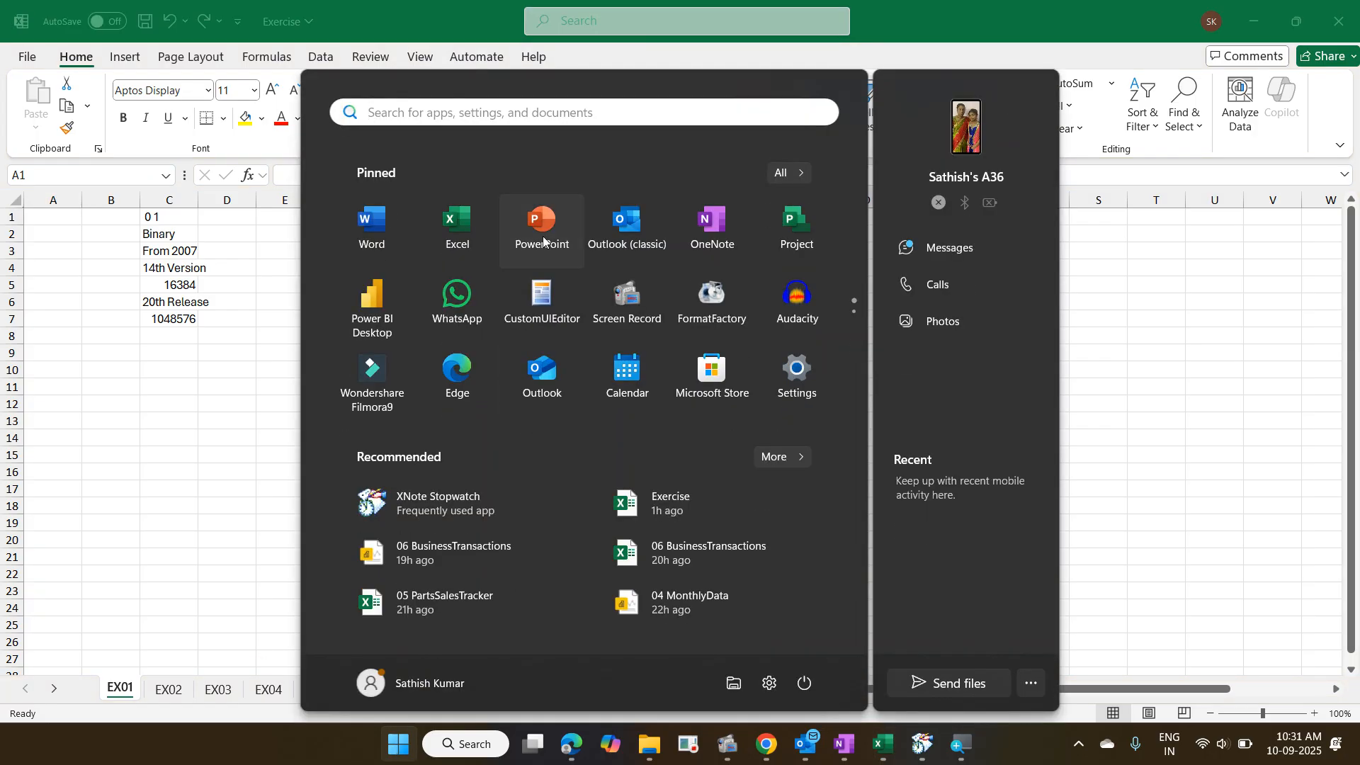
click(543, 241)
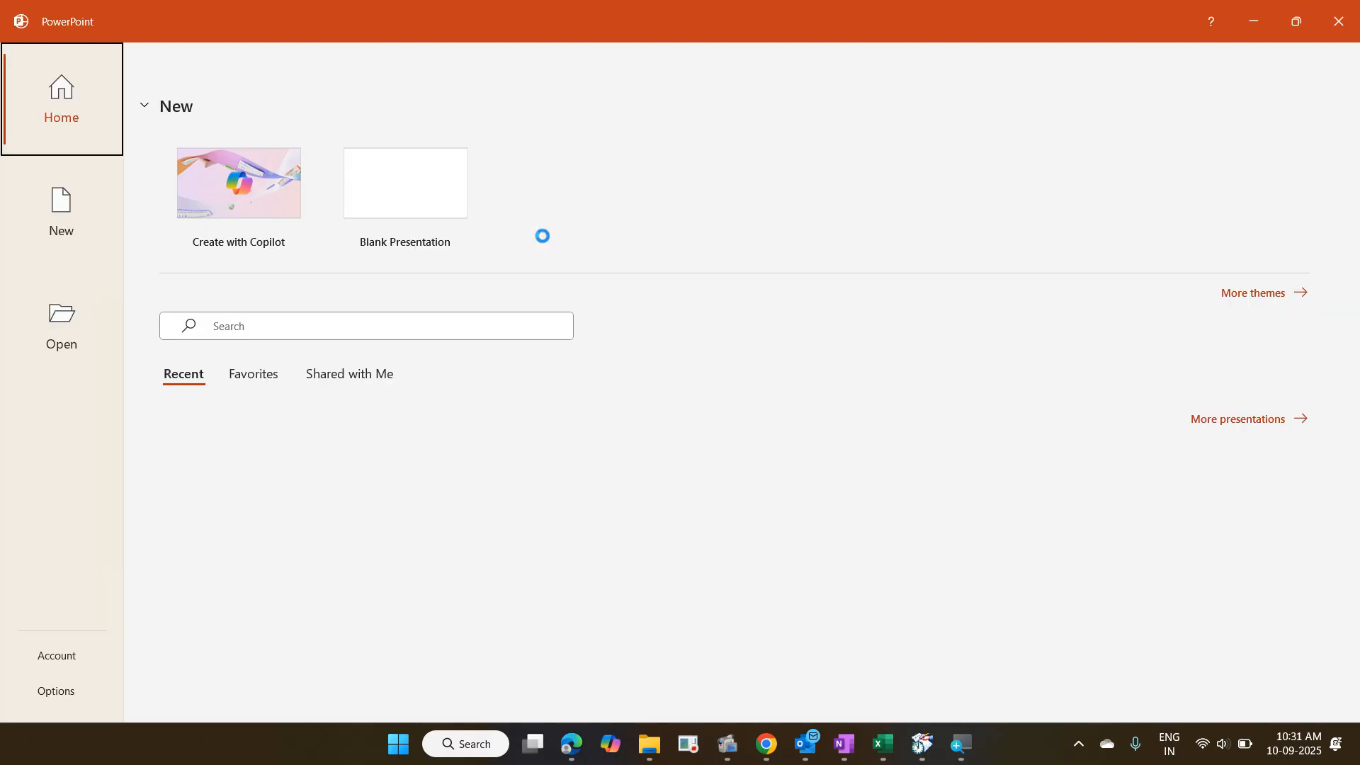
click(430, 223)
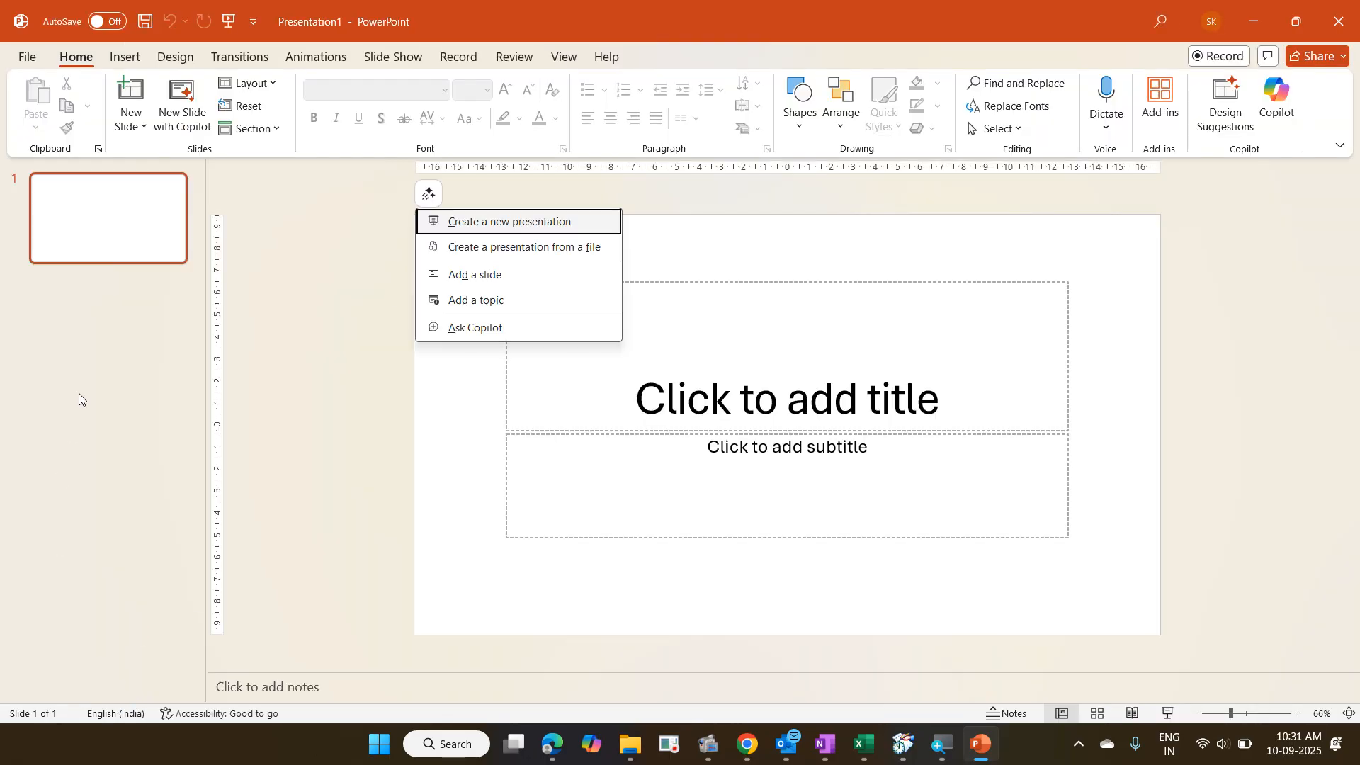
click(177, 225)
key(Return)
key(Return)
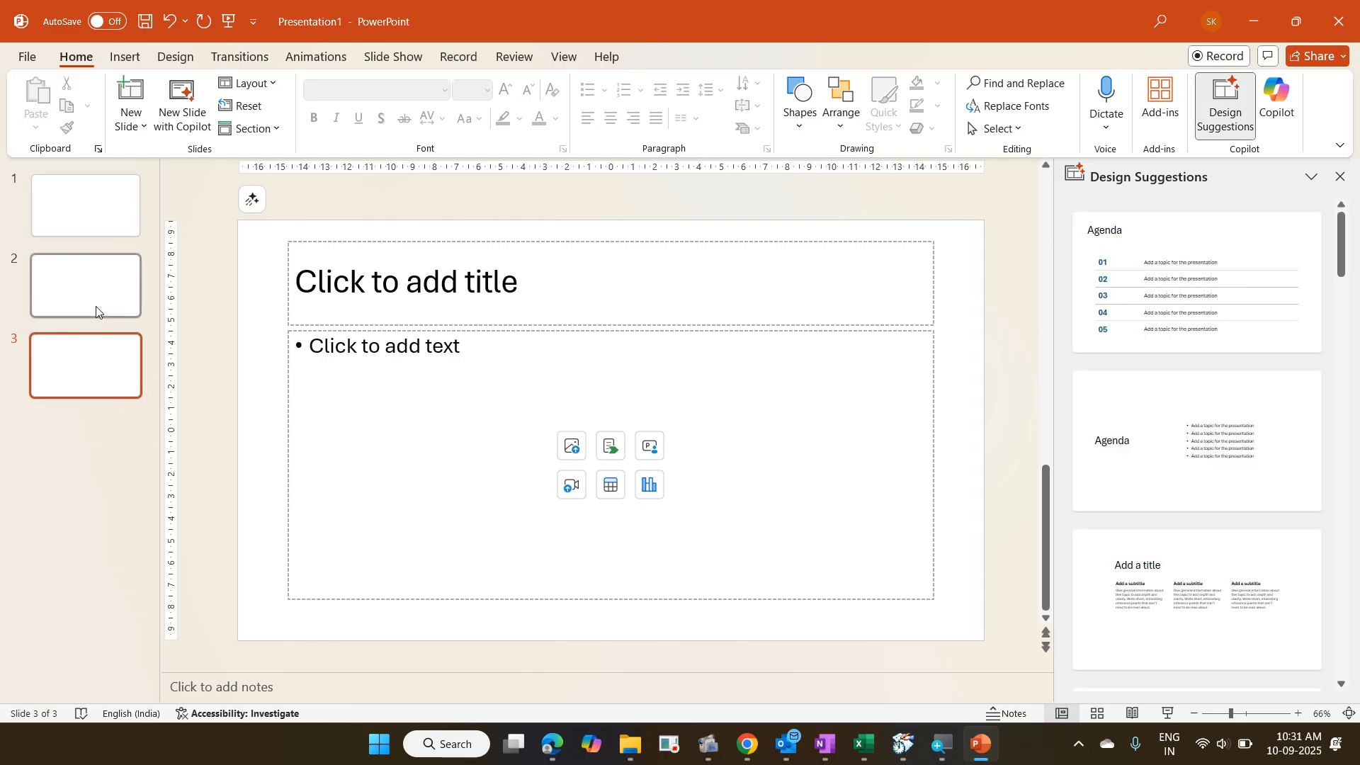
- View slide 2 and slide 1, and minimize the presentation to return to the Excel workbook
click(99, 289)
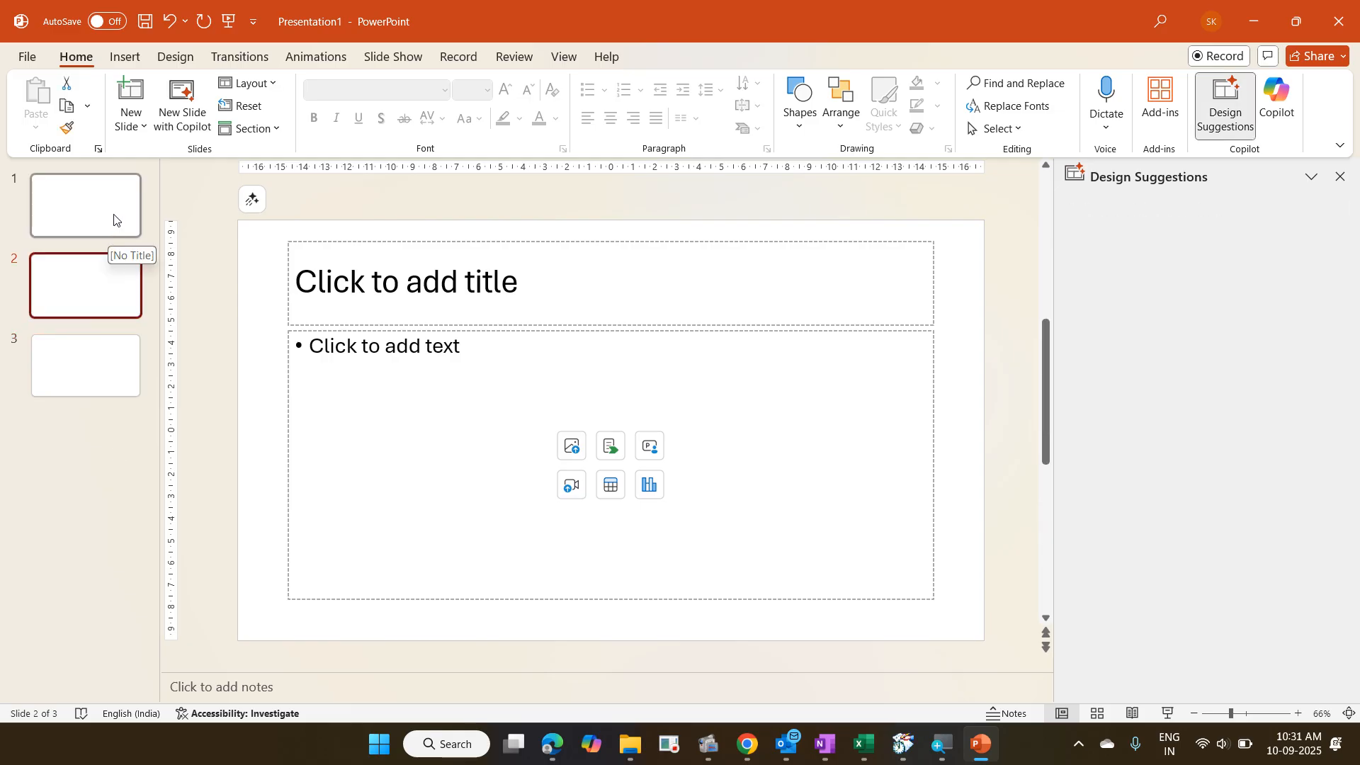
click(108, 232)
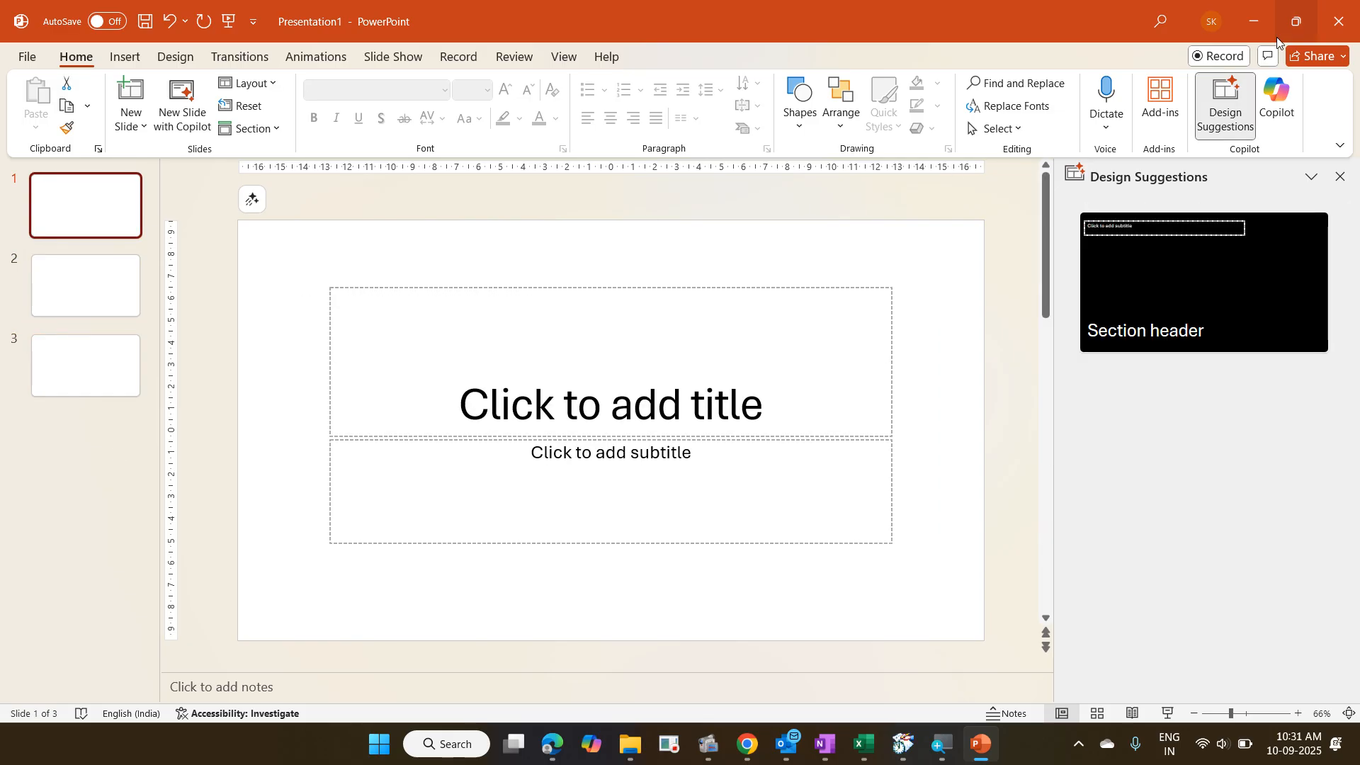
click(1254, 28)
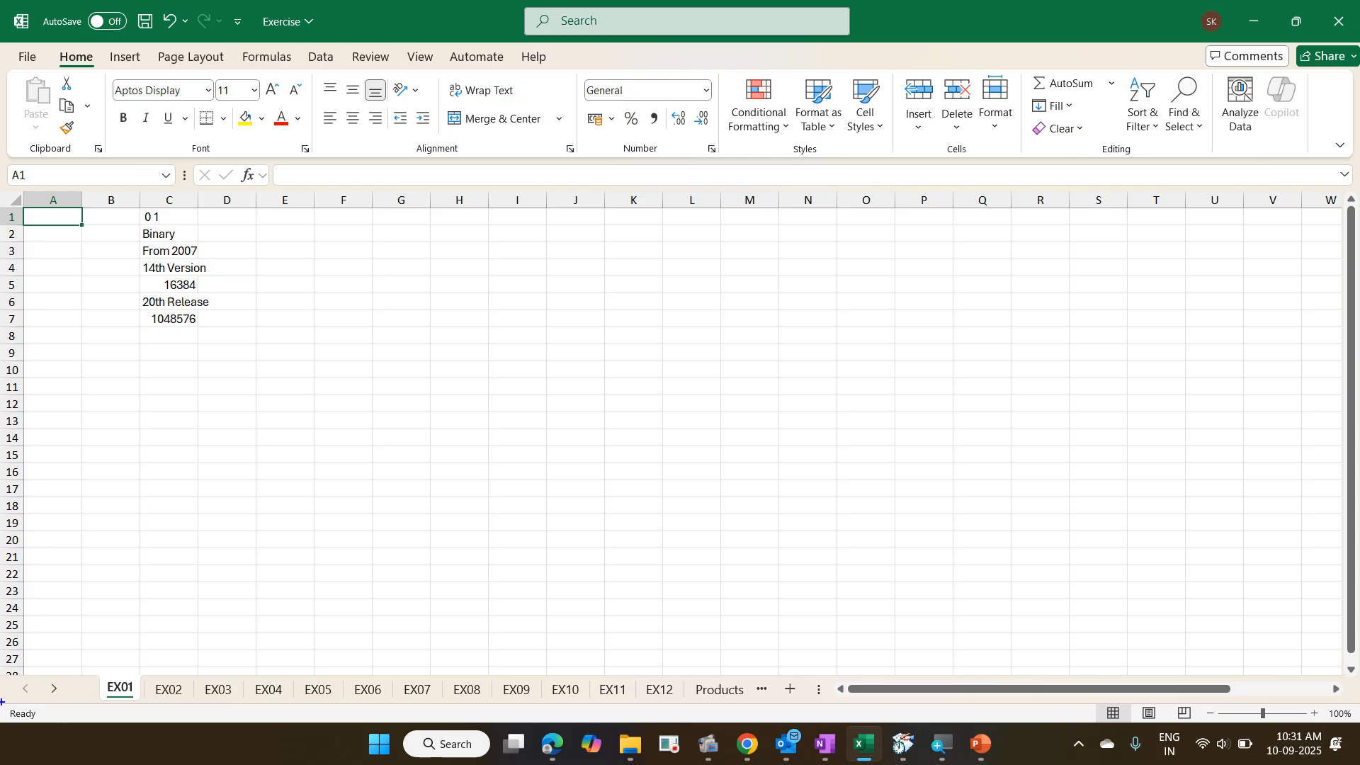
- Outline the status bar on screen, link it by an arrow to the label "Status Bar", and clear the annotation
drag(2, 703, 1077, 733)
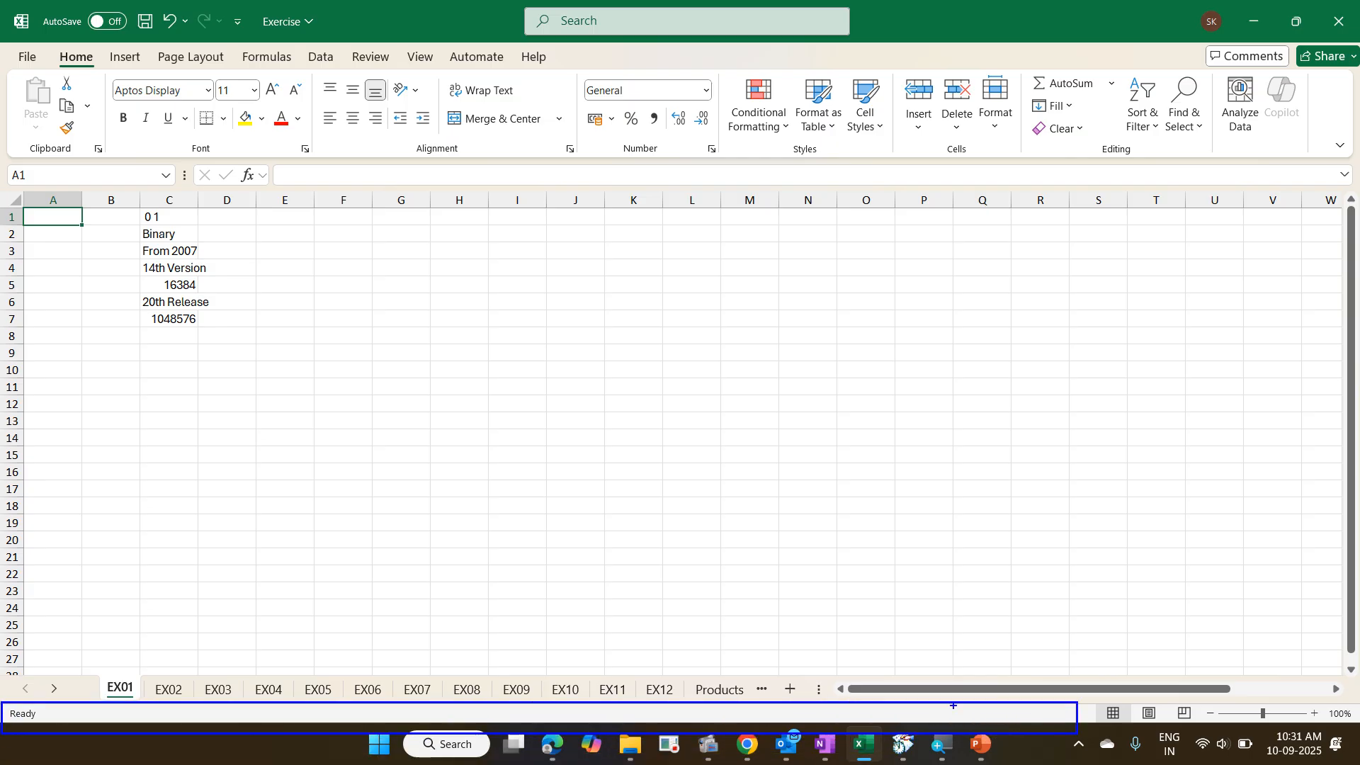
drag(593, 500, 399, 706)
text(t)
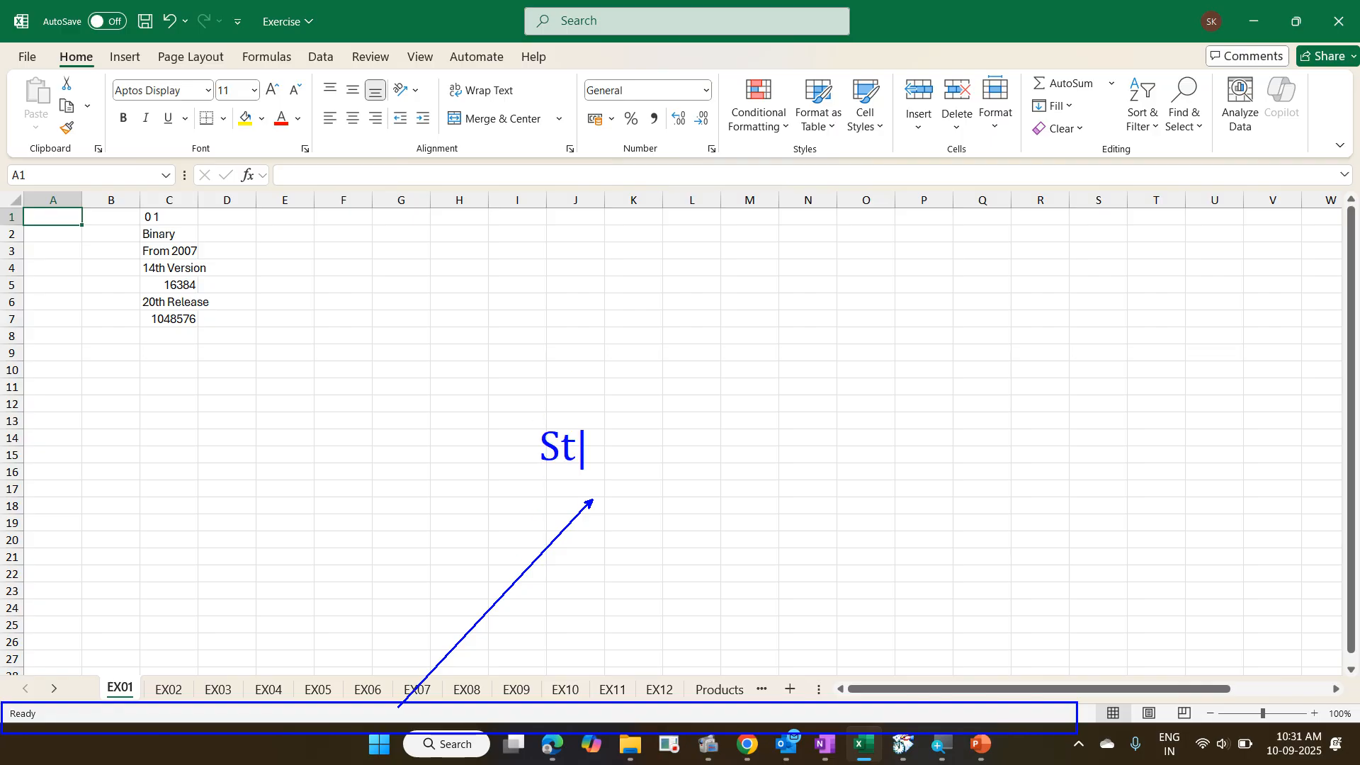
text(Status Bar)
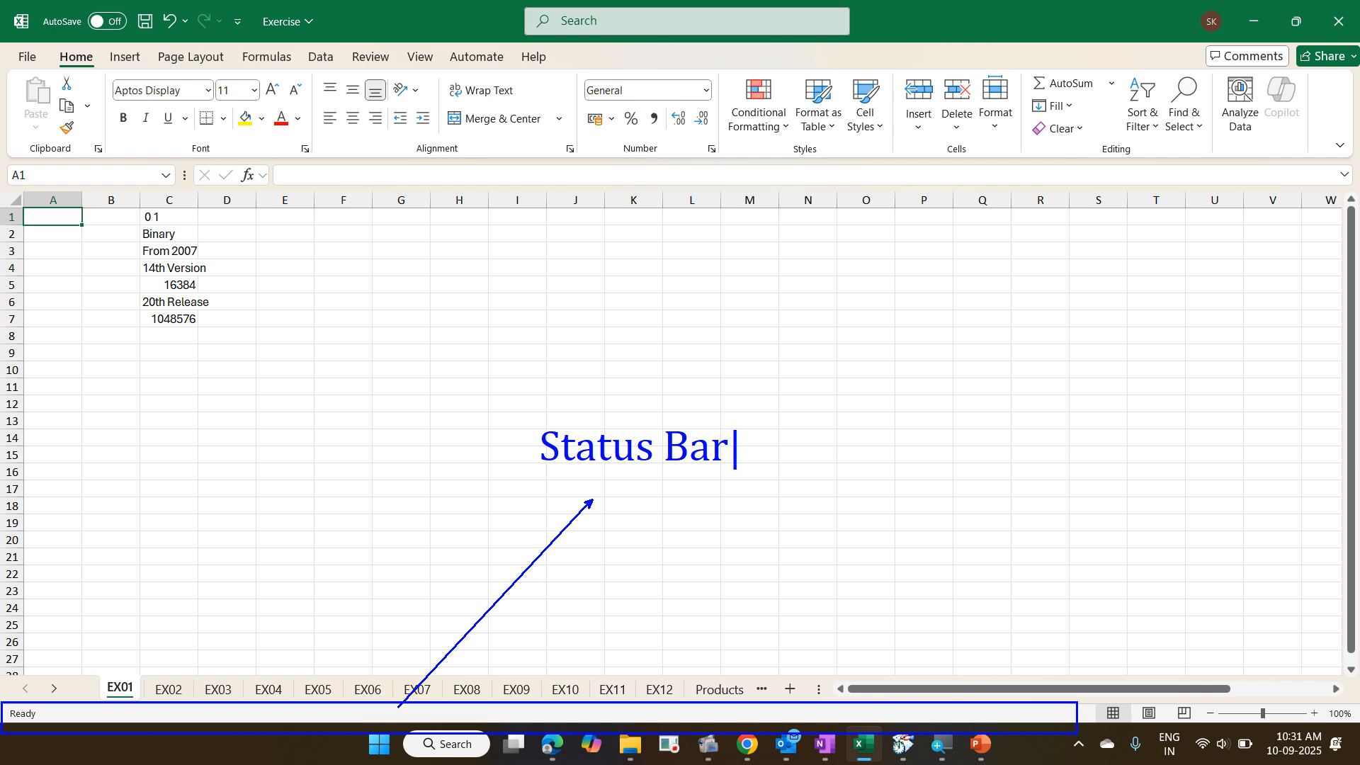
key(Escape)
key(Escape)
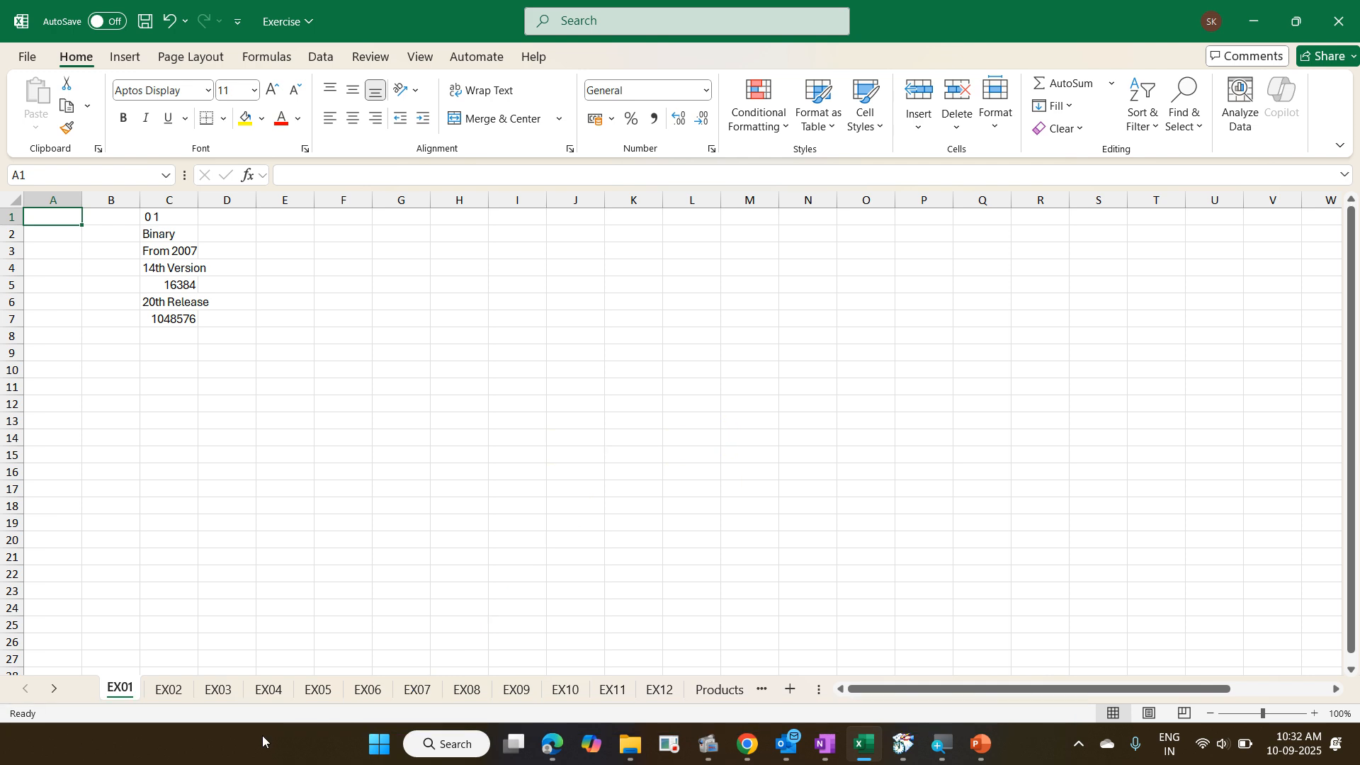
- Customize the status bar to show the Sheet Number
right_click(285, 724)
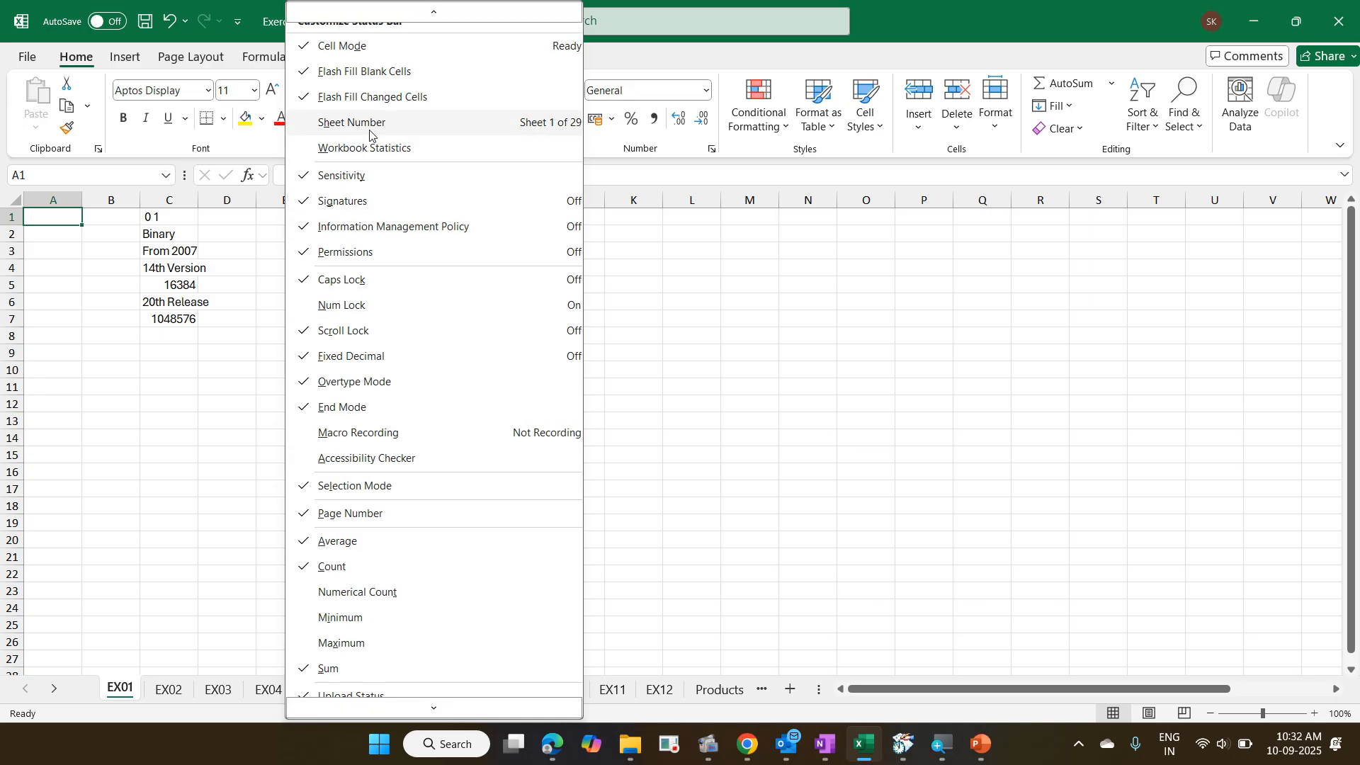
scroll(369, 134, up, 1)
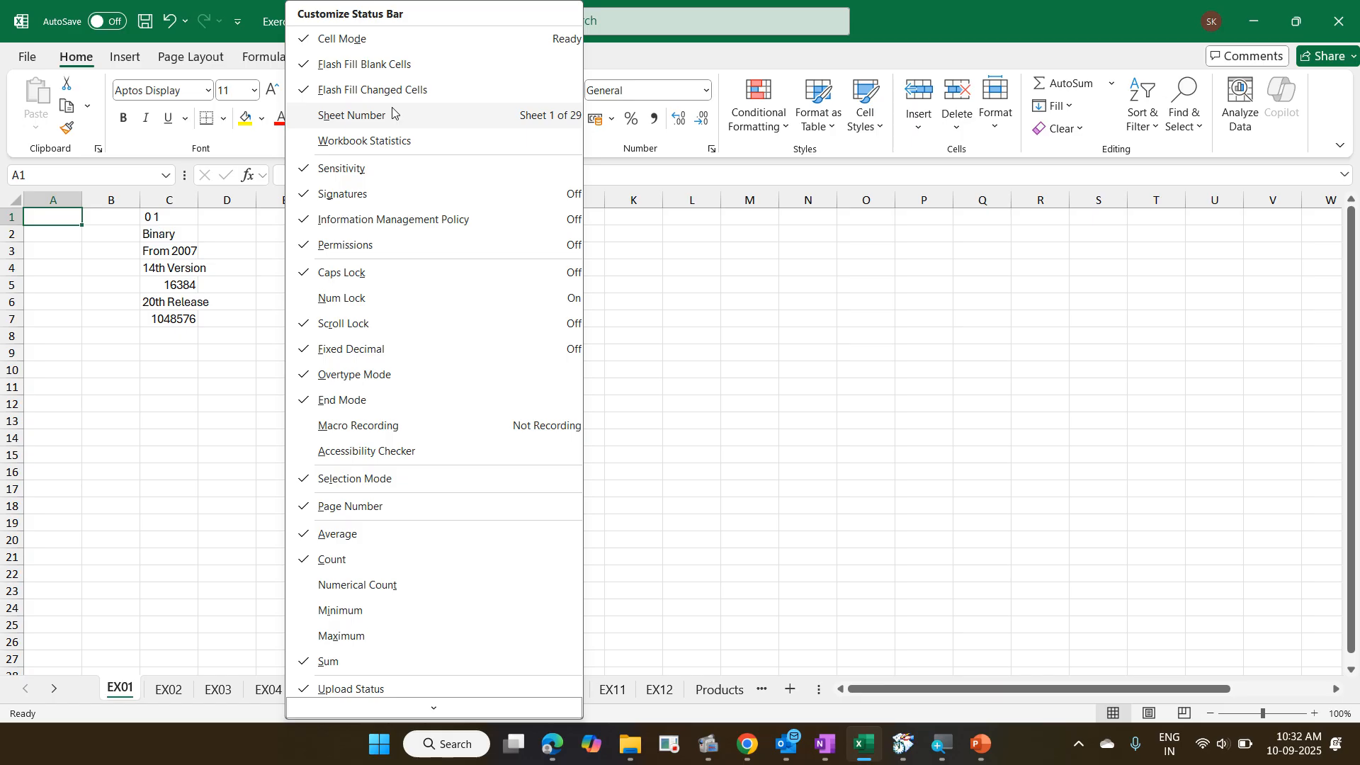
click(307, 117)
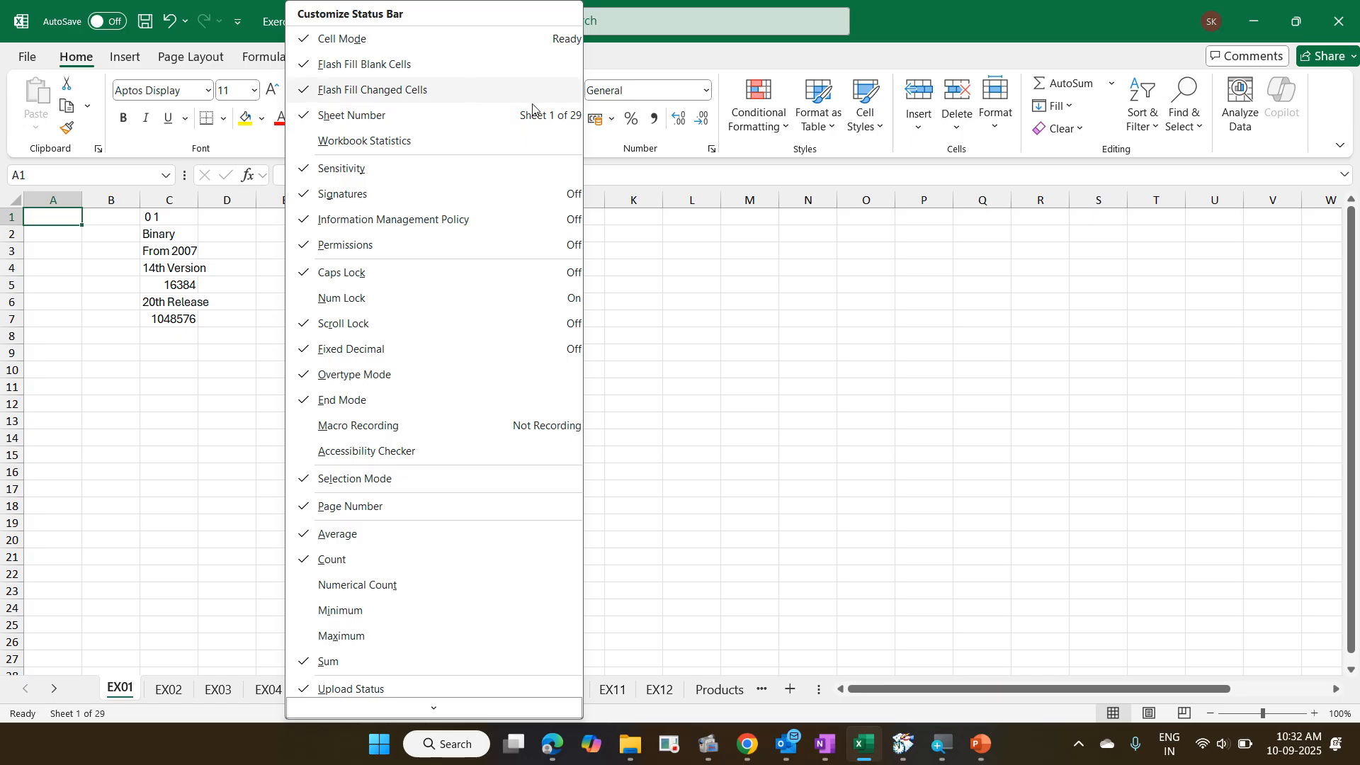
click(597, 130)
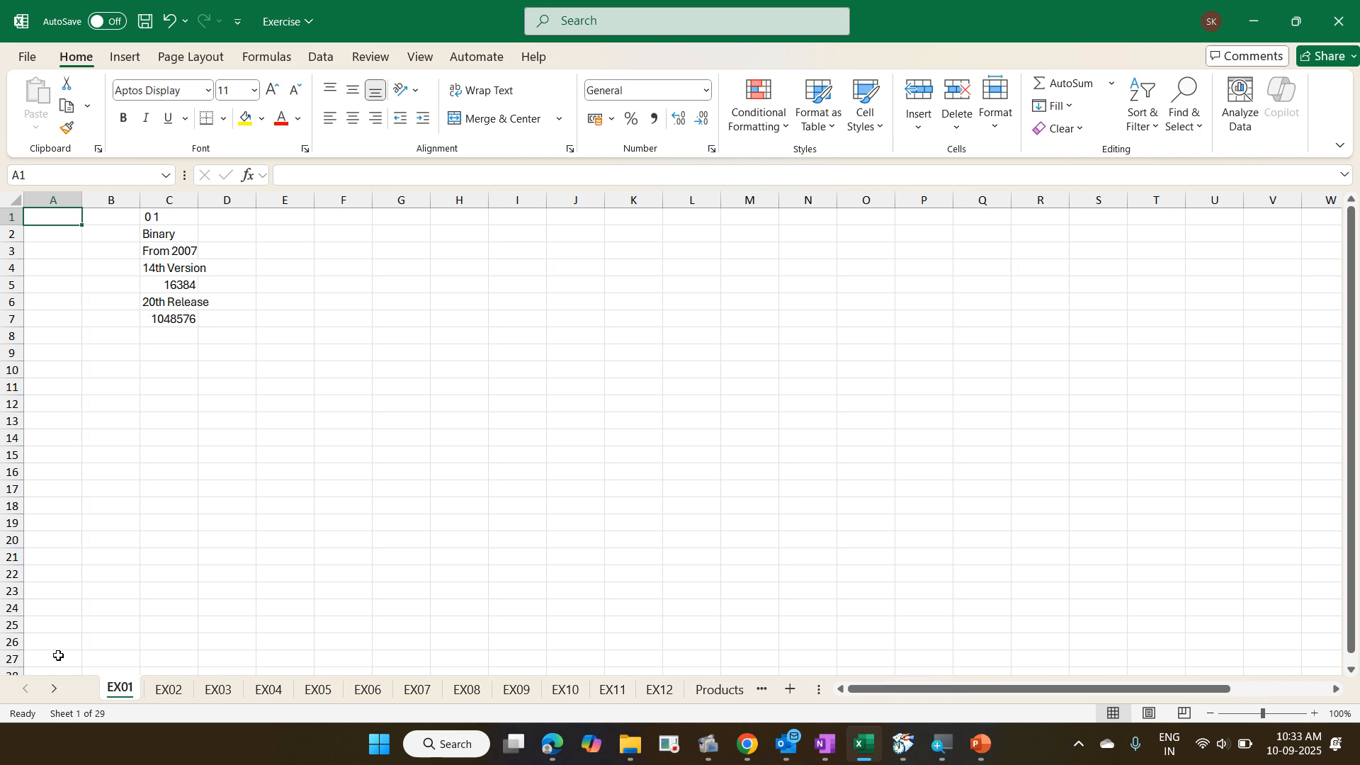
- Search the workbook navigation for "ex20", go to sheet EX20's data range A10:J2511, and select cell G17
right_click(39, 690)
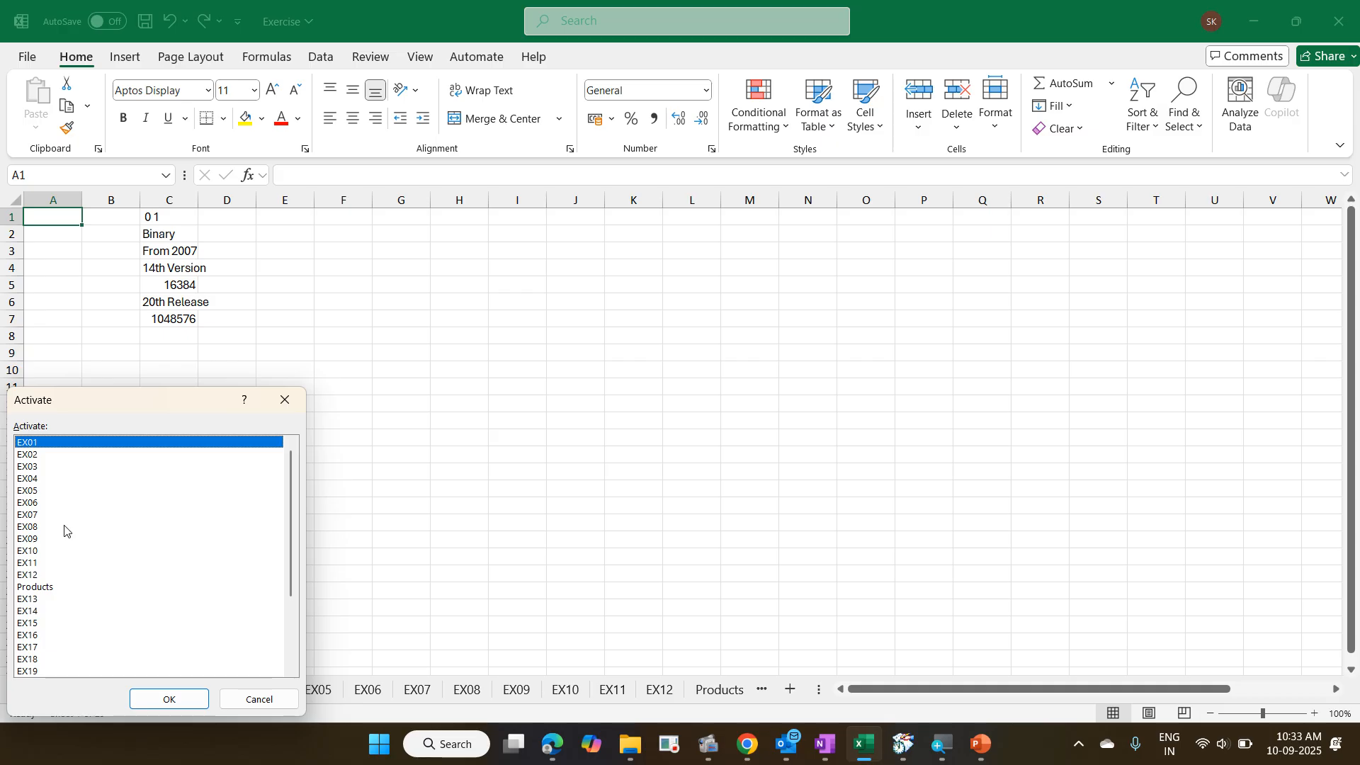
click(283, 403)
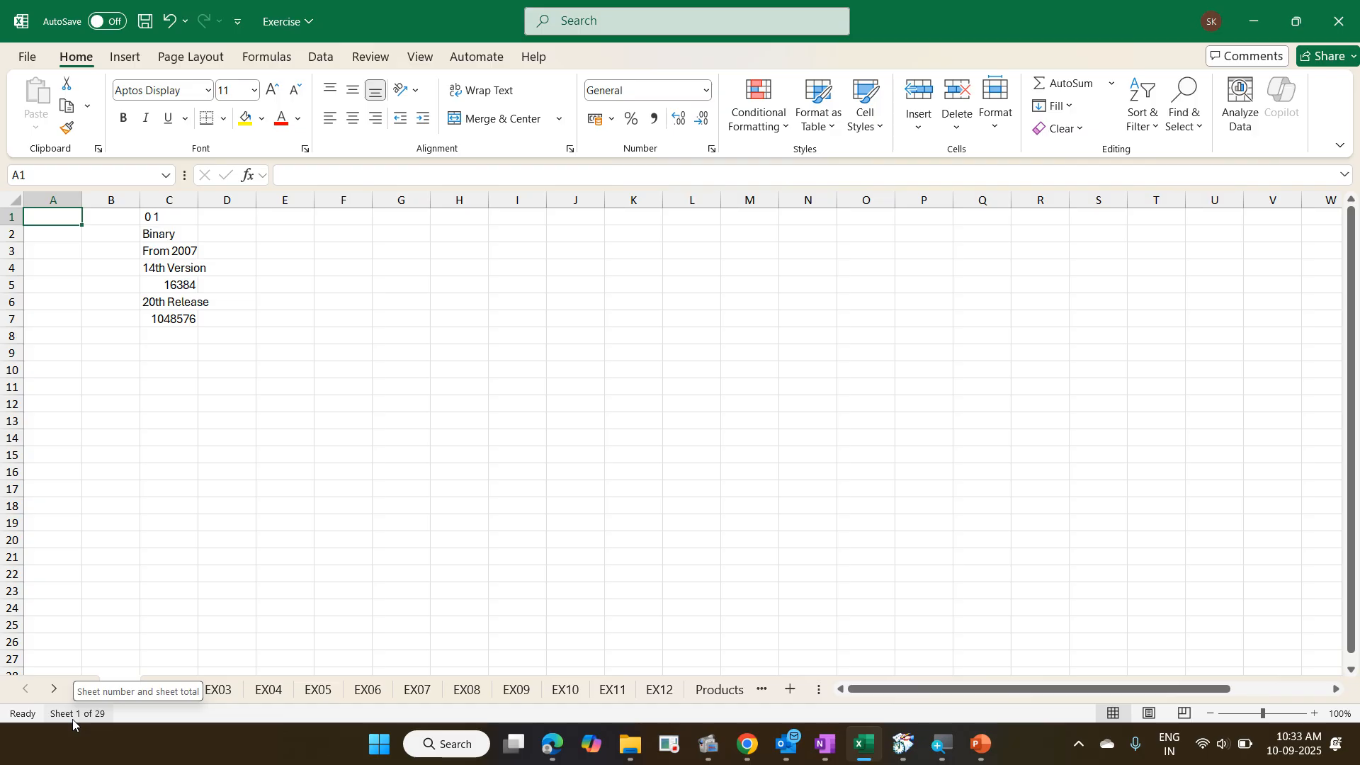
click(73, 720)
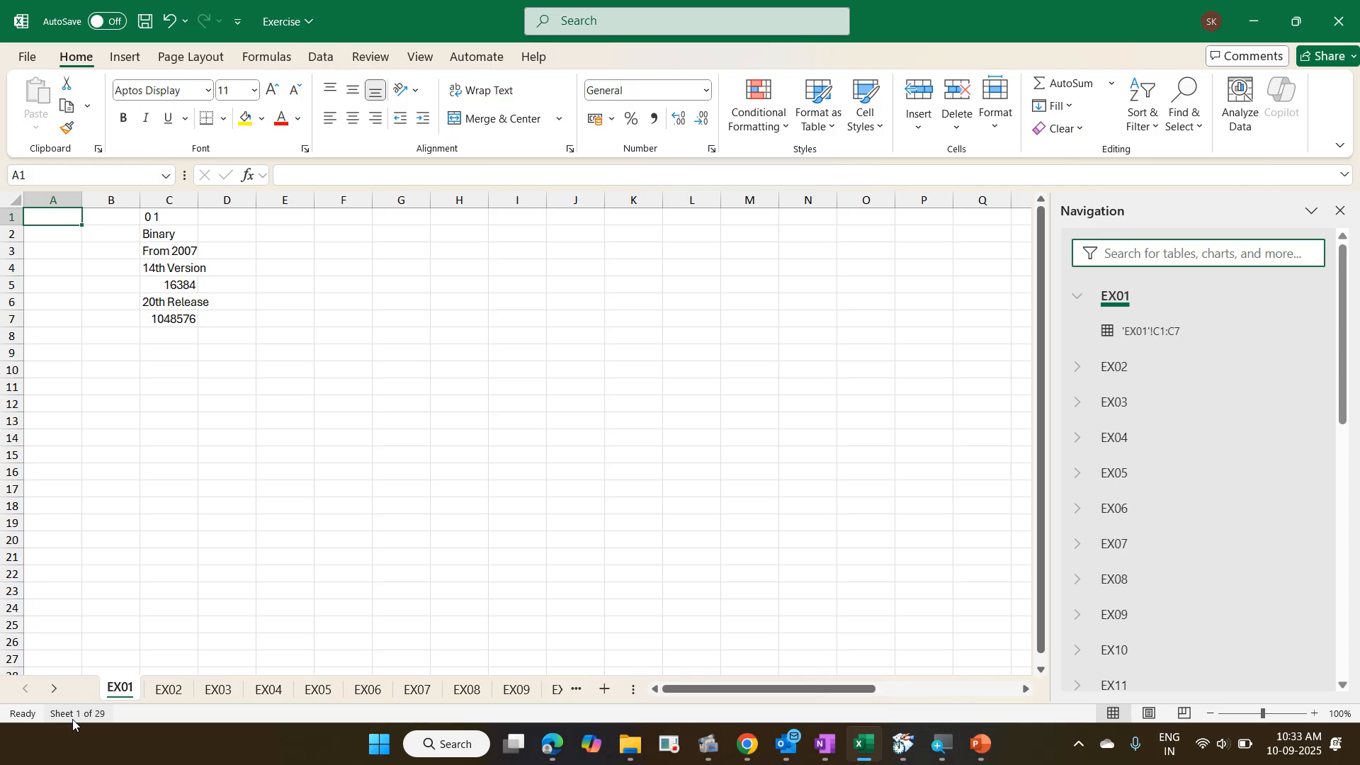
text(ex20)
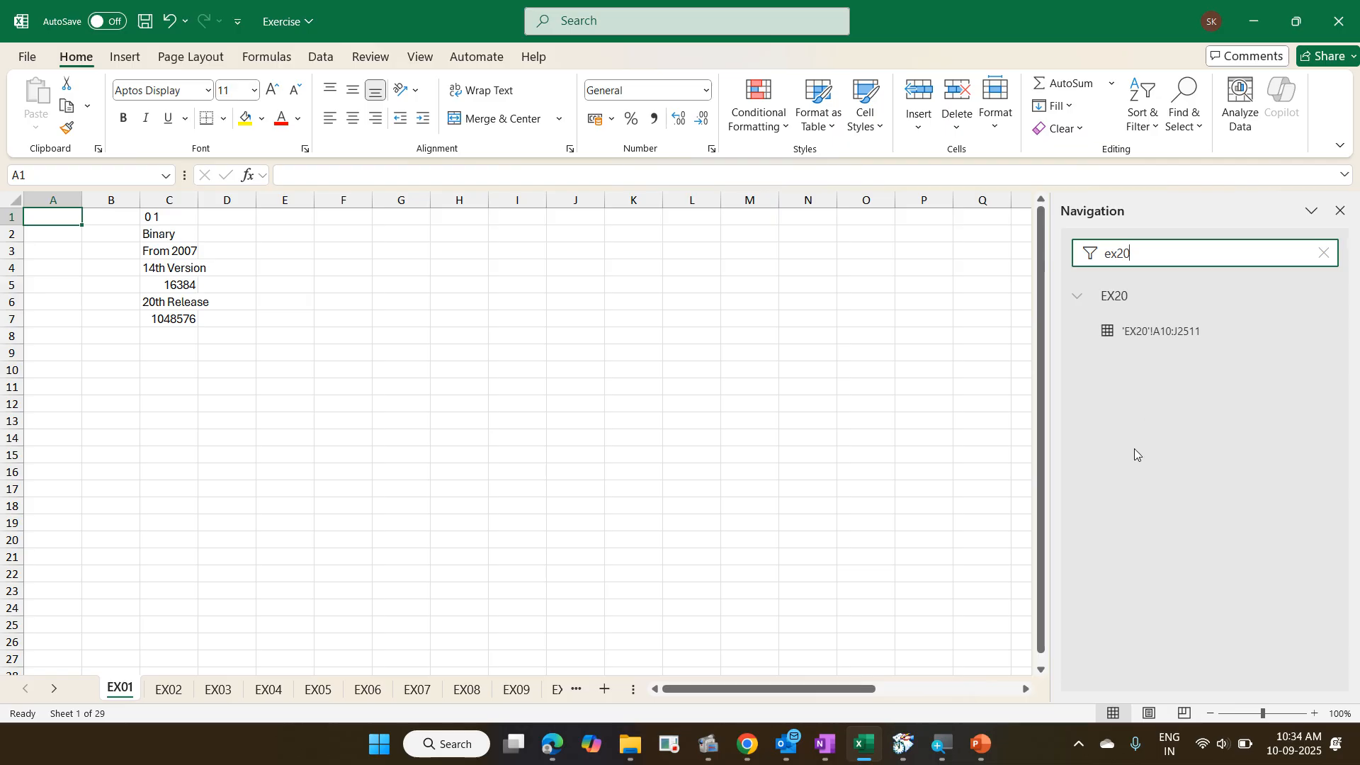
click(1167, 331)
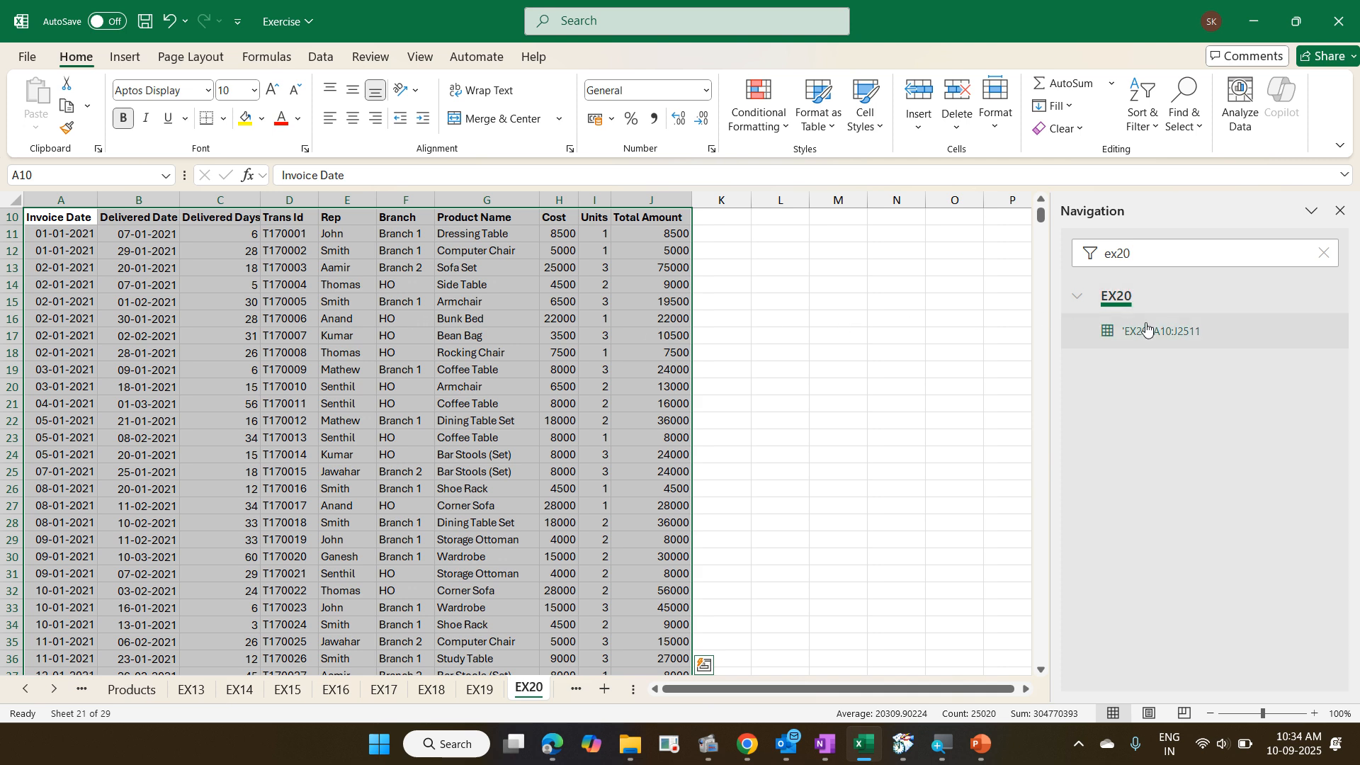
click(520, 328)
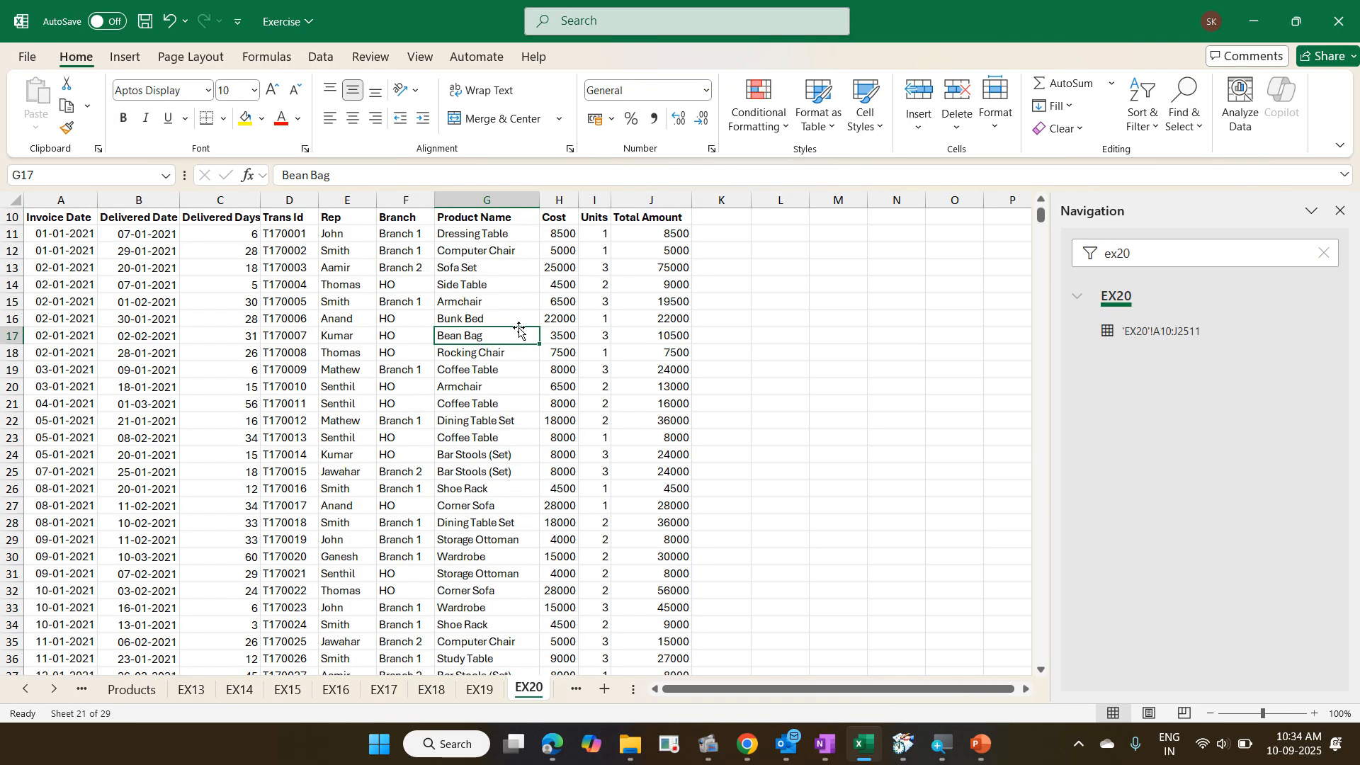
- Close the workbook navigation, reopen it through the sheet number on the status bar, and close it again
scroll(519, 328, up, 3)
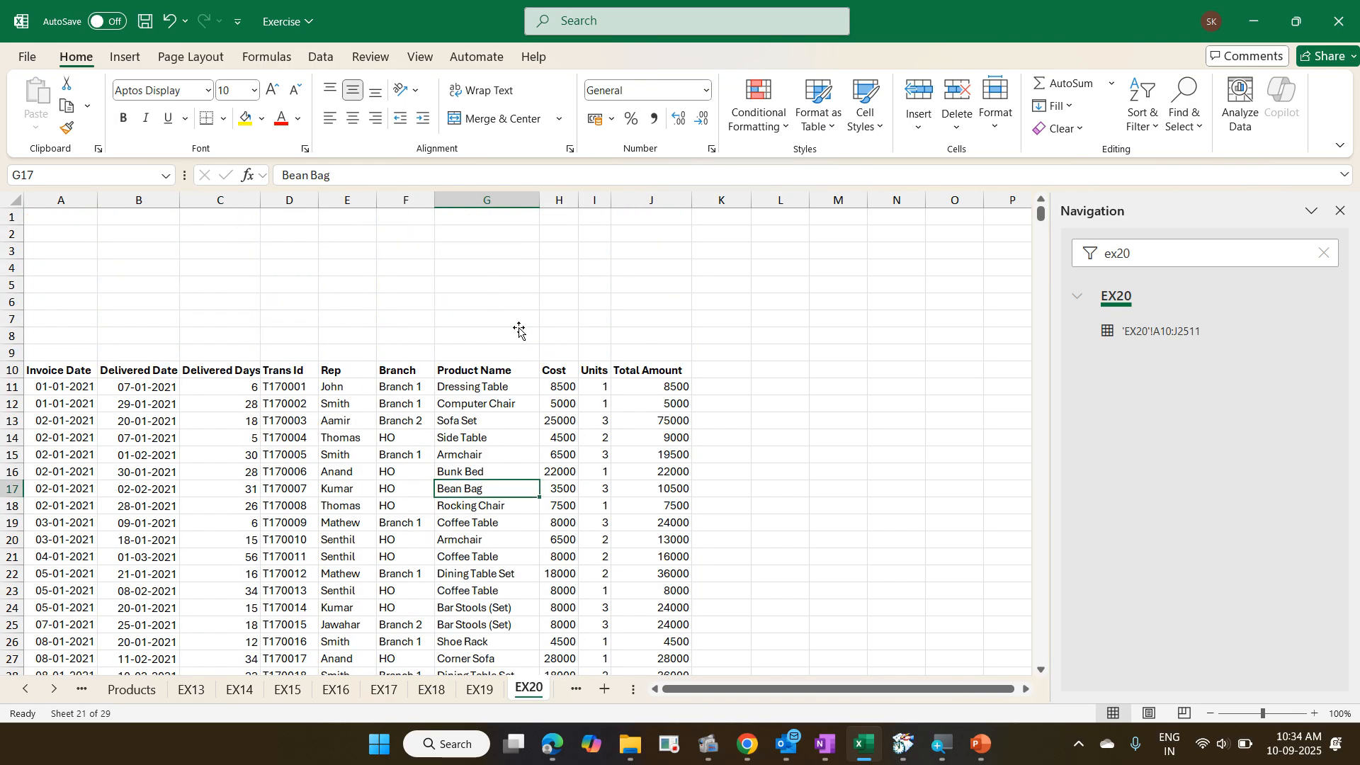
click(1340, 211)
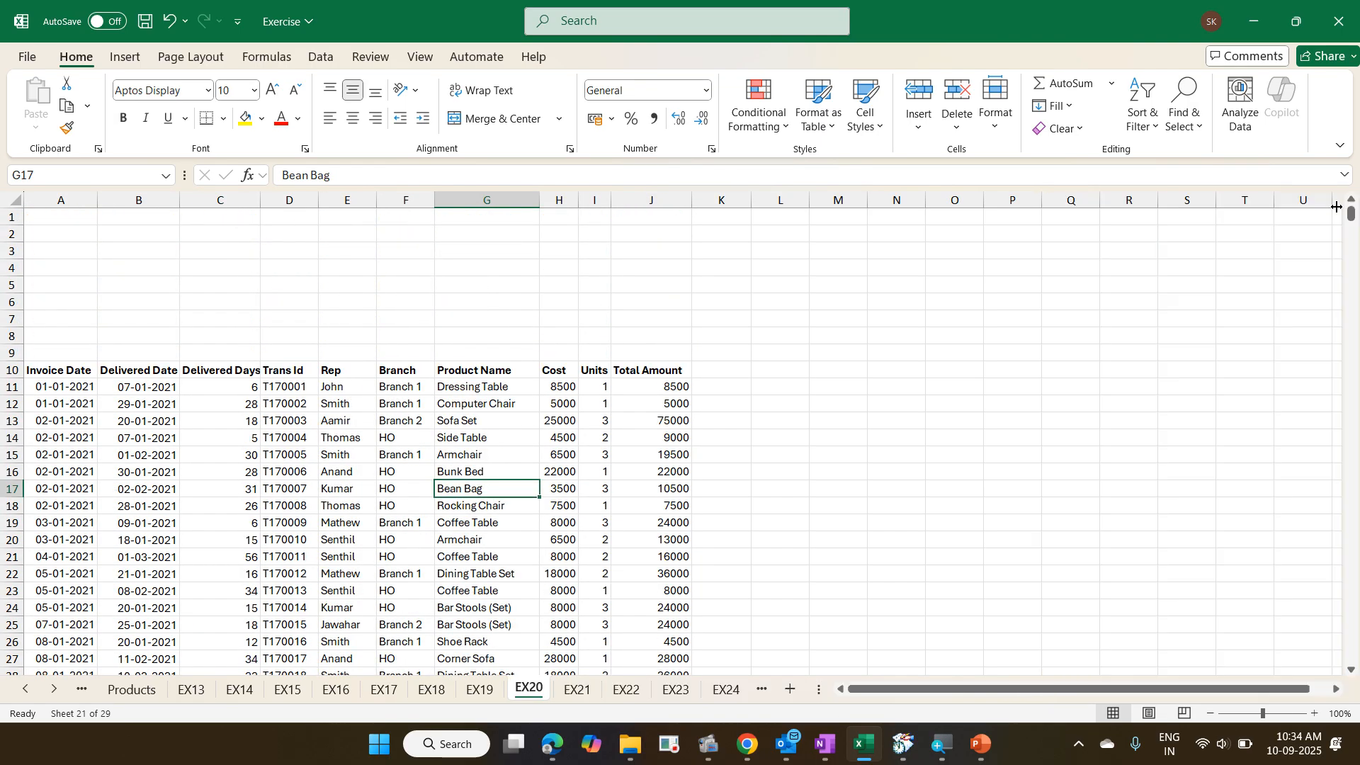
click(88, 721)
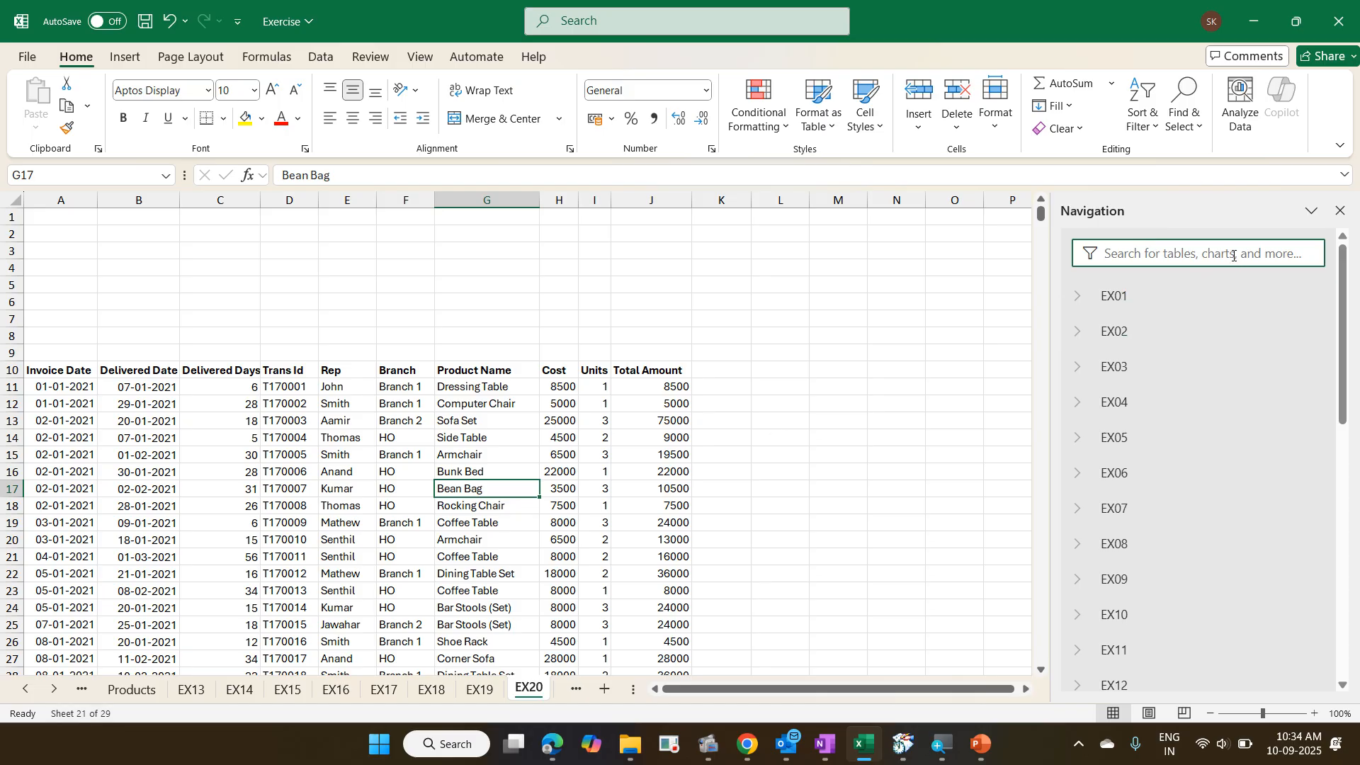
click(1341, 211)
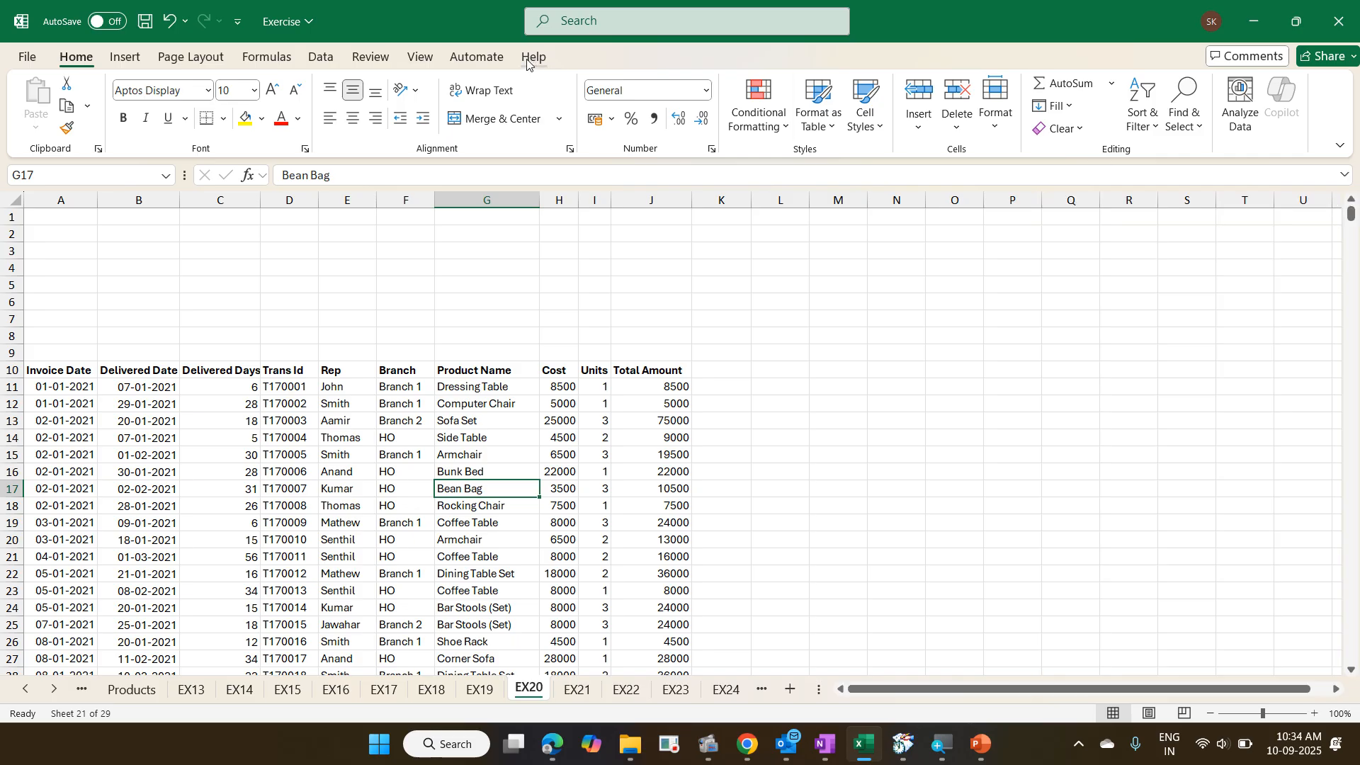
- Outline "View" and "Navigation" on screen, link them with an arrow, clear the annotation, and show the workbook navigation
click(420, 57)
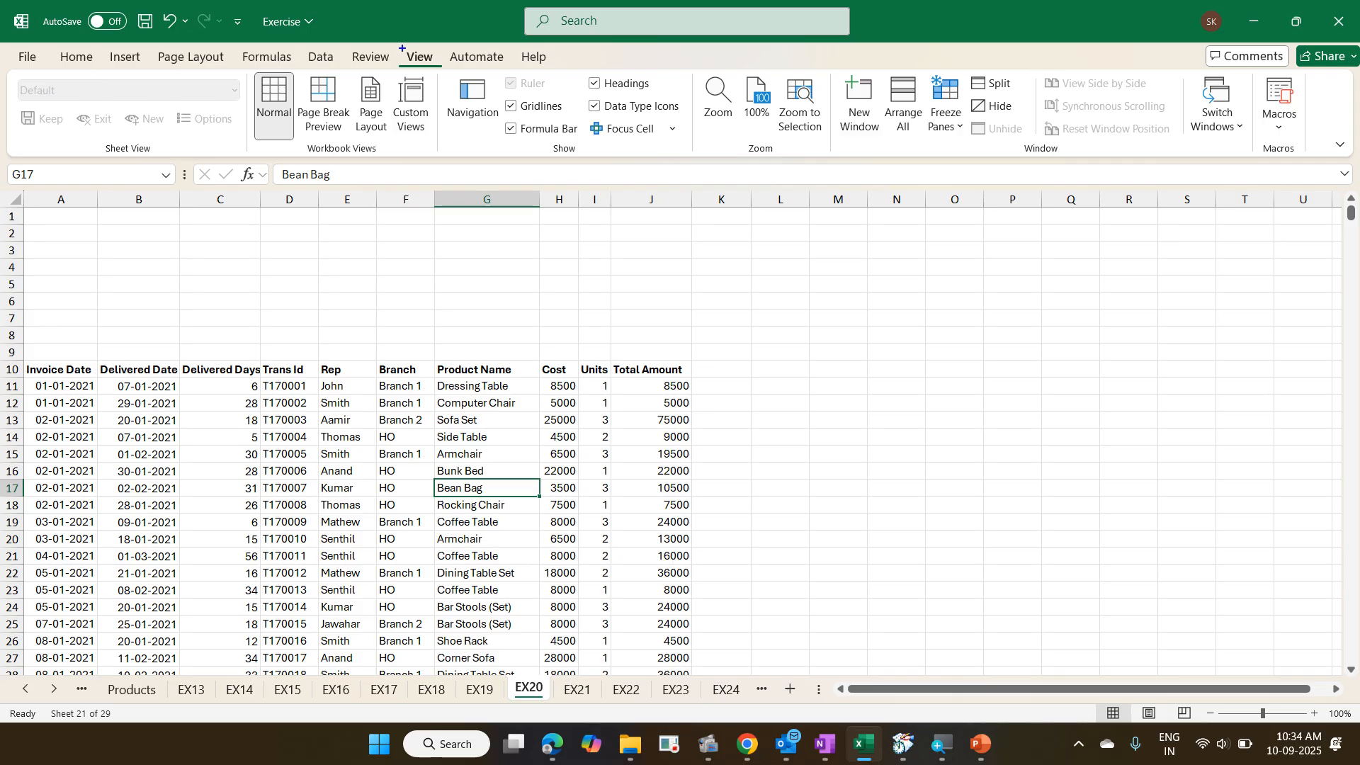
mouse_move(394, 45)
mouse_down()
mouse_move(474, 96)
mouse_move(504, 140)
mouse_move(423, 105)
mouse_move(405, 77)
mouse_up()
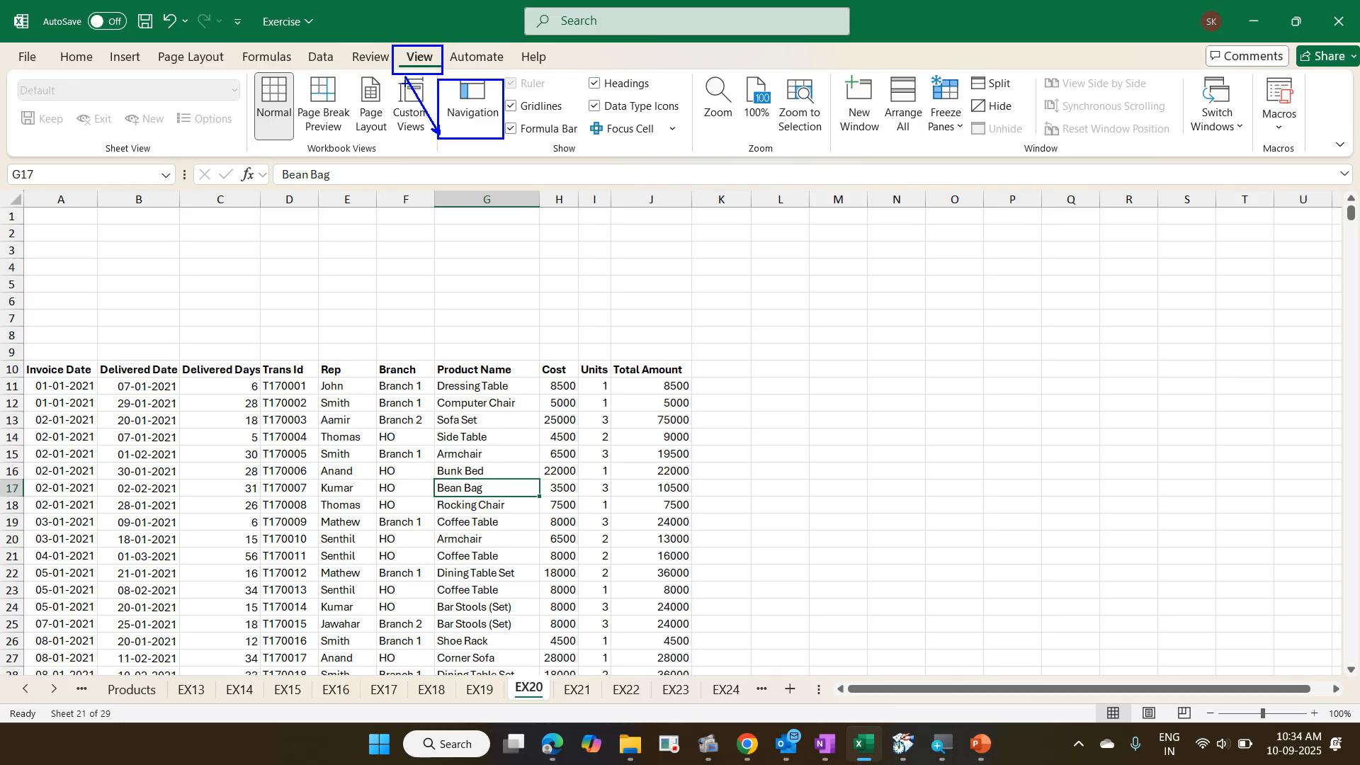
click(477, 91)
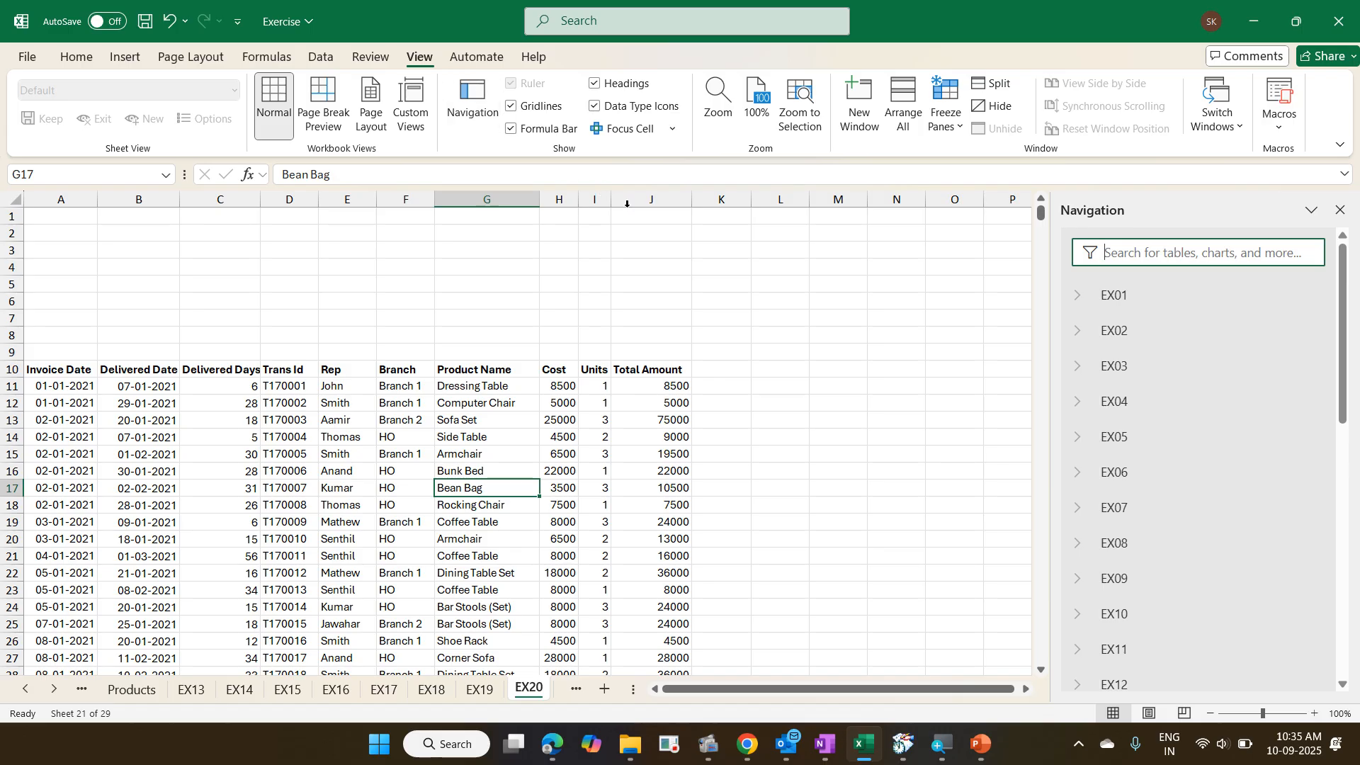
- Go to sheet EX01 through the workbook navigation, close the navigation, and return to the Home commands
click(1151, 306)
click(1152, 304)
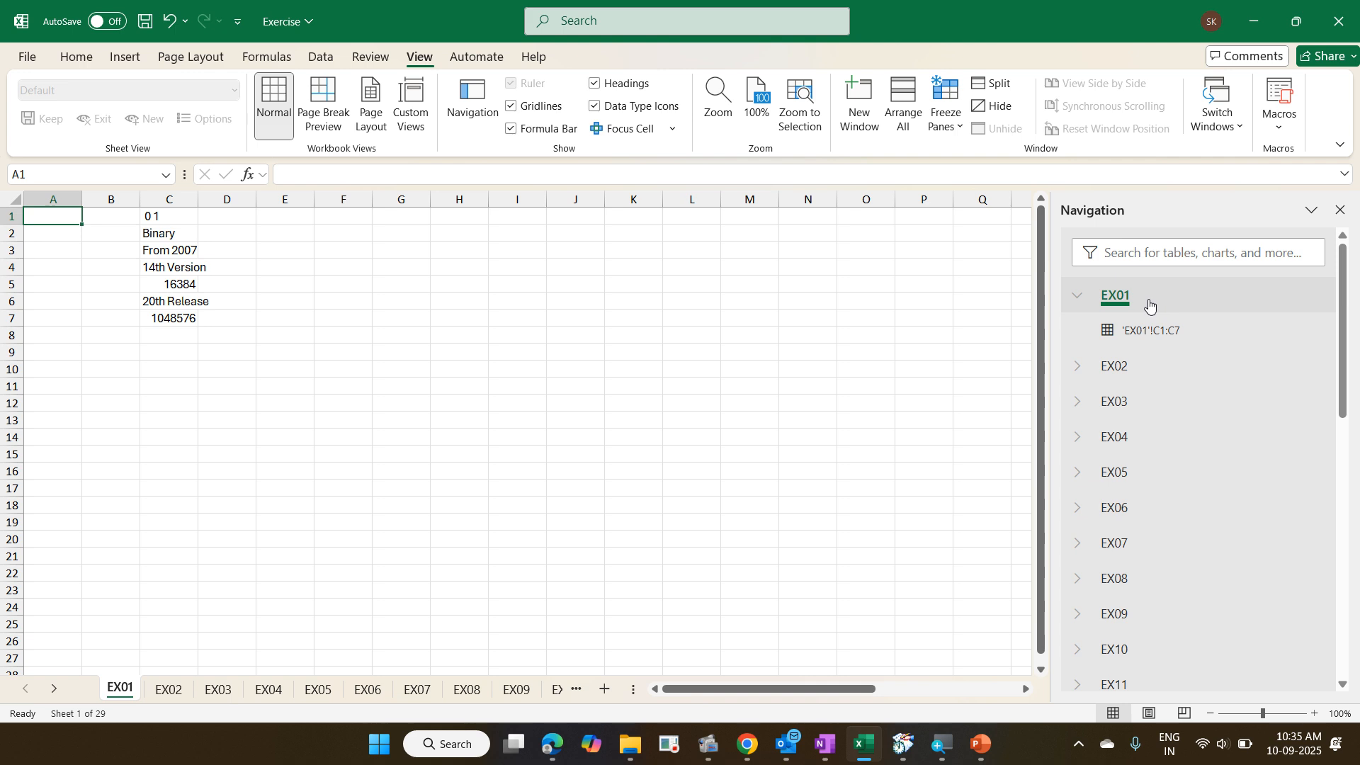
click(1339, 211)
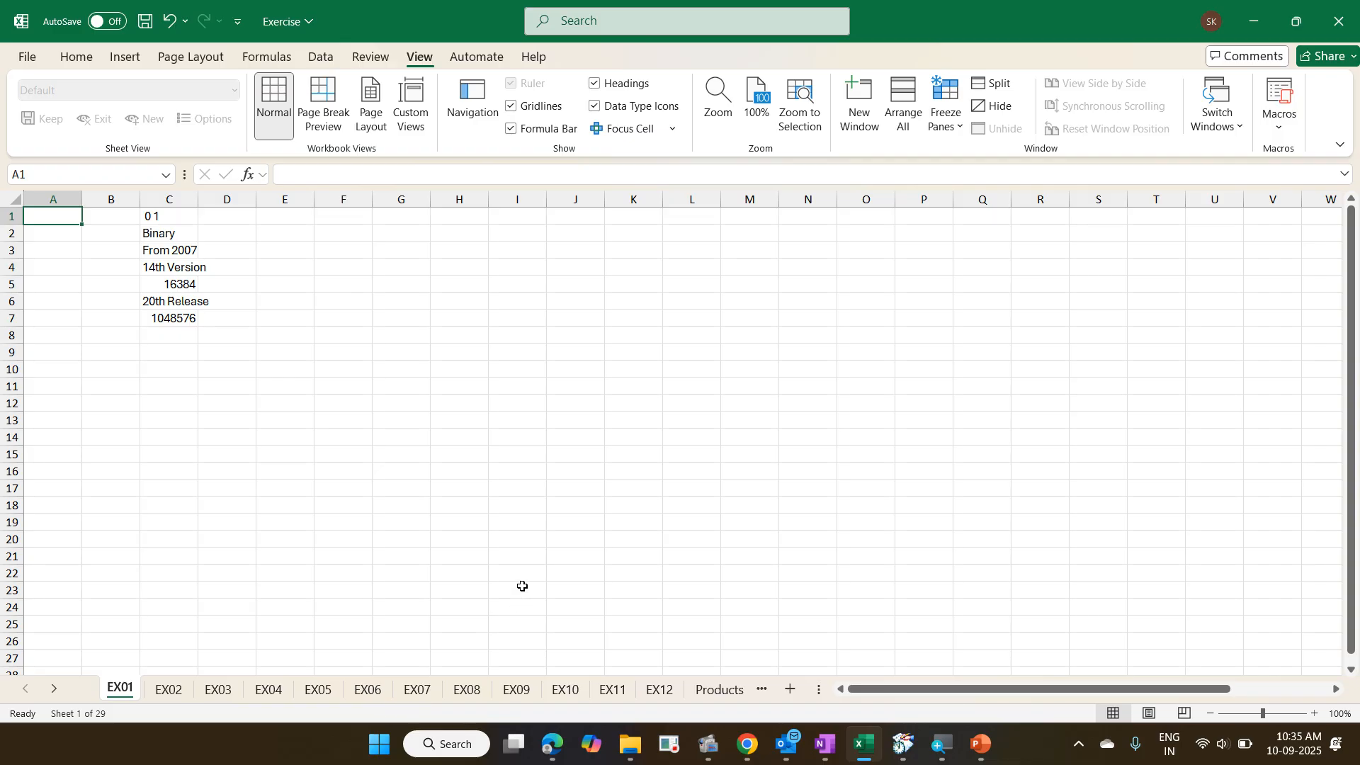
click(78, 62)
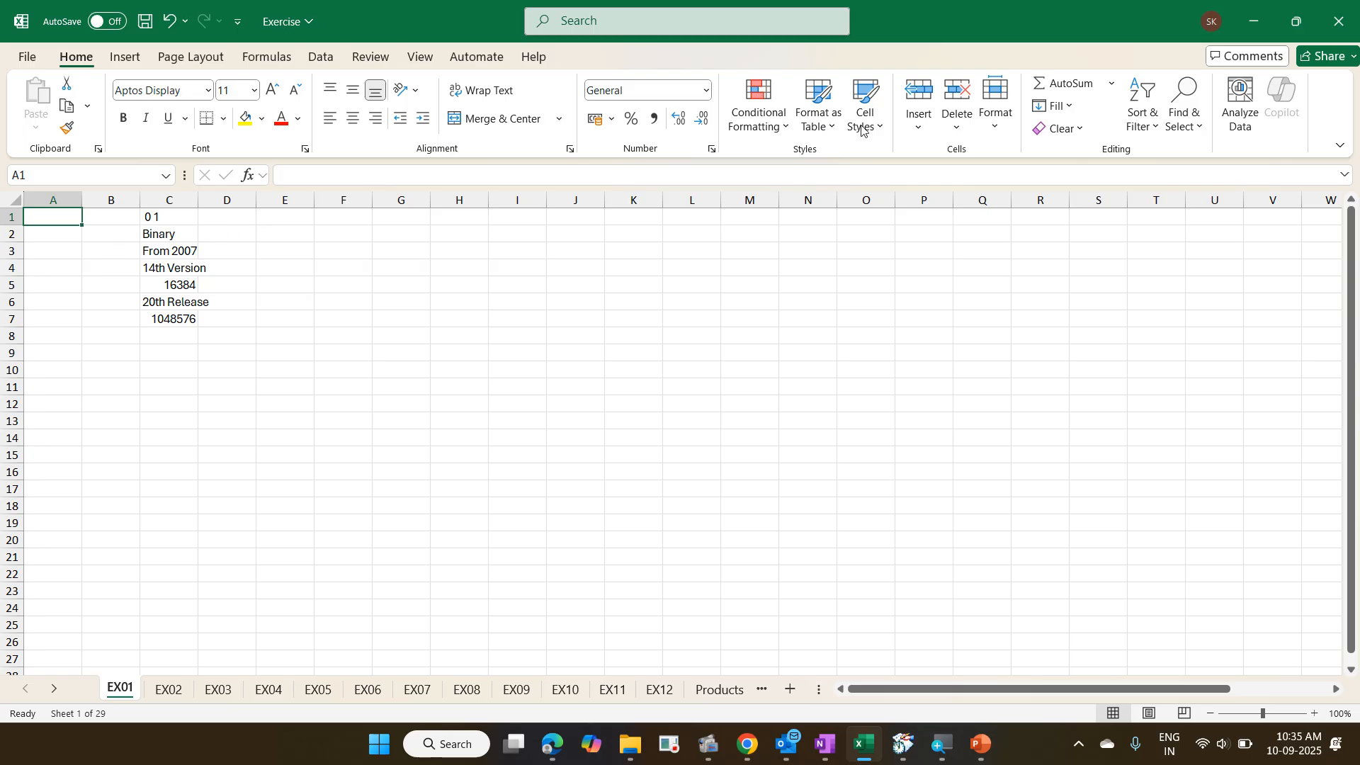
click(1239, 23)
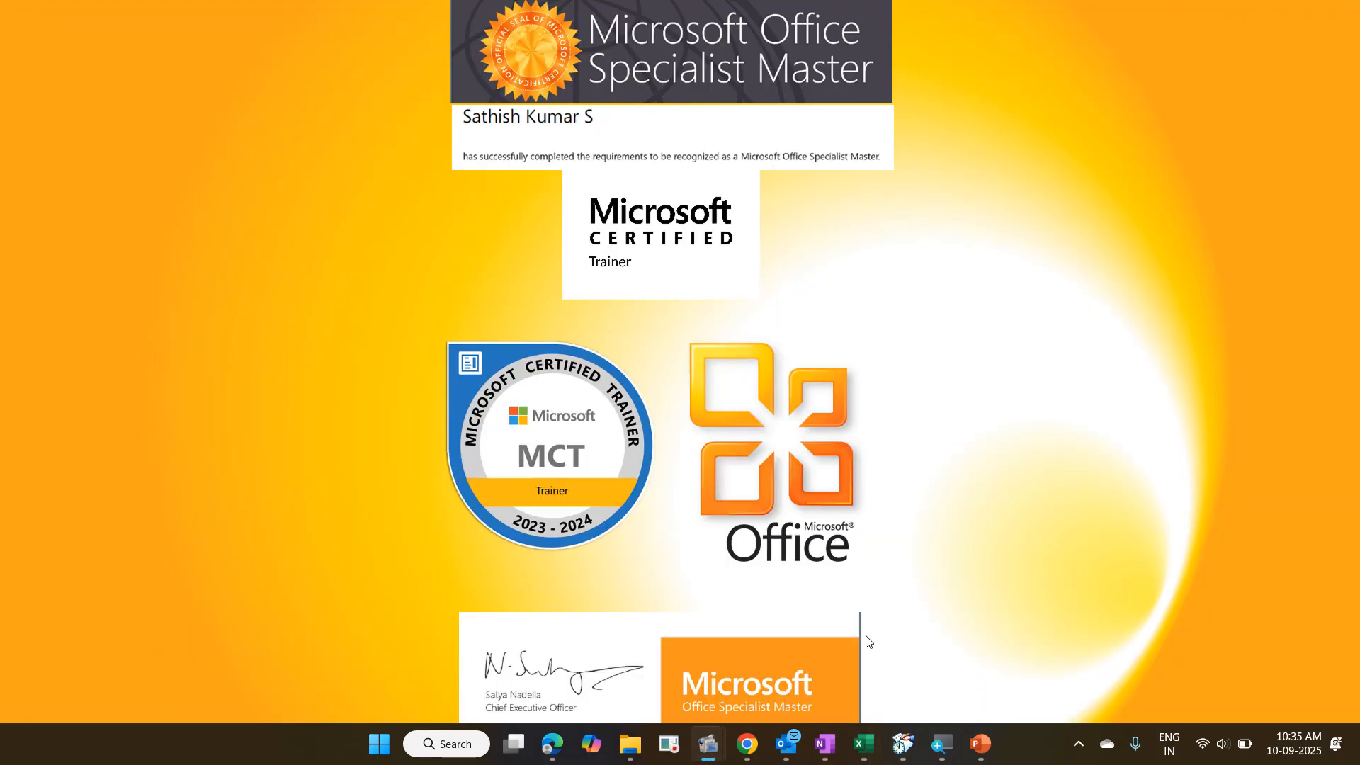
mouse_move(700, 753)
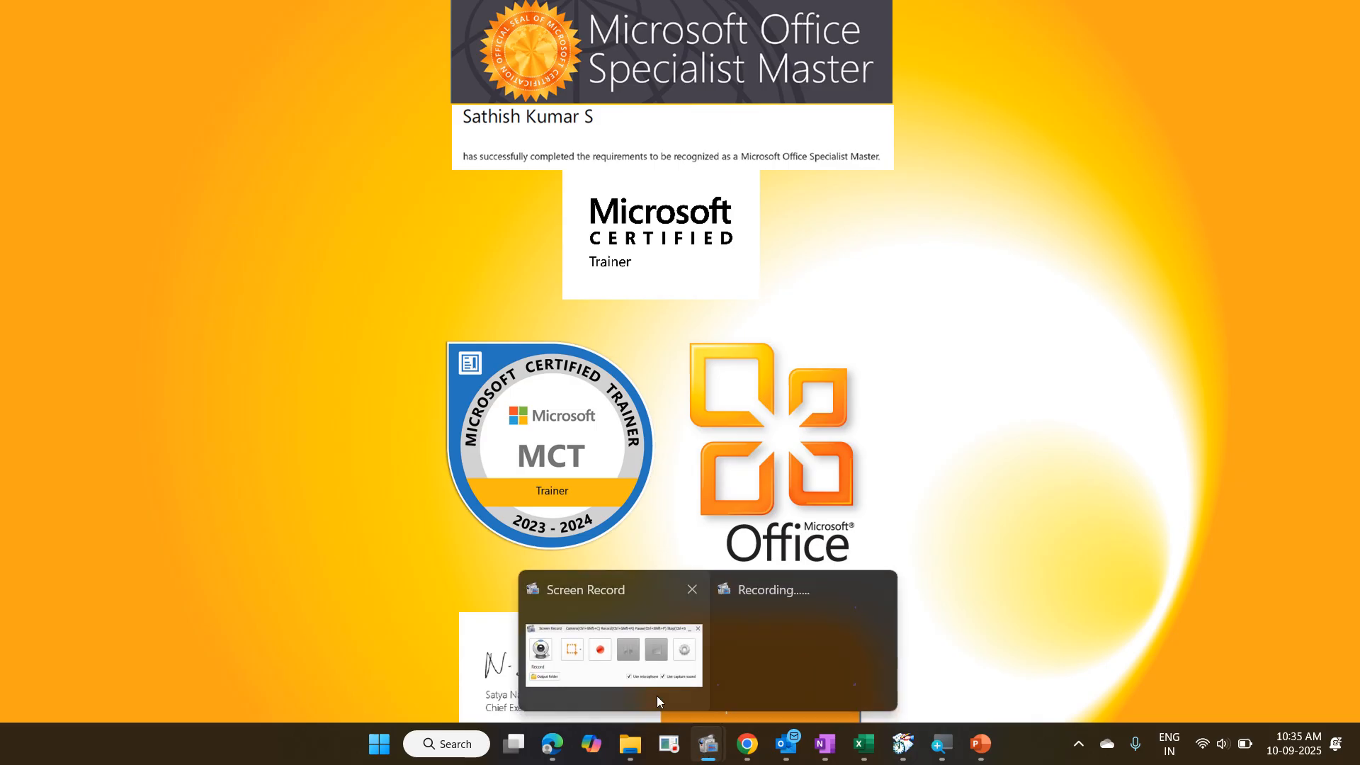
click(657, 696)
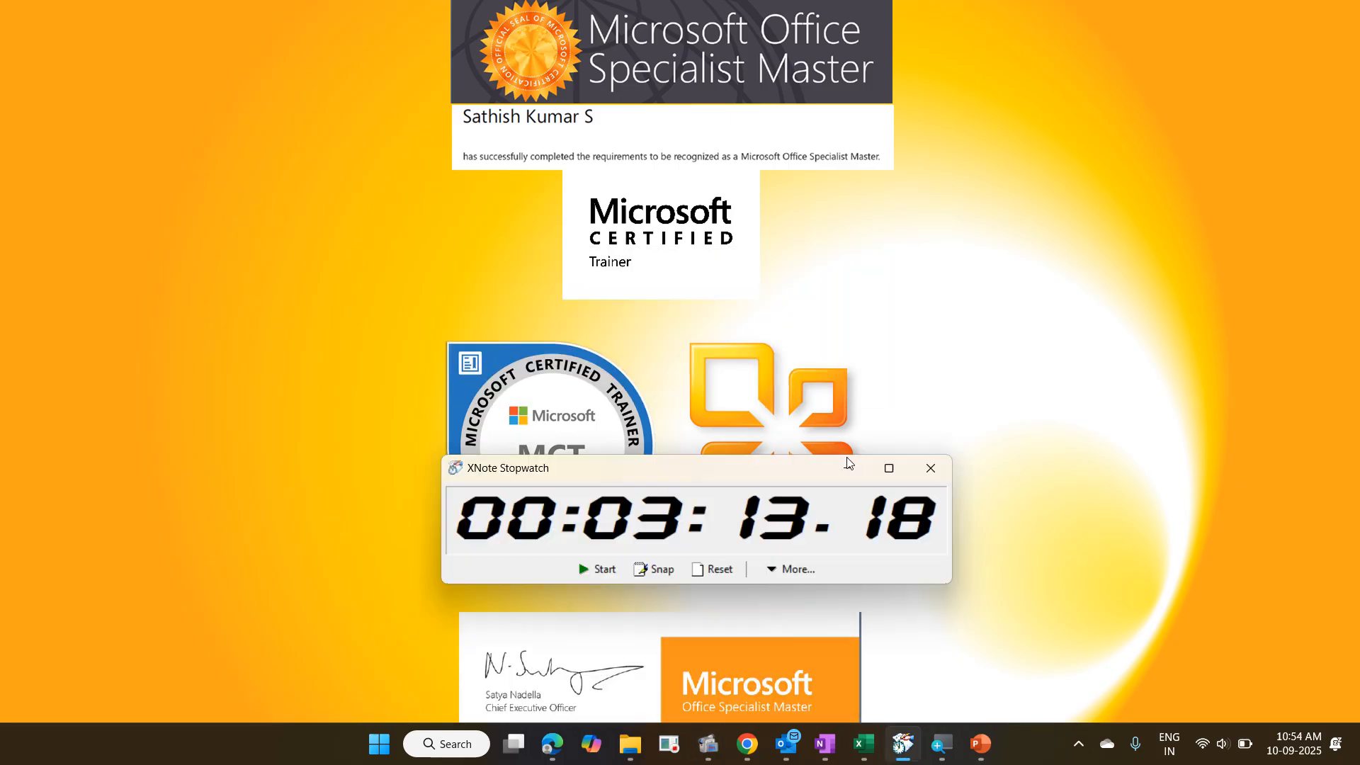
click(848, 466)
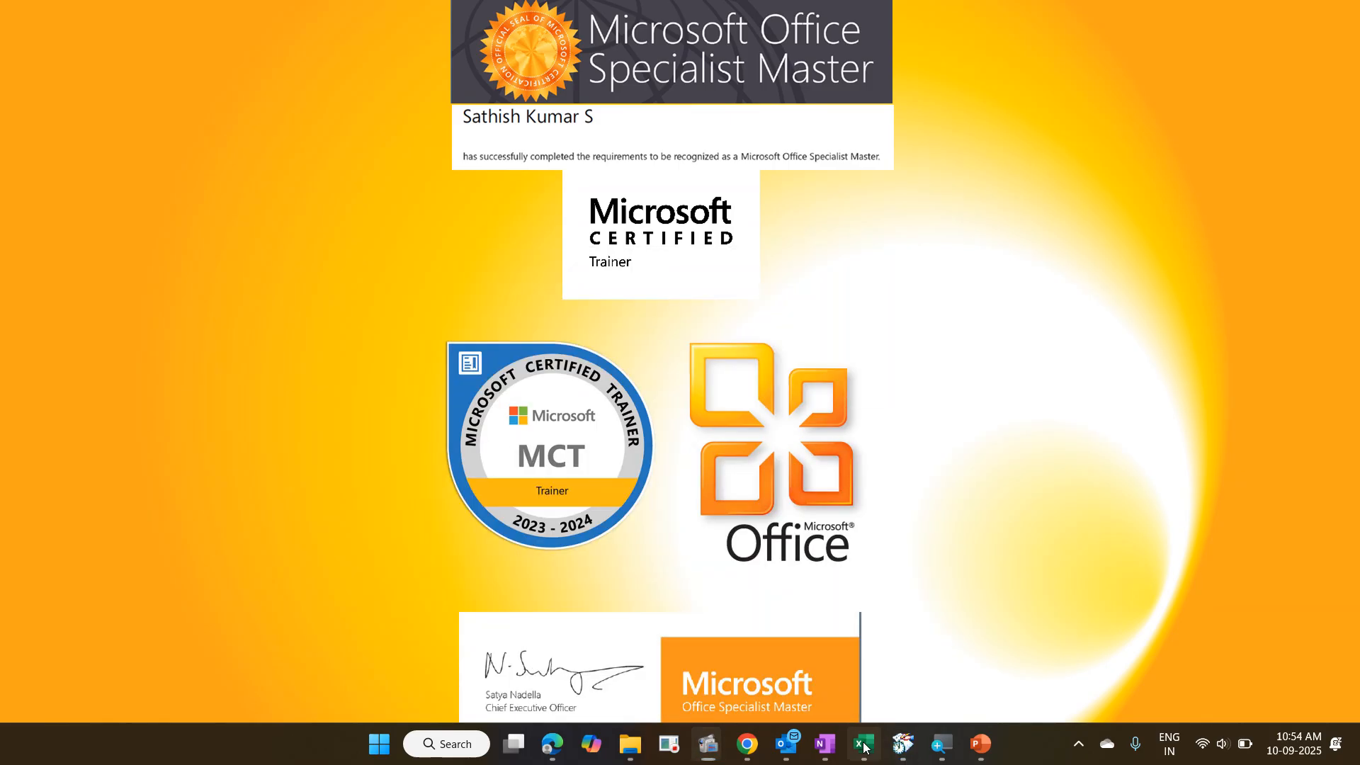
click(864, 744)
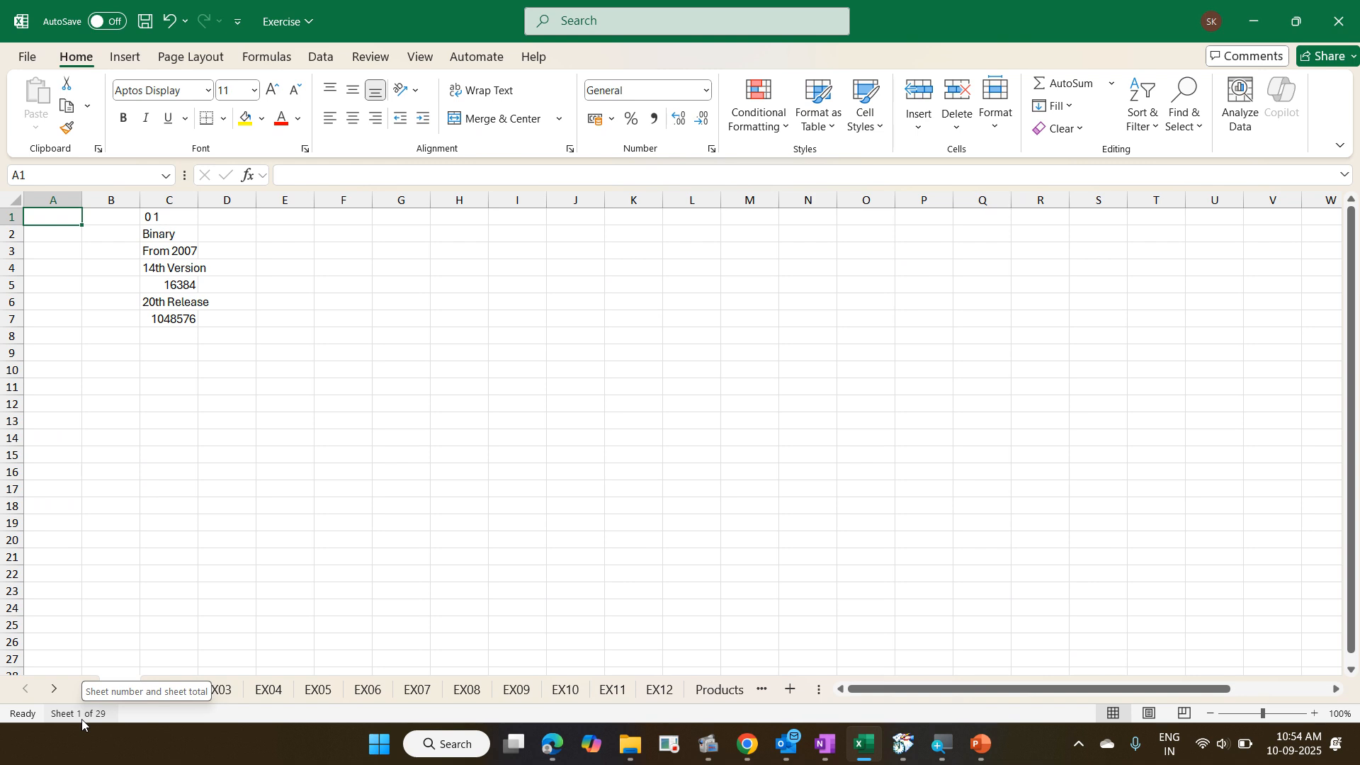
- Review the status bar customization options, and look through the workbook's sheet list opened from the sheet number
right_click(134, 720)
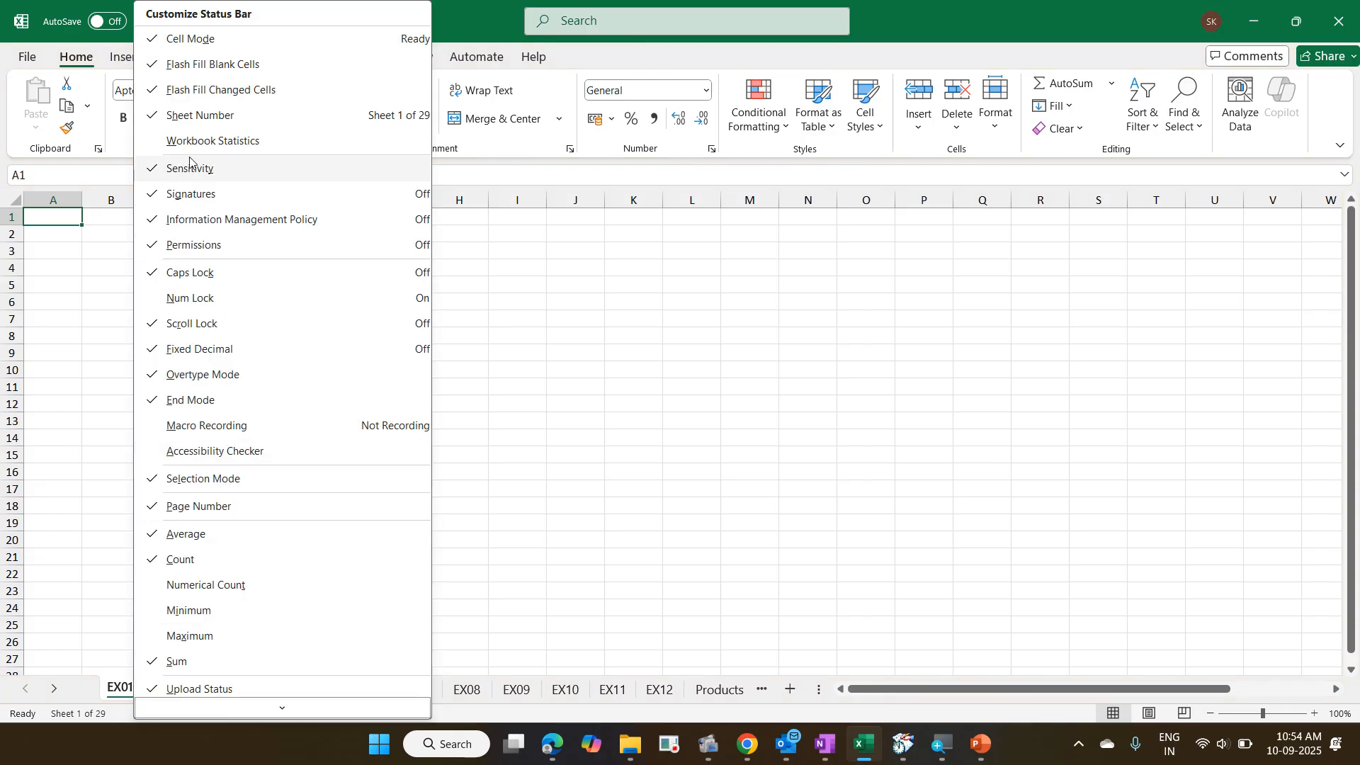
click(989, 23)
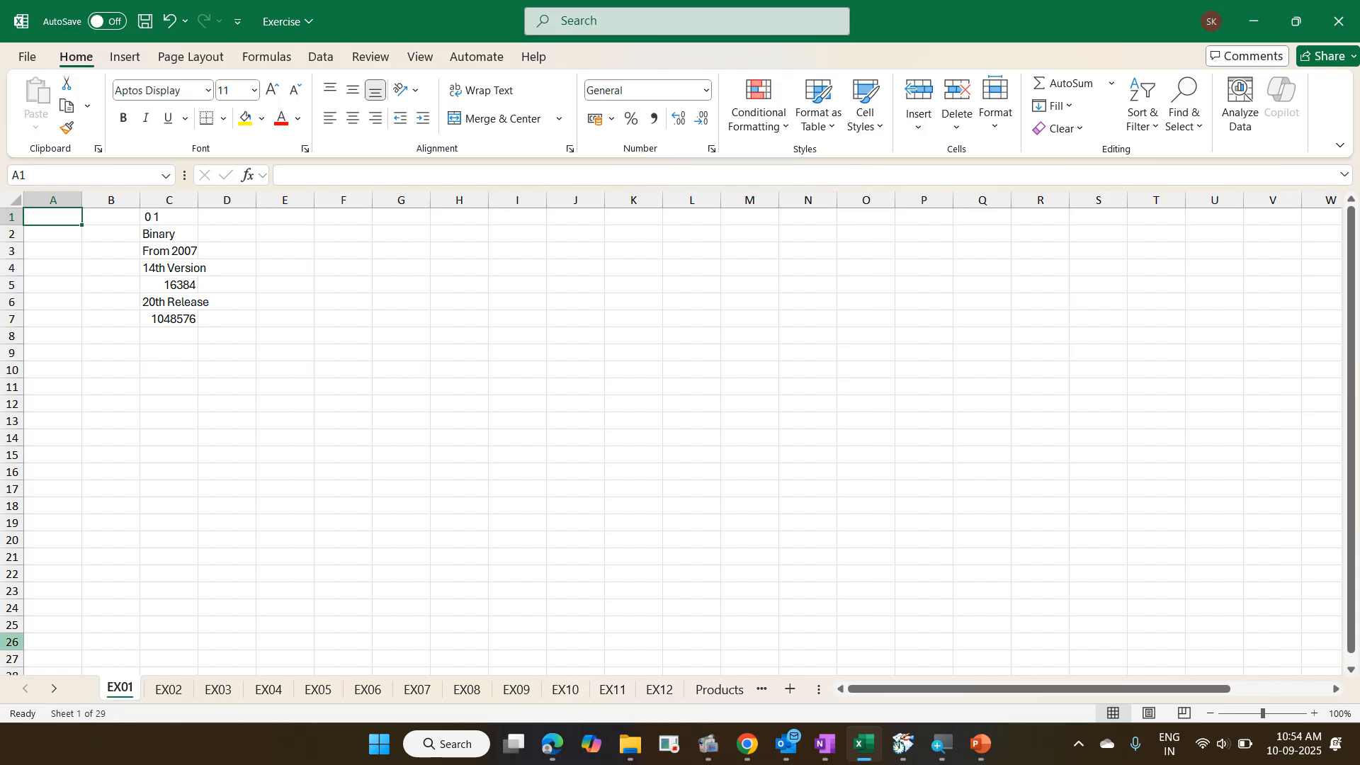
click(62, 715)
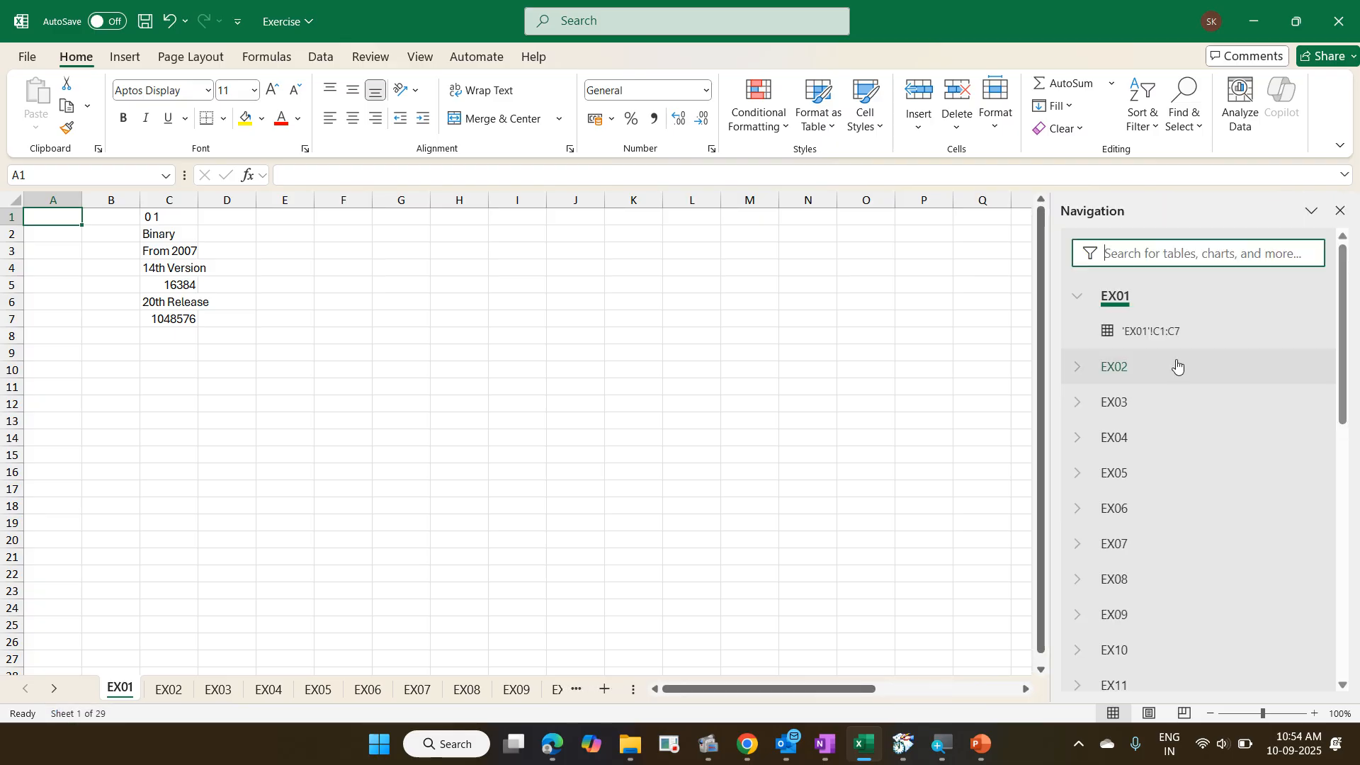
click(1340, 210)
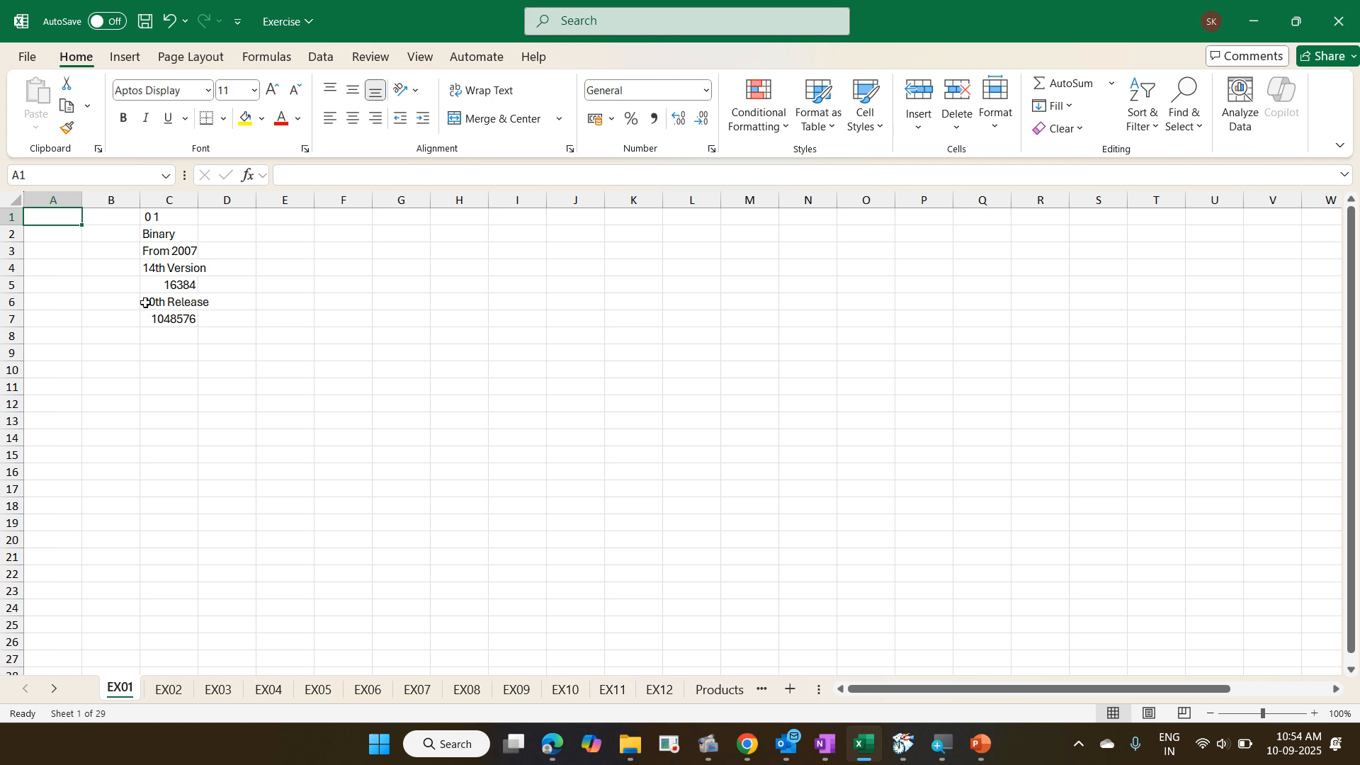
- Customize the status bar to show Workbook Statistics
right_click(189, 721)
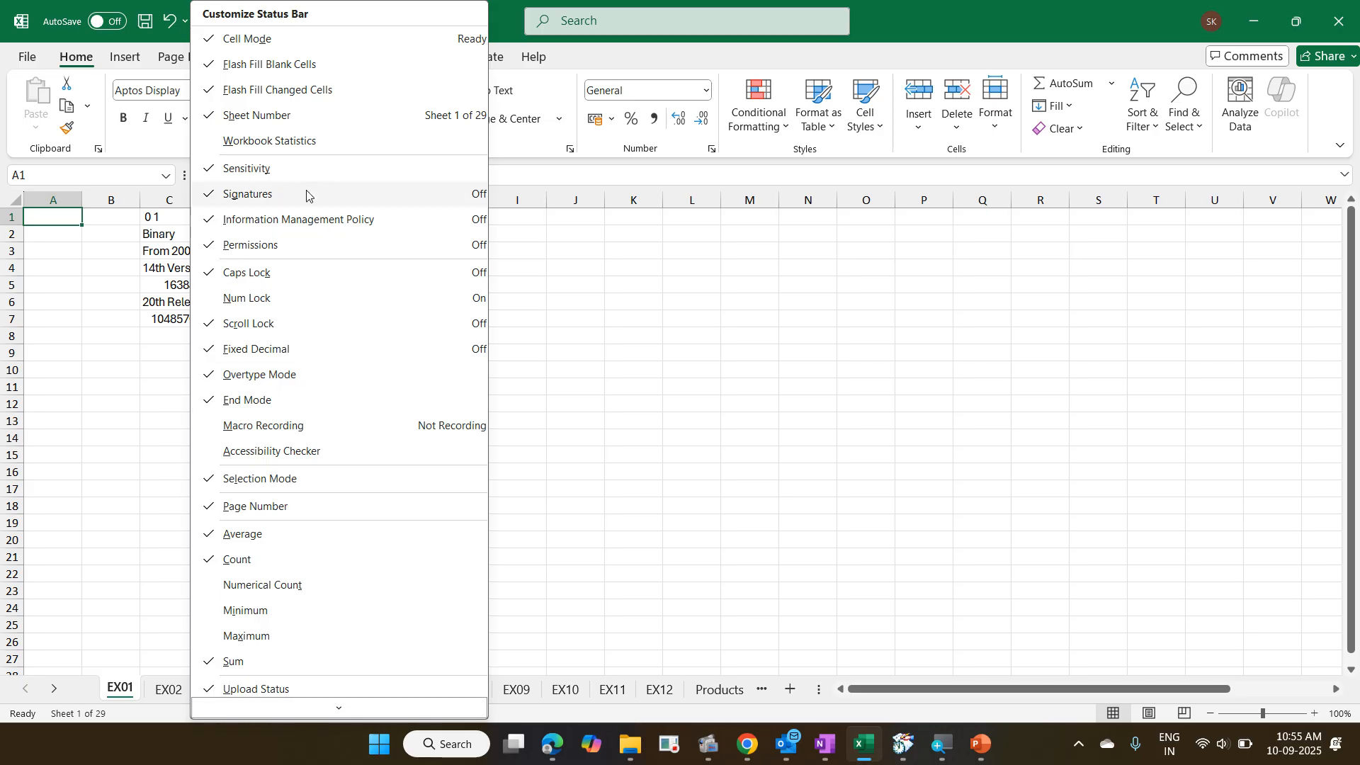
click(286, 141)
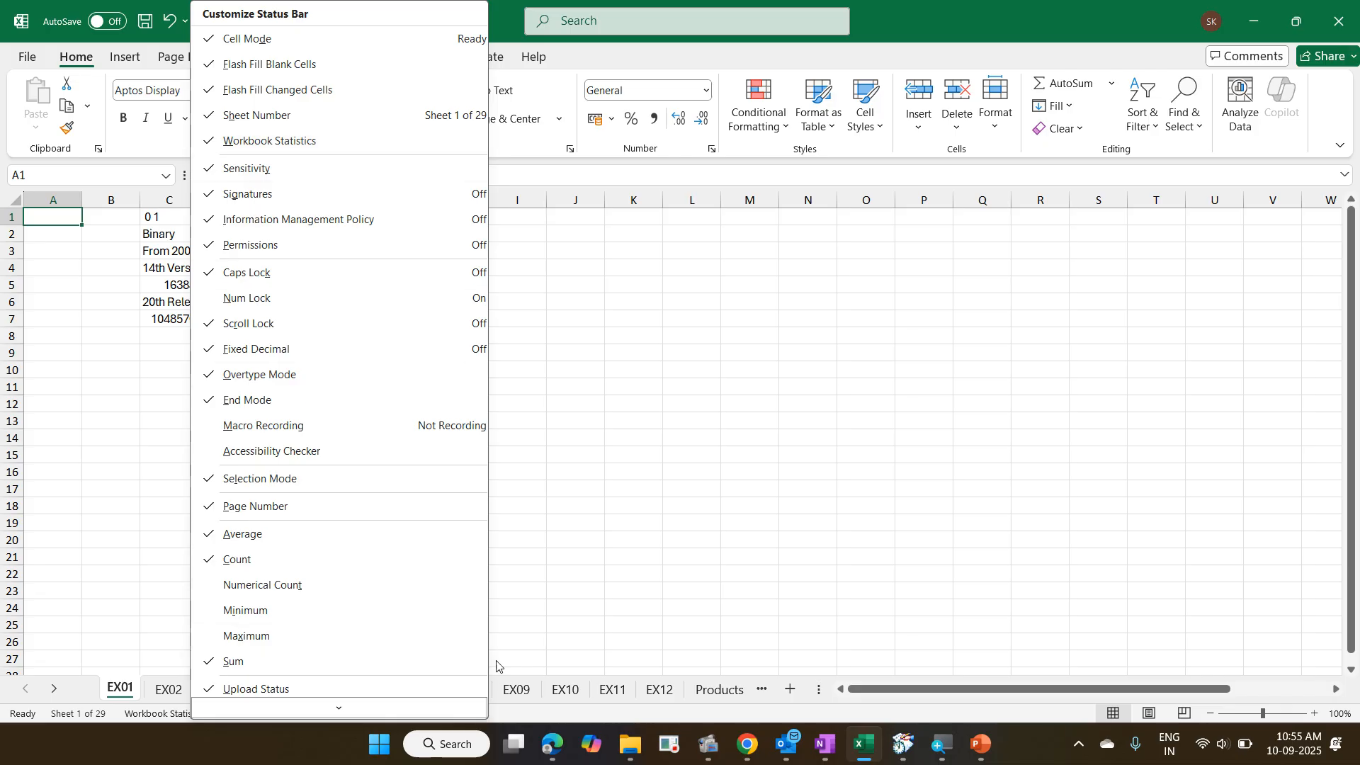
click(544, 718)
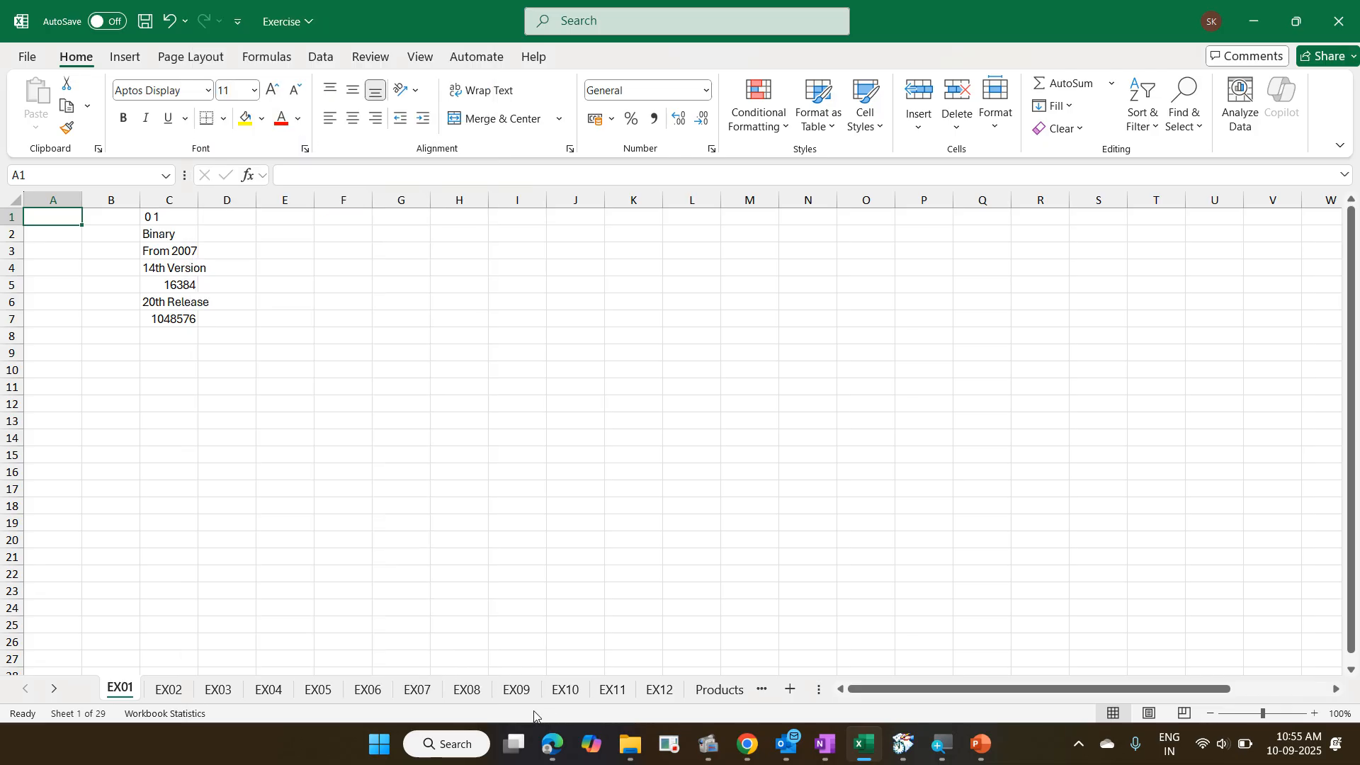
- View the Workbook Statistics from the status bar, close them, and check that option in the status bar customization list
click(174, 717)
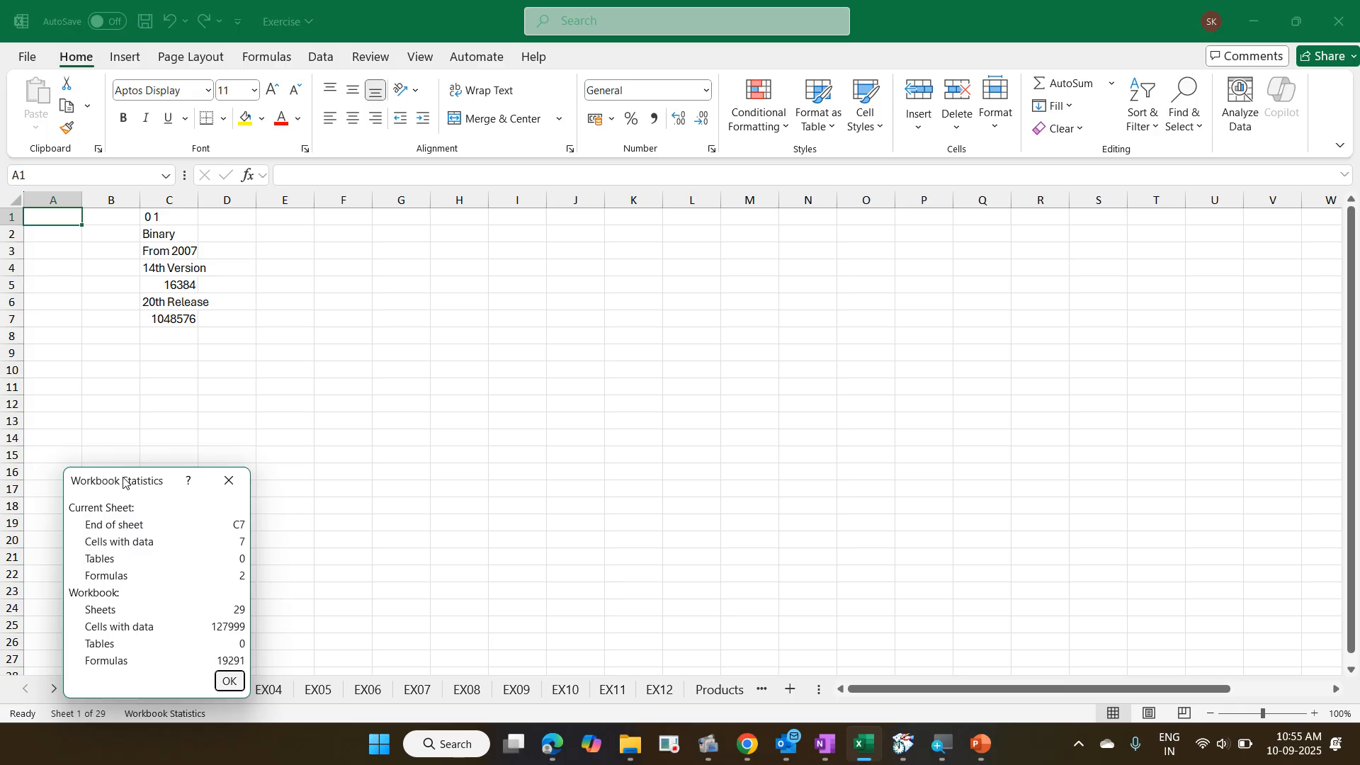
drag(124, 482, 336, 283)
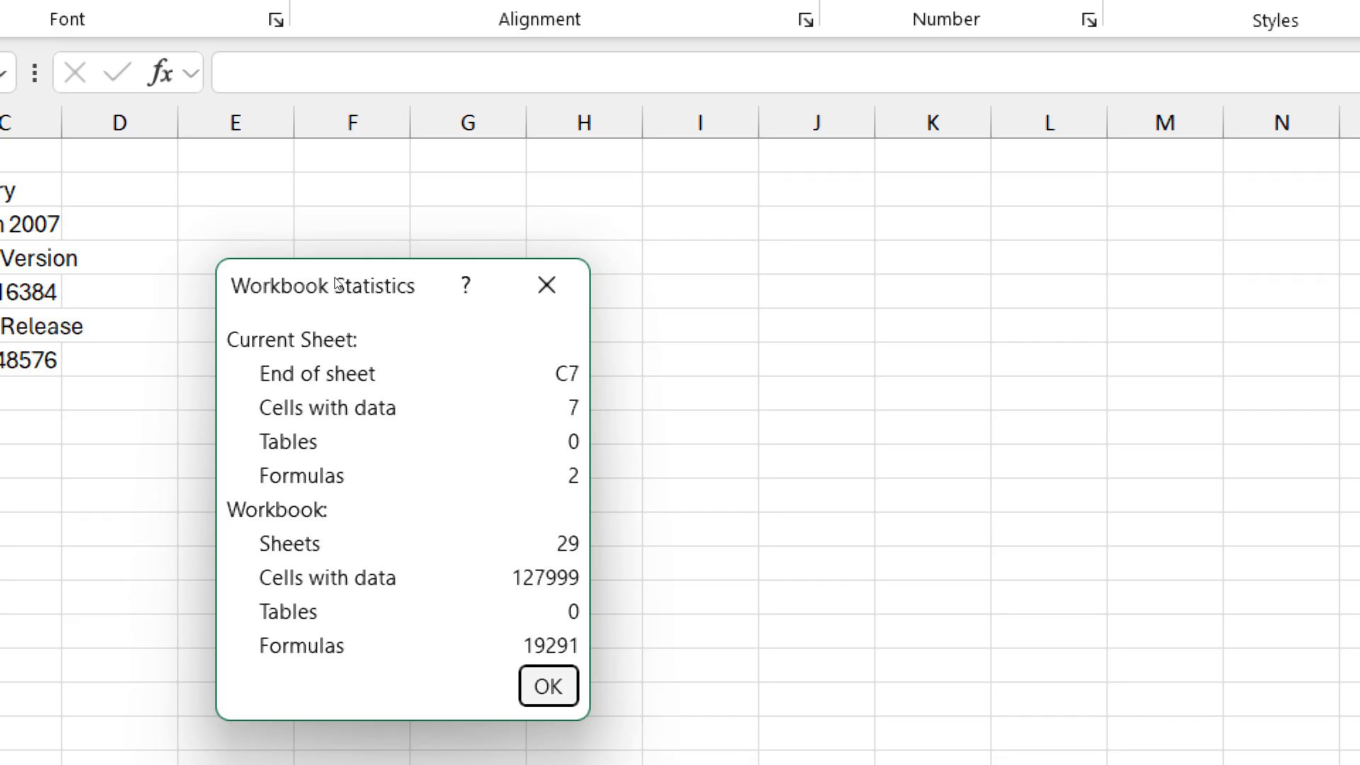
key(Escape)
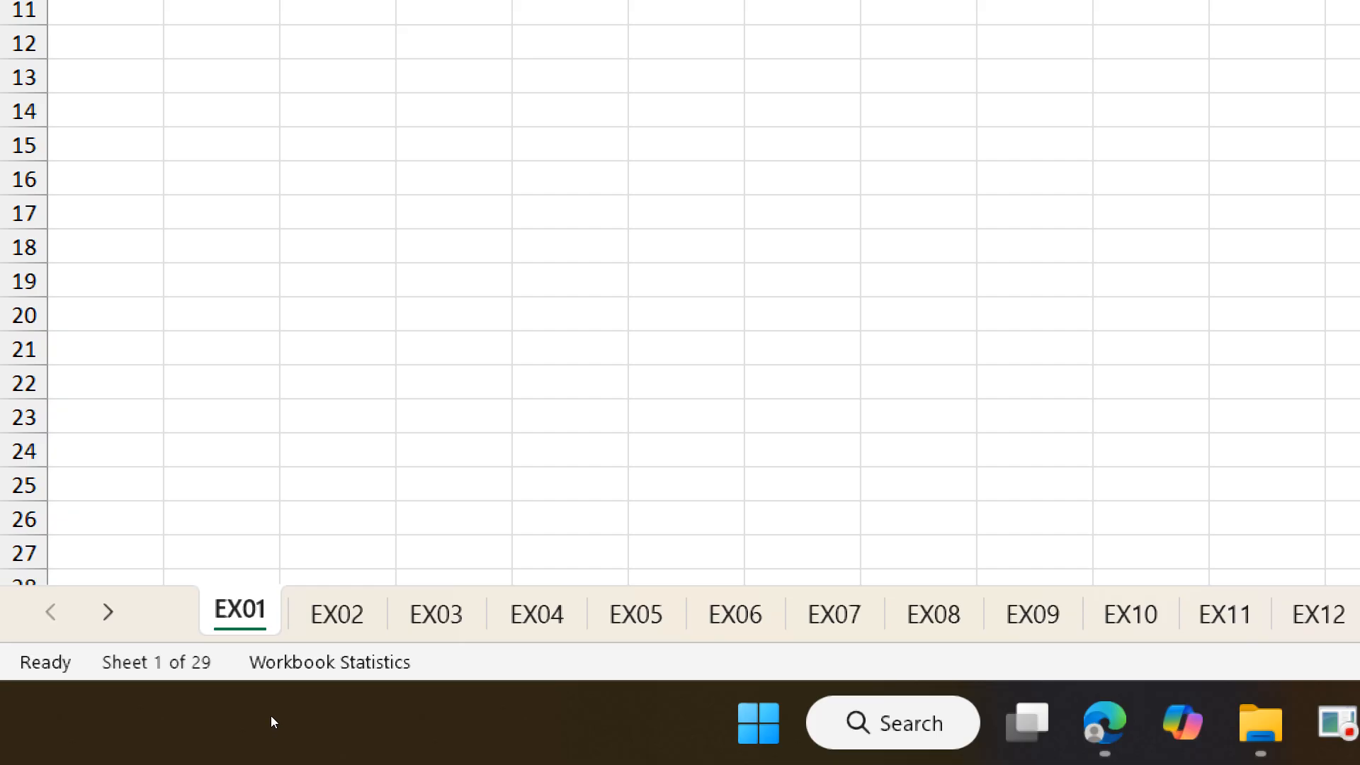
right_click(270, 715)
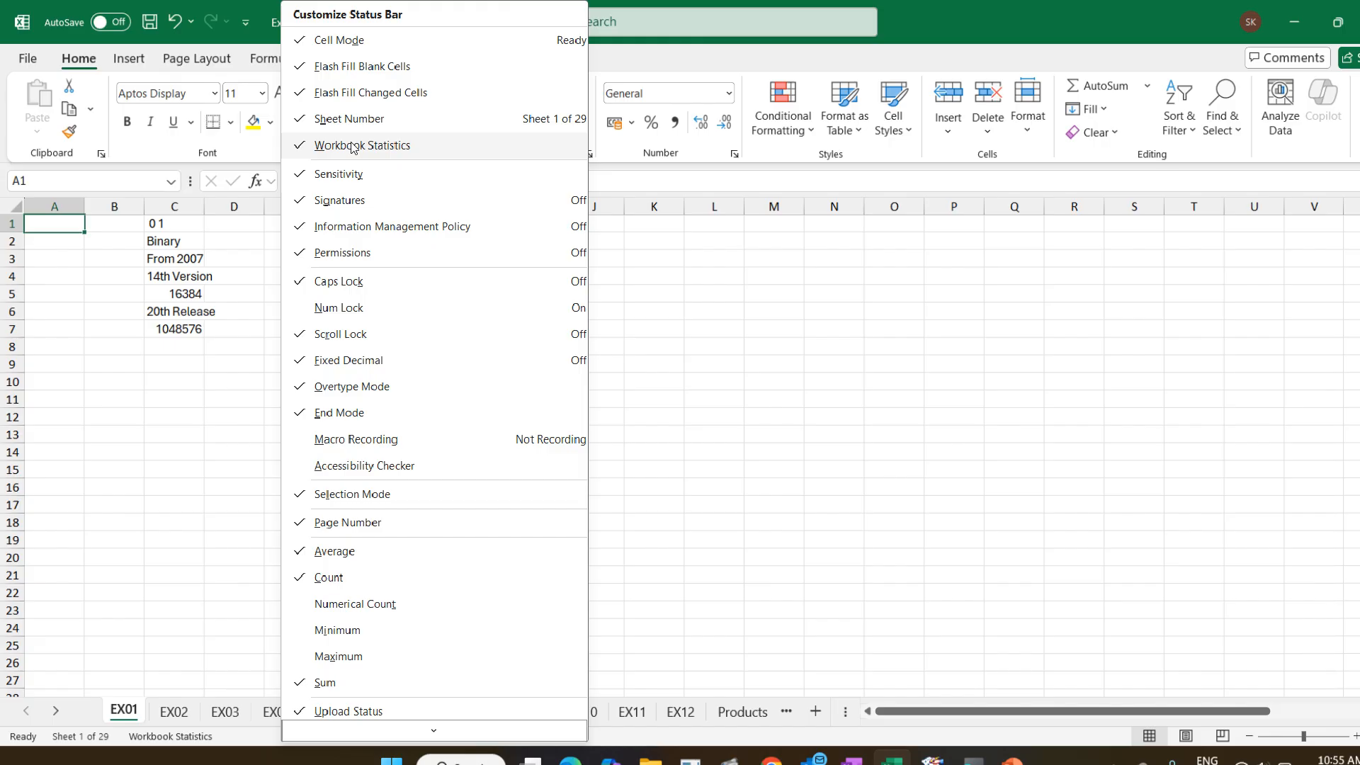
key(Escape)
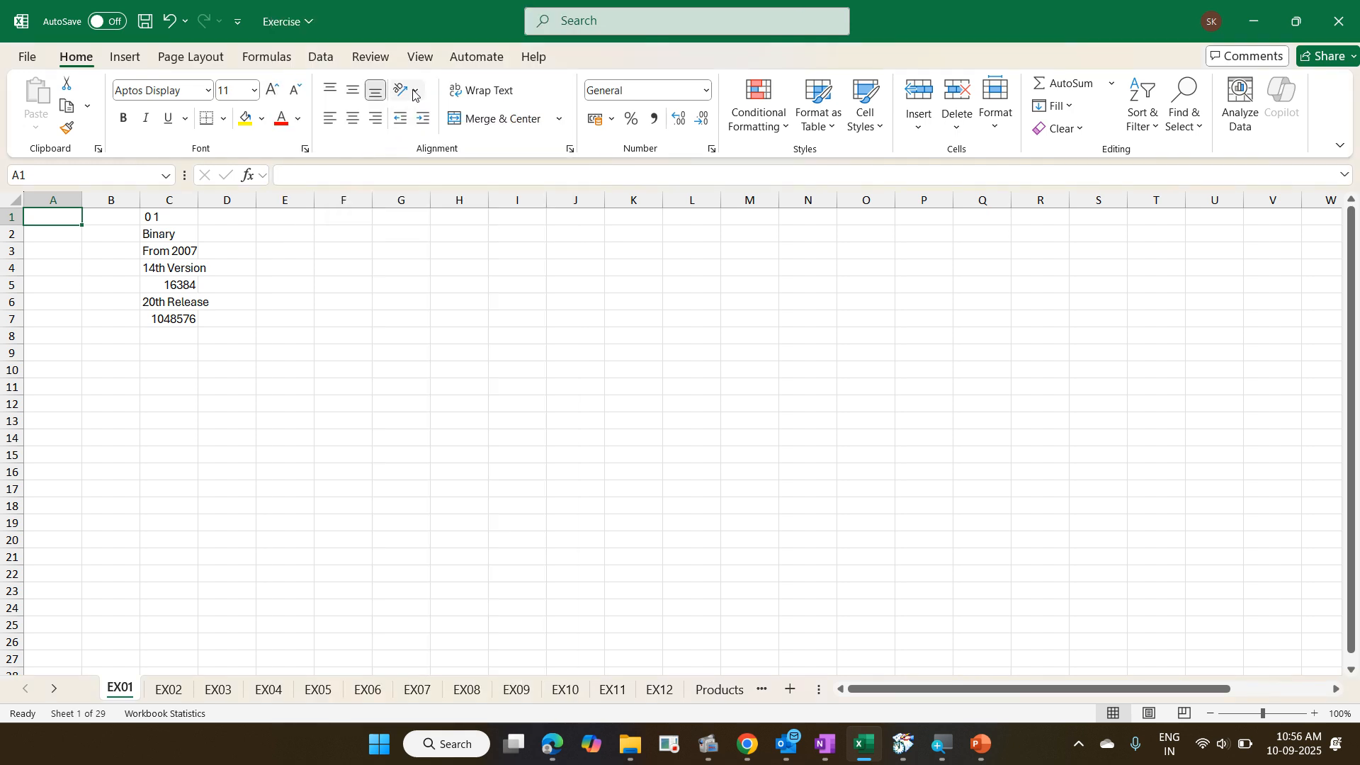
- Outline "Review" and its "Workbook Statistics" command with a linking arrow, outline "Workbook Statistics" on the status bar, and clear the annotation
click(393, 64)
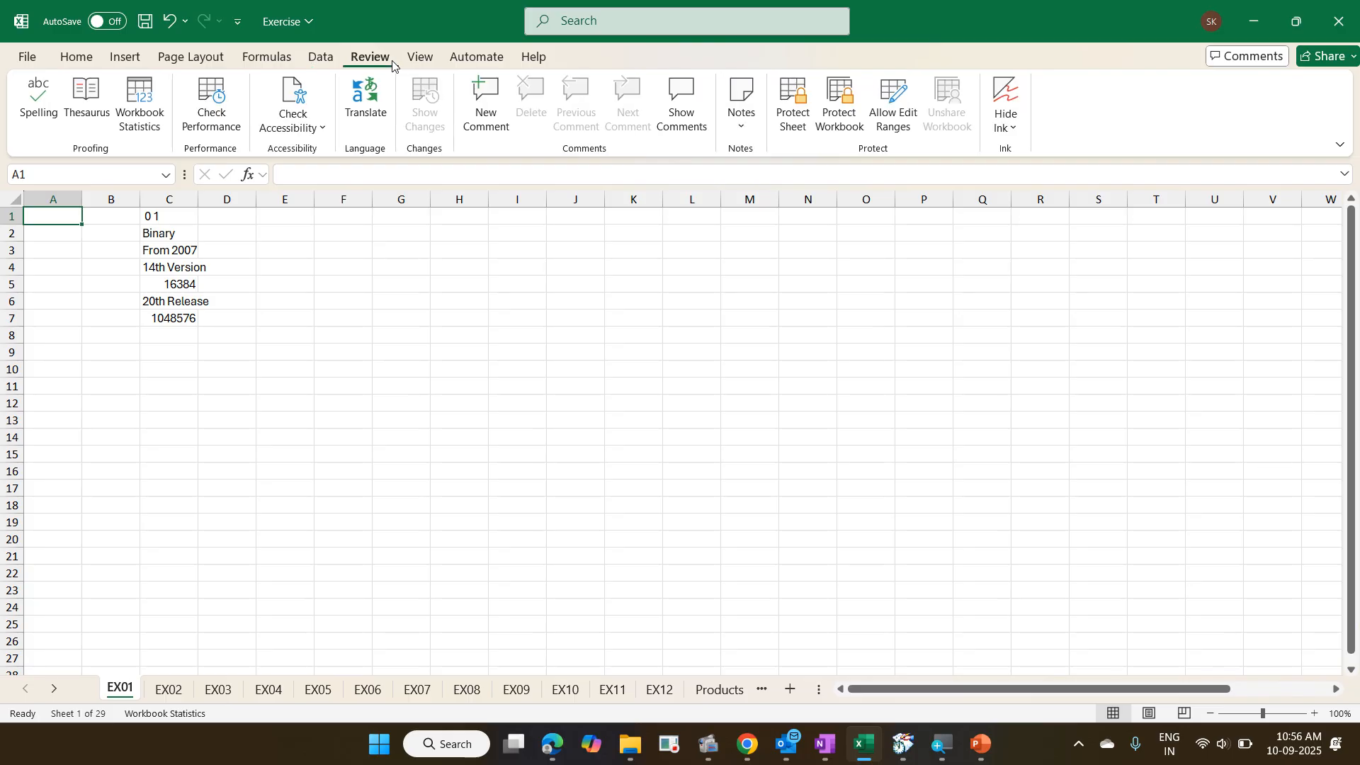
key(ctrl+2)
drag(343, 47, 408, 70)
mouse_move(107, 72)
mouse_down()
mouse_move(172, 145)
mouse_move(178, 125)
mouse_move(255, 85)
mouse_move(338, 59)
mouse_up()
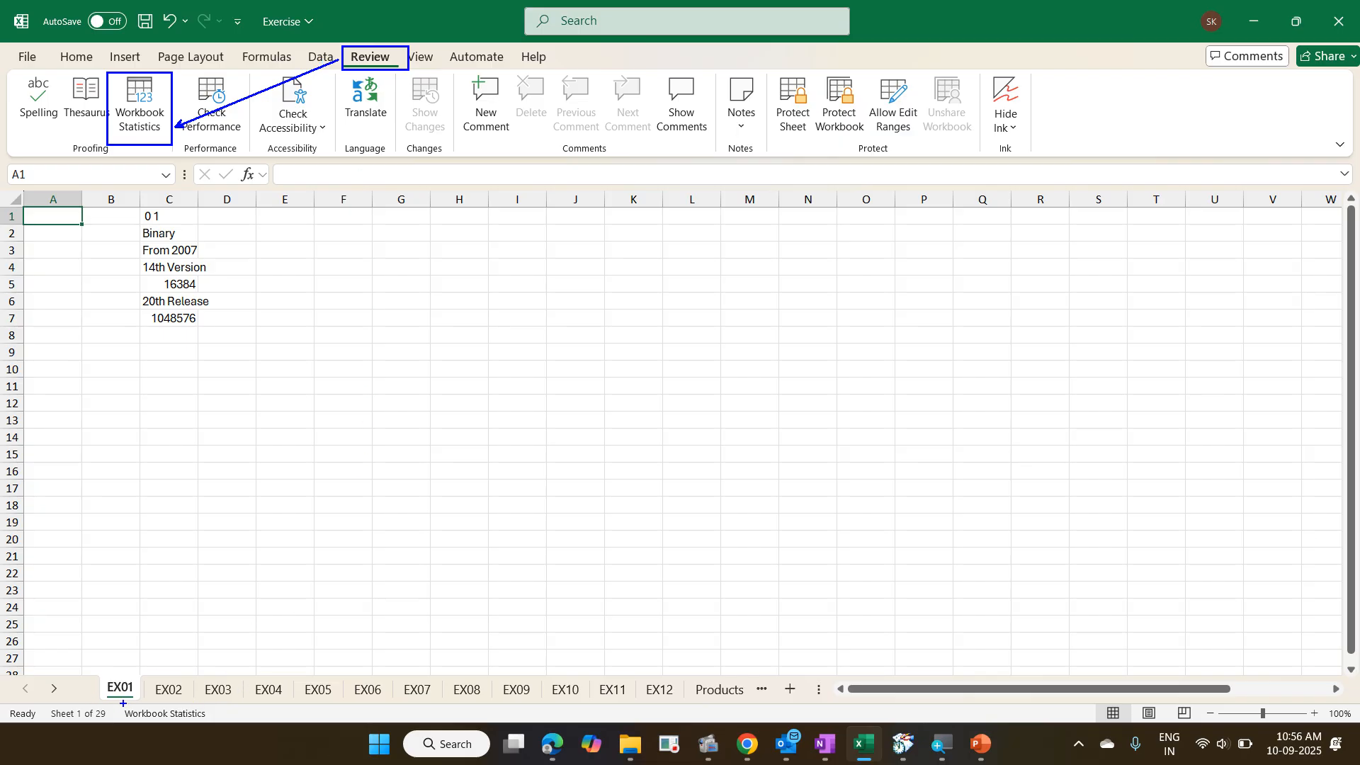
drag(117, 700, 225, 730)
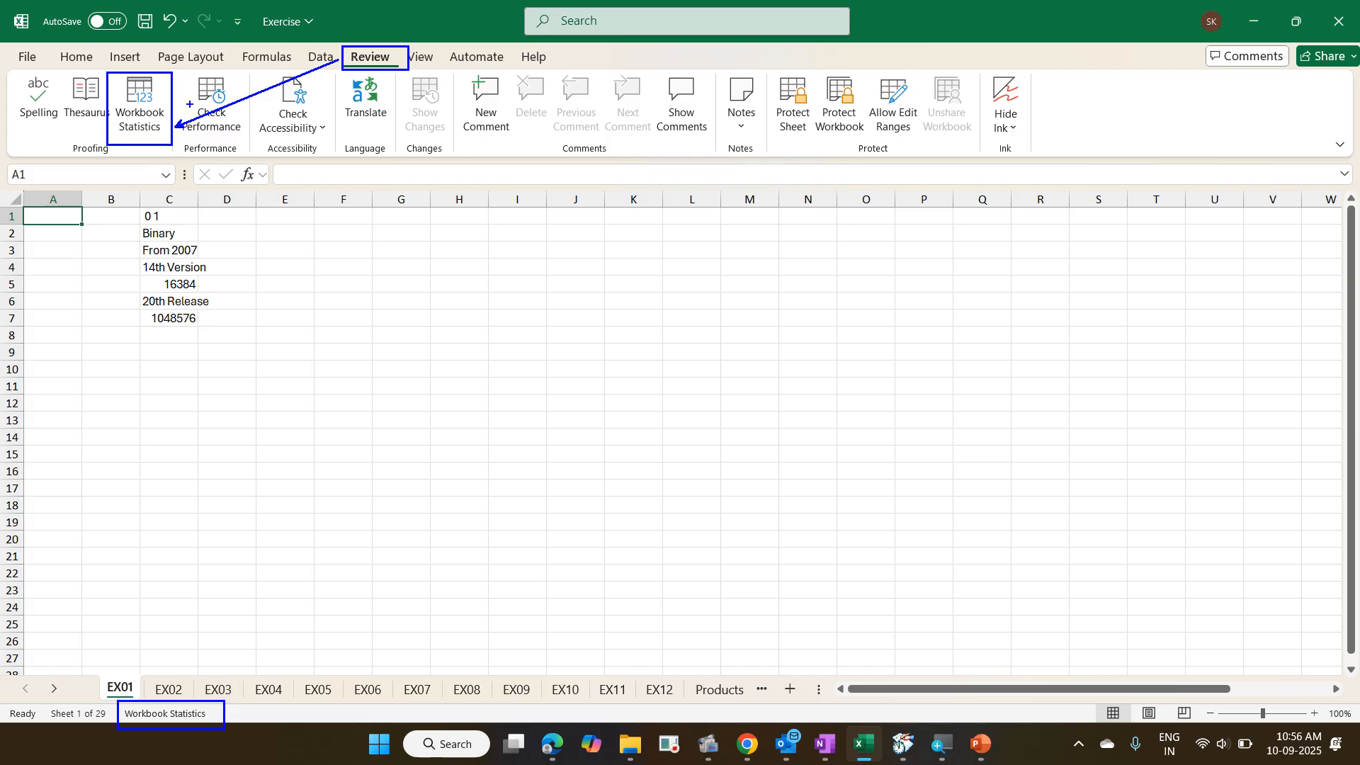
key(Escape)
- View the Workbook Statistics for sheet EX01 through the Review command and close them
click(147, 117)
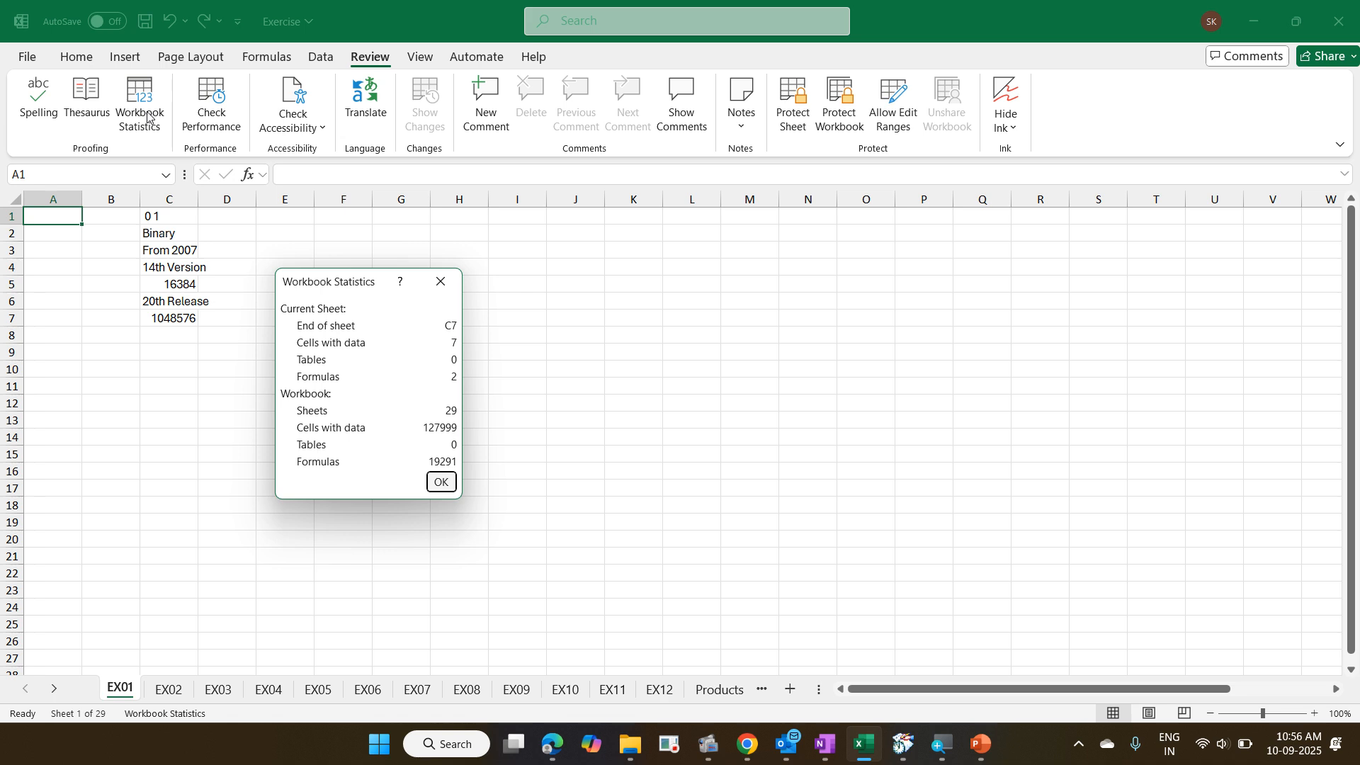
key(Return)
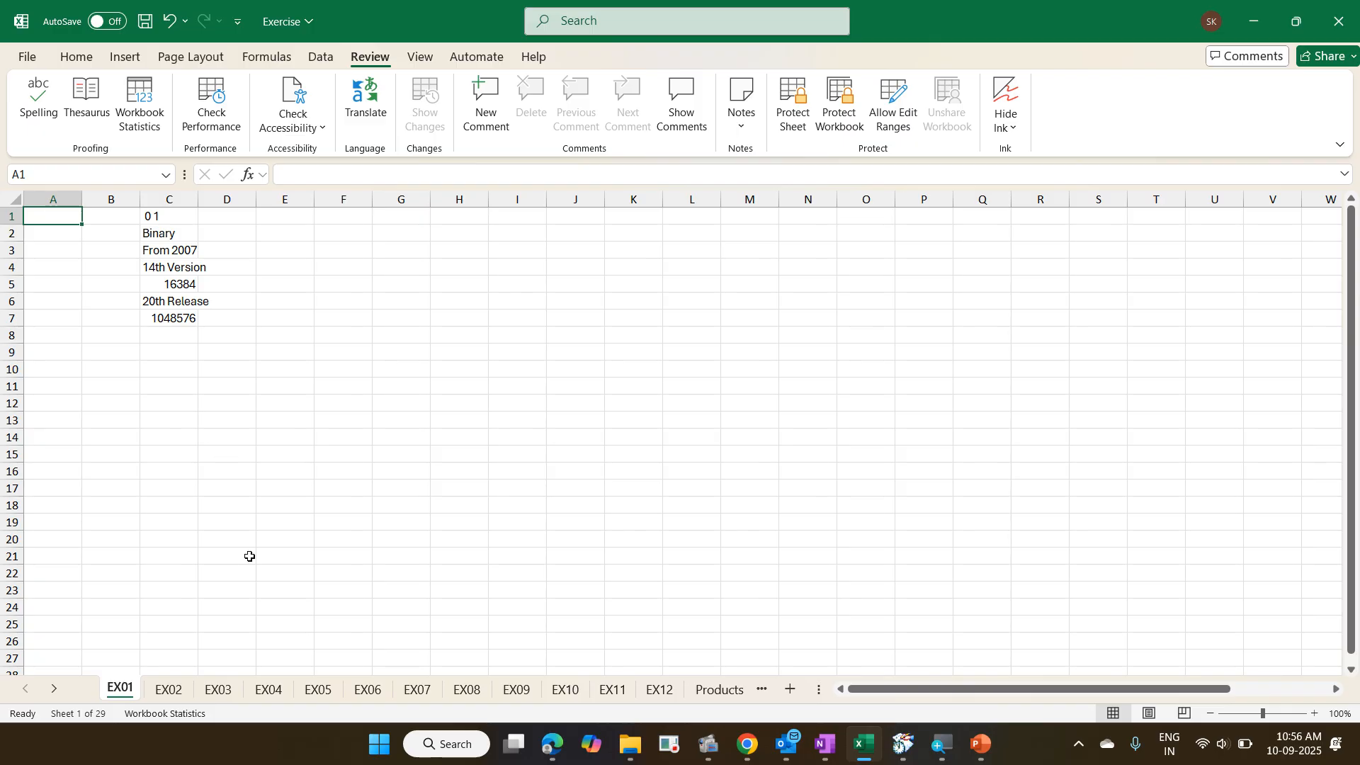
- Go through sheets EX04 and EX05 to sheet EX06, and select cell E13
click(268, 690)
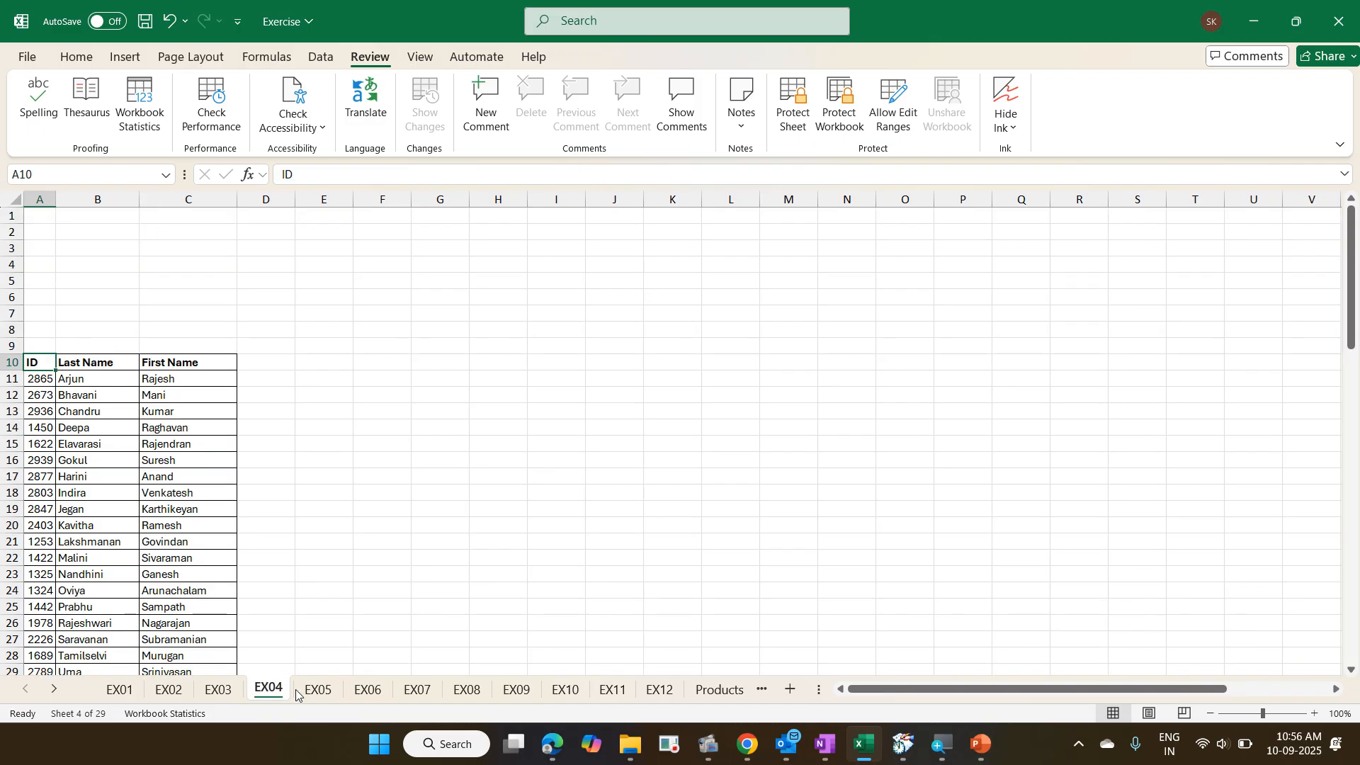
click(318, 689)
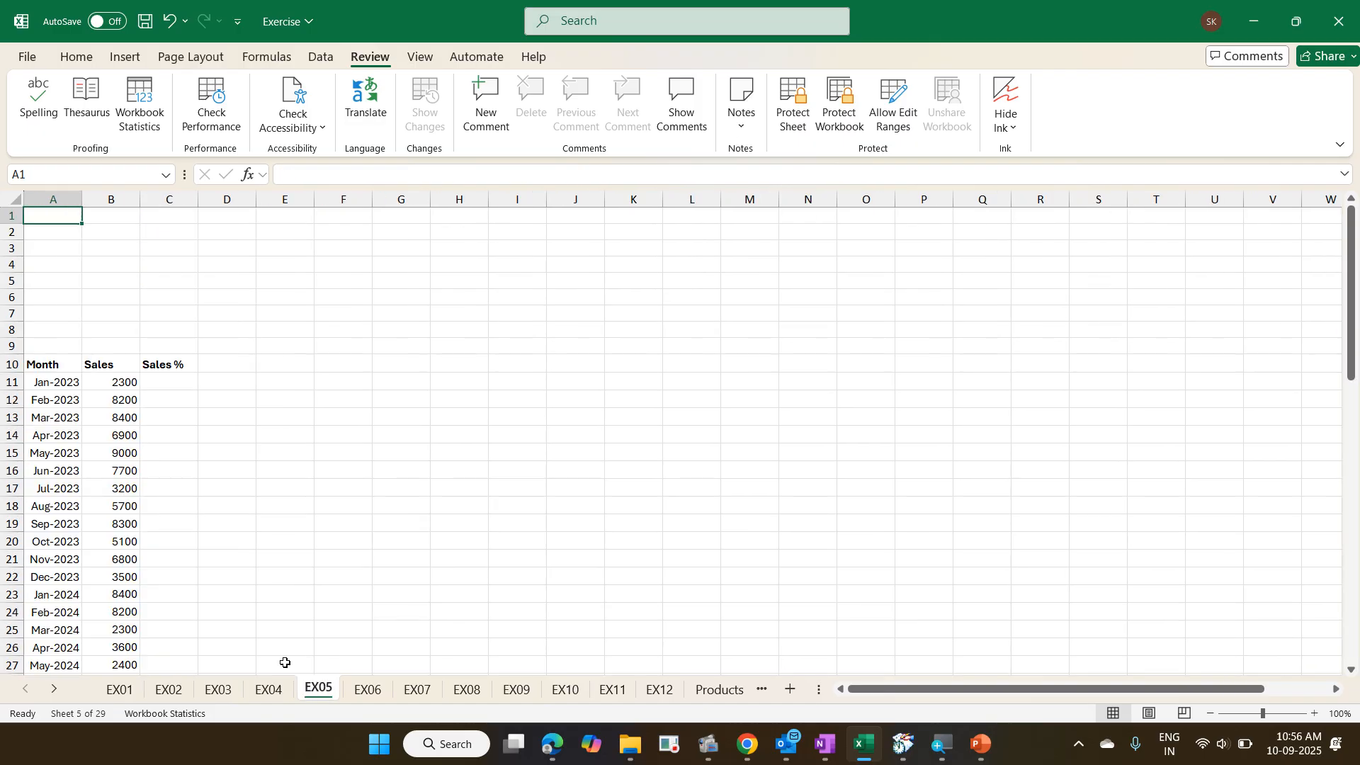
click(369, 689)
click(445, 445)
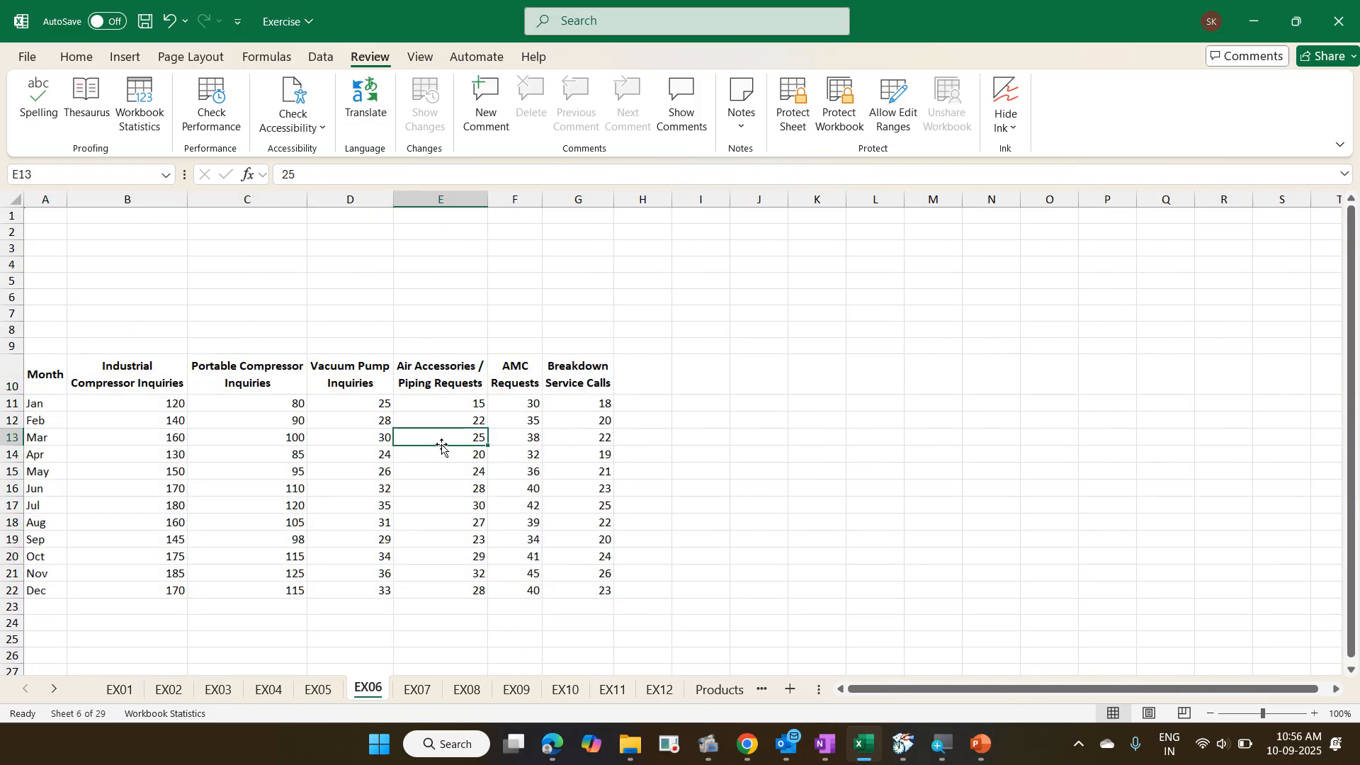
- Select the January to June Breakdown Service Calls values in G11:G16 and outline Average, Count and Sum on the status bar
scroll(442, 448, down, 2)
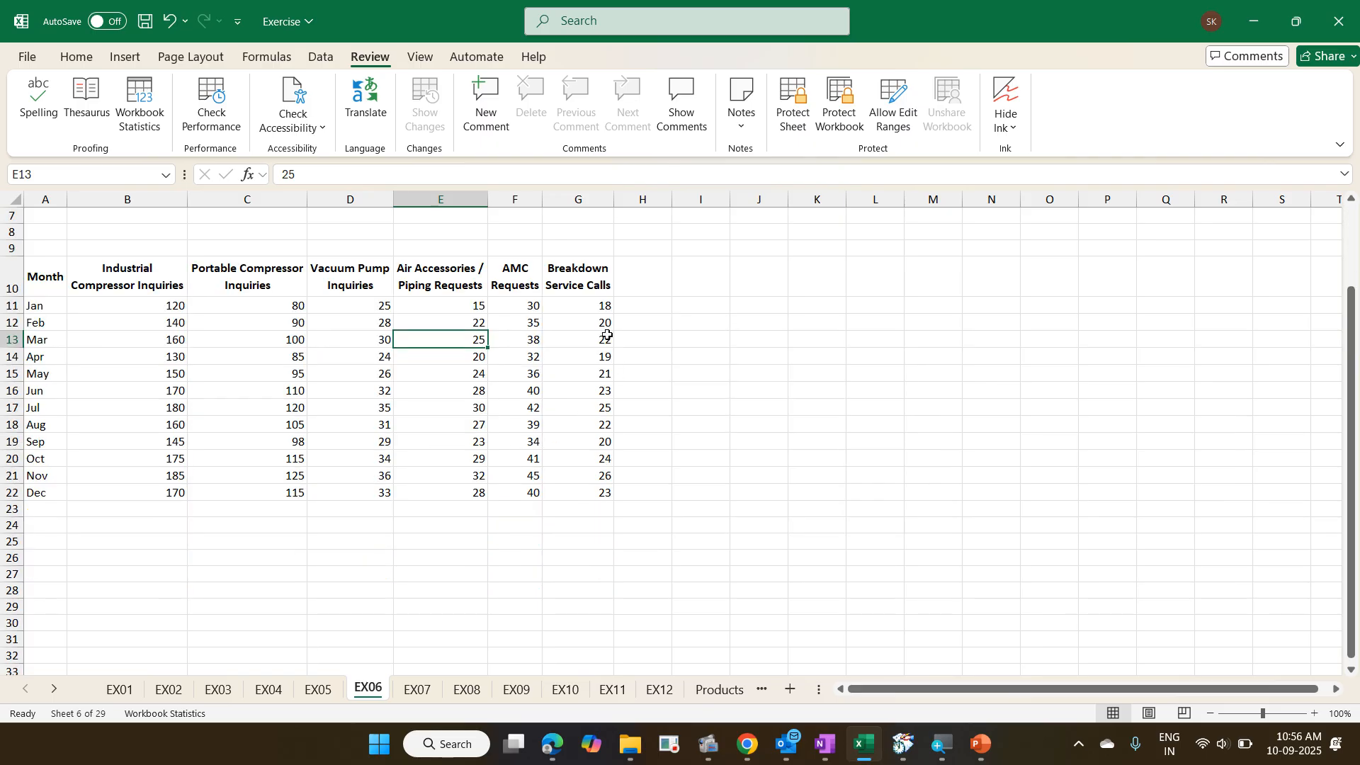
click(591, 306)
drag(590, 321, 583, 392)
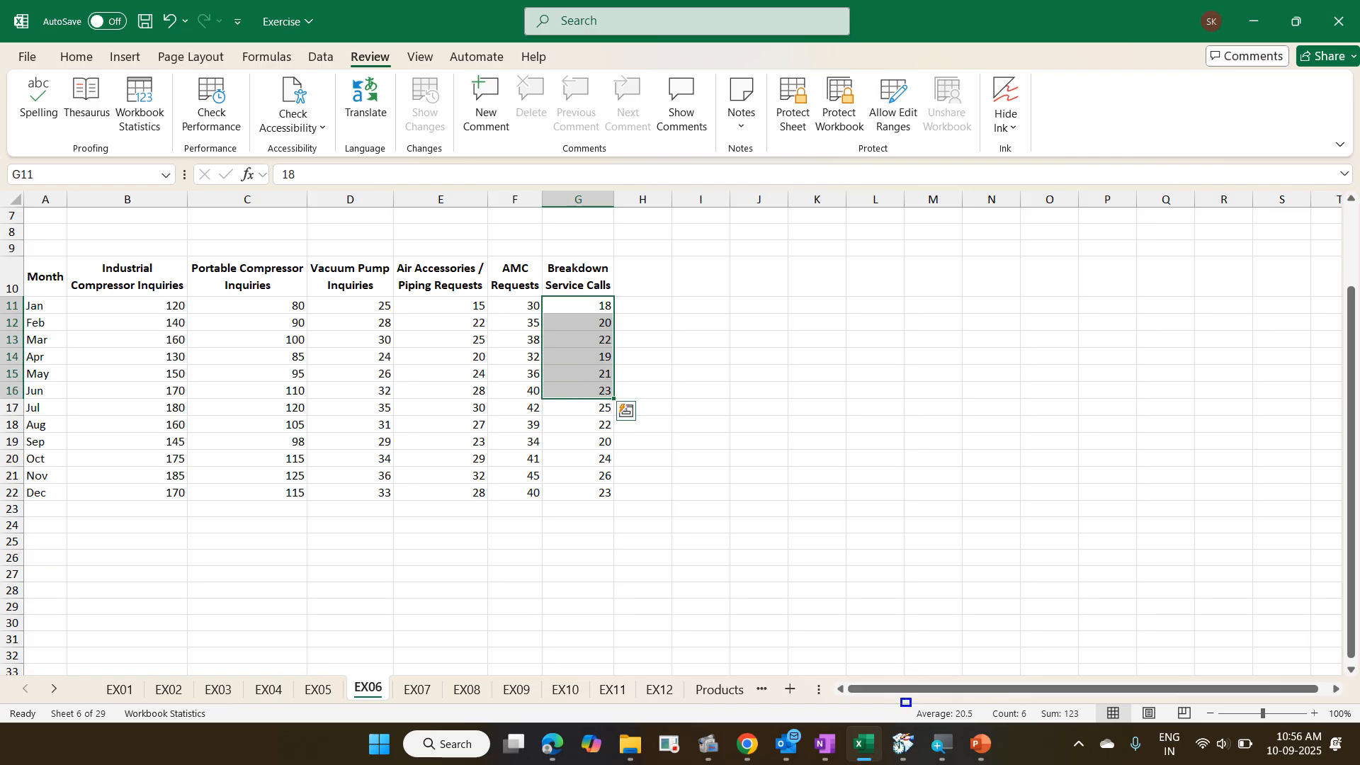
mouse_move(906, 702)
mouse_down()
mouse_move(1020, 730)
mouse_move(1092, 728)
mouse_up()
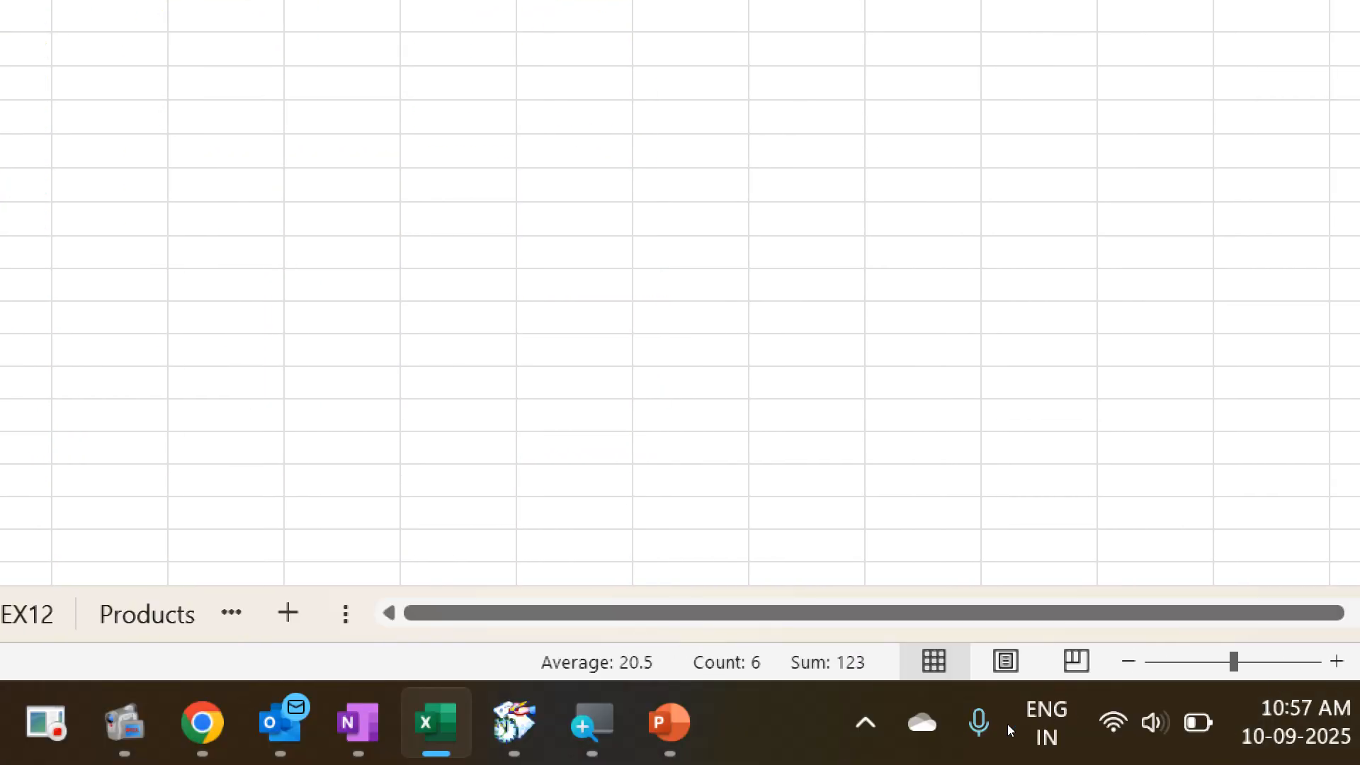
- Add Numerical Count, Minimum and Maximum to the status bar calculations and close the customization list
right_click(844, 712)
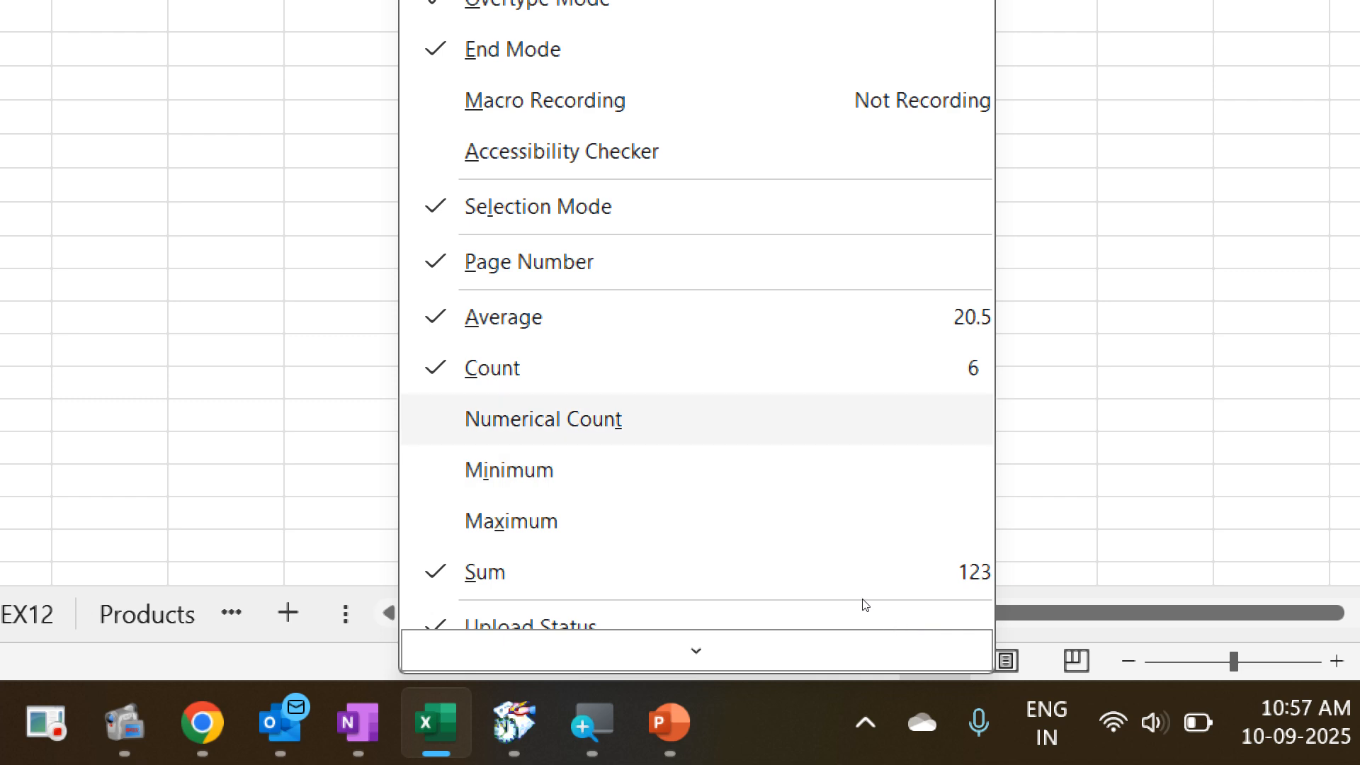
click(468, 425)
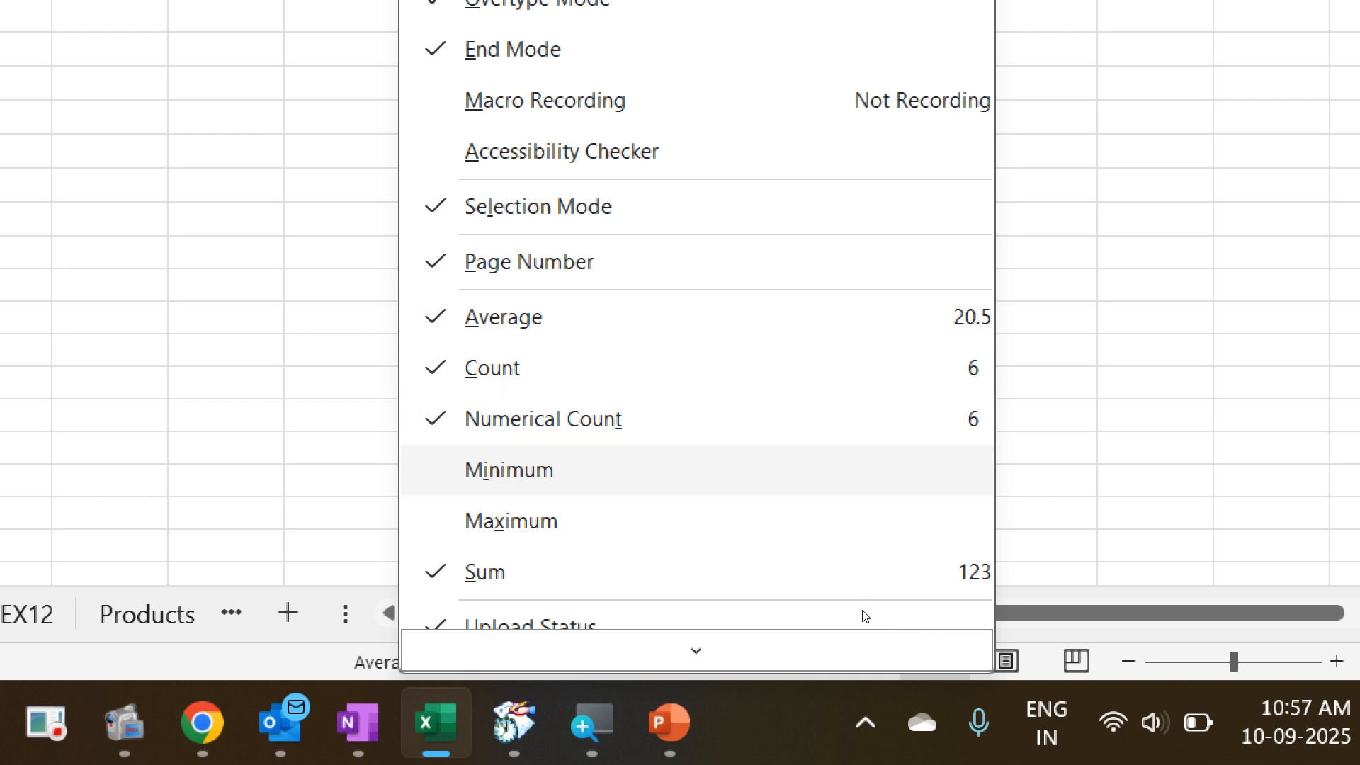
click(509, 470)
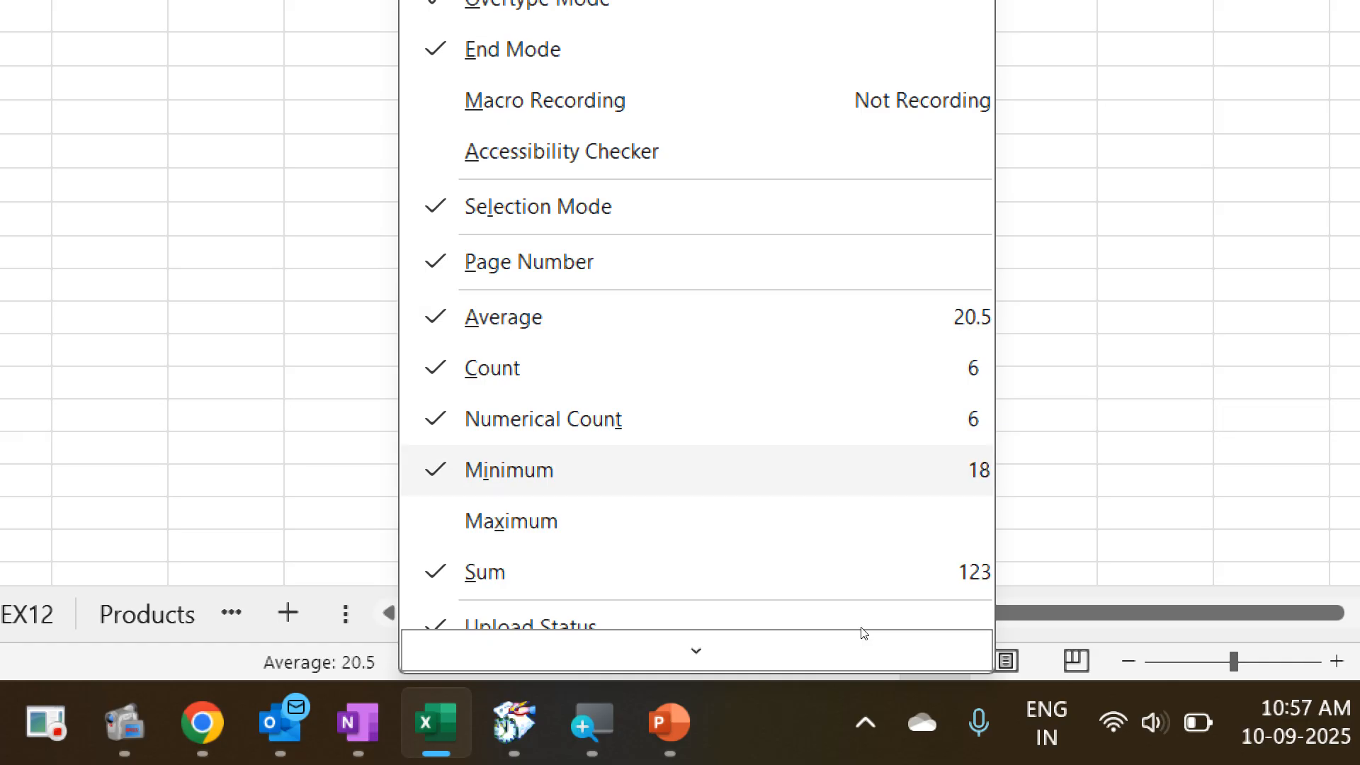
click(511, 521)
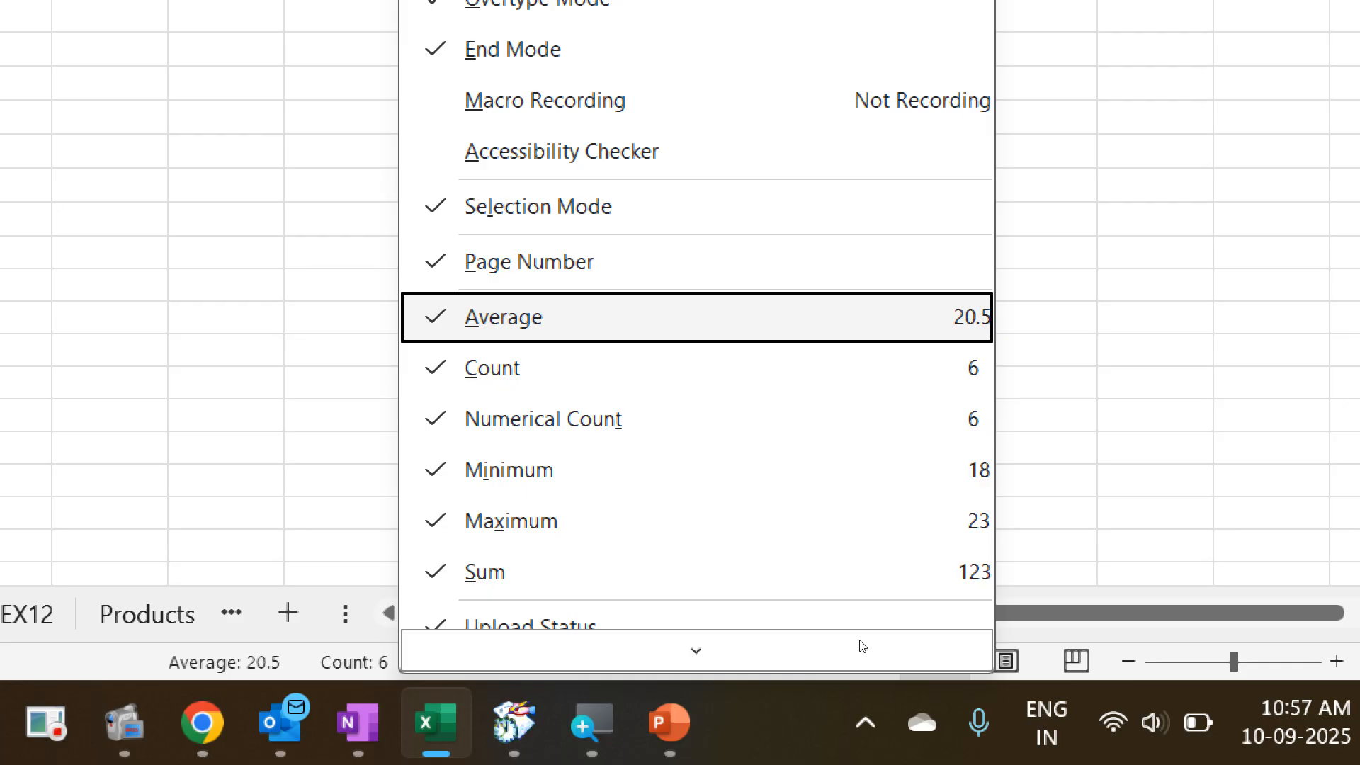
key(Escape)
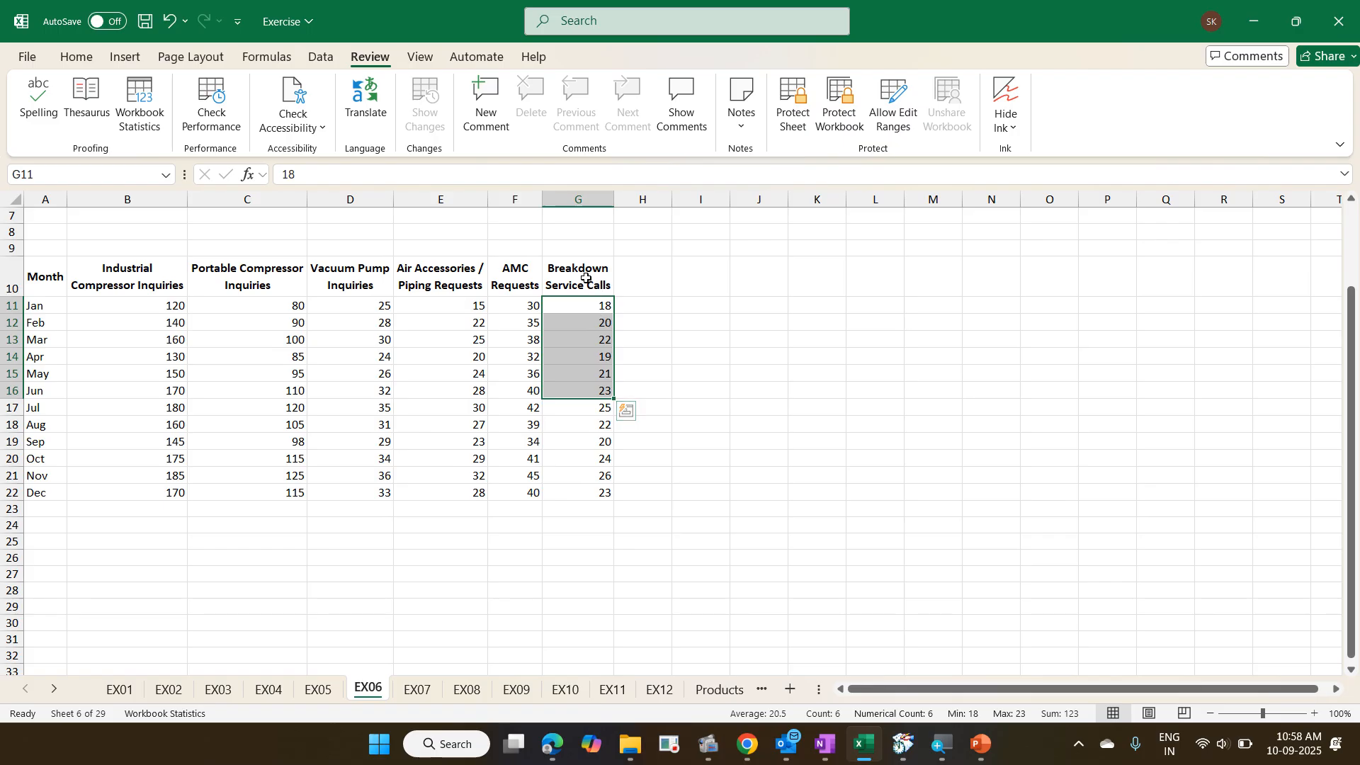
- Compare the status bar calculations for G10:G15 including the header, the blank cells I10:I14, and the values in G11:G16
drag(587, 279, 587, 383)
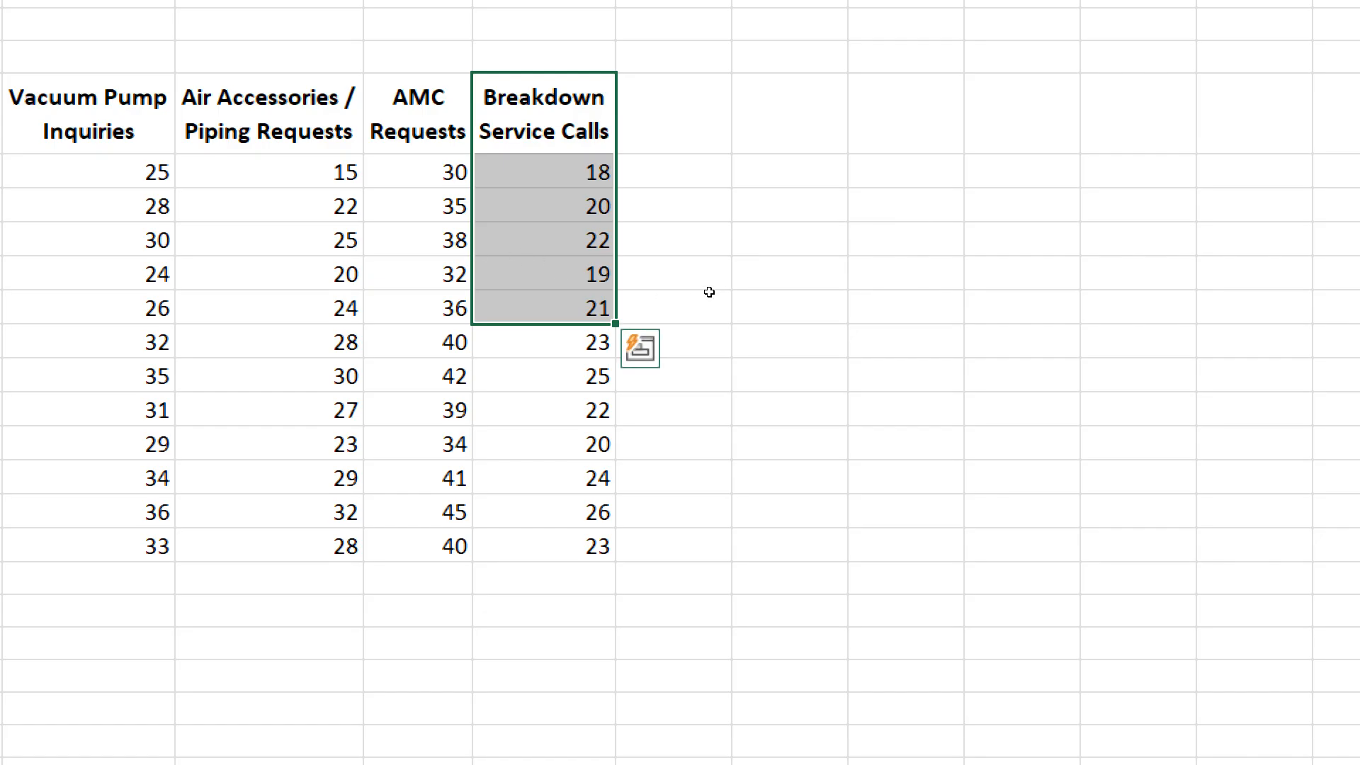
drag(790, 120, 790, 273)
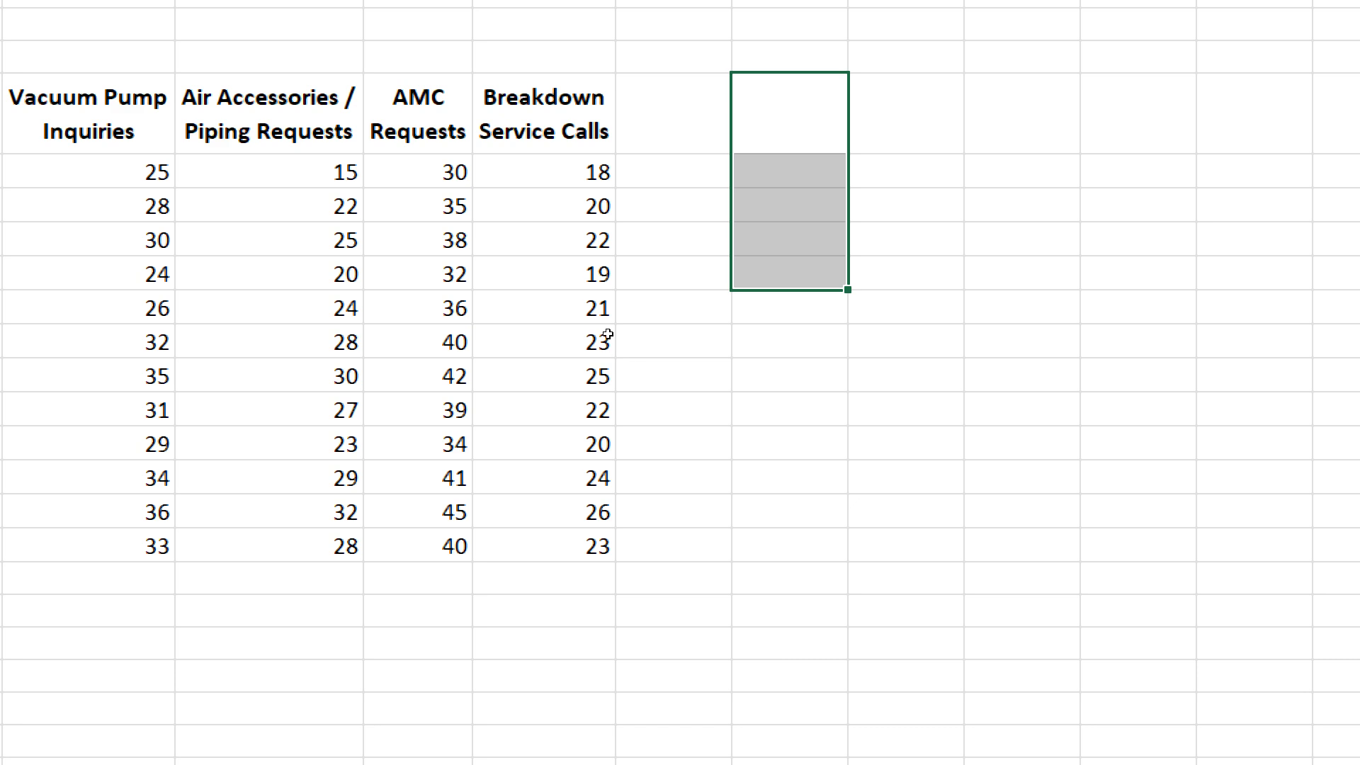
drag(599, 172, 599, 343)
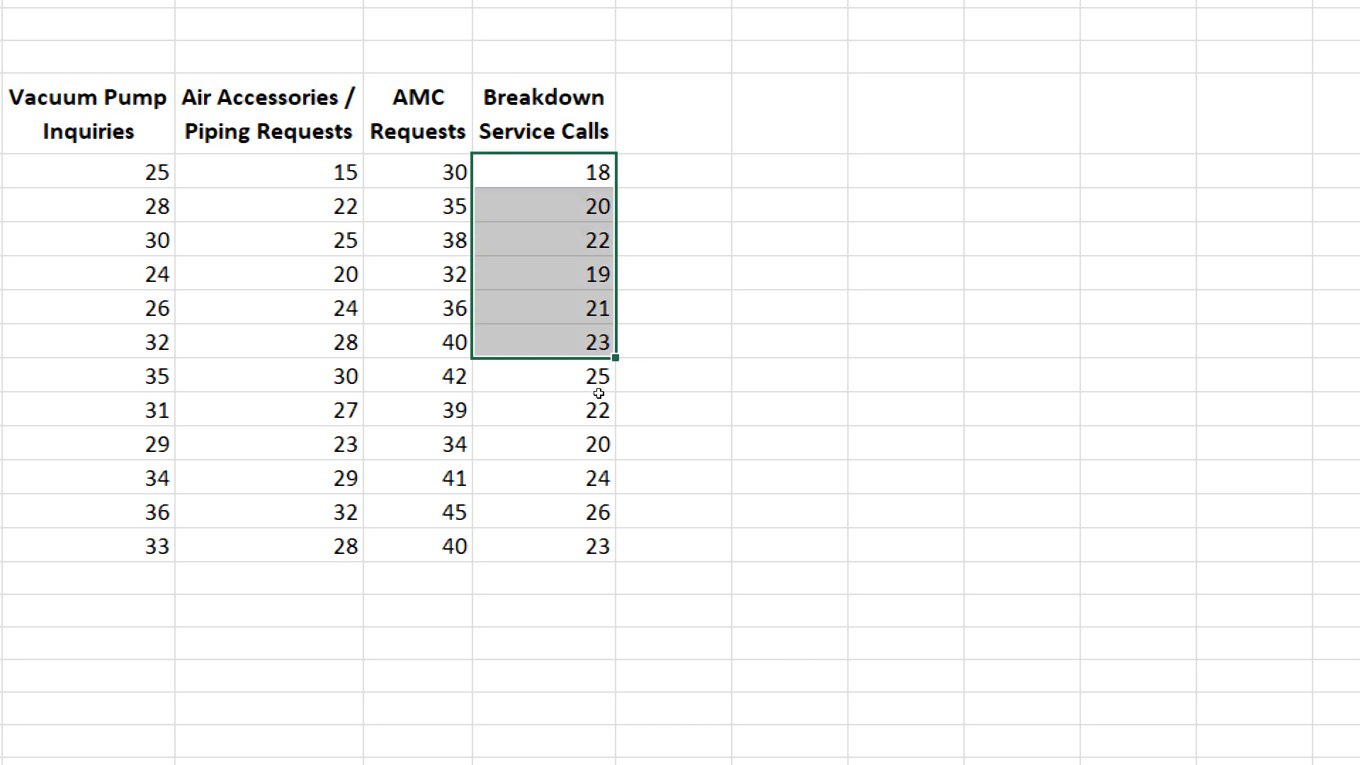
- Copy the Sum of all Breakdown Service Calls in G11:G22 from the status bar into L11 as 263
key(ctrl+shift+Down)
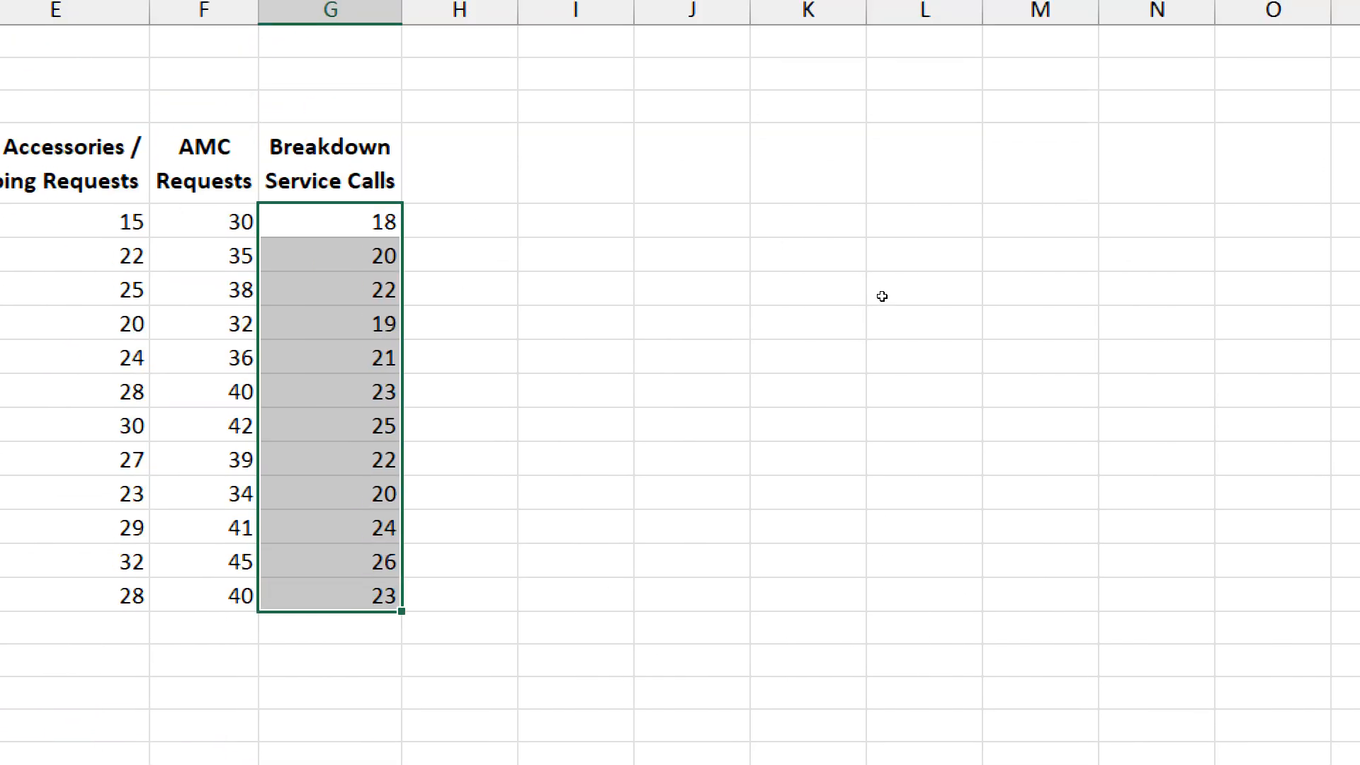
click(876, 307)
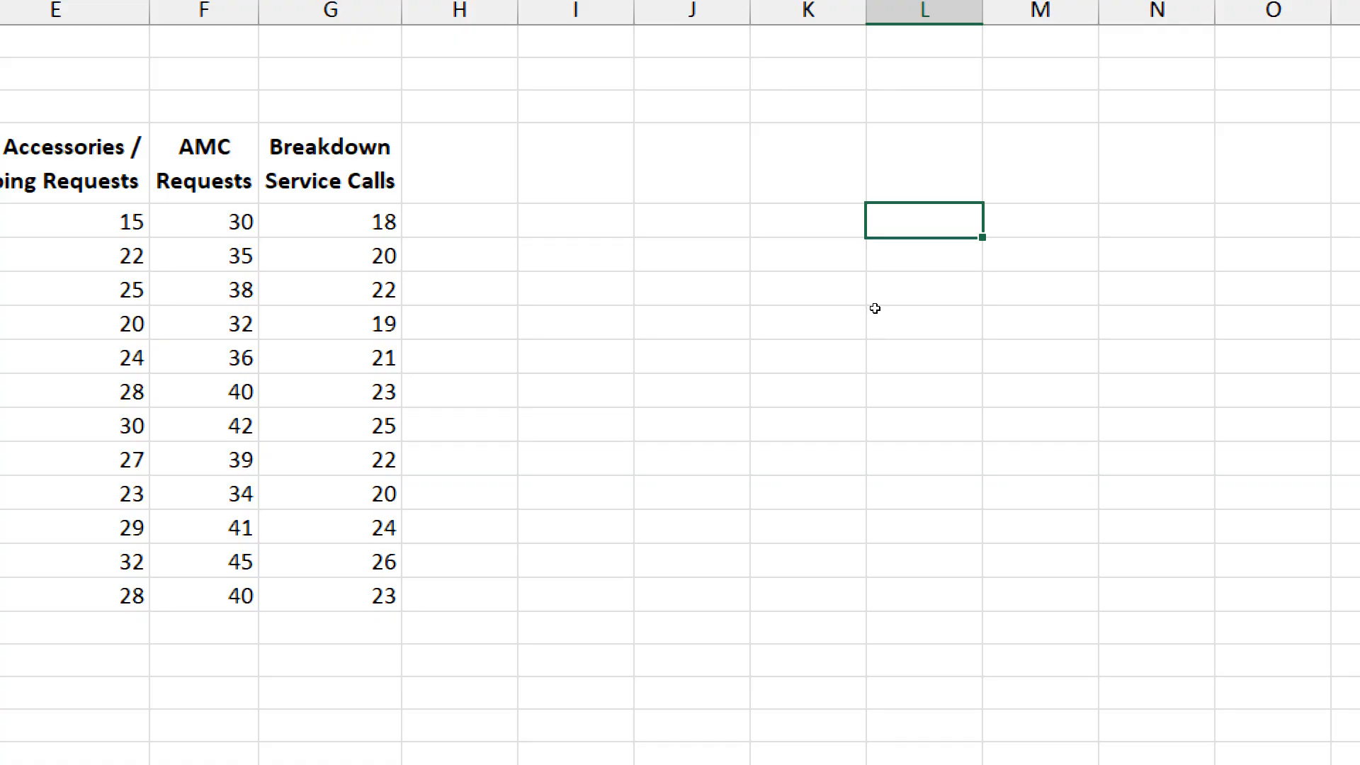
text(263)
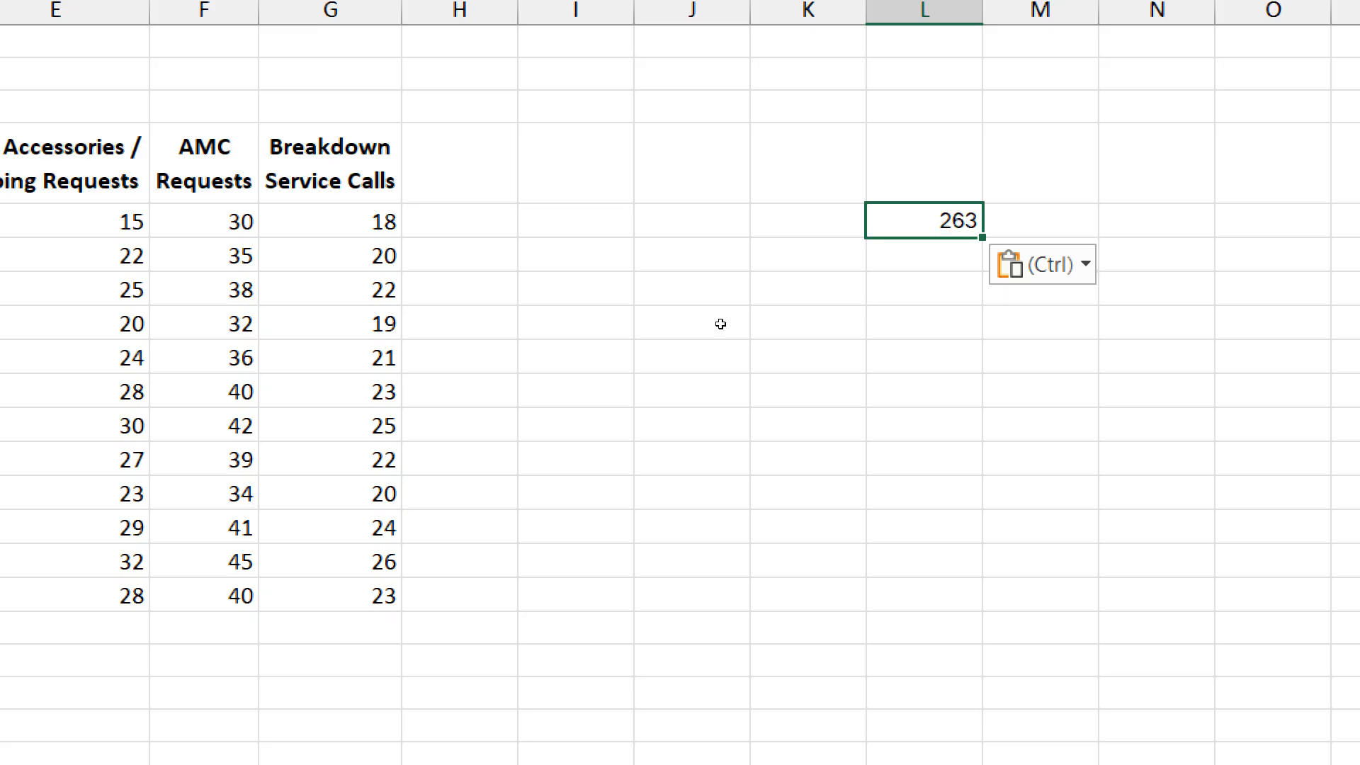
- Copy the Average of G11:G22 from the status bar into N11 as 21.91666667
drag(330, 221, 328, 594)
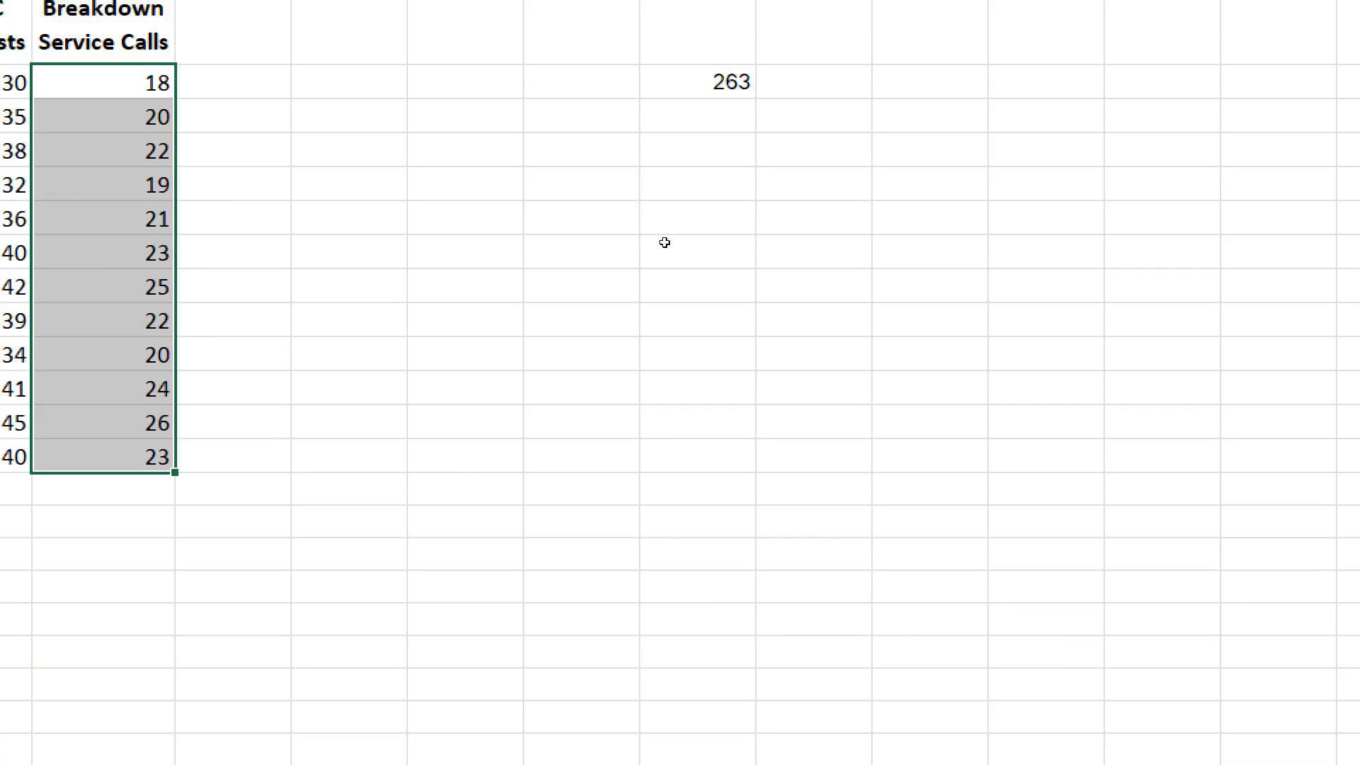
click(982, 306)
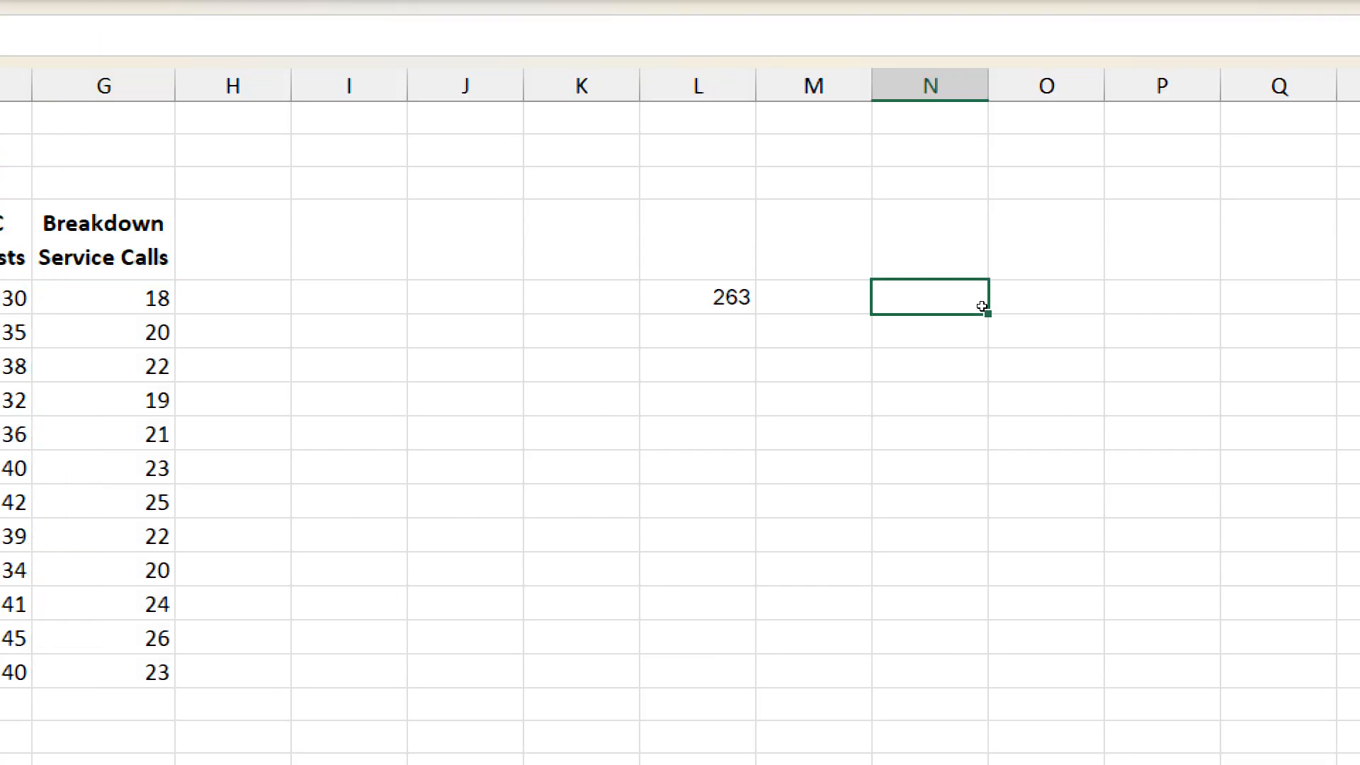
text(21.91667)
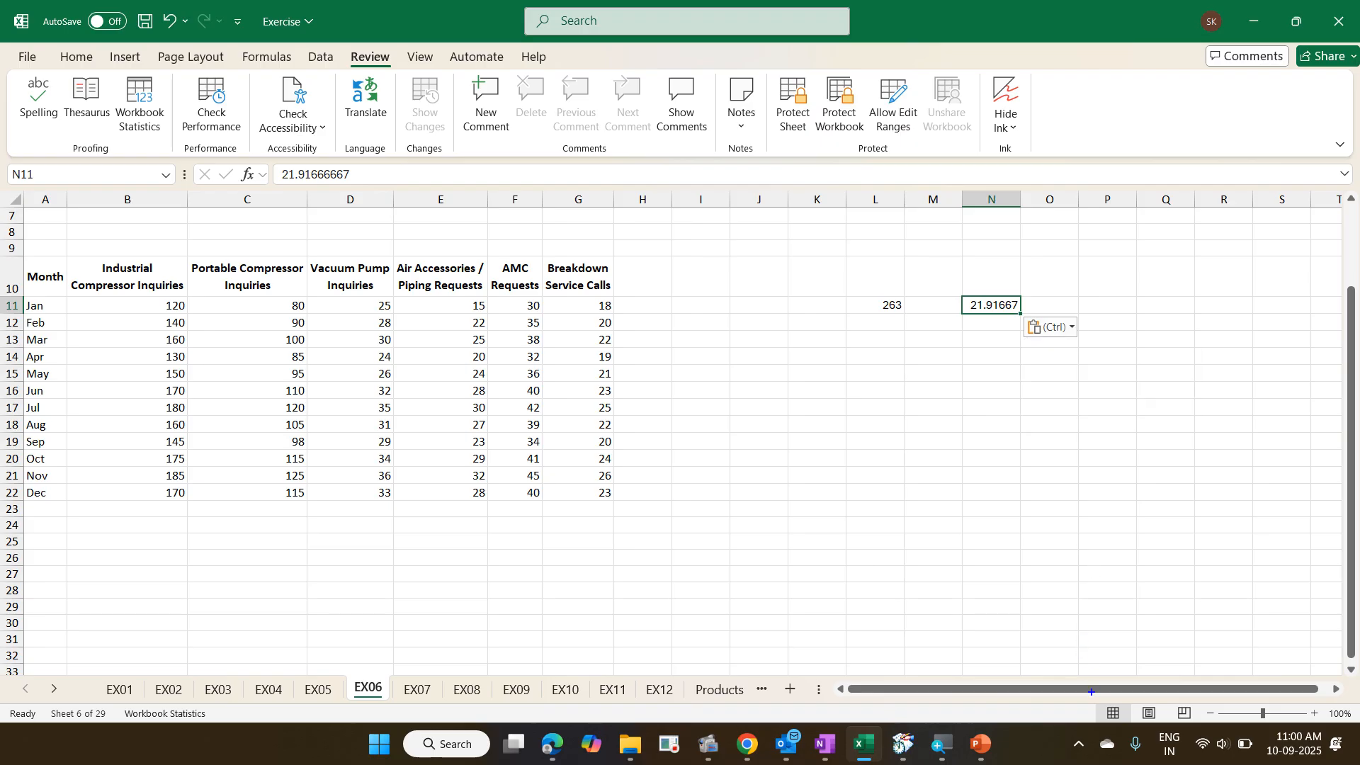
- Outline the three worksheet view options on the status bar, mark each with a line, and clear the annotation
drag(1080, 695, 1202, 726)
mouse_move(1097, 689)
mouse_down()
mouse_move(1124, 649)
mouse_move(1246, 629)
mouse_up()
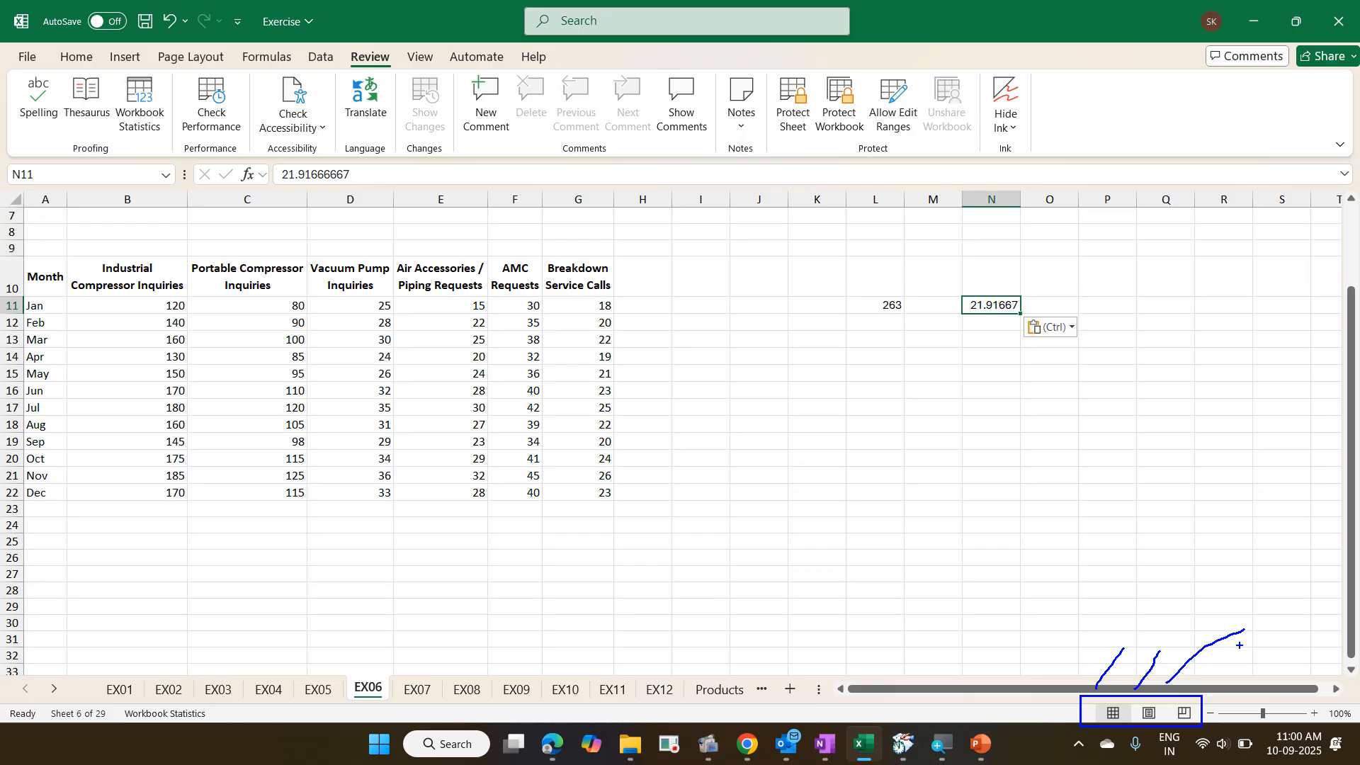
key(Escape)
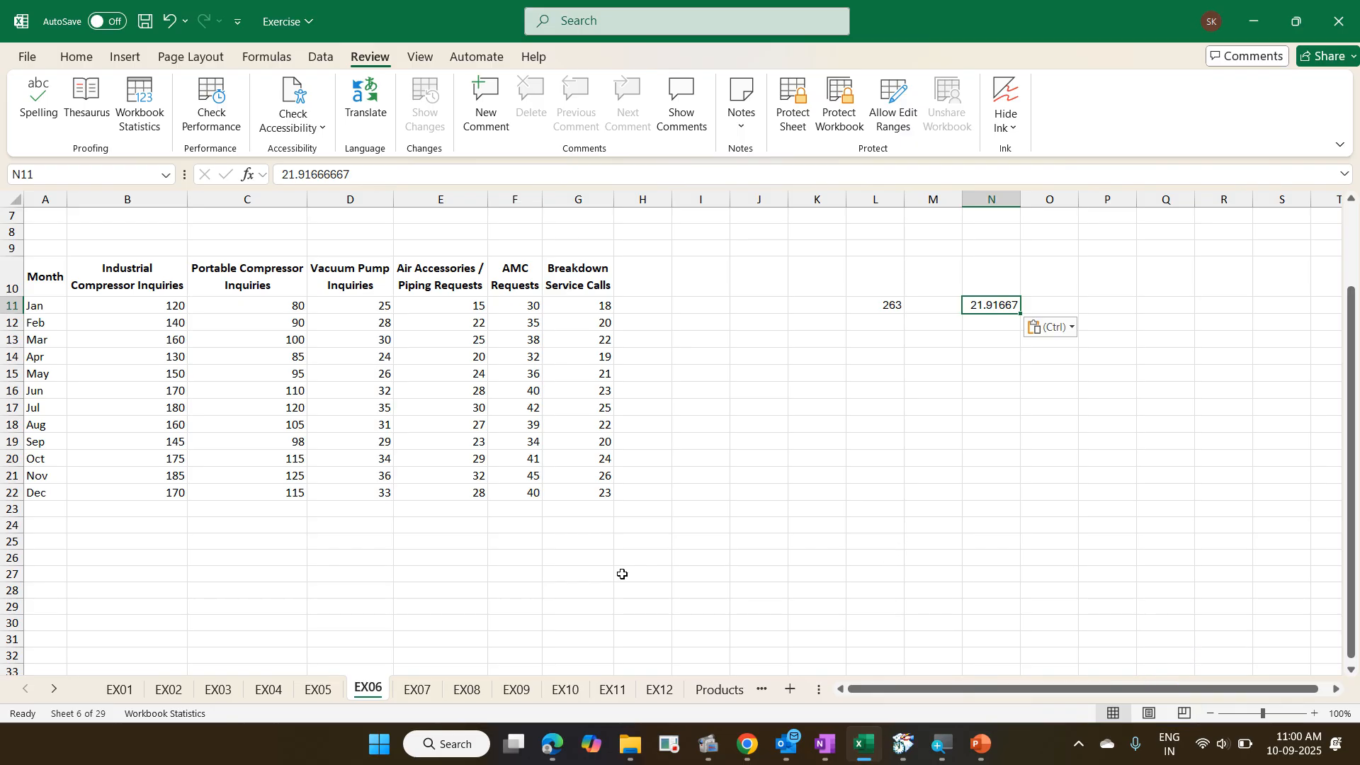
- Go through sheets EX08, EX10 and EX11 to the Products sheet and look over its product table
click(460, 691)
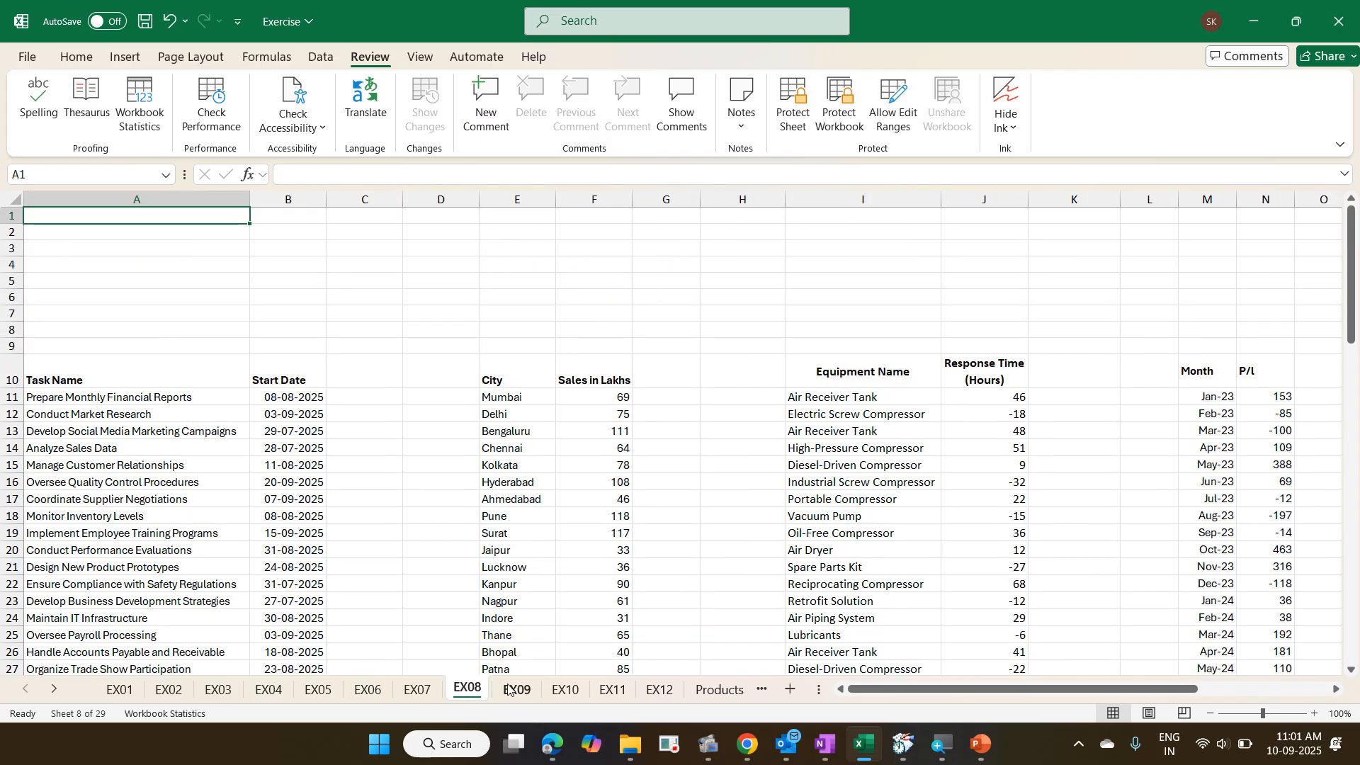
click(565, 691)
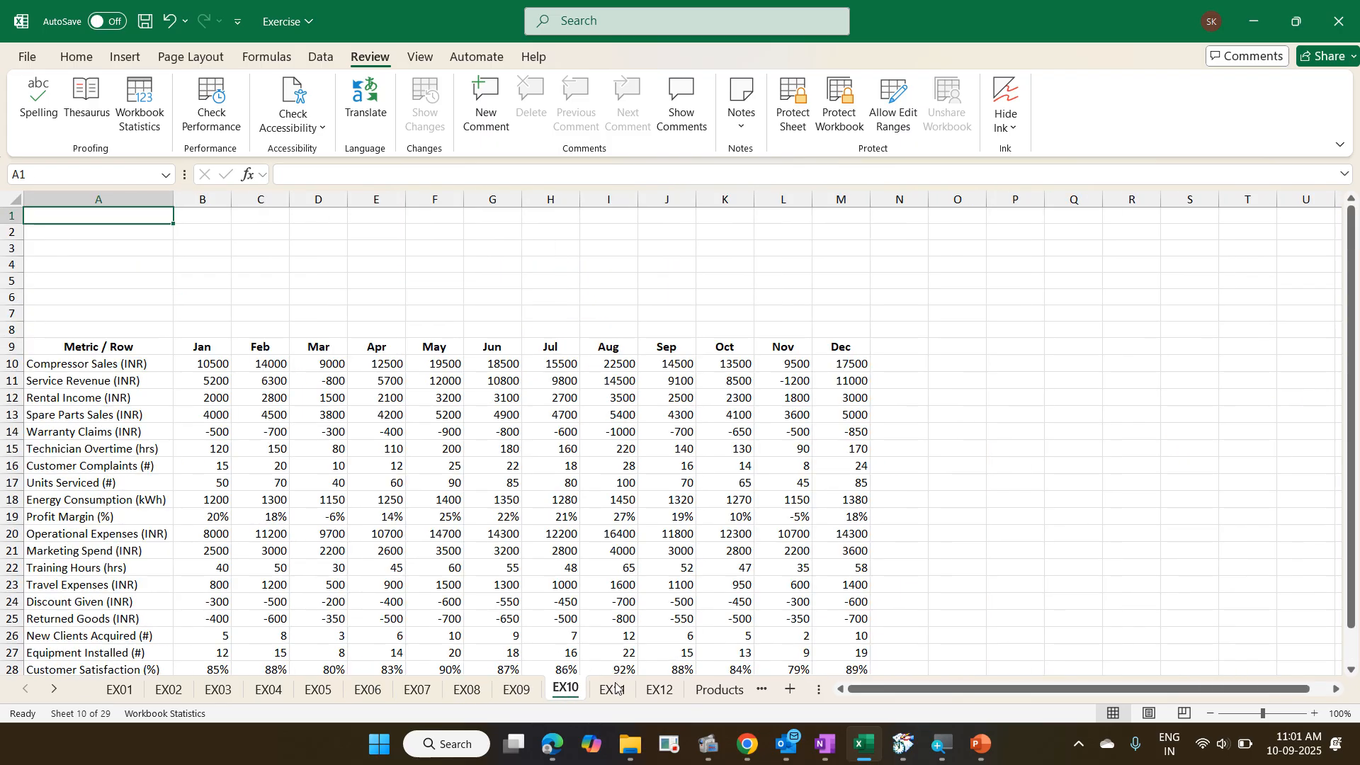
click(624, 693)
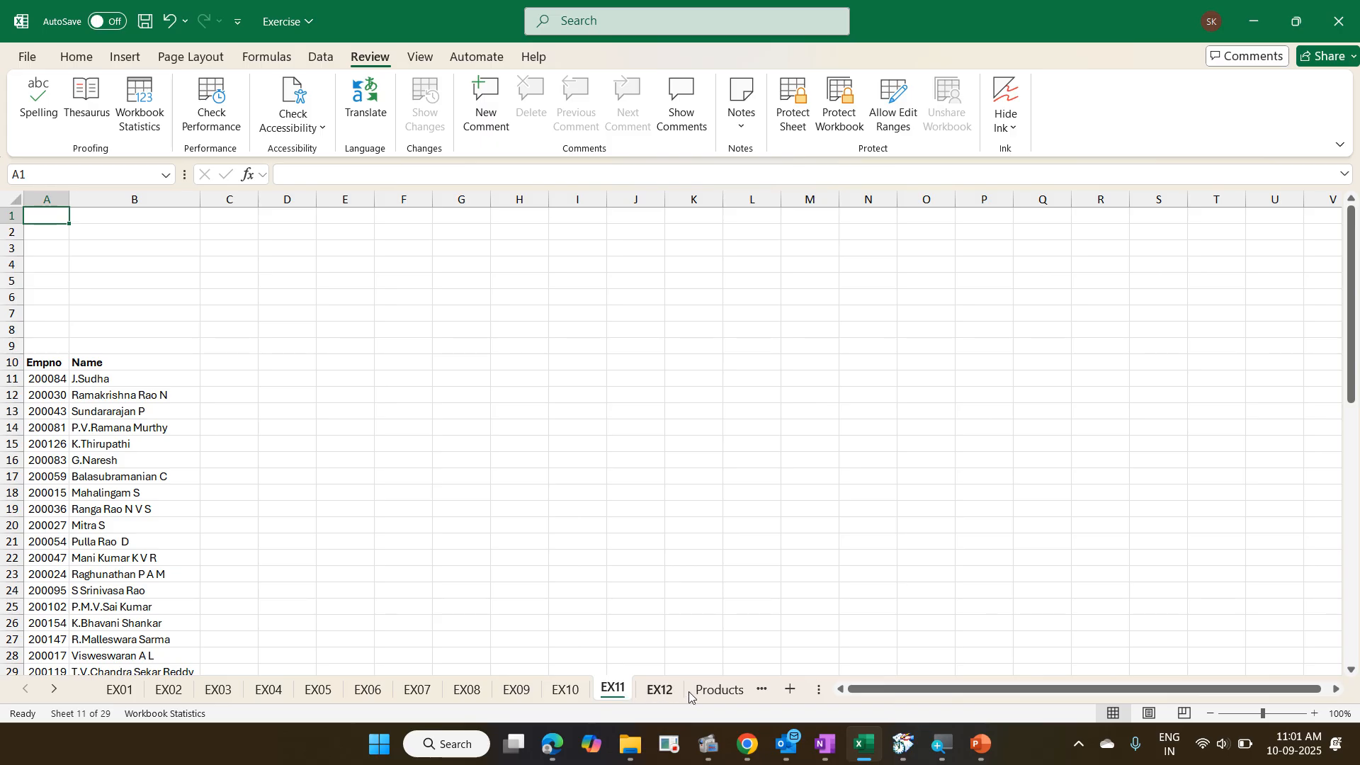
click(717, 690)
scroll(679, 615, down, 1)
scroll(678, 614, down, 7)
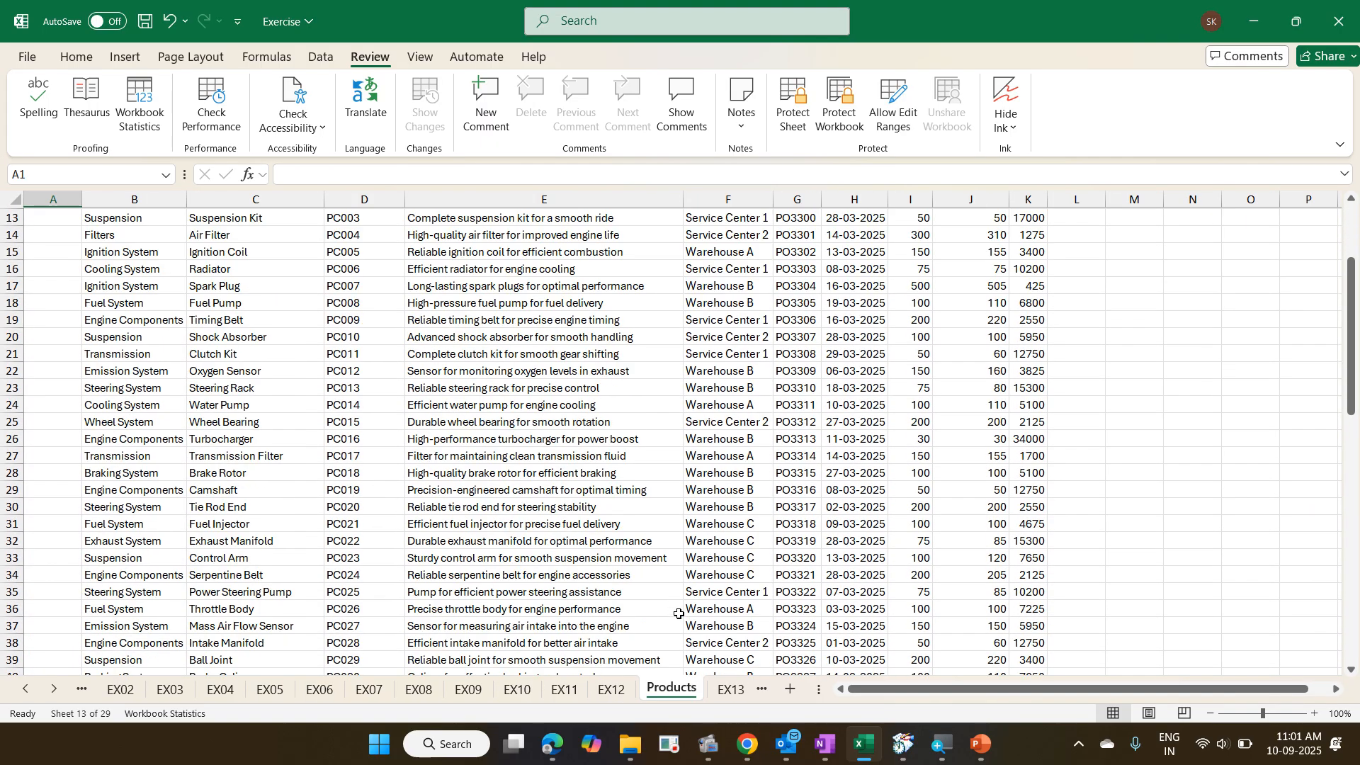
scroll(676, 613, up, 8)
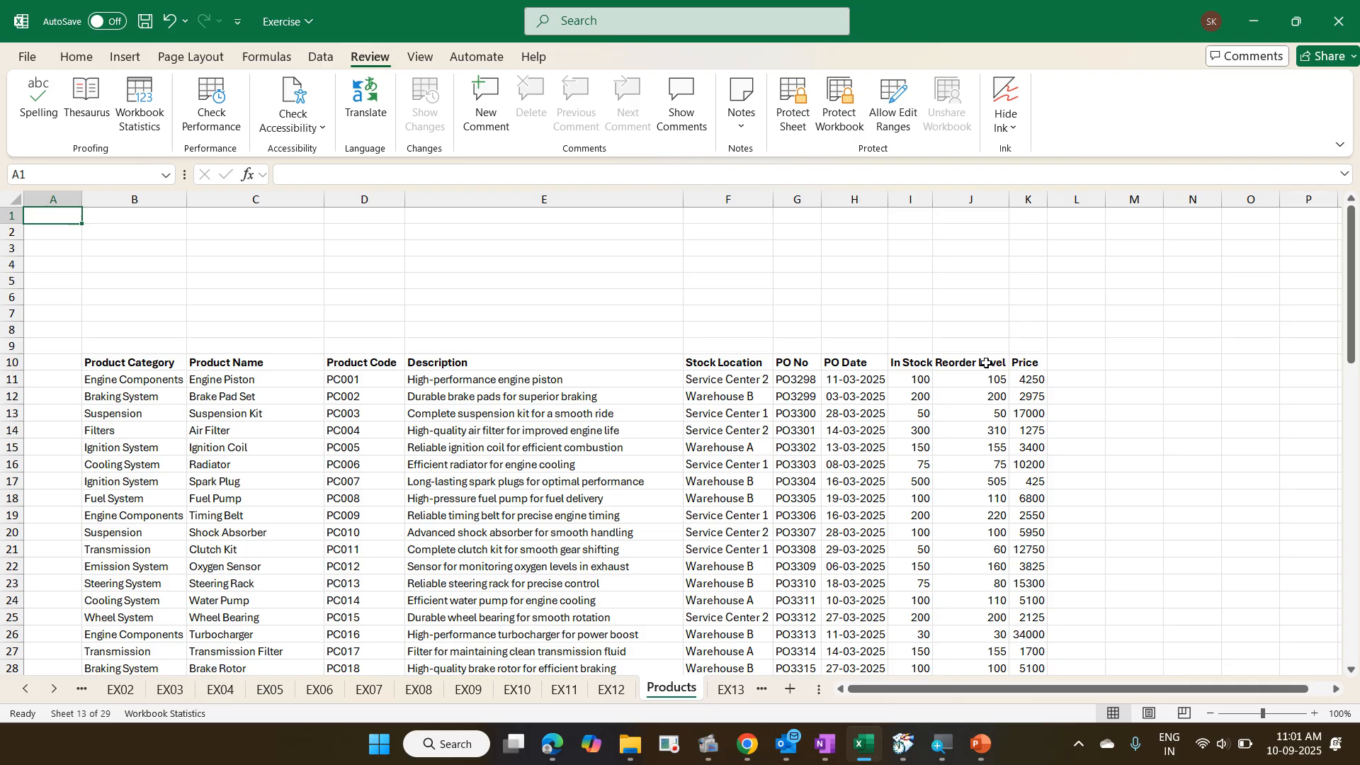
- Show the Products sheet in Page Layout view, enter "ELGI" in the left header section, and review the pages
click(1149, 715)
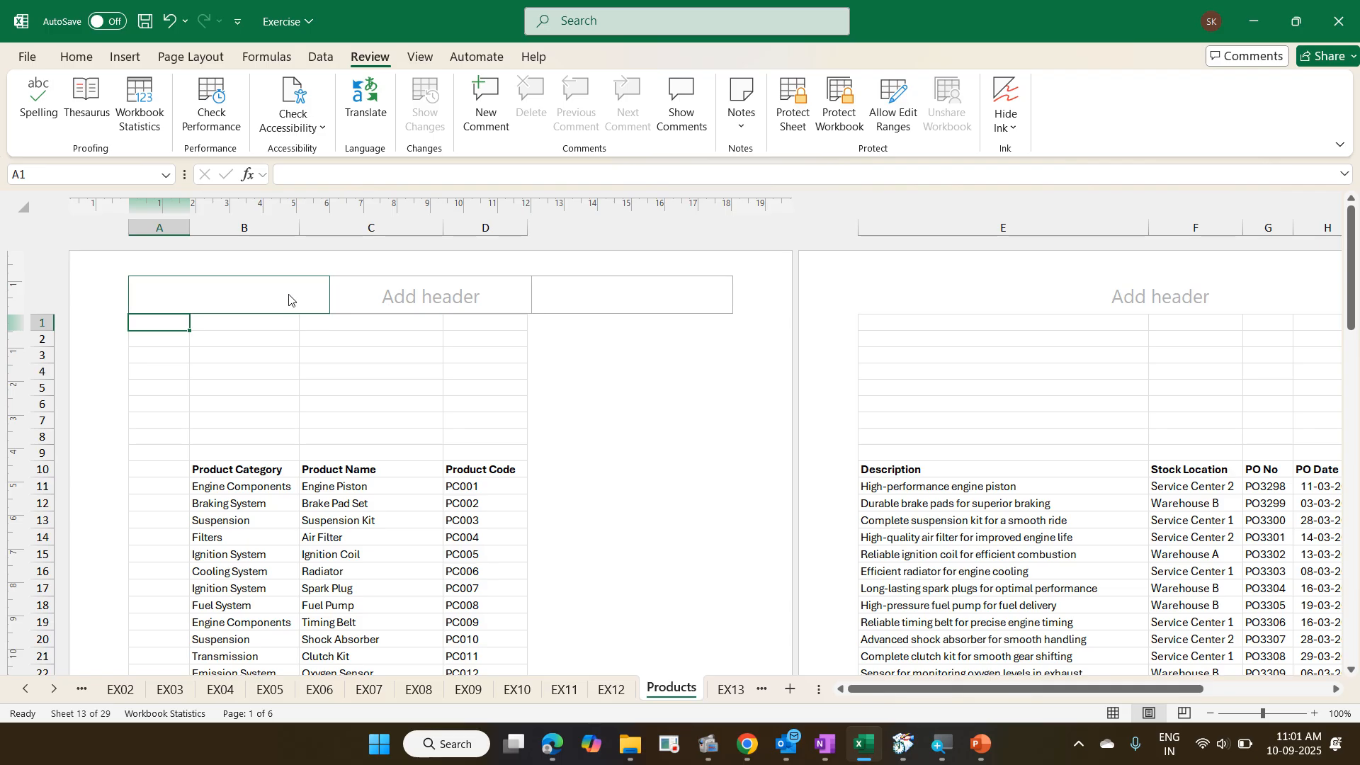
click(228, 288)
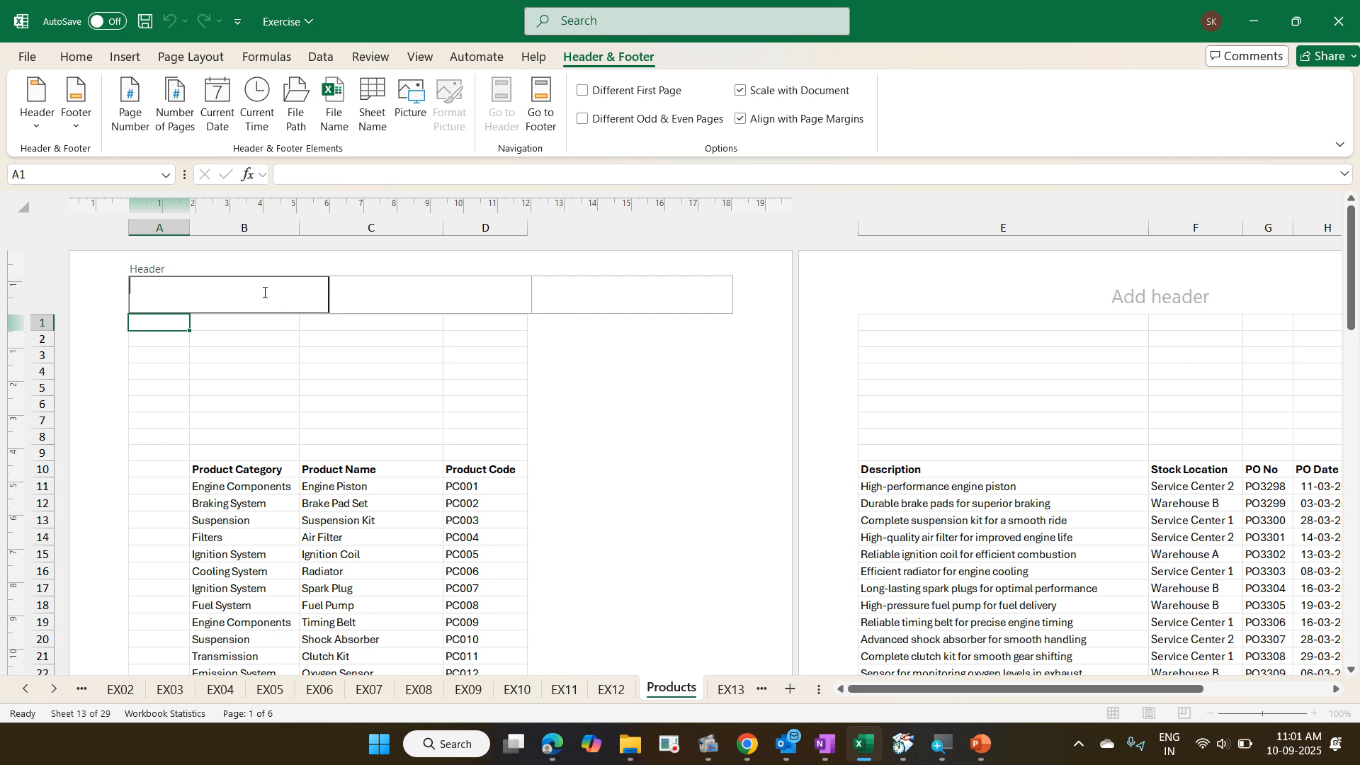
text(ELGI)
click(420, 420)
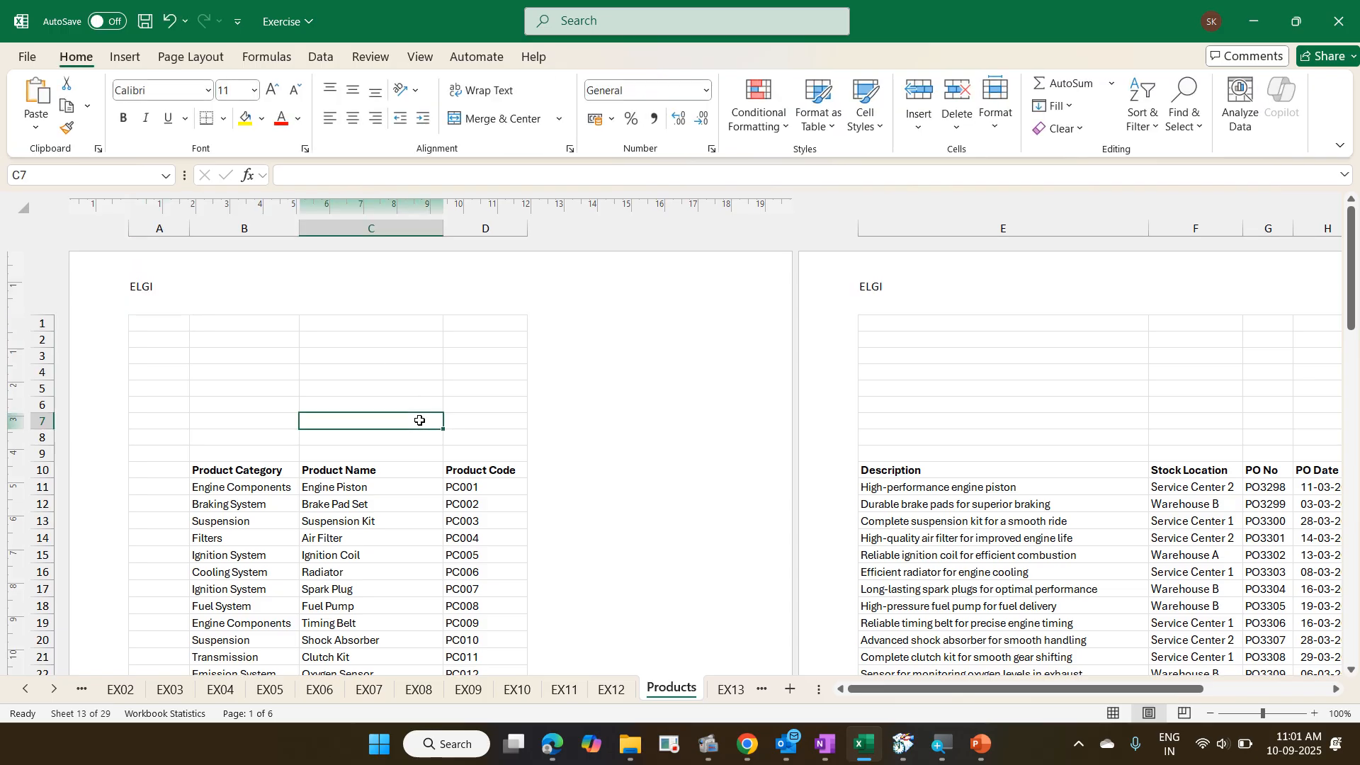
scroll(420, 420, down, 13)
scroll(420, 420, down, 15)
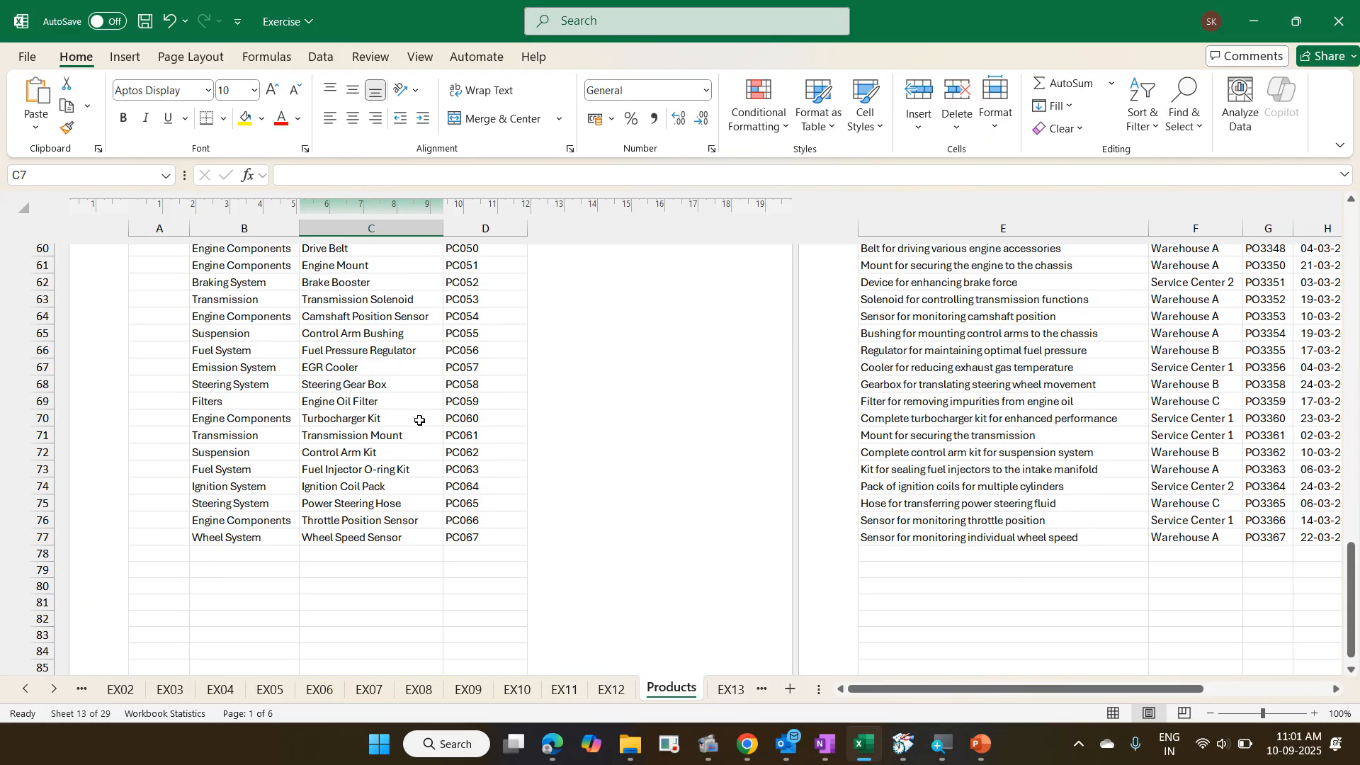
scroll(420, 420, up, 20)
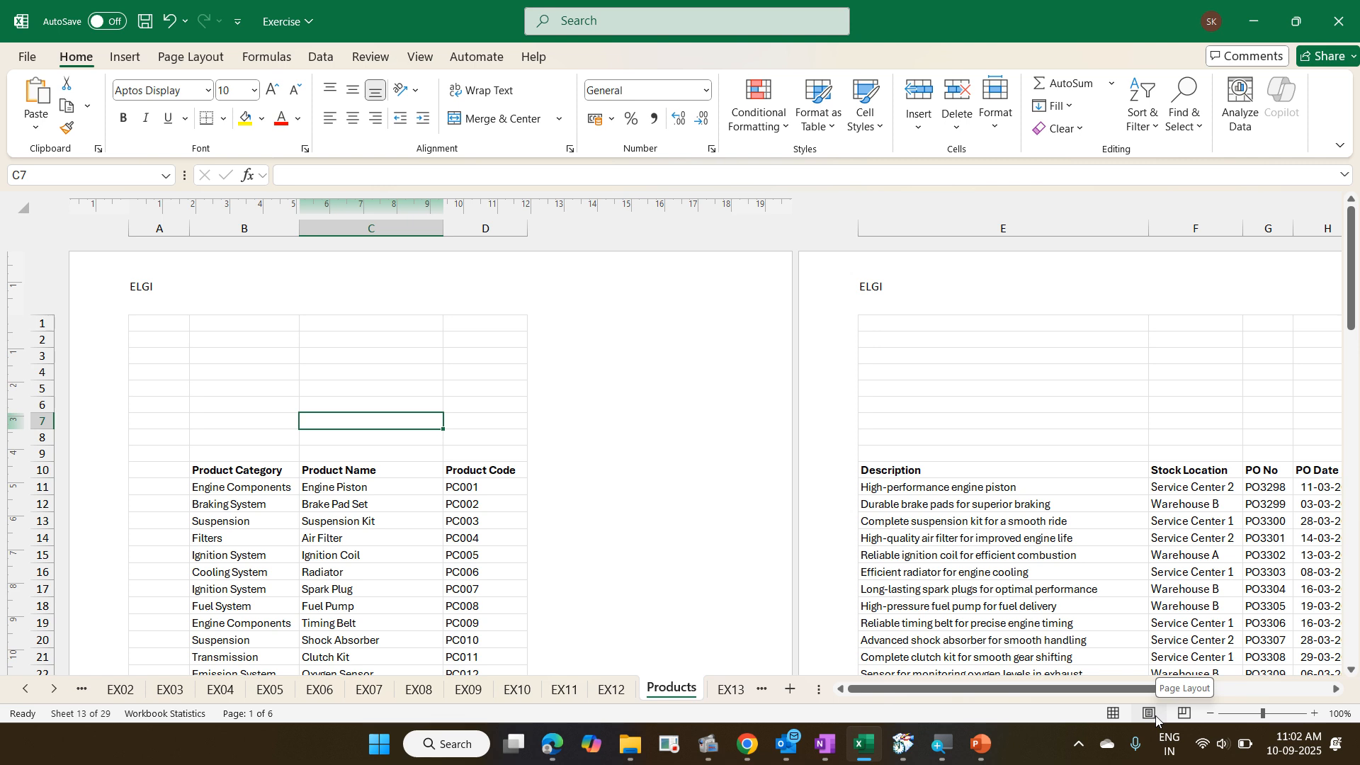
- Examine the left, centre and right sections of the page header on the Products sheet
click(205, 299)
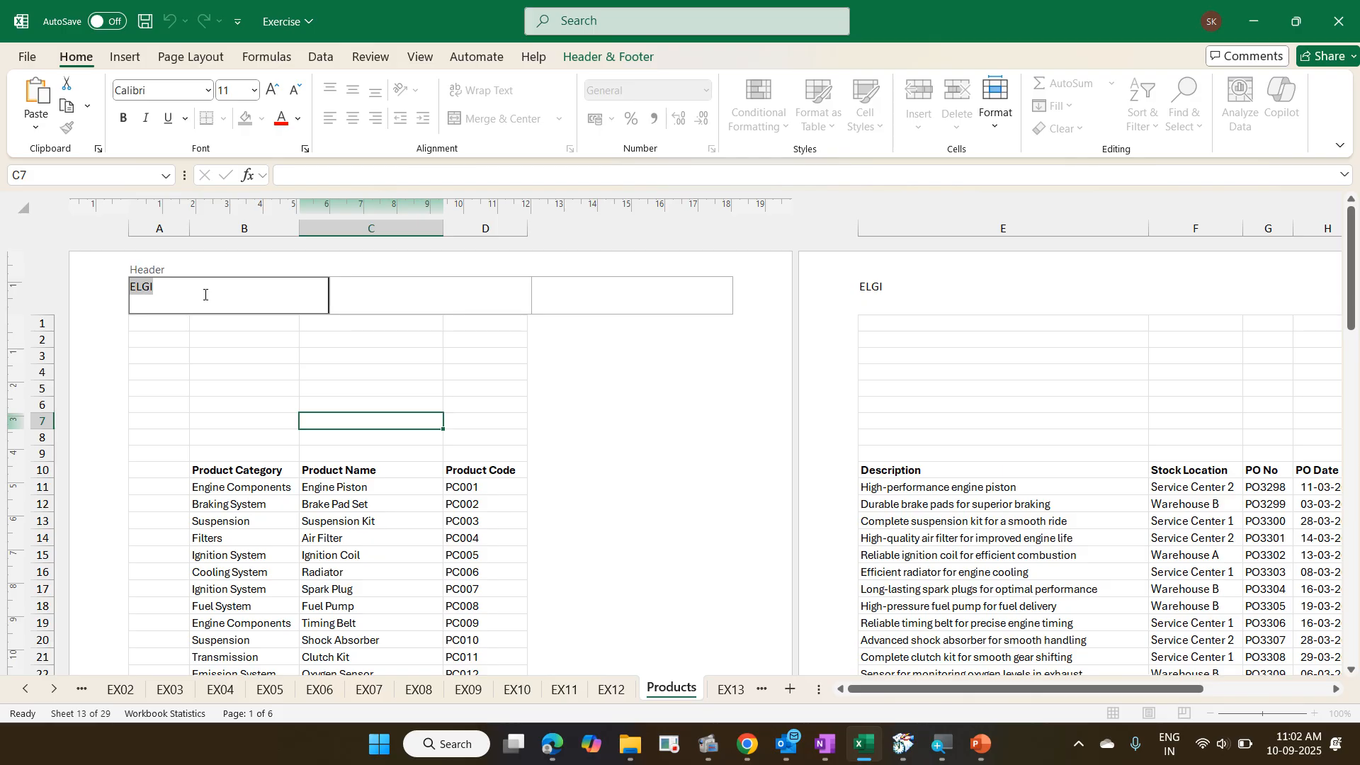
click(579, 292)
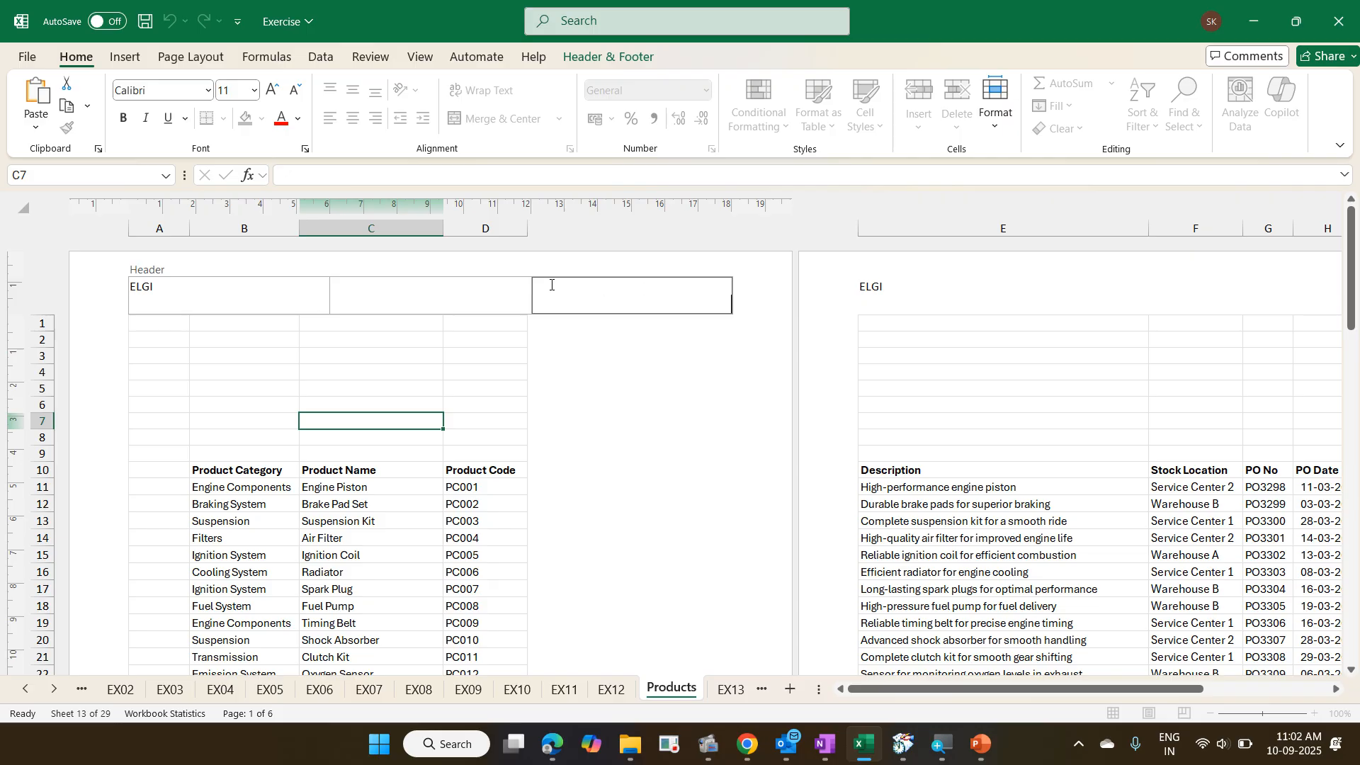
click(486, 295)
click(284, 287)
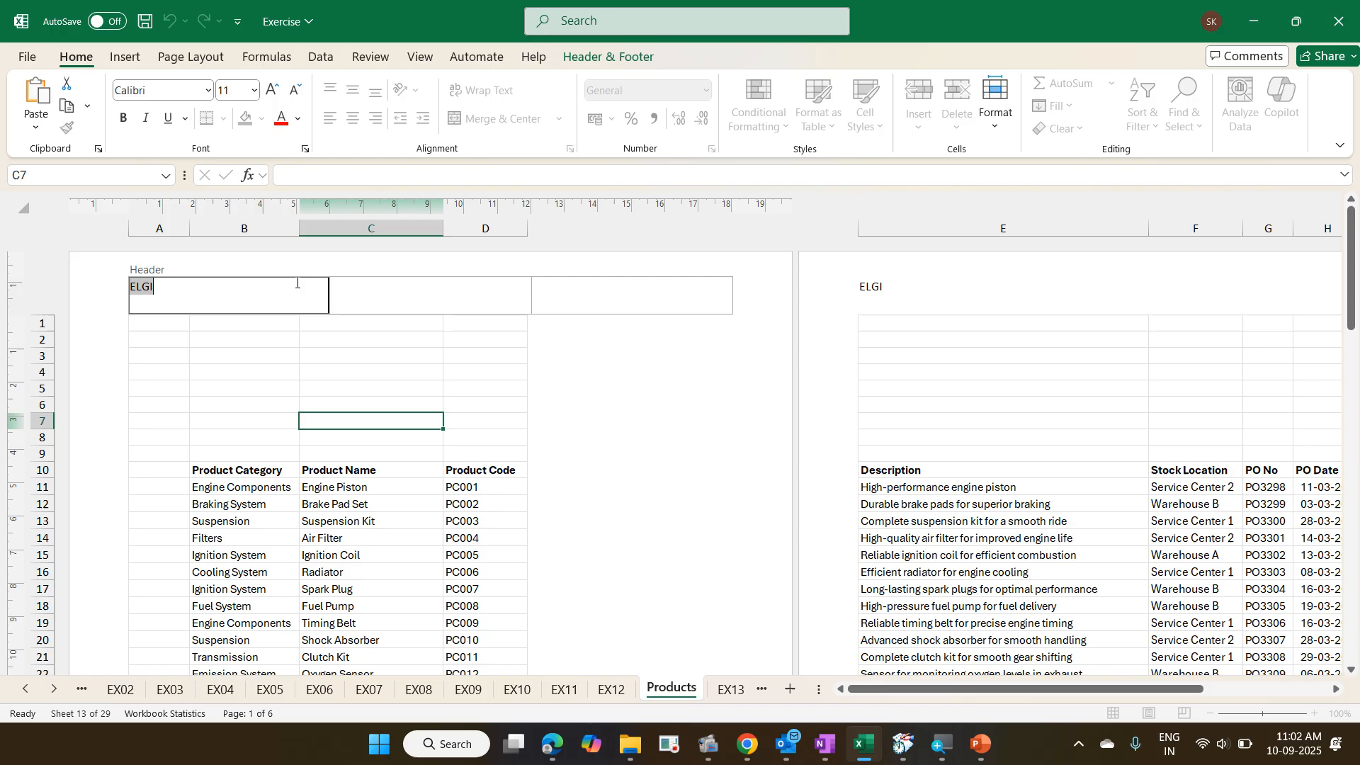
click(370, 286)
click(566, 289)
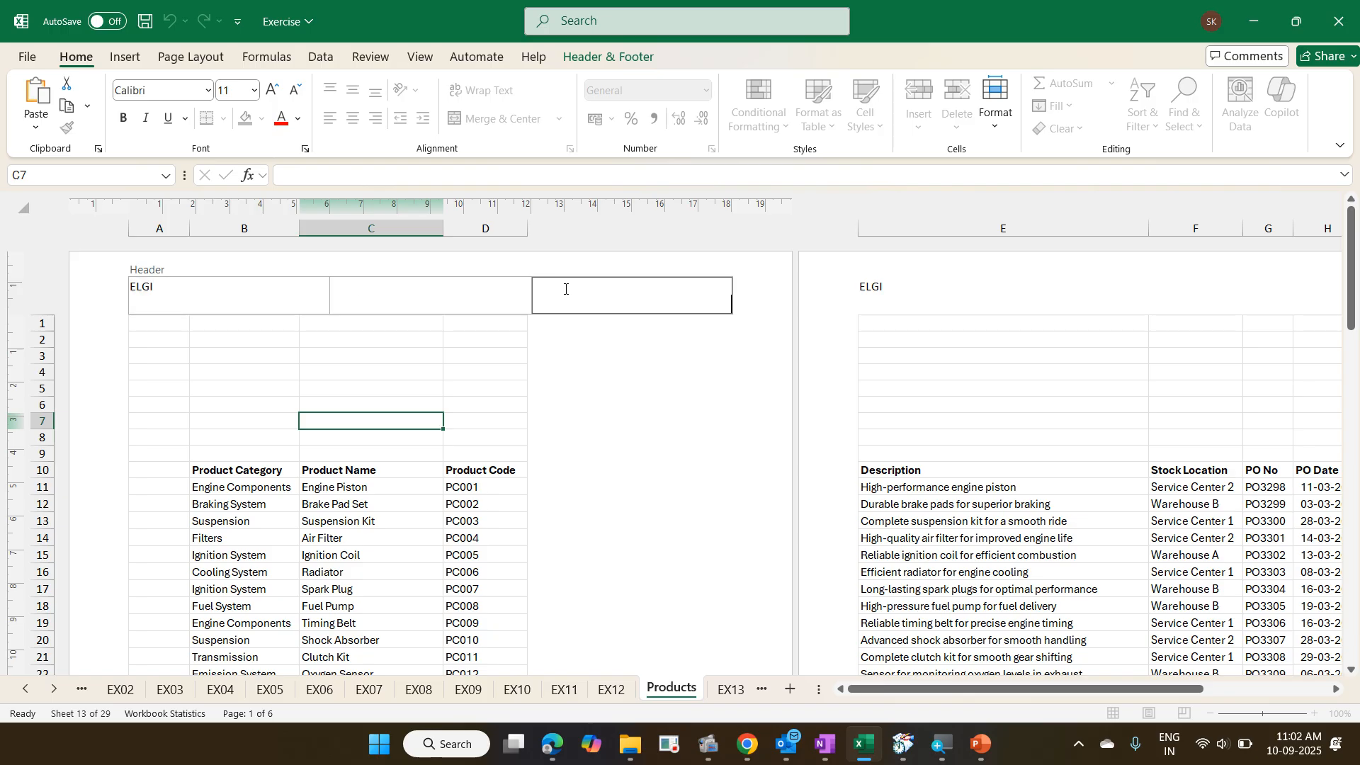
click(467, 295)
click(570, 290)
click(455, 294)
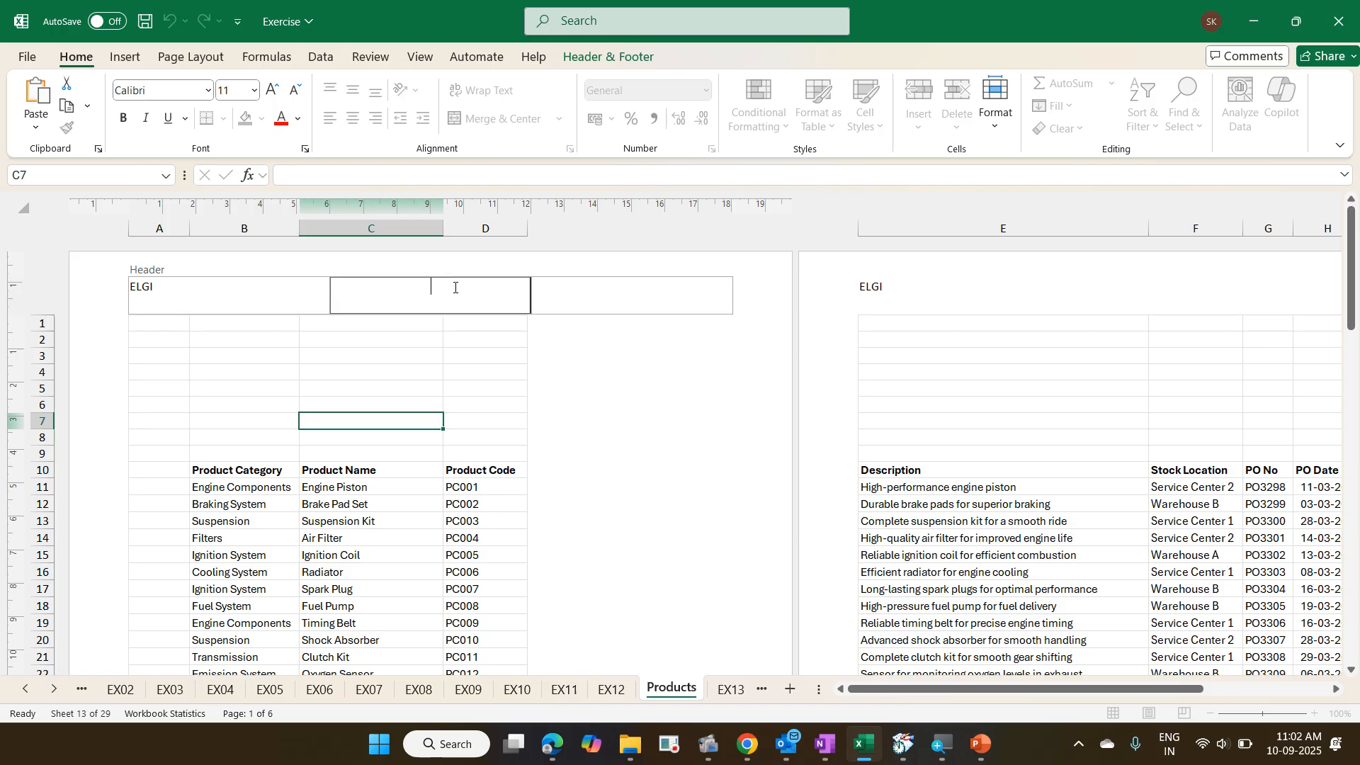
- Start inserting a picture from a file into the right section of the header
click(556, 294)
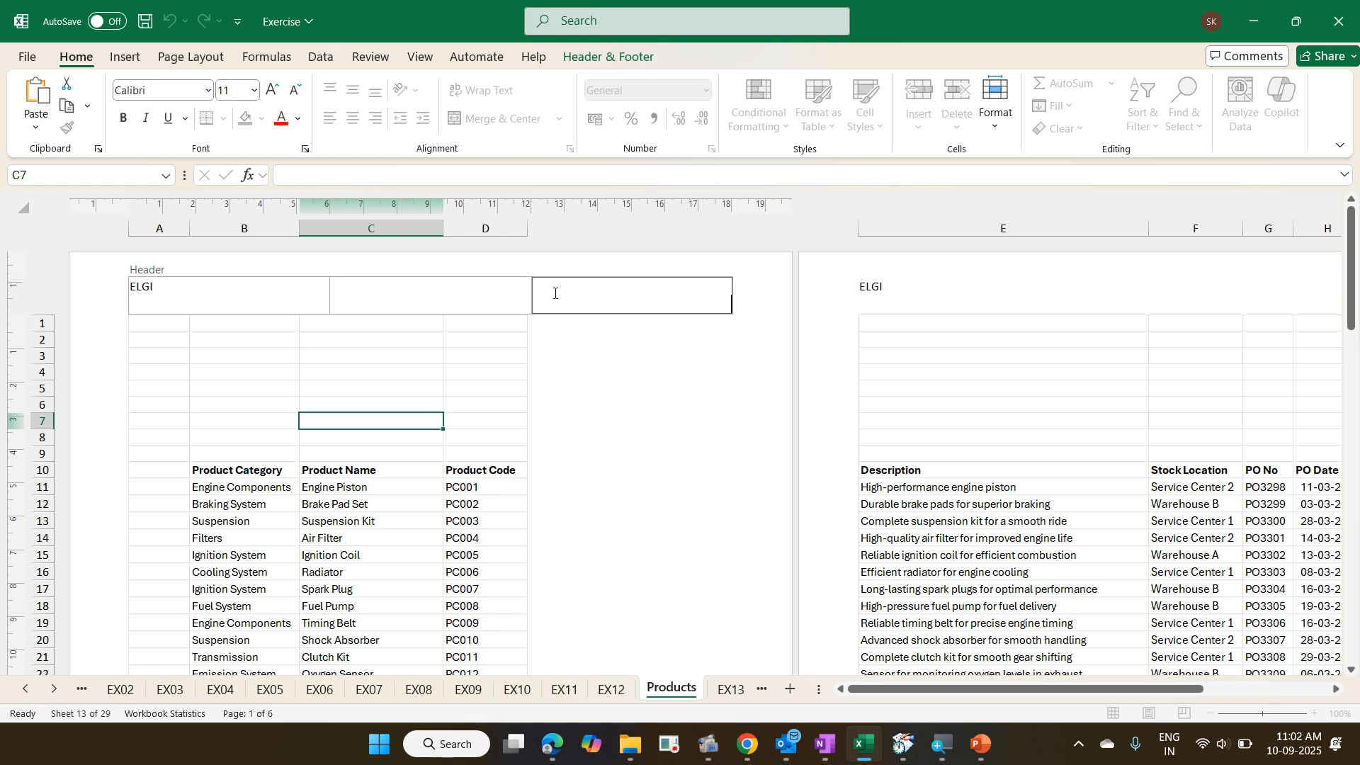
click(635, 61)
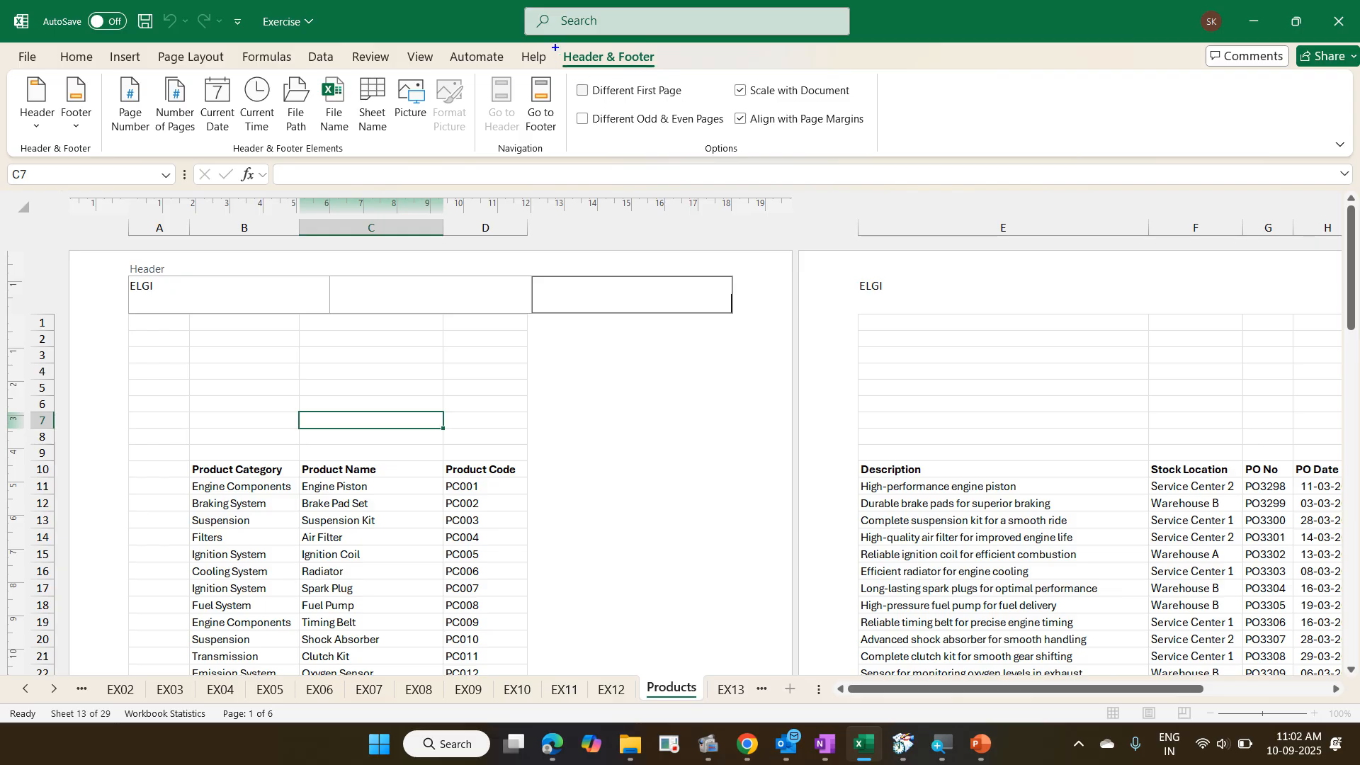
drag(555, 47, 659, 75)
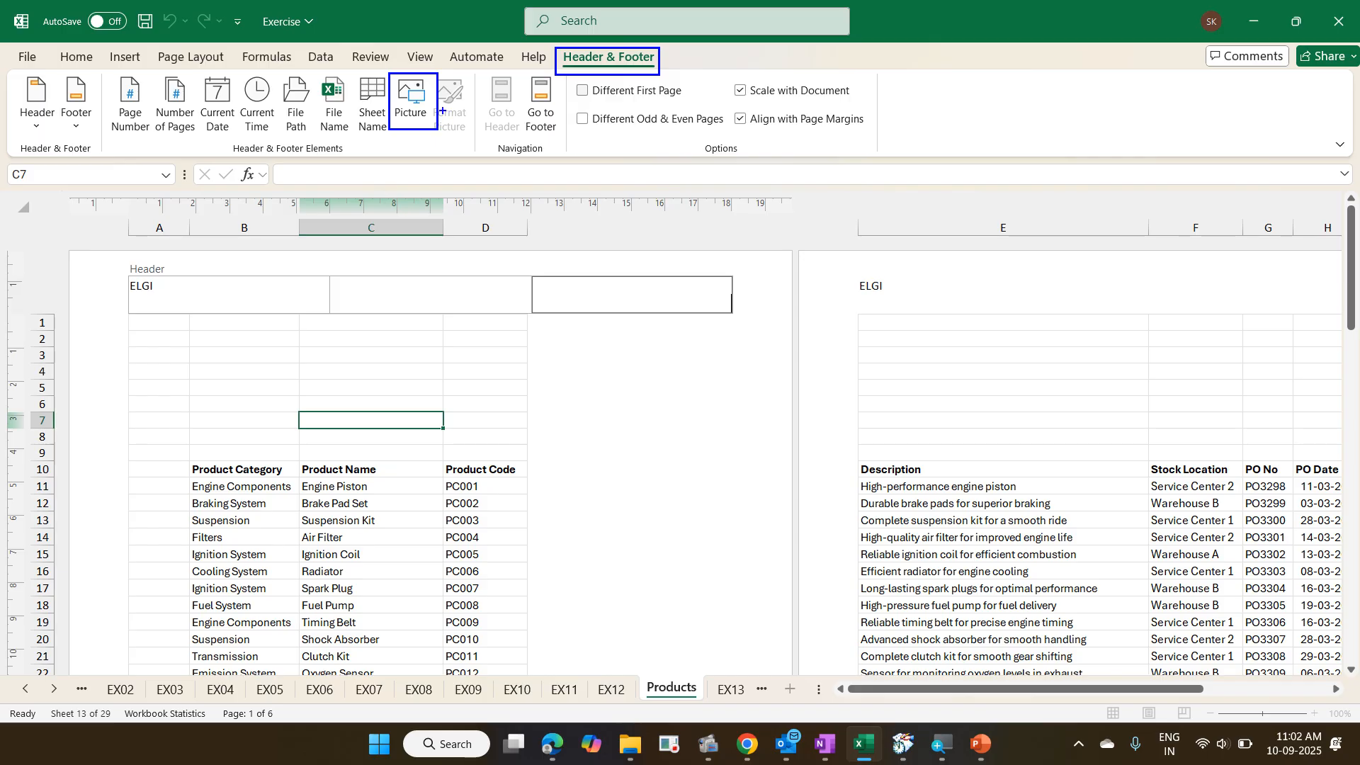
drag(442, 112, 552, 62)
click(414, 97)
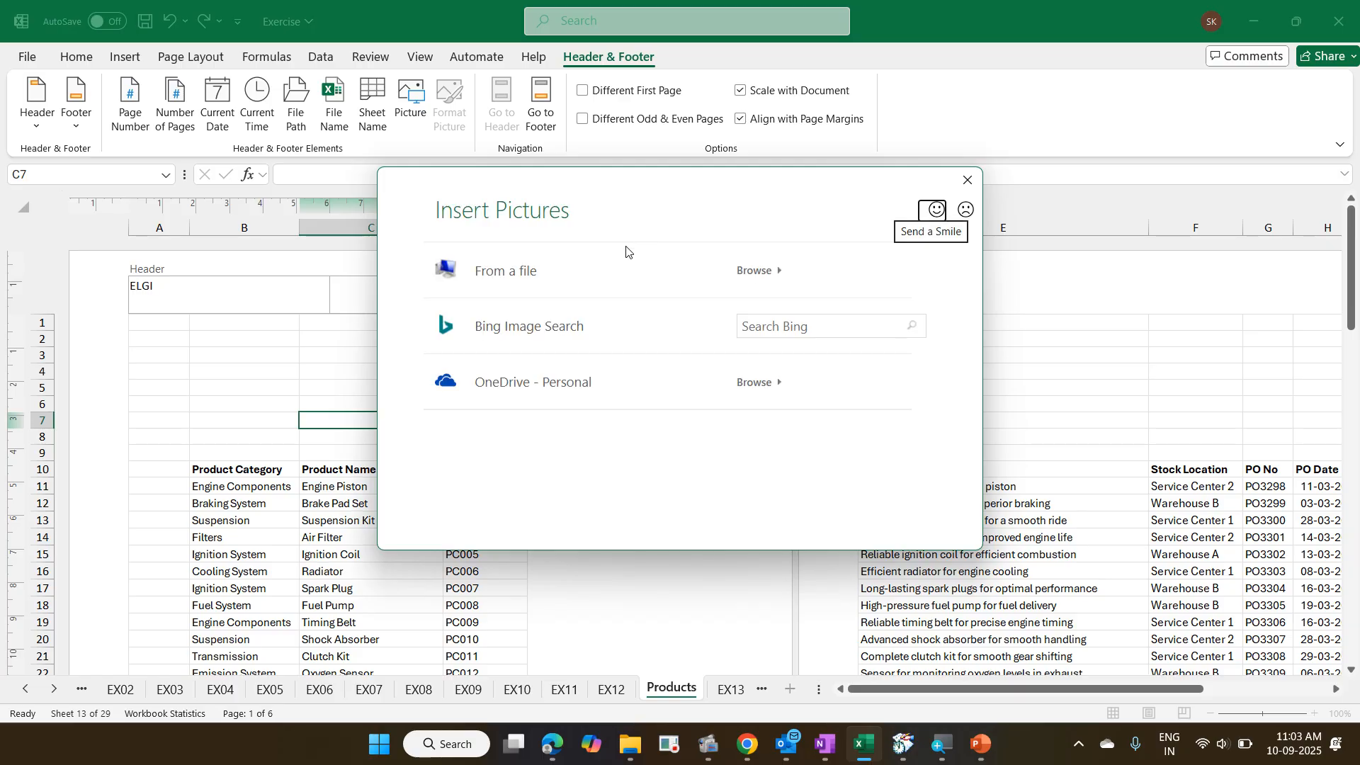
click(526, 272)
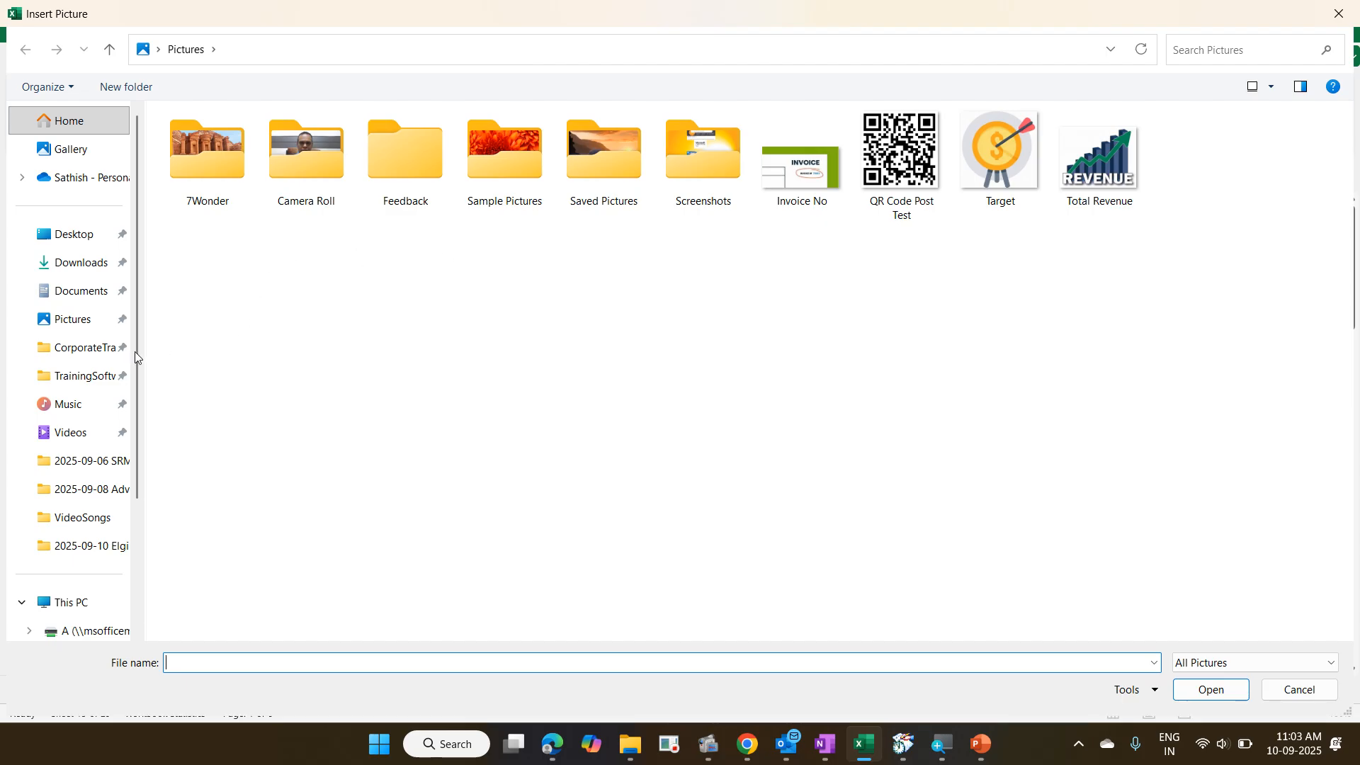
- Insert the Elgi logo from the LogosOfCompanies folder inside CorporateTraining and leave header editing to show it
click(100, 348)
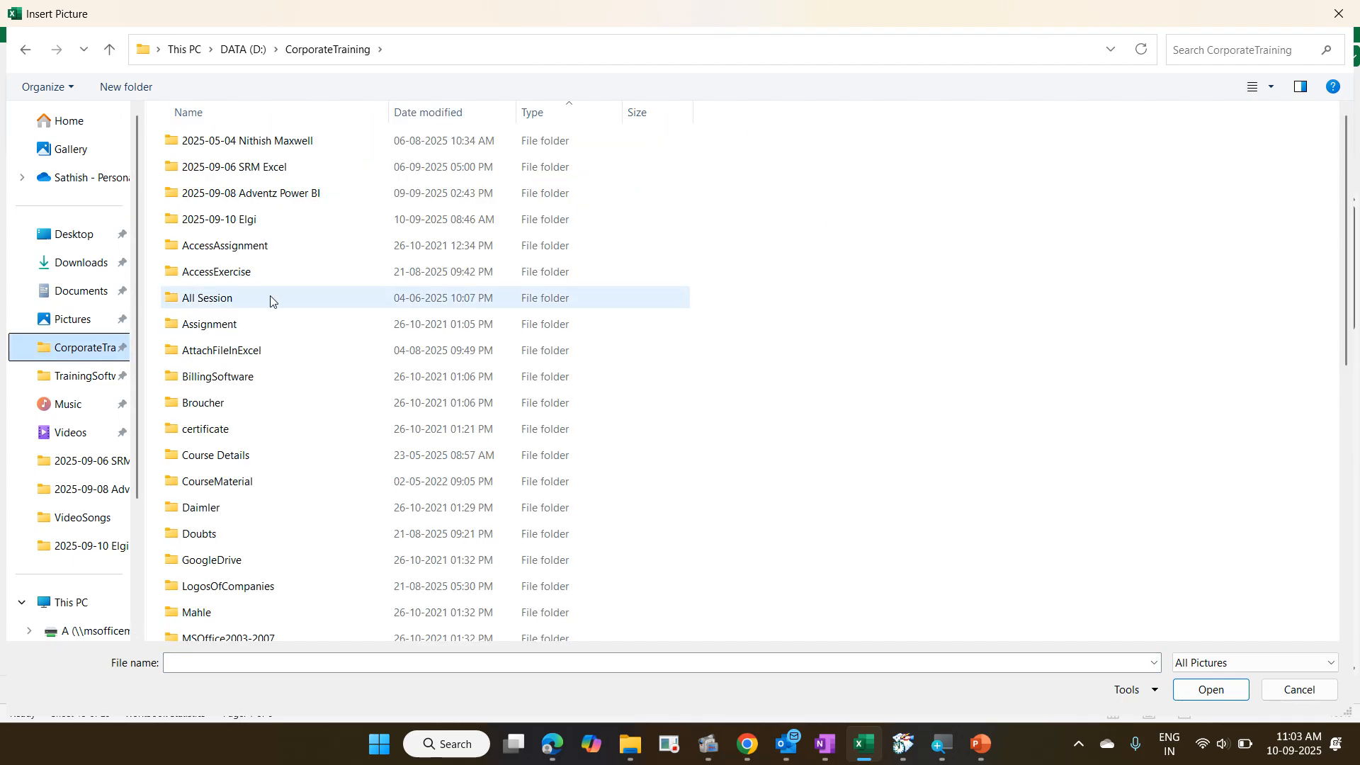
click(262, 251)
key(l)
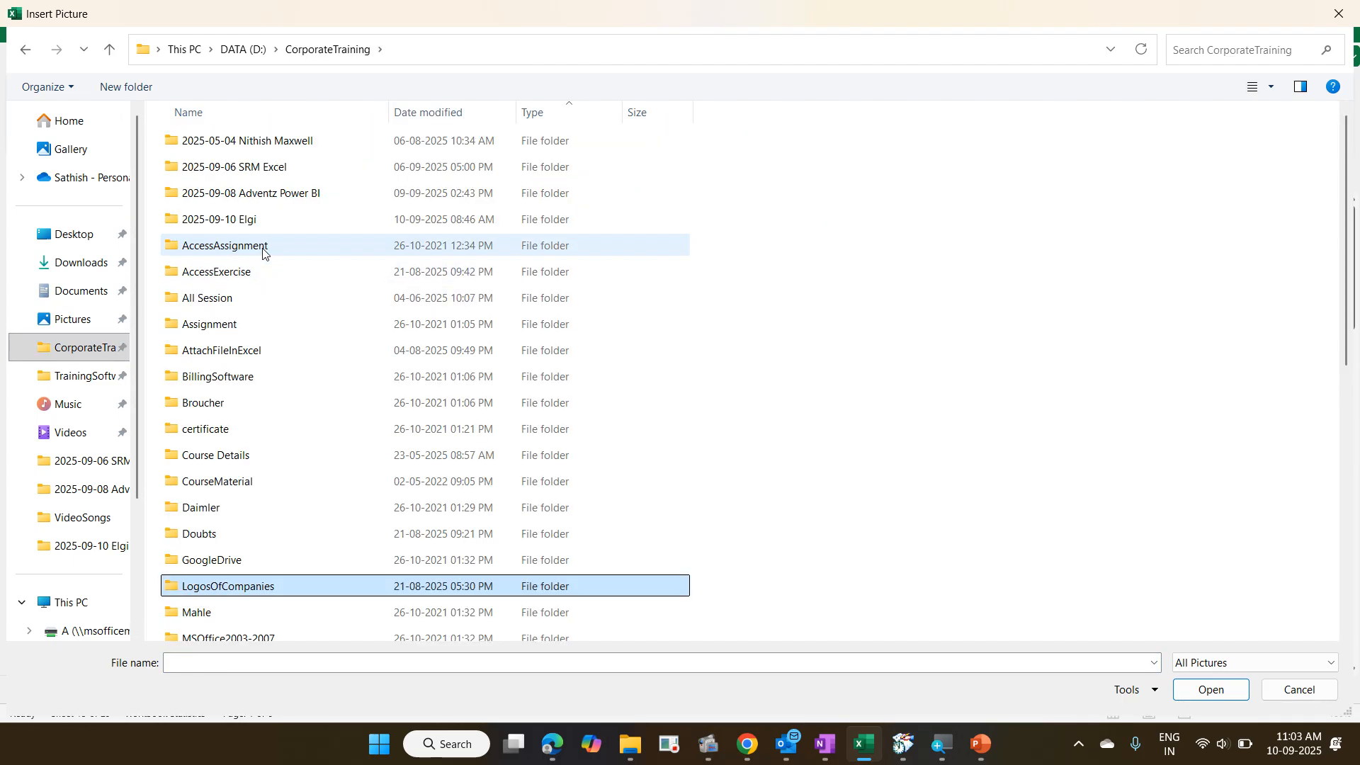
key(Return)
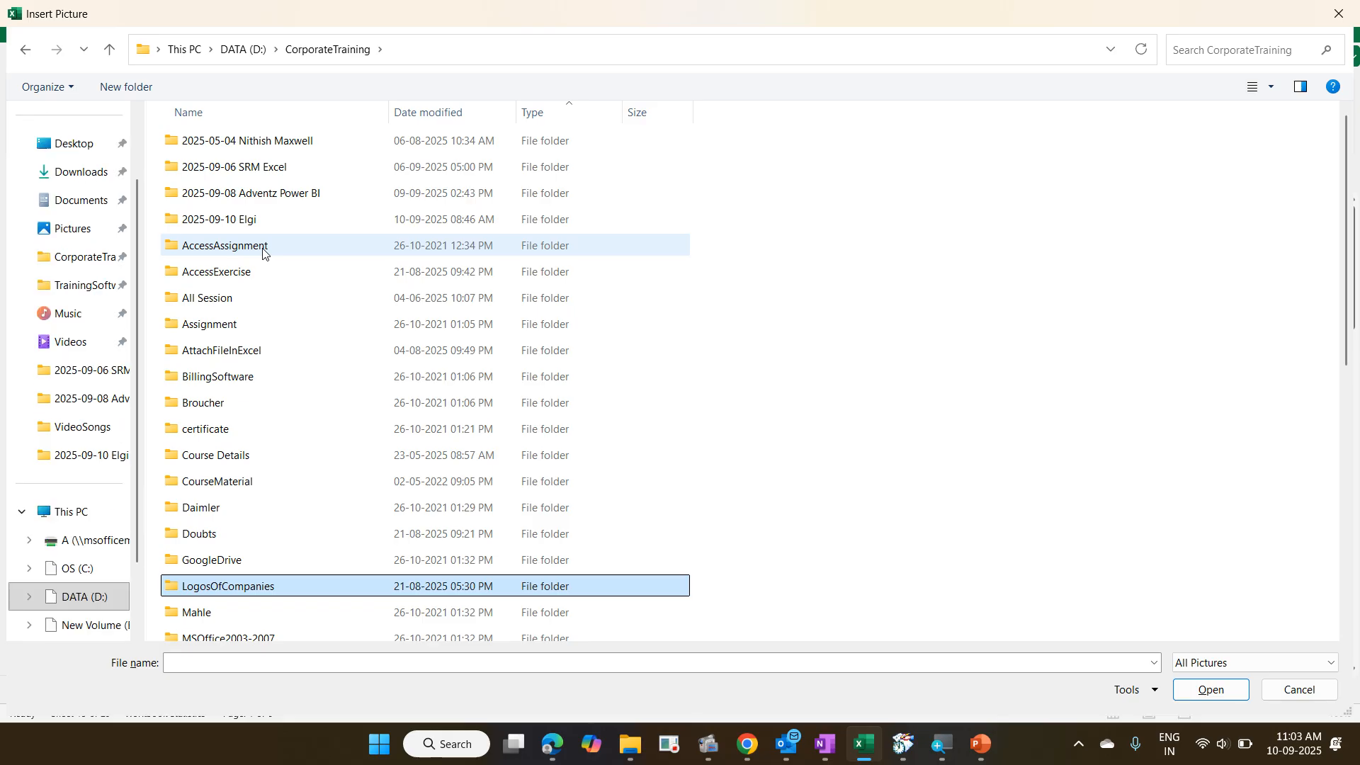
click(300, 264)
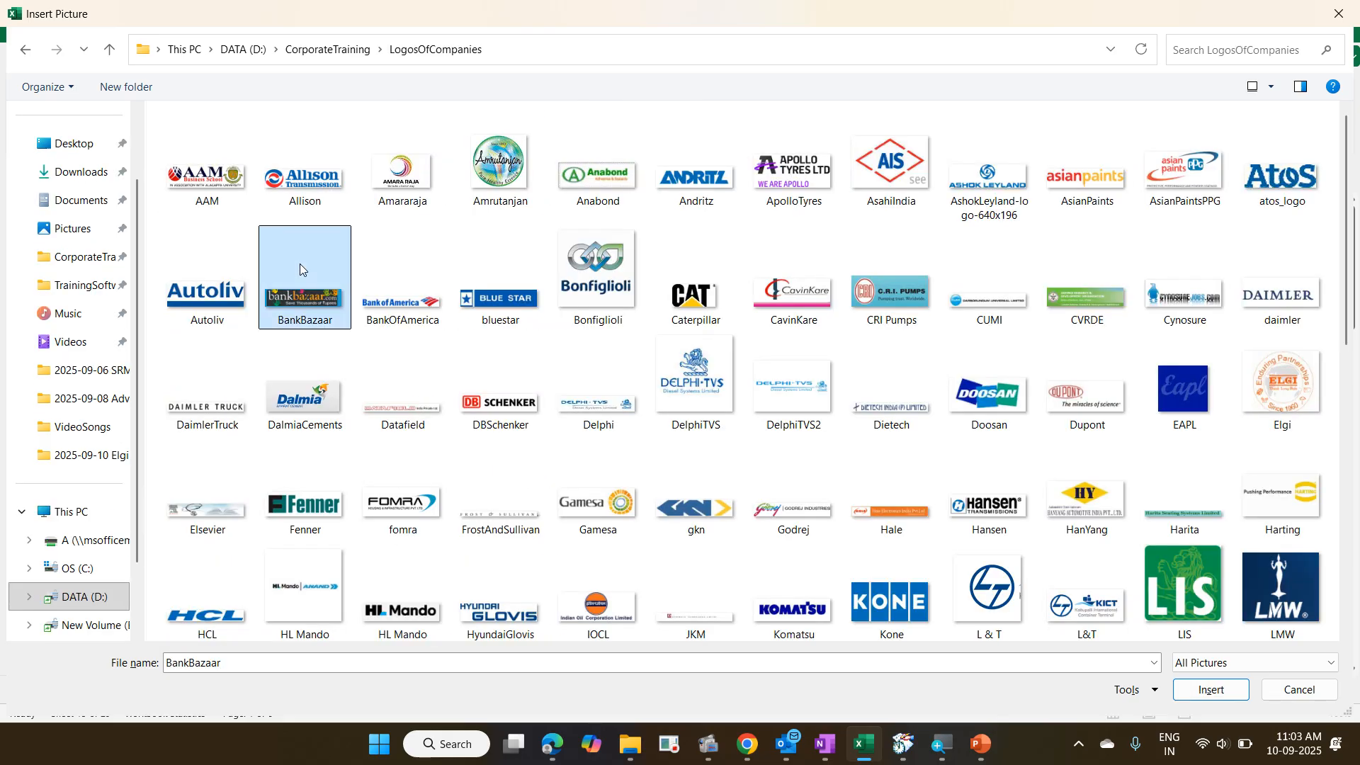
key(e)
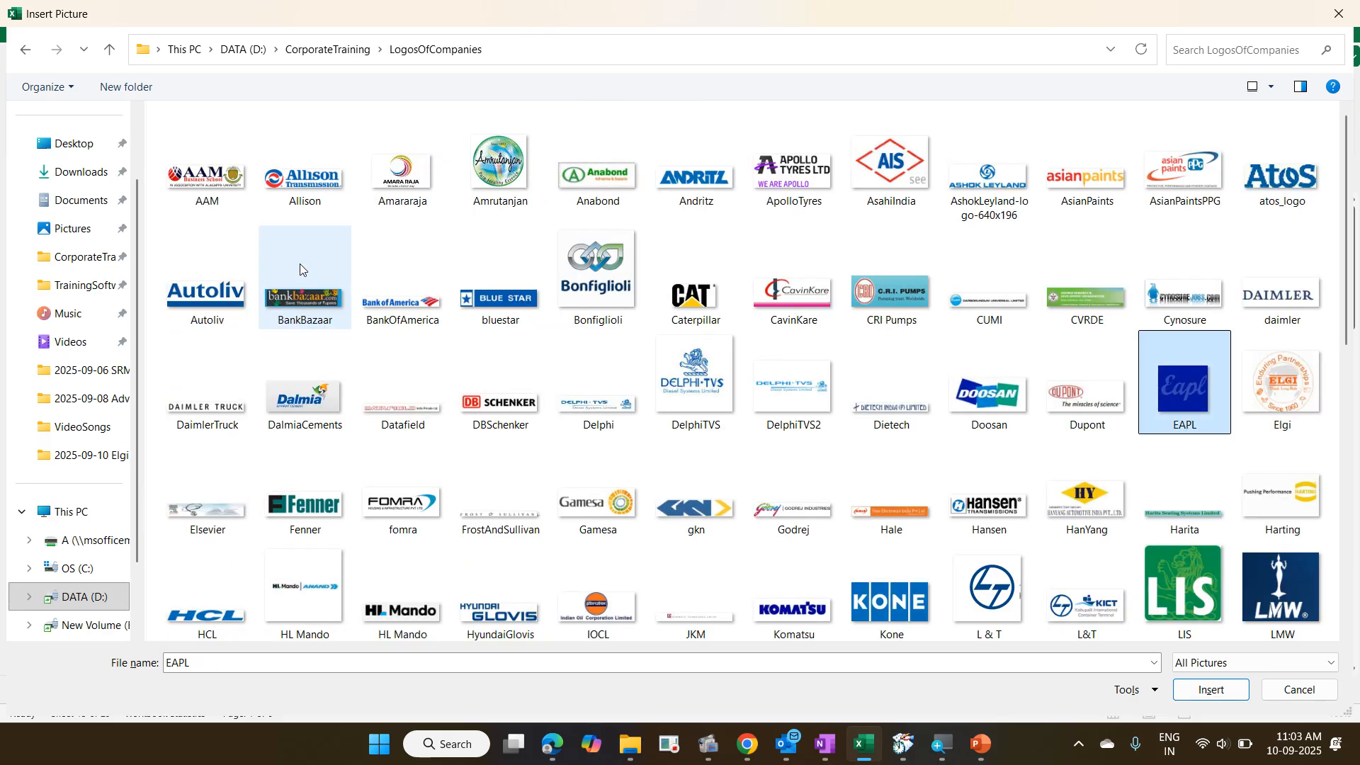
click(1250, 382)
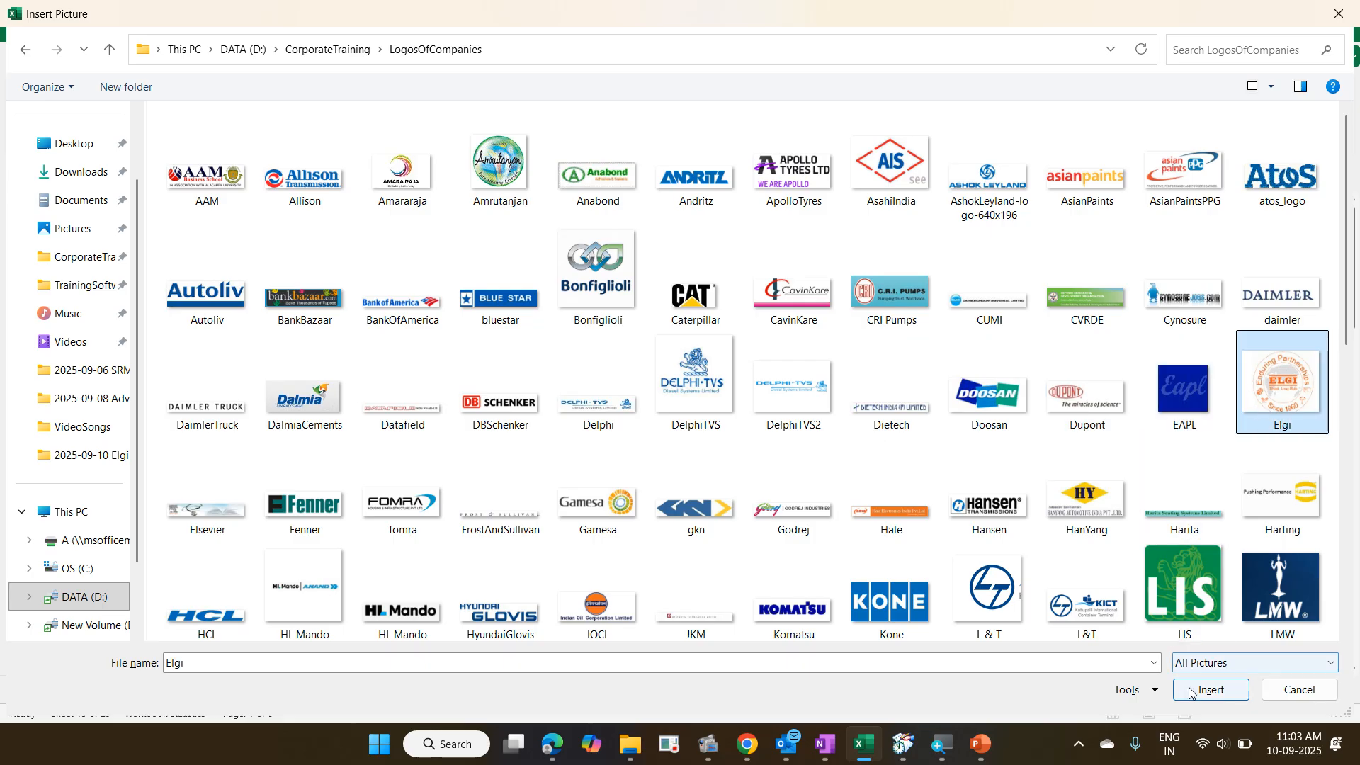
click(1211, 691)
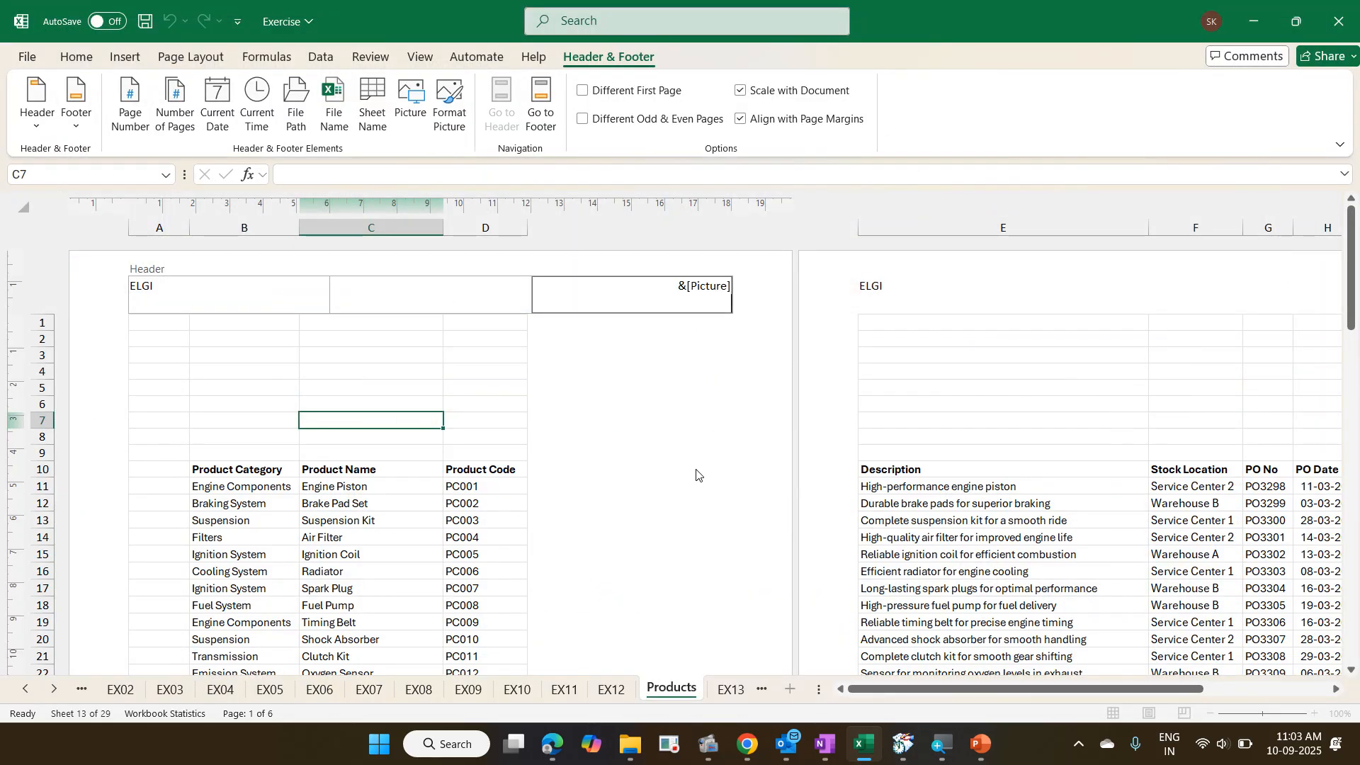
click(639, 459)
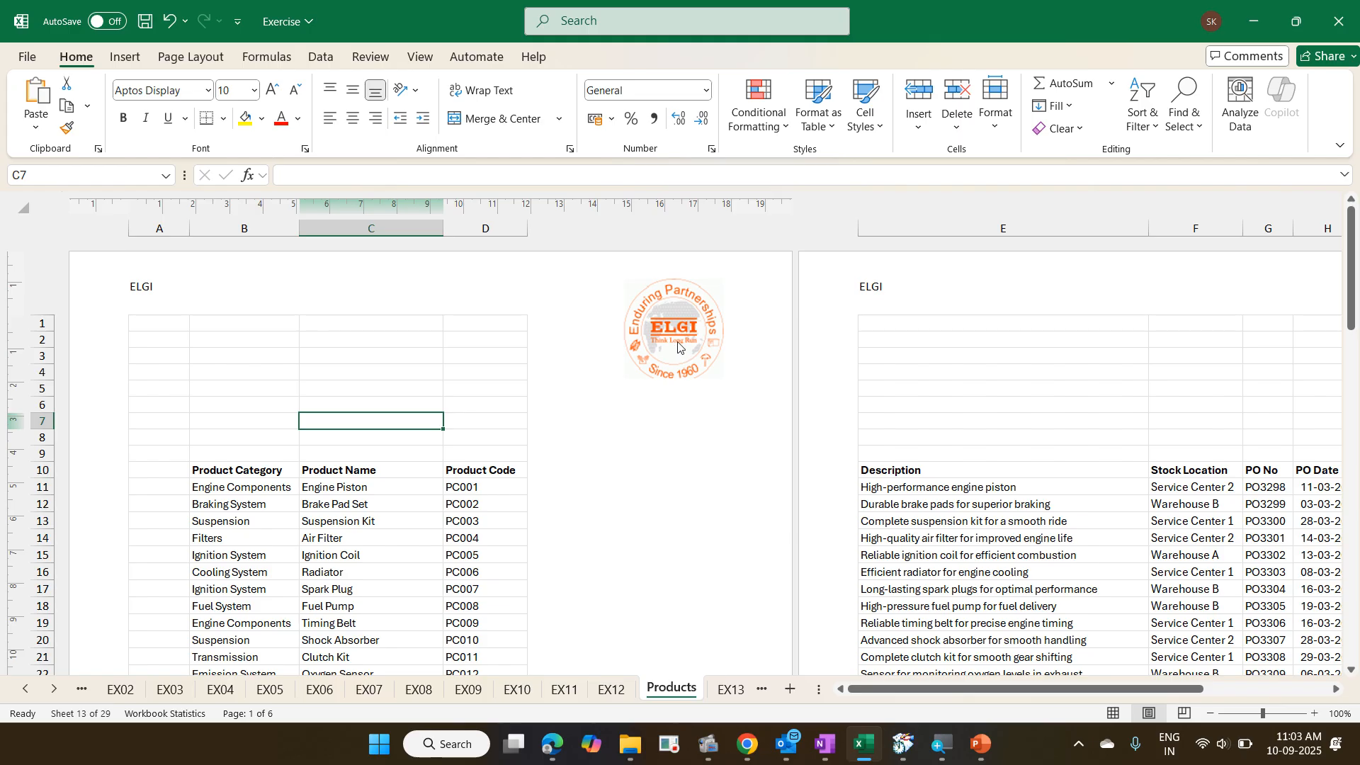
- Reduce the header logo's height to 1.33 cm with the aspect ratio locked and leave header editing
click(725, 304)
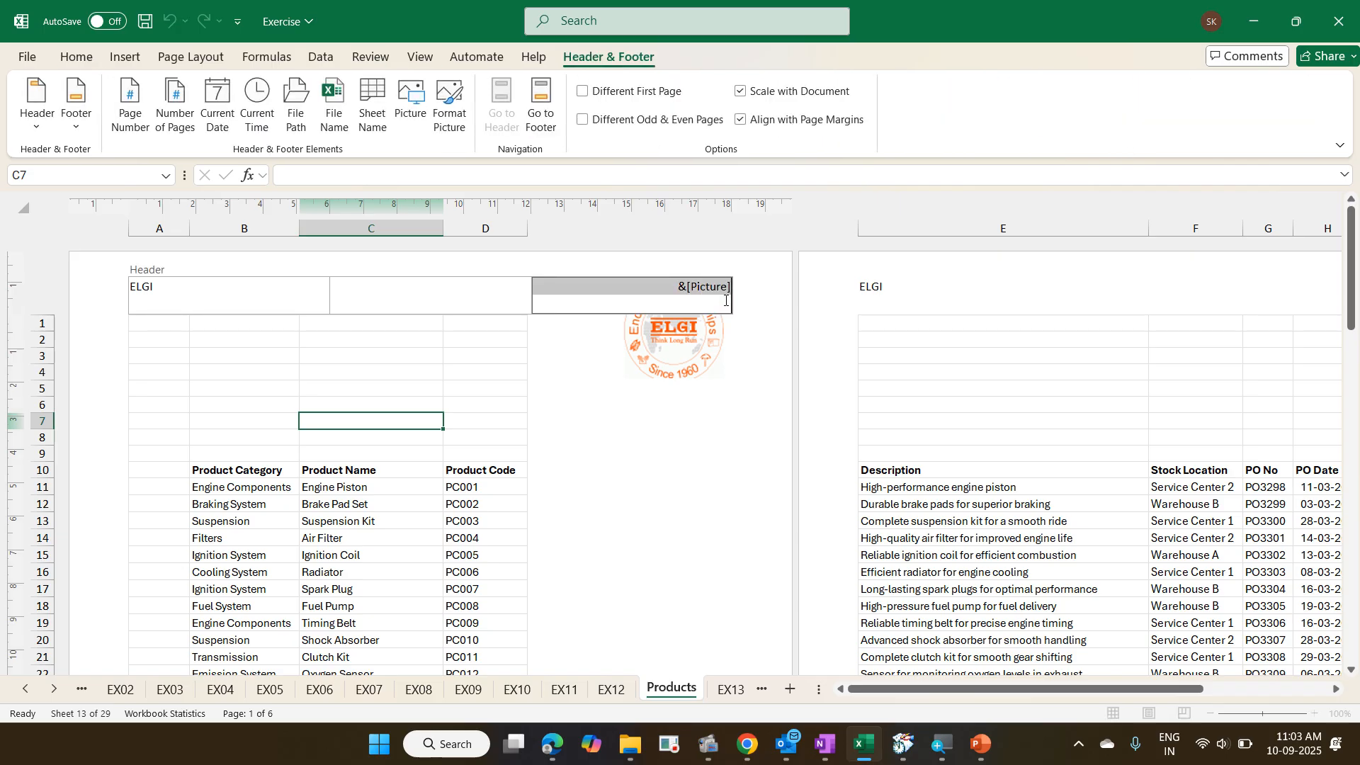
click(459, 124)
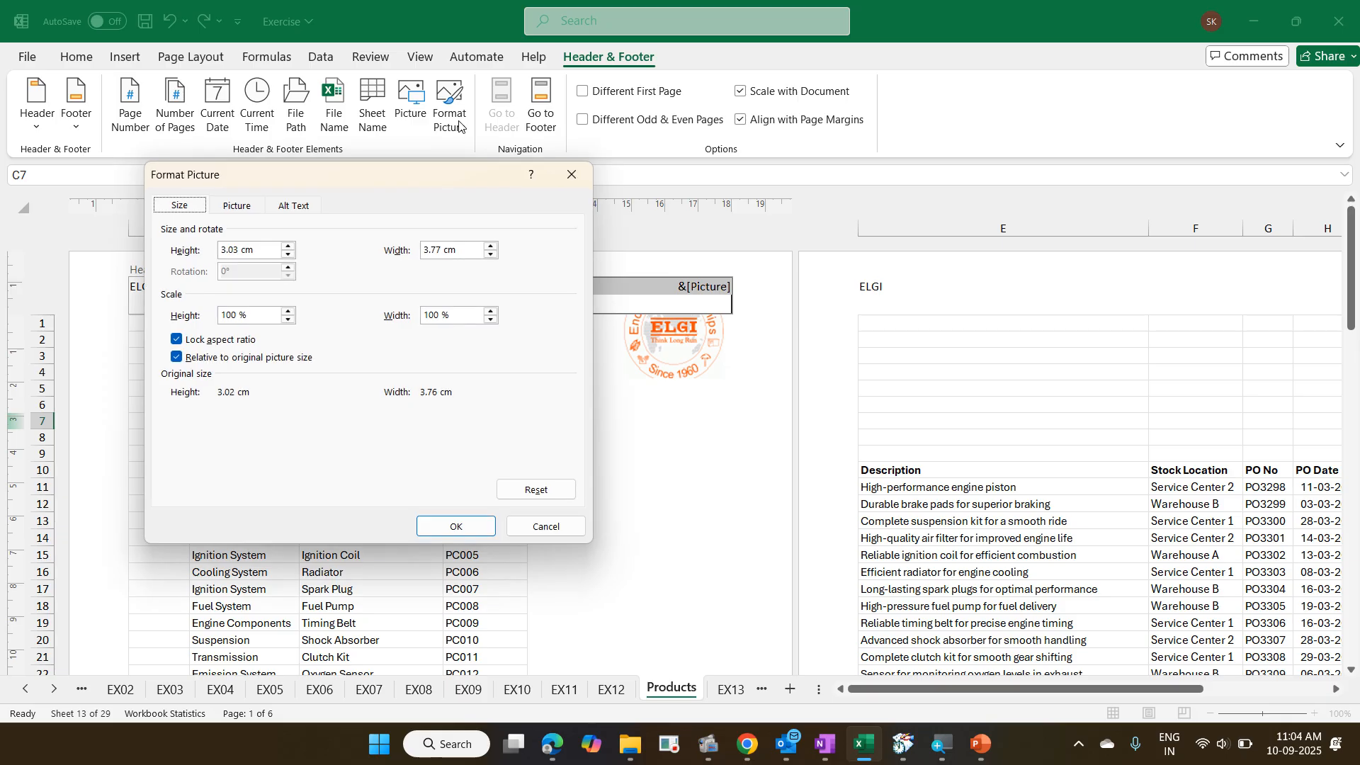
click(289, 254)
click(288, 255)
click(289, 254)
click(288, 254)
click(288, 254)
click(289, 255)
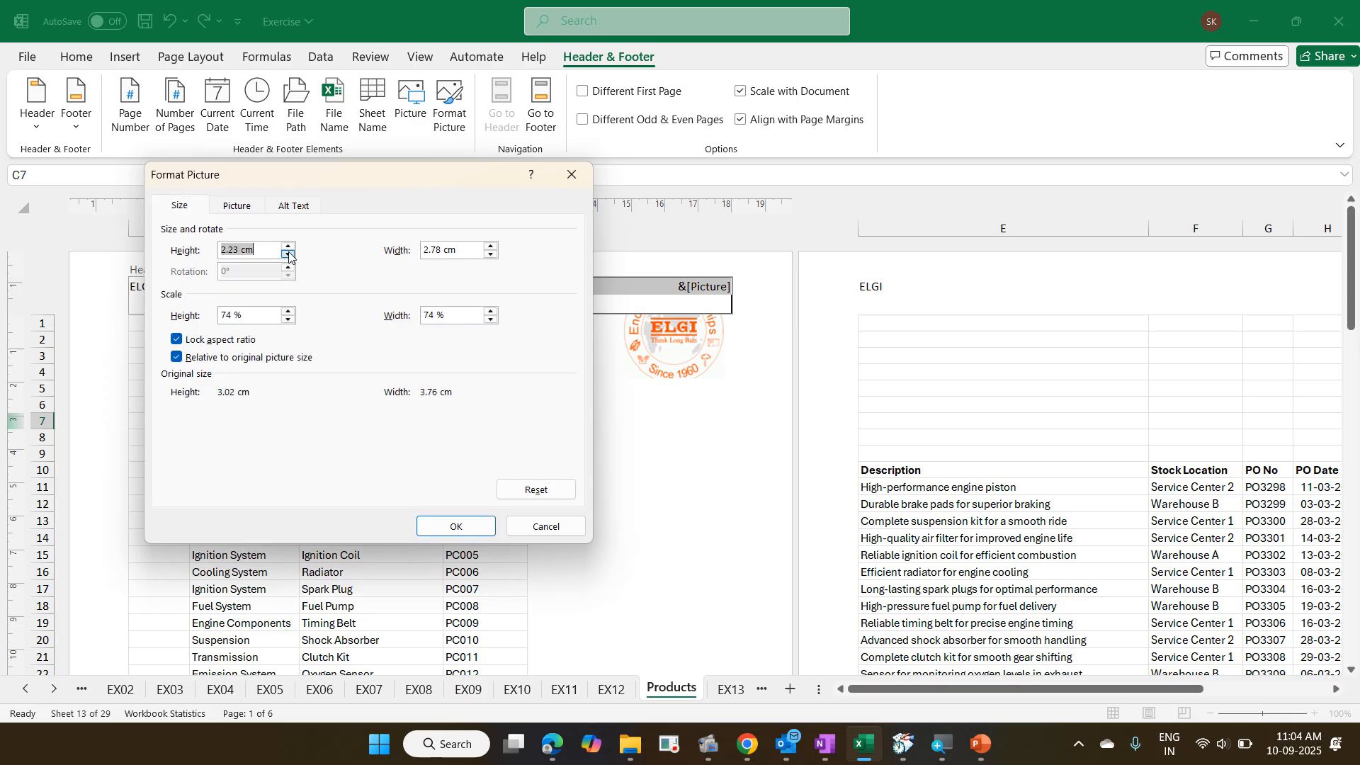
click(288, 254)
click(289, 254)
click(288, 254)
click(288, 255)
click(288, 254)
click(289, 255)
click(288, 254)
click(288, 254)
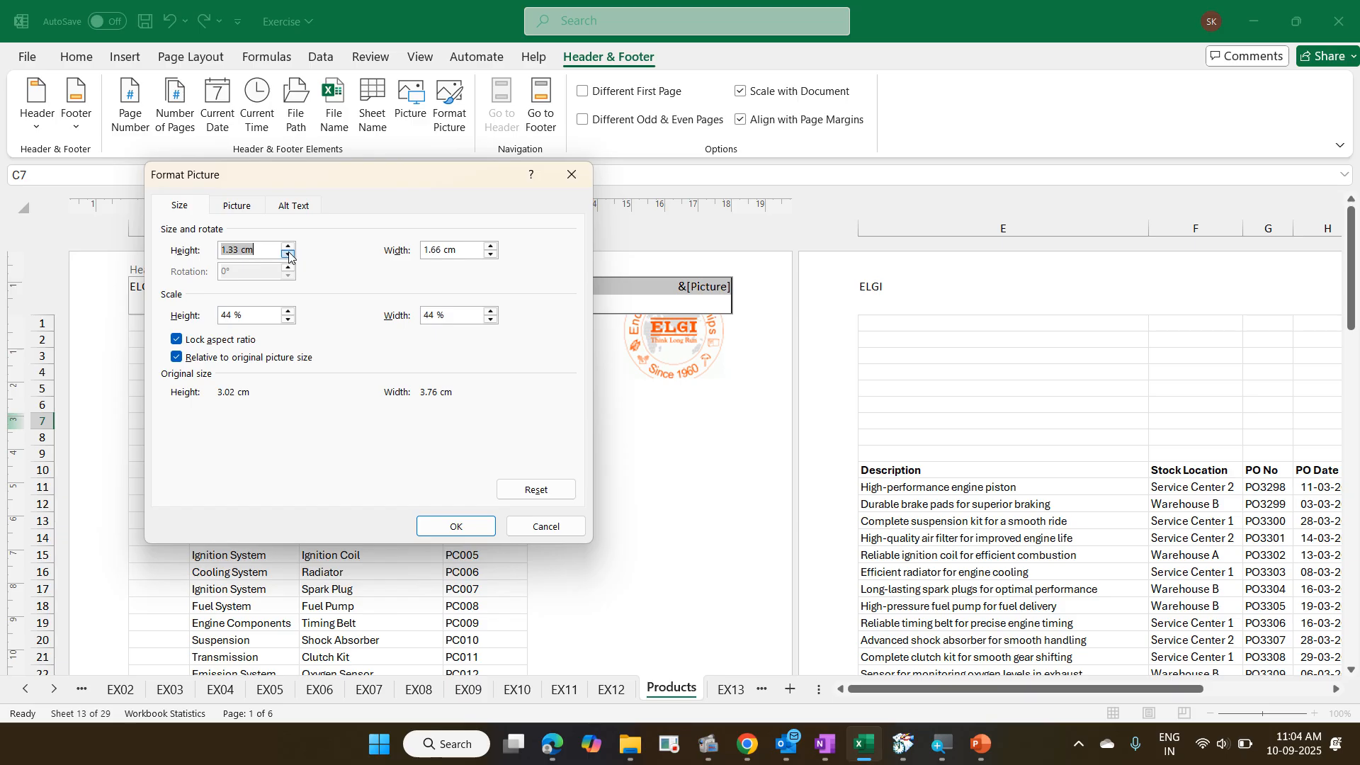
click(454, 525)
click(494, 457)
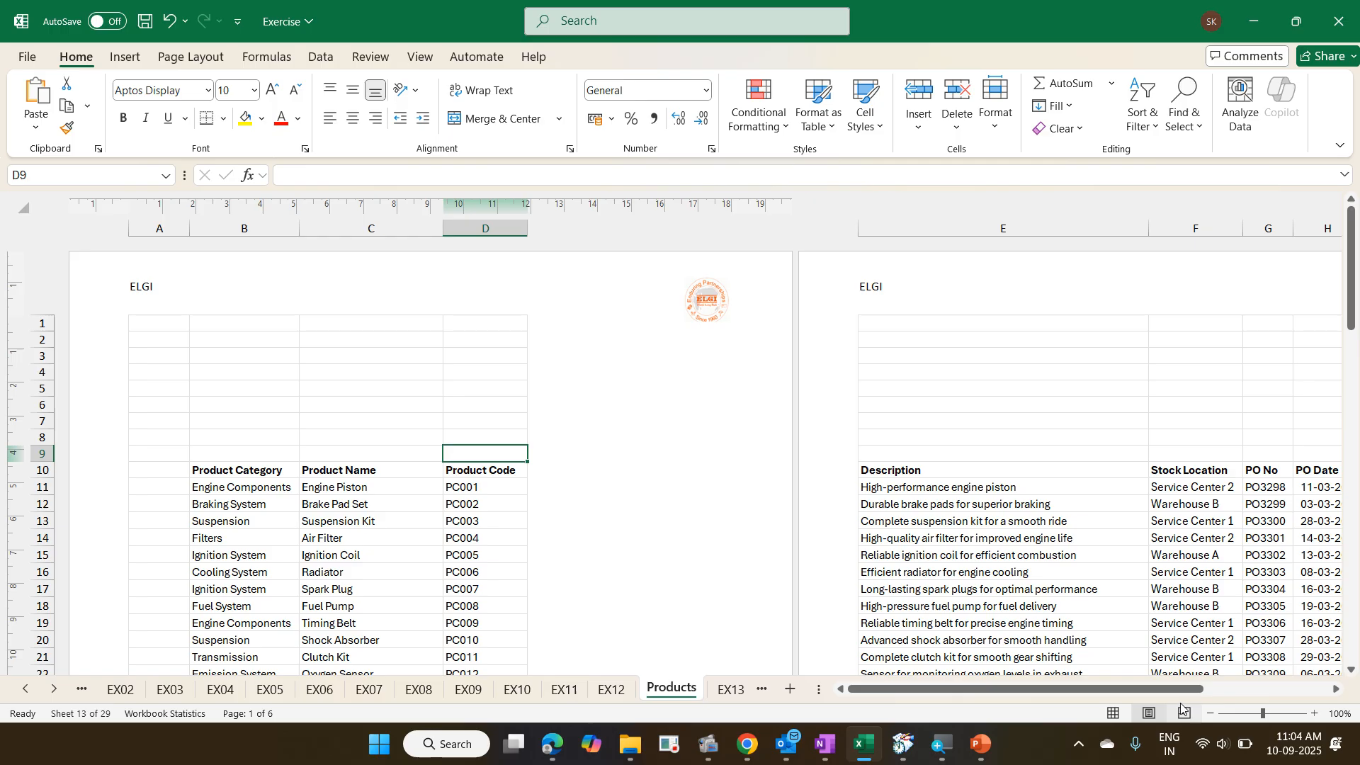
- Switch the sheet to Page Break Preview and trim the print area so it starts at cell B10
click(1115, 715)
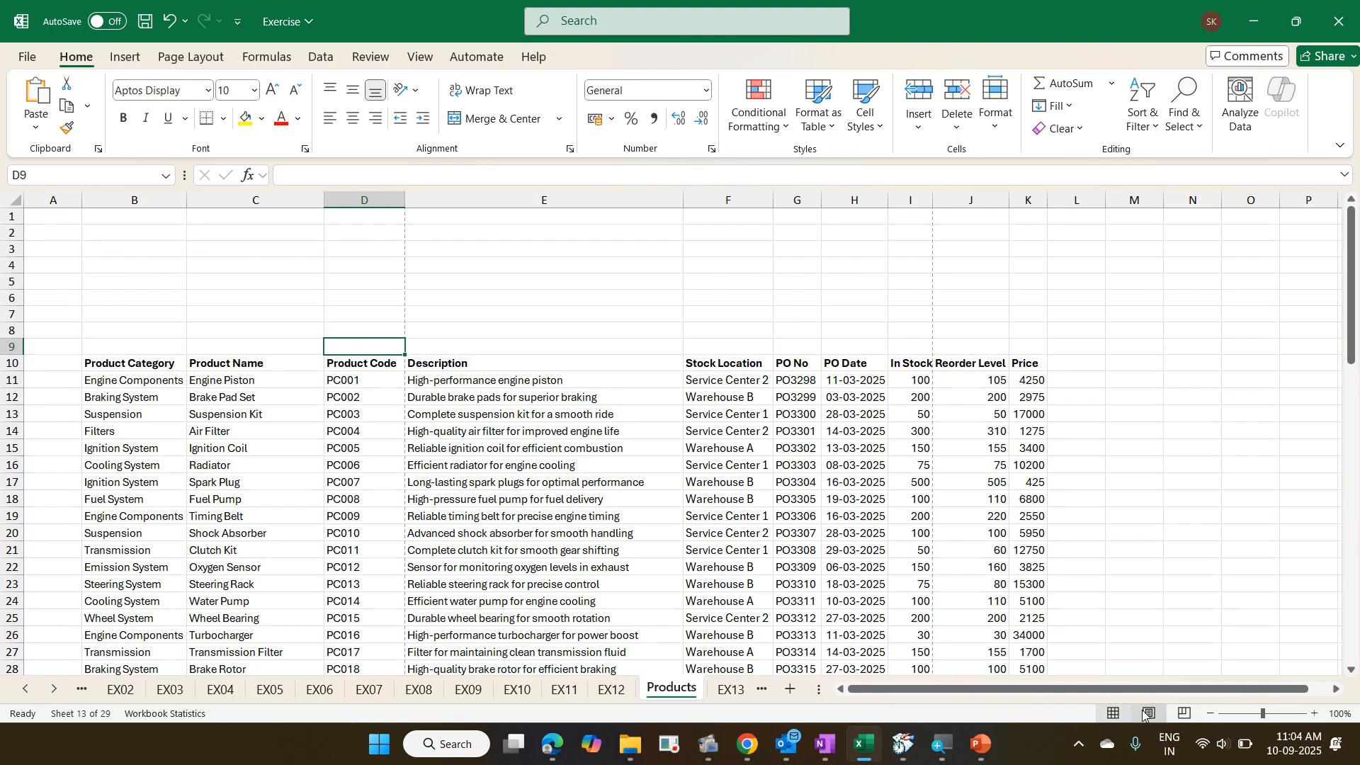
click(1147, 713)
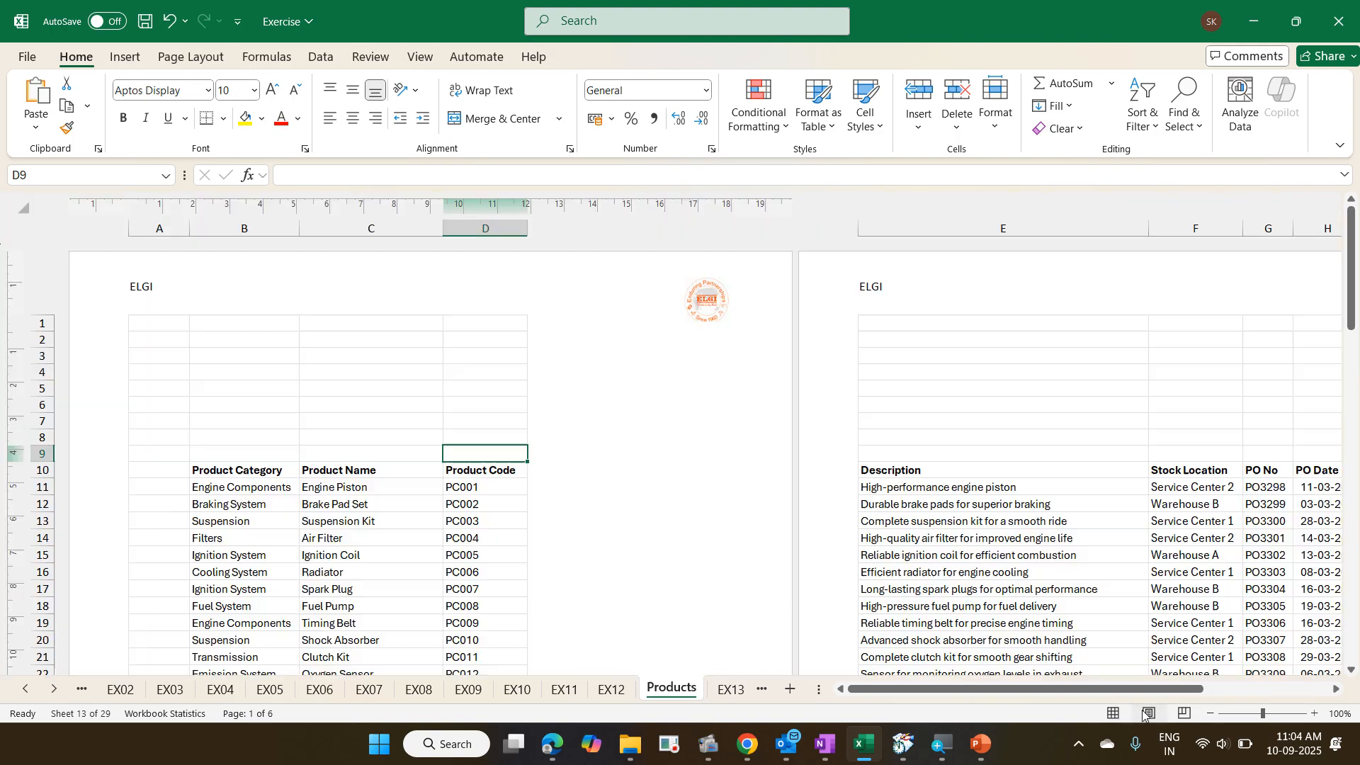
click(1186, 714)
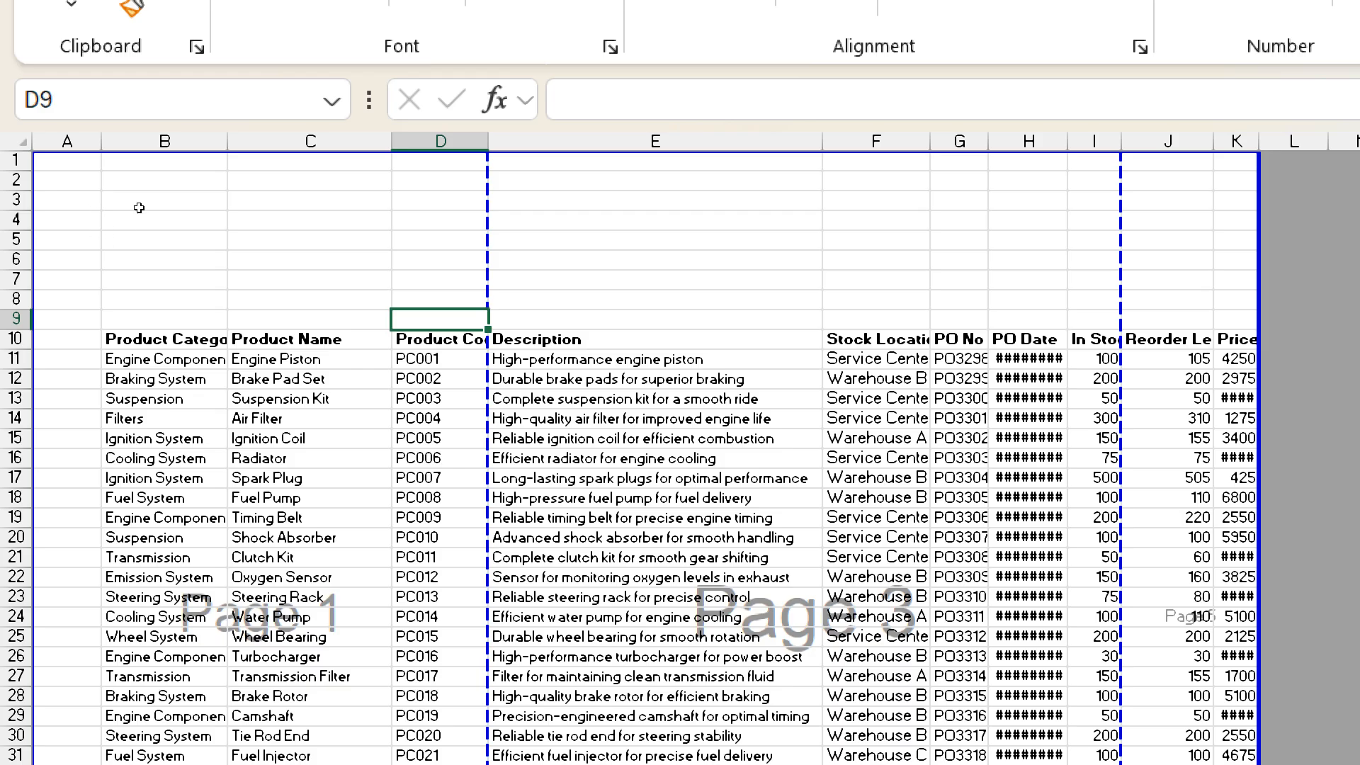
drag(139, 204, 140, 287)
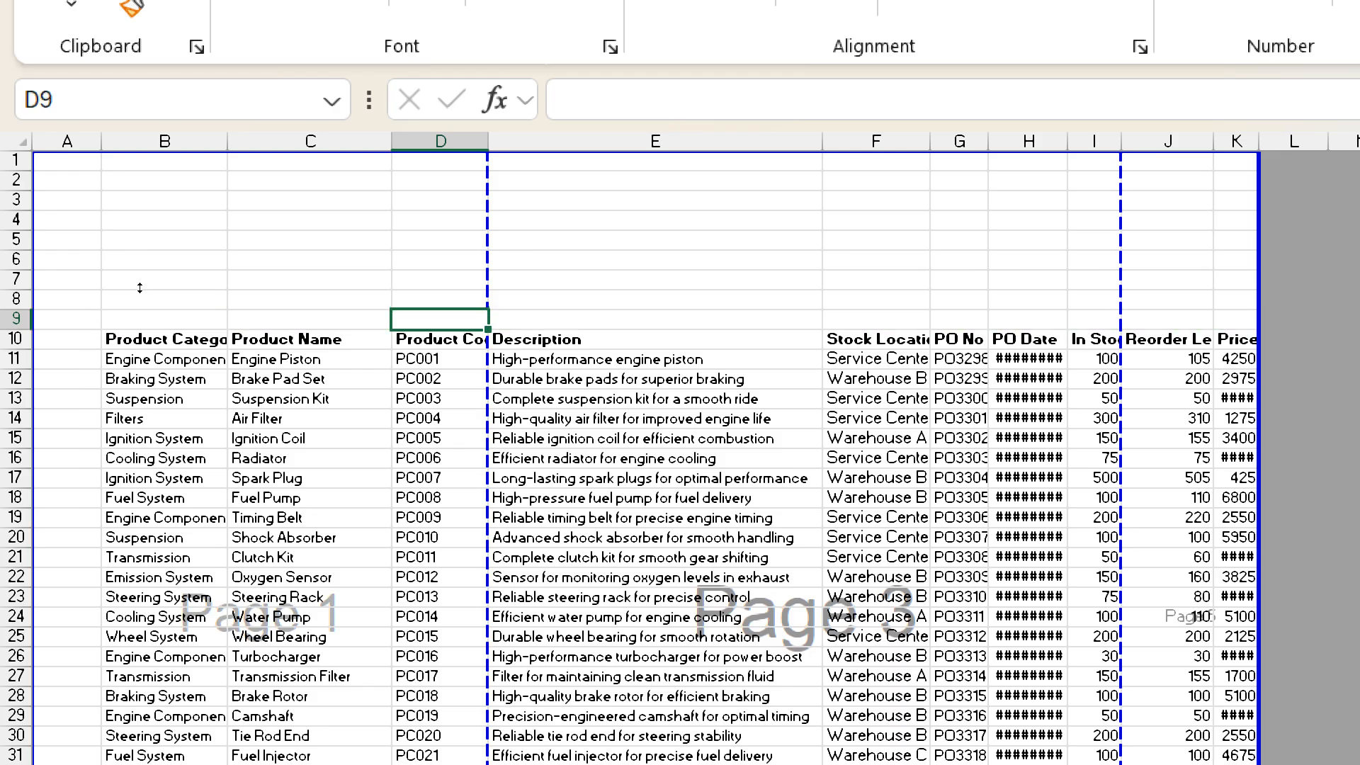
drag(17, 339, 71, 340)
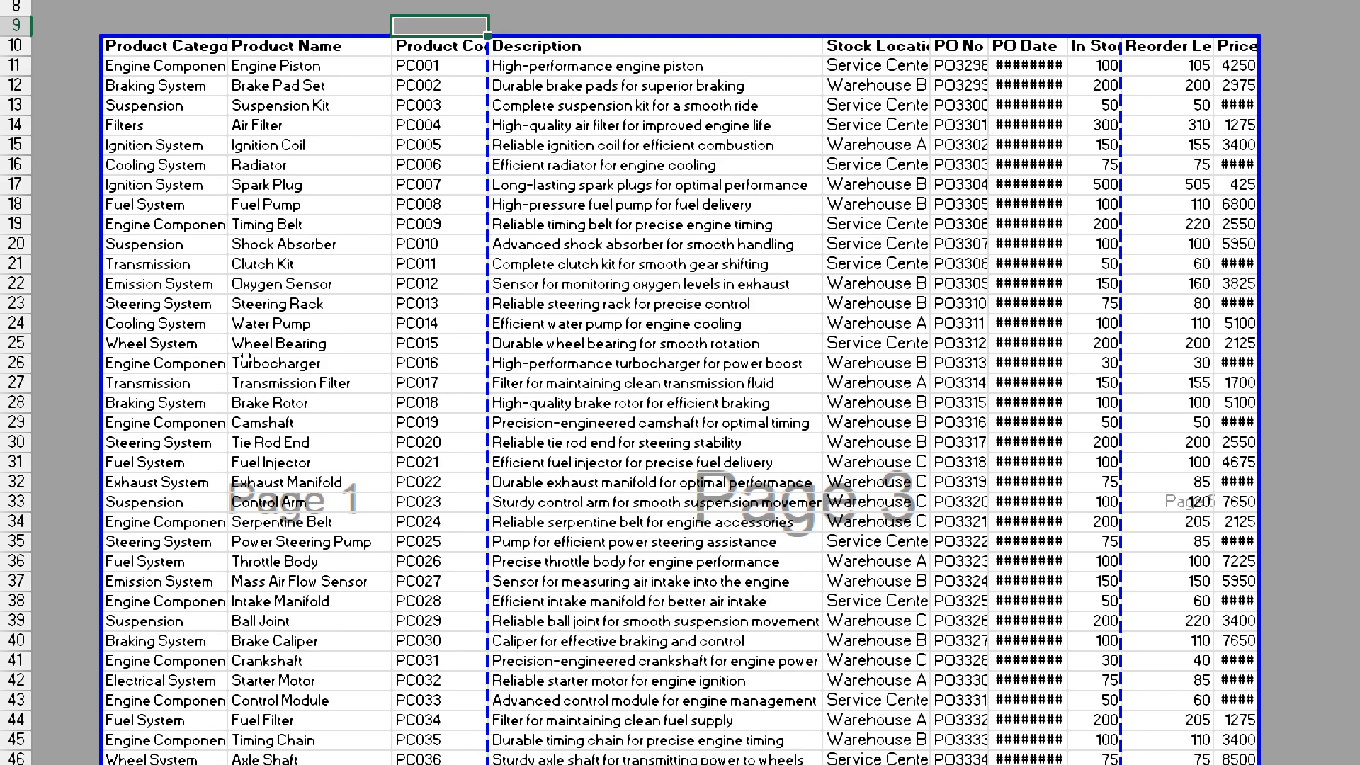
- Extend page 1 through column I, review the pages, and move the page break back to the right edge of column E
drag(245, 358, 570, 409)
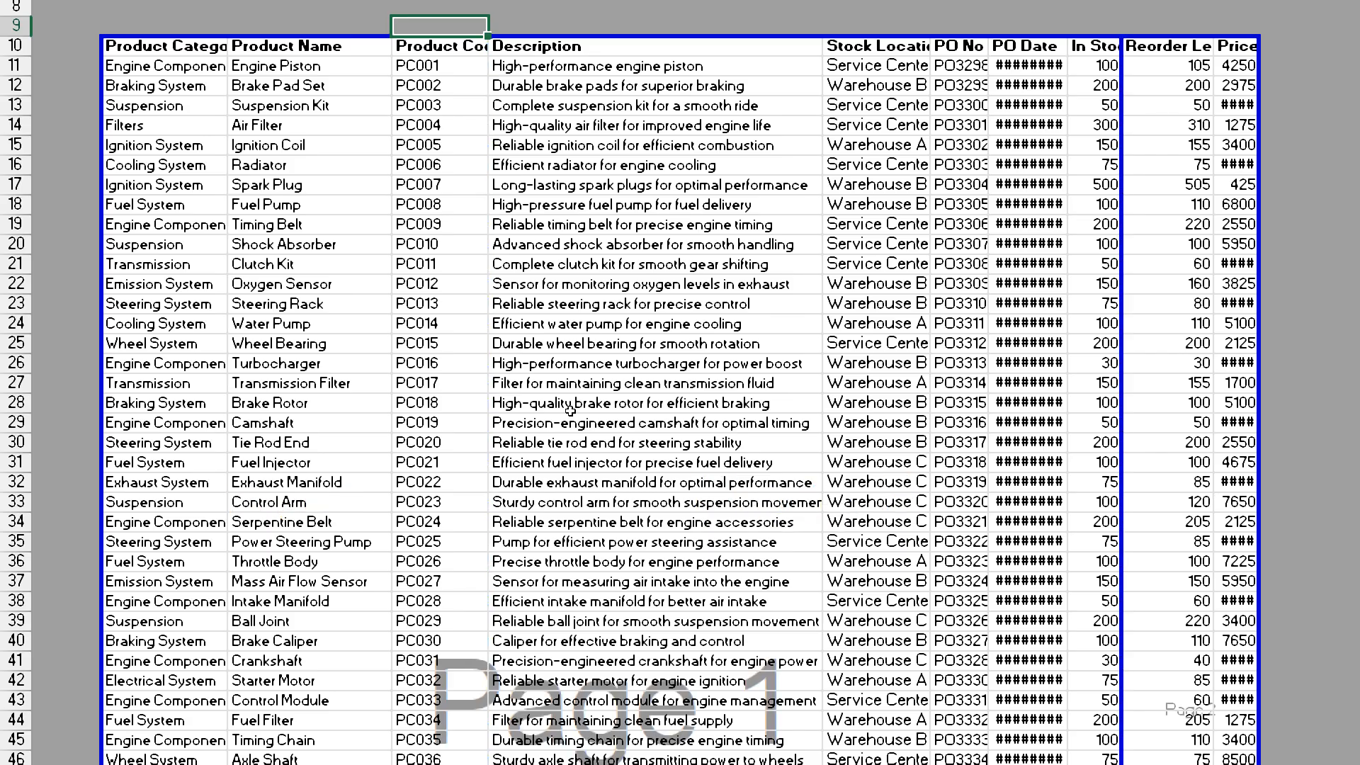
scroll(346, 723, down, 4)
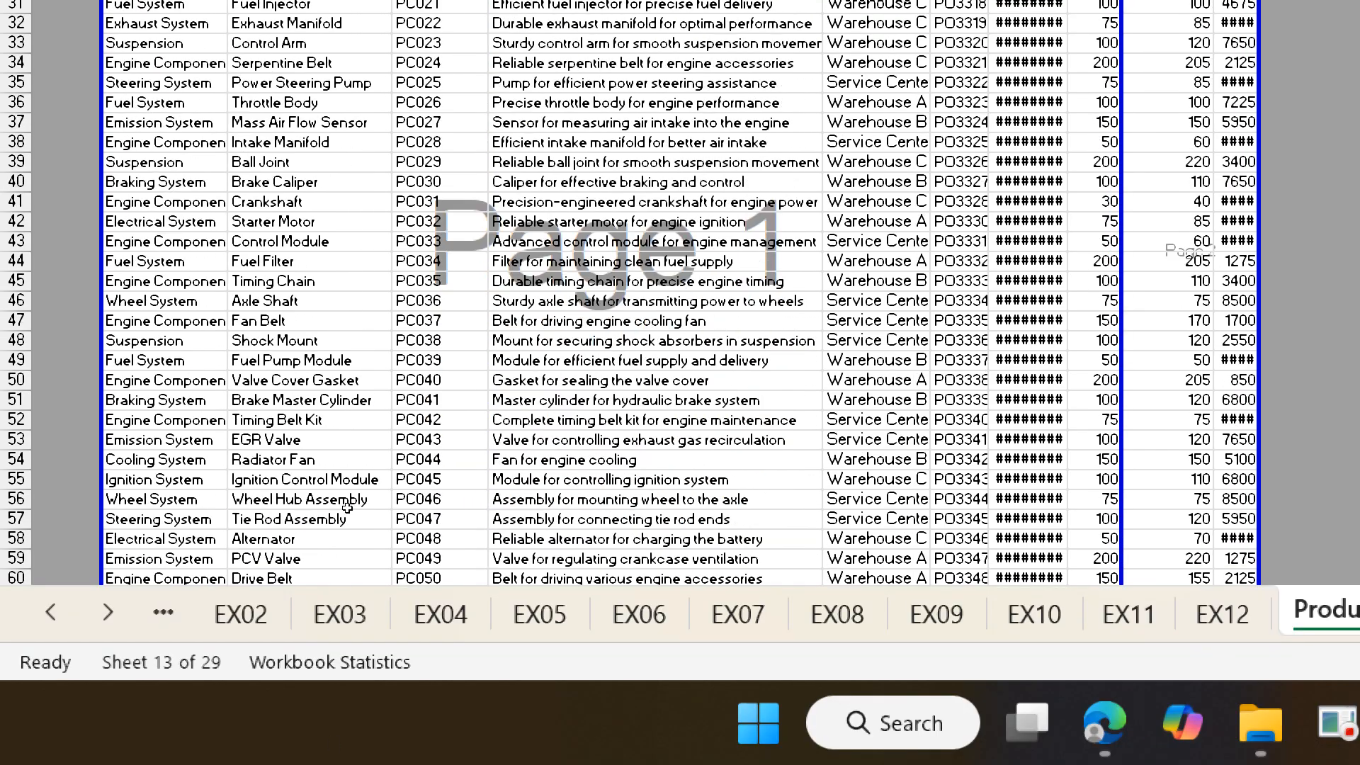
scroll(347, 507, down, 8)
scroll(347, 507, up, 11)
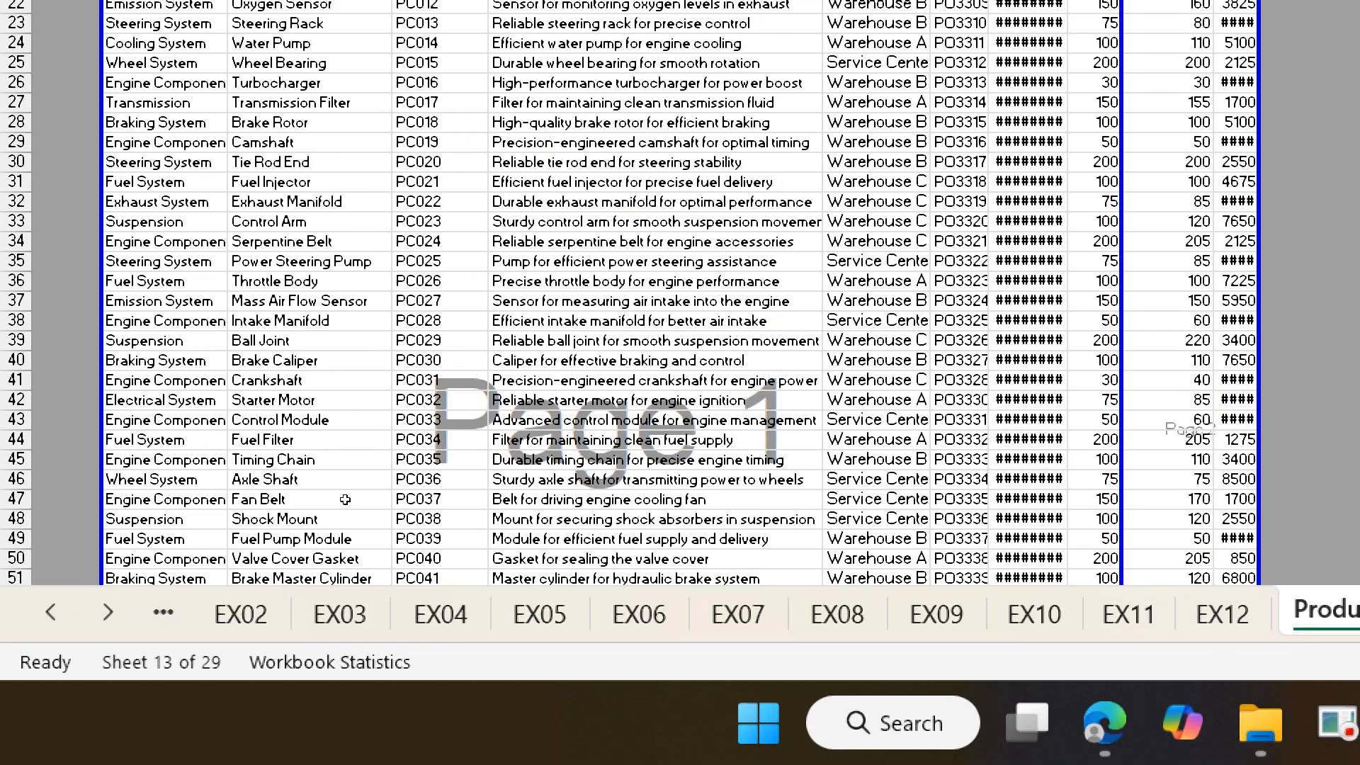
scroll(345, 500, up, 1)
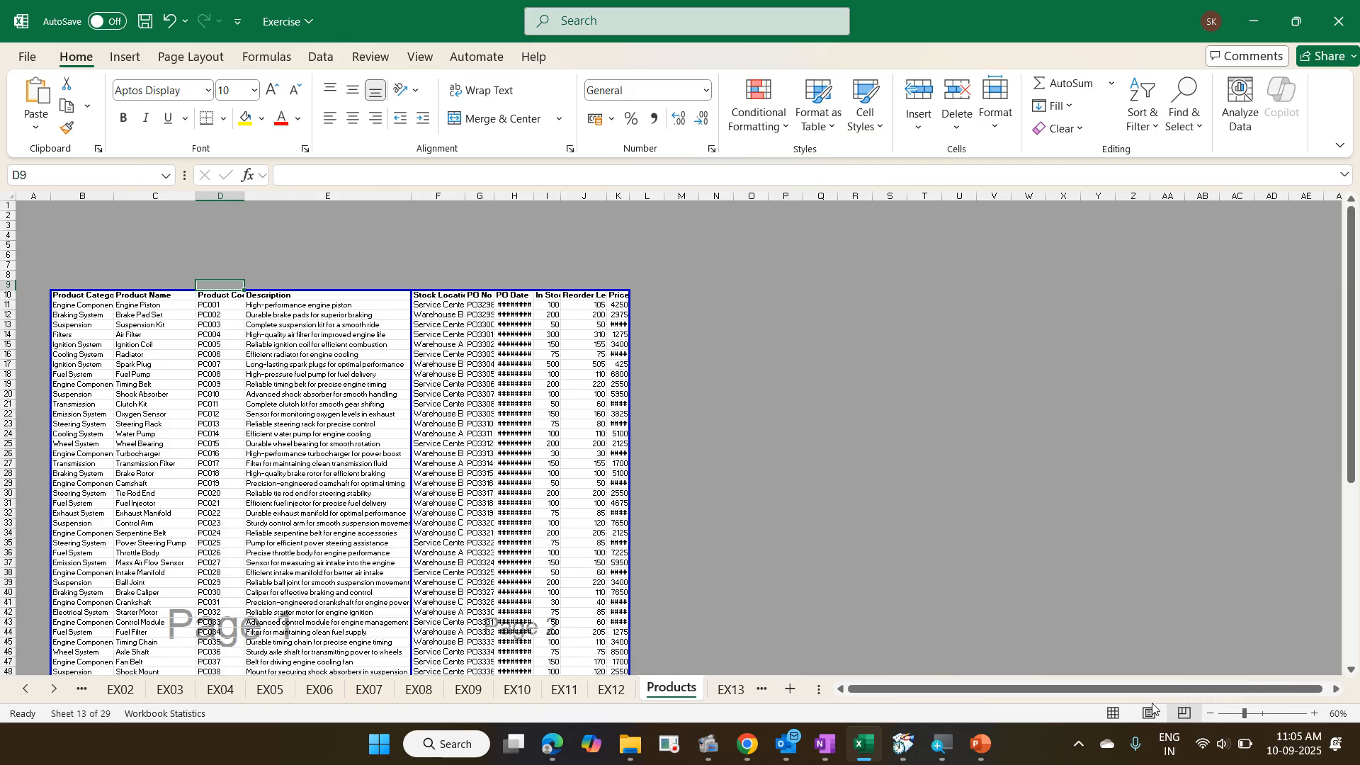
- Return the sheet to Normal view, zoom out to 80%, and restore the zoom to 100%
click(1113, 714)
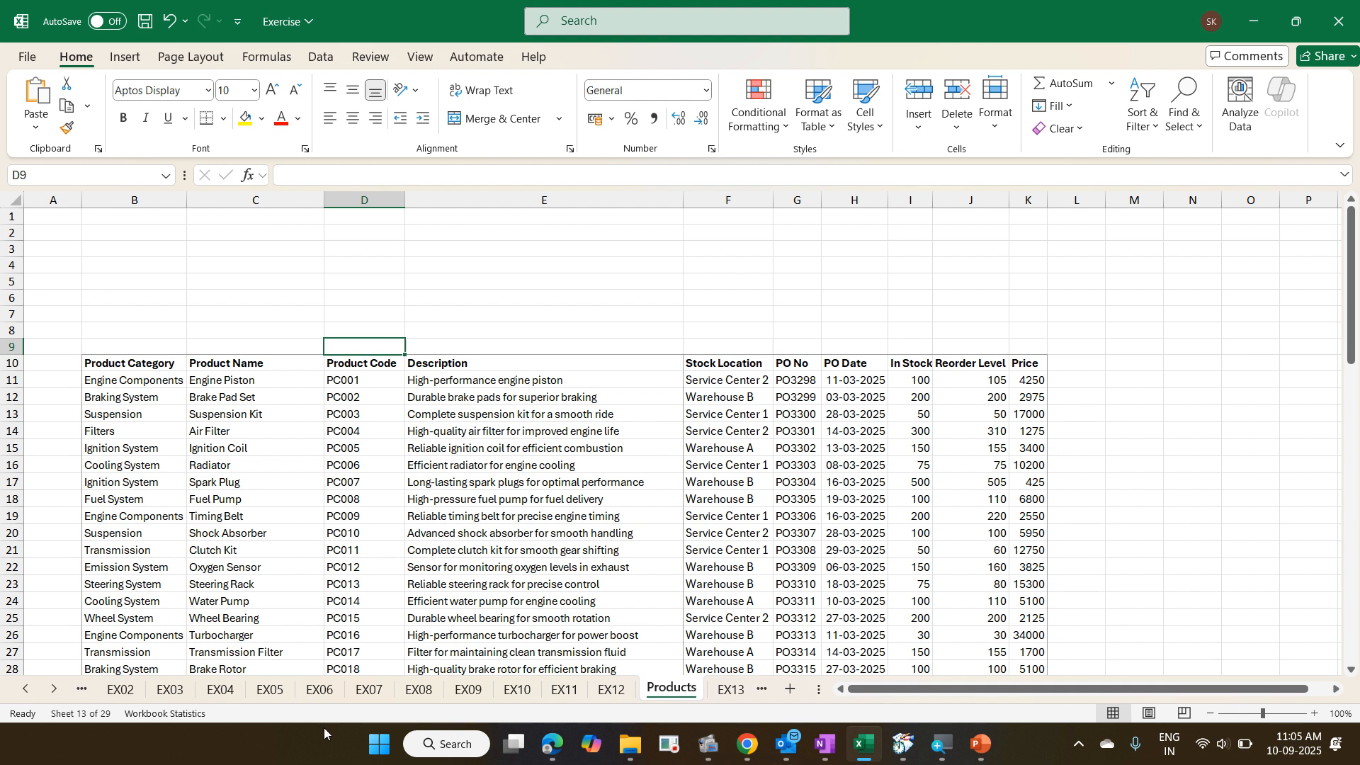
click(1213, 714)
click(1213, 714)
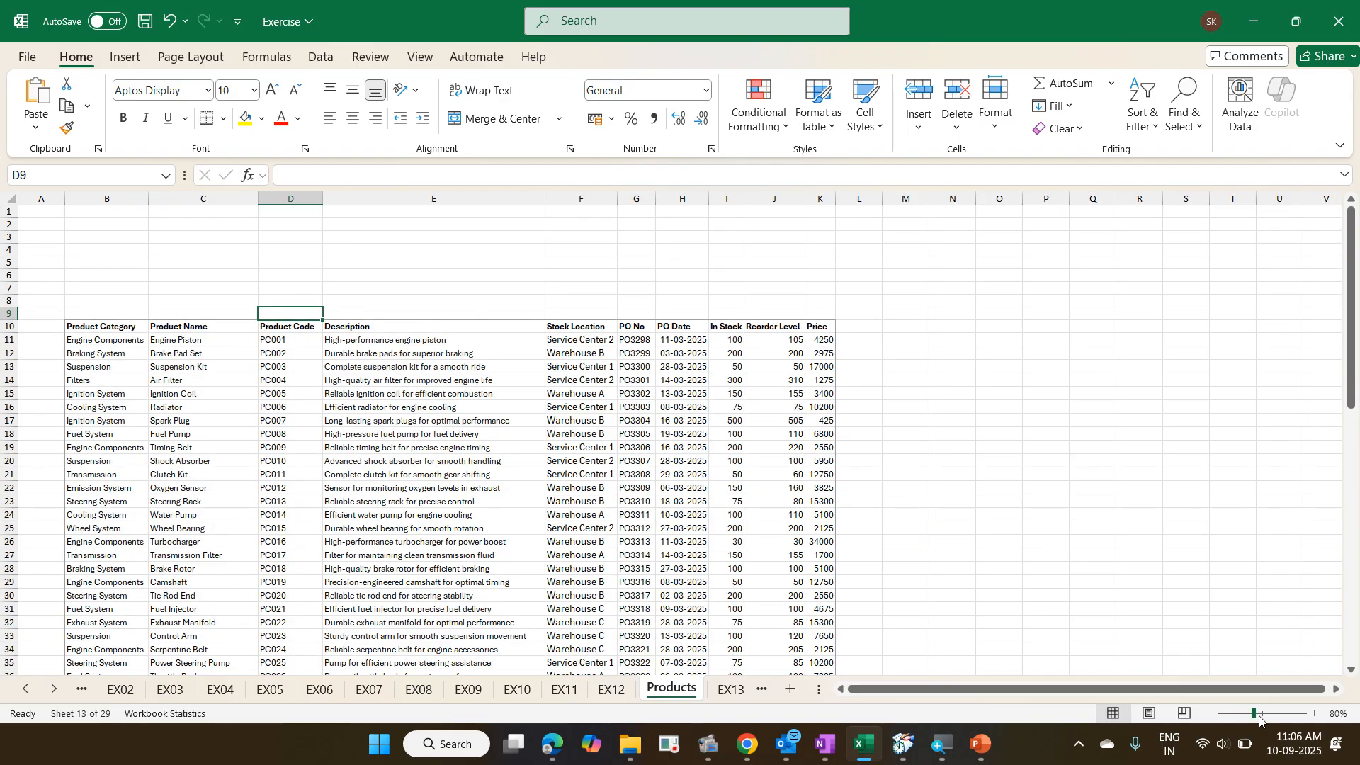
click(1314, 714)
click(1314, 715)
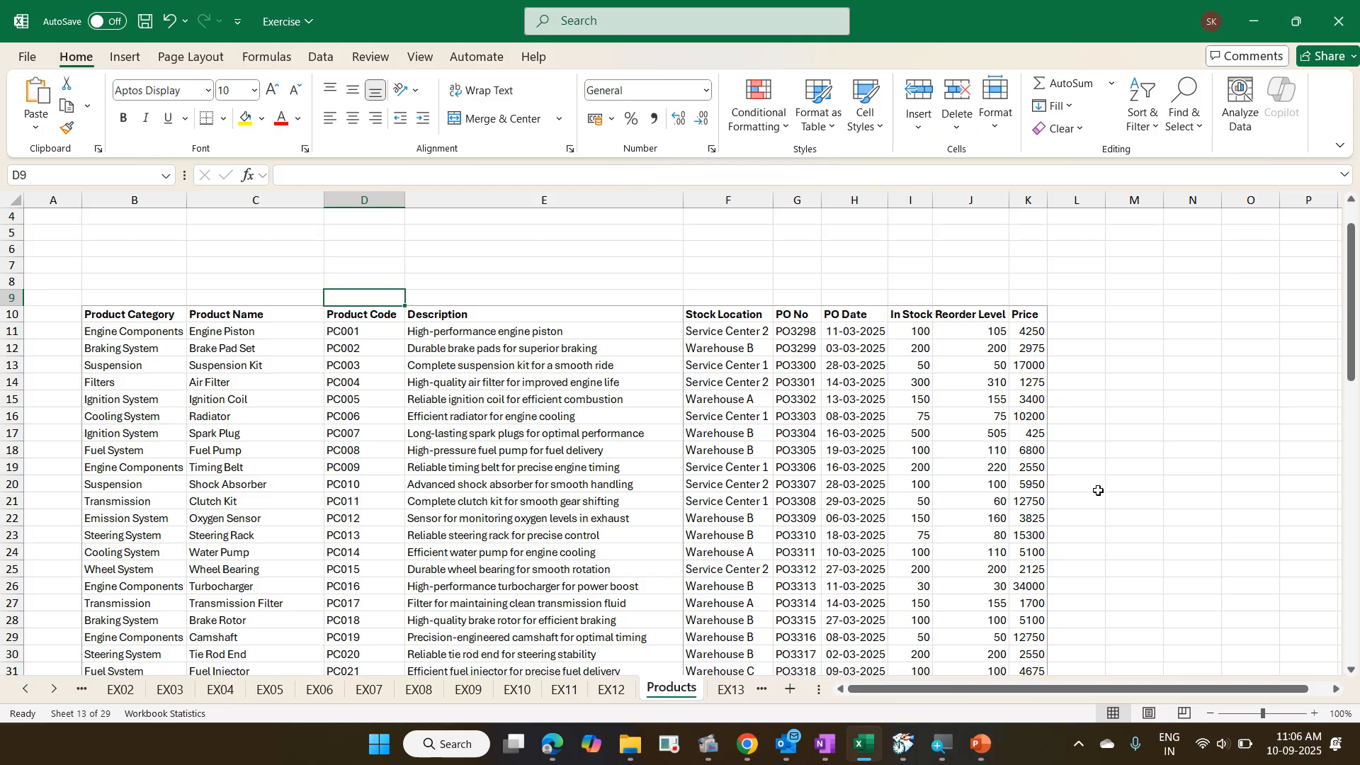
- Examine the Products table at different zoom levels, magnifying the rows and columns and zooming back out to an overview
scroll(1098, 490, up, 3)
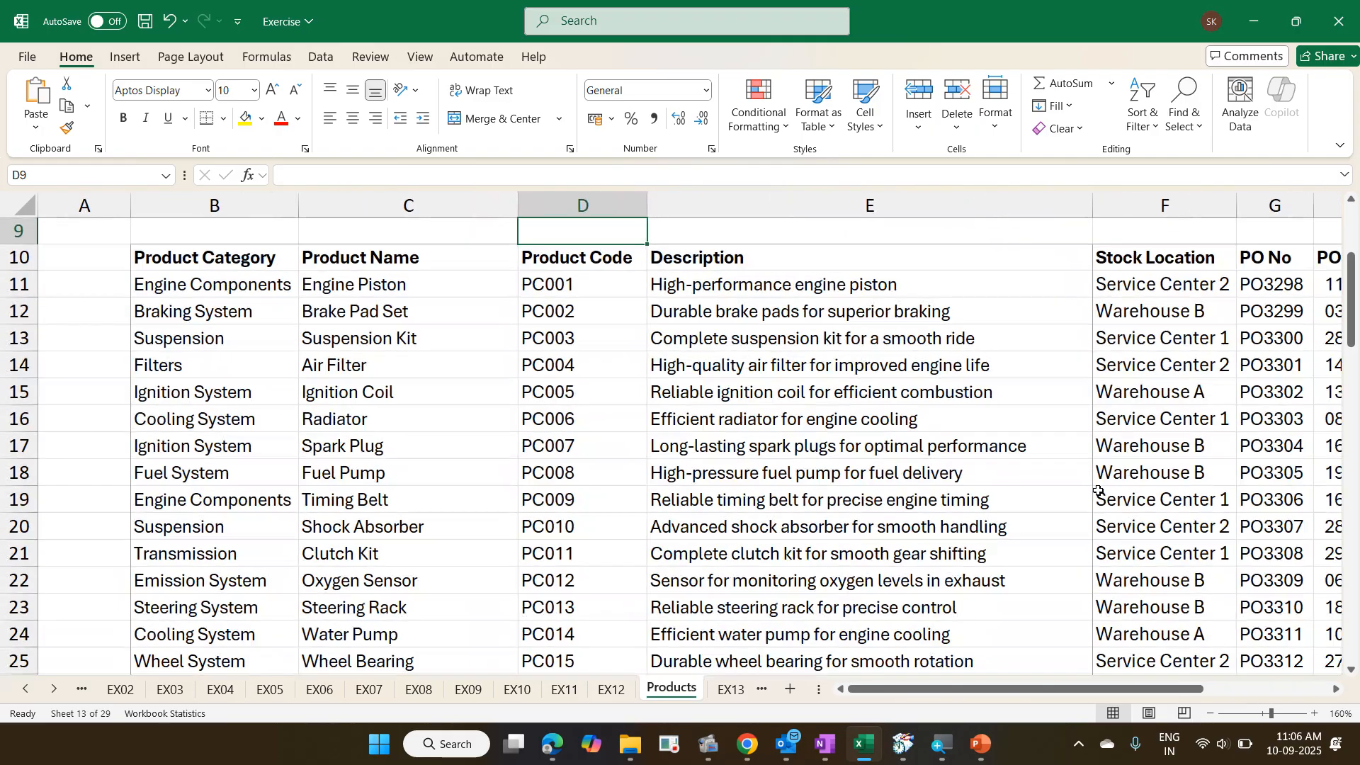
scroll(1098, 490, down, 5)
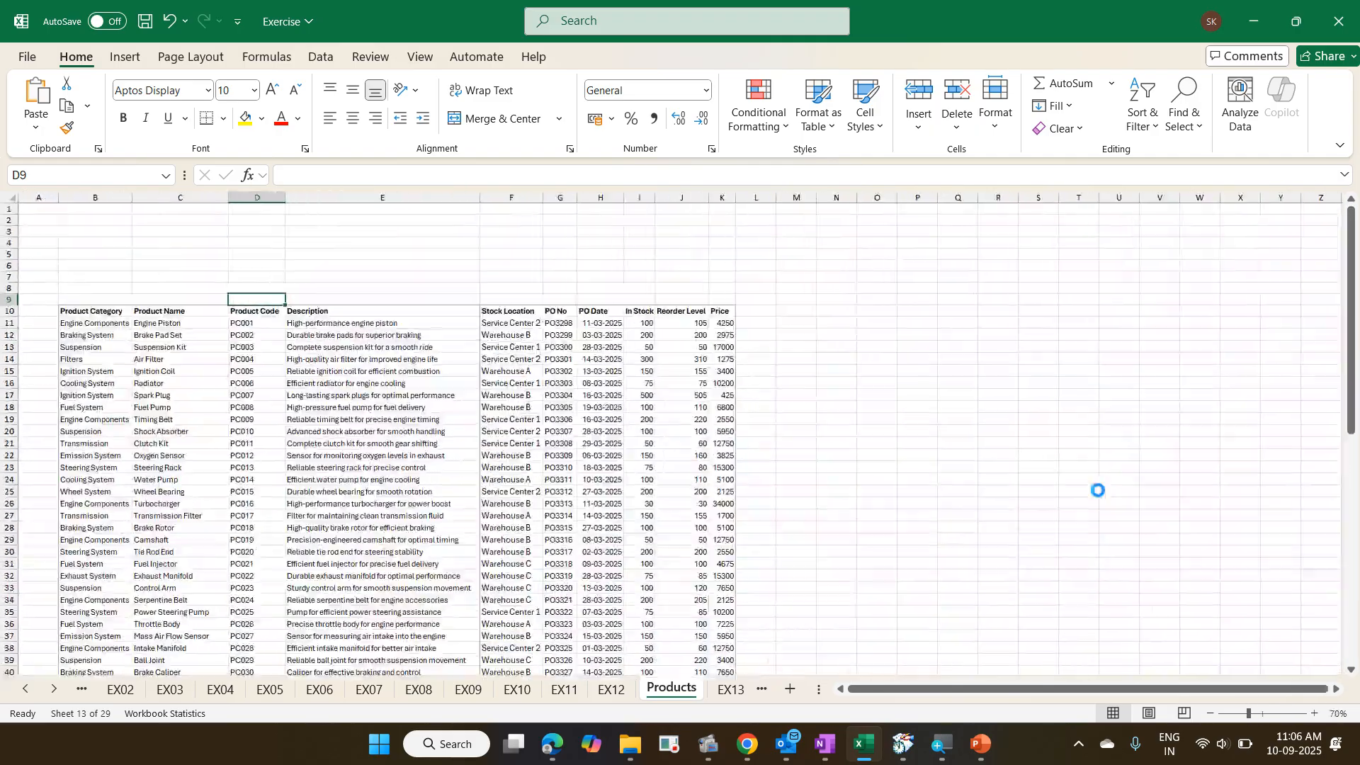
scroll(1099, 490, up, 3)
scroll(1098, 490, up, 3)
scroll(1099, 490, down, 3)
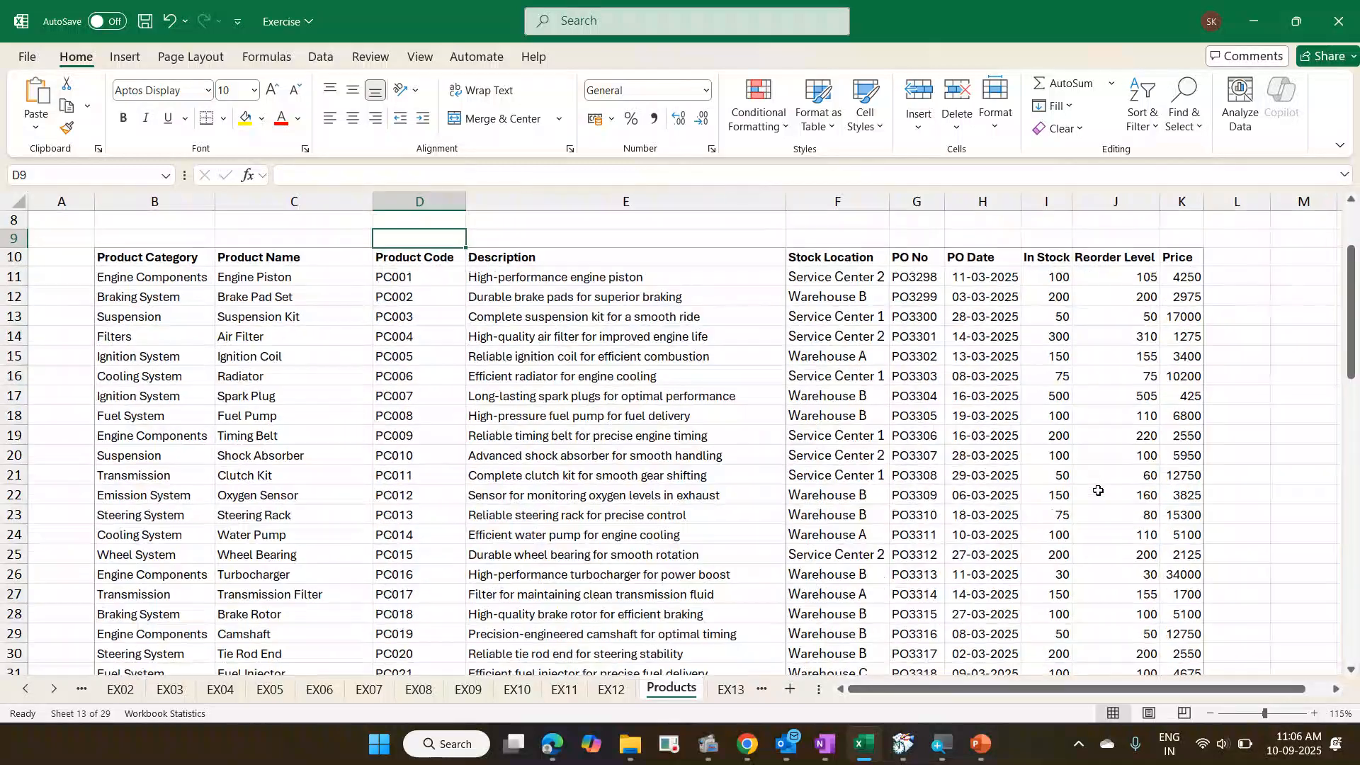
scroll(1098, 490, up, 1)
scroll(1098, 491, down, 1)
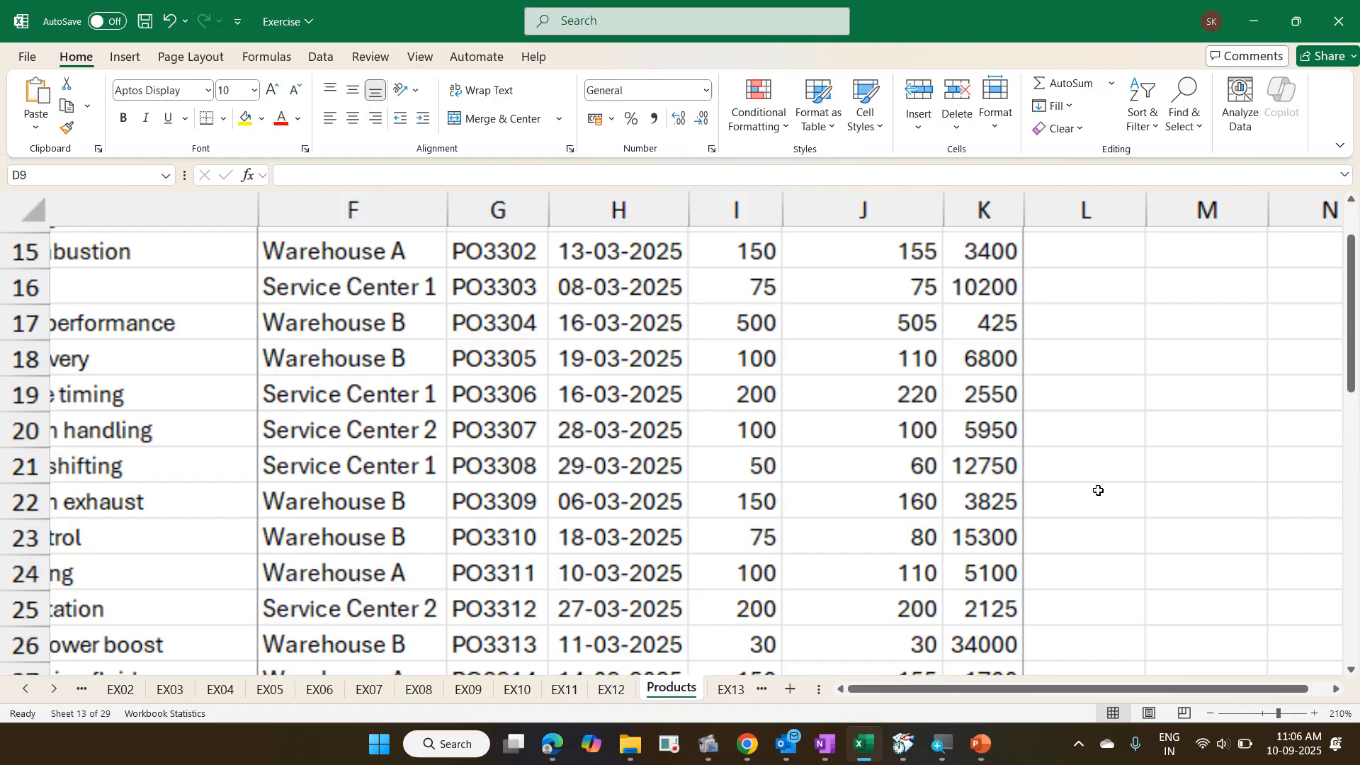
ctrl+scroll(1098, 490, down, 4)
ctrl+scroll(1098, 491, down, 1)
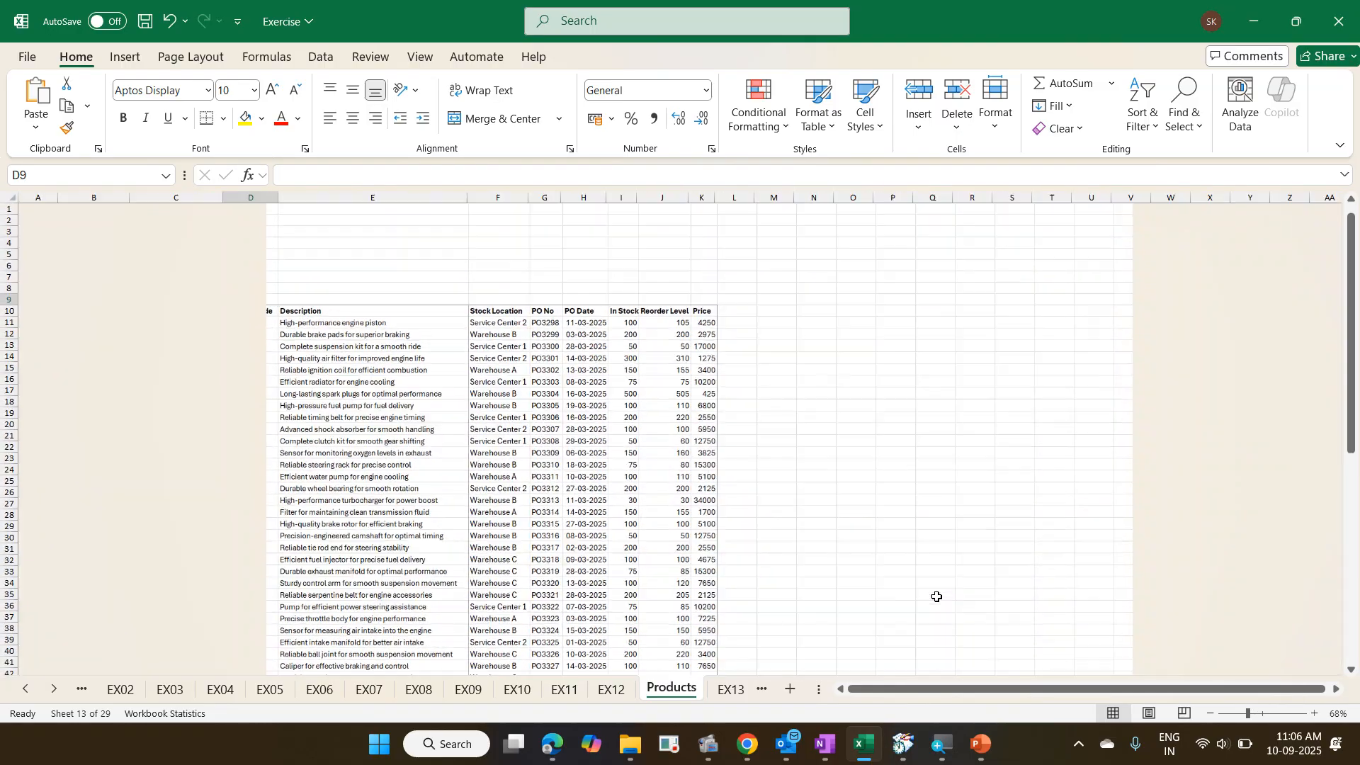
- Select cell M24 and inspect the area around it at close-up and overview magnifications, finishing at 90% zoom
click(792, 469)
ctrl+scroll(795, 469, up, 3)
ctrl+scroll(794, 469, down, 4)
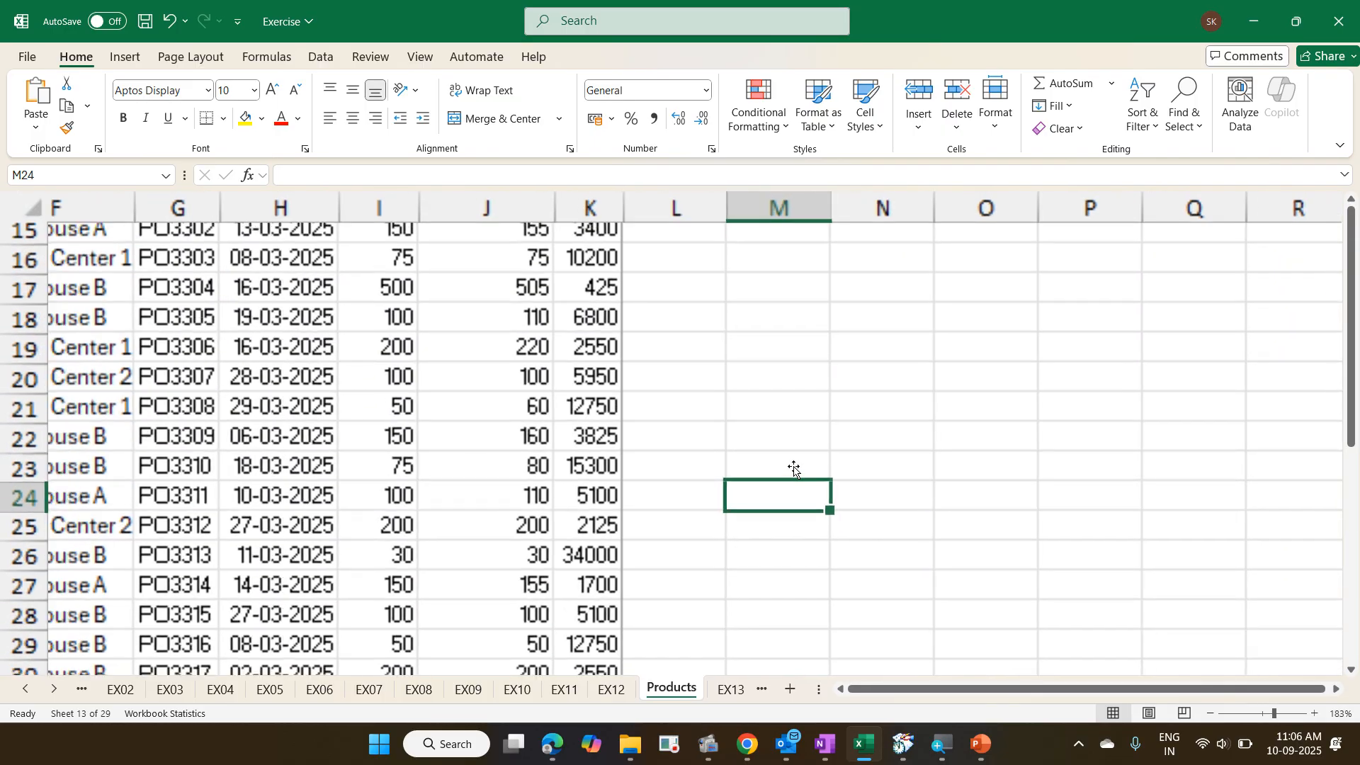
ctrl+scroll(794, 469, up, 2)
ctrl+scroll(794, 469, up, 4)
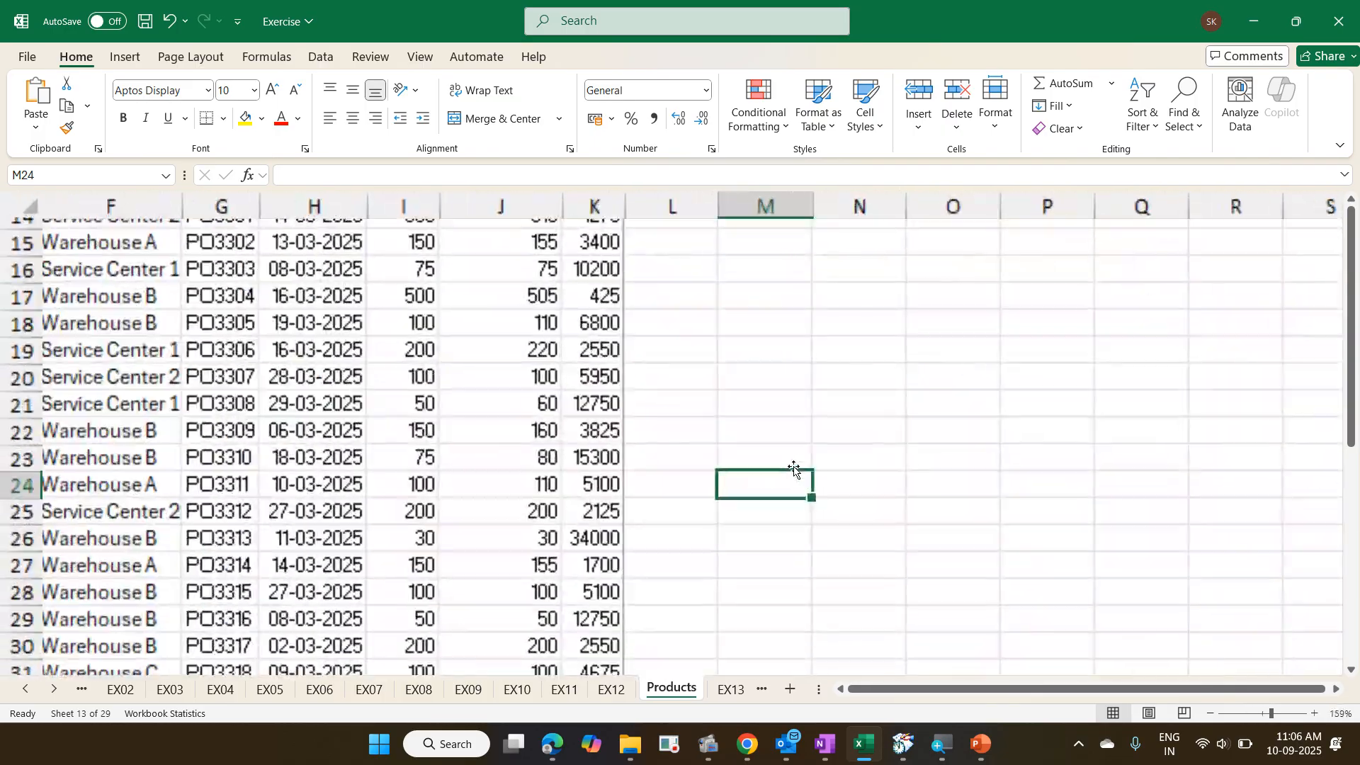
ctrl+scroll(794, 469, down, 6)
ctrl+scroll(794, 469, up, 6)
ctrl+scroll(794, 469, down, 6)
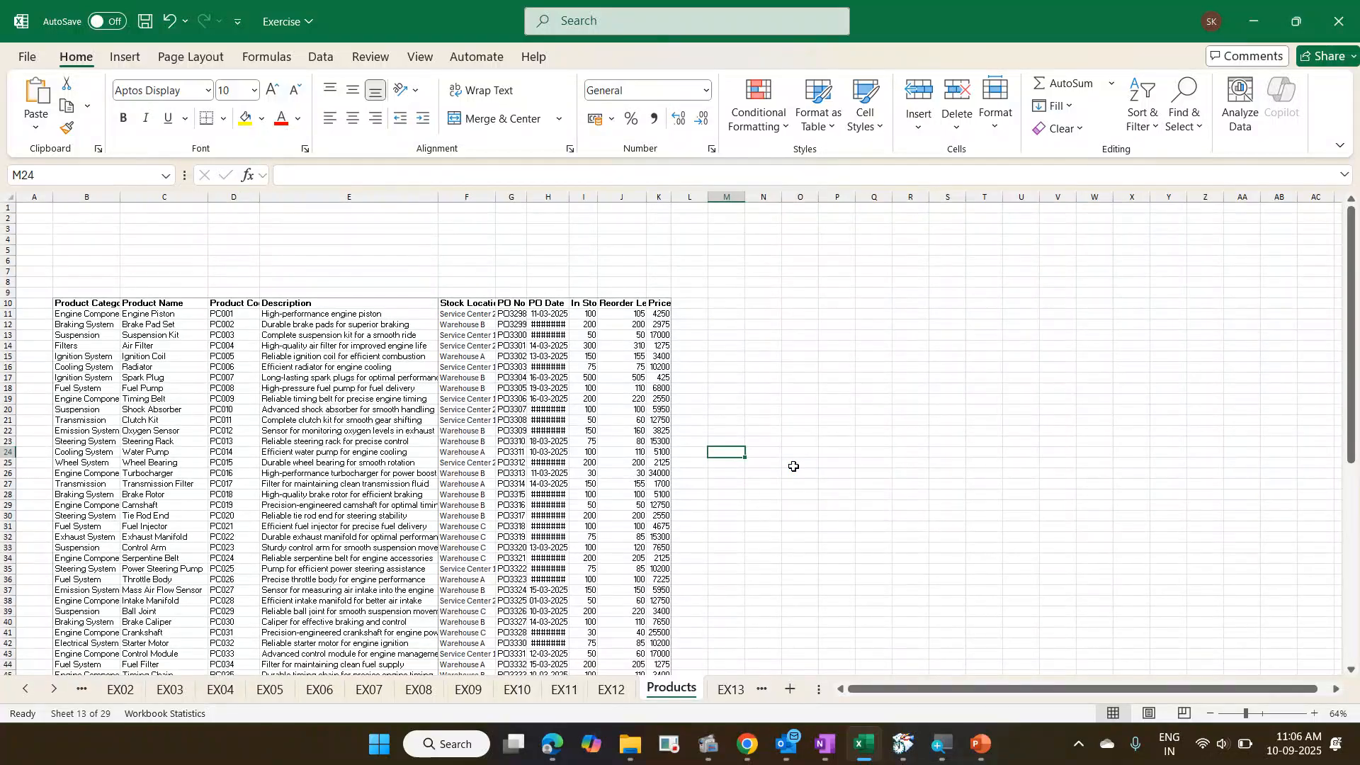
ctrl+scroll(794, 467, up, 3)
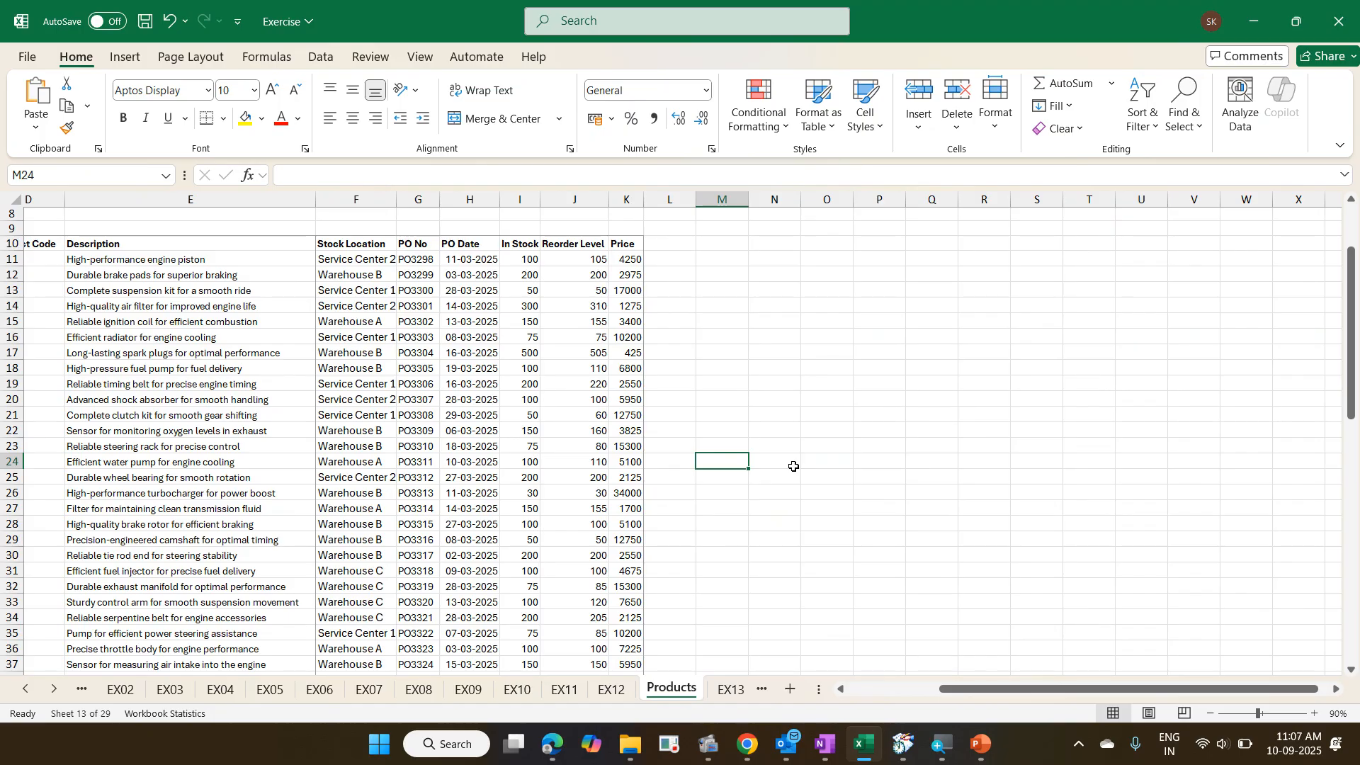
- Inspect the horizontal and vertical extent of the Products sheet beyond its data and return to the first rows and columns
scroll(795, 467, left, 3)
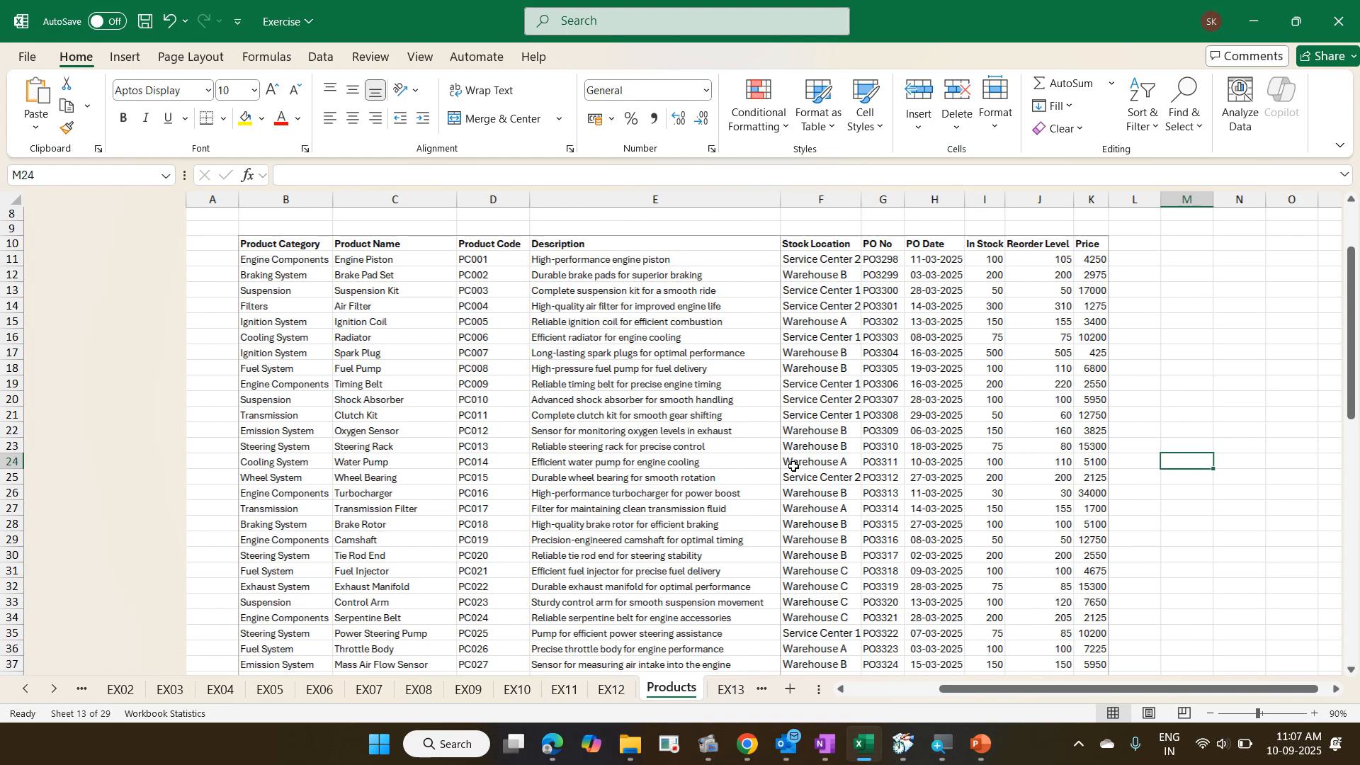
scroll(794, 467, right, 5)
scroll(794, 466, right, 20)
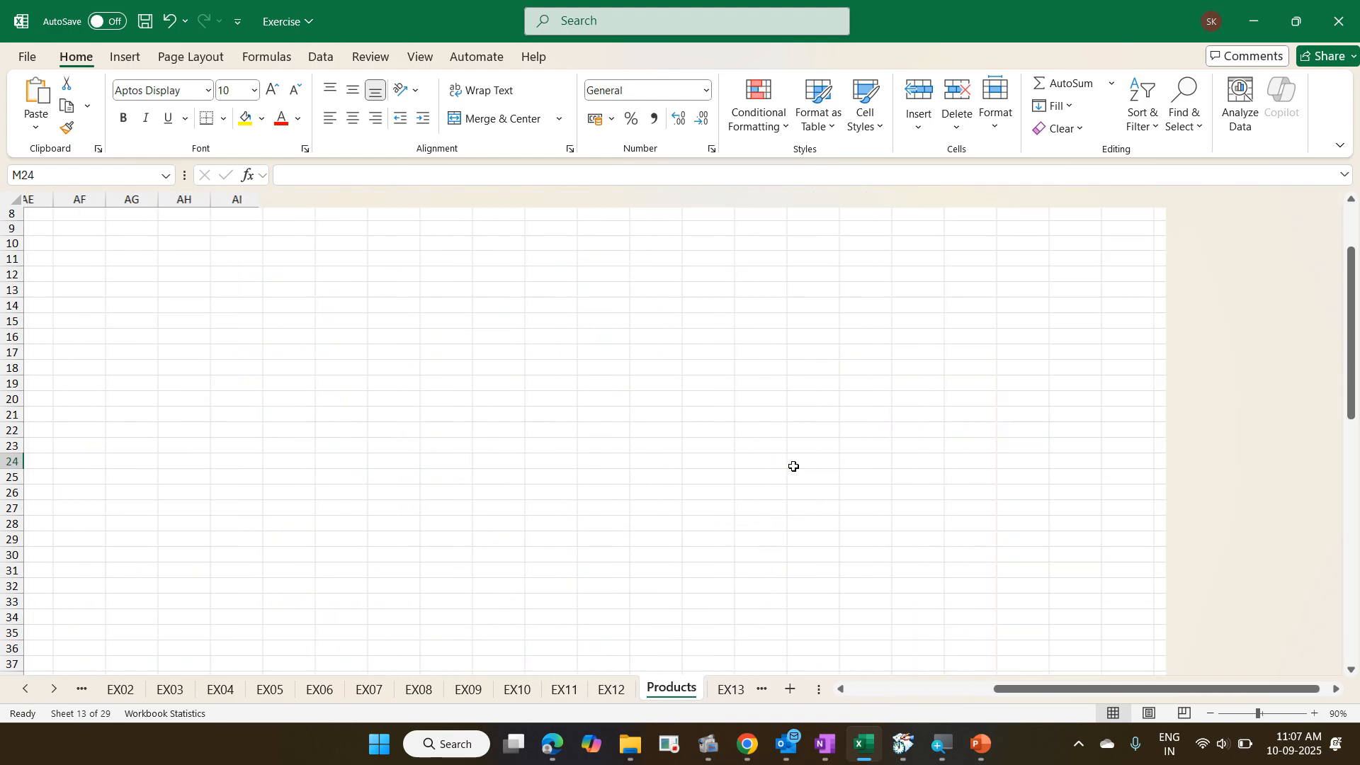
scroll(794, 467, right, 15)
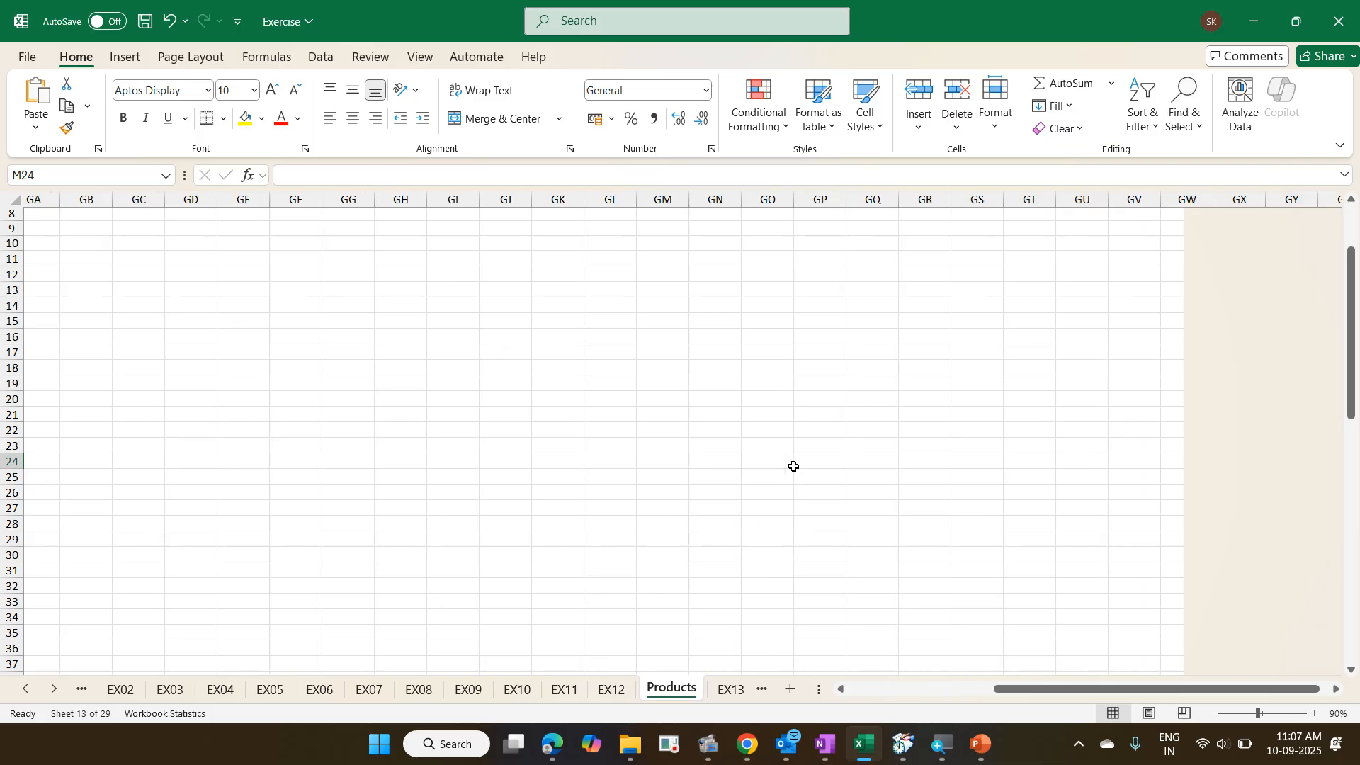
scroll(794, 467, left, 20)
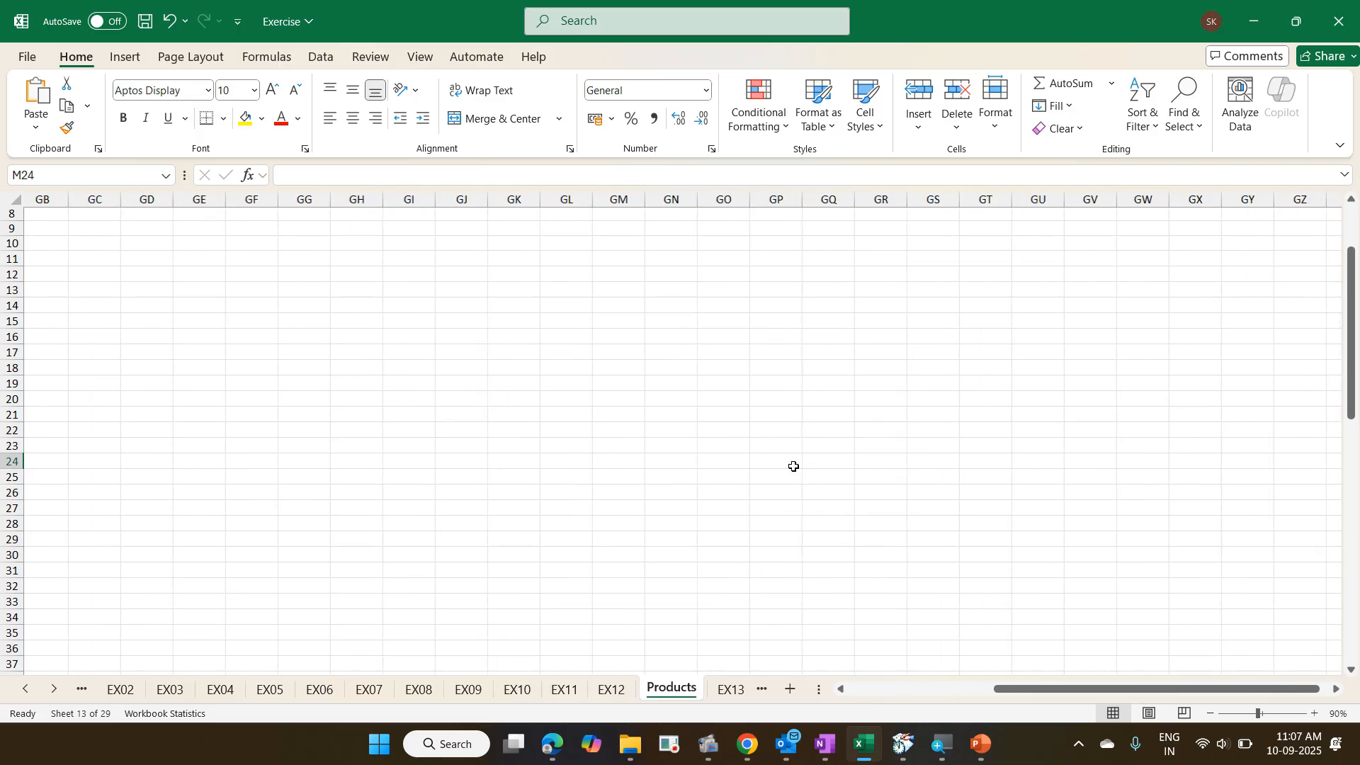
scroll(794, 467, left, 15)
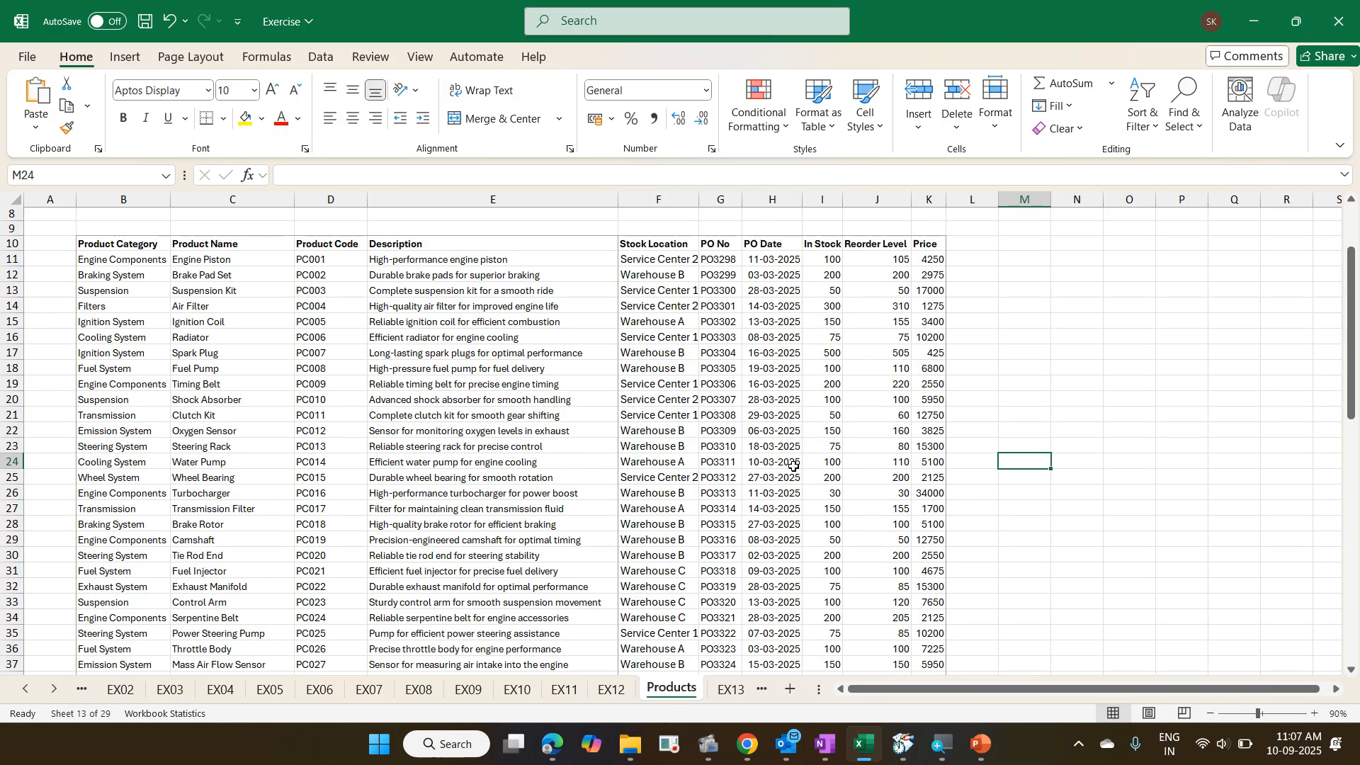
scroll(794, 467, down, 20)
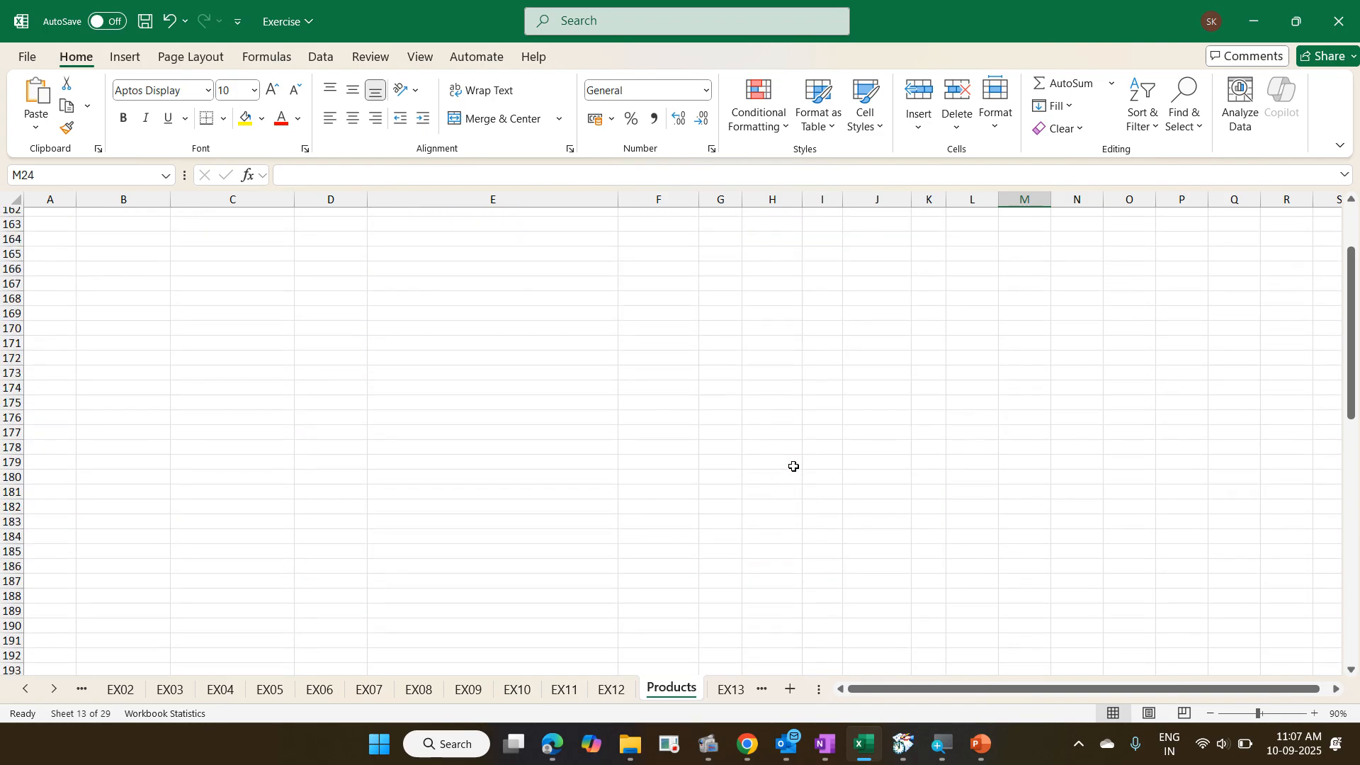
scroll(795, 467, up, 20)
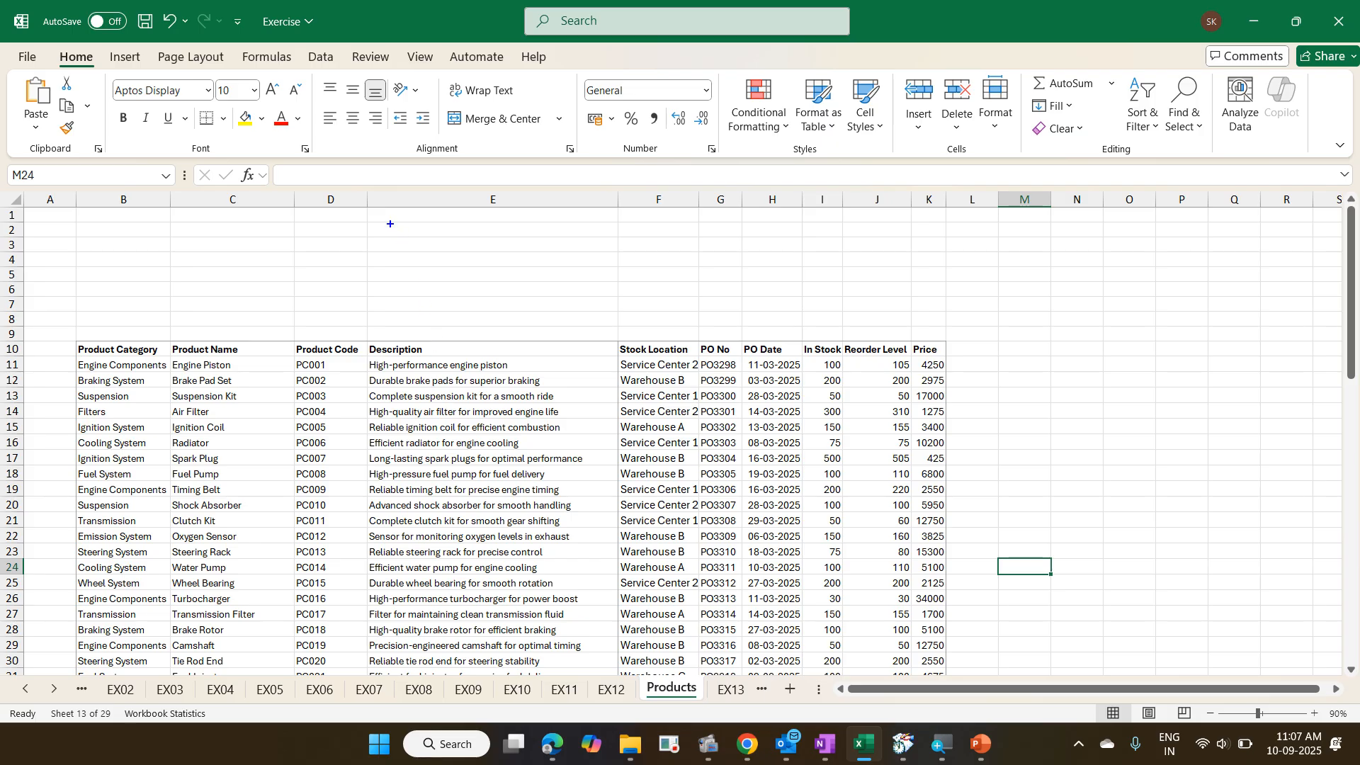
- Write a two-line screen annotation above the table reading "Ctrl Alt + Increase" and "Ctrl Alt - Decrease"
text(Ctrl Alt )
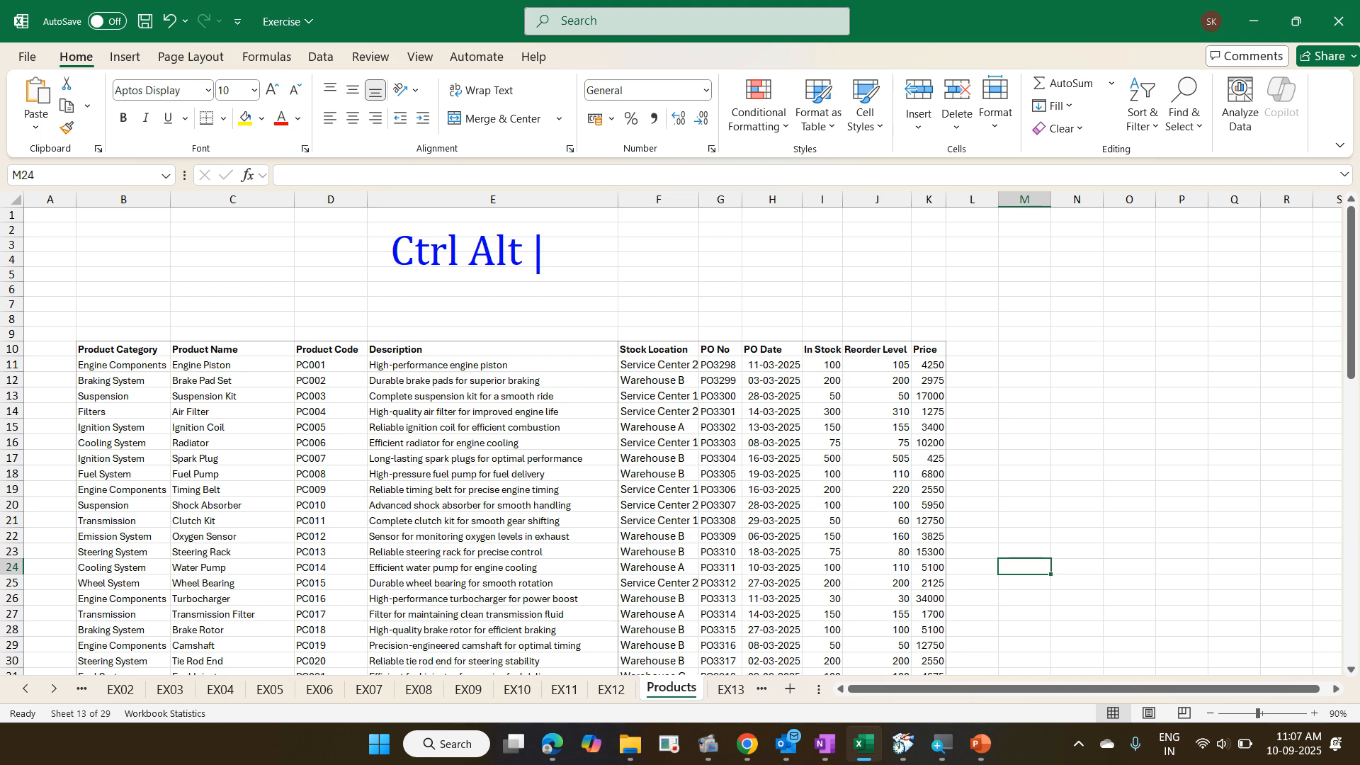
text(+ Increase)
key(Return)
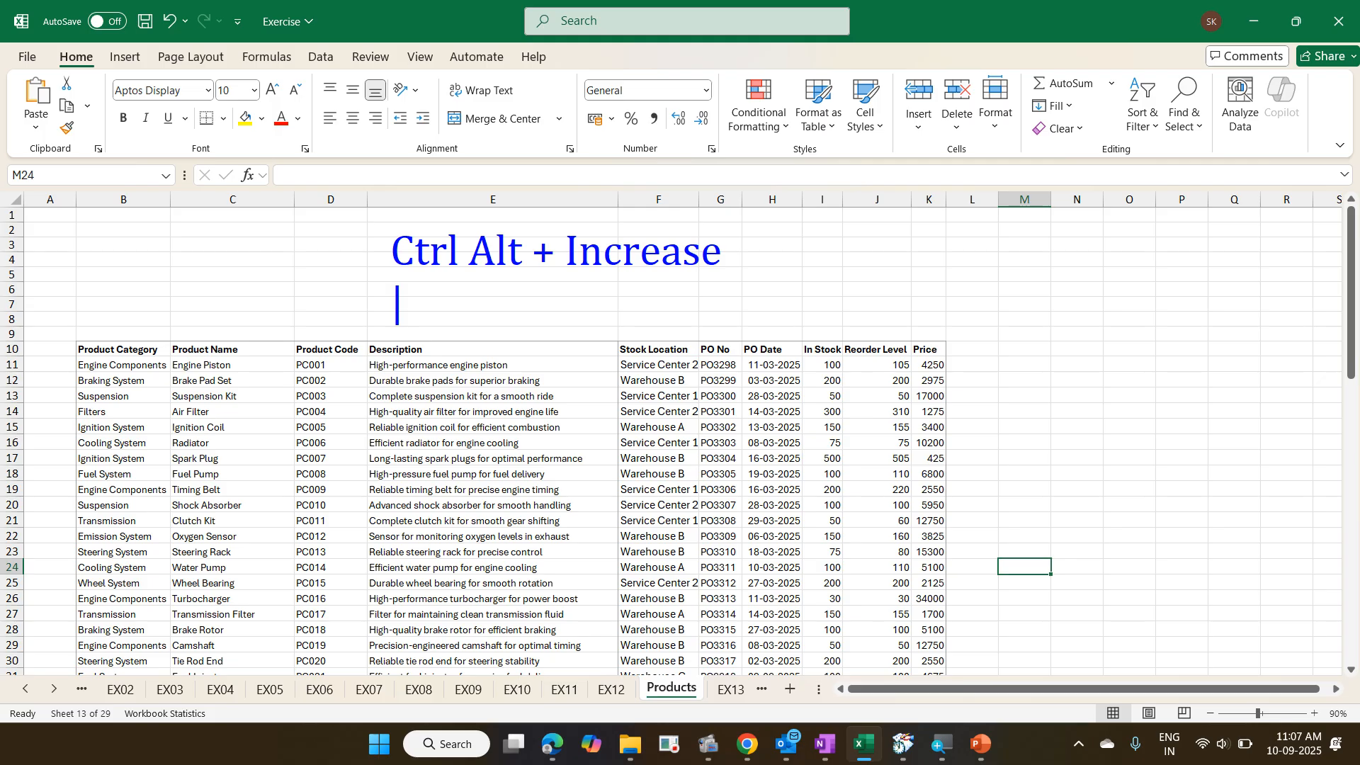
text(Ctrl)
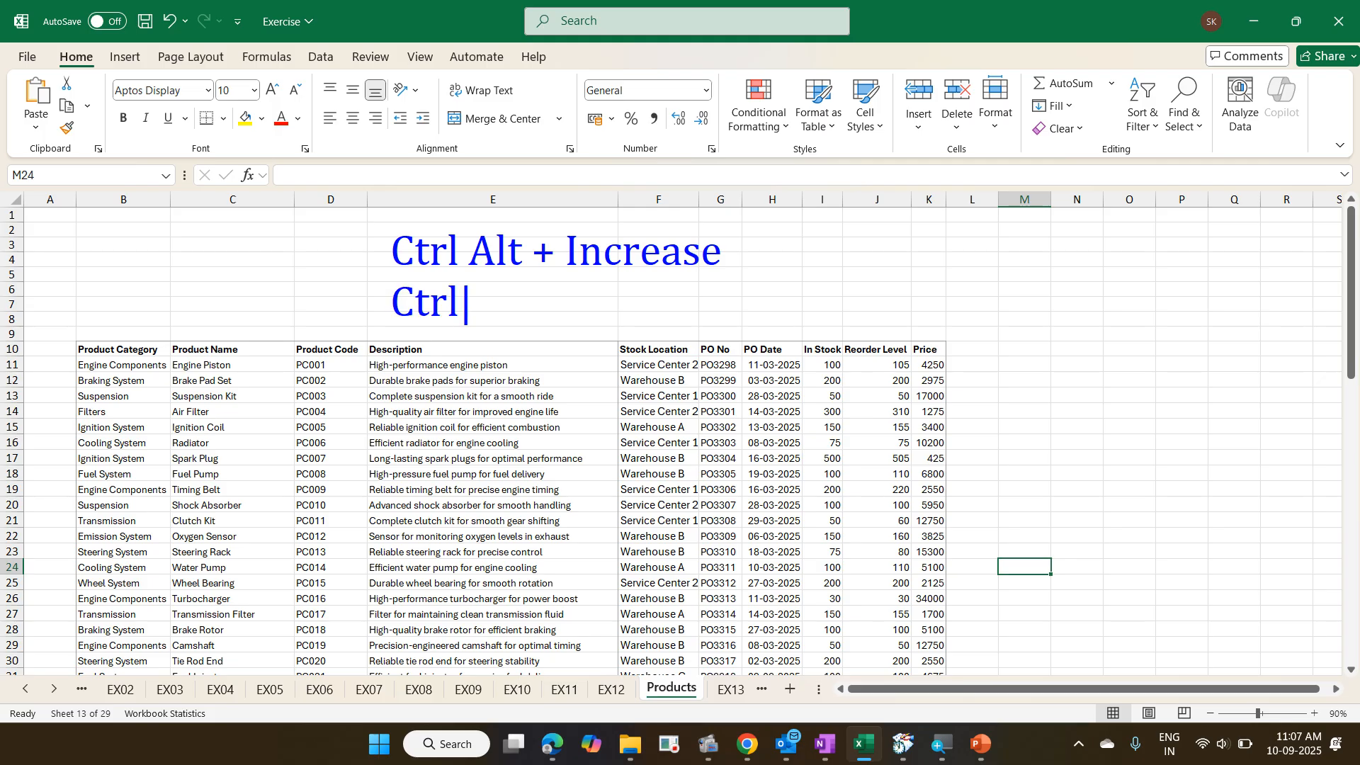
text( Alt - )
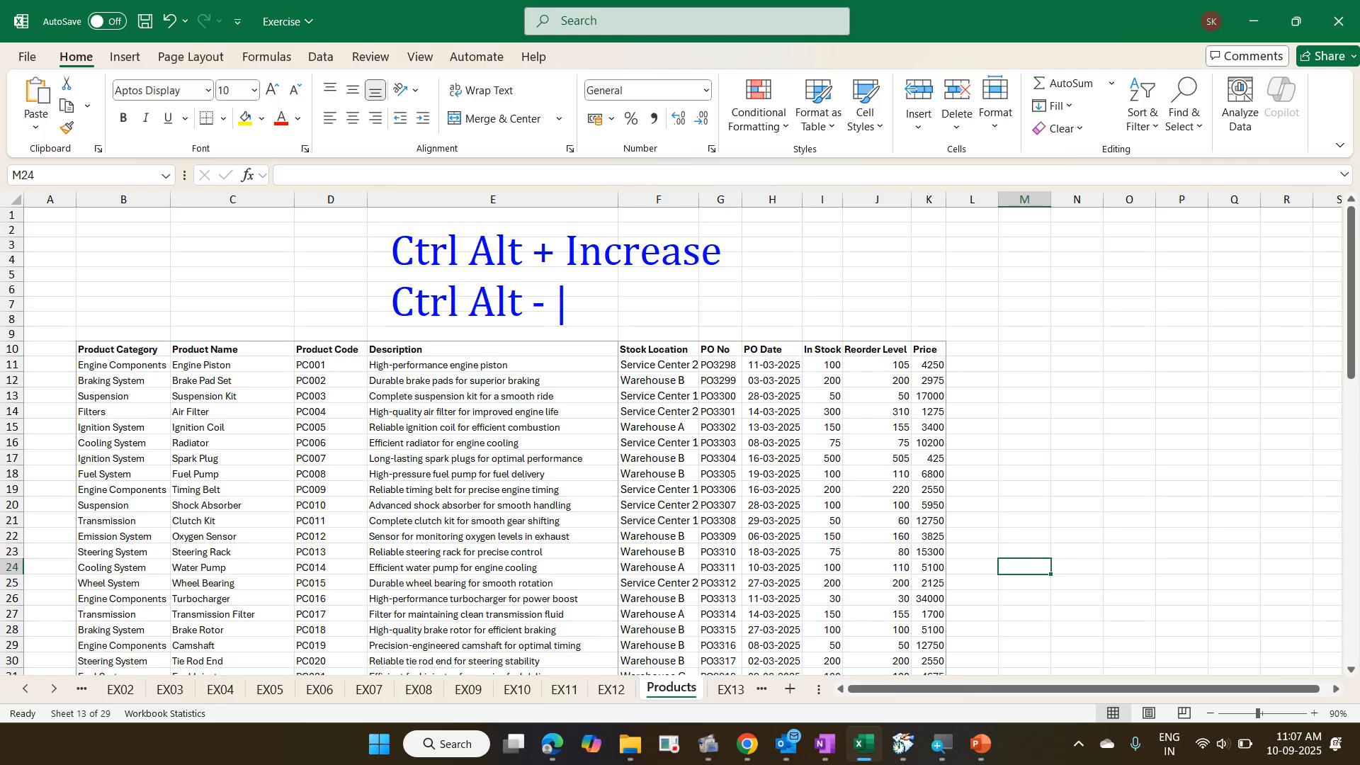
text(Decrease)
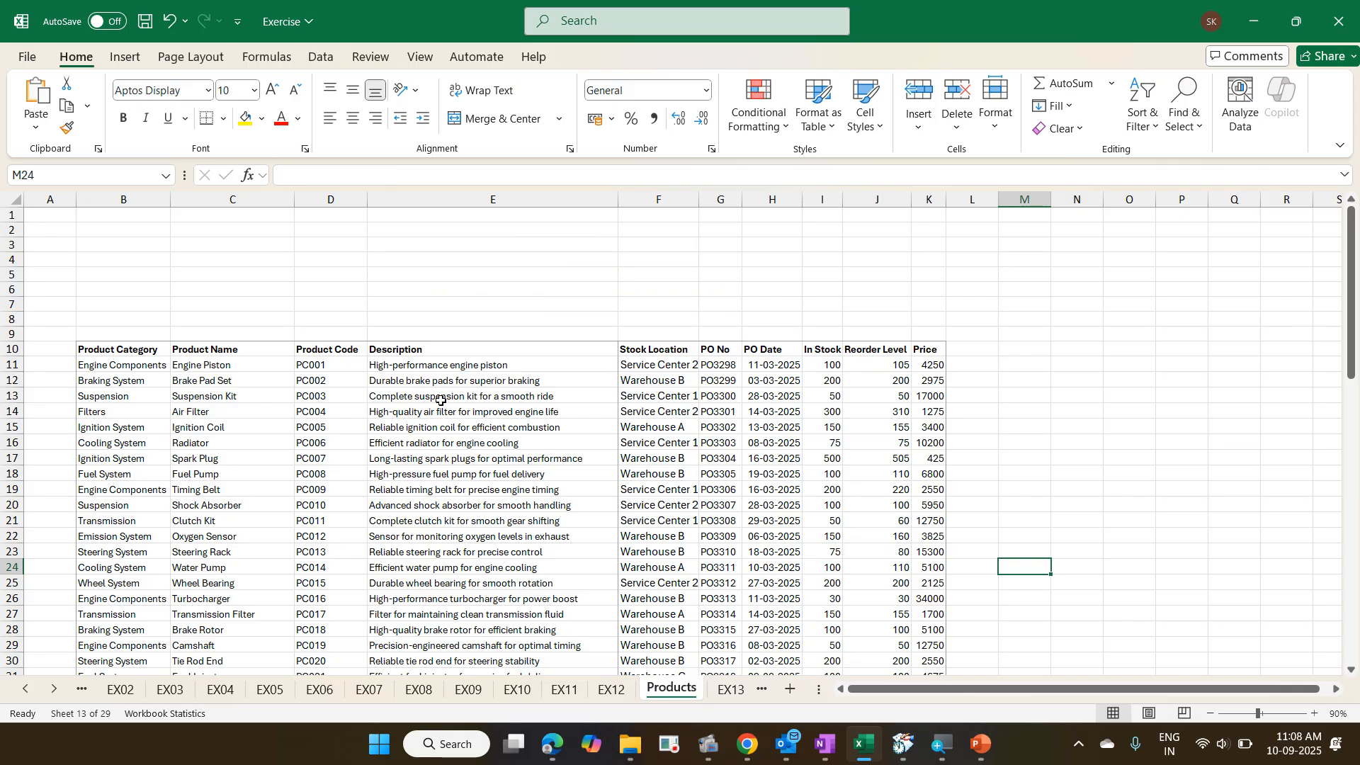
- Zoom the Products sheet in to 115%, magnify the screen to view it, and set the sheet zoom to 100%
key(ctrl+alt+equal)
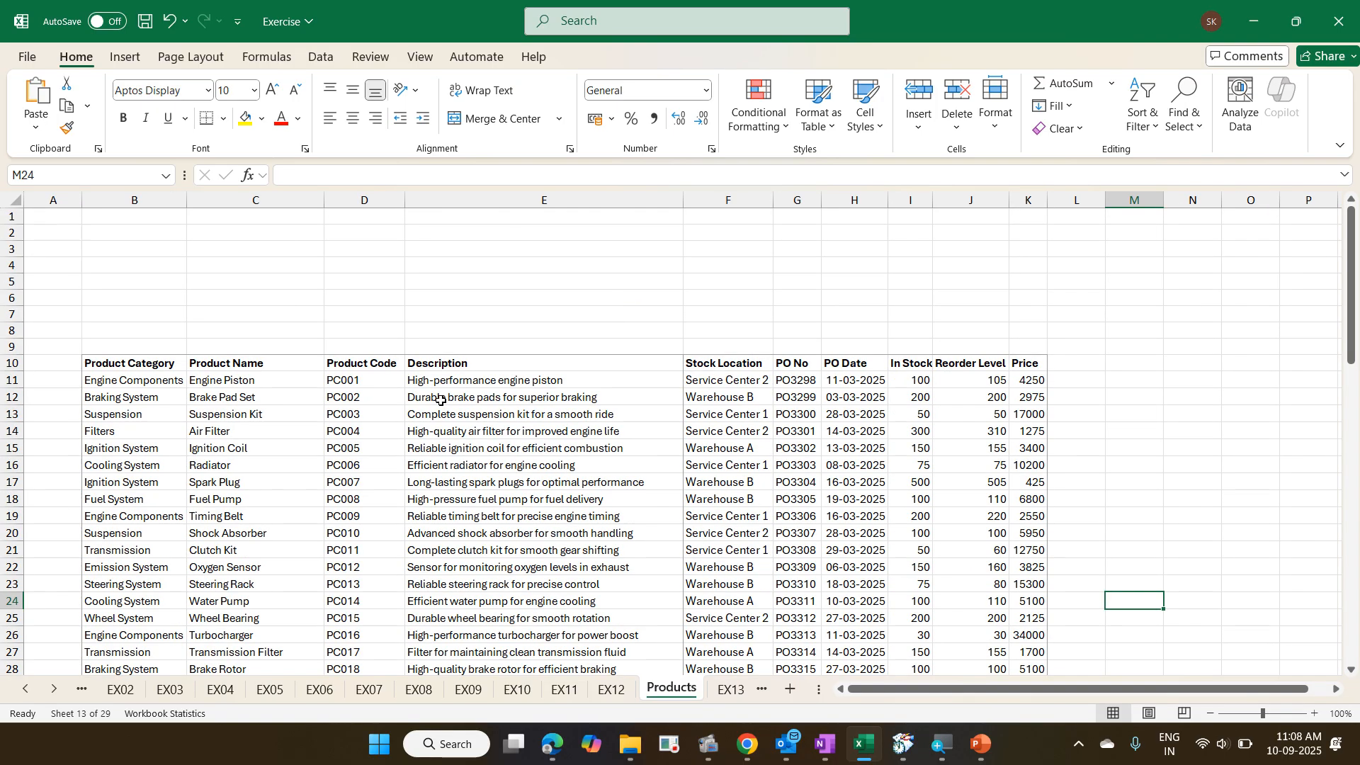
key(ctrl+alt+equal)
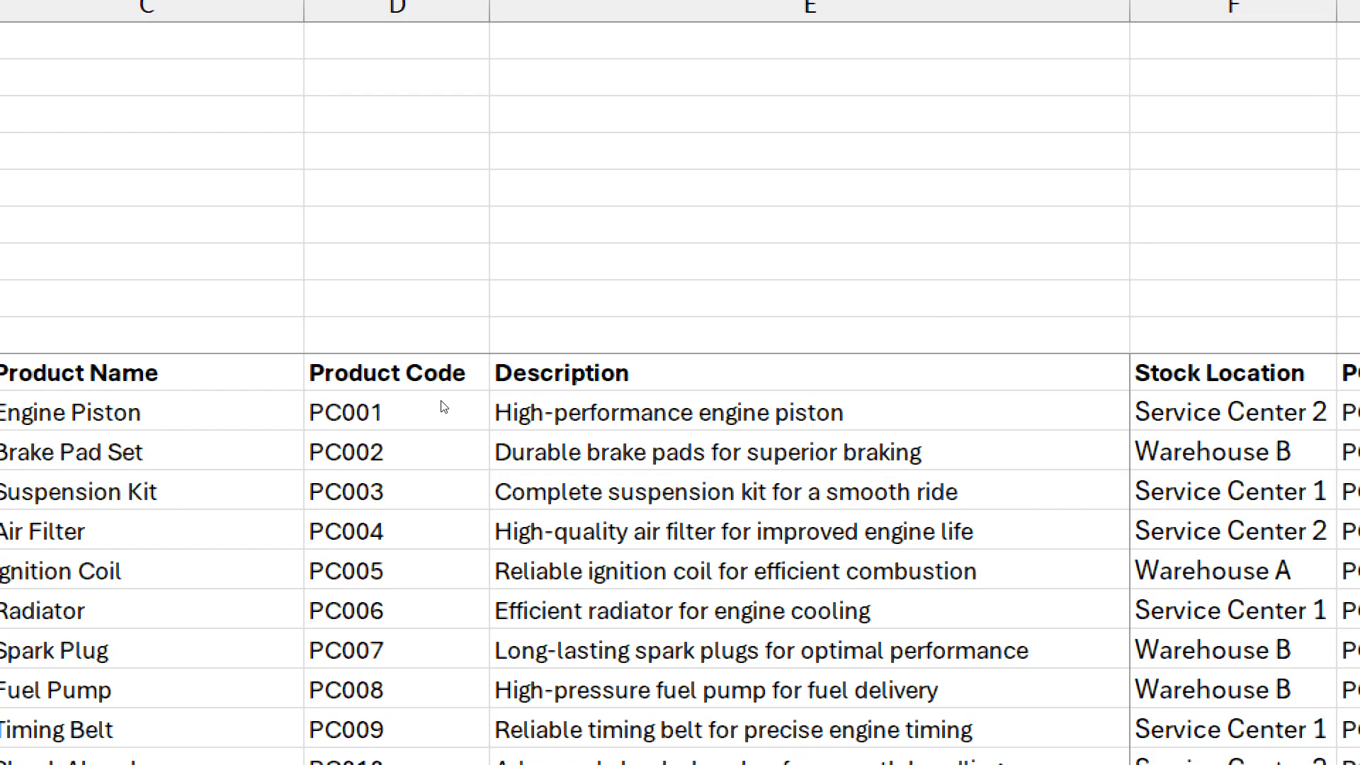
key(super)
key(super)
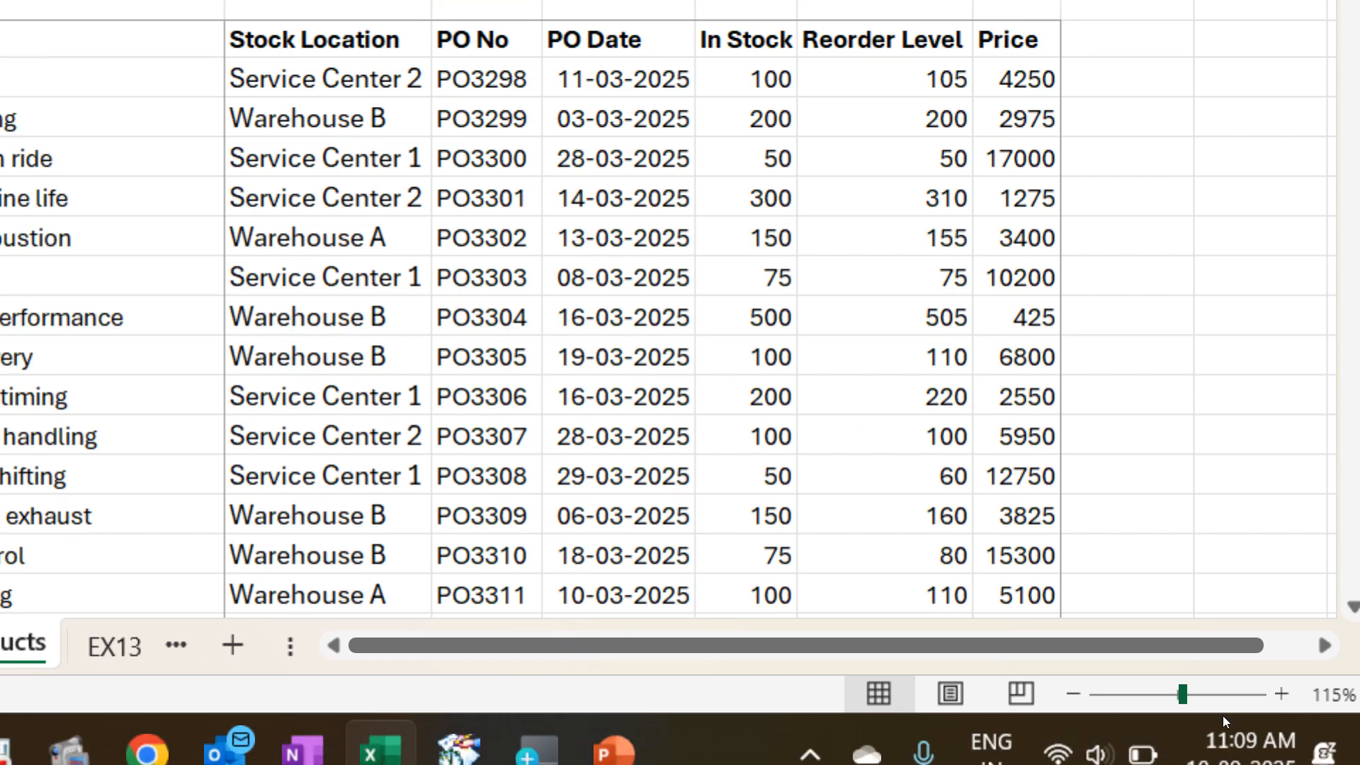
click(1074, 695)
click(1073, 694)
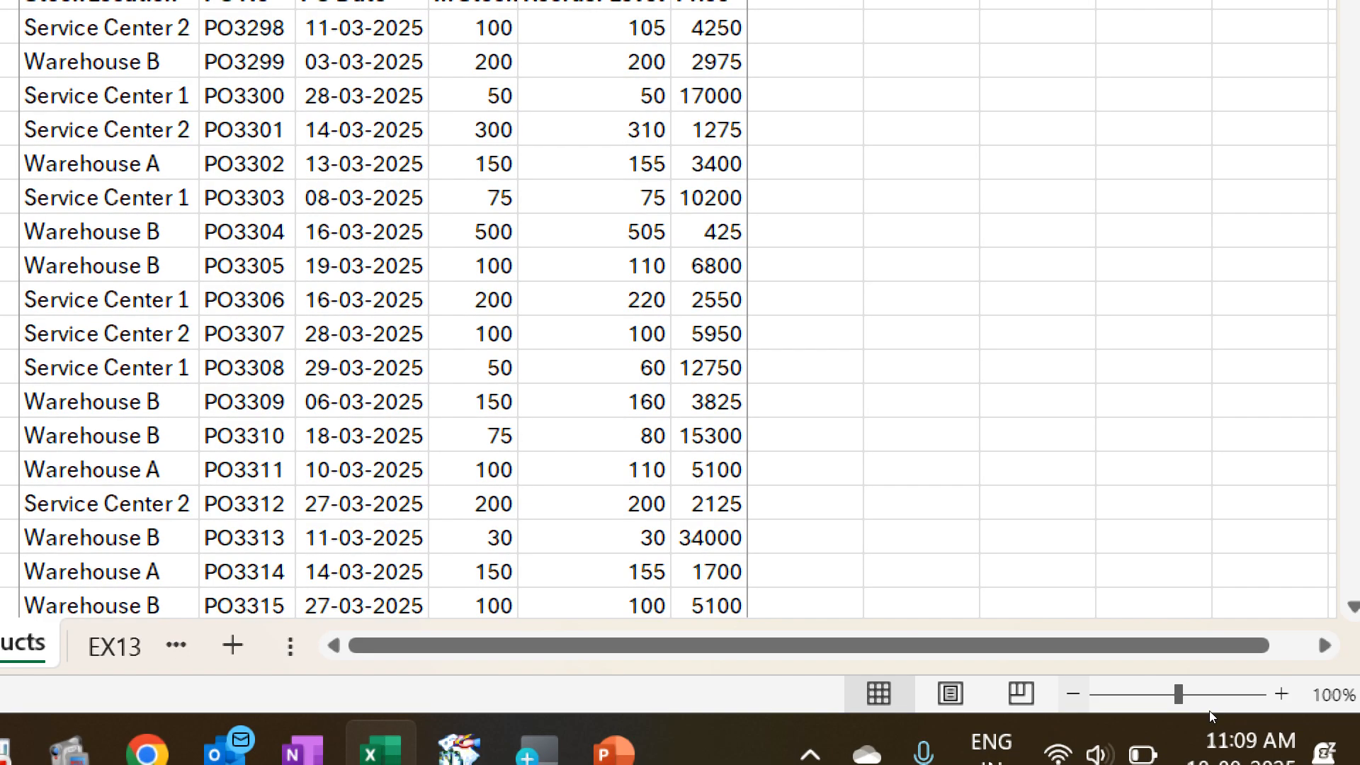
- Zoom the Products sheet in to 130% and bring the zoom back to 100%
scroll(1209, 711, up, 1)
scroll(1210, 712, up, 1)
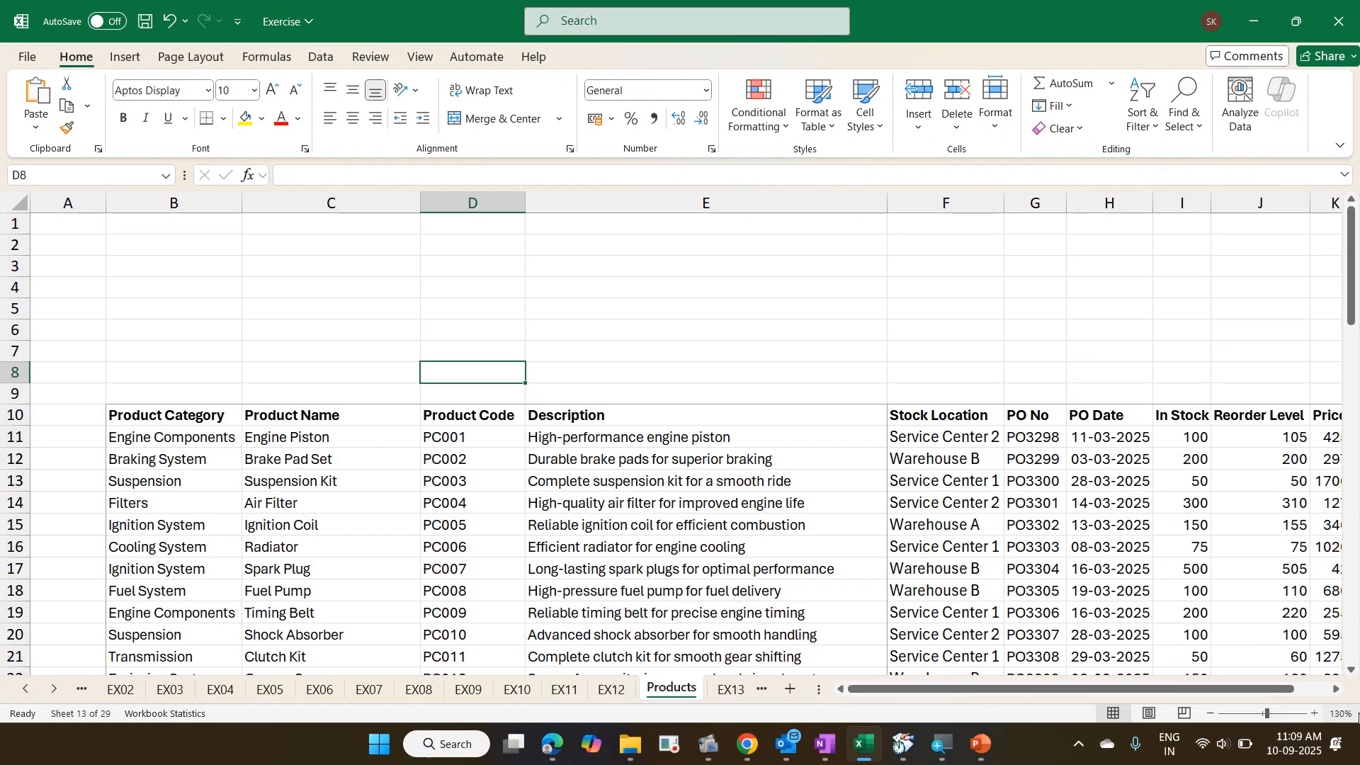
click(1210, 714)
click(1208, 714)
click(1208, 714)
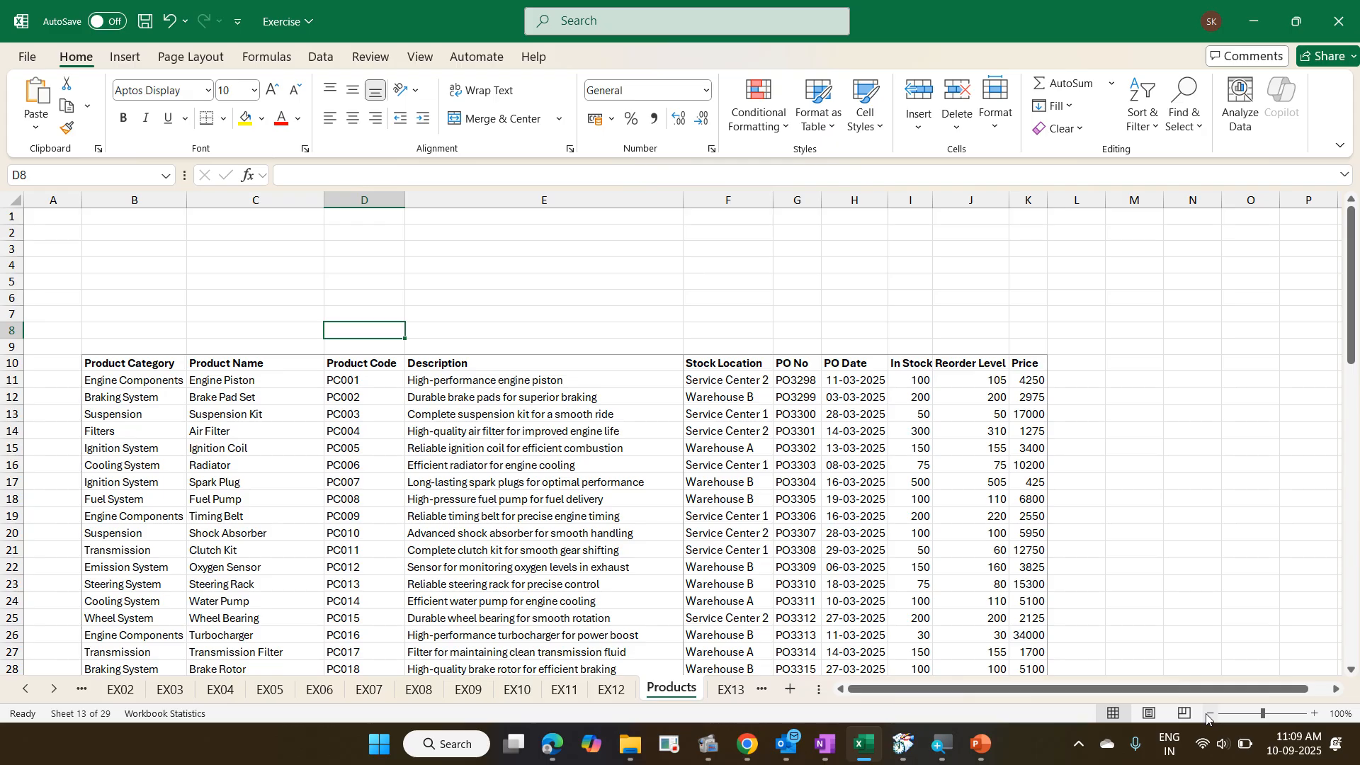
- Go back through the worksheets from Products to the first sheet, EX01
key(ctrl+Page_Up)
key(ctrl+Page_Up)
key(ctrl+Page_Up)
key(ctrl+Page_Up)
key(ctrl+Page_Up)
key(ctrl+Page_Up)
key(ctrl+Page_Up)
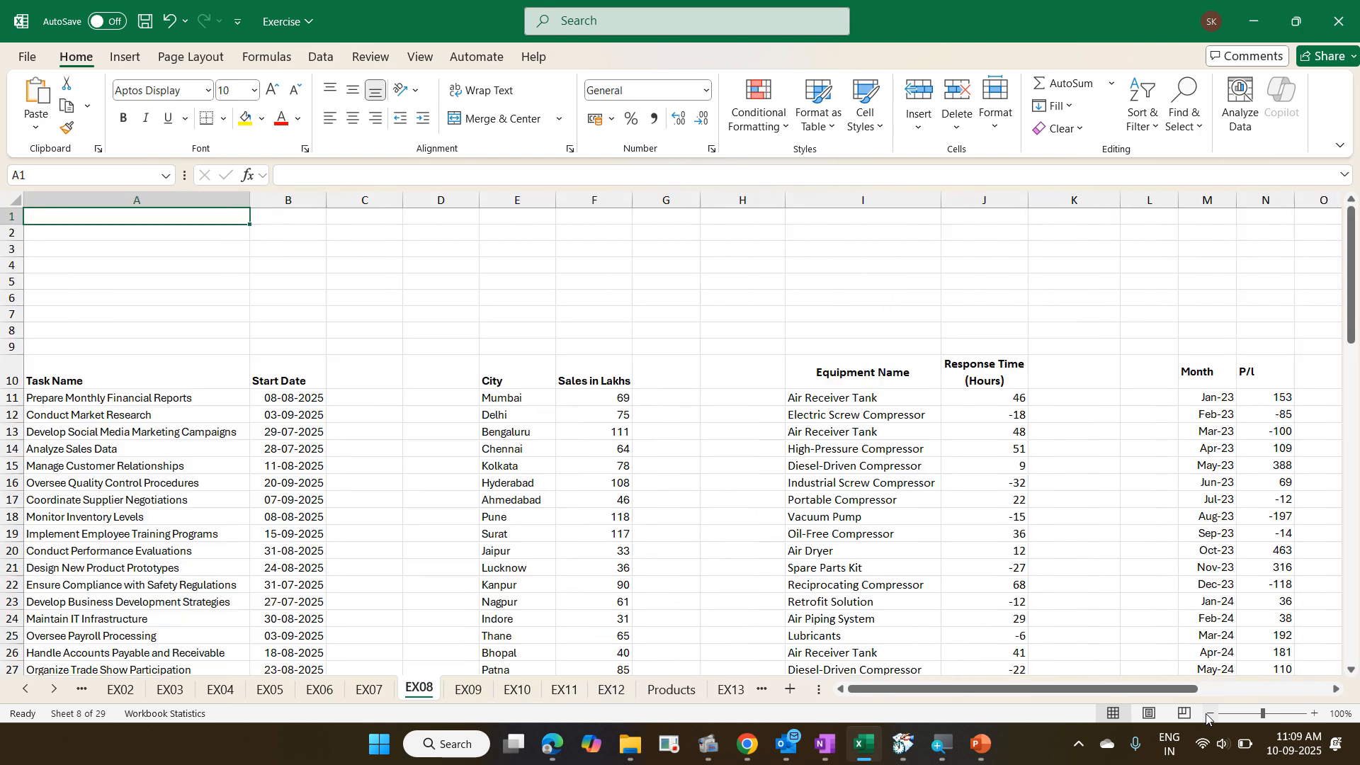
key(ctrl+Page_Up)
key(ctrl+Page_Up)
key(ctrl+Page_Up)
key(ctrl+Page_Up)
key(ctrl+Page_Up)
key(ctrl+Page_Up)
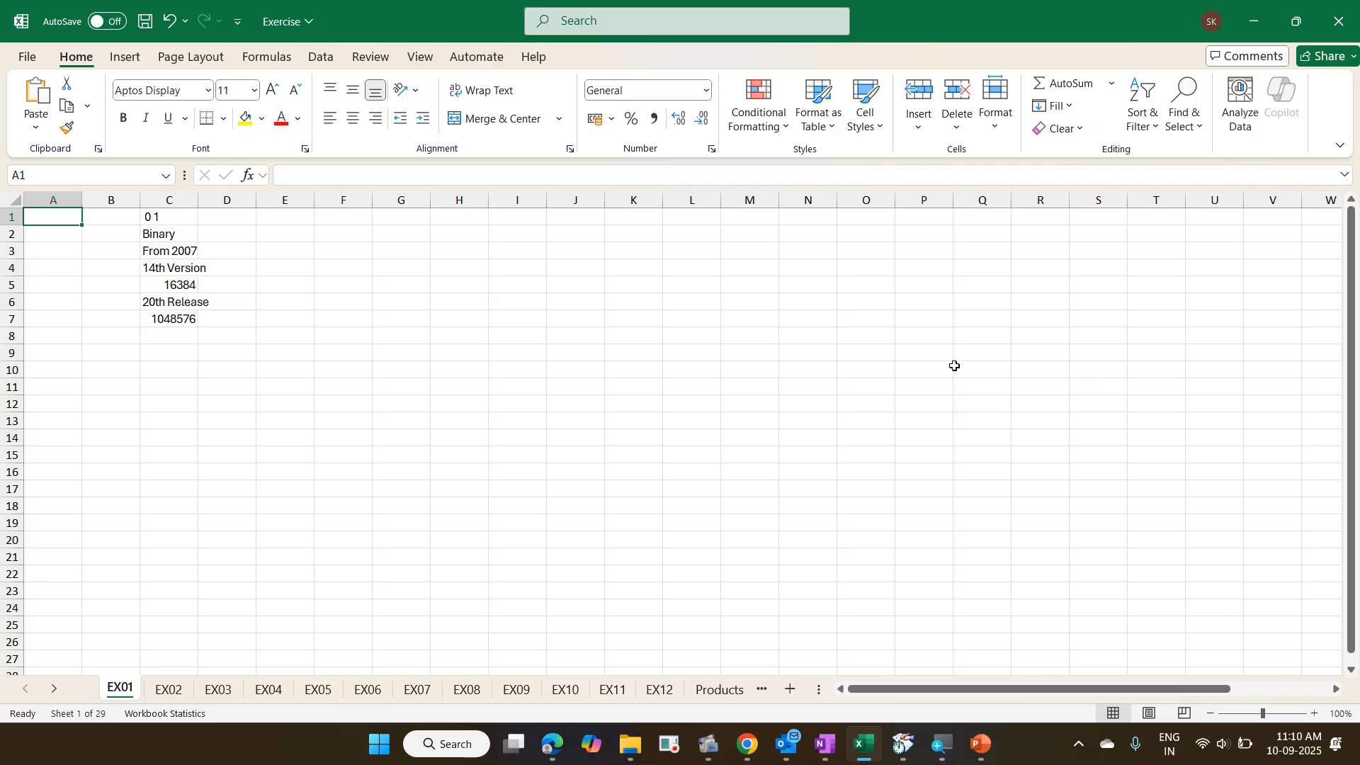
- Open a second window of the Exercise workbook and display the EX08 sheet in it
click(428, 66)
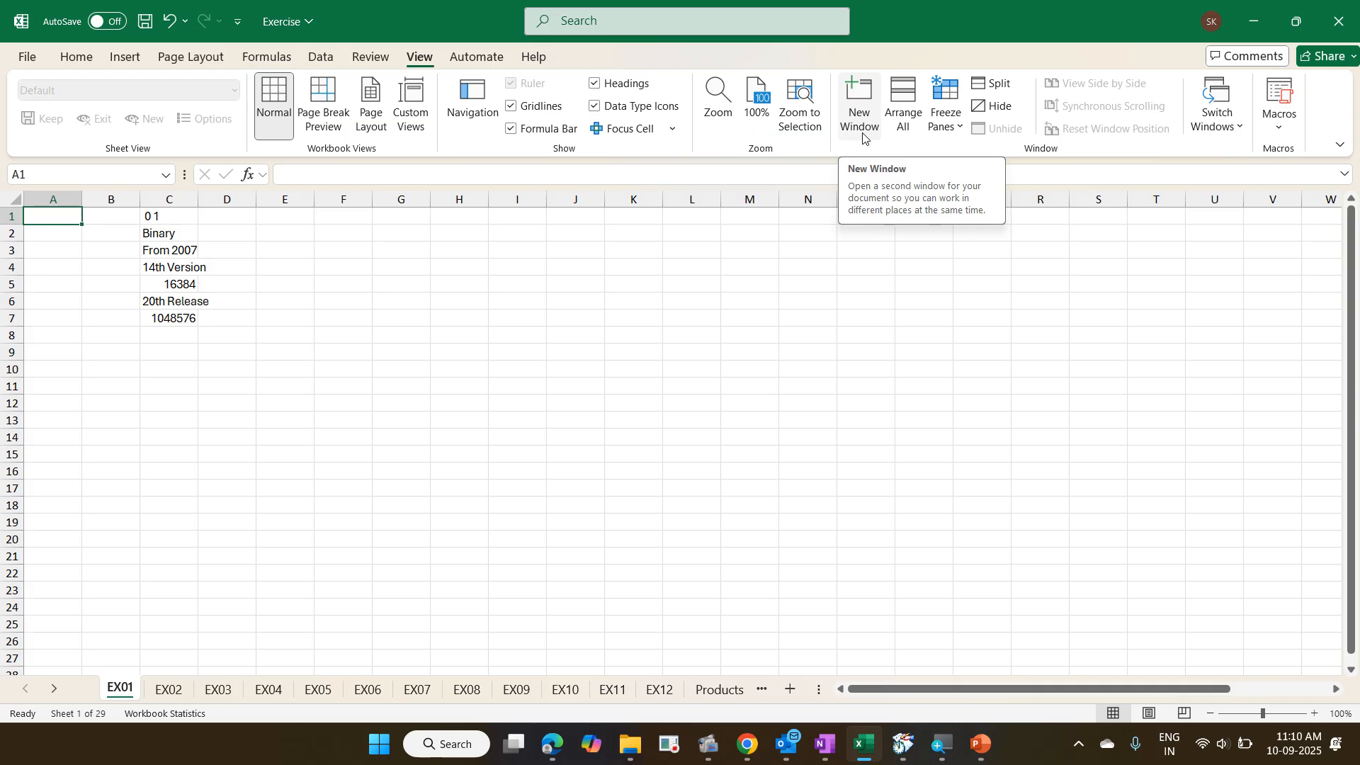
click(862, 114)
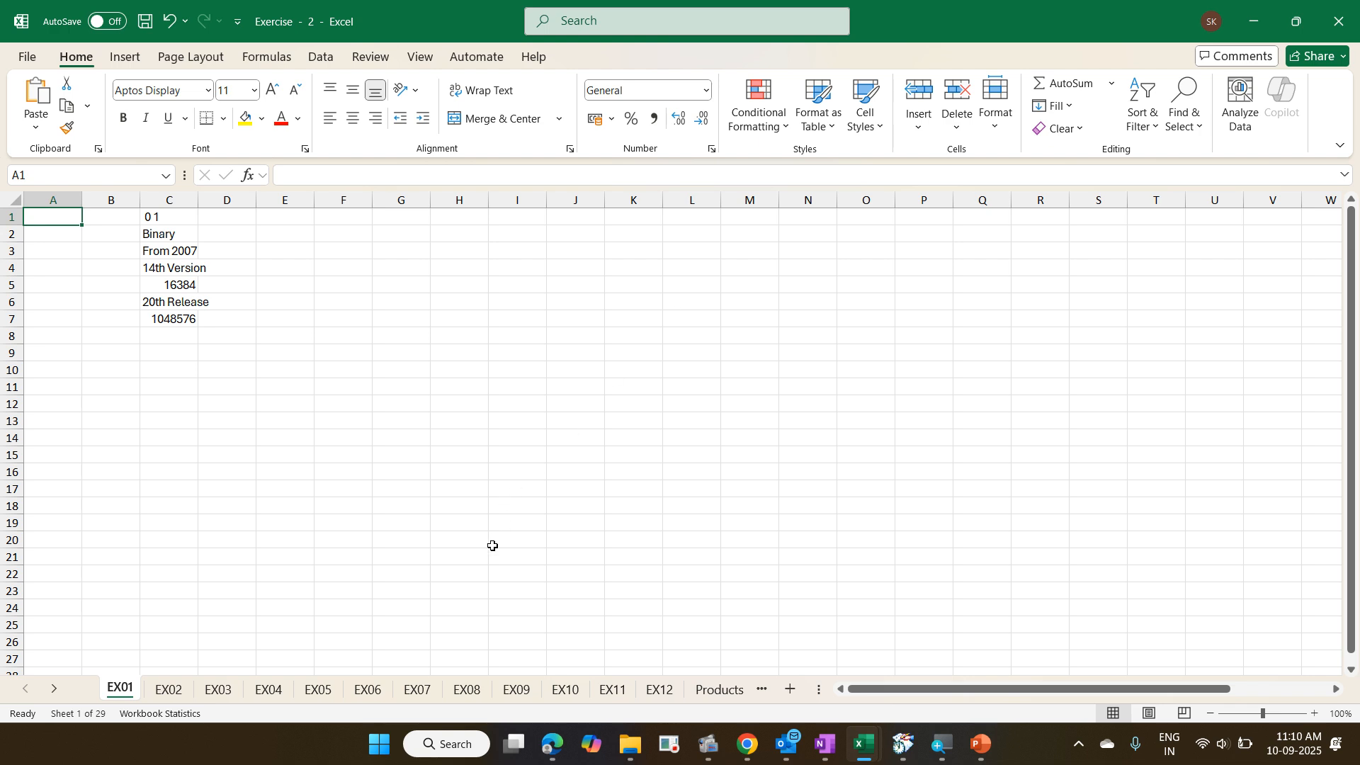
click(467, 689)
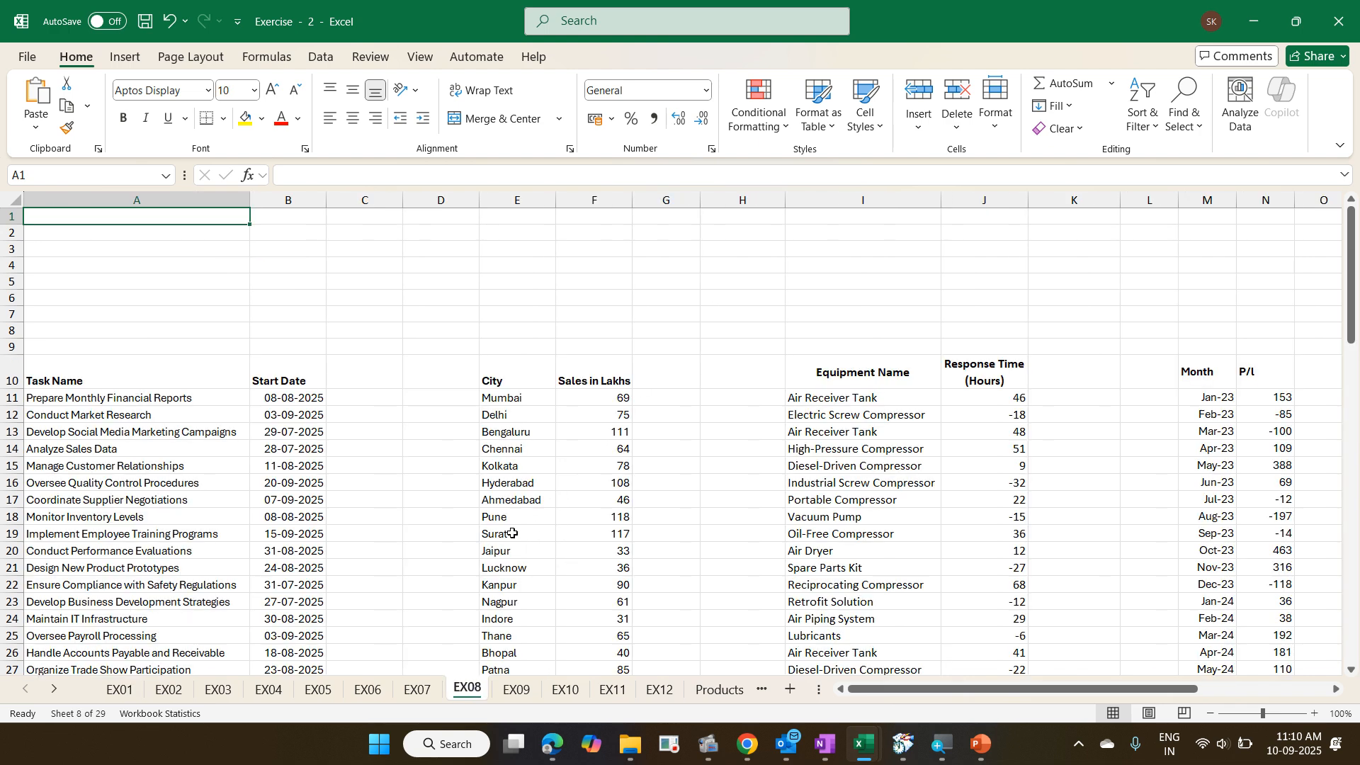
- Switch back and forth between the two Exercise windows to compare EX01 and EX08, ending on the first window
key(alt+Tab)
key(alt+Tab)
key(alt+Tab)
key(alt+Tab)
key(alt+Tab)
key(alt+Tab)
key(alt+Tab)
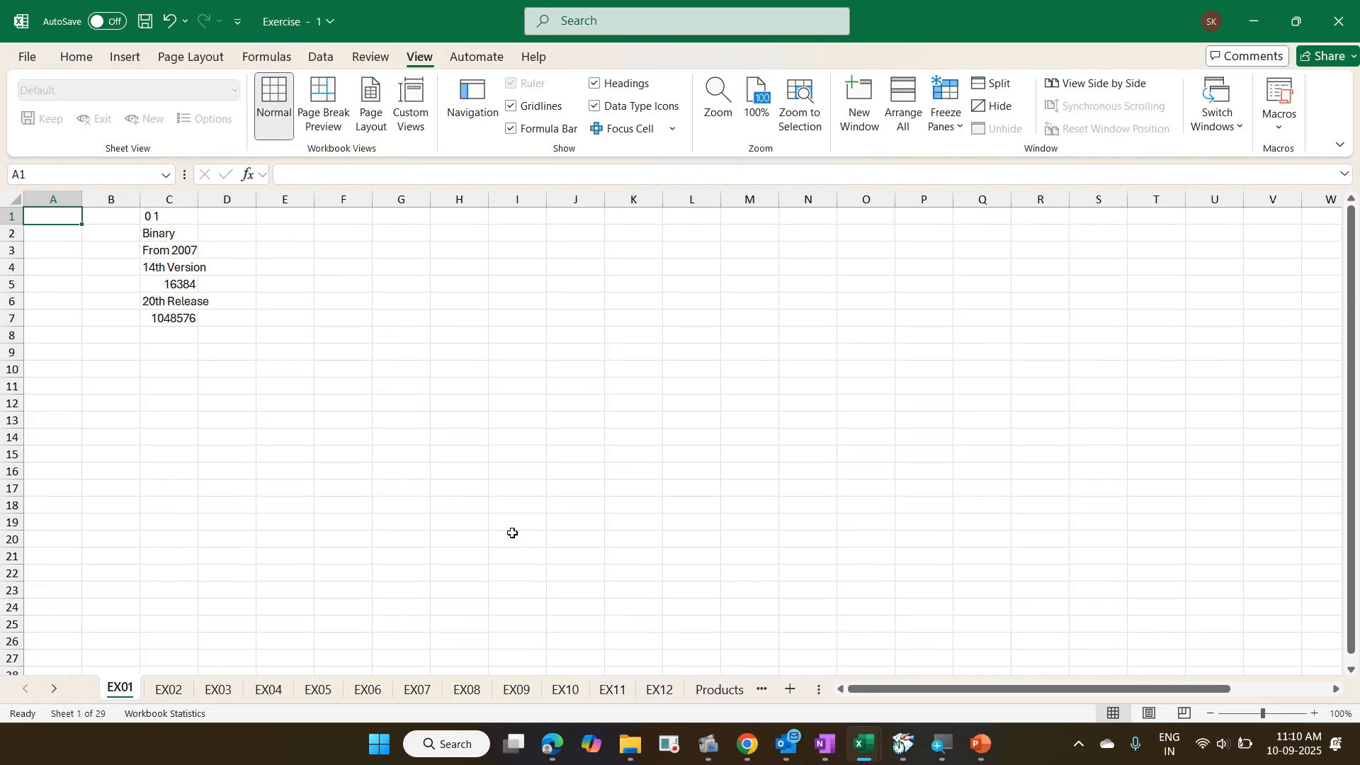
key(alt+Tab)
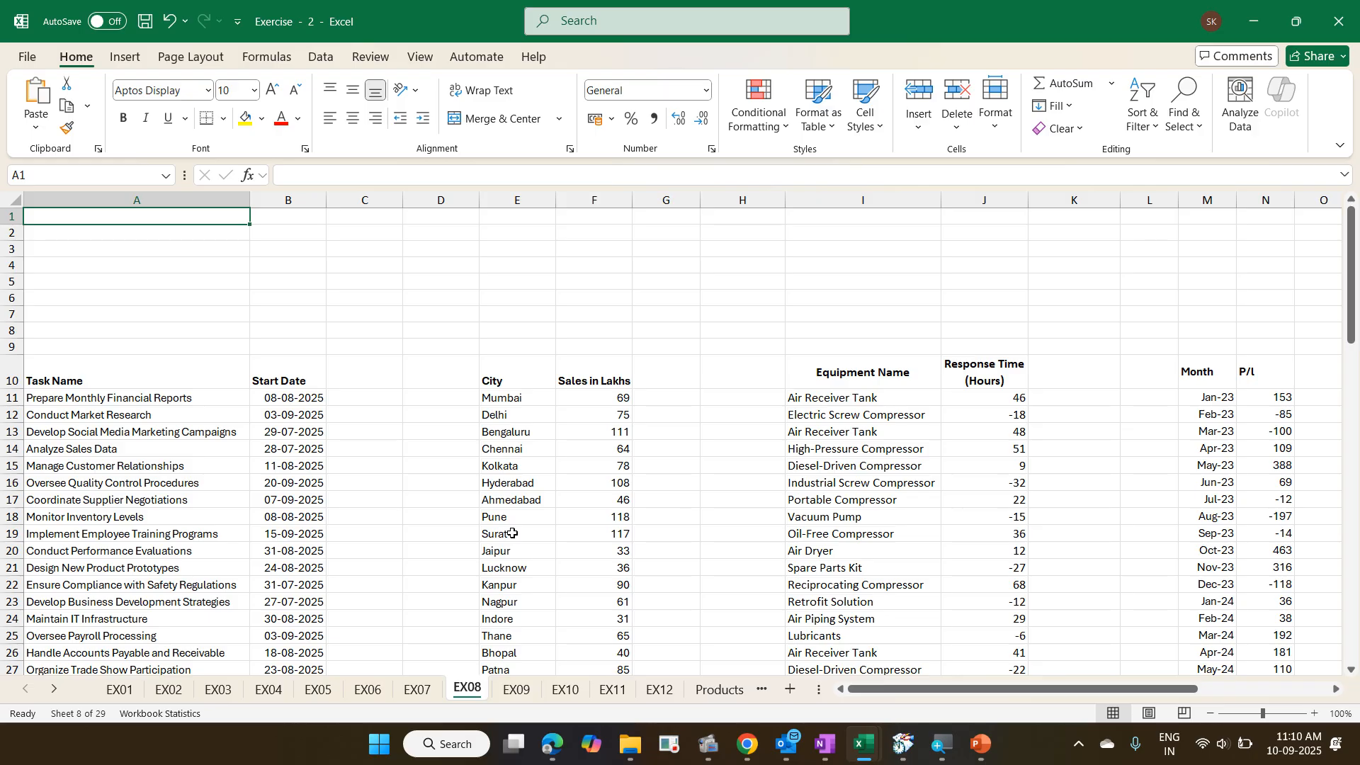
key(alt+Tab)
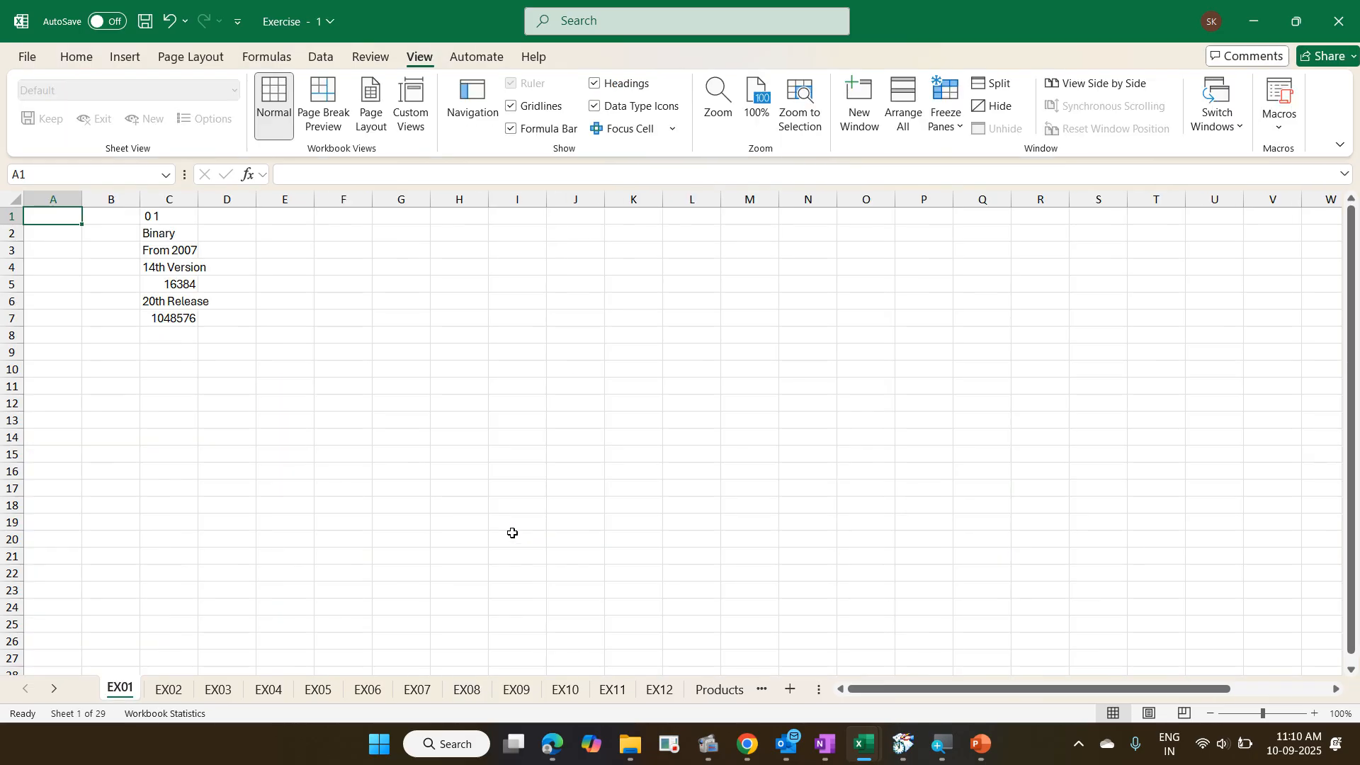
- Alternate repeatedly between the EX01 and EX08 windows of the workbook, finishing on EX01
key(alt+Tab)
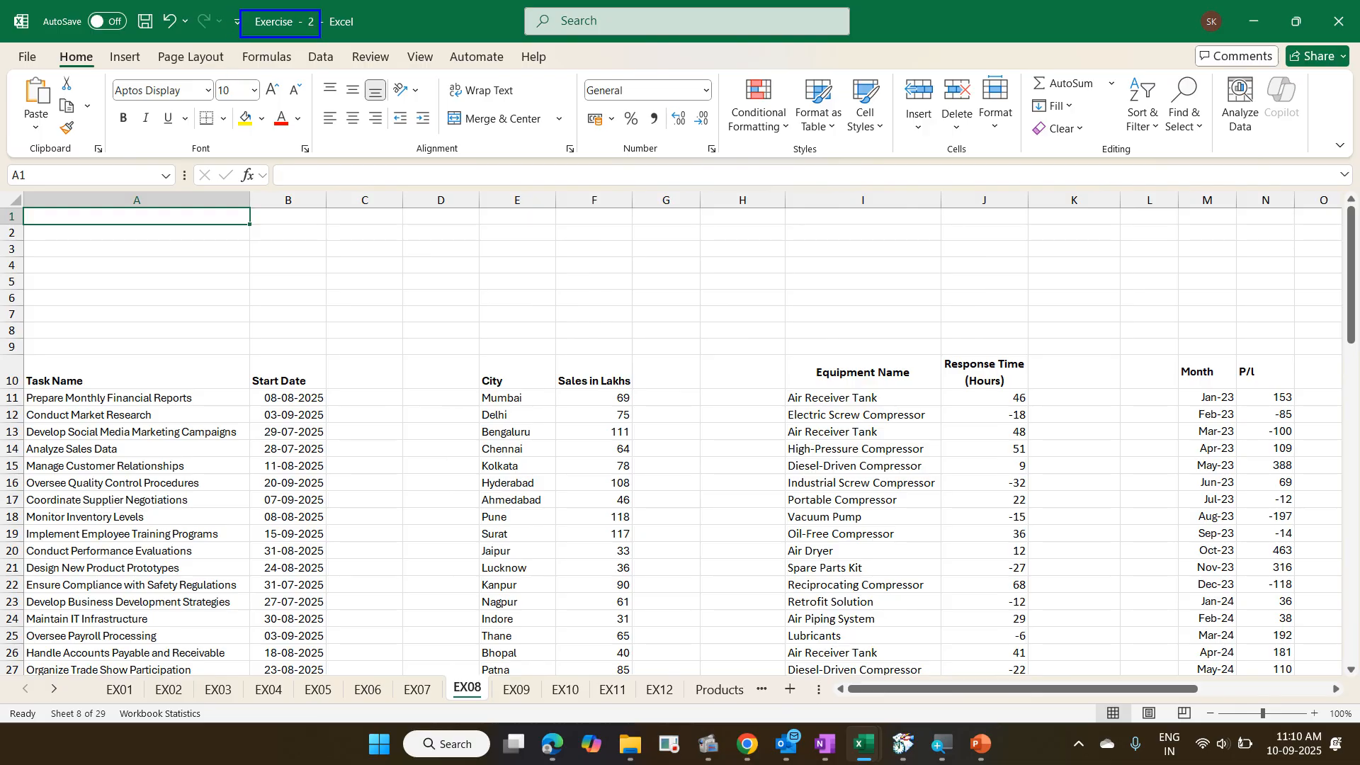
key(ctrl+Tab)
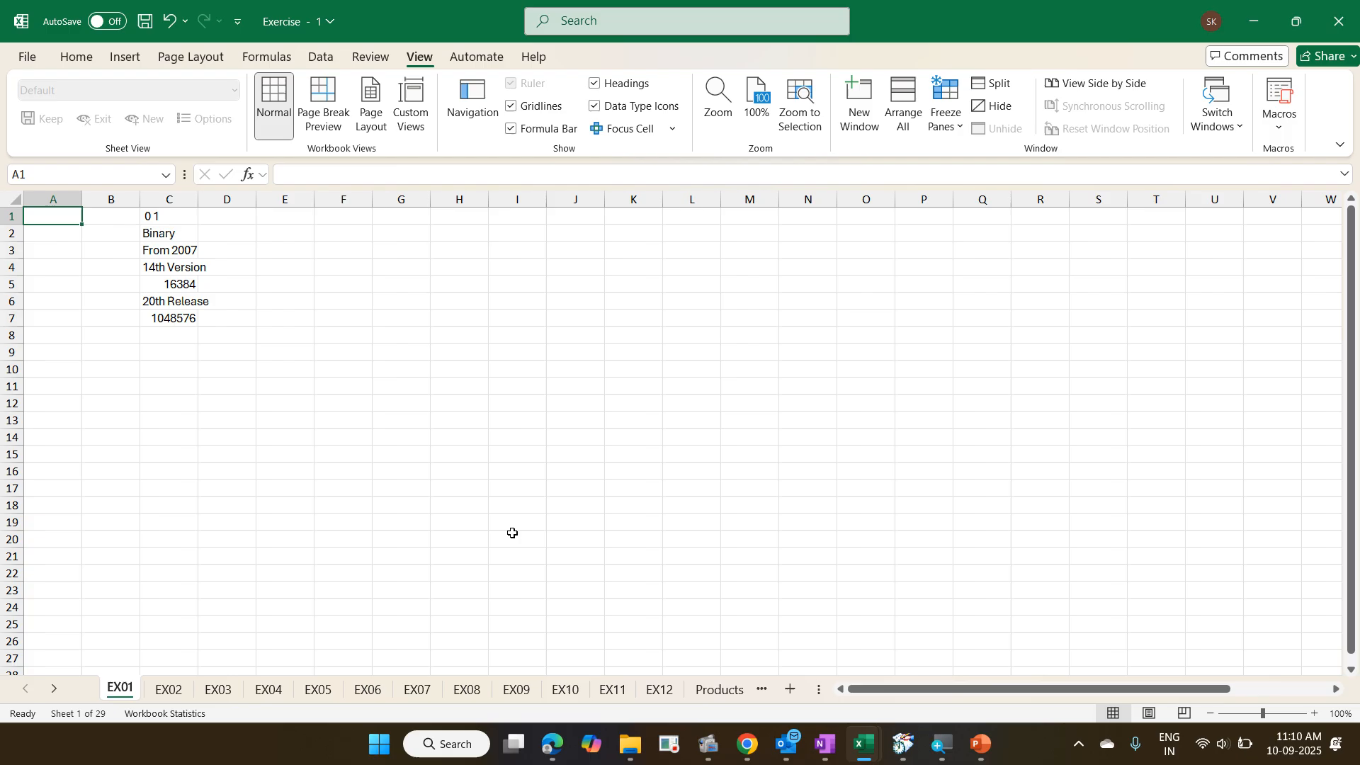
key(ctrl+Tab)
key(ctrl+Tab)
key(ctrl+Tab)
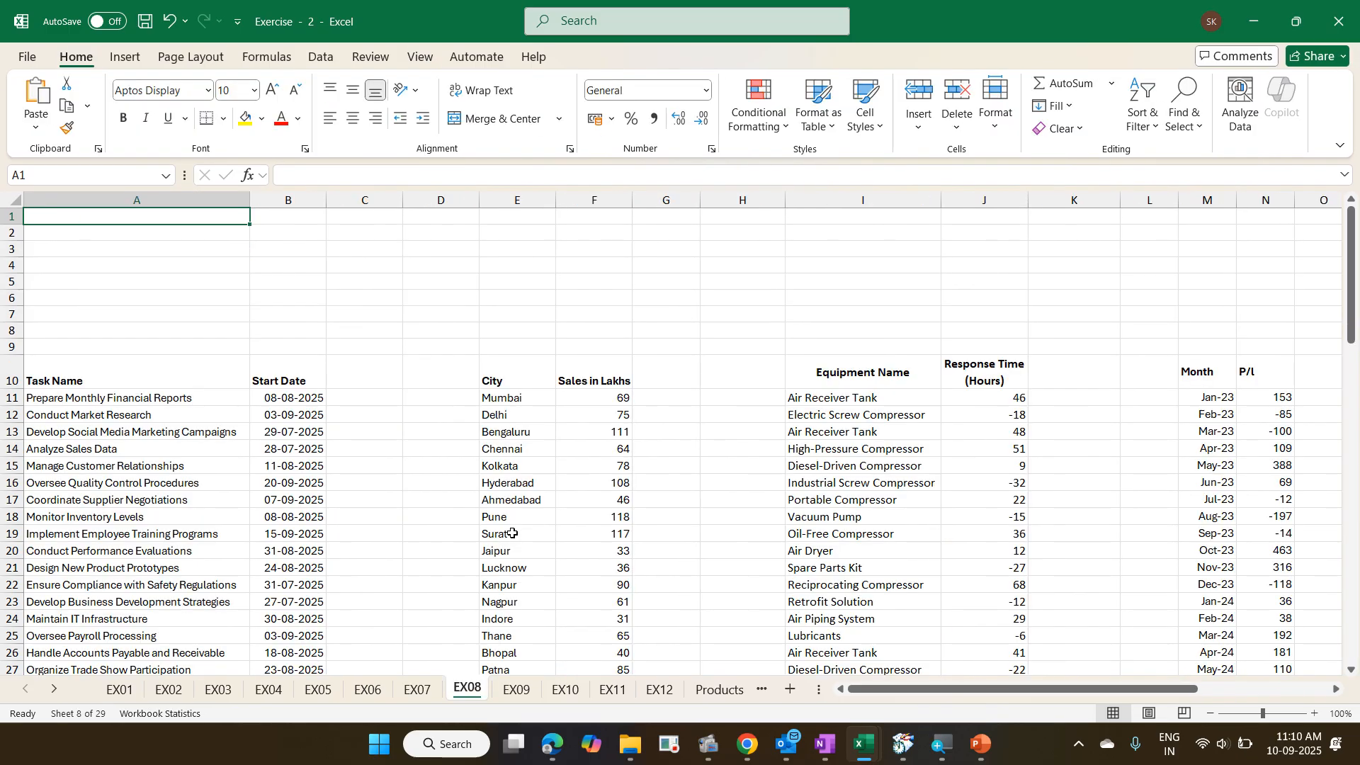
key(ctrl+Tab)
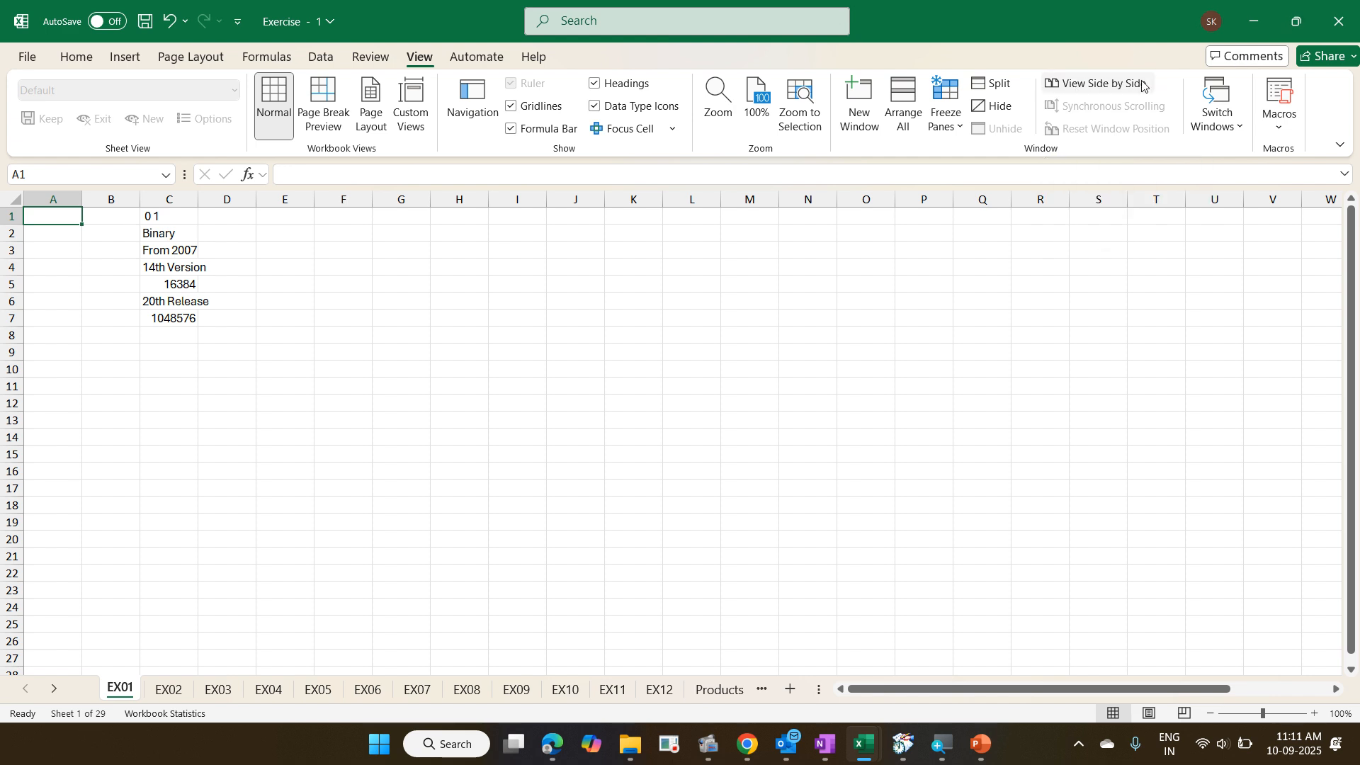
- View the two Exercise windows side by side and scroll them in sync to compare EX01 with EX08
click(1281, 27)
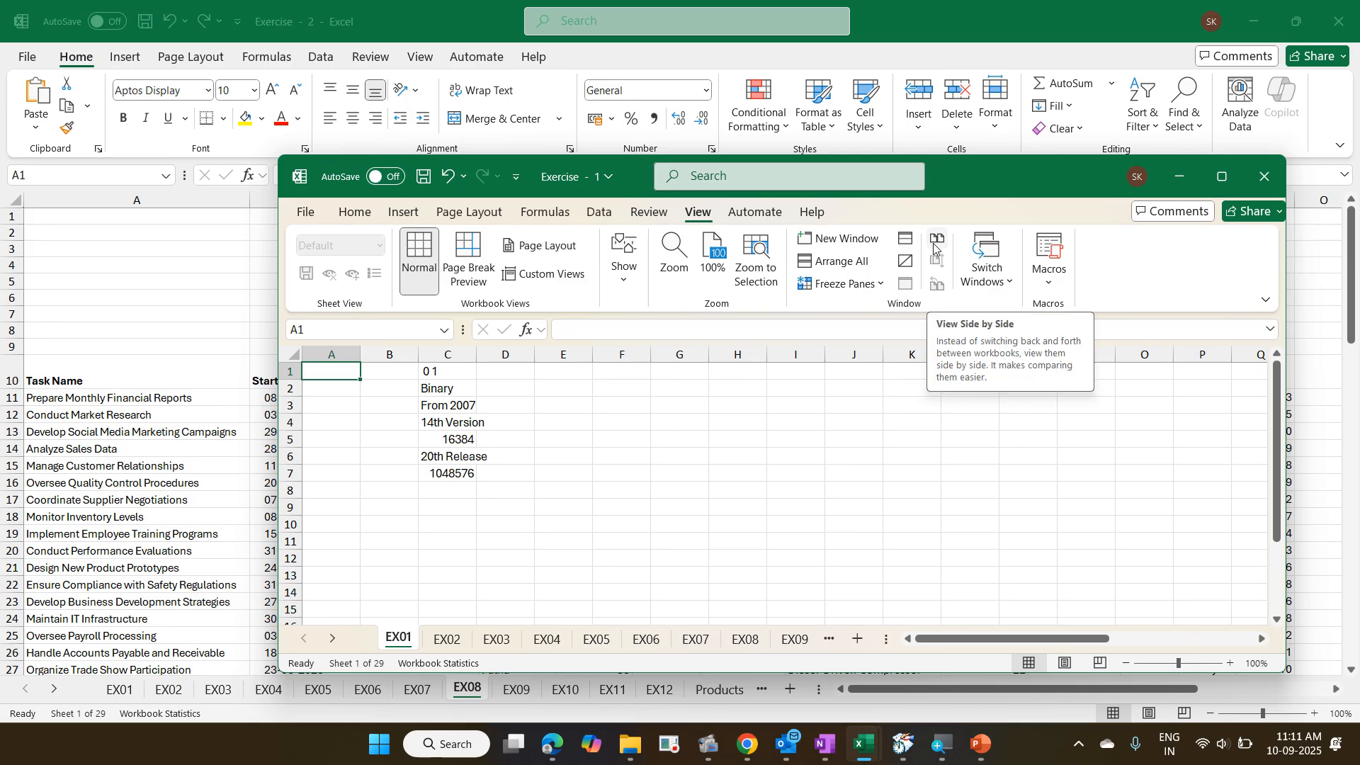
click(1223, 177)
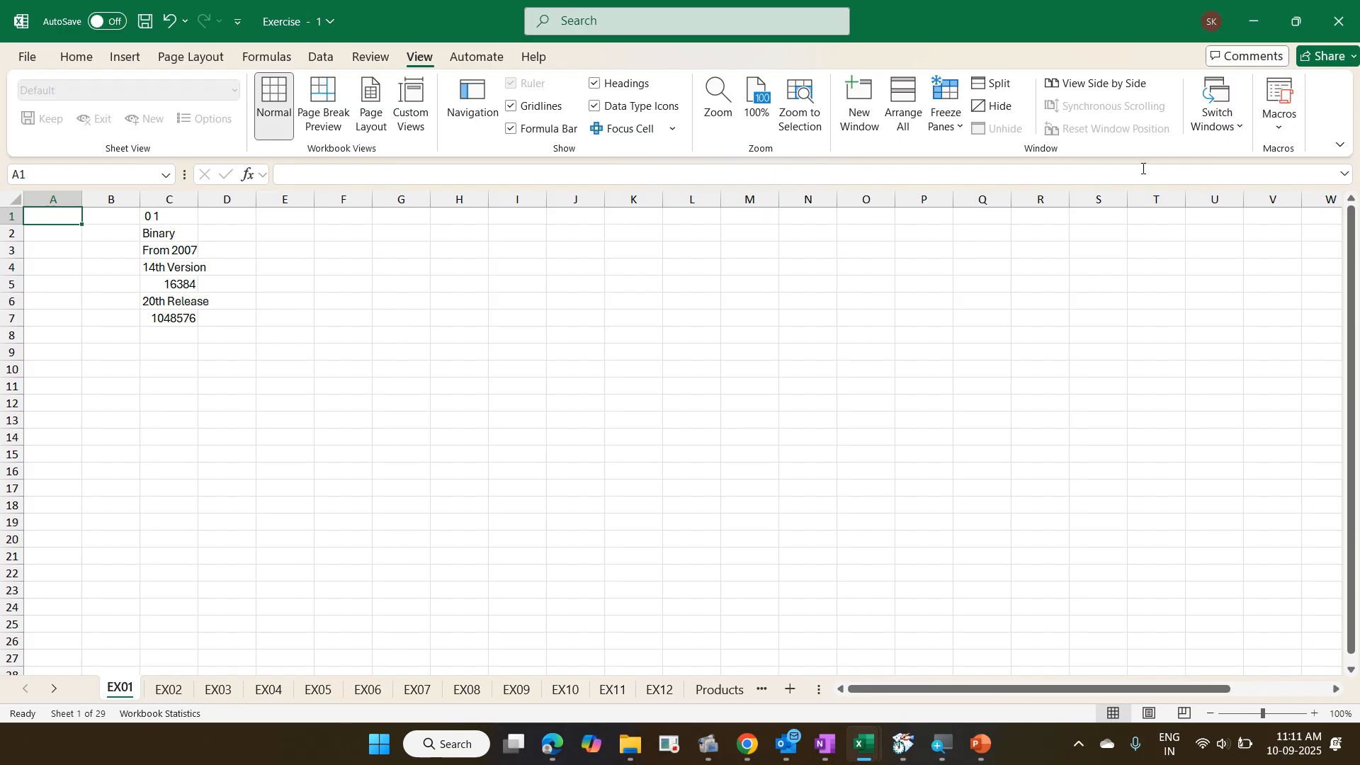
click(1083, 86)
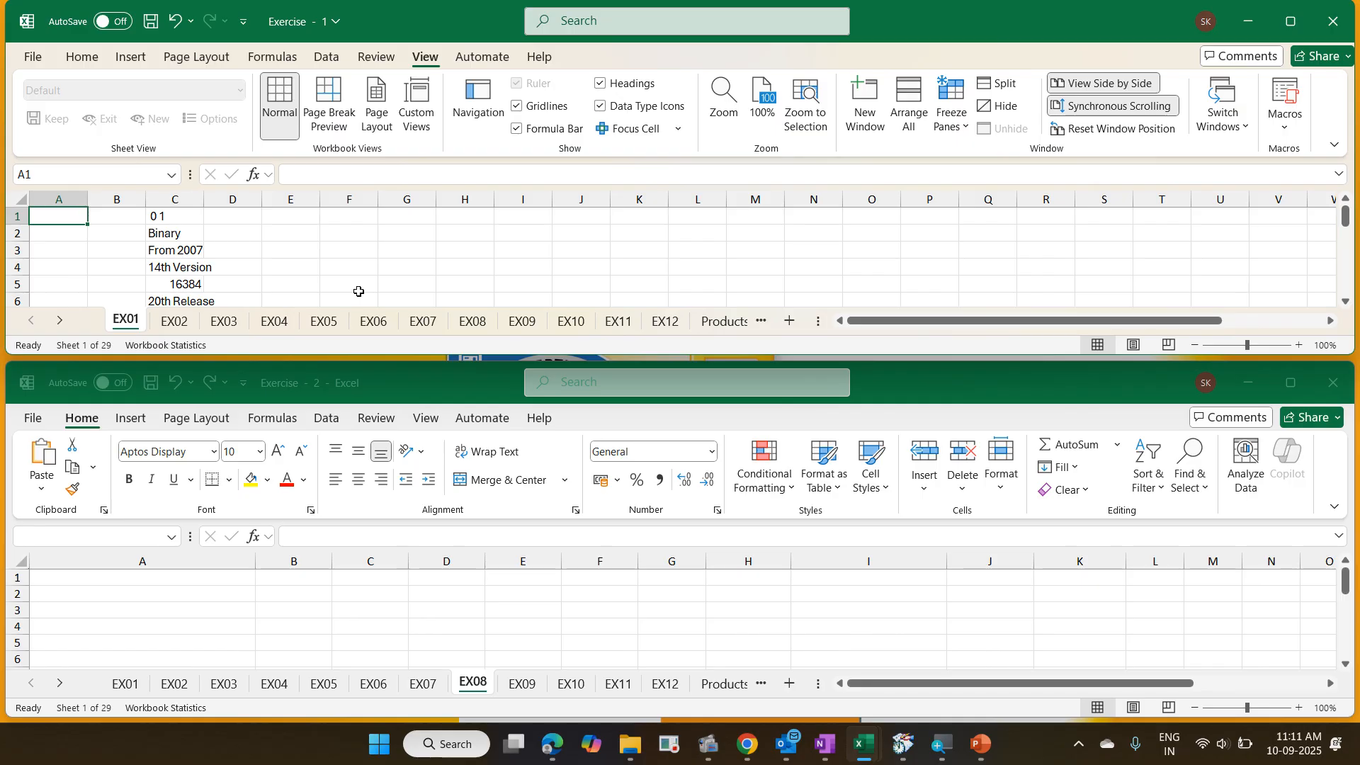
scroll(373, 280, down, 2)
scroll(374, 279, up, 2)
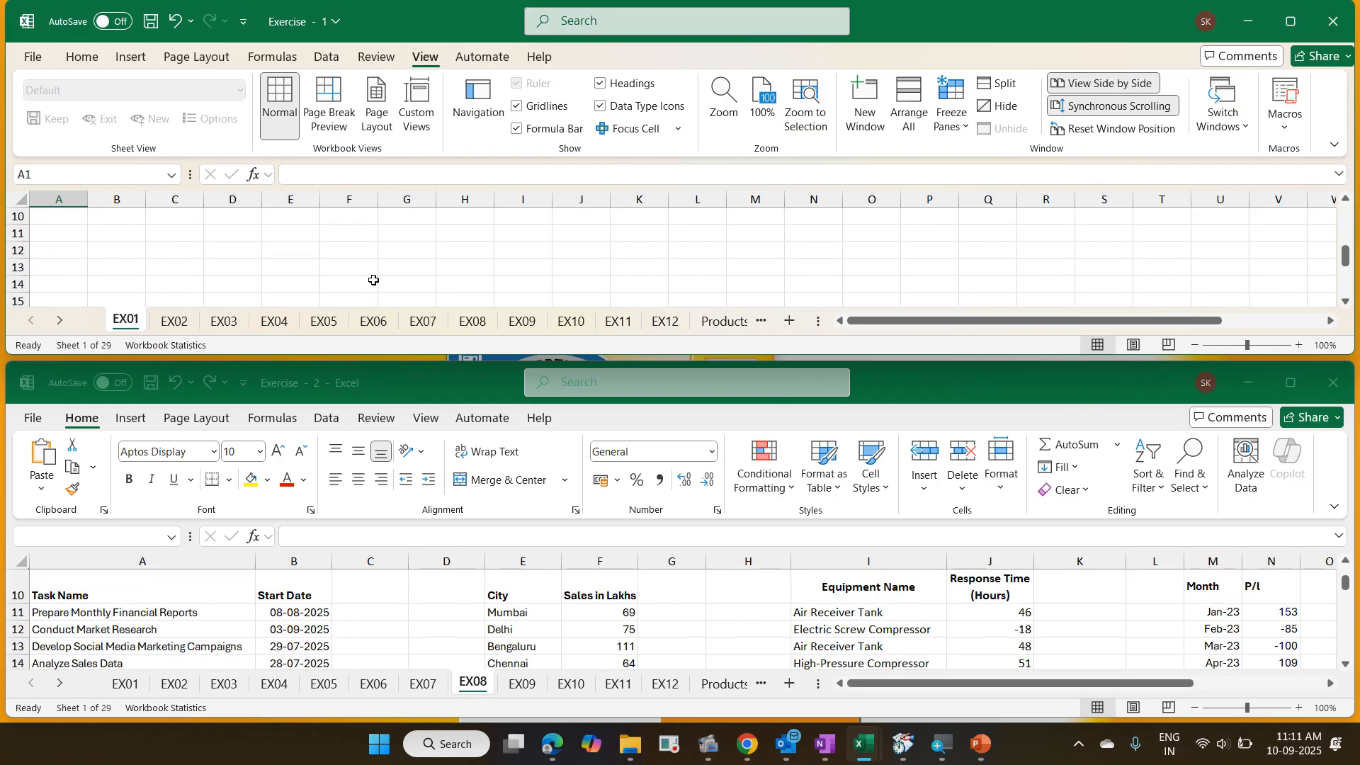
scroll(373, 280, down, 5)
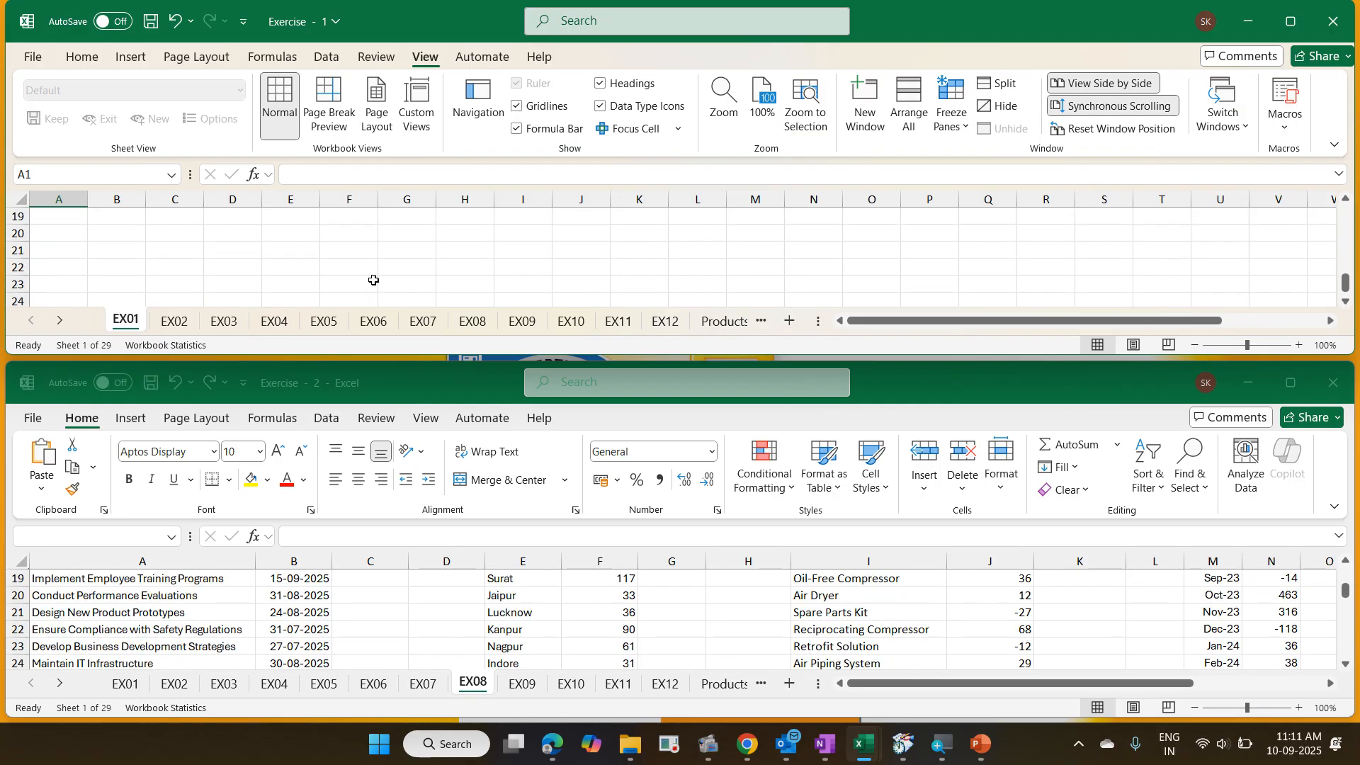
scroll(373, 279, up, 5)
scroll(373, 280, down, 5)
scroll(373, 280, up, 5)
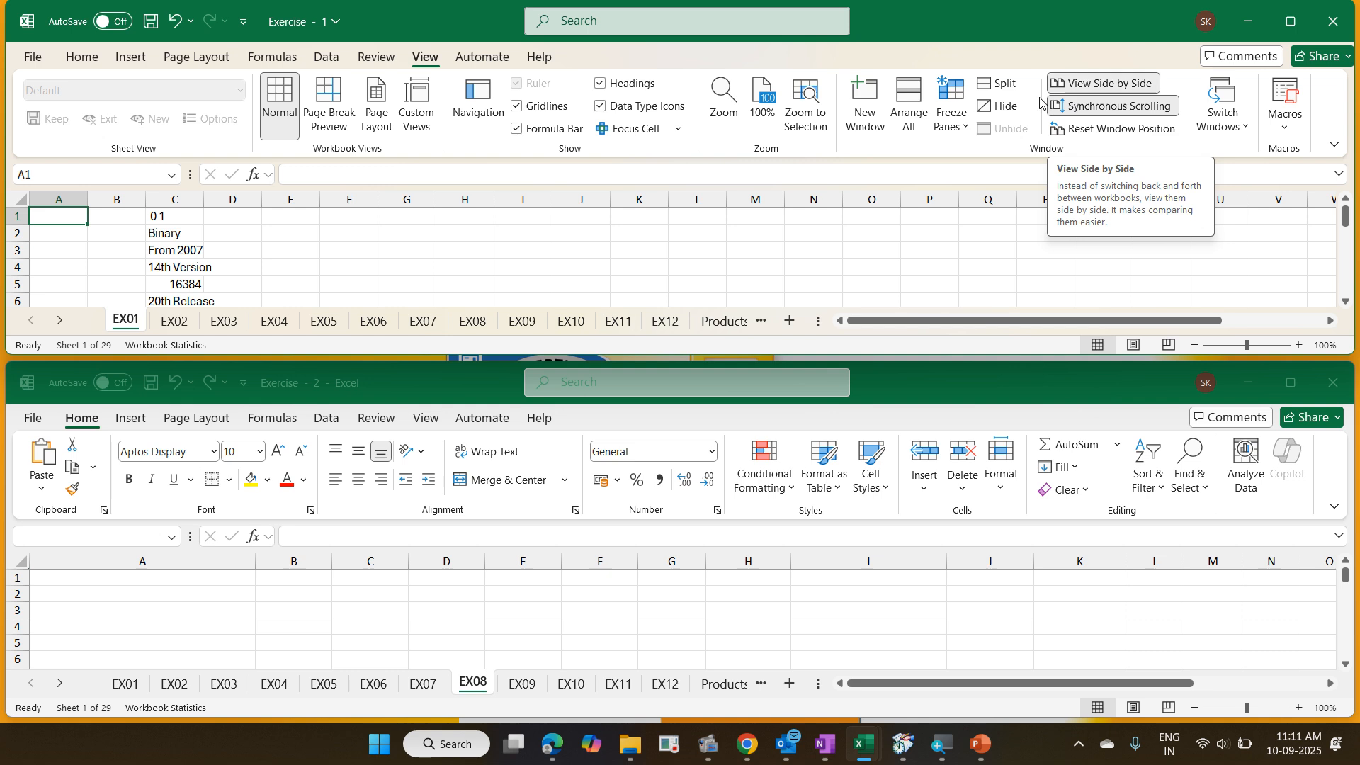
- Arrange the open workbook windows horizontally
click(911, 114)
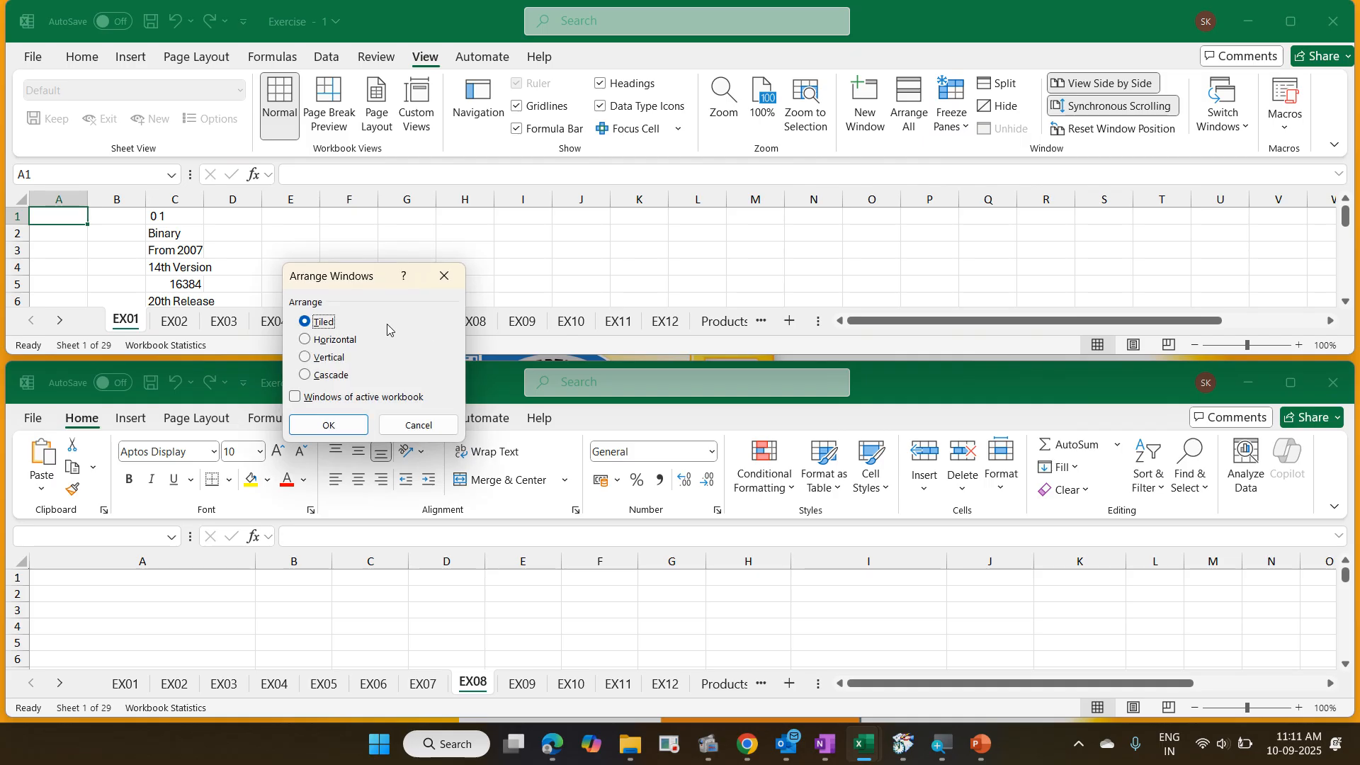
click(351, 347)
click(359, 424)
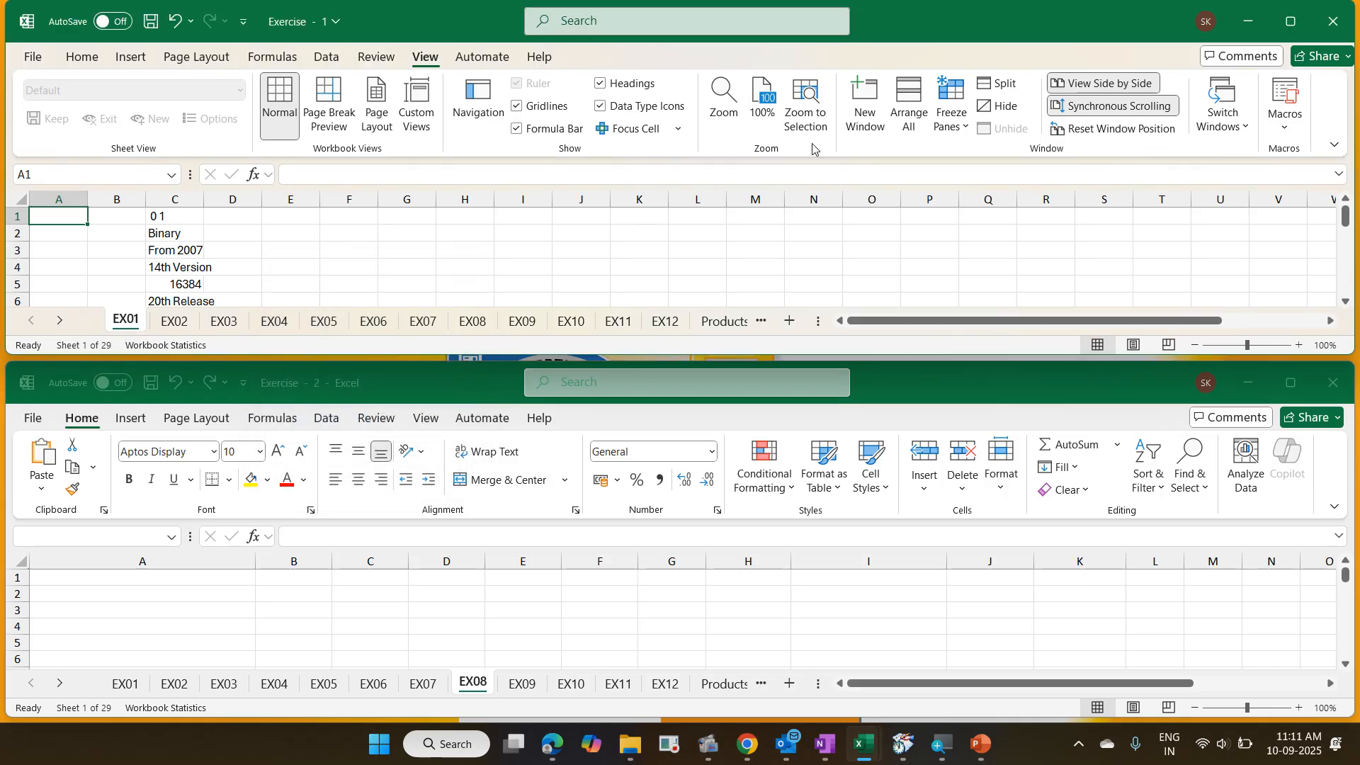
- Arrange the two workbook windows vertically and scroll through both sheets together
click(909, 106)
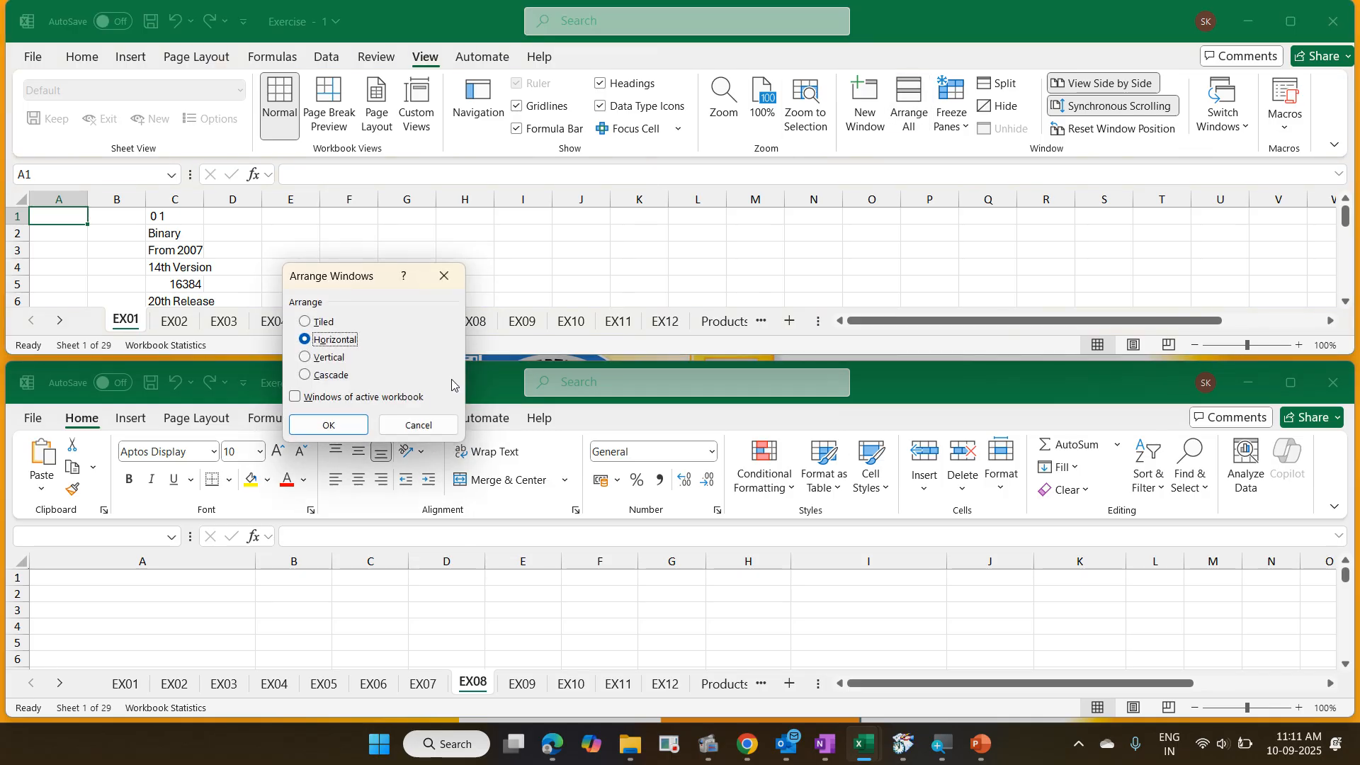
click(312, 357)
click(347, 423)
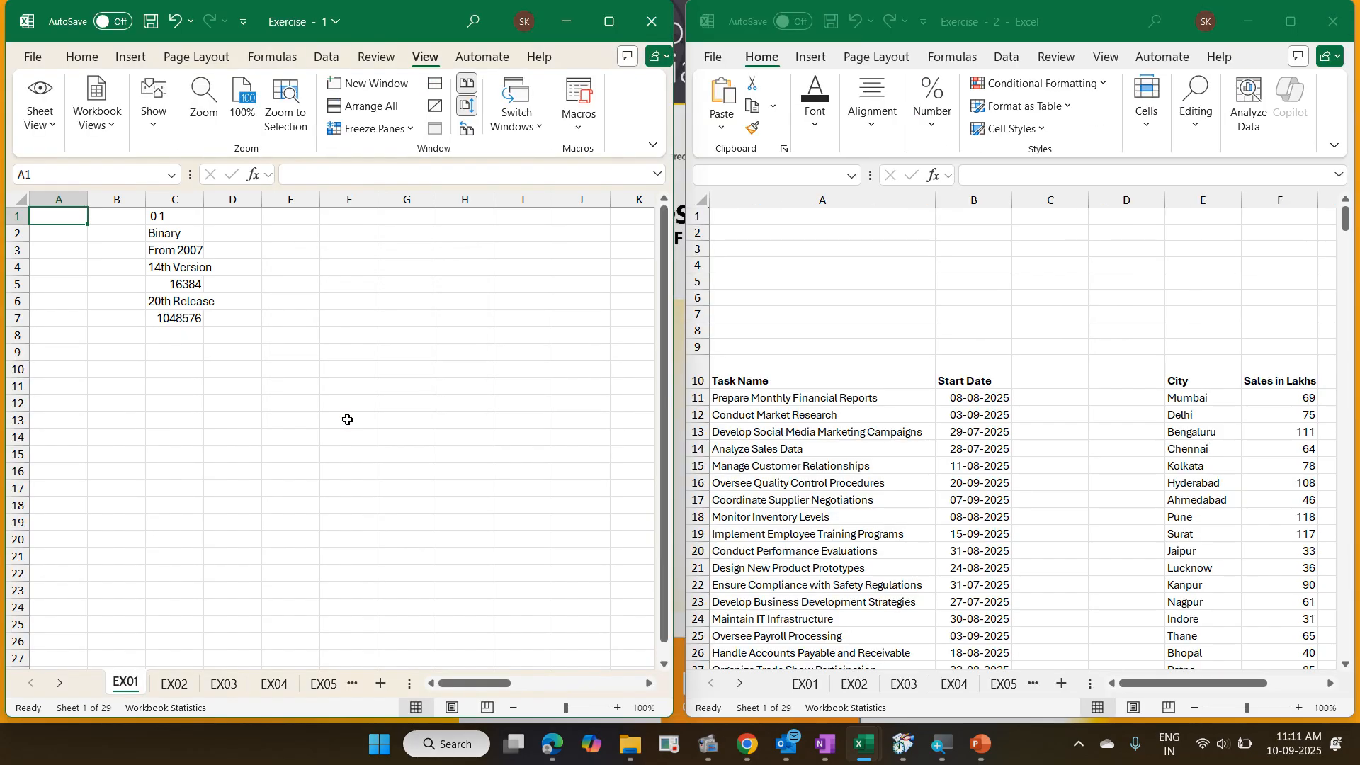
scroll(312, 356, down, 6)
scroll(312, 356, up, 6)
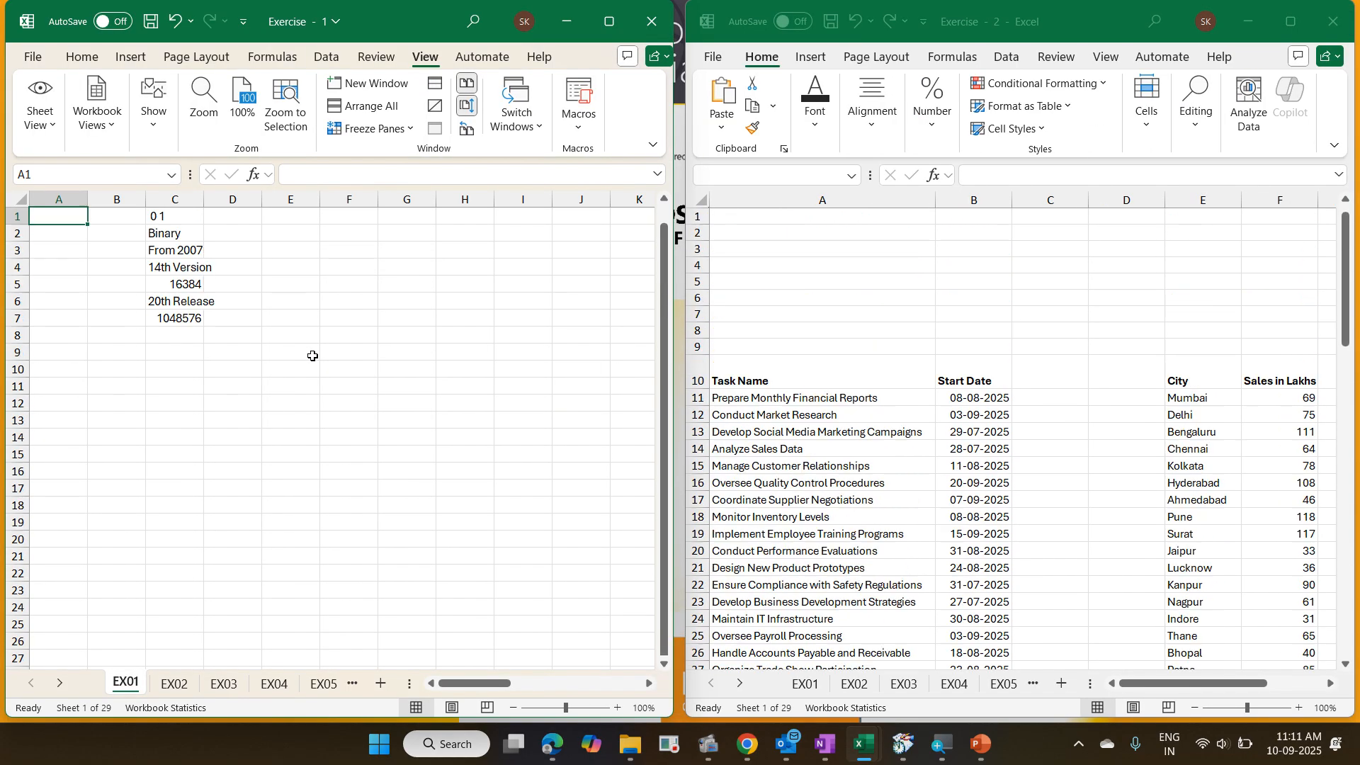
scroll(312, 356, down, 5)
scroll(313, 355, up, 5)
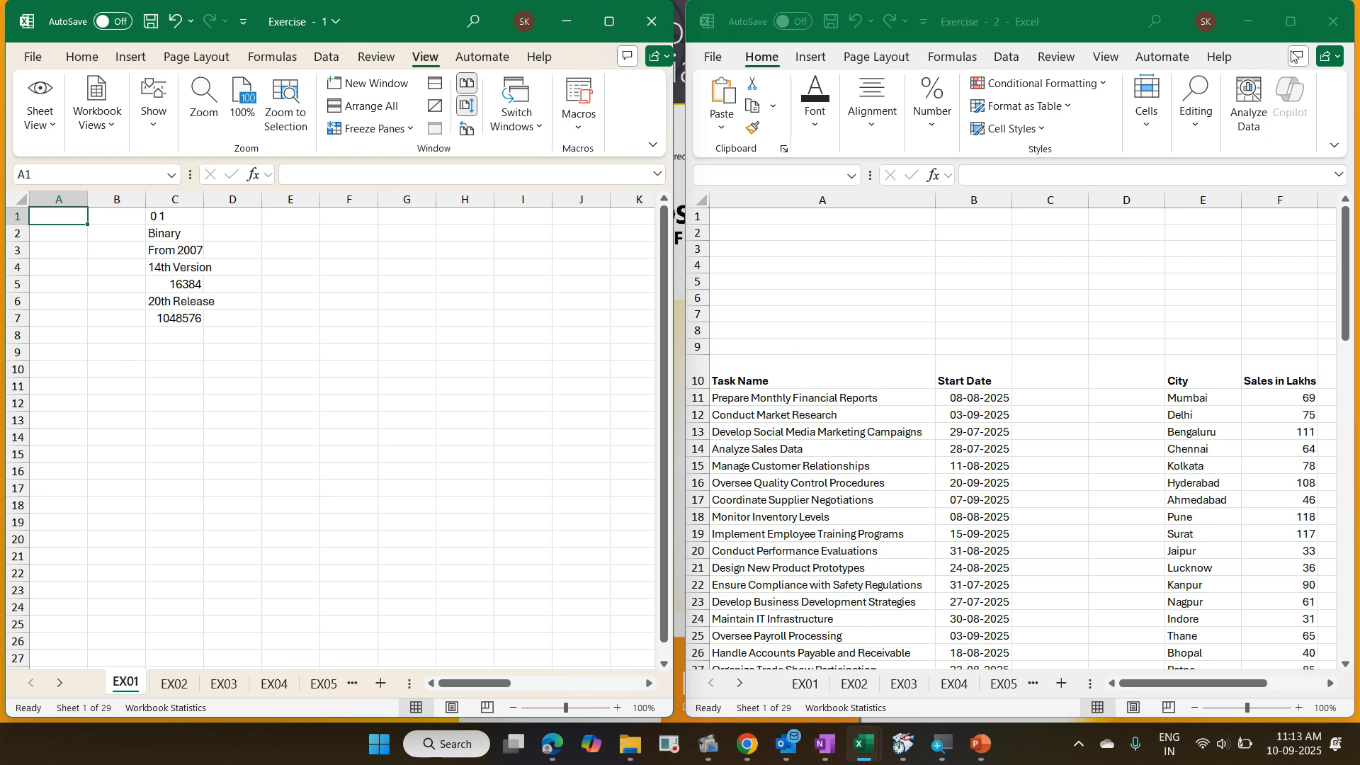
- Close the second Exercise window and return to the EX01 sheet in the remaining window
click(1318, 29)
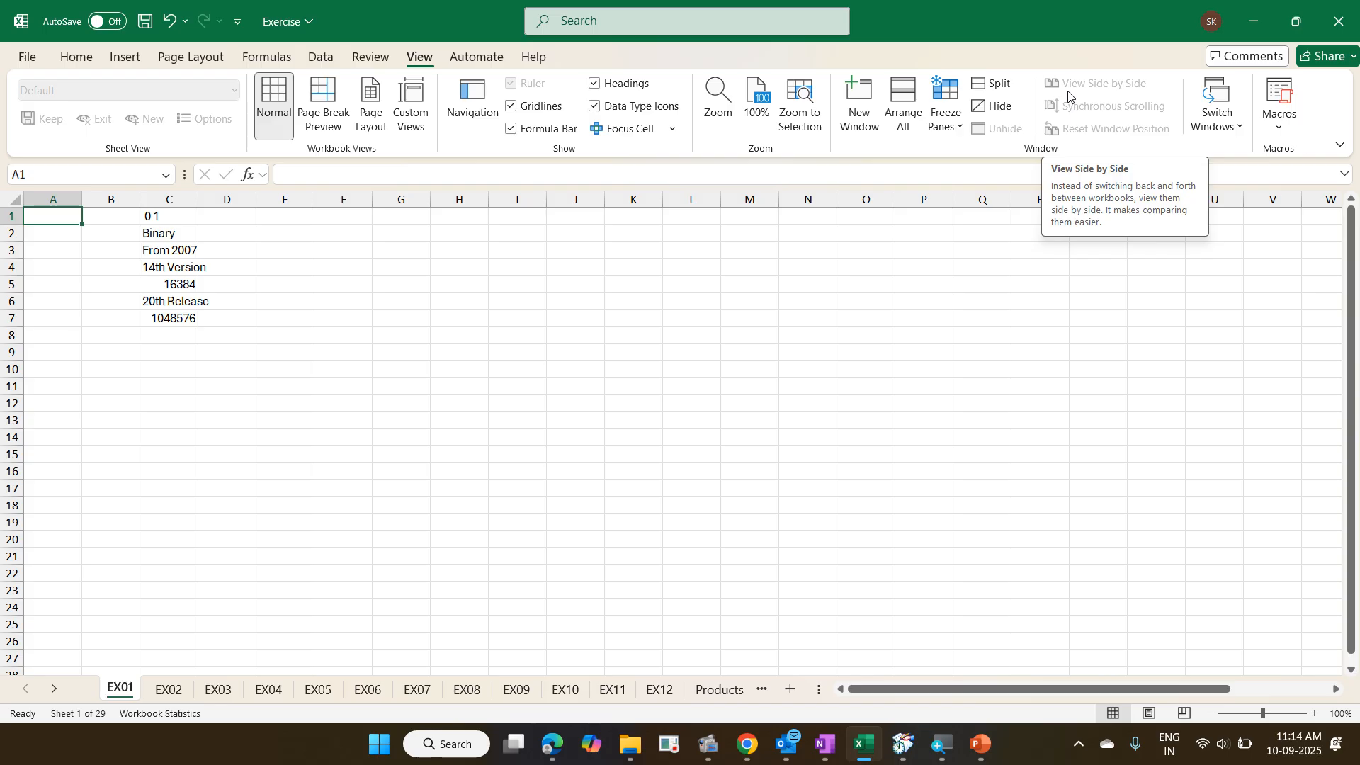
click(88, 63)
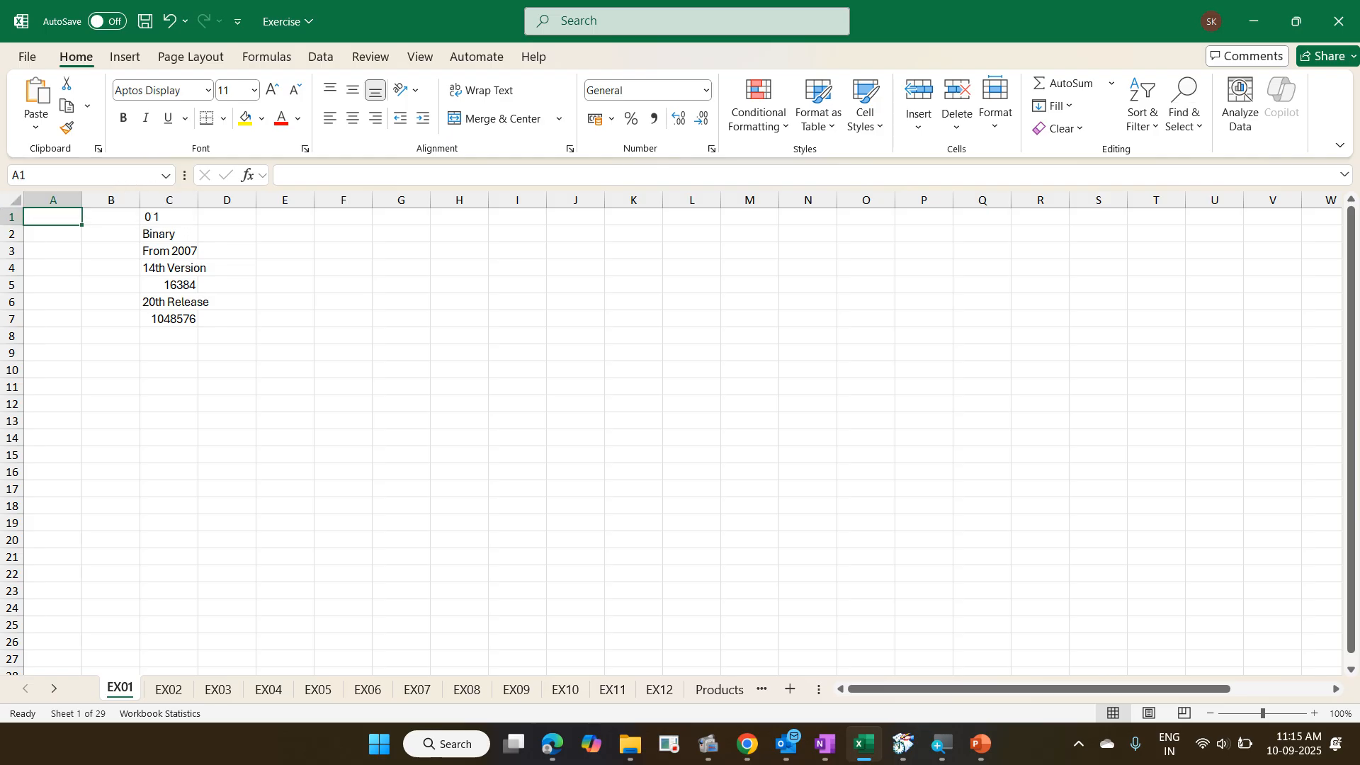
- Enter the heading "Fill Handle" in cell A10 and "Jan" in cell A11 of the EX01 sheet
click(48, 377)
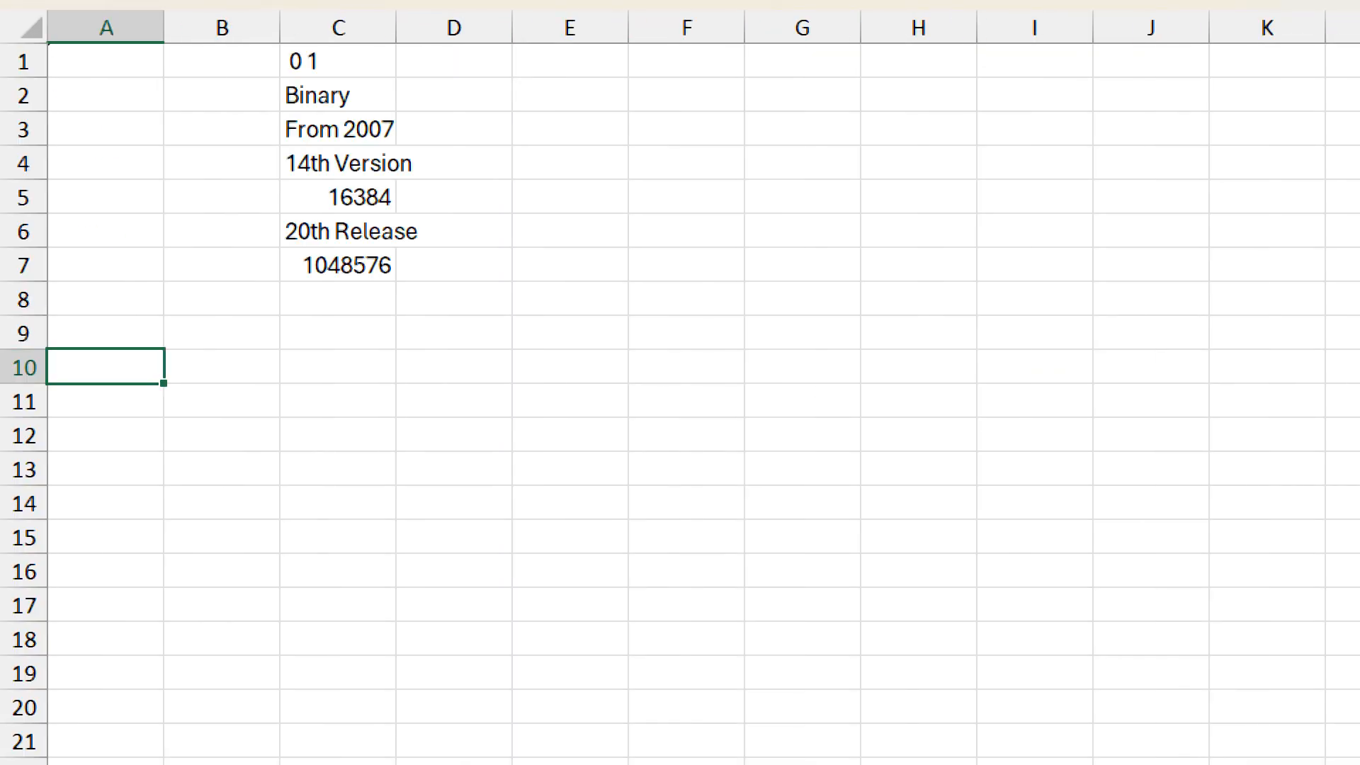
text(Fill)
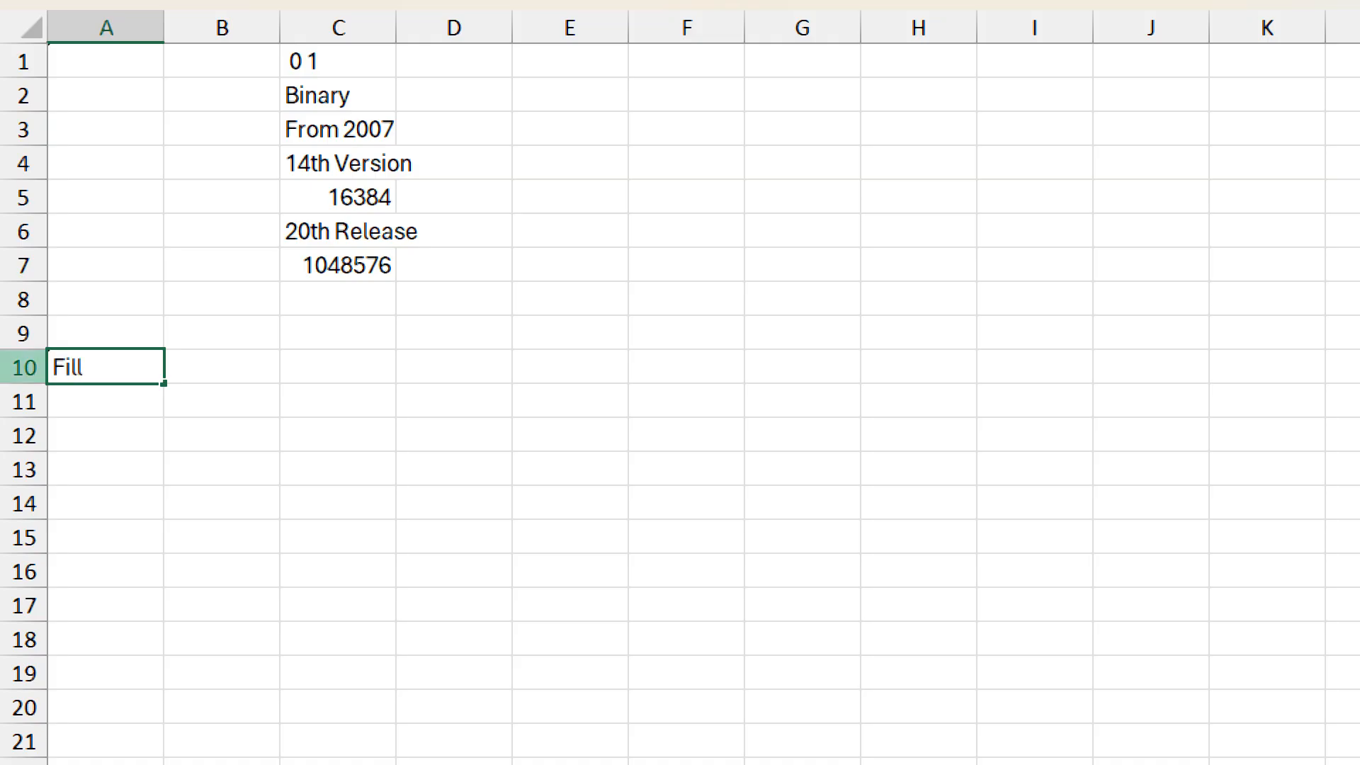
text( Handle)
key(Return)
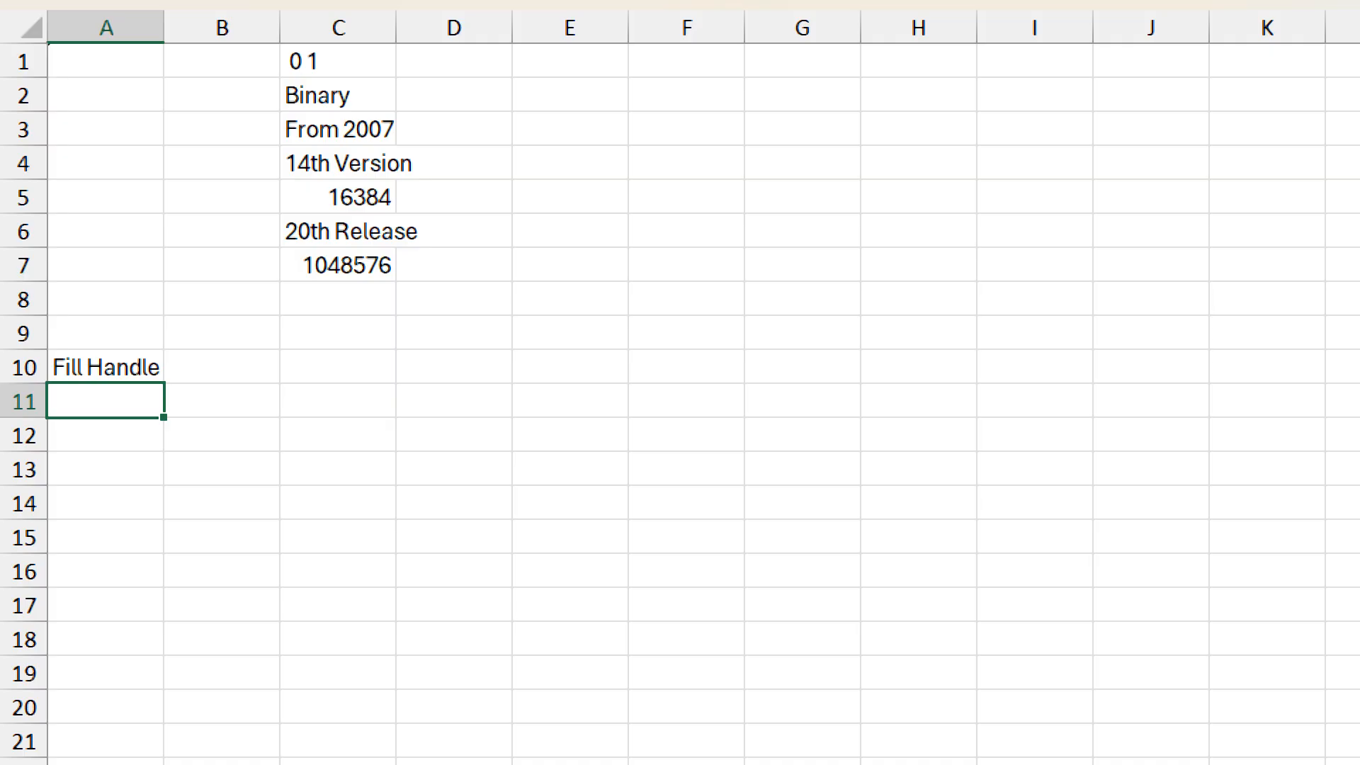
text(Jan)
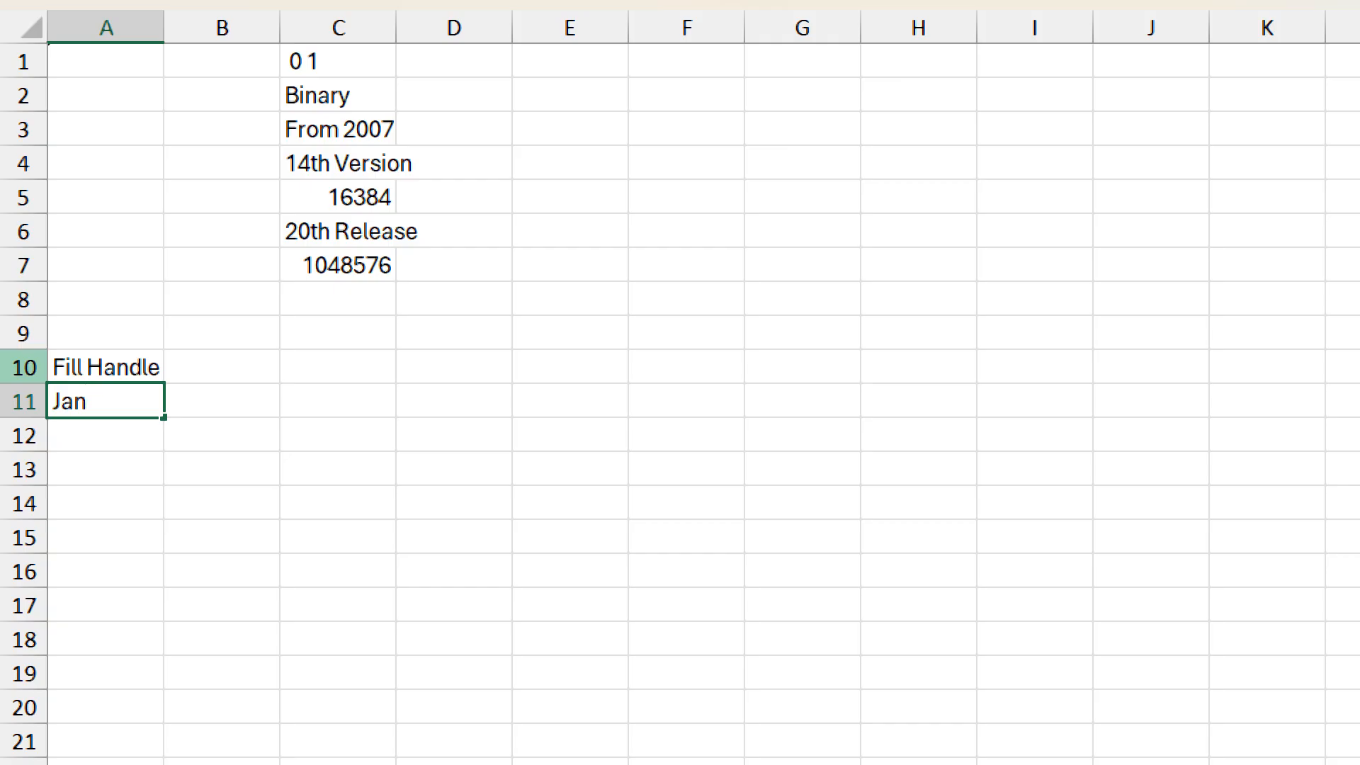
key(Return)
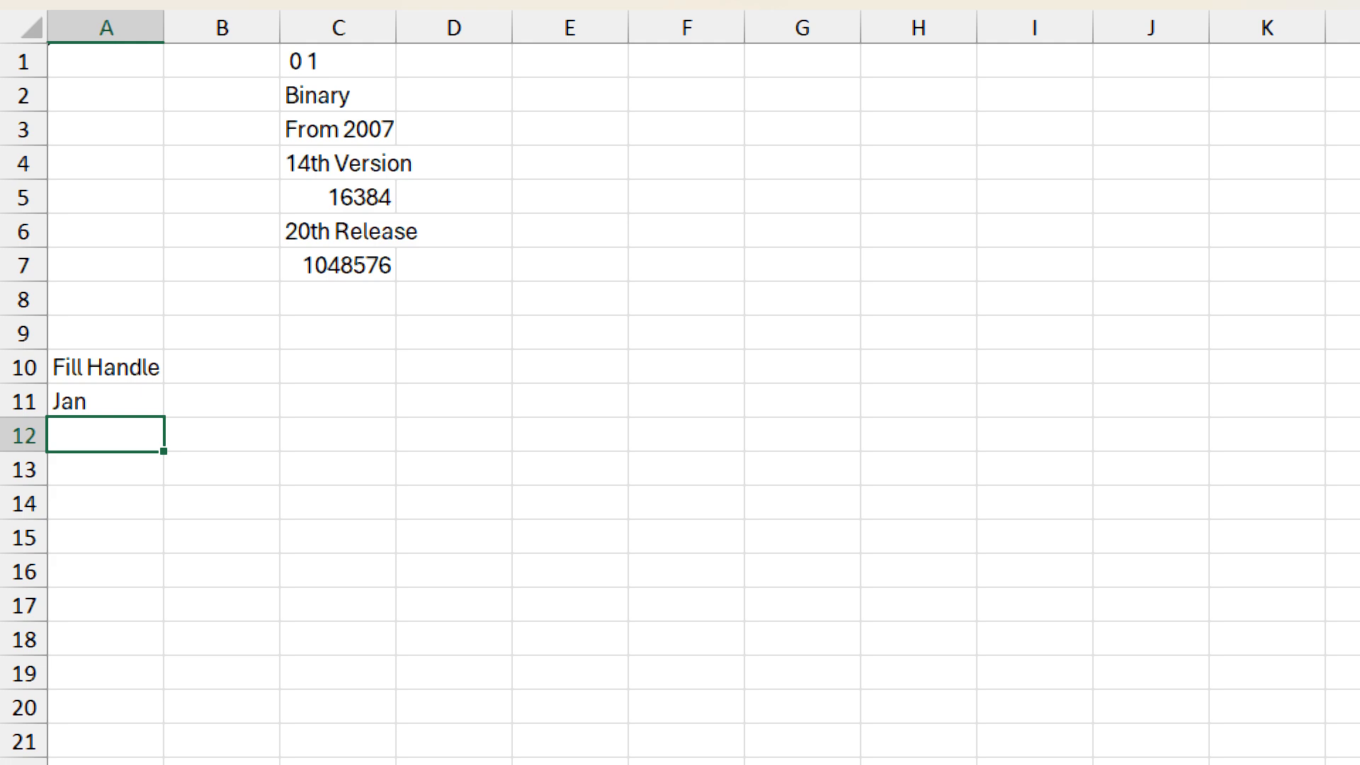
click(105, 401)
text(Jan)
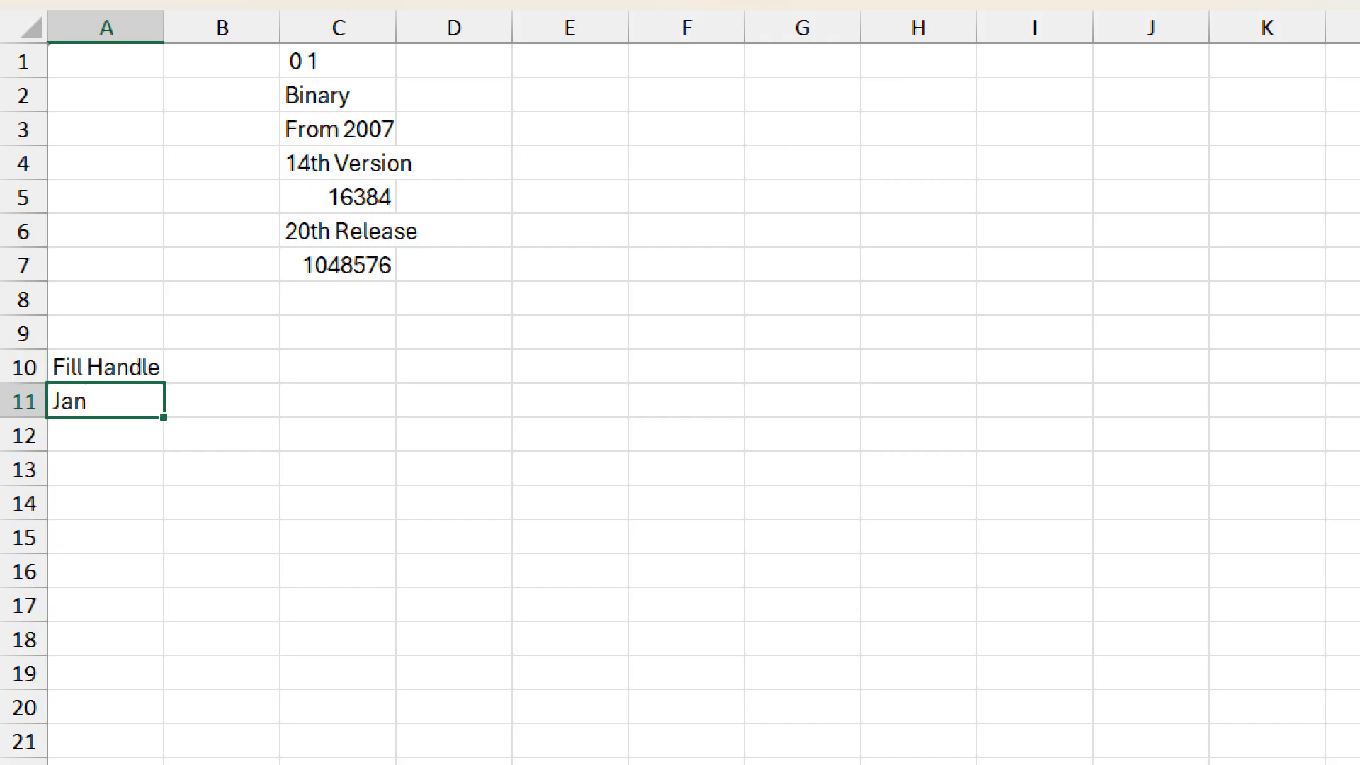
key(Return)
key(Up)
key(Up)
key(Right)
key(Right)
key(Right)
key(Down)
key(Down)
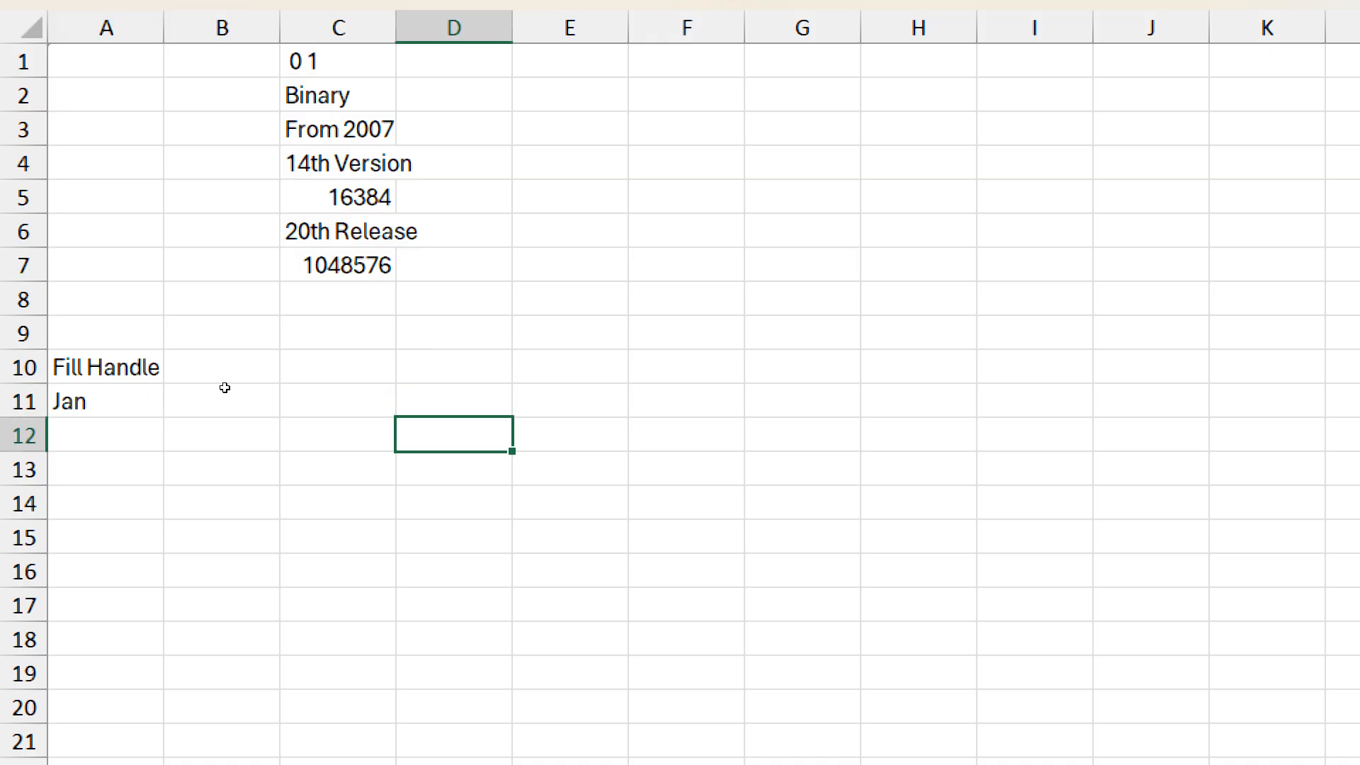
key(Up)
key(Down)
key(Down)
key(Up)
key(Up)
key(Up)
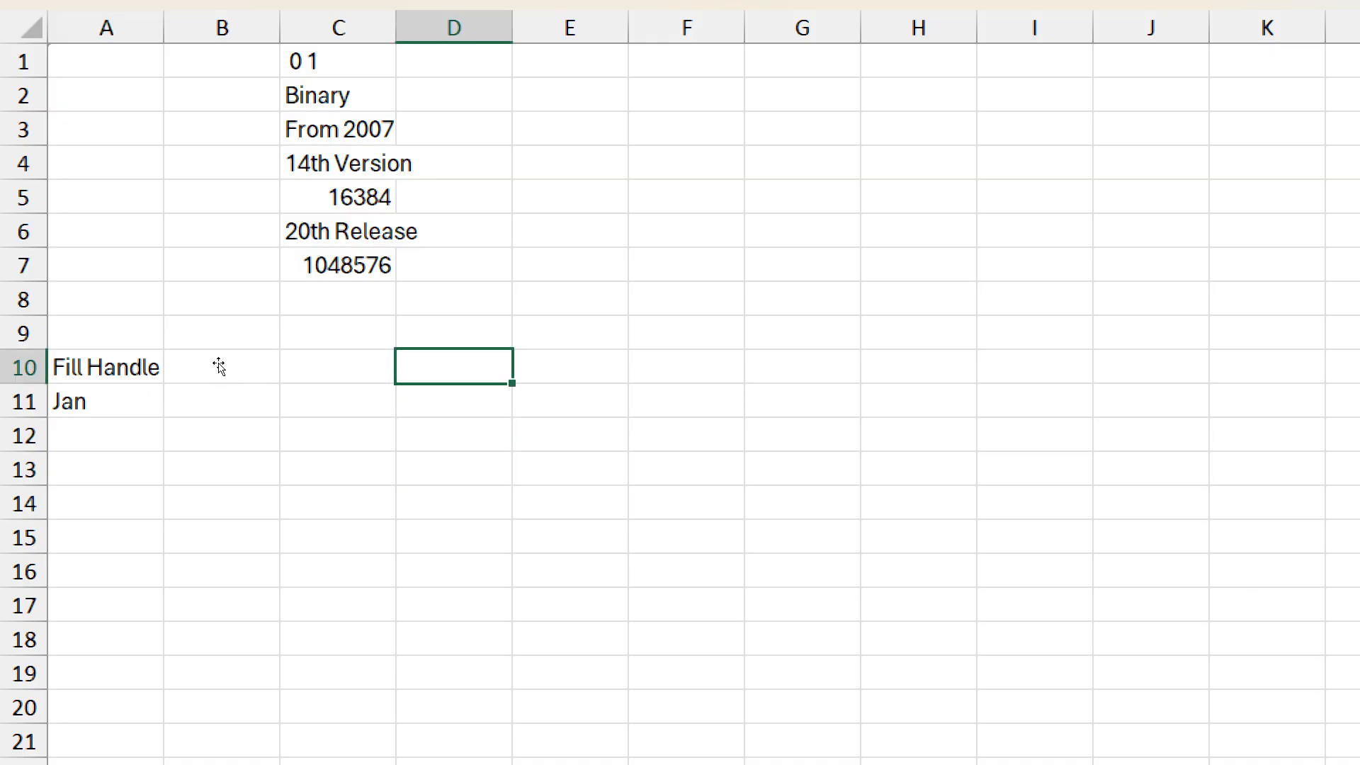
key(Up)
key(shift+Down)
key(shift+Down)
key(shift+Down)
key(shift+Down)
key(shift+Down)
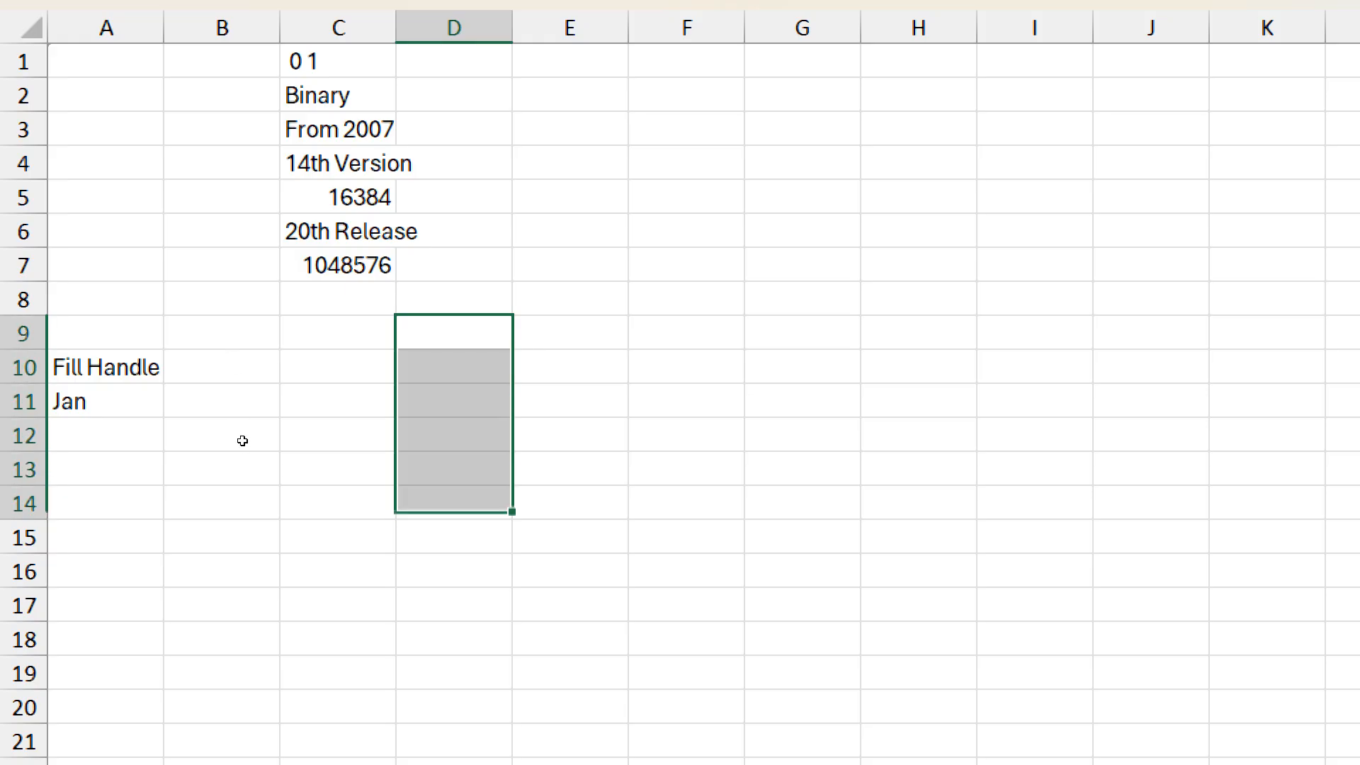
key(Right)
key(shift+Down)
key(shift+Right)
key(shift+Down)
key(shift+Down)
key(shift+Down)
key(shift+Down)
key(shift+Down)
key(shift+Down)
key(shift+Down)
key(shift+Down)
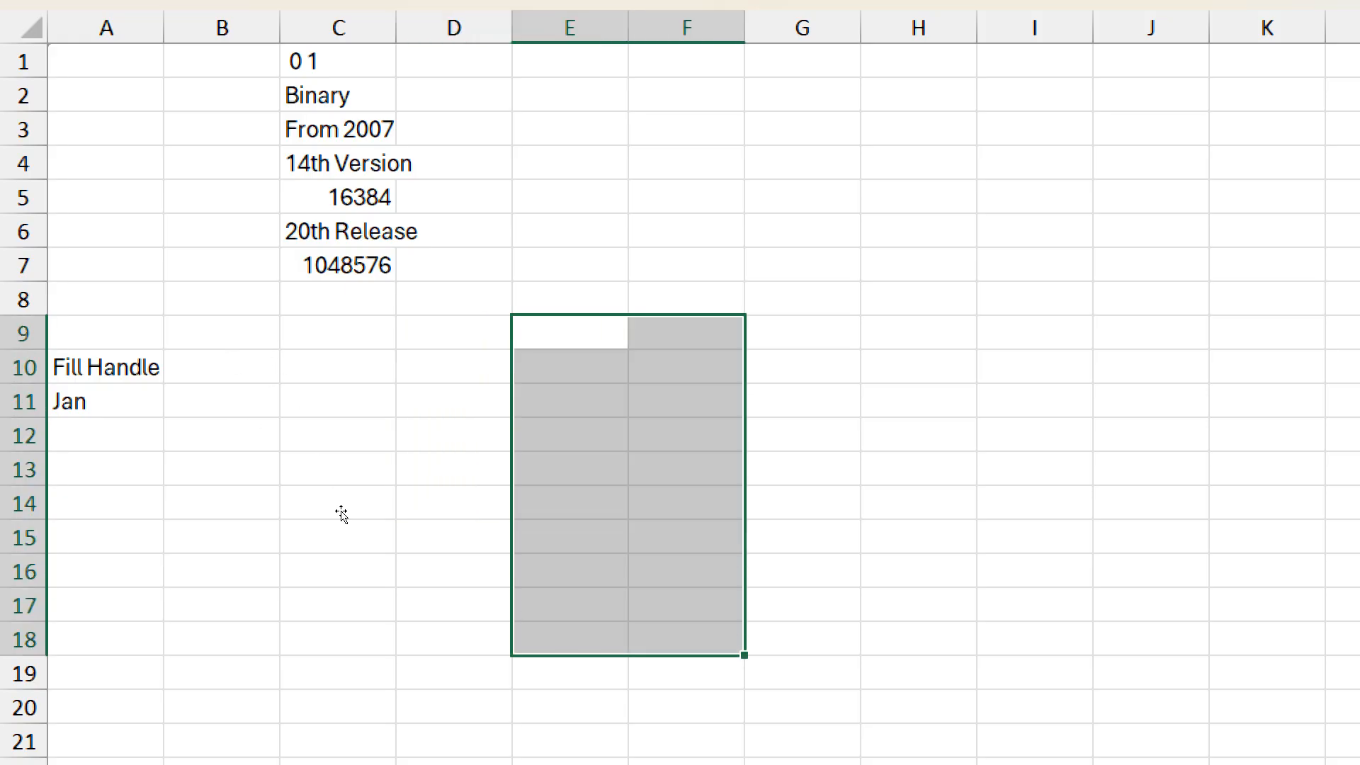
key(Up)
key(shift+Down)
key(shift+Right)
key(shift+Down)
key(shift+Down)
key(shift+Down)
key(shift+Down)
key(shift+Down)
key(shift+Down)
key(shift+Down)
key(shift+Down)
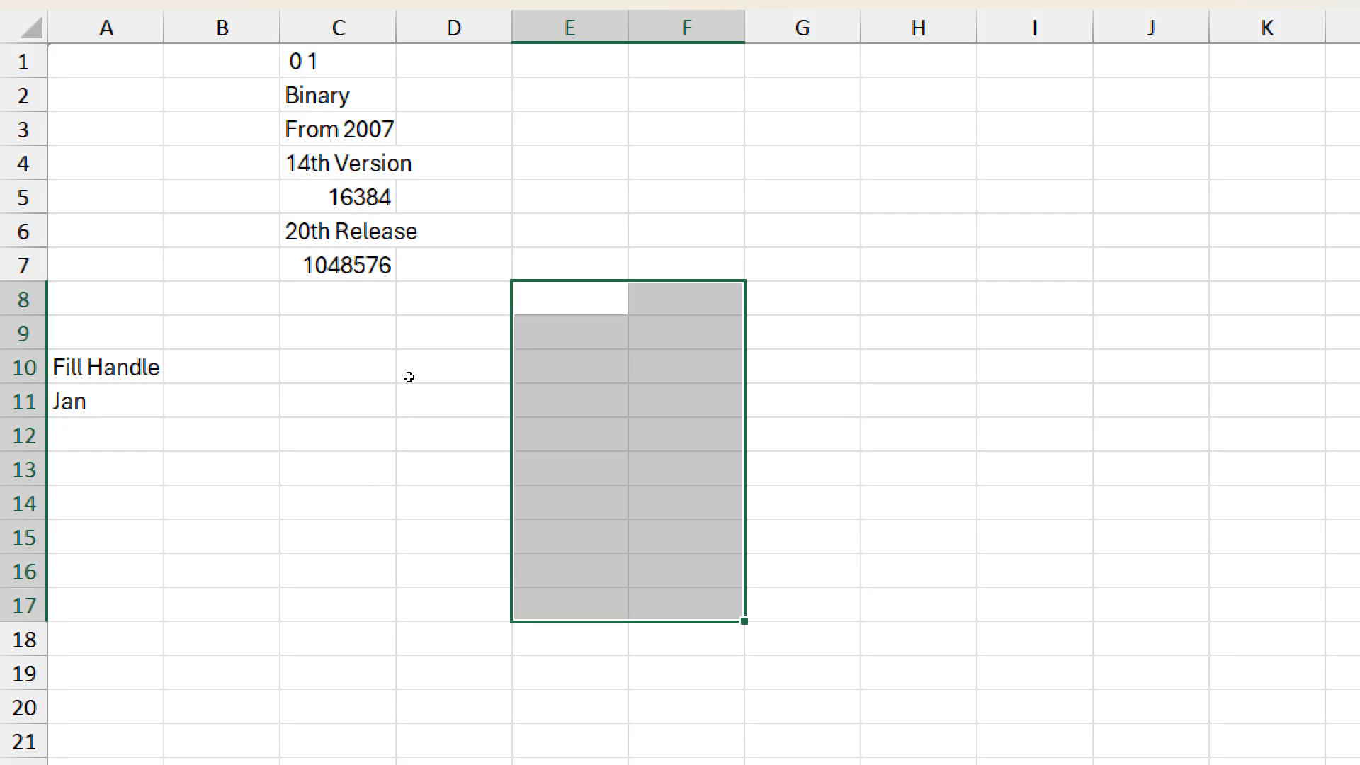
key(Right)
key(Right)
key(Down)
key(Down)
key(shift+Right)
key(shift+Right)
key(shift+Down)
key(shift+Down)
key(shift+Down)
key(shift+Down)
key(shift+Down)
key(shift+Down)
key(shift+Down)
key(shift+Down)
key(shift+Down)
key(Left)
key(Left)
key(Down)
key(Down)
key(Down)
key(Down)
key(shift+Down)
key(shift+Down)
key(shift+Down)
key(shift+Down)
key(shift+Right)
key(shift+Down)
key(shift+Down)
key(Right)
key(Right)
key(Up)
key(shift+Right)
key(shift+Right)
key(shift+Right)
key(shift+Down)
key(shift+Down)
key(shift+Down)
key(shift+Down)
key(shift+Down)
key(shift+Down)
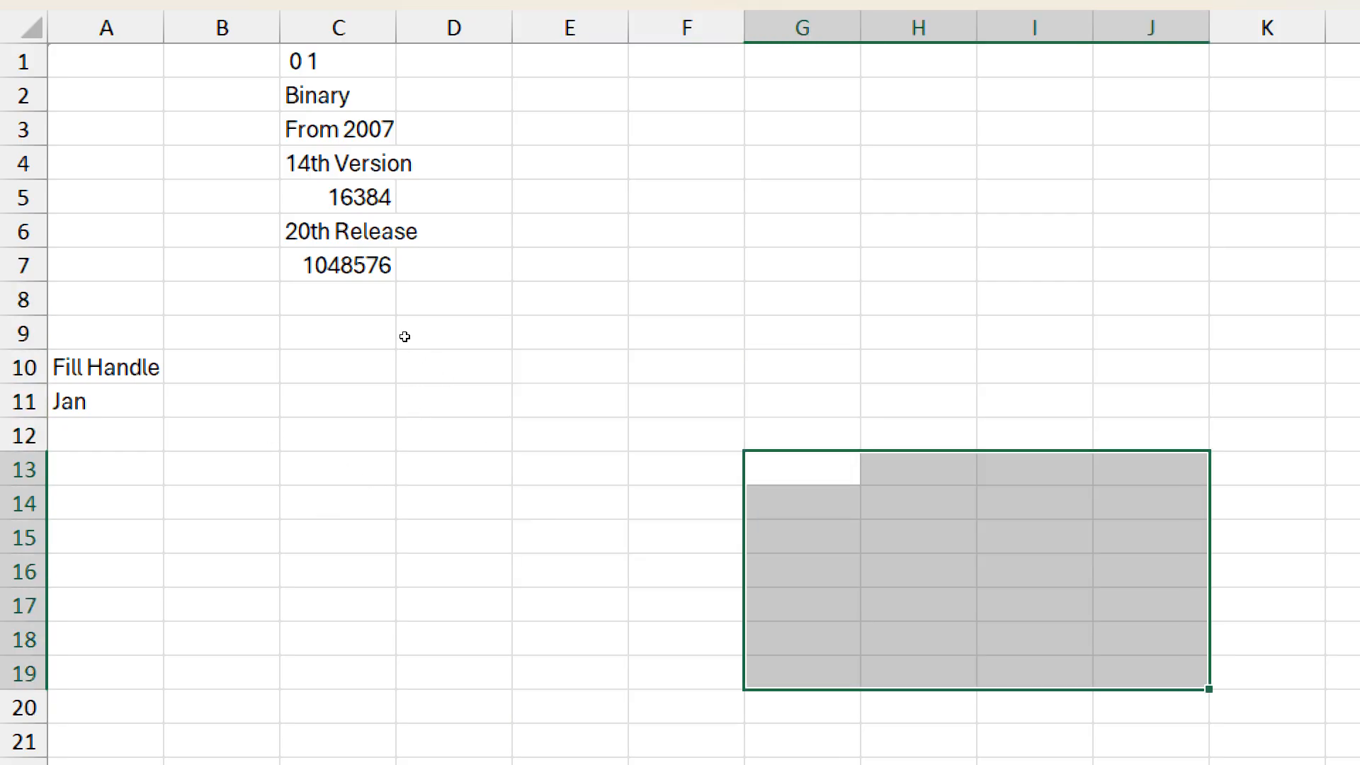
key(Up)
key(Up)
key(Up)
key(Up)
key(Up)
key(shift+Right)
key(shift+Down)
key(shift+Down)
key(shift+Down)
key(shift+Down)
key(shift+Down)
key(shift+Down)
key(shift+Down)
key(shift+Down)
key(shift+Down)
key(shift+Down)
key(shift+Down)
key(shift+Down)
key(shift+Down)
key(Left)
key(Left)
key(Left)
key(Left)
key(Down)
key(Down)
key(Down)
key(Down)
key(Down)
key(Down)
key(shift+Right)
key(shift+Right)
key(shift+Down)
key(shift+Right)
key(shift+Right)
key(shift+Right)
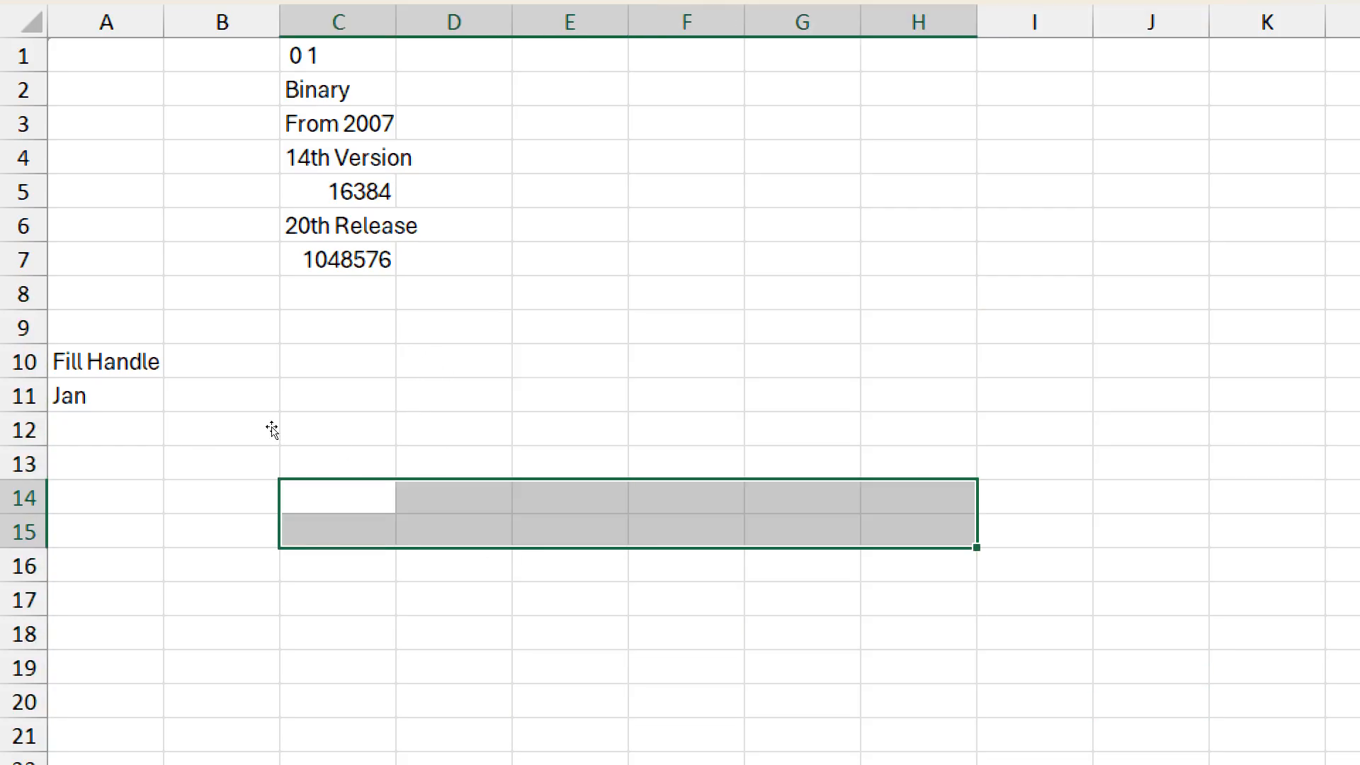
- Extend "Jan" in A11 down to A22 with the fill handle to list the months through Dec
click(67, 389)
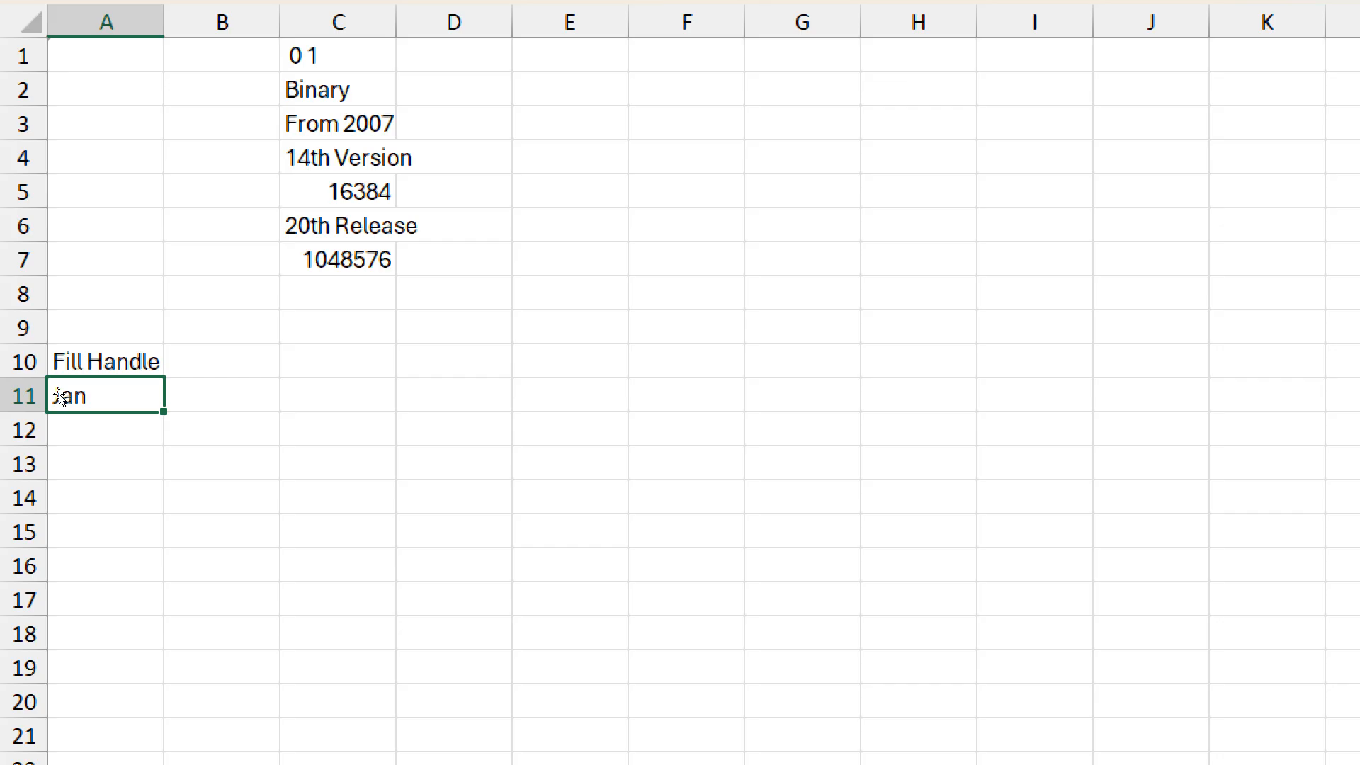
mouse_move(60, 397)
mouse_down()
mouse_move(291, 415)
mouse_move(390, 360)
mouse_move(598, 343)
mouse_move(571, 367)
mouse_move(326, 362)
mouse_move(64, 393)
mouse_up()
drag(80, 396, 37, 587)
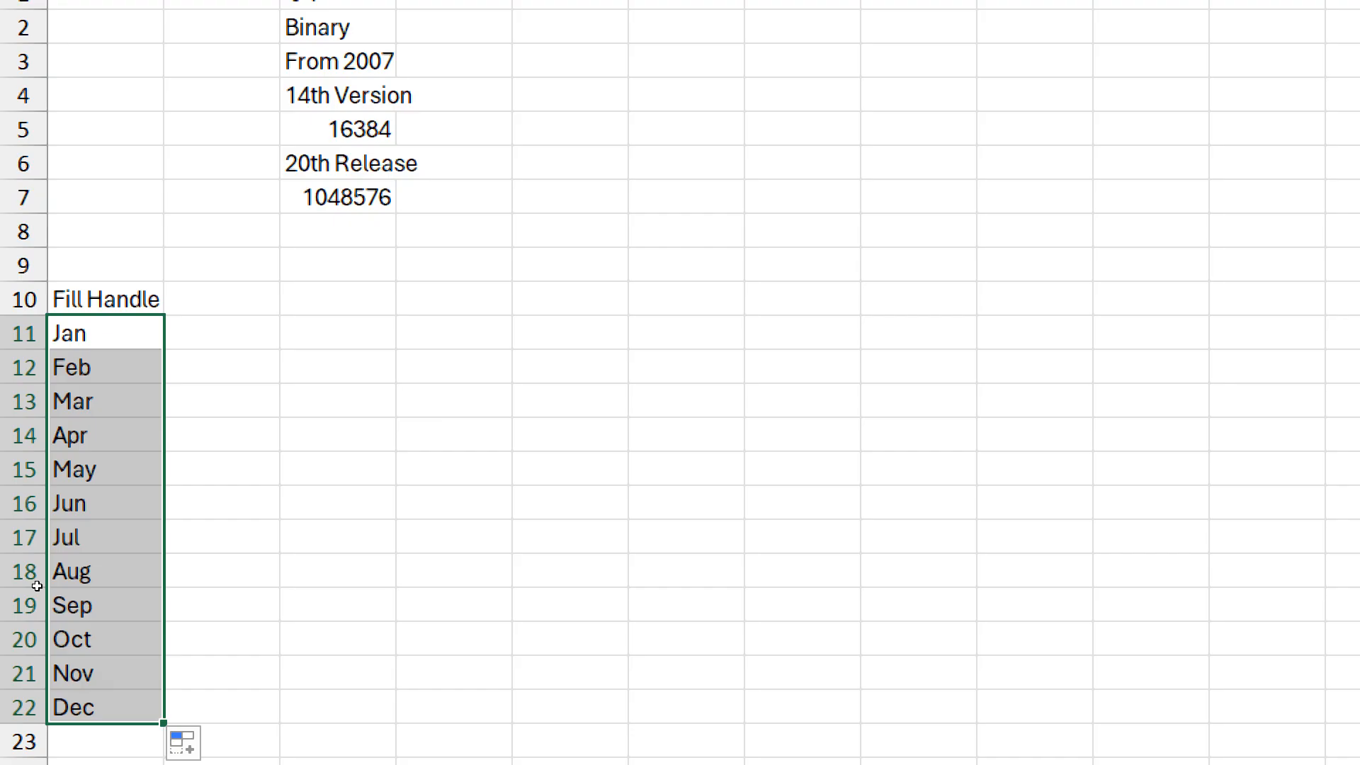
- Enter "January" in B11 and extend it with the fill handle to B22 to list the full month names
key(Right)
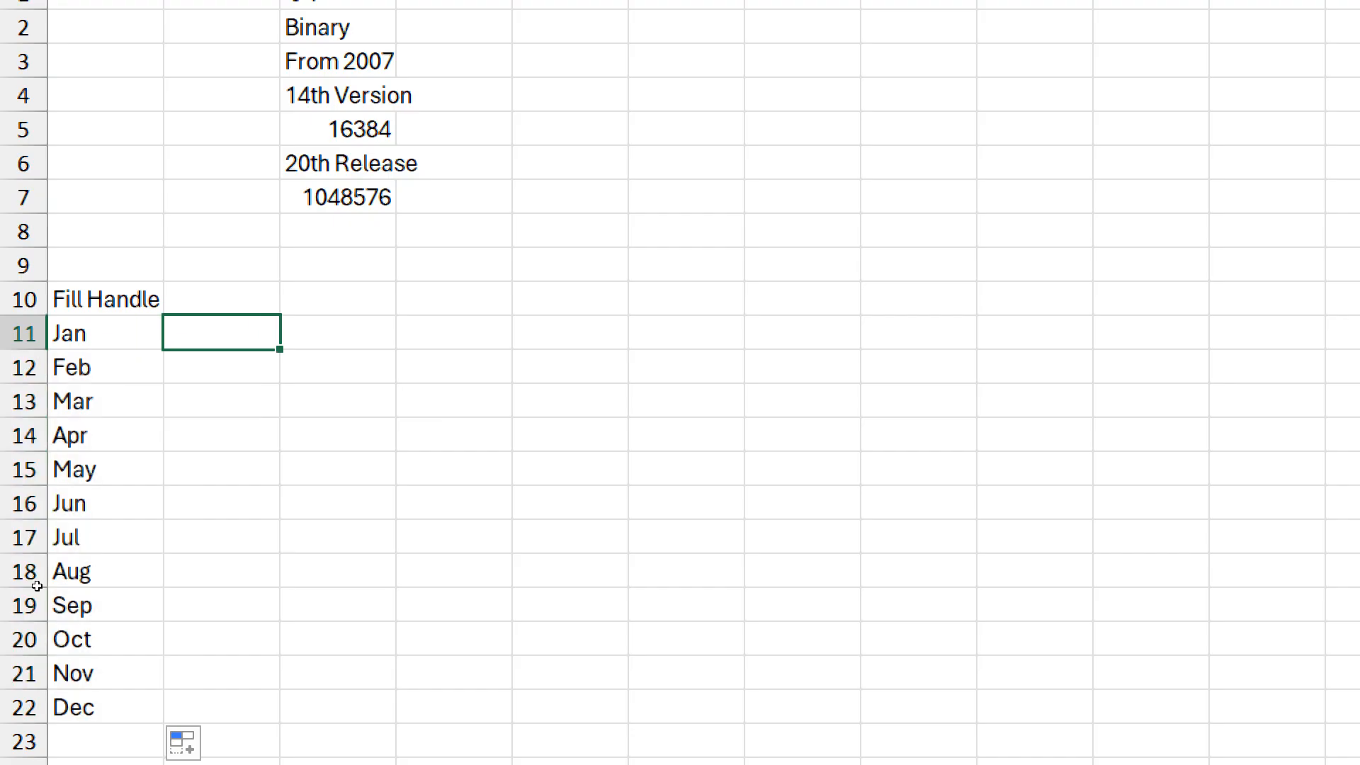
text(Janua)
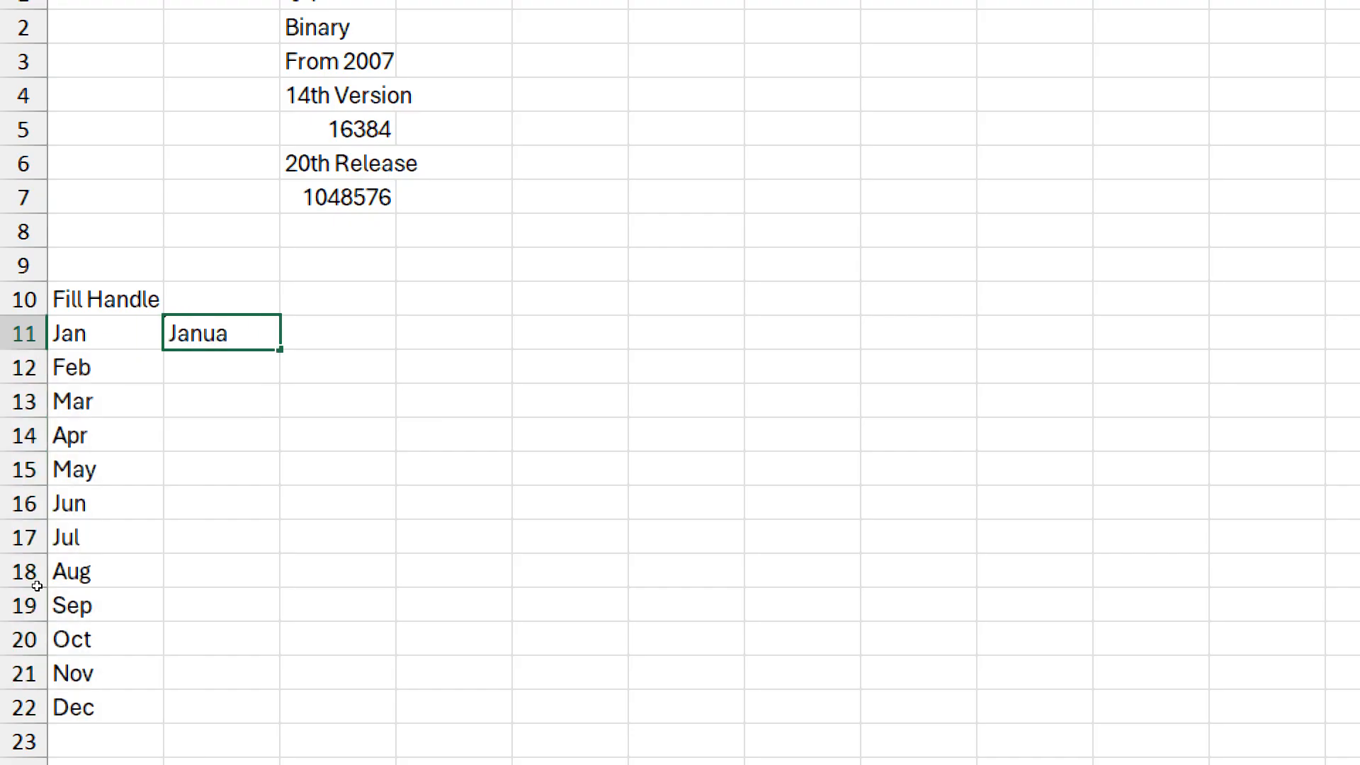
text(ry)
drag(141, 397, 125, 584)
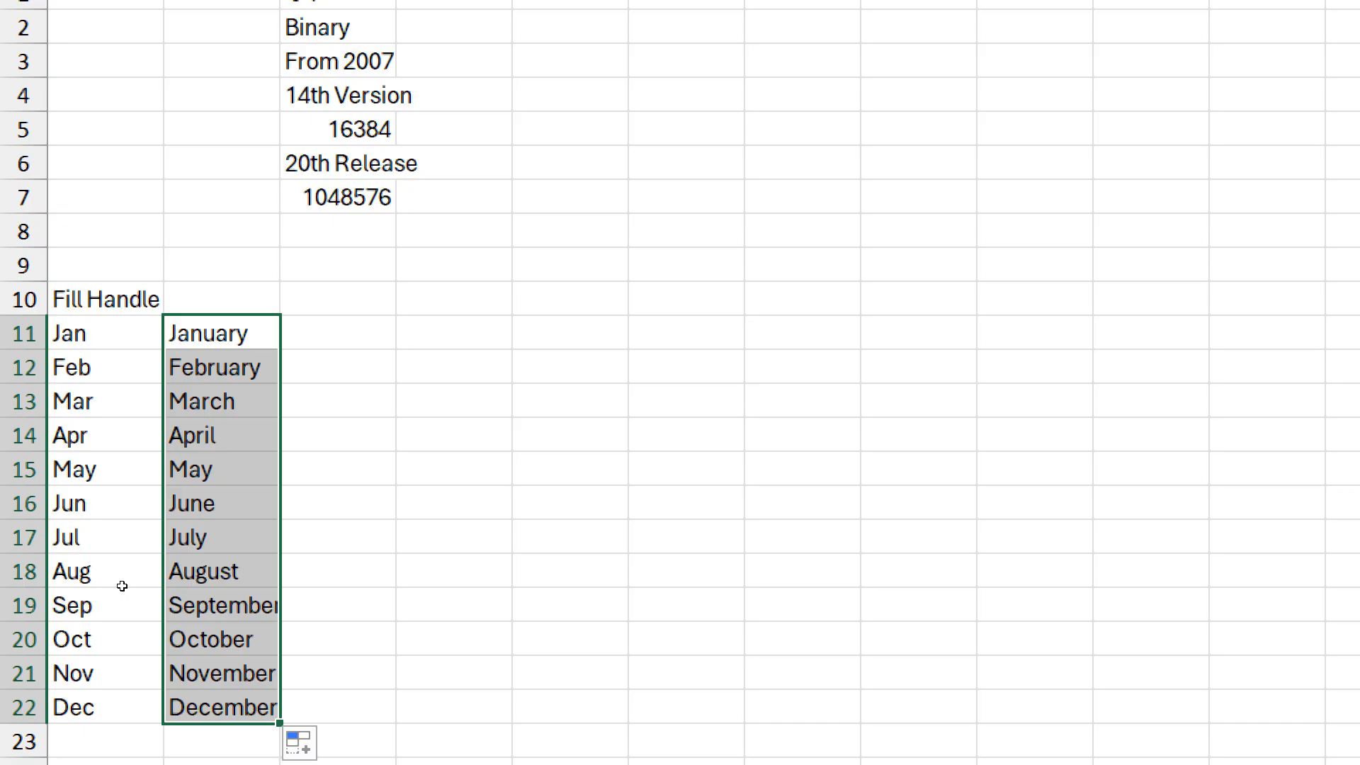
- Enter "Sun" in C11 and extend it with the fill handle to C17 to list the weekdays through Sat
key(Right)
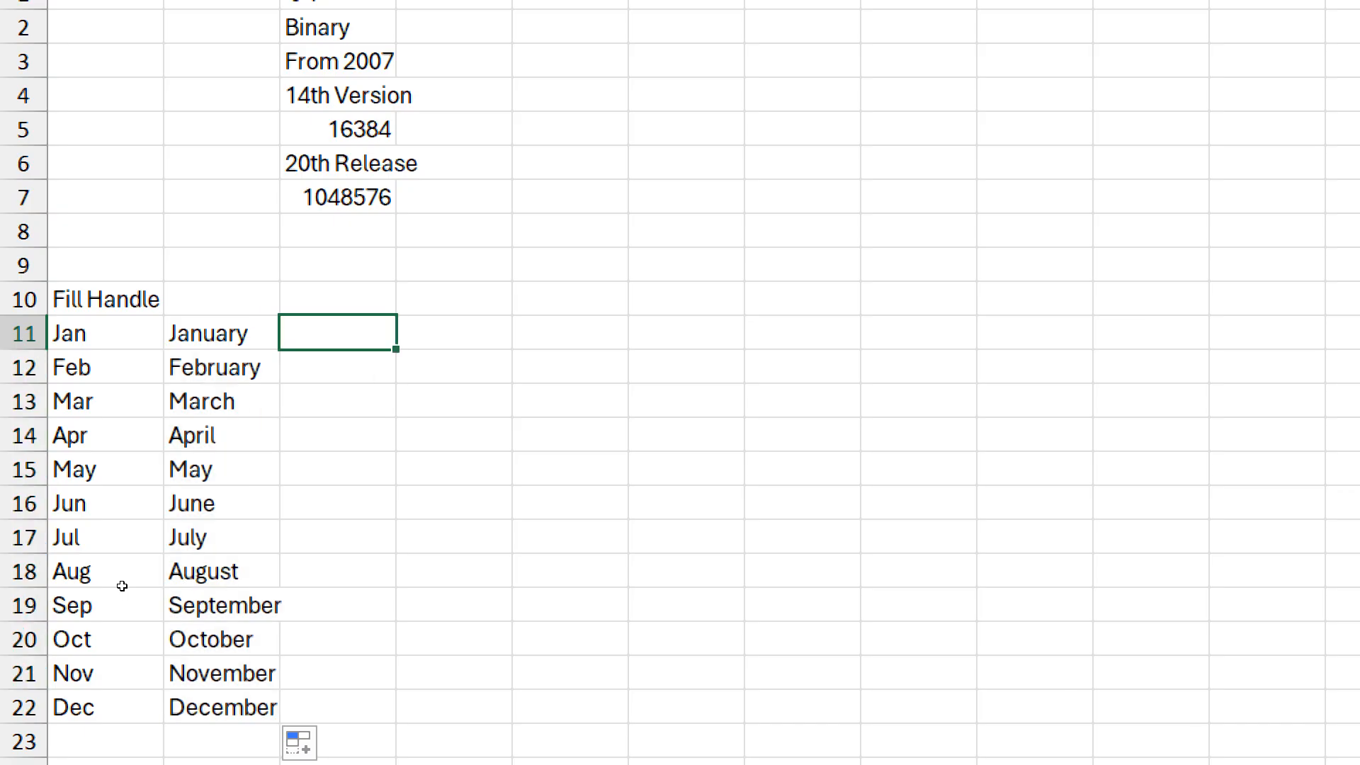
text(Sun)
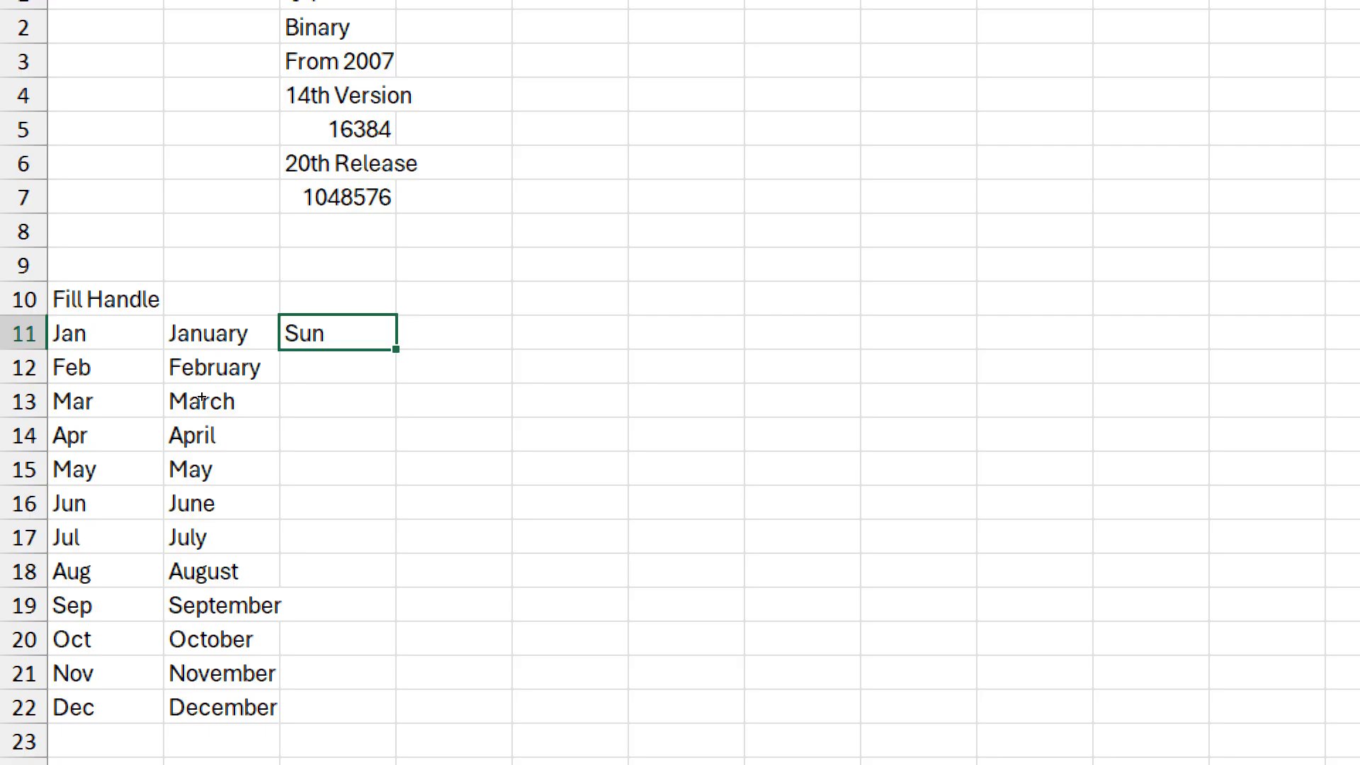
drag(396, 349, 397, 545)
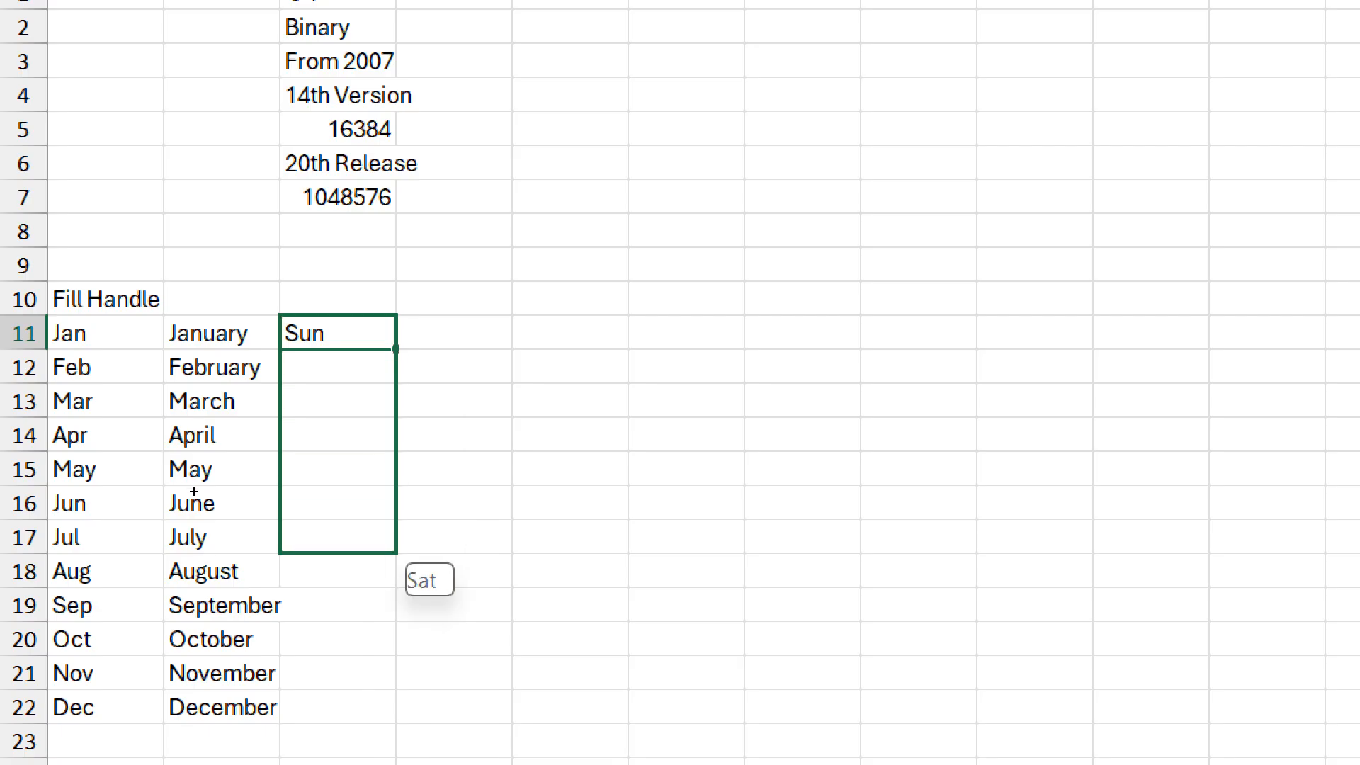
- Enter "1st" in D11 and extend it with the fill handle to D22 to list ordinals through 12th
key(Right)
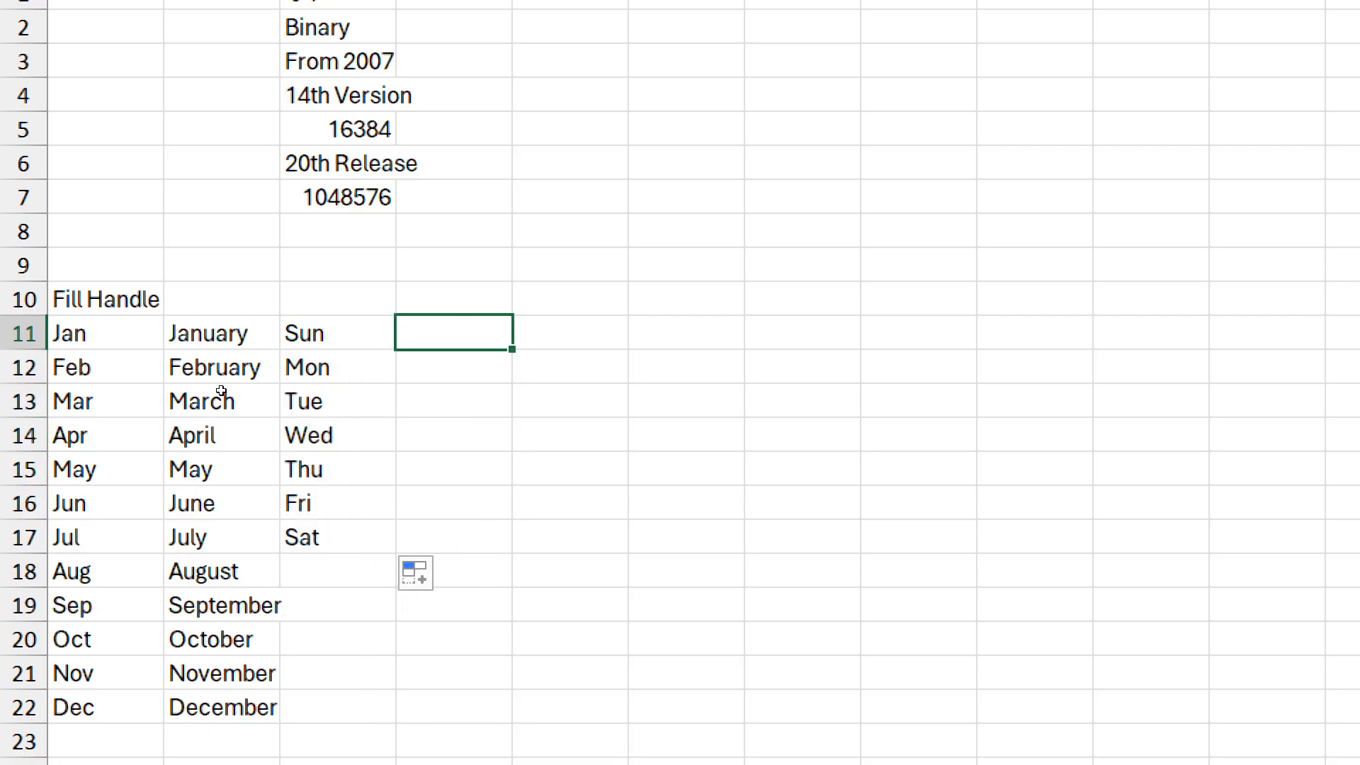
text(1s)
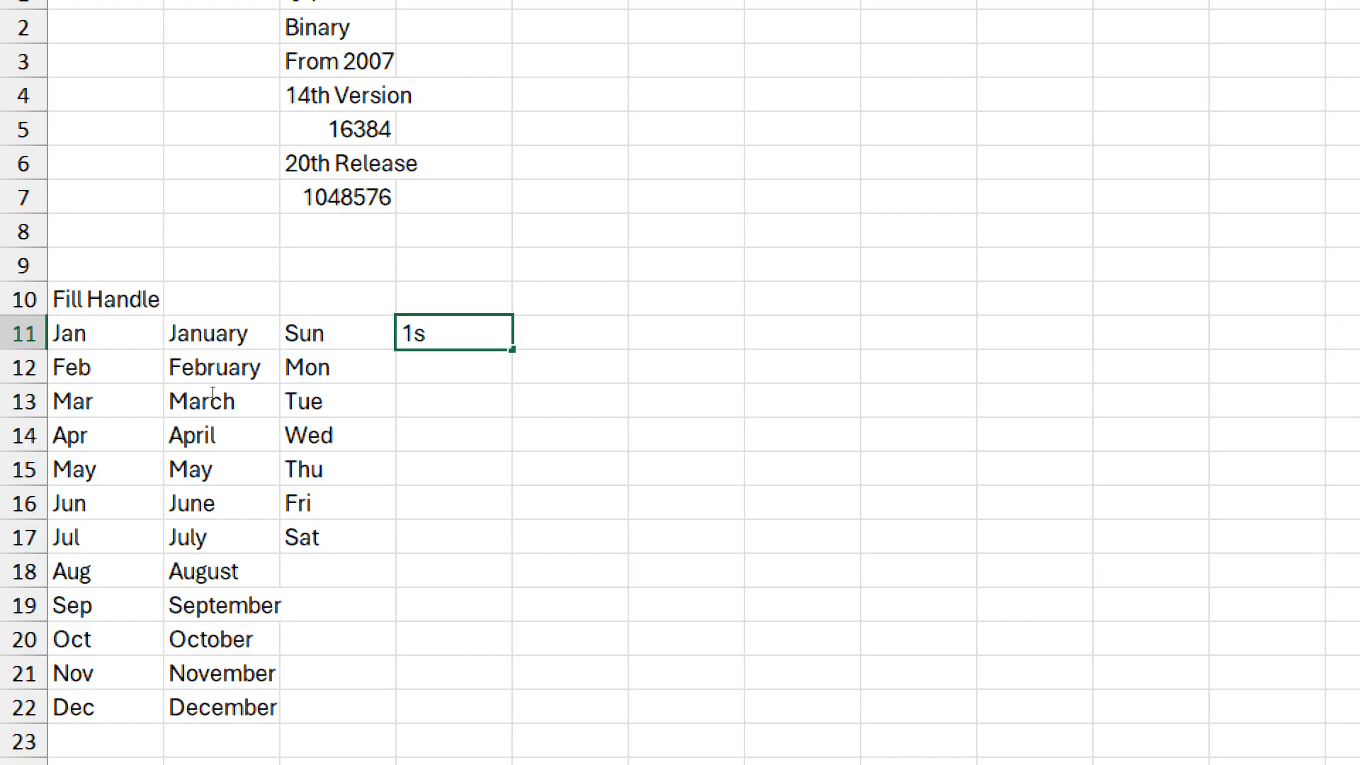
text(t)
drag(512, 350, 521, 719)
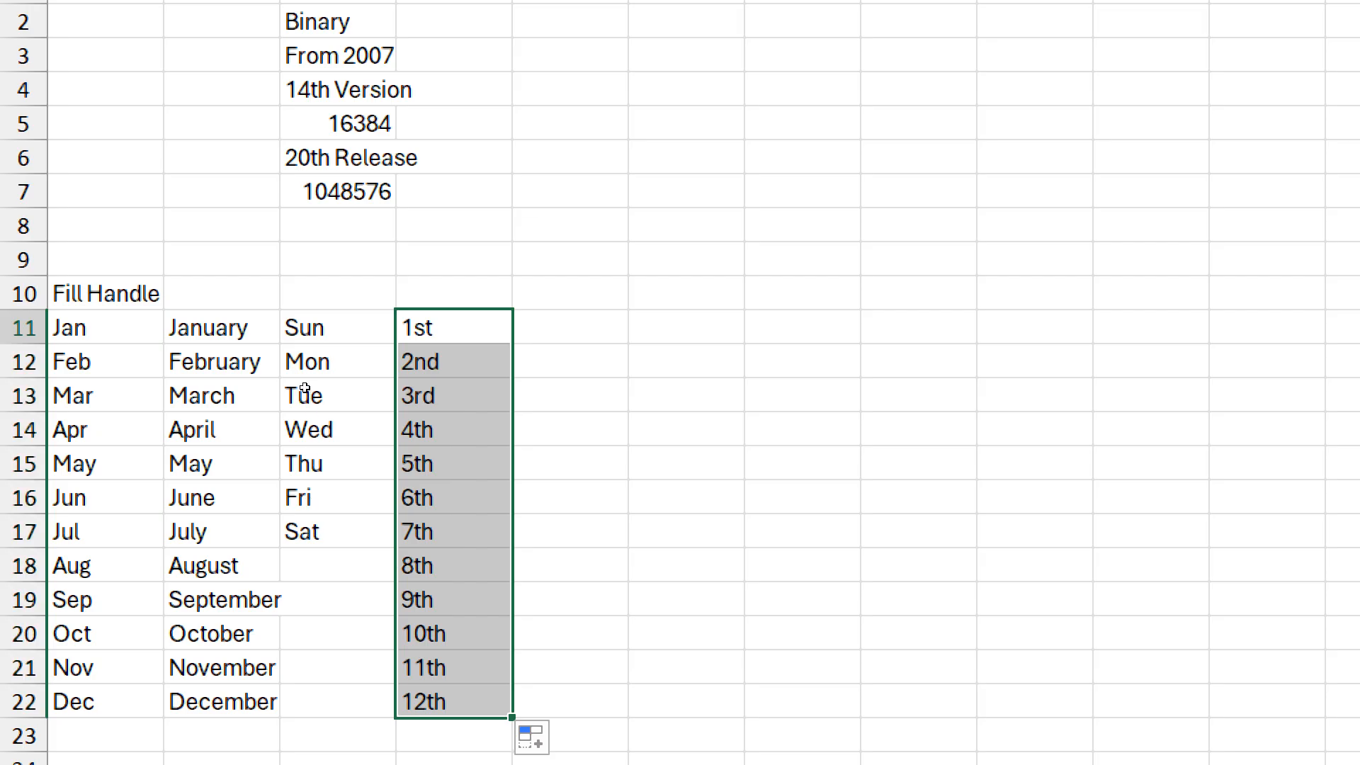
- Enter 1 in E11 and copy it down to E22 with the fill handle
key(Right)
text(1)
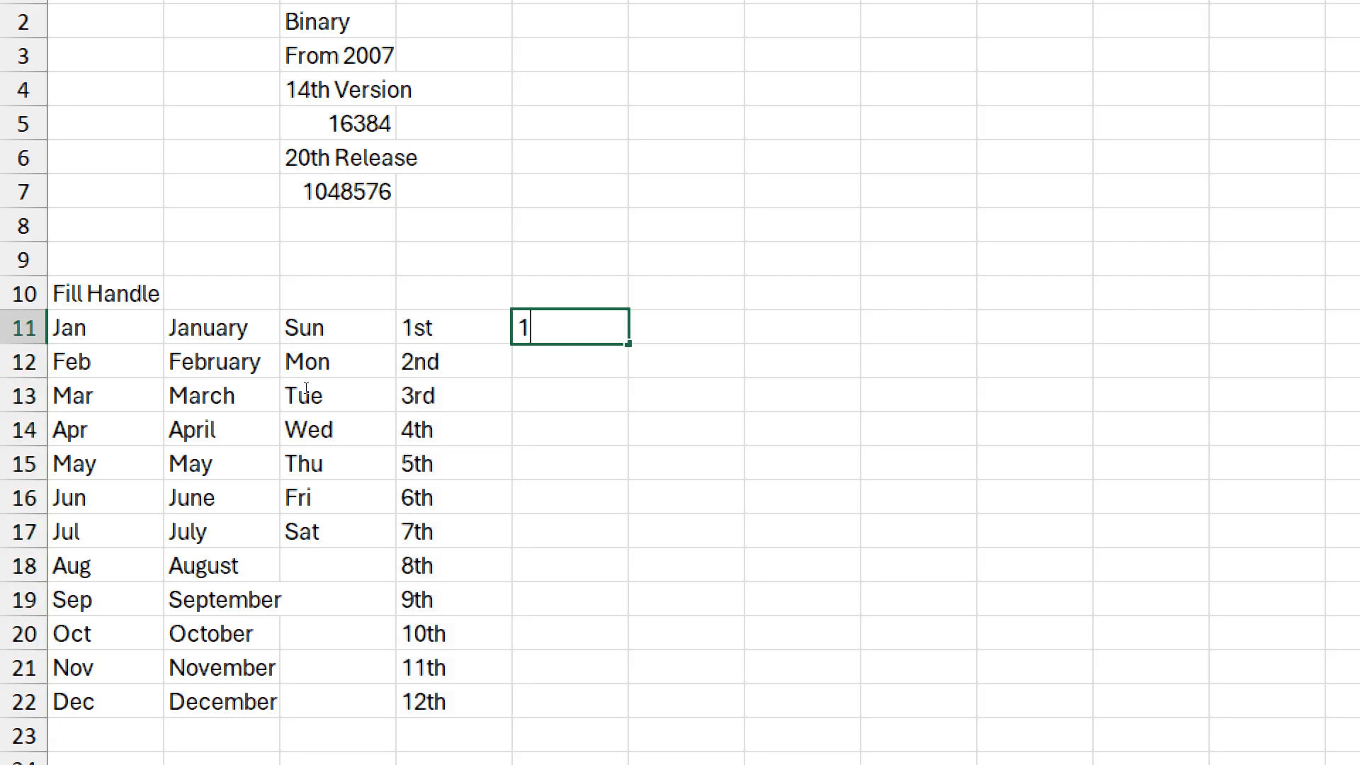
key(ctrl+Return)
drag(629, 343, 636, 716)
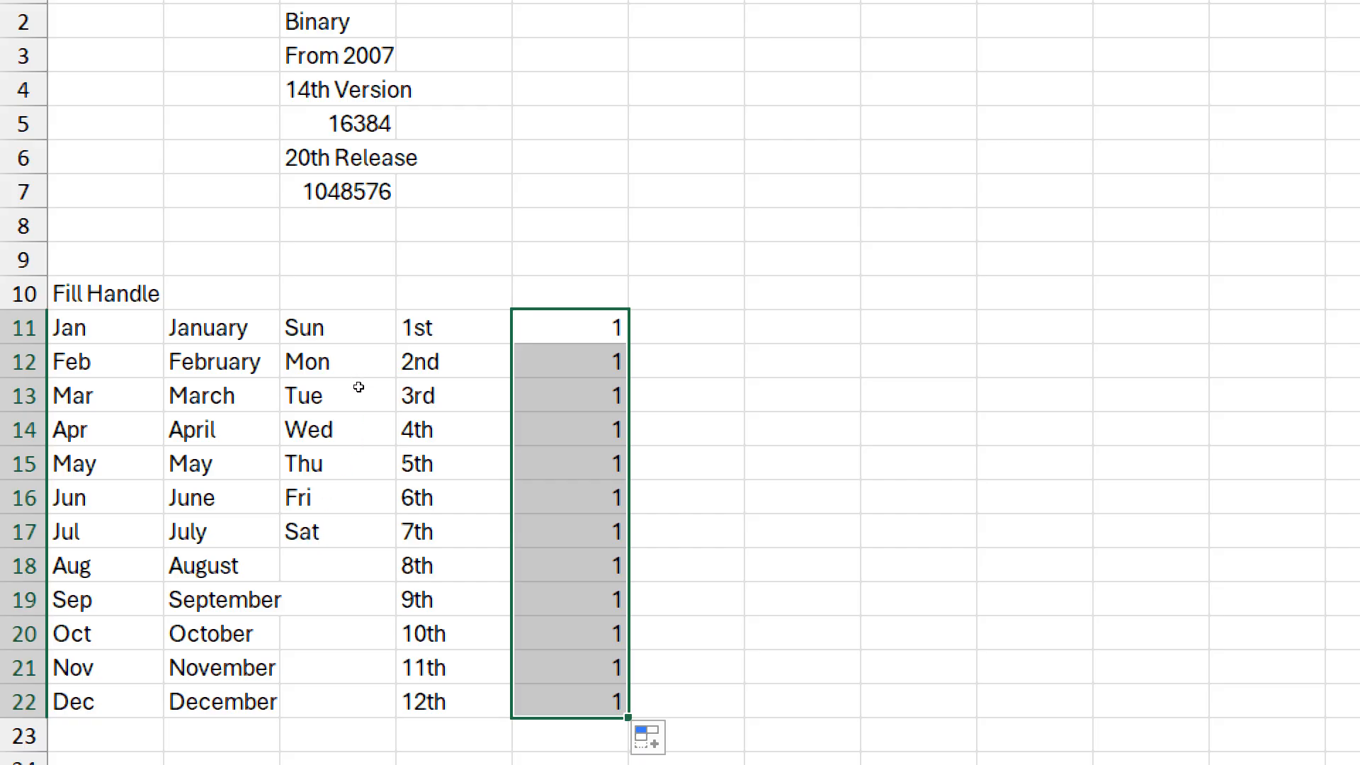
- Enter 1 in F11 and 2 in F12, and extend both cells with the fill handle to number down to 12 in F22
key(Right)
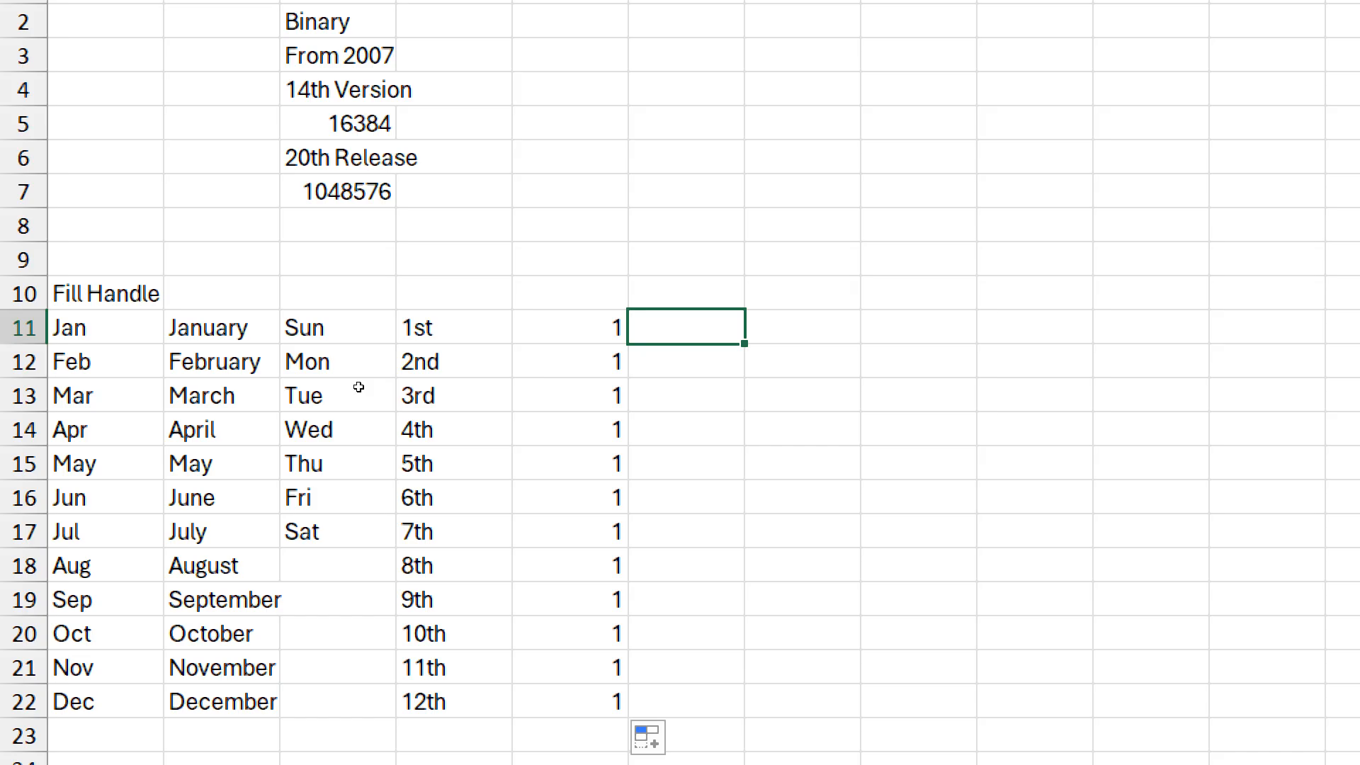
text(1)
key(Return)
text(2)
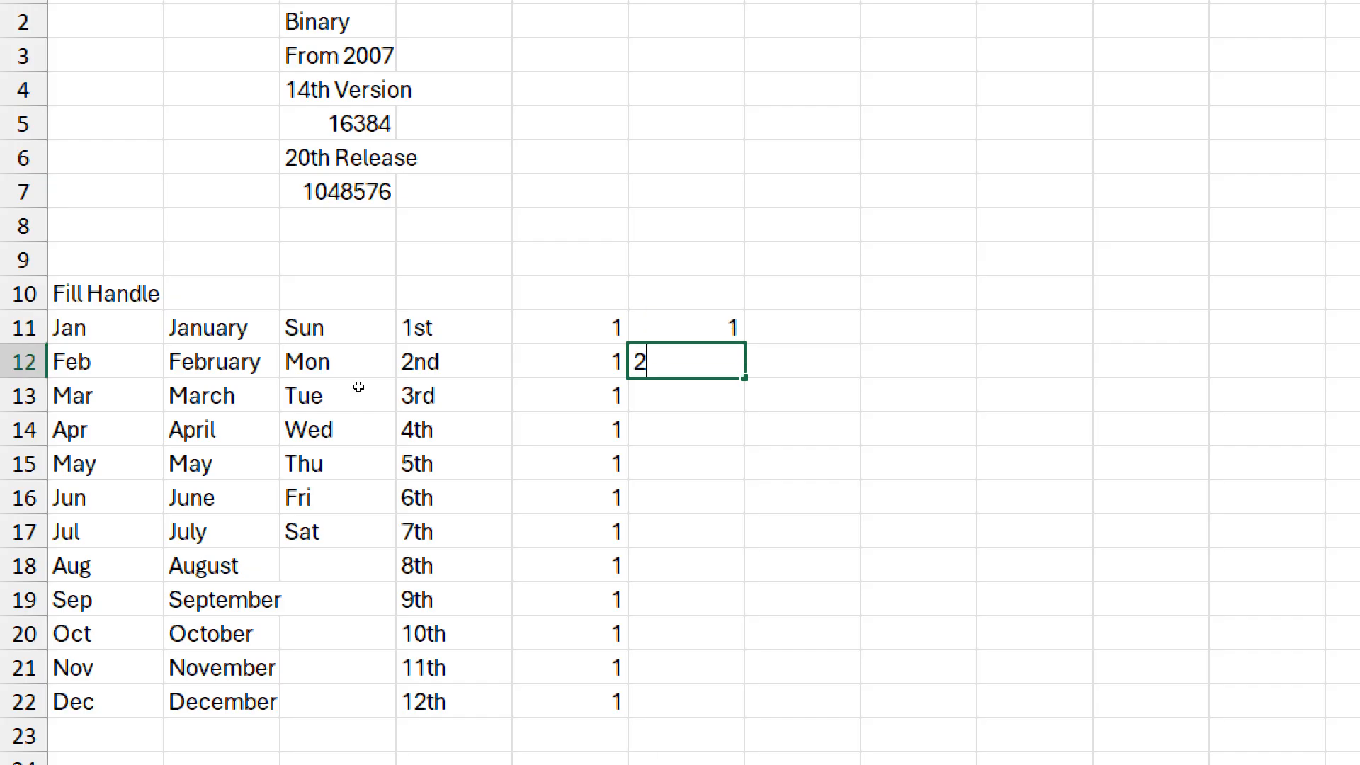
key(Return)
key(Up)
key(Up)
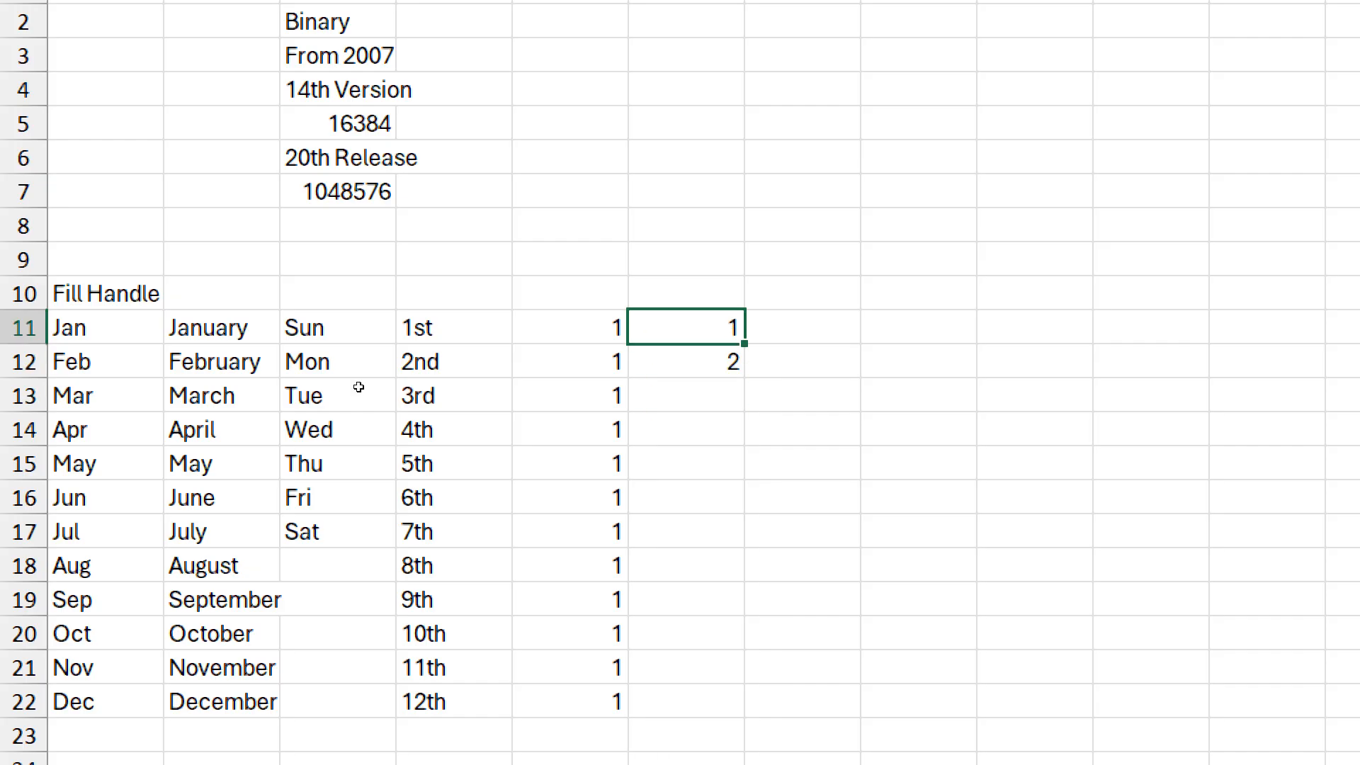
key(shift+Down)
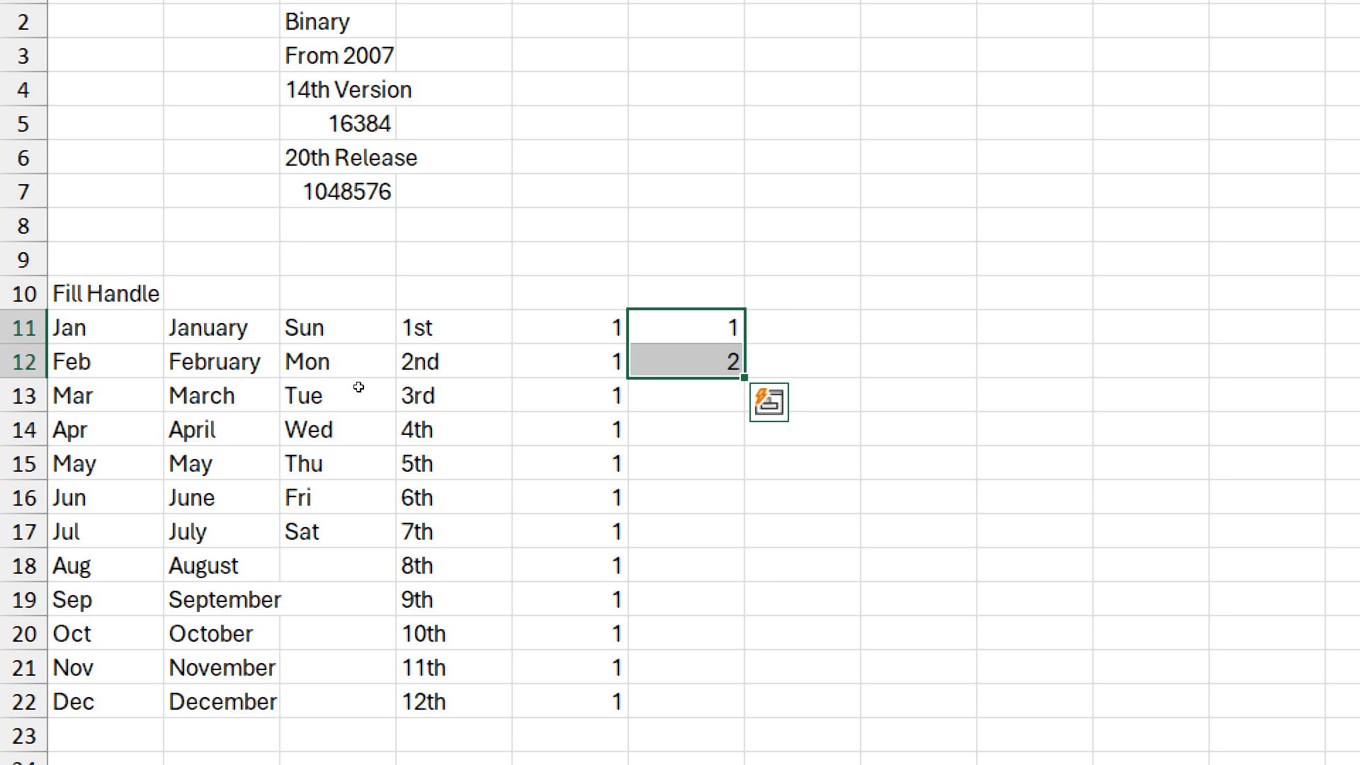
drag(744, 377, 719, 702)
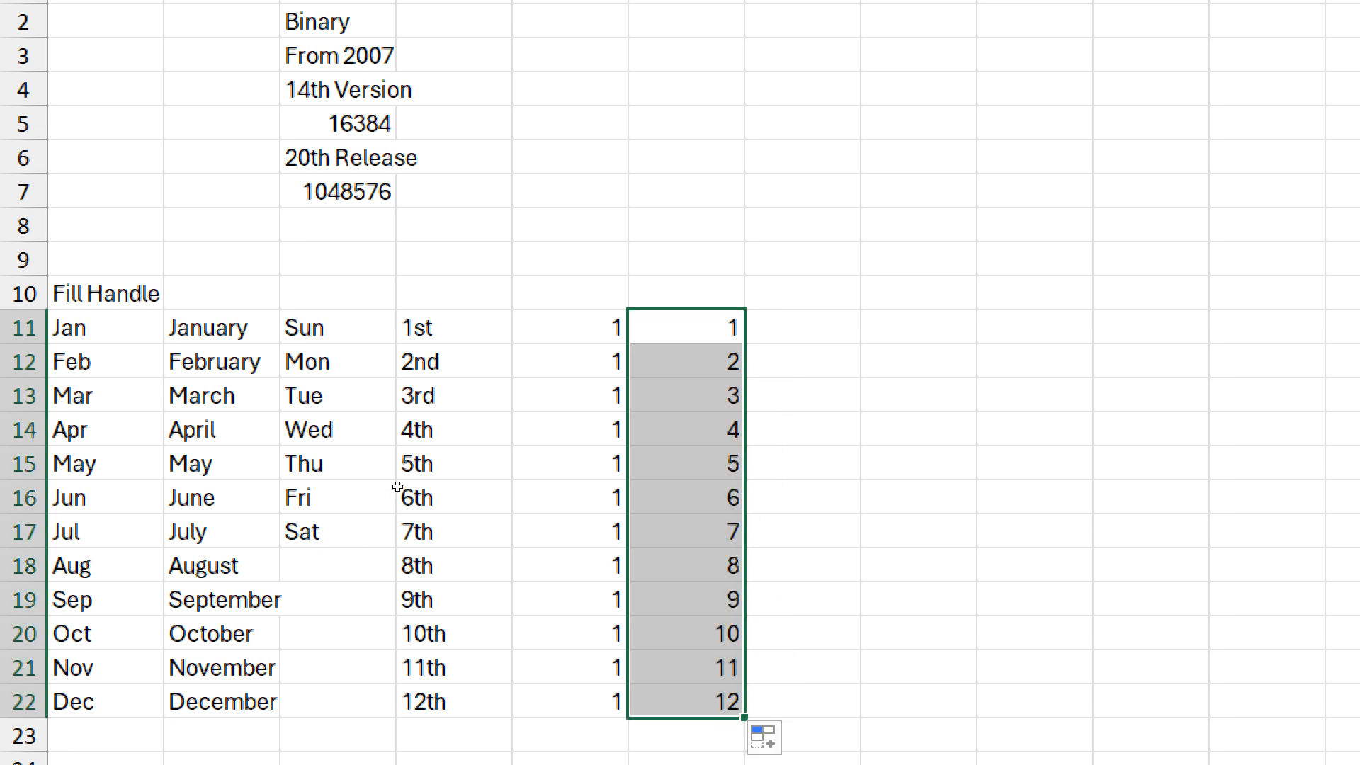
- Enter 1 in G11 and extend that single cell as an incrementing series to 12 in G22
key(Right)
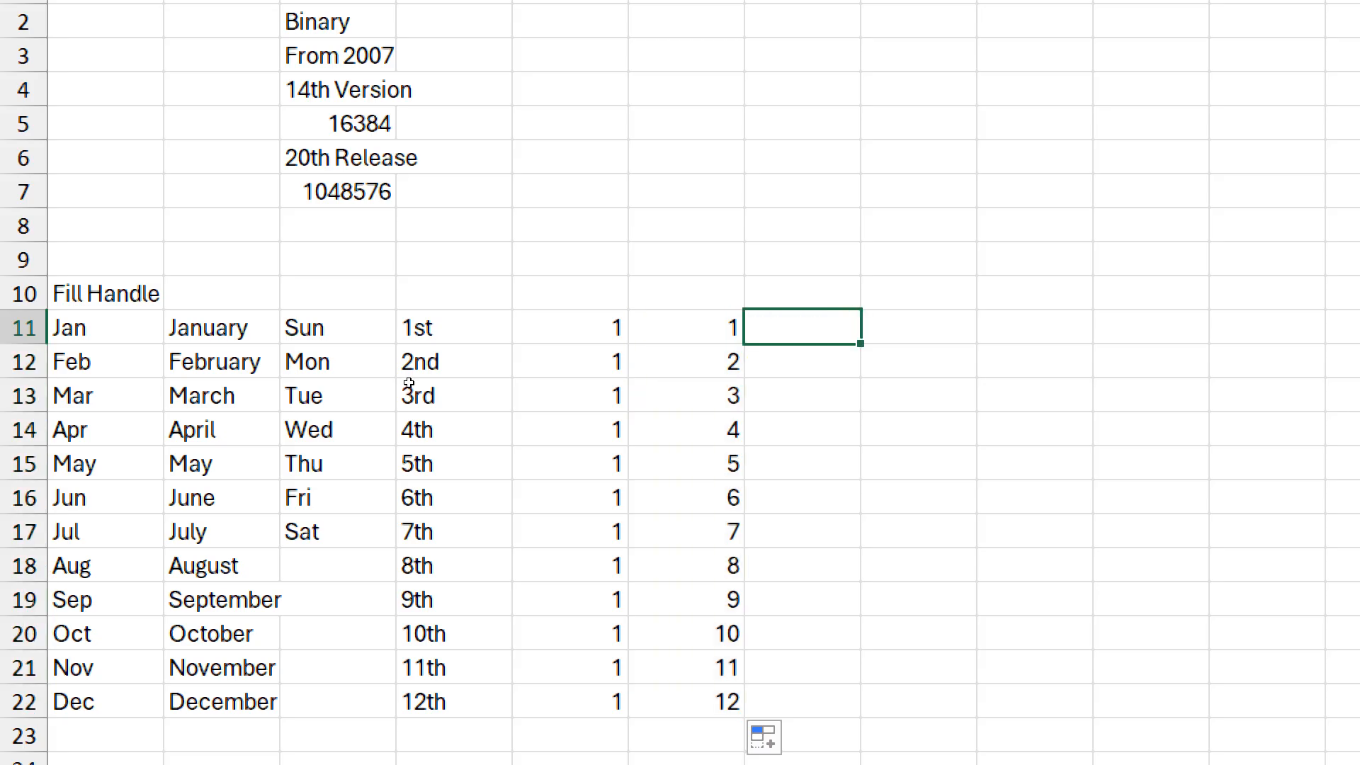
text(1)
drag(860, 343, 860, 719)
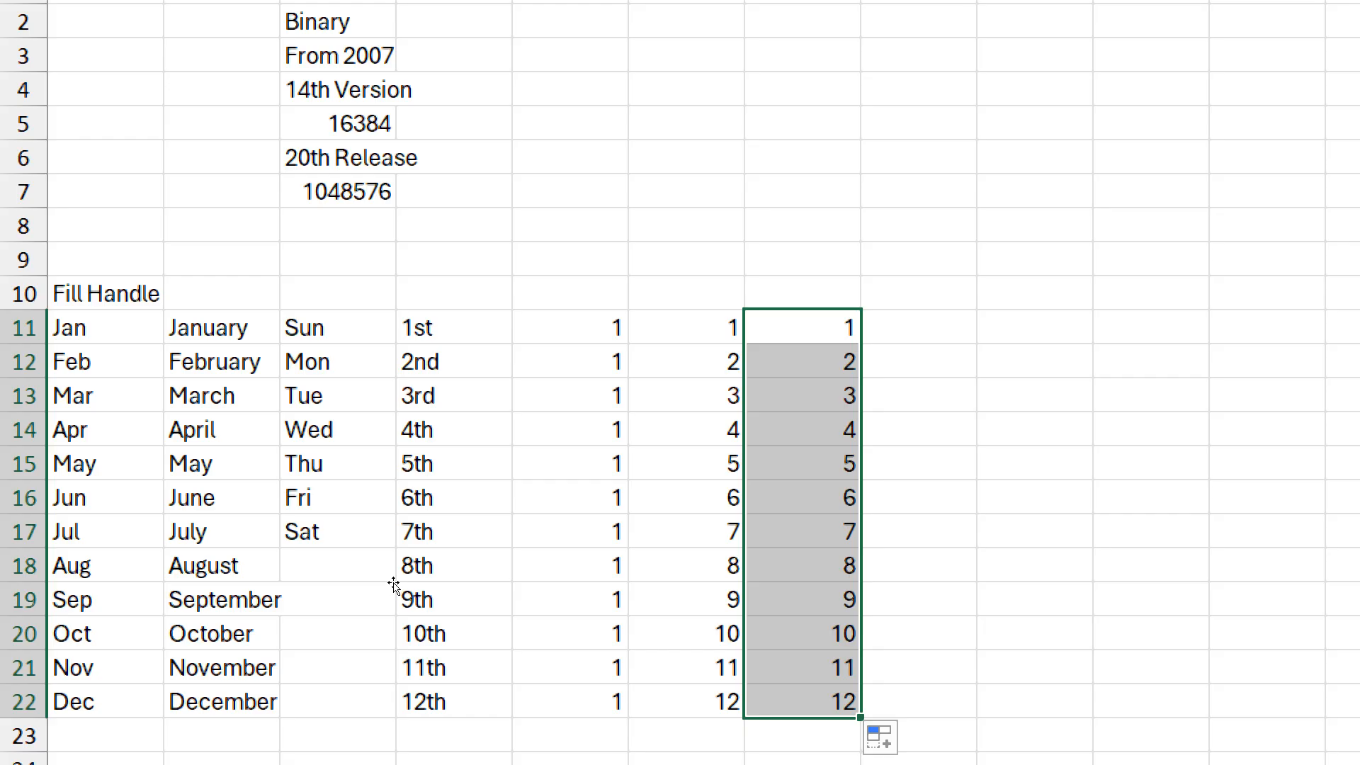
- Enter 1 in H11 and copy it down to H22 with the fill handle
key(Right)
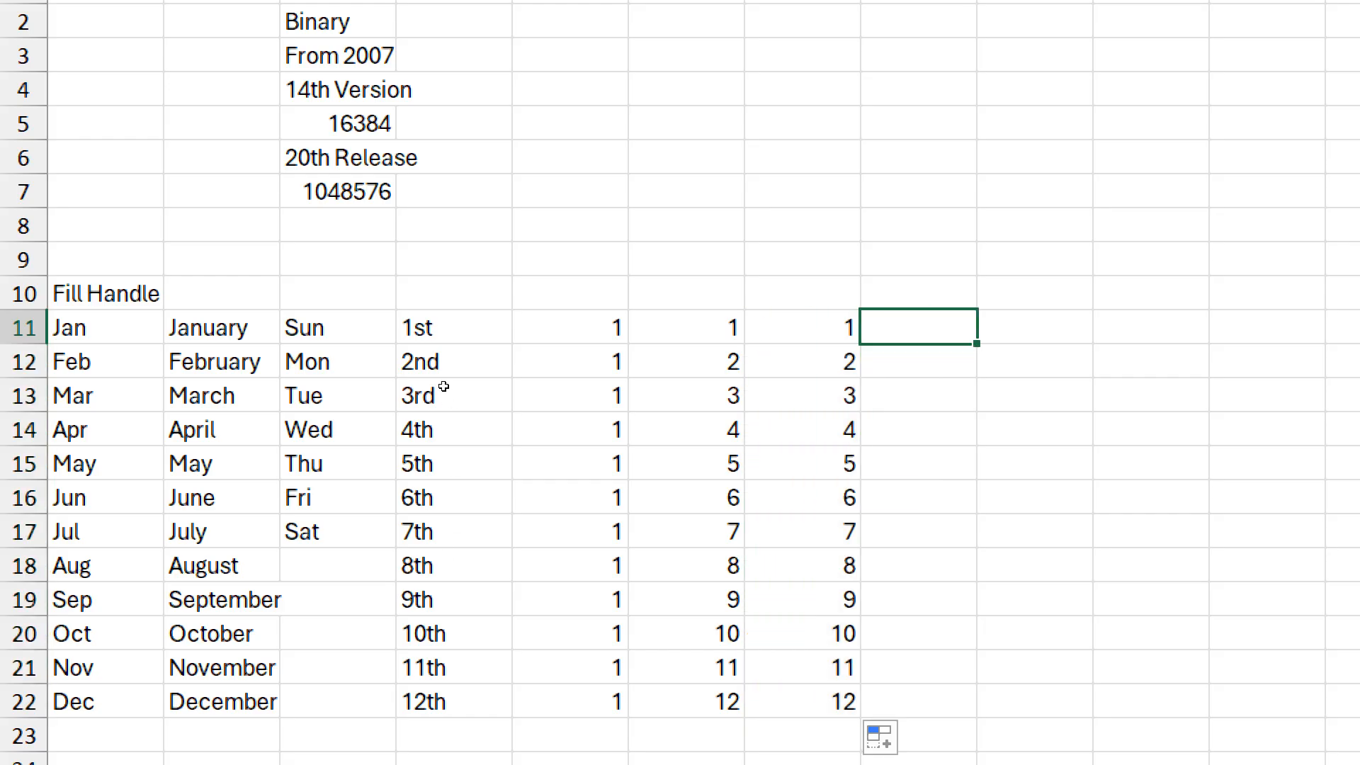
text(1)
key(ctrl+Return)
drag(976, 344, 977, 718)
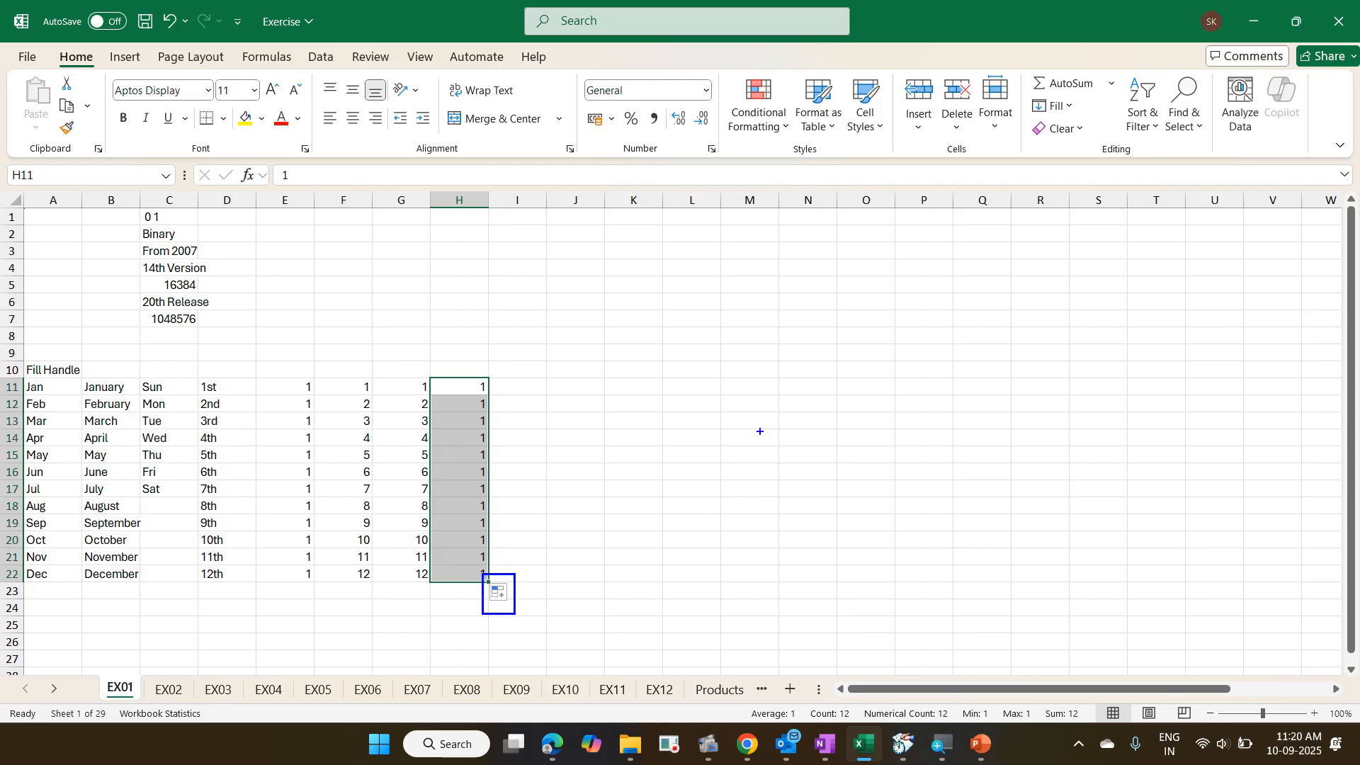
drag(760, 431, 519, 573)
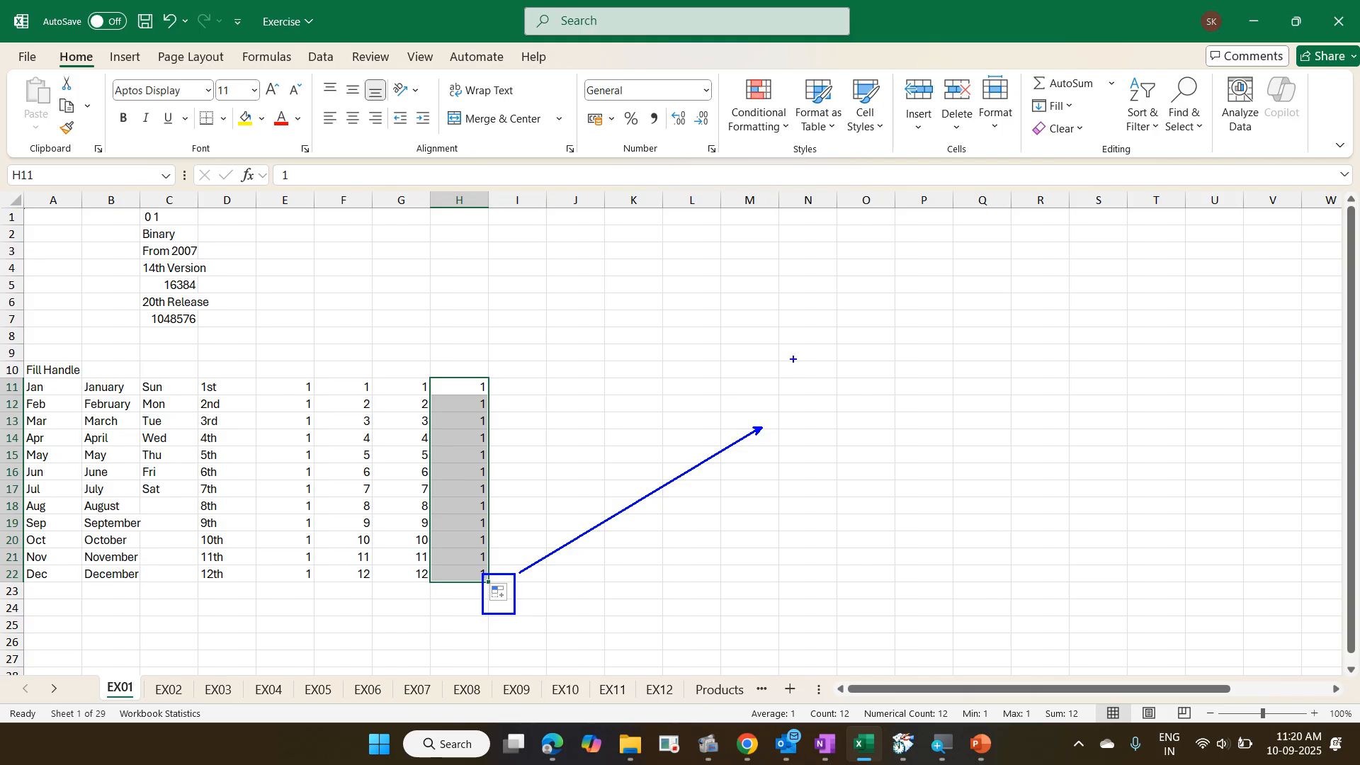
text(t)
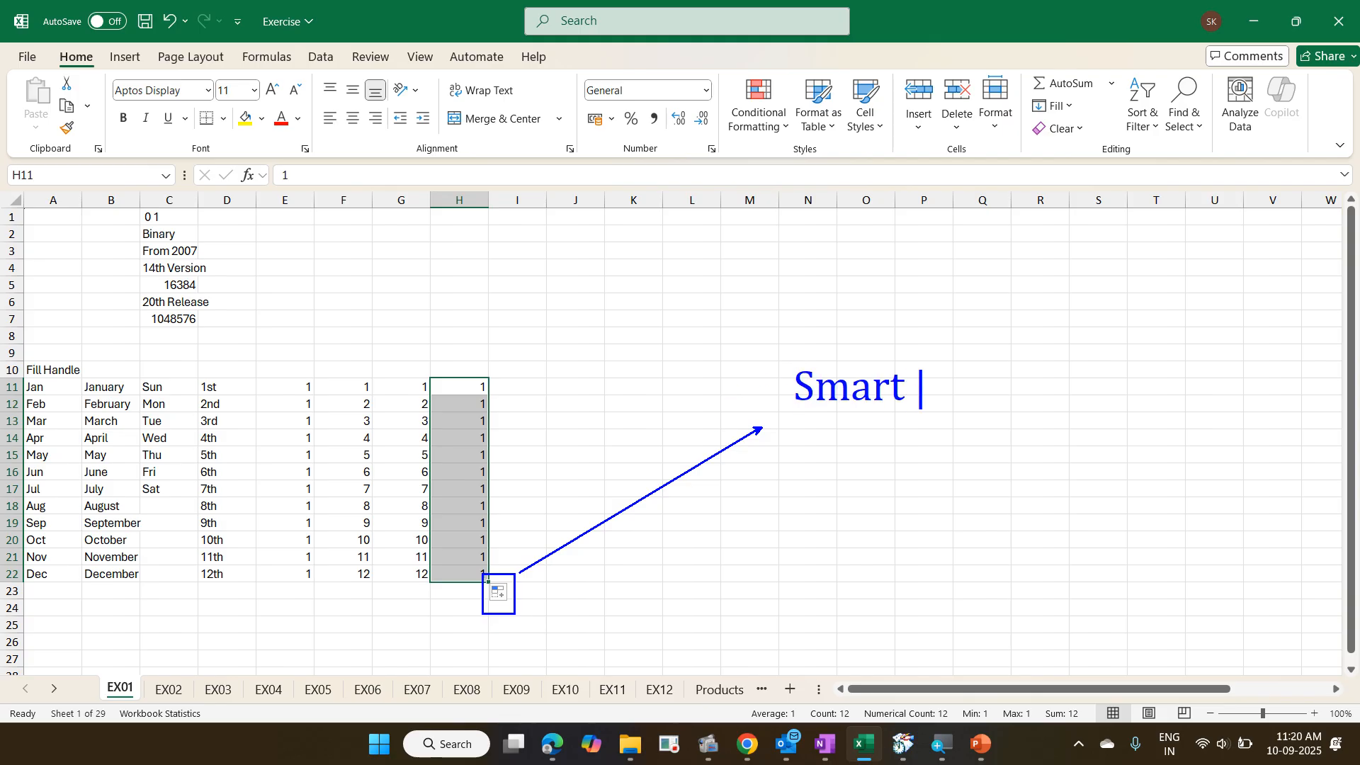
text(Smart Tag)
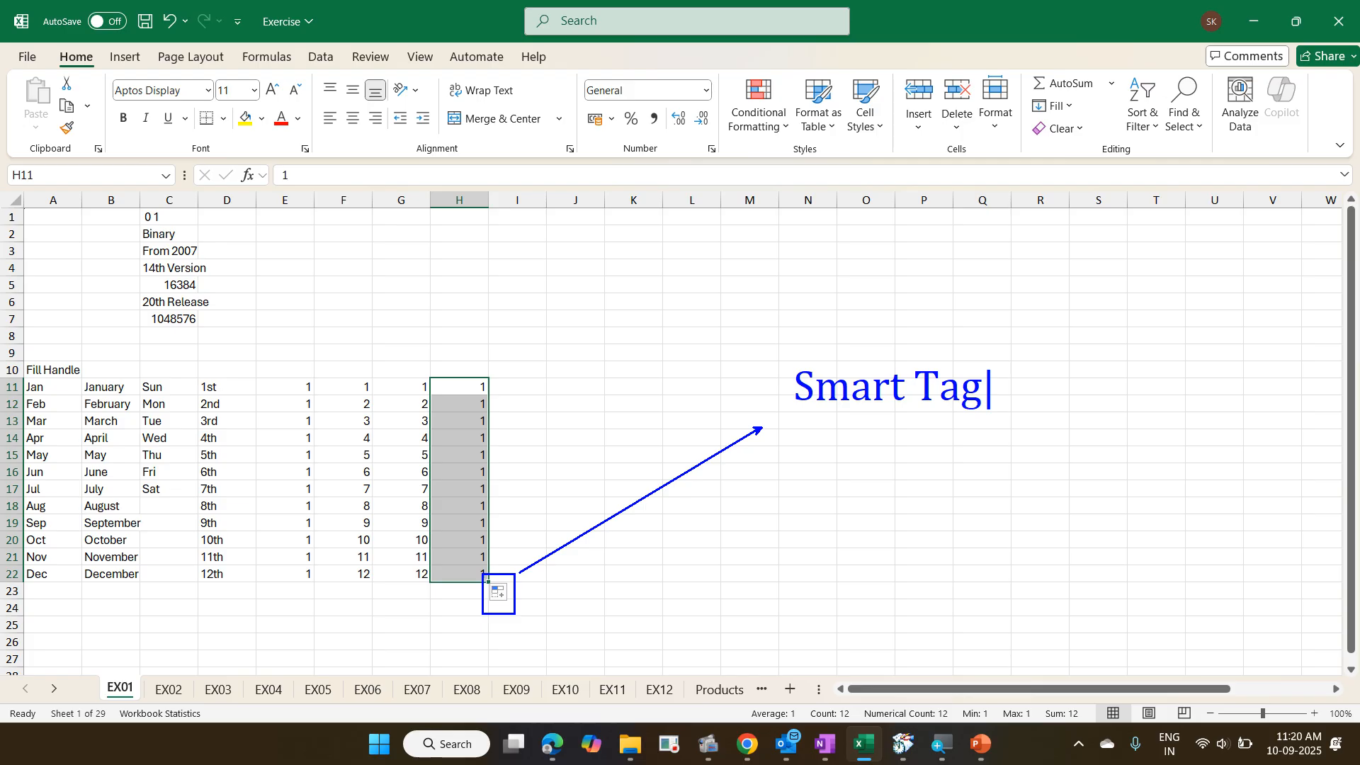
key(Escape)
key(Escape)
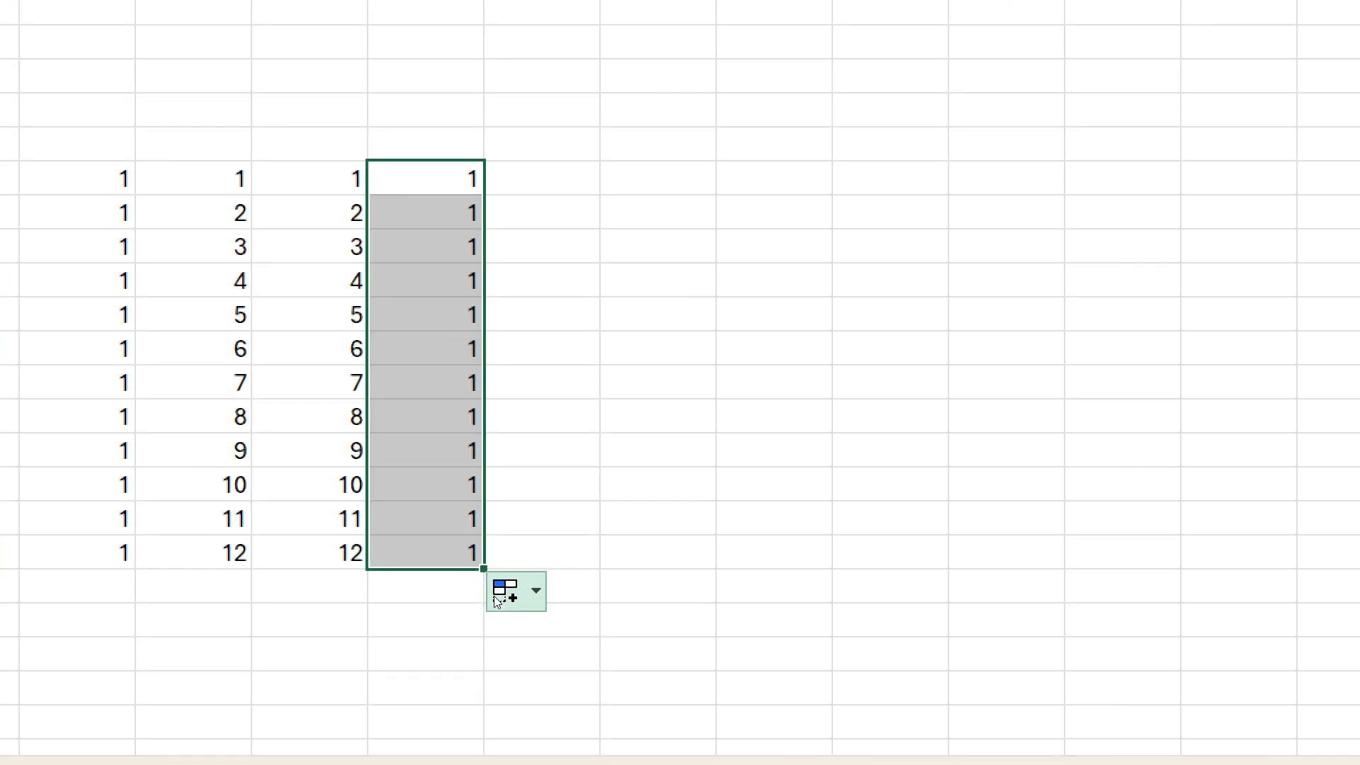
- Convert the copied values in H11:H22 to a series with the Fill Series auto fill option
click(498, 599)
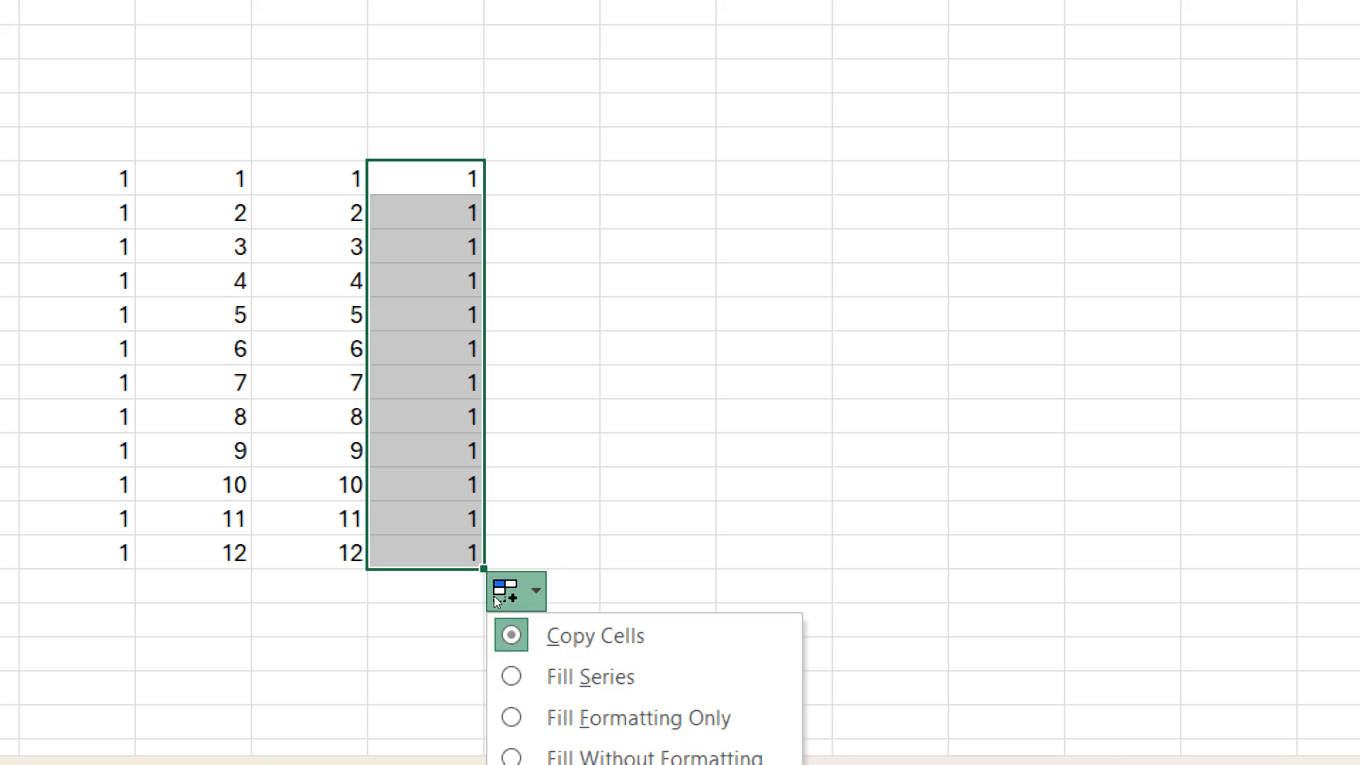
key(Down)
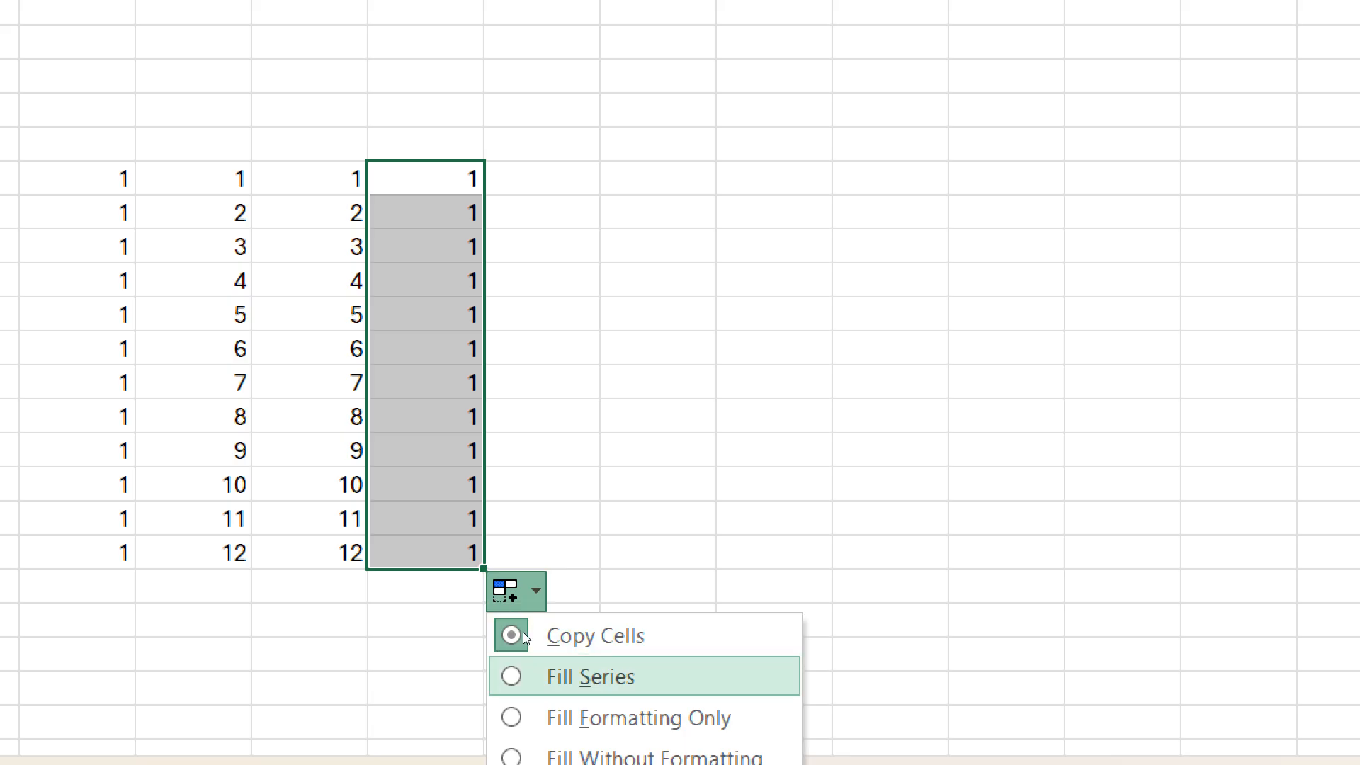
key(Return)
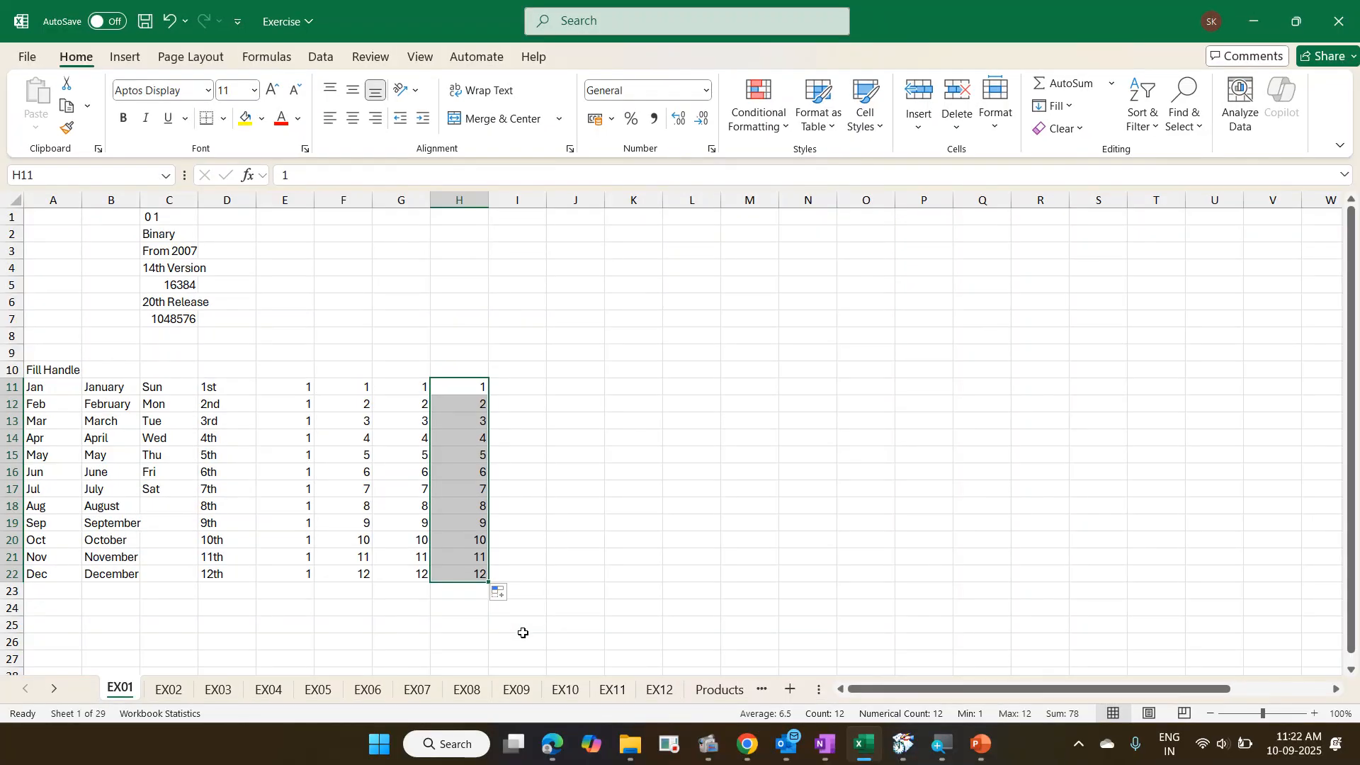
- Enter 1 in cell I11 and keep that cell selected
key(Right)
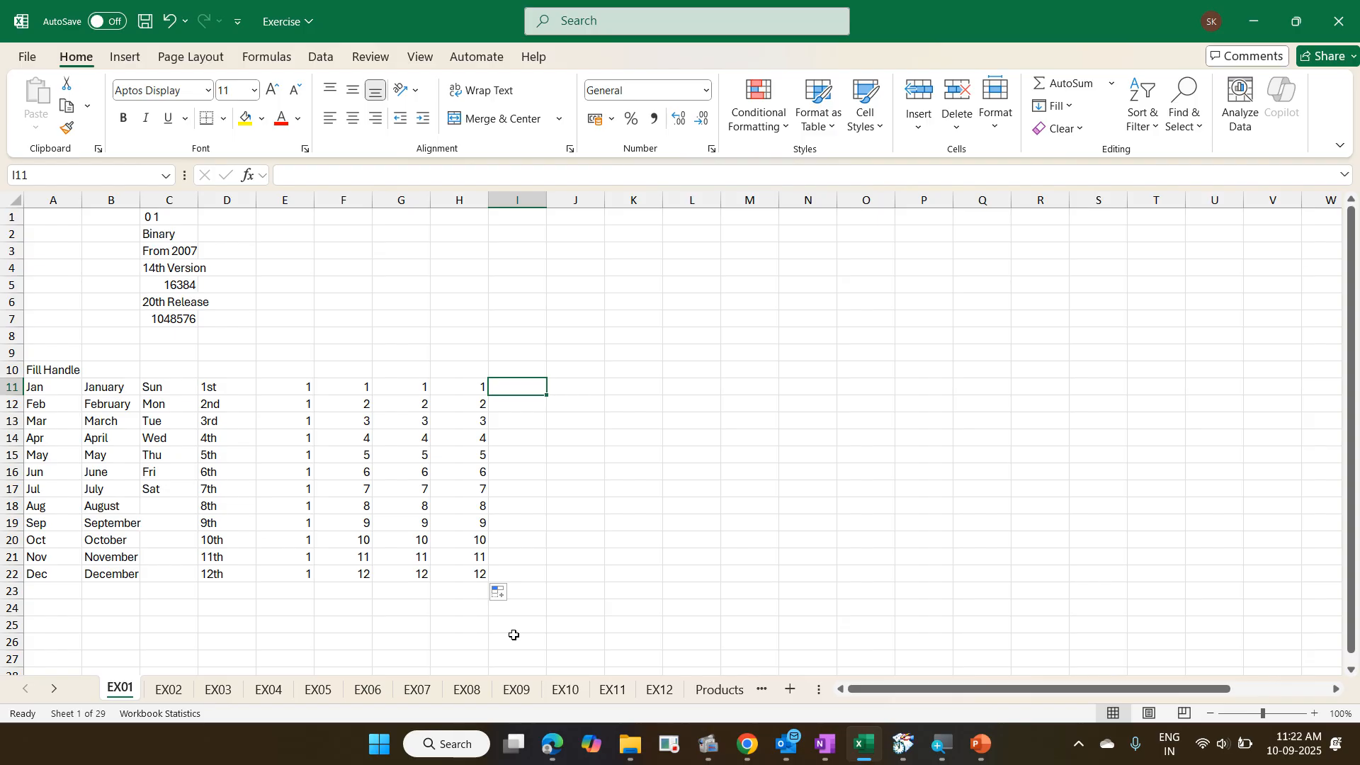
text(1)
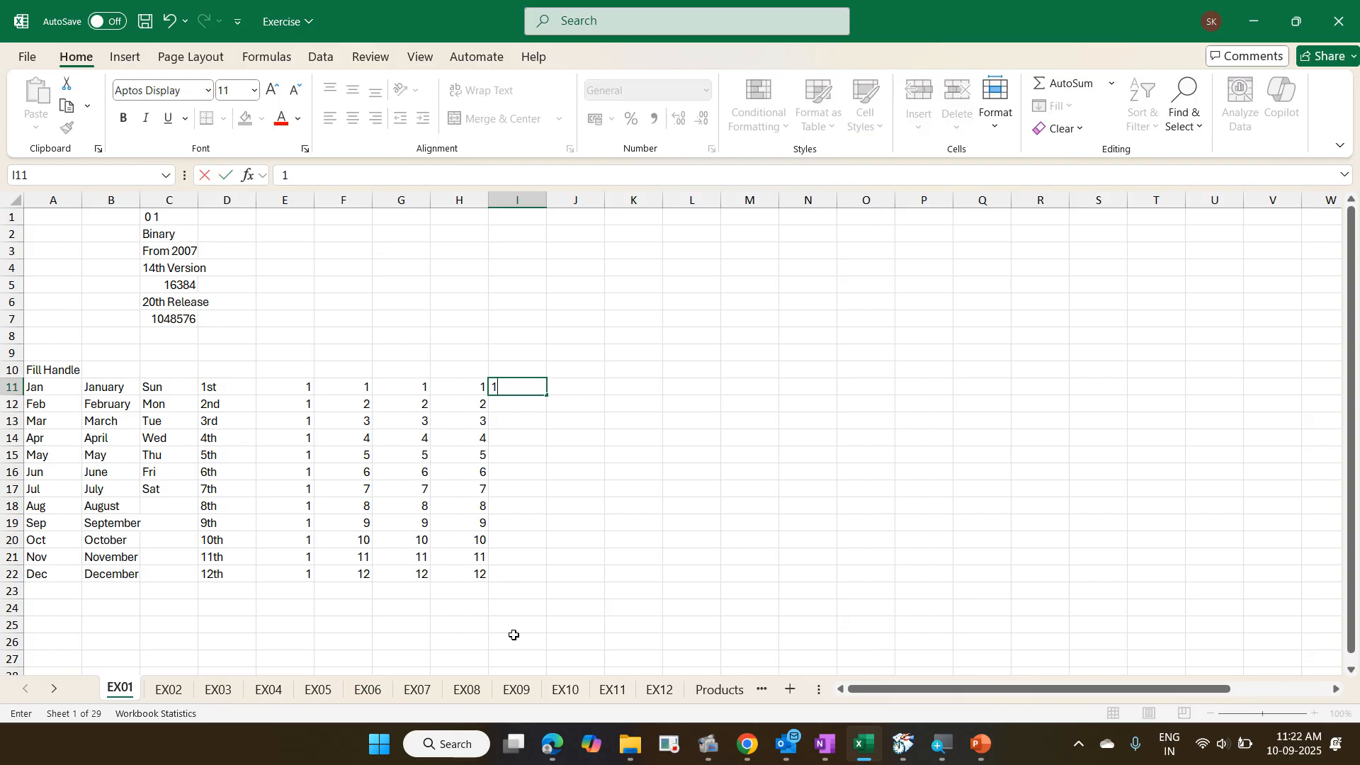
key(ctrl+Return)
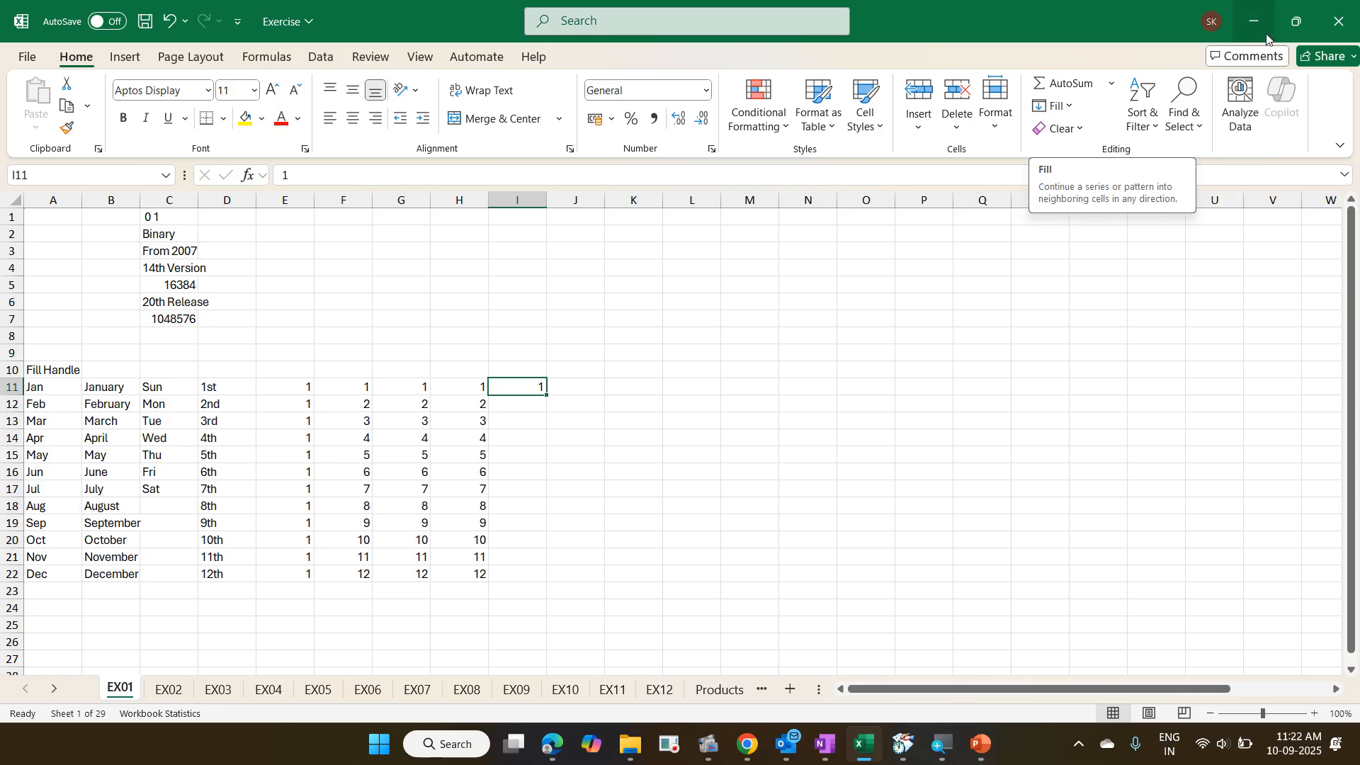
- View the Fill commands in a reduced workbook window and maximize the window again
click(1297, 21)
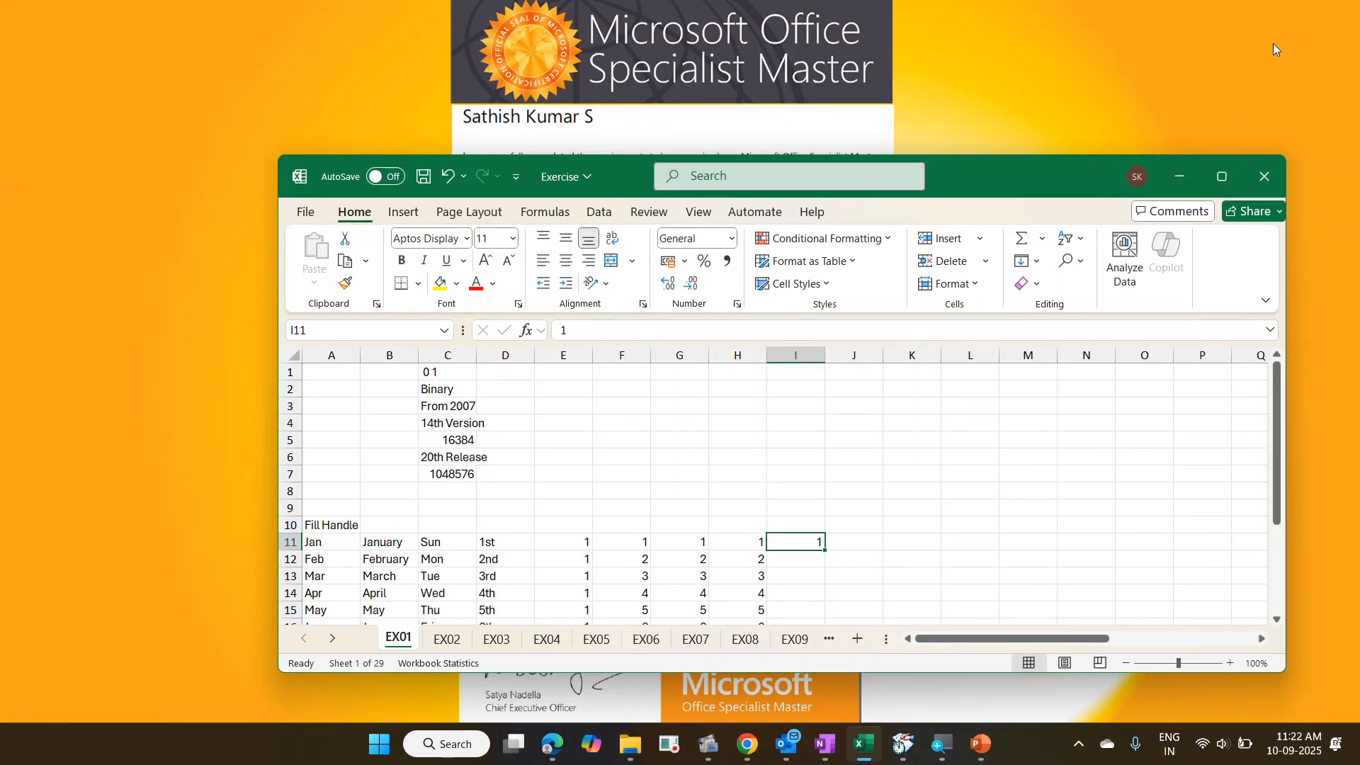
drag(1050, 167, 1009, 70)
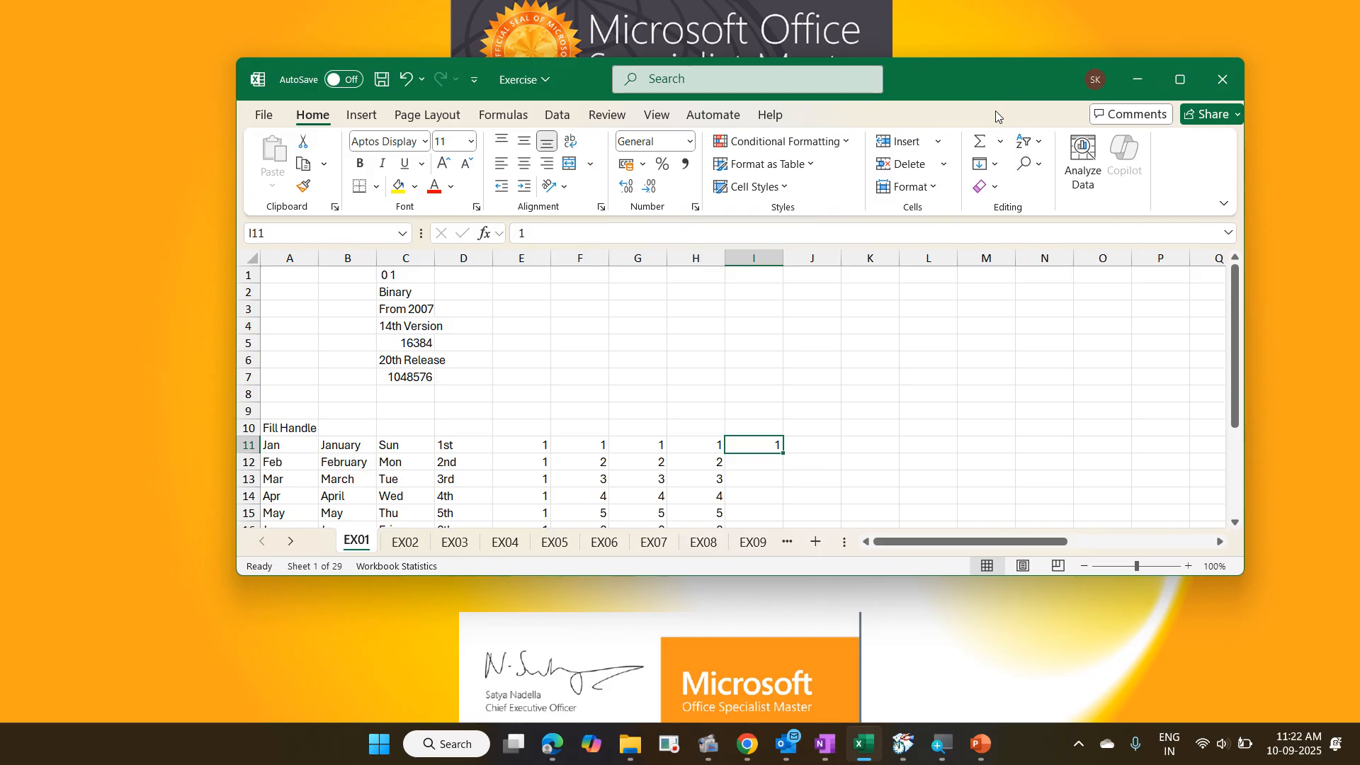
click(996, 166)
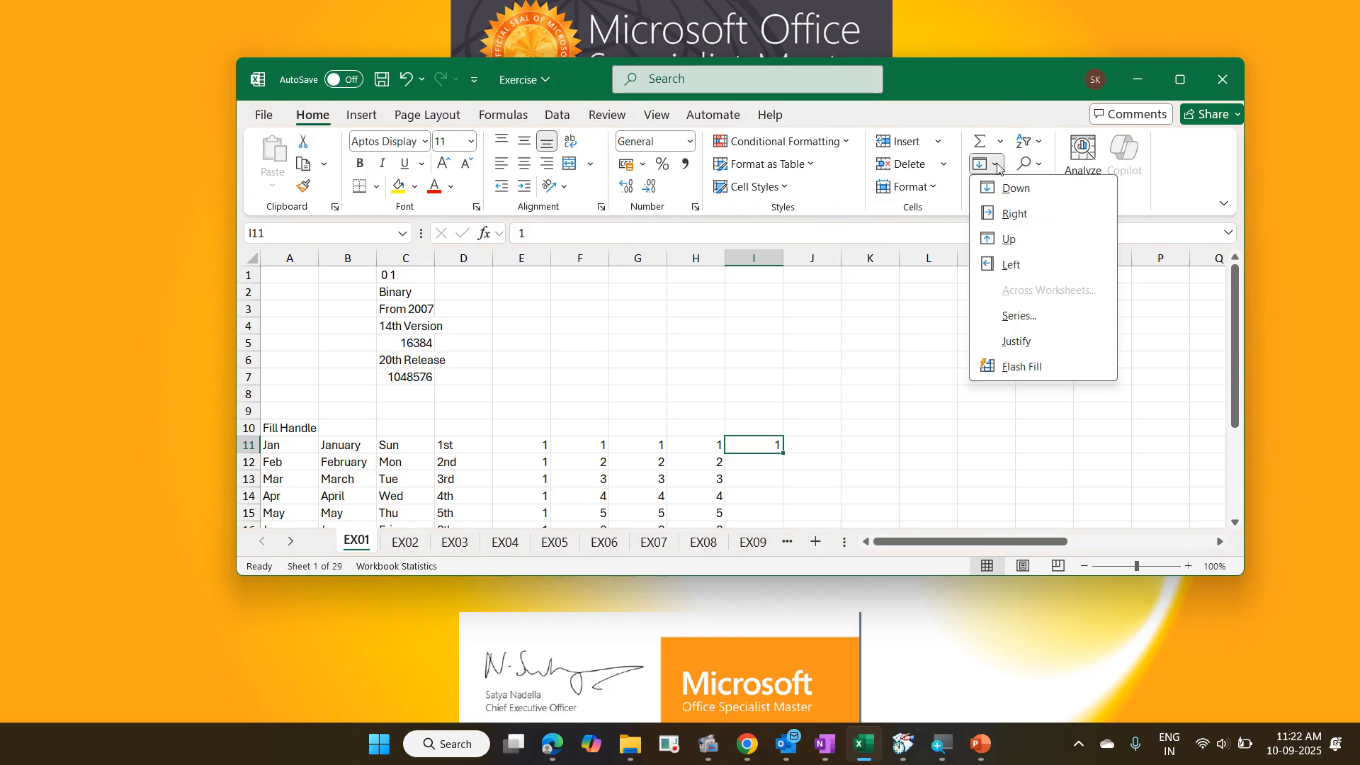
click(1184, 76)
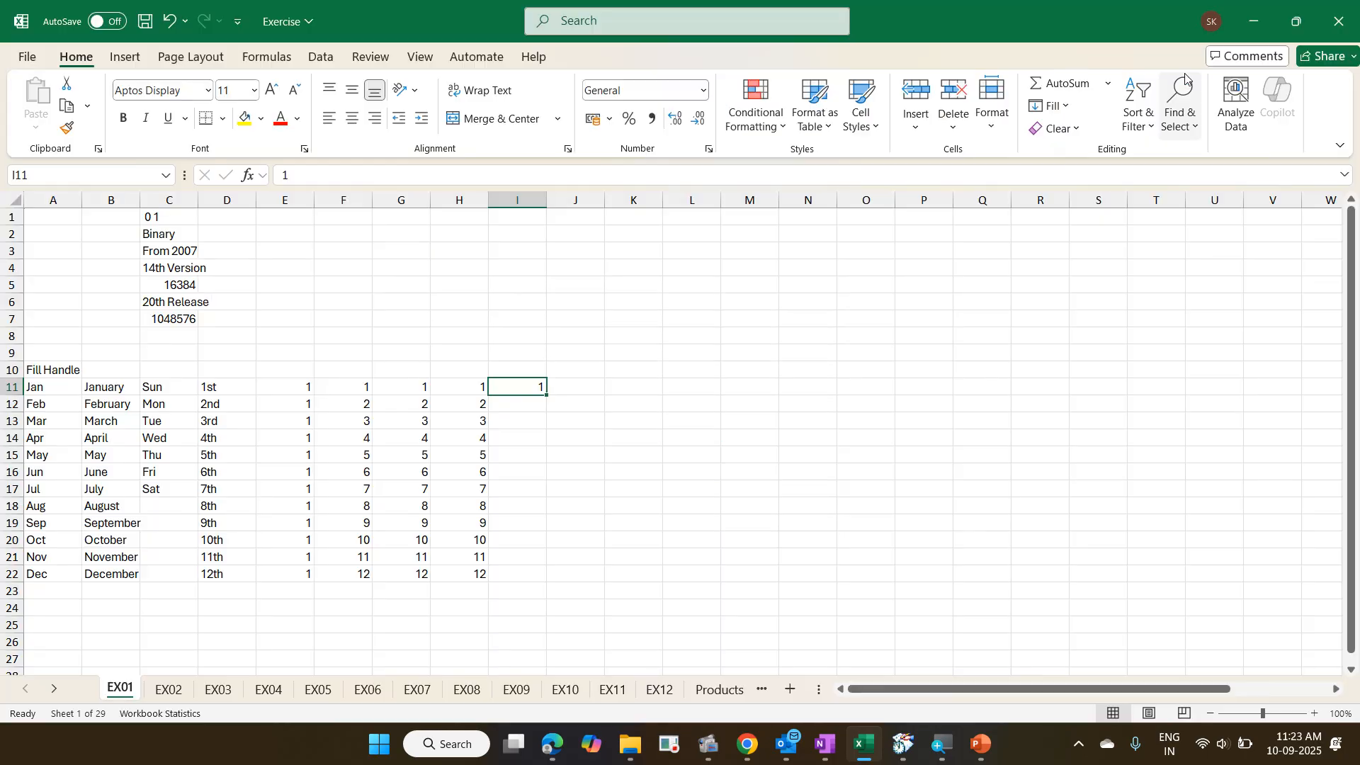
click(1069, 109)
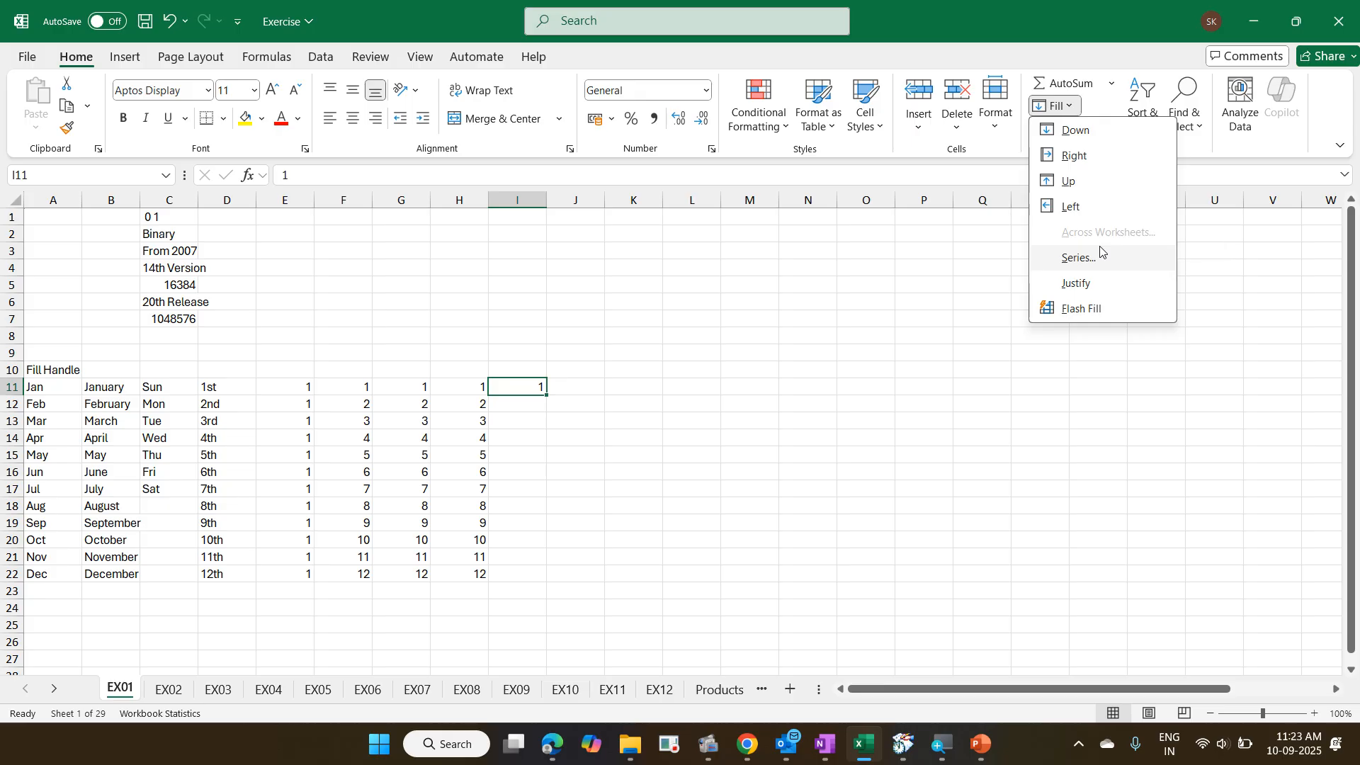
drag(51, 49, 102, 68)
drag(1017, 92, 1093, 127)
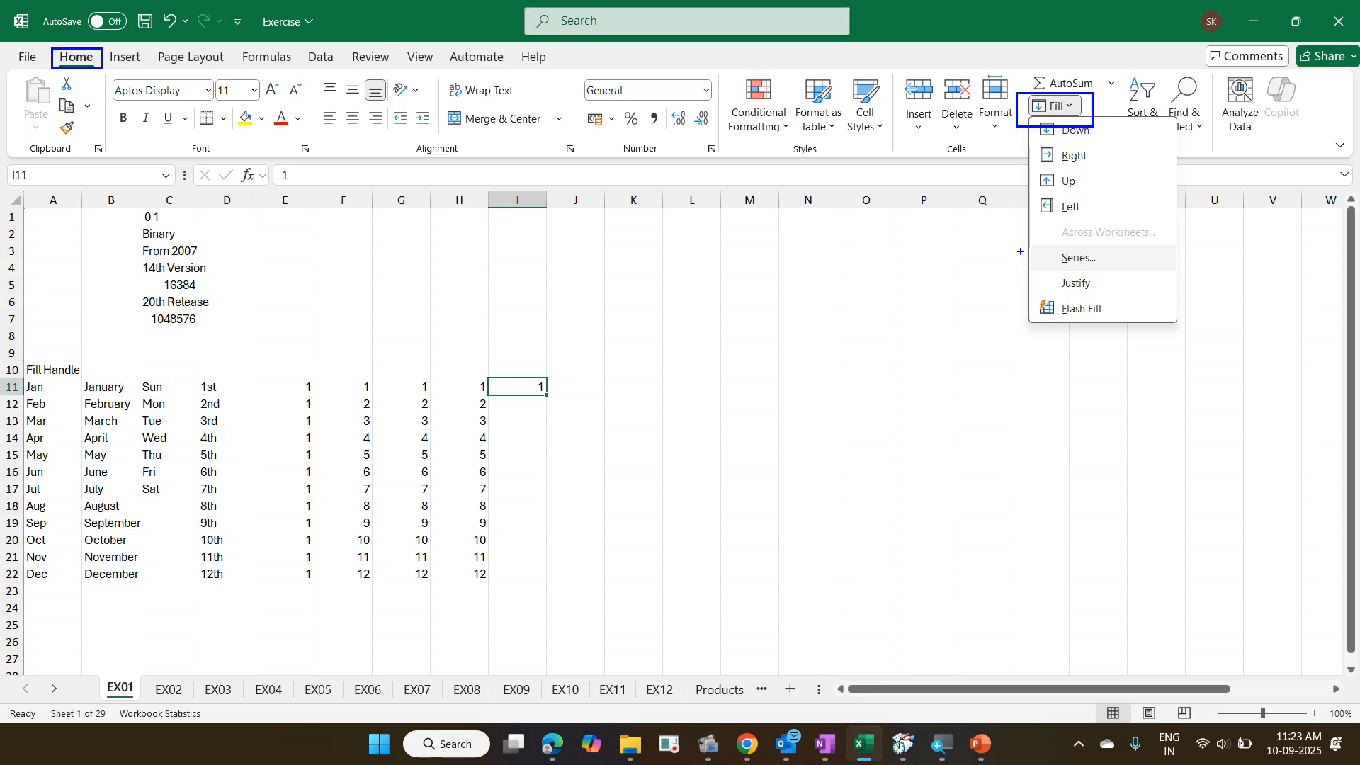
mouse_move(1024, 240)
mouse_down()
mouse_move(1138, 270)
mouse_move(1048, 131)
mouse_up()
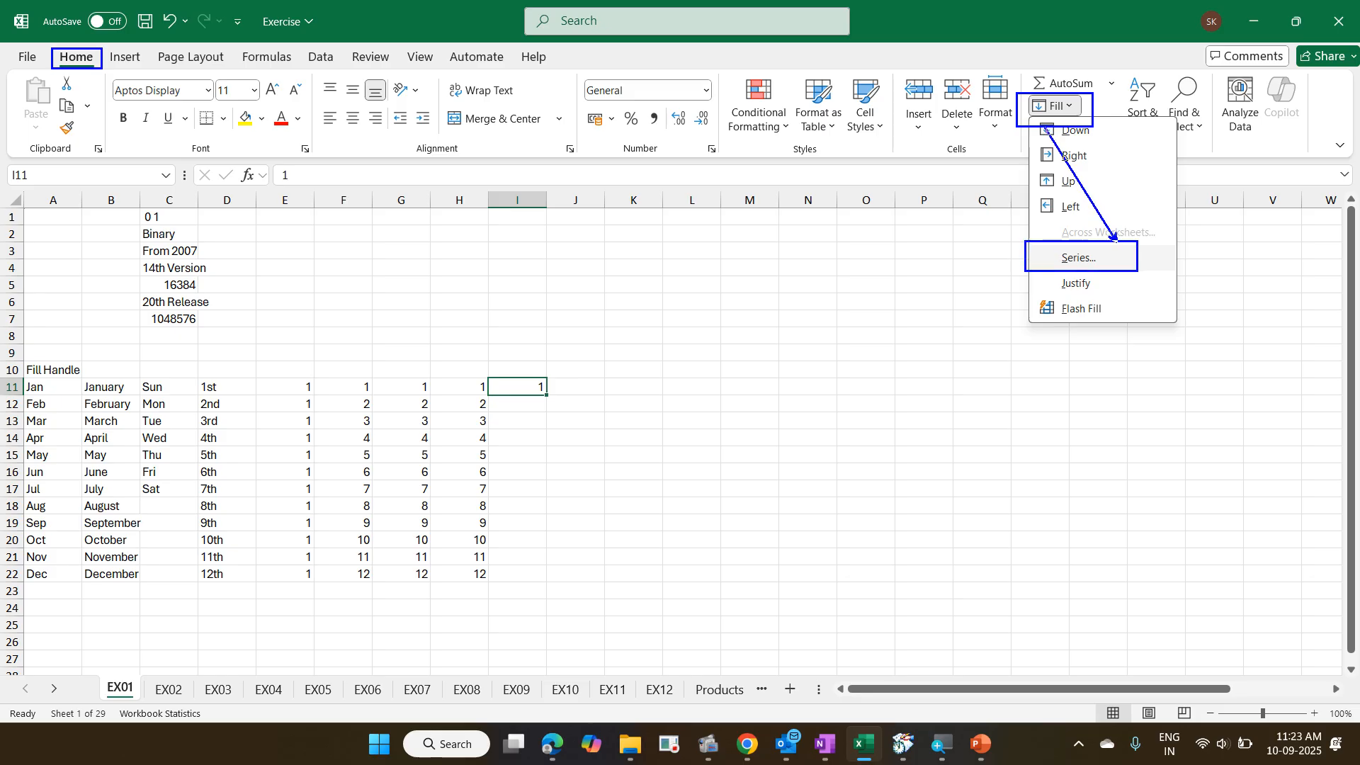
drag(847, 119, 1014, 121)
drag(662, 93, 98, 51)
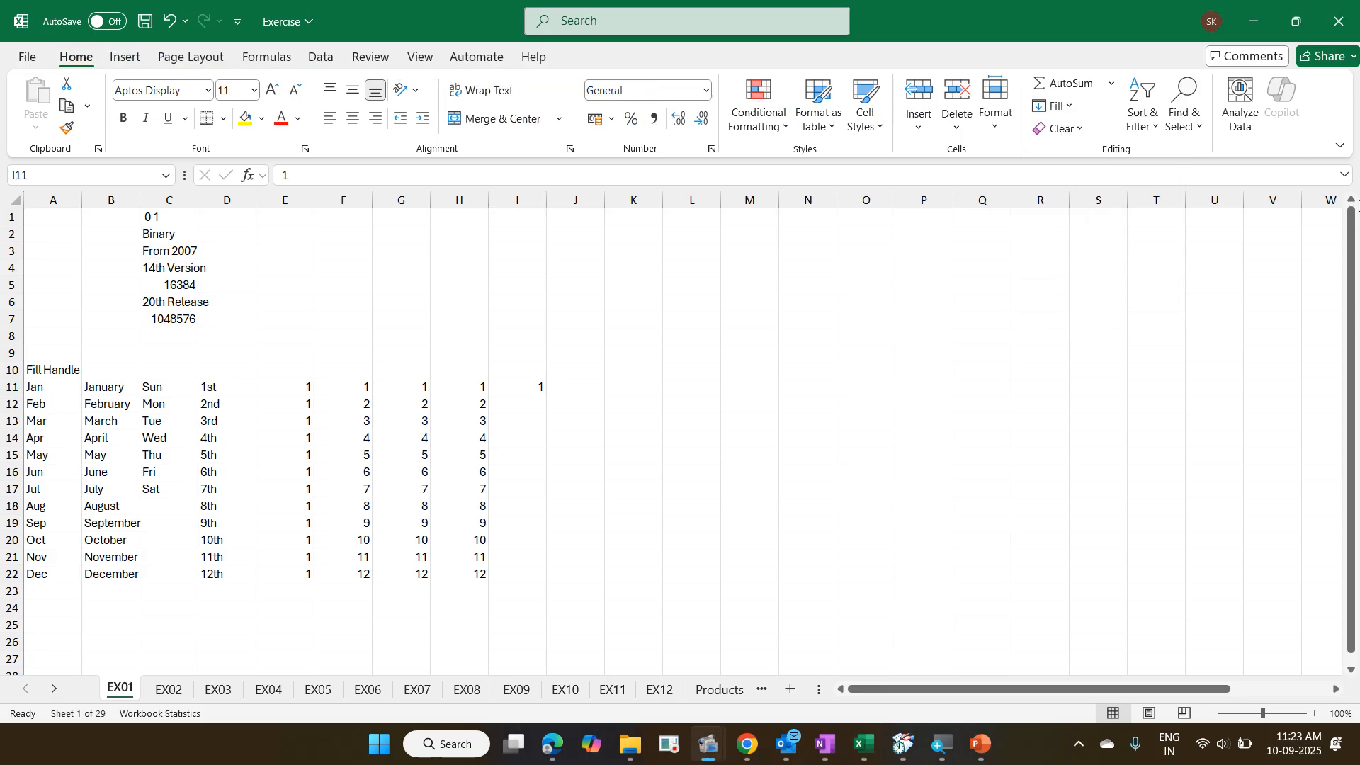
- Open the Fill Series settings for cell I11 and set the series to run in columns
click(1063, 112)
click(1063, 112)
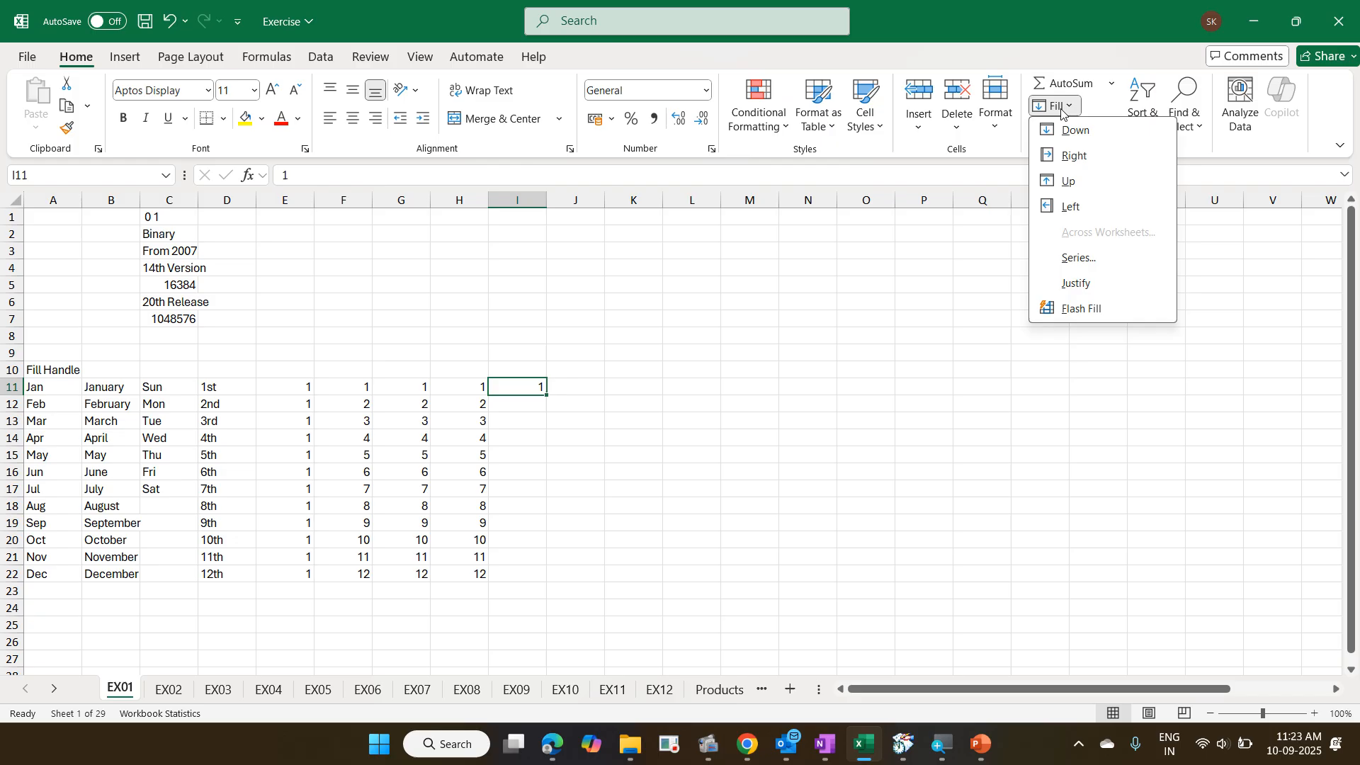
click(1079, 258)
drag(369, 261, 759, 216)
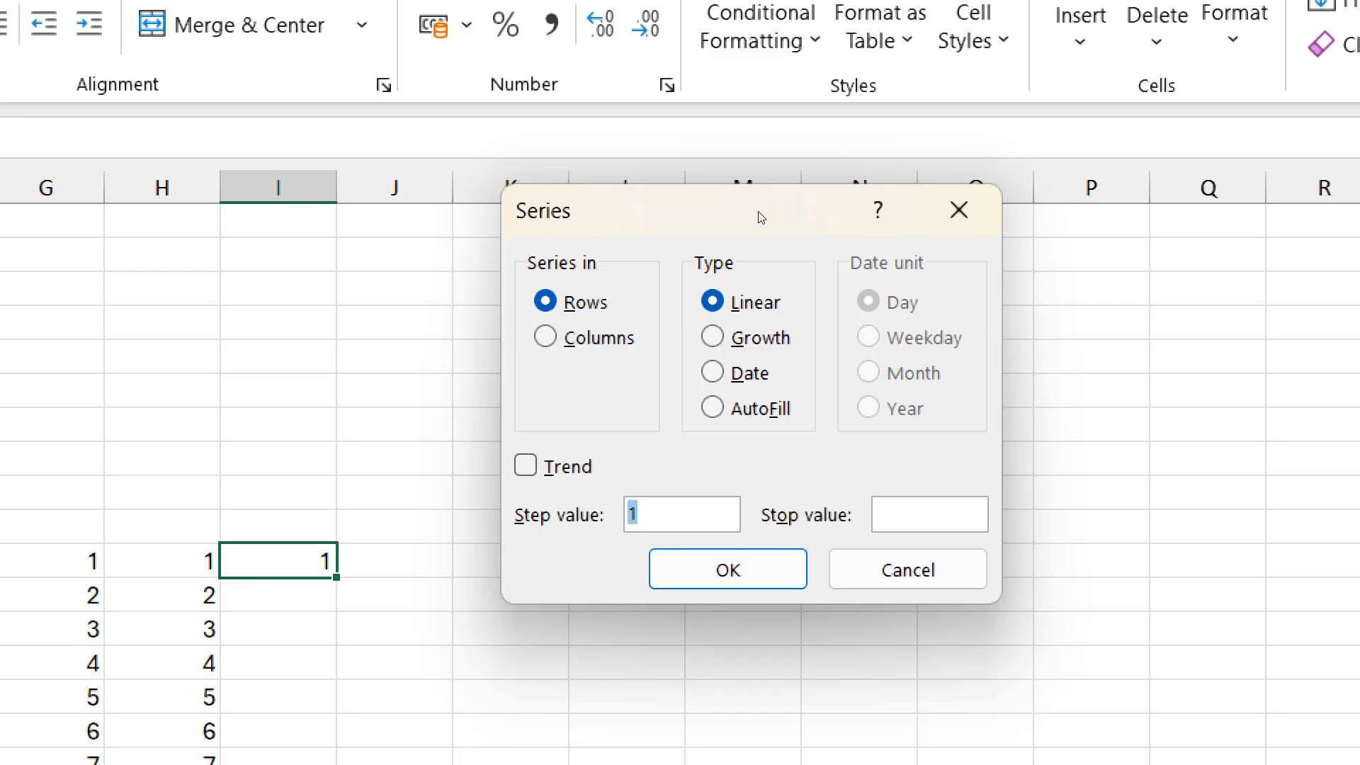
key(alt+c)
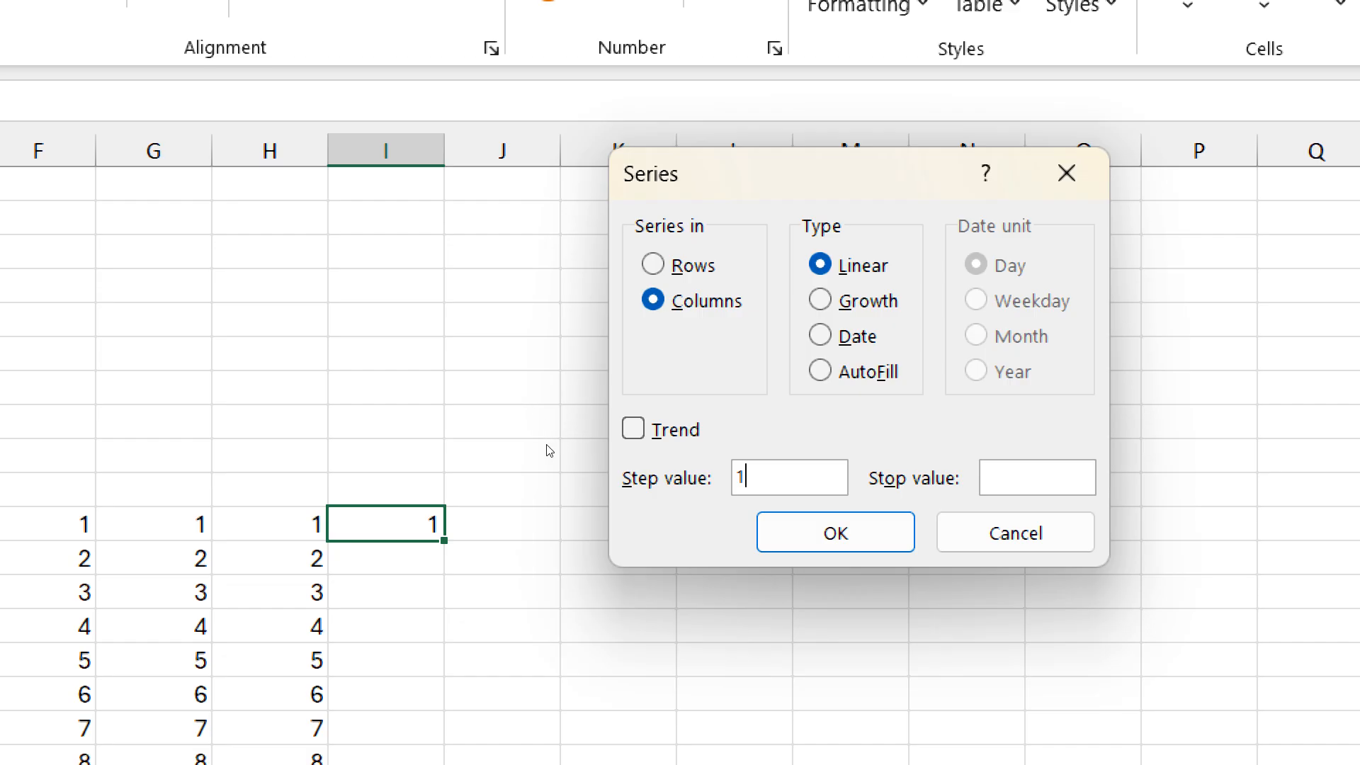
- Fill the linear series down column I with step value 1 and stop value 5000, and check its last cell
key(BackSpace)
text(2)
key(BackSpace)
text(1)
key(Tab)
text(5000)
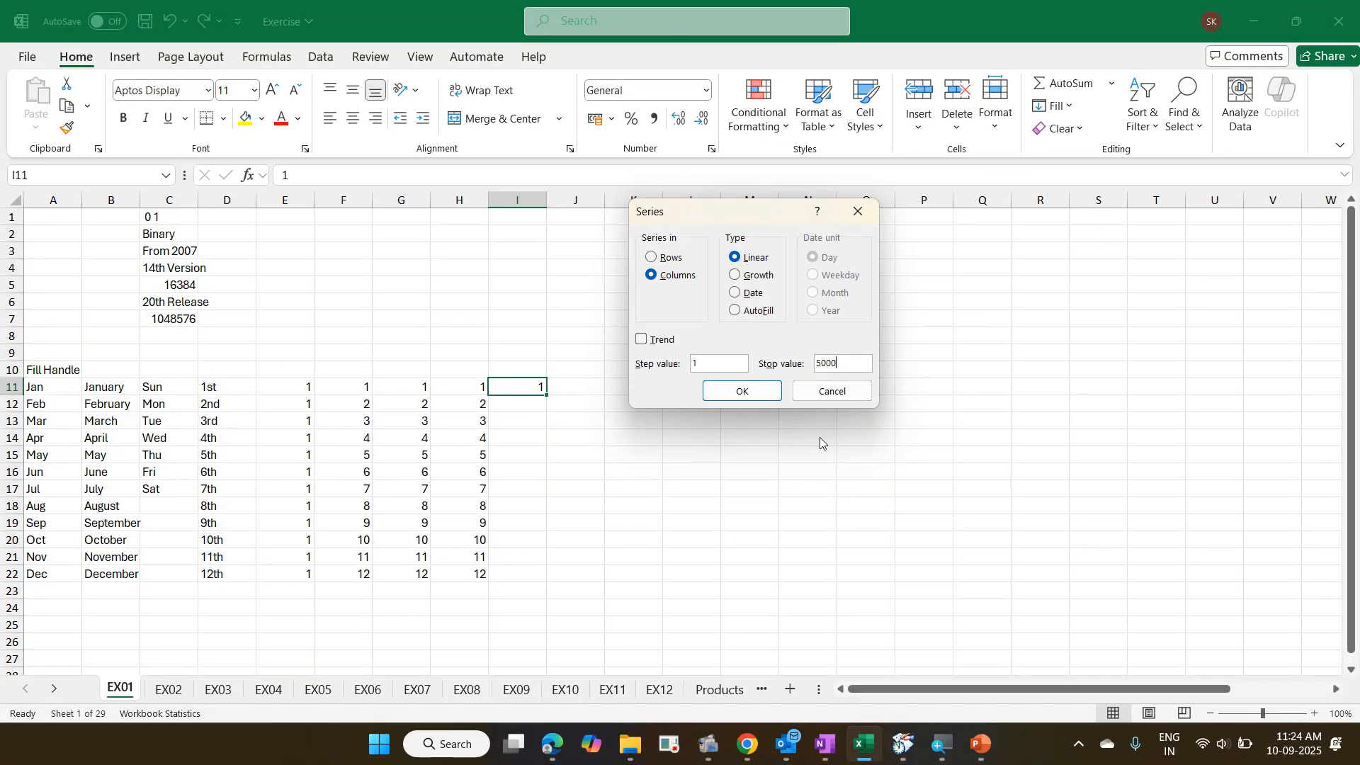
click(753, 394)
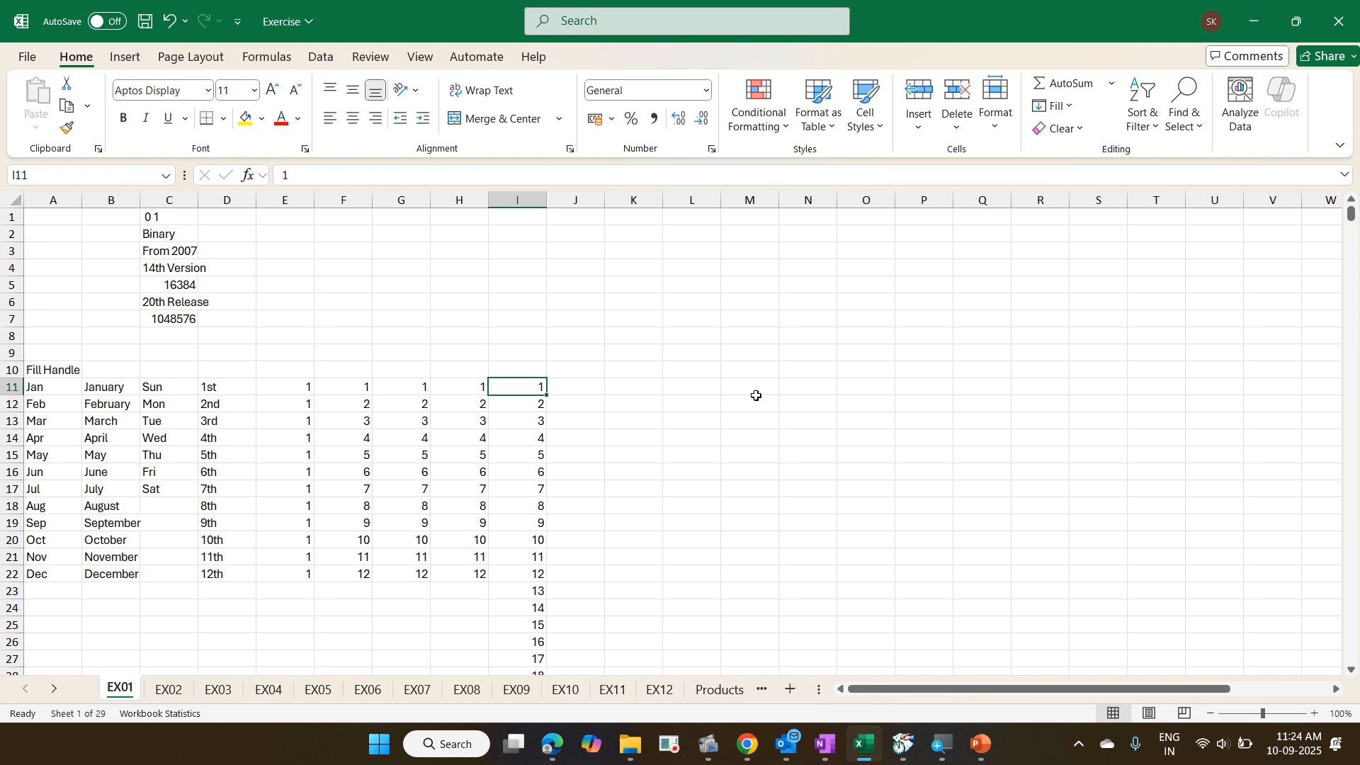
key(ctrl+Down)
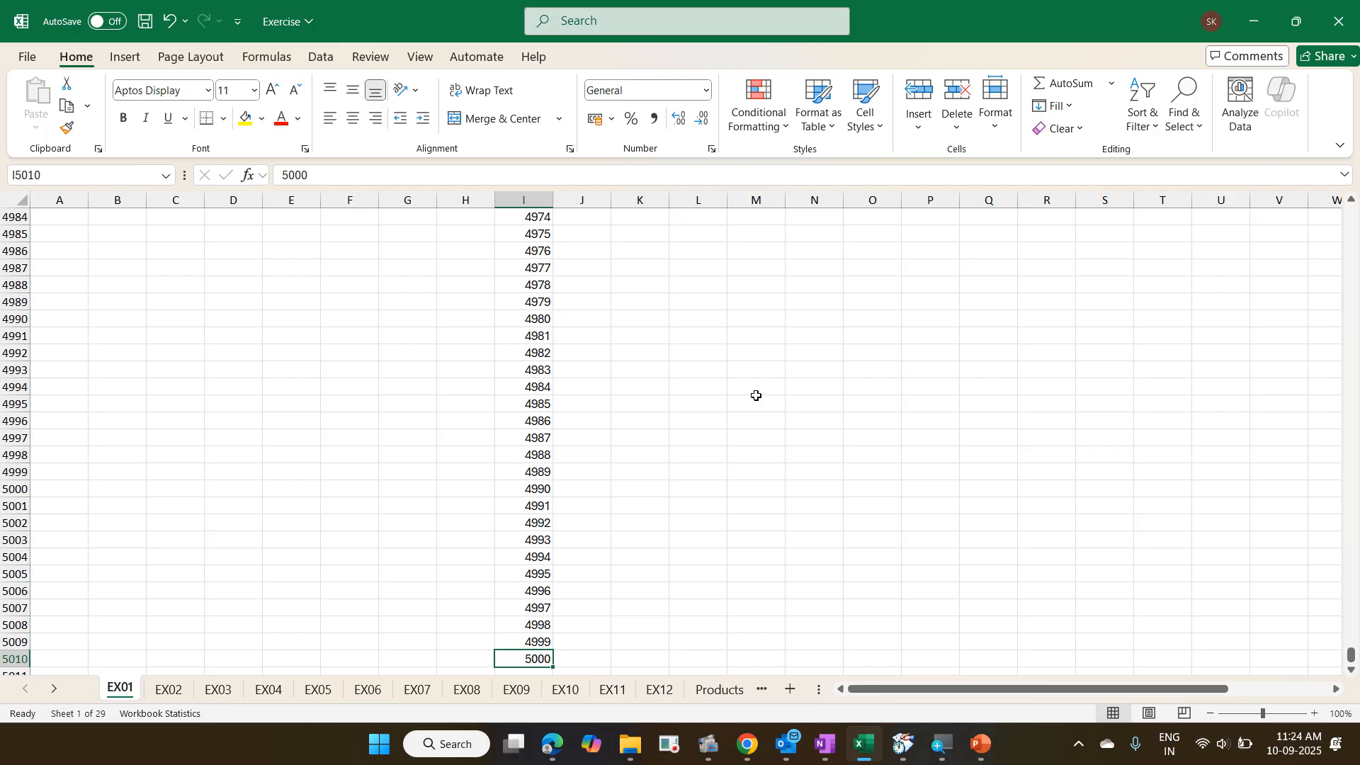
key(ctrl+Up)
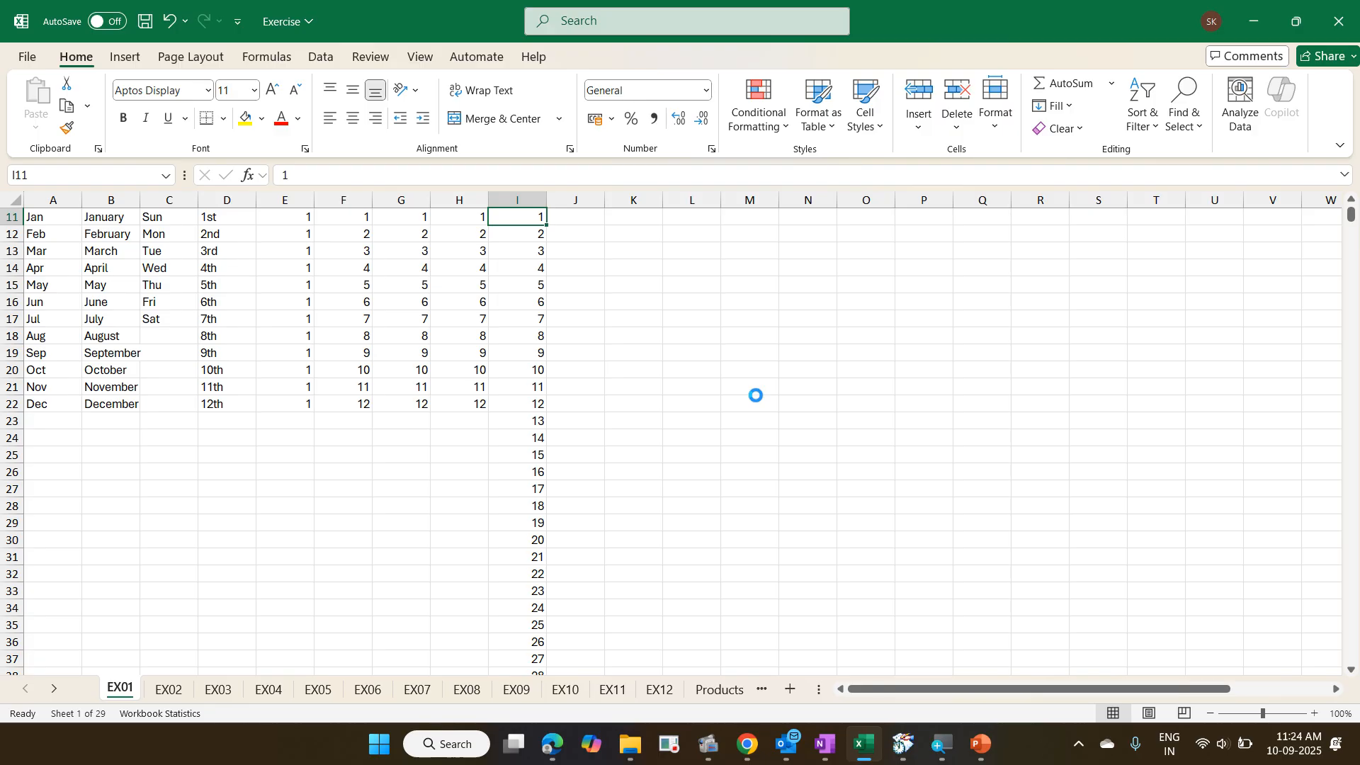
- Fill a linear series in columns from I11 with step value 1 and stop value 5000
click(1059, 107)
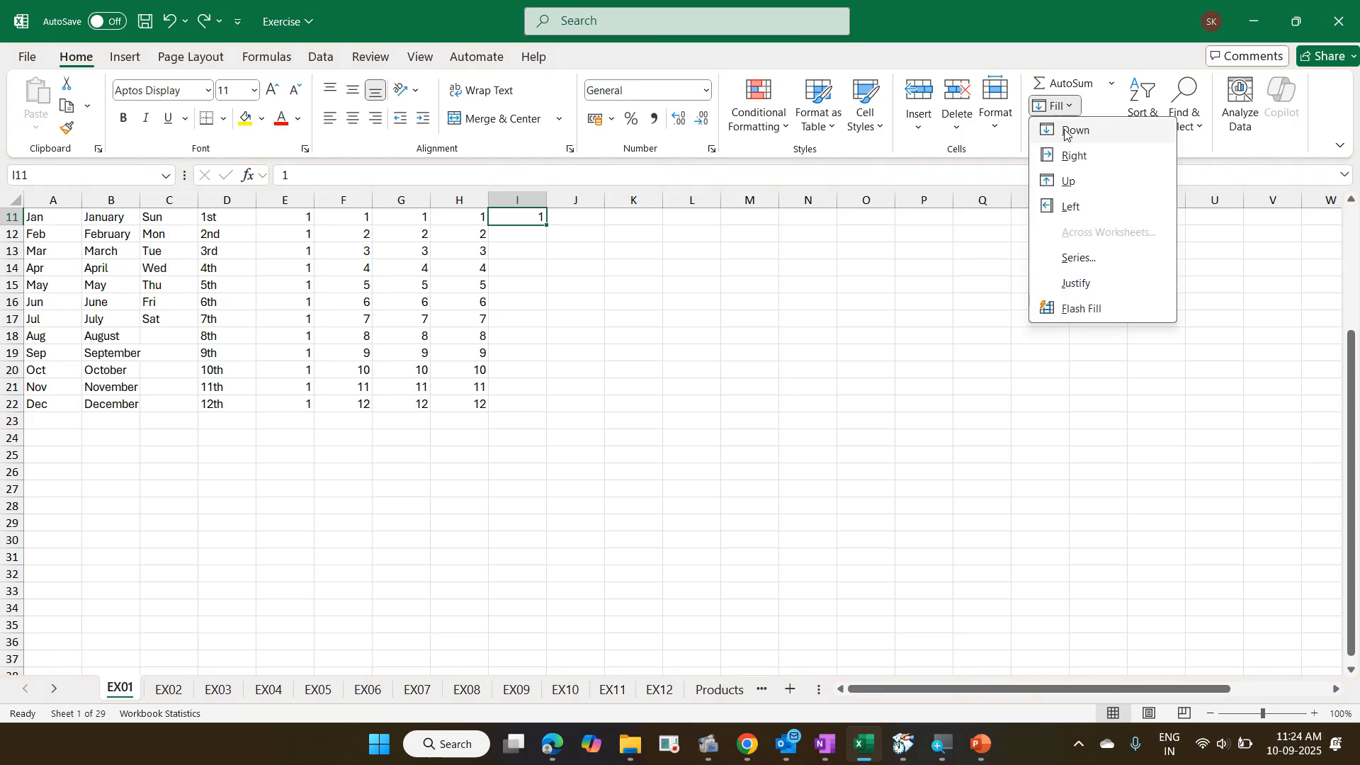
click(1084, 256)
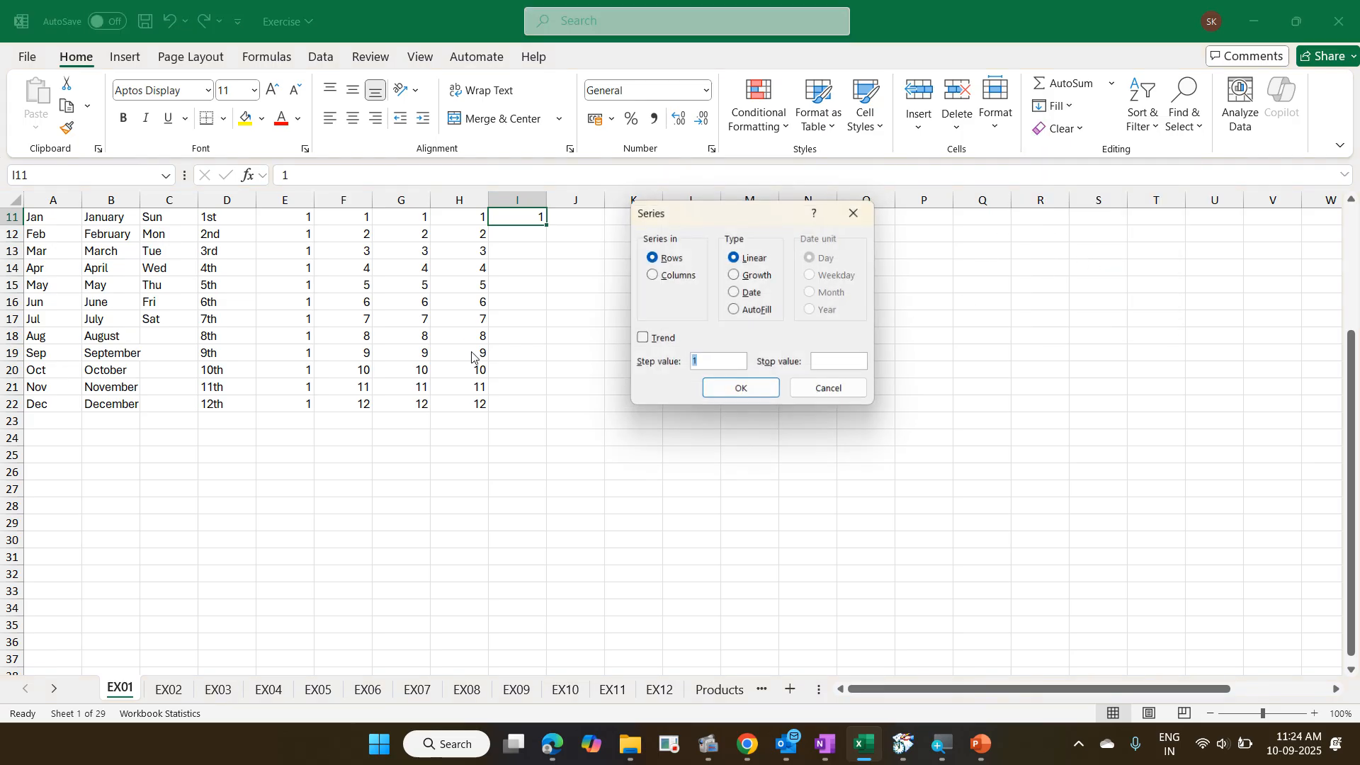
click(686, 276)
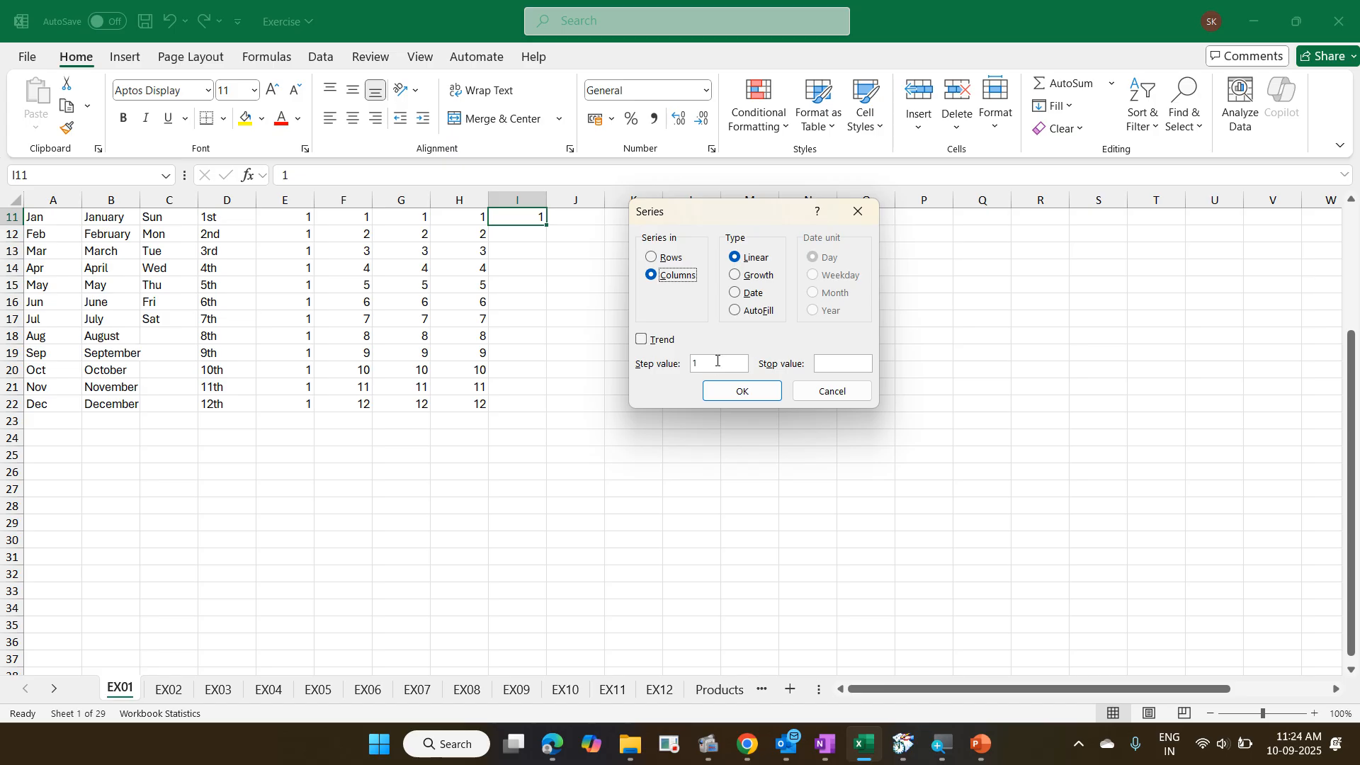
click(716, 362)
text(5000)
key(Return)
- Jump between the first and last cells of the column I series and try selecting the whole range
key(ctrl+Down)
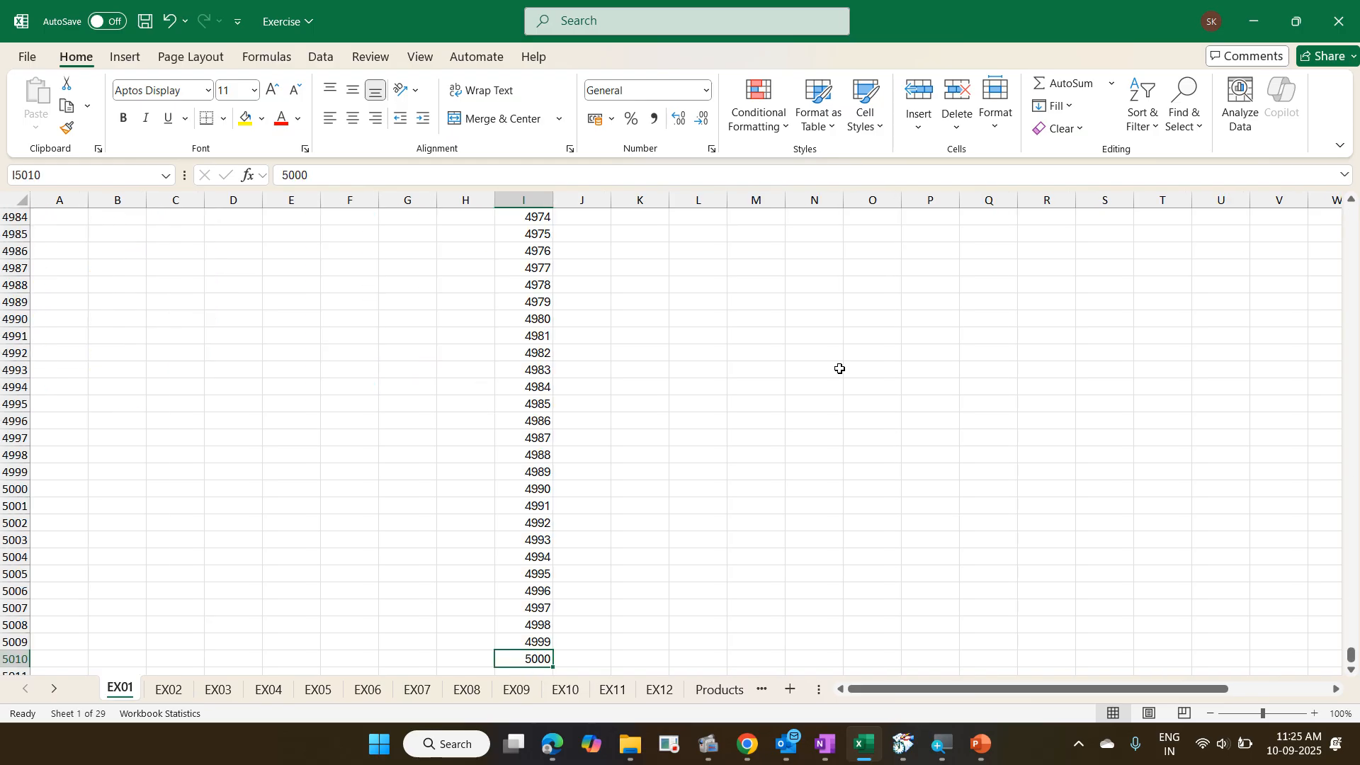
key(ctrl+Up)
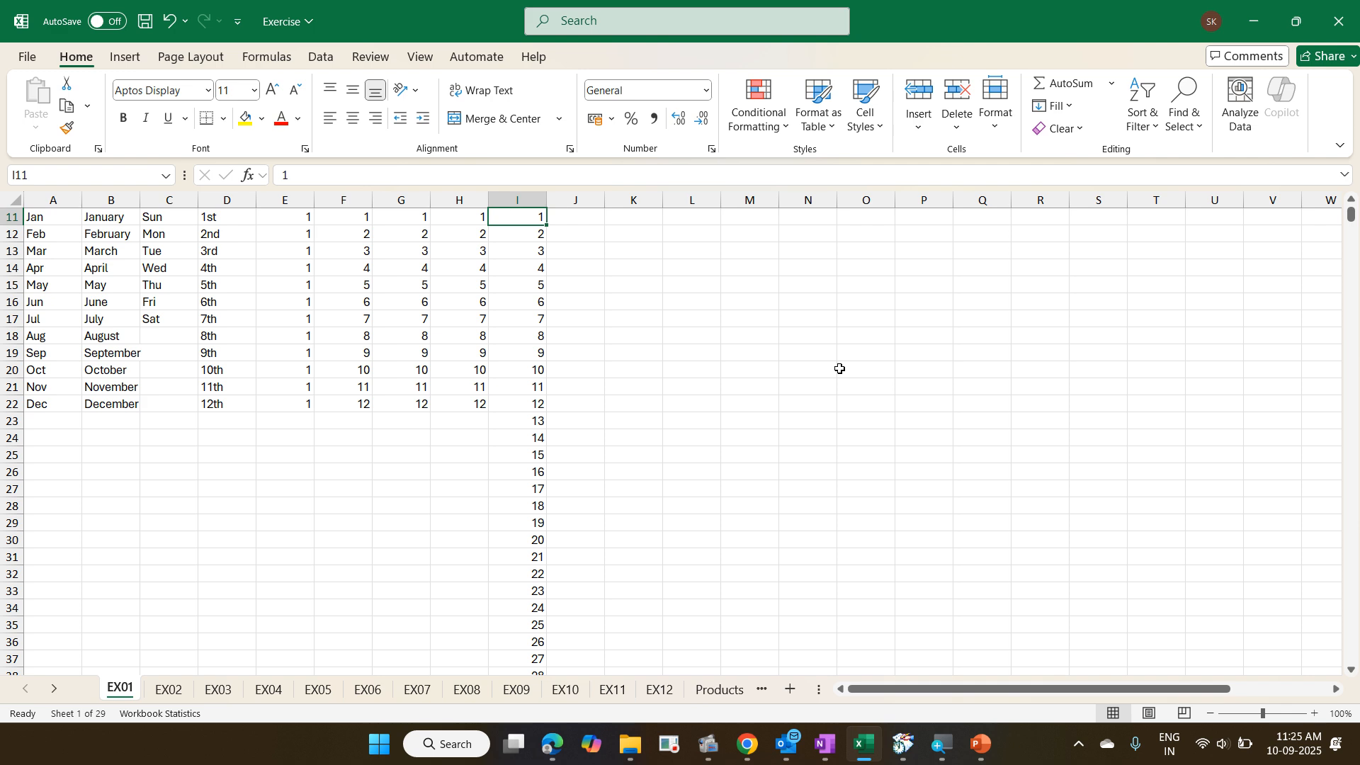
key(ctrl+shift+Down)
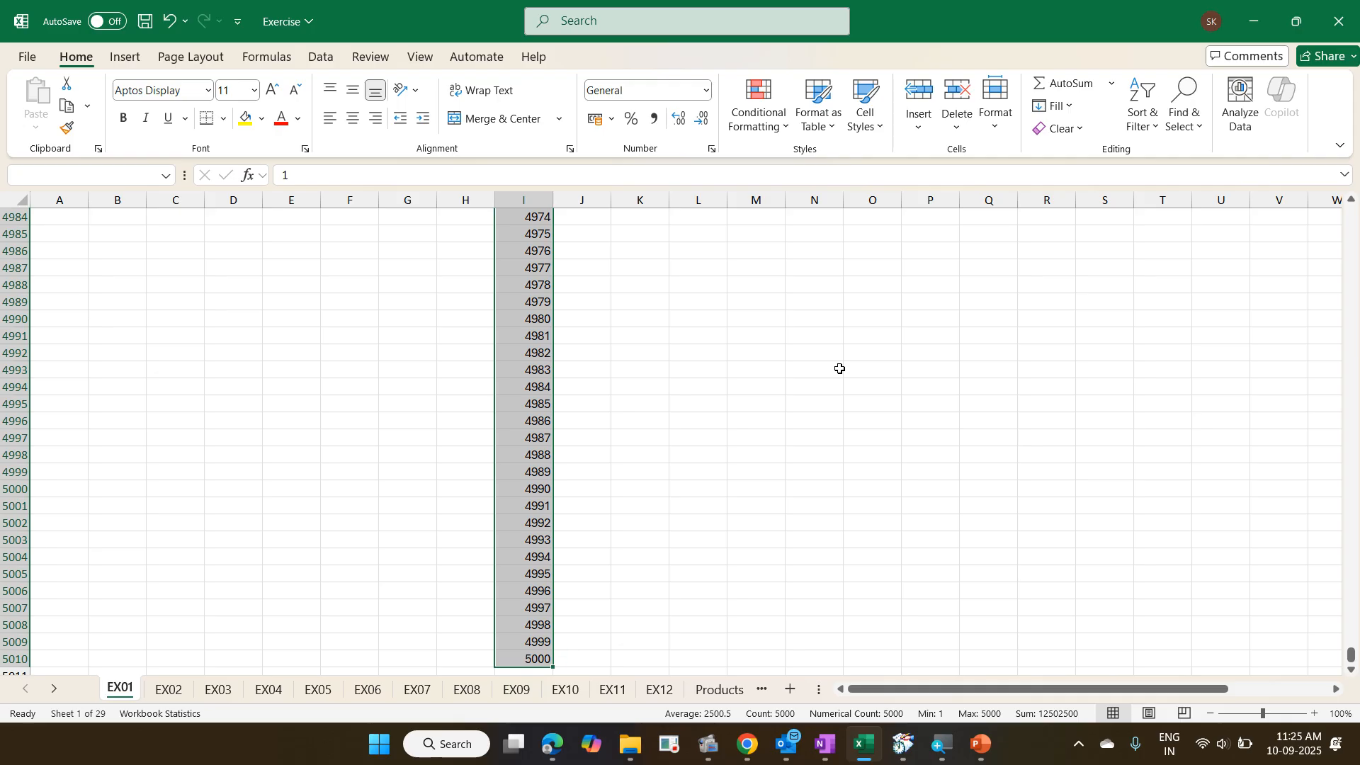
key(ctrl+Up)
key(ctrl+Down)
key(ctrl+Down)
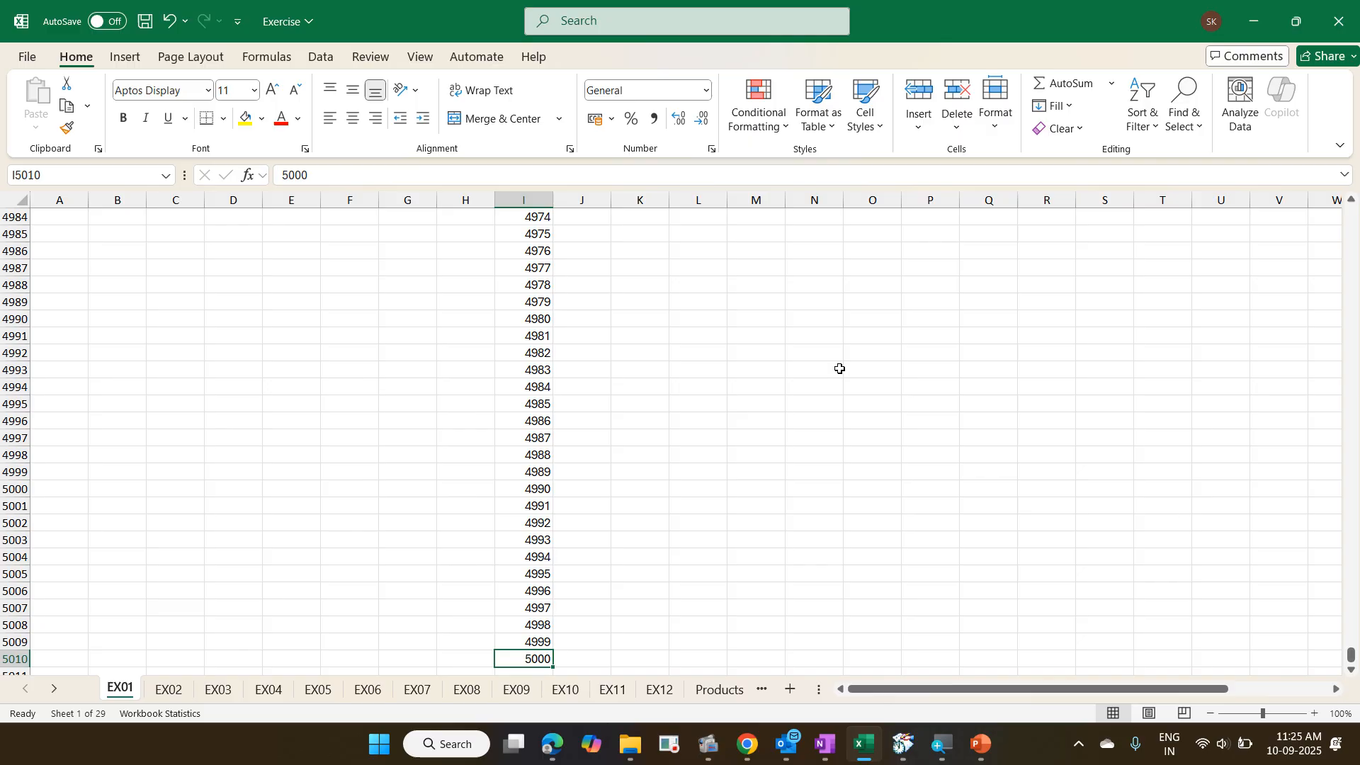
key(ctrl+Up)
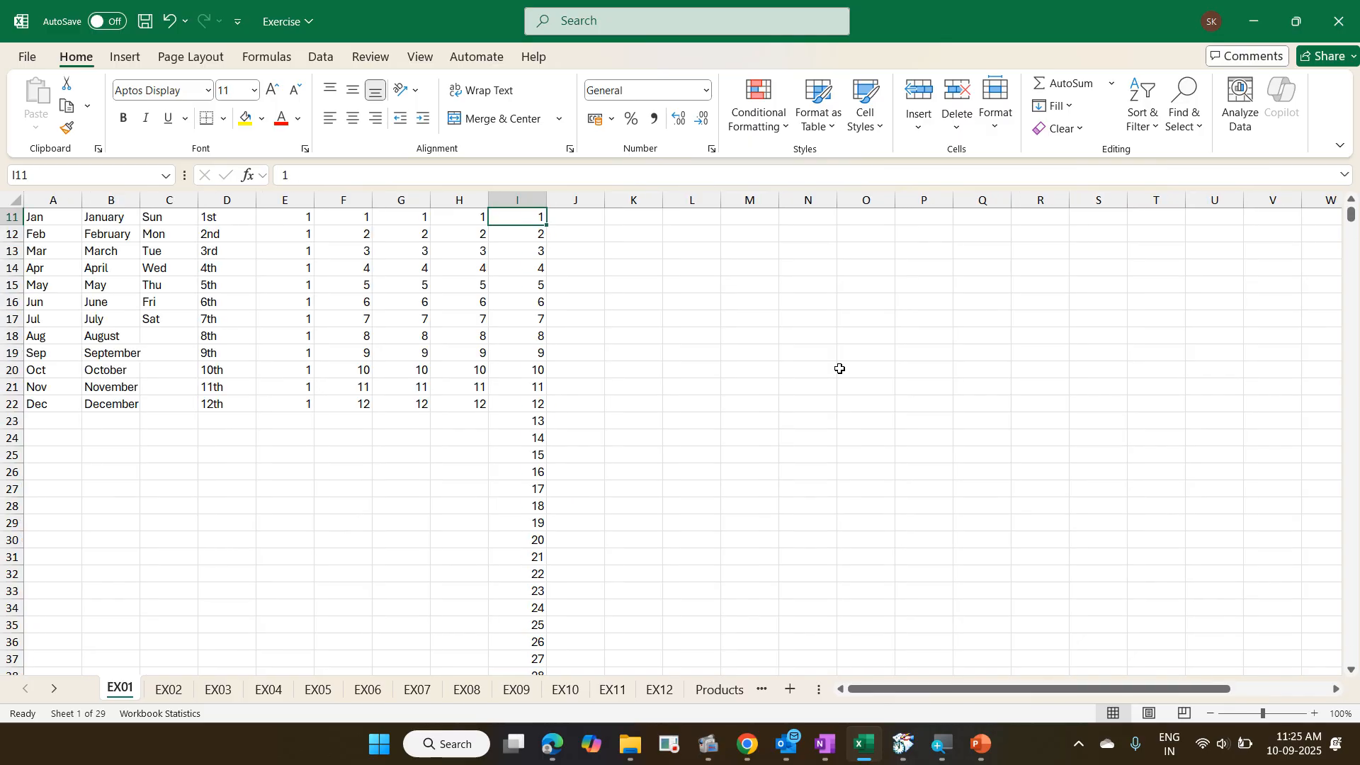
- Select the range I11:I5010 and move the active cell repeatedly between the selection's corners, ending at I11
key(ctrl+shift+Down)
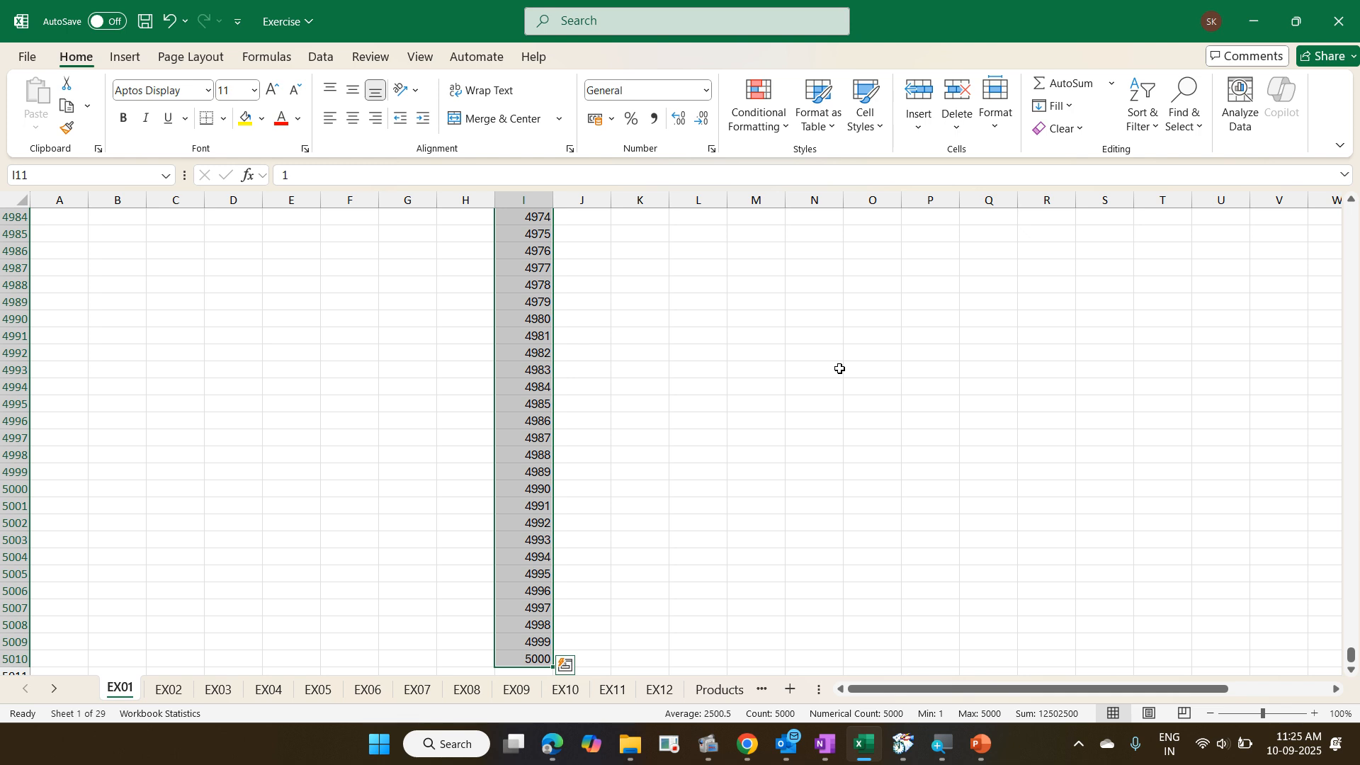
text(tCtrl .)
key(ctrl+period)
key(ctrl+period)
key(ctrl+period)
key(ctrl+period)
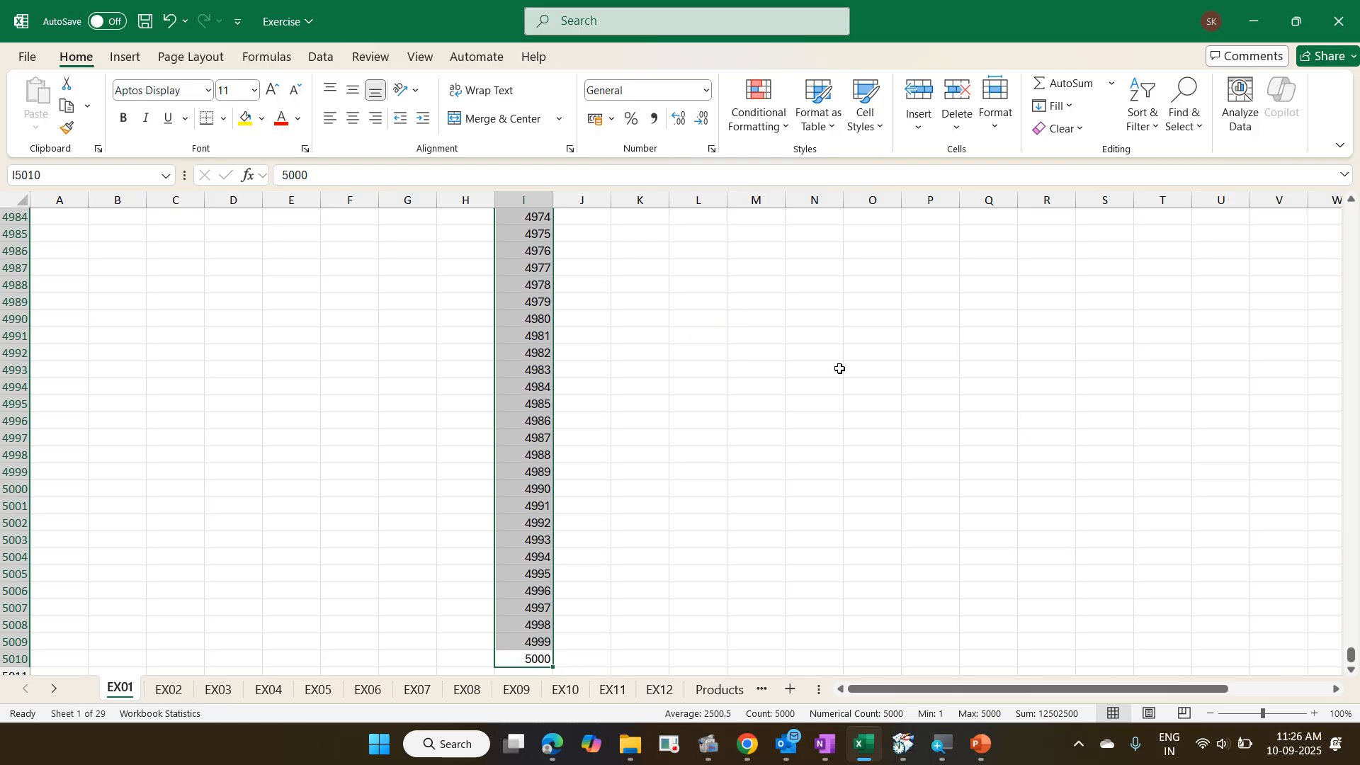
key(ctrl+period)
key(ctrl+period)
key(ctrl+period)
key(ctrl+period)
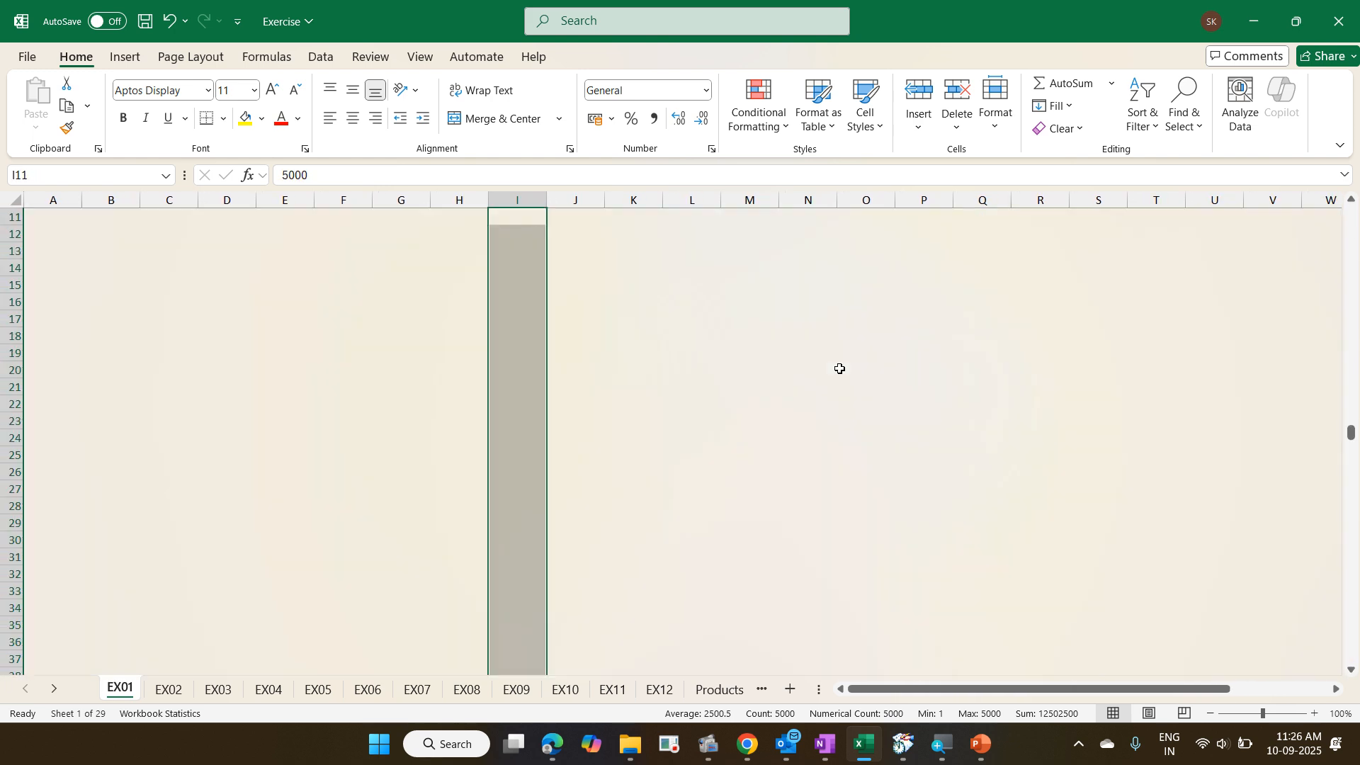
key(ctrl+period)
key(ctrl+period)
key(ctrl+period)
key(ctrl+period)
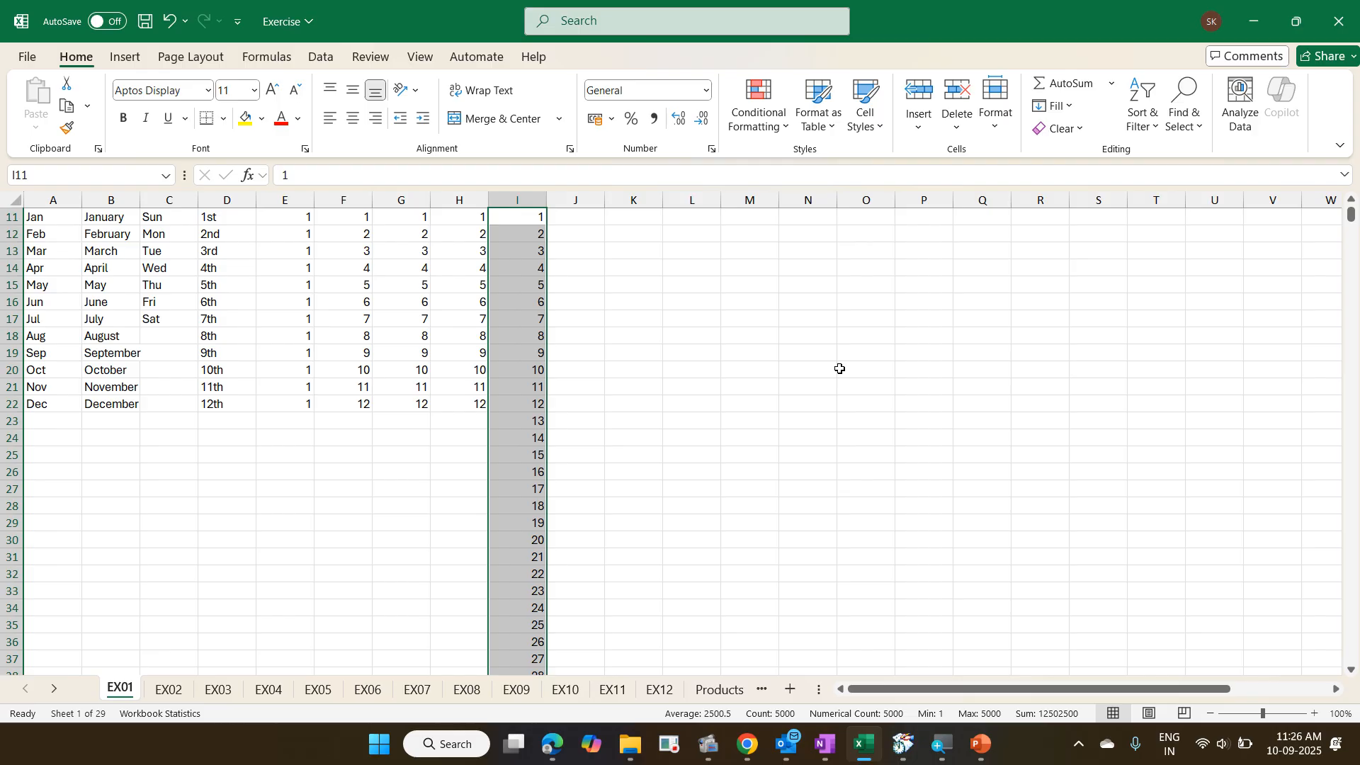
scroll(839, 368, up, 4)
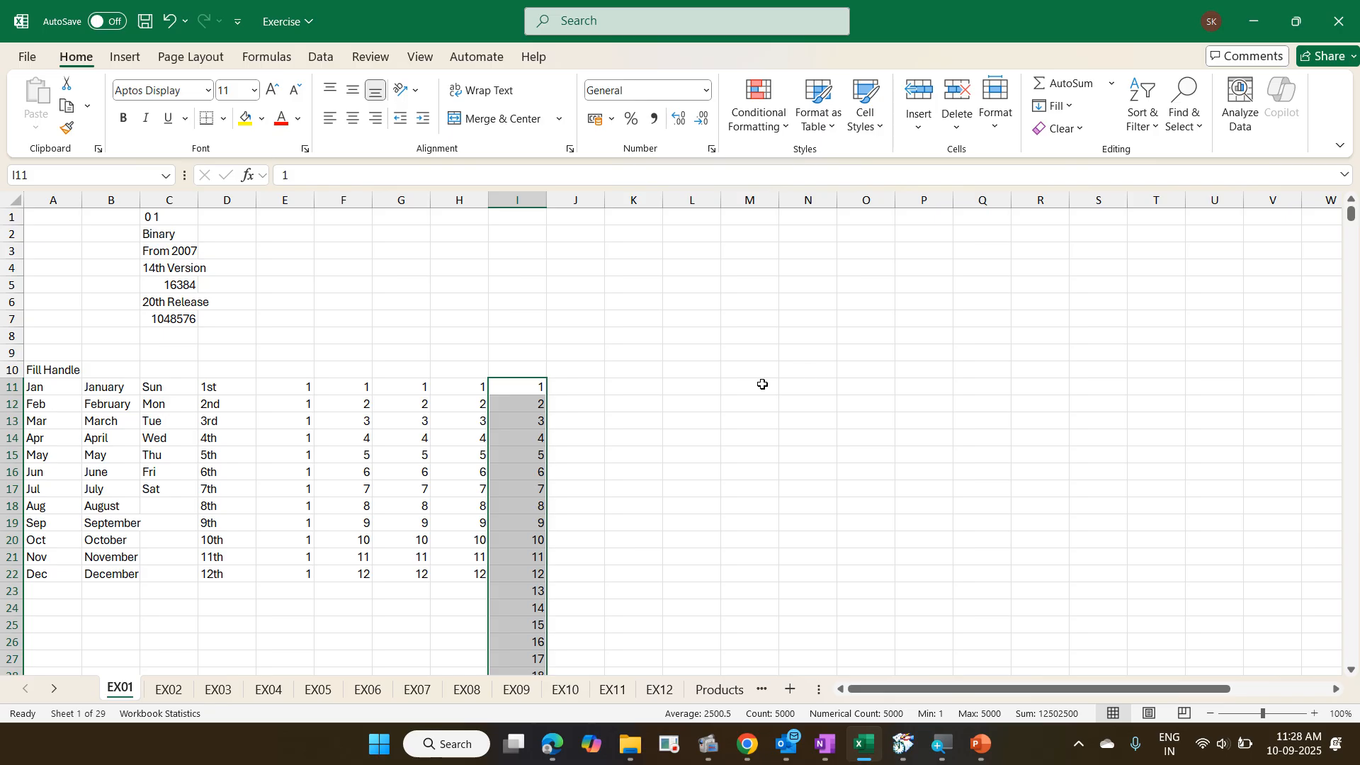
- Minimize the workbook, switch to File Explorer and open the ExerciseMyCopy workbook from the 2025-09-10 Elgi folder
click(1252, 15)
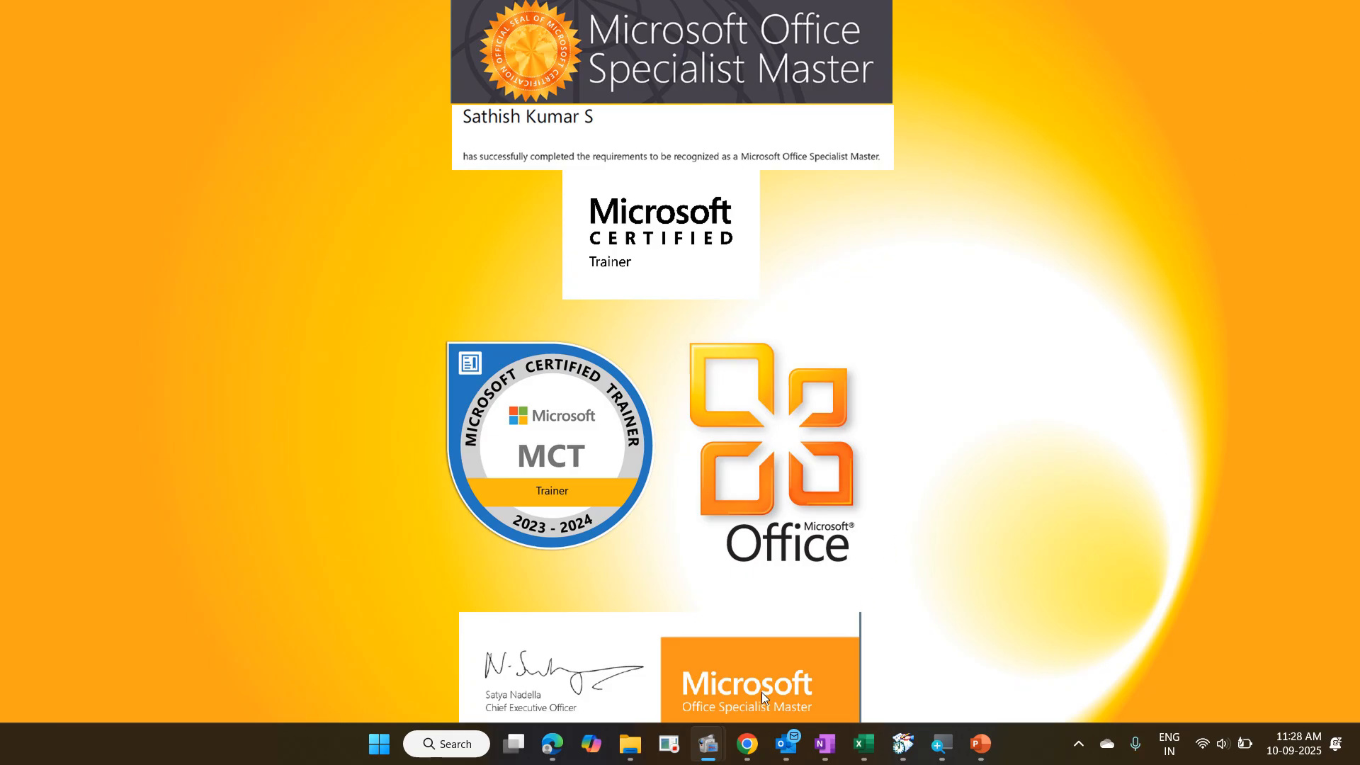
mouse_move(630, 744)
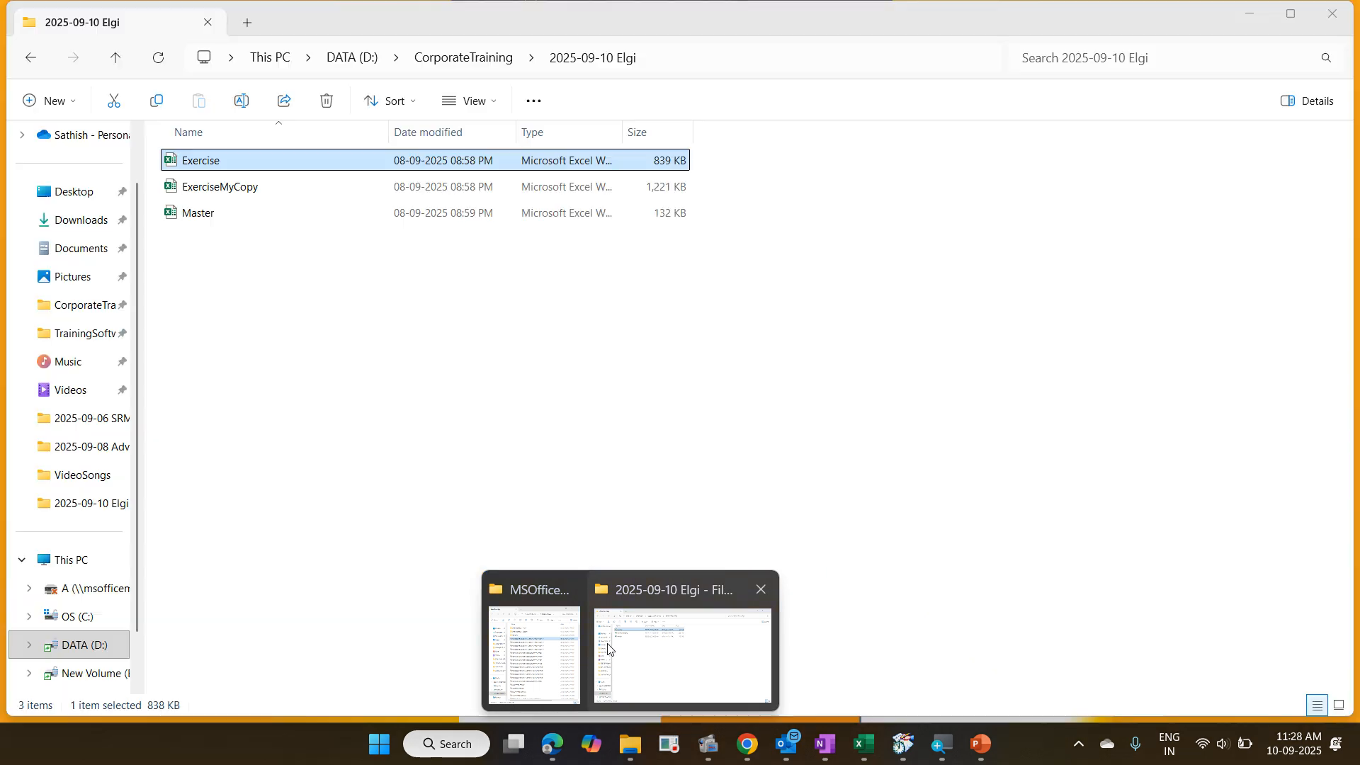
click(628, 640)
double_click(322, 195)
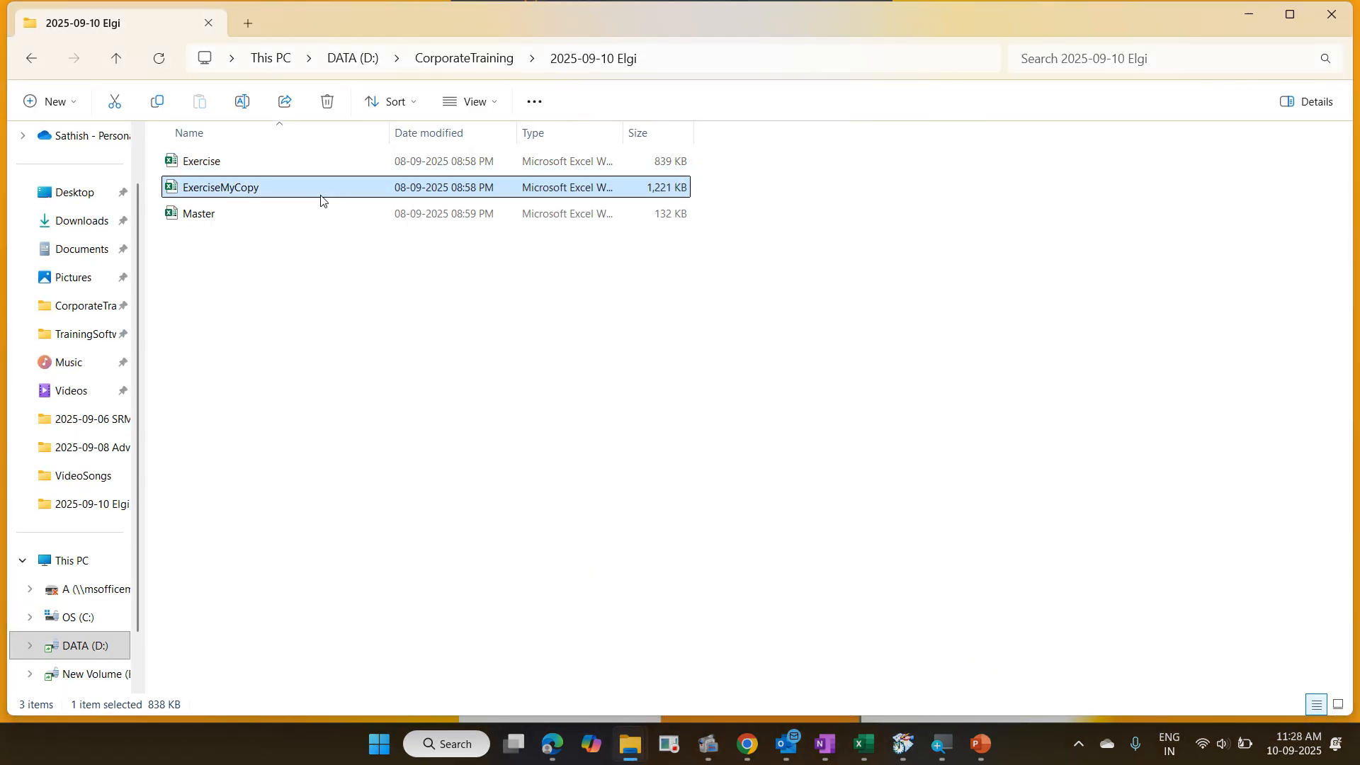
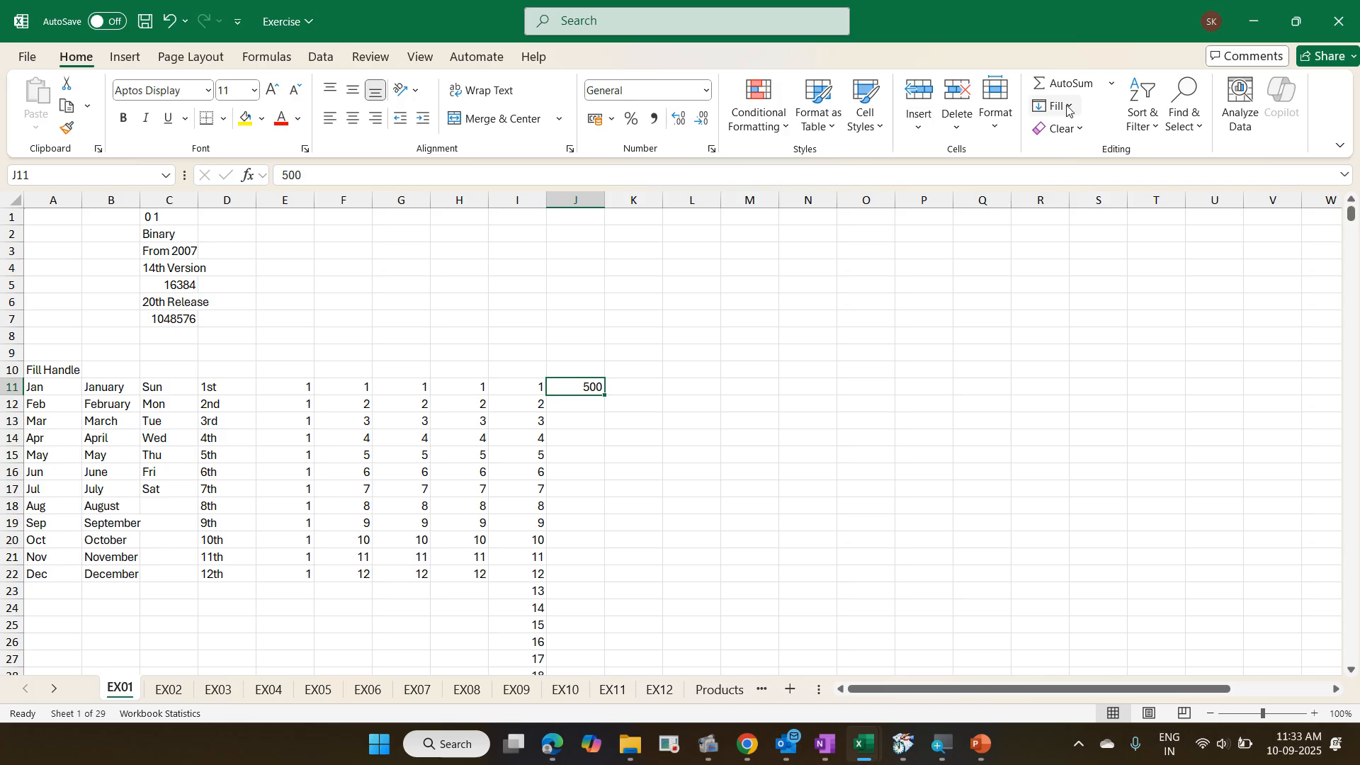
- Fill a linear series in columns from J11 with step value 15 and stop value 5990, and check its last cell
click(1055, 105)
click(1096, 259)
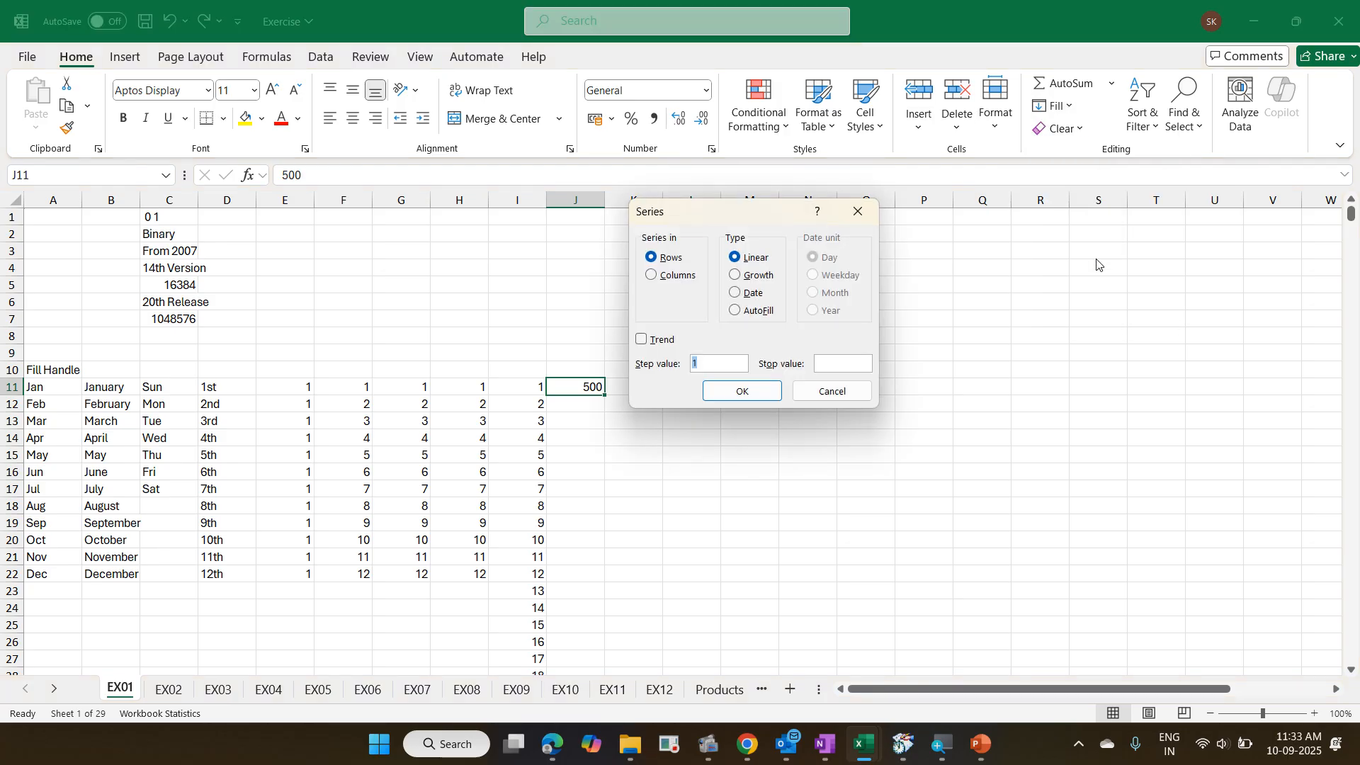
click(678, 283)
click(729, 365)
text(5)
click(849, 370)
text(5990)
key(Return)
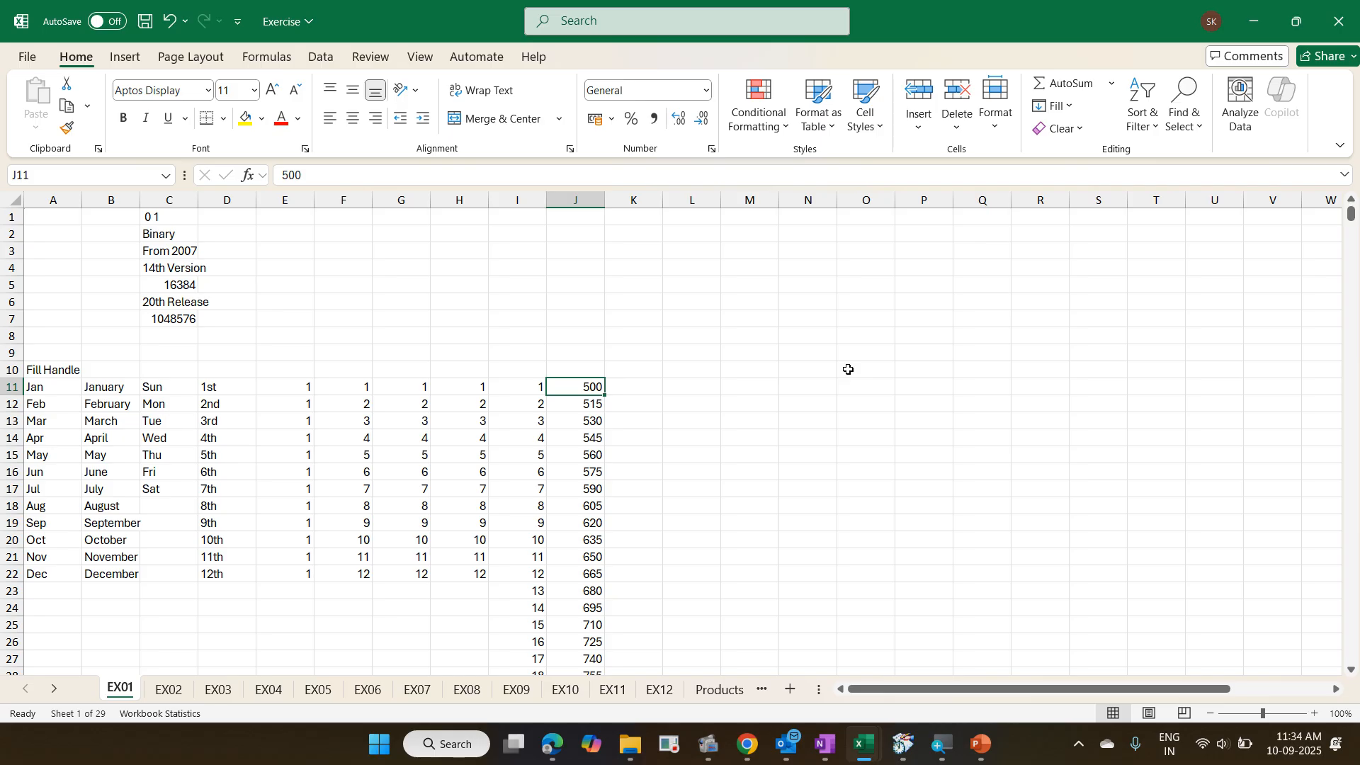
key(ctrl+Down)
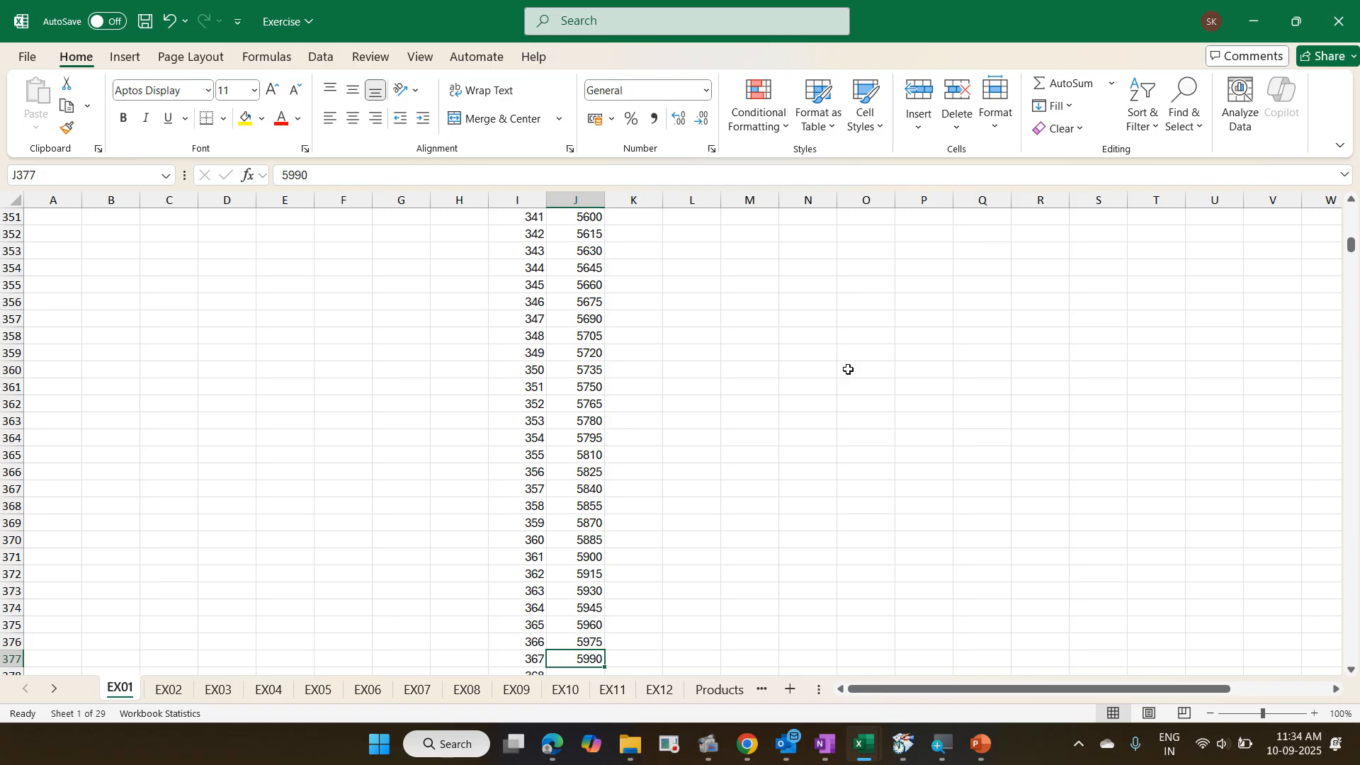
key(ctrl+Up)
- Enter the text Elgi in cell K1
key(ctrl+Up)
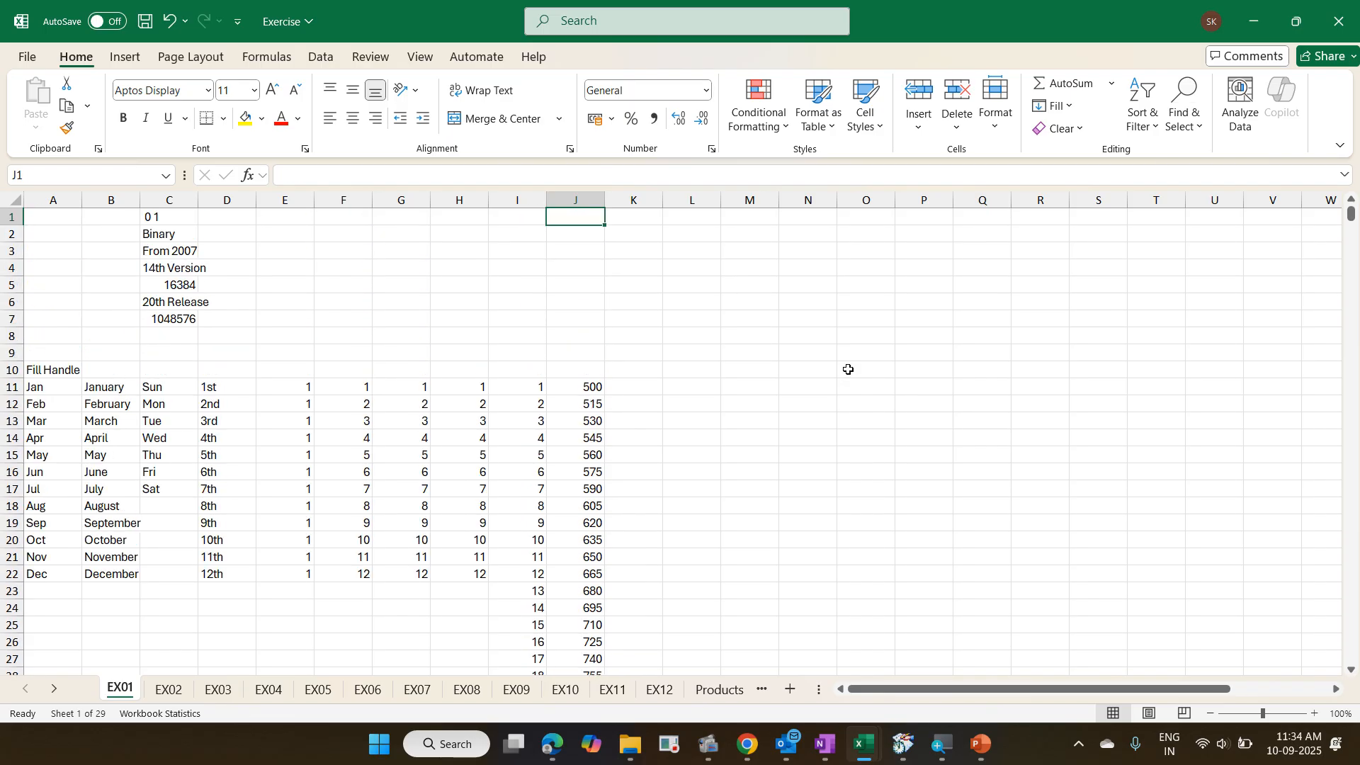
key(Right)
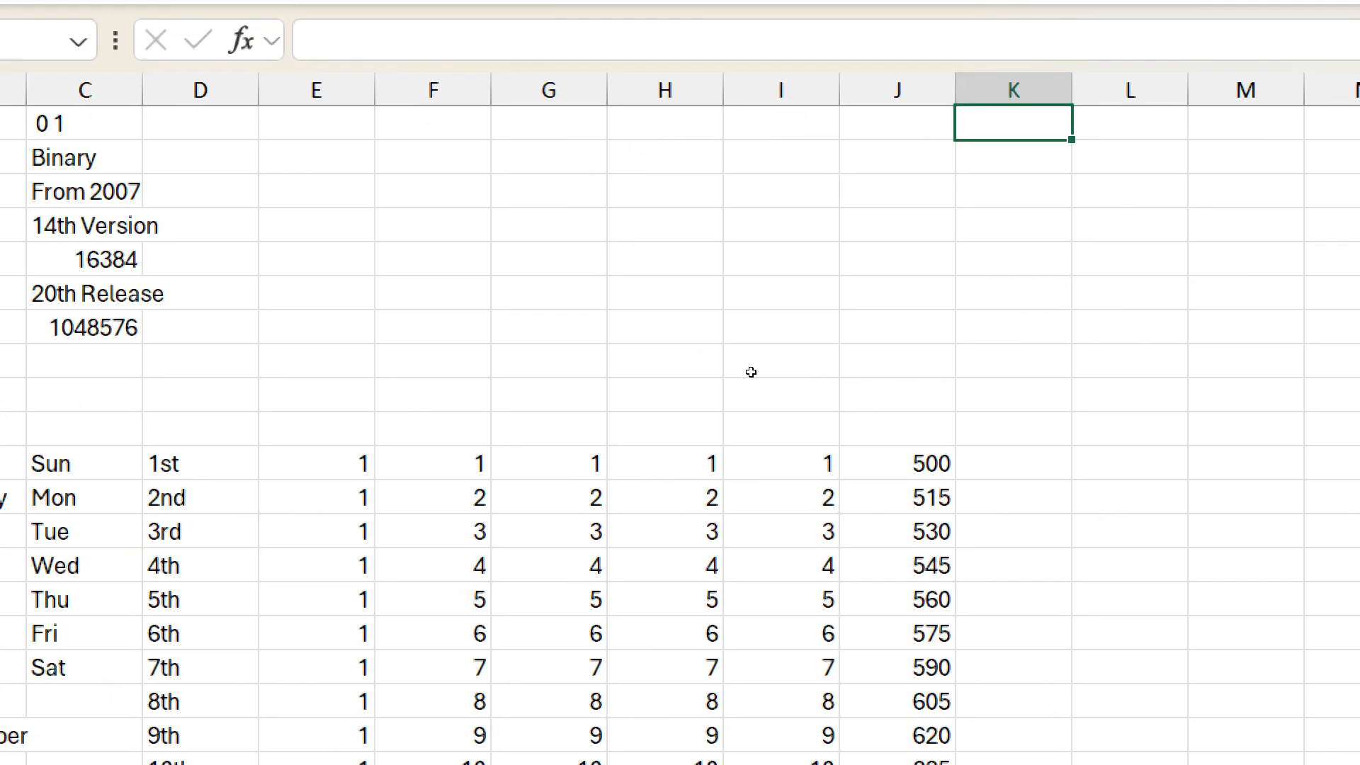
text(Elgi)
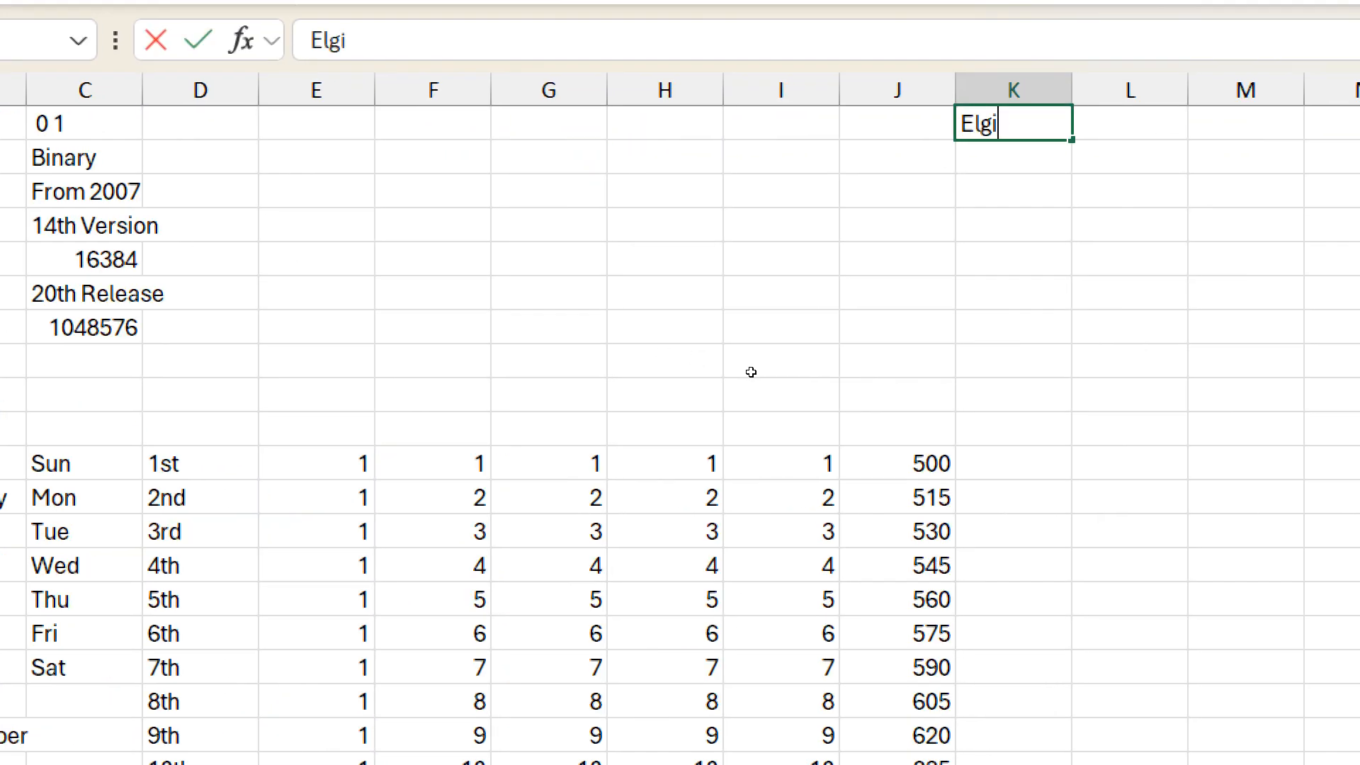
key(Return)
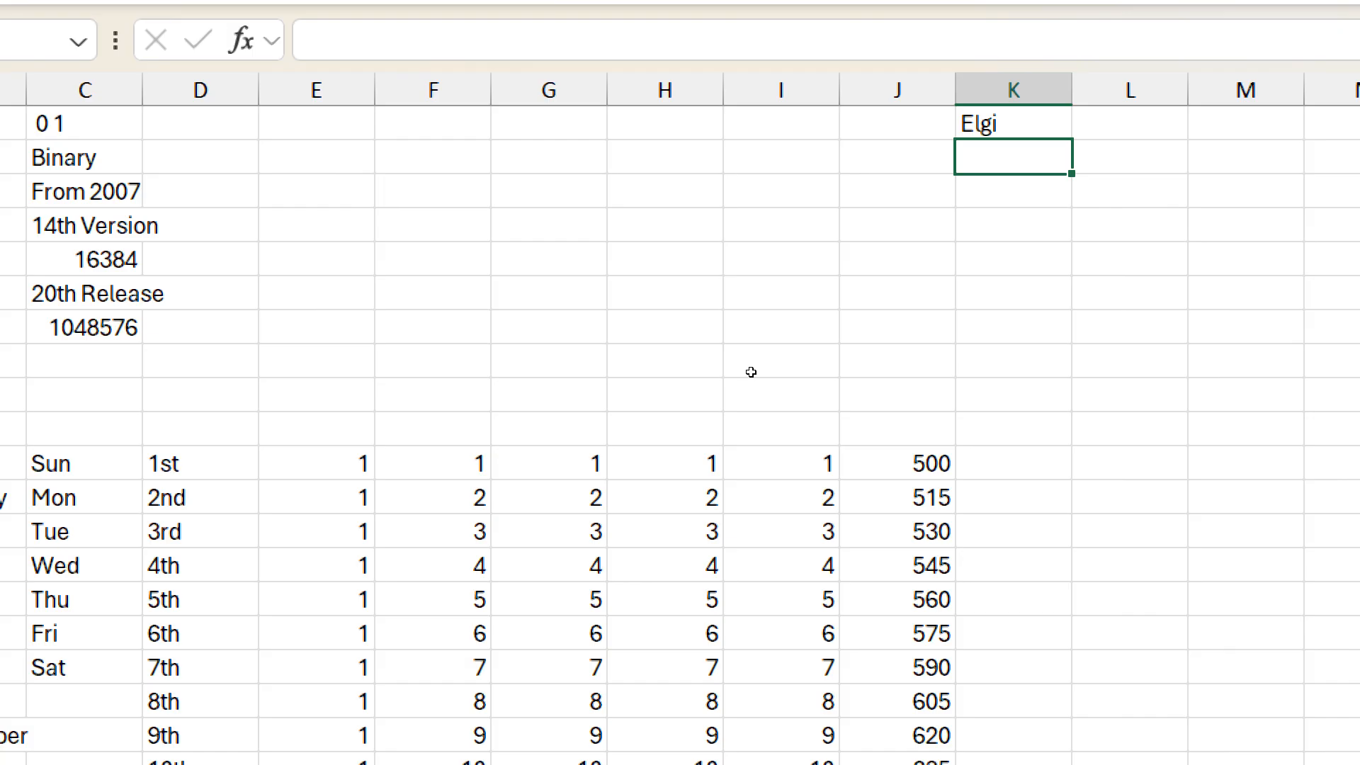
- Enter the text Equipments in cell K2 and Limited in cell K3
text(Equ)
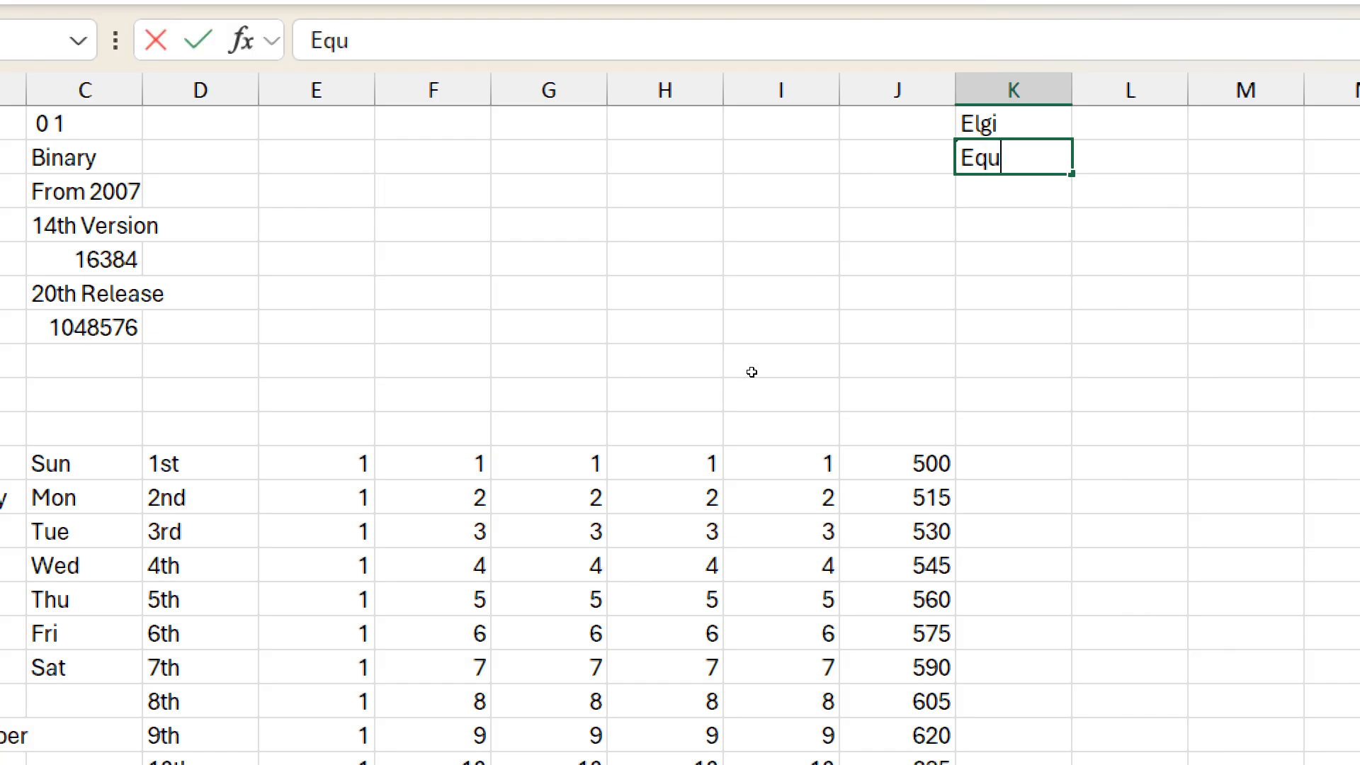
text(ipm)
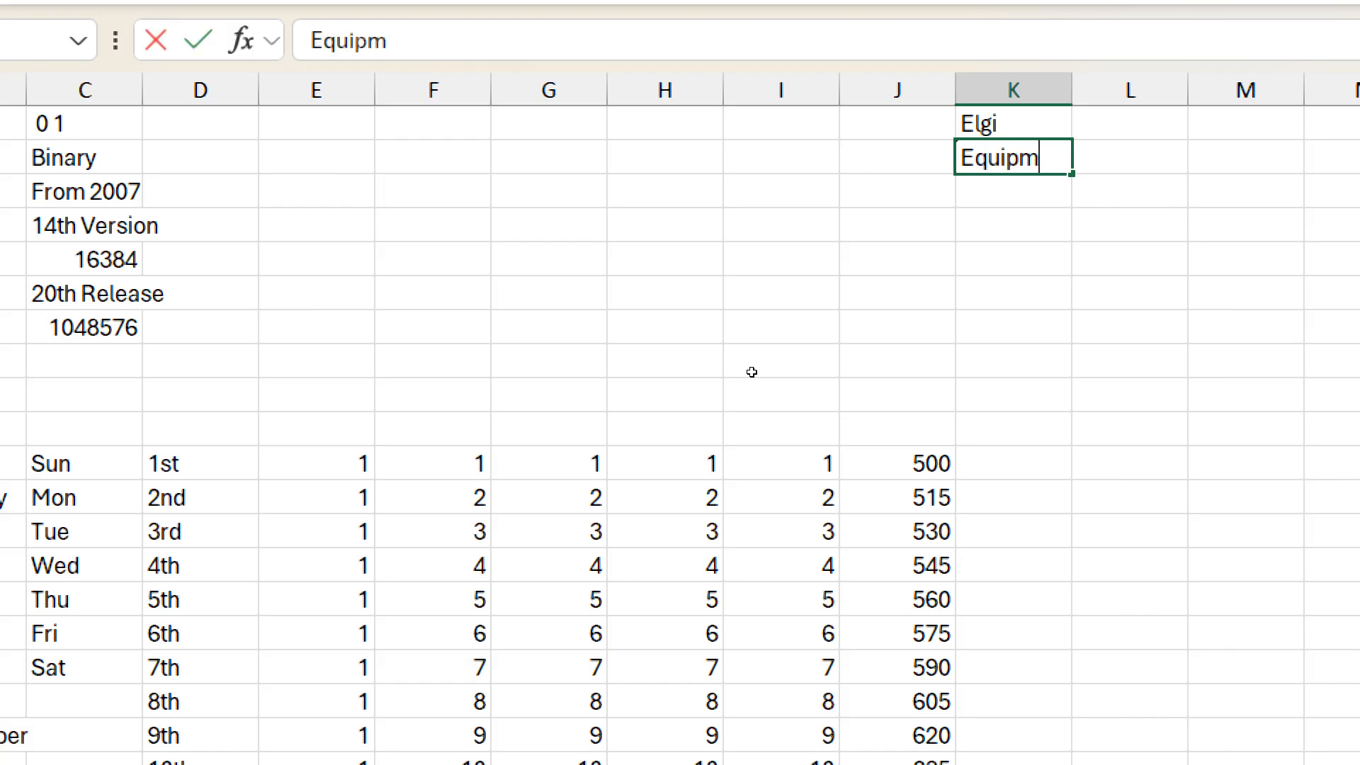
text(ents)
key(Return)
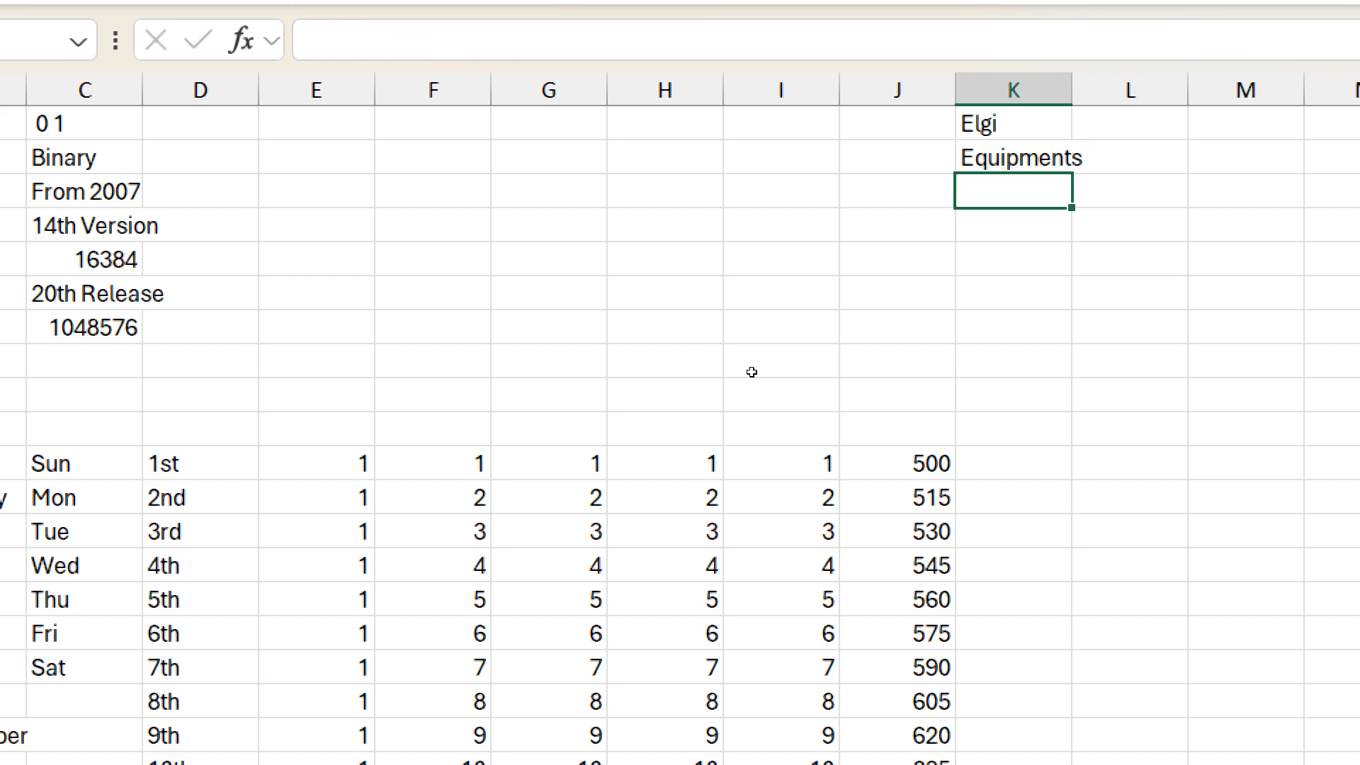
text(Limited)
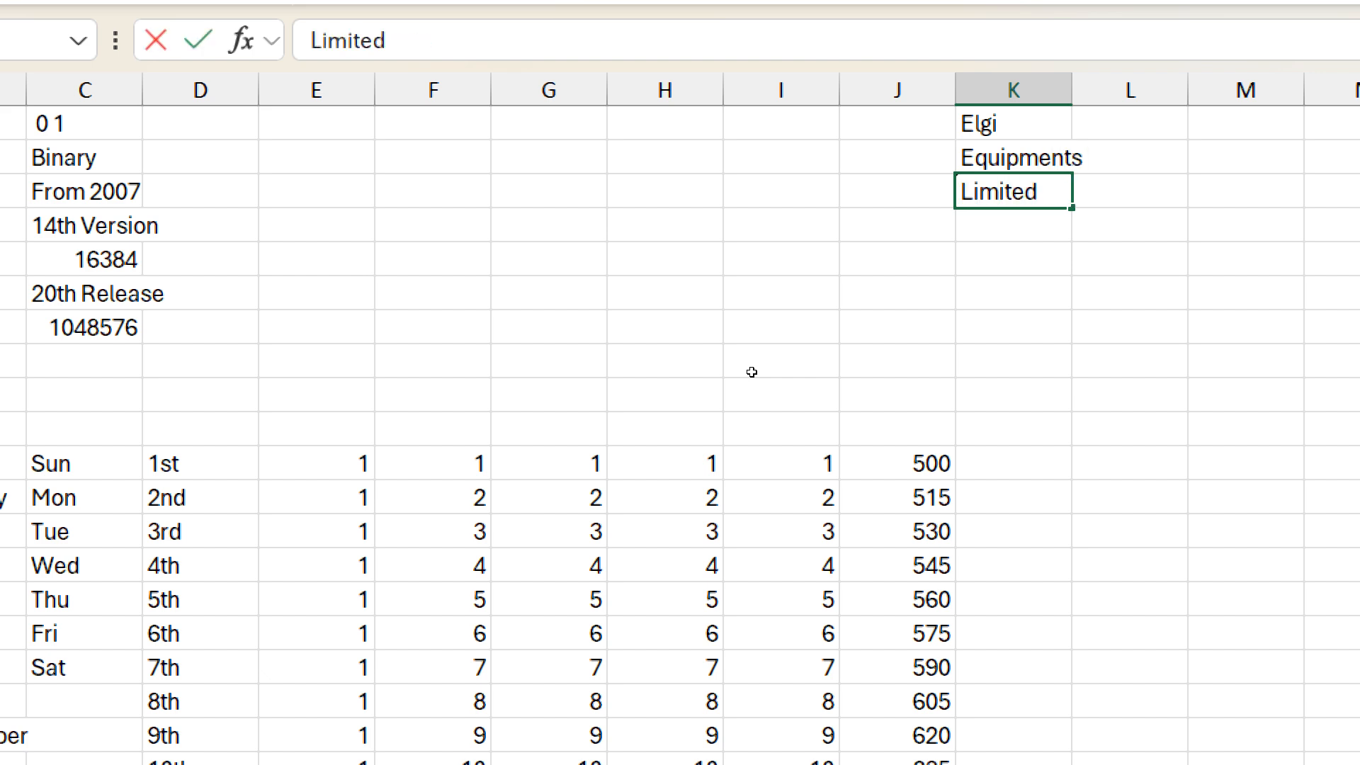
key(Return)
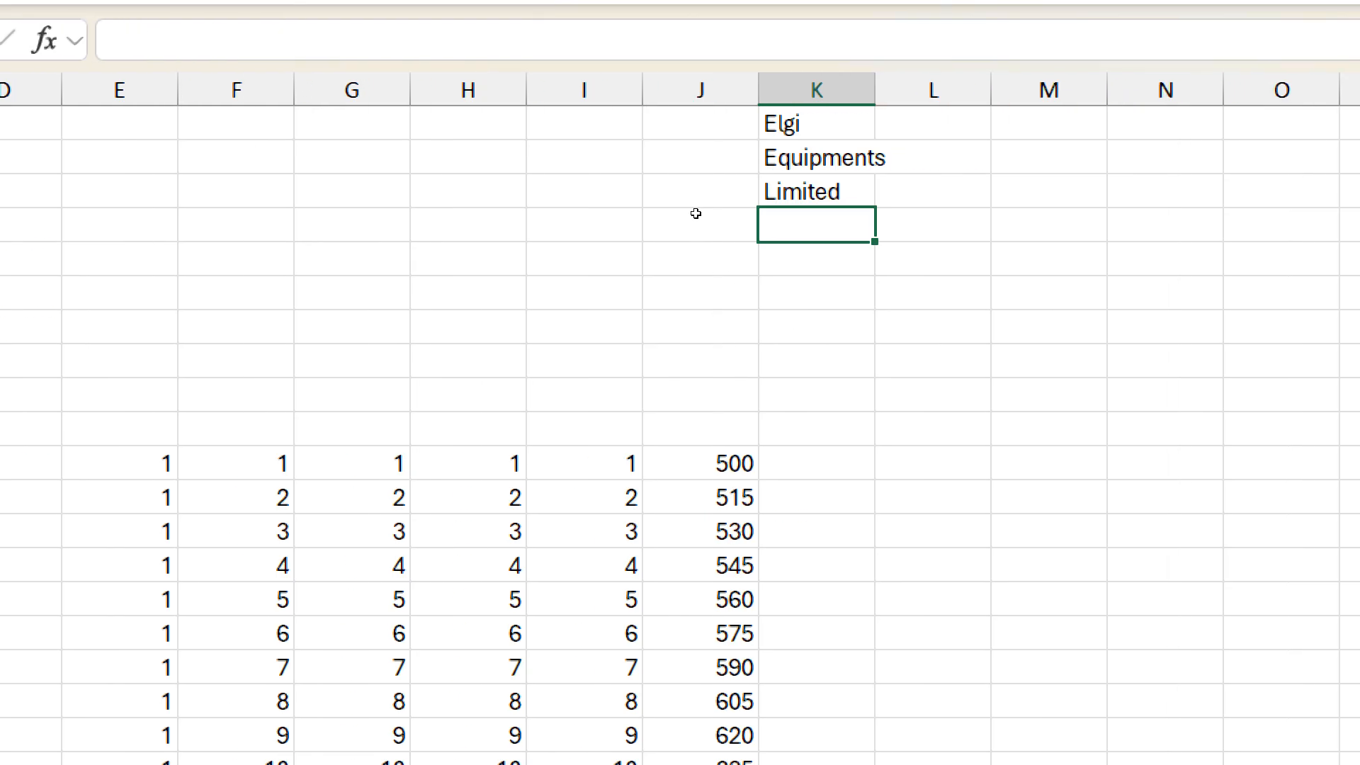
- Enter a CONCATENATE formula in cell L1 that joins the texts of K1, K2 and K3
key(Up)
key(Up)
key(Up)
key(Right)
text(=com)
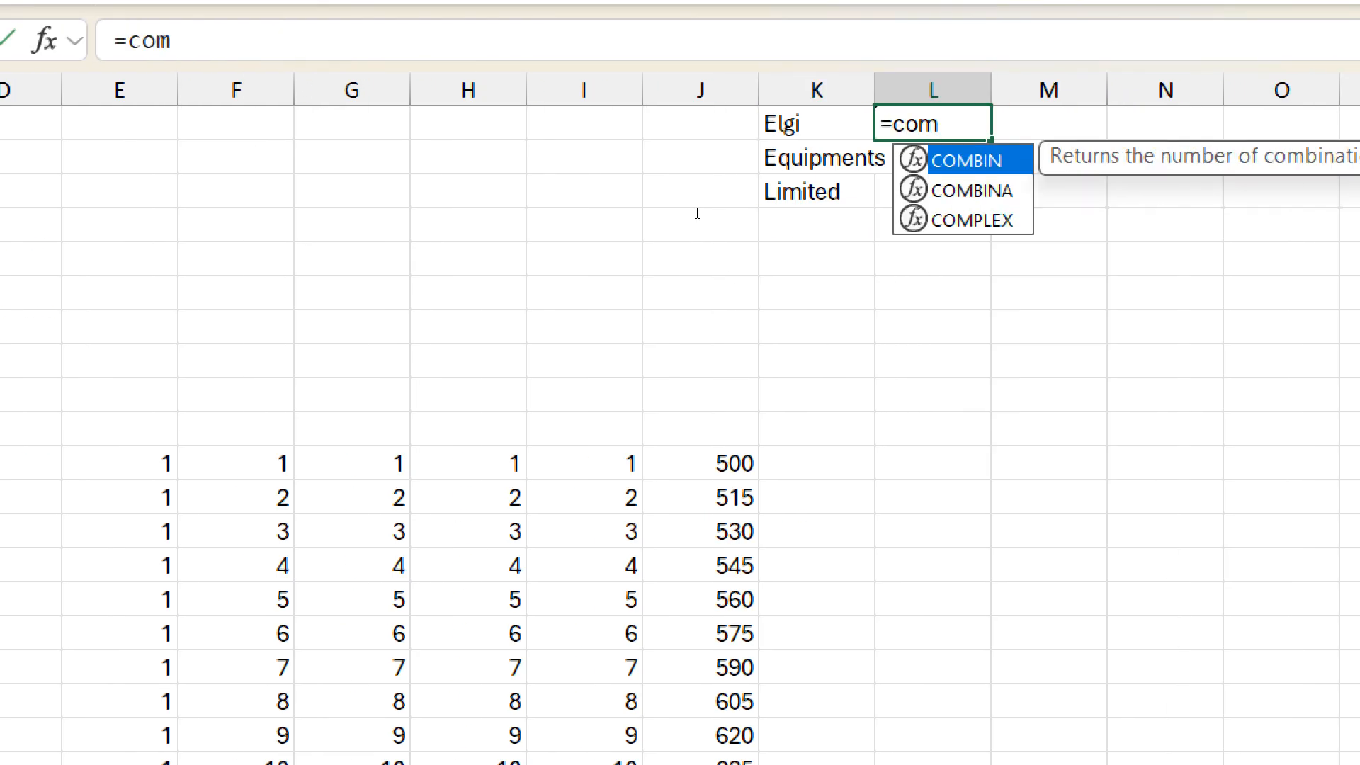
key(BackSpace)
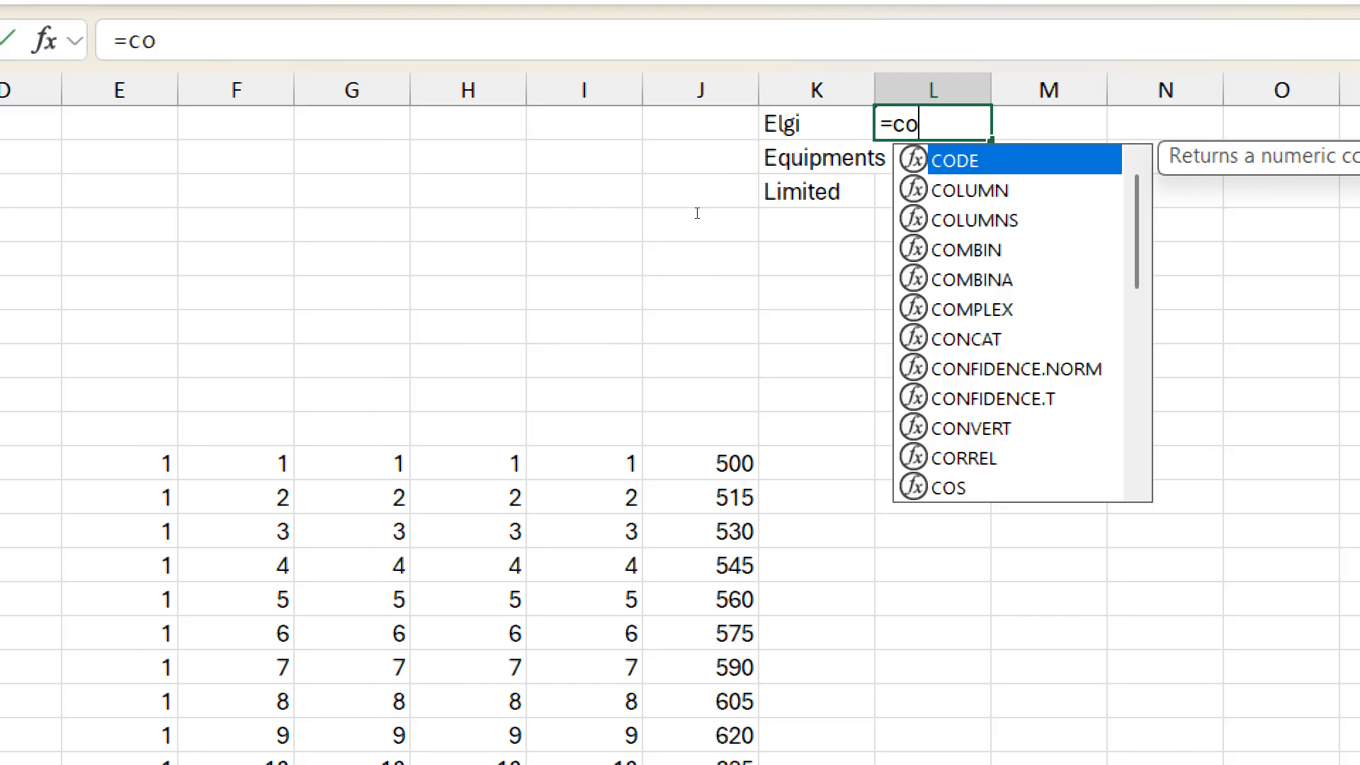
text(n)
key(Down)
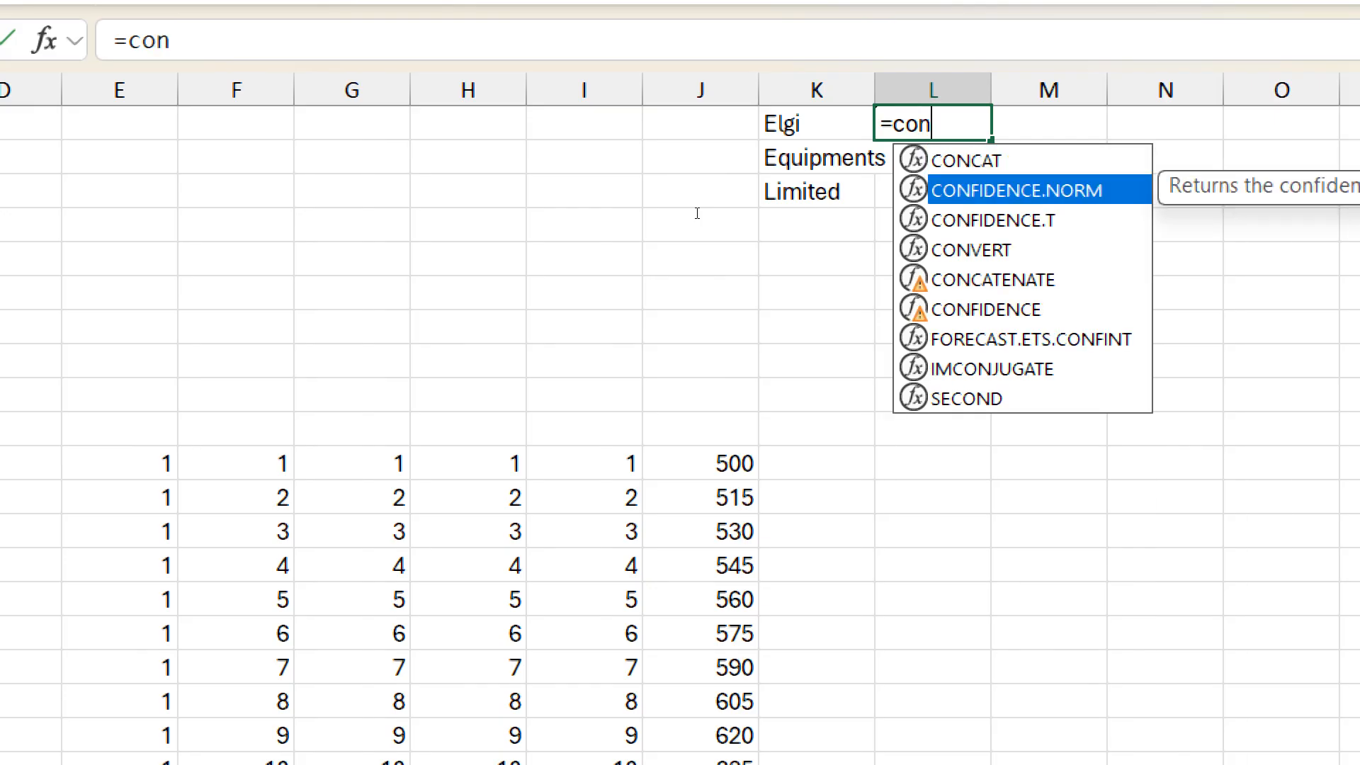
key(Down)
key(Down)
key(Down)
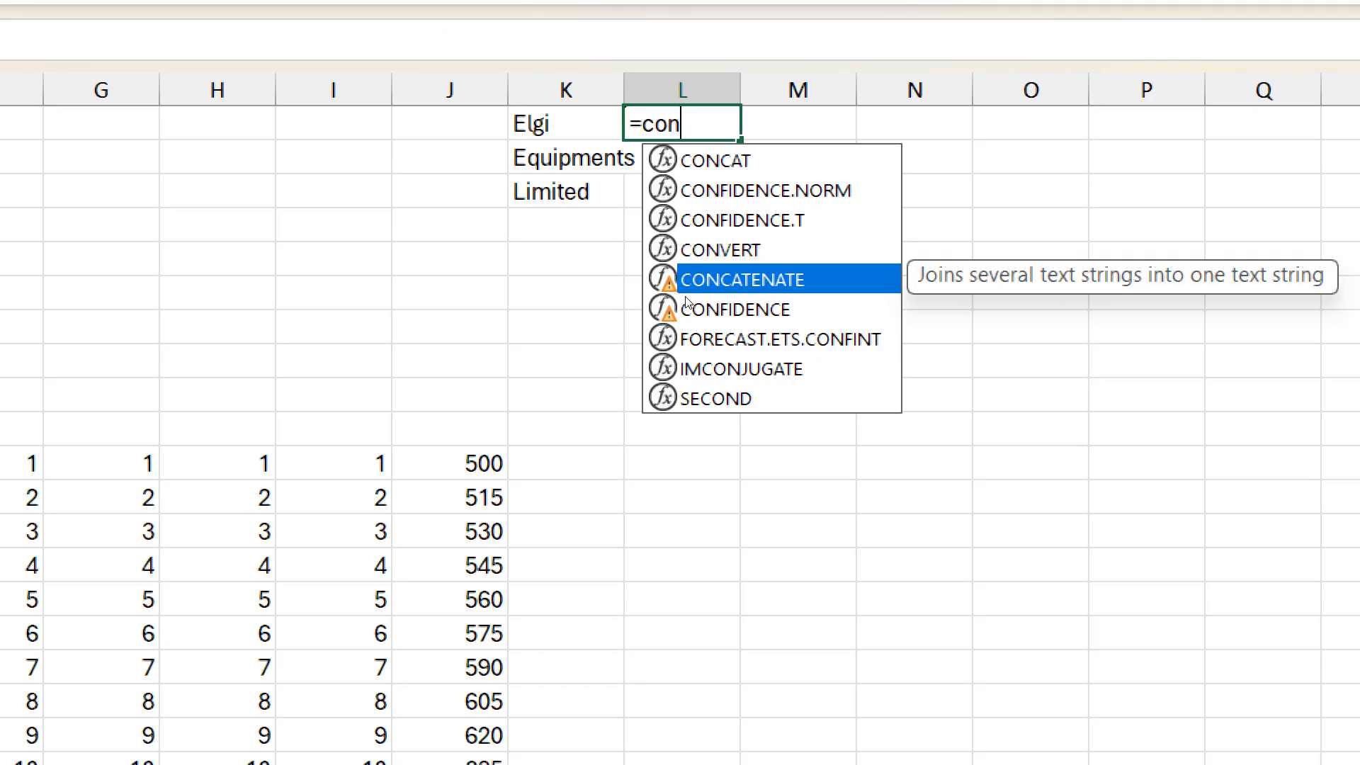
key(Tab)
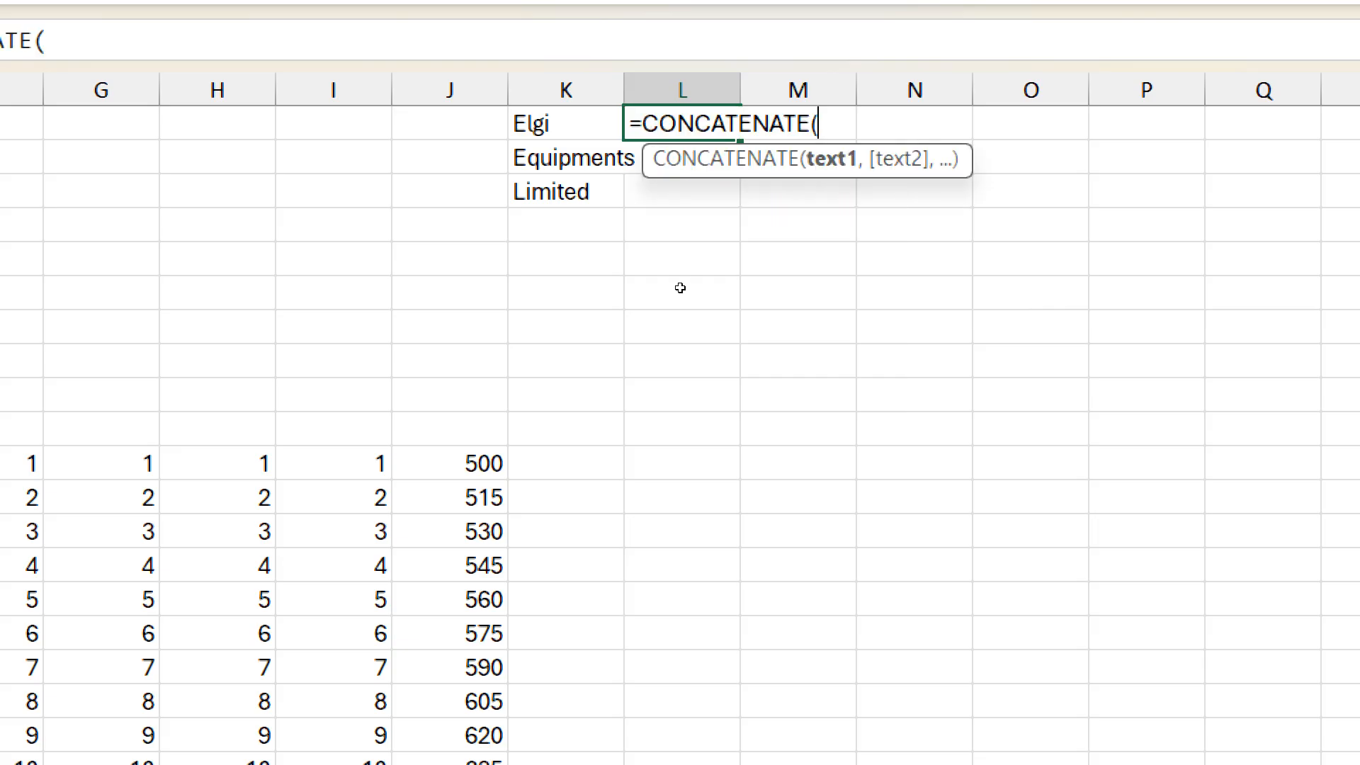
key(Left)
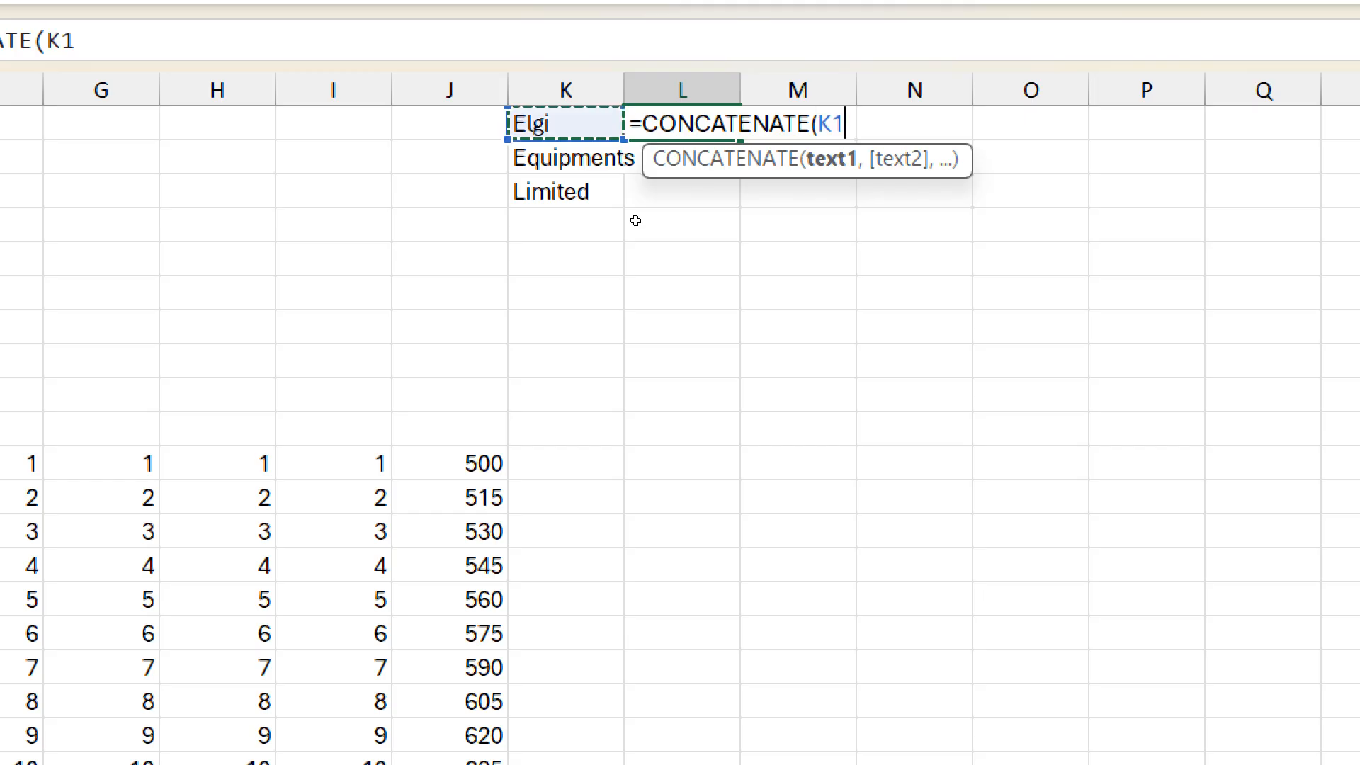
text(,)
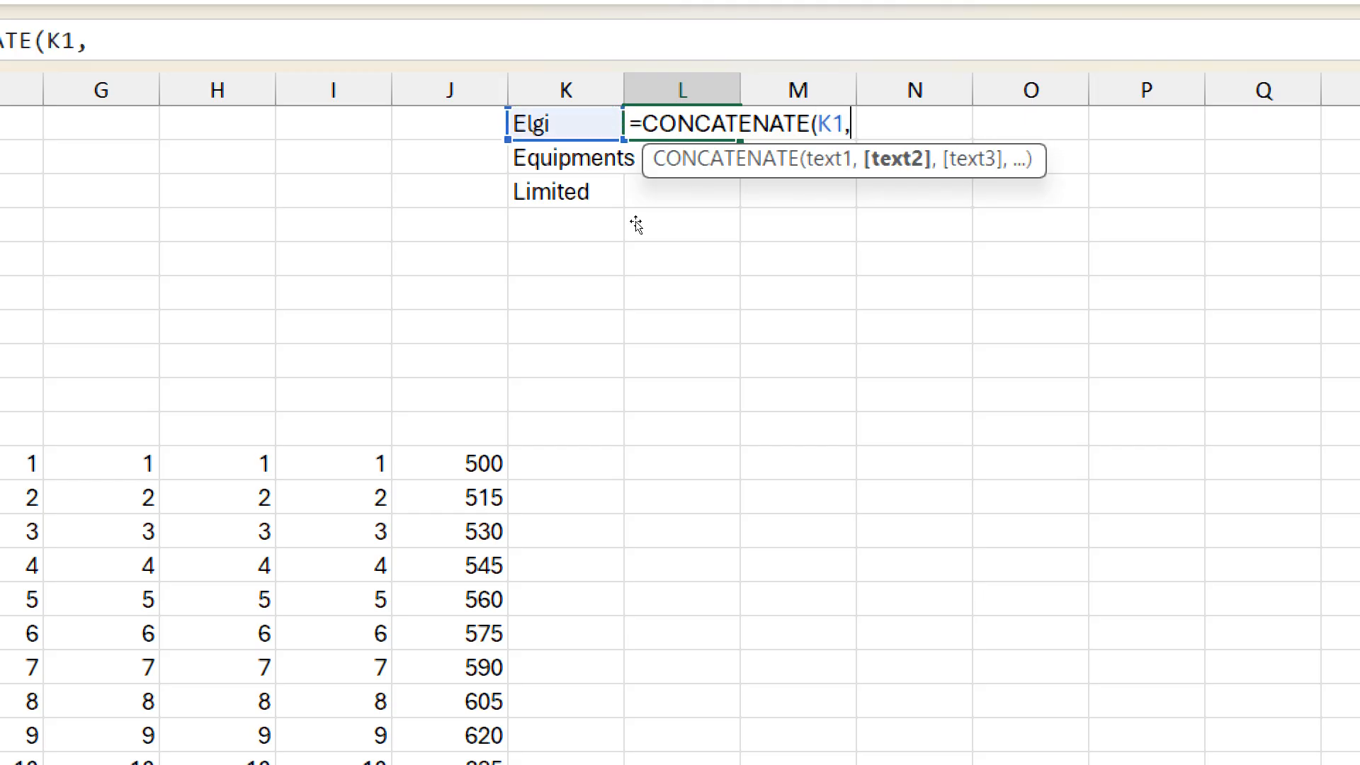
key(Left)
key(Down)
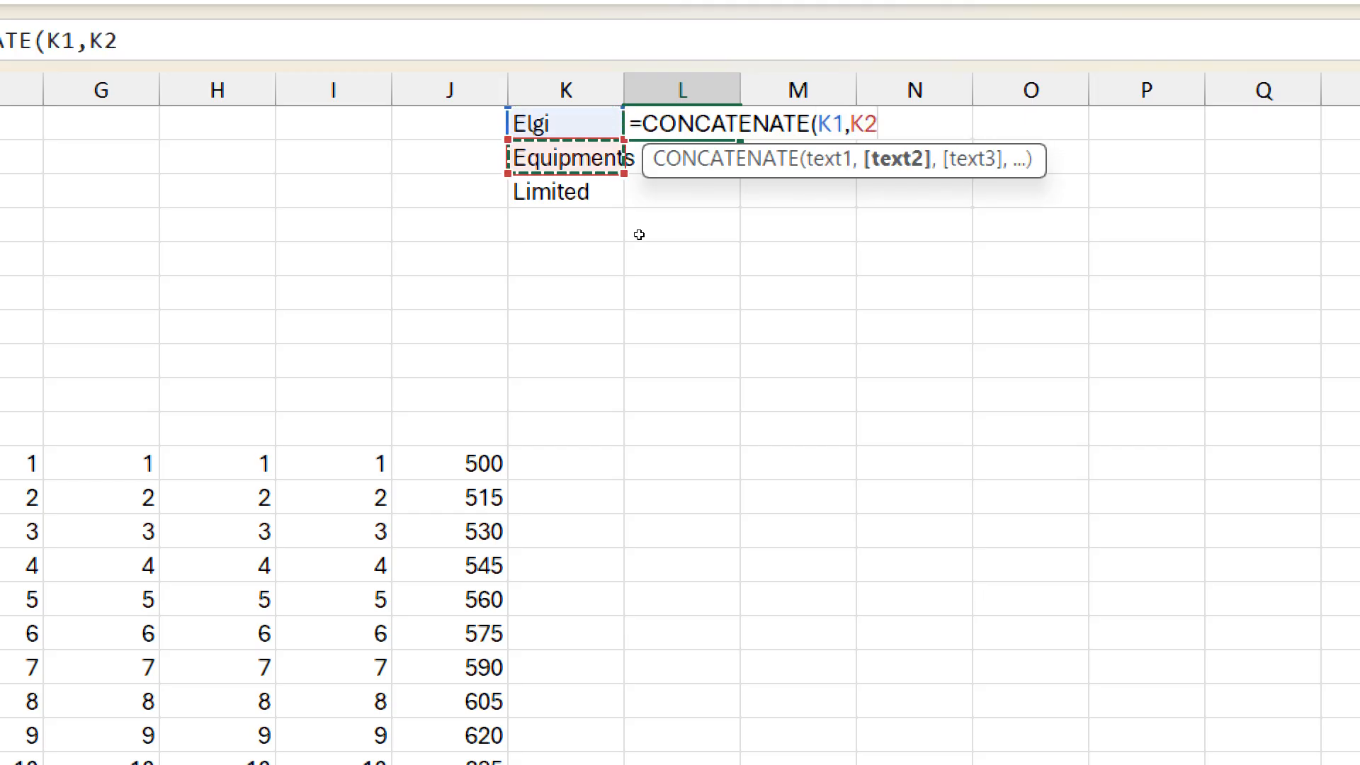
text(,)
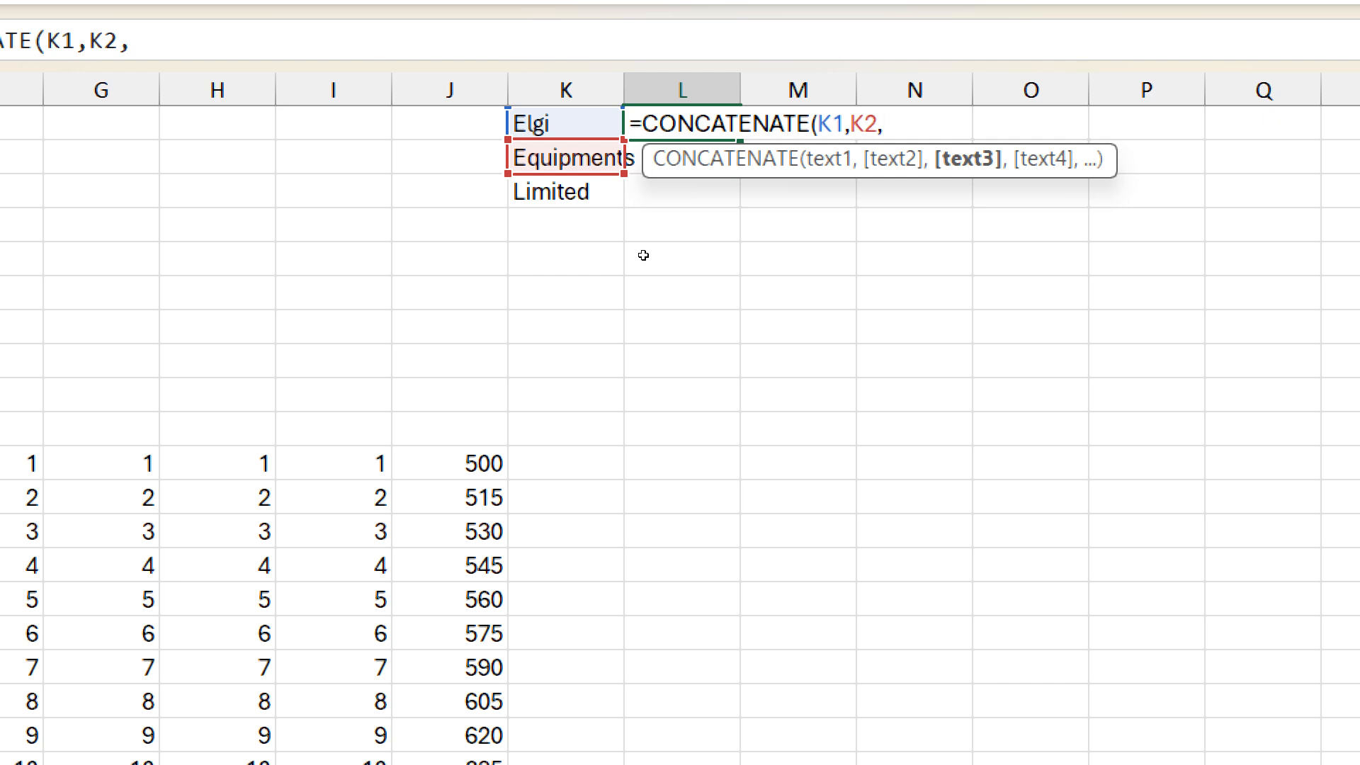
key(Left)
key(Down)
key(Down)
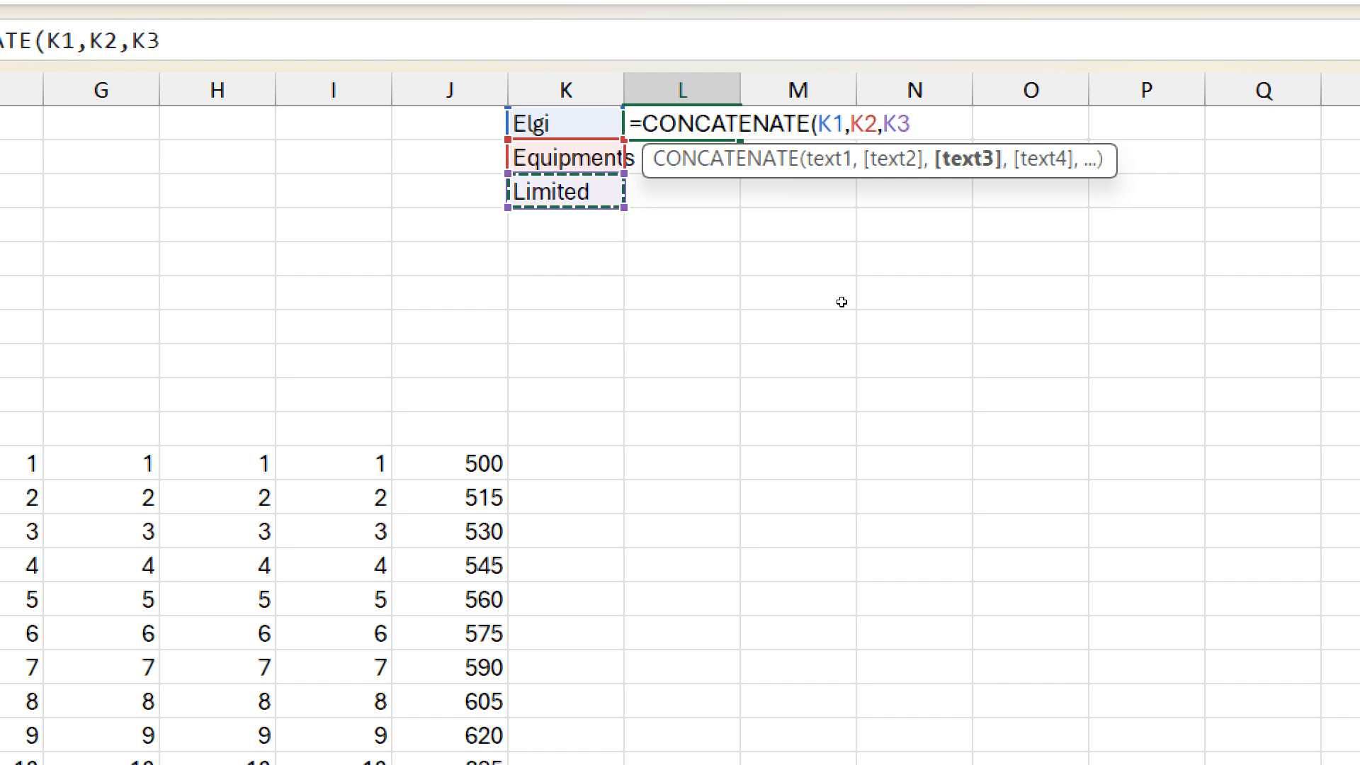
key(ctrl+Return)
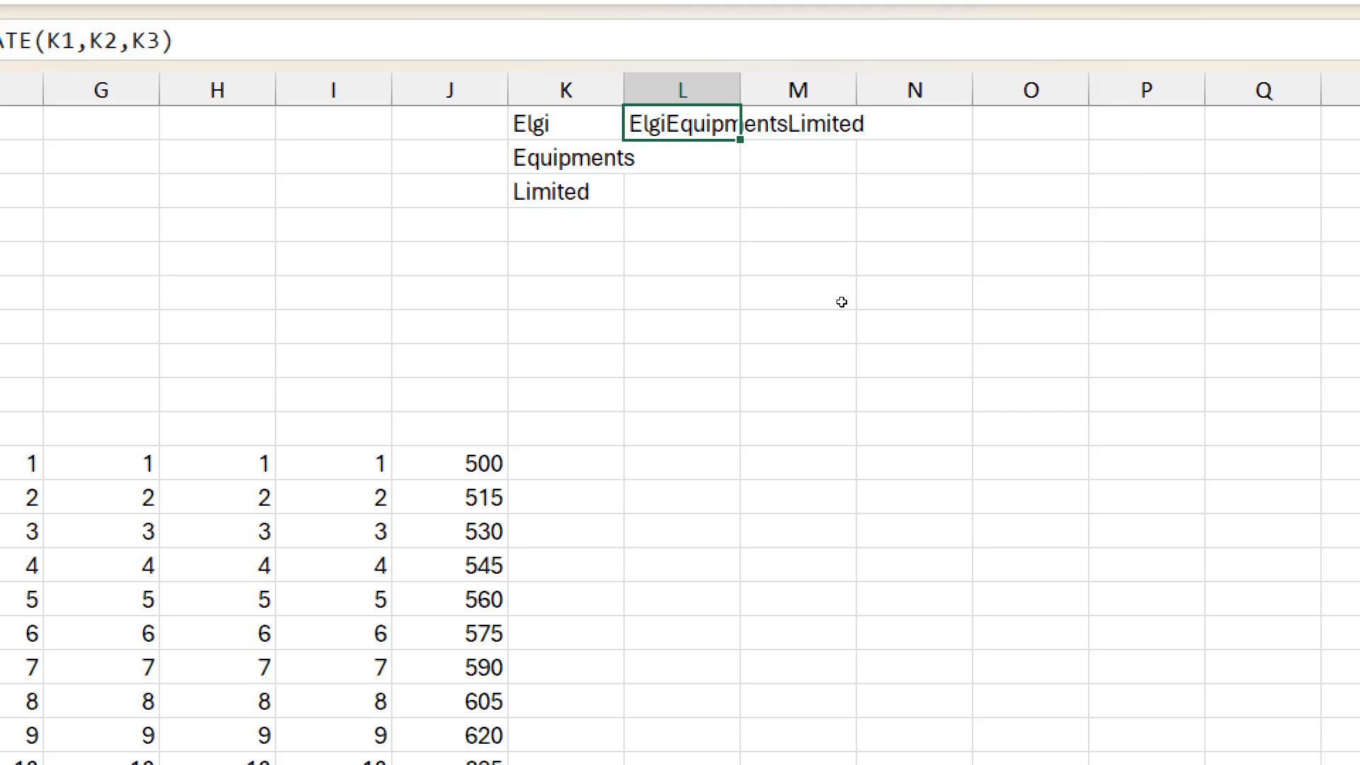
- Enter a CONCAT formula in cell L2 that joins the range K1:K3
key(Down)
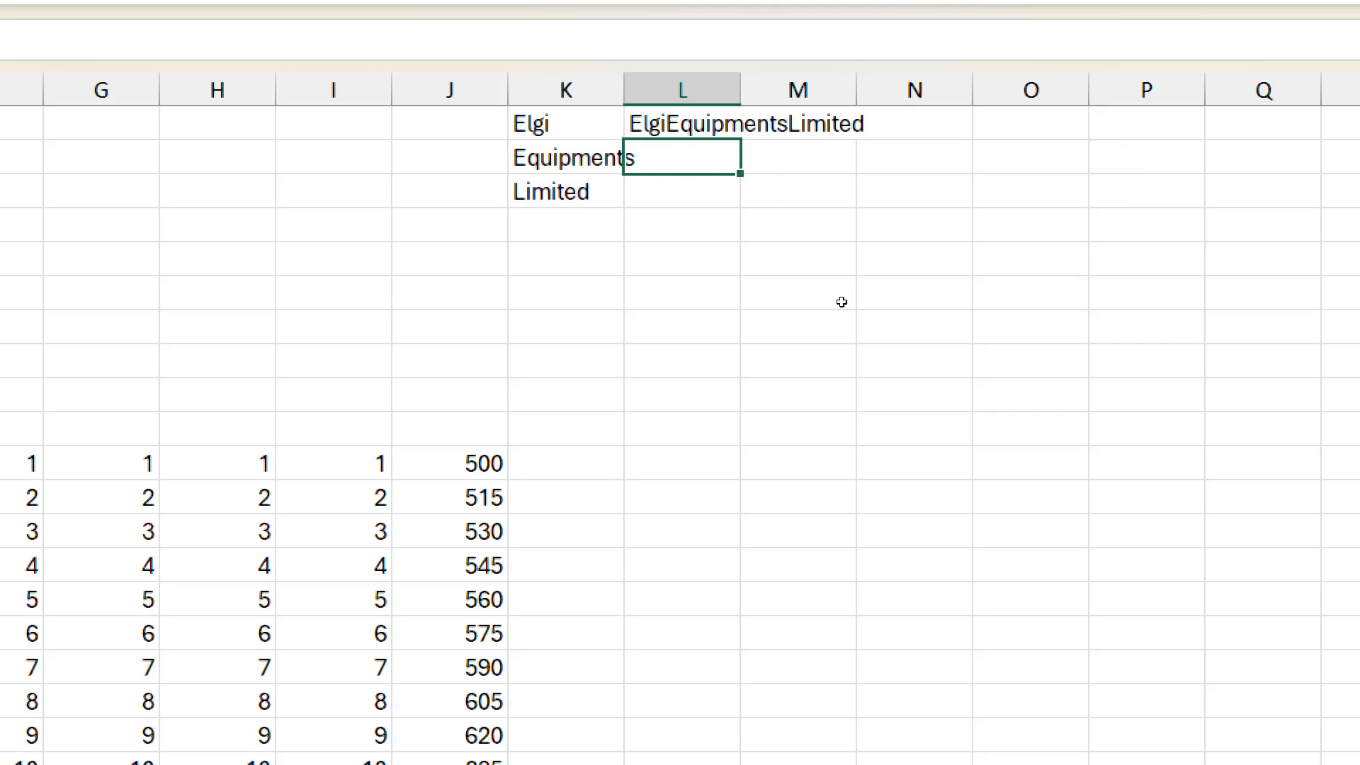
text(=con)
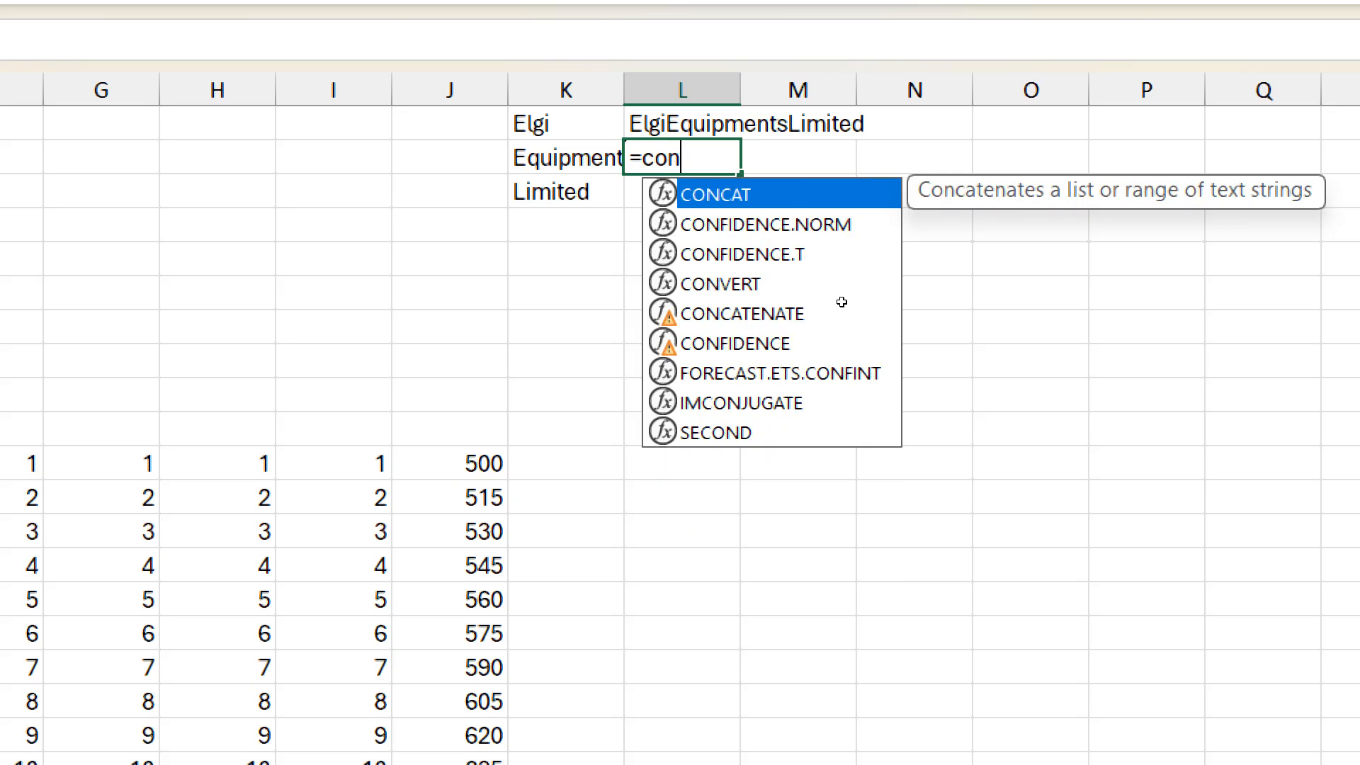
key(Tab)
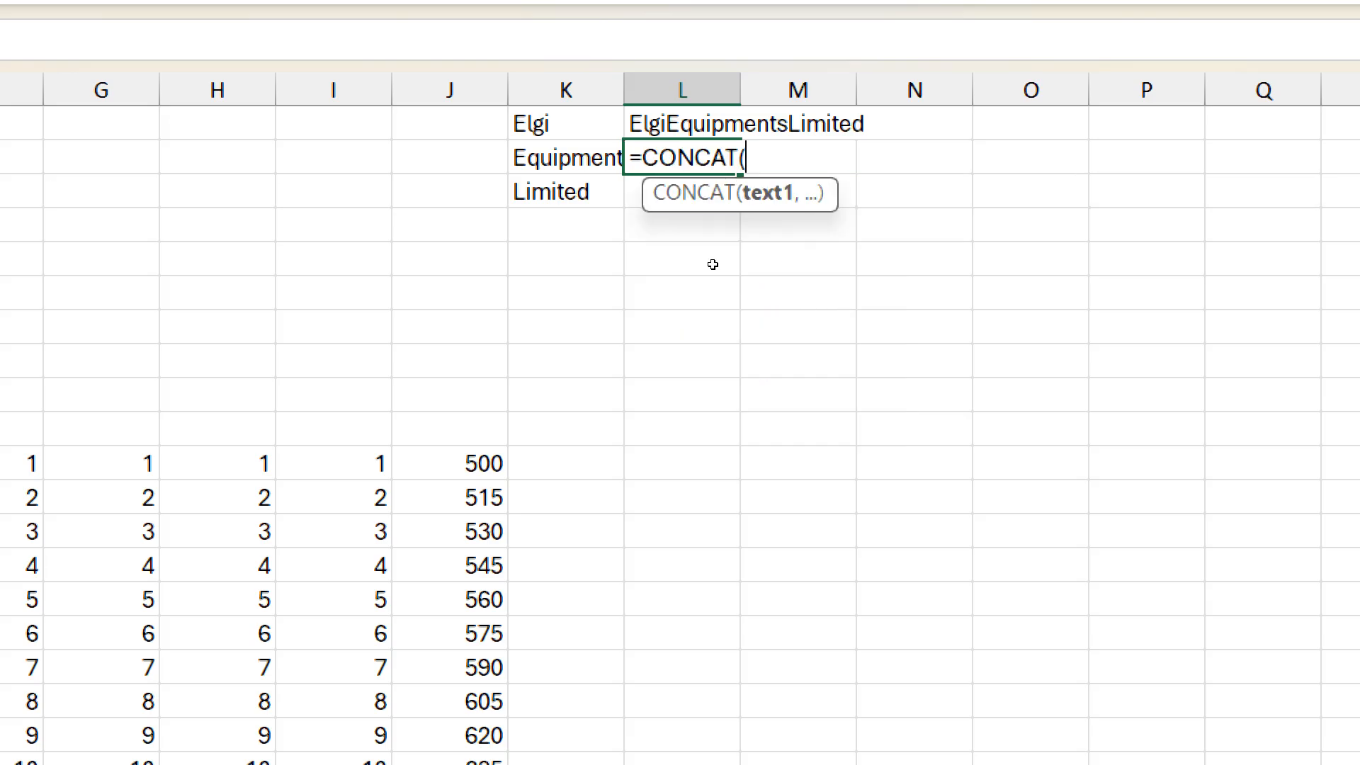
key(Left)
key(Up)
key(shift+Down)
key(shift+Down)
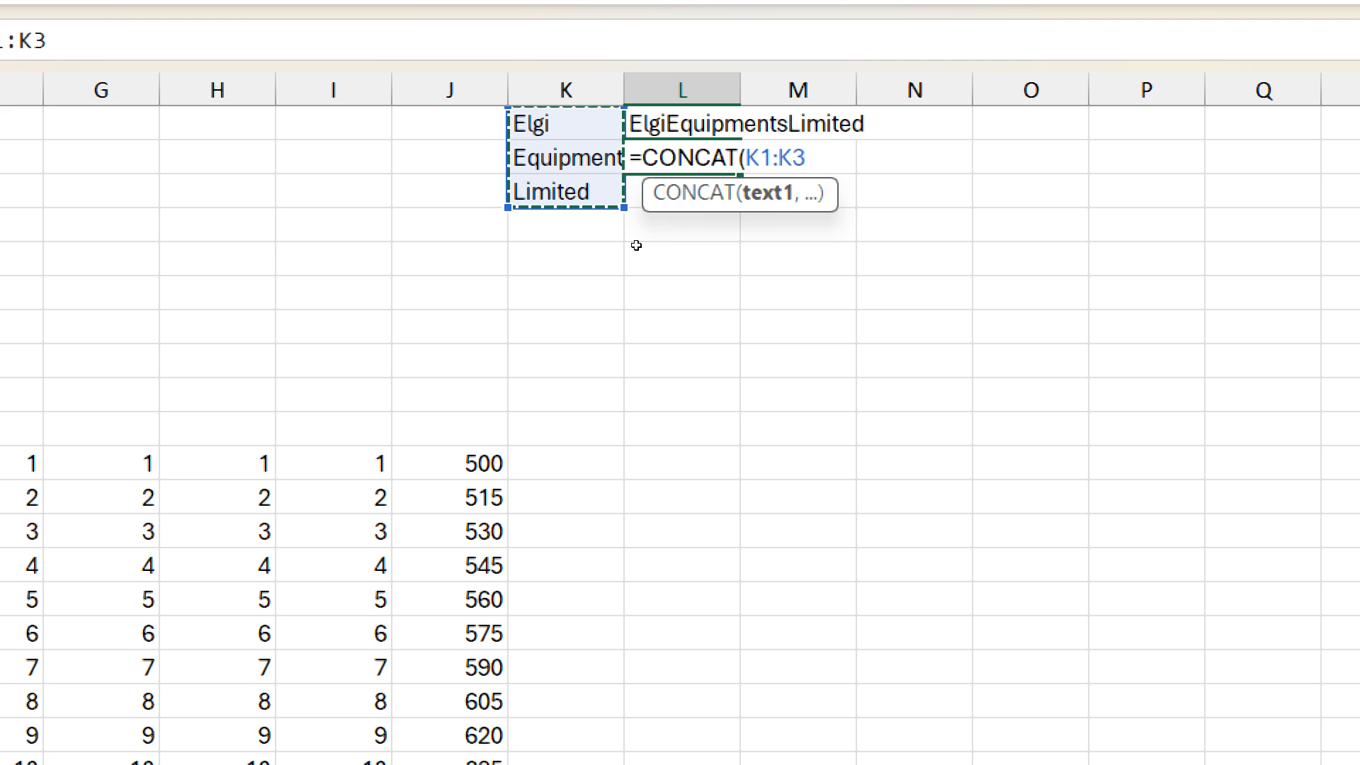
key(Return)
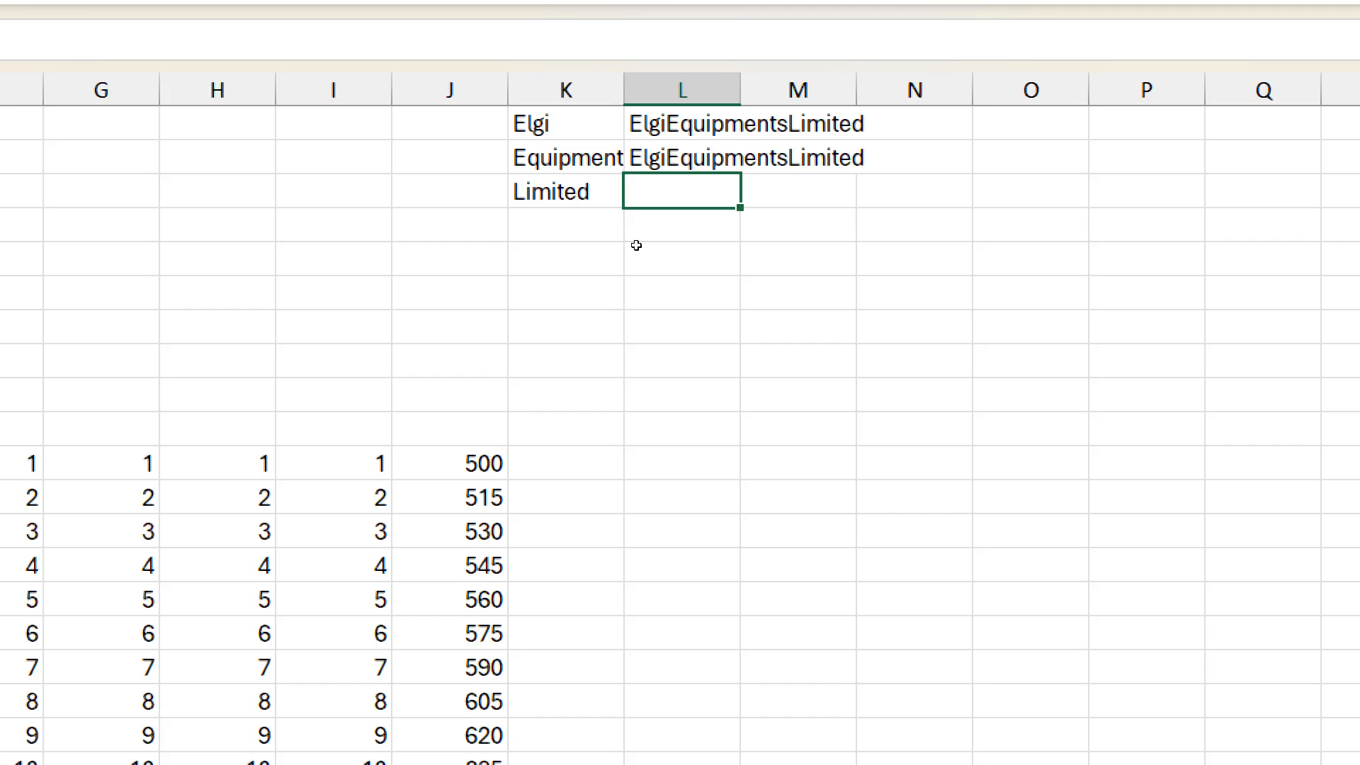
- Enter a TEXTJOIN formula in cell L3 joining K1:K3 with a space delimiter and ignore_empty set to TRUE
text(=text)
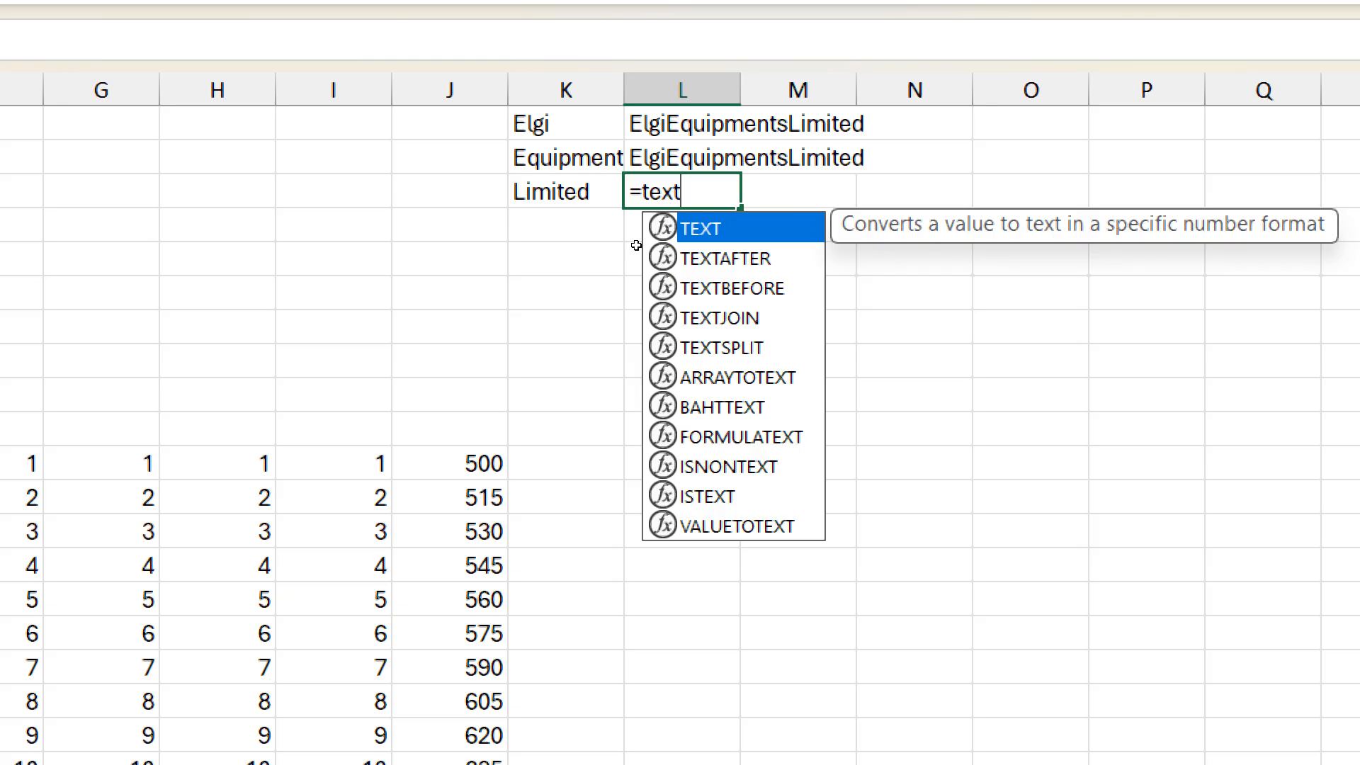
text(jo)
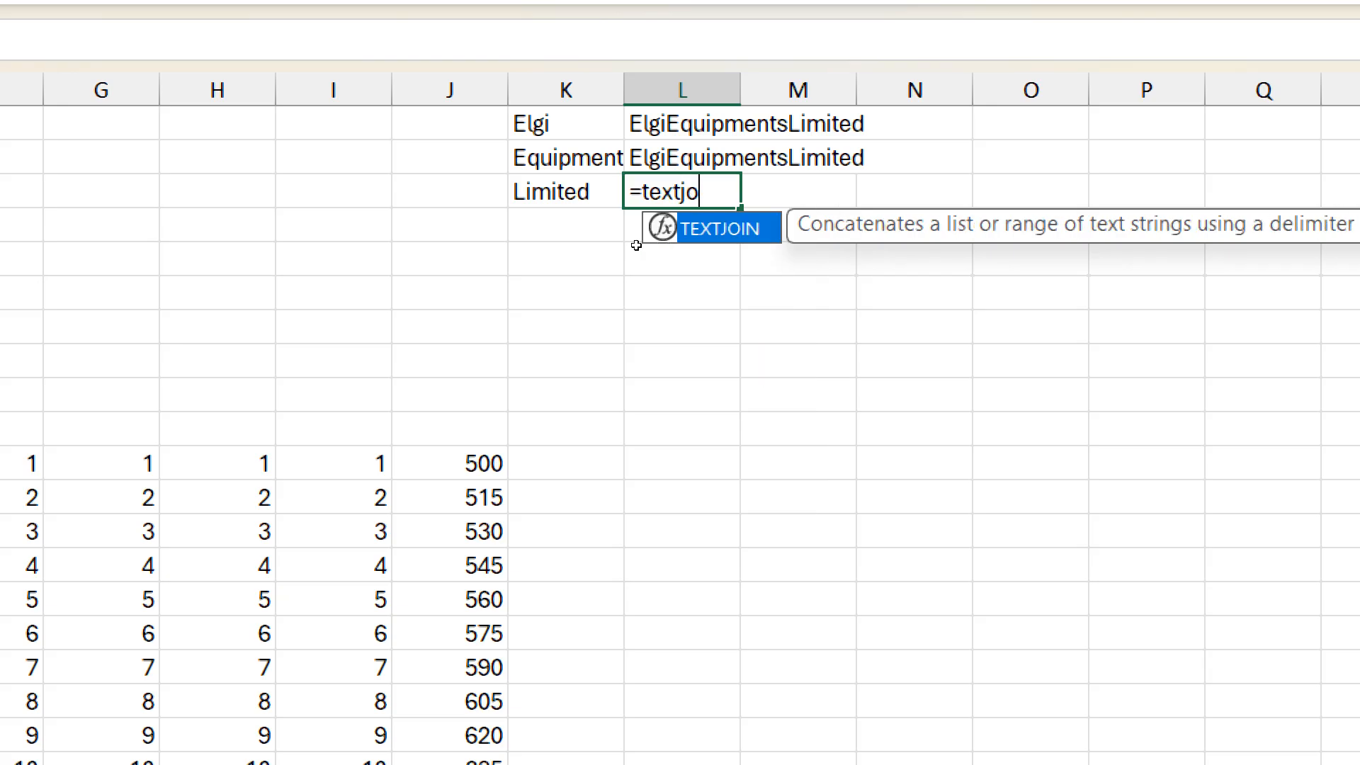
text(in()
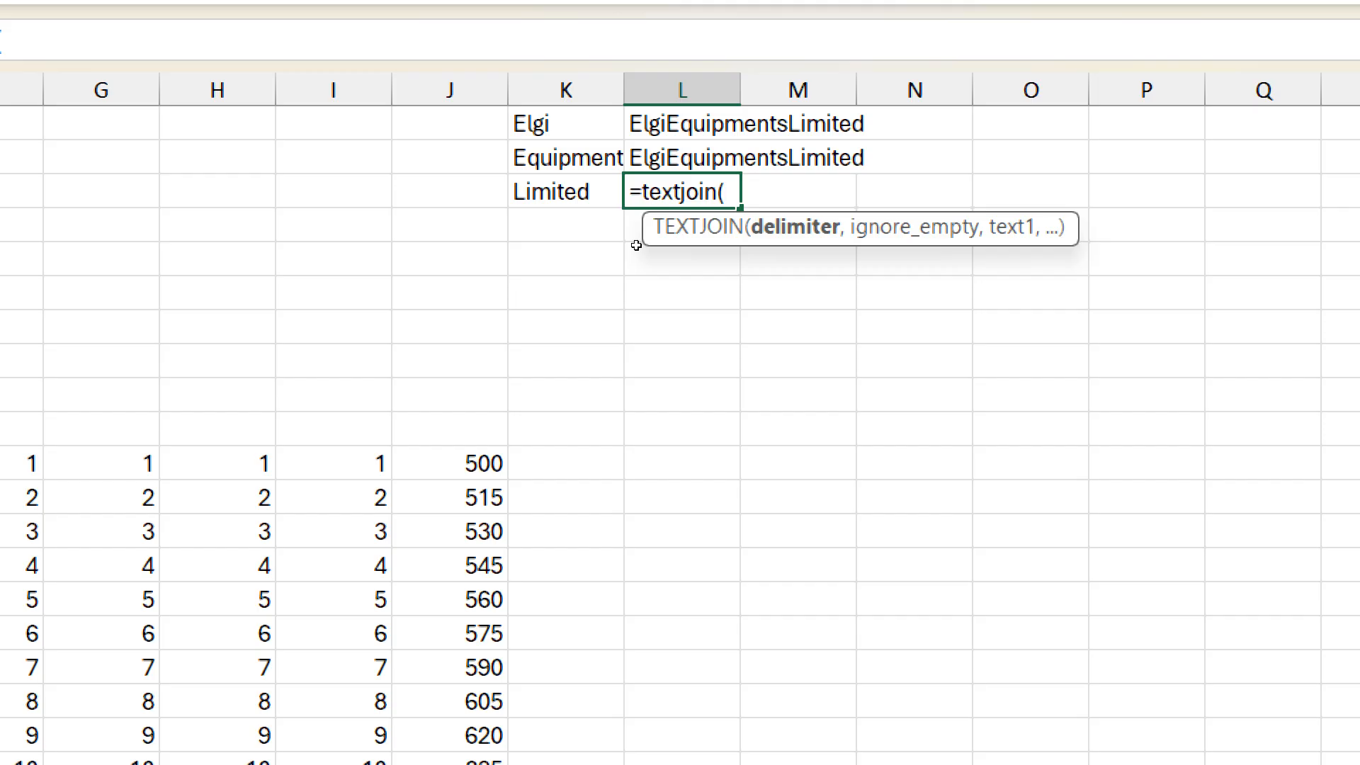
text(")
text(")
text(,)
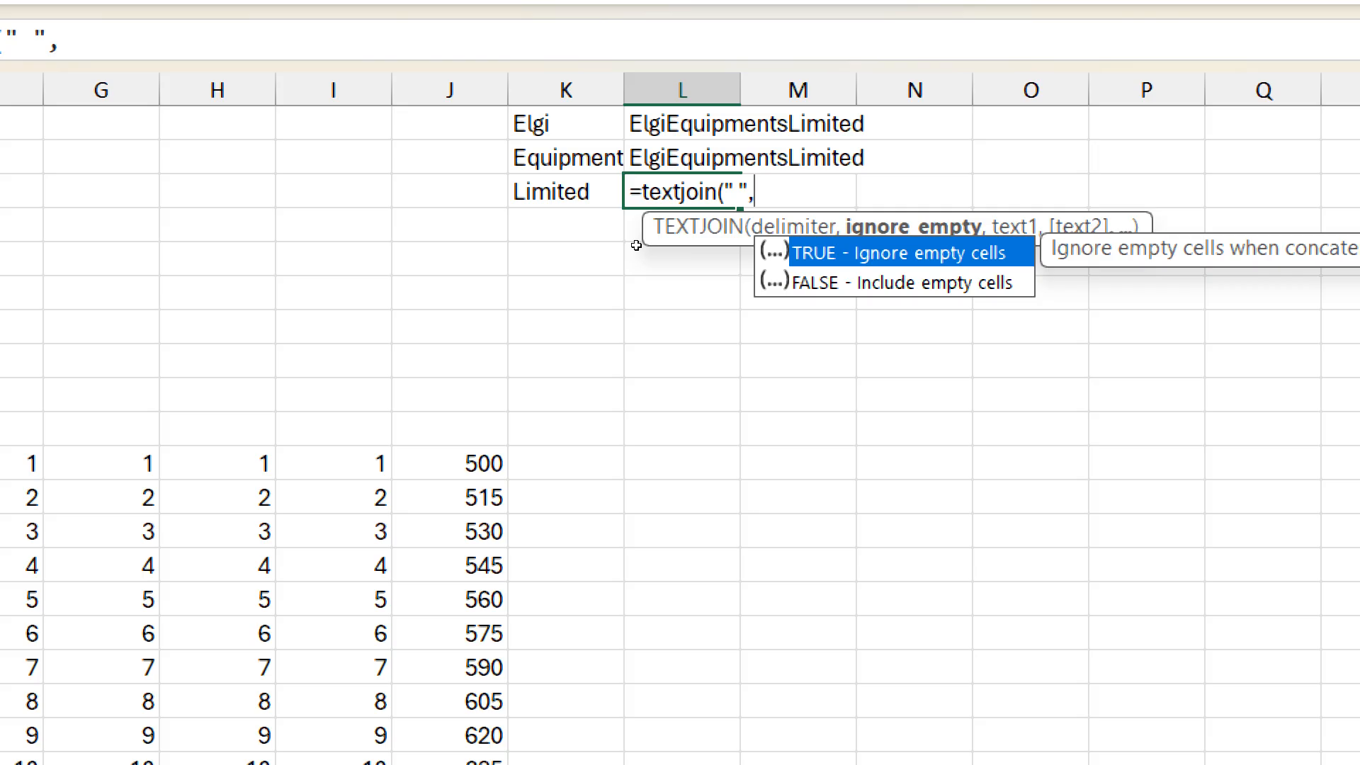
text(true)
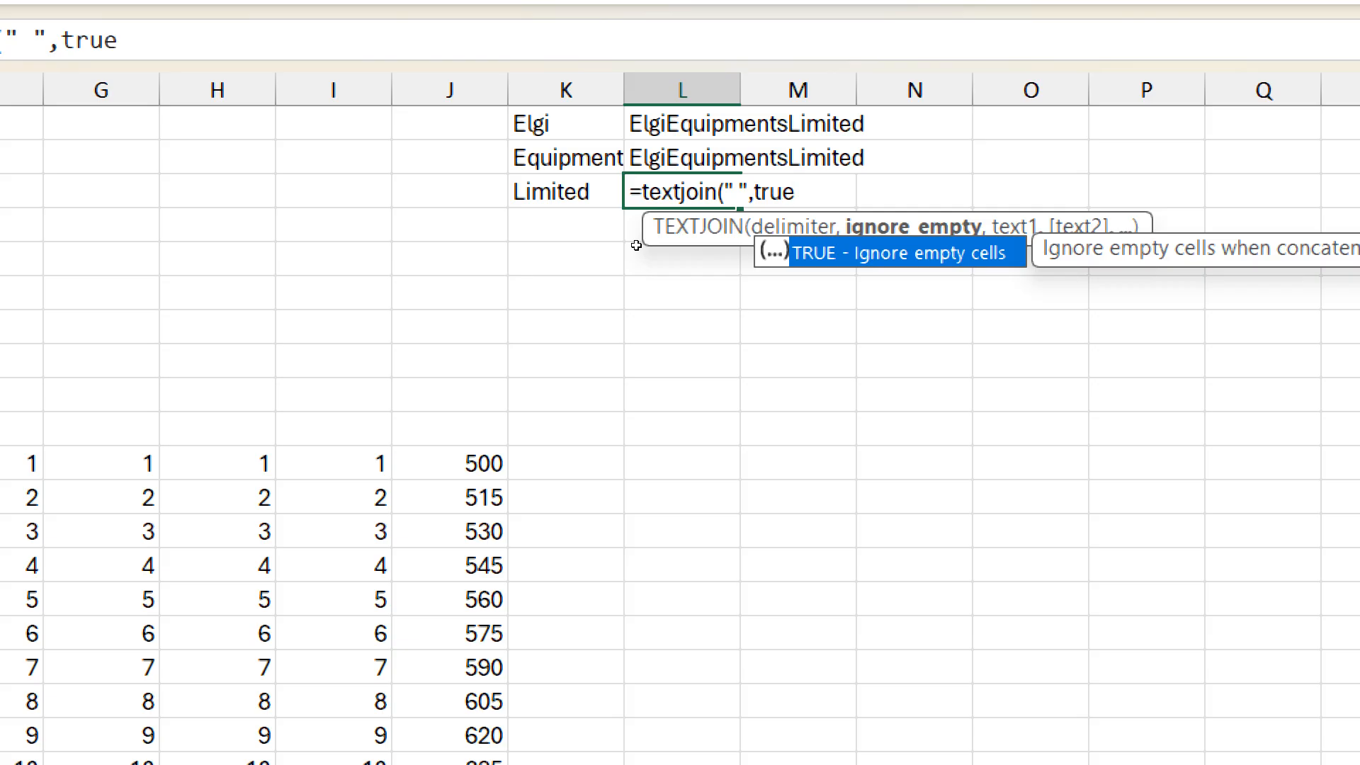
text(,)
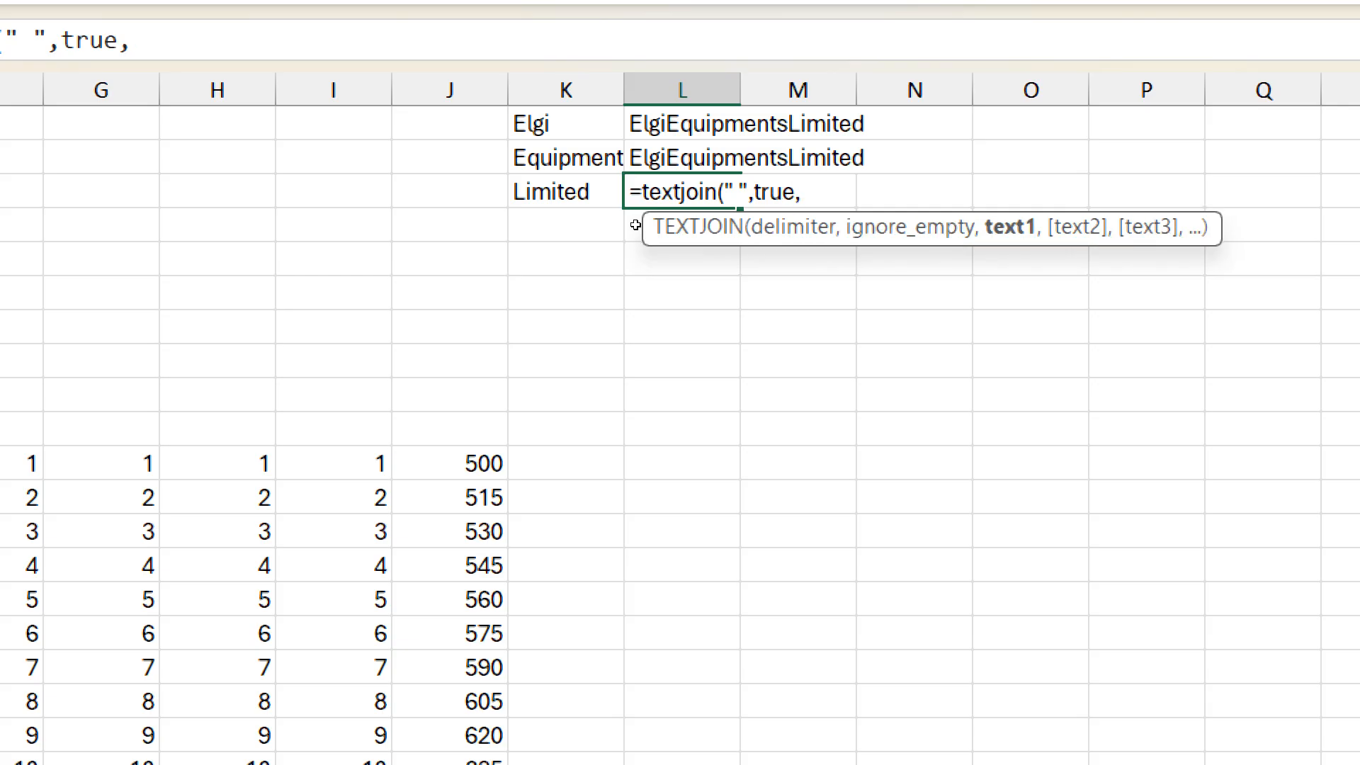
text(K1:K3)
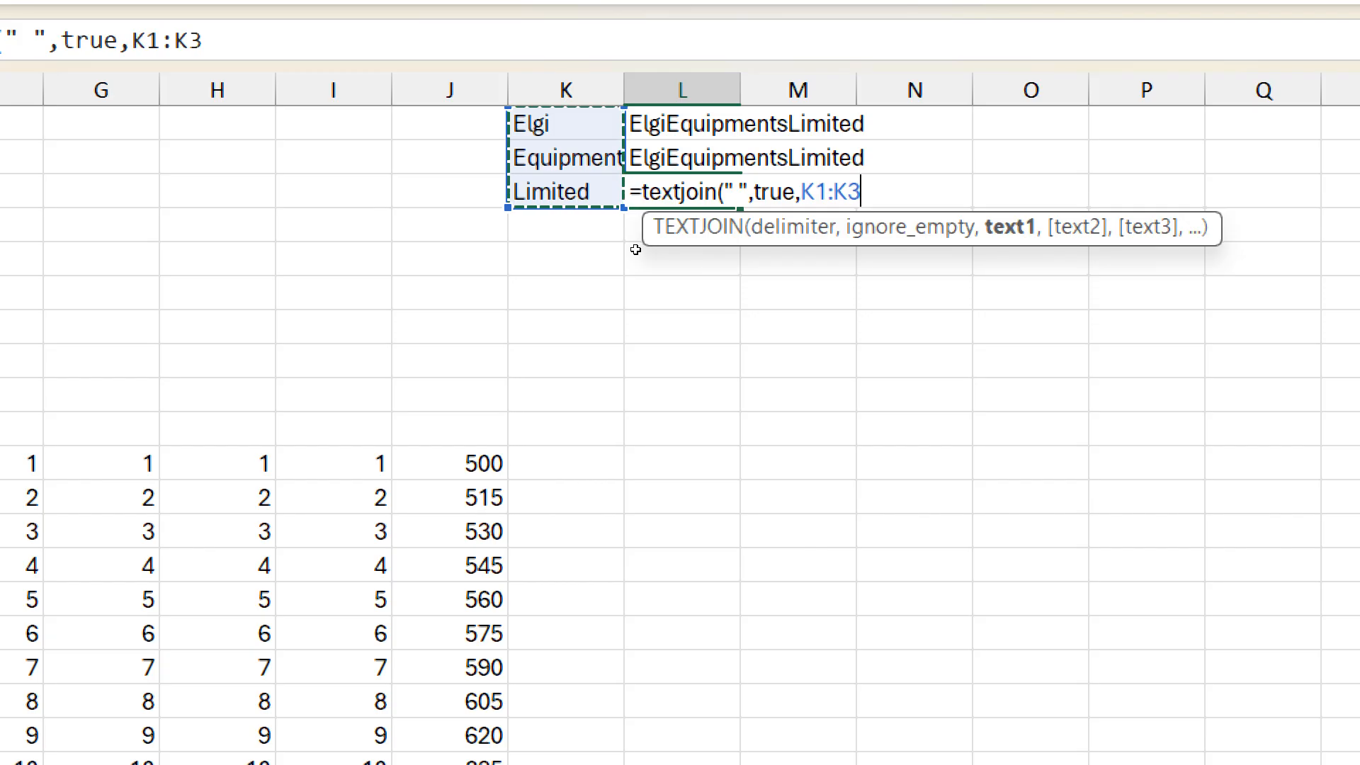
key(ctrl+Return)
key(Return)
- Clear the three text-joining formulas from the range L1:L3
key(Up)
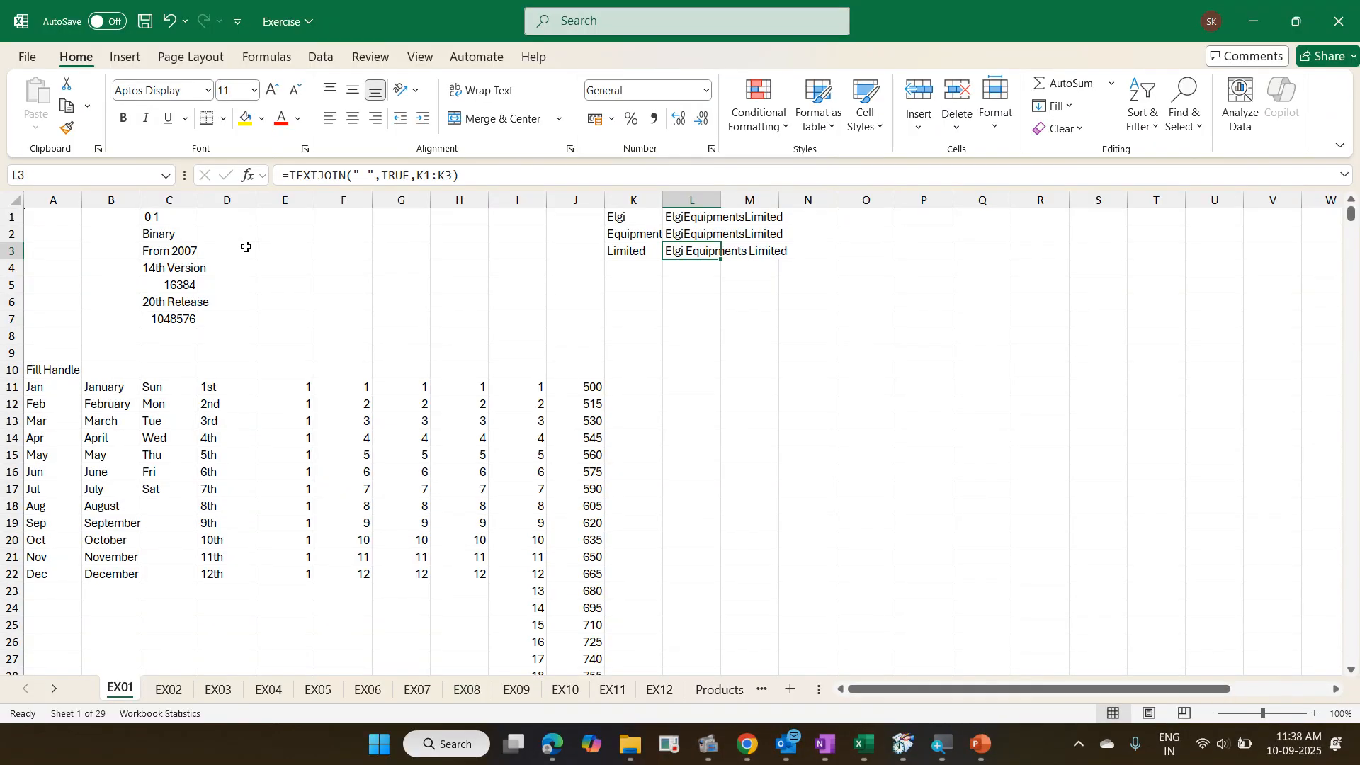
key(shift+Up)
key(shift+Up)
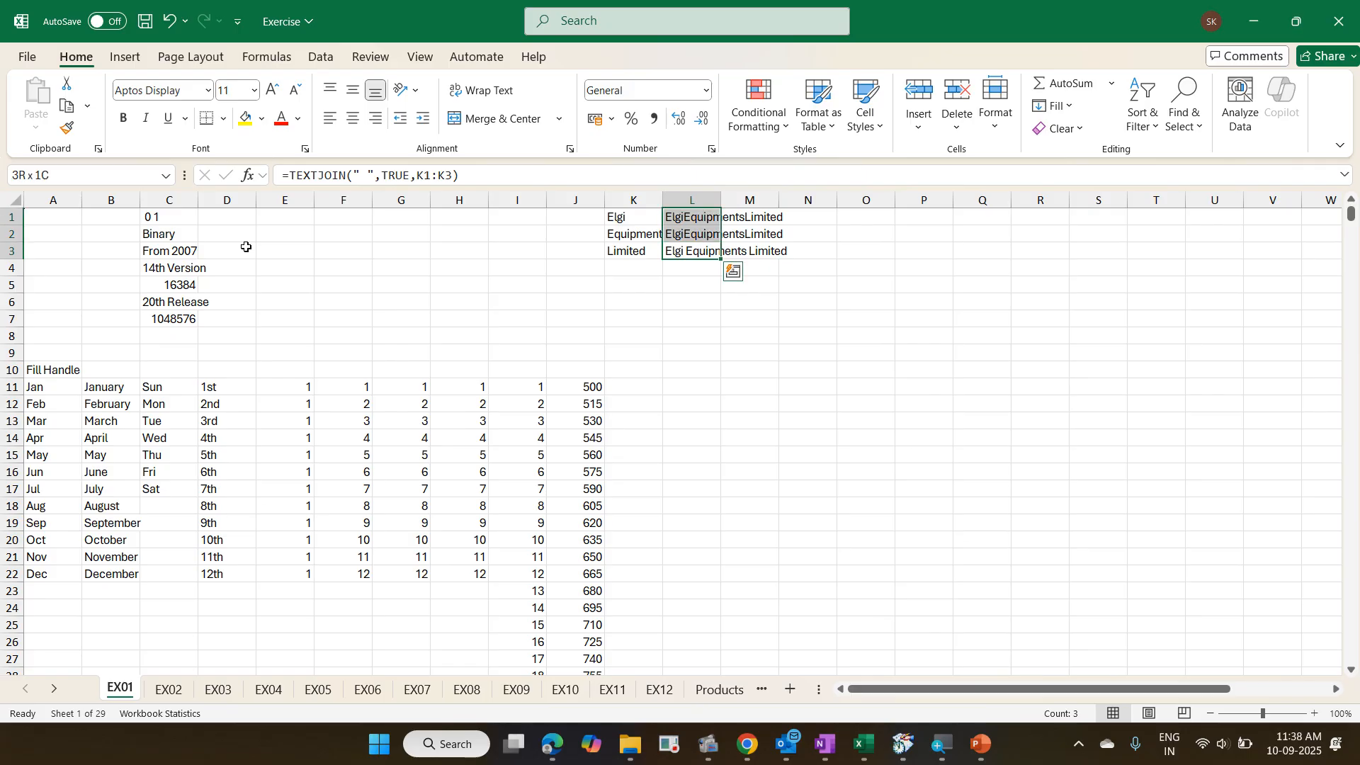
key(Delete)
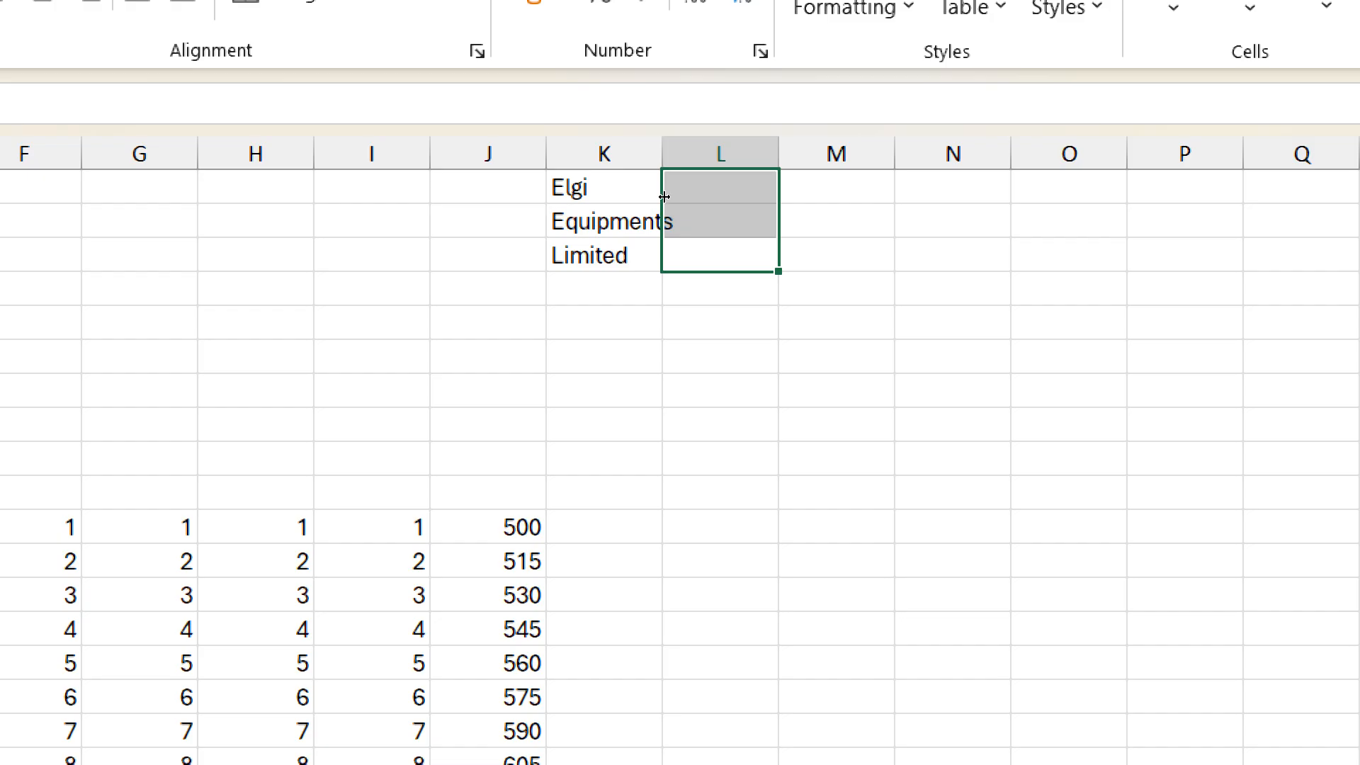
- Widen column K to about three times its default width and undo a trial narrowing of it
drag(664, 195, 786, 214)
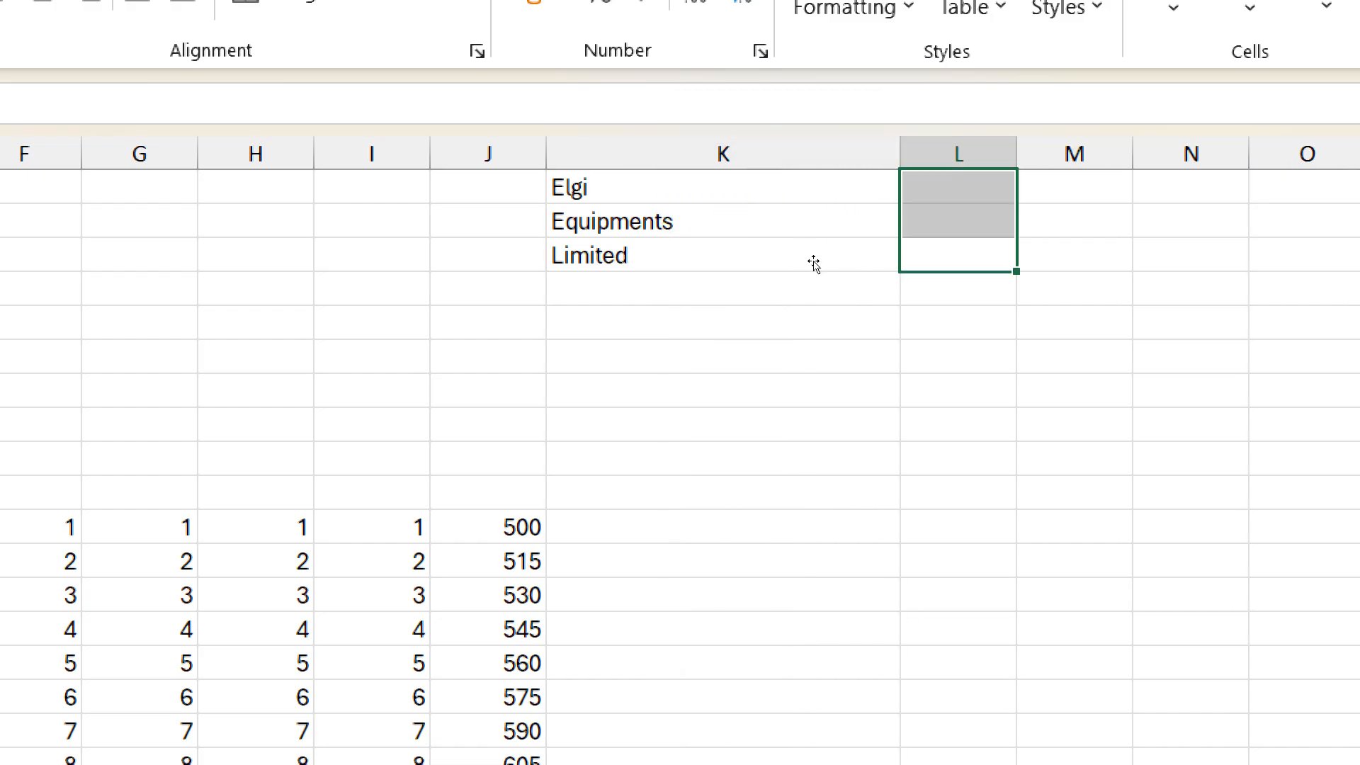
key(Down)
key(Down)
key(Down)
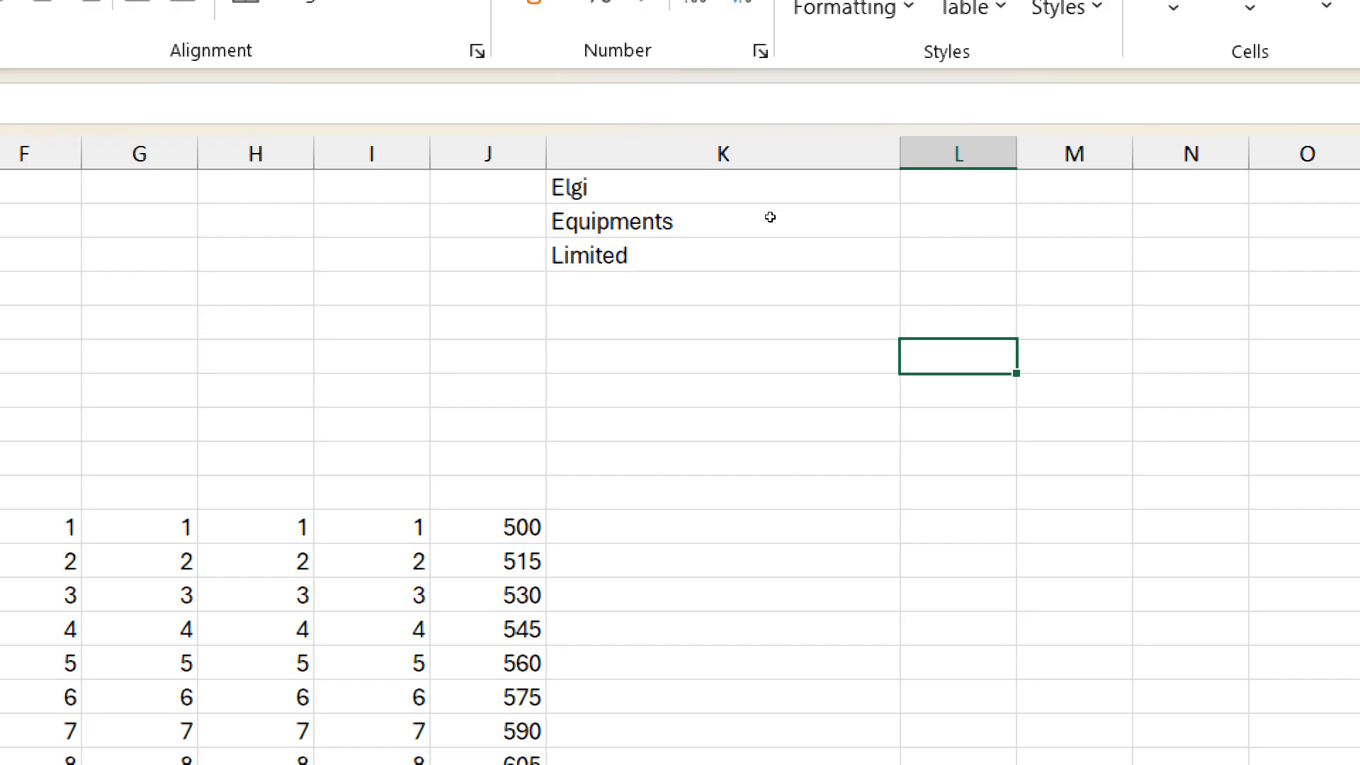
drag(779, 199, 703, 219)
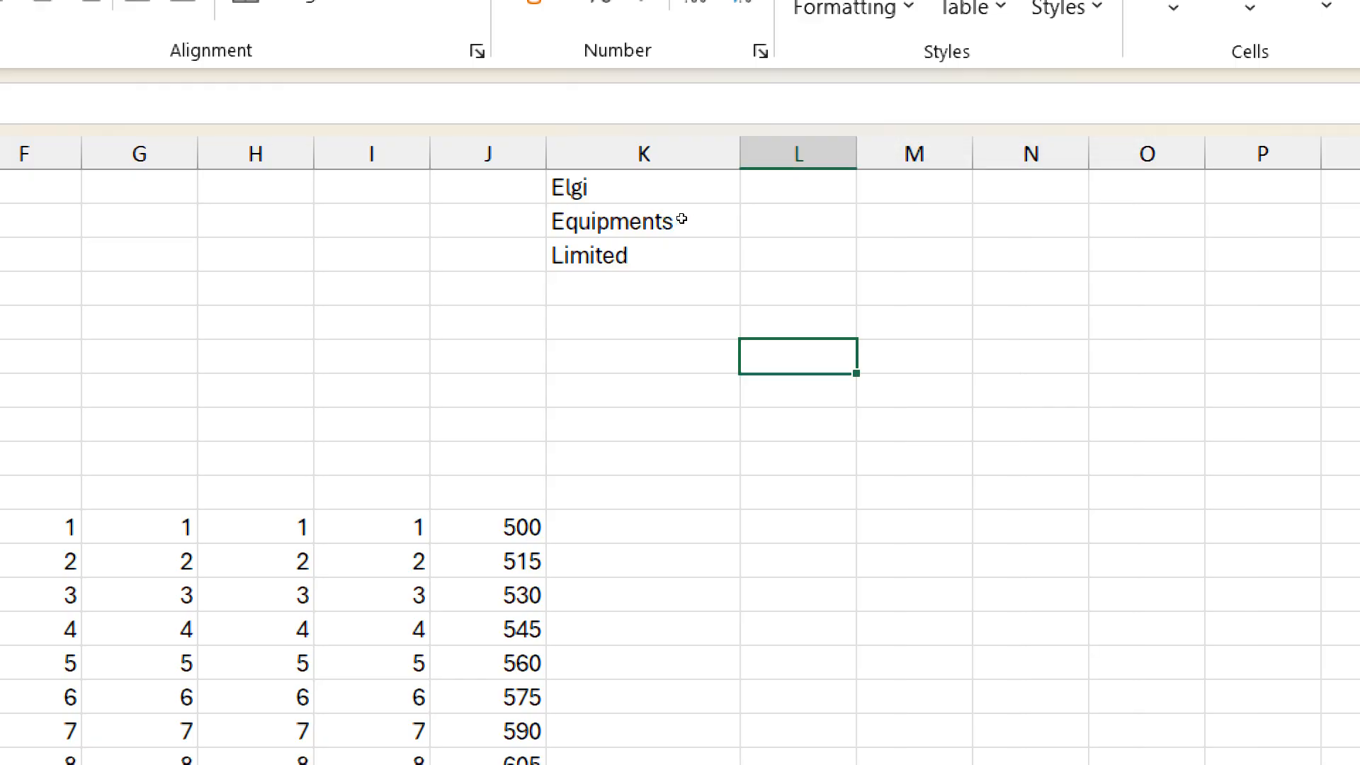
key(ctrl+z)
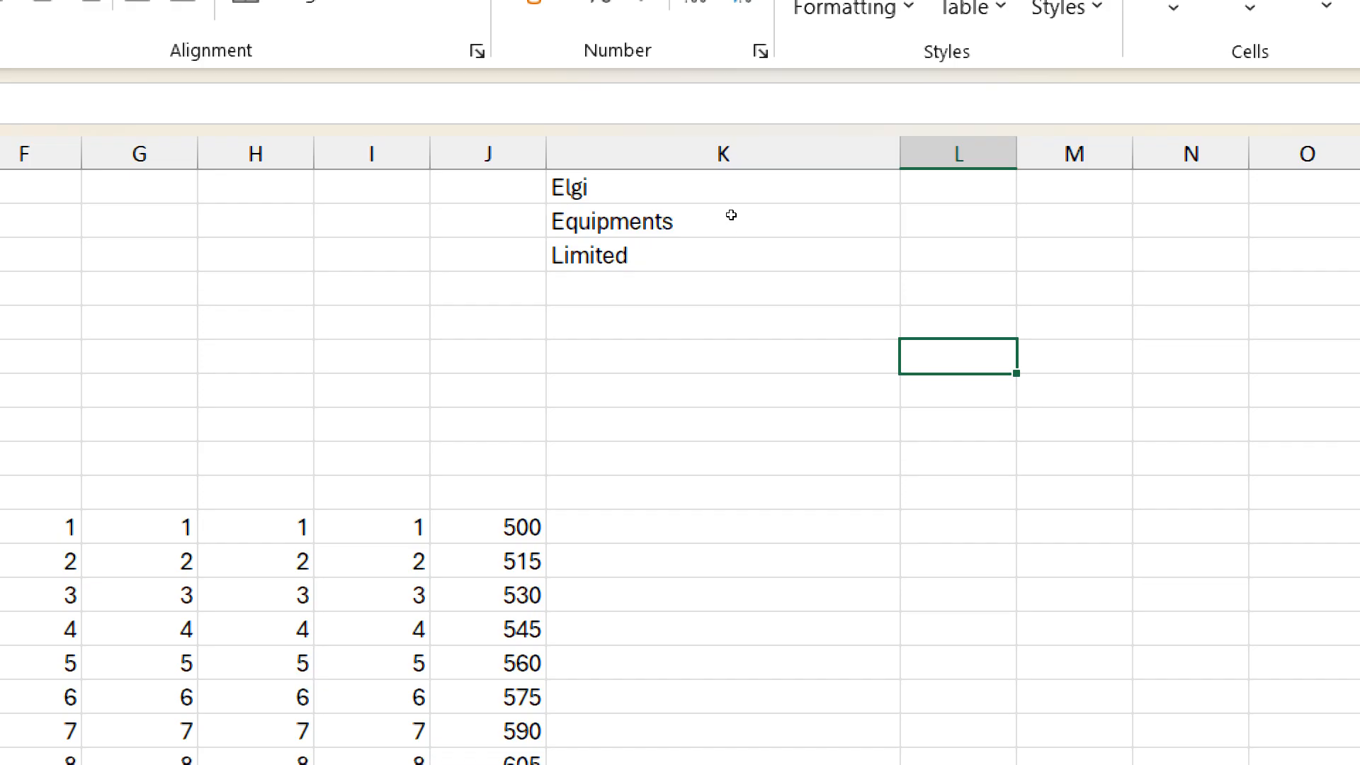
- Combine the texts of K1:K3 into one cell with Fill Justify, and undo both that and the widening of column K
drag(730, 202, 725, 249)
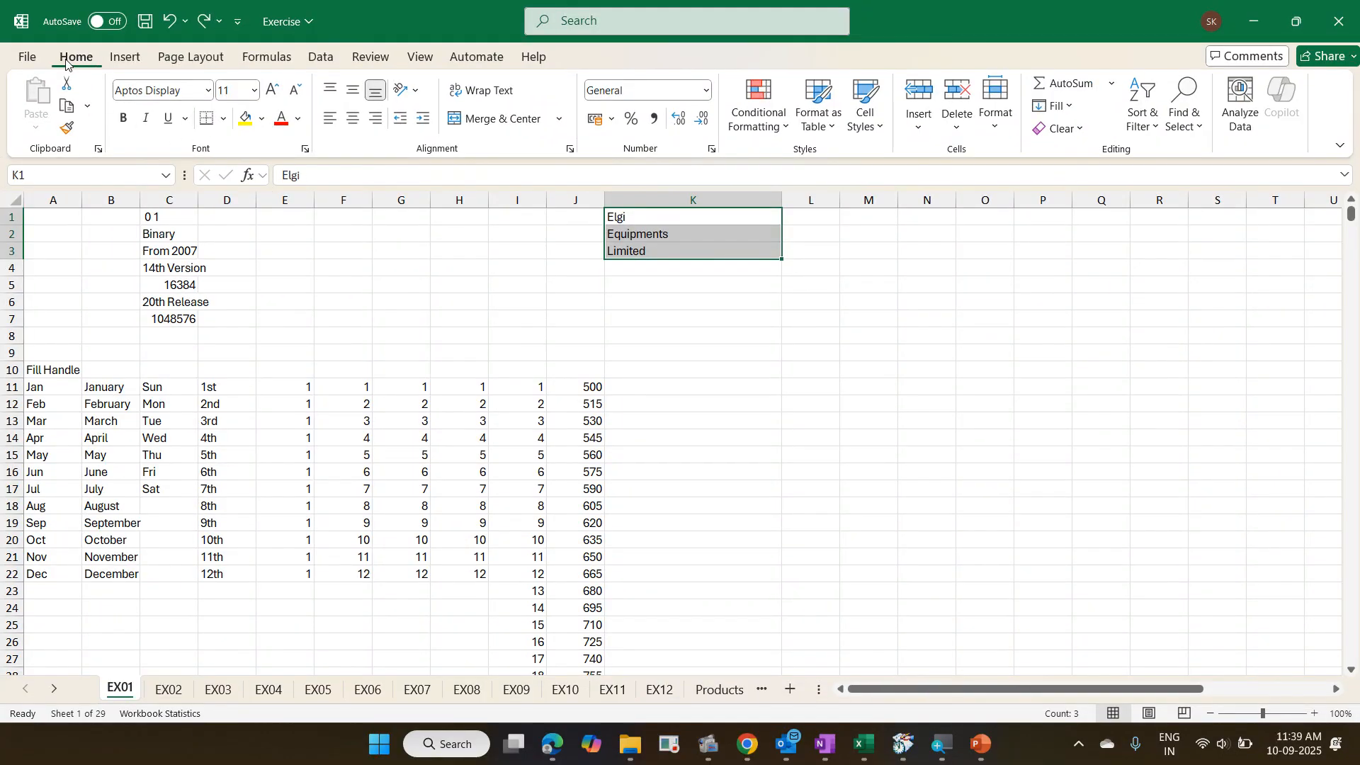
click(1070, 114)
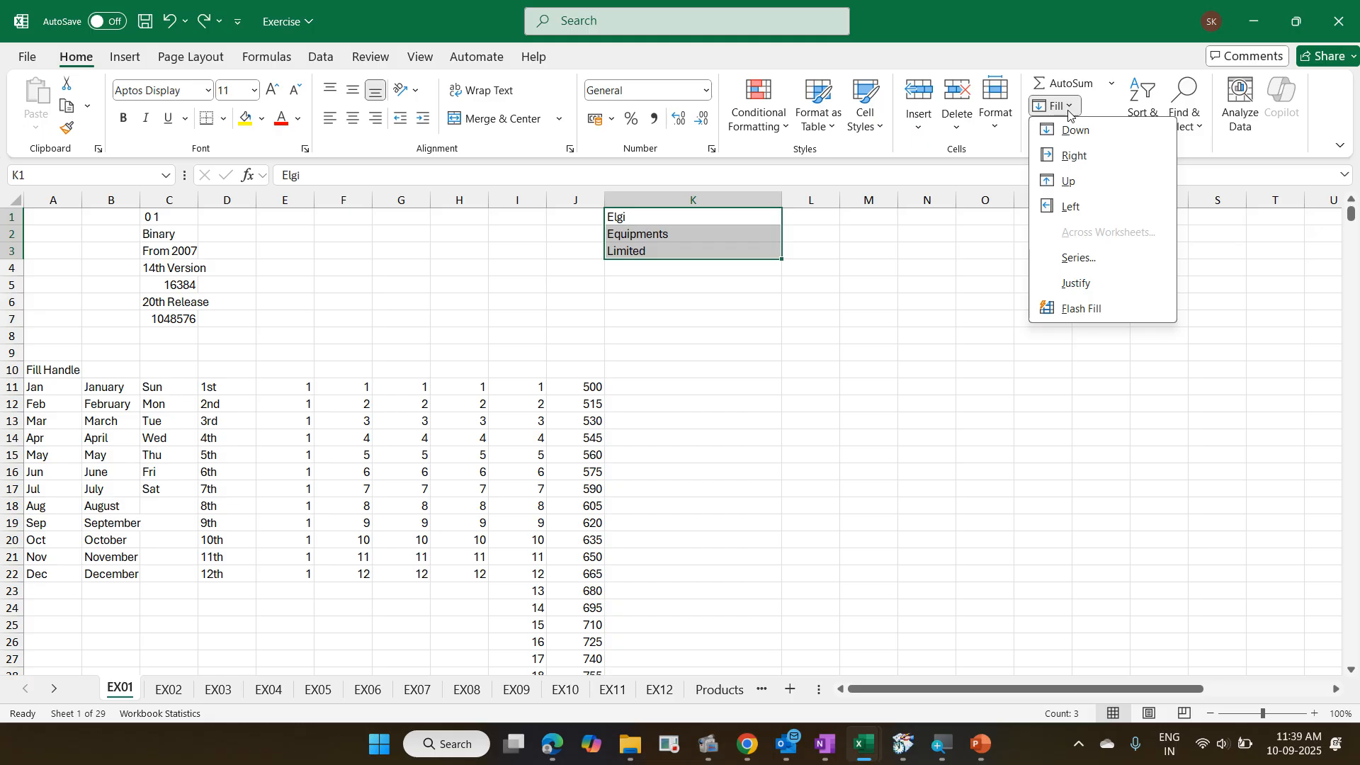
click(1127, 282)
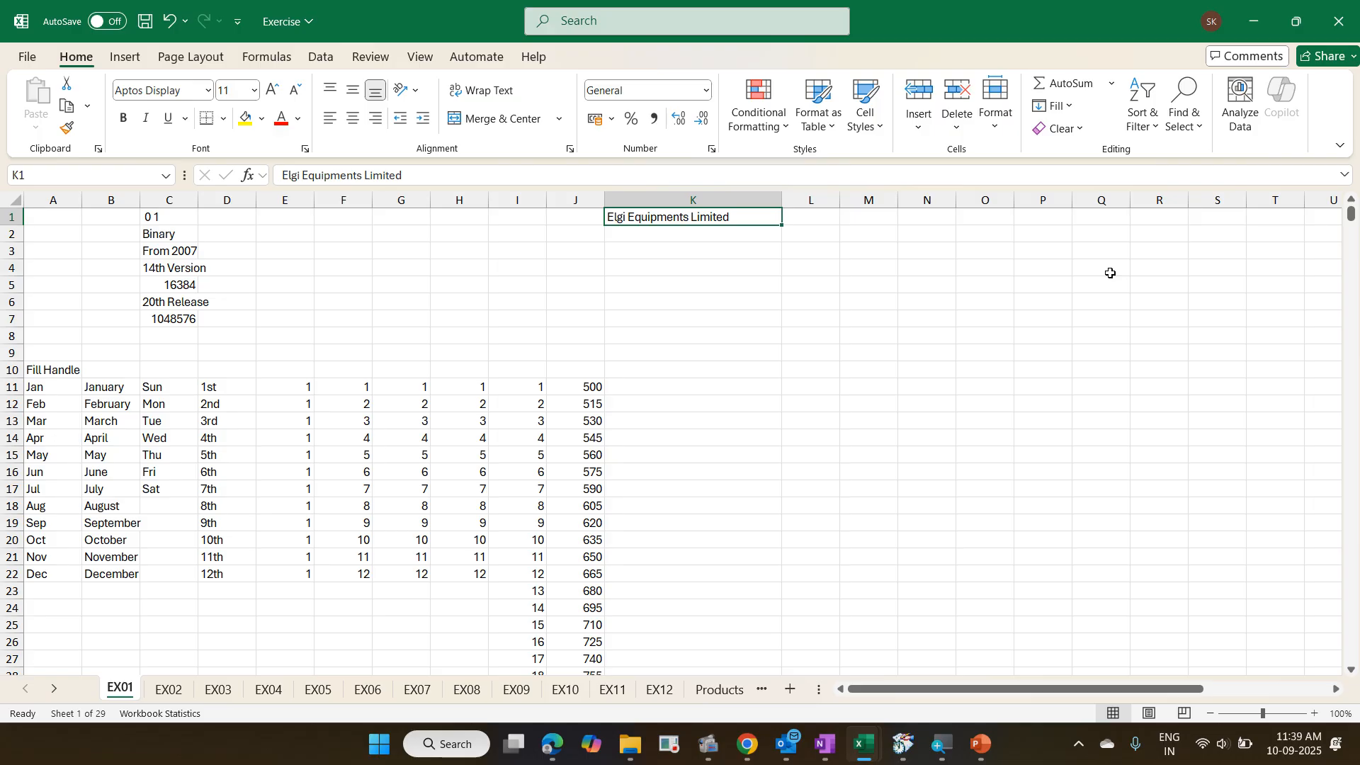
key(ctrl+z)
key(ctrl+z)
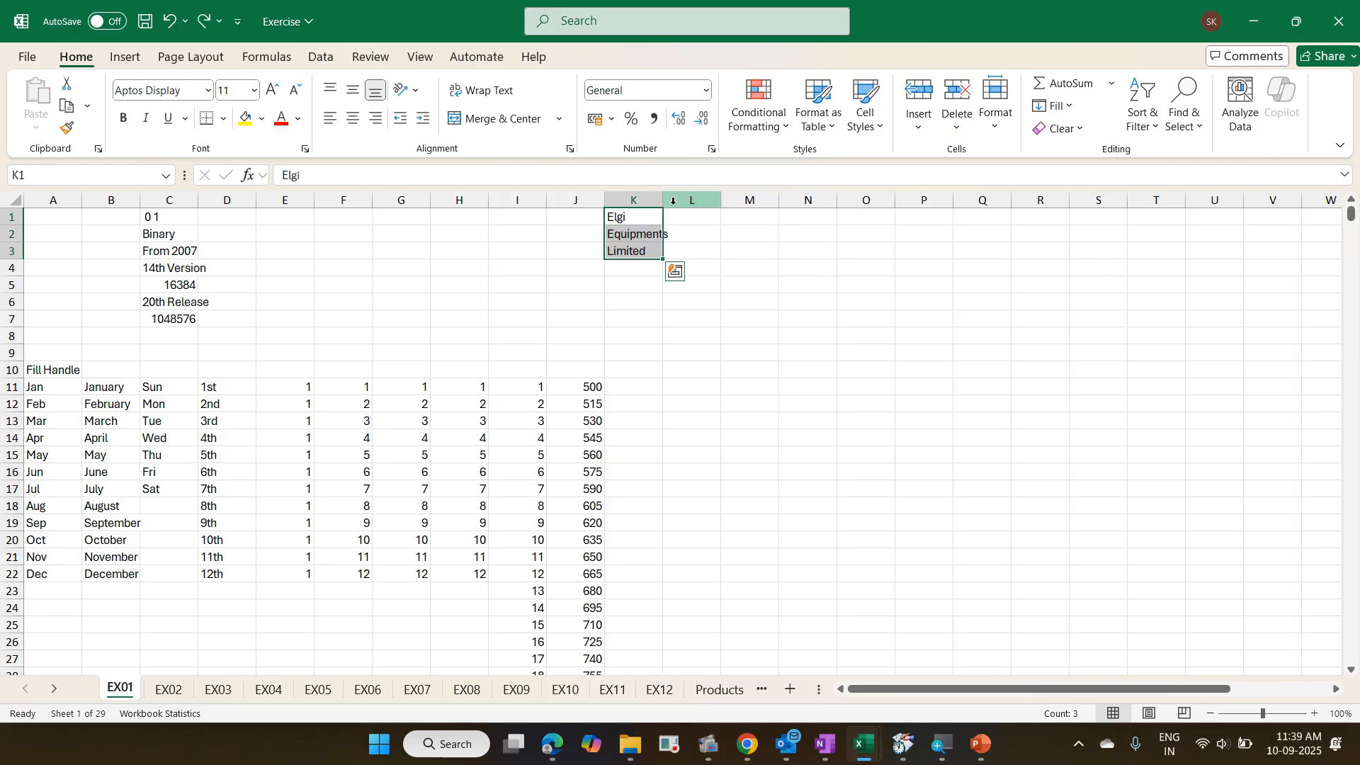
- Widen column K to about three times its default width and merge the texts of K1:K3 into K1 with Fill Justify
drag(667, 202, 793, 226)
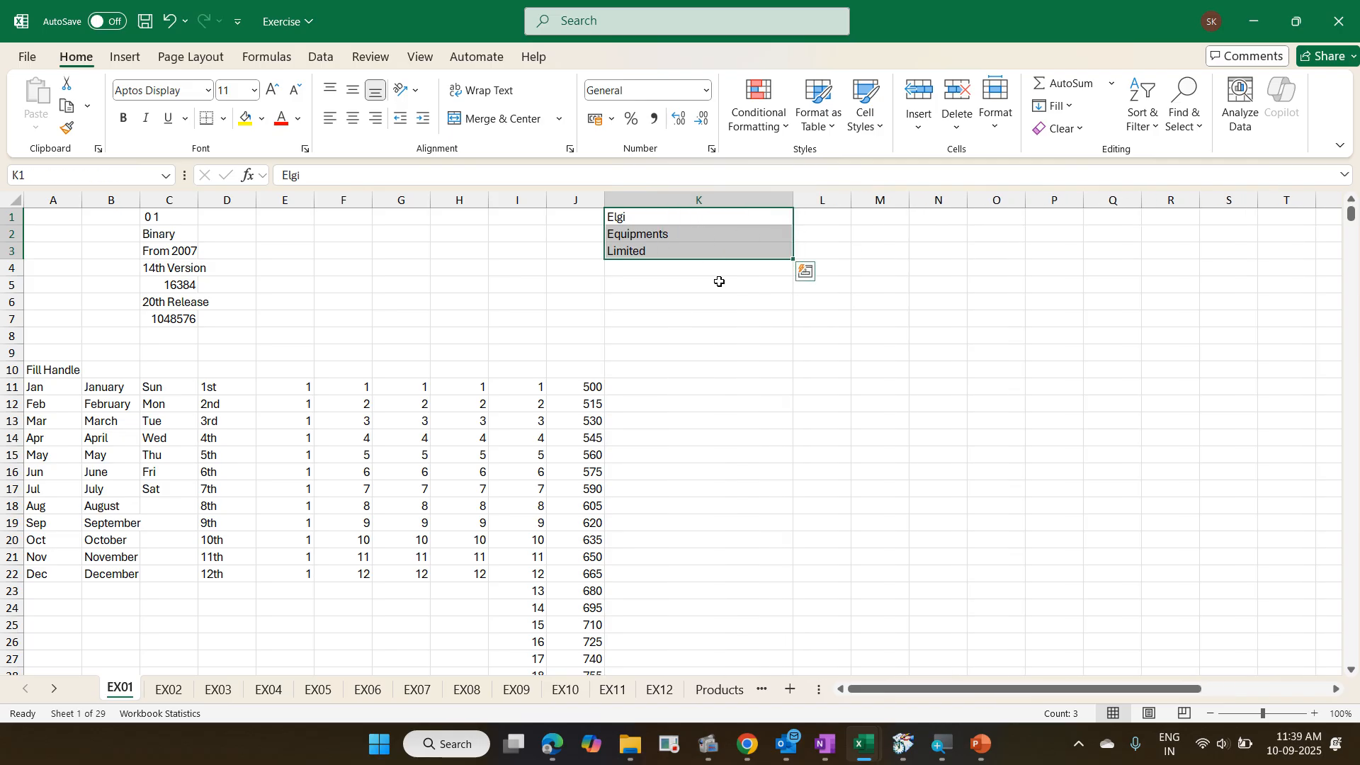
click(1076, 106)
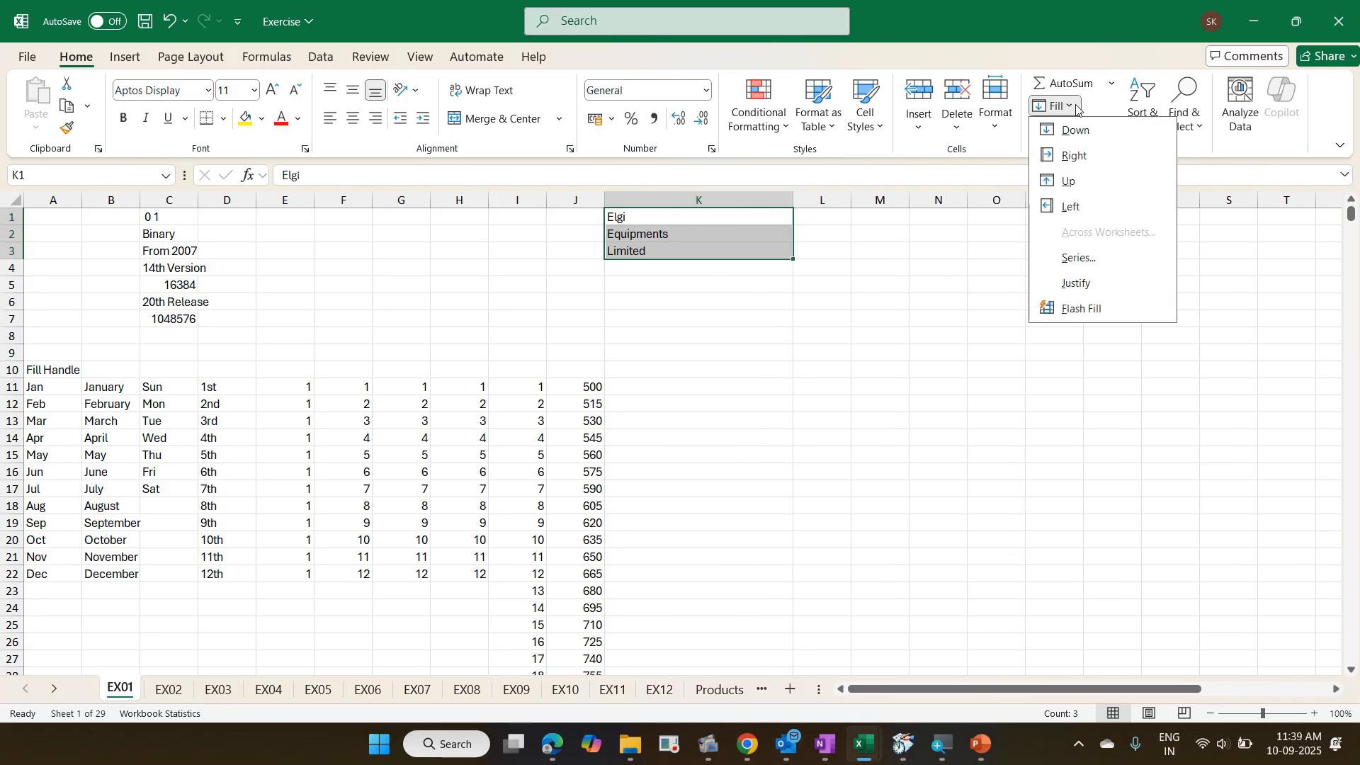
click(1140, 275)
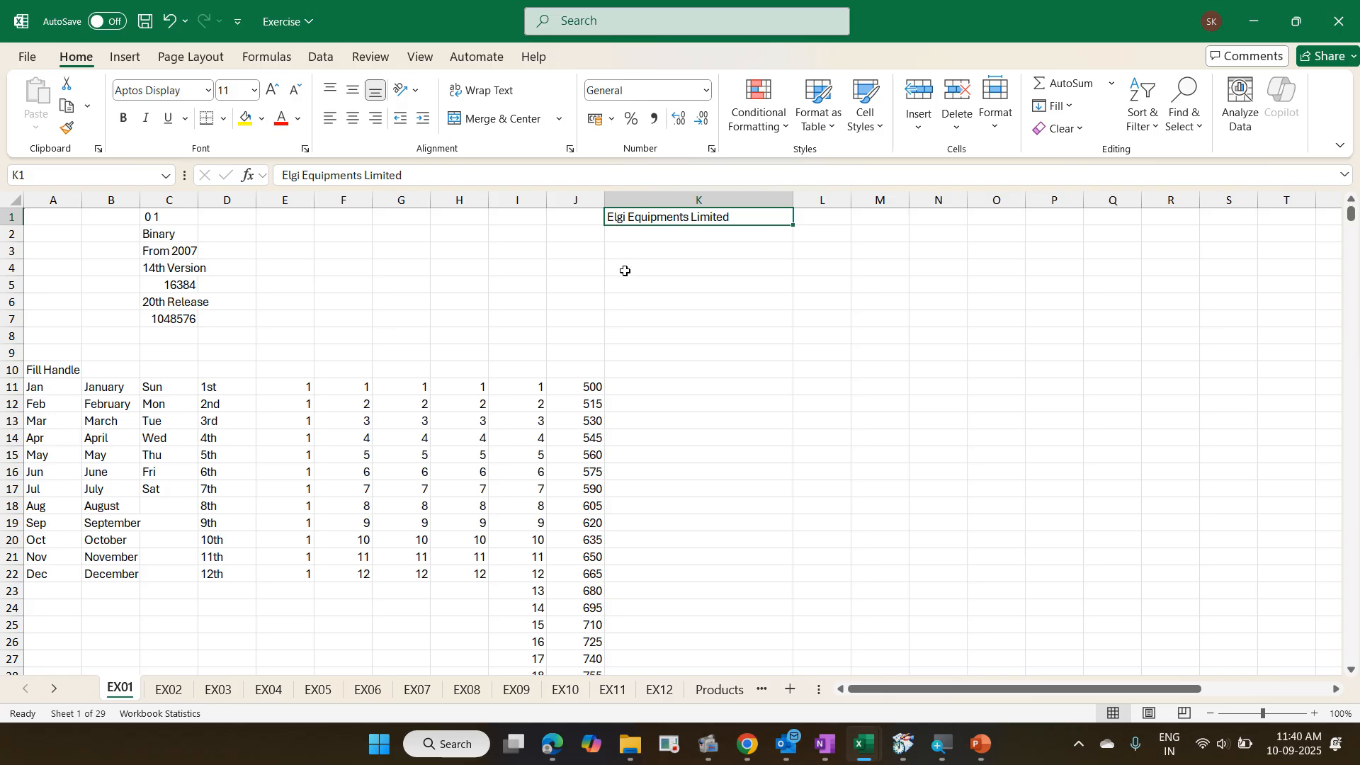
- Narrow column K to less than its default width and split the K1 text down over K1:K3 with Fill Justify
drag(793, 200, 646, 235)
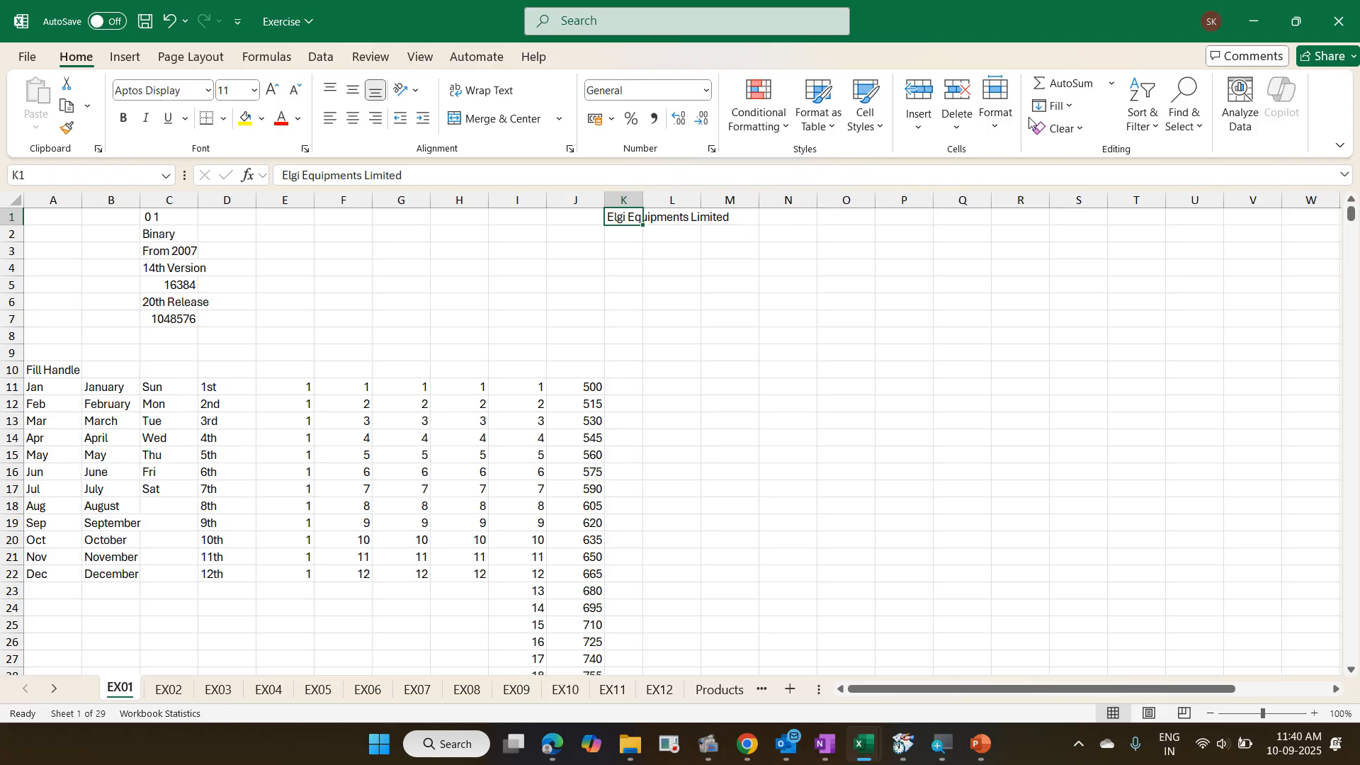
click(1069, 110)
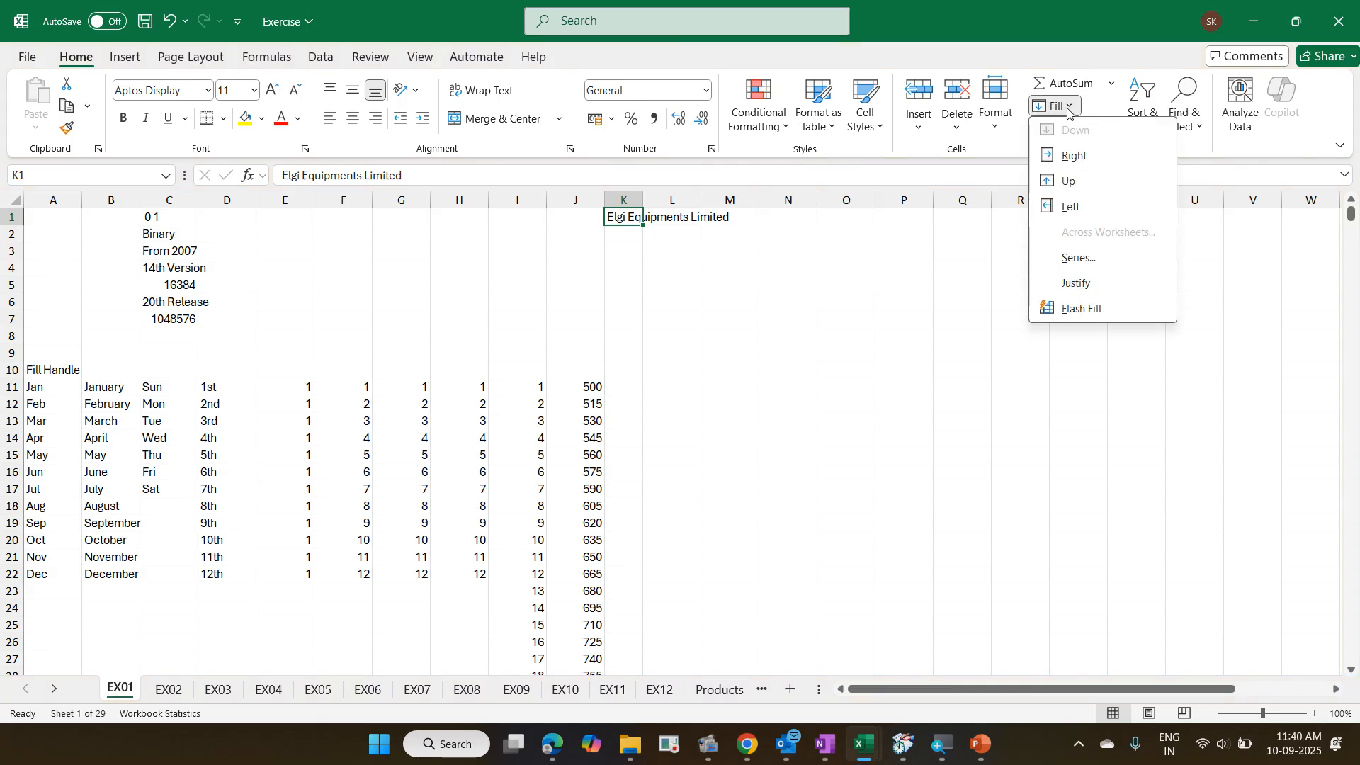
click(1107, 280)
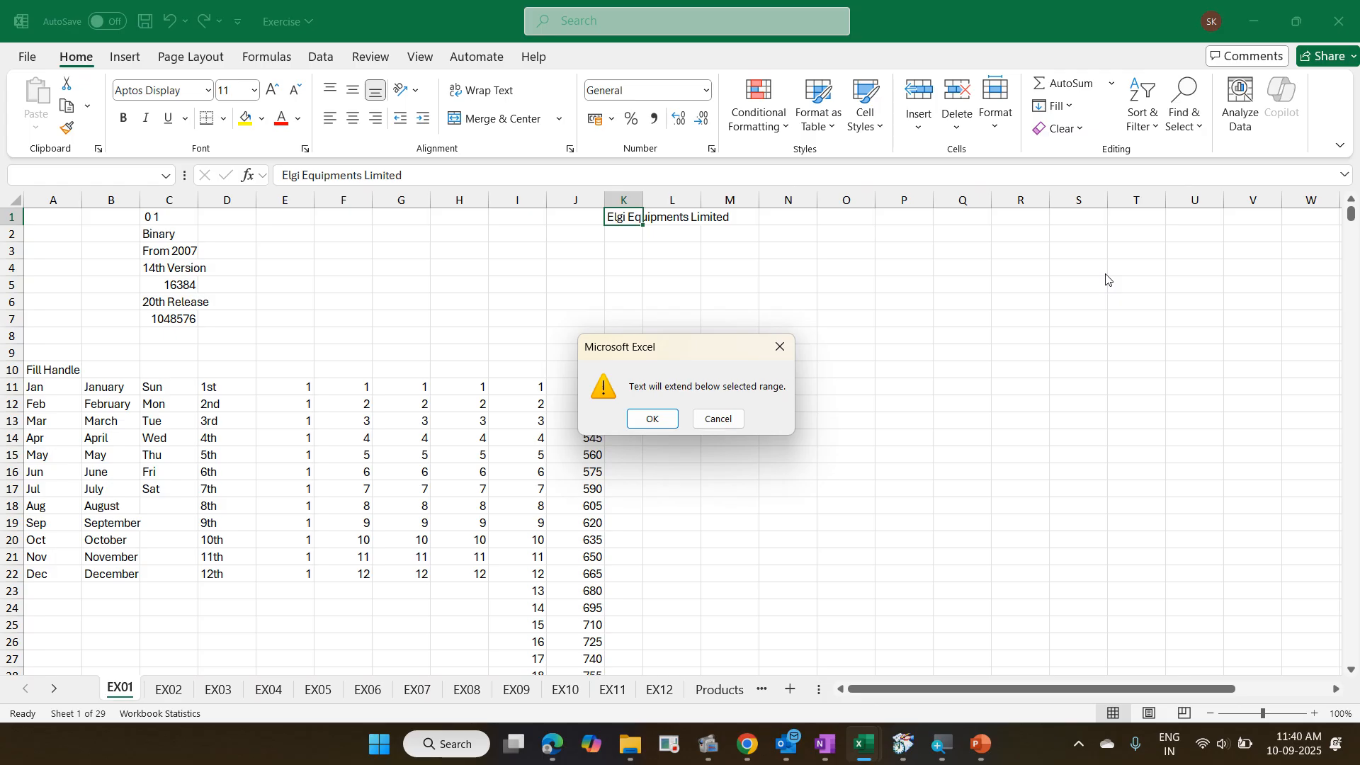
click(652, 418)
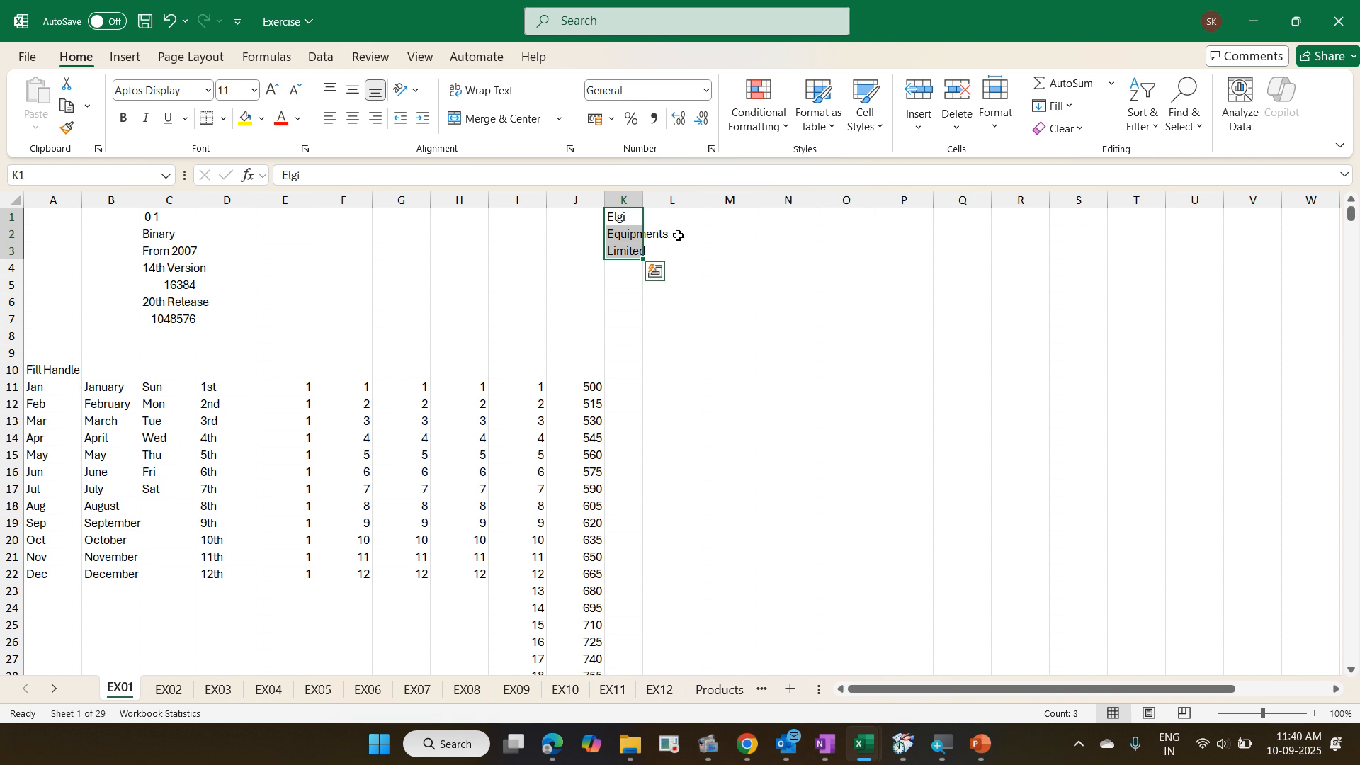
- Widen column K enough for the full company name and join K1:K3 into K1 with Fill Justify
drag(642, 198, 794, 217)
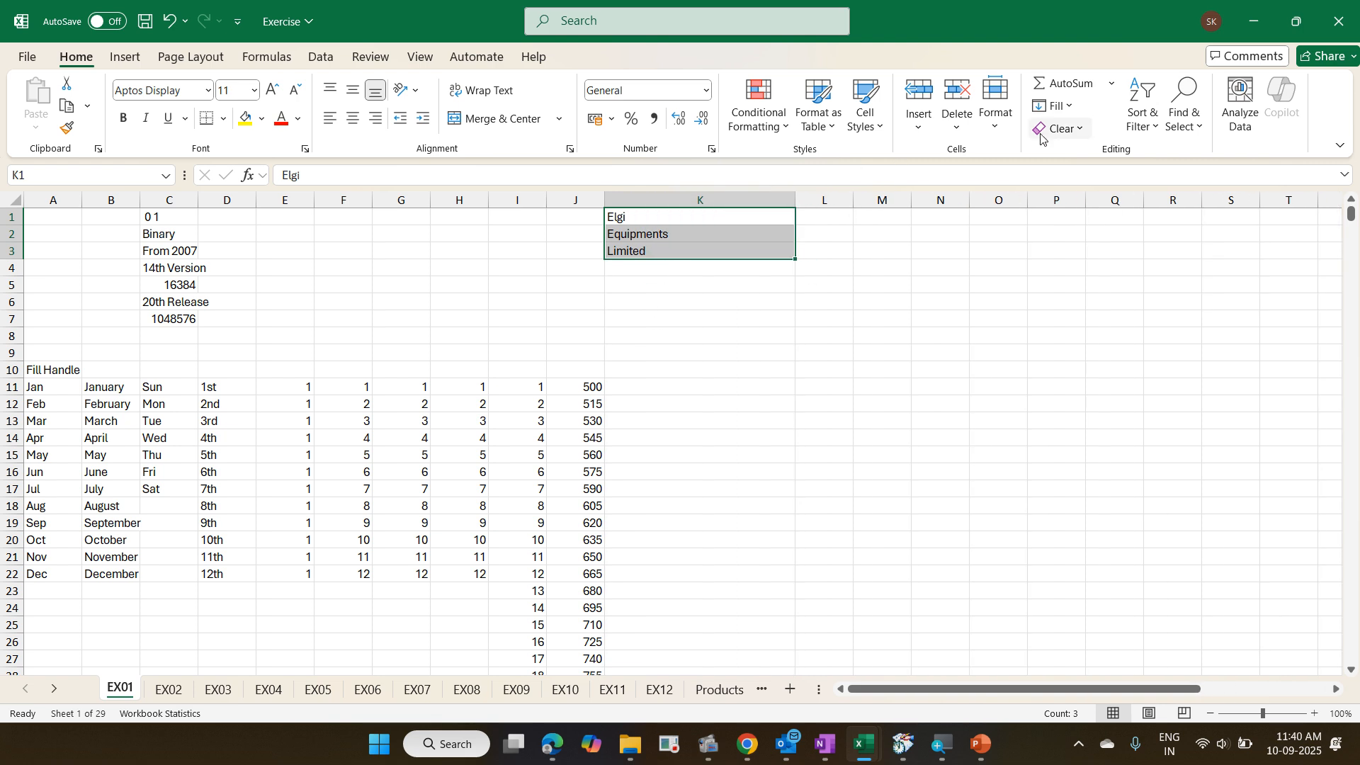
click(1059, 106)
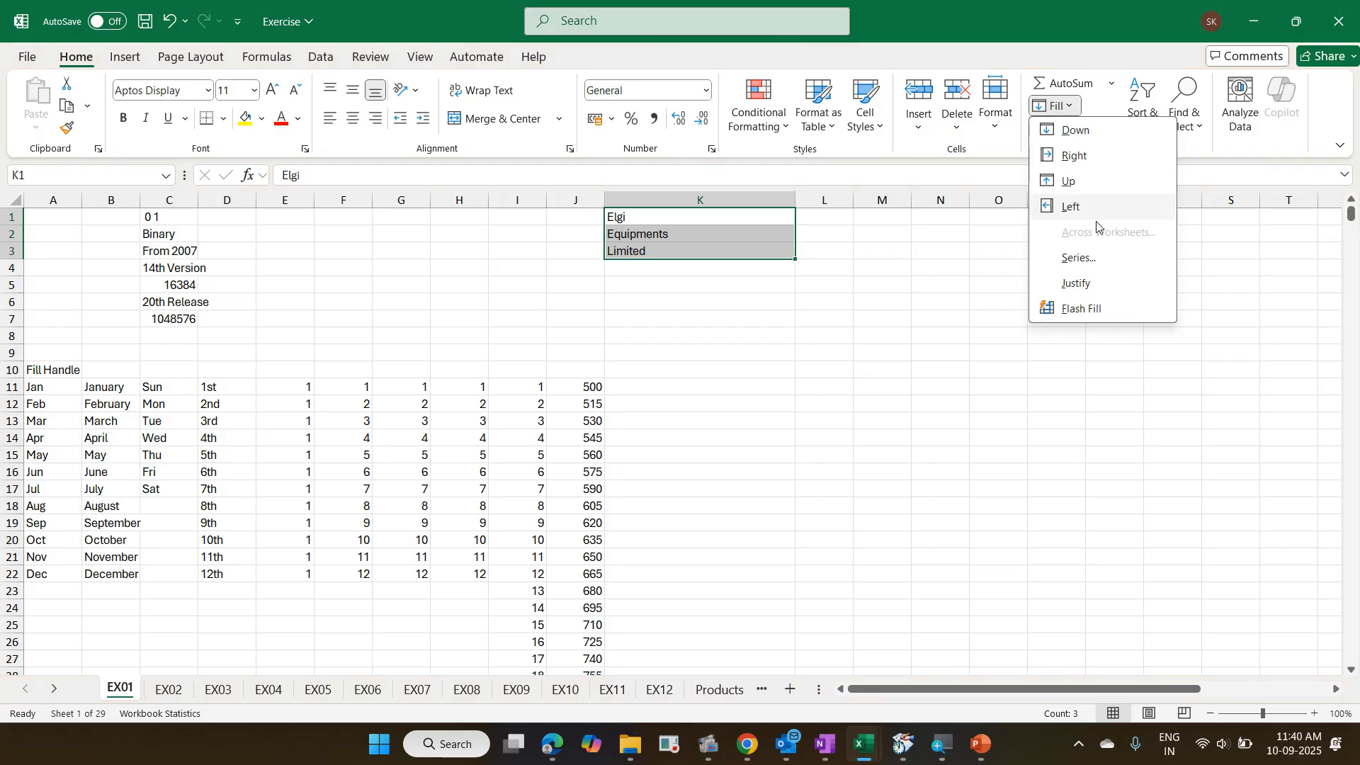
click(1111, 280)
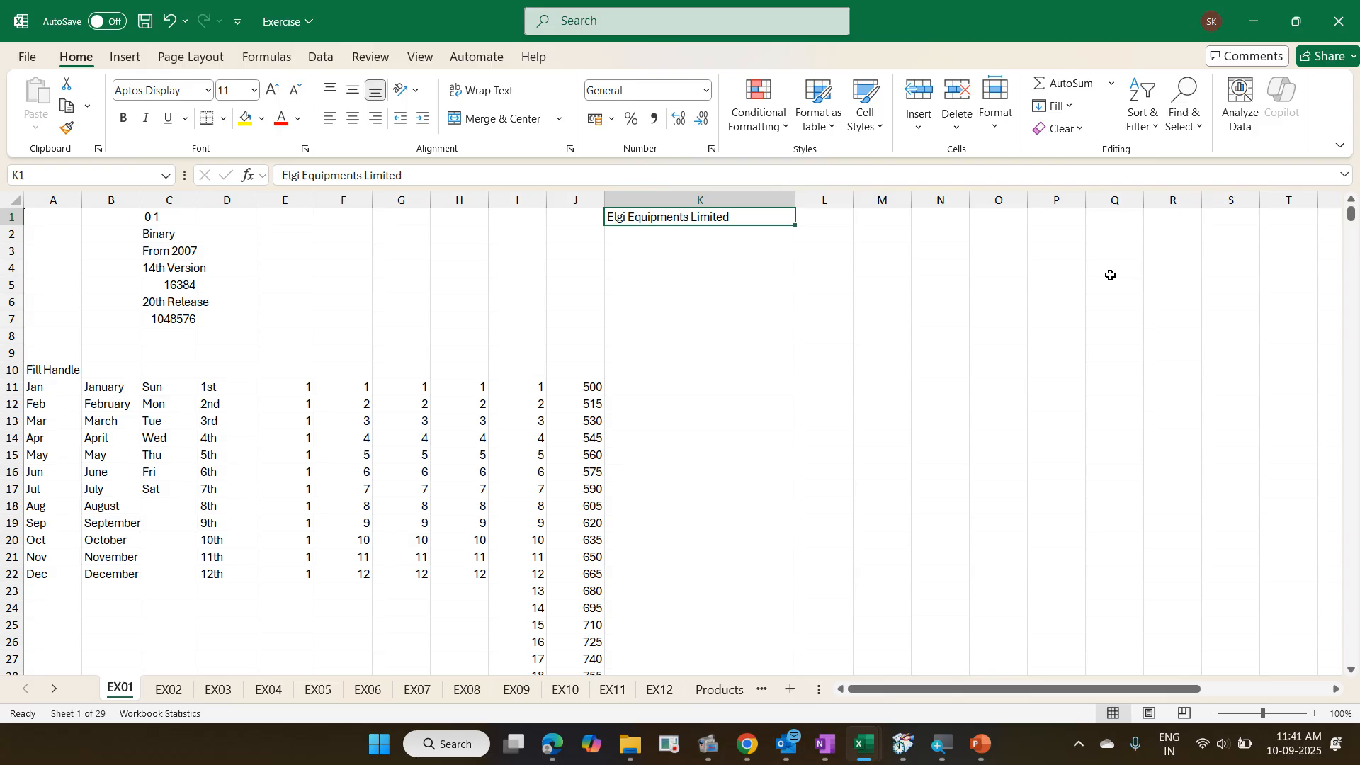
- Begin a date entry in cell K6 with the day and month as 01 09, leaving the cell in edit mode
key(Down)
key(Down)
key(Down)
key(Down)
key(Down)
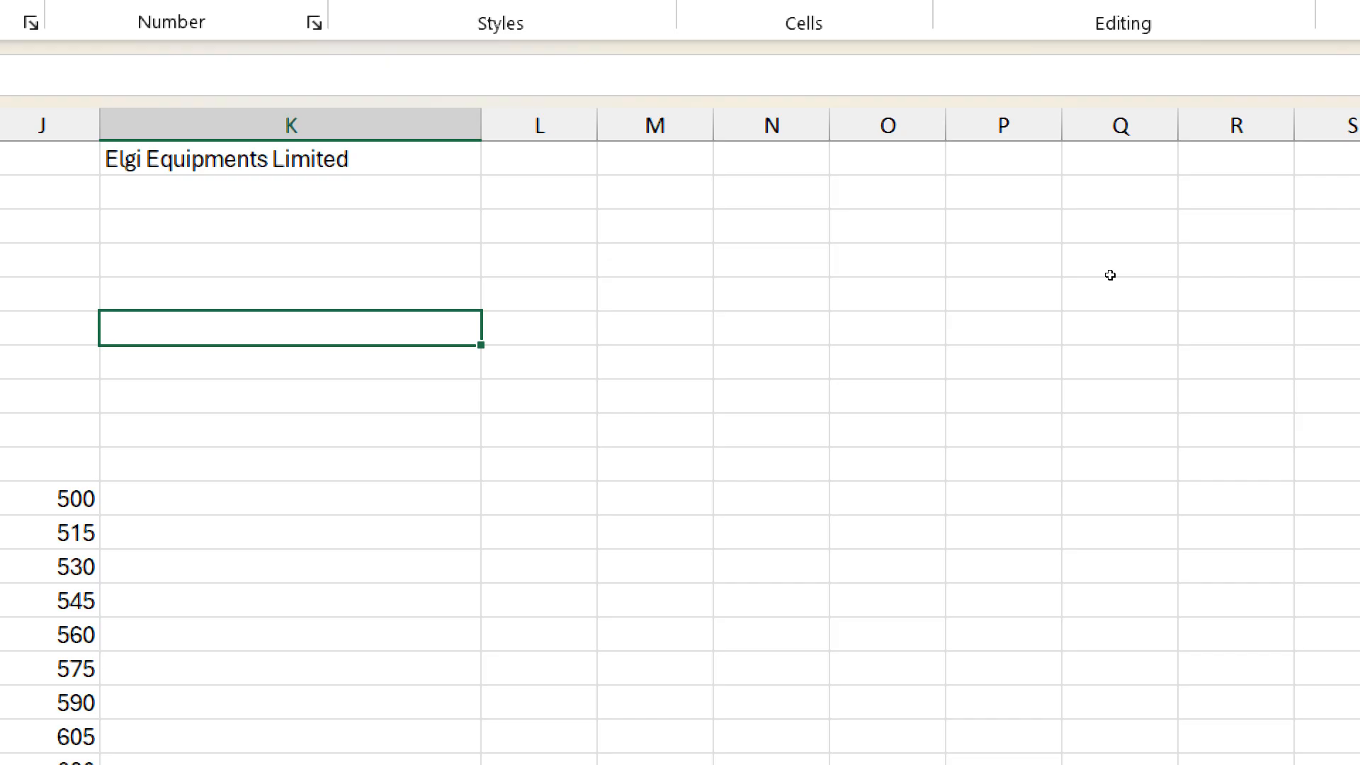
text(01 09)
key(BackSpace)
key(BackSpace)
key(BackSpace)
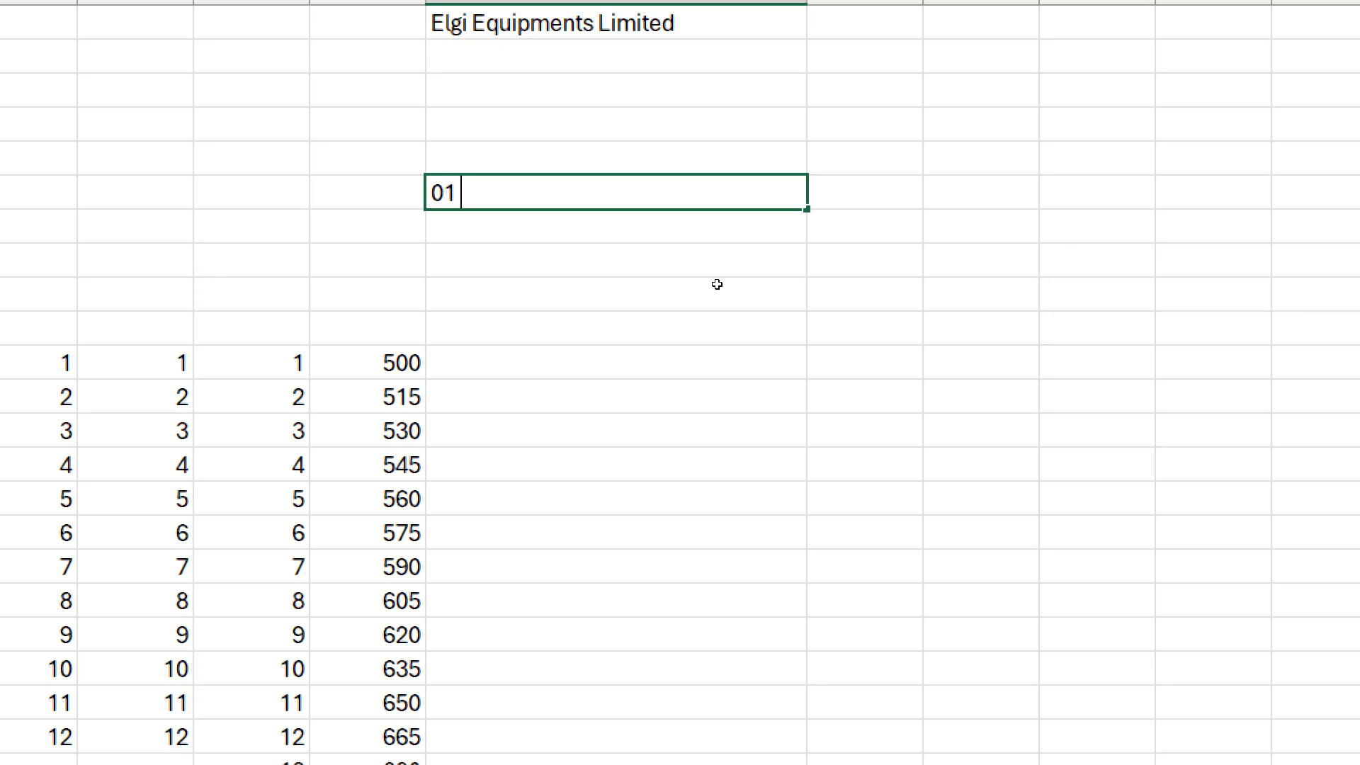
text(09)
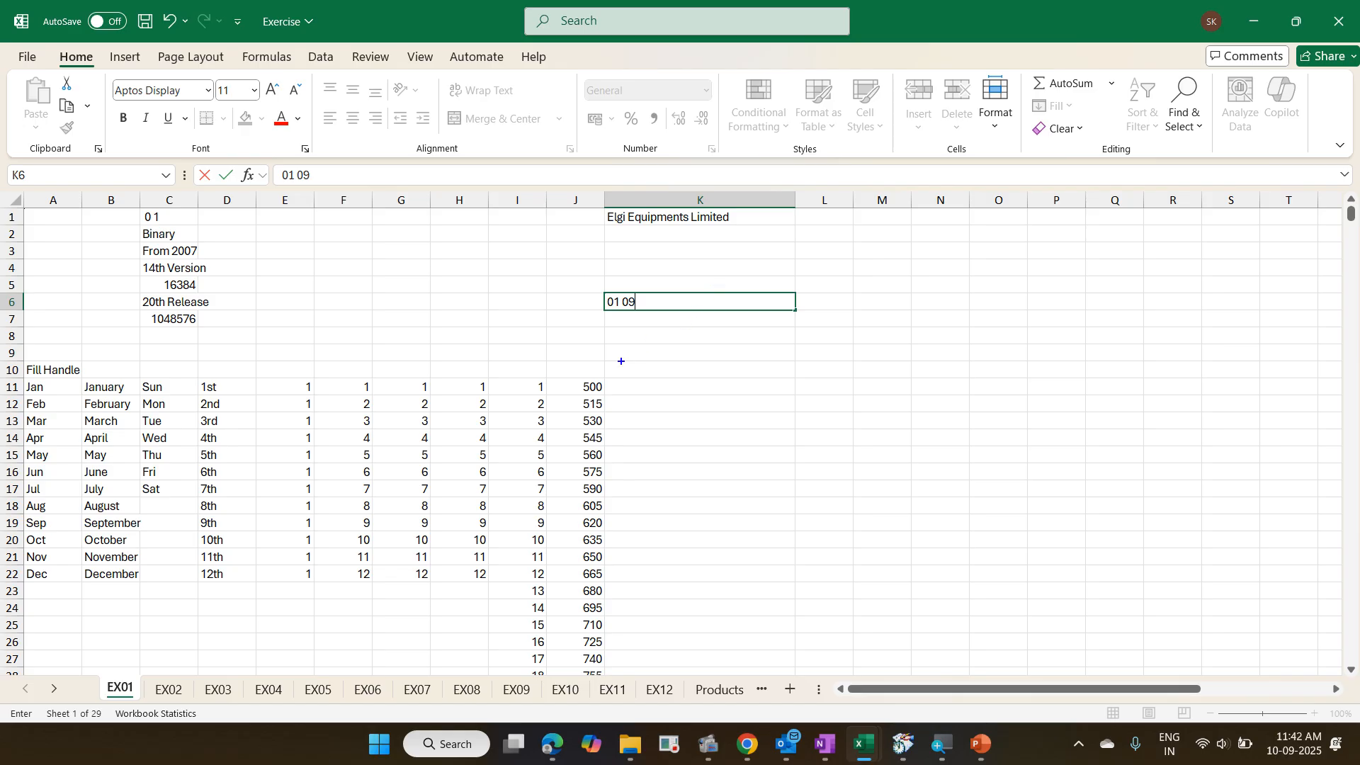
- Write the on-screen annotation "DMY - 1st Sep" in the blank area below cell K6
drag(628, 373, 627, 412)
text(DMY )
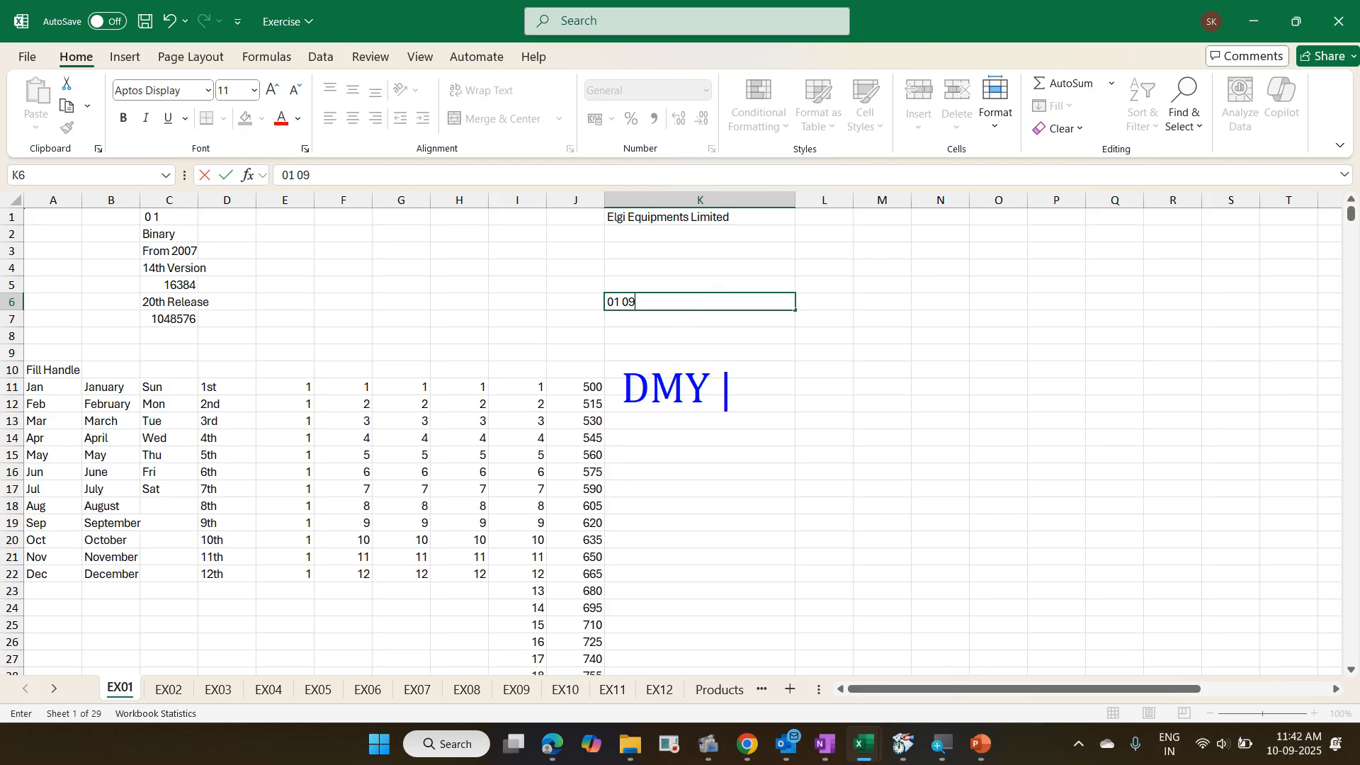
text(- 1st )
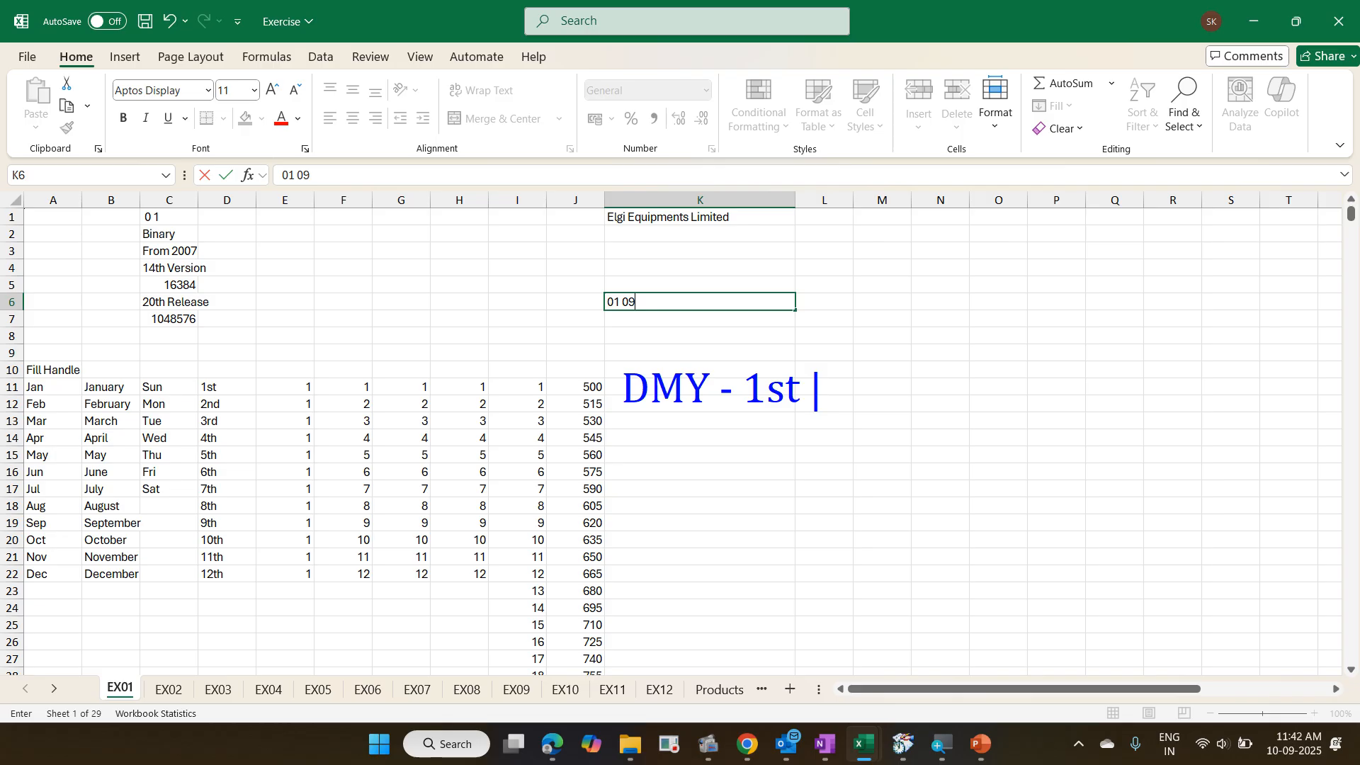
text(Sep)
key(Return)
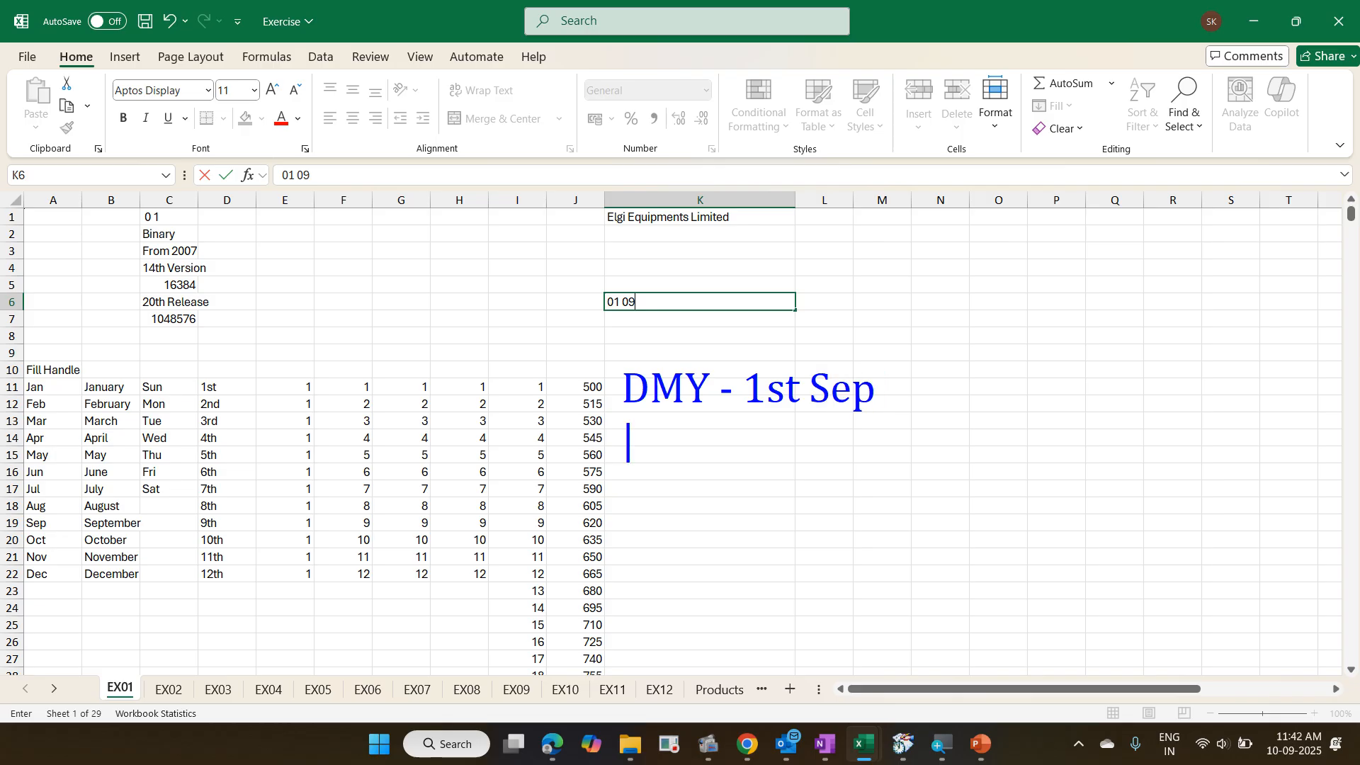
- Add a second annotation line reading "MDY - 9th Jan" and dismiss the on-screen annotation
text(MDY )
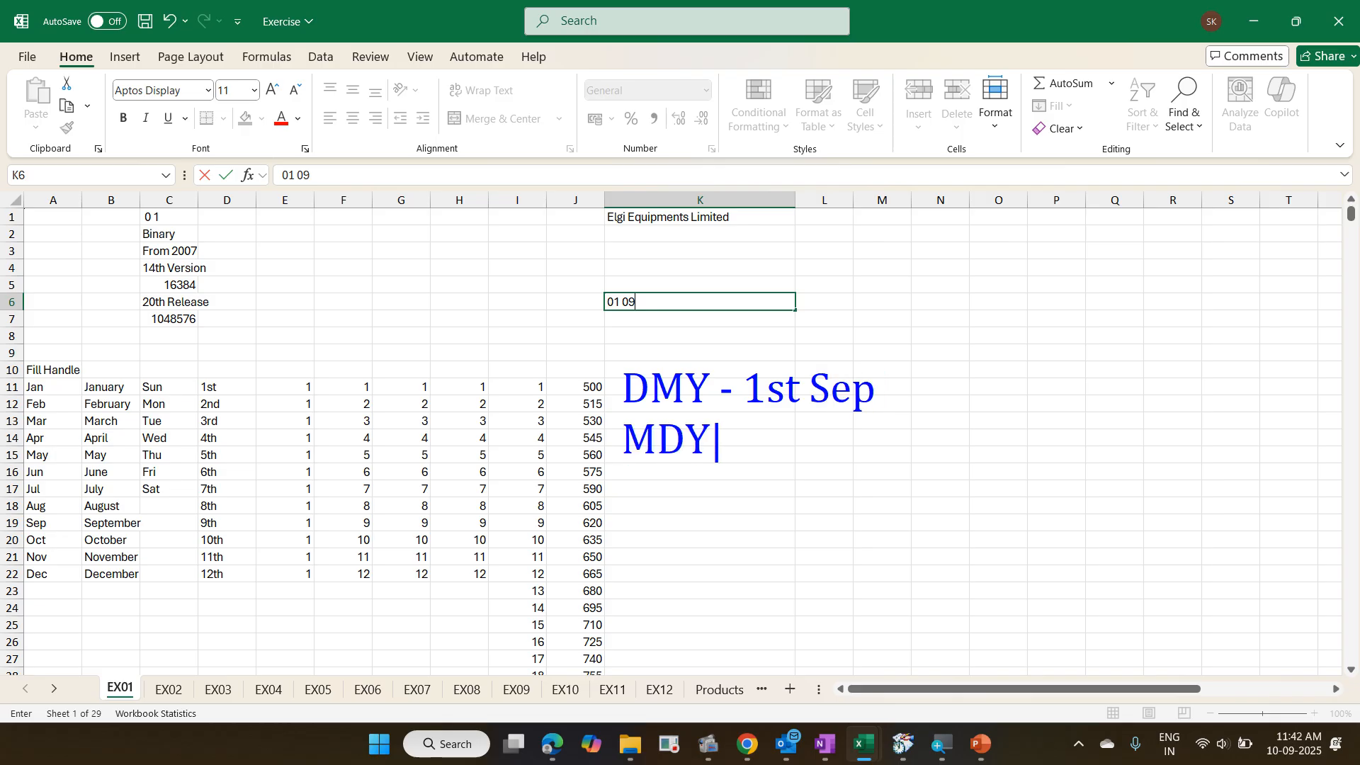
text(- )
text(9tjh)
key(BackSpace)
key(BackSpace)
key(BackSpace)
text(h Jan)
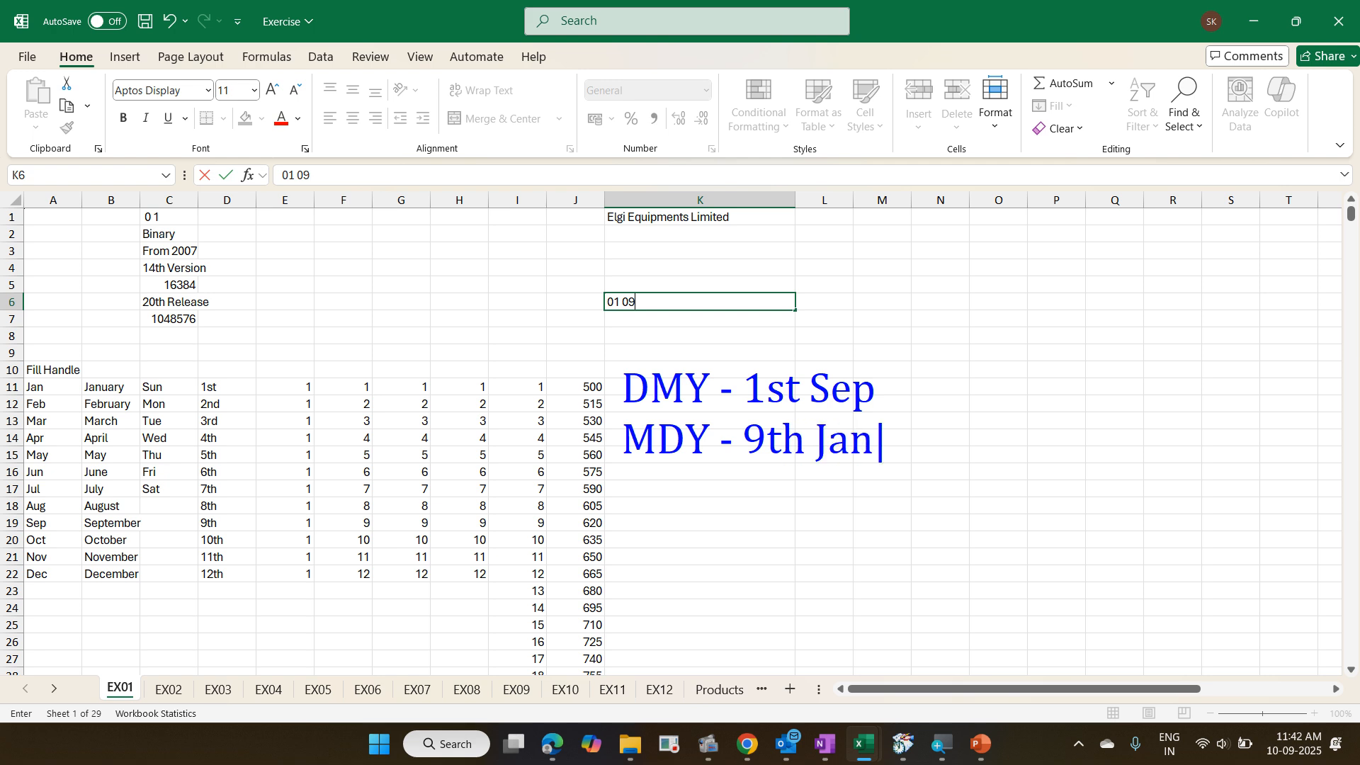
key(Escape)
key(Escape)
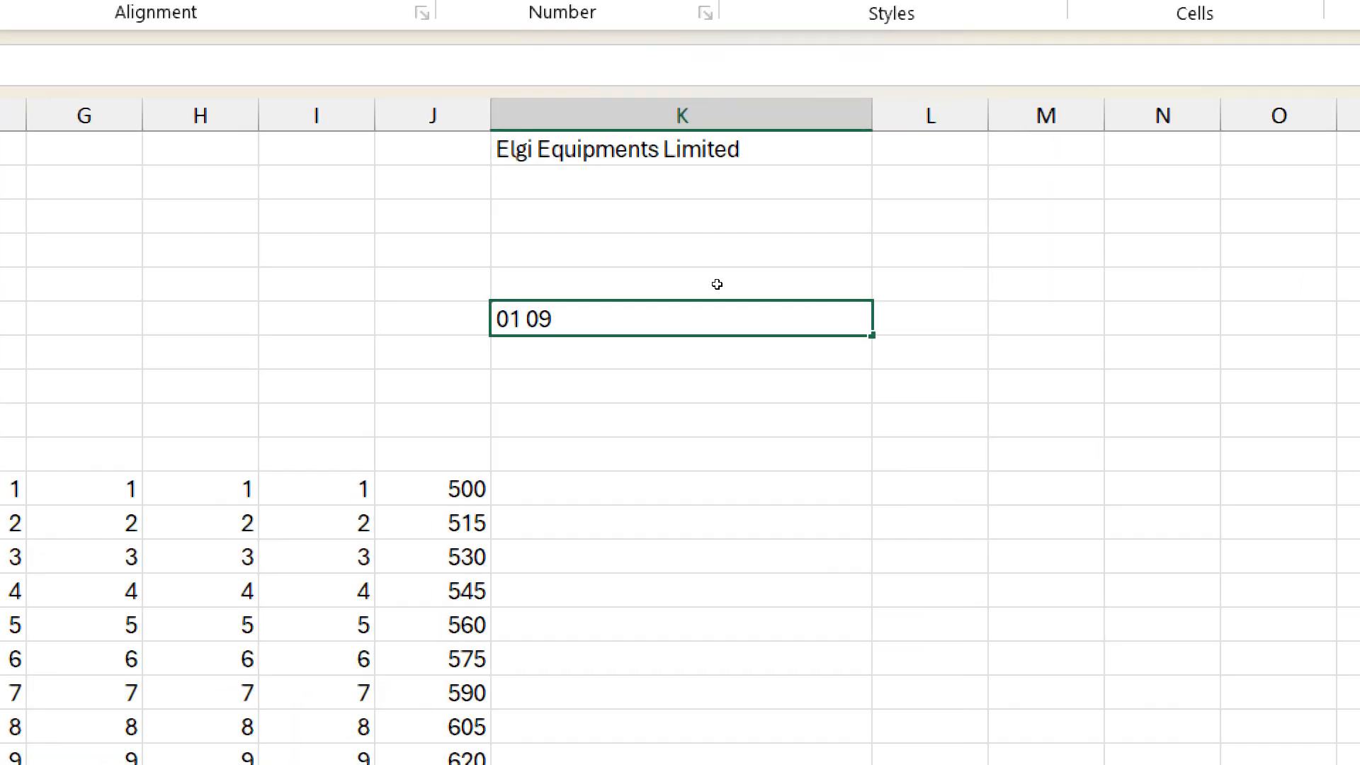
- Replace the numeric month in the K6 entry and complete it as 01 Sep 2025, keeping K6 selected
key(BackSpace)
key(BackSpace)
text(Sep 202)
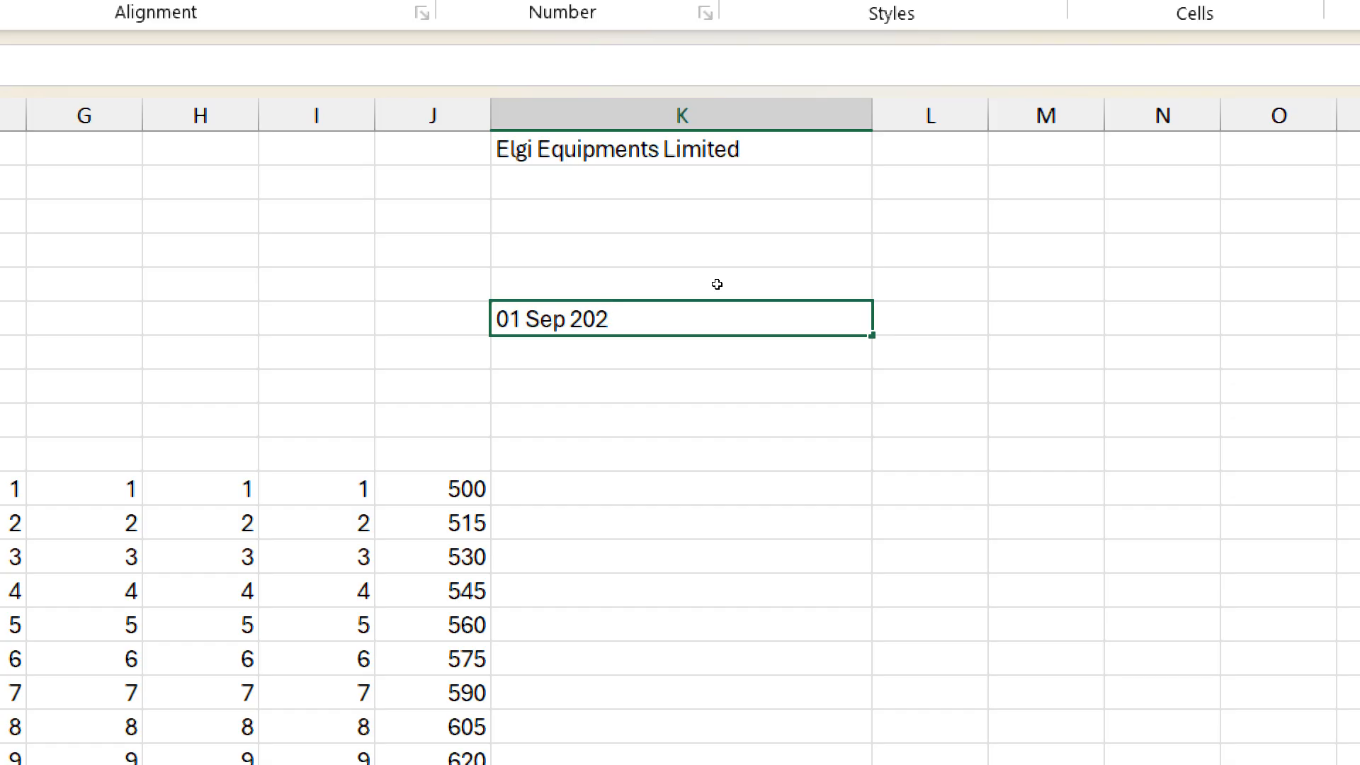
text(5)
key(ctrl+Return)
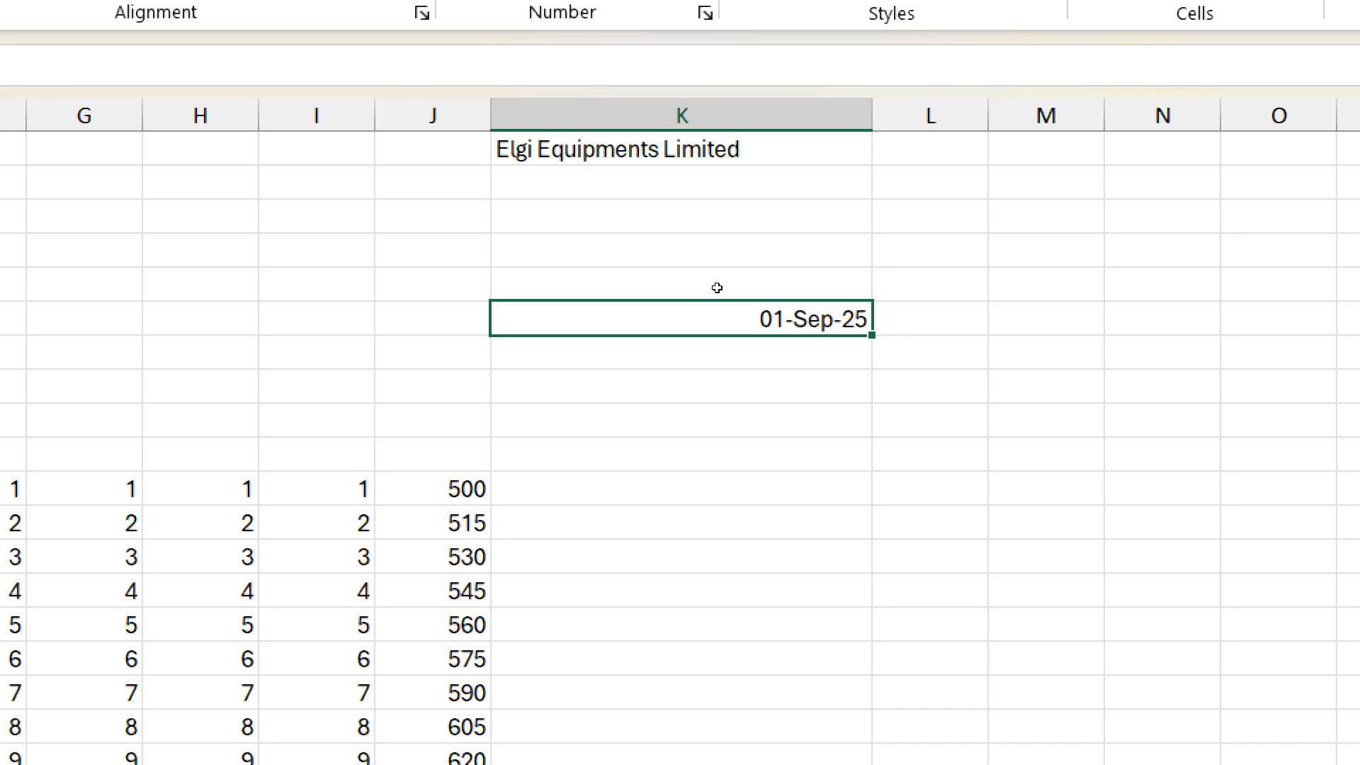
- Open the Format Cells options for the date in cell K6
right_click(724, 298)
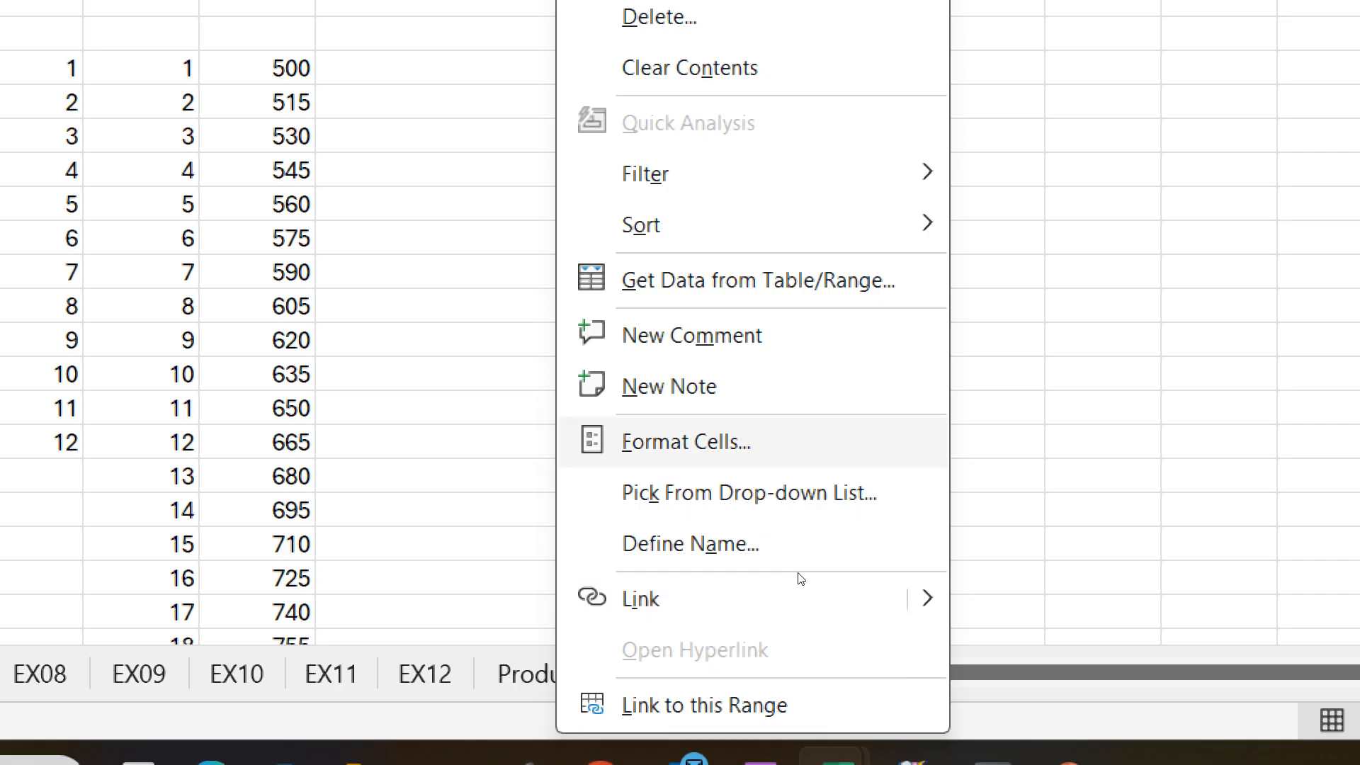
click(709, 441)
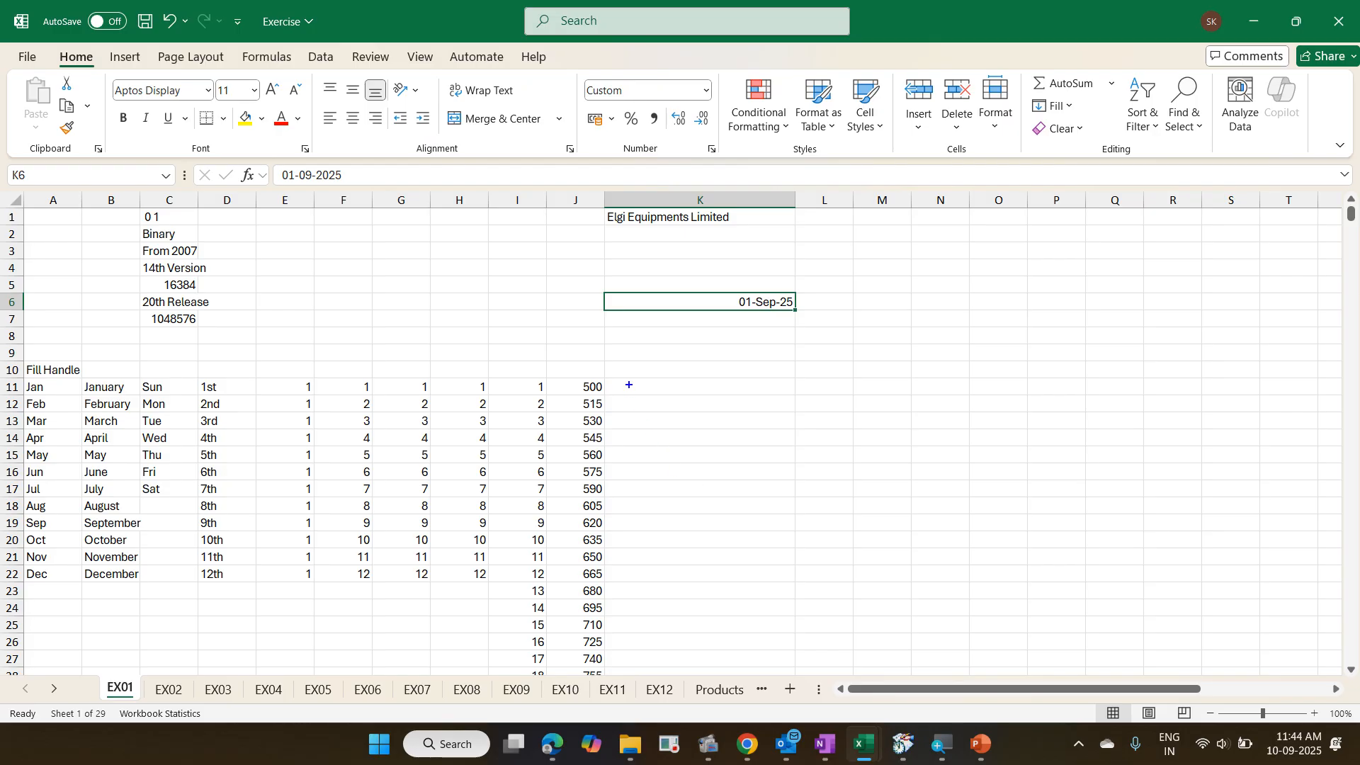
- Write the on-screen annotation "Shift F10 / Shift Fn F10 - Right click" in the blank area below cell K6
text(tShift F)
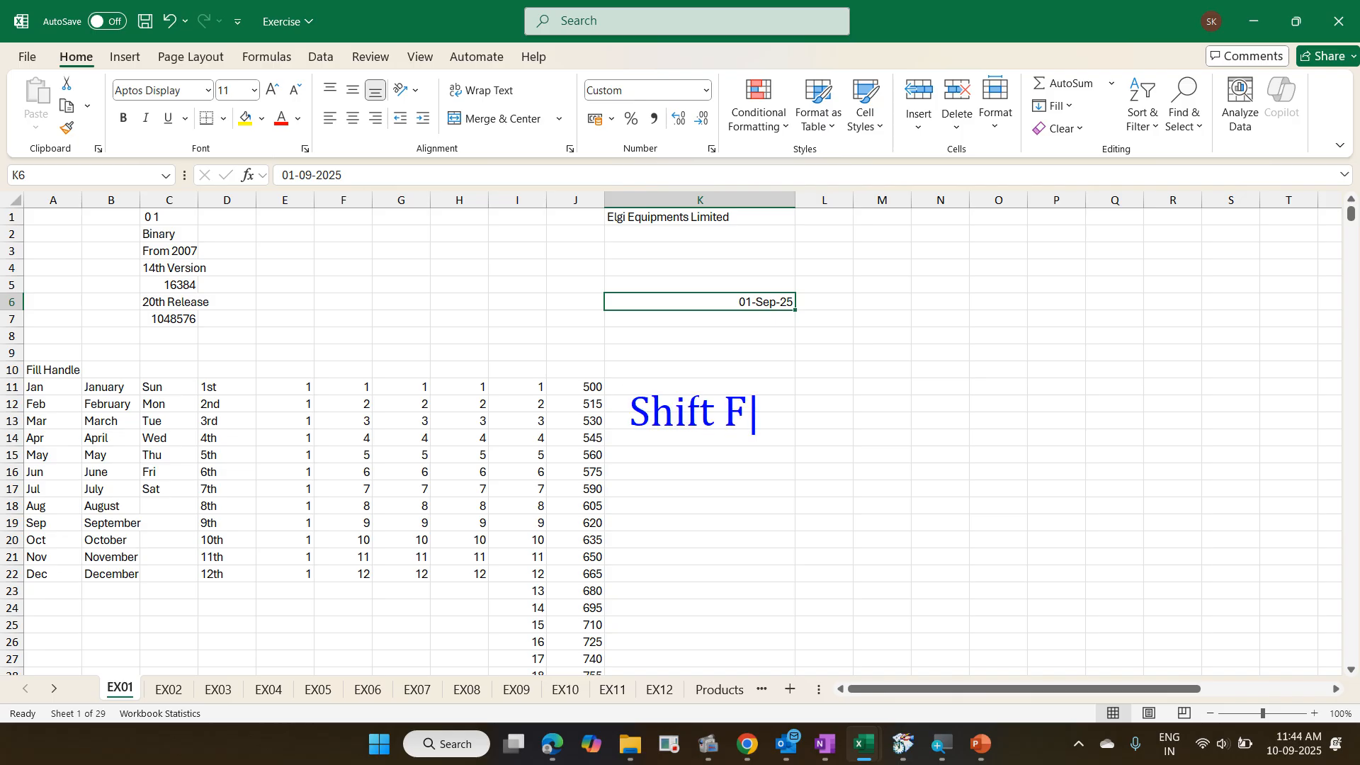
text(10 / )
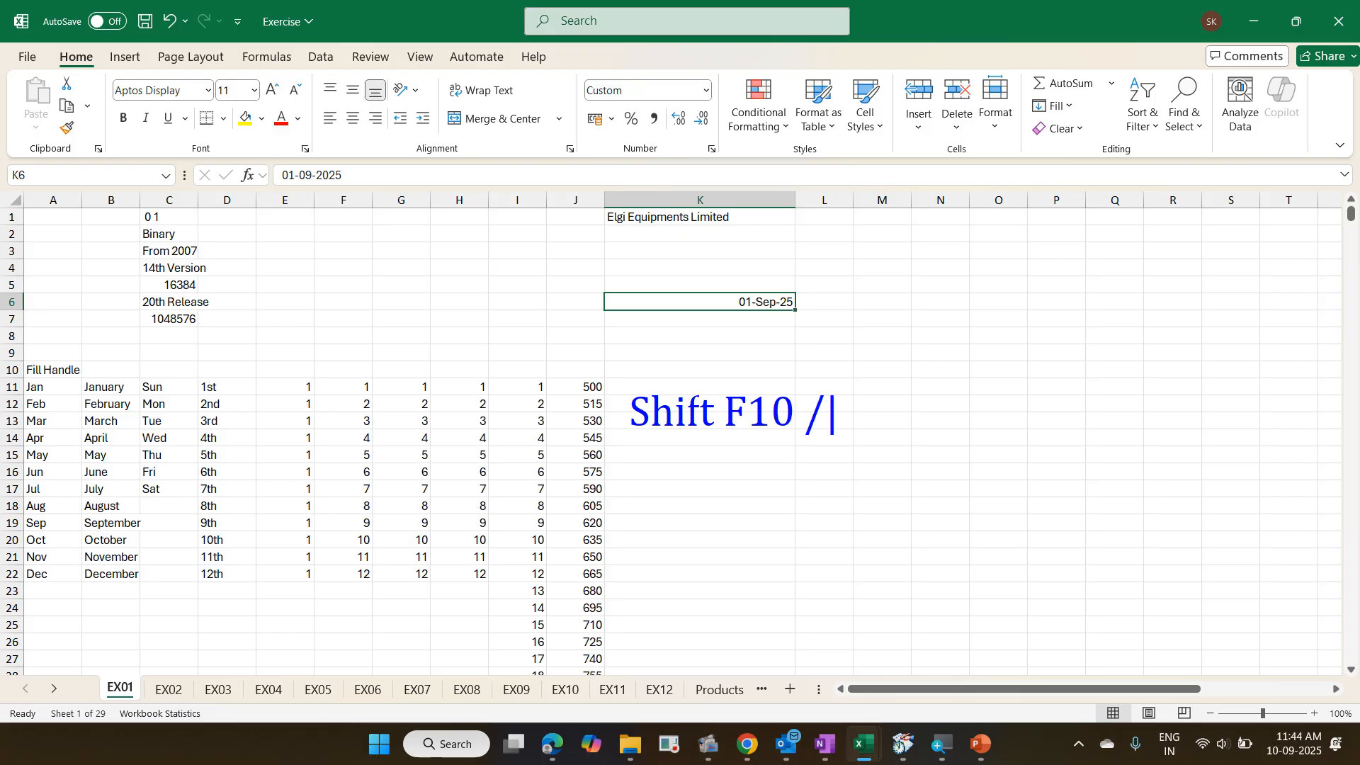
text(Shif)
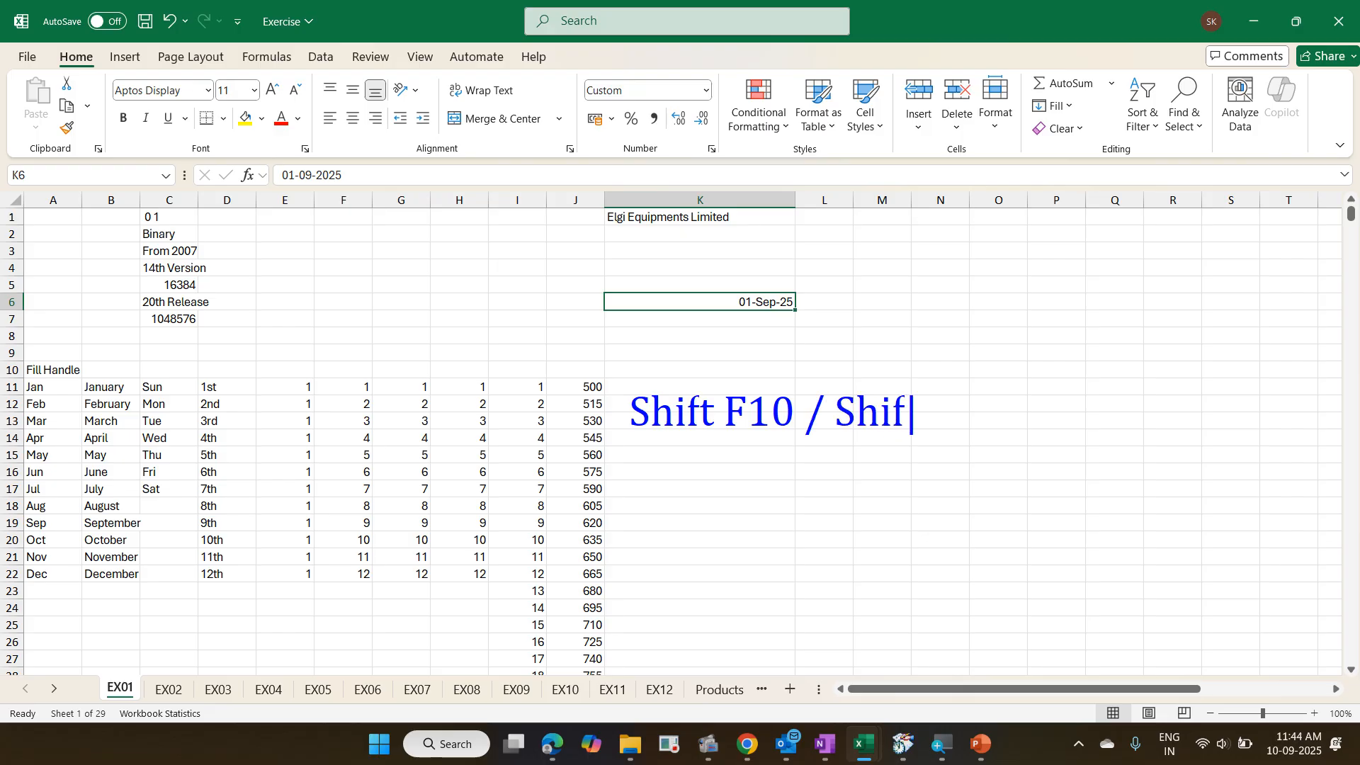
text(t Fn F1)
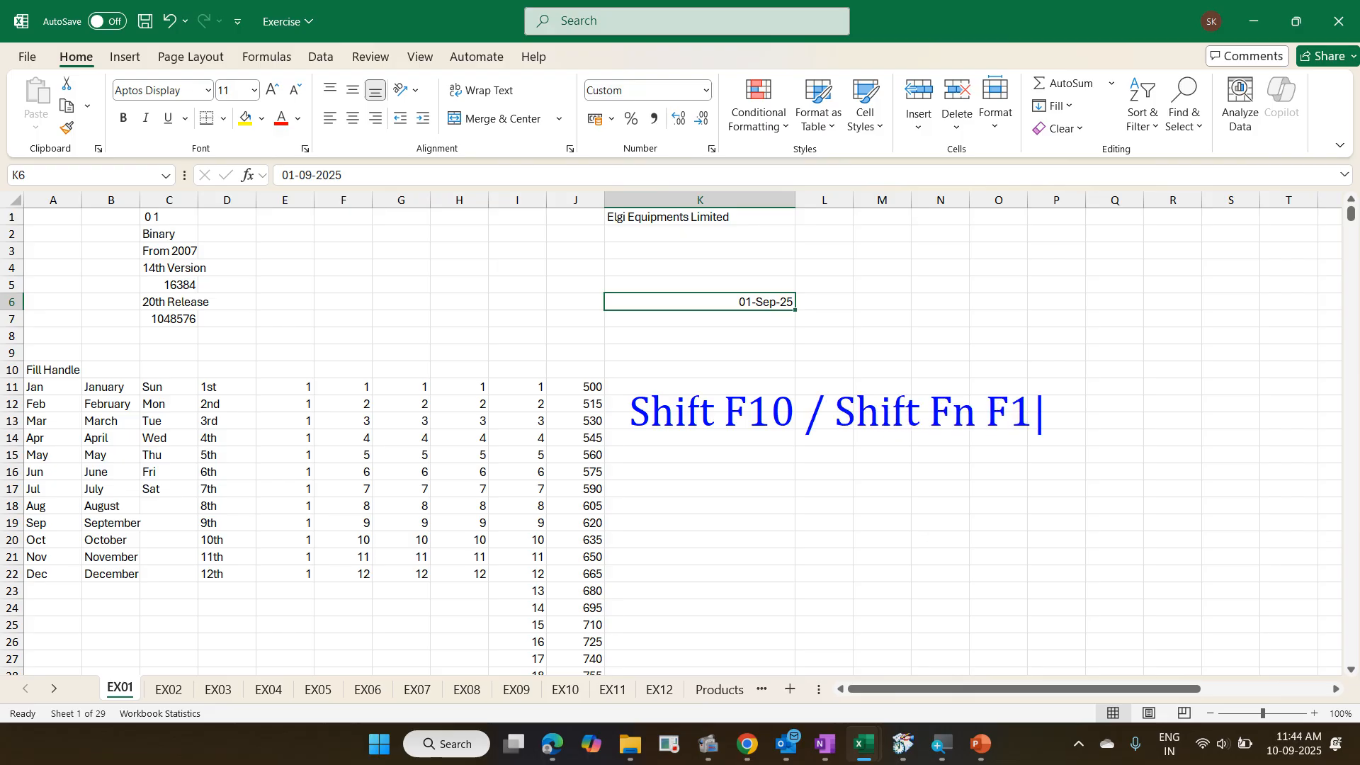
text(0 - Right )
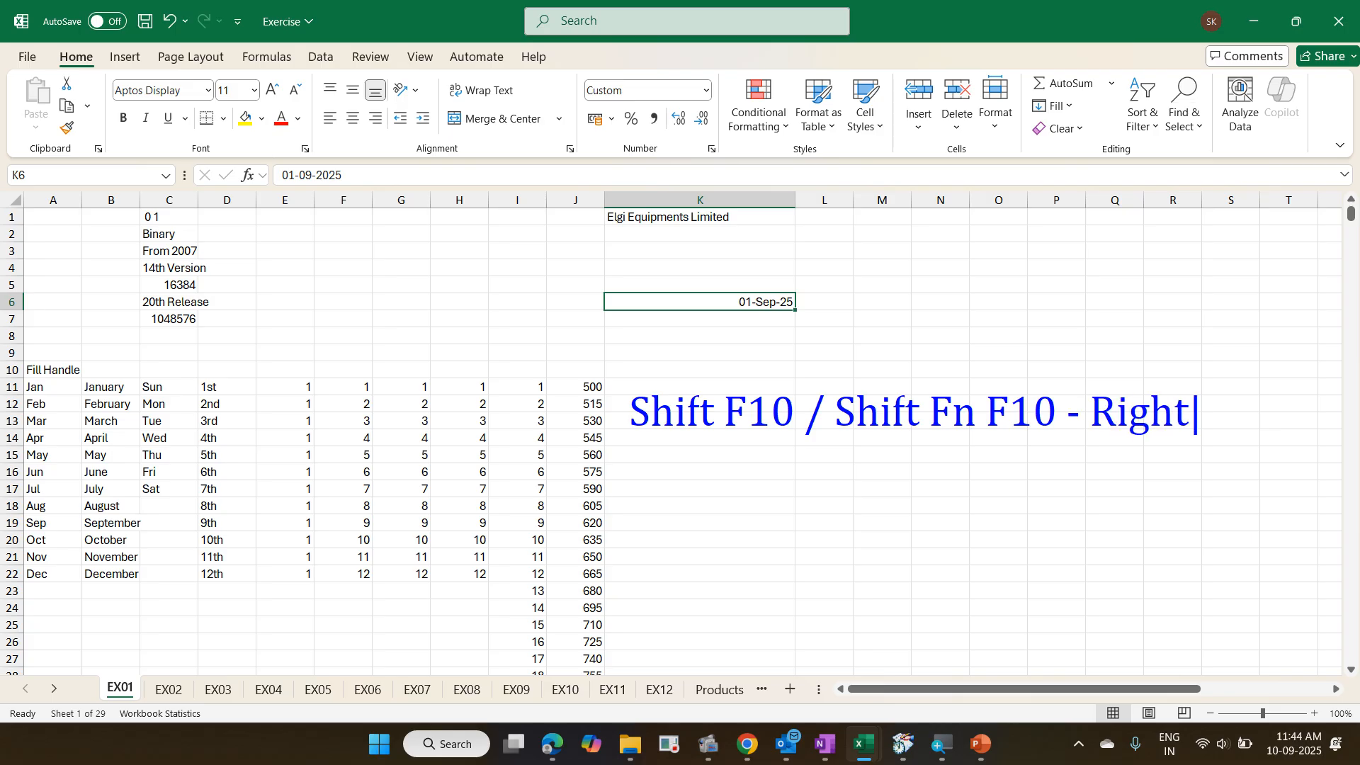
text(click)
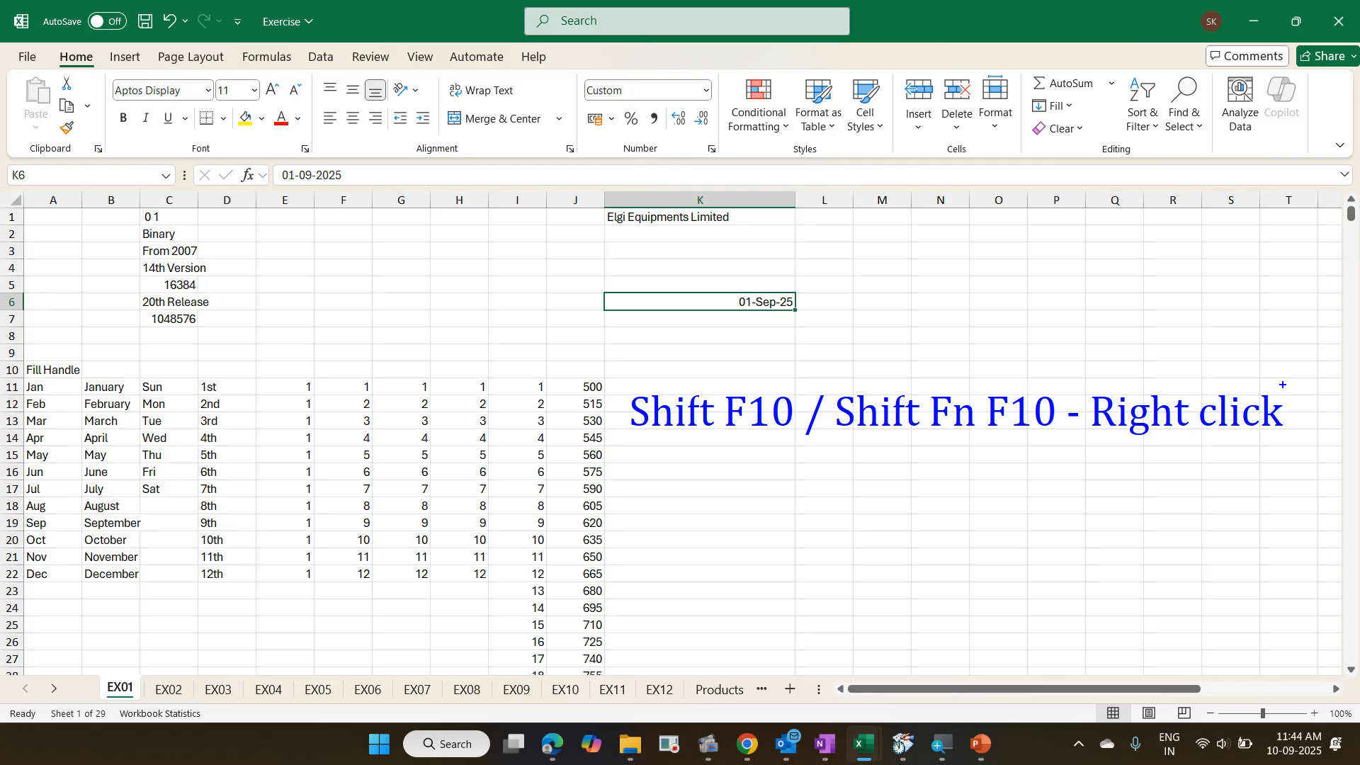
- Show the commands available for cell K6 and dismiss them without choosing any
right_click(799, 575)
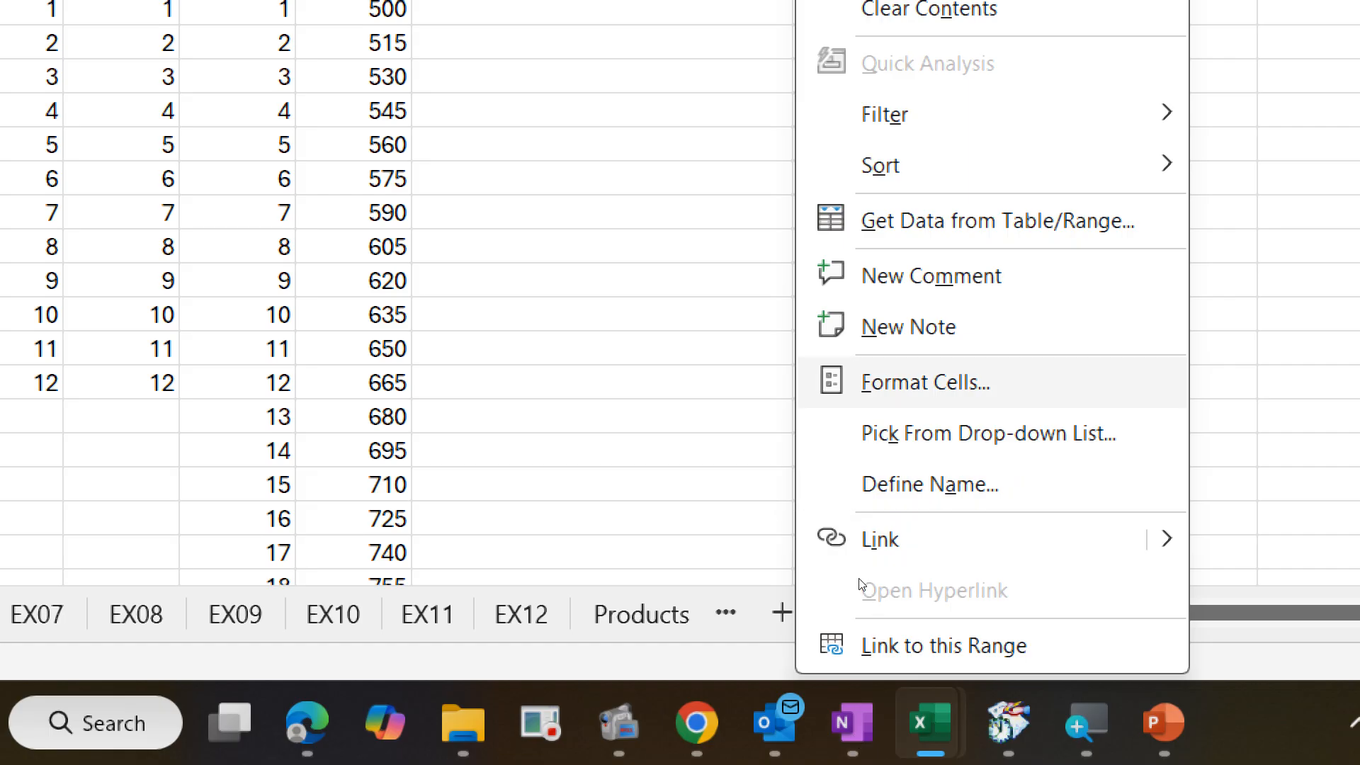
key(Escape)
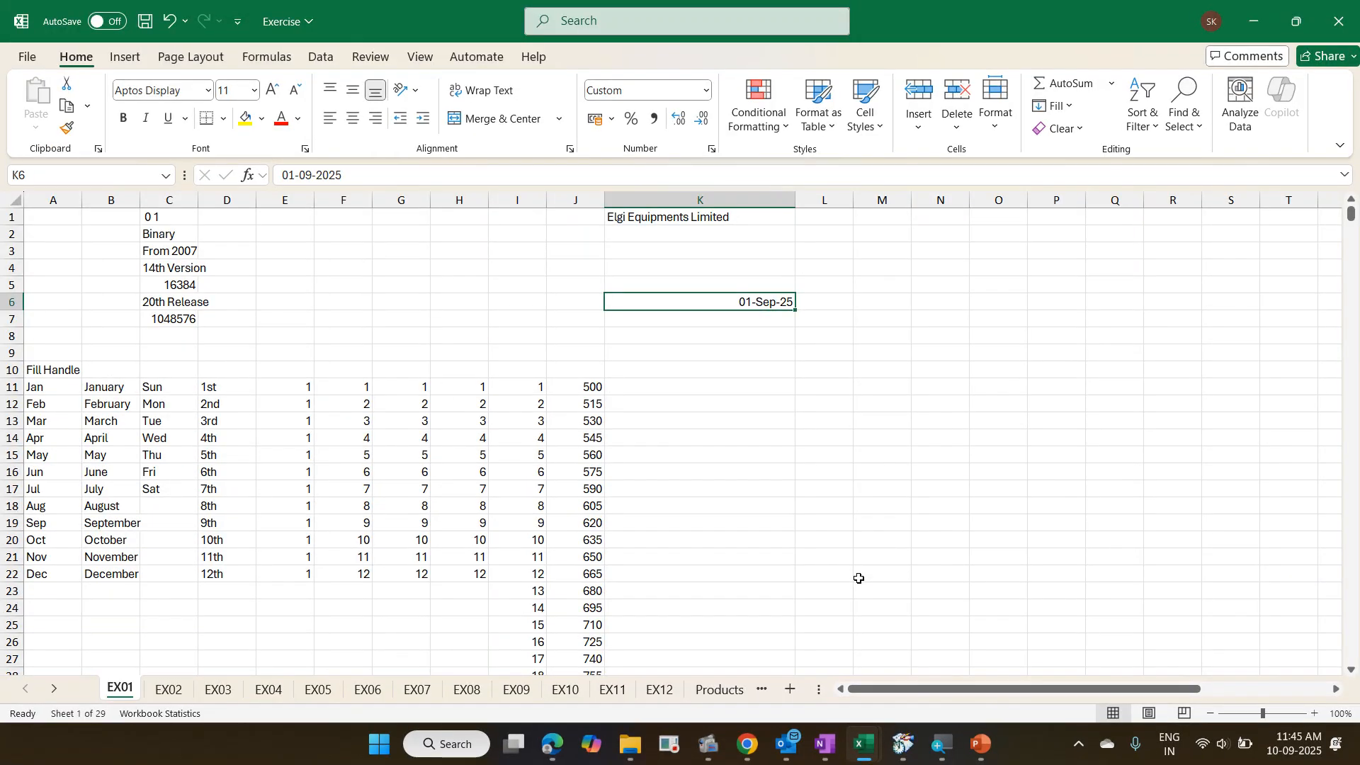
- Open the Format Cells options for the date in cell K6 and close them with the dd-mmm-yy format kept
right_click(859, 579)
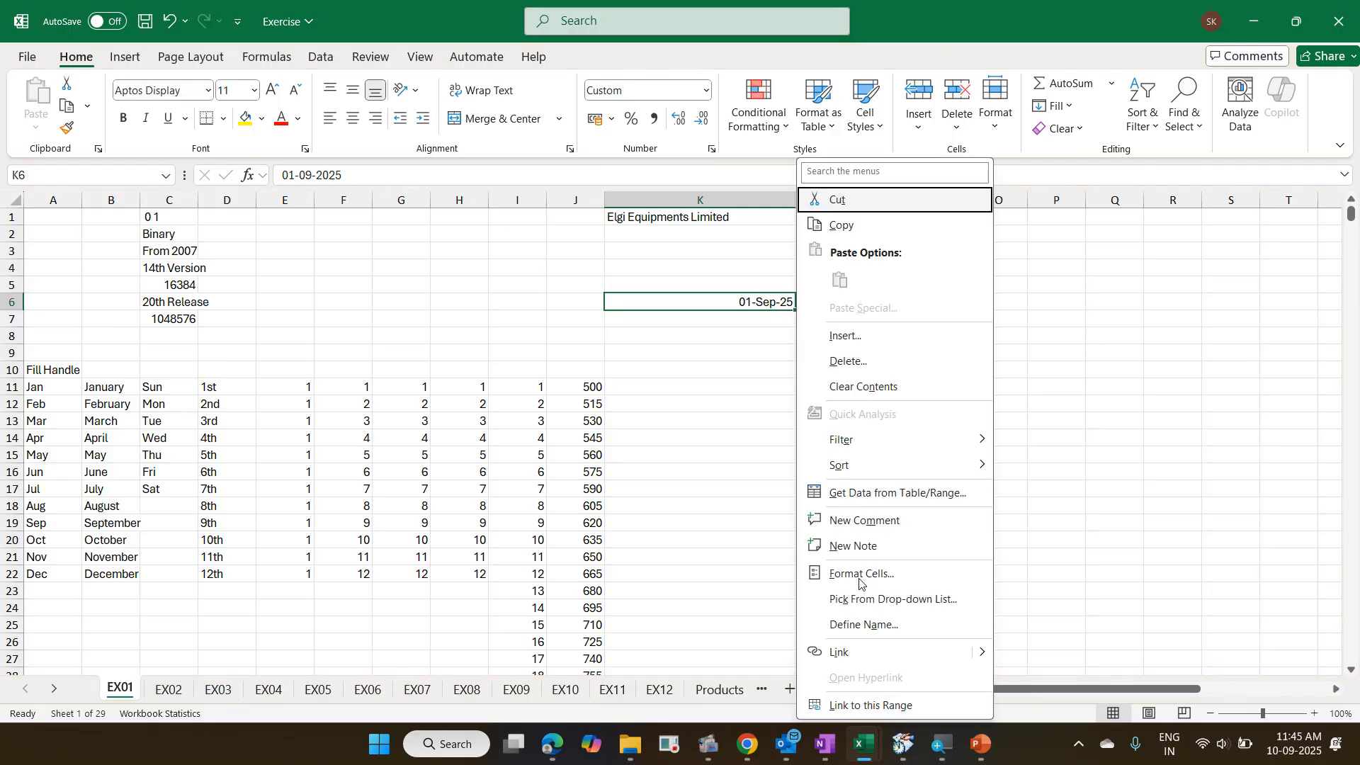
click(859, 575)
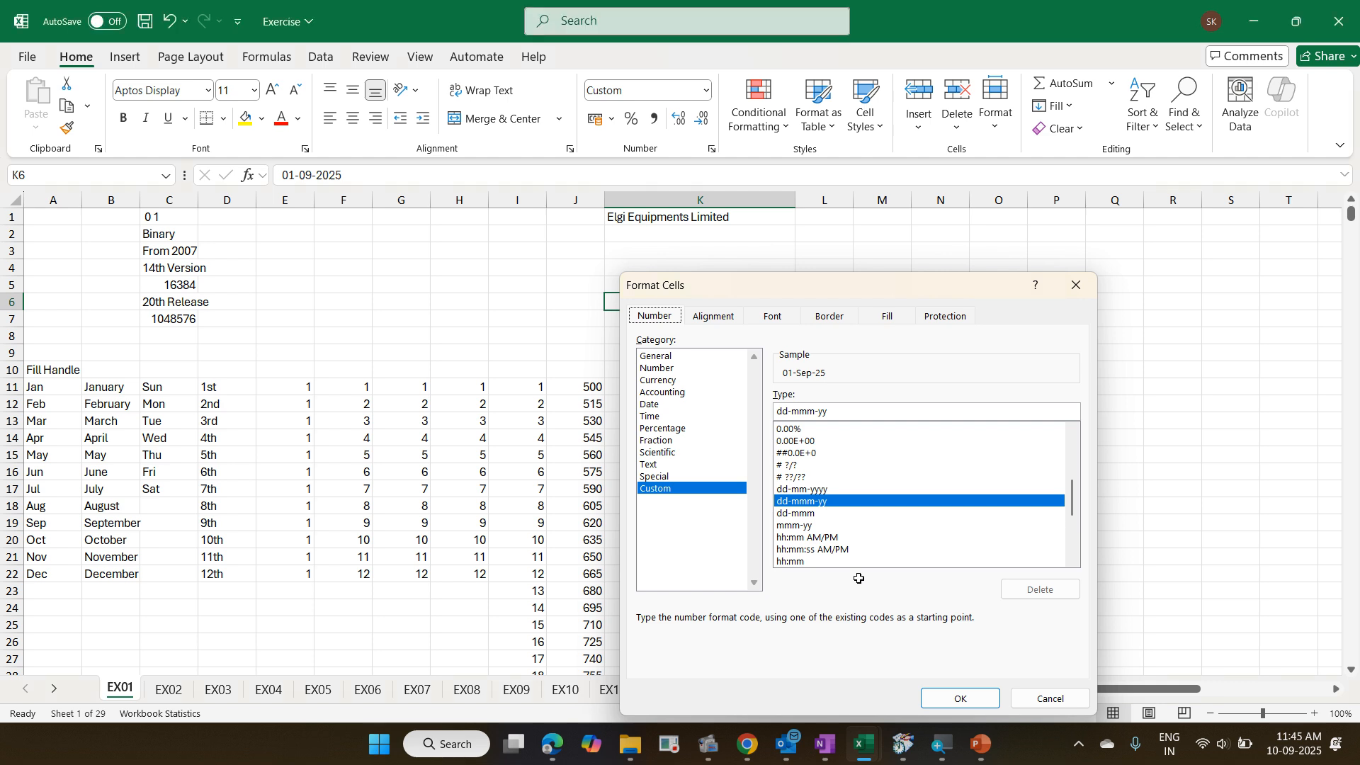
key(Return)
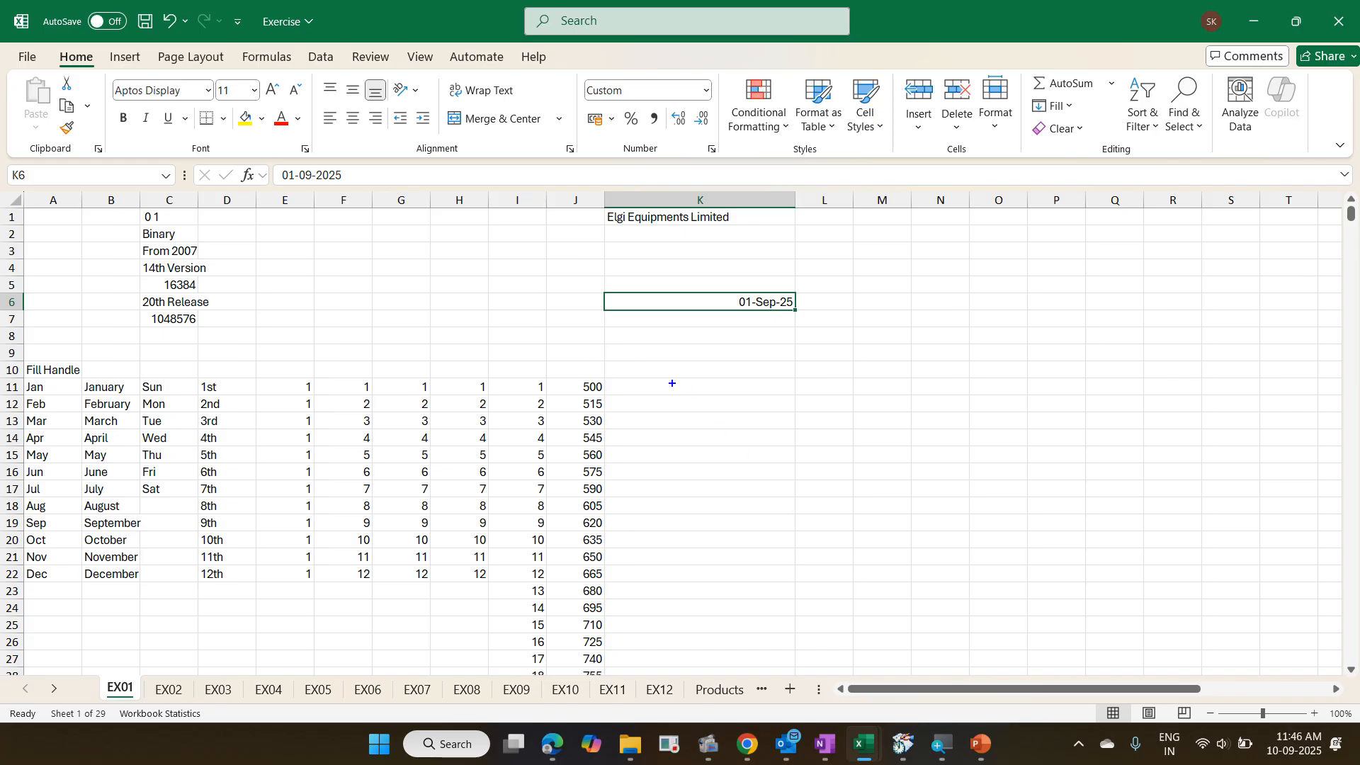
- Write the on-screen annotation "Ctrl 1 - Format cells" in the blank area below cell K6, and clear it
text(tCtrl )
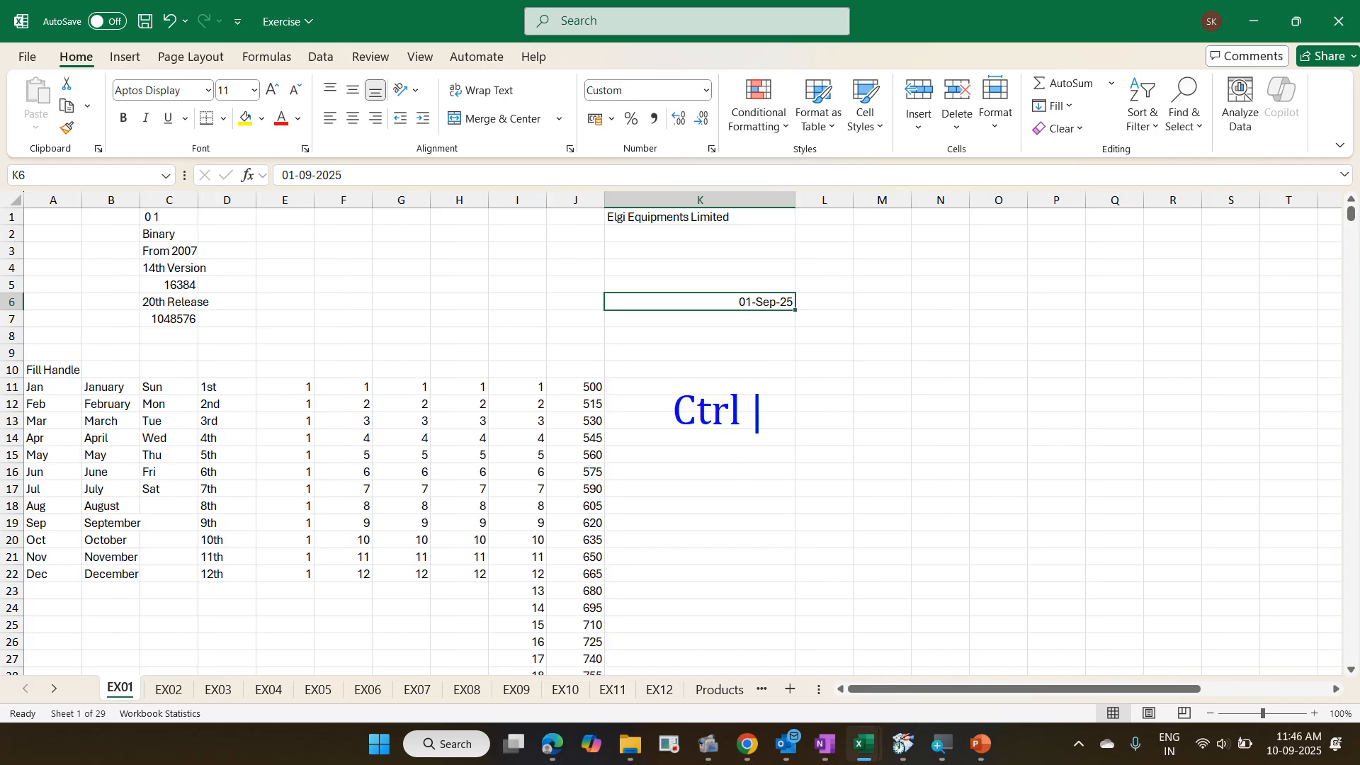
text(1 - Form)
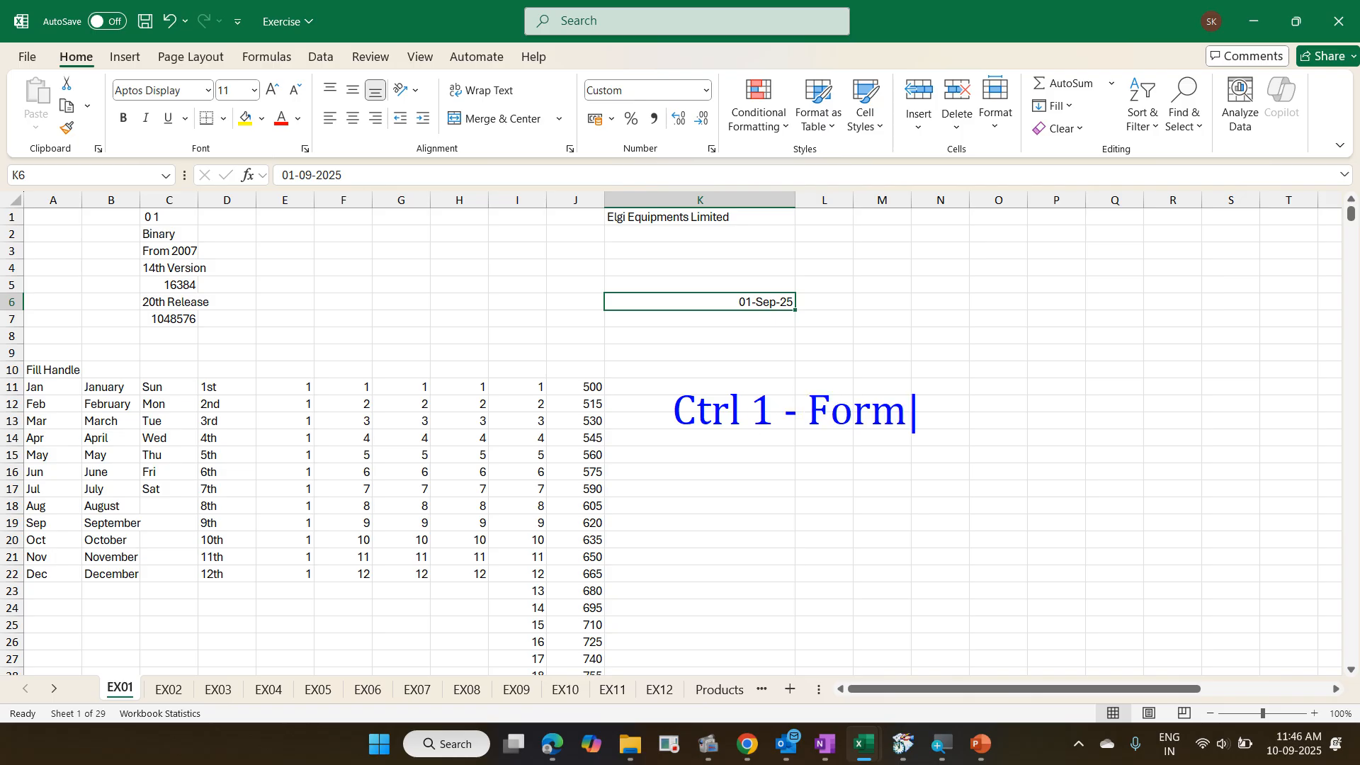
text(at cells)
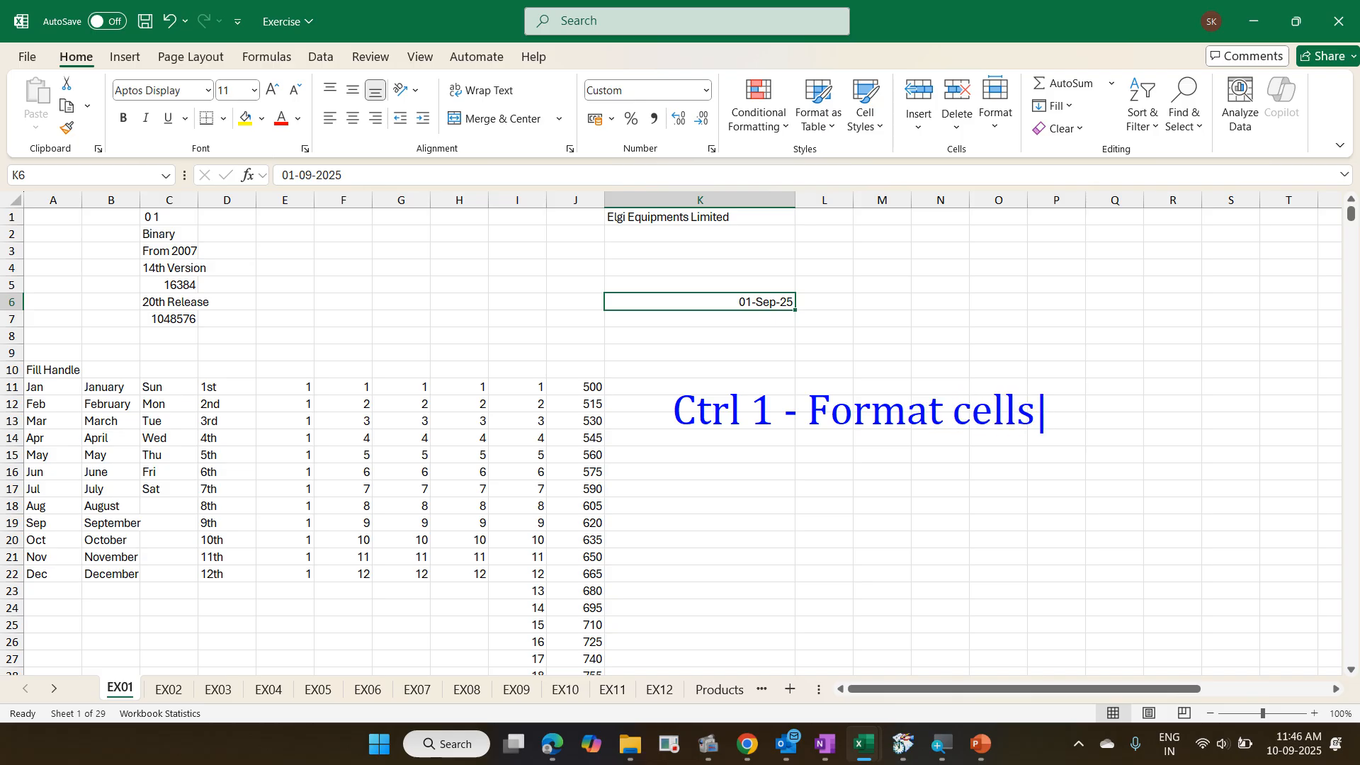
key(Escape)
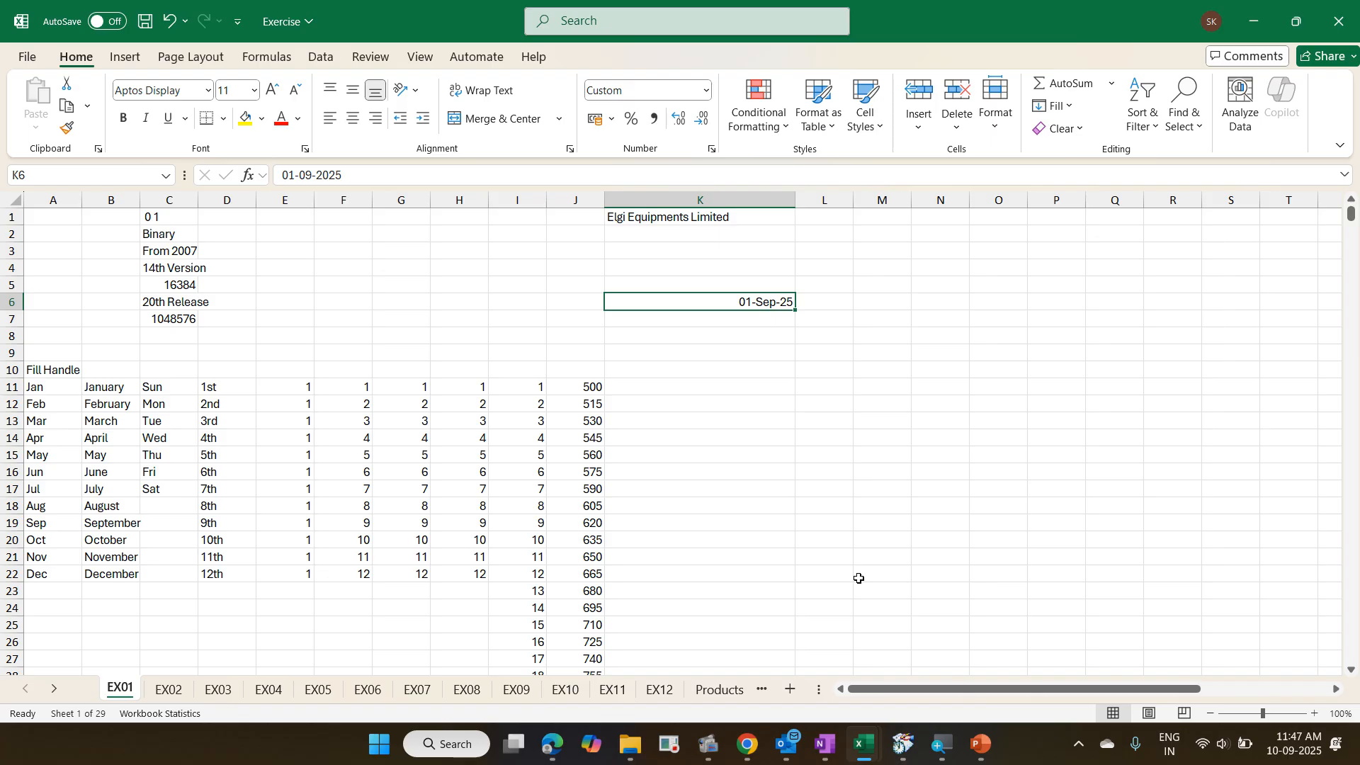
- Reopen Format Cells for K6 and cycle through its pages from Number to Protection in both directions, ending on Number
key(ctrl+1)
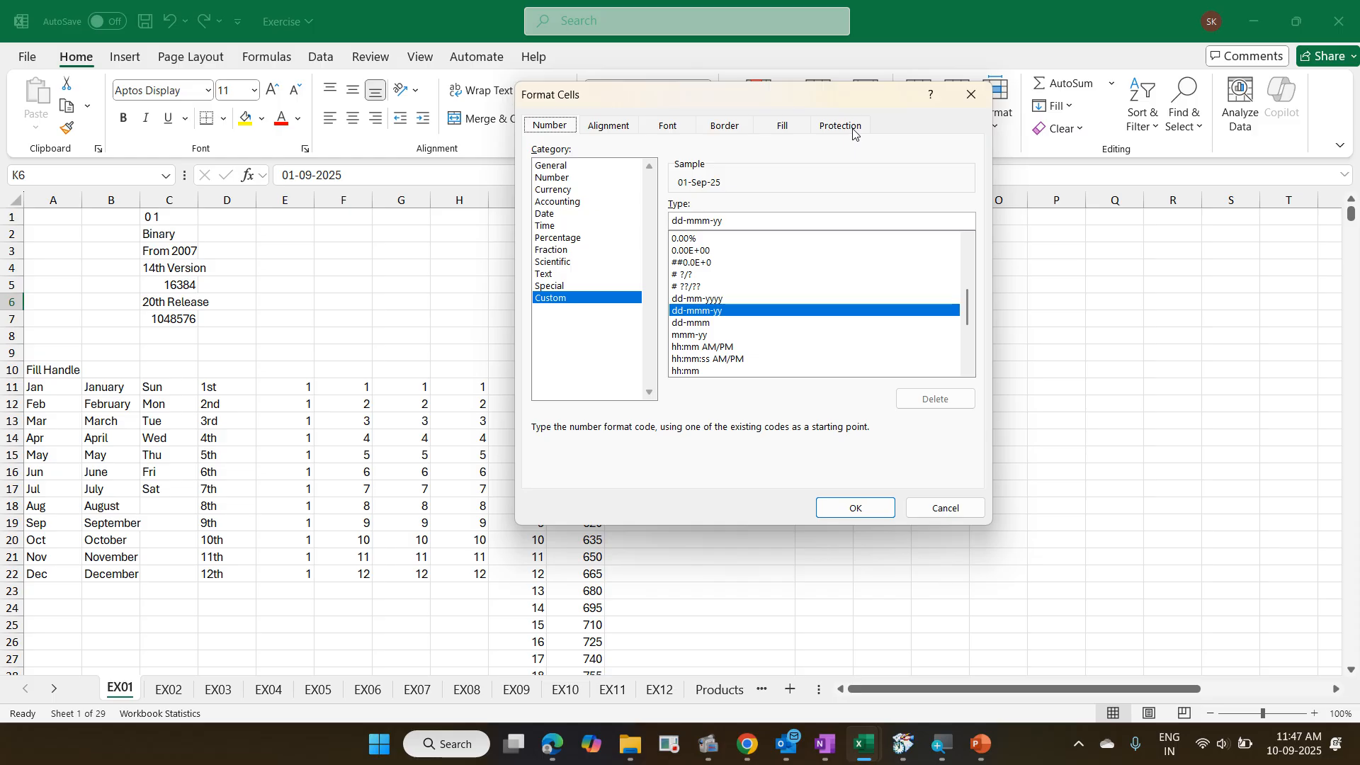
key(ctrl+Tab)
key(ctrl+Tab)
key(ctrl+Tab)
key(ctrl+Tab)
key(ctrl+Tab)
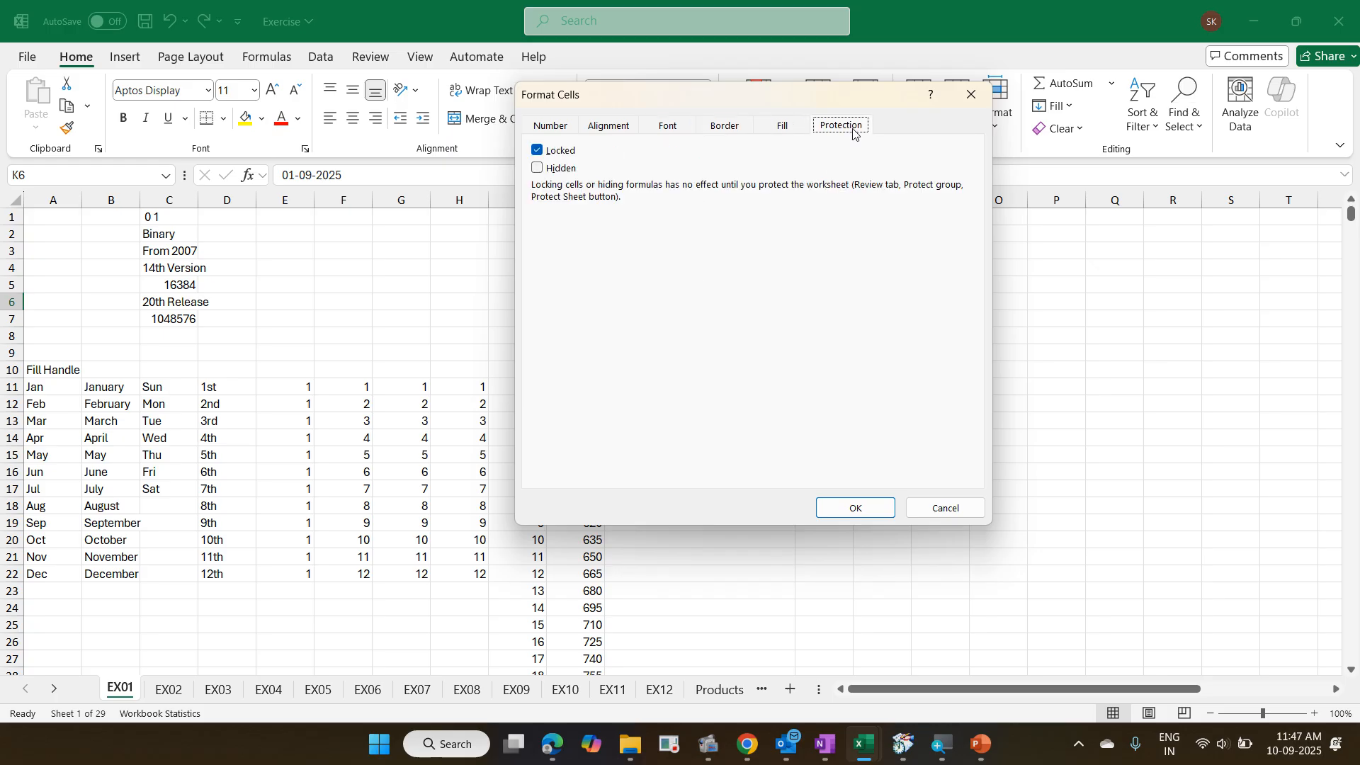
key(ctrl+shift+Tab)
key(ctrl+shift+Tab)
key(ctrl+shift+Tab)
key(ctrl+shift+Tab)
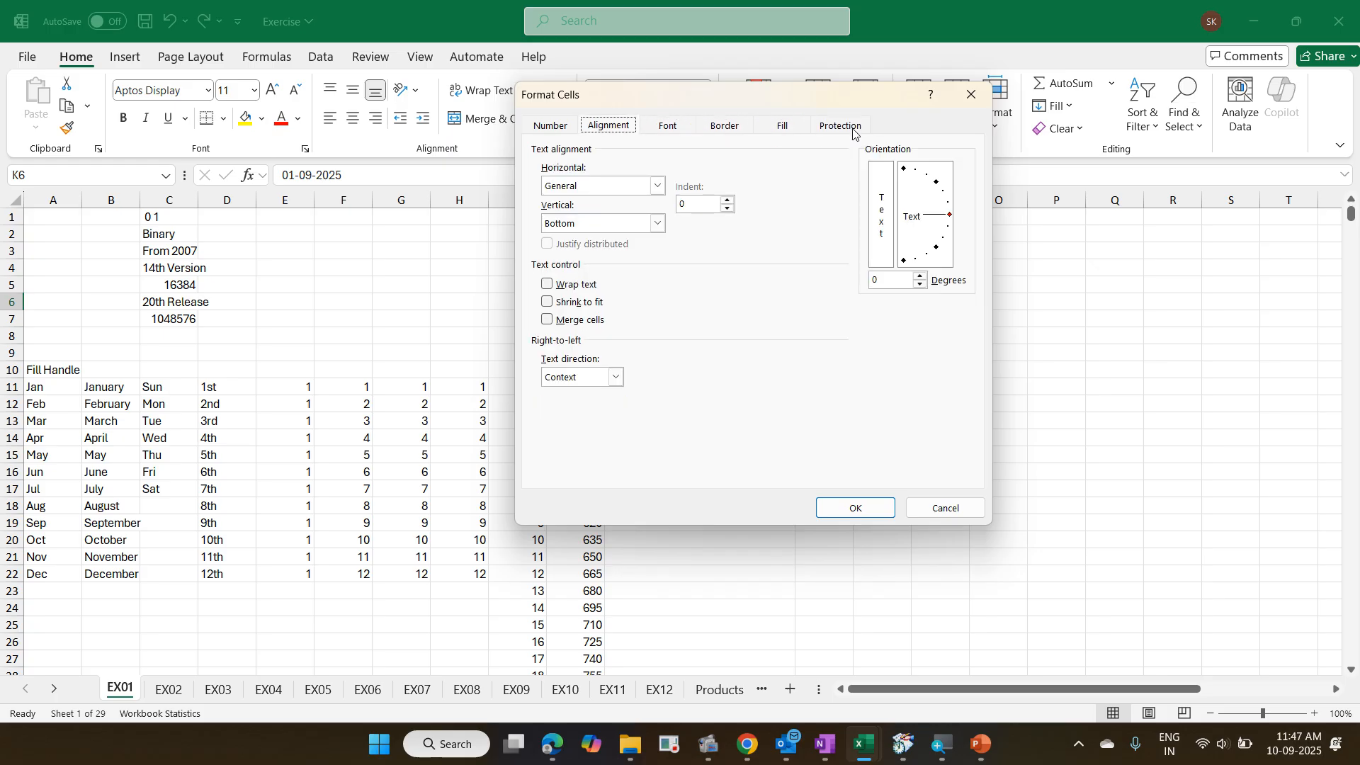
key(ctrl+shift+Tab)
key(ctrl+shift+Tab)
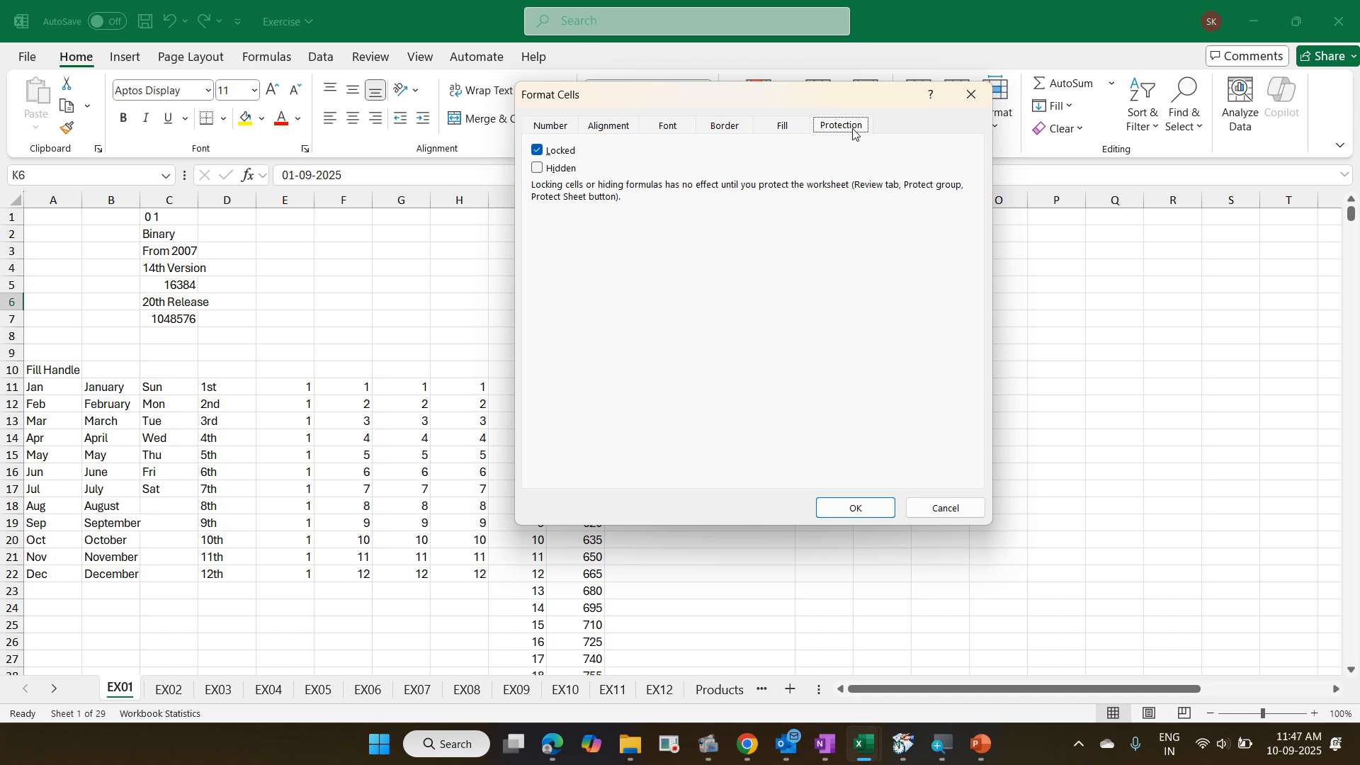
key(ctrl+shift+Tab)
key(ctrl+shift+Tab)
key(ctrl+shift+Tab)
key(ctrl+shift+Tab)
key(ctrl+shift+Tab)
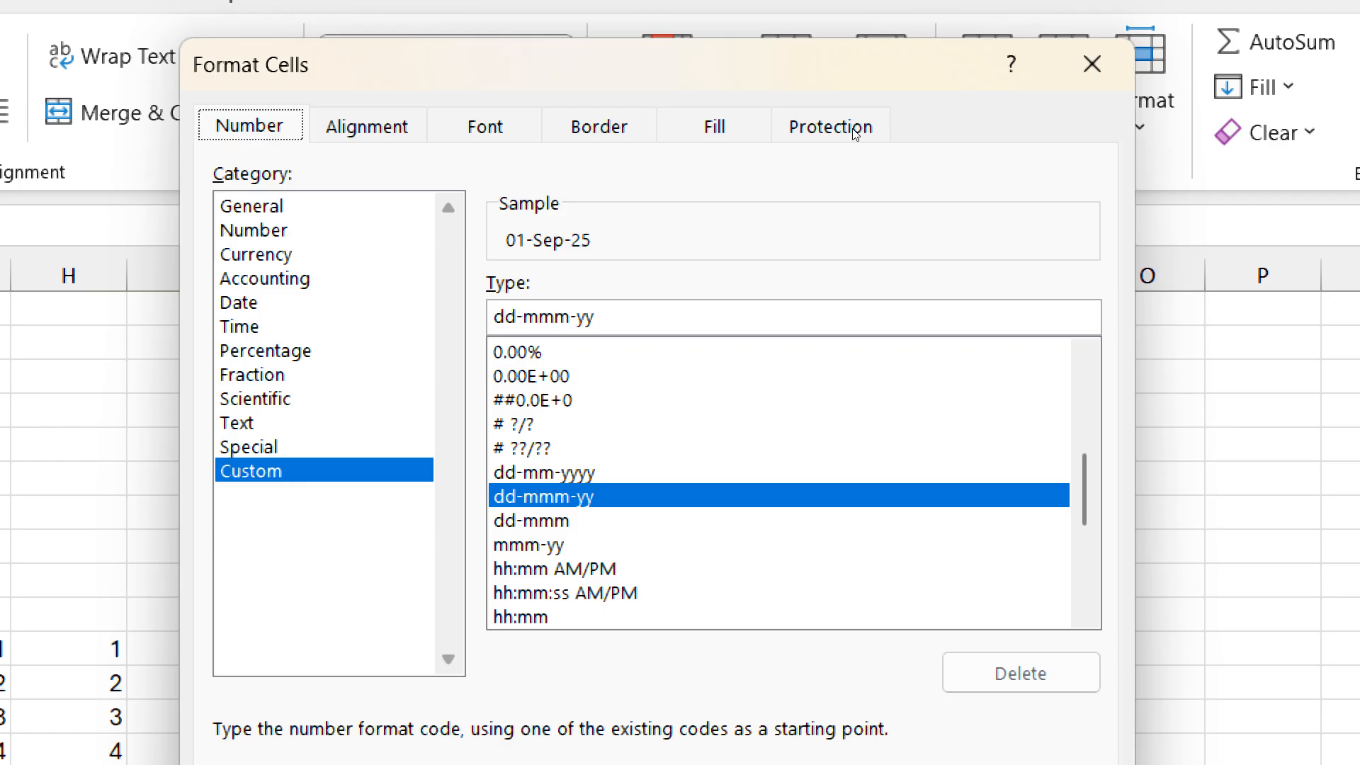
- View the Border, Protection, Alignment and Fill settings in Format Cells, and return to the Number settings
key(b)
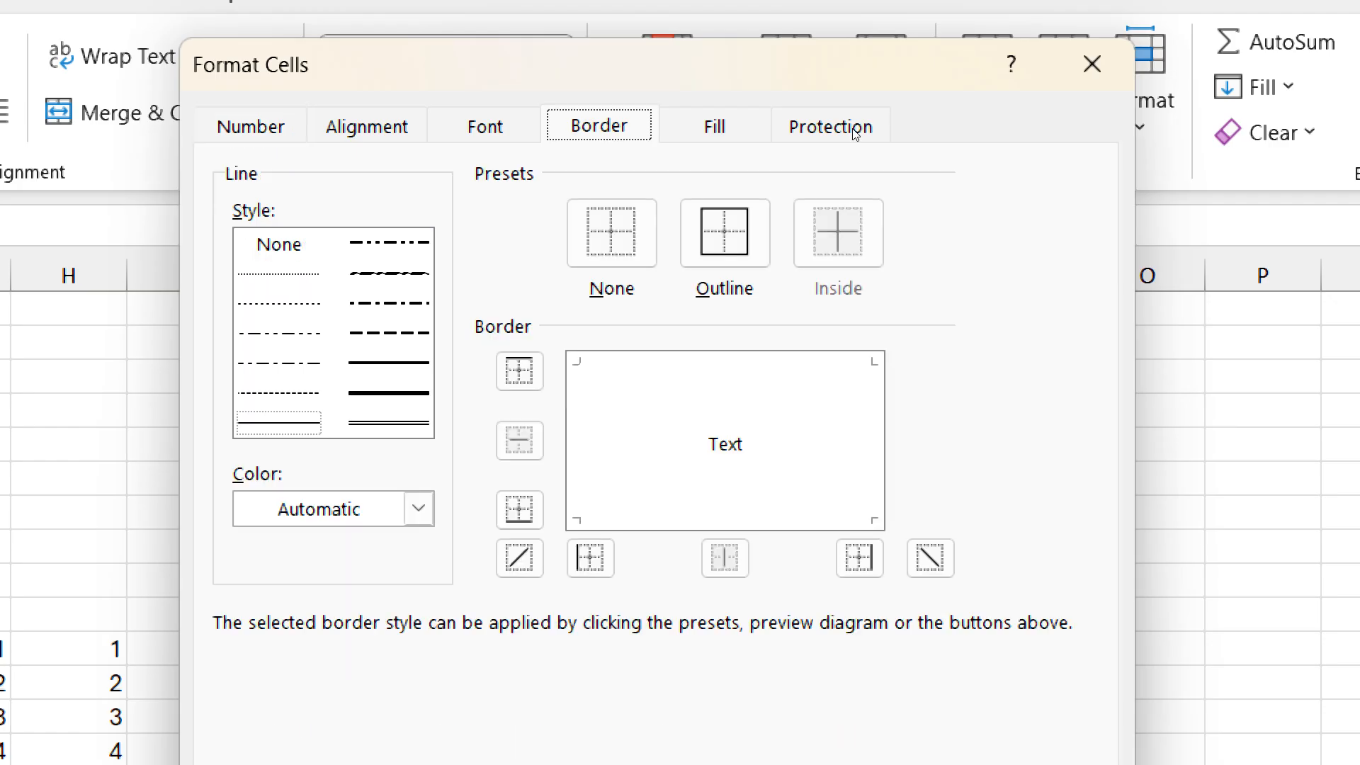
click(855, 134)
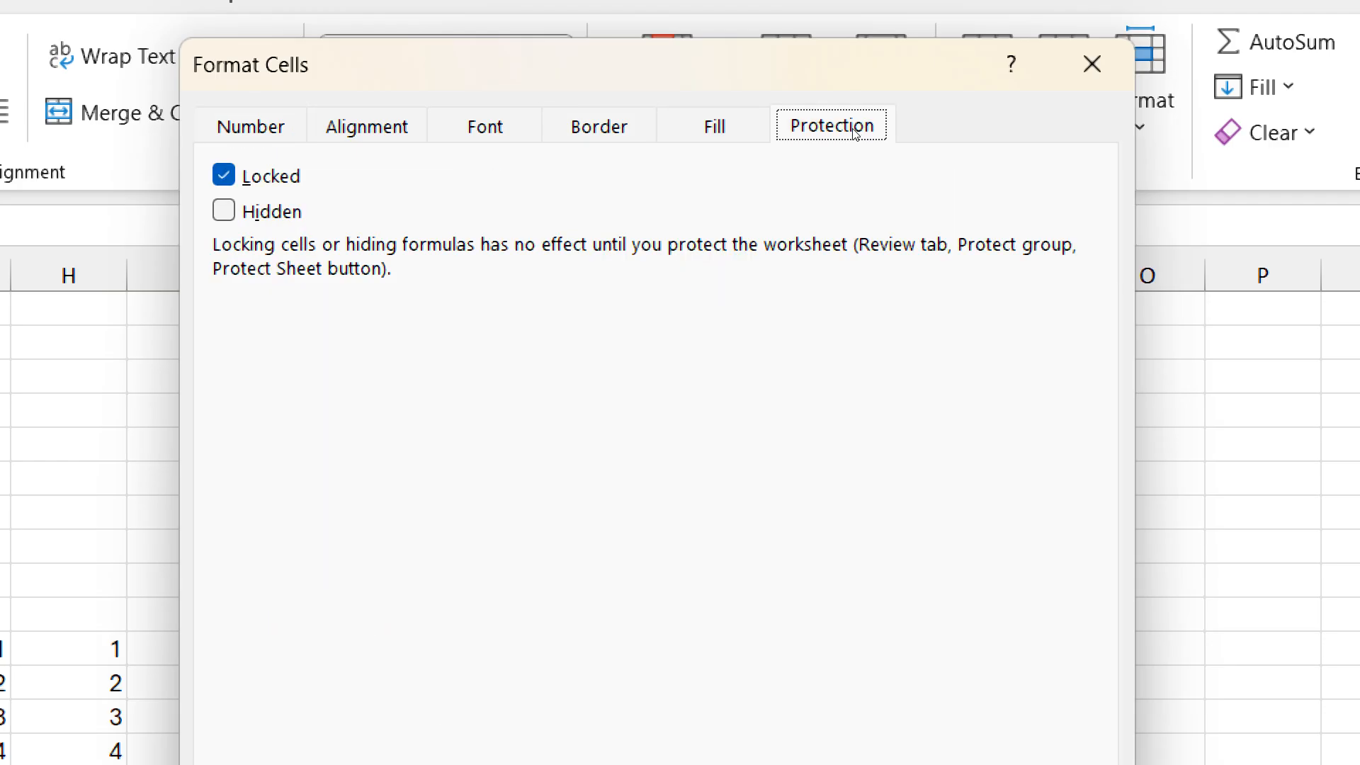
key(a)
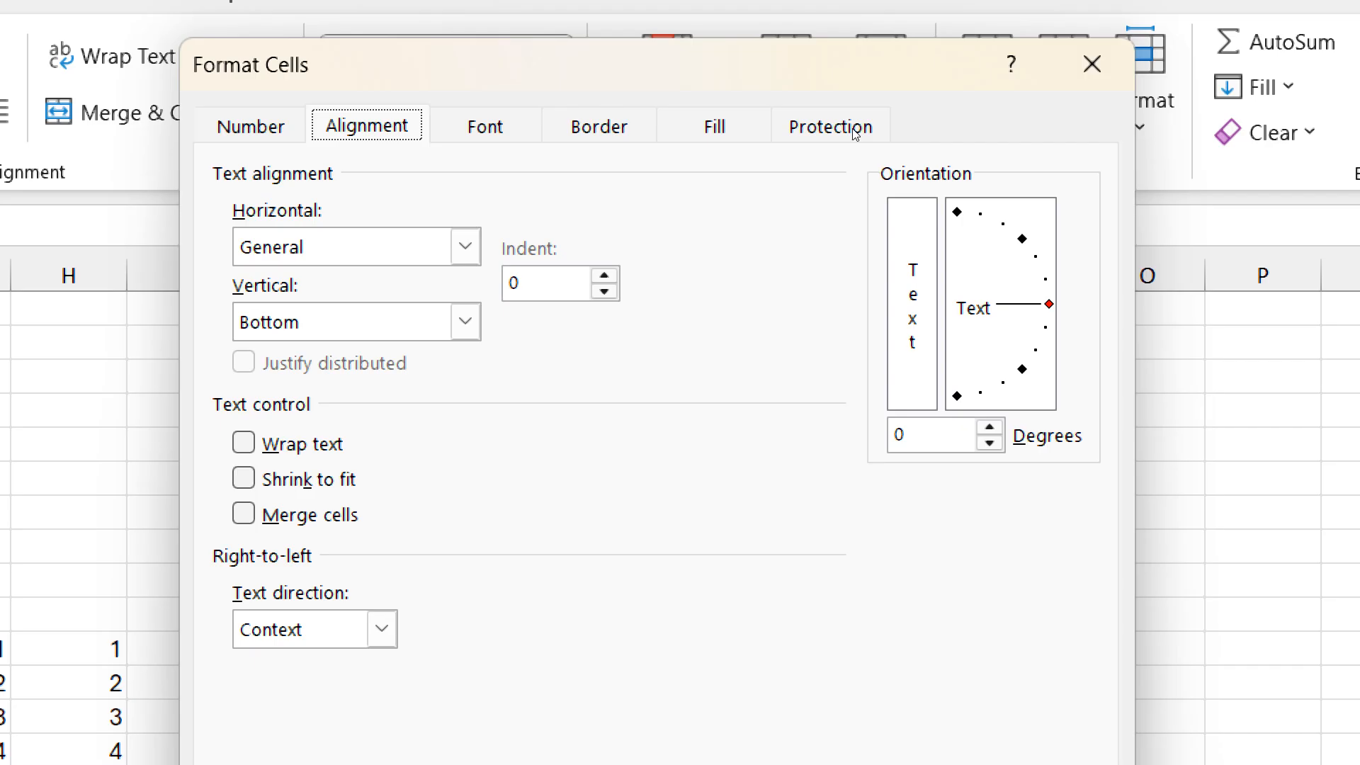
key(ctrl+Tab)
key(ctrl+Tab)
key(ctrl+Tab)
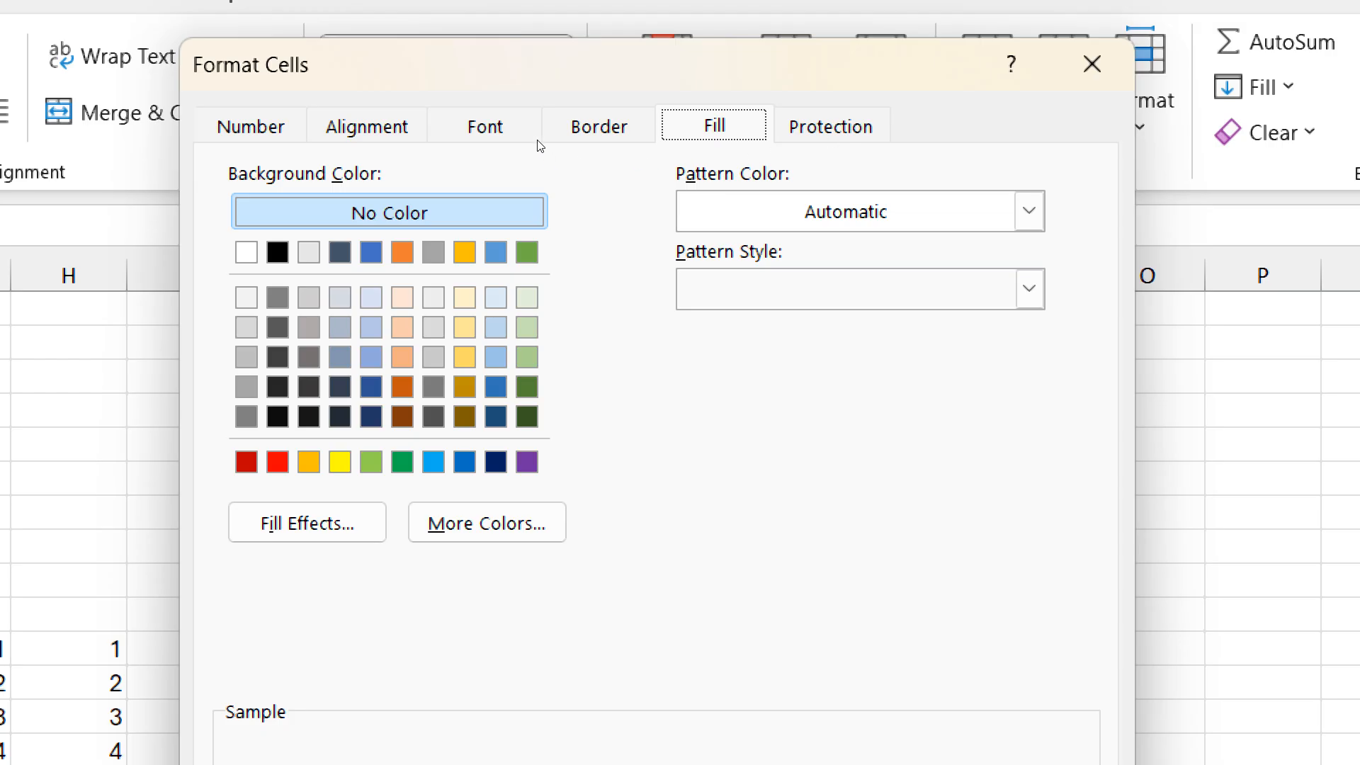
key(n)
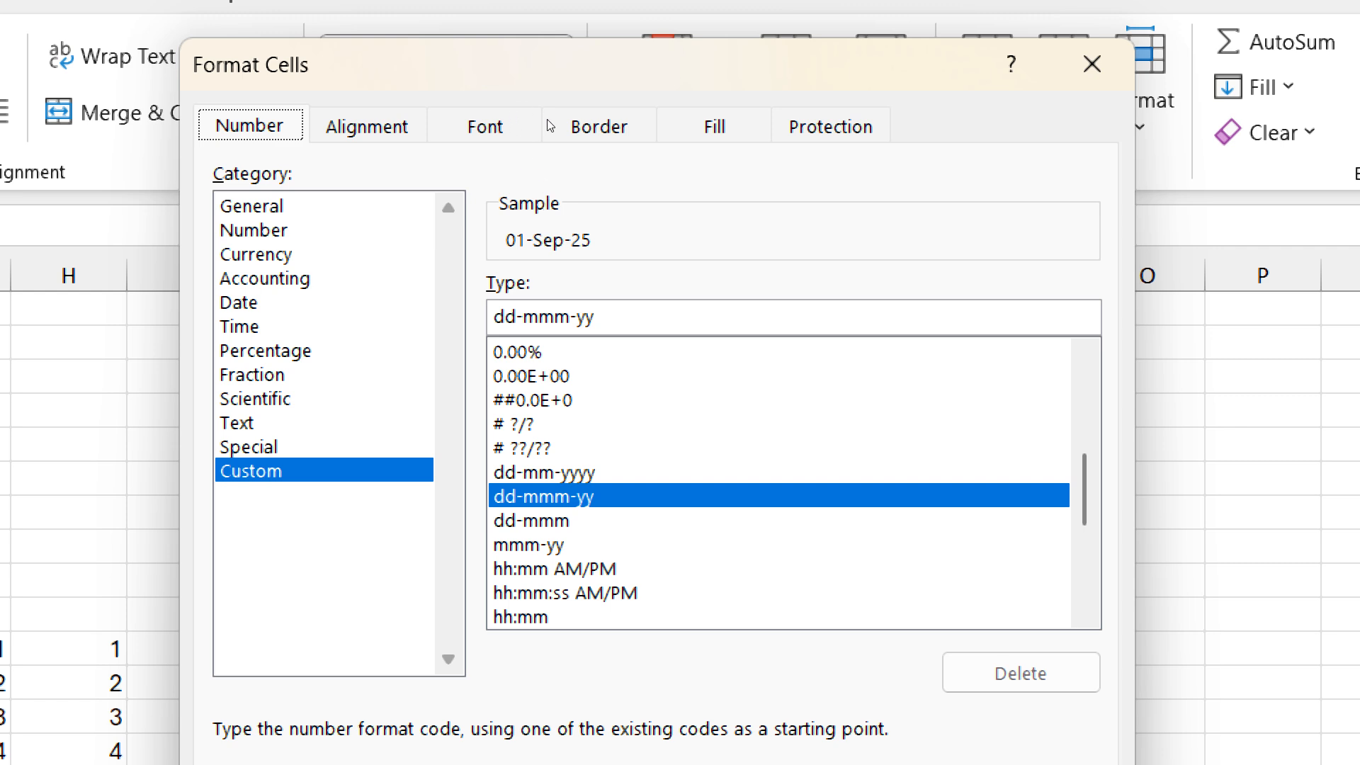
- Browse the number format categories from Custom up to General and back to Currency, comparing their samples for K6
key(Tab)
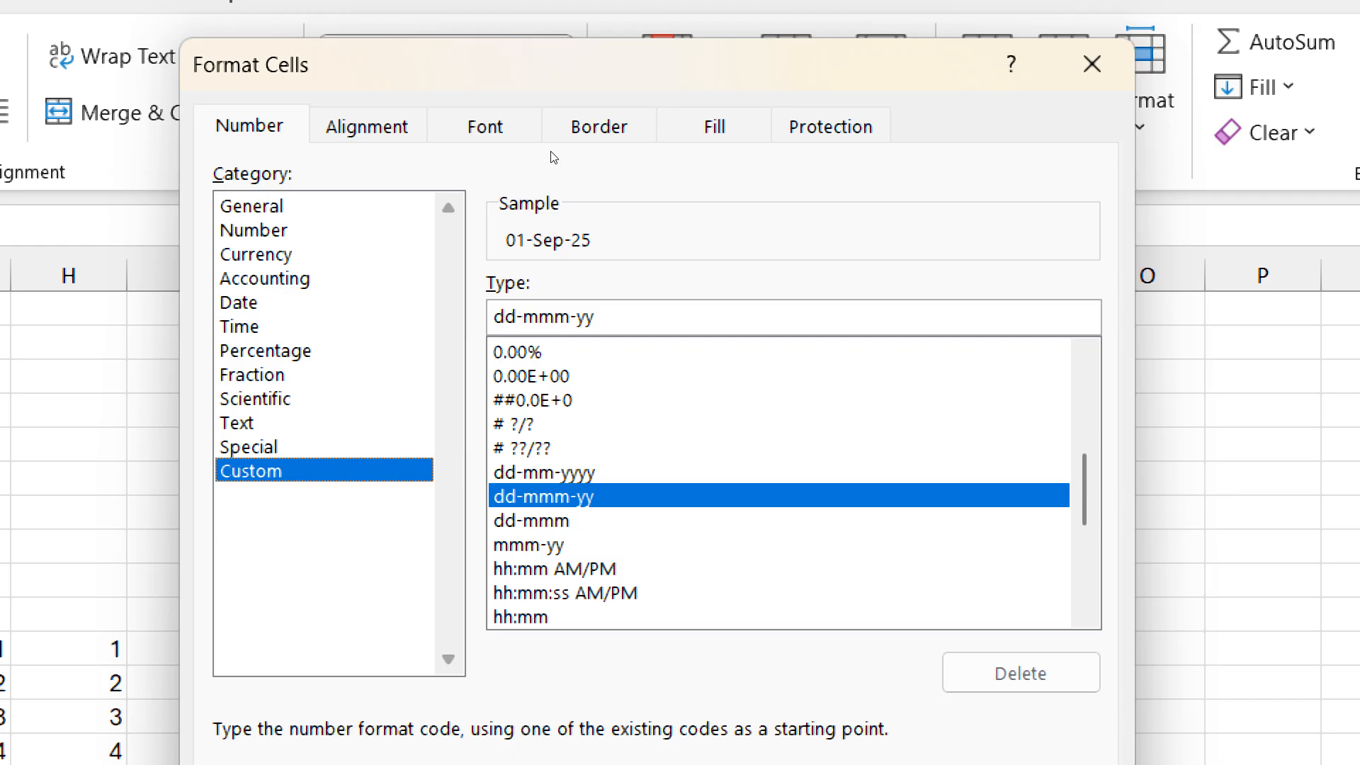
key(Up)
key(Up)
key(Up)
key(Up)
key(Up)
key(Up)
key(Up)
key(Up)
key(Up)
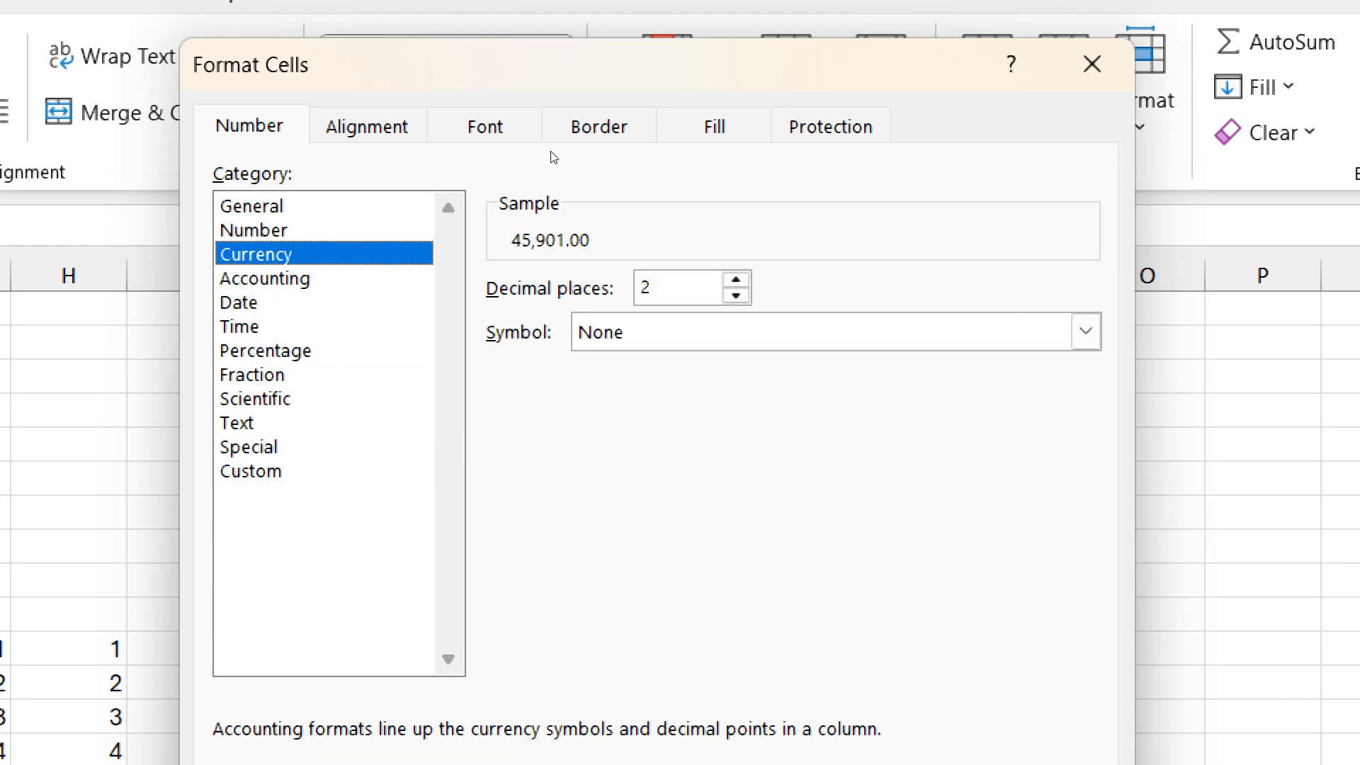
key(Up)
key(Up)
key(Down)
key(Down)
key(Up)
key(Up)
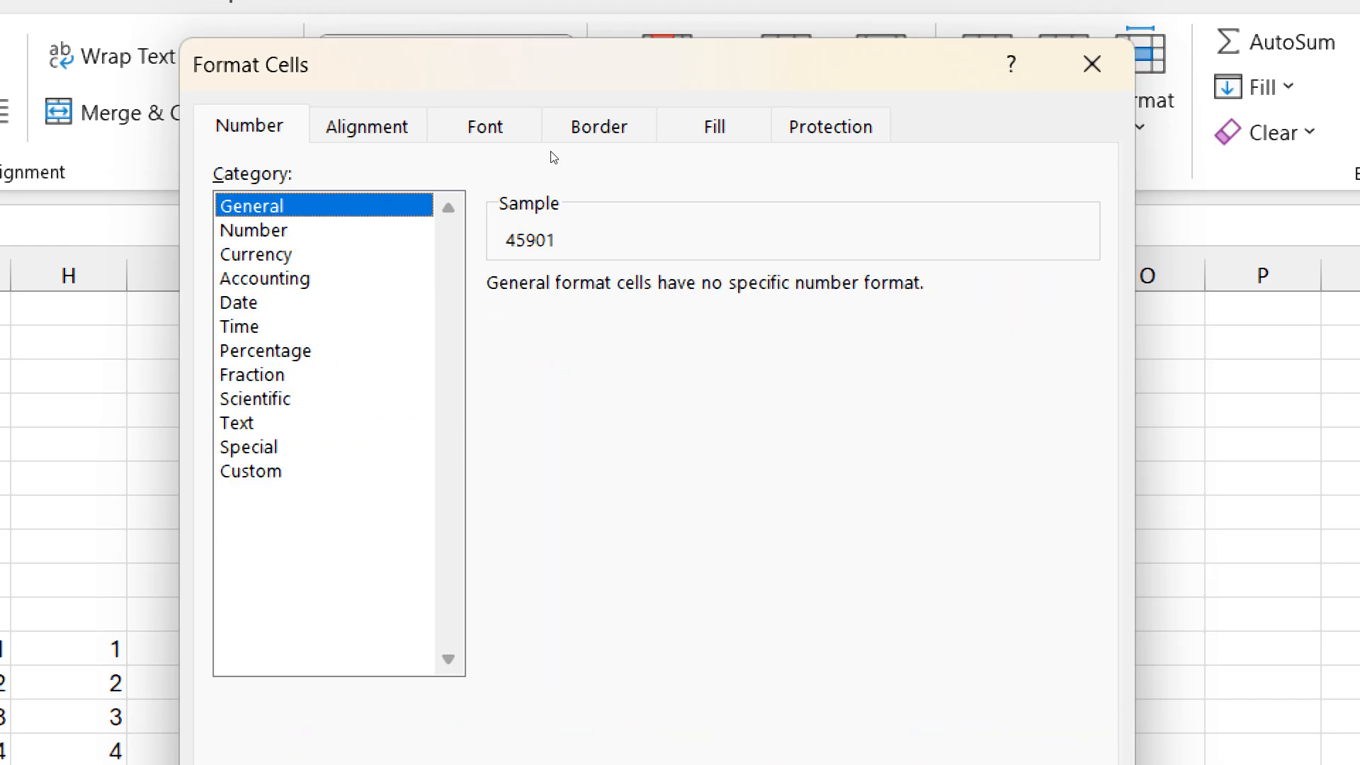
key(Down)
key(Up)
key(Down)
key(Up)
key(Down)
key(Down)
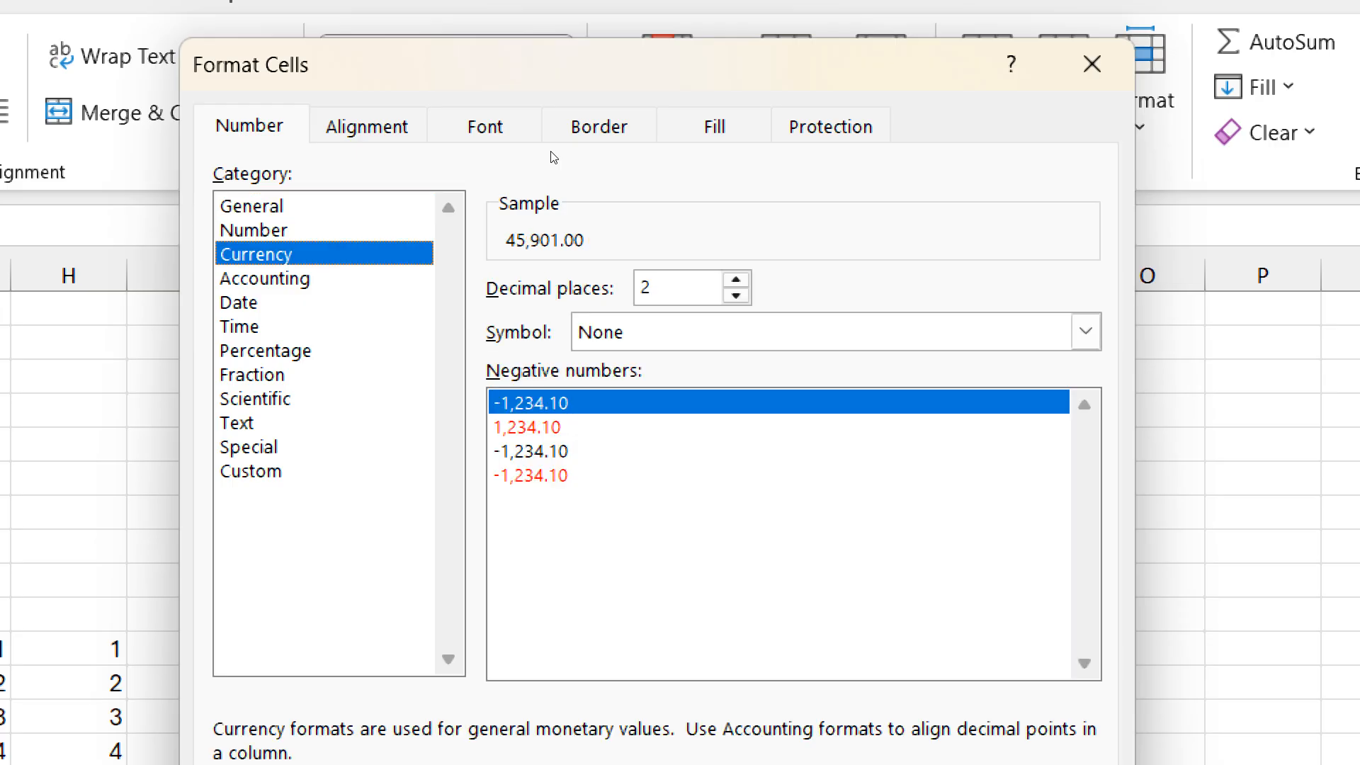
- Jump through the Custom, Number and Accounting format categories by initial letter, ending on Date
key(c)
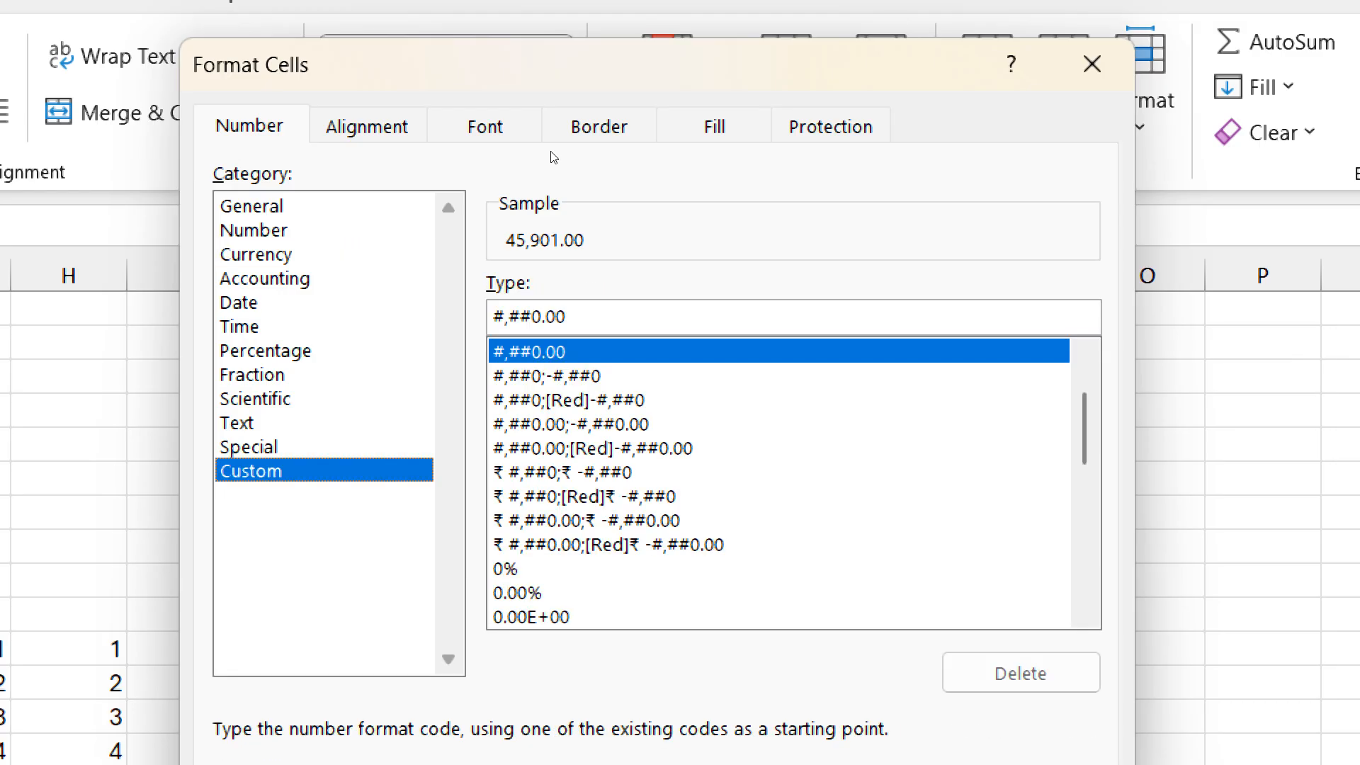
key(n)
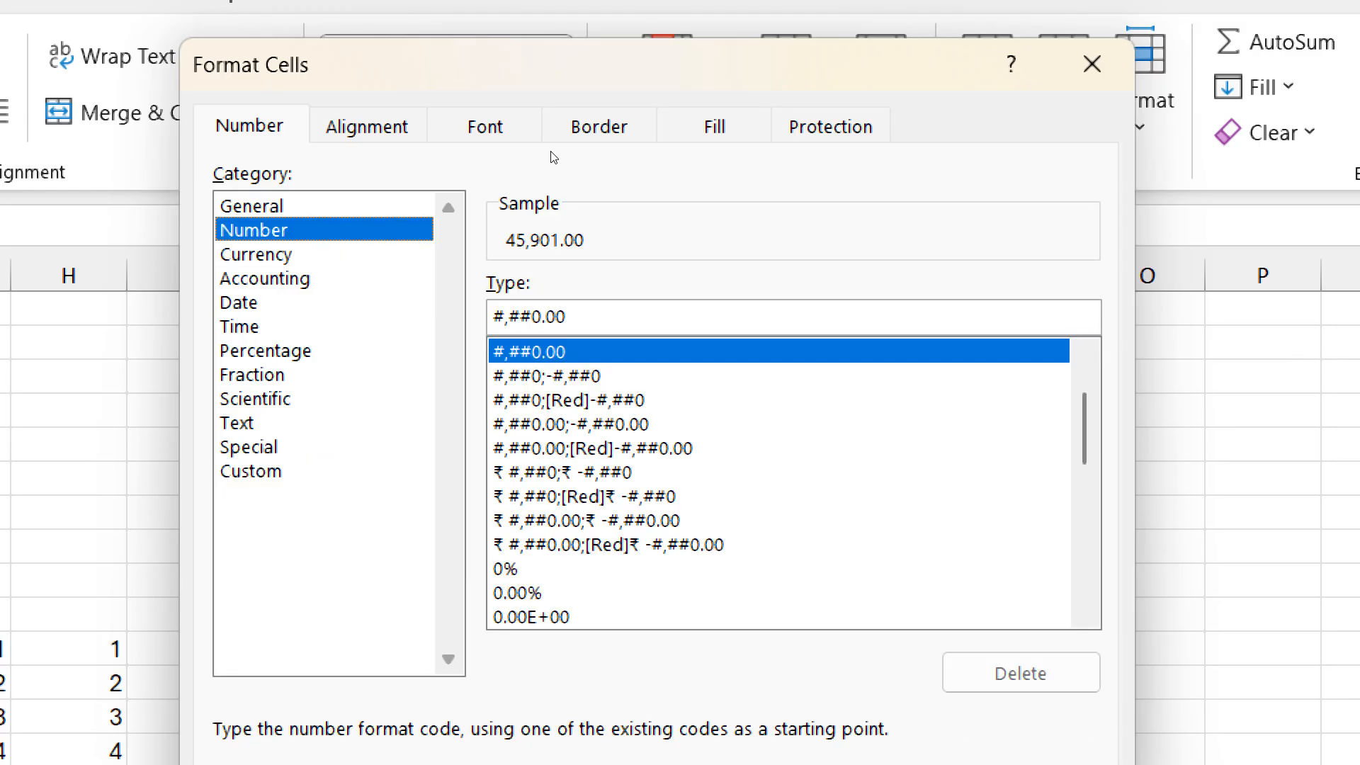
key(a)
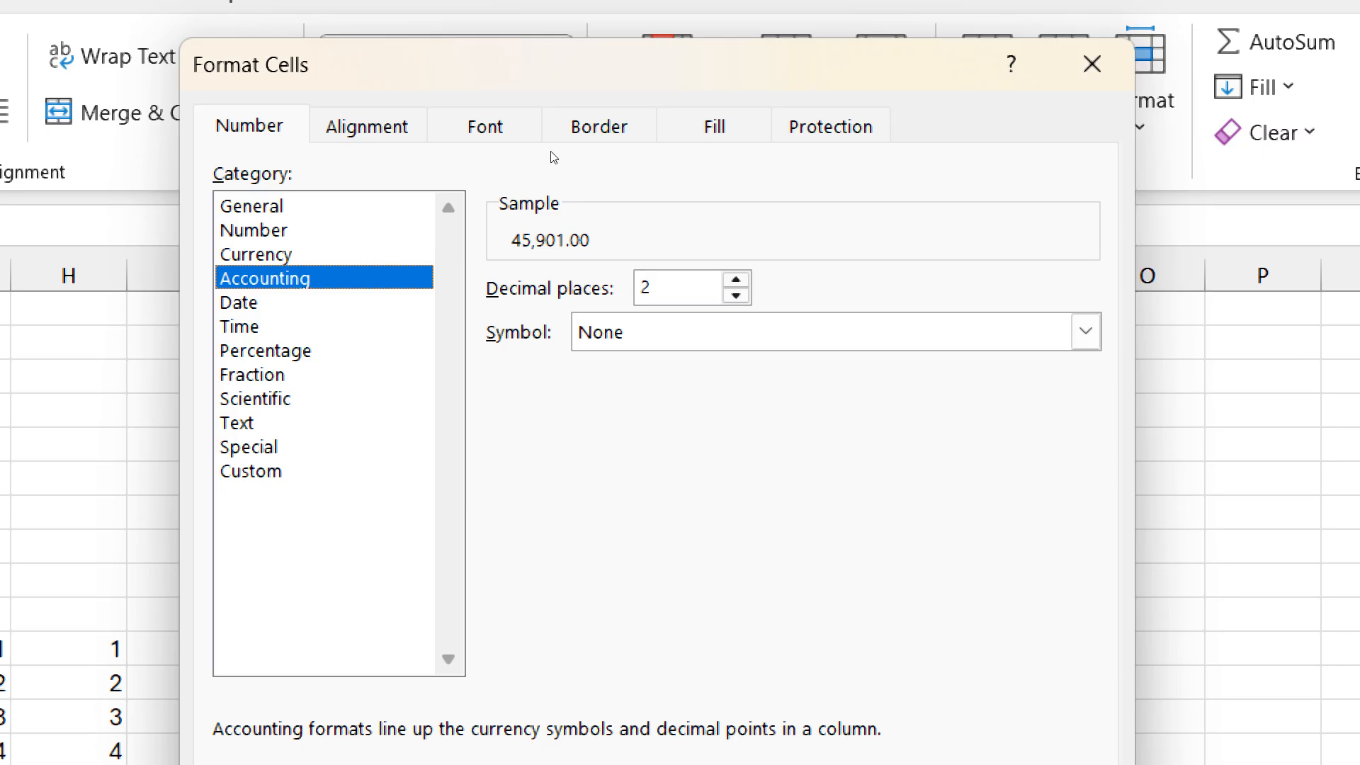
key(d)
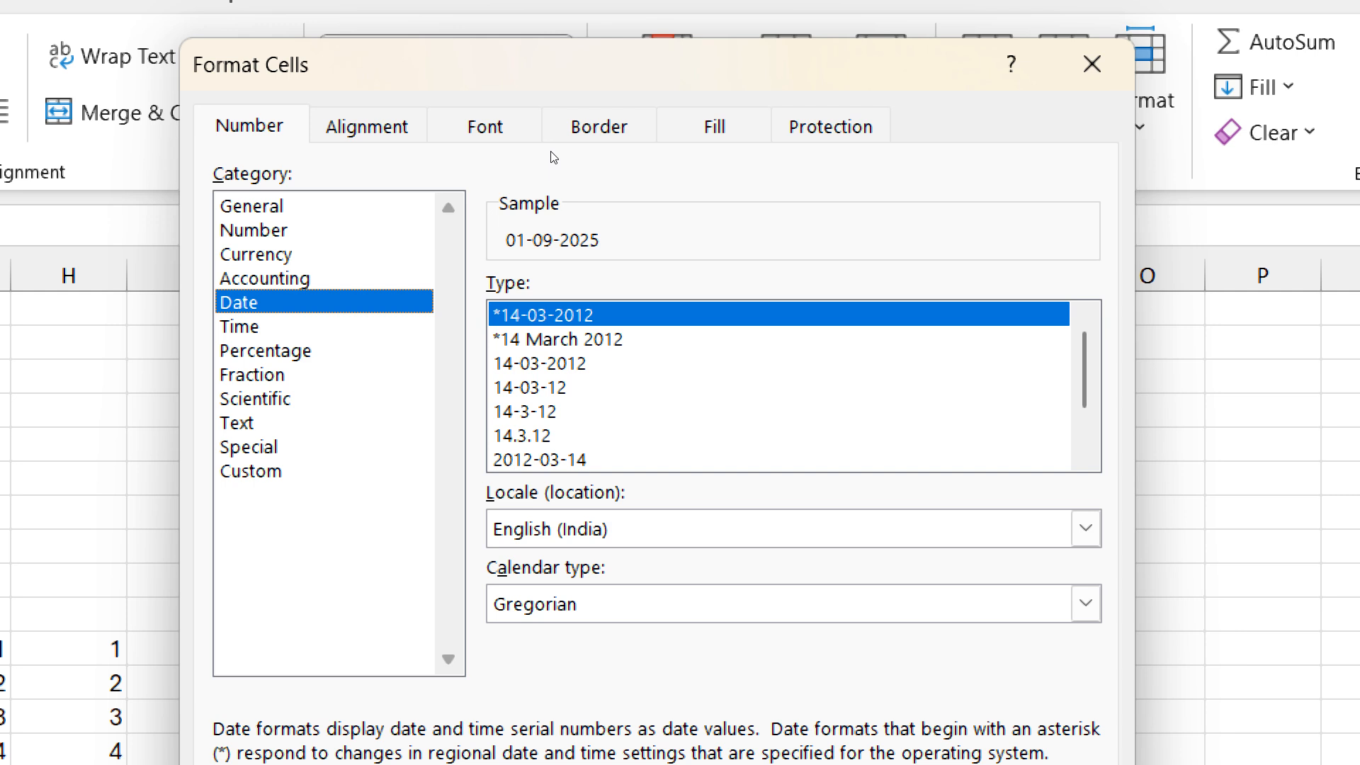
- Compare the General category's sample for K6 with the Date category's, ending on the Date formats
key(Down)
key(Up)
key(Up)
key(Up)
key(Up)
key(Up)
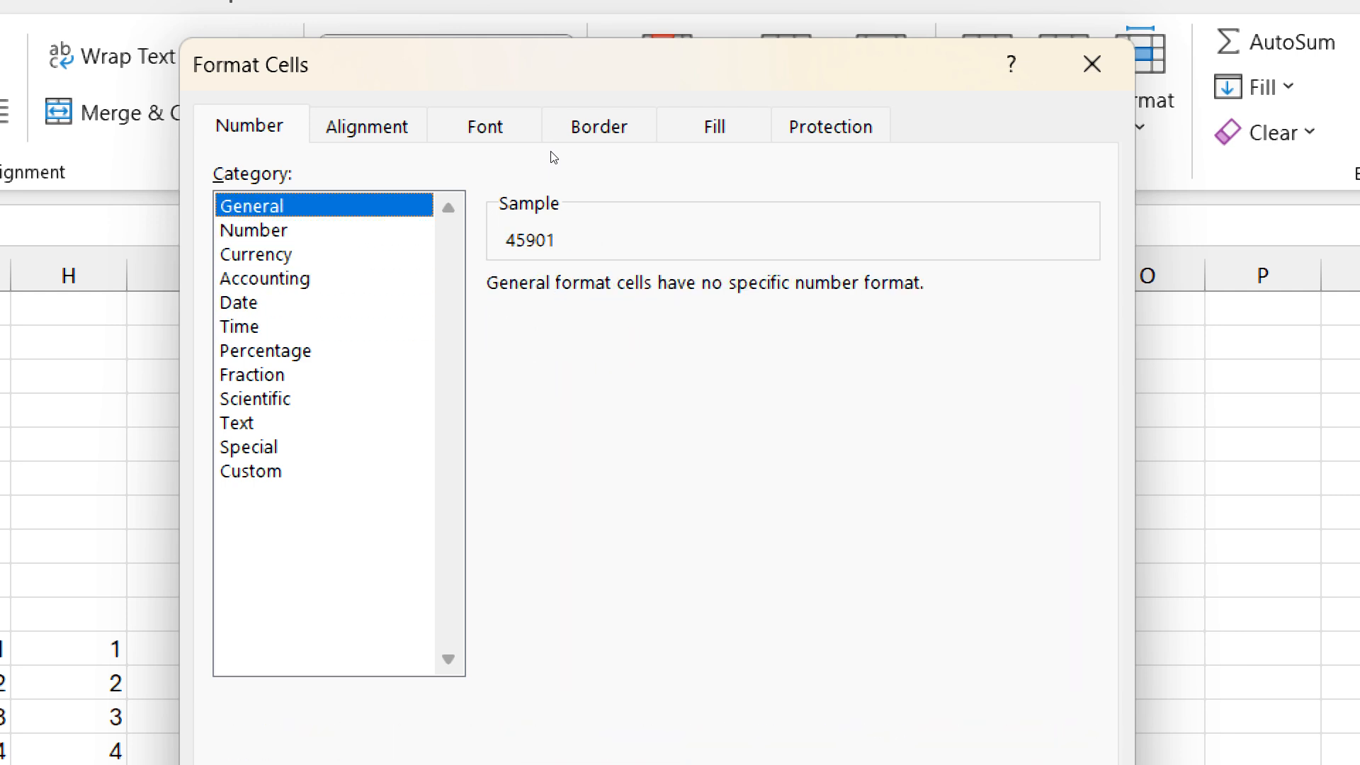
key(Down)
key(Down)
key(Down)
key(Down)
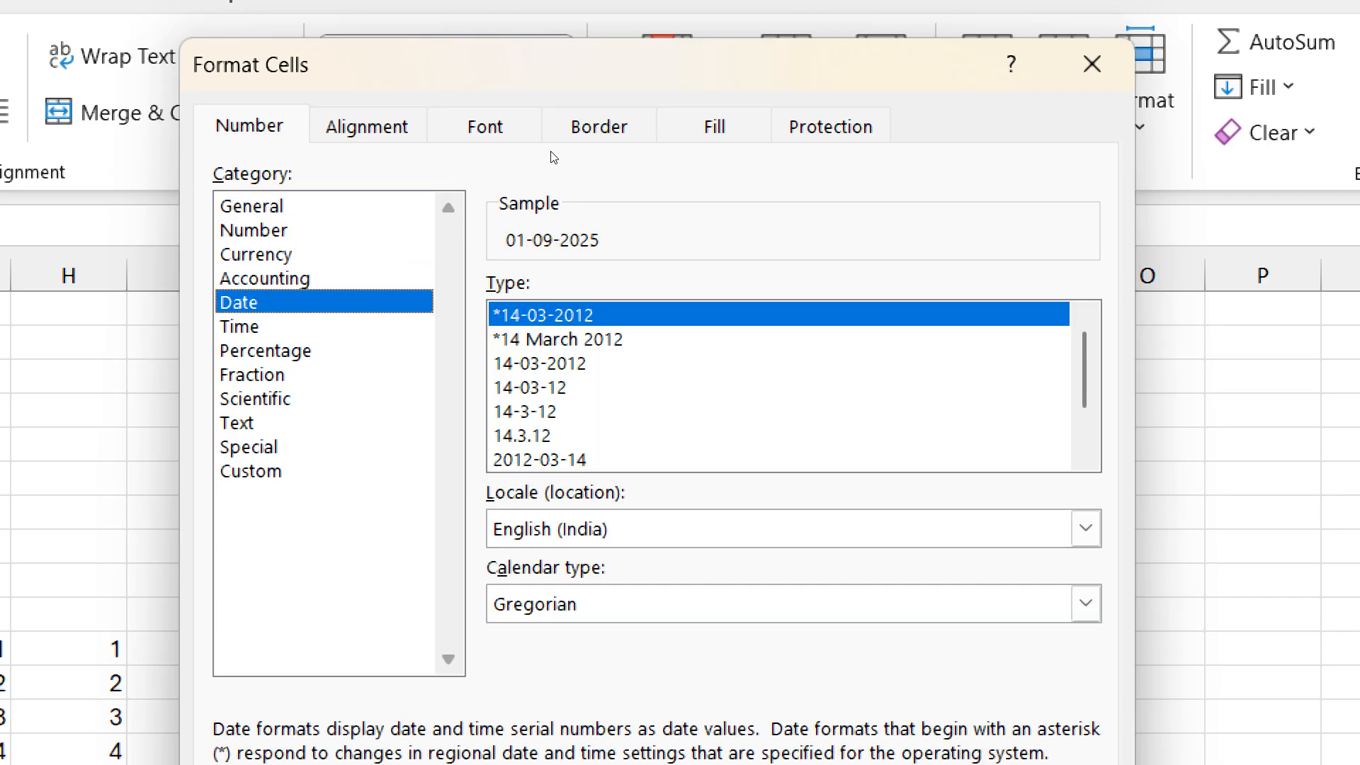
key(Tab)
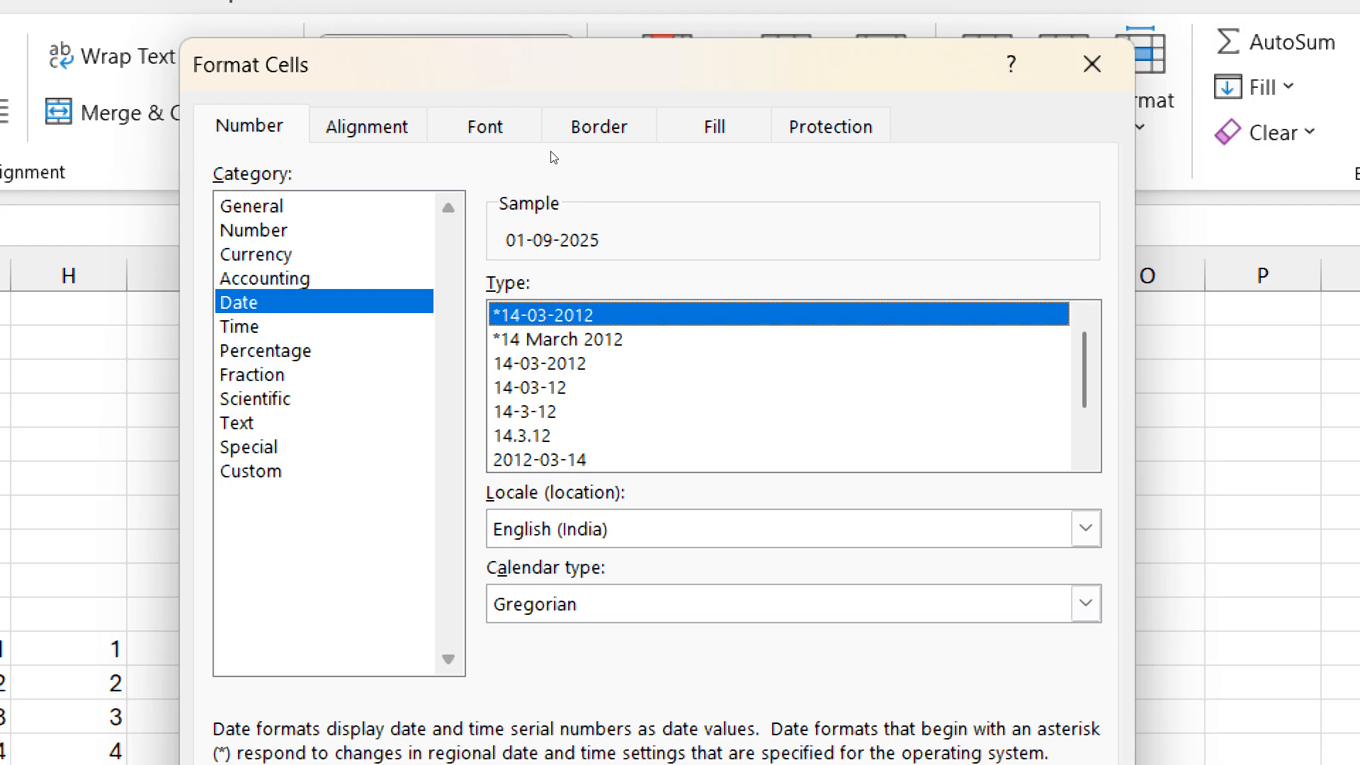
key(shift+Tab)
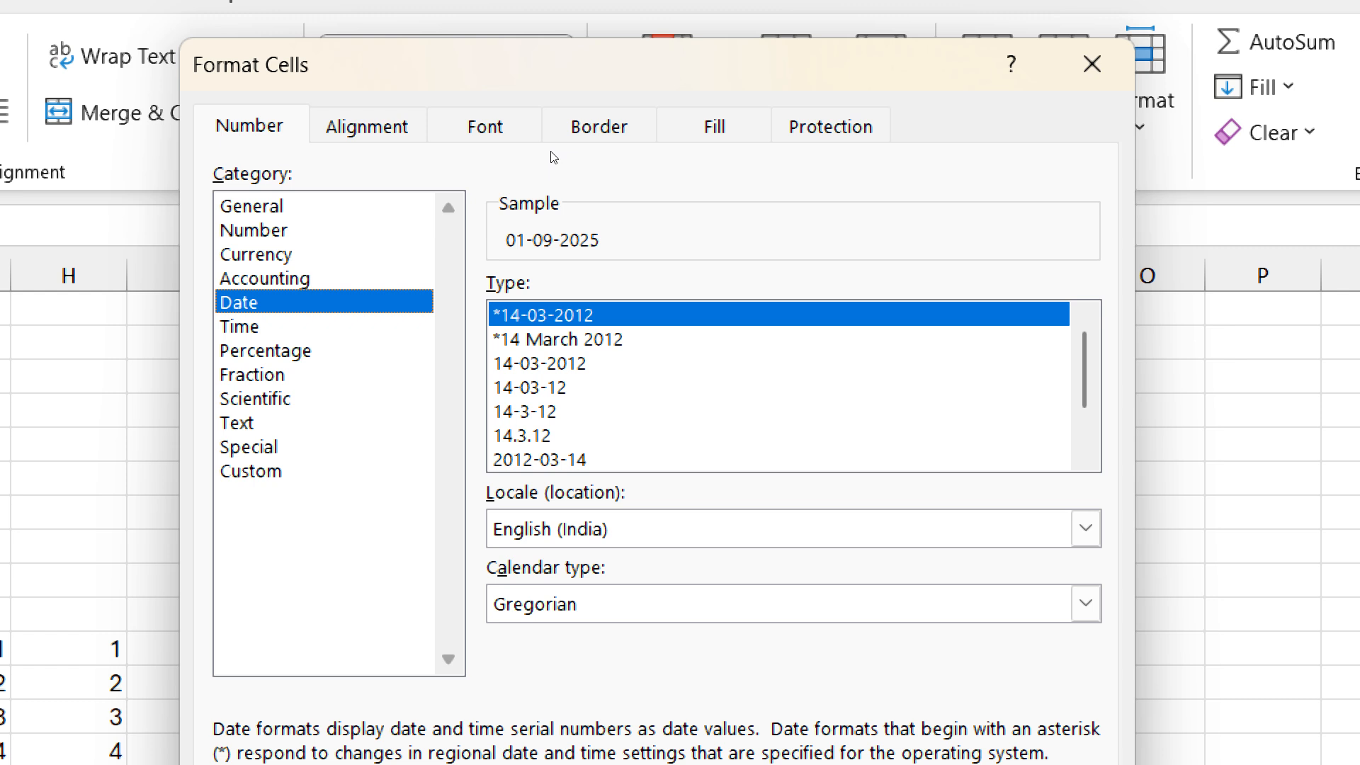
- Choose the Custom number format category for K6 and clear its dd-mm-yyyy format code
click(291, 471)
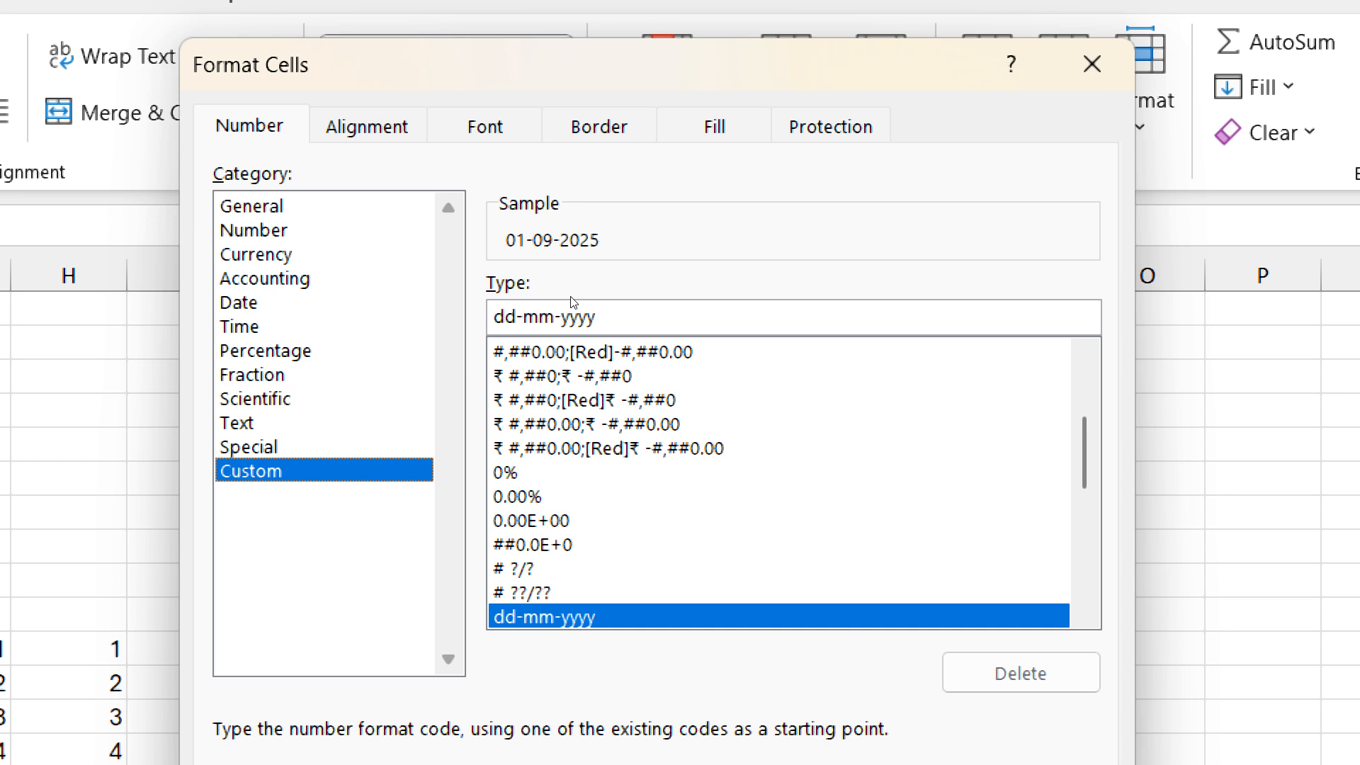
key(Tab)
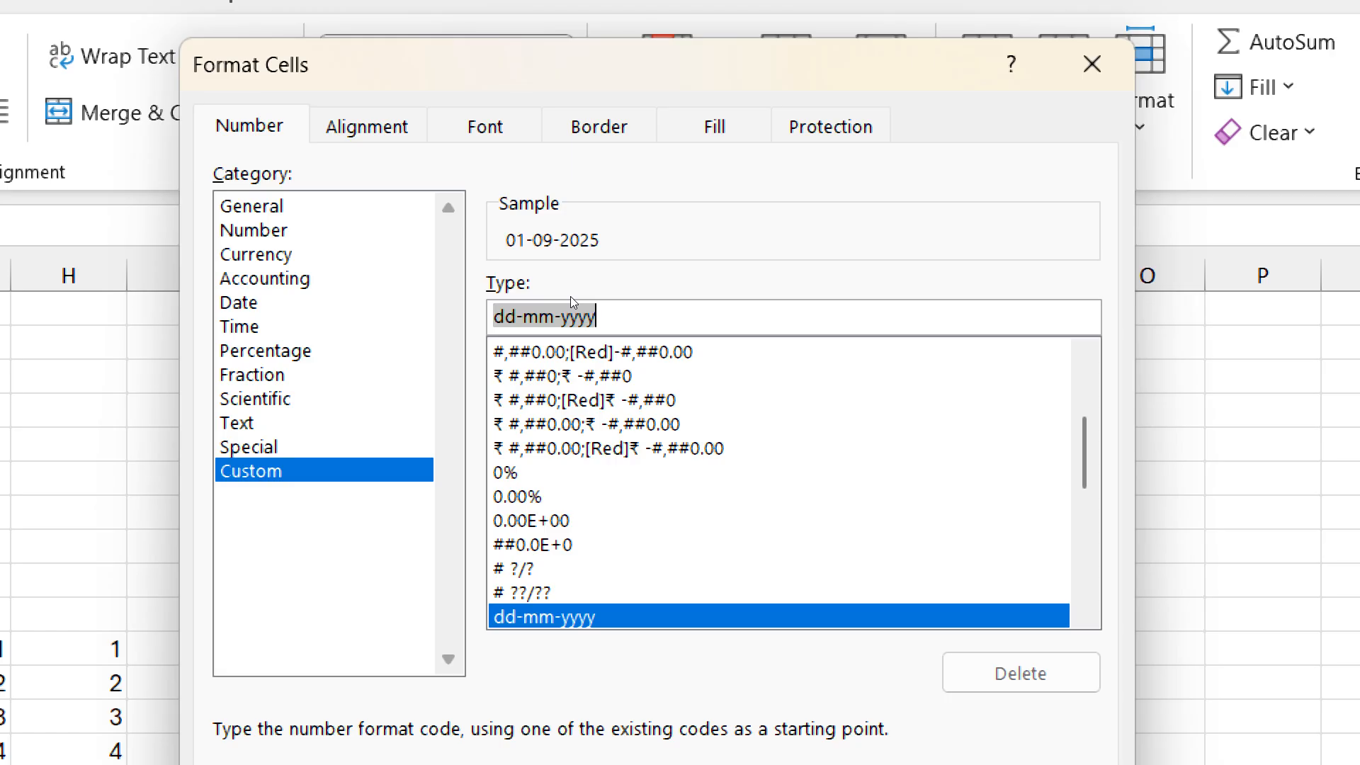
key(BackSpace)
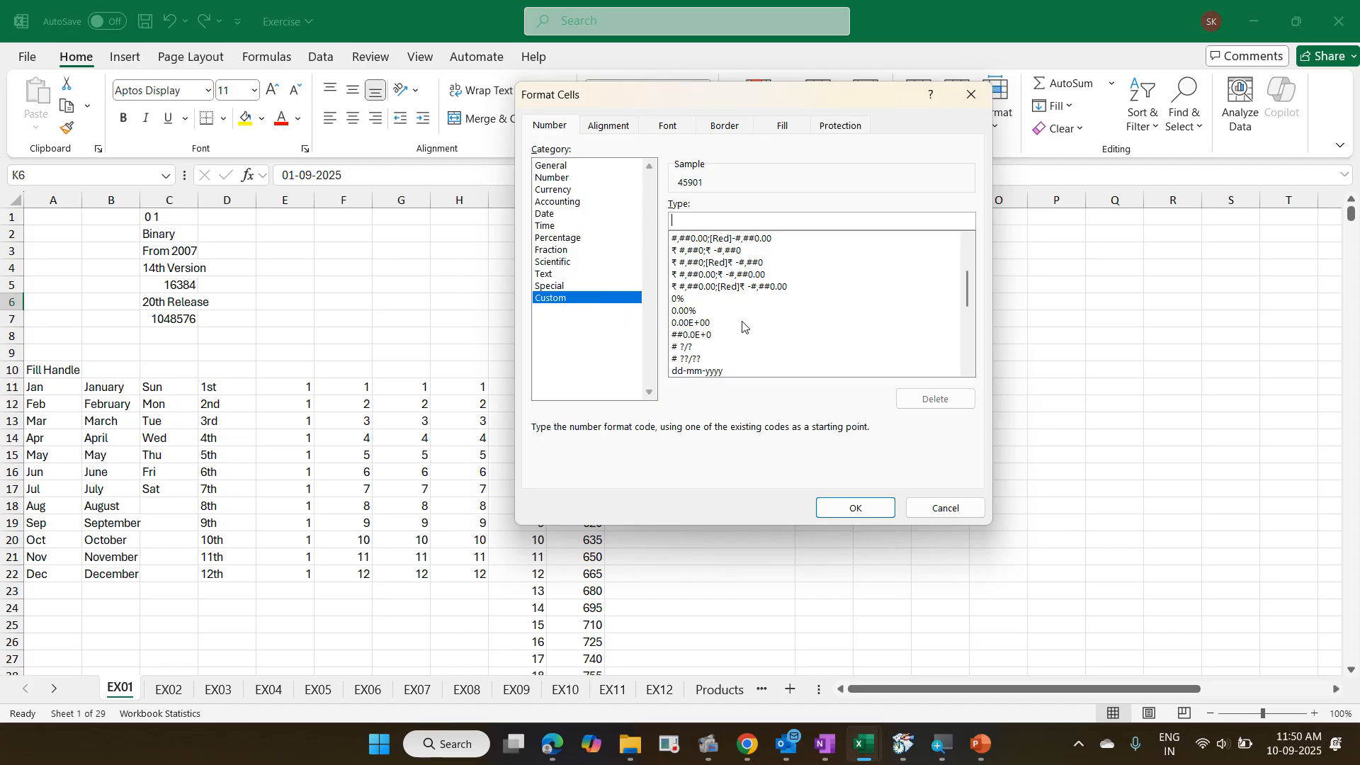
- Move the Format Cells dialog clear of cell K6 and write the on-screen annotation "01 Jan 1900" beside the cell
drag(731, 101, 442, 159)
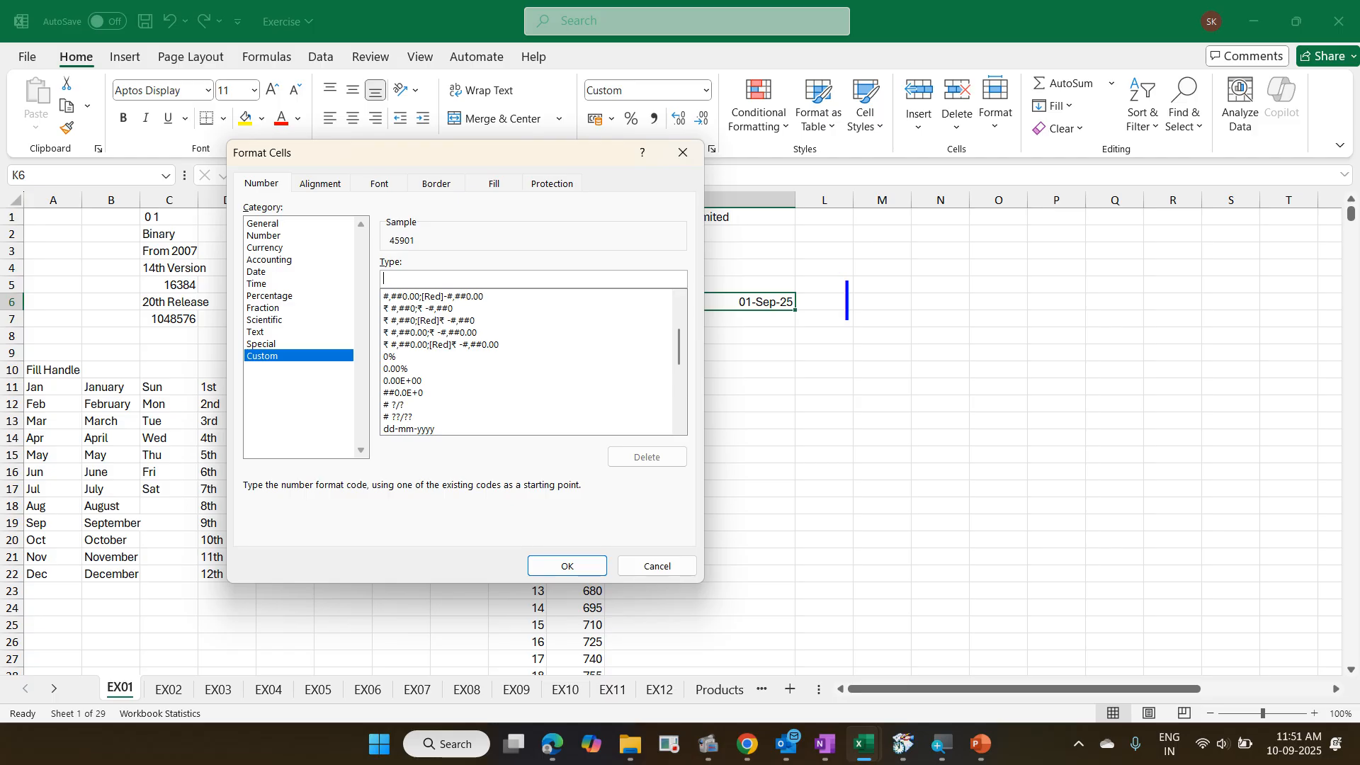
text(01 Ja)
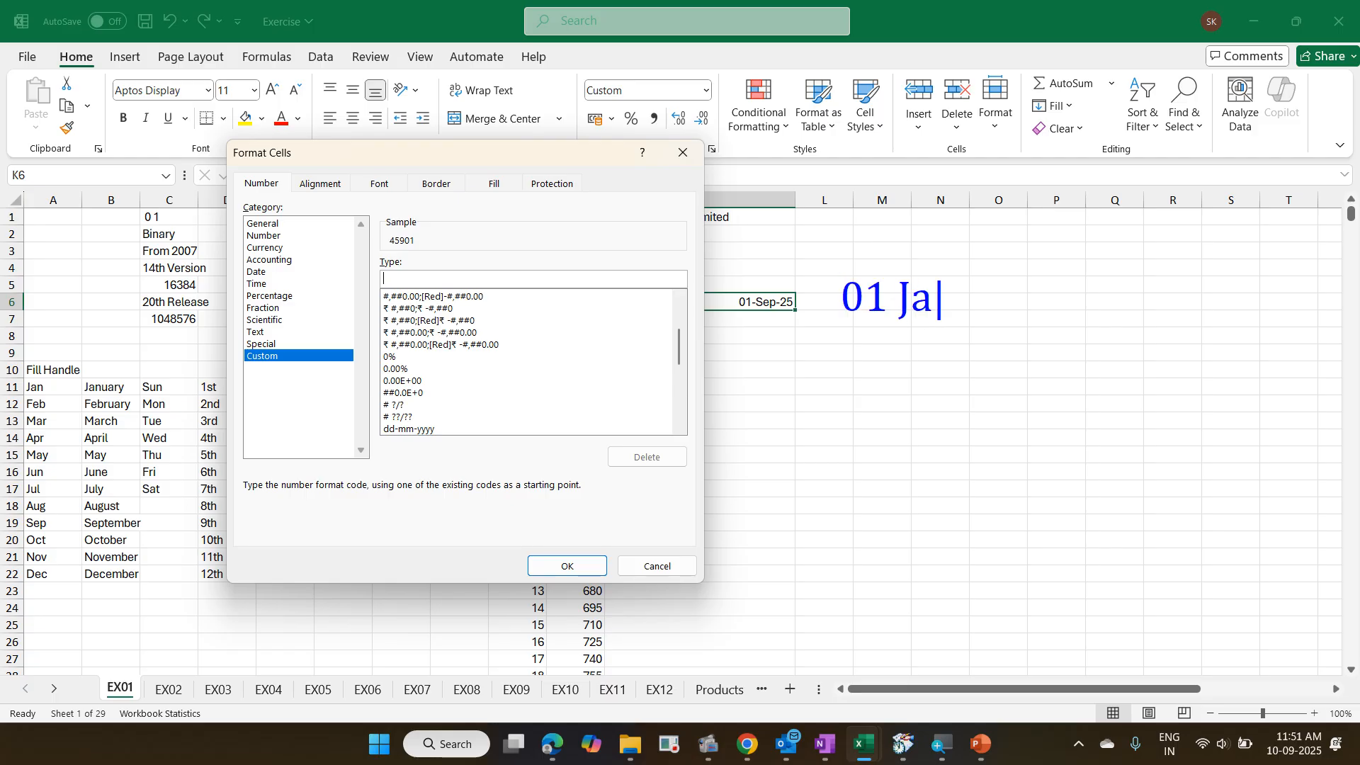
text(n 1900)
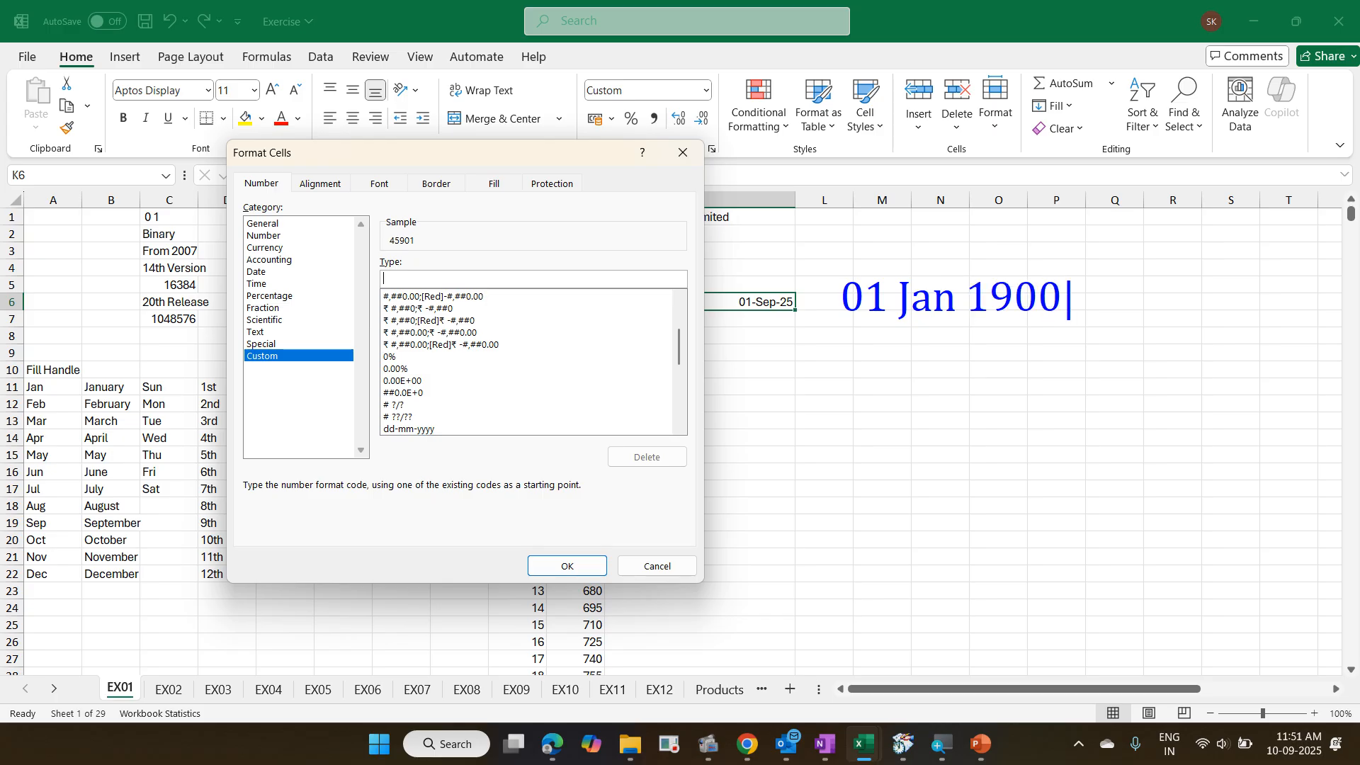
- Write the on-screen annotation "31 Dec 9999" beneath "01 Jan 1900" and close the annotation overlay
key(Escape)
text(t)
text(31 )
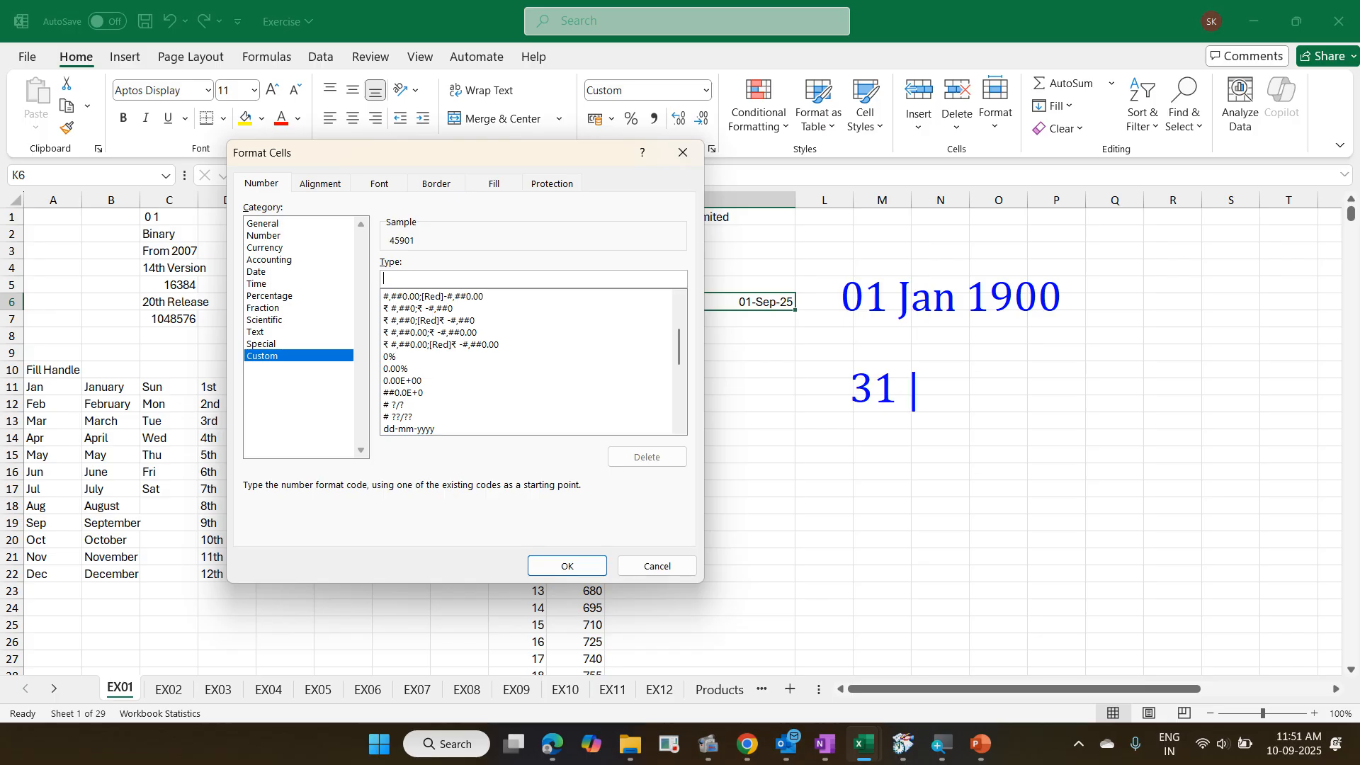
text(Dec )
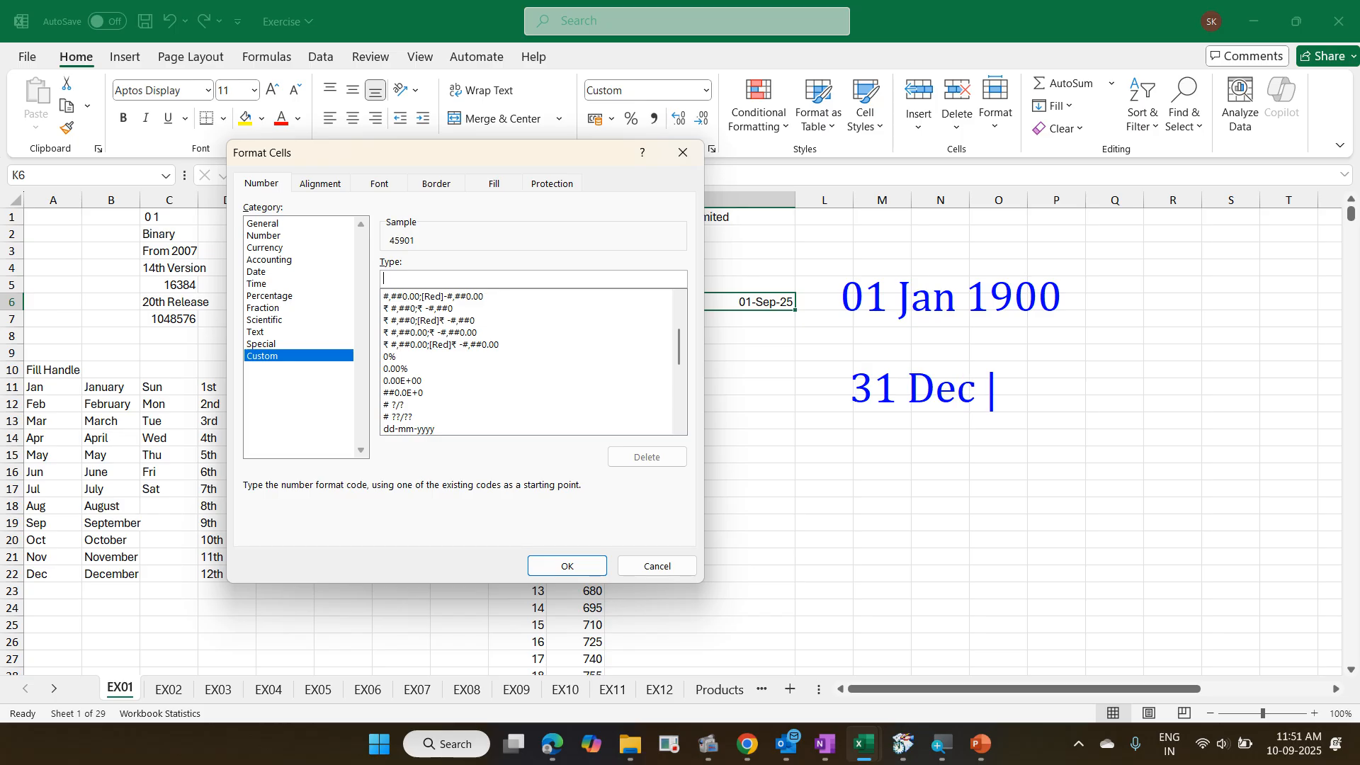
text(9999)
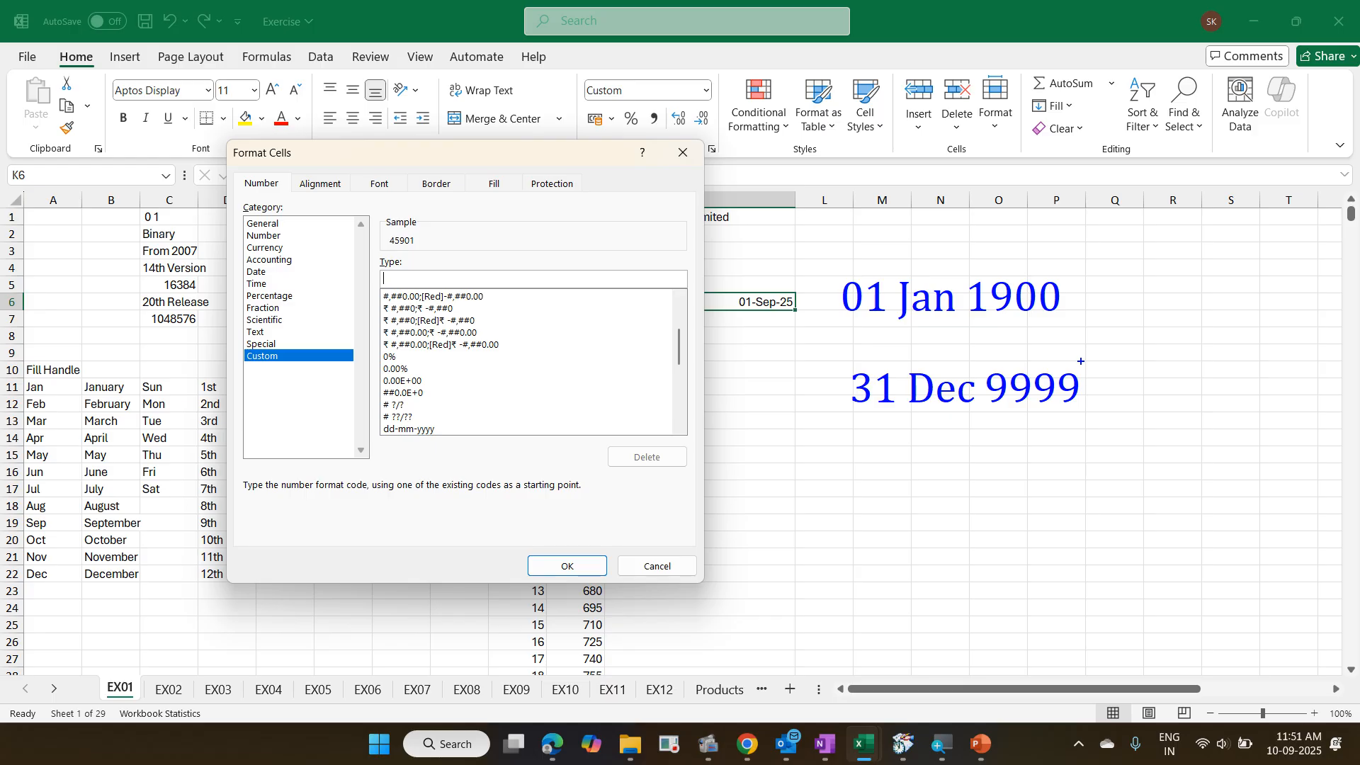
key(Escape)
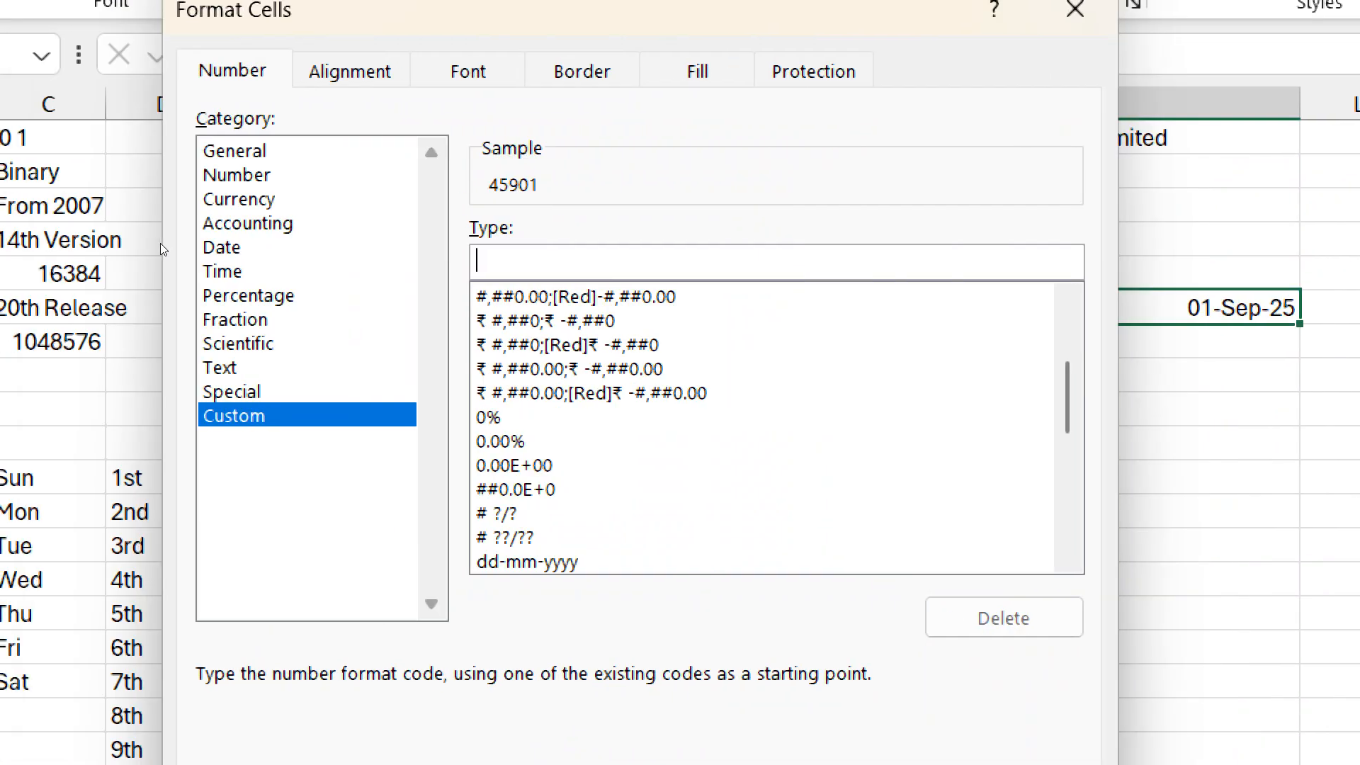
- Begin K6's custom format code with the day code dd, trying out the hyphen and slash separators after it
text(d)
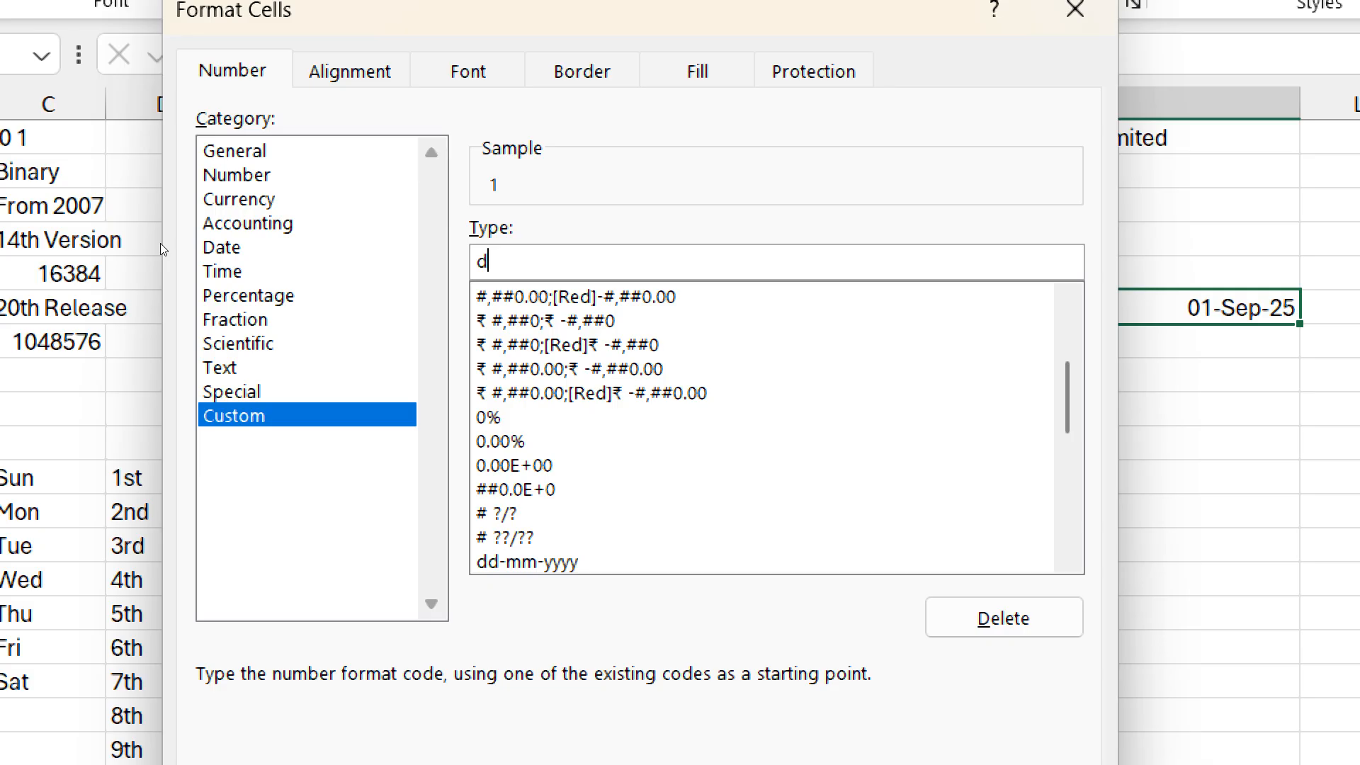
text(d)
key(BackSpace)
text(-)
key(BackSpace)
text(/)
key(BackSpace)
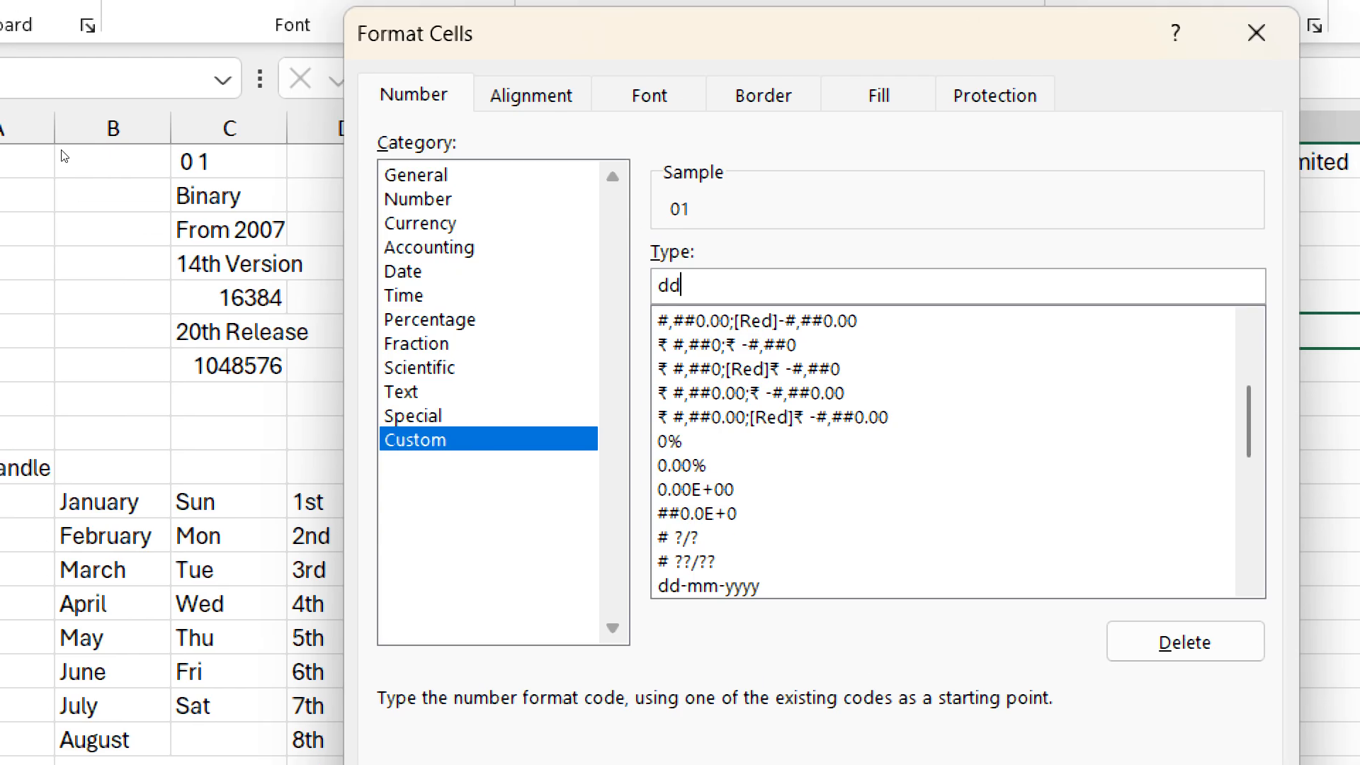
- Extend the format code to dd-mmmm, comparing the samples for the mmm, mmmm and mmmmm month codes
text(-m)
text(mm)
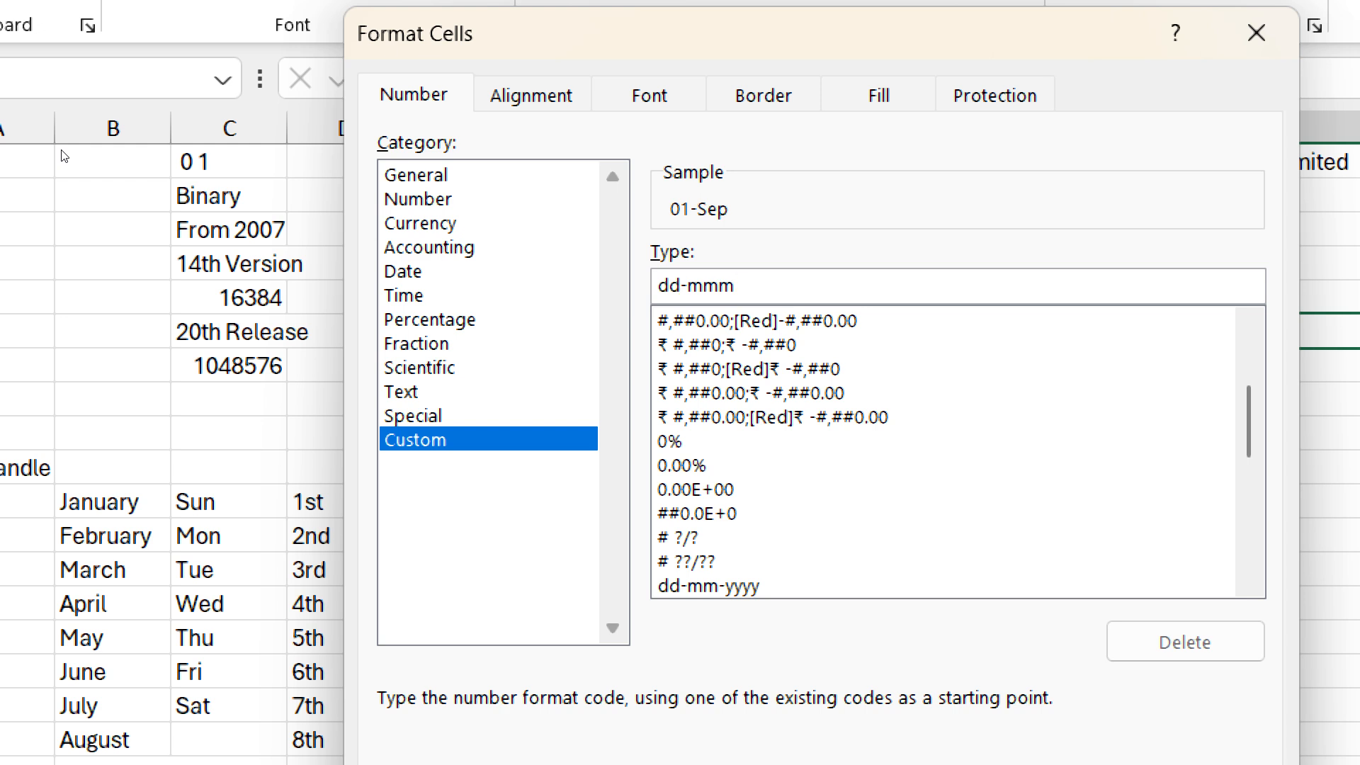
text(m)
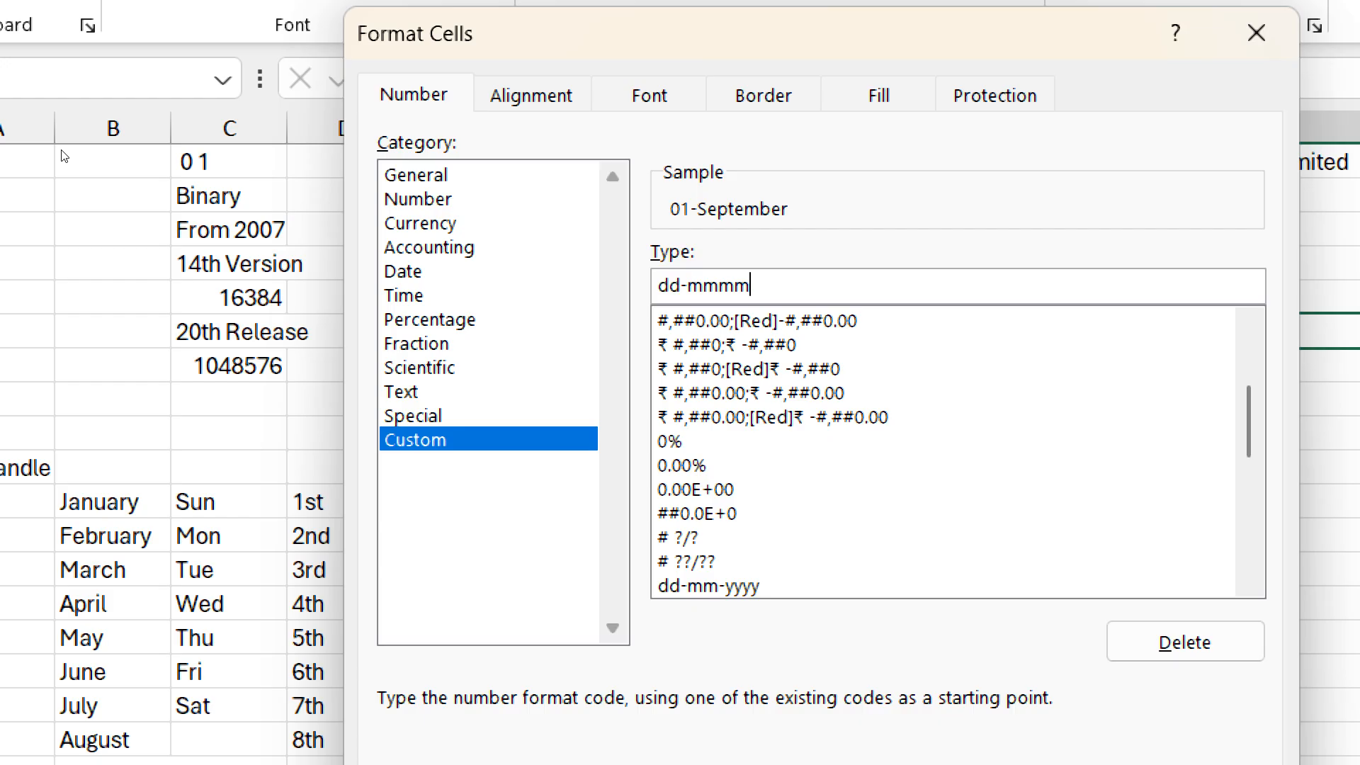
text(m)
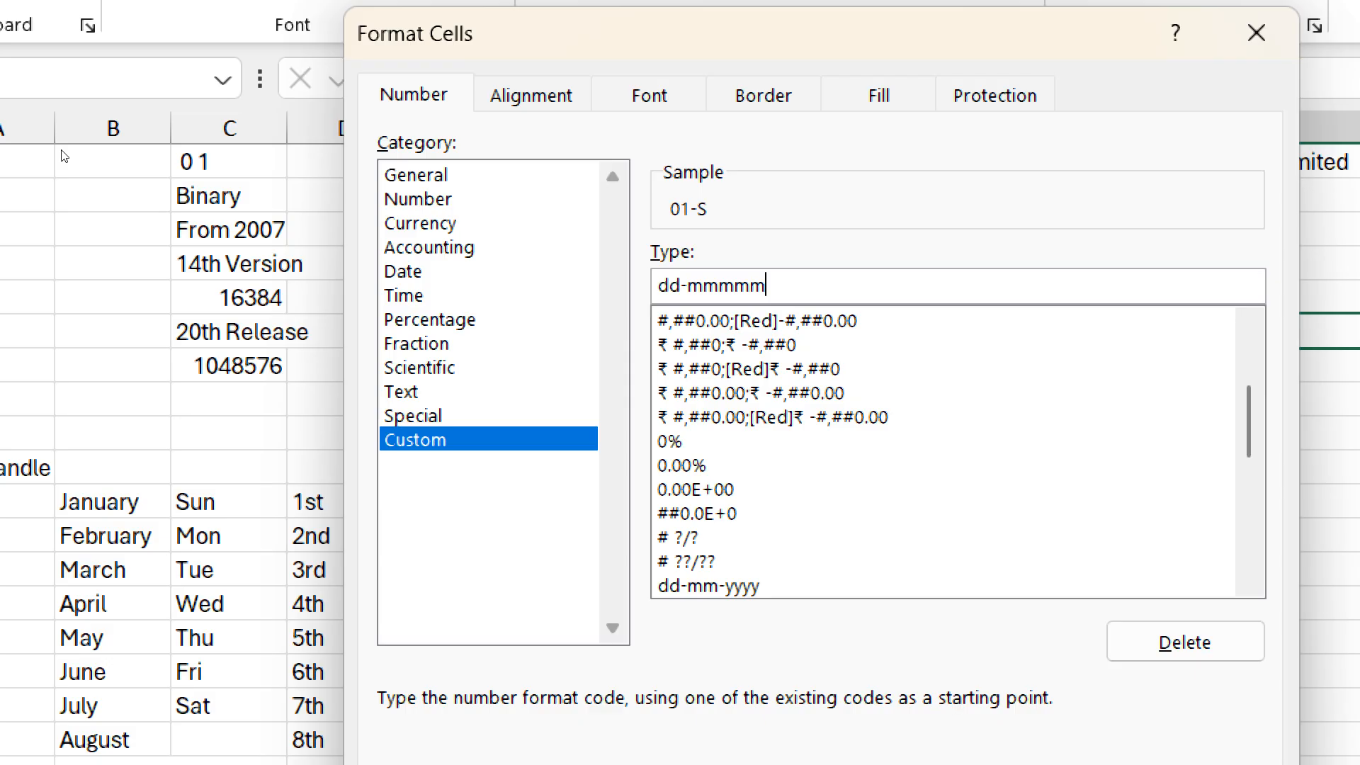
key(BackSpace)
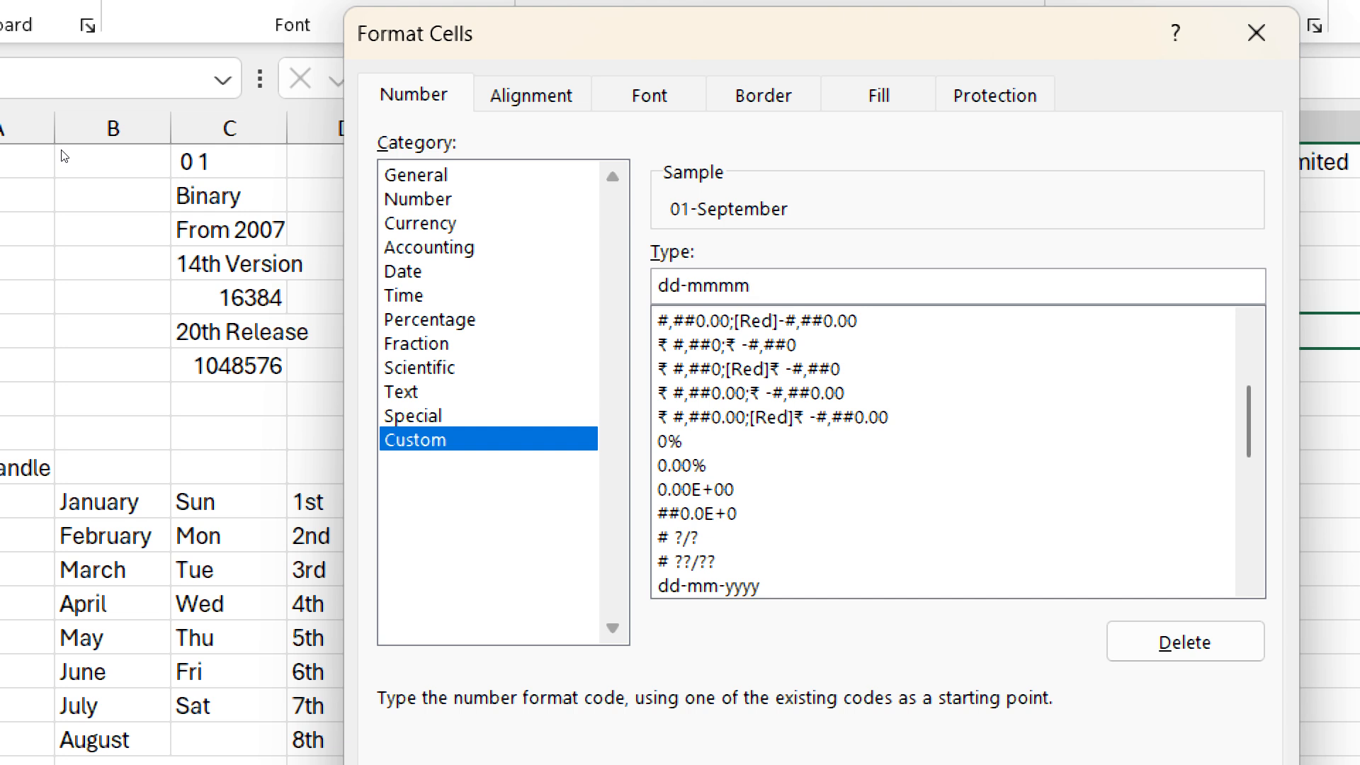
- Complete the custom format code as dd-mmmm-yyyy,dddd and apply it to K6
text(-yy)
text(yy,ddd)
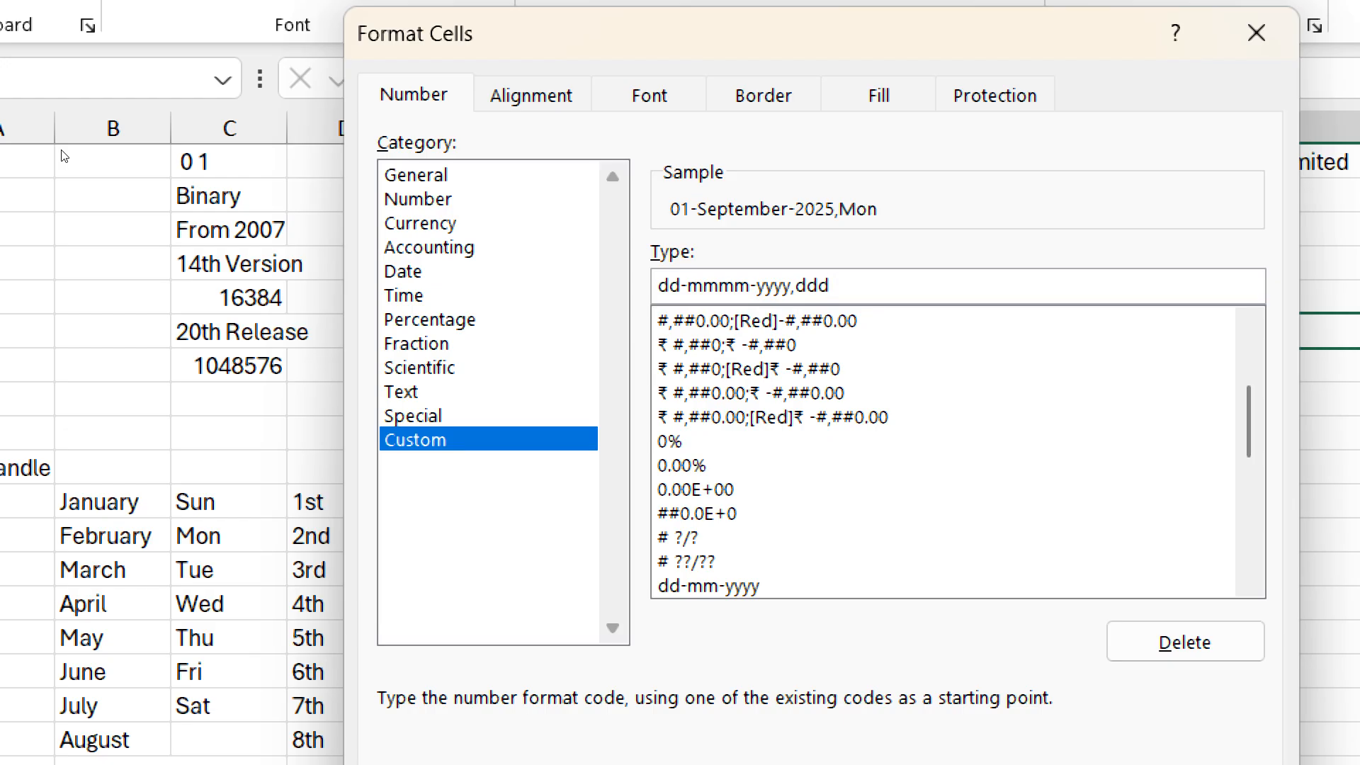
text(d)
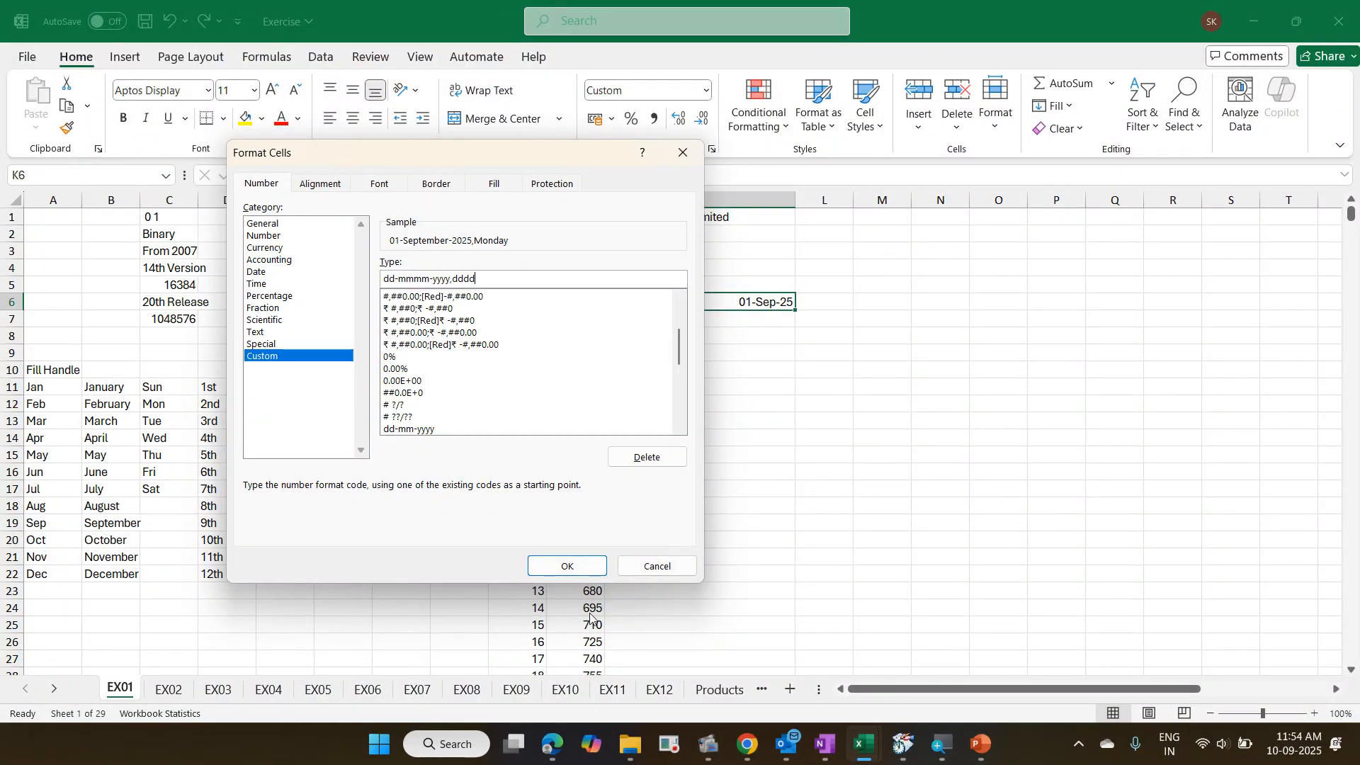
click(582, 571)
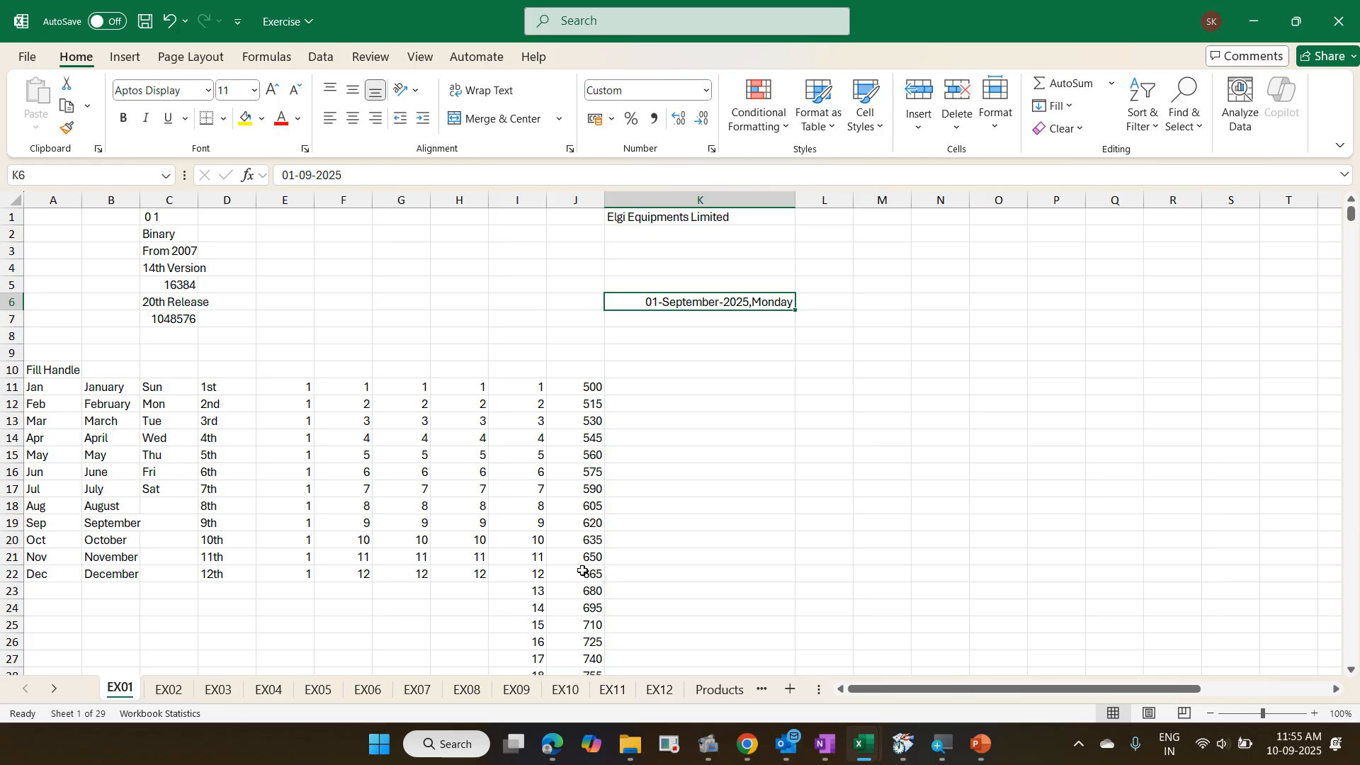
- Enter the label "Ctrl ;" in K10 and insert the current date in K11 beneath it, keeping K11 selected
key(Down)
key(Down)
key(Down)
key(Down)
key(Down)
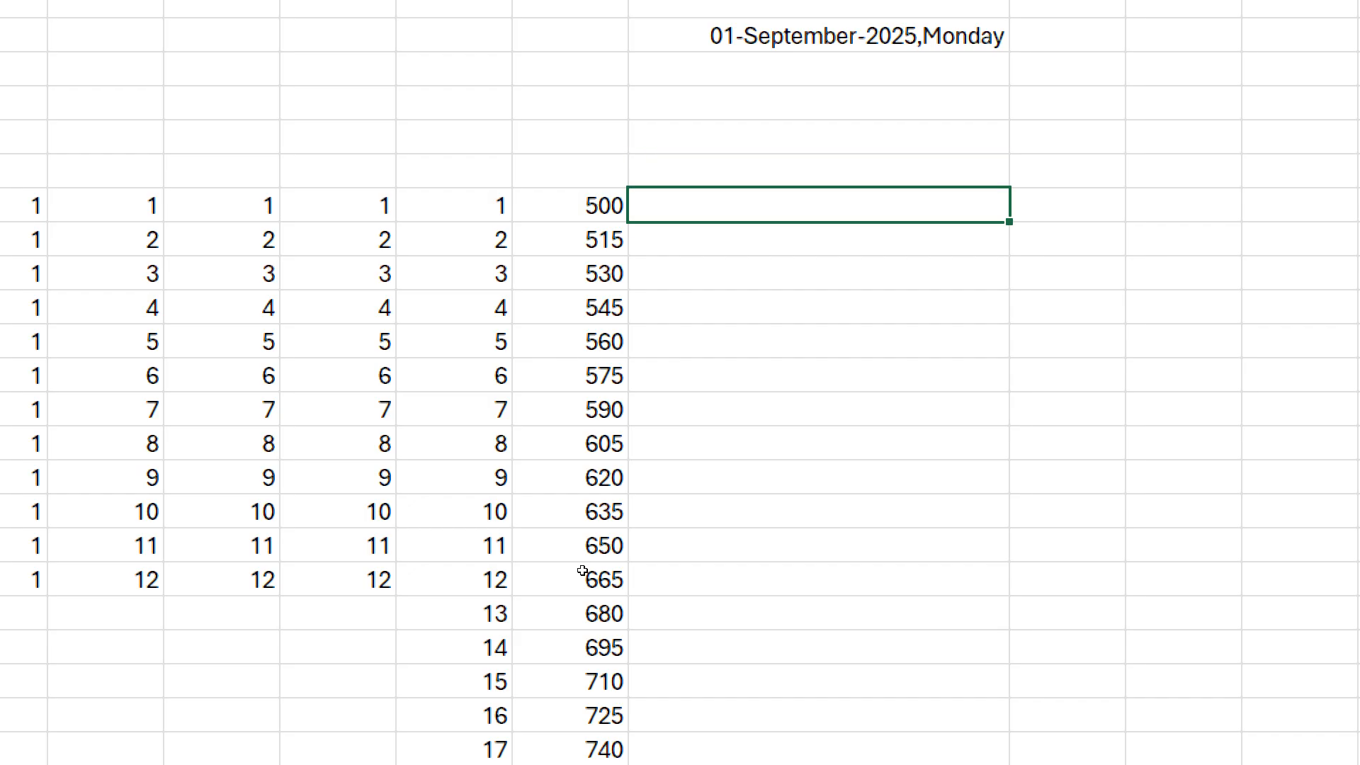
key(Up)
text(Ctrl ;)
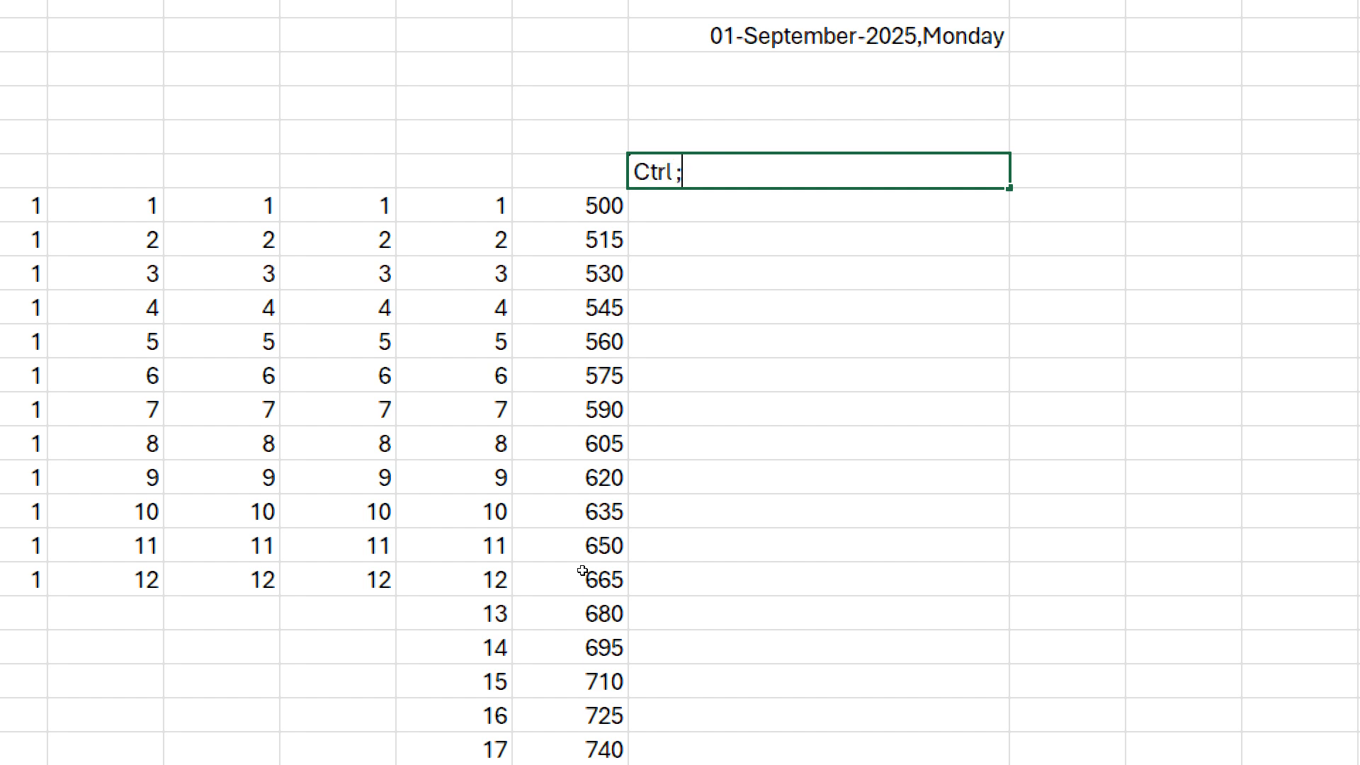
key(Return)
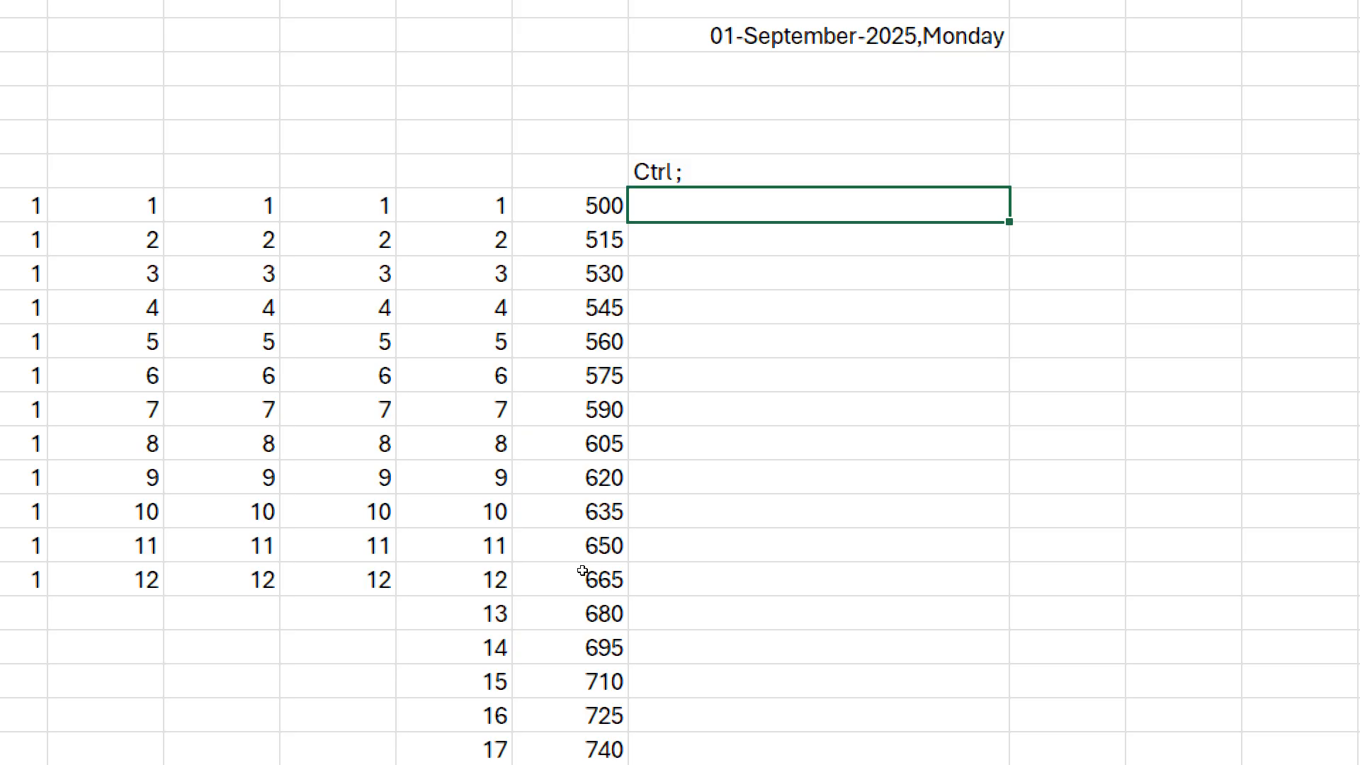
key(ctrl+semicolon)
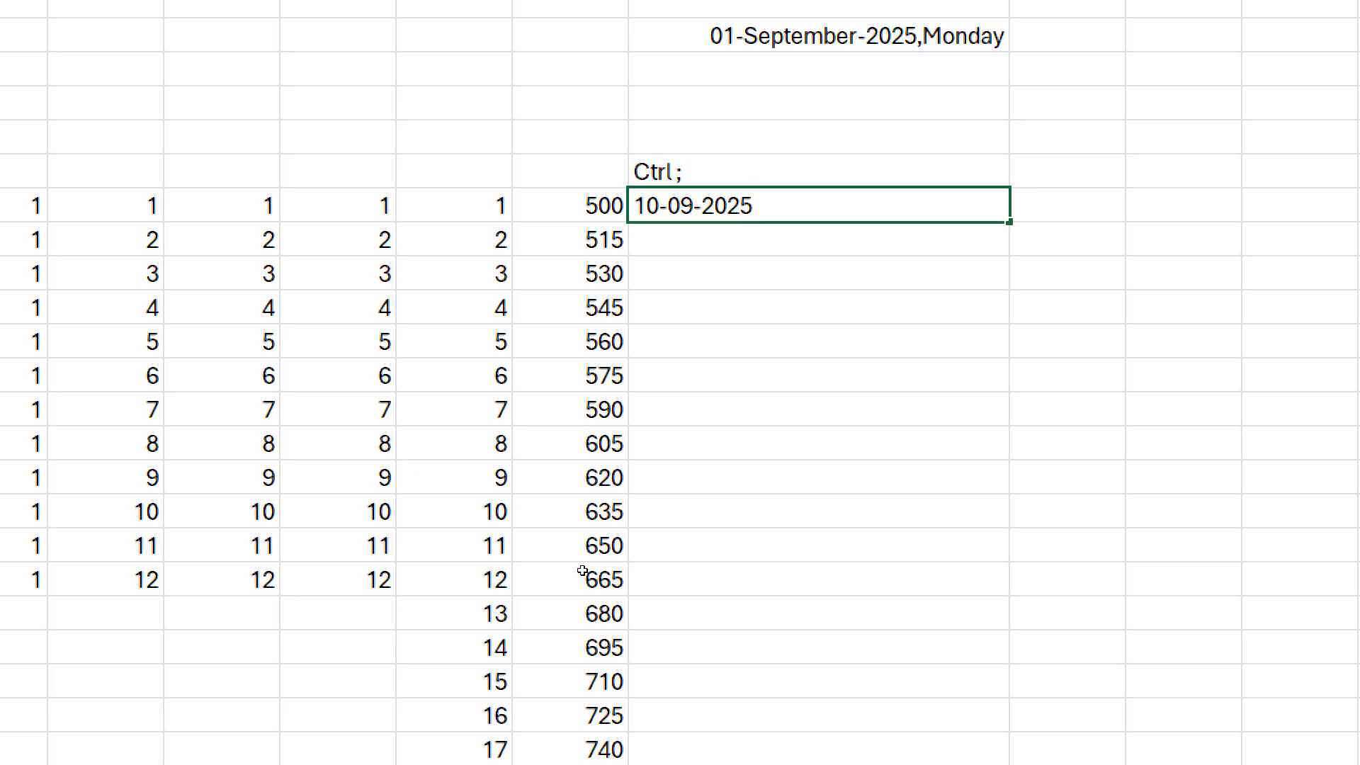
key(ctrl+Return)
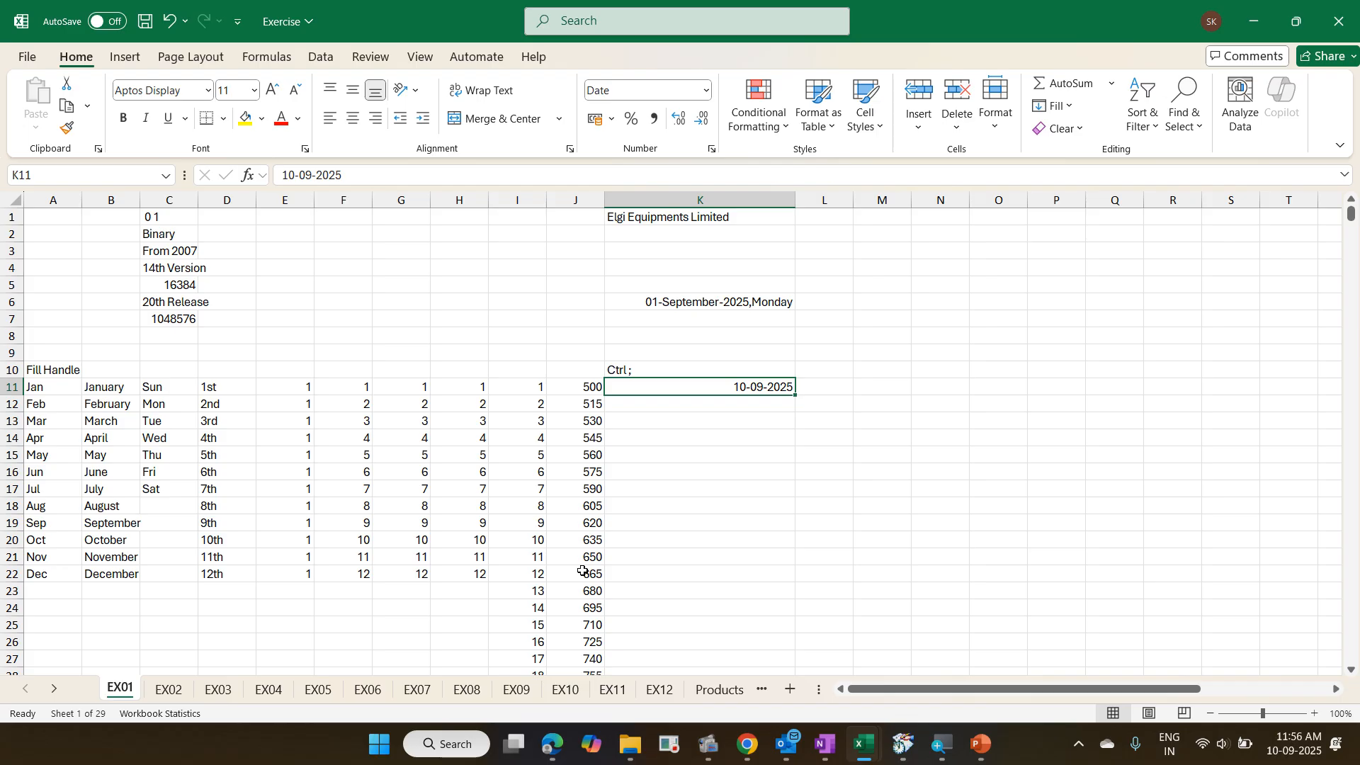
- Enter the shortcut label "Ctrl Shift 1" in M3 and start its description in N3 with "Nu"
click(906, 238)
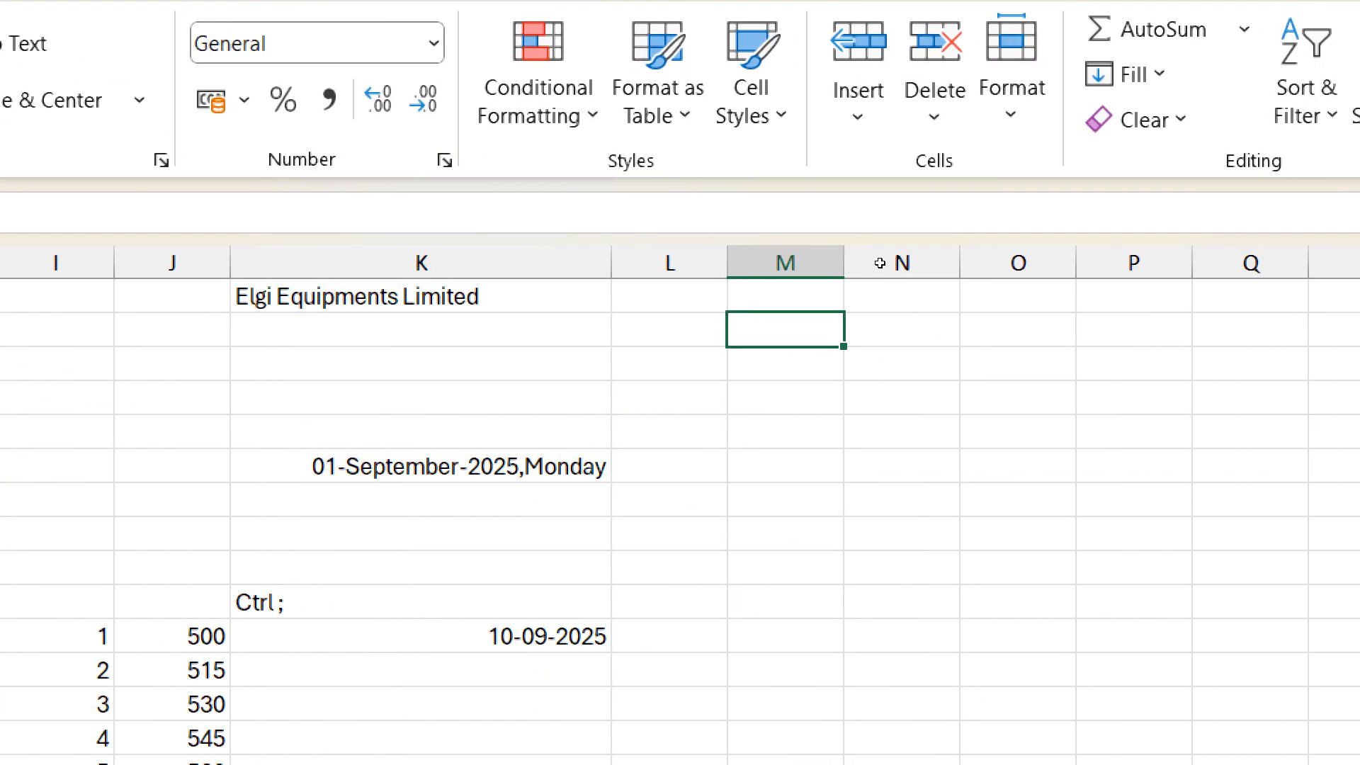
key(Down)
text(Ct)
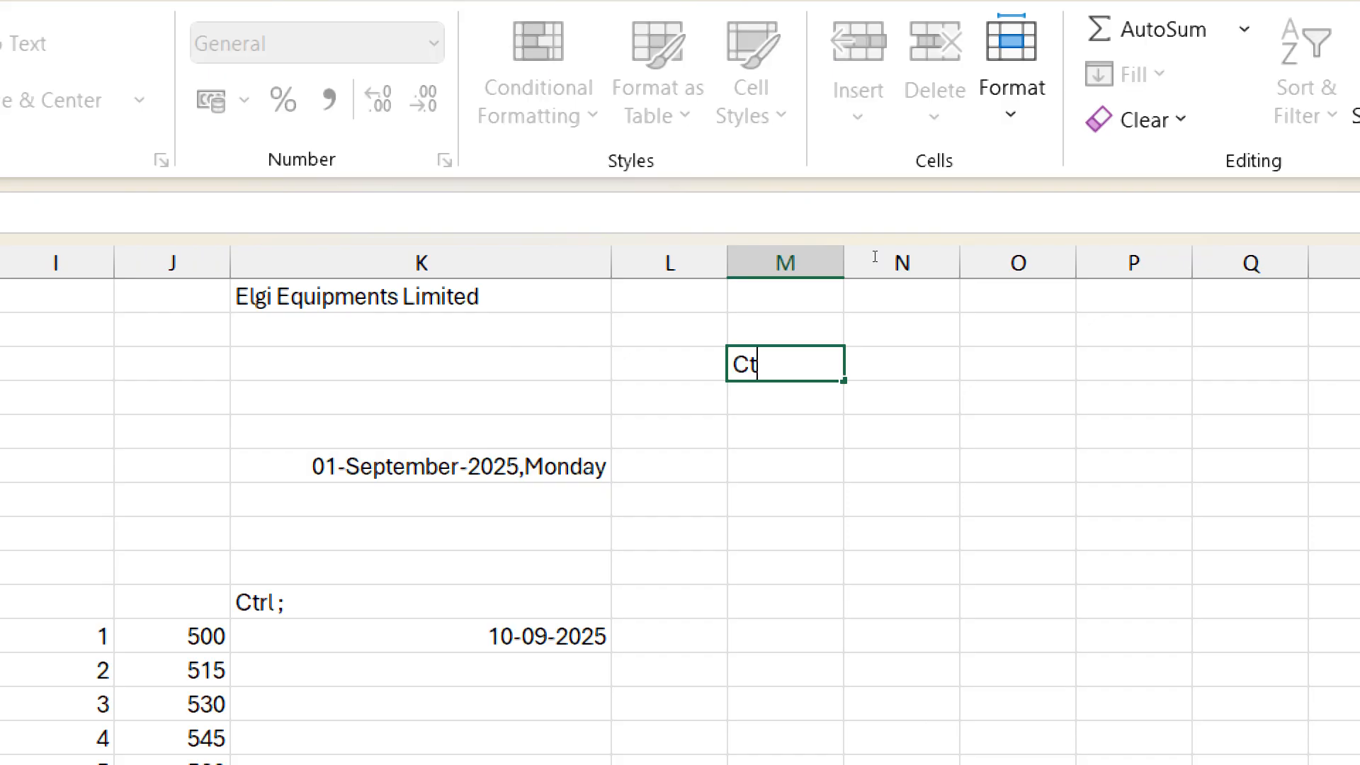
text(rl Shift 1)
key(Tab)
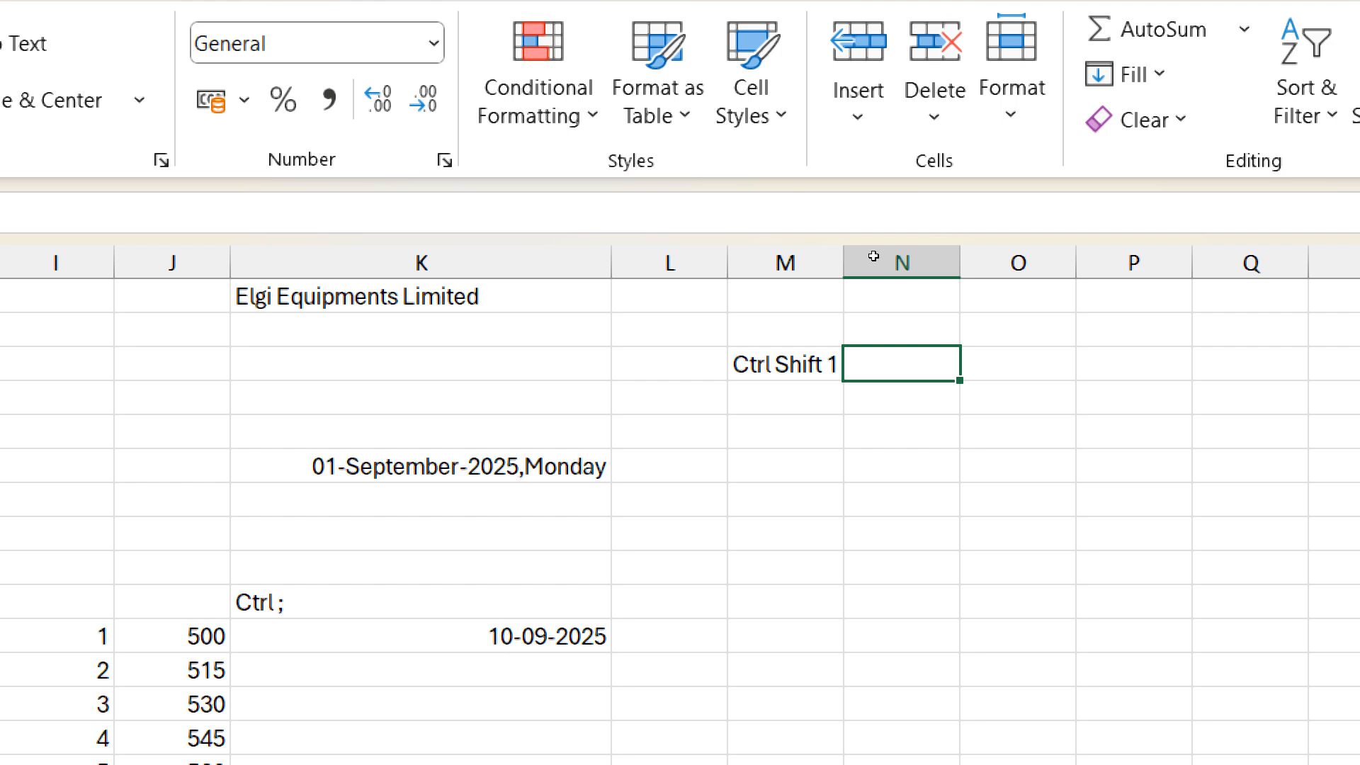
text(Nu)
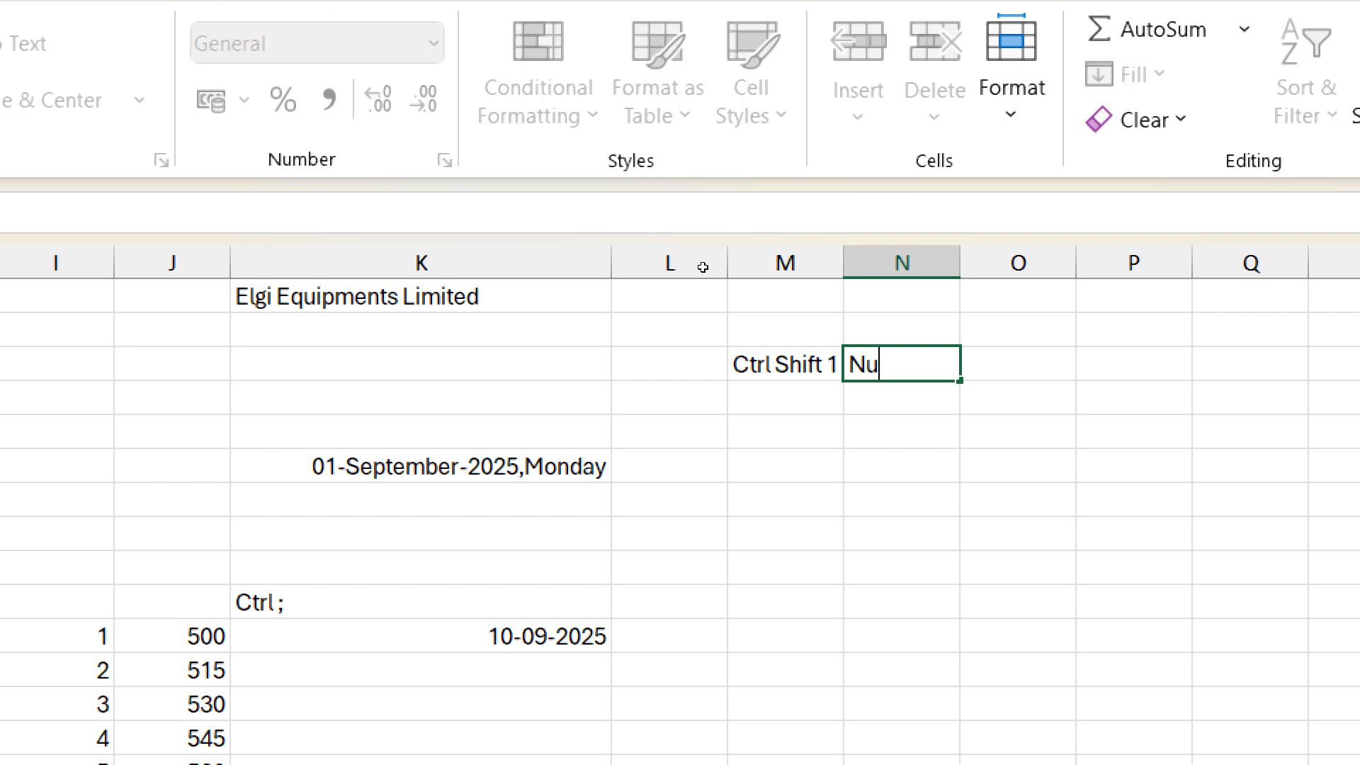
- Complete the N3 description as "Number with 2 decimals" and apply the two-decimal number format to F11:F20
text(mber with 2 )
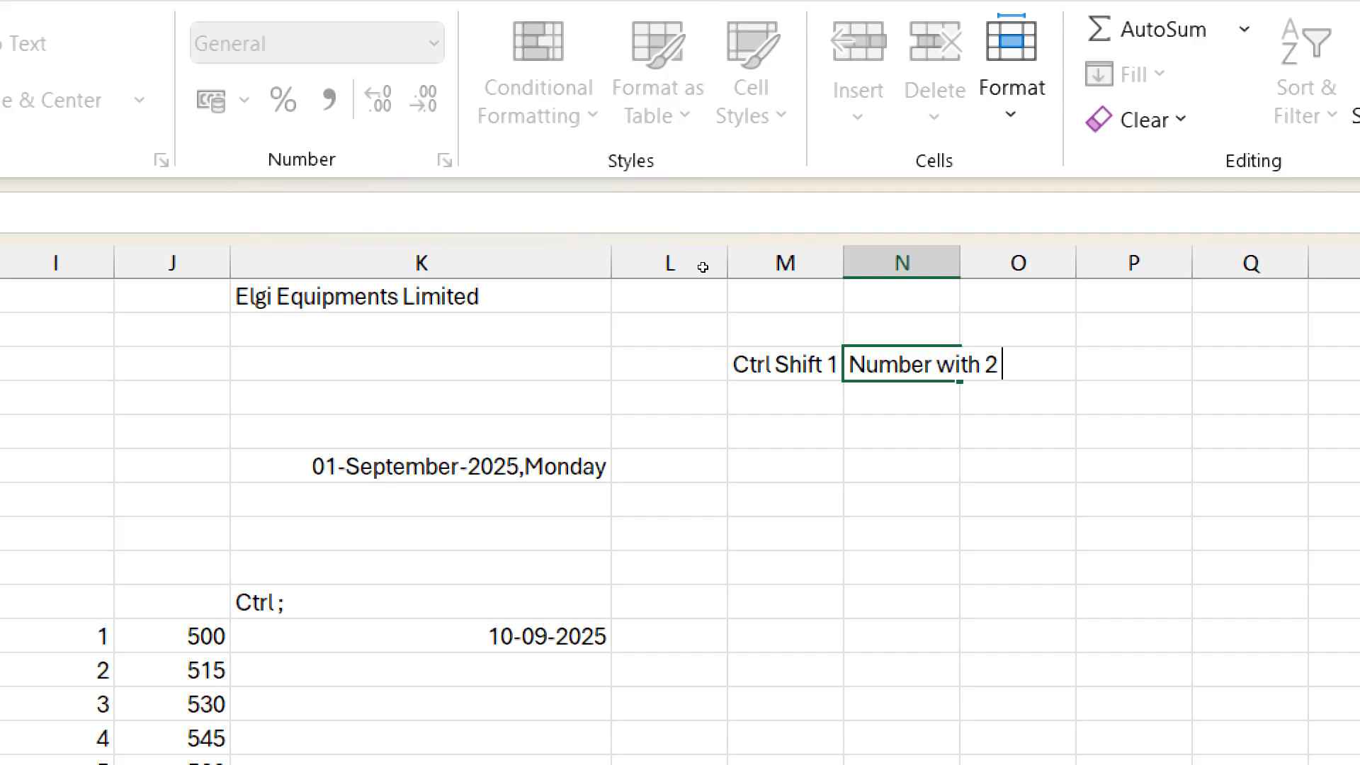
text(decimals)
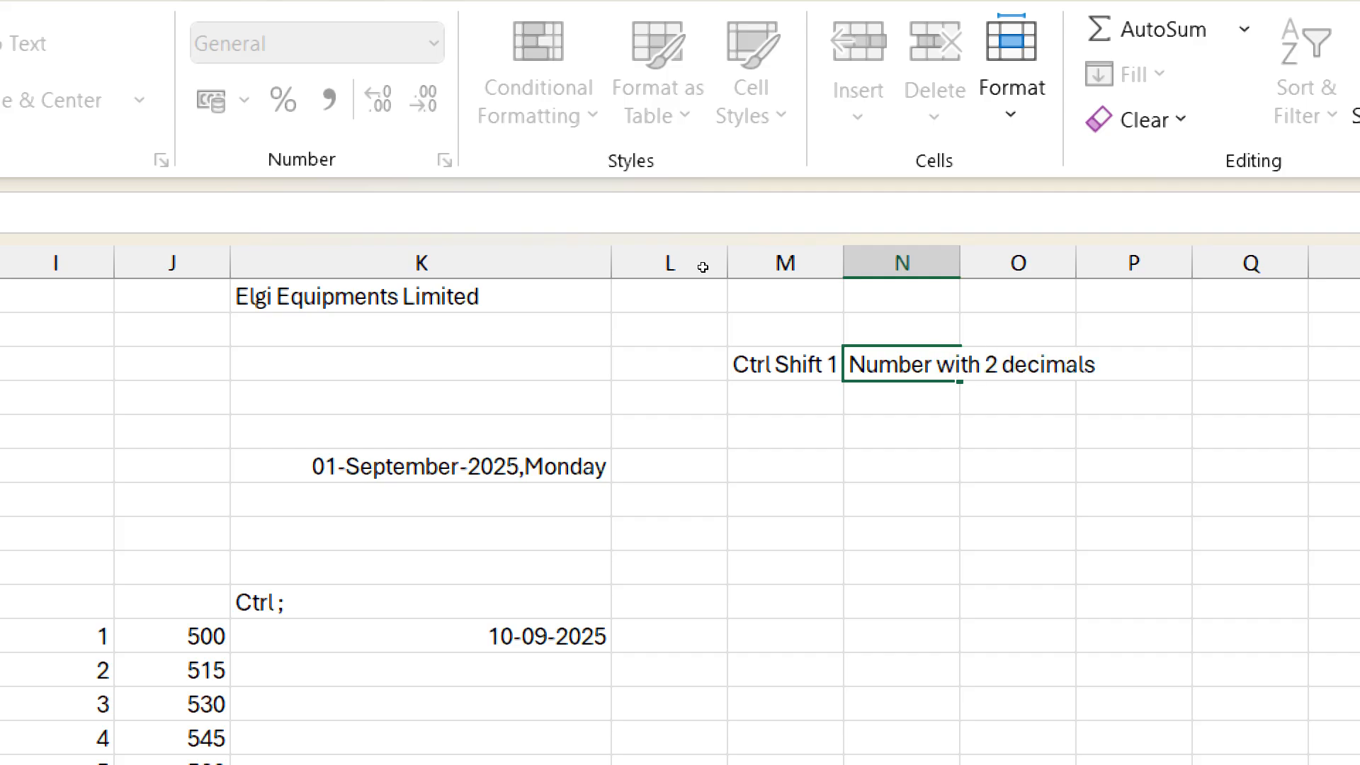
key(Return)
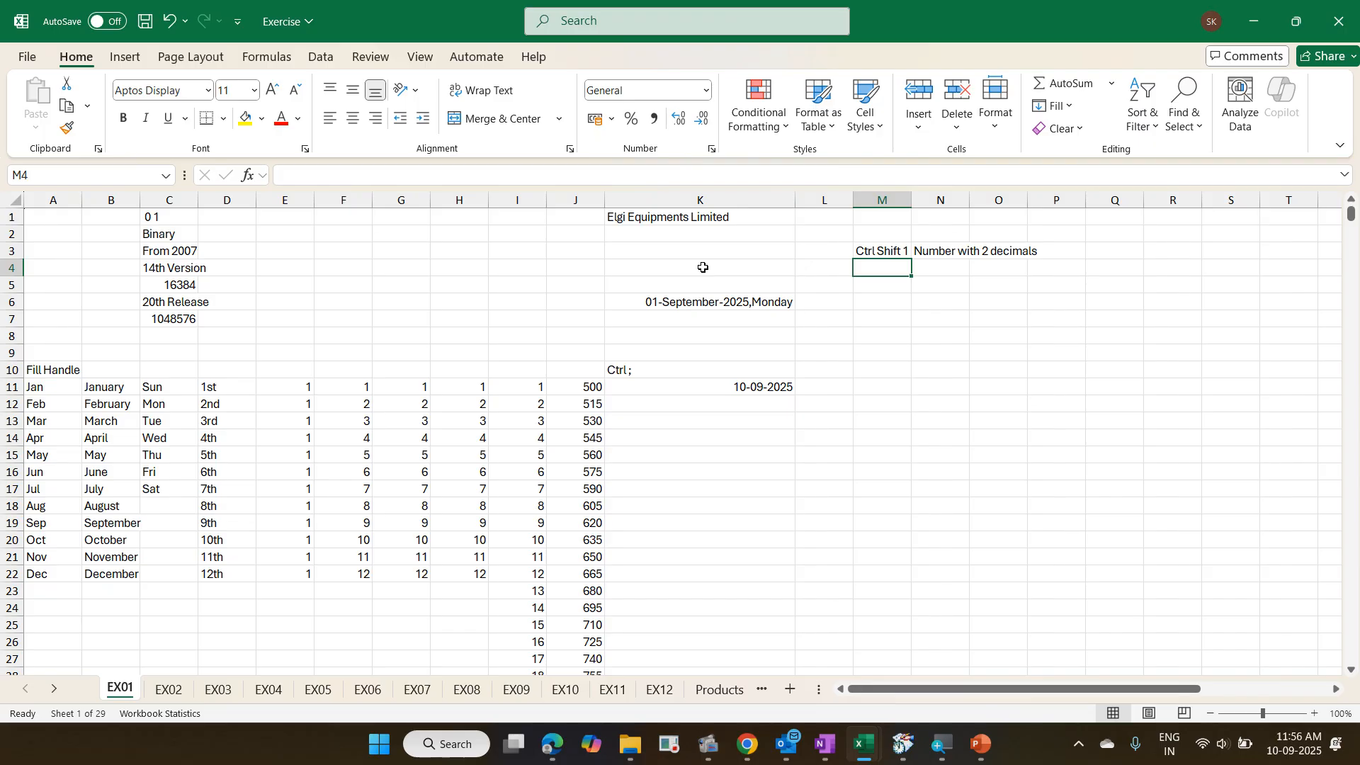
drag(365, 387, 342, 537)
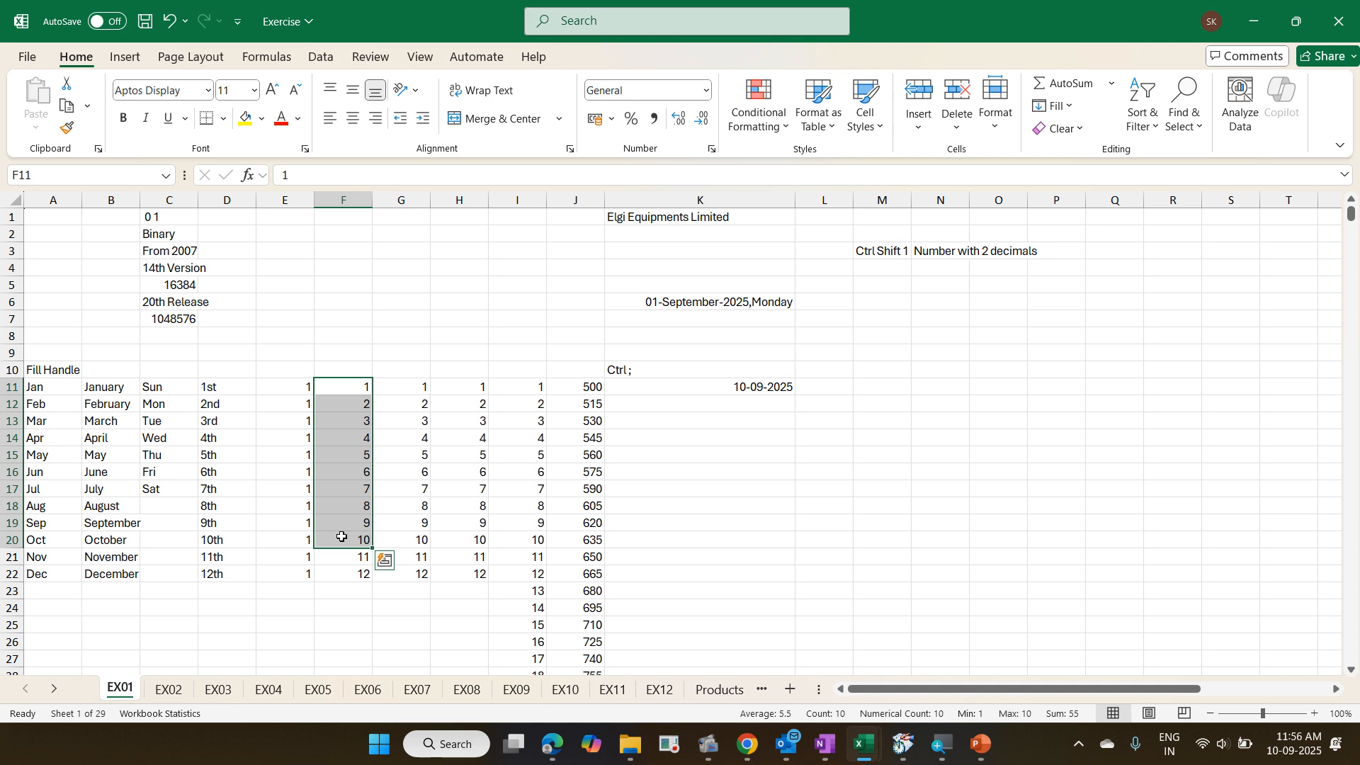
key(ctrl+shift+1)
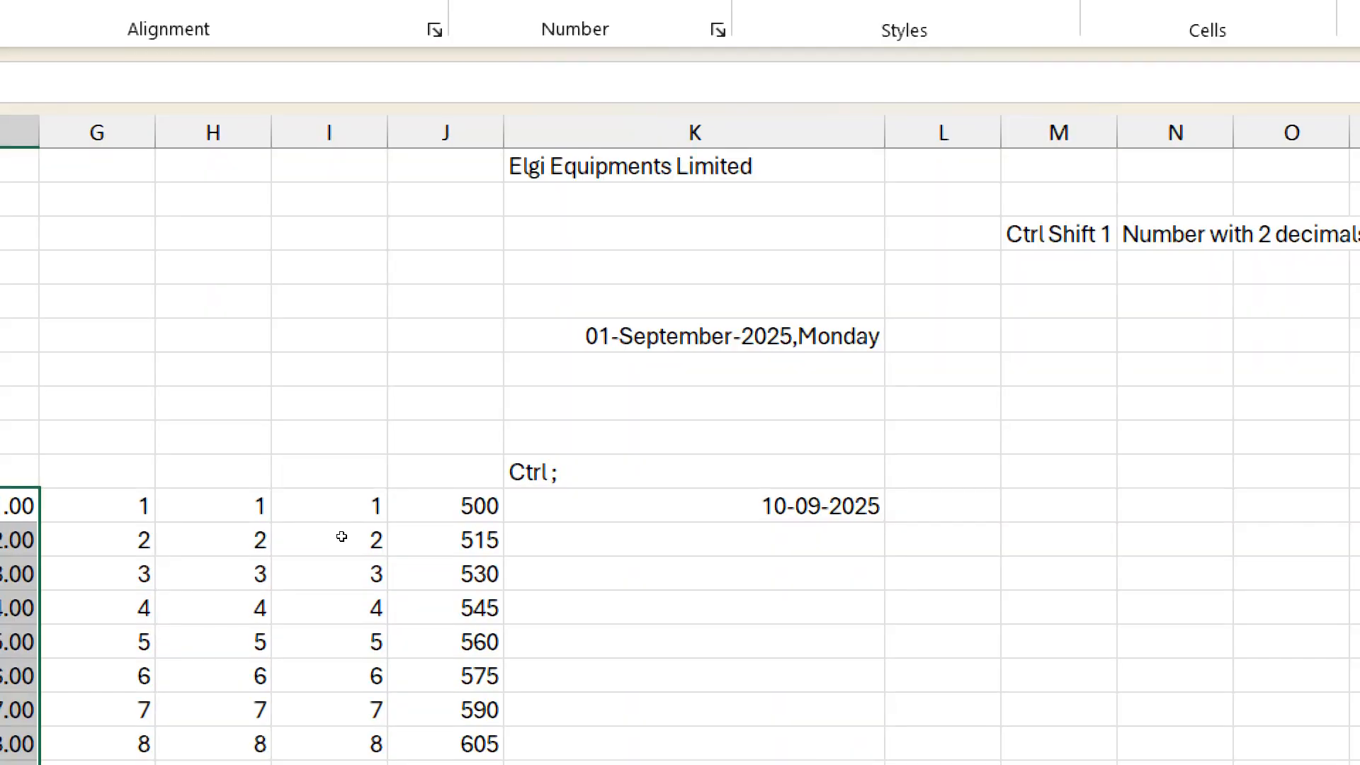
- Add a row to the shortcut list with "Ctrl Shift 2" in M4 and "Time" in N4
click(884, 264)
text(Ctrl Shift 1)
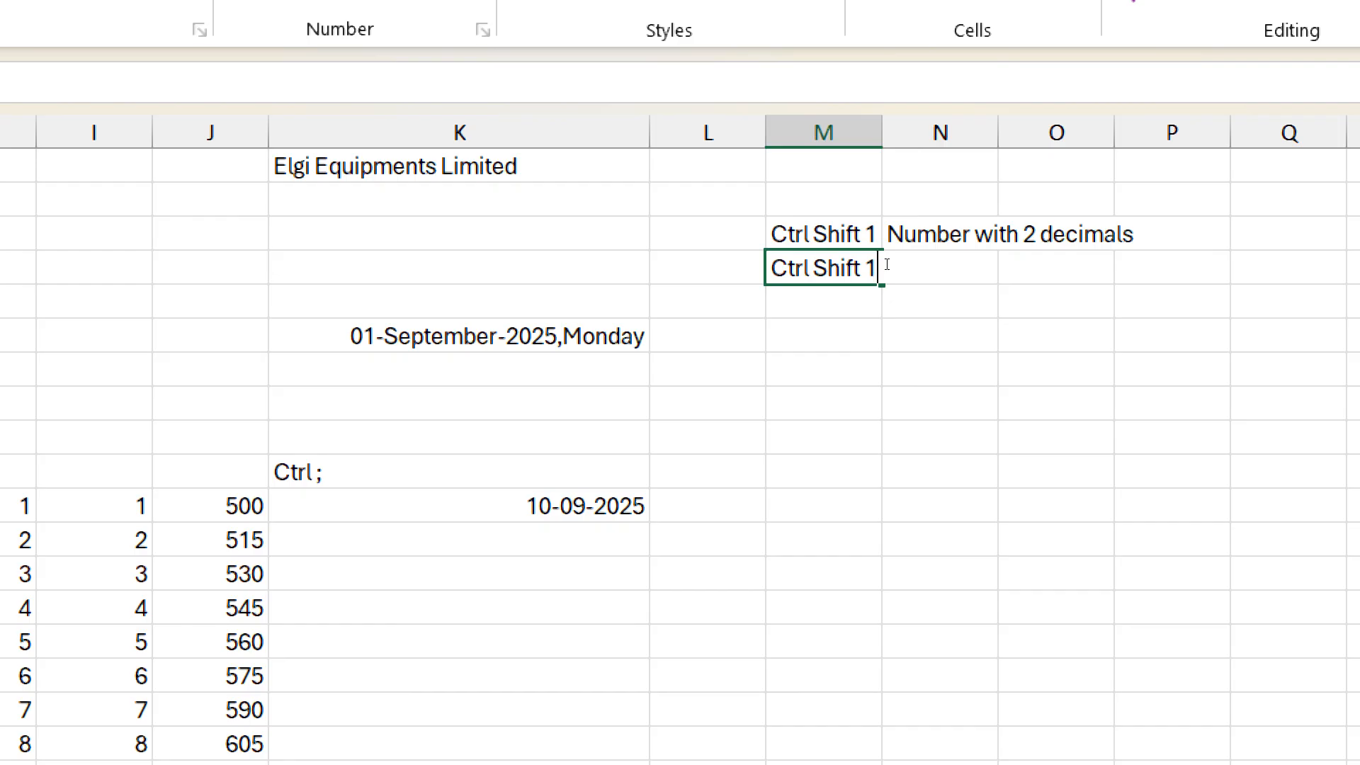
key(BackSpace)
text(2)
click(887, 264)
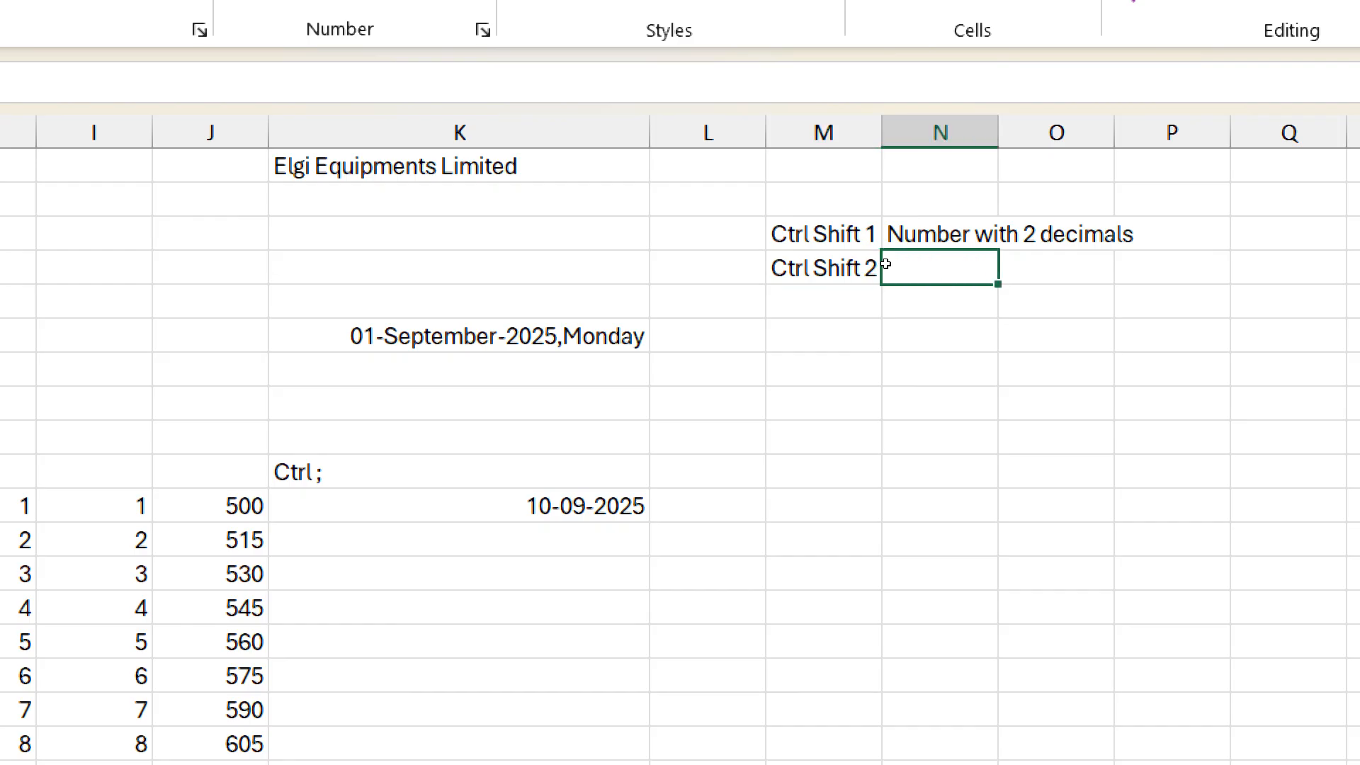
text(Time)
key(Return)
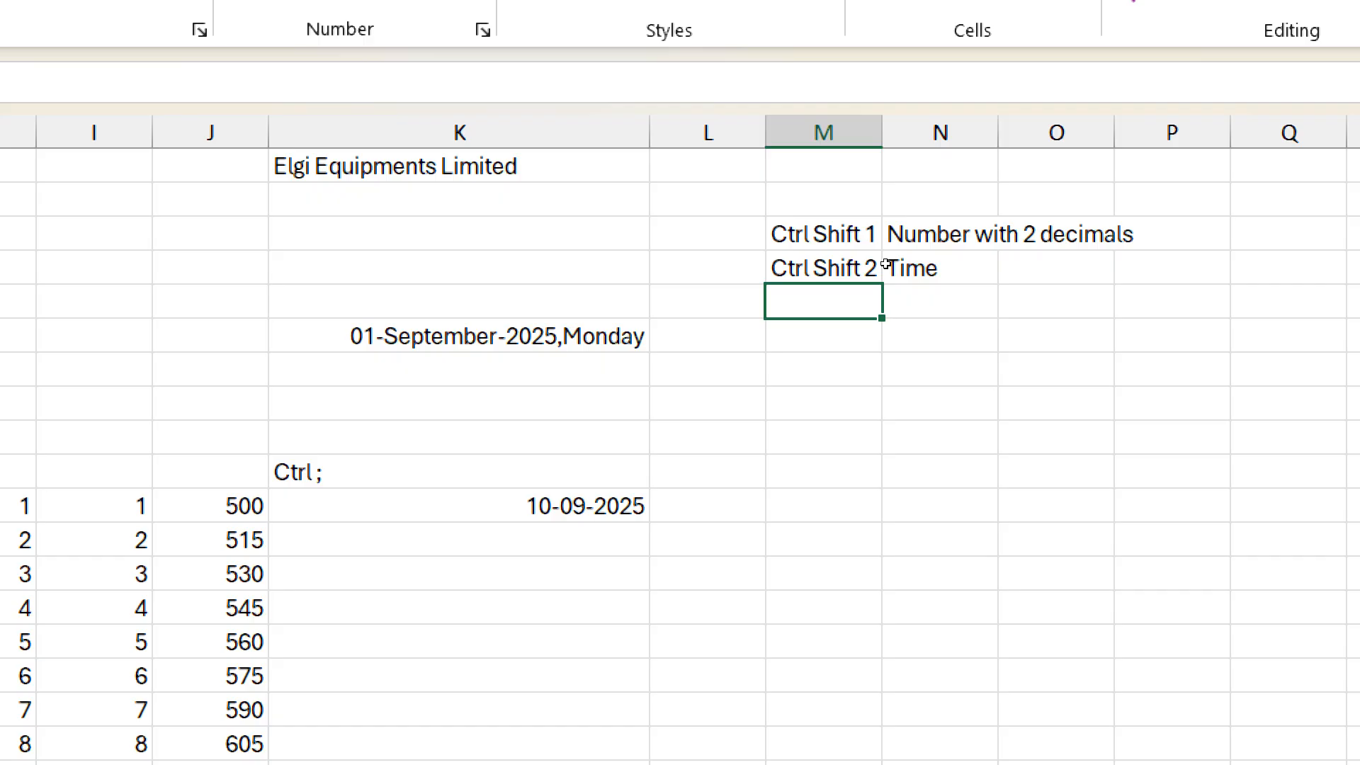
- Fill M5 from the cell above, change it to "Ctrl Shift 3", and describe it as "Date" in N5
key(ctrl+d)
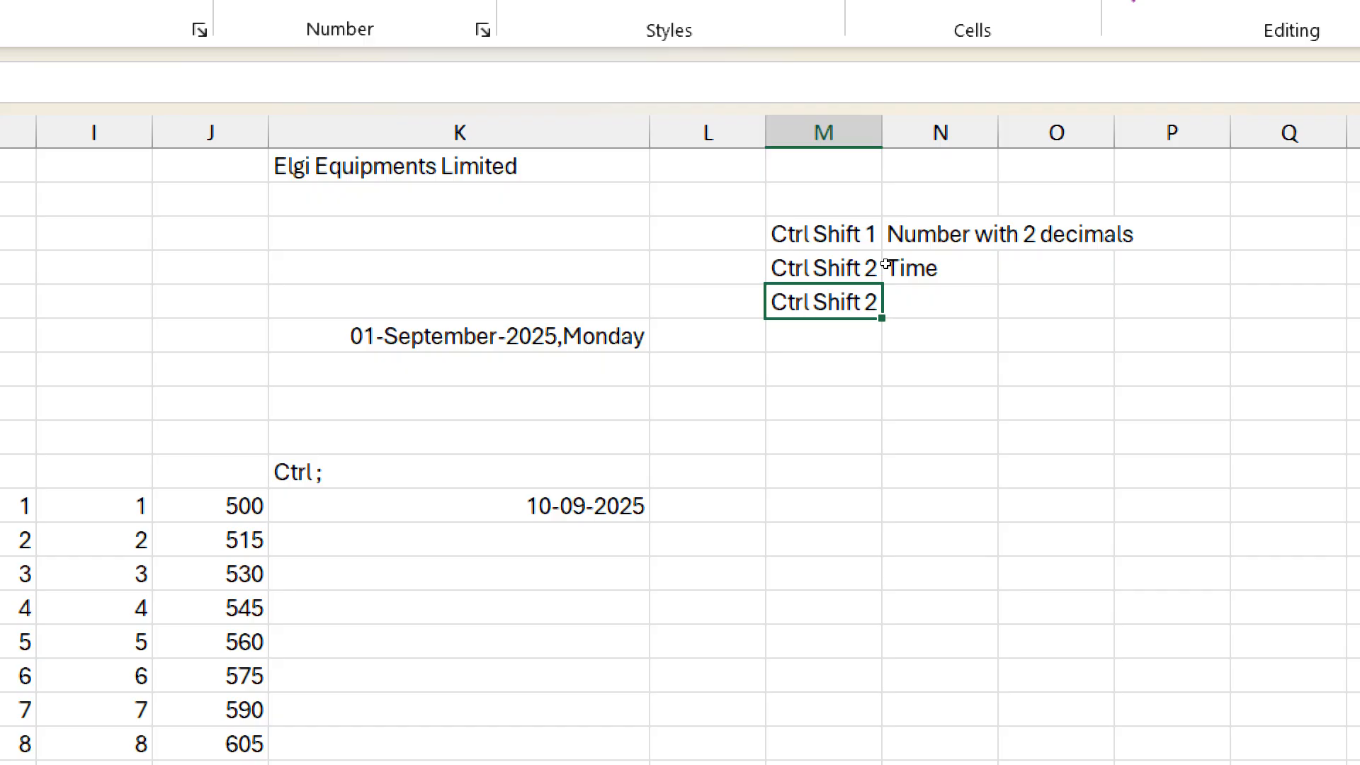
key(F2)
key(BackSpace)
text(3)
key(Tab)
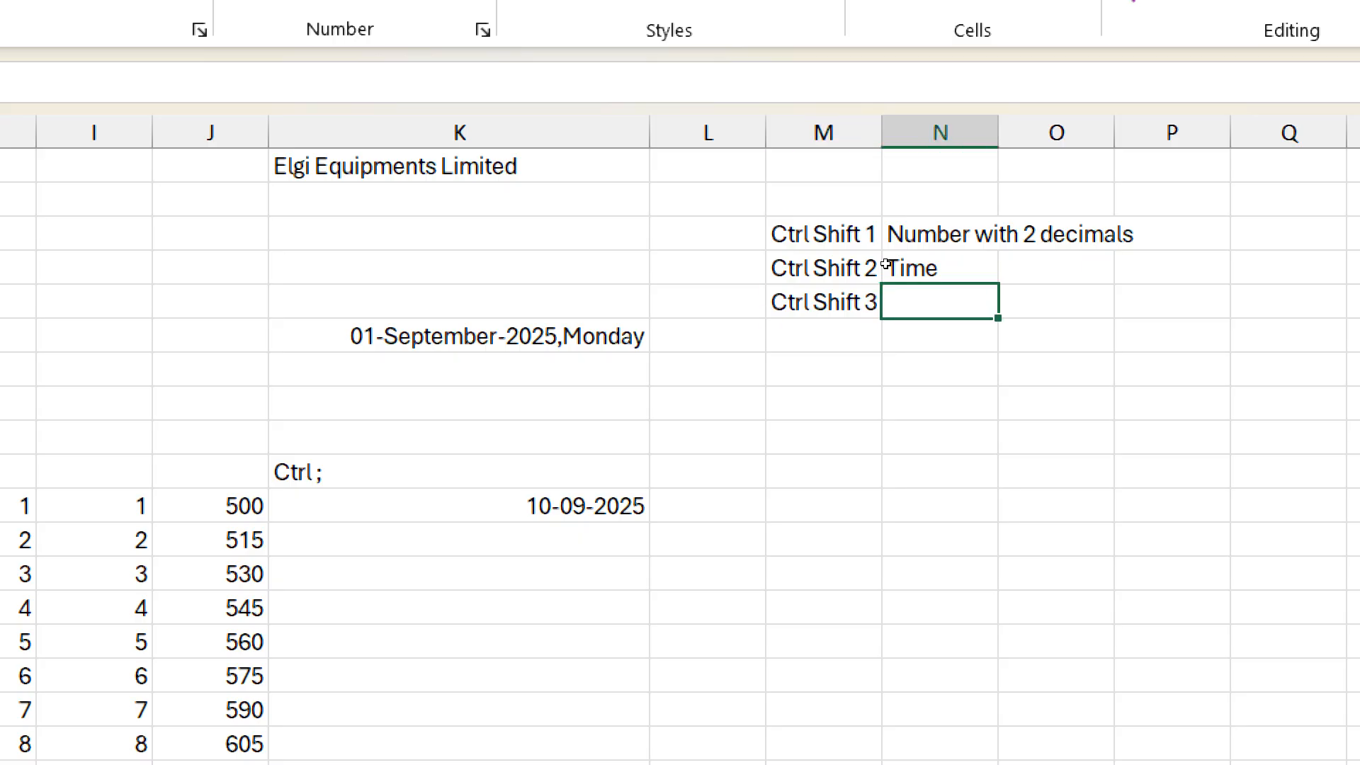
text(Date)
key(Return)
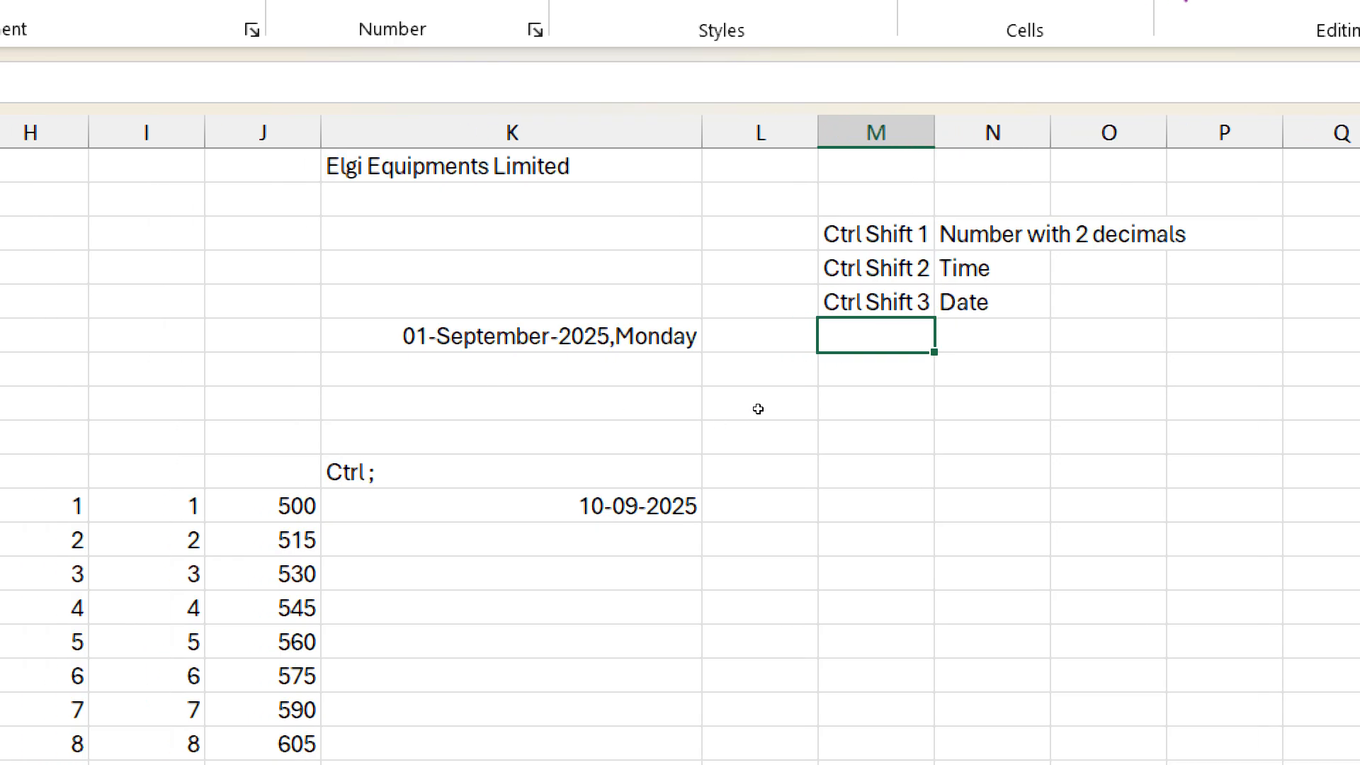
- Apply the day-abbreviated month-year date format to the date in K11, below "Ctrl ;"
key(ctrl+Left)
key(ctrl+Down)
key(Down)
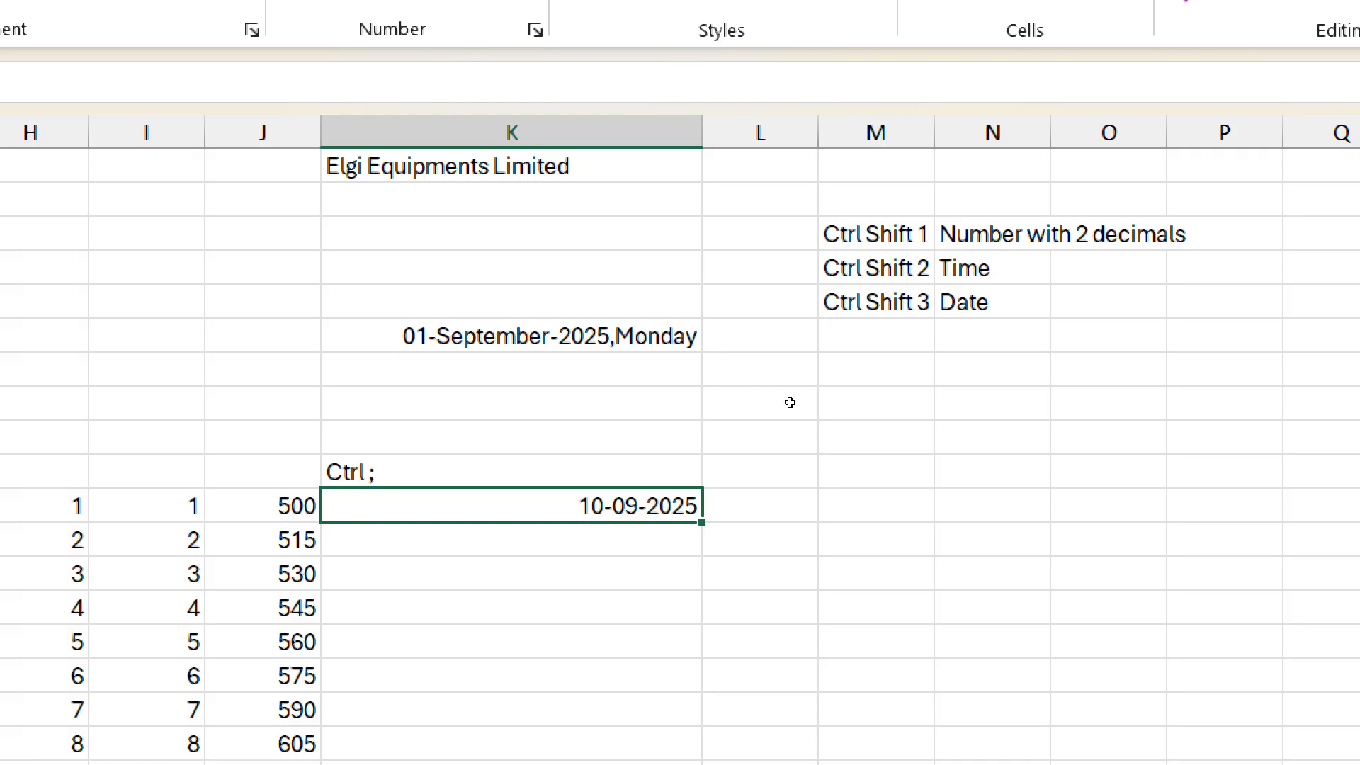
key(ctrl+shift+3)
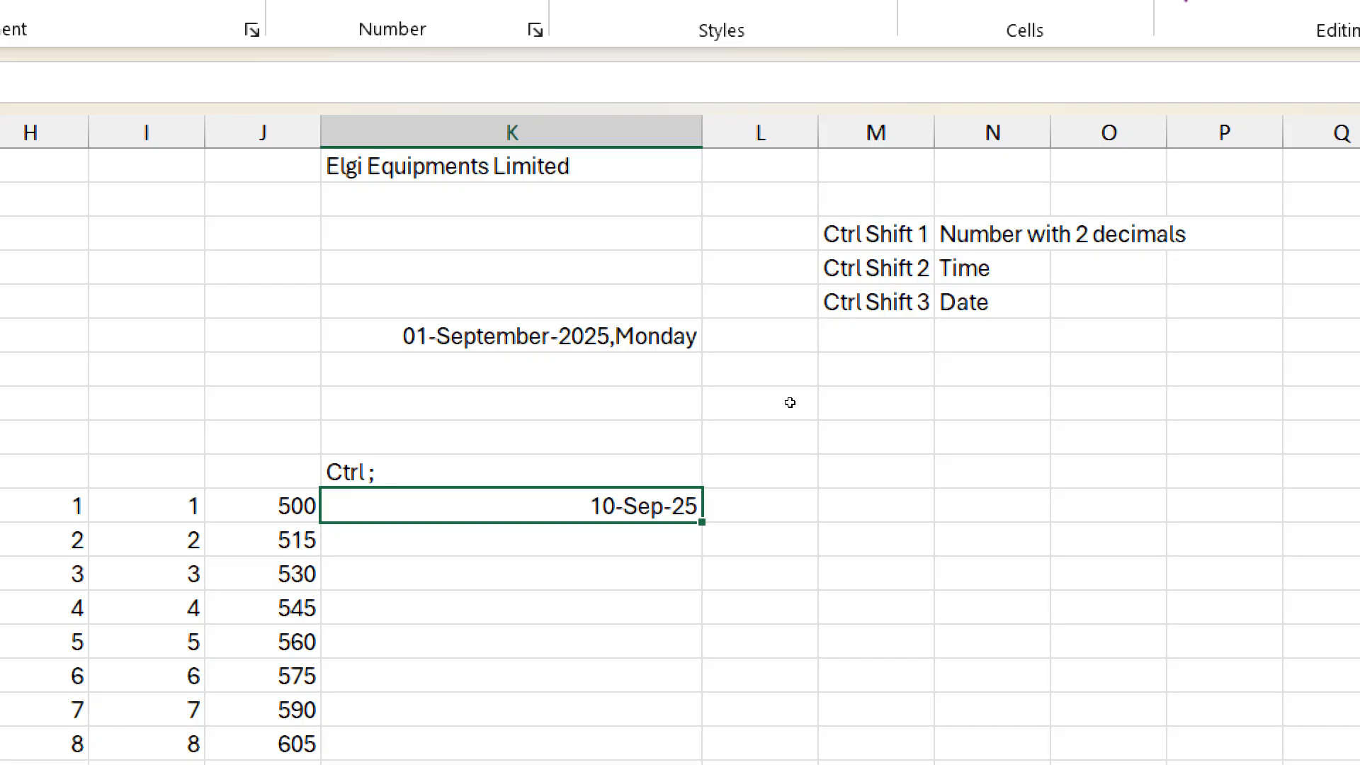
- Fill M6 from the cell above, change it to "Ctrl Shift 4", and describe it as "Currency" in N6
click(868, 333)
key(ctrl+d)
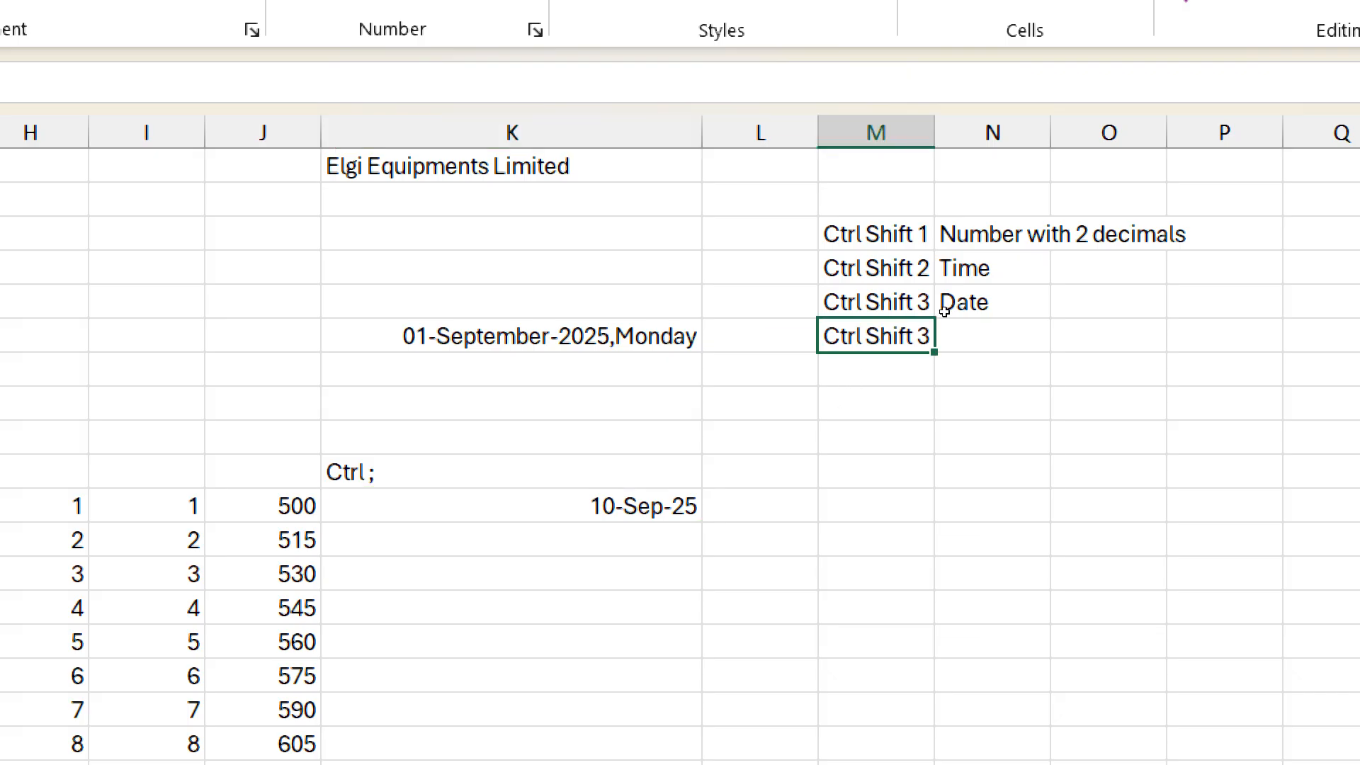
key(F2)
key(BackSpace)
text(4)
key(Tab)
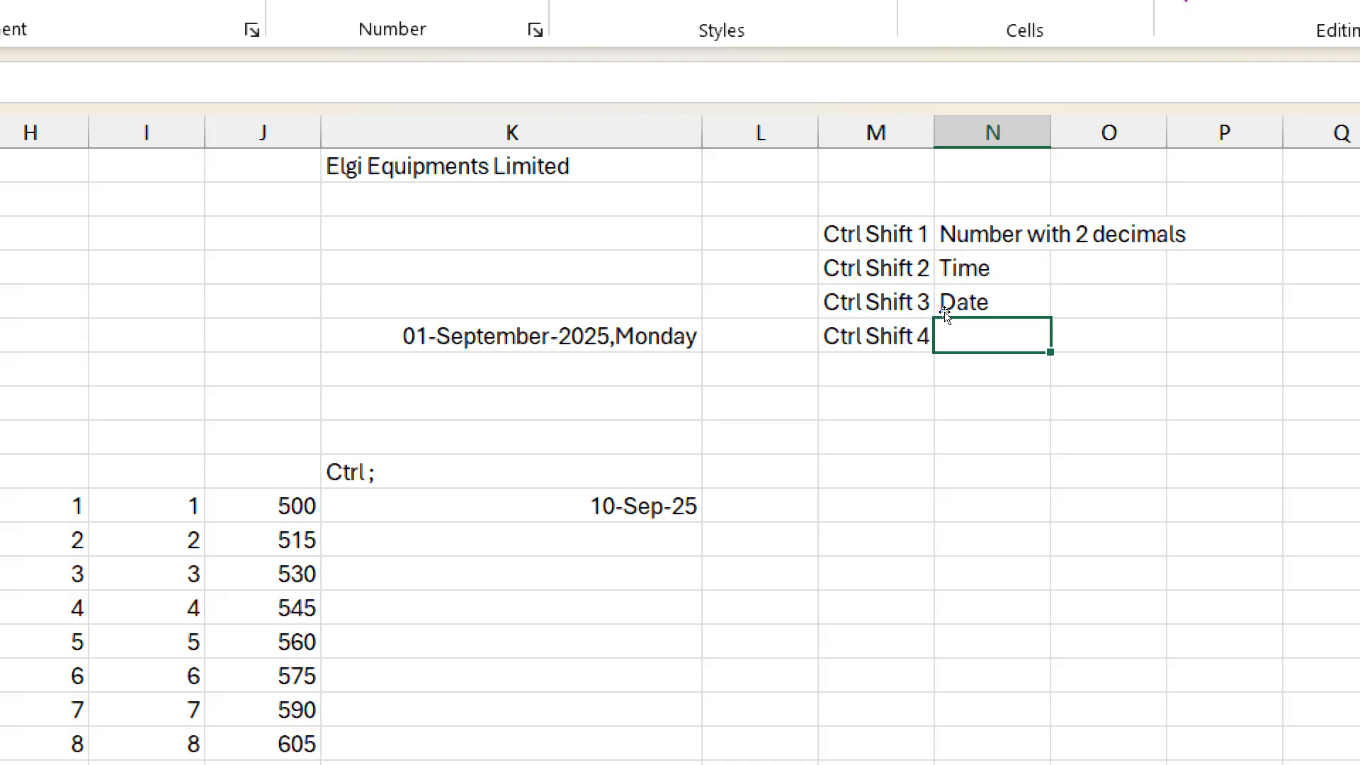
text(Currency)
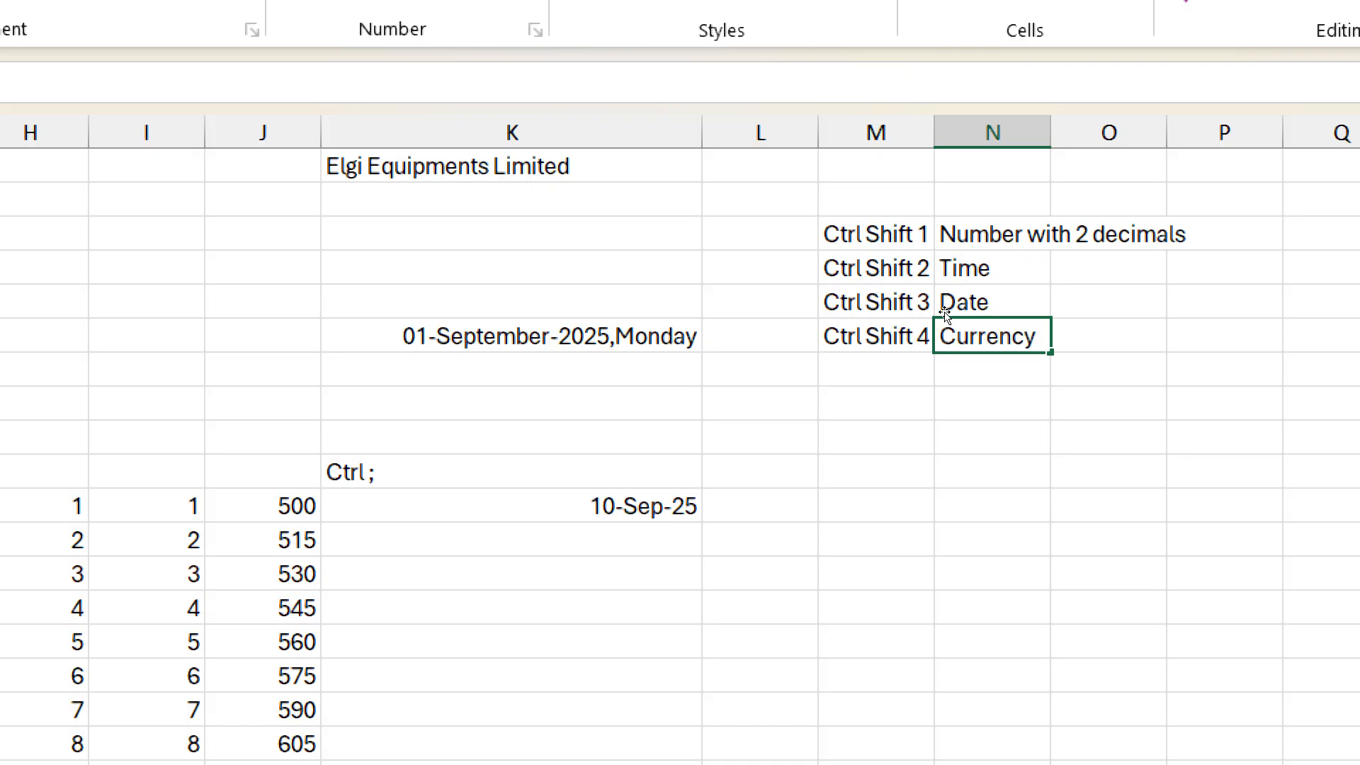
key(Return)
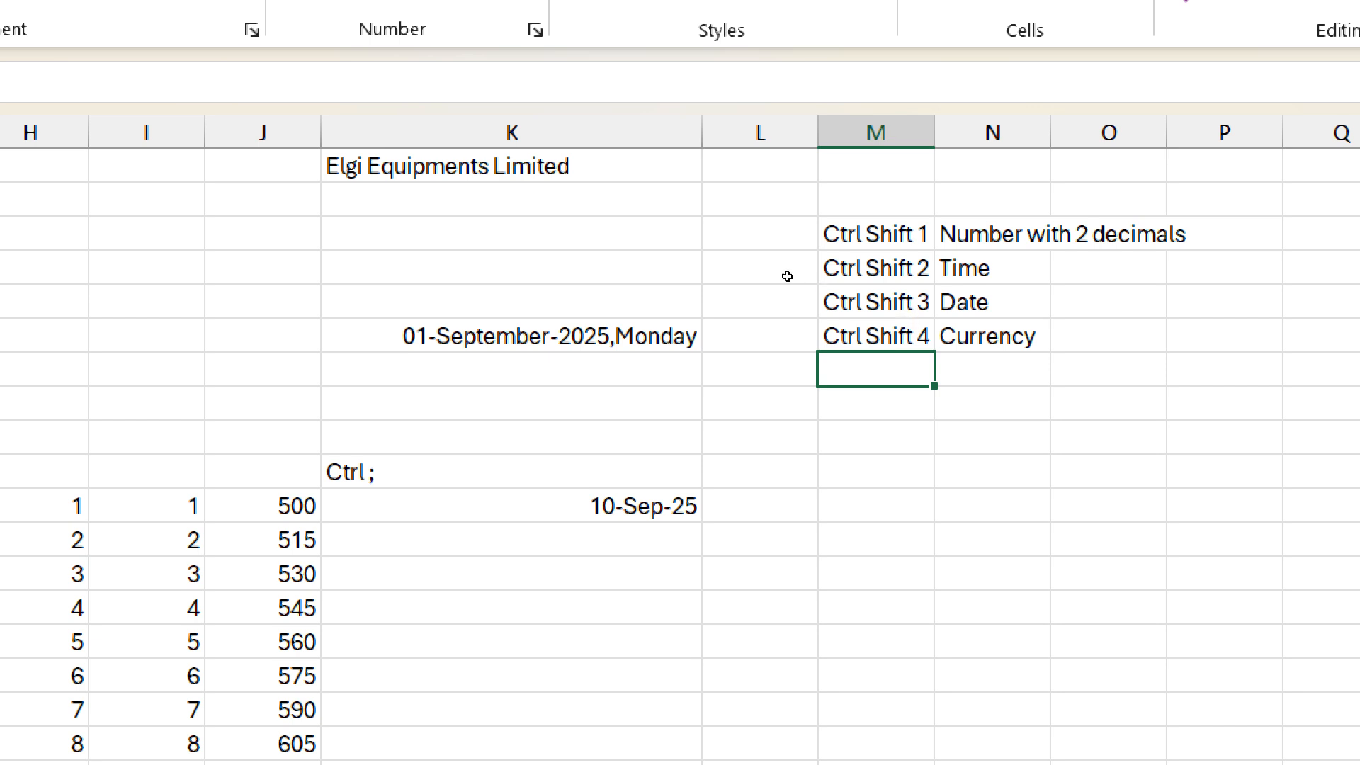
- Enter 150000 in K4 and format it as rupee currency with two decimals
click(701, 266)
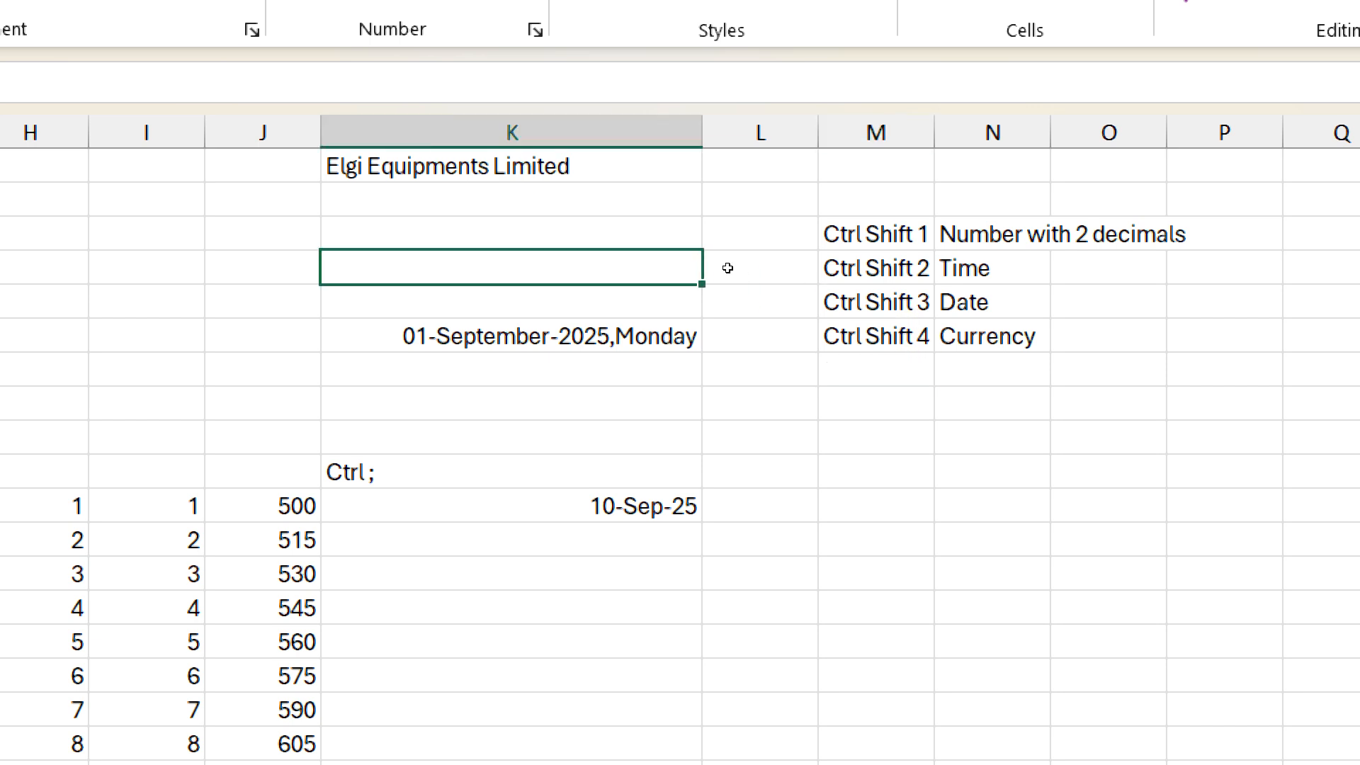
text(150000)
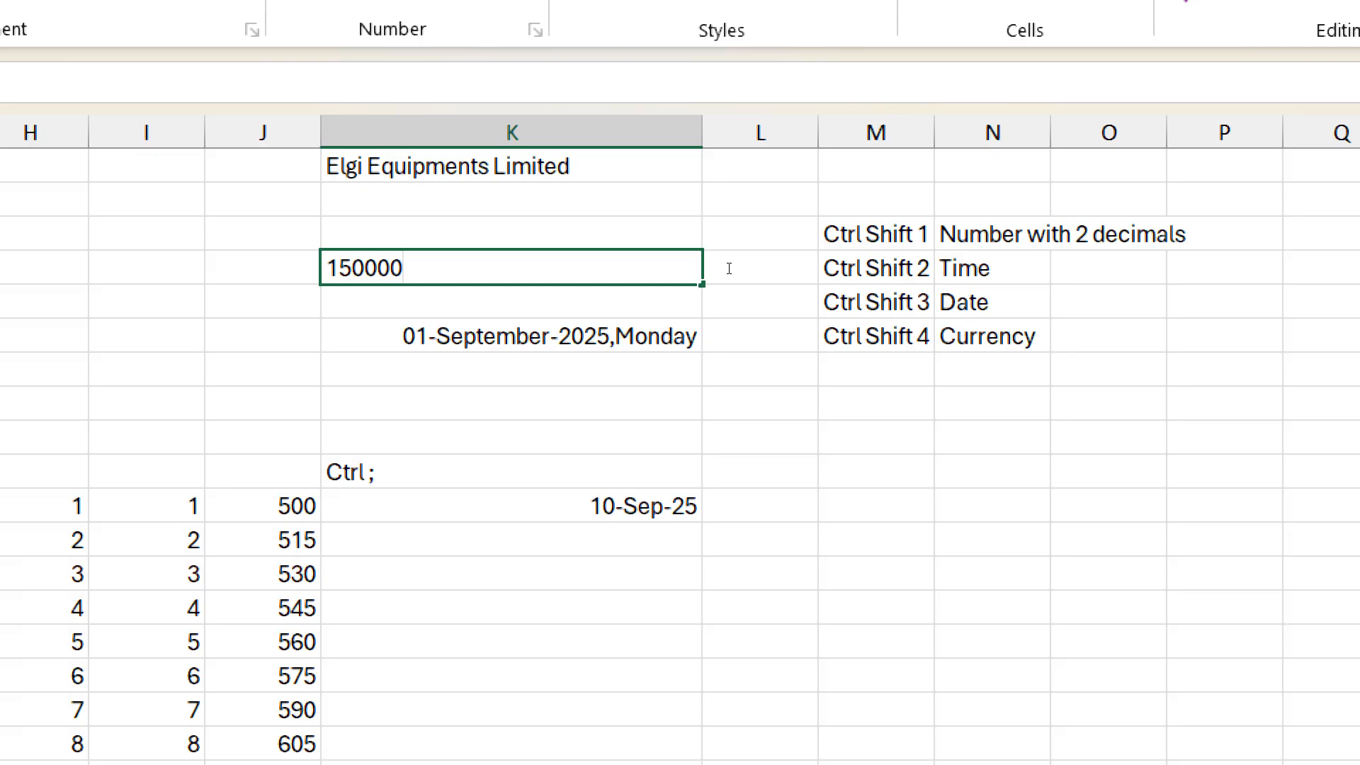
key(Return)
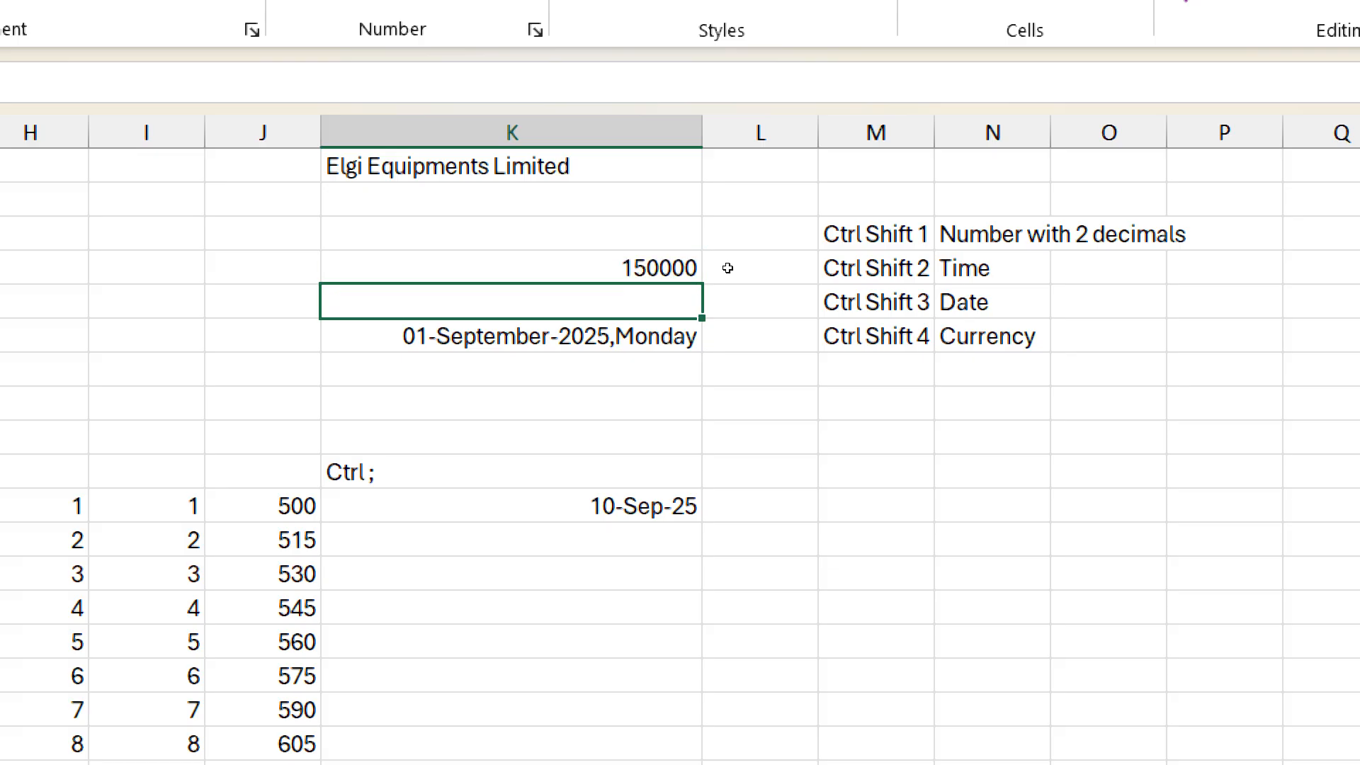
key(Up)
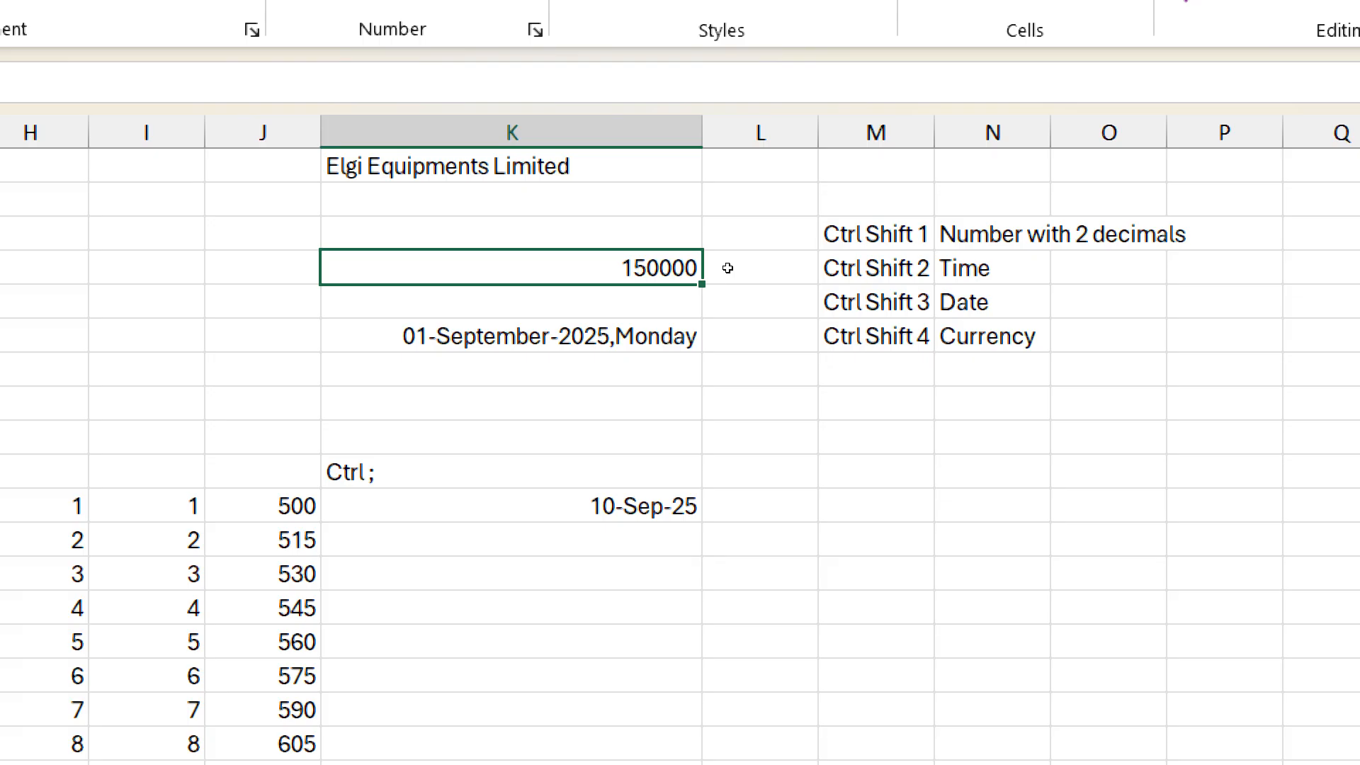
key(ctrl+shift+4)
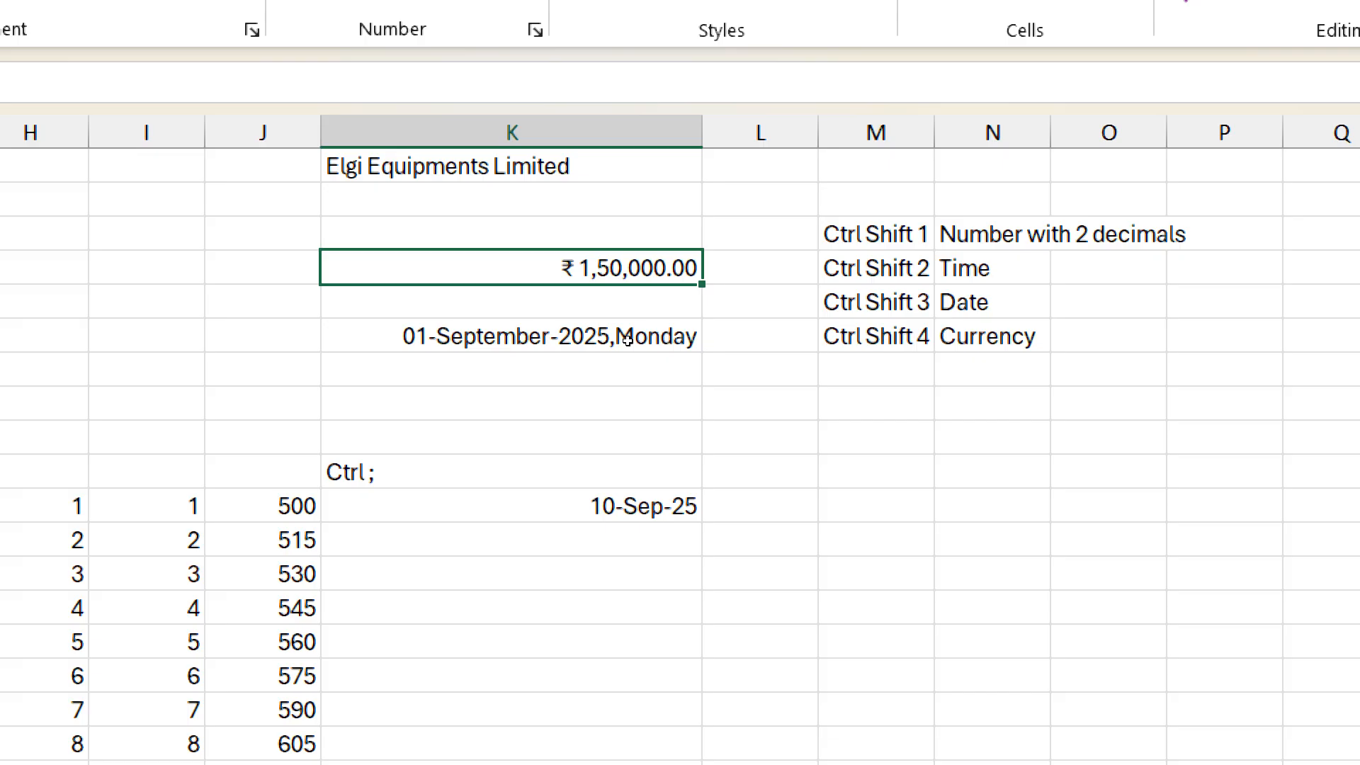
- Examine the currency symbols offered in the Format Cells settings for K4, including the Indian rupee entries, and leave without changes
key(ctrl+1)
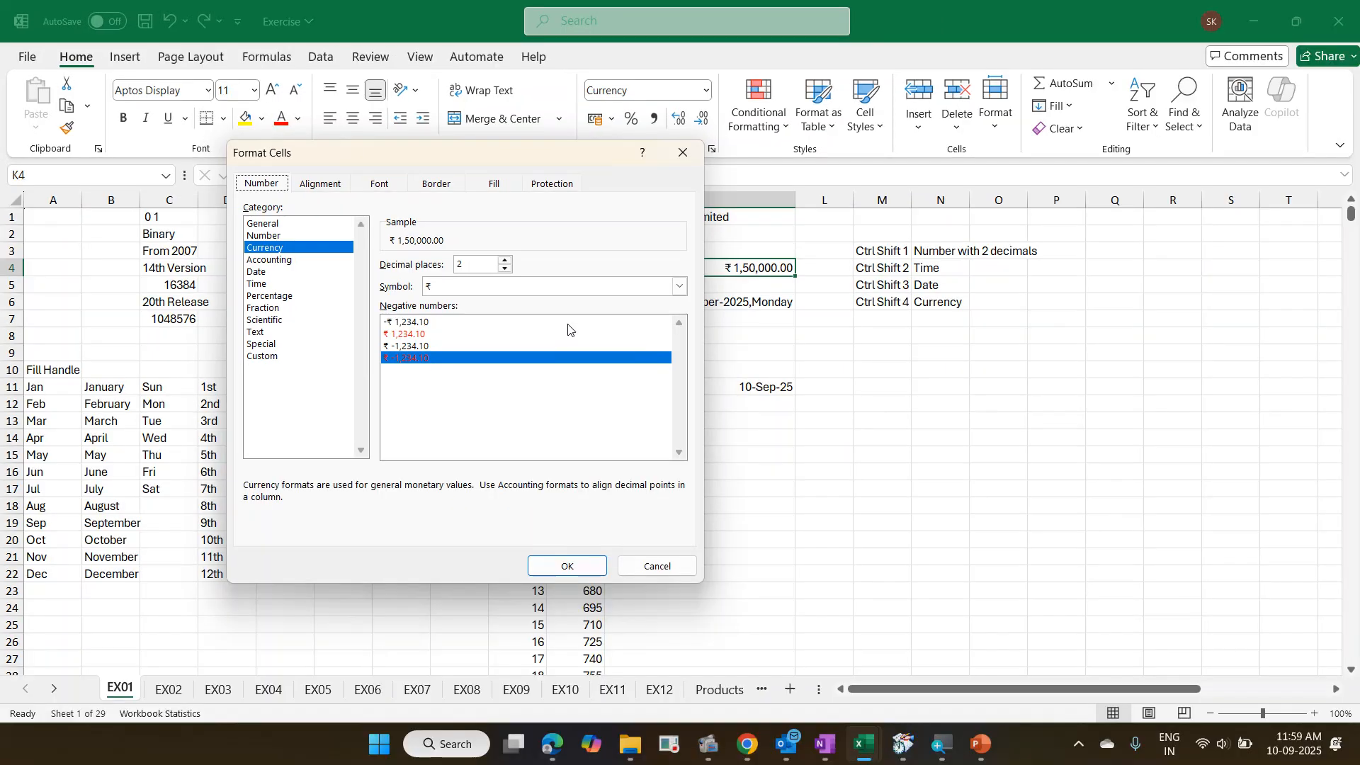
click(734, 308)
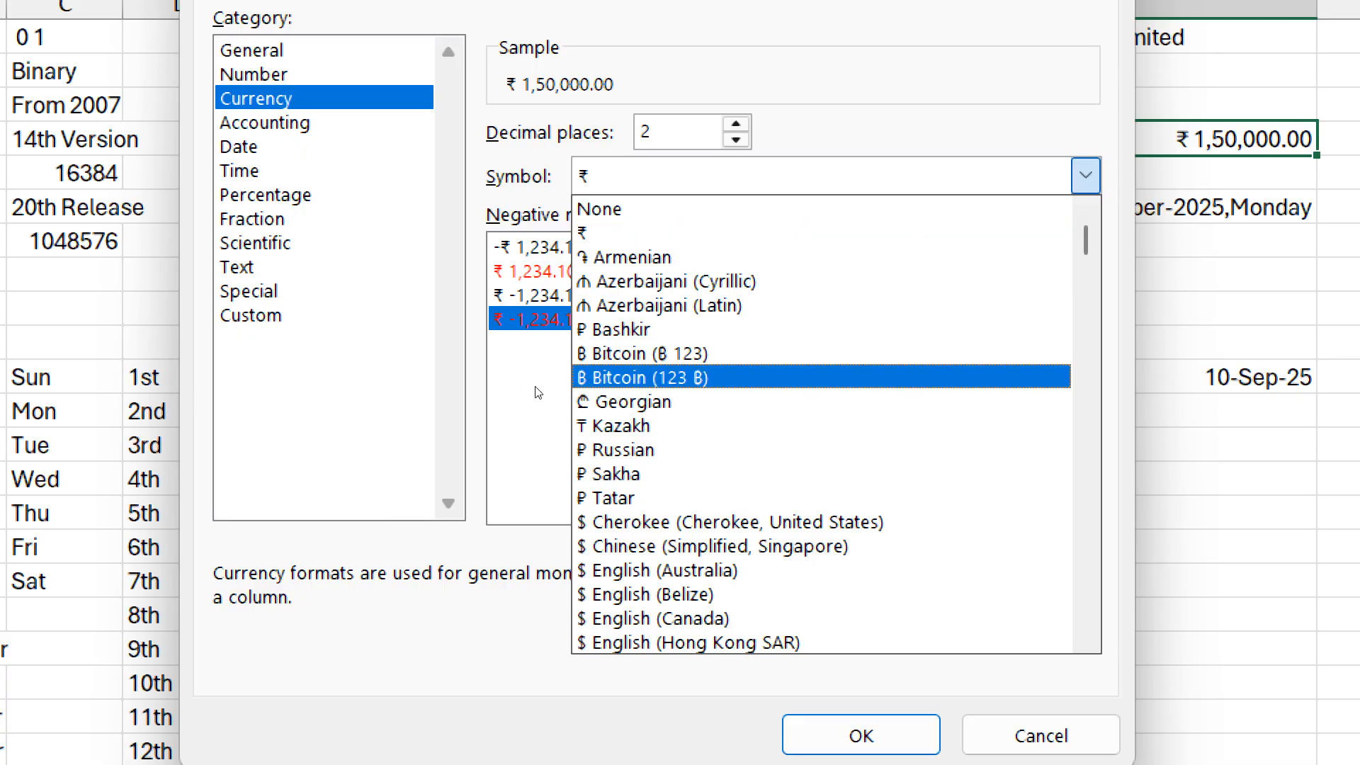
scroll(538, 391, down, 12)
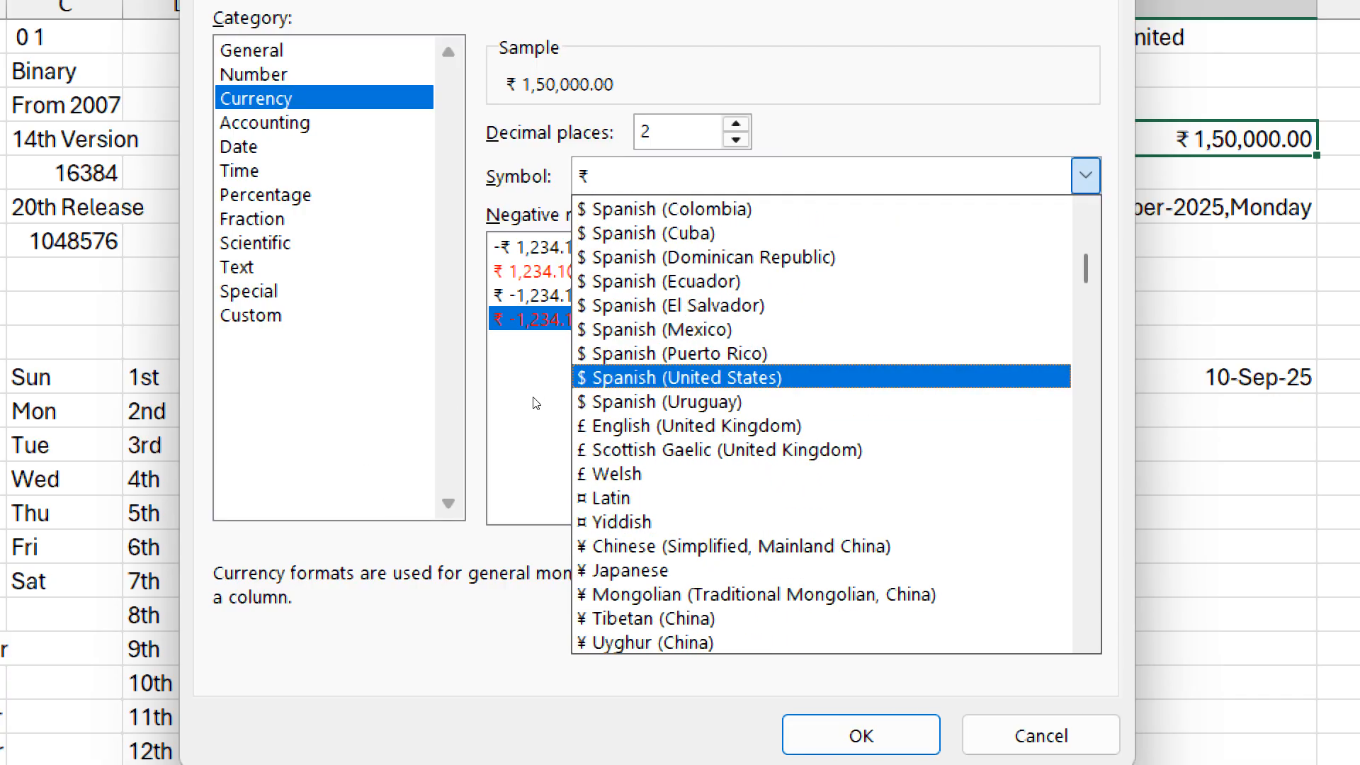
scroll(536, 403, down, 10)
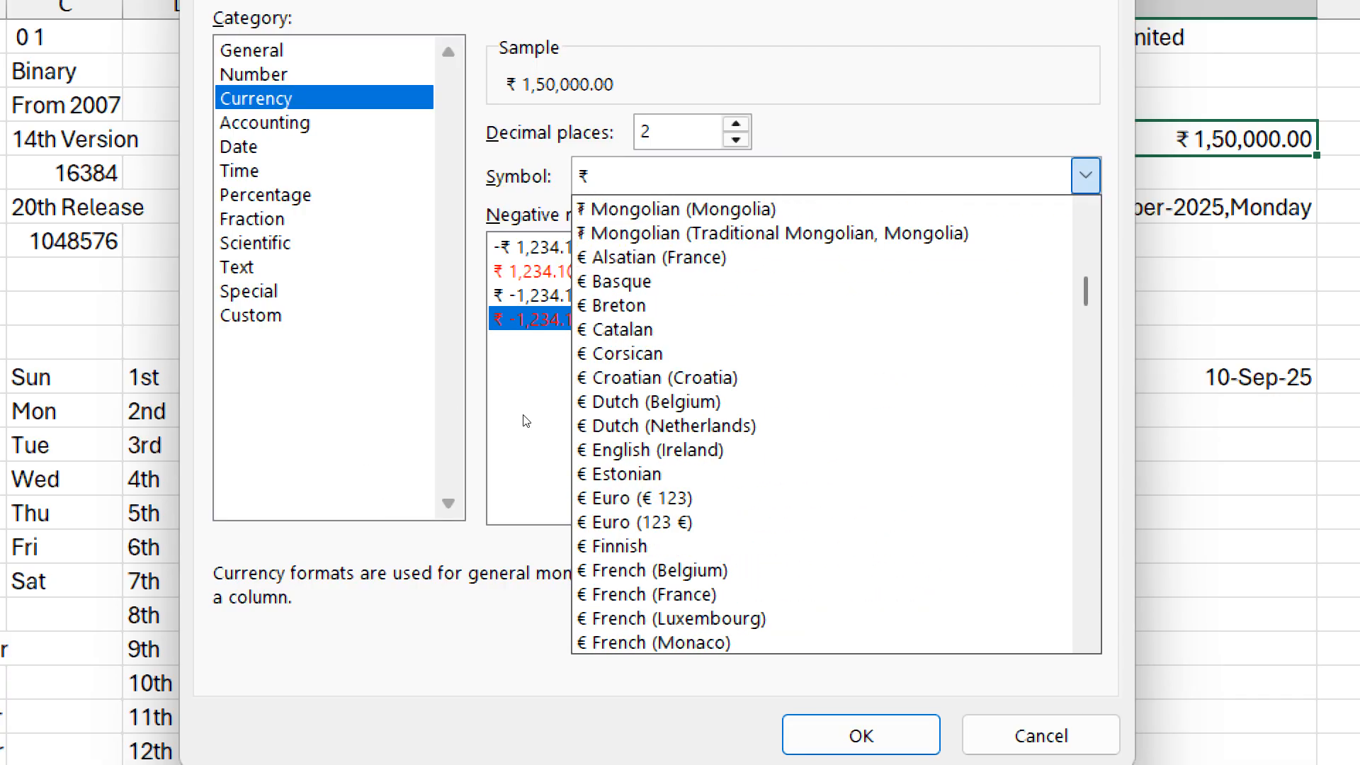
scroll(526, 421, down, 12)
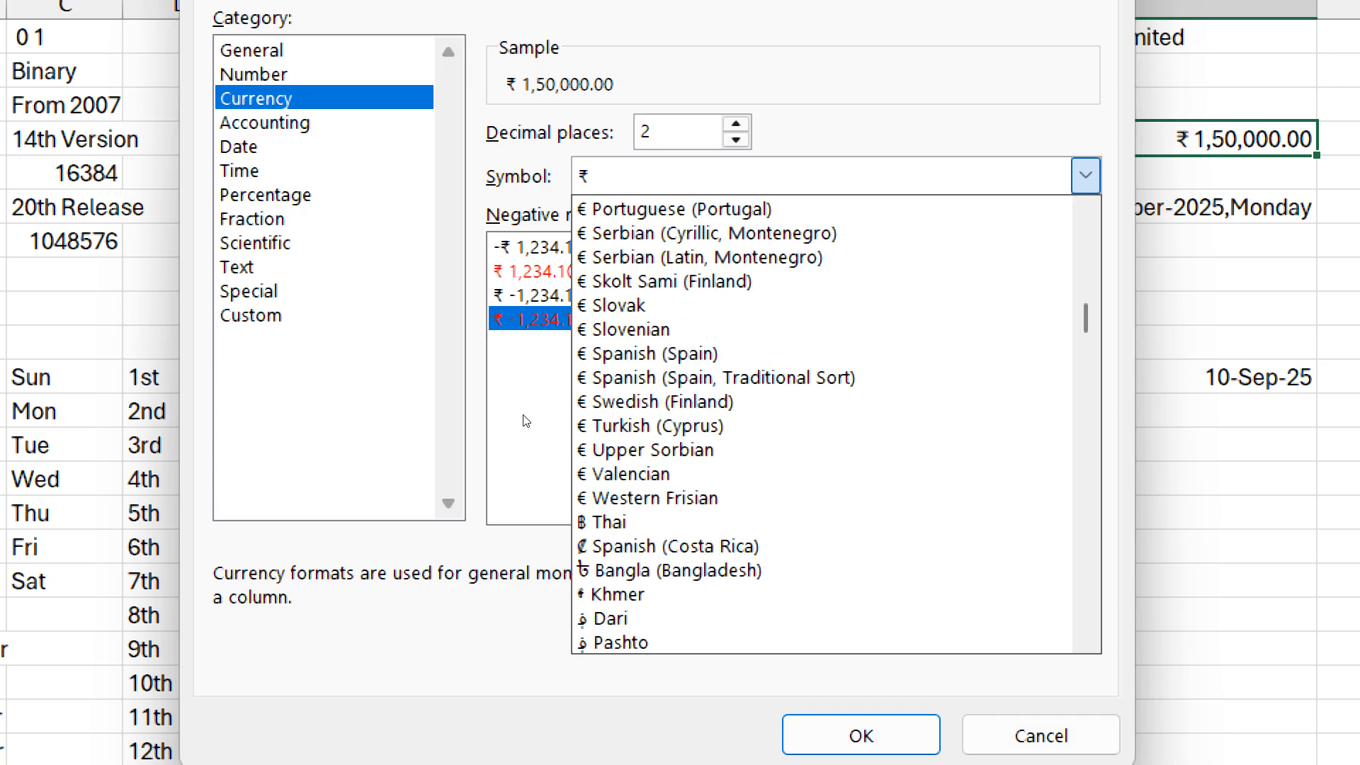
scroll(526, 421, down, 6)
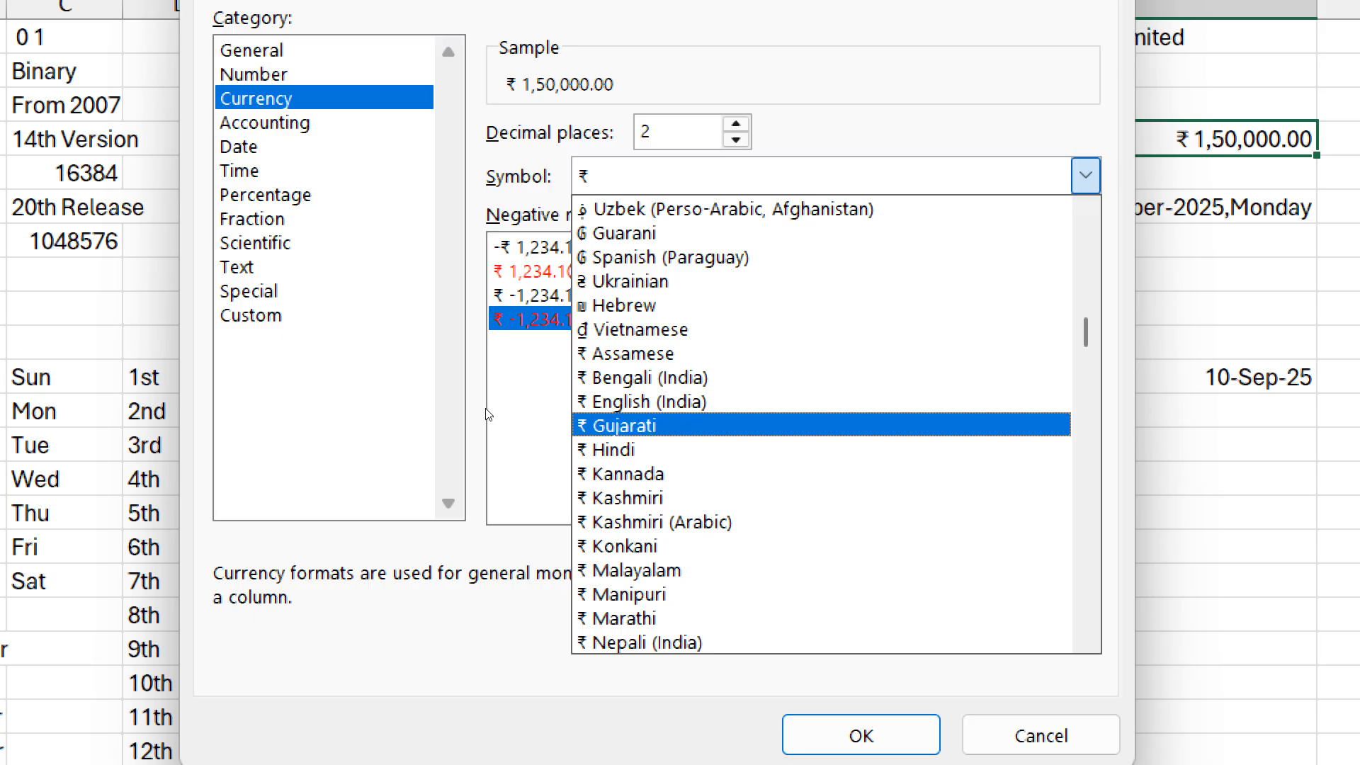
key(Down)
key(Down)
key(Down)
key(Down)
key(Down)
key(Down)
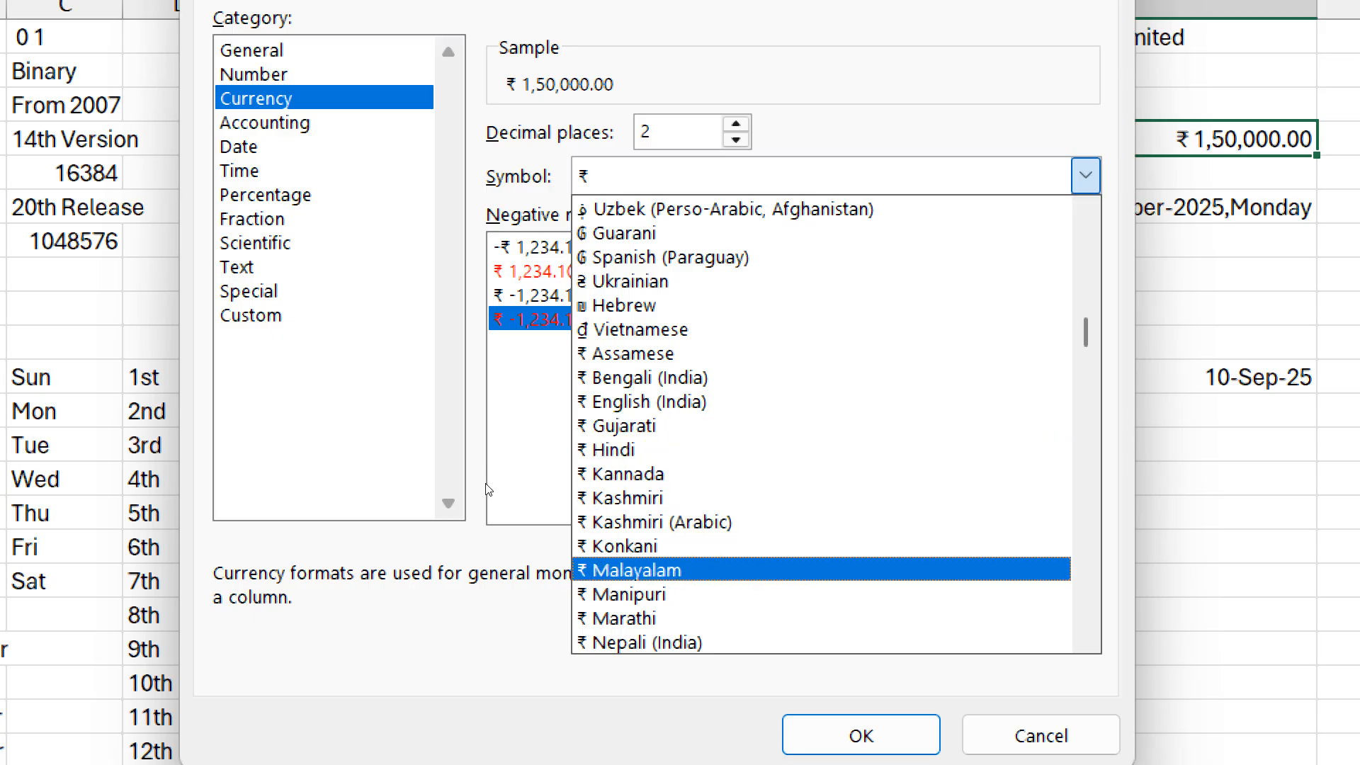
key(Down)
key(Down)
key(Down)
scroll(488, 486, down, 3)
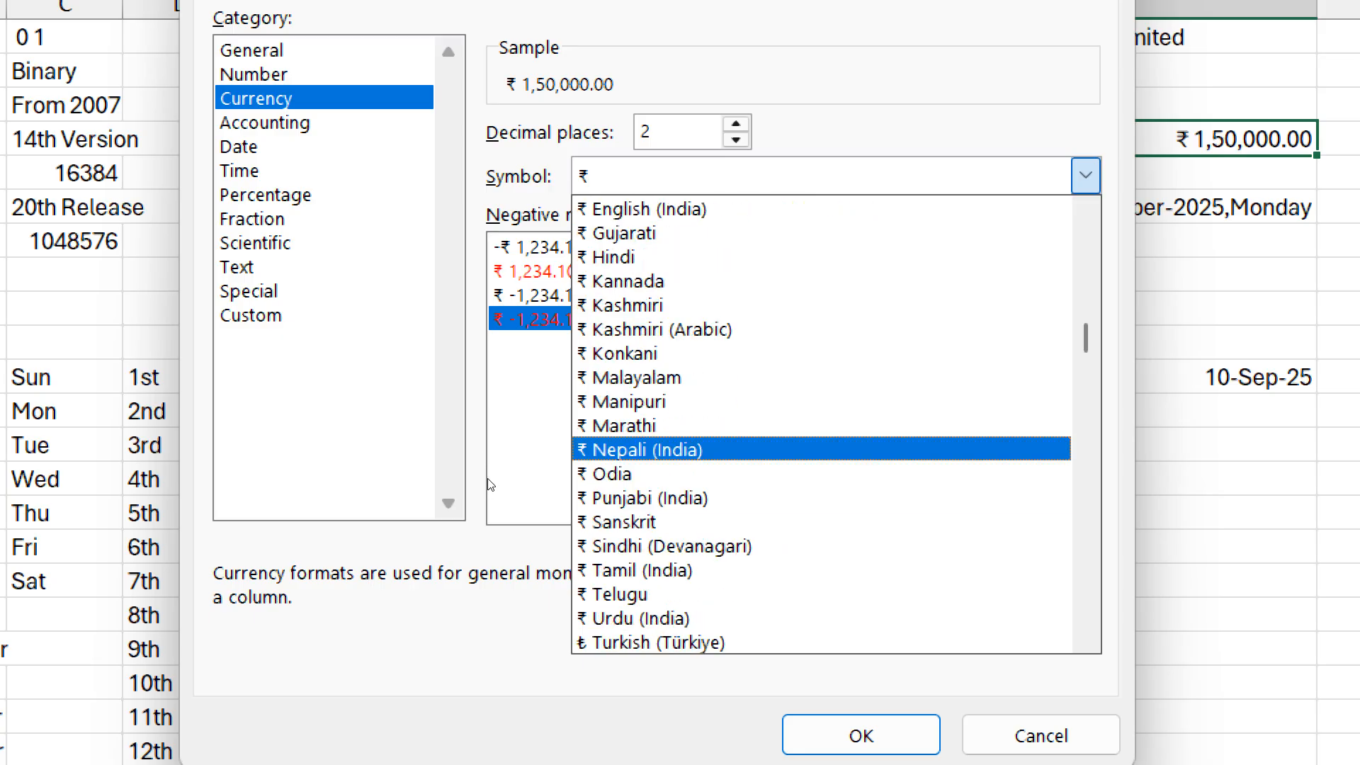
scroll(489, 485, down, 2)
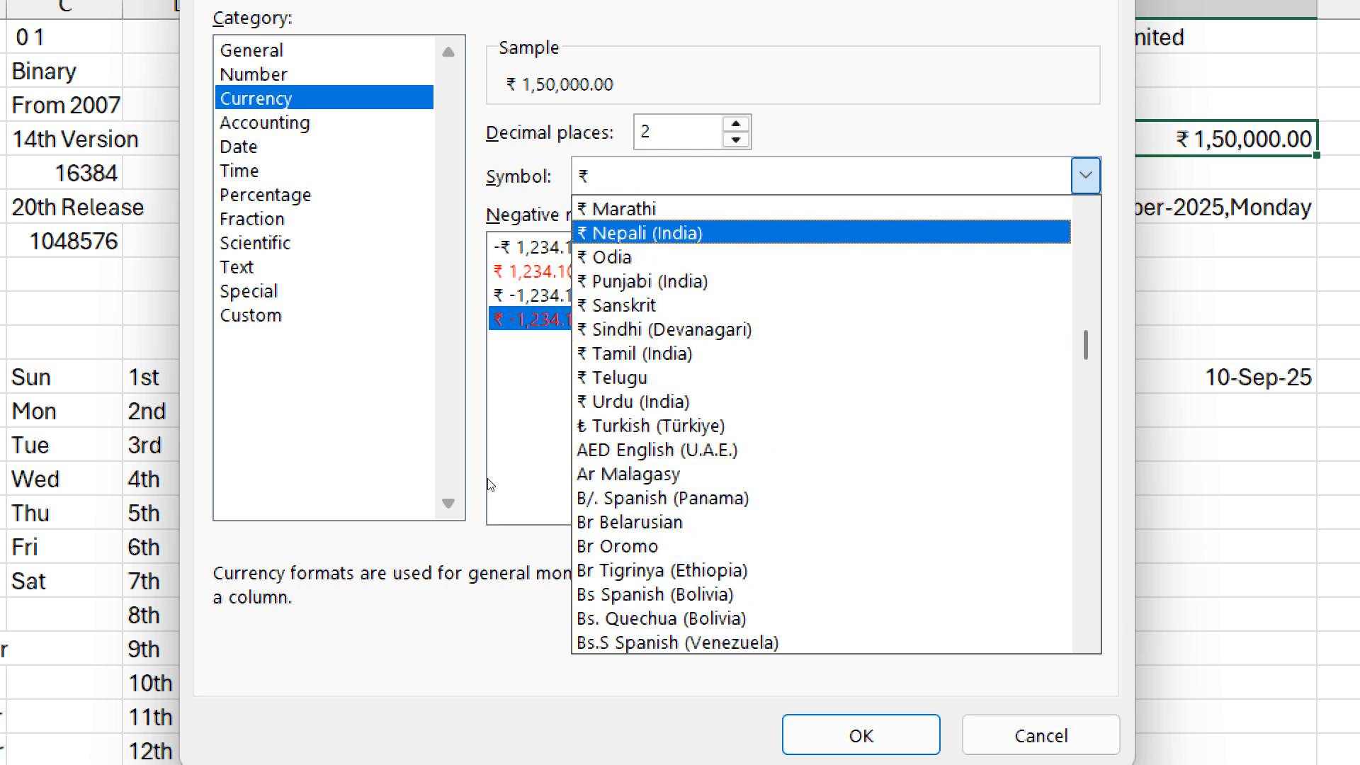
scroll(489, 485, down, 1)
scroll(489, 485, up, 6)
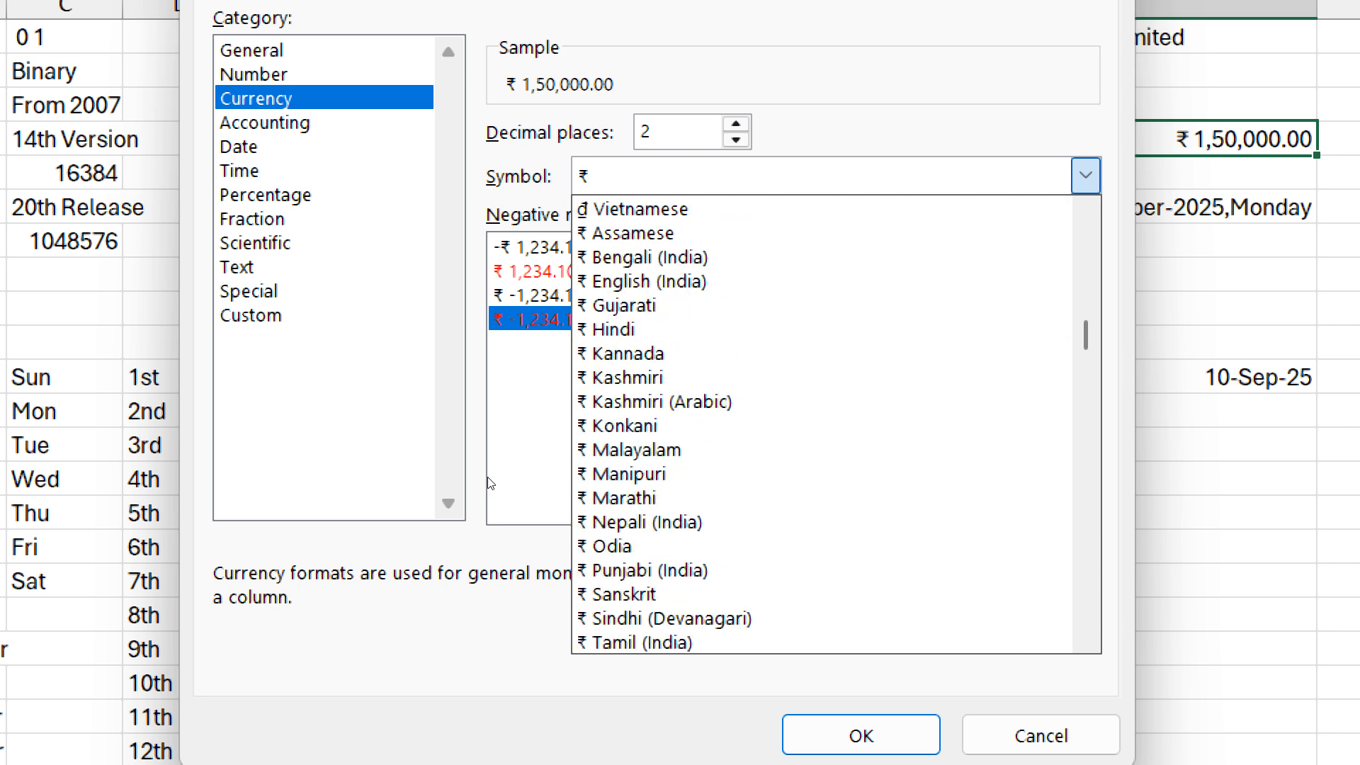
key(Escape)
key(Escape)
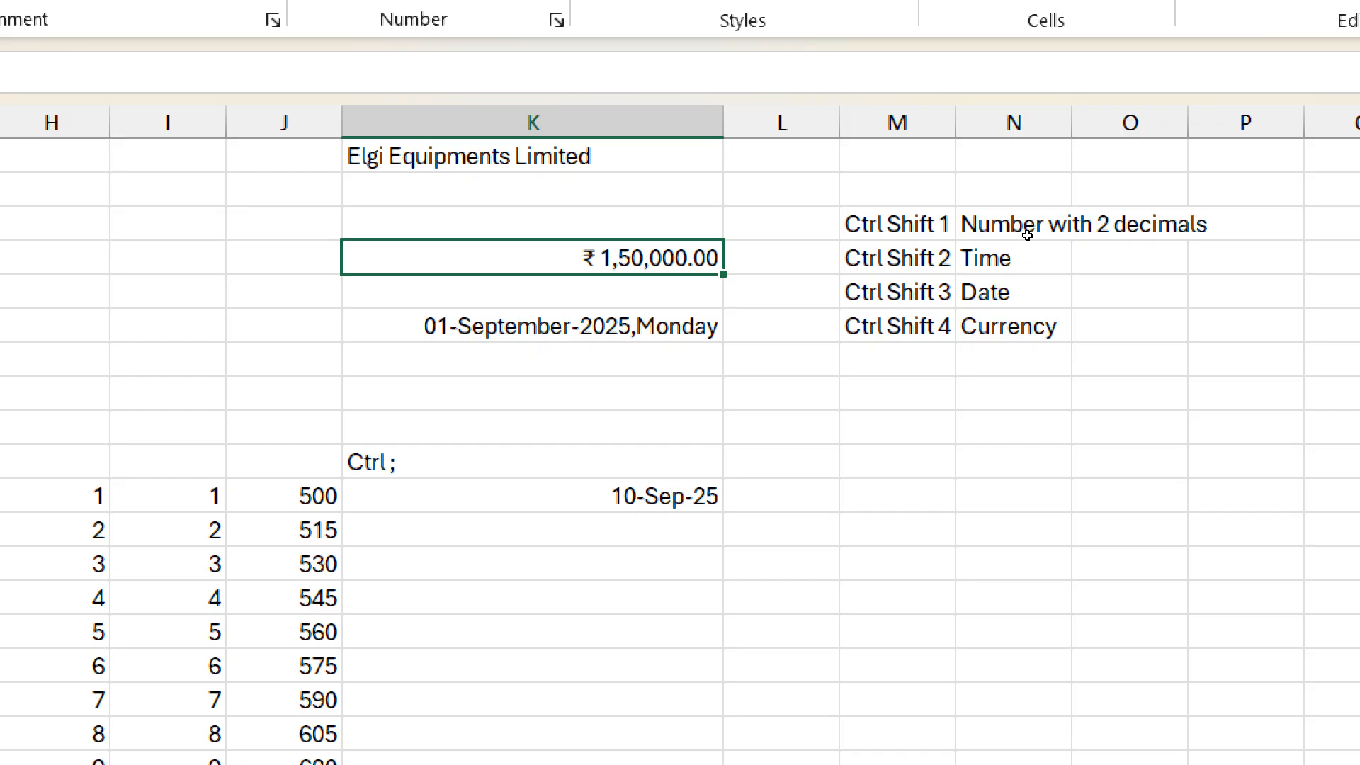
- Fill M7 from the cell above, change it to "Ctrl Shift 5", and describe it as "Percentage" in N7
click(882, 358)
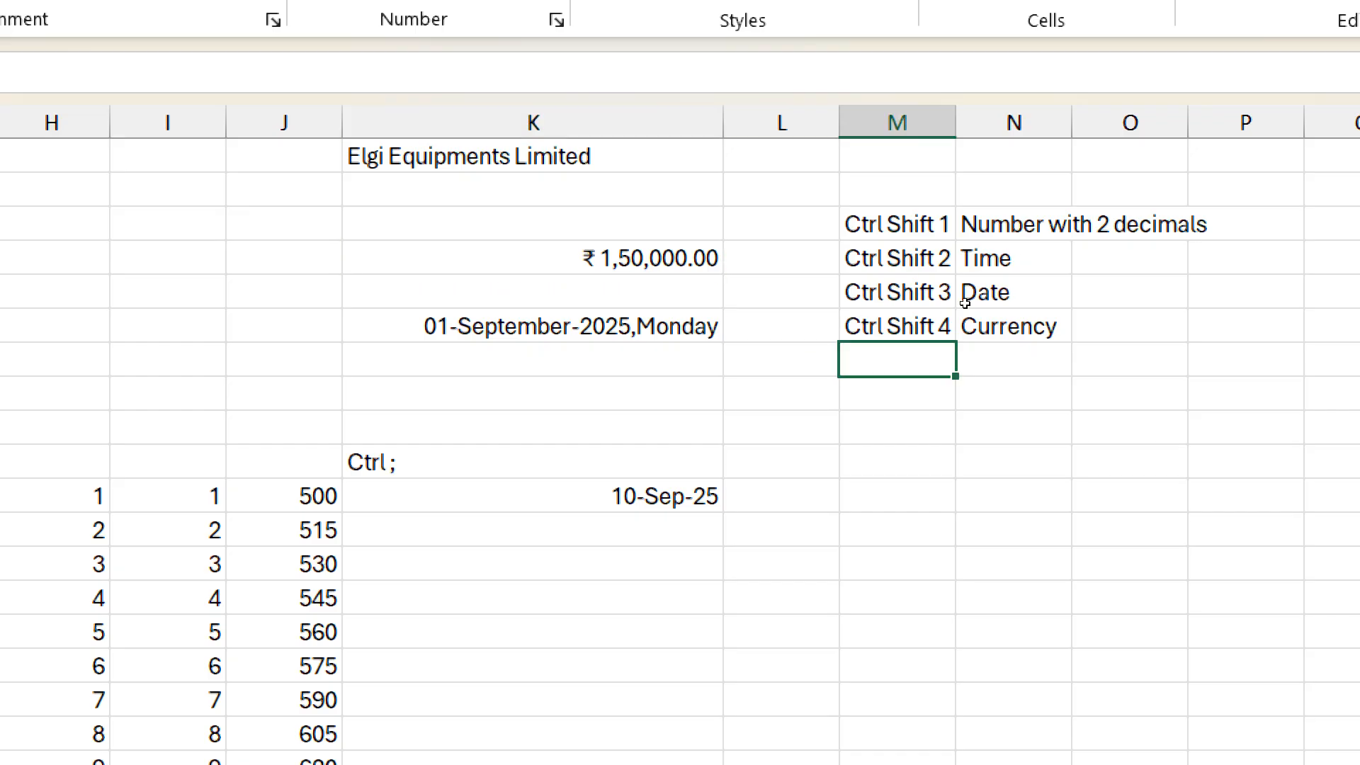
key(ctrl+d)
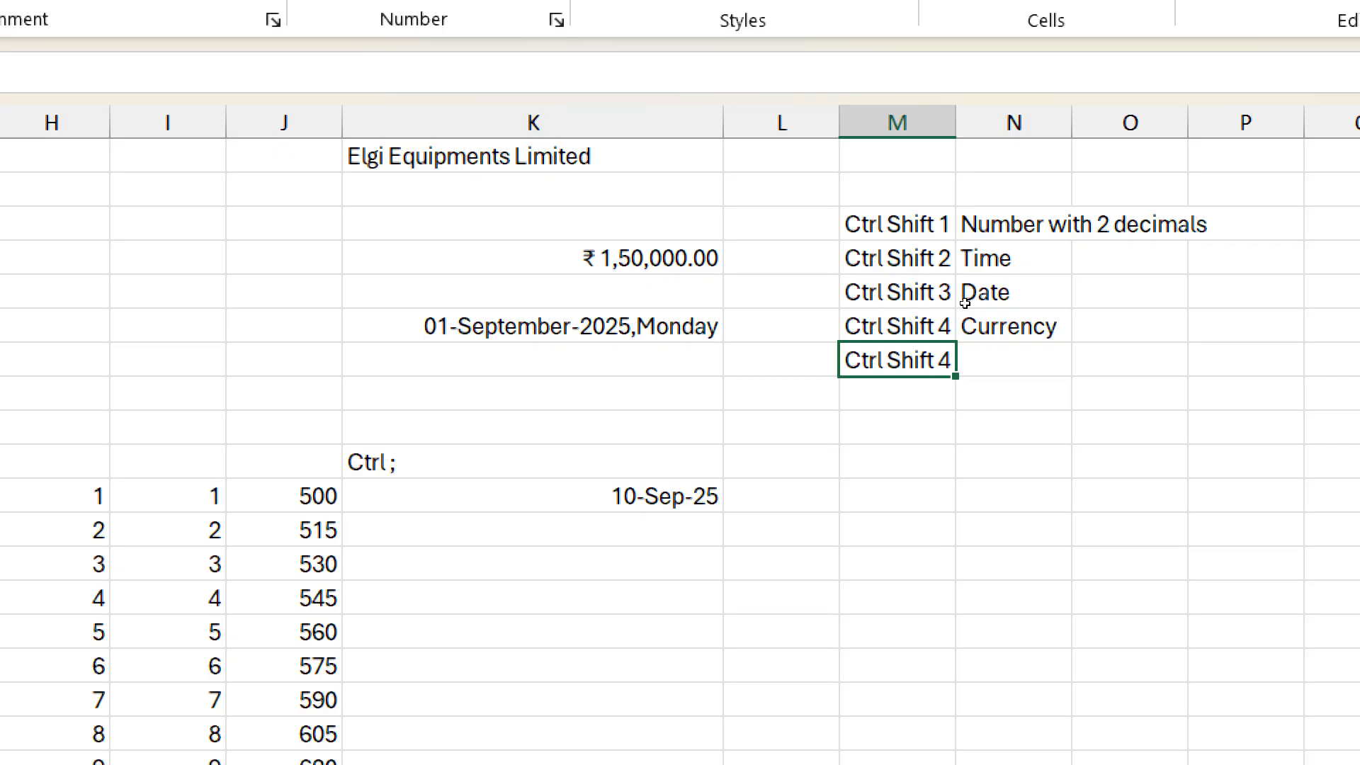
key(F2)
key(BackSpace)
text(5)
key(Tab)
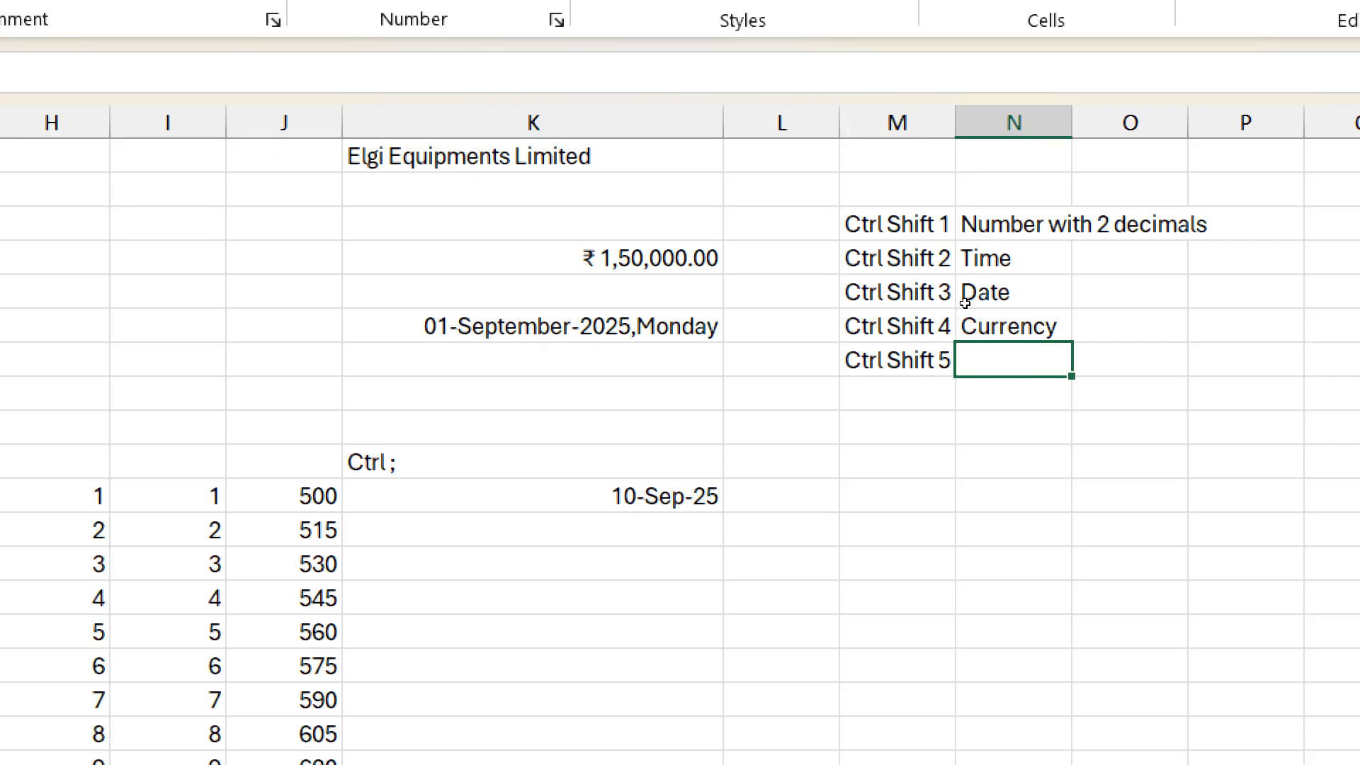
text(Percentag)
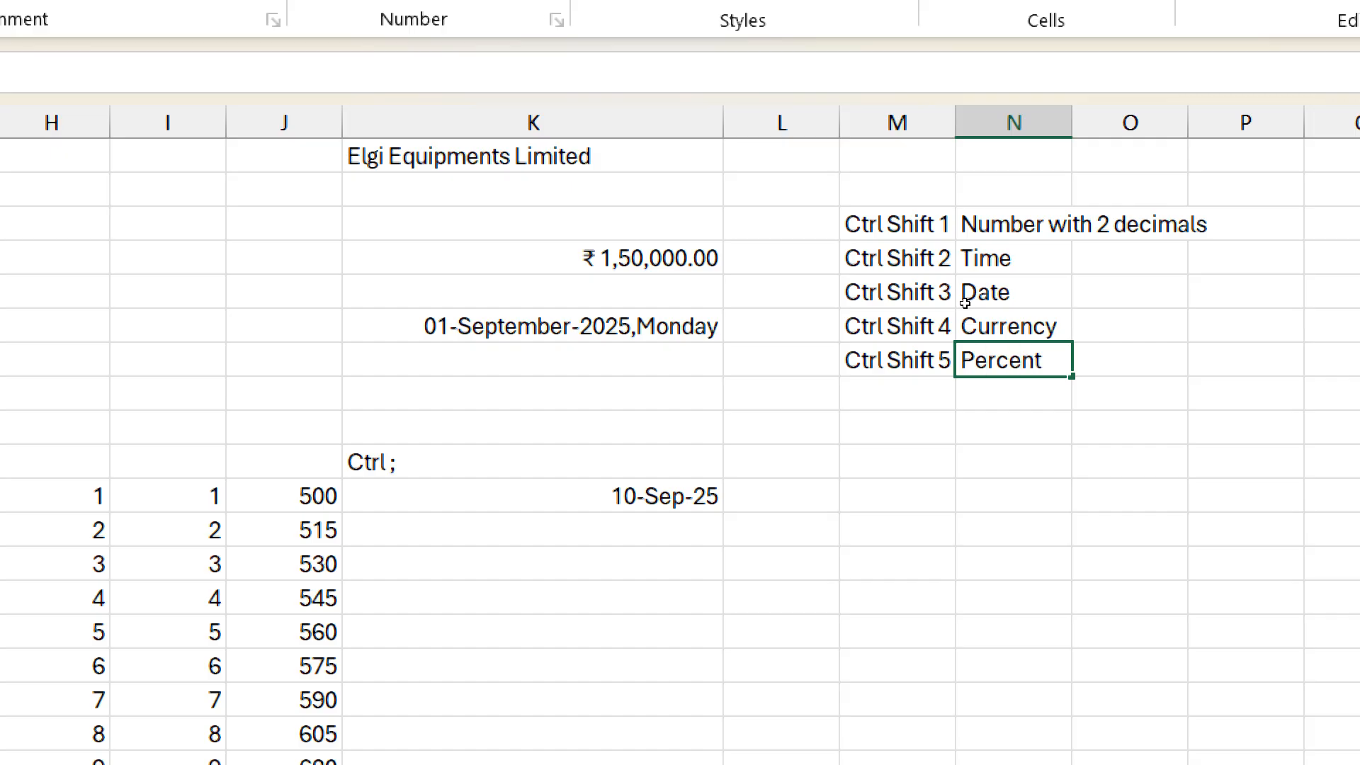
text(e)
key(Return)
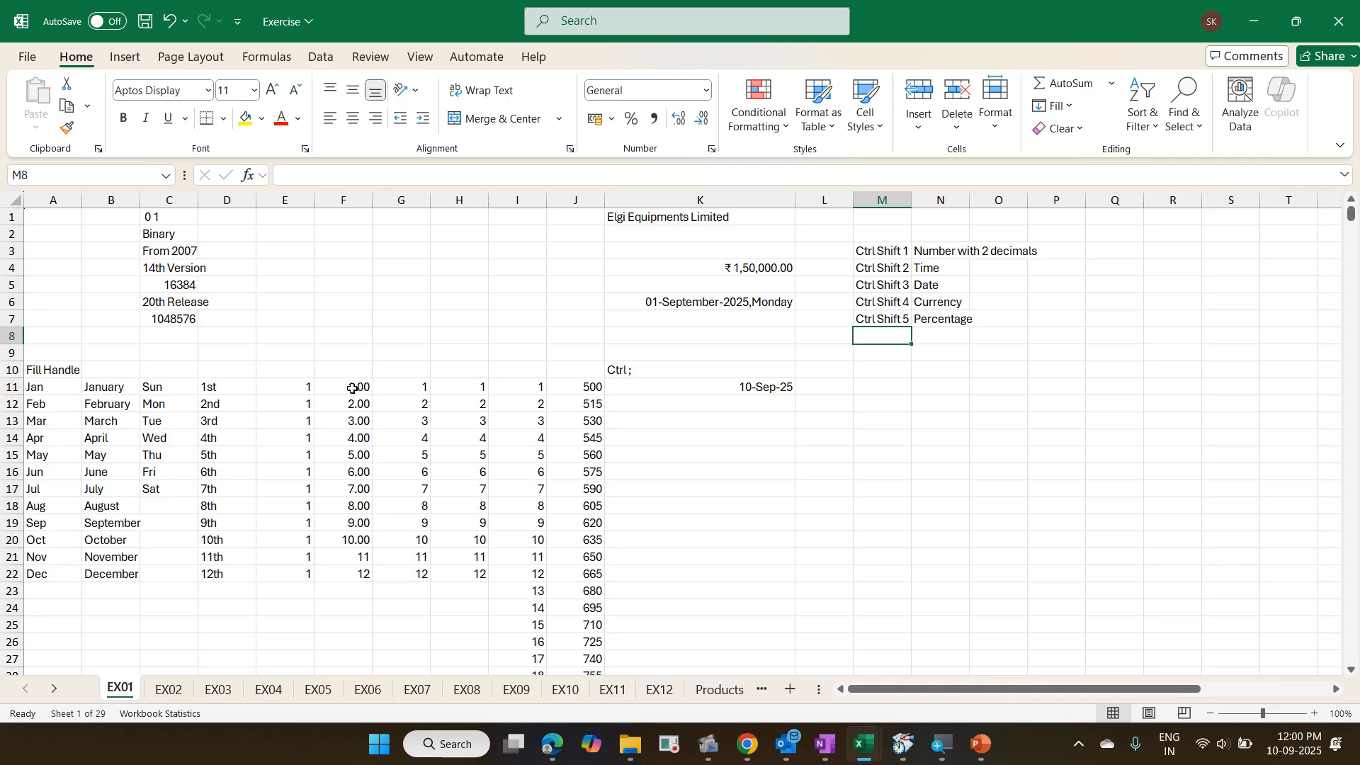
- Fill M8 from the cell above and change its text to "Ctrl Shift ~"
drag(352, 388, 349, 533)
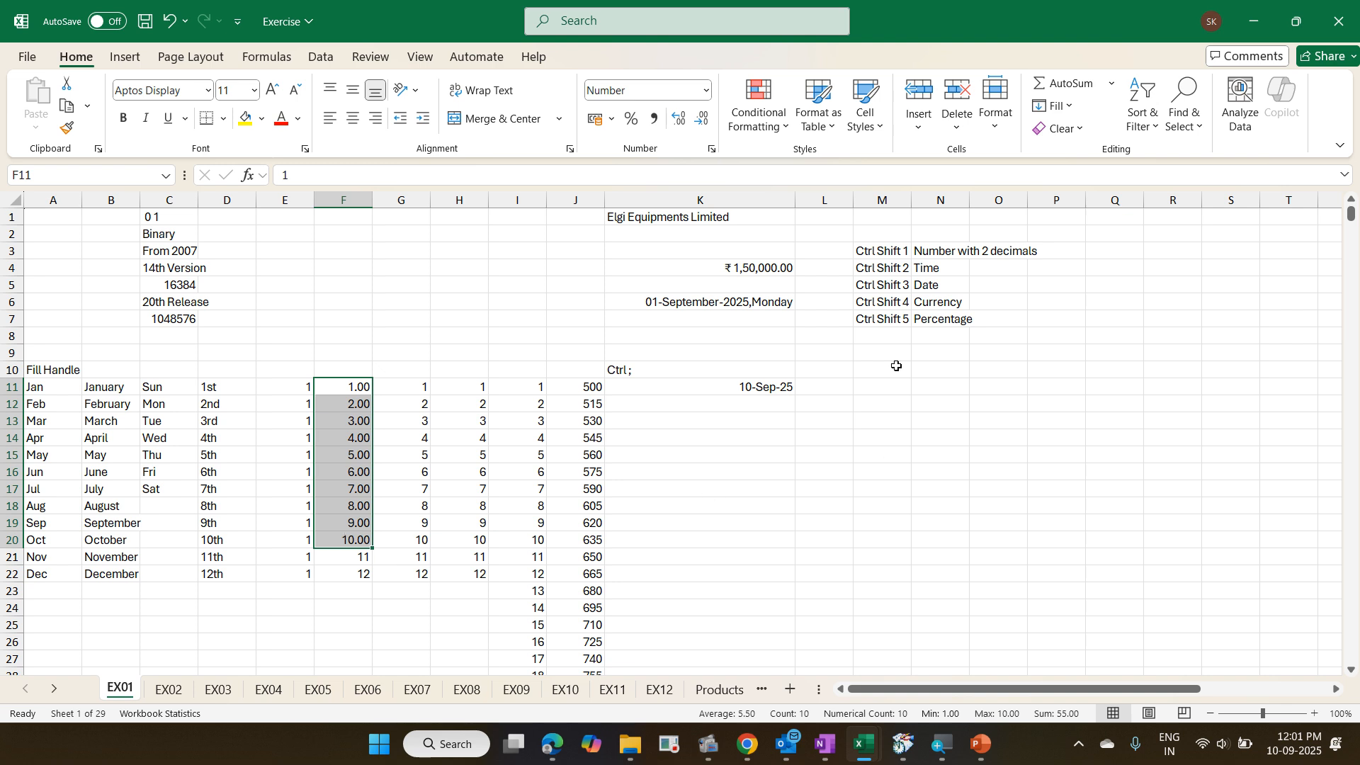
click(881, 335)
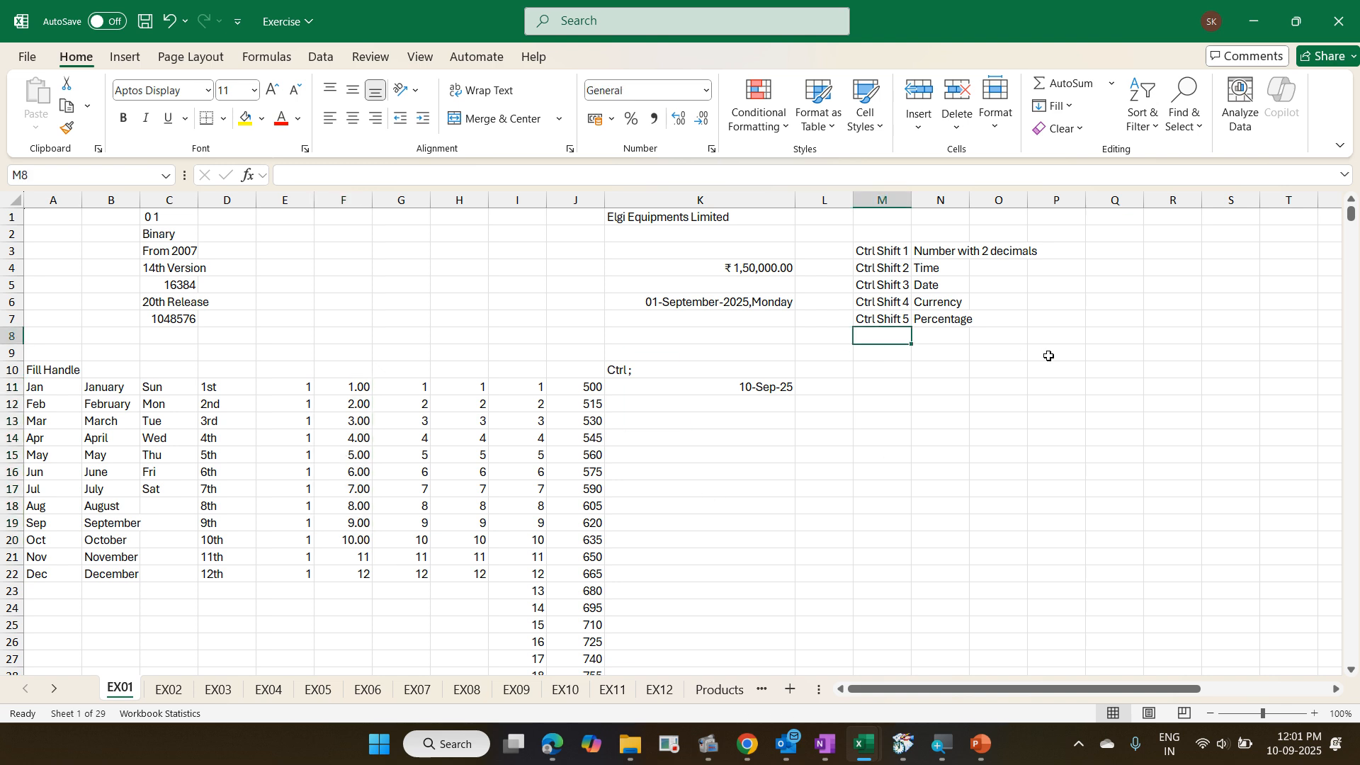
key(ctrl+d)
key(F2)
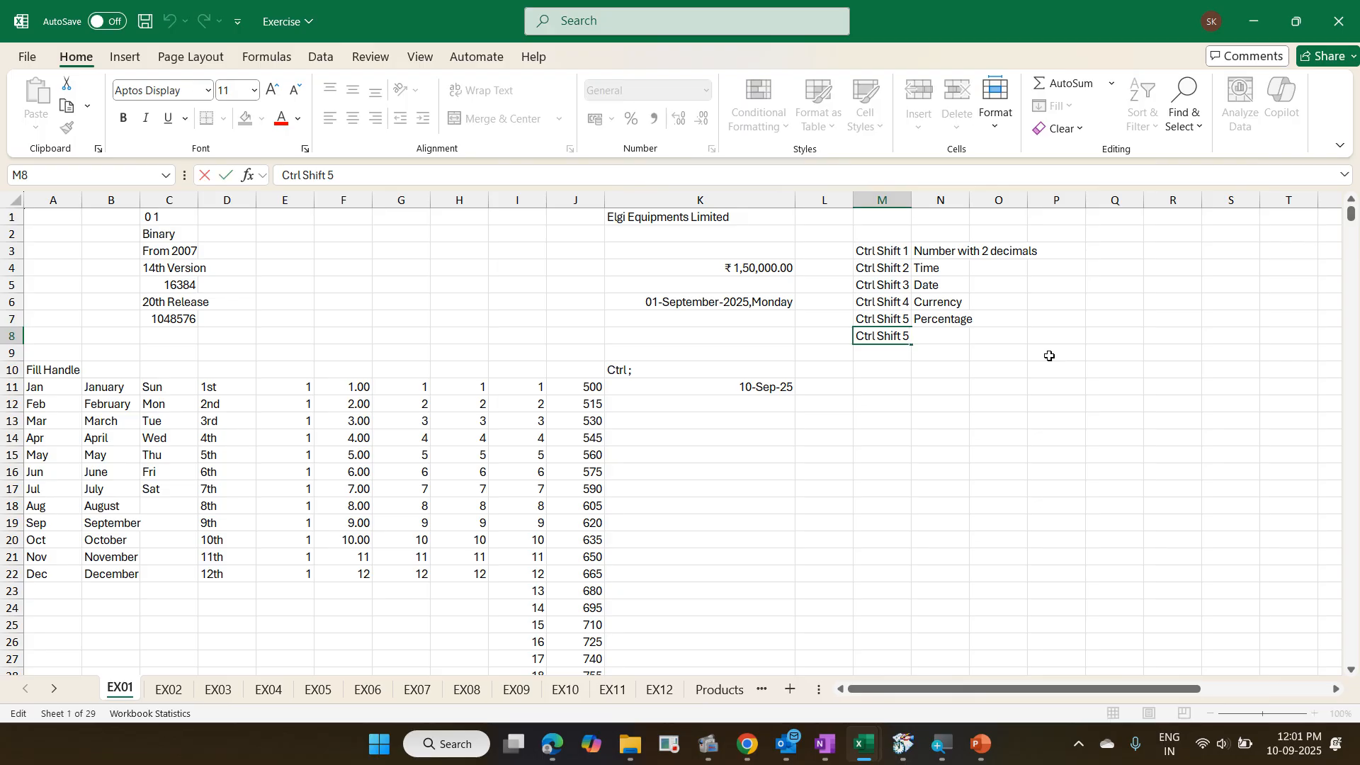
key(BackSpace)
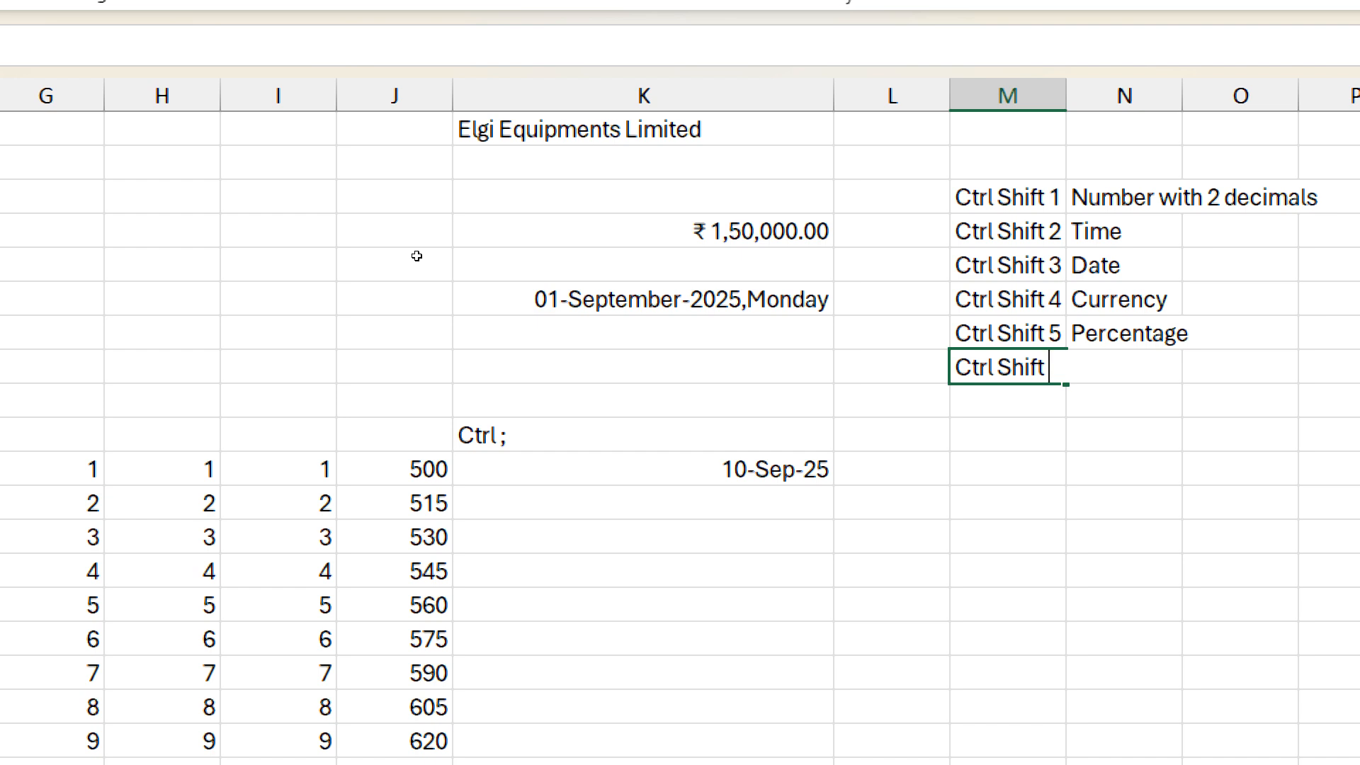
text(~)
key(Tab)
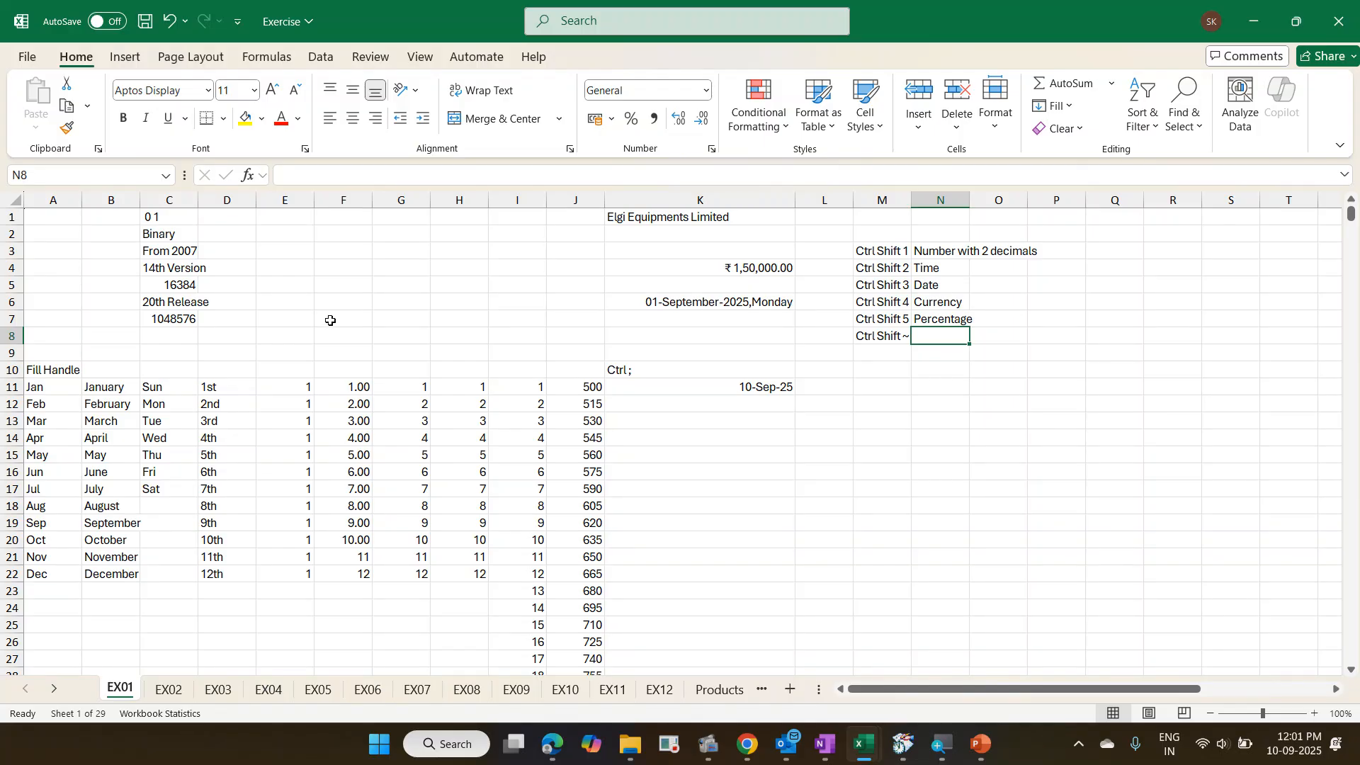
- Toggle the formula view on and off, and apply the General number format to F11:F20
drag(340, 388, 345, 533)
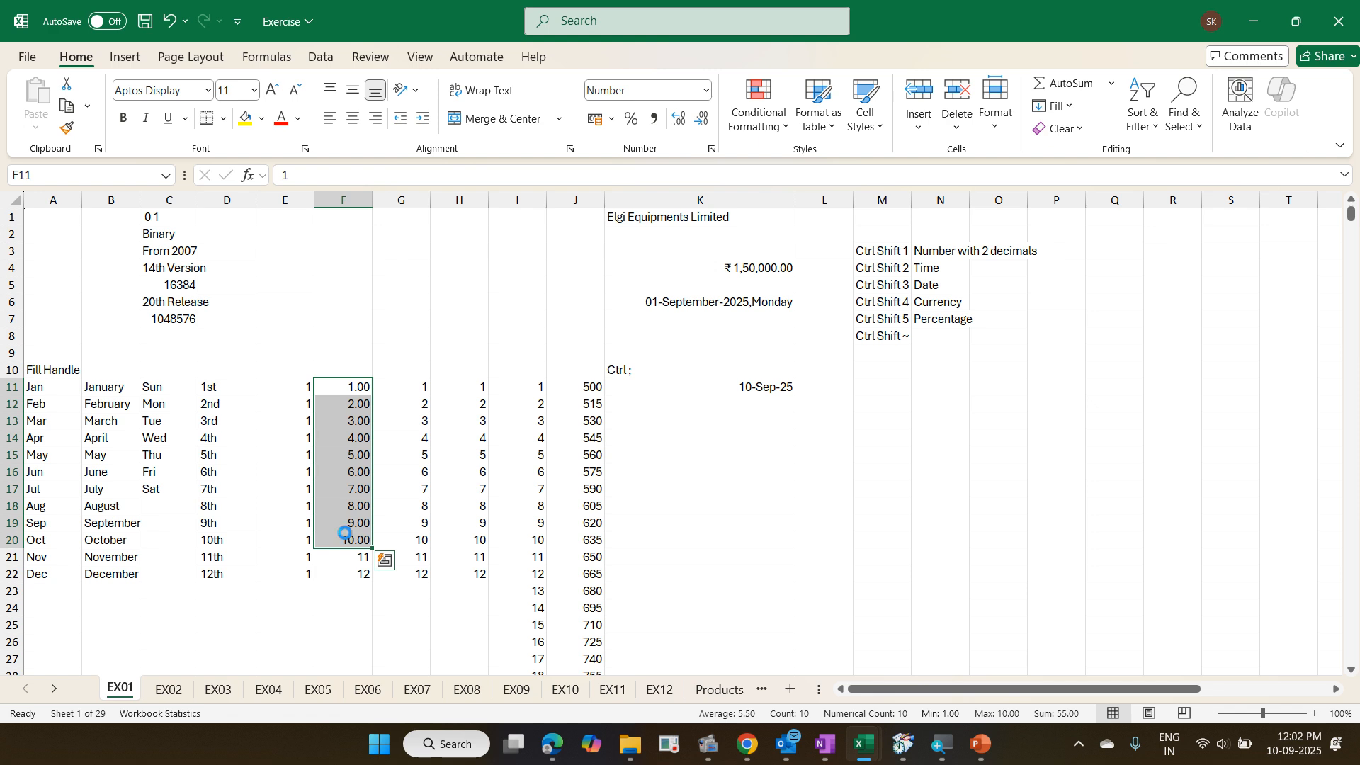
key(ctrl+grave)
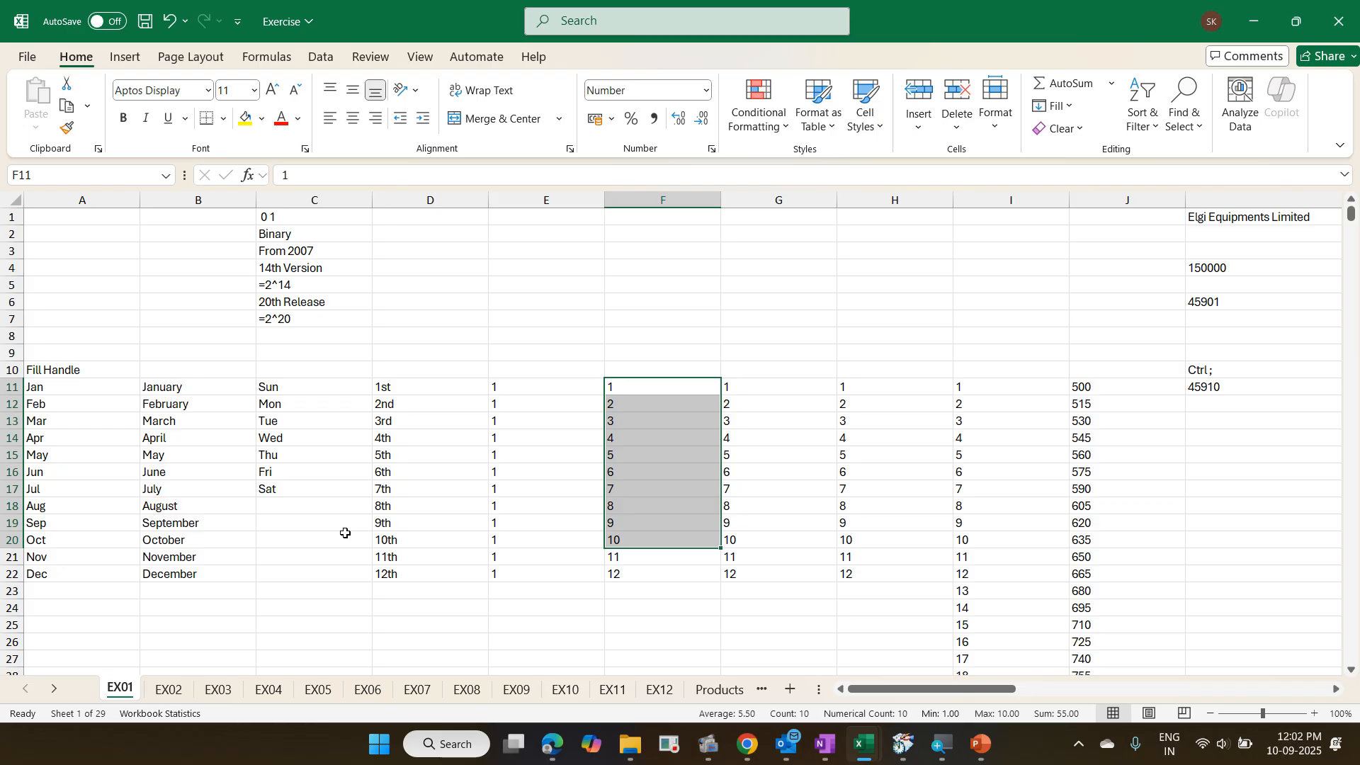
key(ctrl+grave)
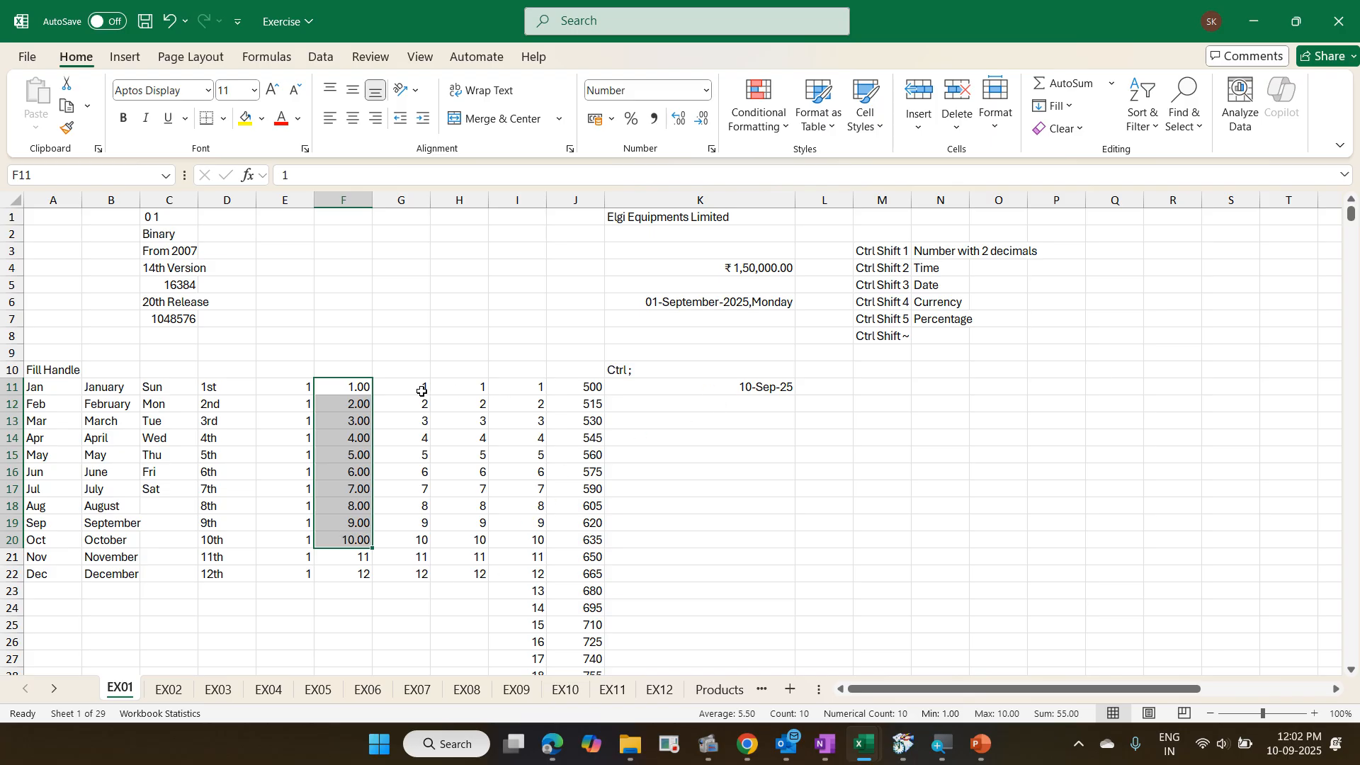
key(ctrl+shift+grave)
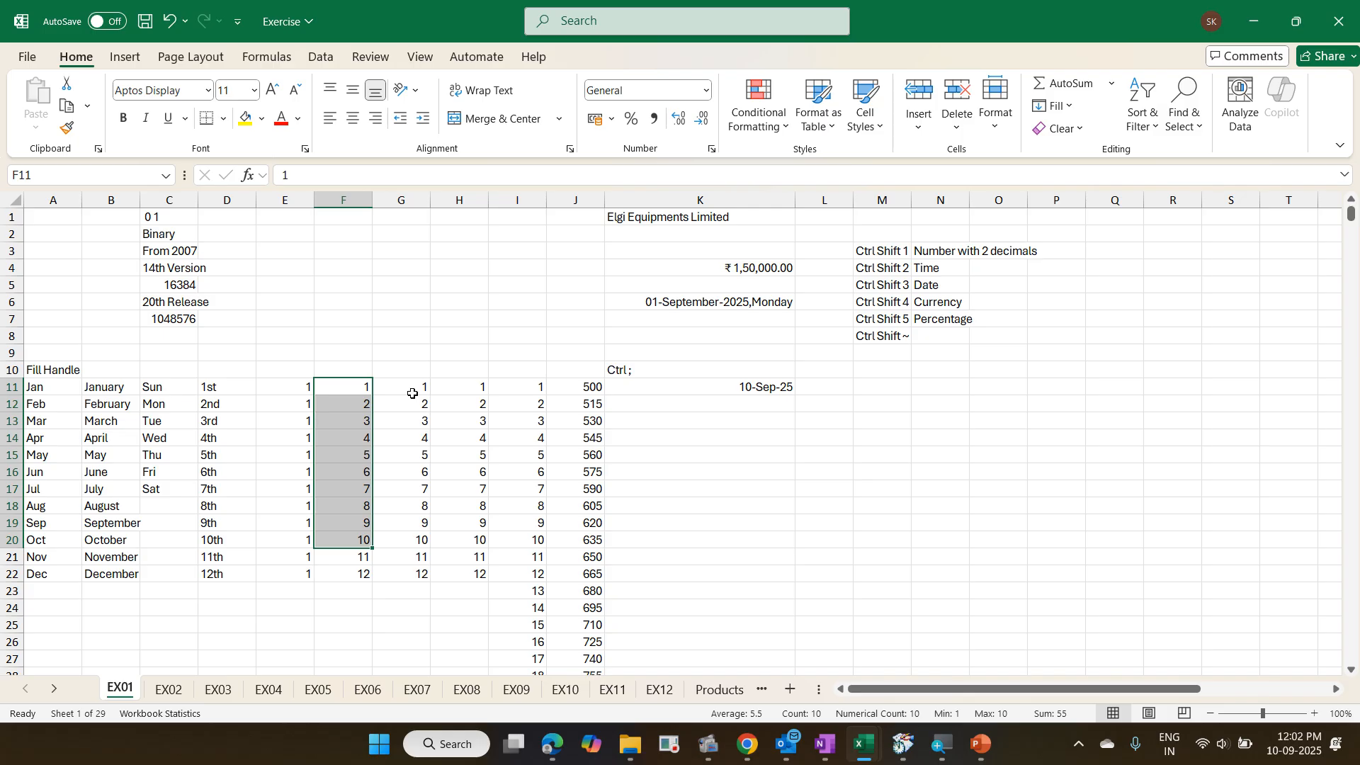
- Describe the "Ctrl Shift ~" shortcut as "Number without decimals" in N8
click(954, 331)
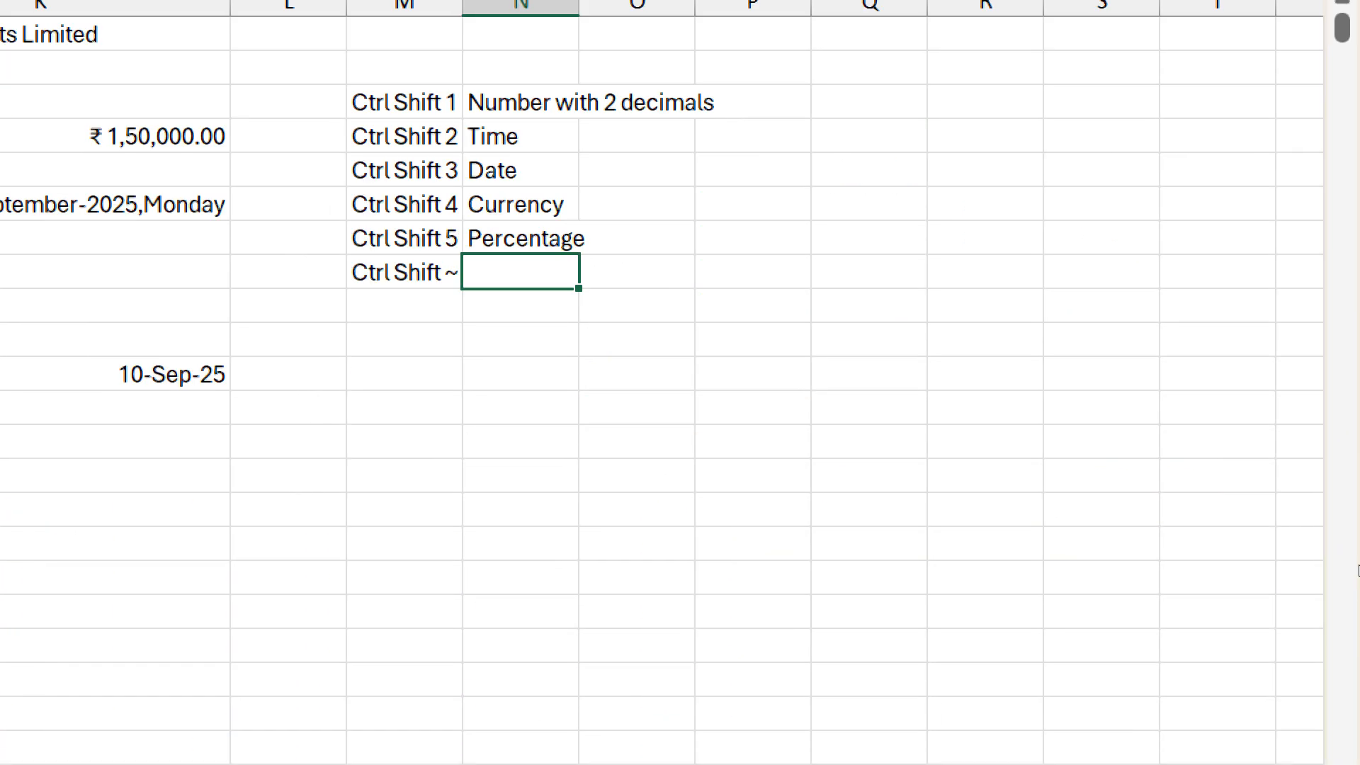
text(NUmber)
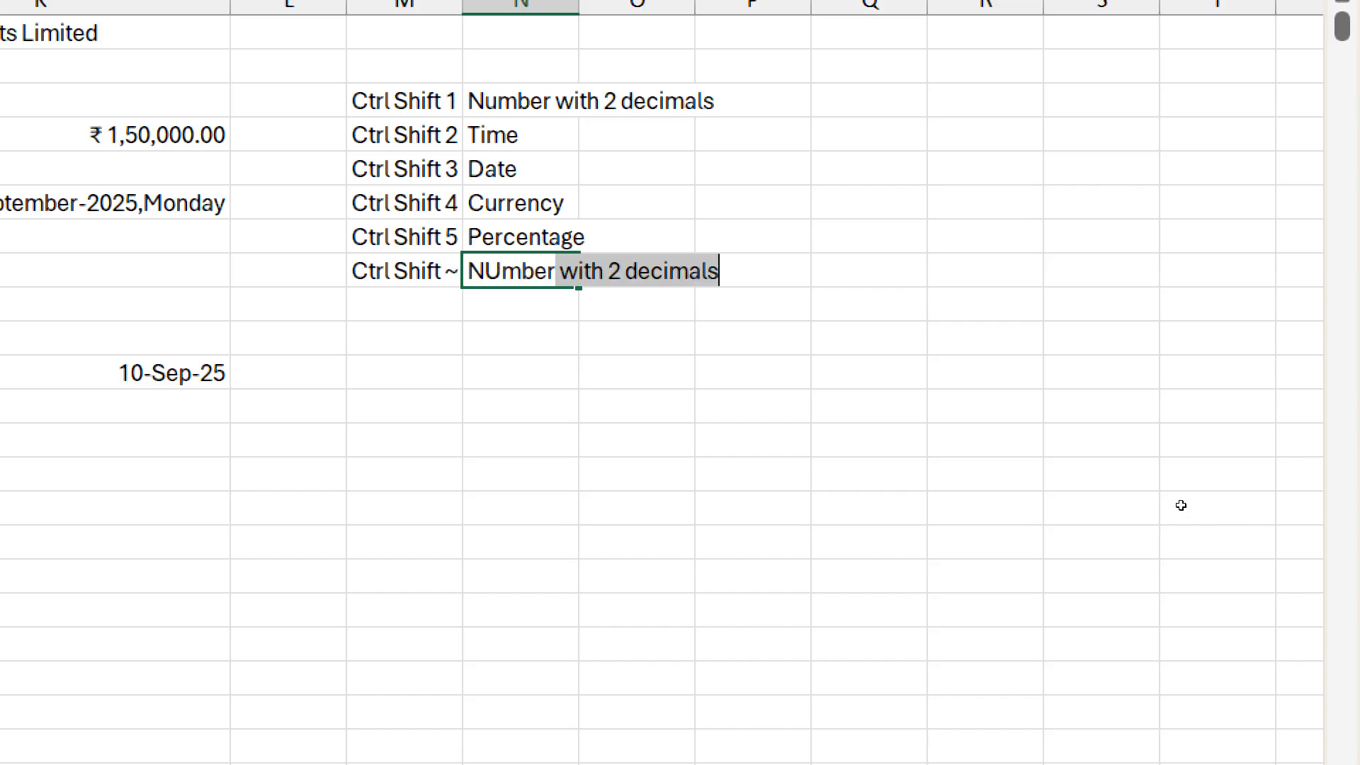
text( wi)
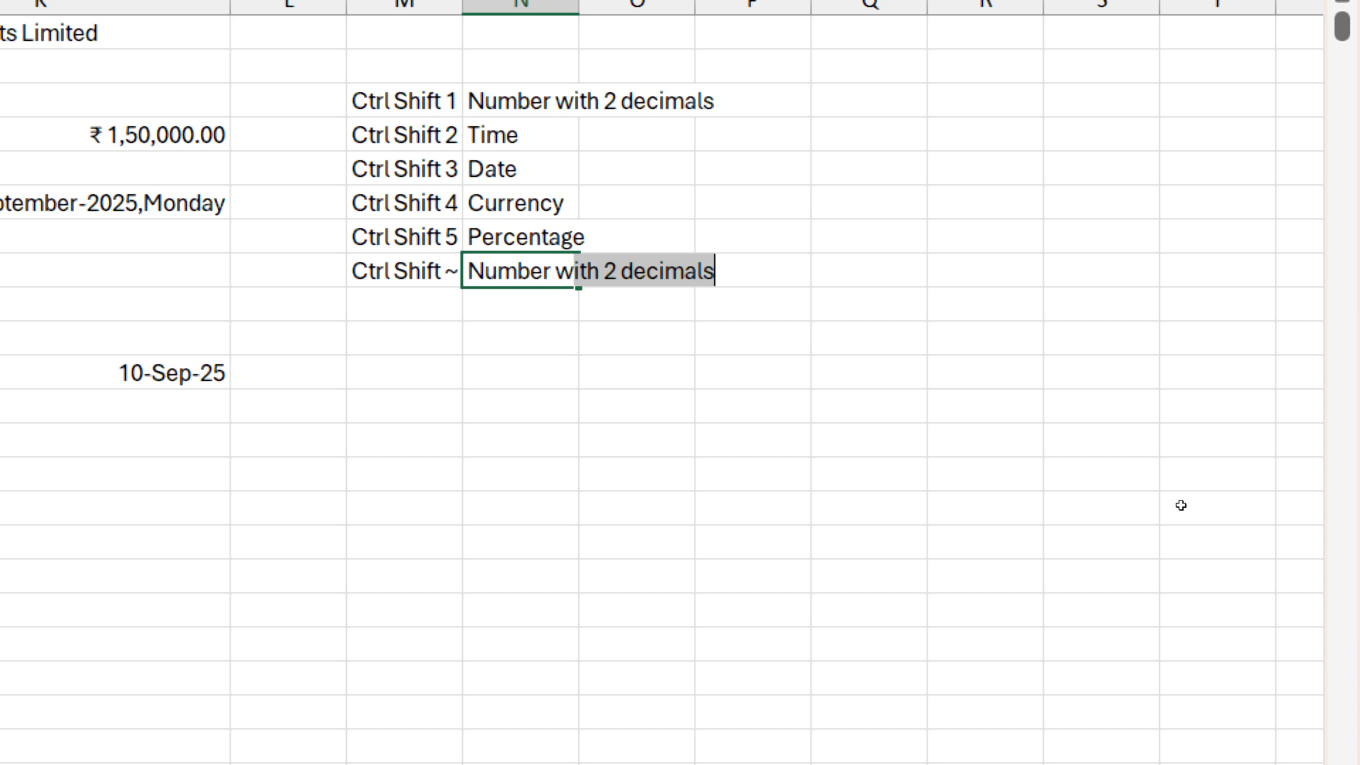
text(tho)
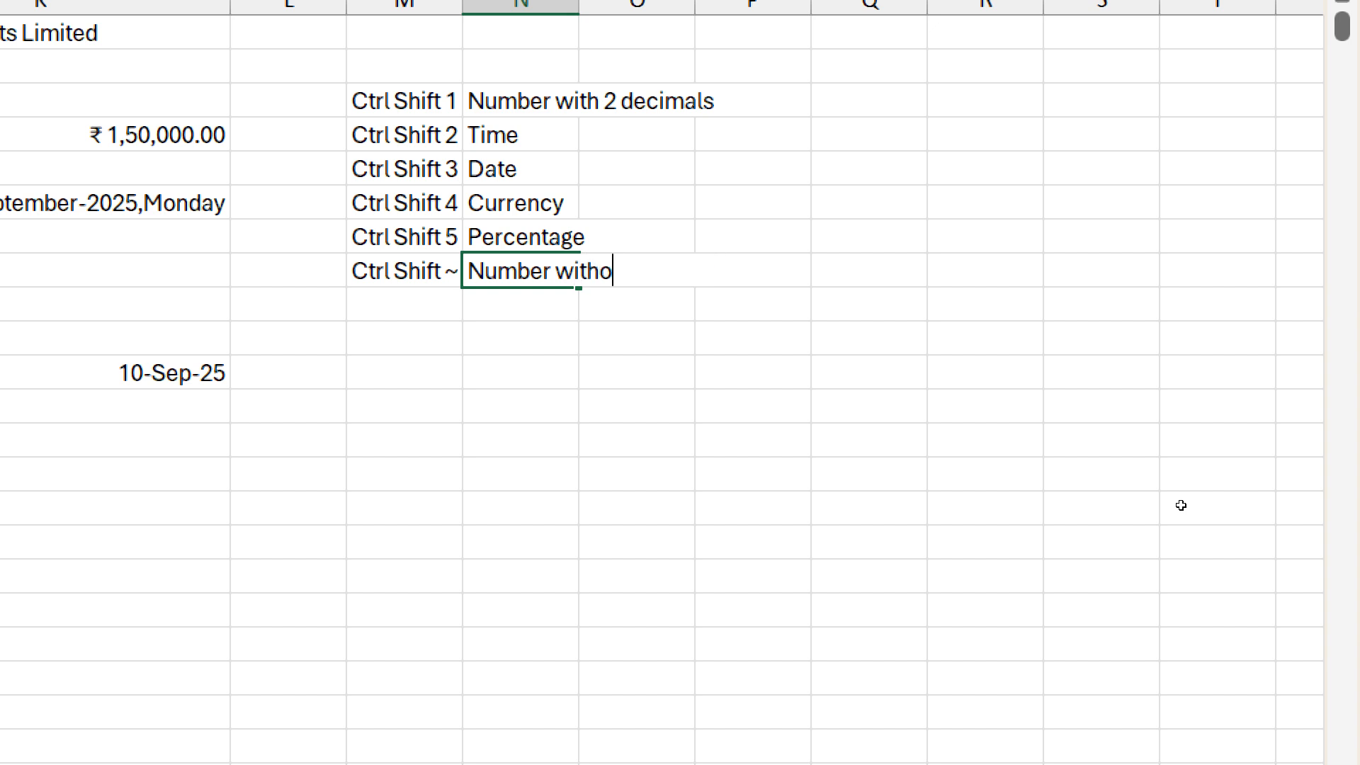
text(ut decimals)
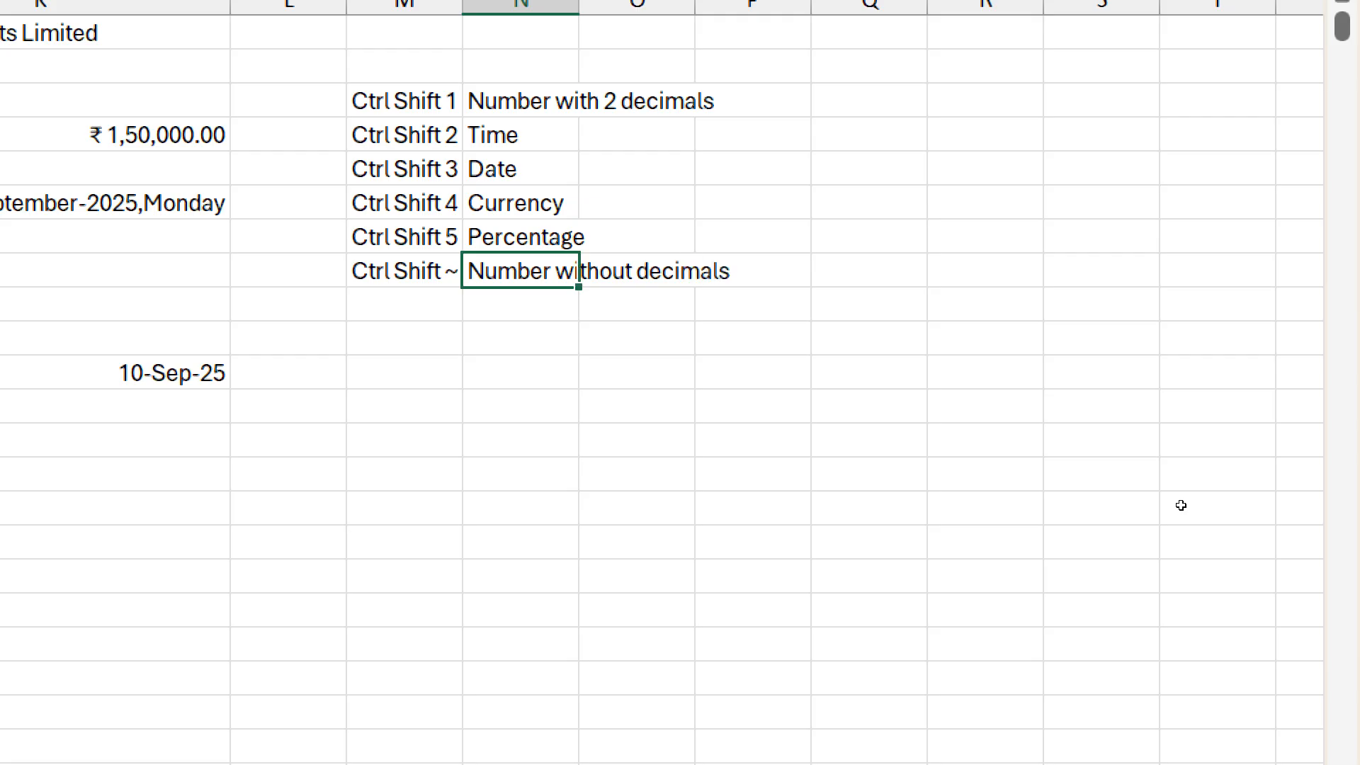
key(Return)
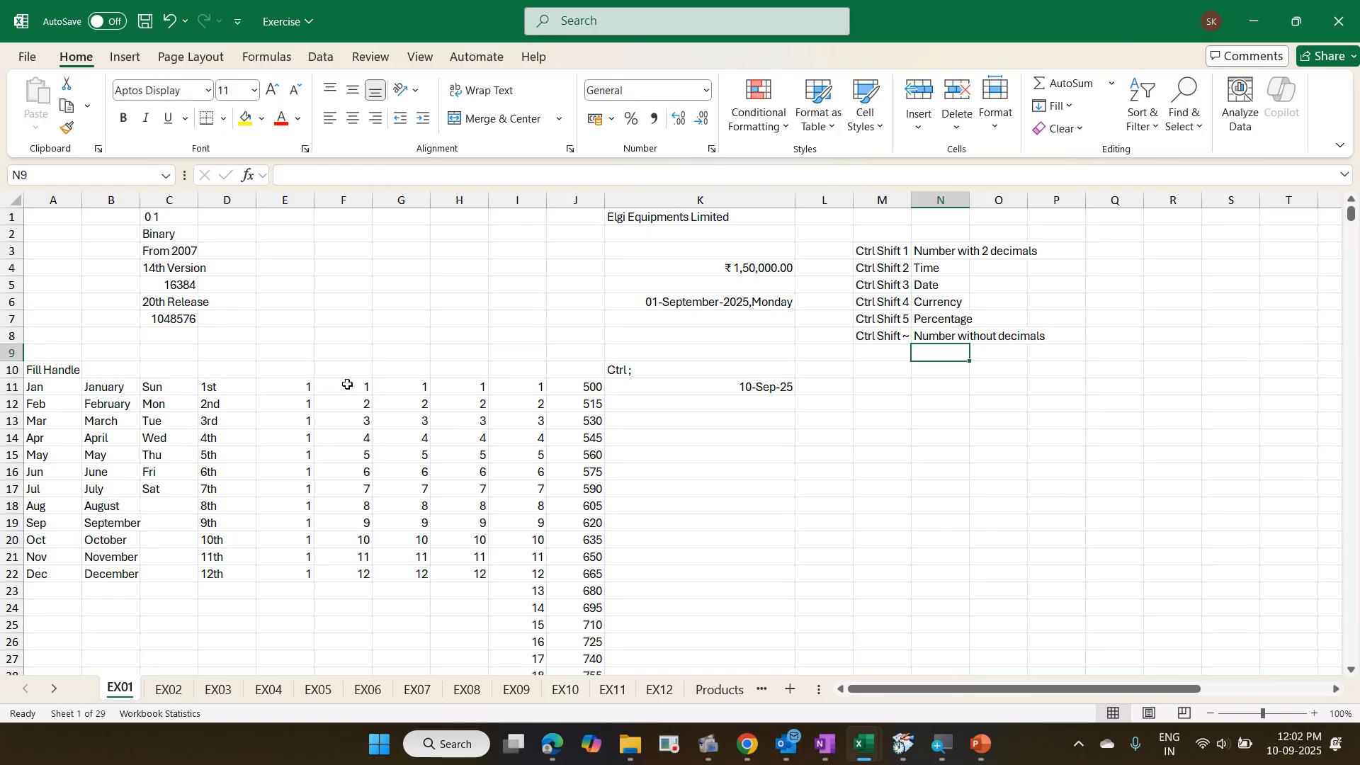
drag(348, 383, 352, 532)
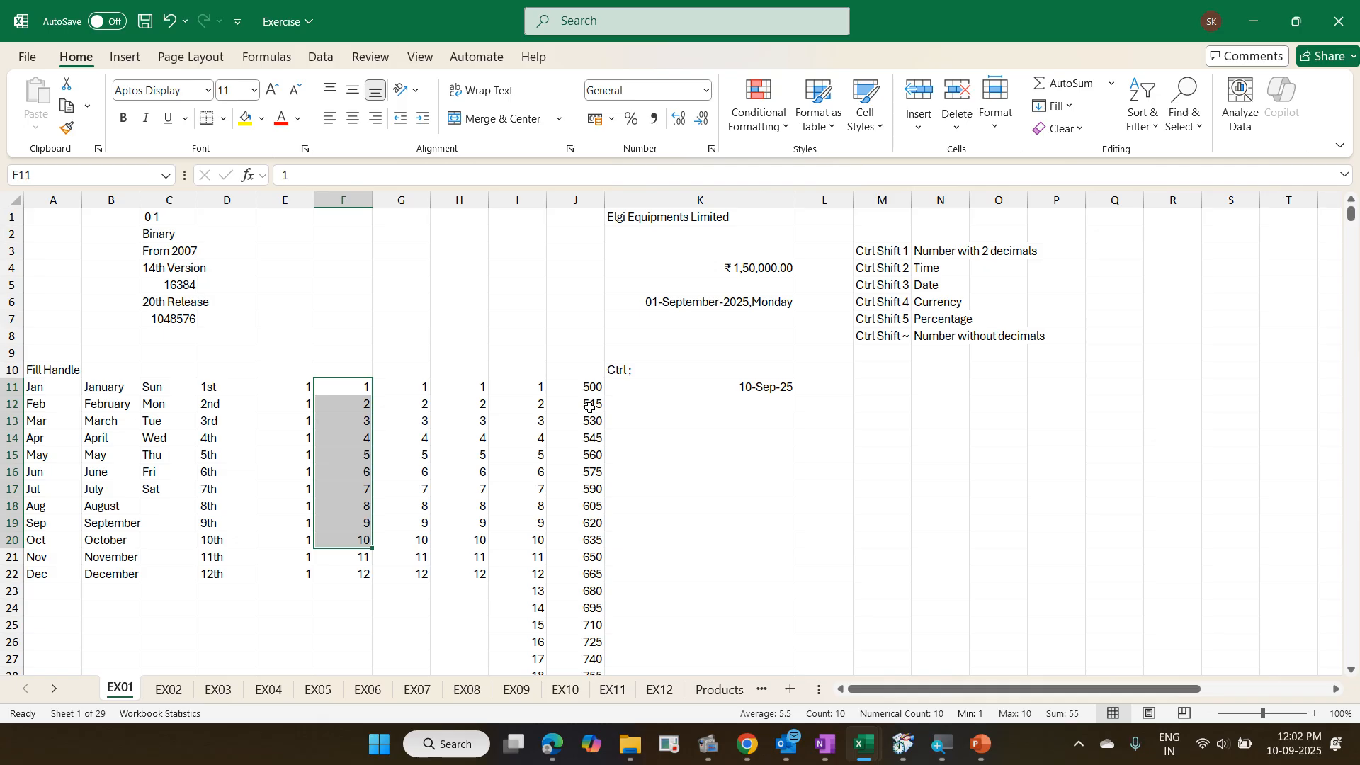
key(ctrl+q)
key(Escape)
- Examine the decimal places, symbol and negative-number settings of K4's currency format in Format Cells, keeping them as they are
click(744, 271)
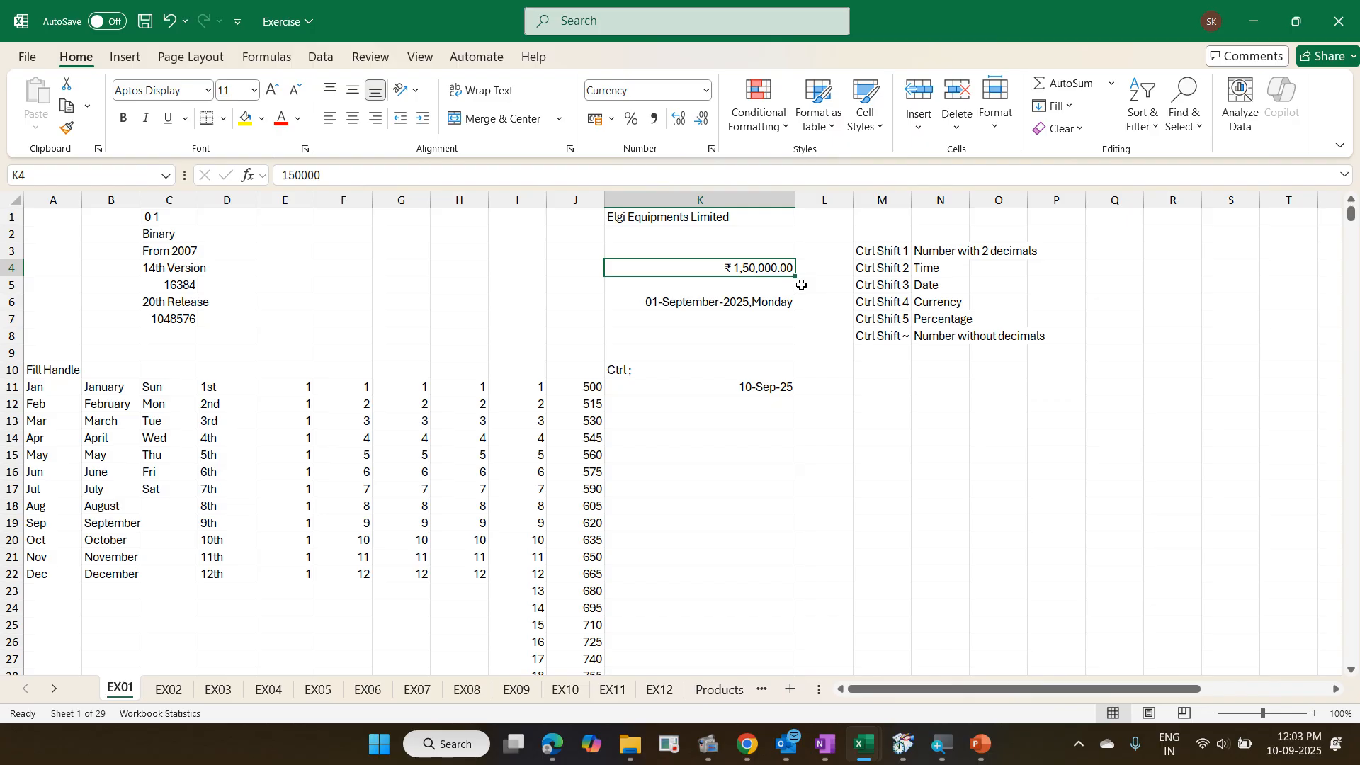
key(ctrl+1)
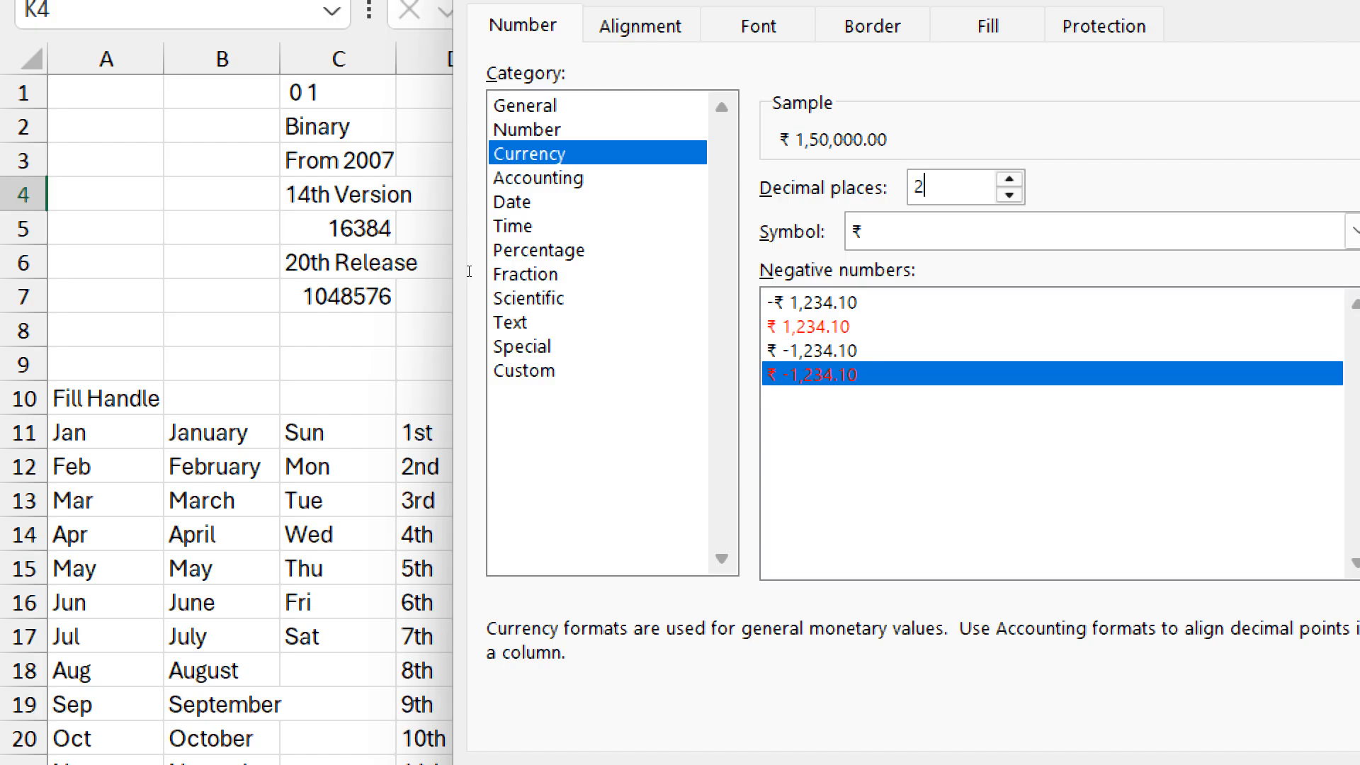
key(Return)
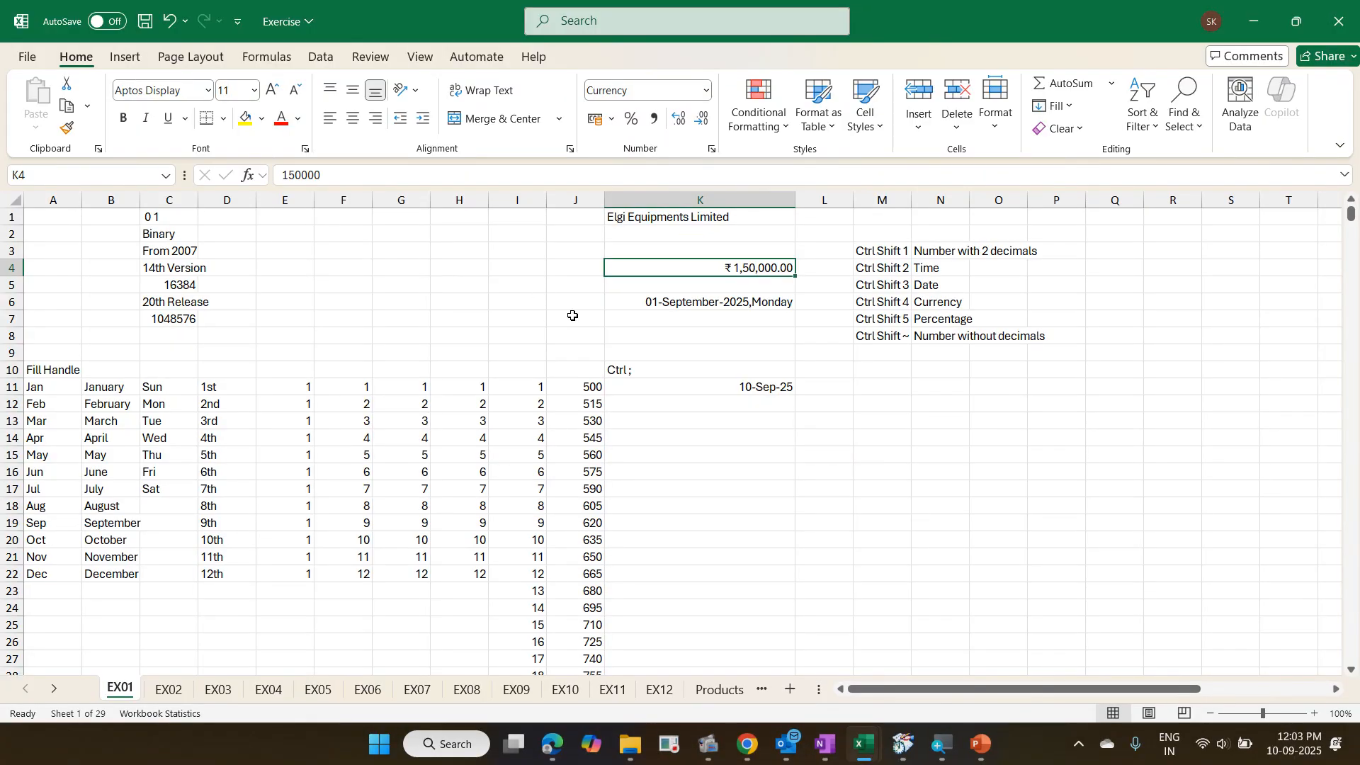
- Fill the date in K11 down to K25 as a daily series
click(693, 388)
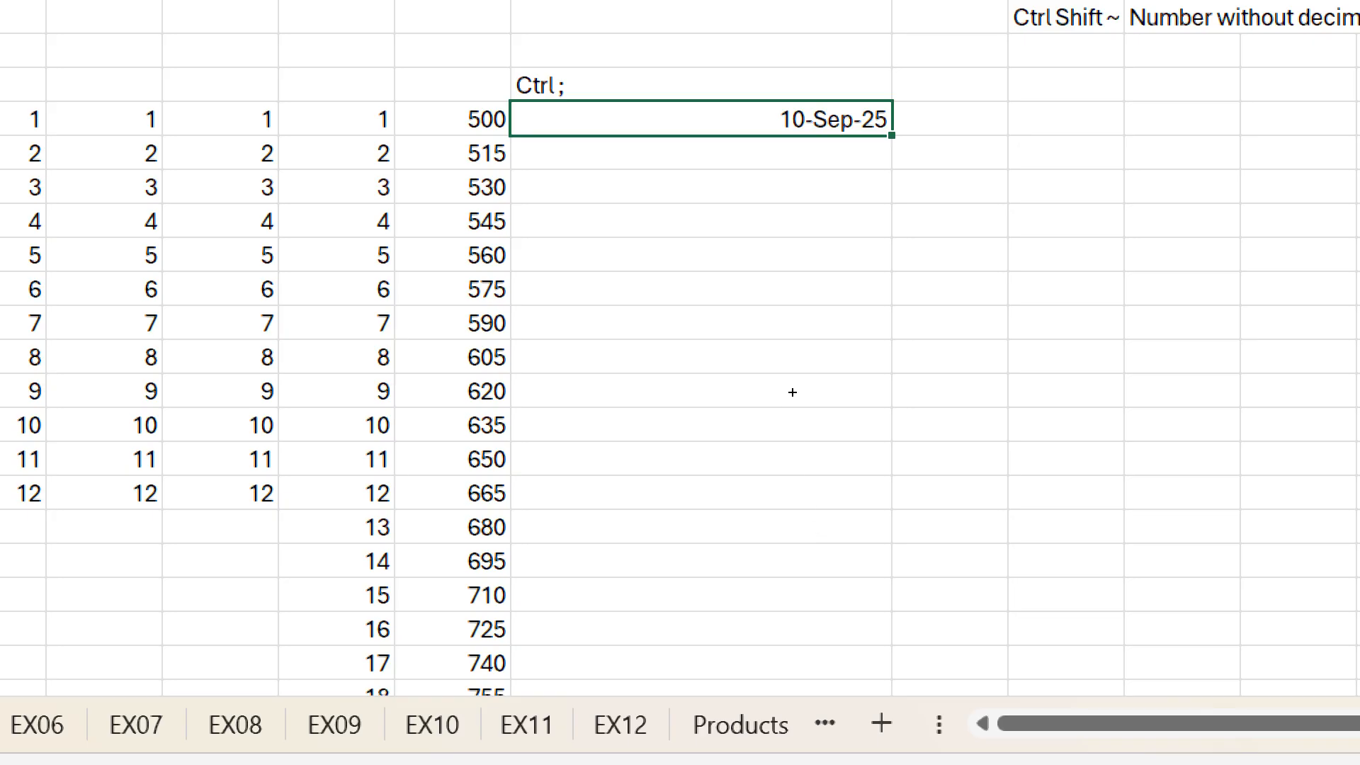
drag(891, 134, 891, 500)
drag(777, 588, 770, 625)
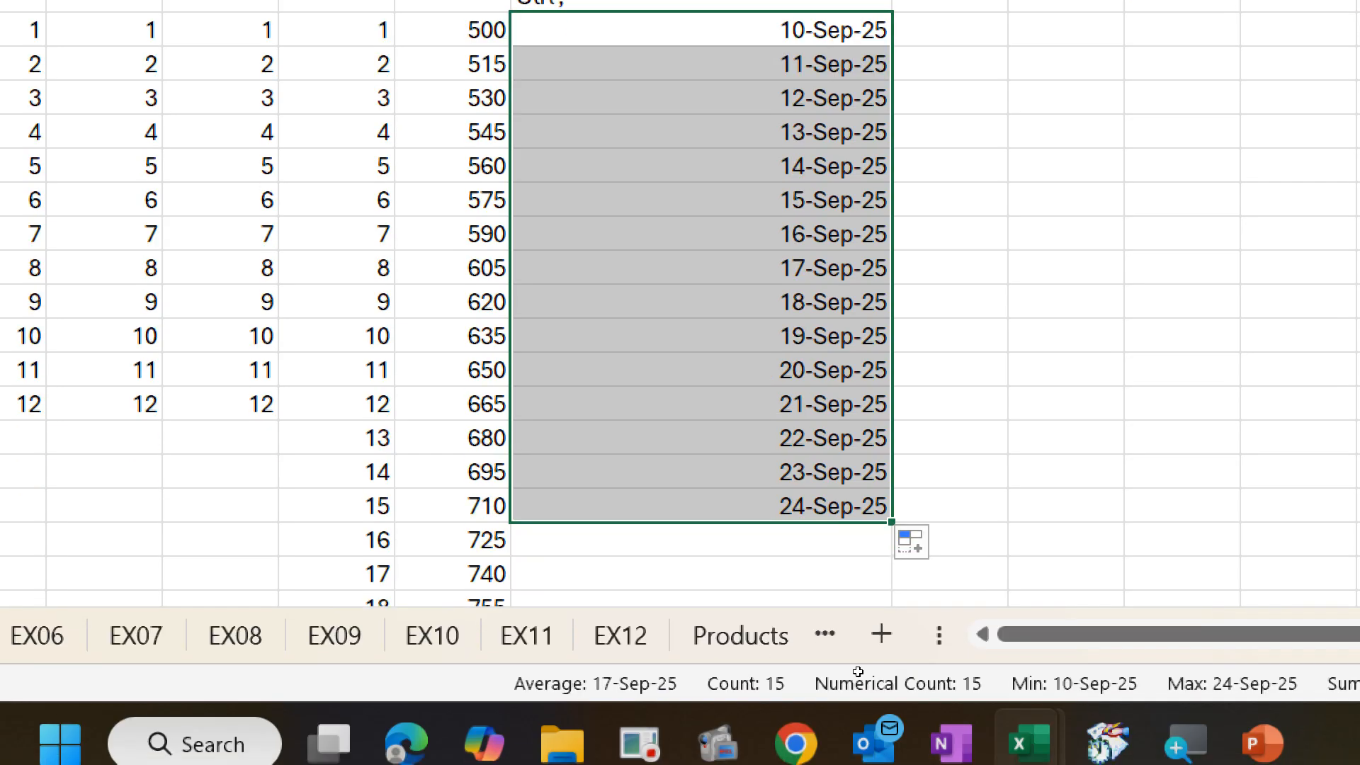
- Switch the date fill in K11:K25 to Fill Months and after that to Fill Years
key(alt+shift+F10)
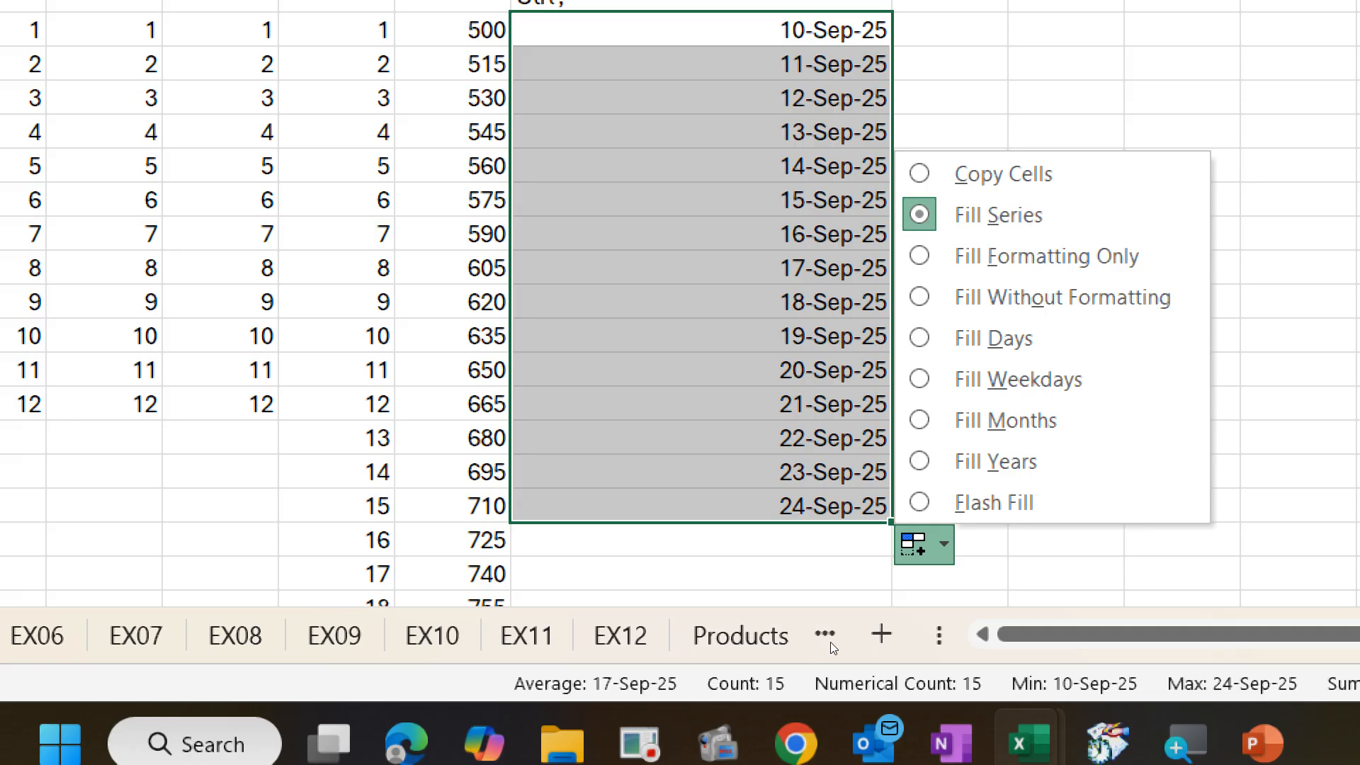
key(Up)
key(Up)
key(Up)
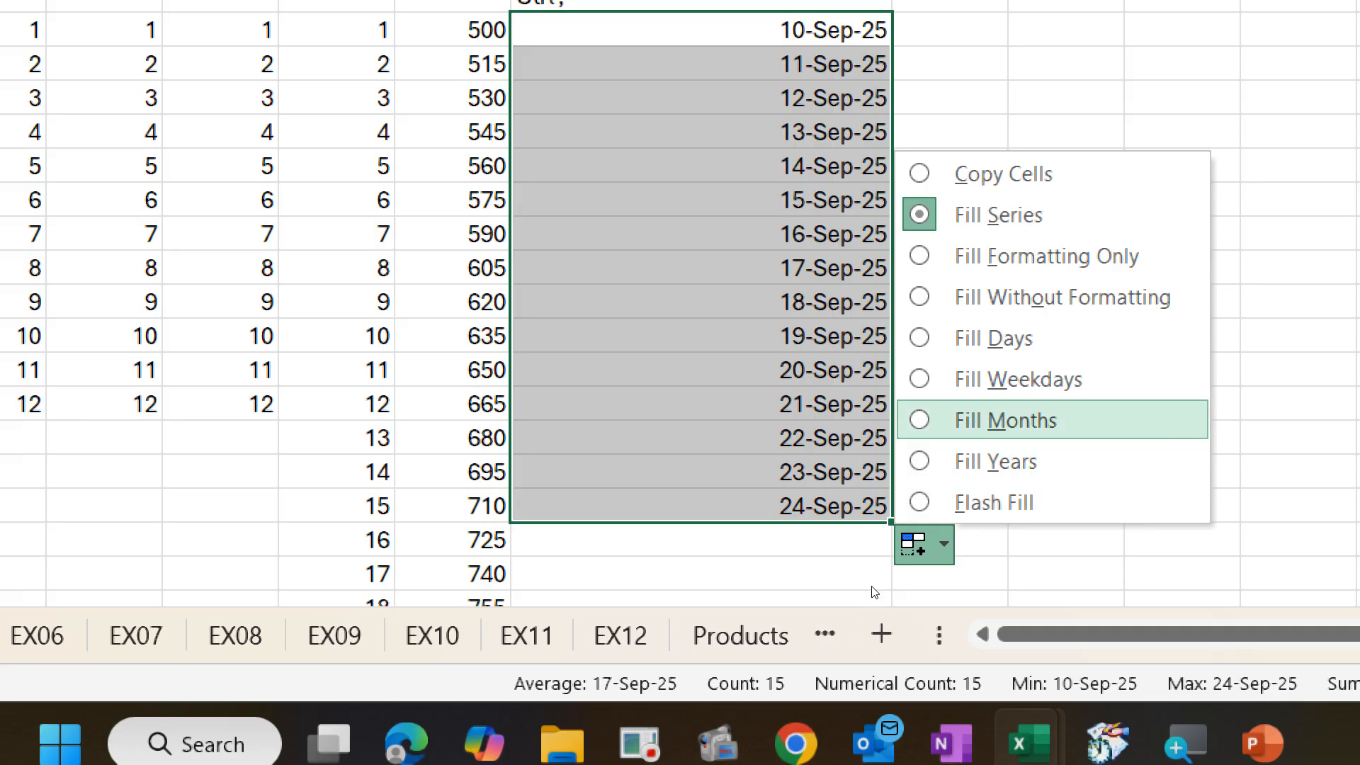
key(Return)
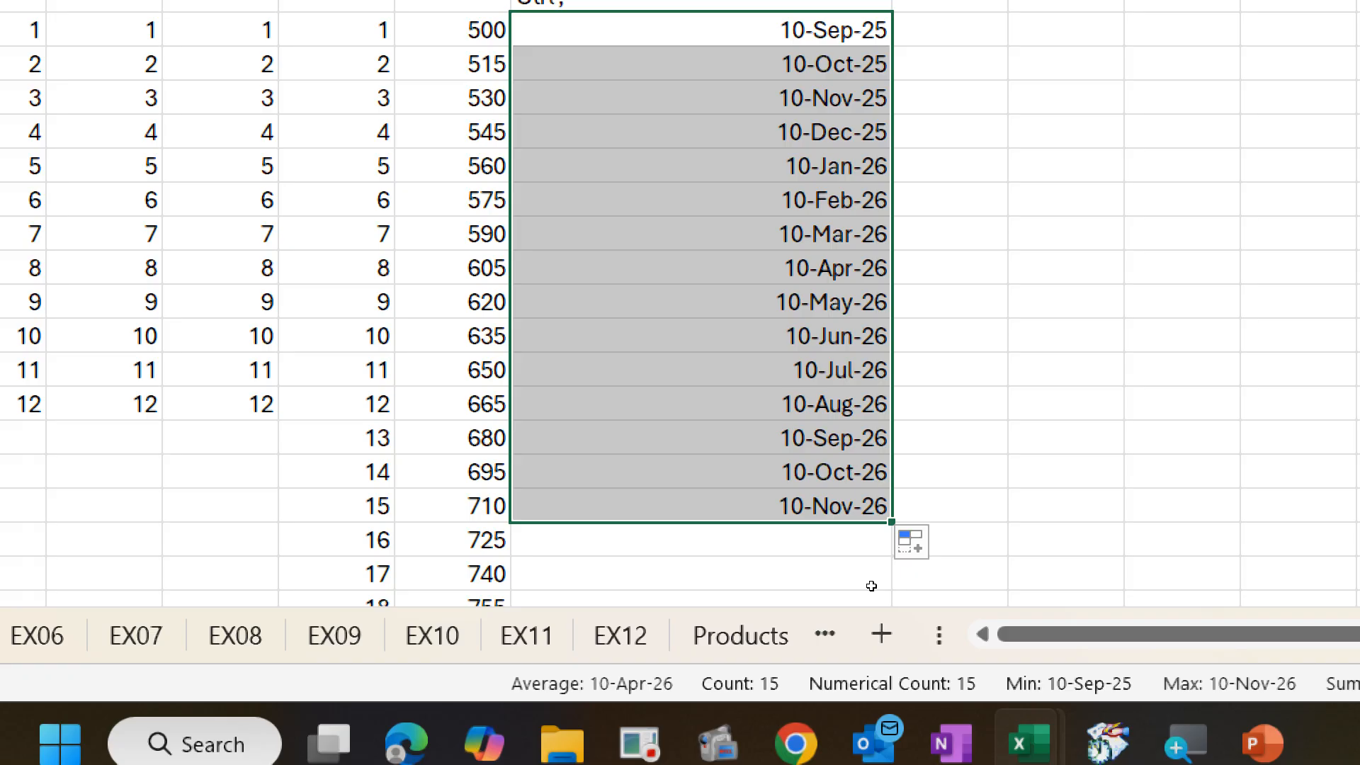
click(925, 545)
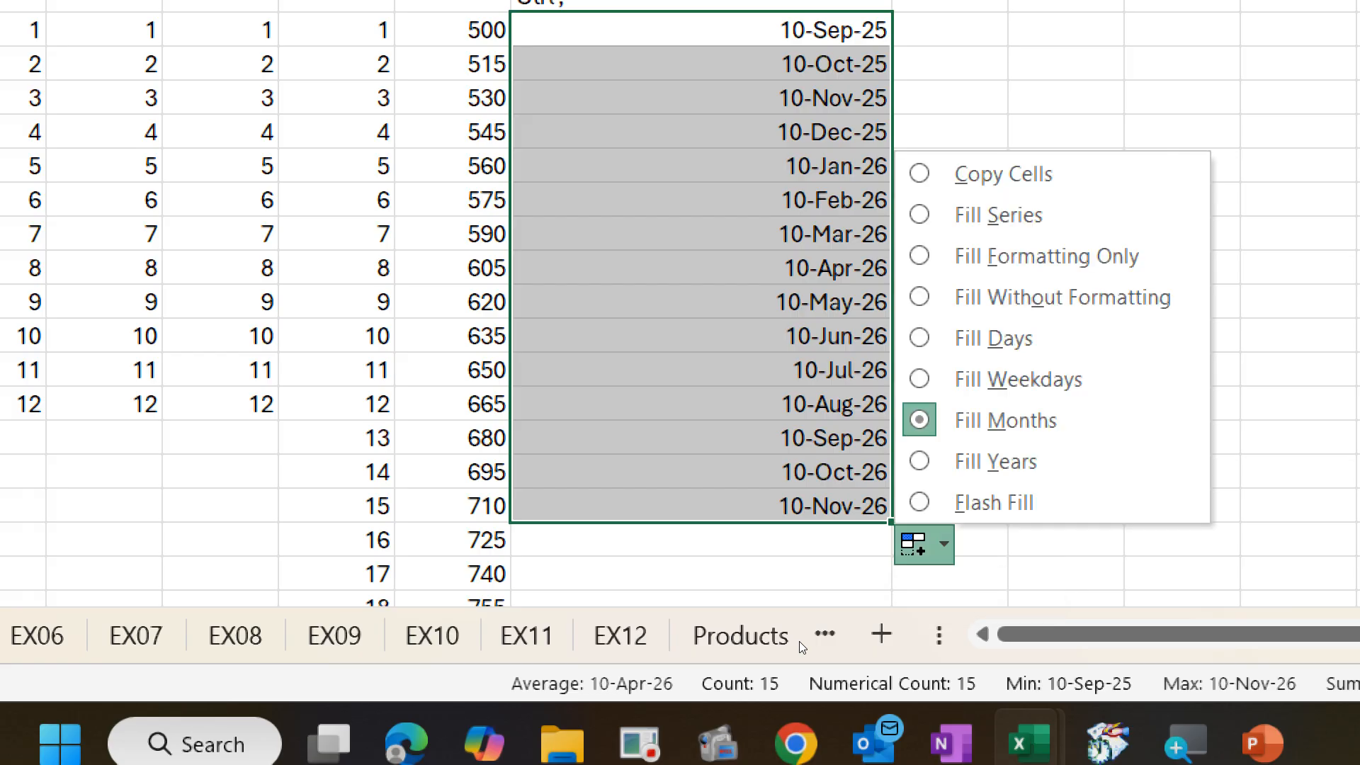
click(996, 461)
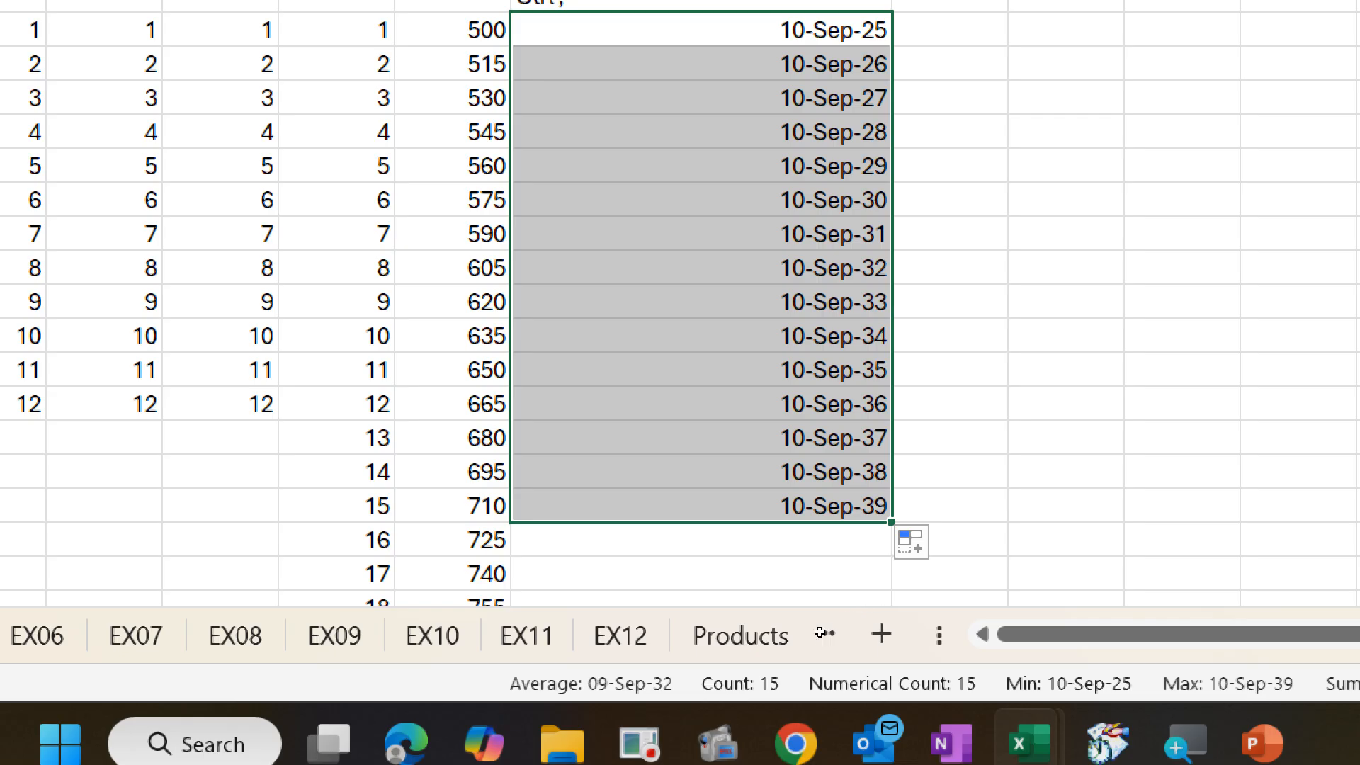
- Change the date fill in K11:K25 to Fill Weekdays so that it skips weekends
click(923, 544)
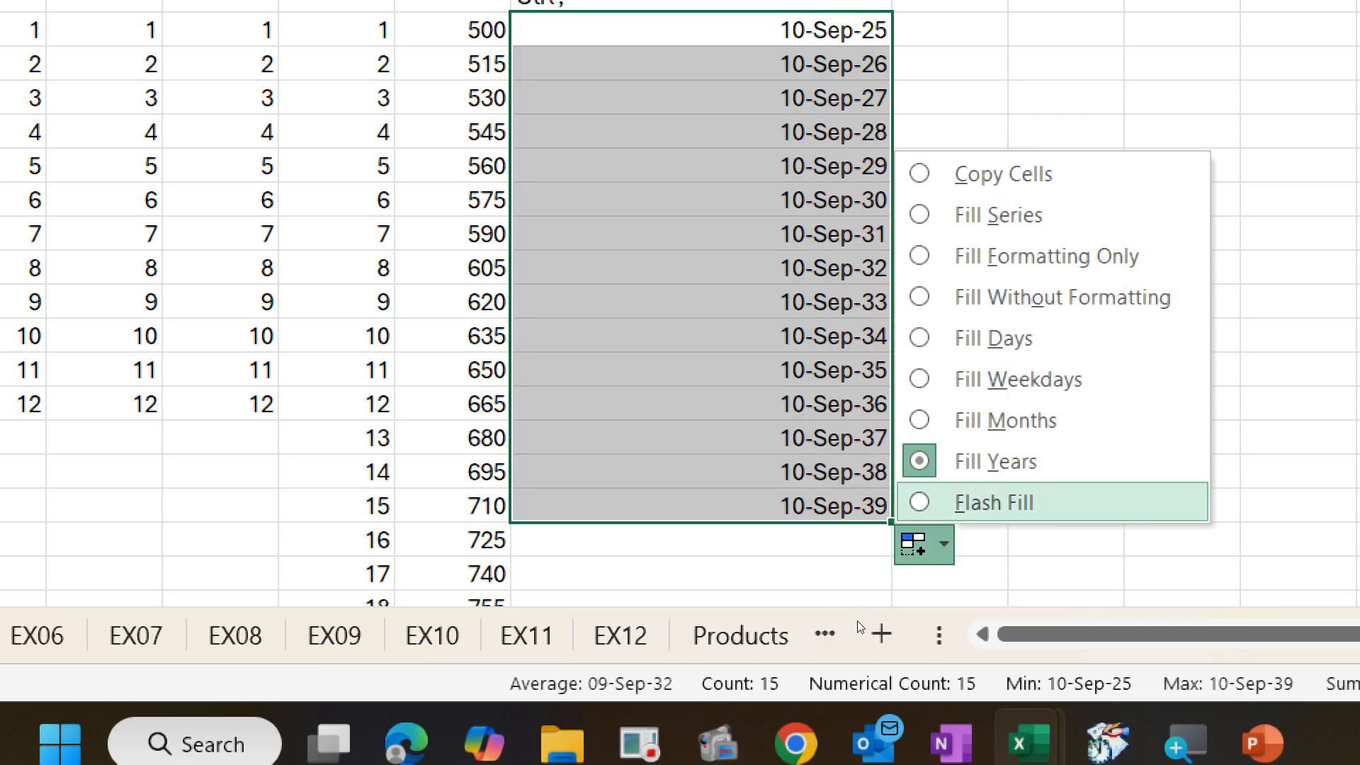
key(Return)
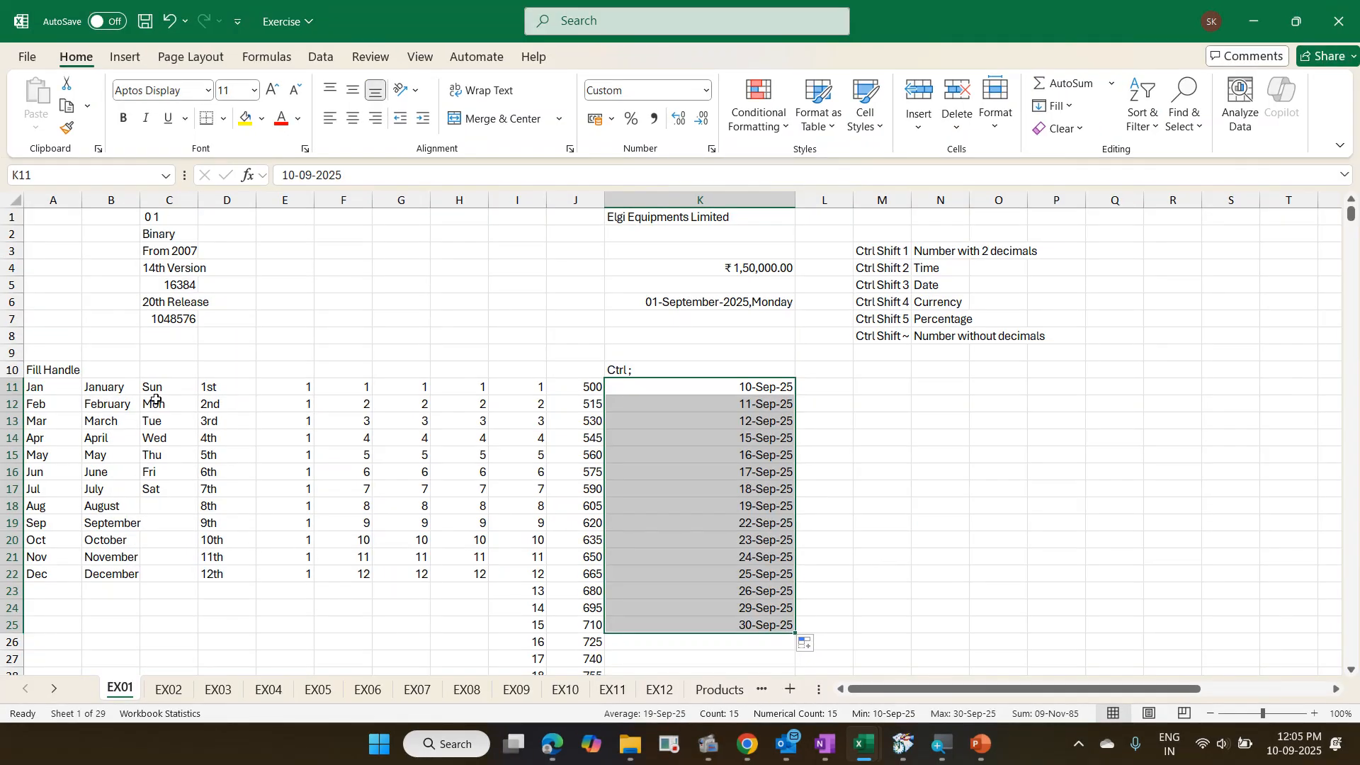
- View the AutoFill options for the weekday names in C11:C17 and leave the fill as a series
drag(156, 388, 199, 498)
click(216, 508)
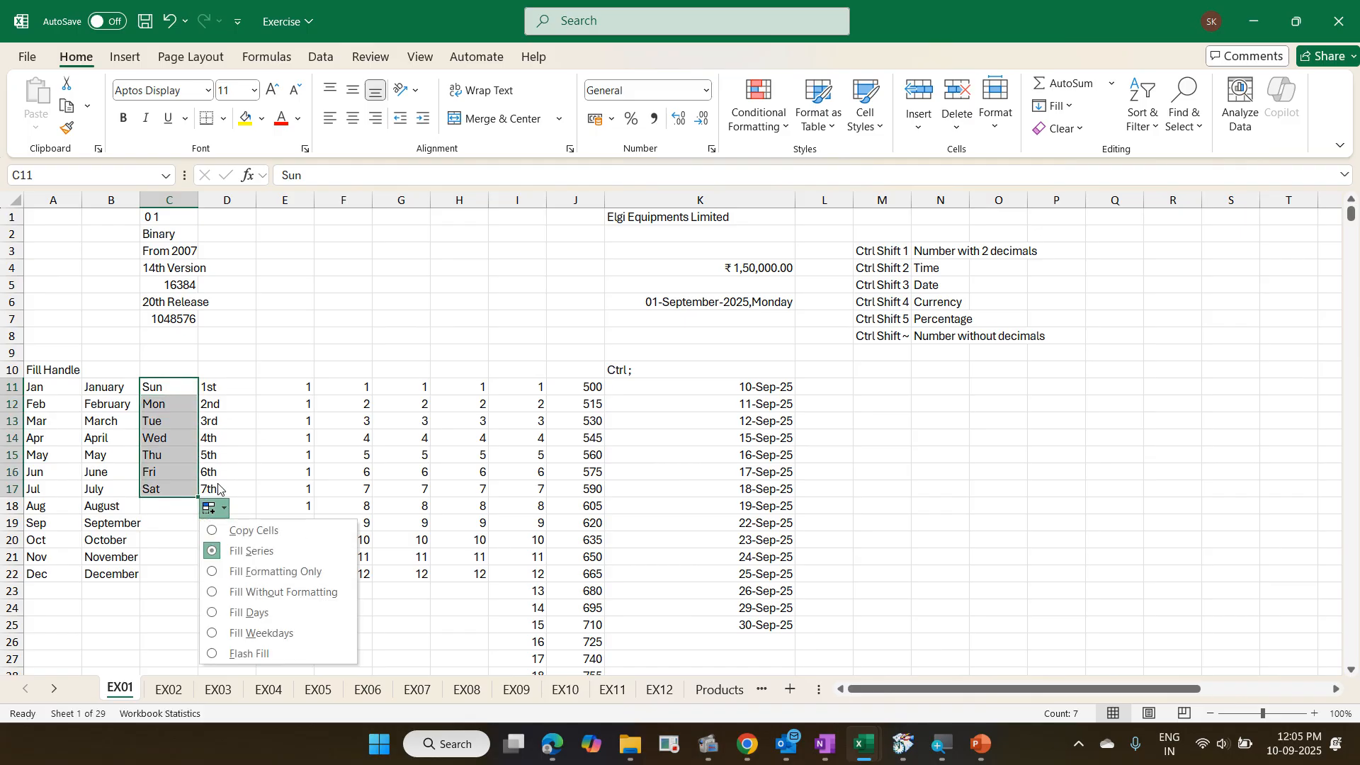
click(289, 404)
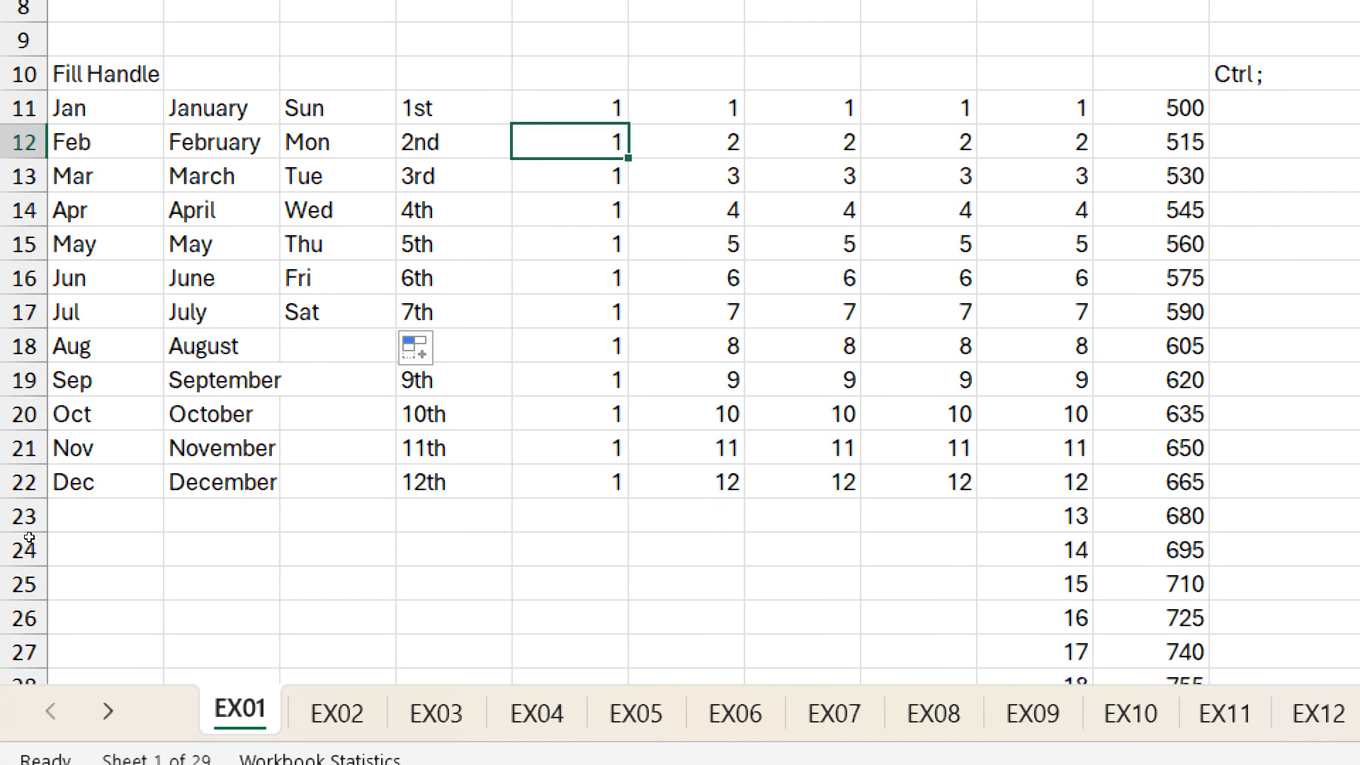
- Refill the weekday names from Sun in C11 down to C17
click(318, 106)
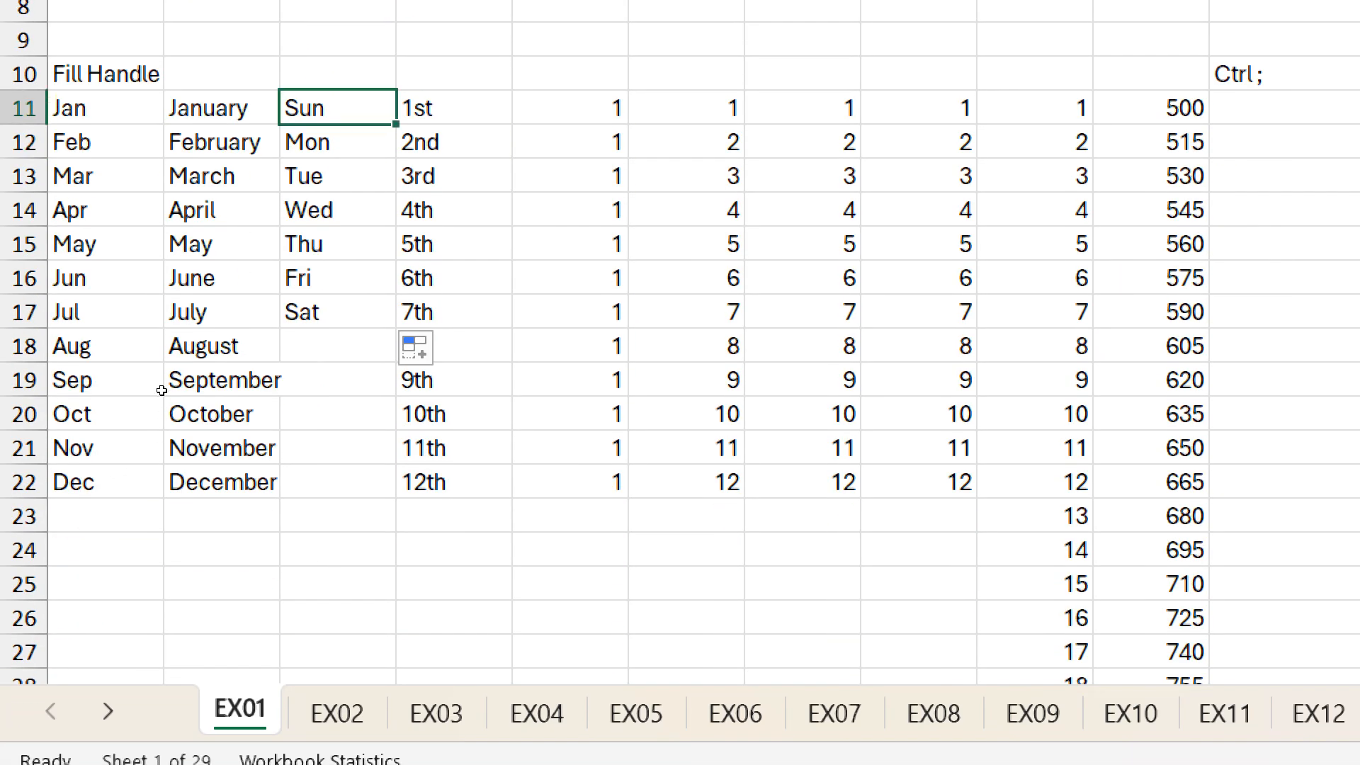
drag(396, 124, 396, 327)
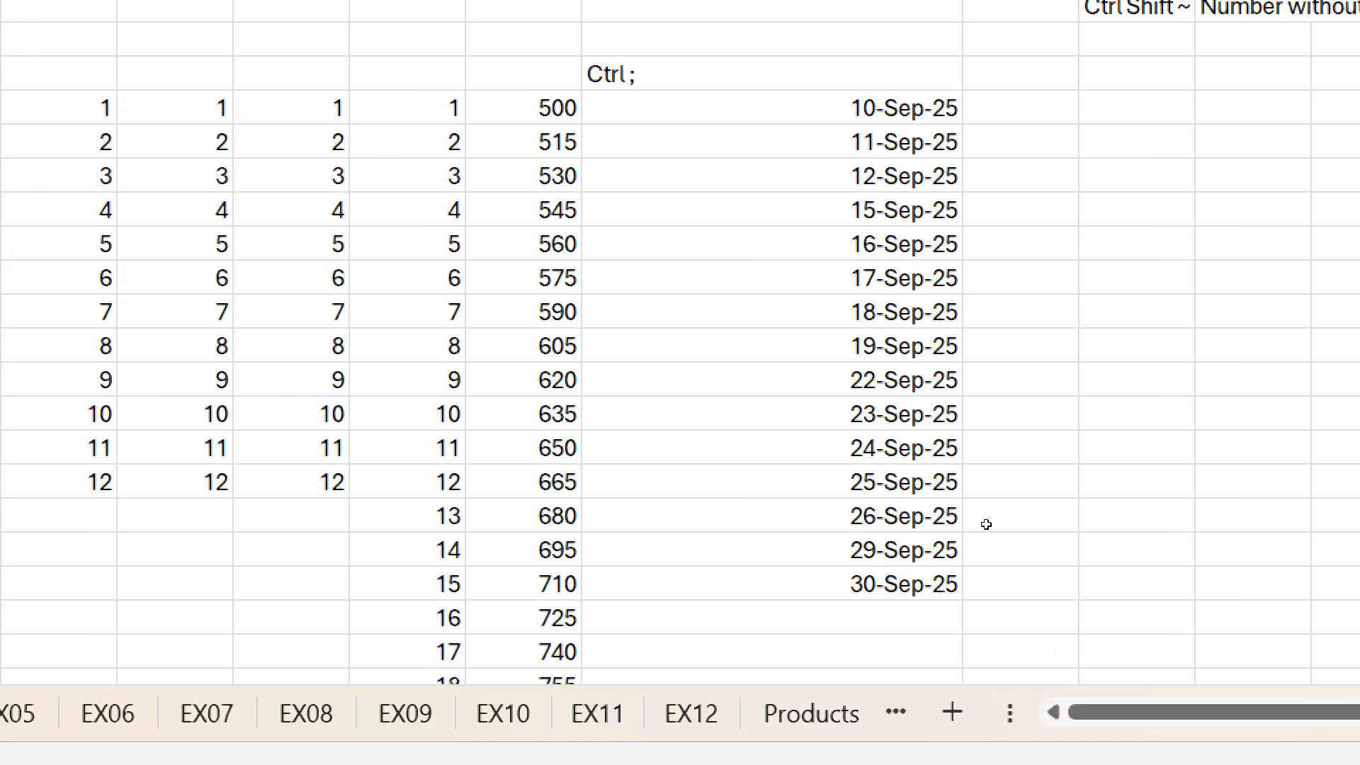
- Enter Mon in L11 and fill the weekday names down to L17 as a series
click(852, 390)
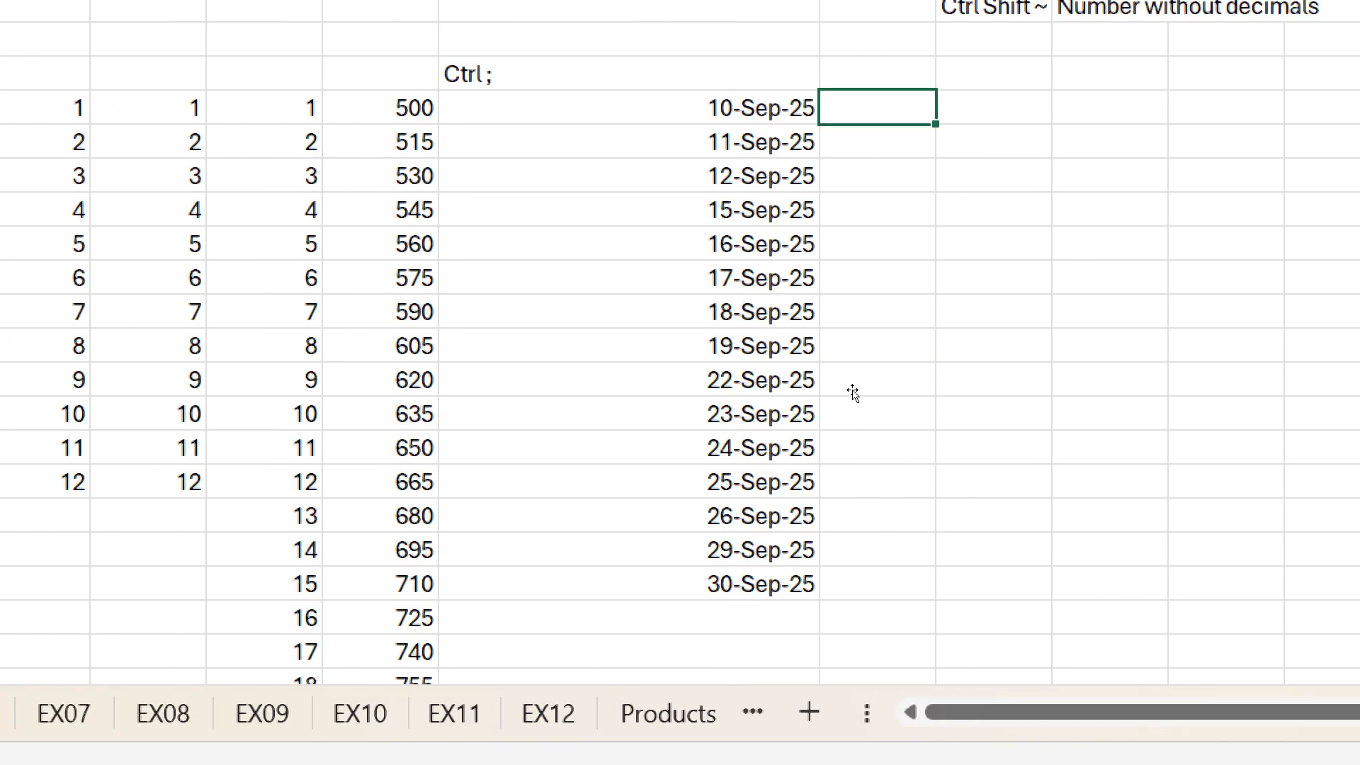
text(Mon)
key(Return)
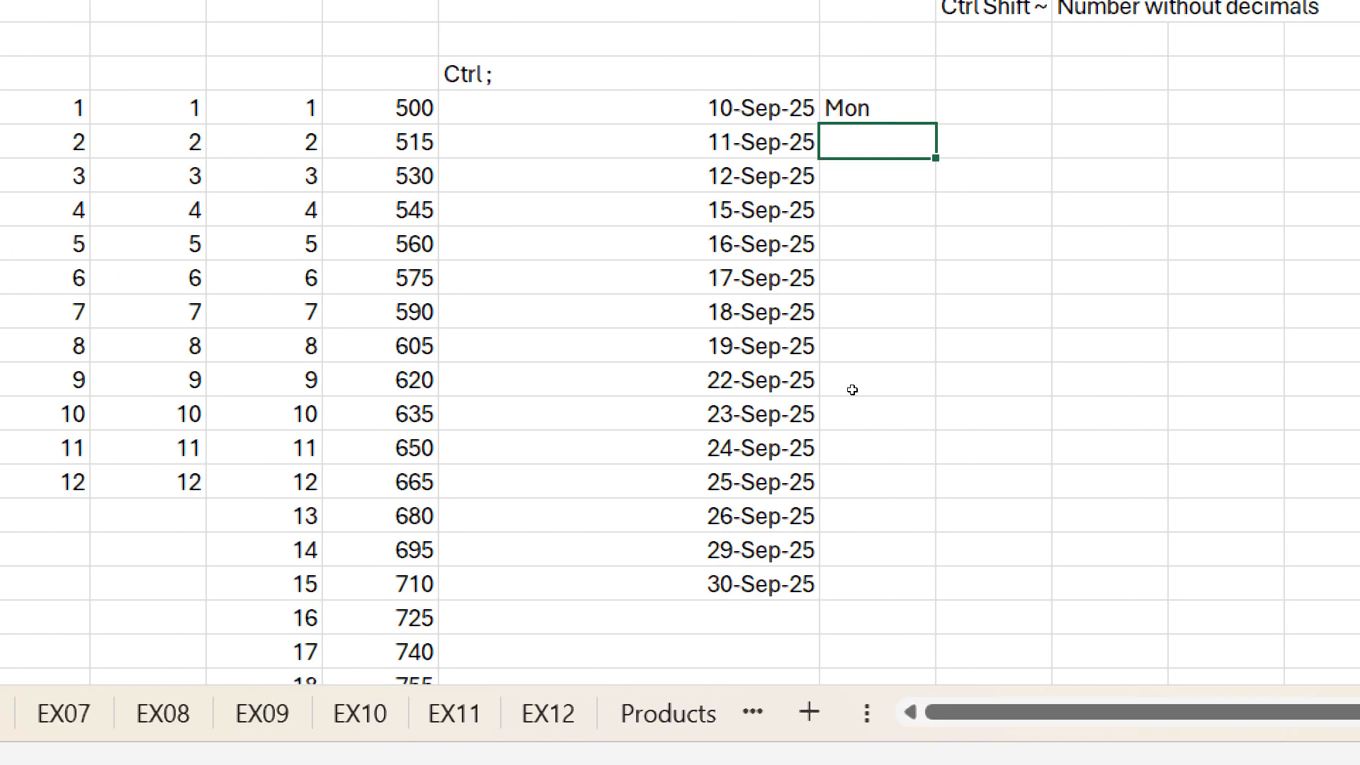
key(Up)
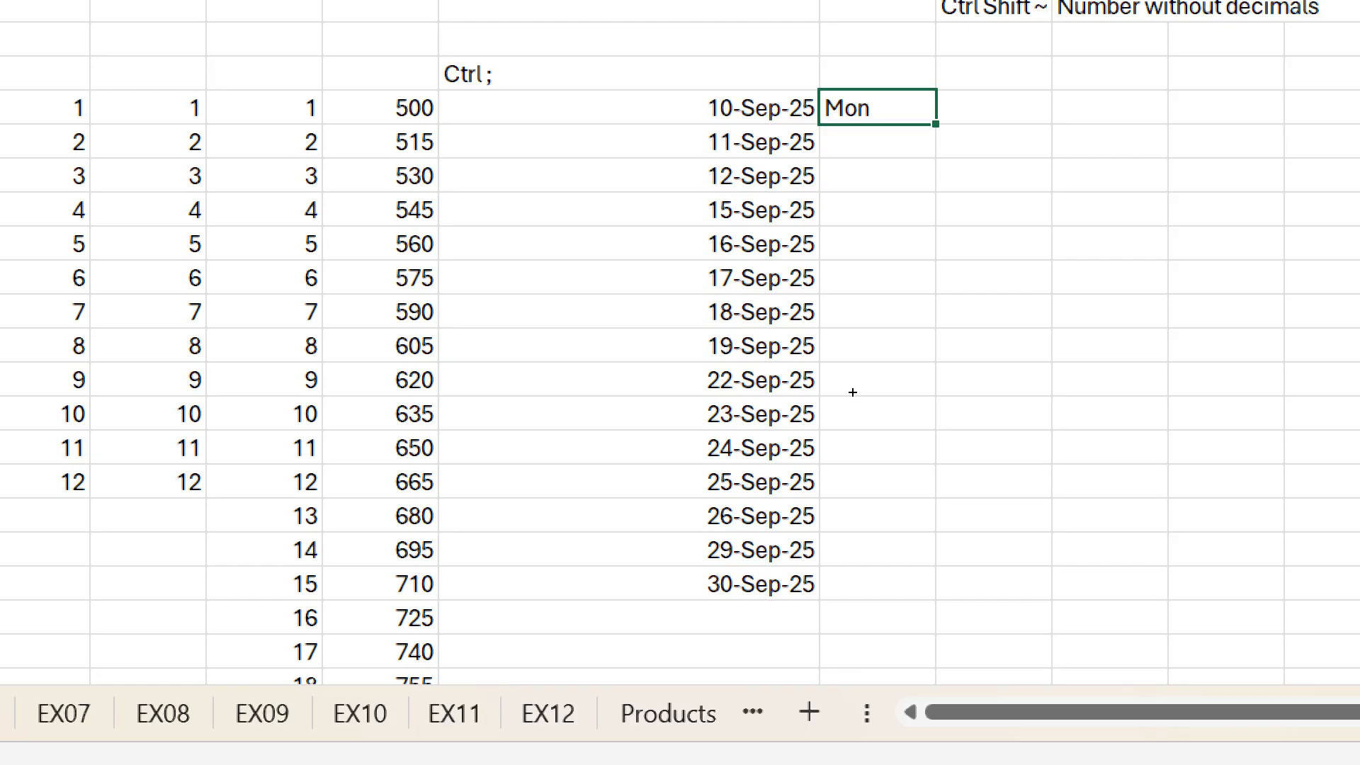
drag(853, 403, 860, 494)
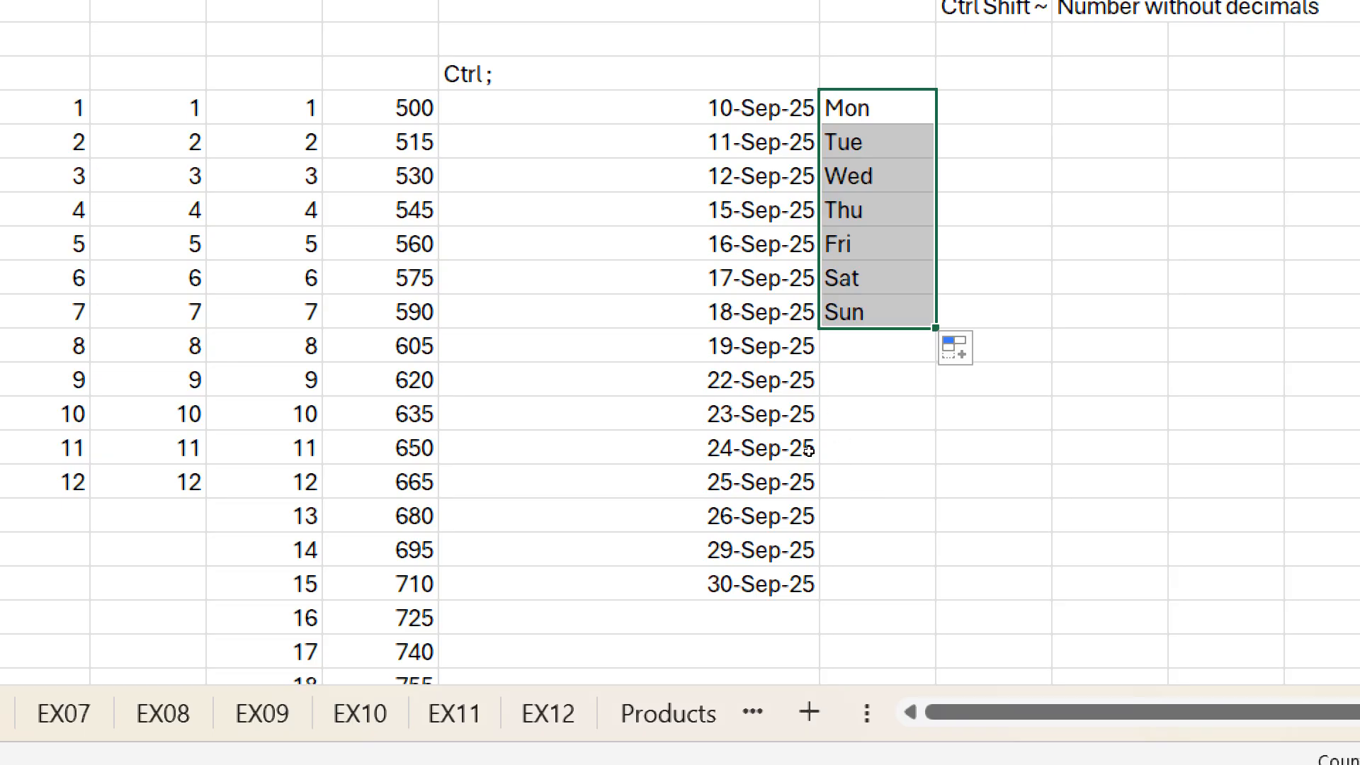
- Try Fill Weekdays on the names in L11:L17, and undo the fill together with the Mon entry
click(868, 505)
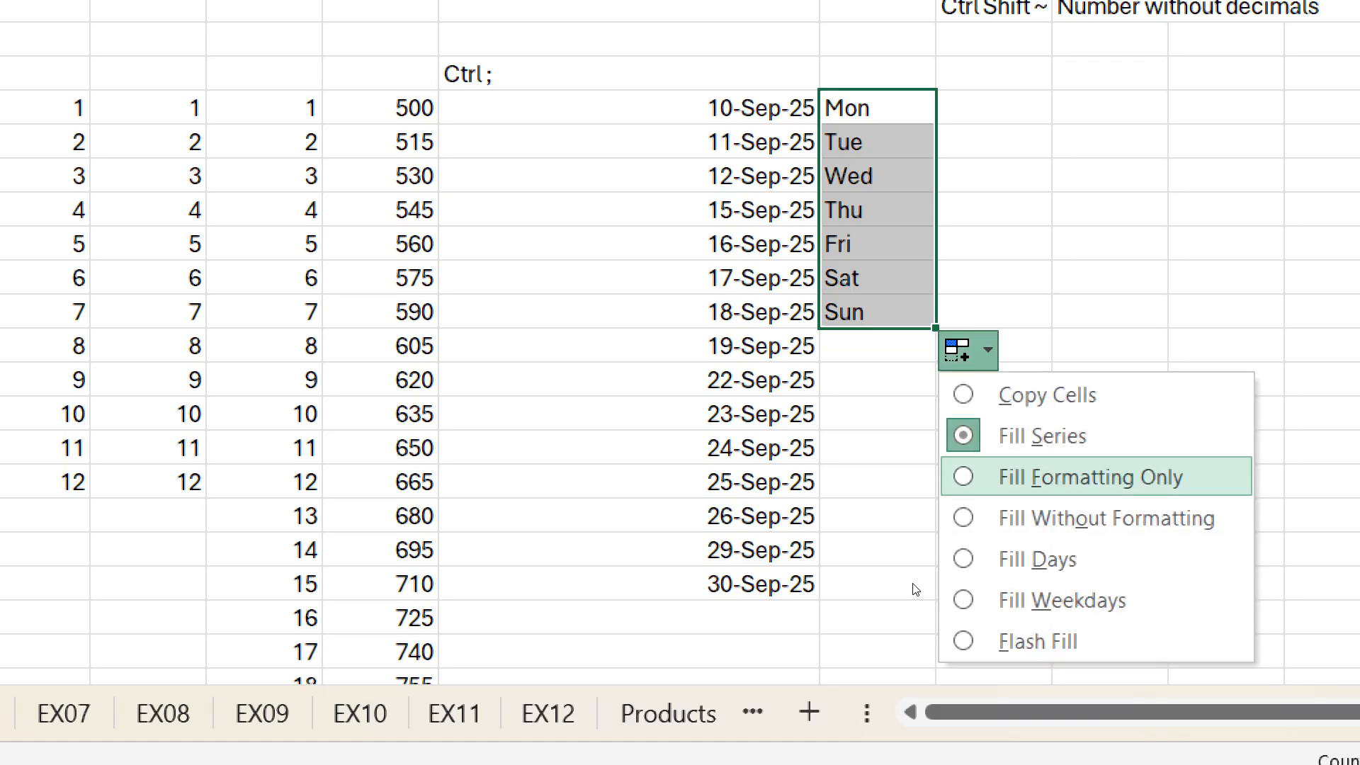
click(992, 600)
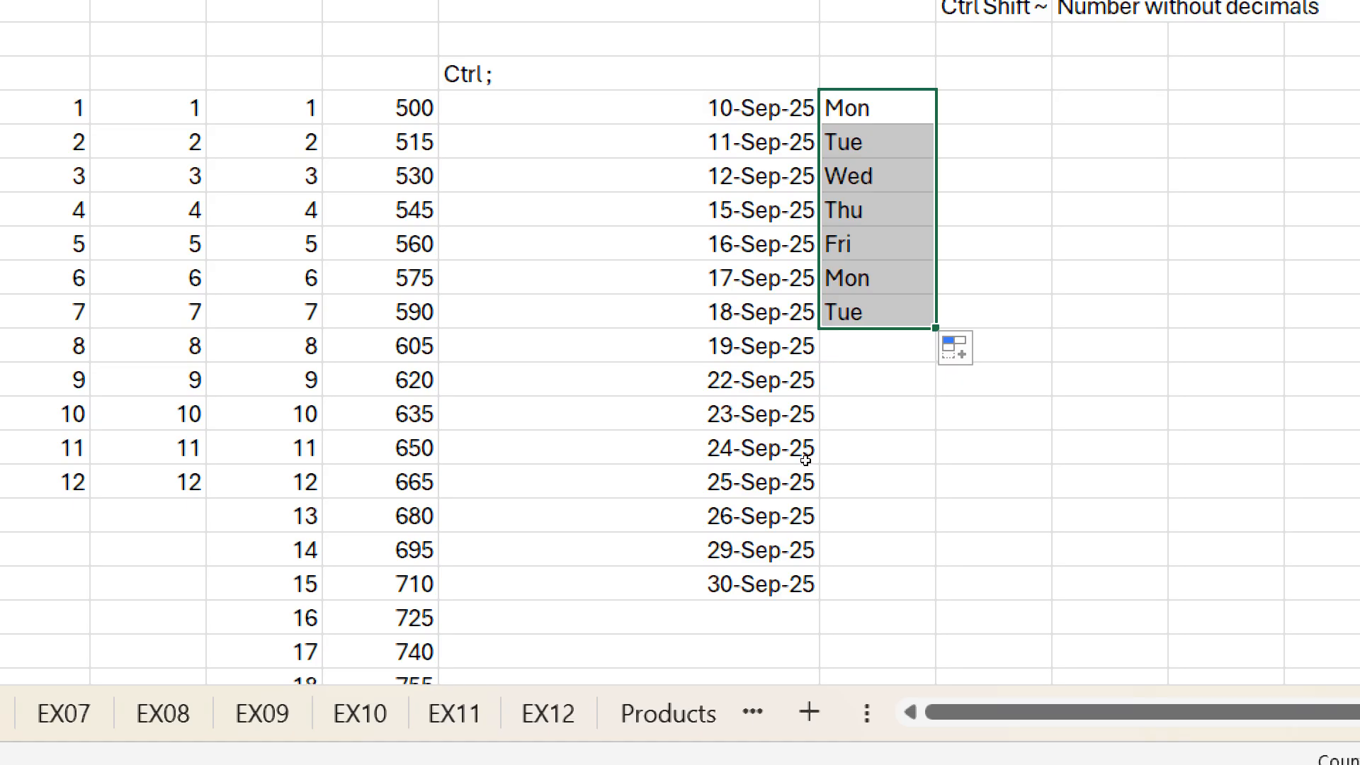
key(ctrl+z)
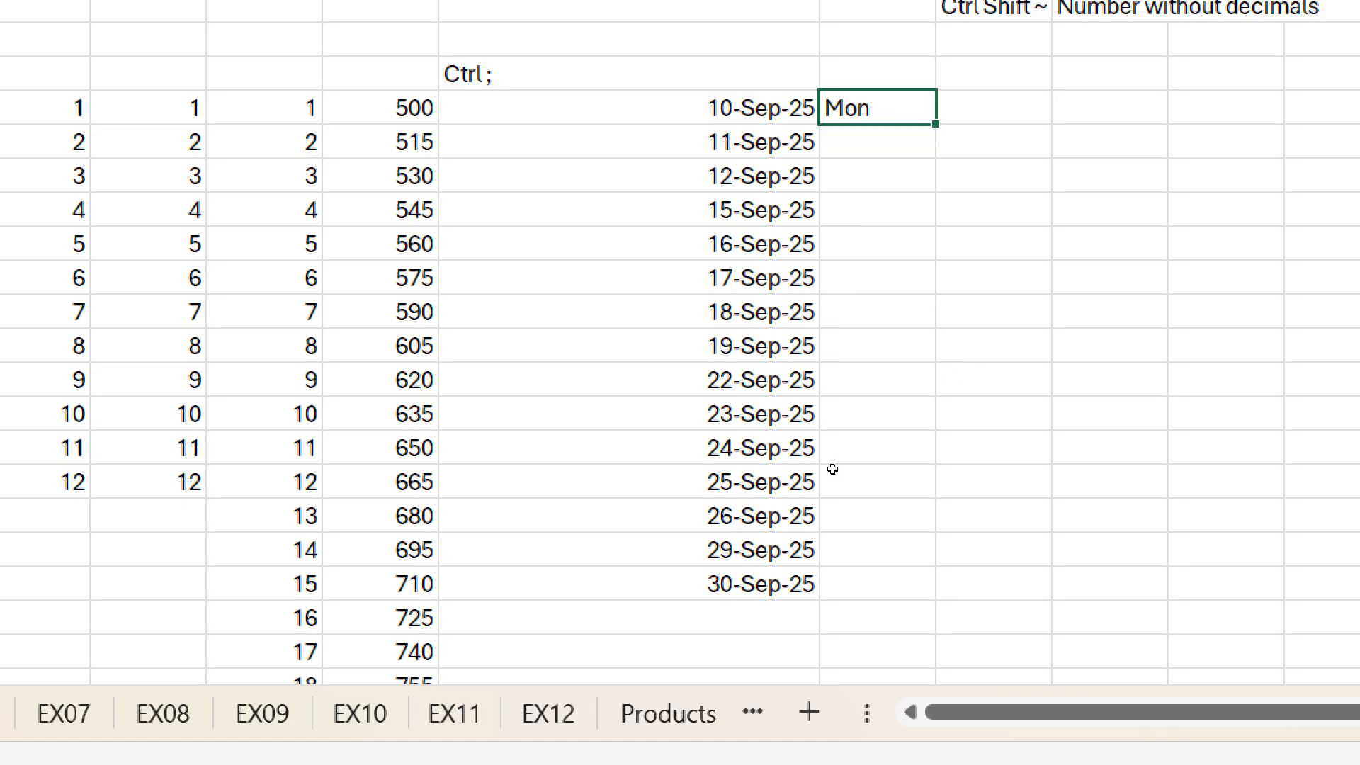
key(ctrl+z)
- Refill the date in K11 down to K25 and set the fill to Fill Weekdays
key(Left)
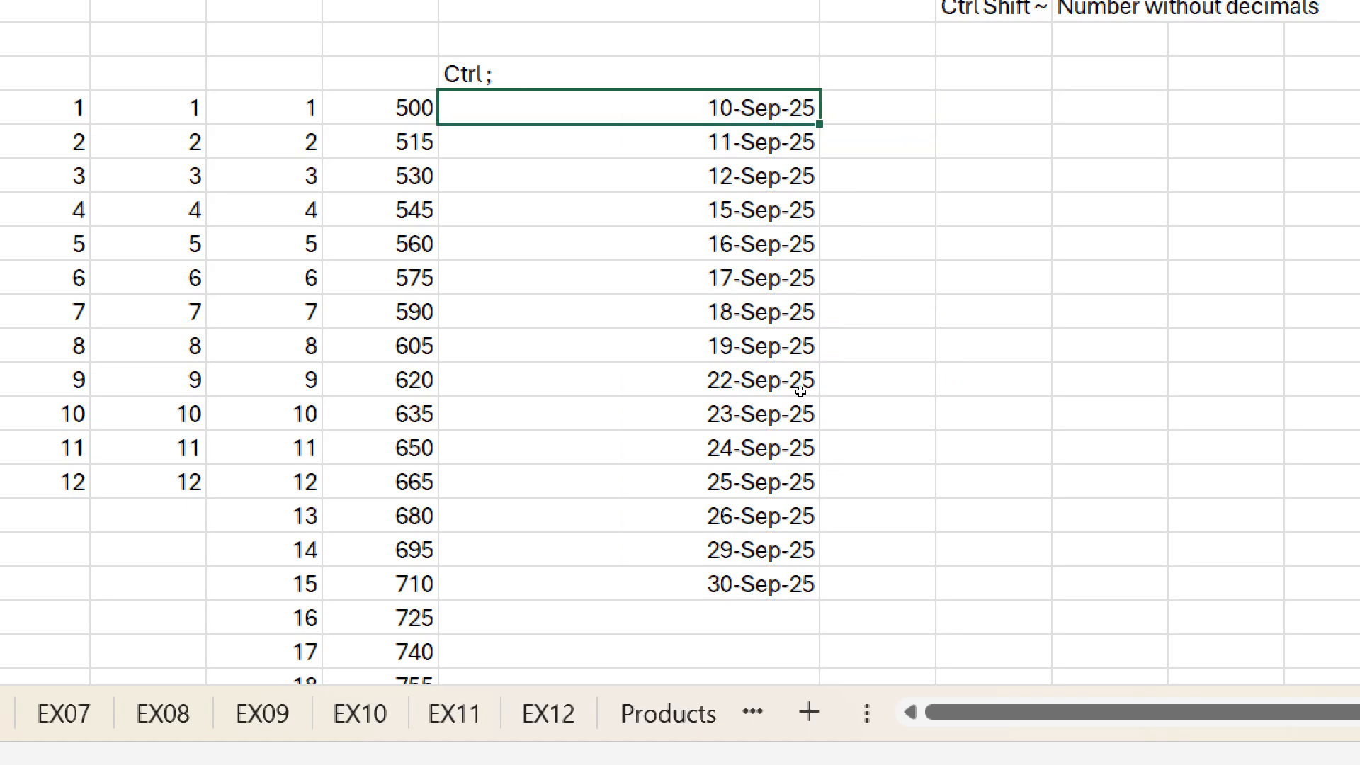
drag(820, 124, 785, 635)
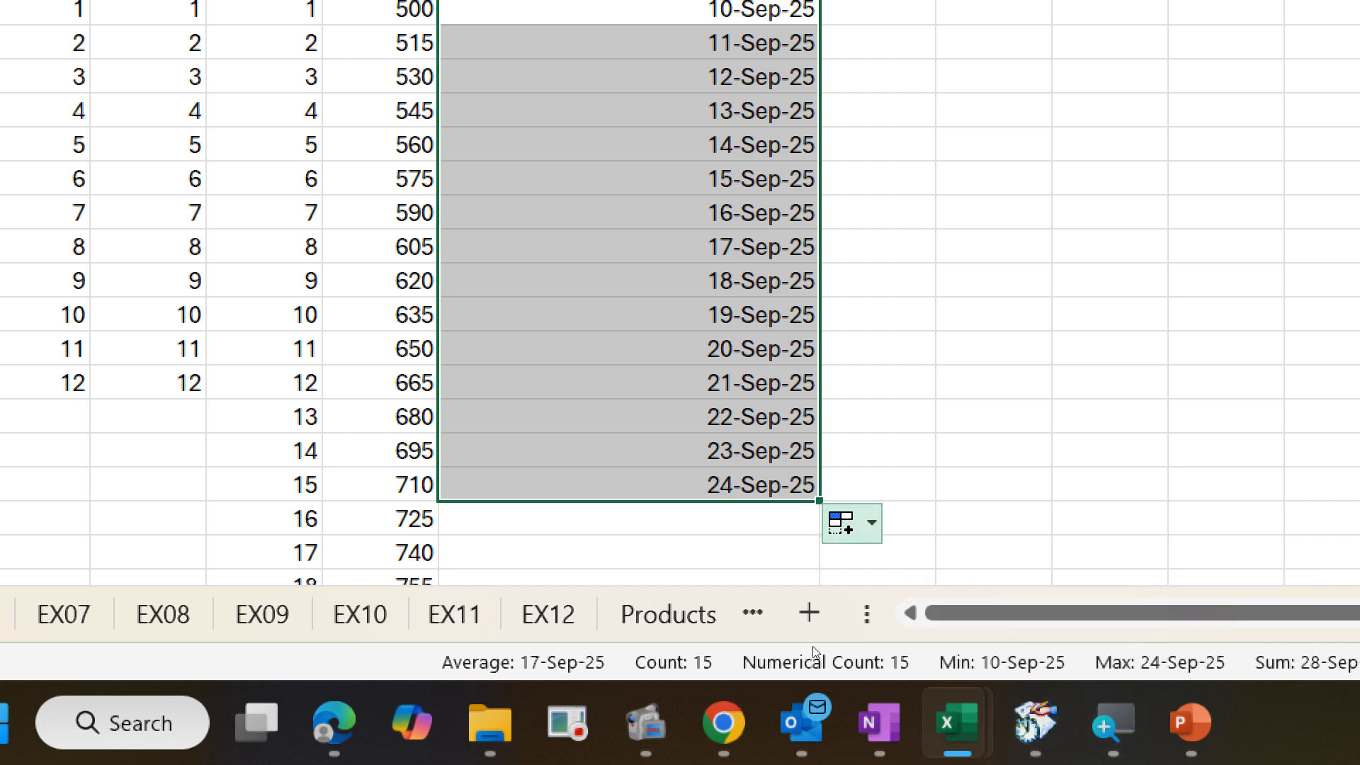
click(852, 524)
key(Up)
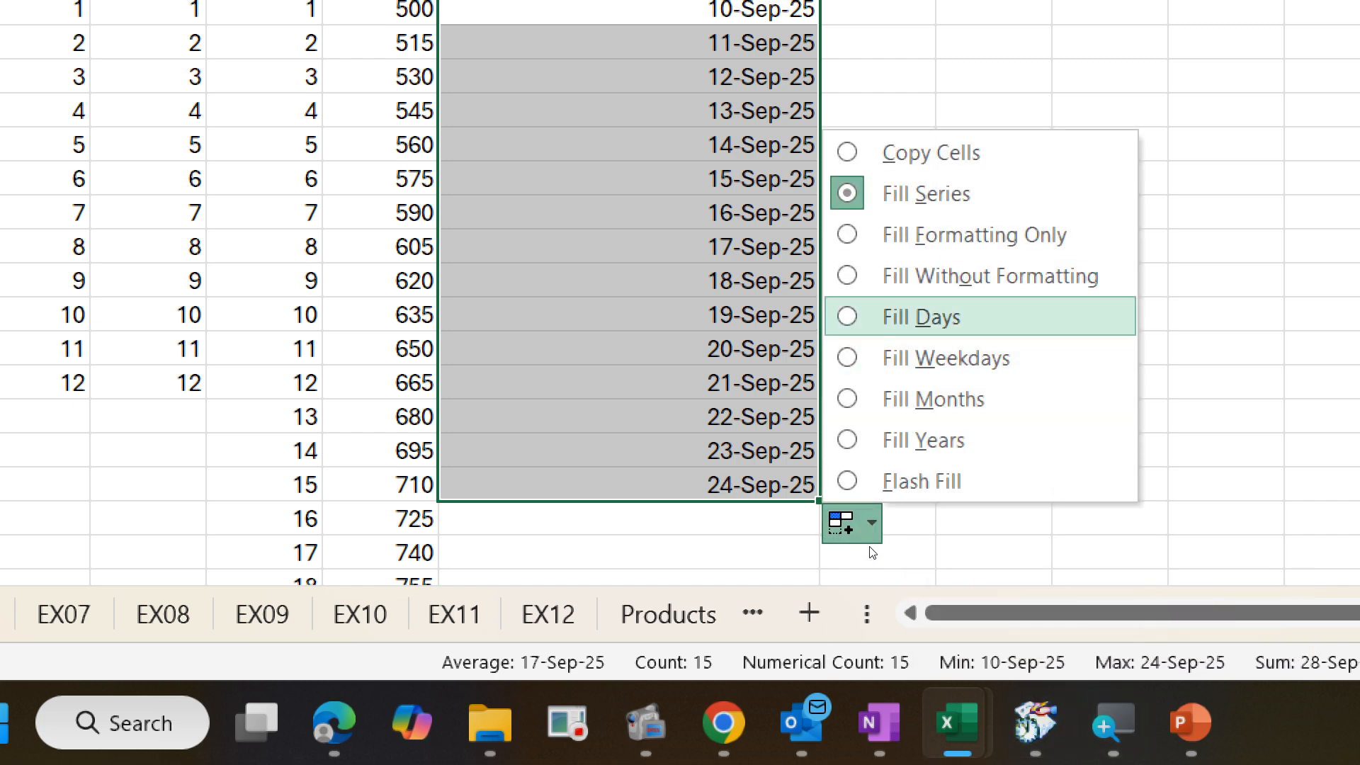
key(Down)
key(Down)
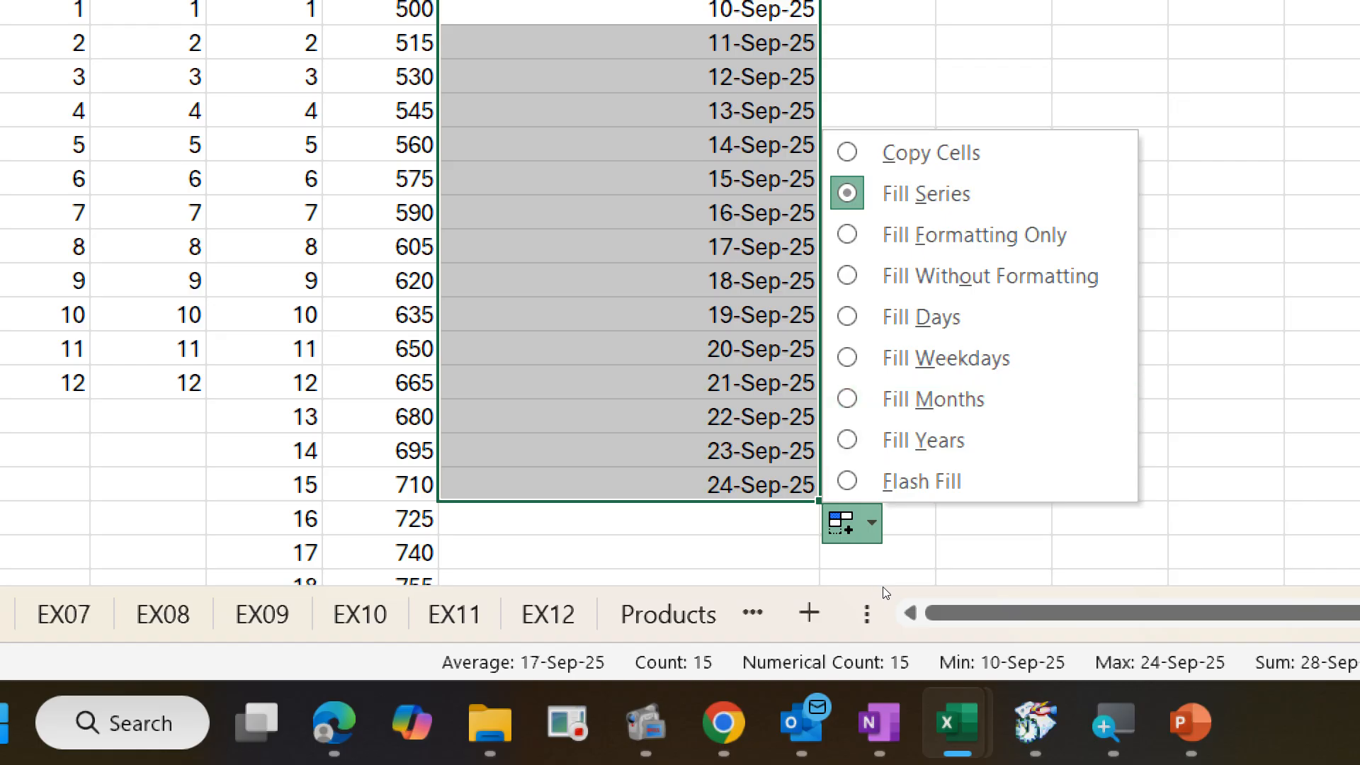
key(Up)
key(Return)
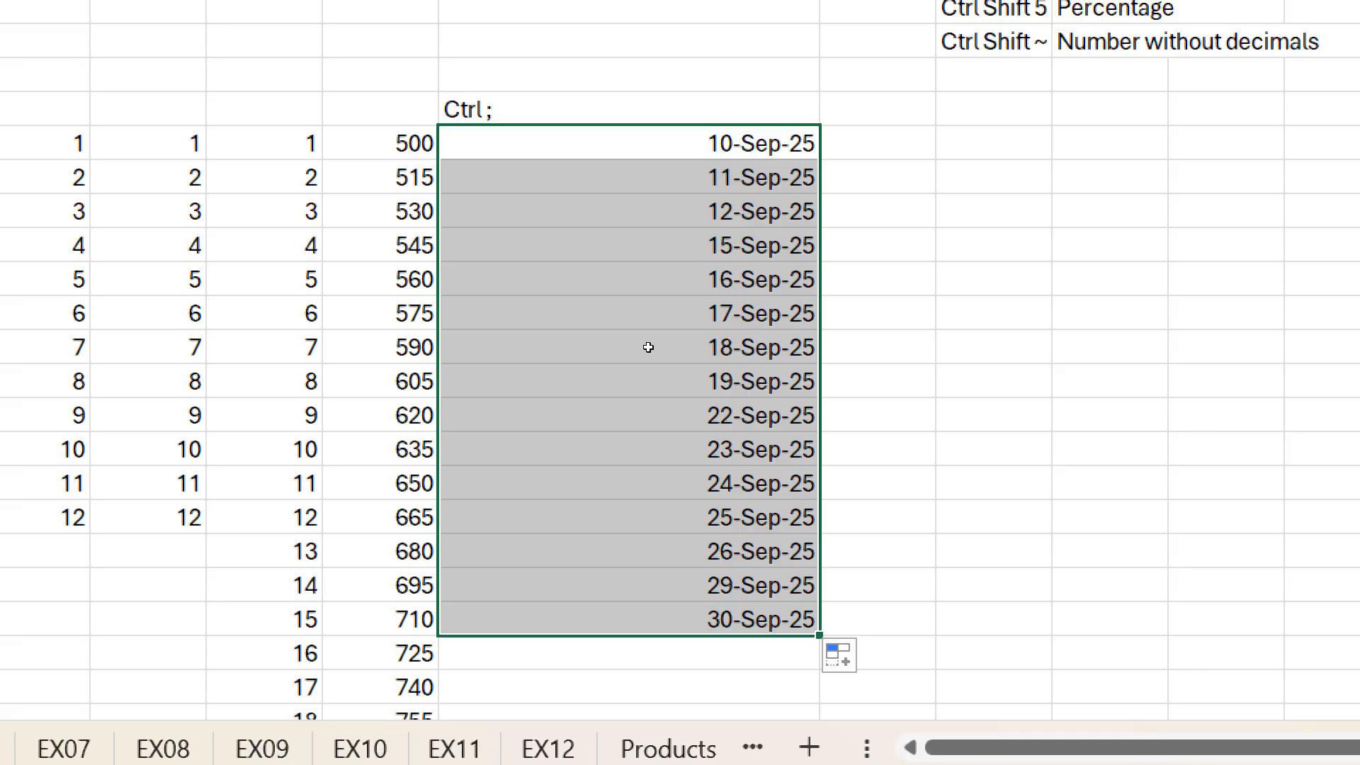
- Enter the heading Ctrl Shift ; in L10 and insert the current time as a static value in L11
key(Right)
key(Up)
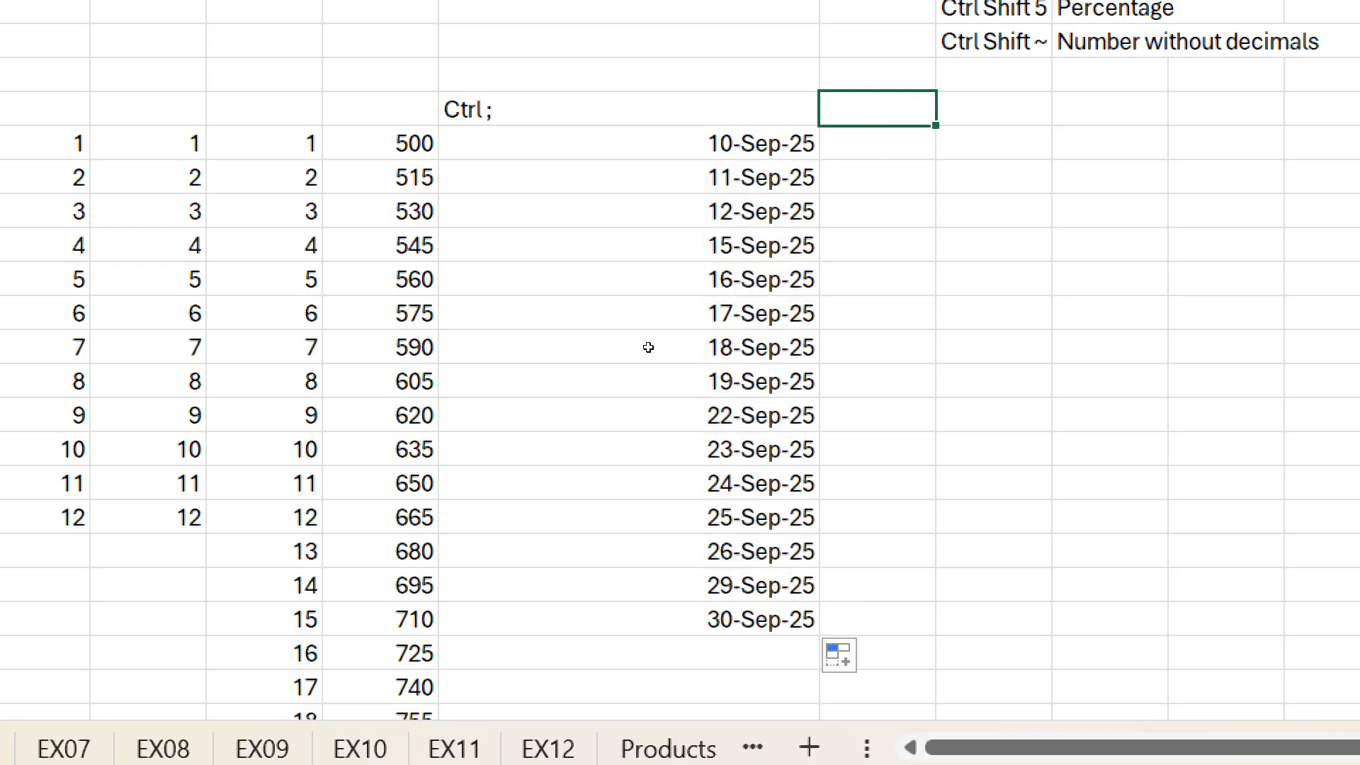
text(Ctrl )
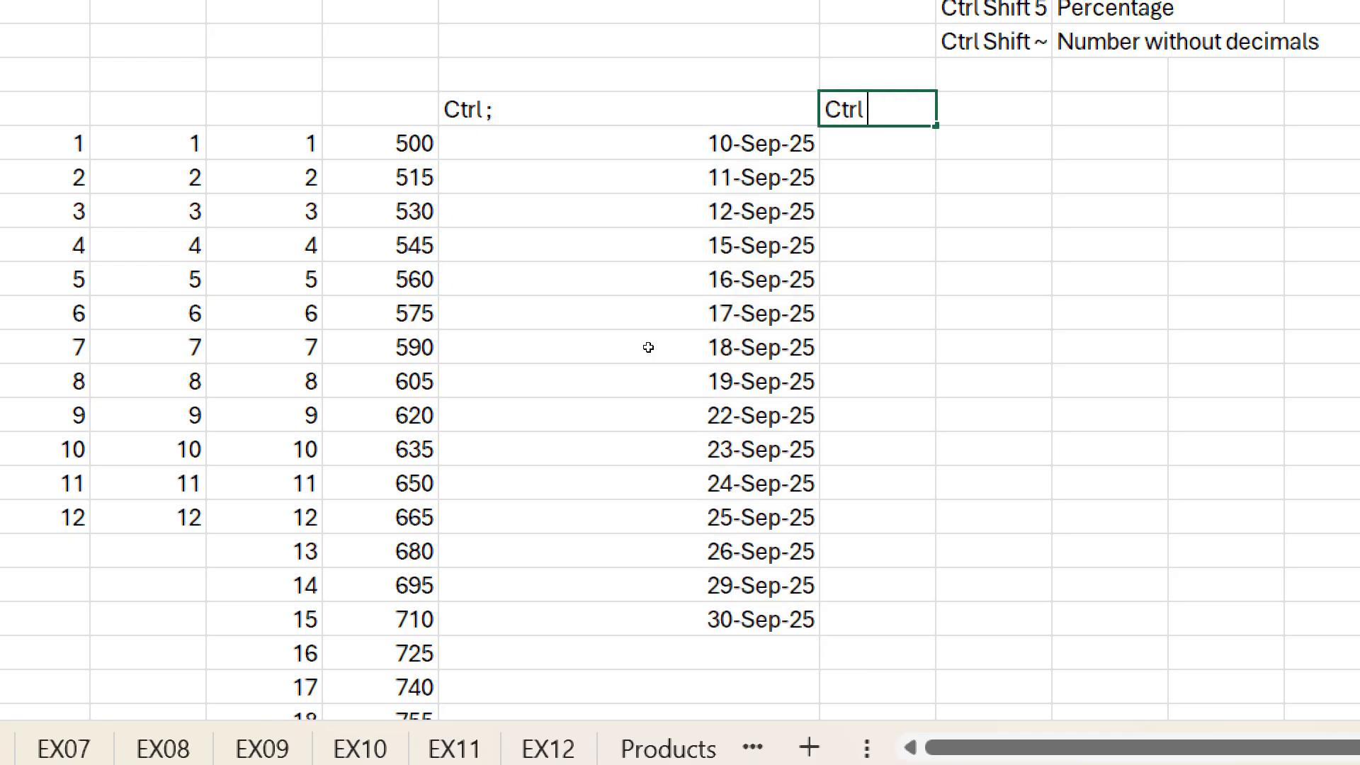
text(Shift ;)
key(Return)
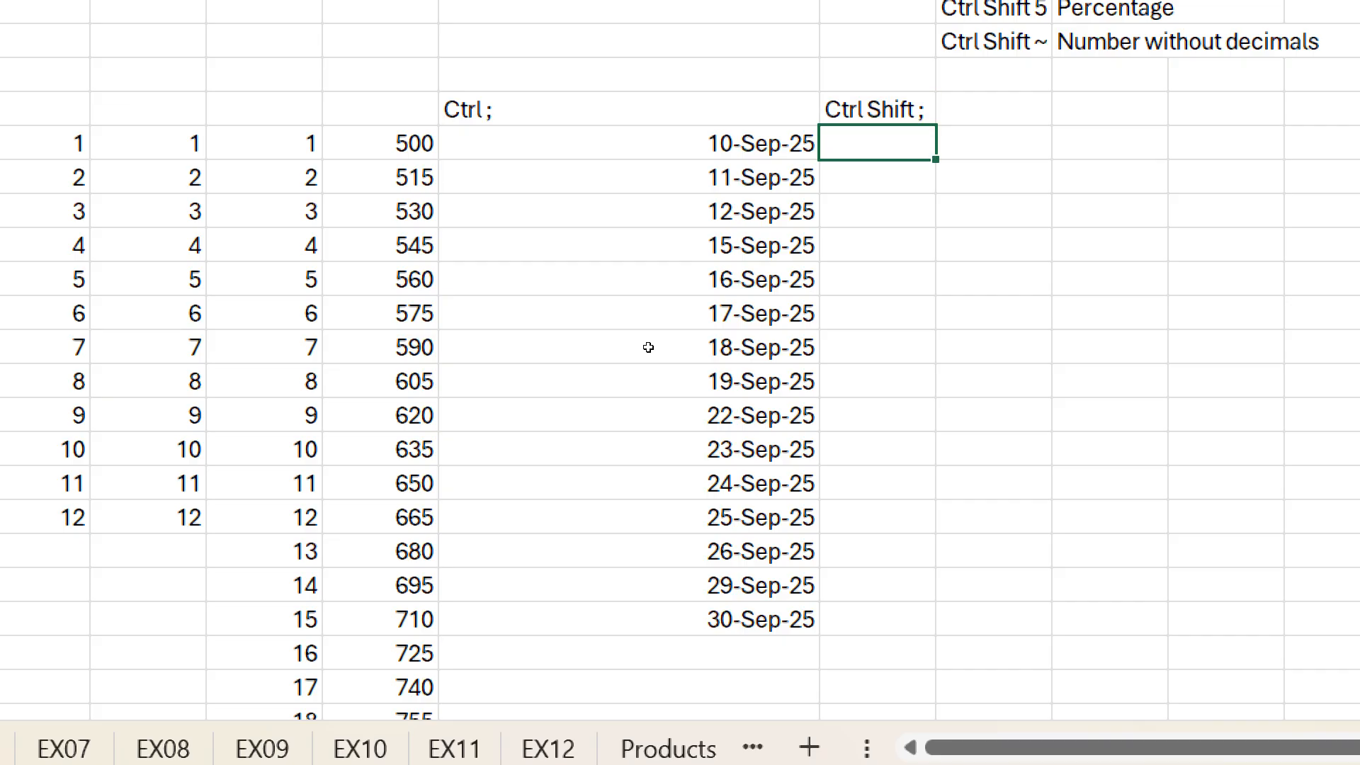
key(ctrl+shift+semicolon)
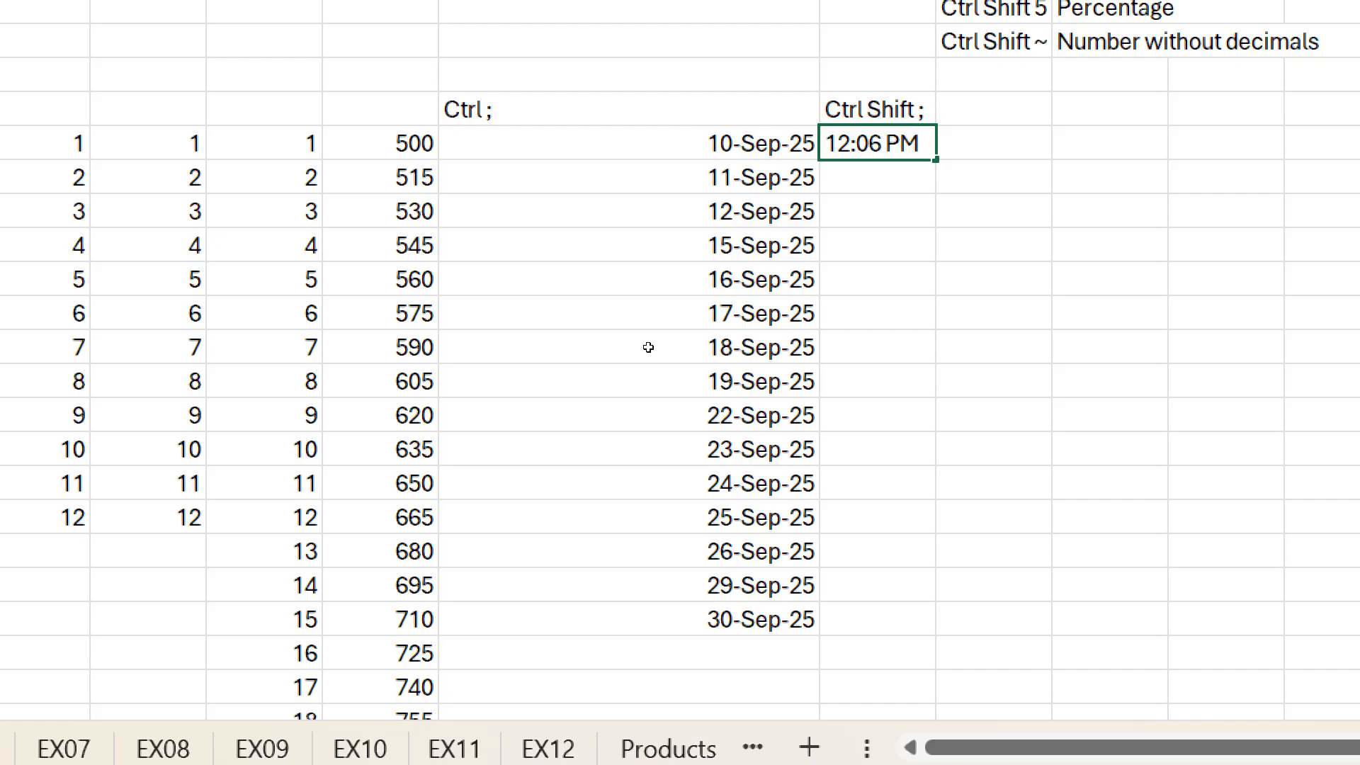
key(ctrl+Return)
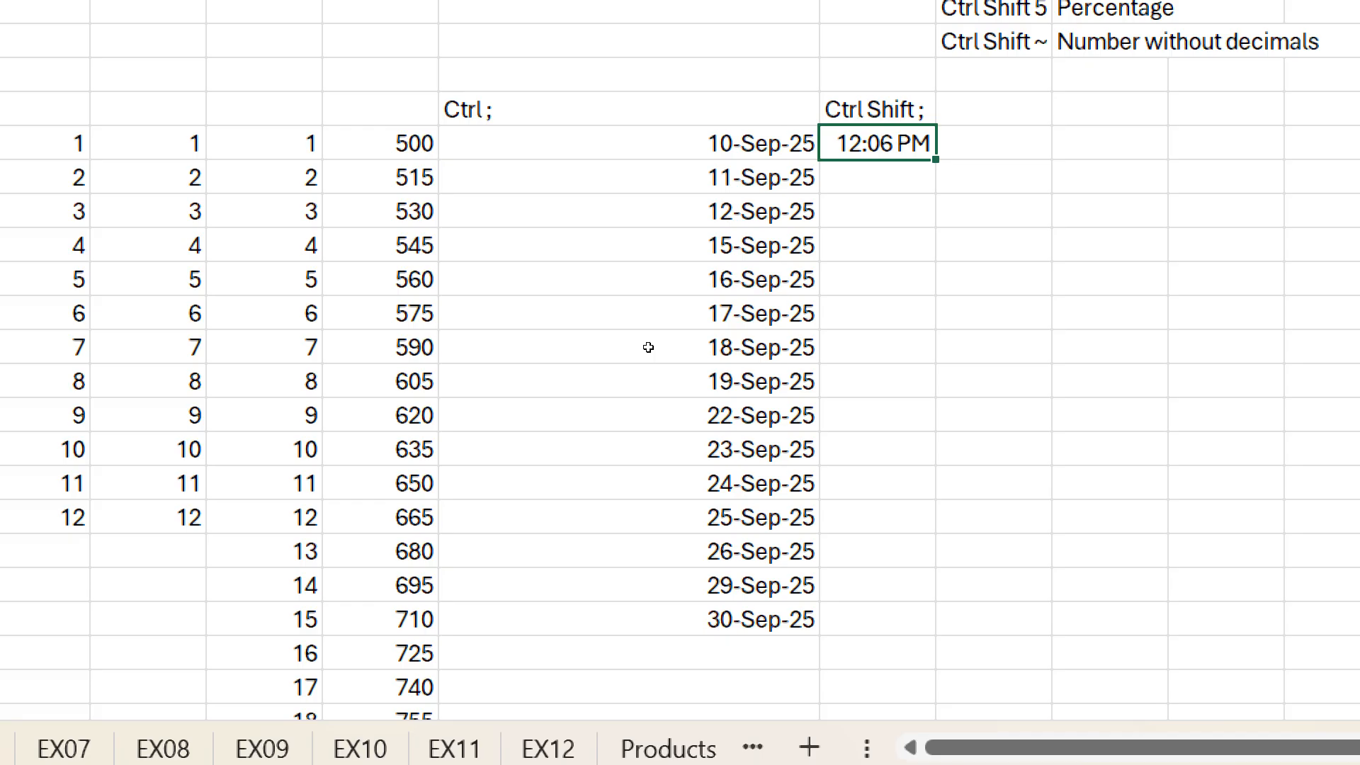
- Enter the formula =TODAY() in M11 to return the current date
key(Right)
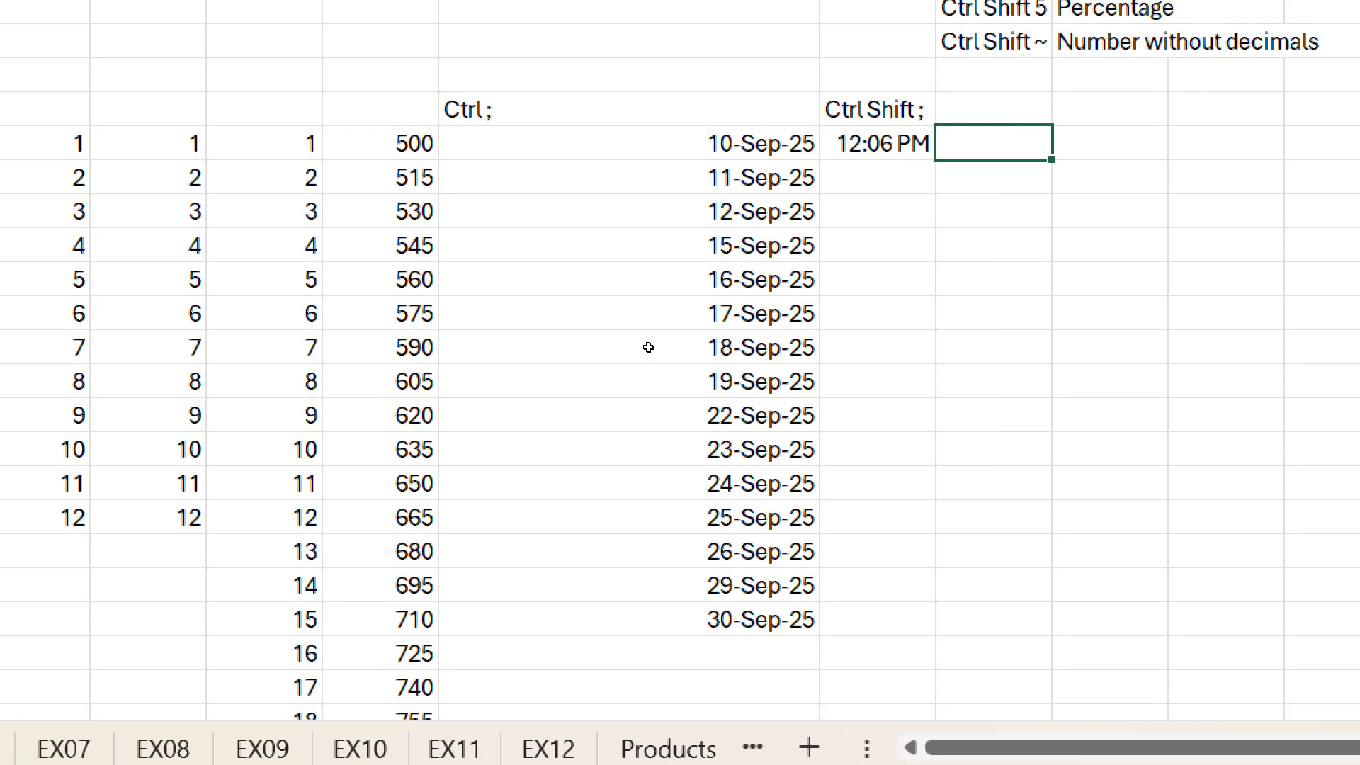
text(=to)
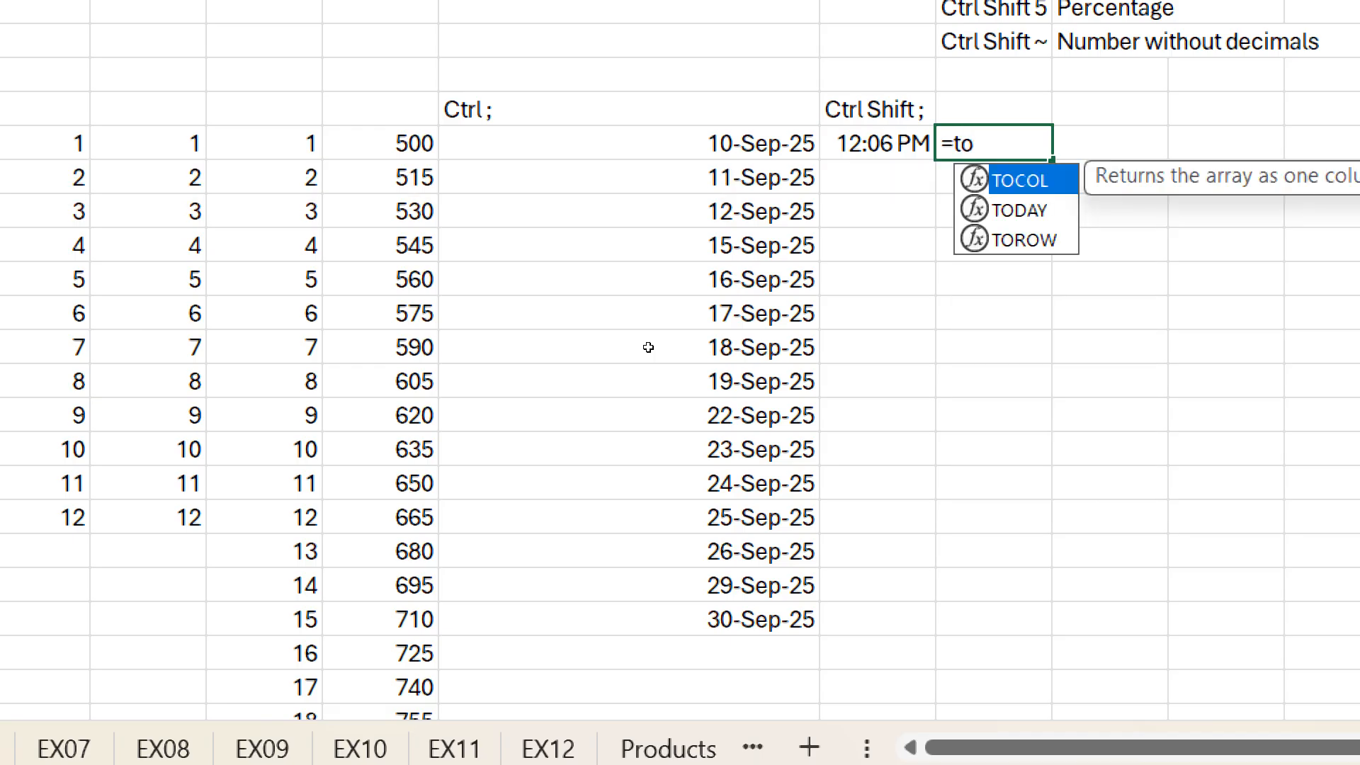
text(day)
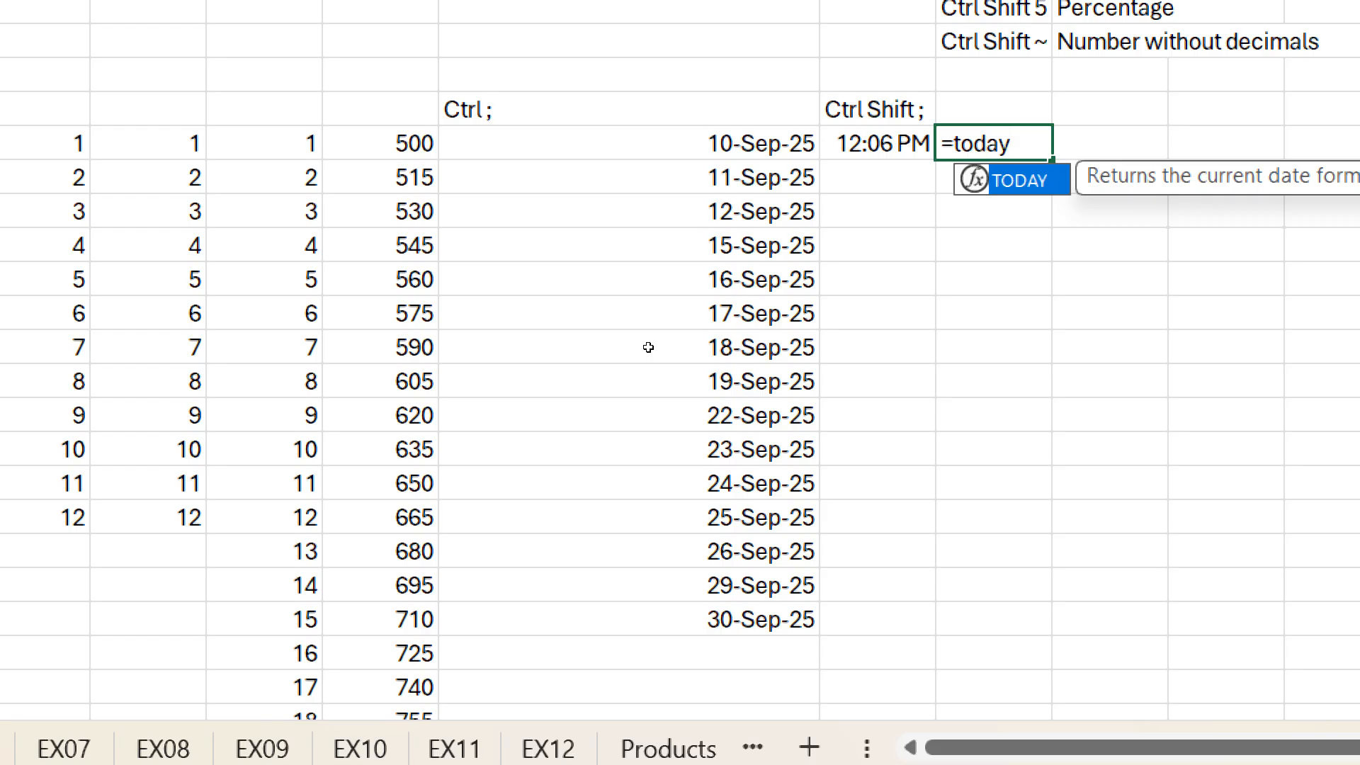
text(()
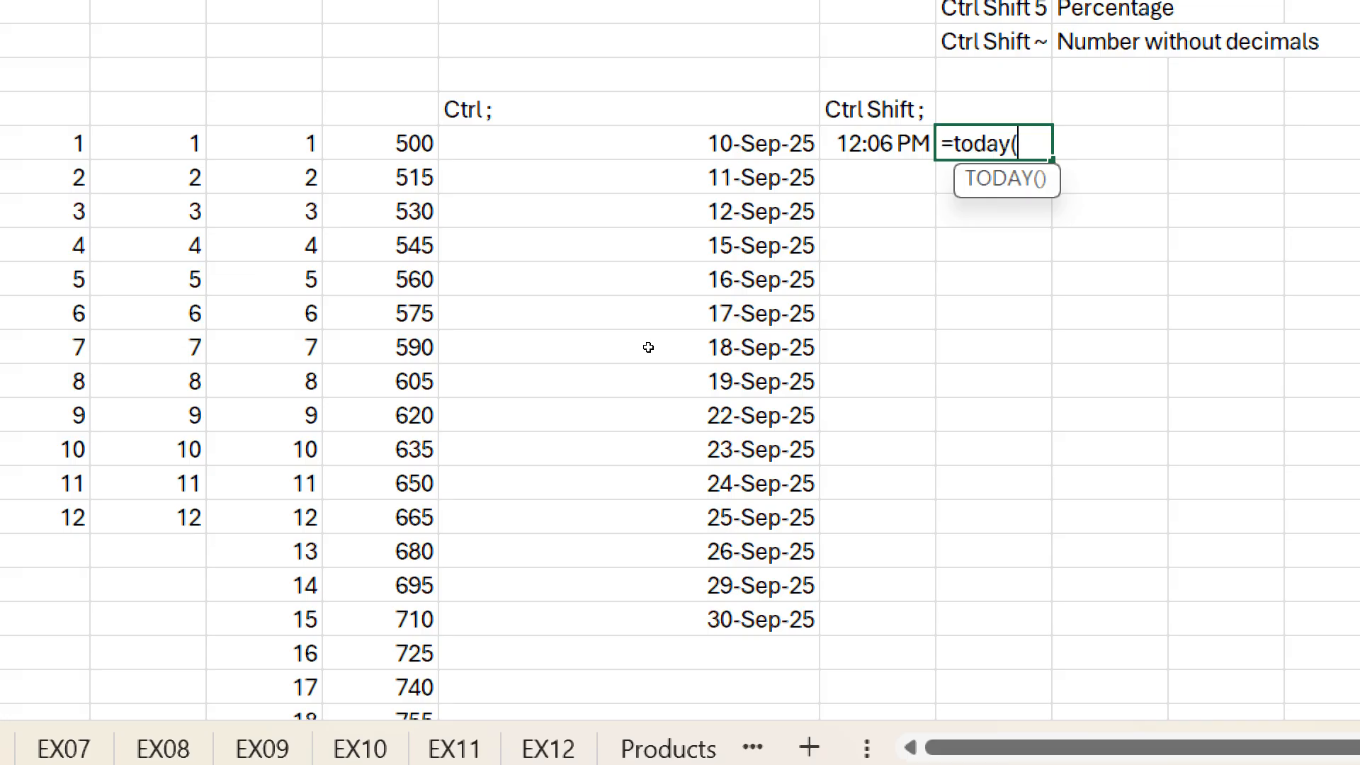
key(ctrl+Return)
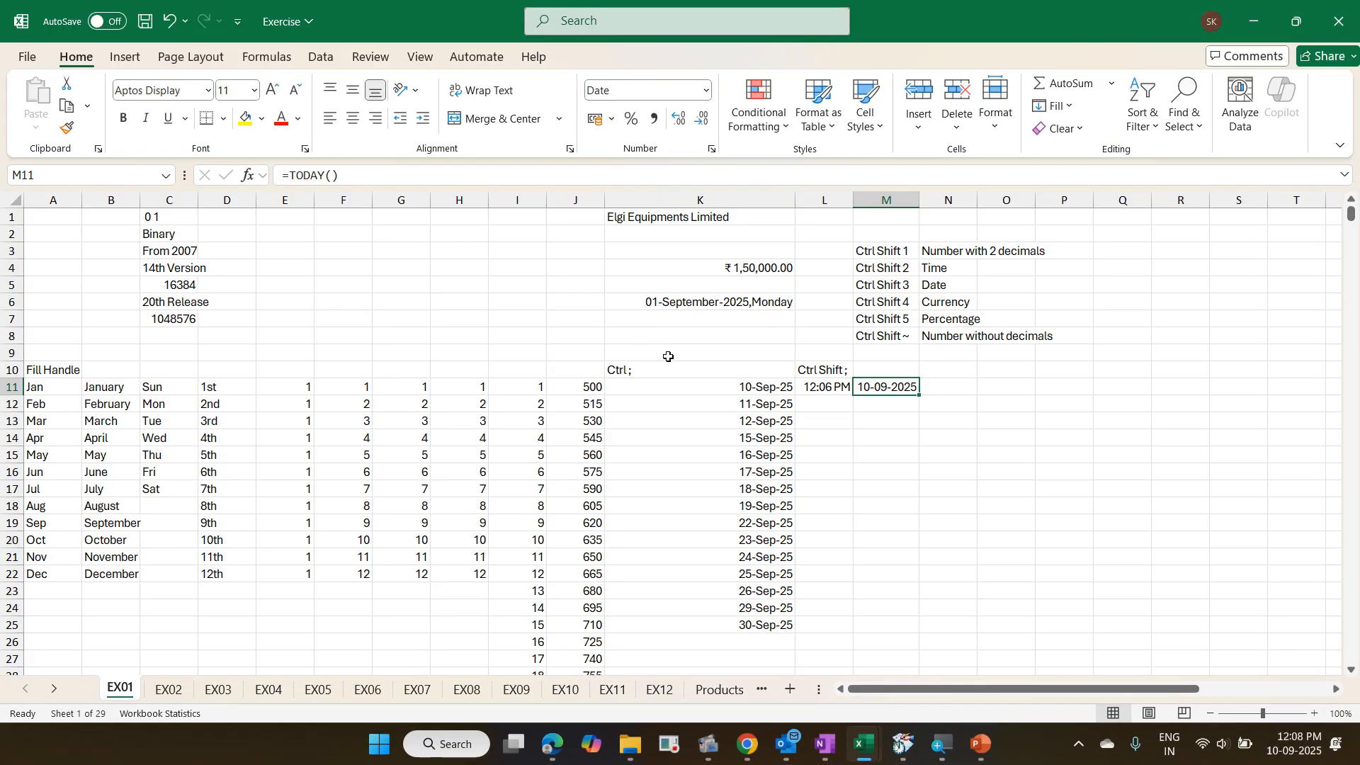
- Annotate the screen with a blue box around K10:K11 and a red box around the TODAY date in M11
drag(595, 356, 795, 401)
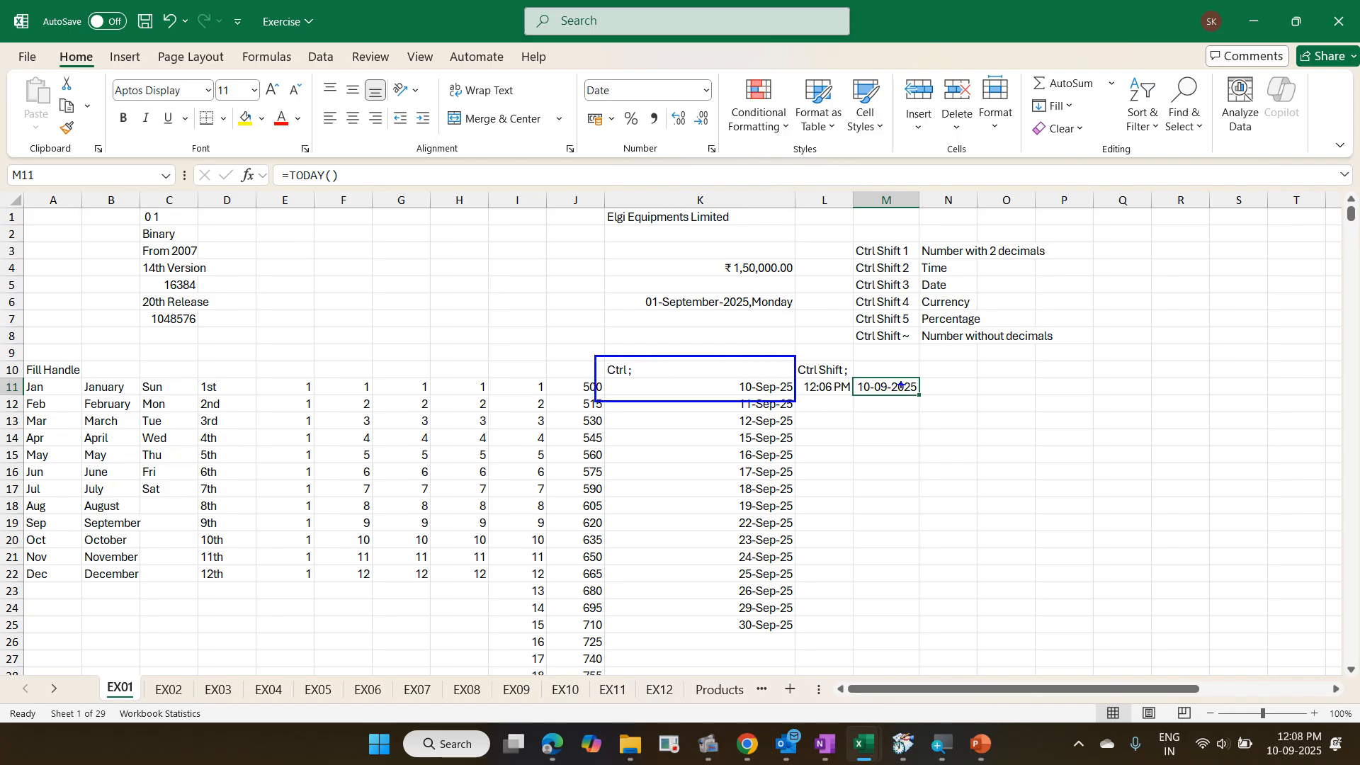
mouse_move(844, 368)
mouse_down()
mouse_move(880, 402)
mouse_move(942, 407)
mouse_up()
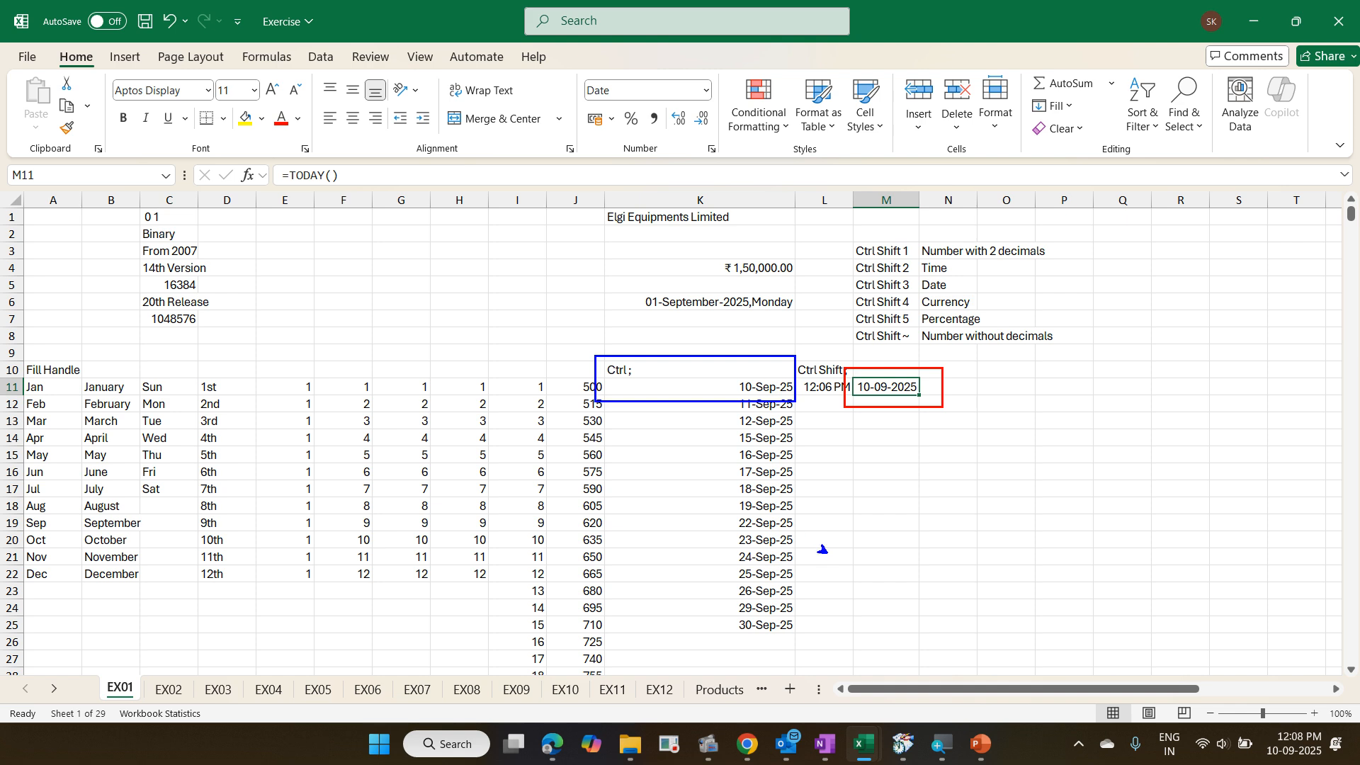
- Draw a blue annotation arrow from the boxed date in K11 and caption it Static, Fixed
drag(826, 552, 703, 409)
text(tStati)
text(c, F)
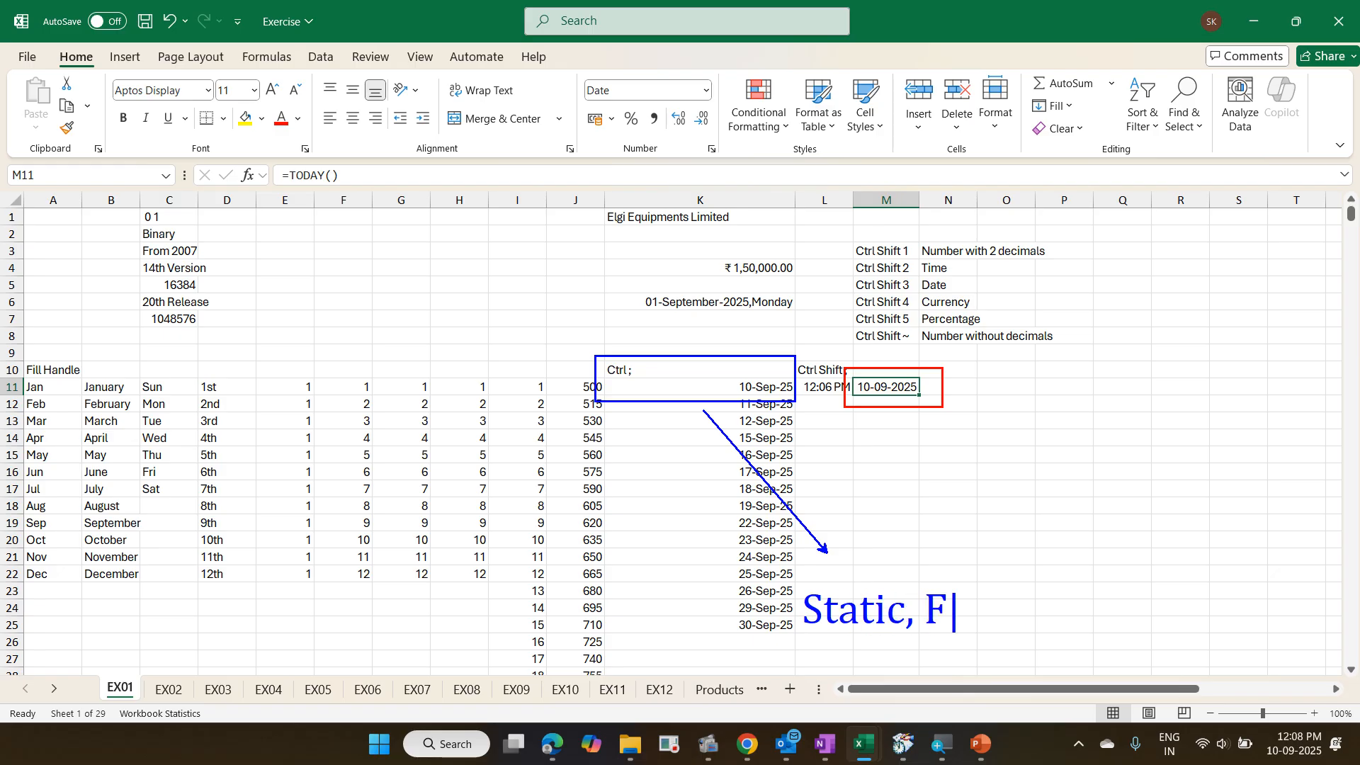
text(ixed)
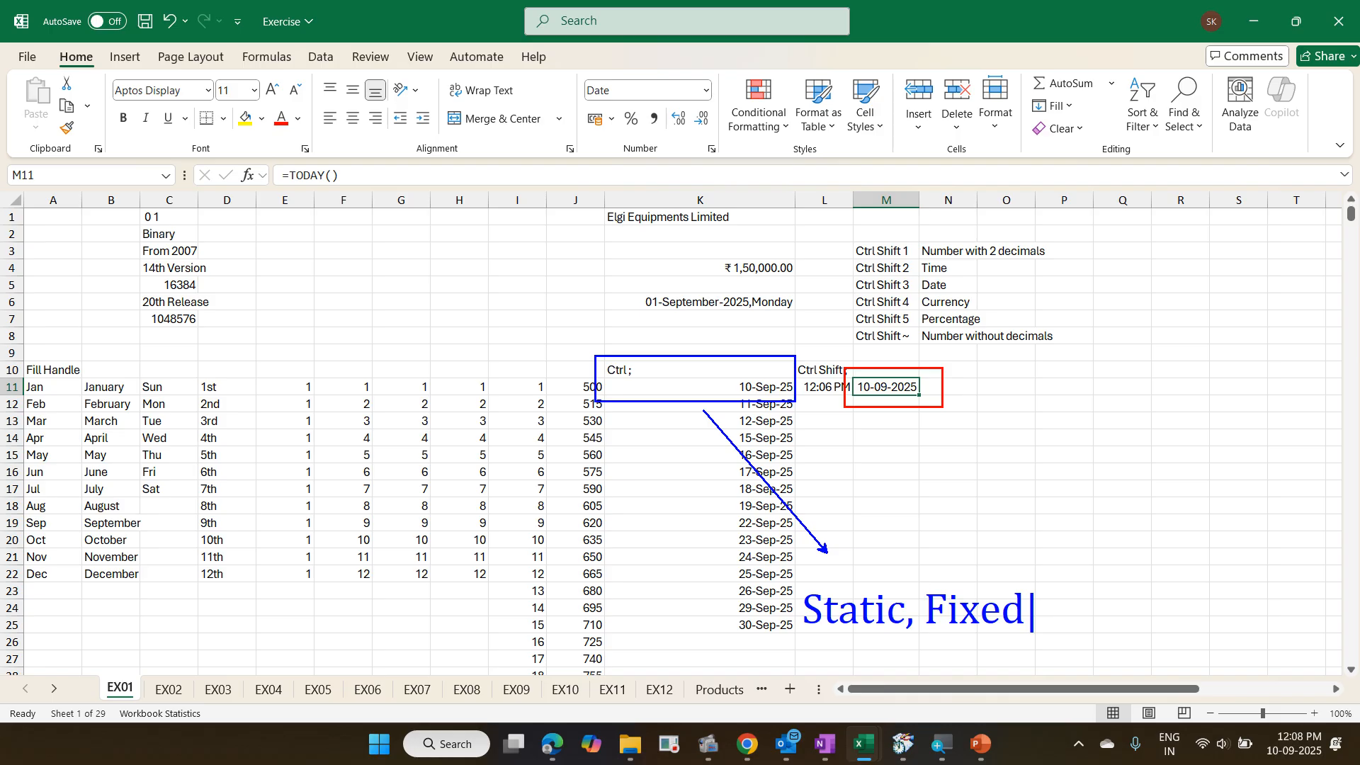
key(Escape)
- Draw a red annotation arrow from M11 captioned Update, Dynamic, and clear all annotations from the screen
drag(972, 497, 878, 412)
drag(887, 525, 887, 565)
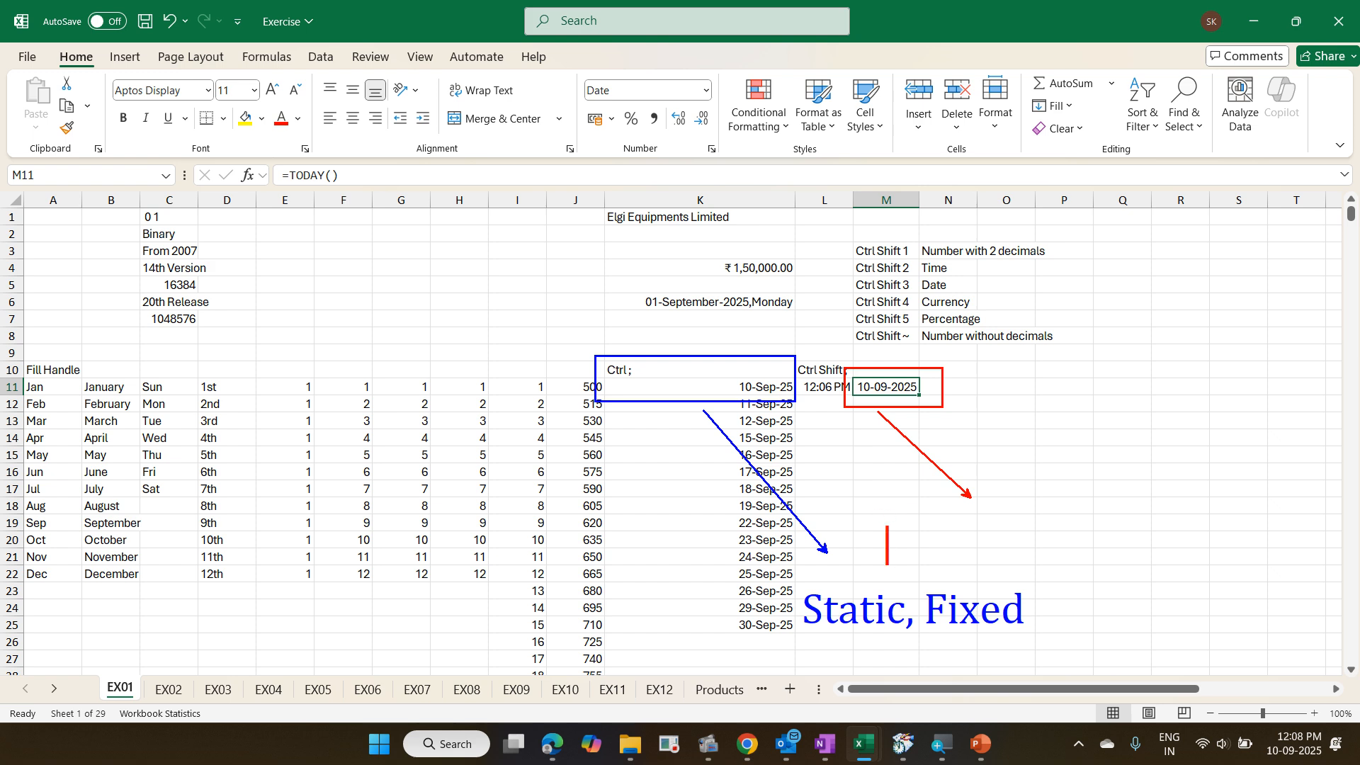
text(UPdat)
key(BackSpace)
key(BackSpace)
key(BackSpace)
key(BackSpace)
text(pdat)
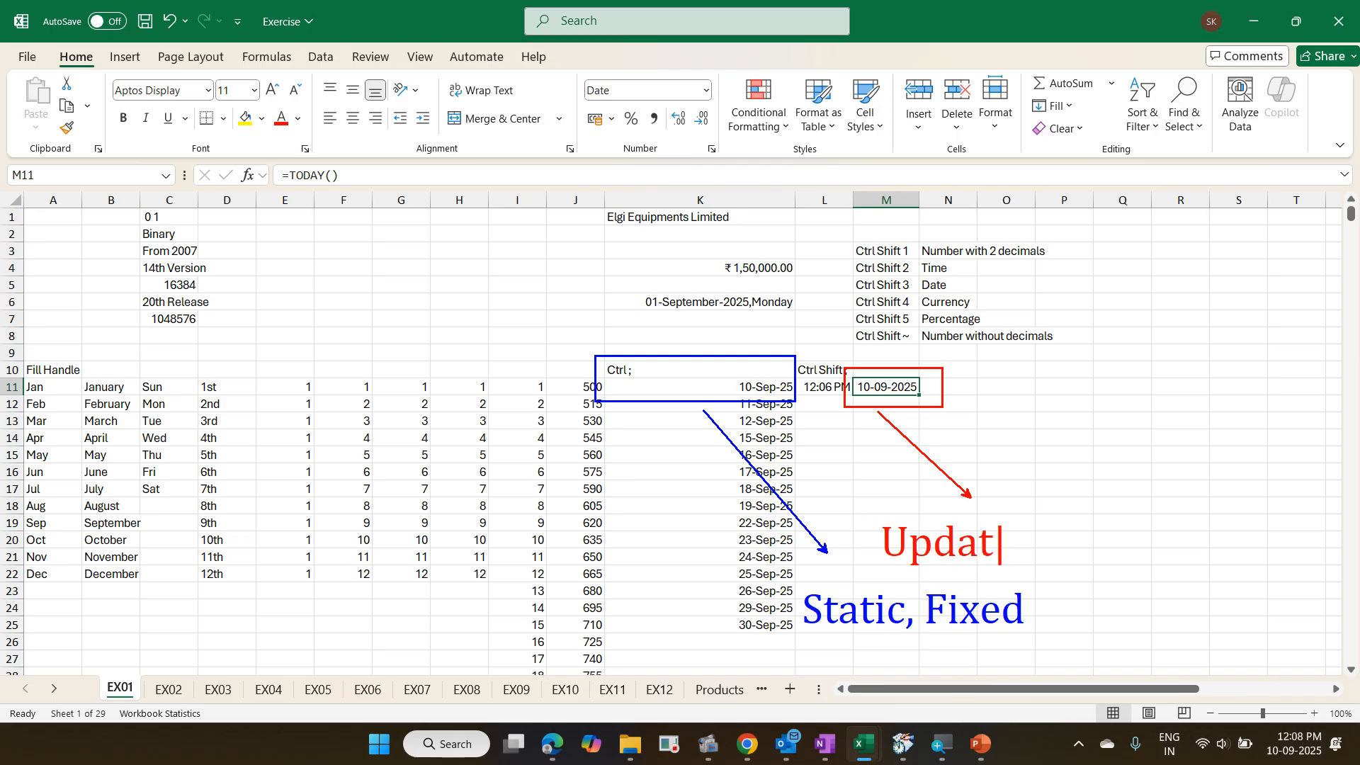
text(e, Du)
key(BackSpace)
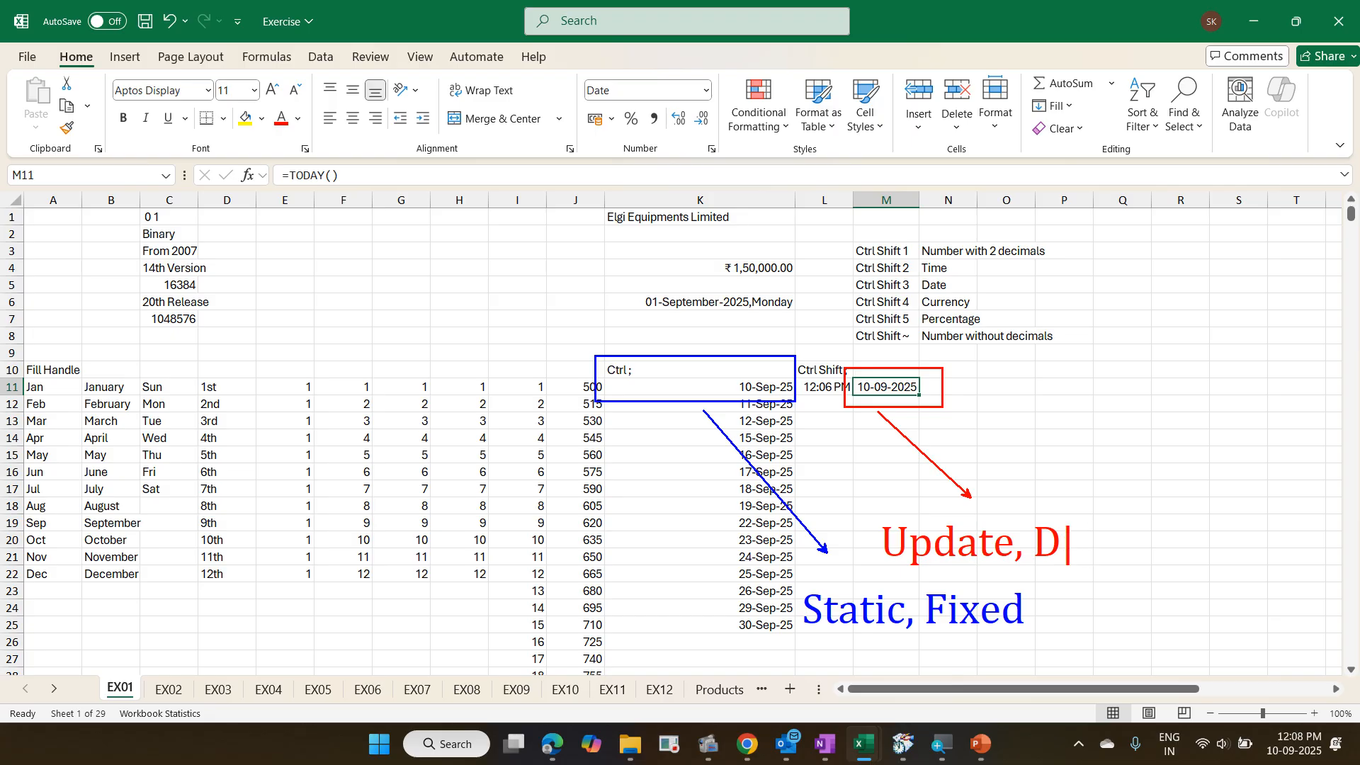
text(ynamic)
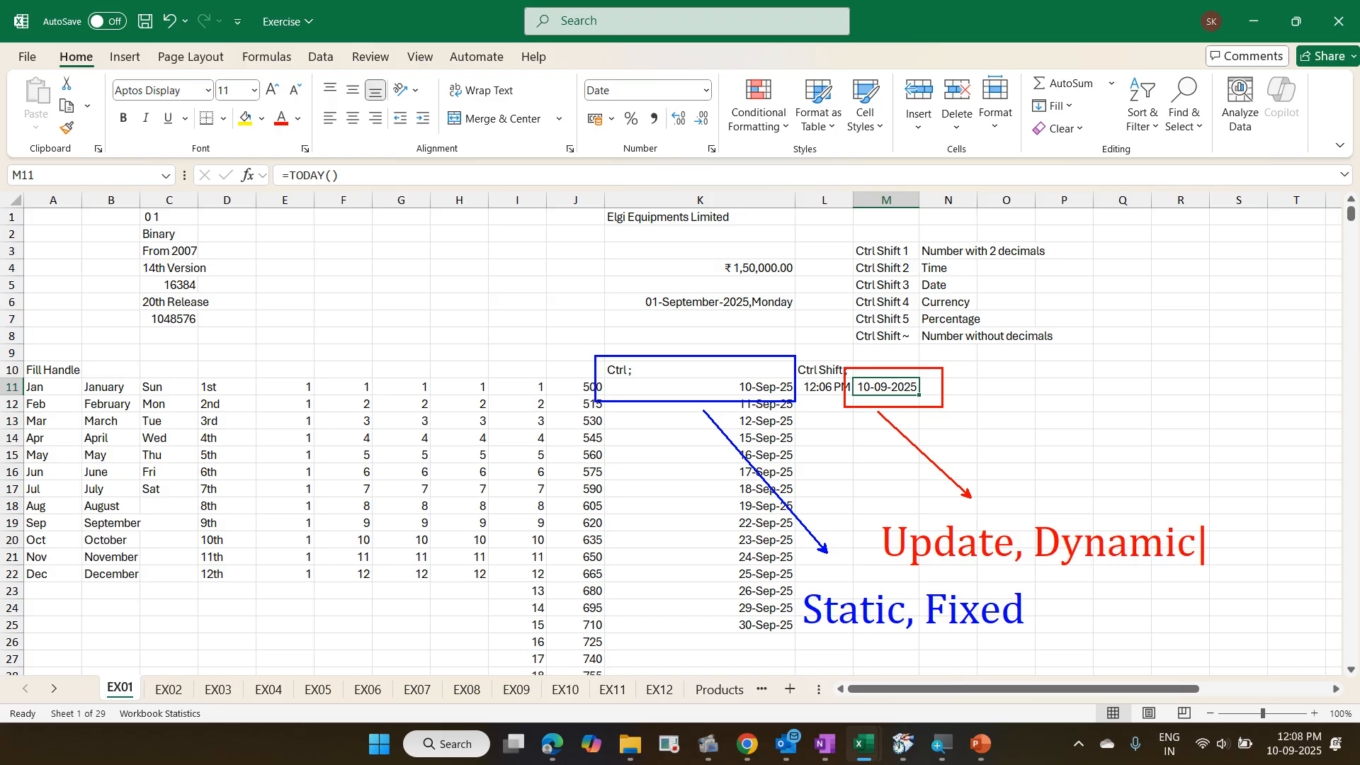
key(Escape)
key(Escape)
- Enter the formula =NOW() in N11 to return the current date and time
key(Right)
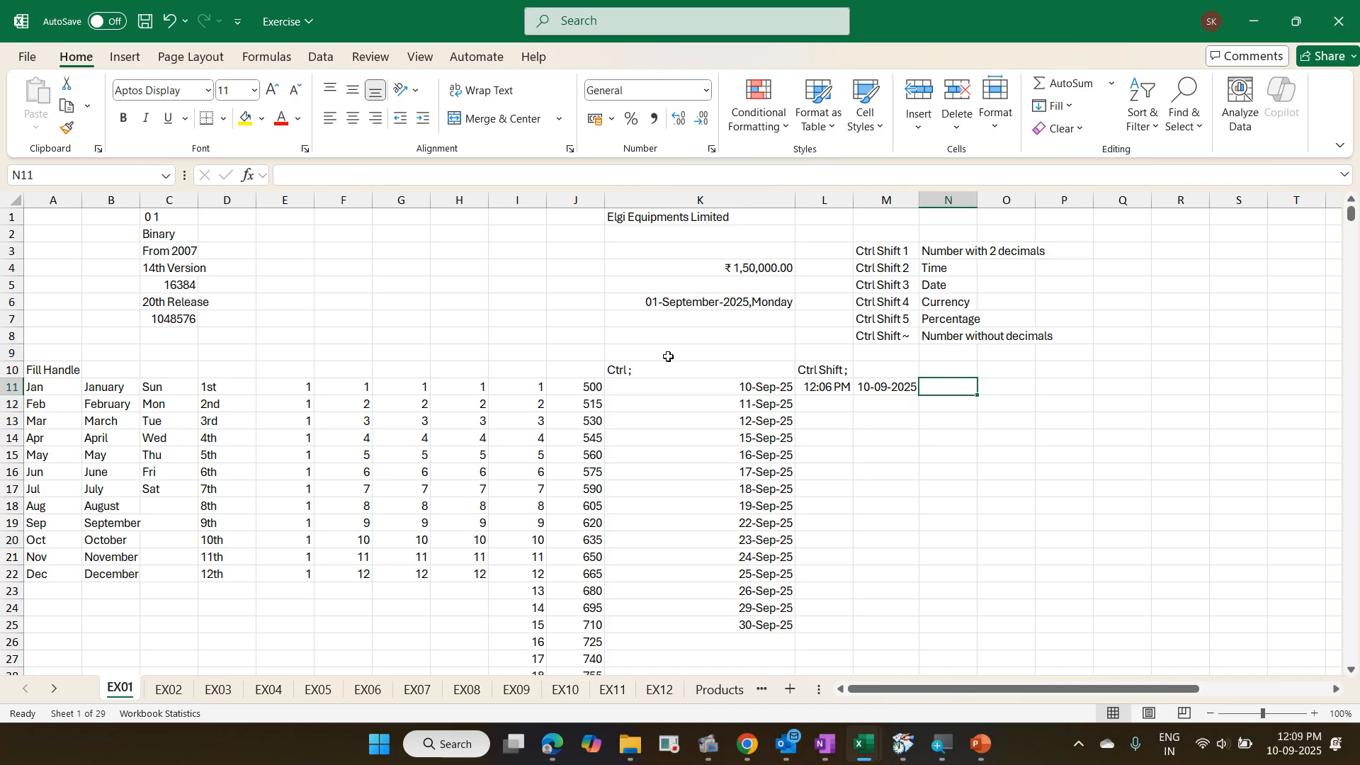
text(=now)
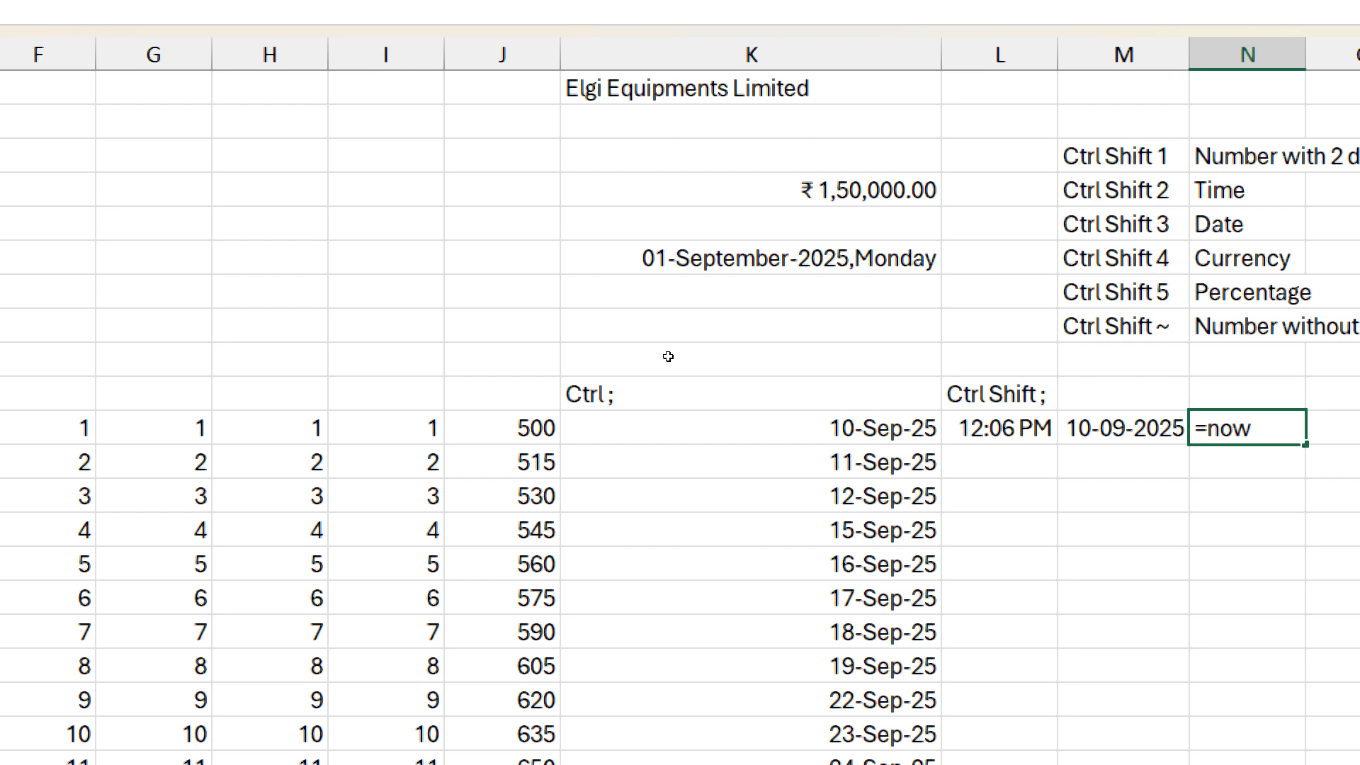
text(()
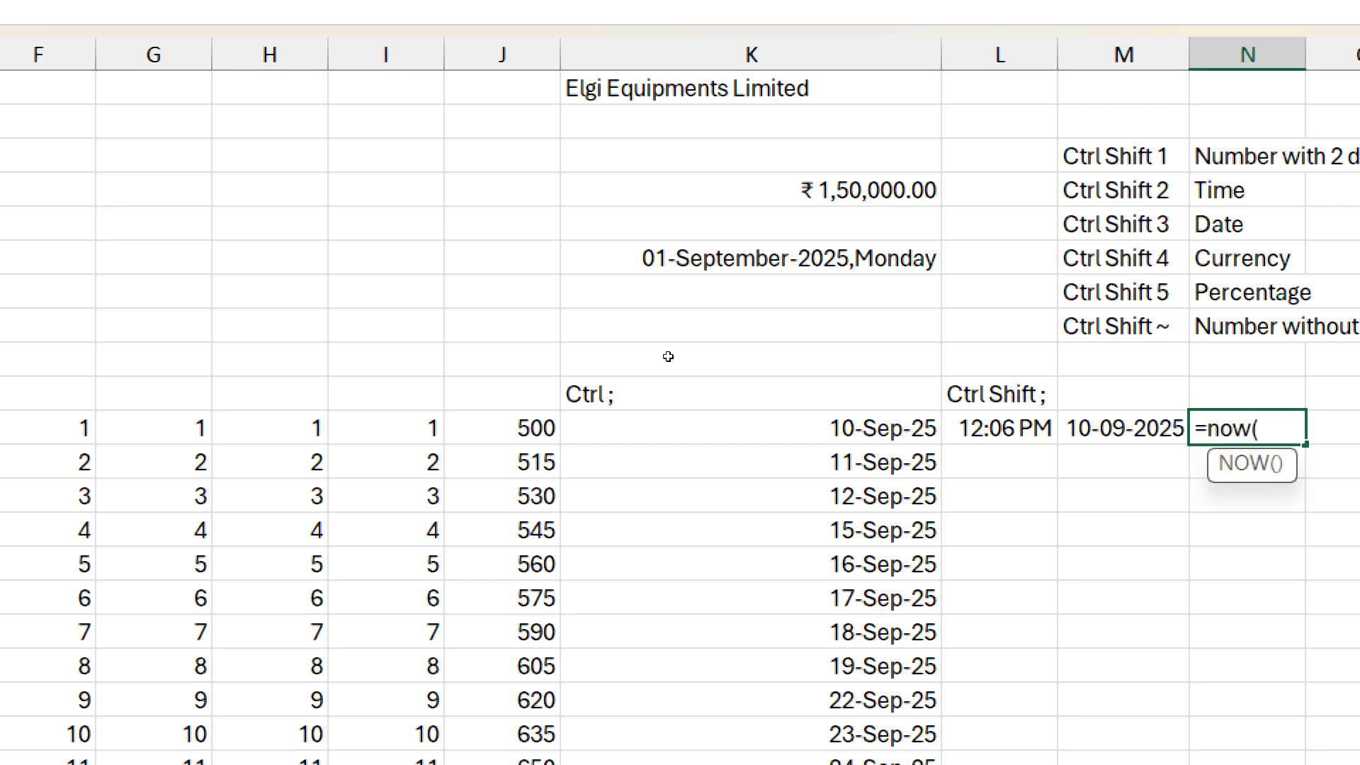
key(ctrl+Return)
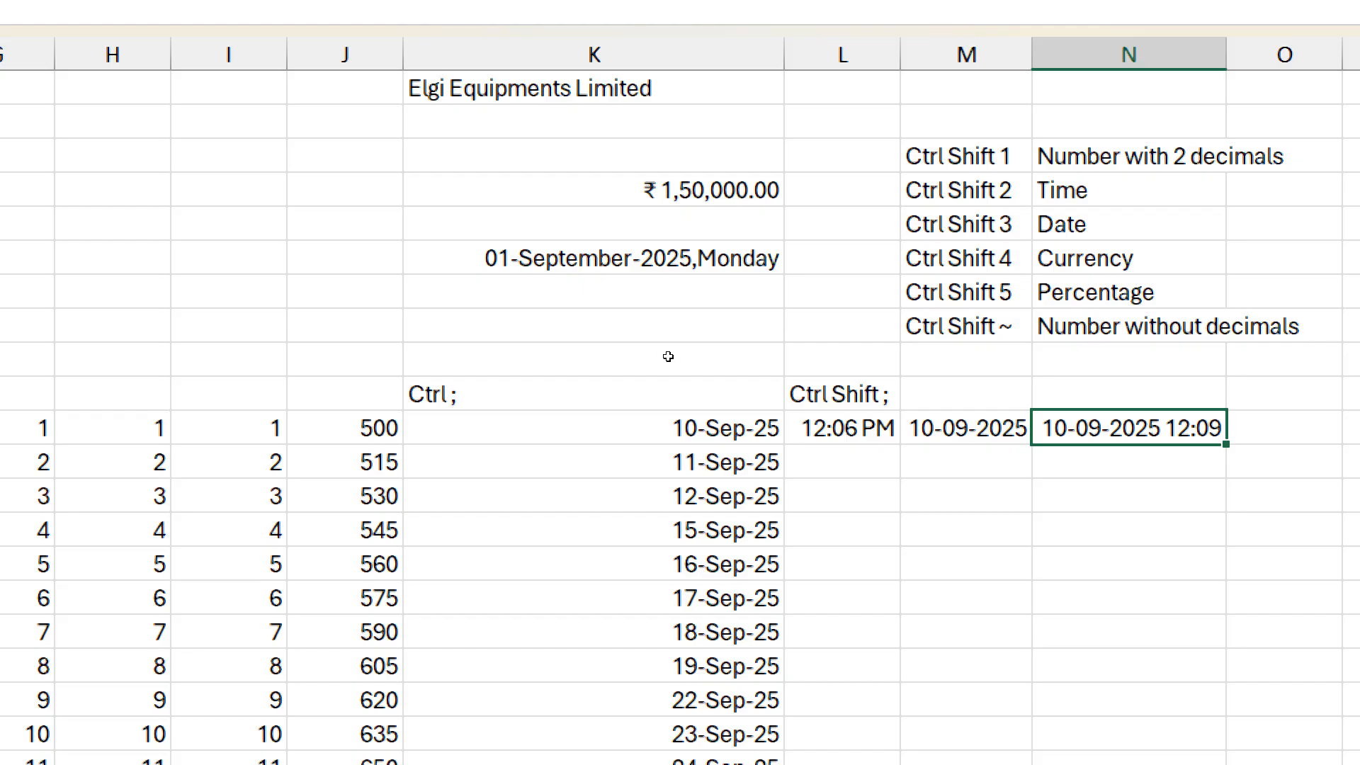
- Start a custom number format for N11, changing the date portion of the code to dd-mmmm-yyyy,dddd
key(ctrl+1)
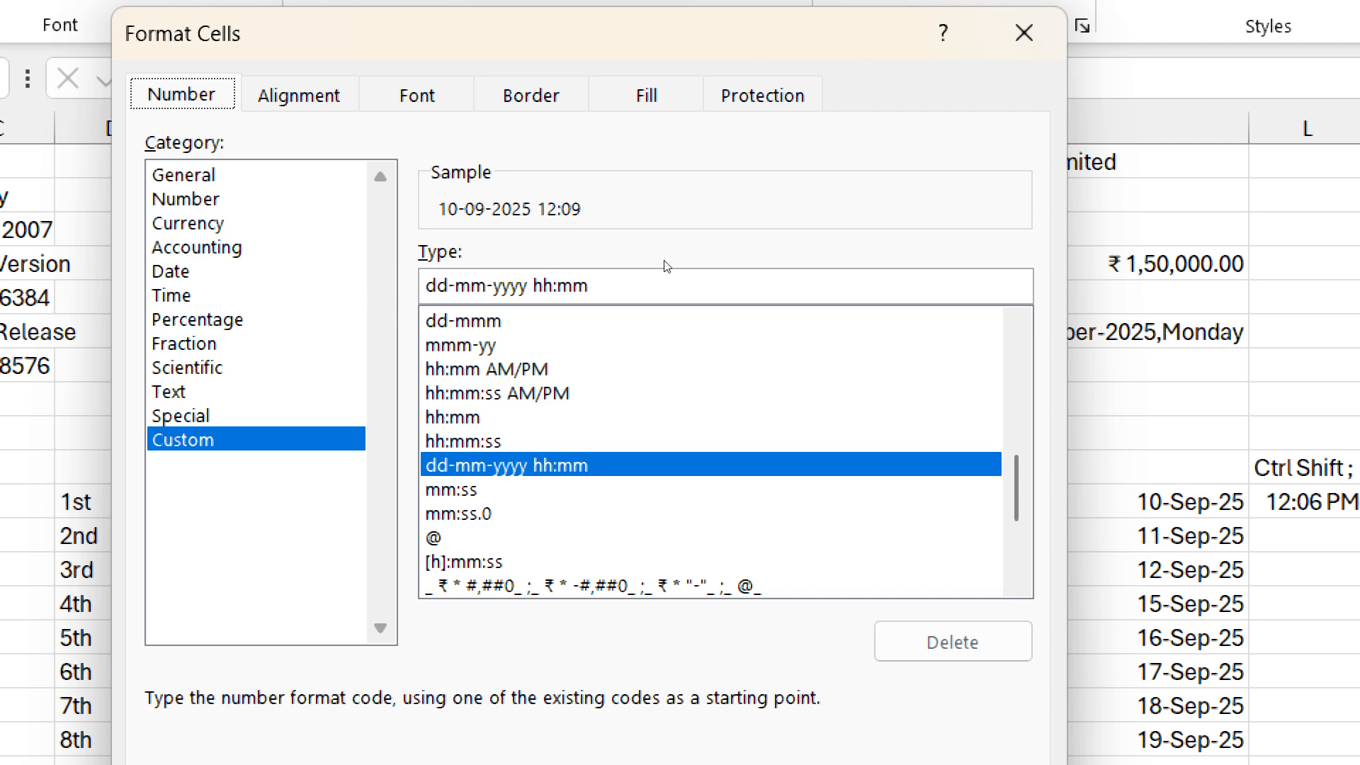
click(487, 285)
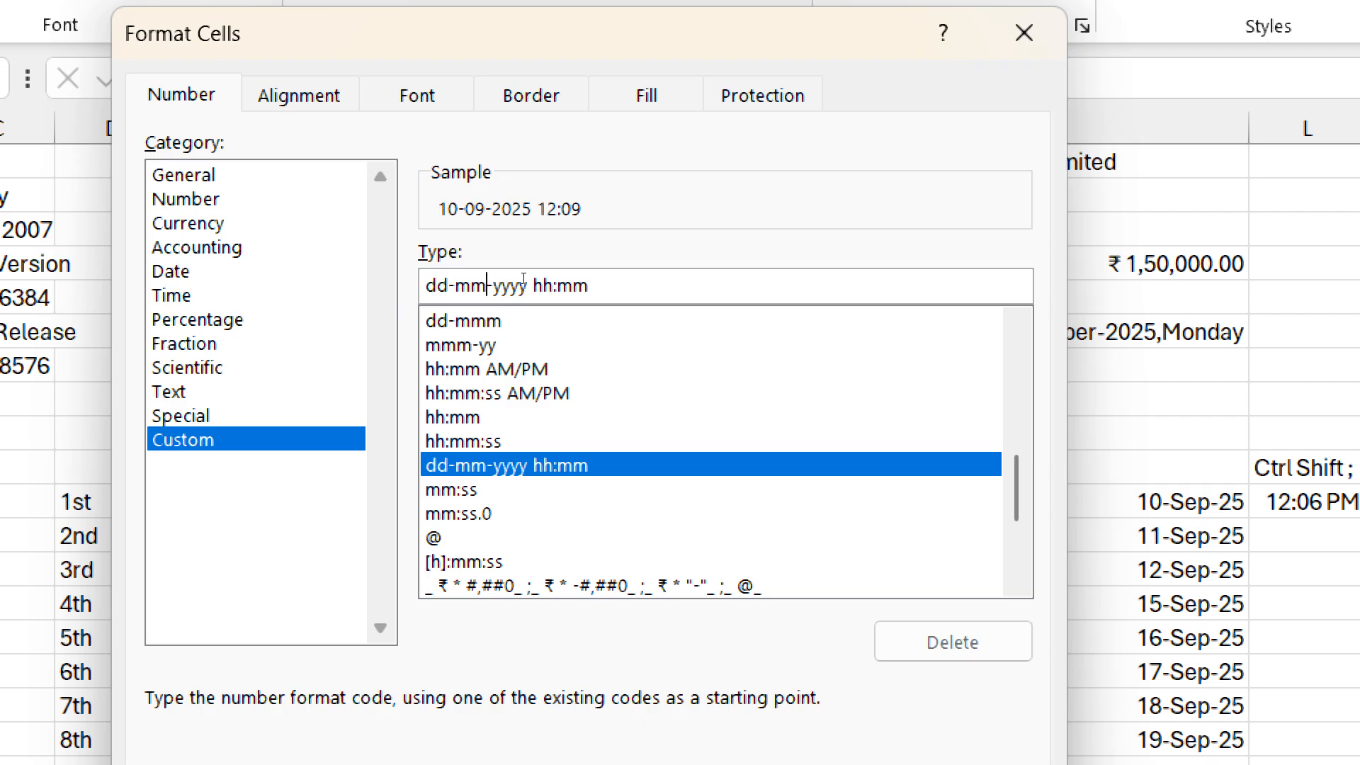
text(m)
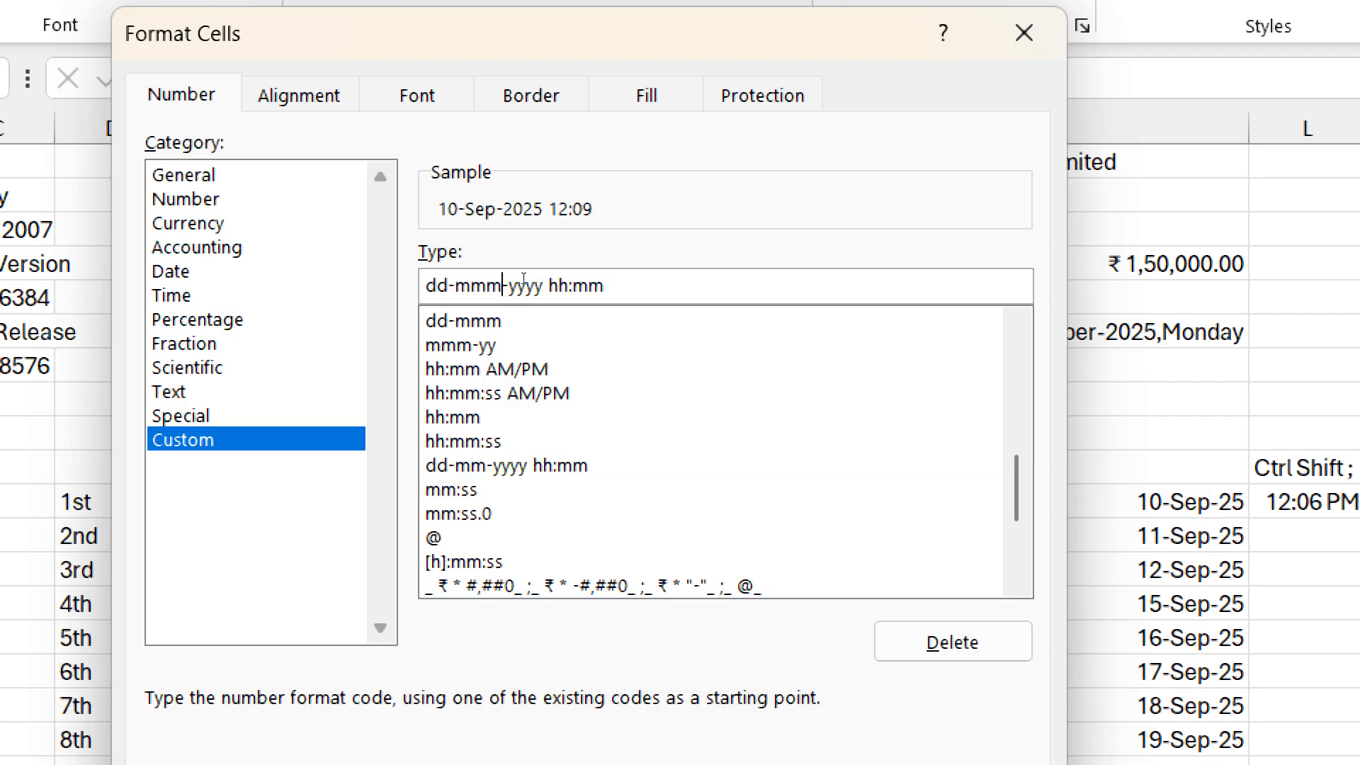
text(m)
key(Right)
key(Right)
key(Right)
key(Right)
key(Right)
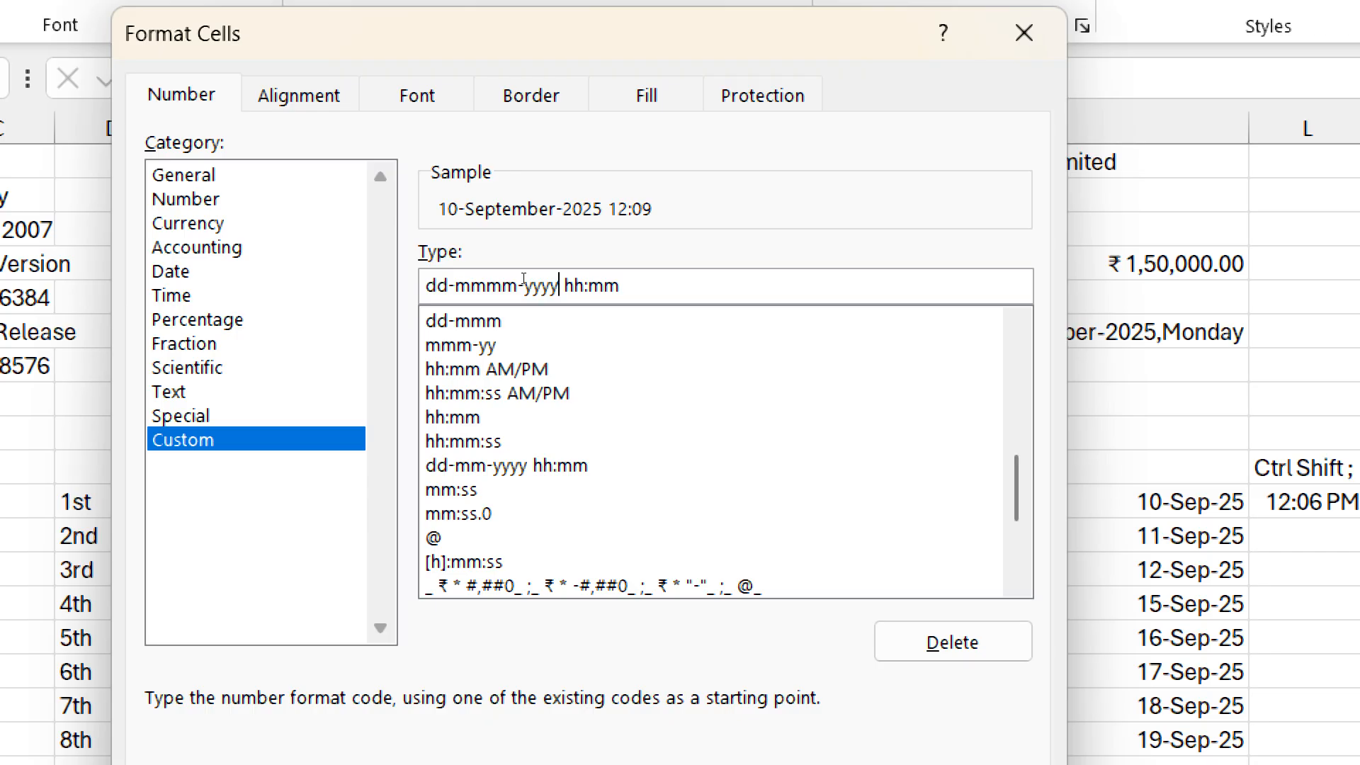
text(,d)
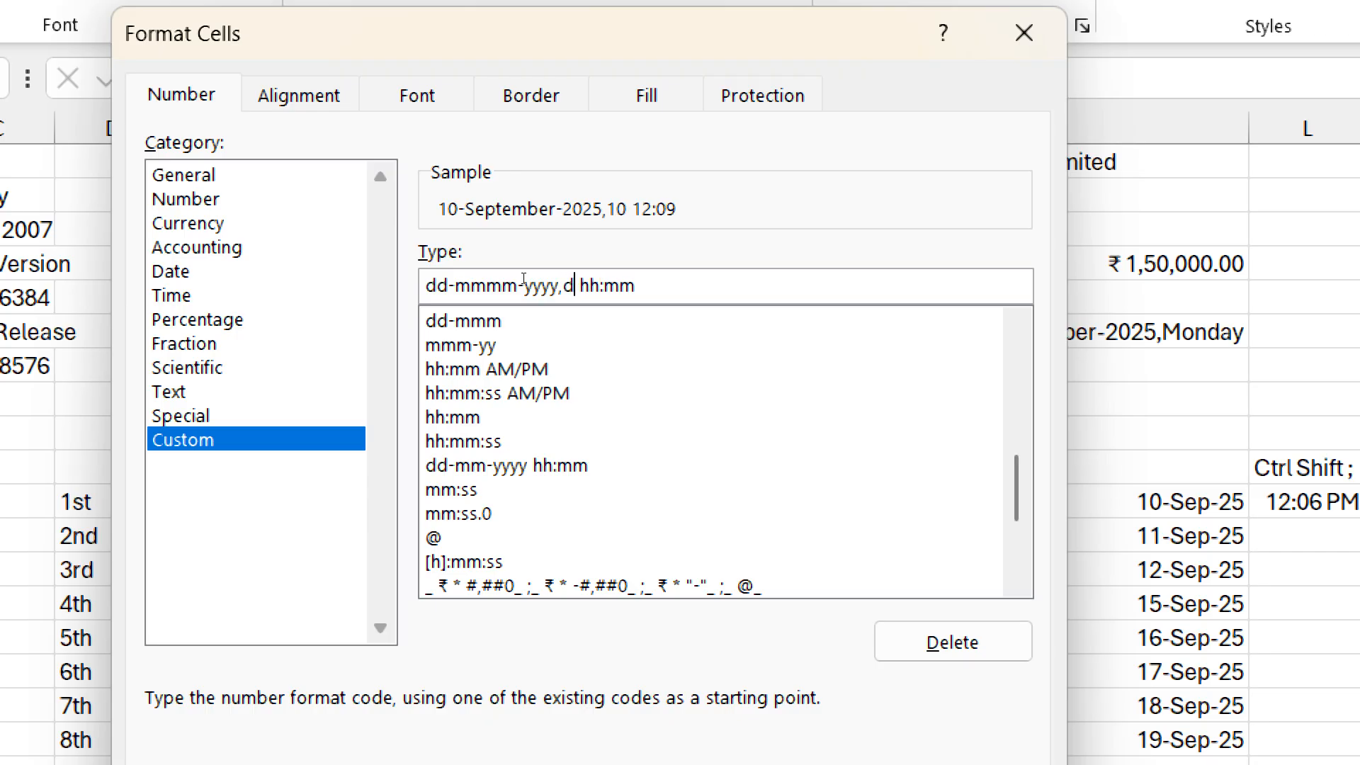
text(dd)
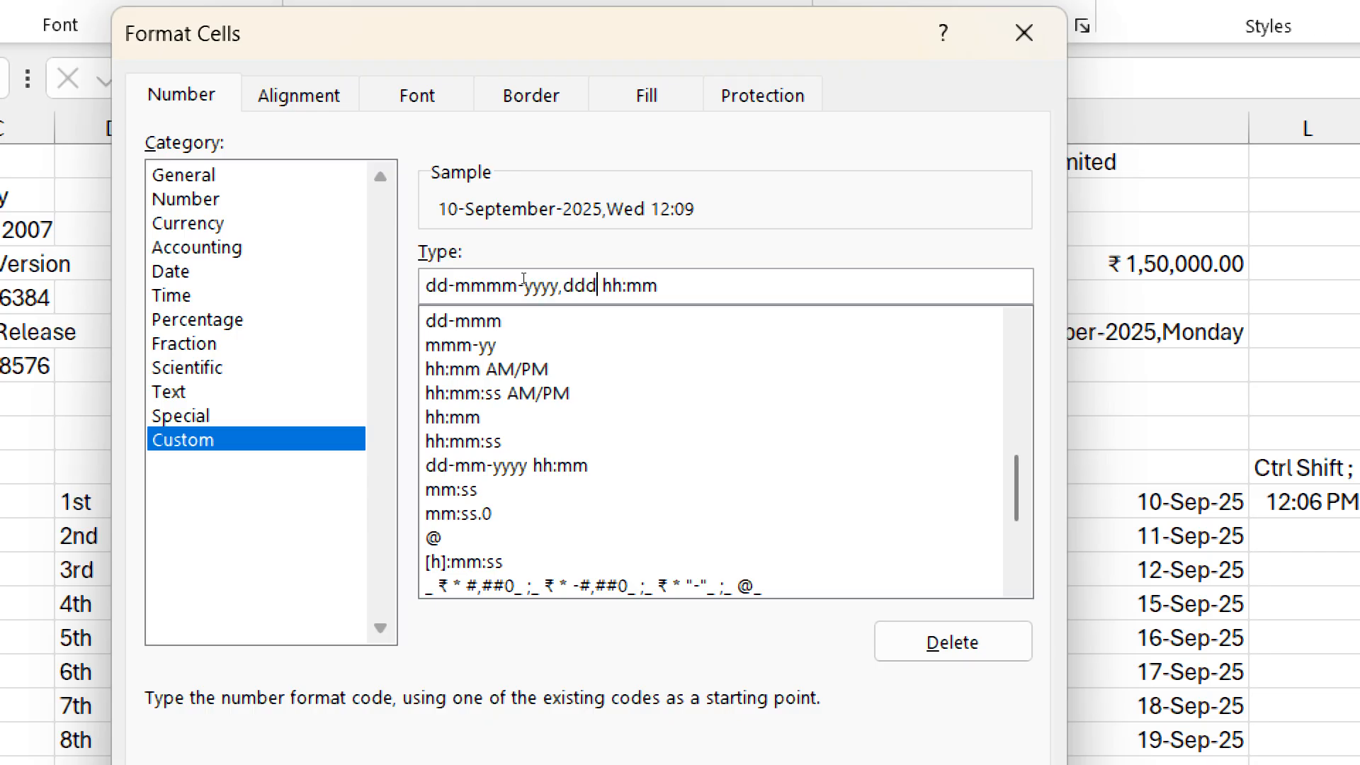
text(d)
- Extend the time portion of N11's custom format to hh:mm:ss am/pm and apply the format
key(Right)
key(Right)
key(Right)
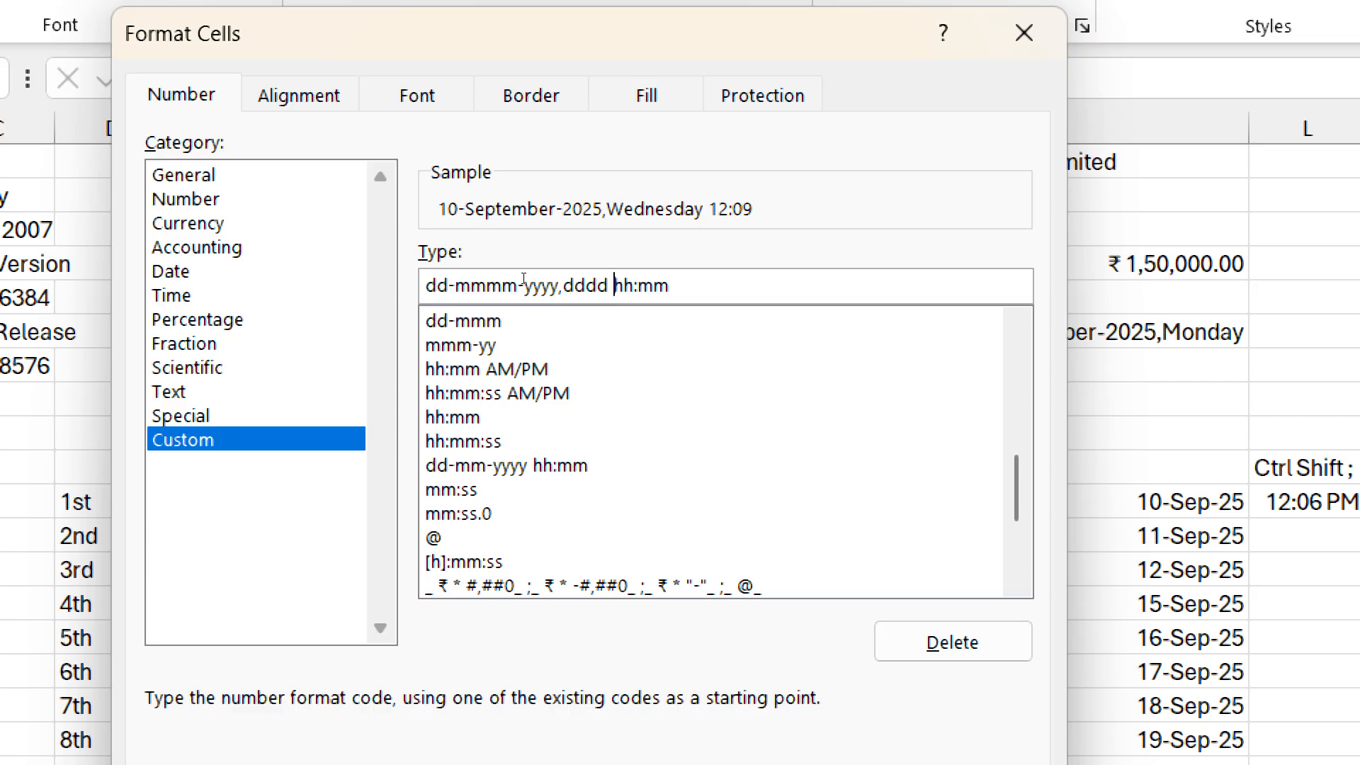
key(Right)
key(Right)
key(Right)
text(:)
text(ss)
text(am/pm)
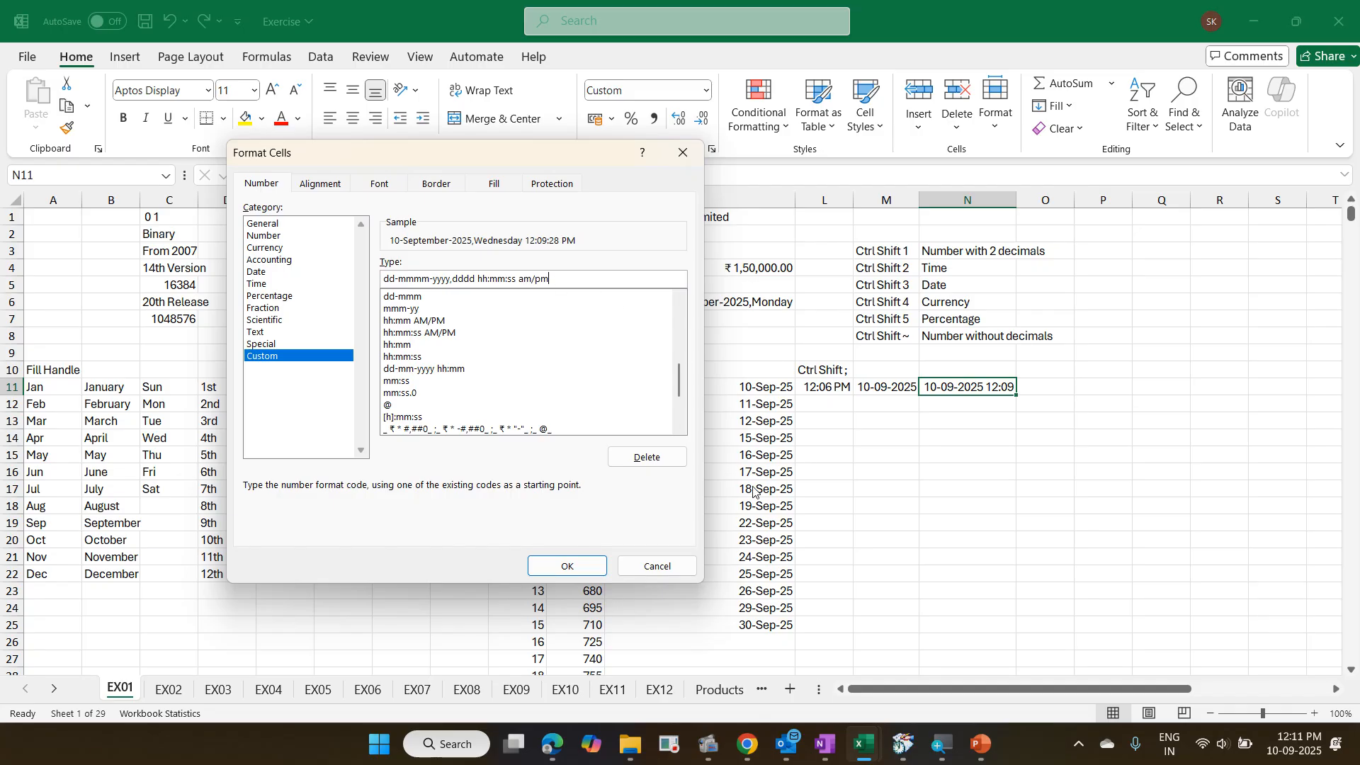
click(566, 566)
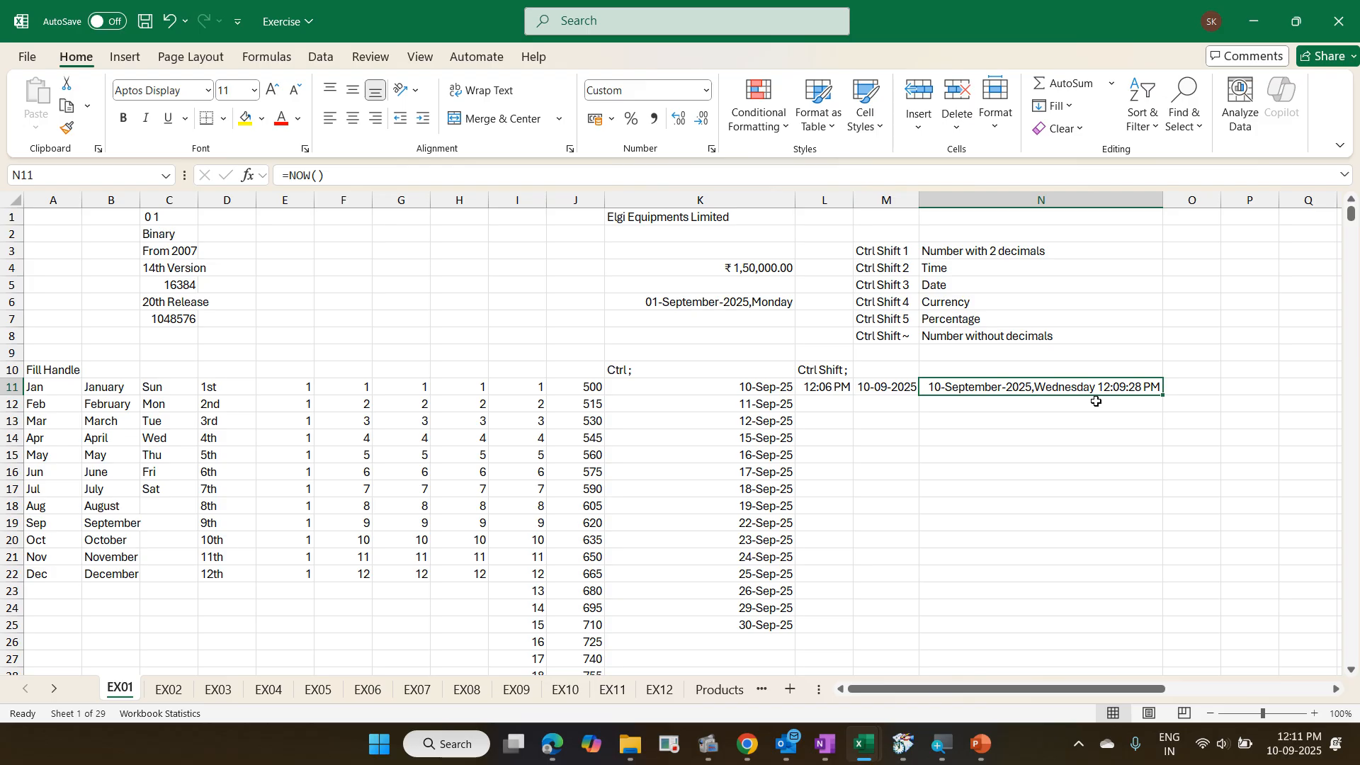
- Recalculate the workbook repeatedly to refresh the NOW date and time in N11
key(F9)
key(F9)
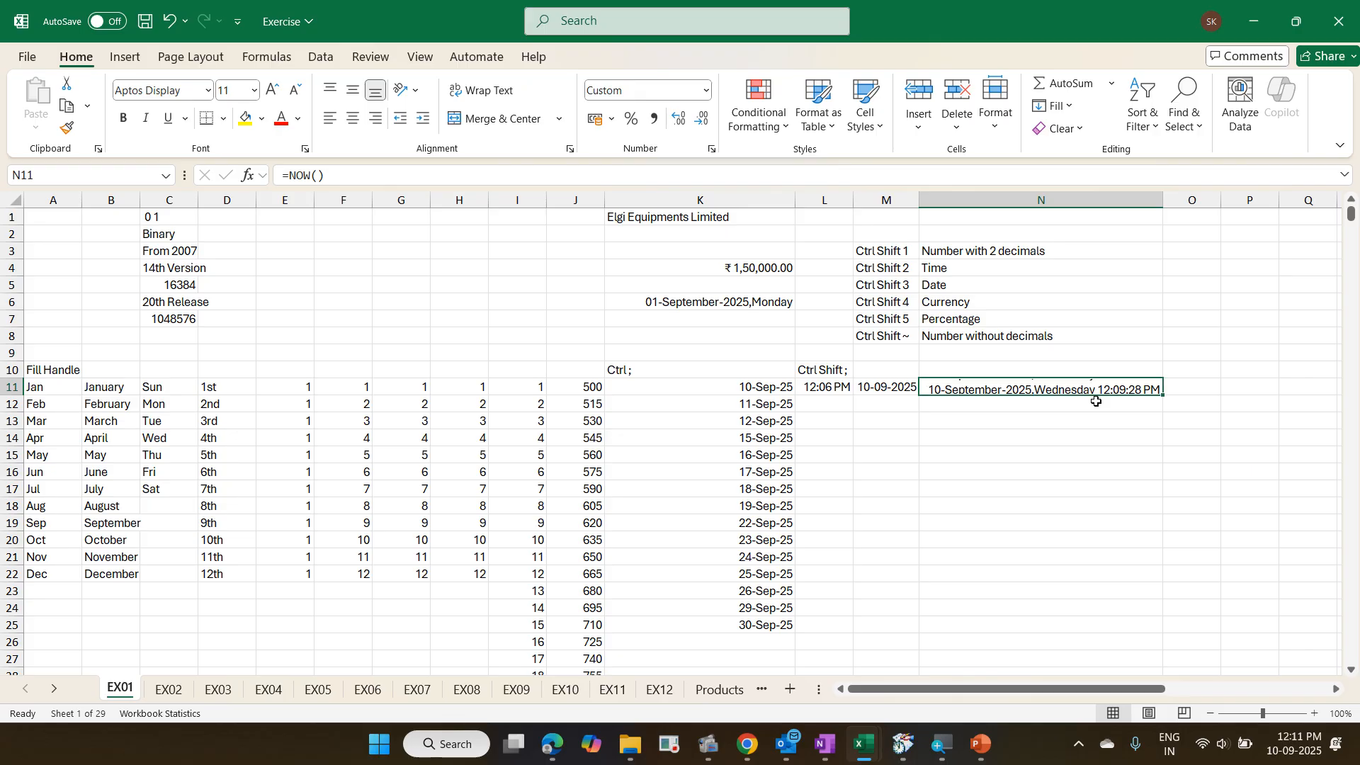
key(F9)
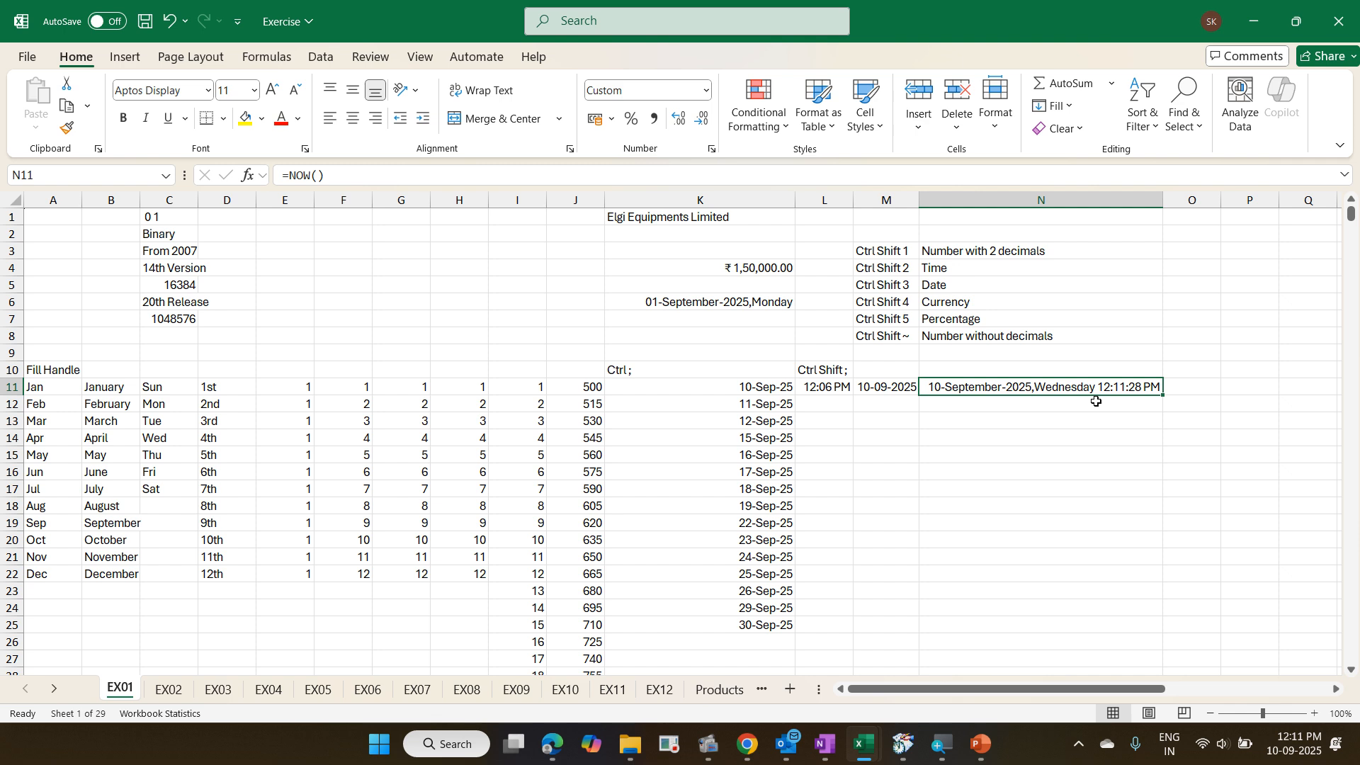
key(F9)
key(F9)
key(F9)
key(F9)
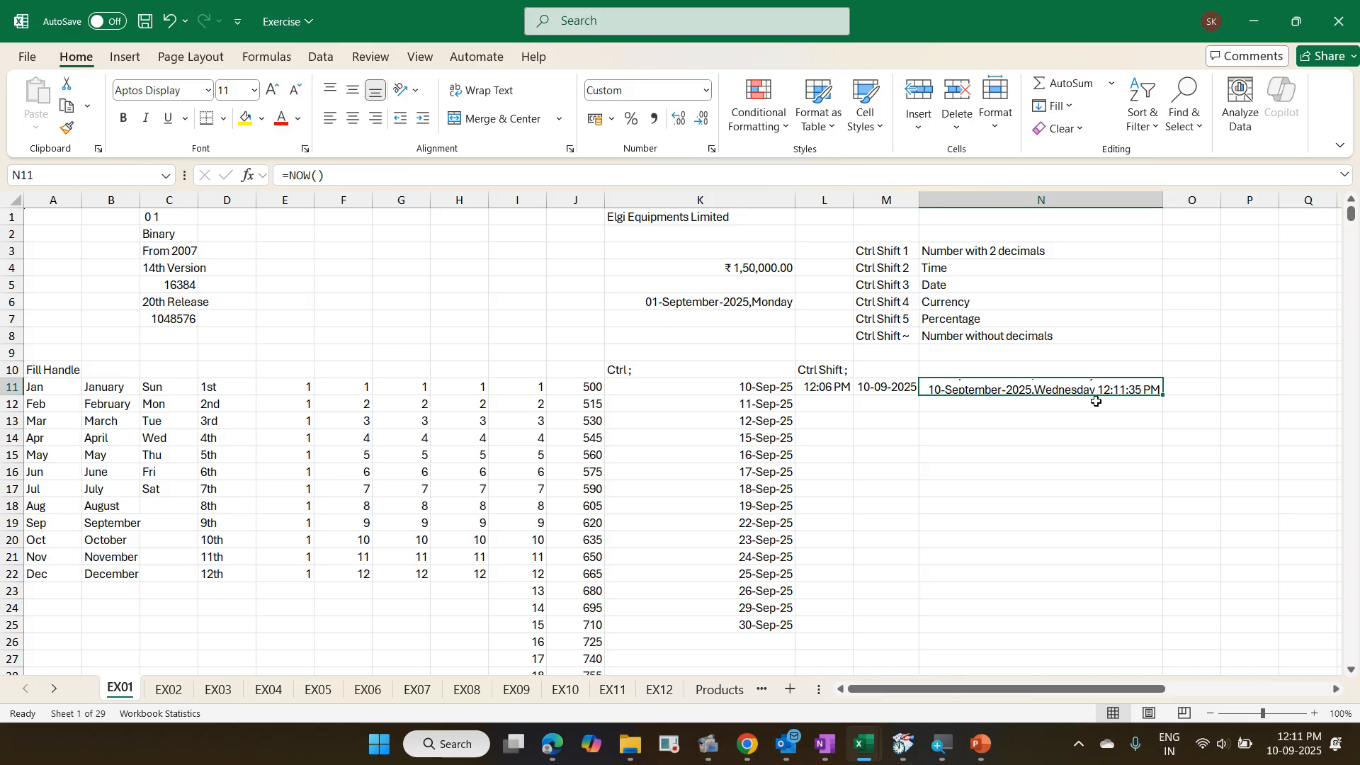
key(F9)
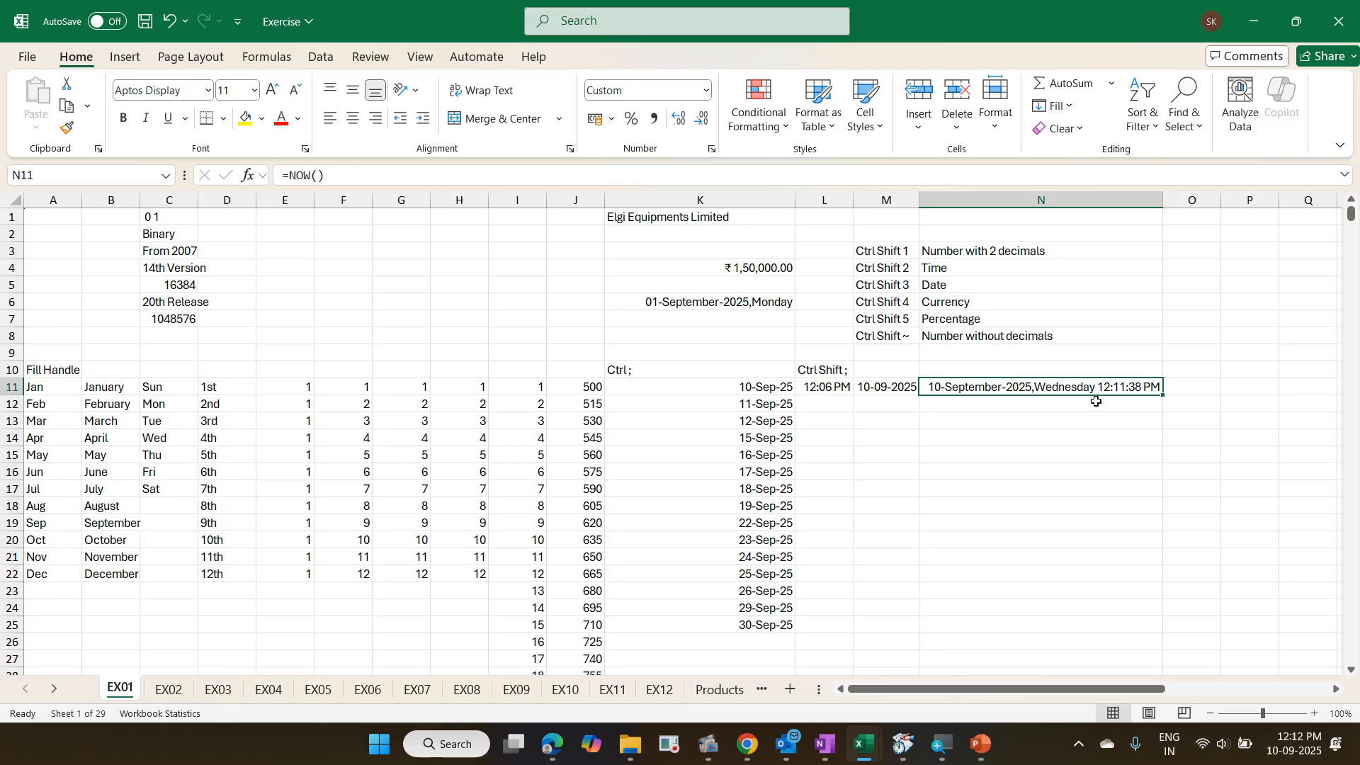
- Enter the date 01 sep 2025 in P11 and keep that cell selected
key(Right)
key(Right)
key(Right)
key(Right)
key(Right)
key(Right)
key(Right)
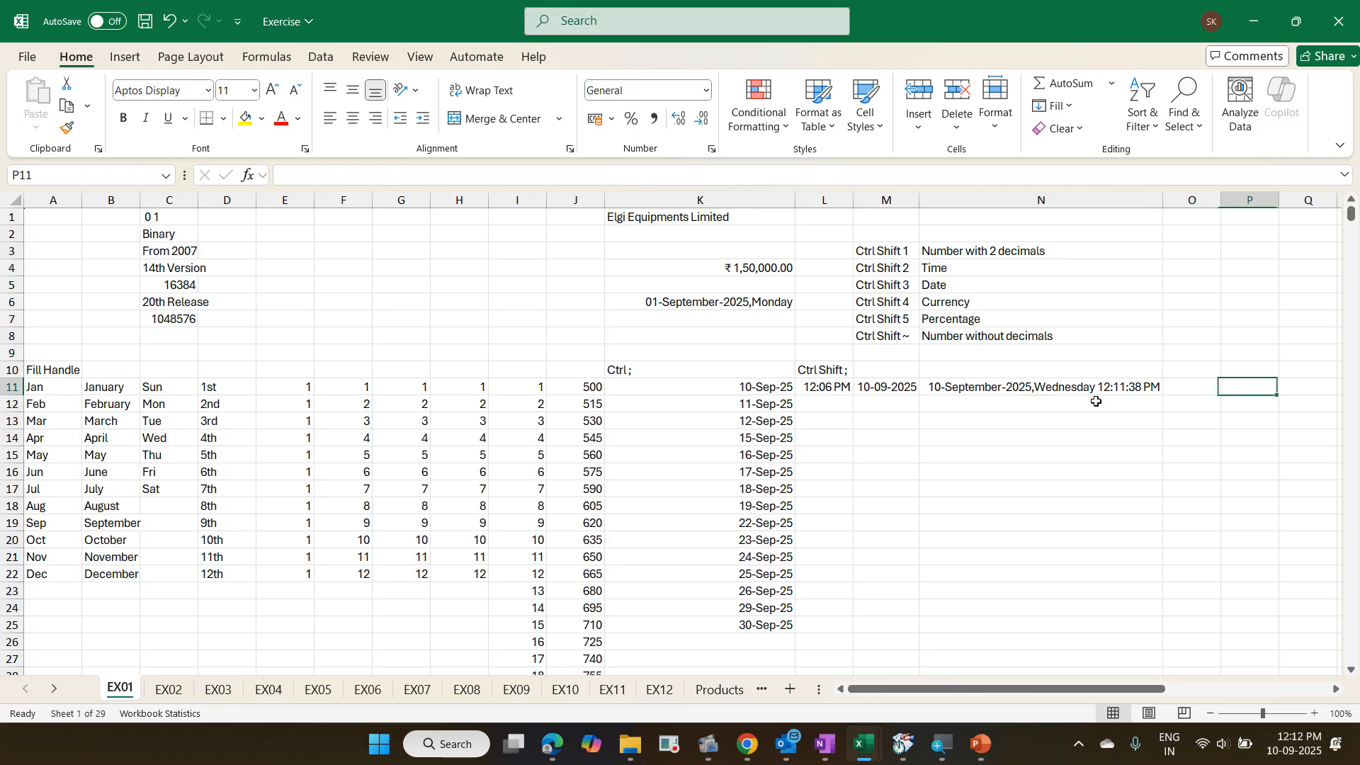
key(Left)
key(Left)
key(Left)
key(Left)
key(Left)
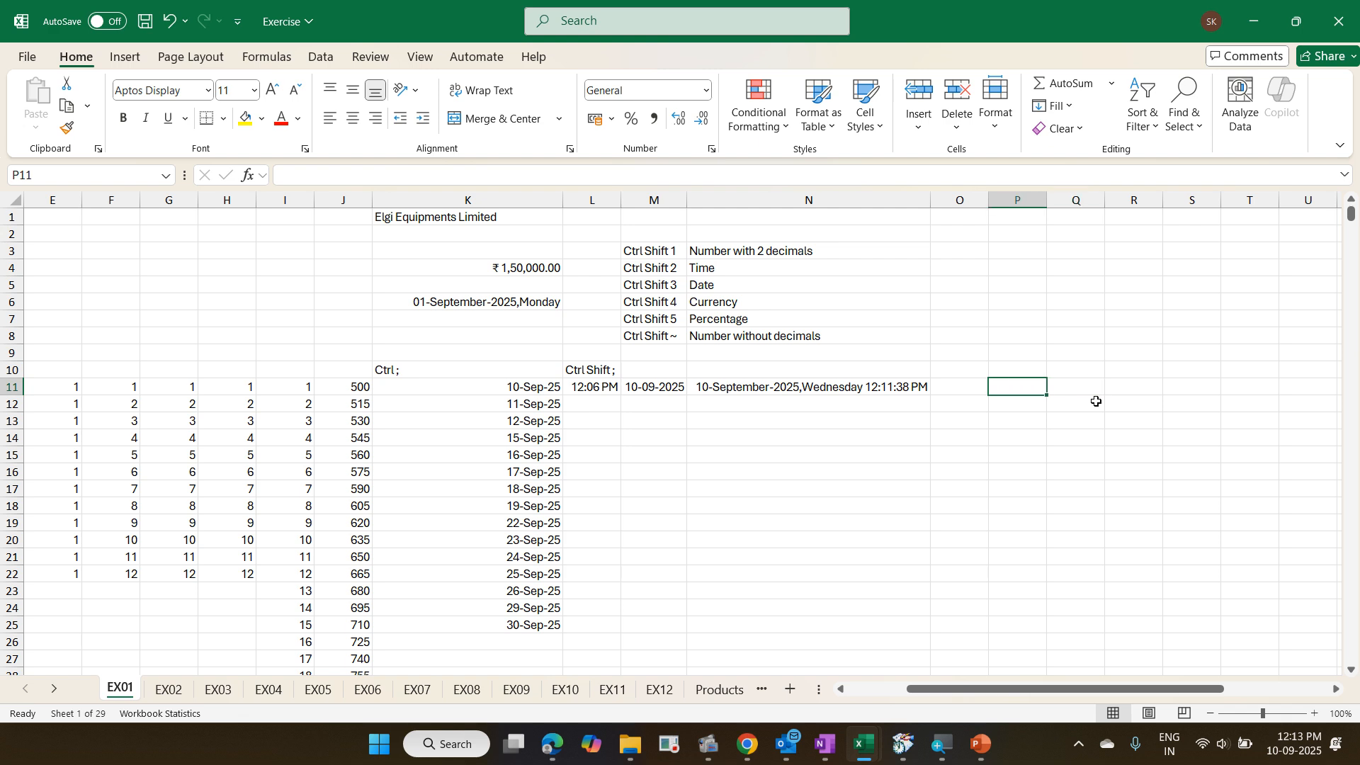
text(01)
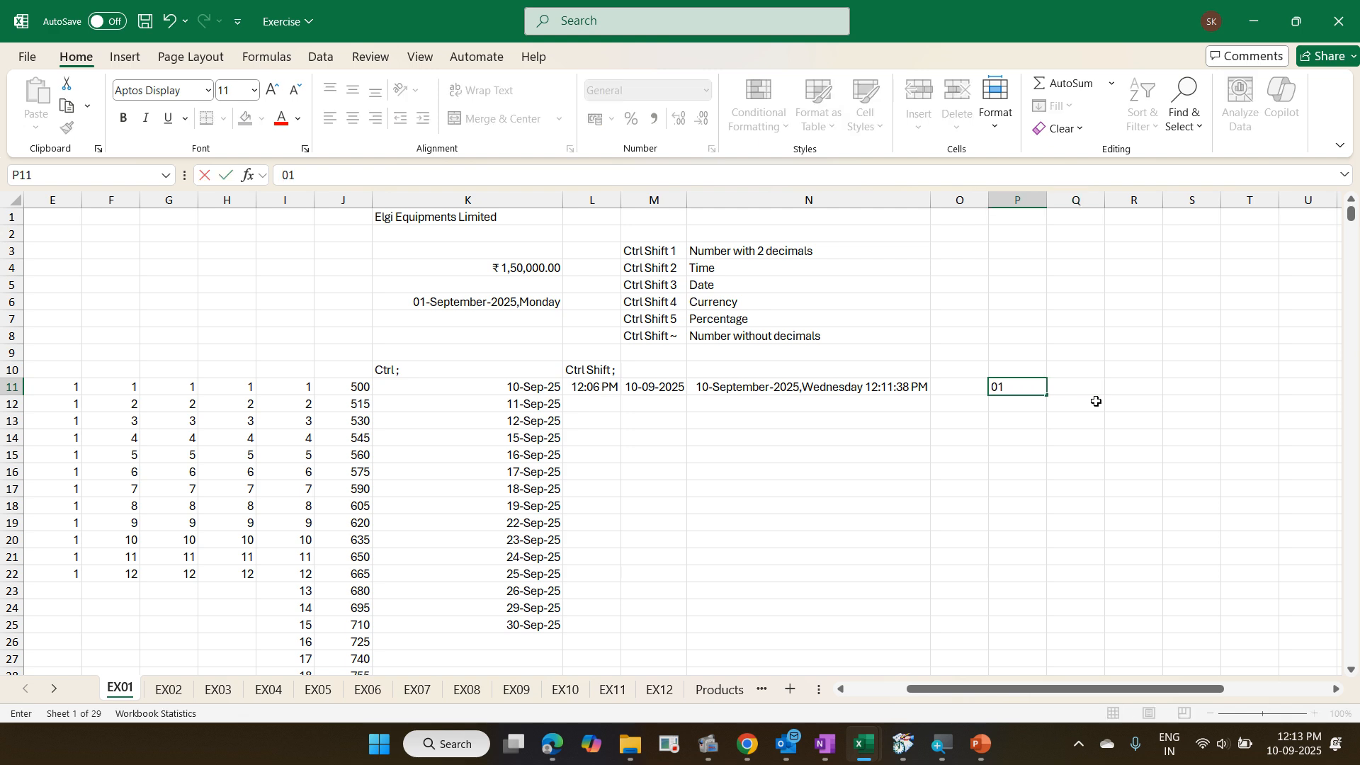
text( sep 2025)
key(Return)
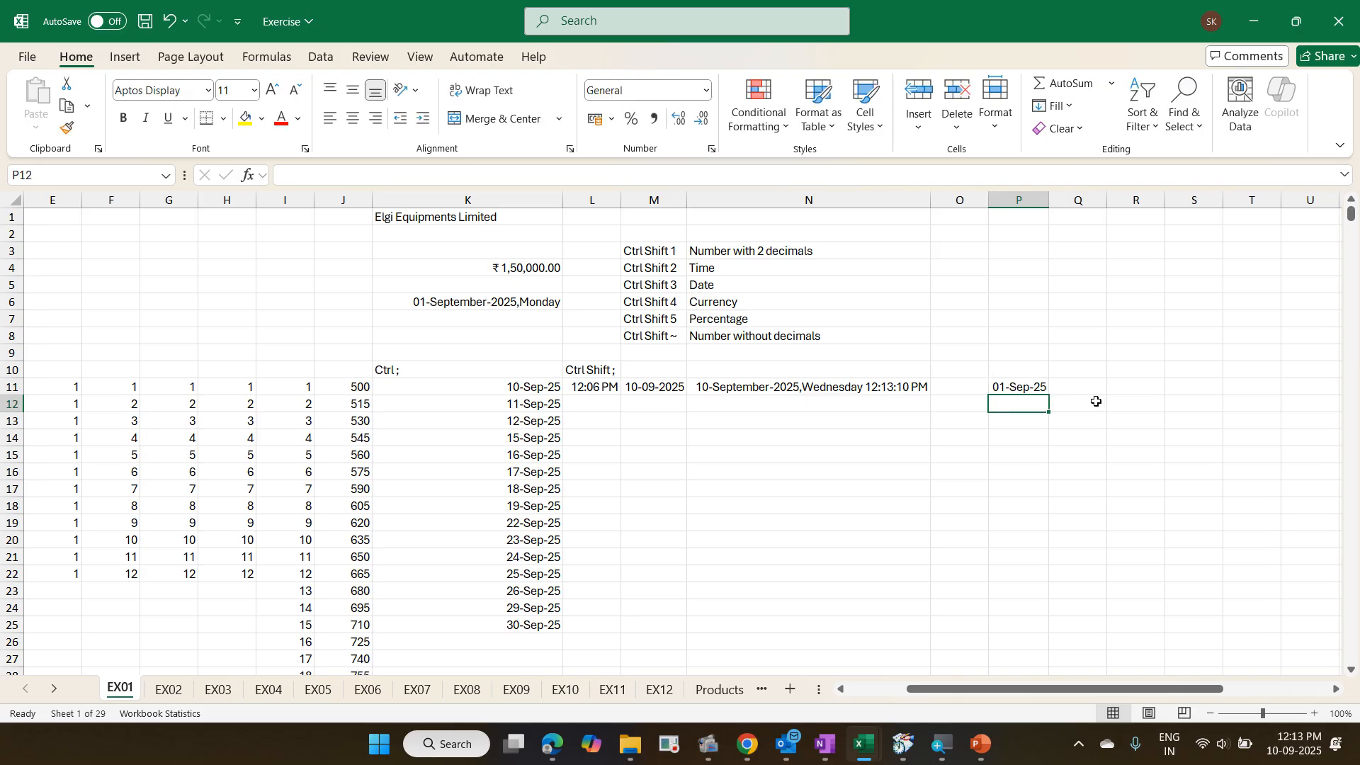
key(Up)
- Switch to the ExerciseMyCopy workbook and examine the month-wise date list and its end date in column AA of EX01
key(alt+Tab)
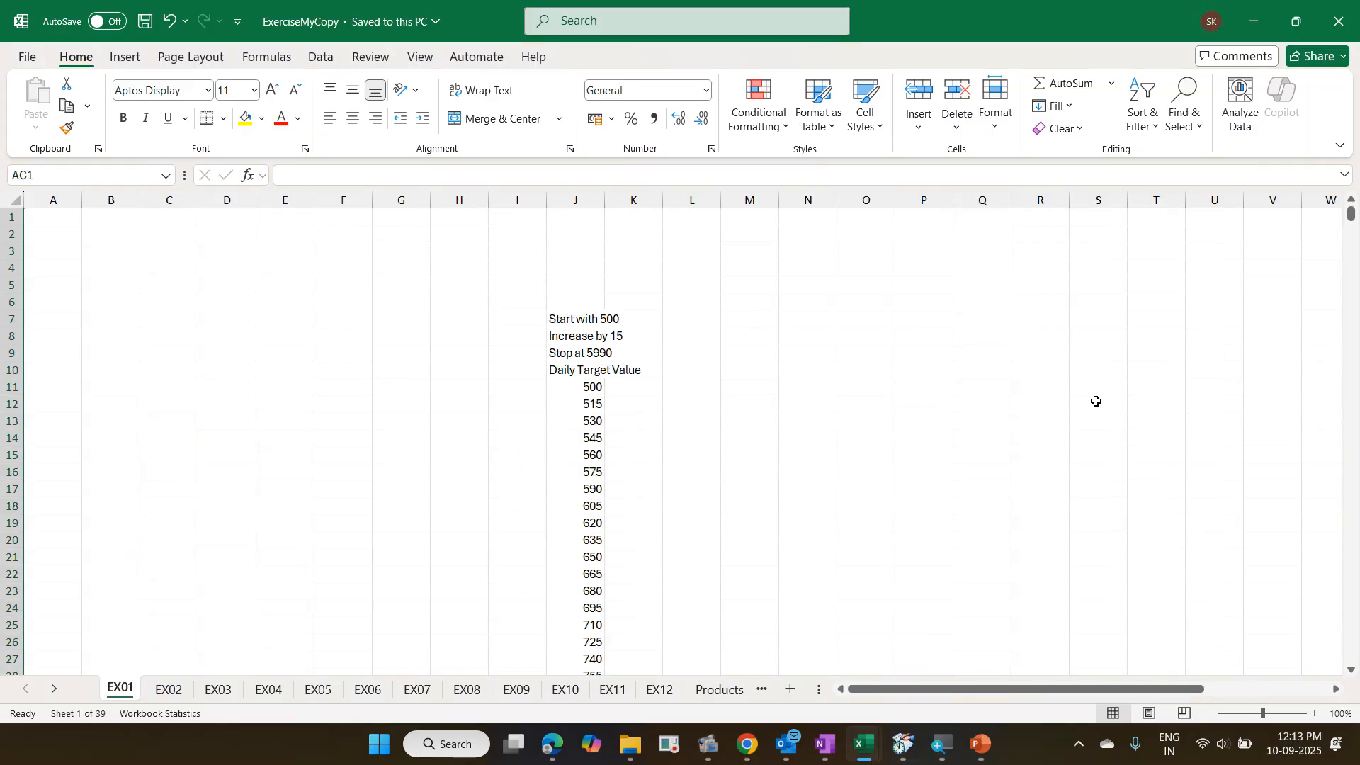
key(Right)
key(Right)
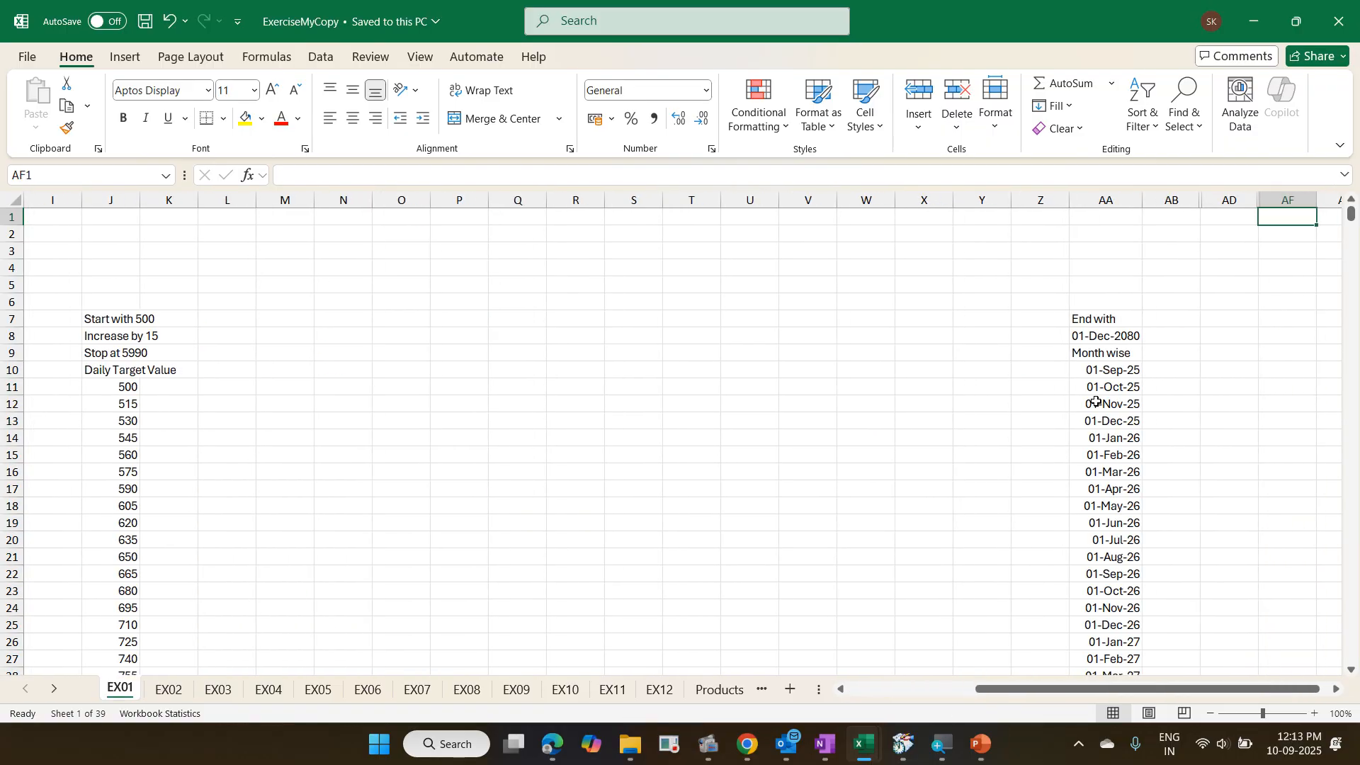
key(Down)
key(Down)
key(Down)
key(Down)
key(Down)
key(Down)
key(Down)
key(Down)
key(Down)
key(Down)
key(Down)
key(Left)
key(Left)
key(Left)
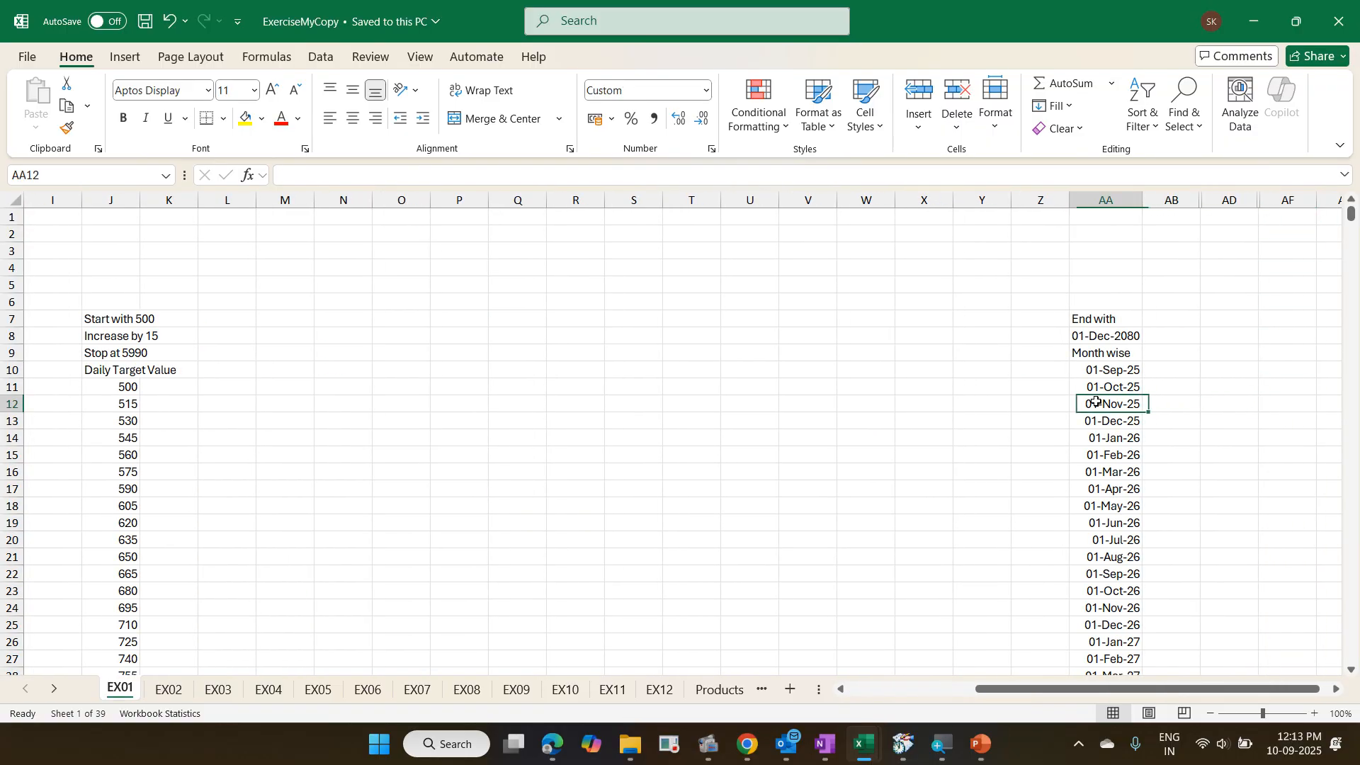
key(Down)
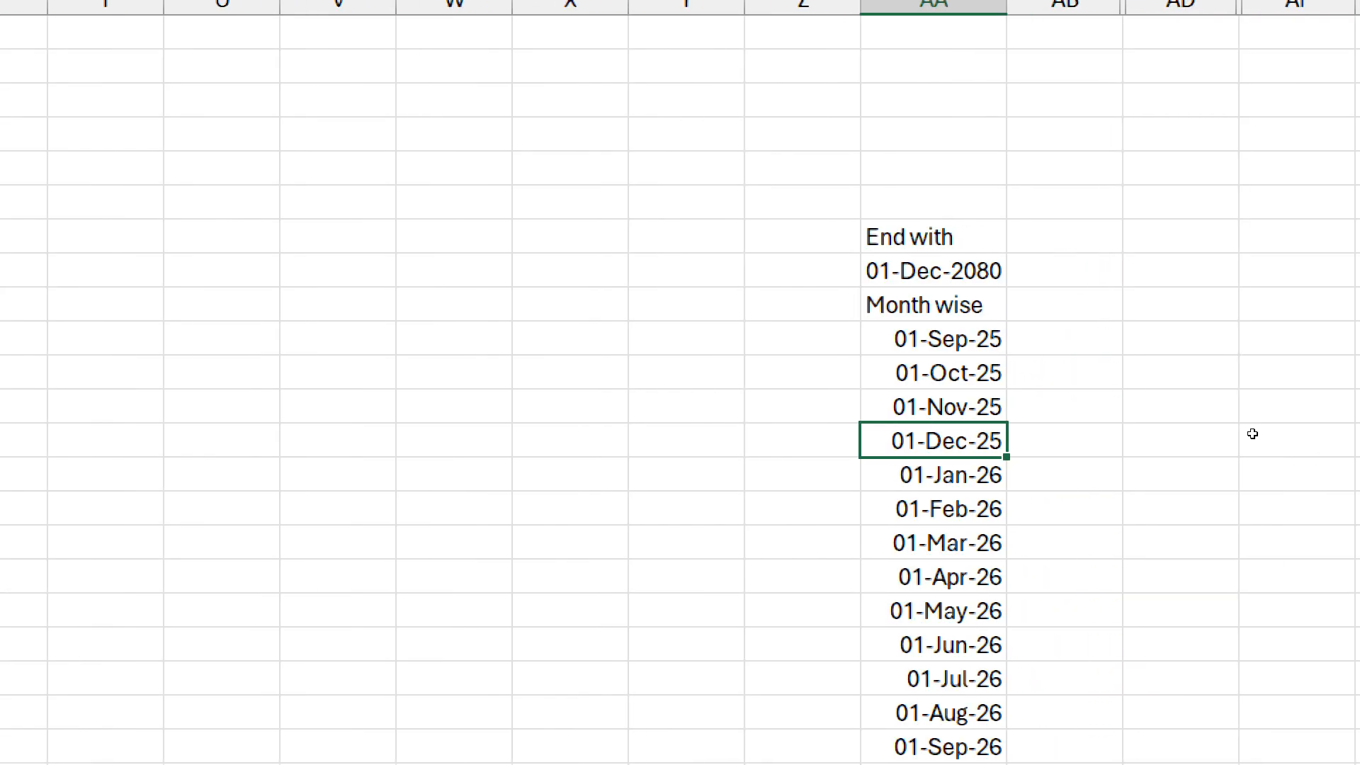
key(Right)
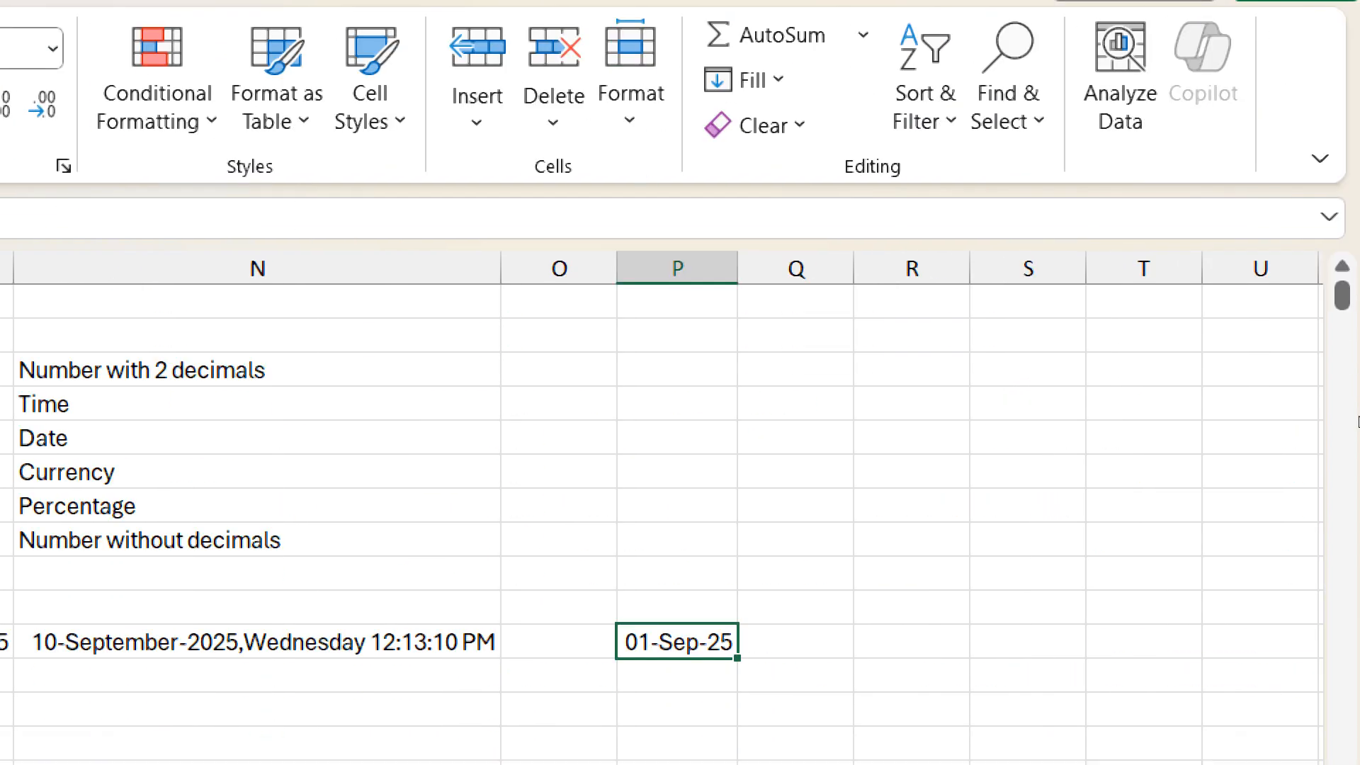
- Set up a fill series from the date in P11, running in Columns with type Date and date unit Month
click(769, 81)
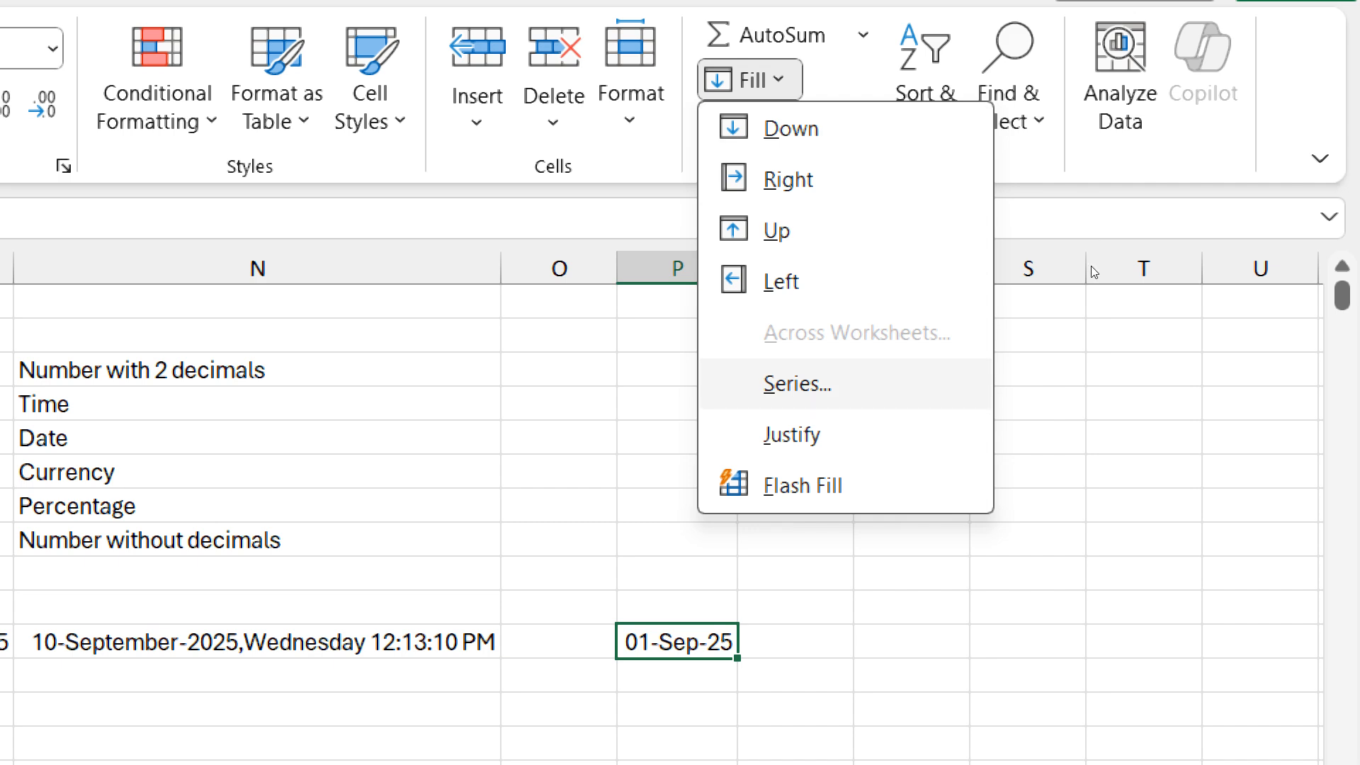
click(798, 383)
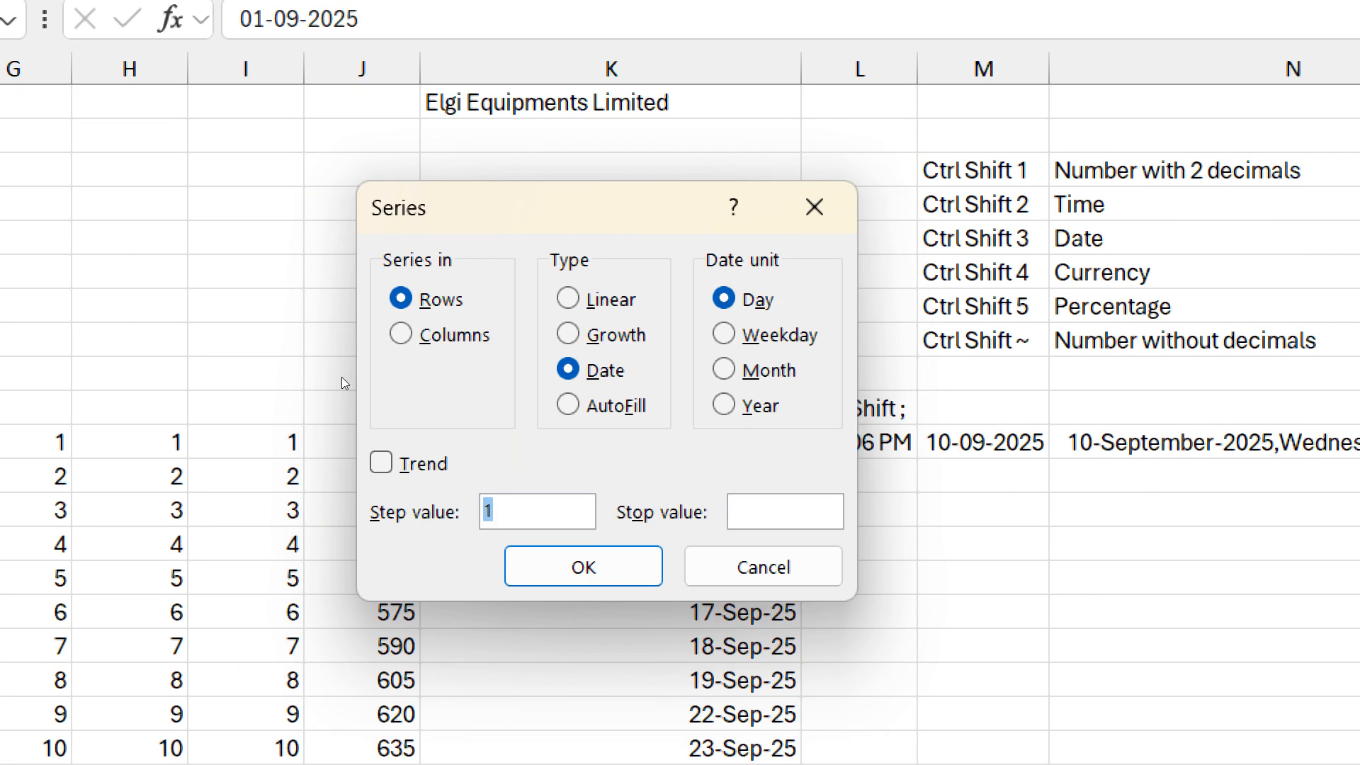
click(401, 335)
key(Tab)
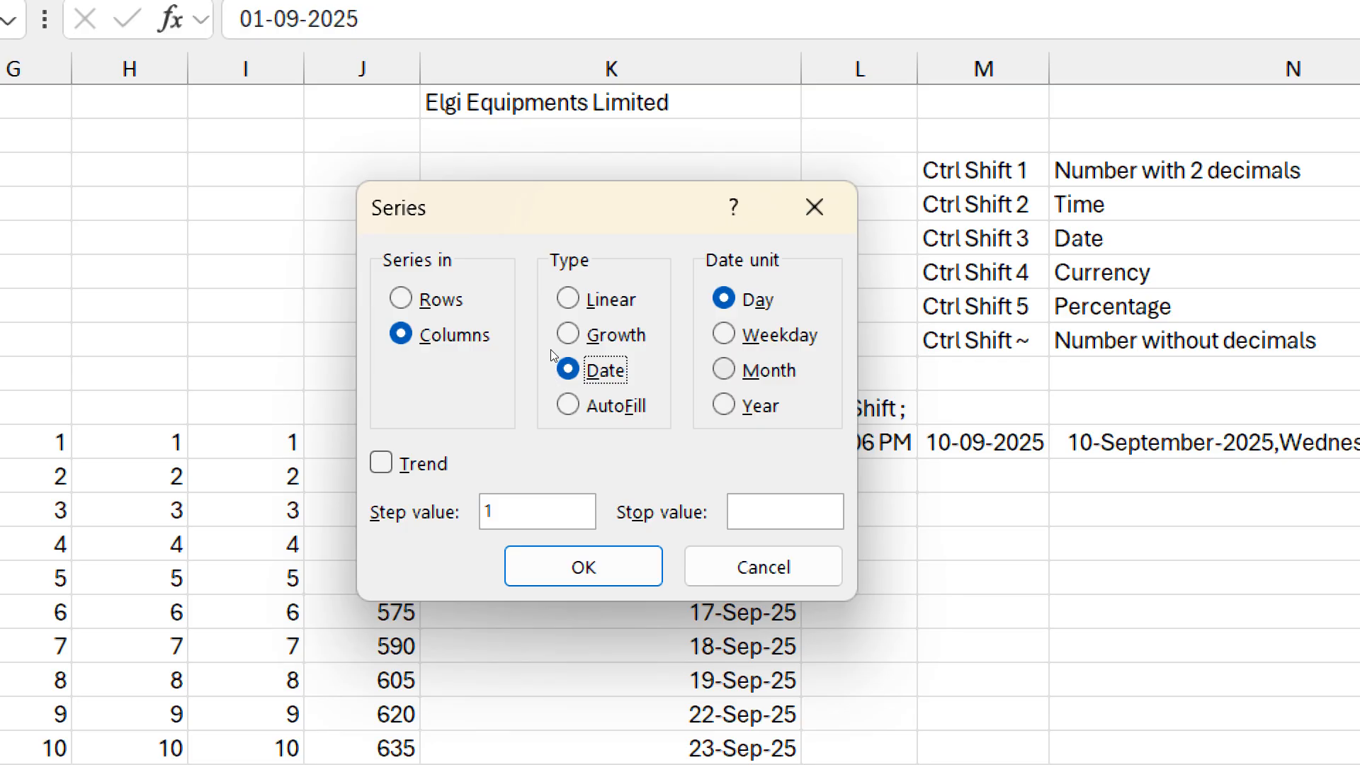
key(alt+m)
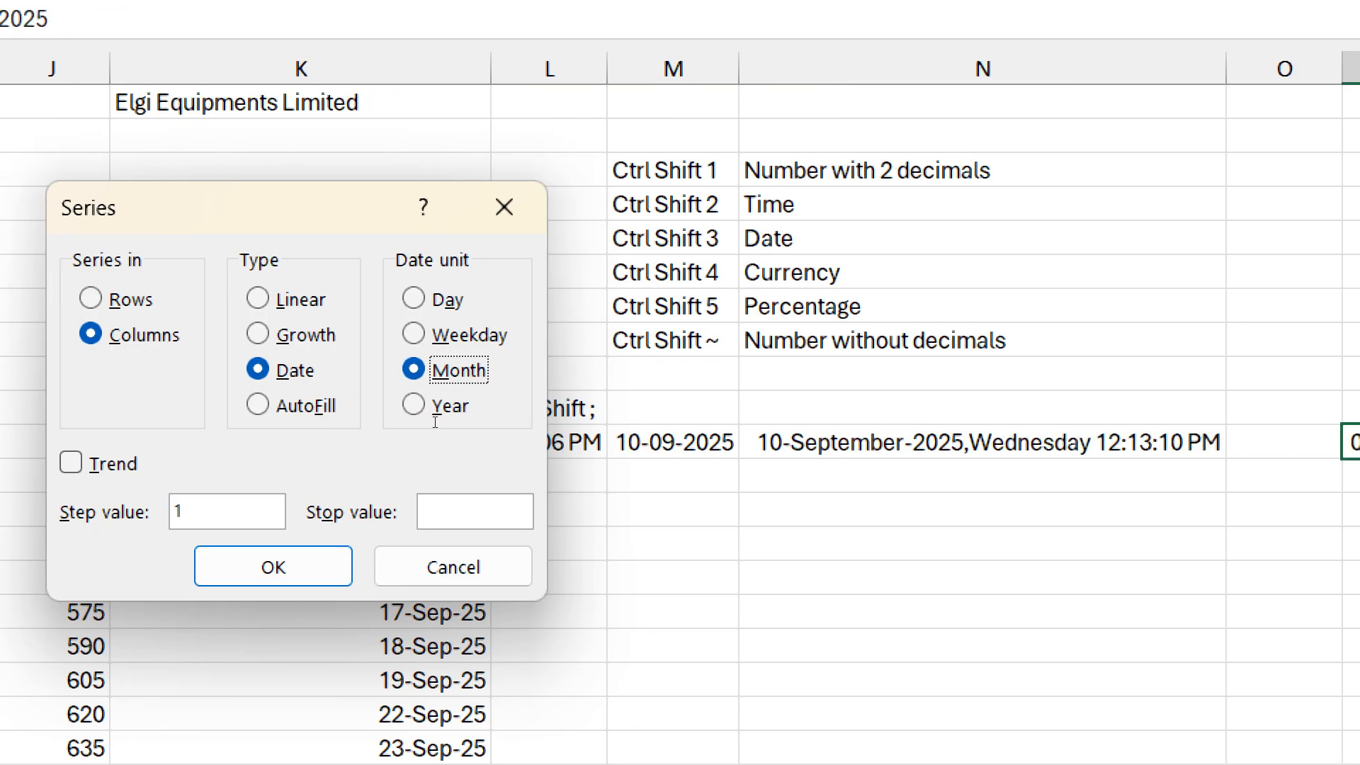
- Keep the series step value at 1, set the stop value to 01 dec 2080, and fill the dates down column P
key(alt+s)
key(Escape)
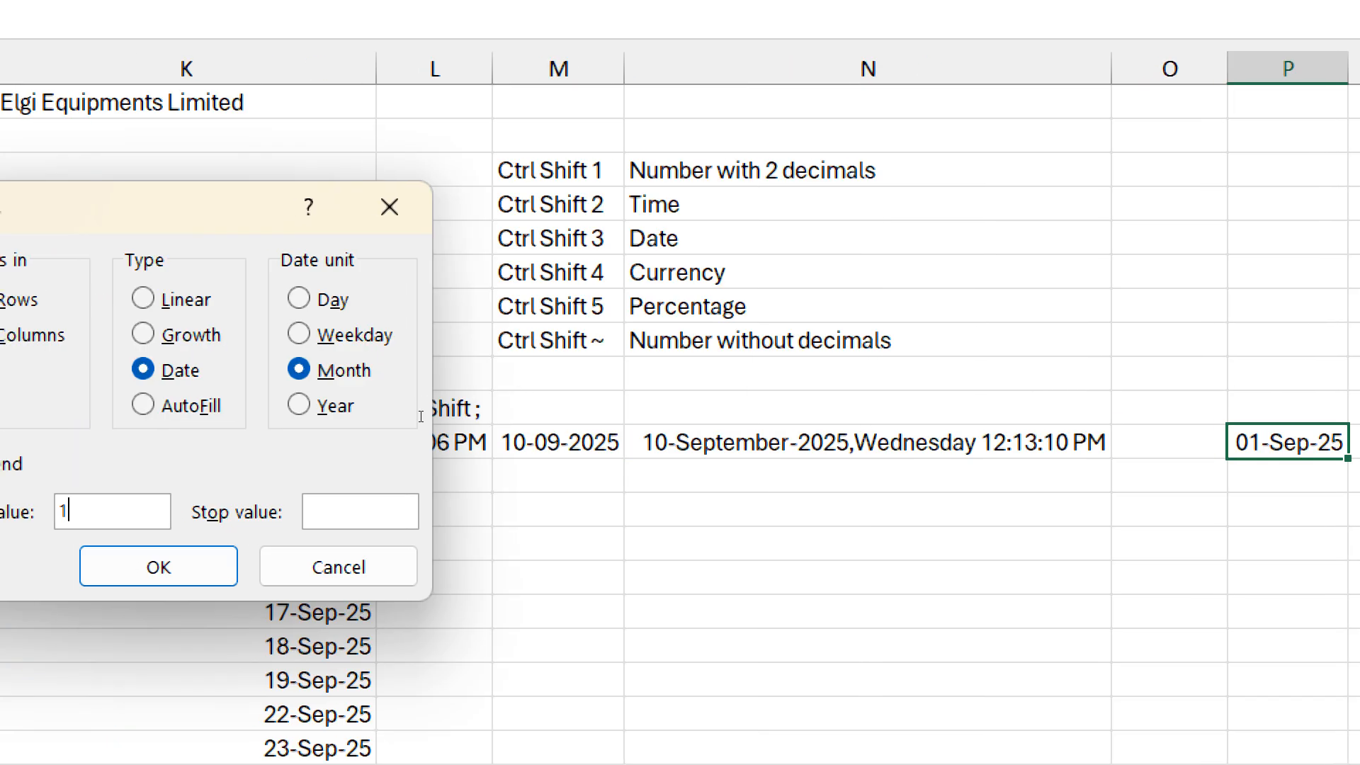
key(alt+s)
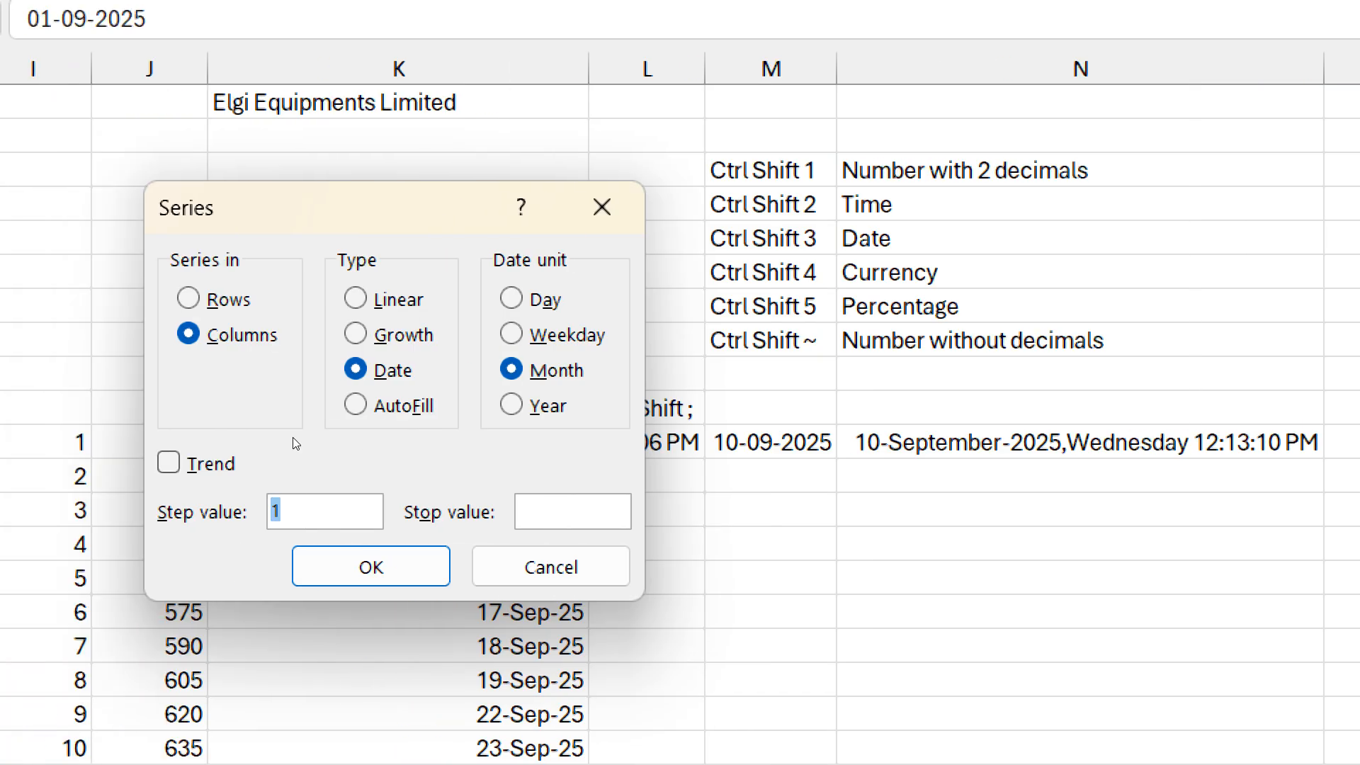
key(alt+p)
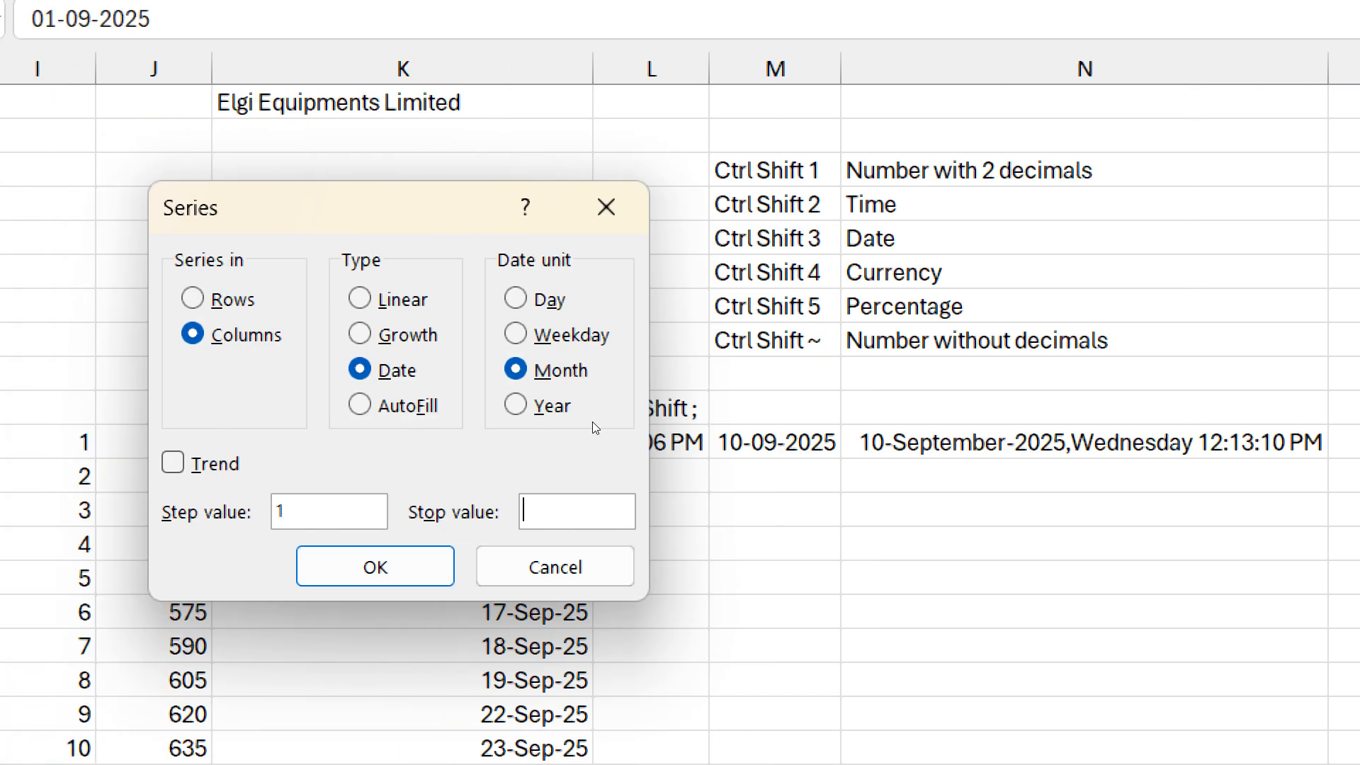
text(01 dec 2080)
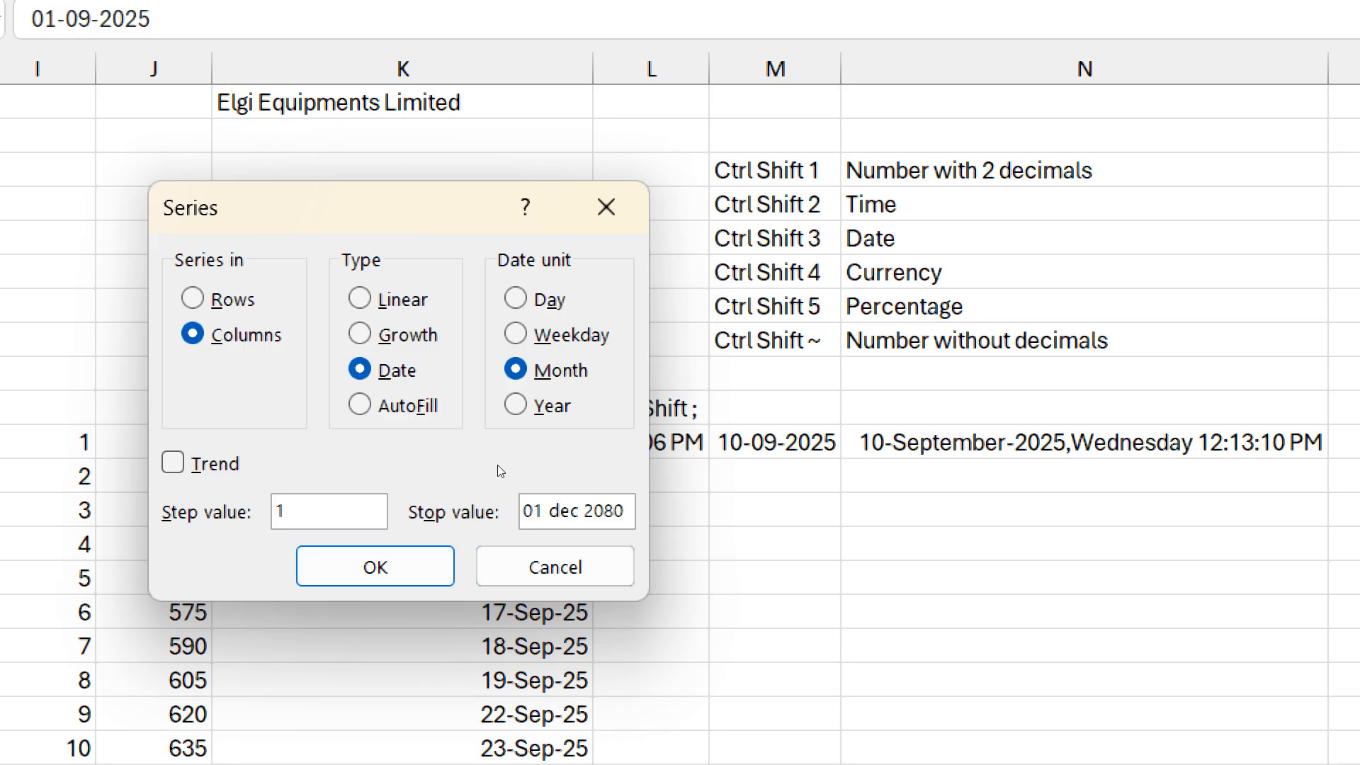
key(Return)
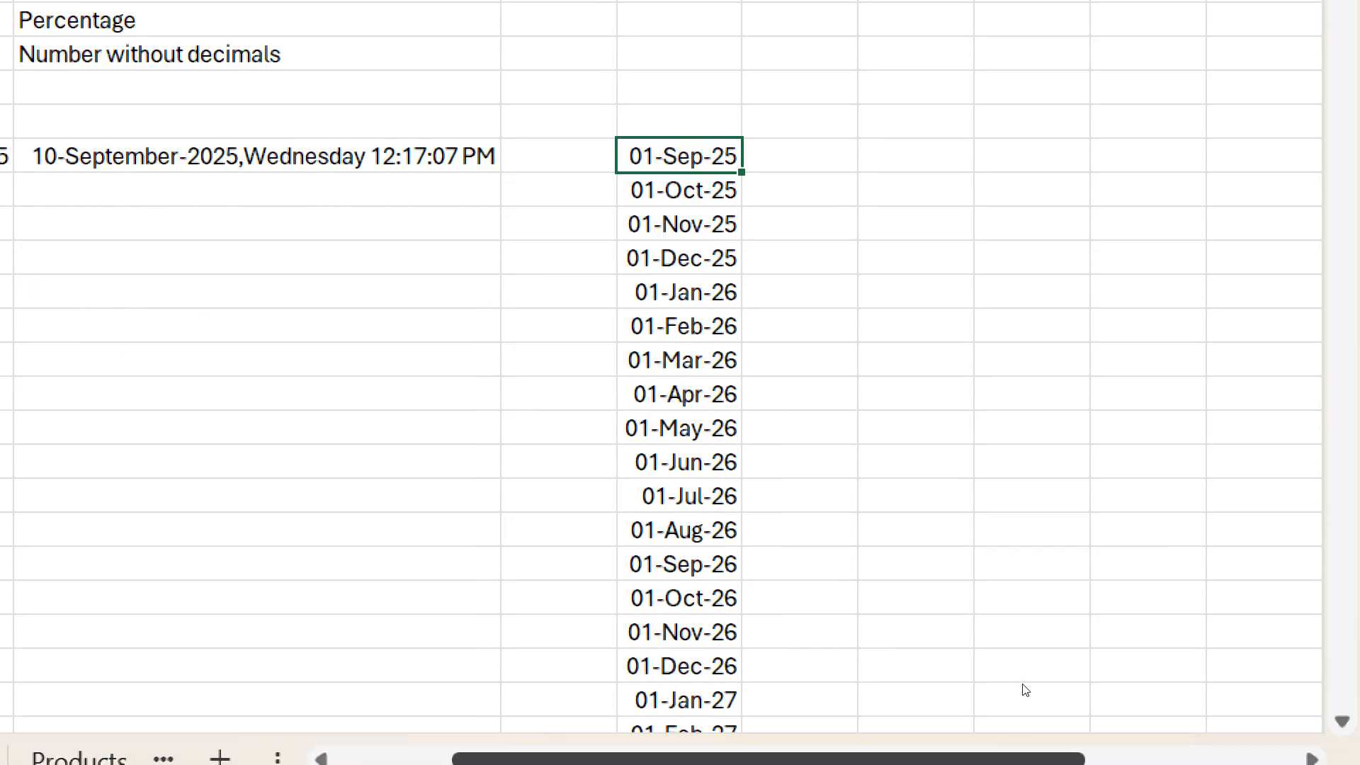
- Check the last date of the filled monthly series in column P and return to the sheet's first row
key(ctrl+Down)
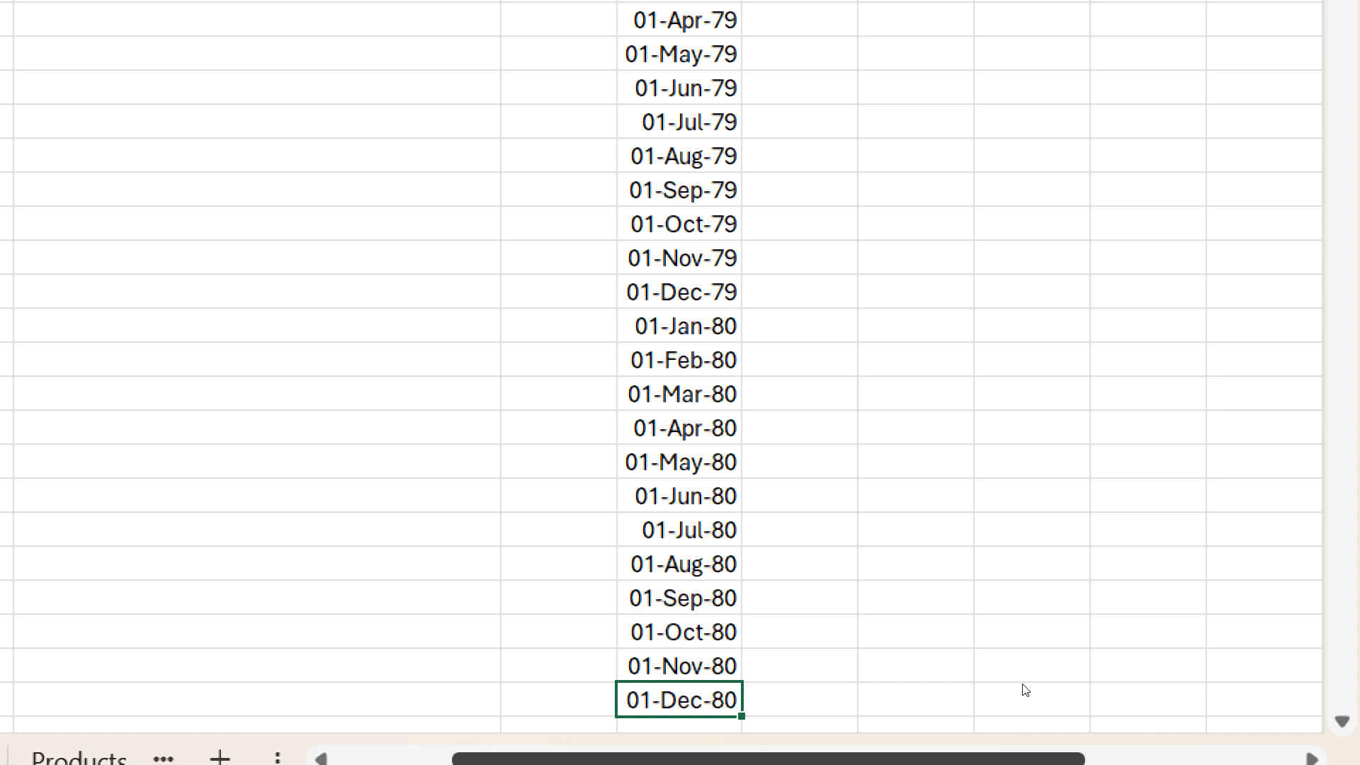
key(ctrl+Up)
key(ctrl+Up)
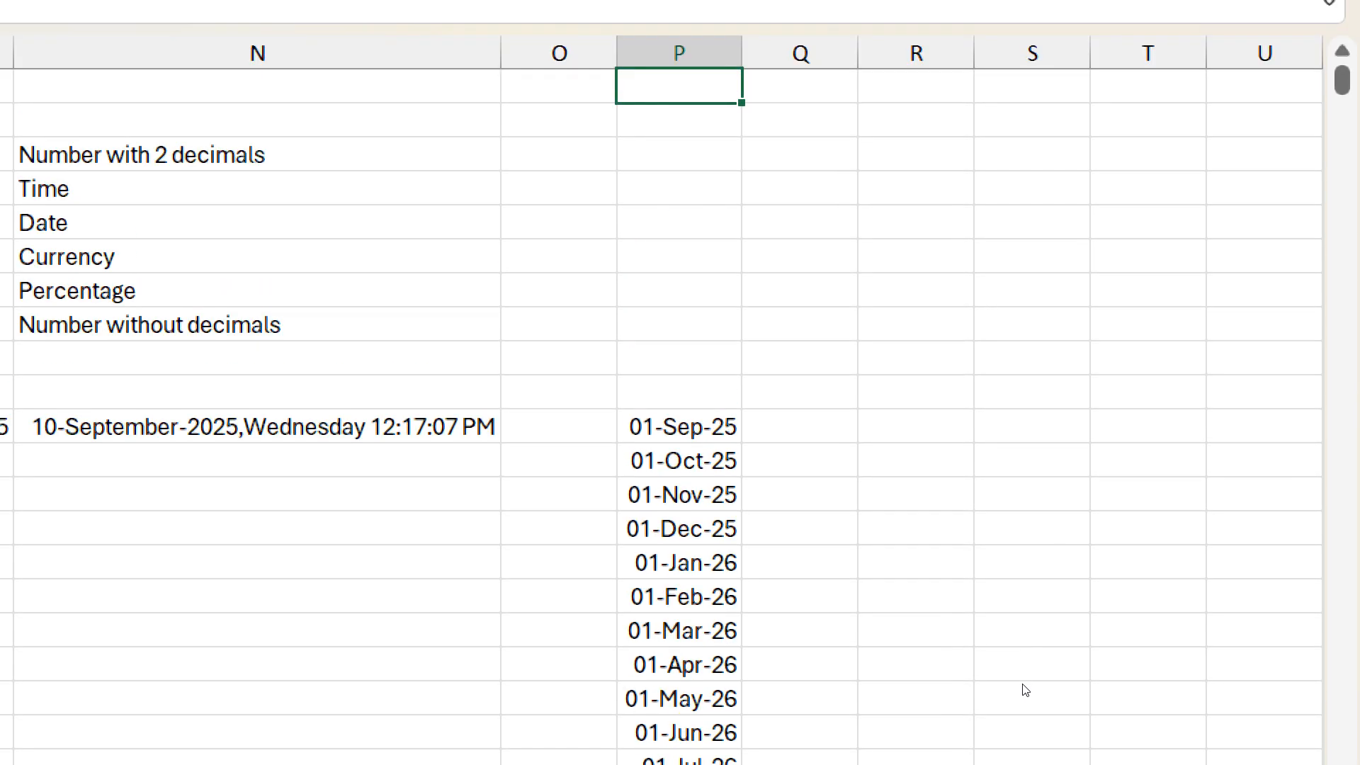
- Enter the date 01 Jan 2026 in R11, level with the first date of the monthly series
key(Down)
key(Down)
key(ctrl+Down)
key(Down)
key(Down)
key(Down)
key(Right)
key(Up)
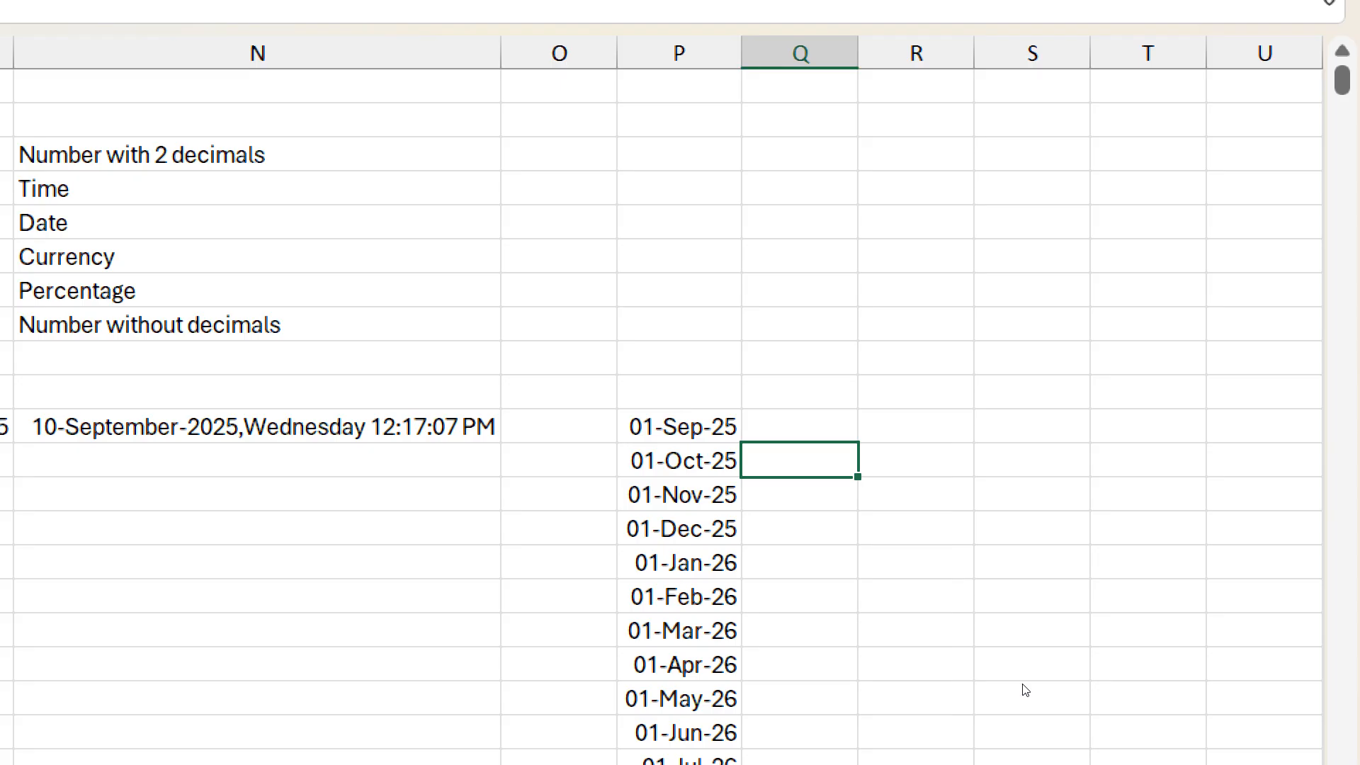
key(Right)
key(Up)
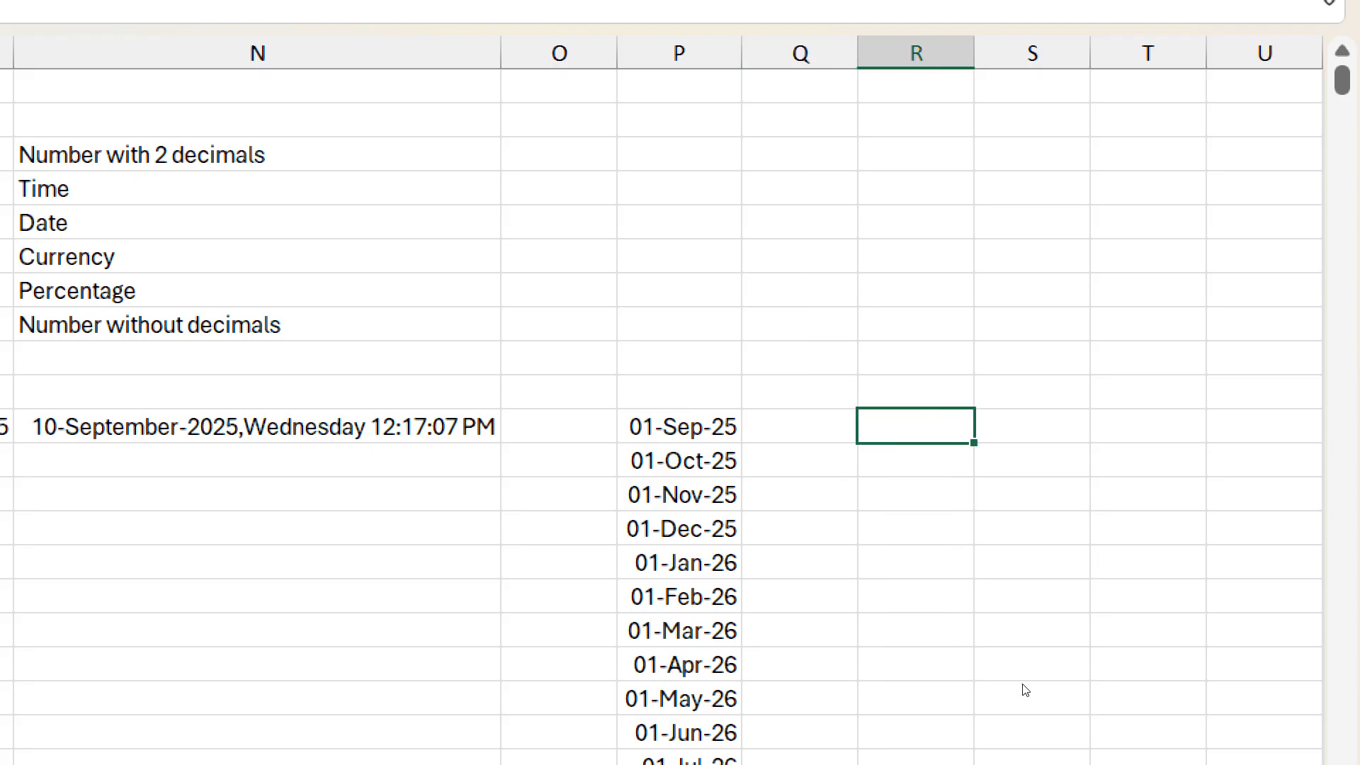
text(01 Jan 2026)
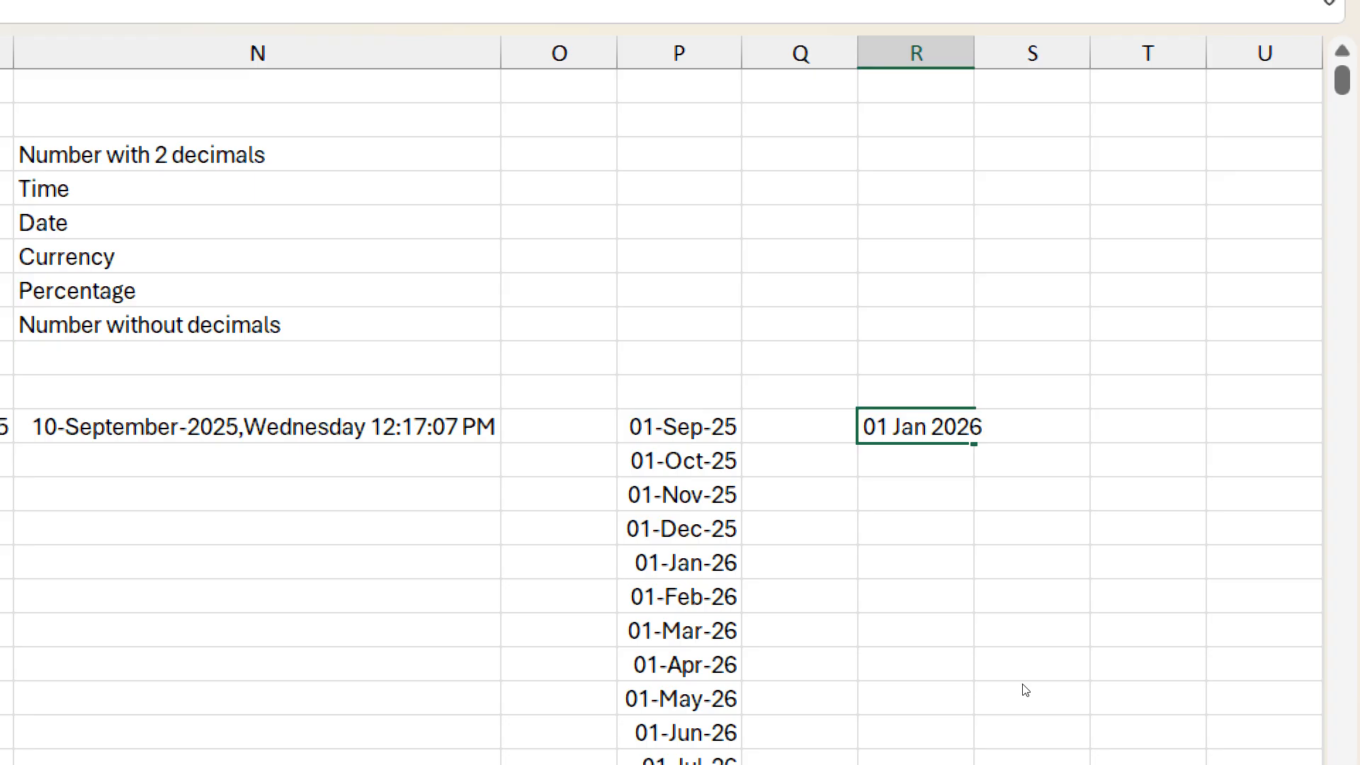
key(Return)
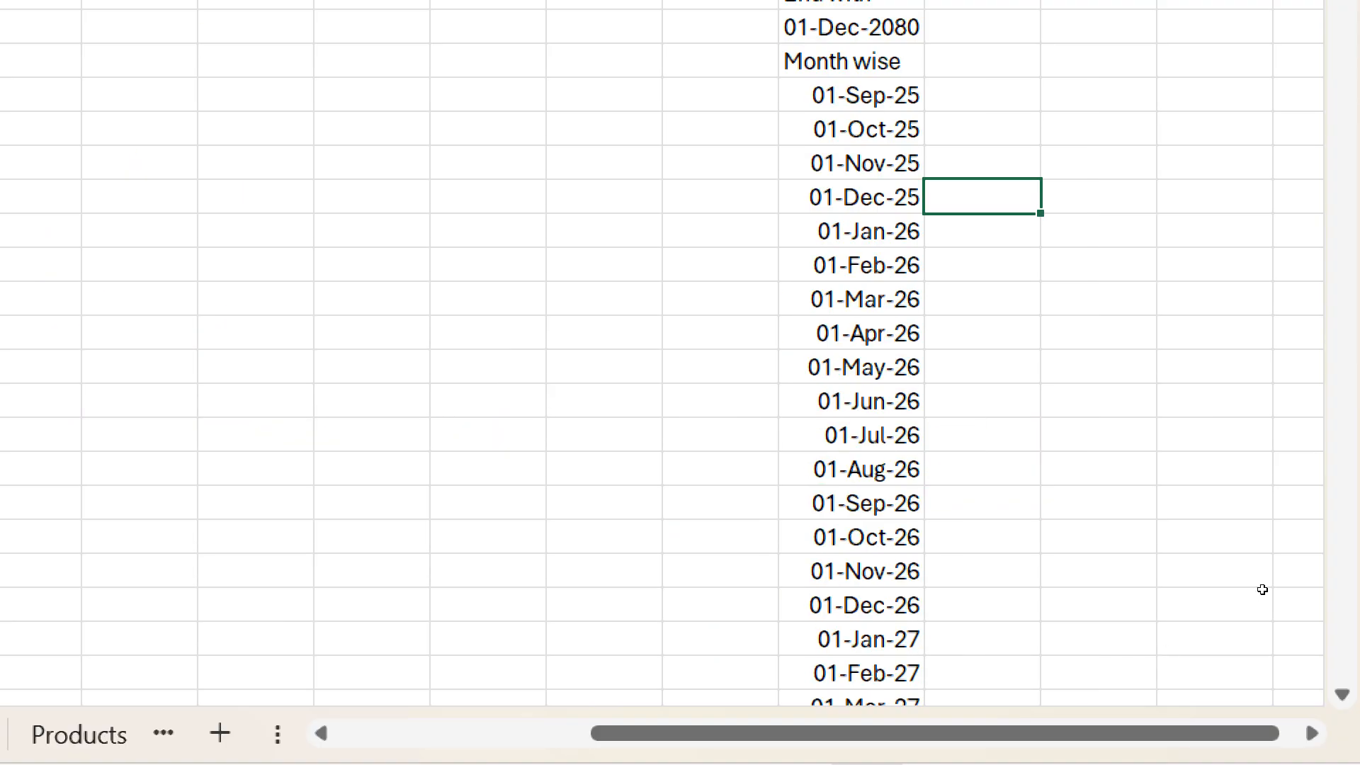
- In the ExerciseMyCopy workbook, unhide column AC with the quarter-wise date list and select a cell in that list
drag(1185, 196, 1214, 203)
right_click(1218, 210)
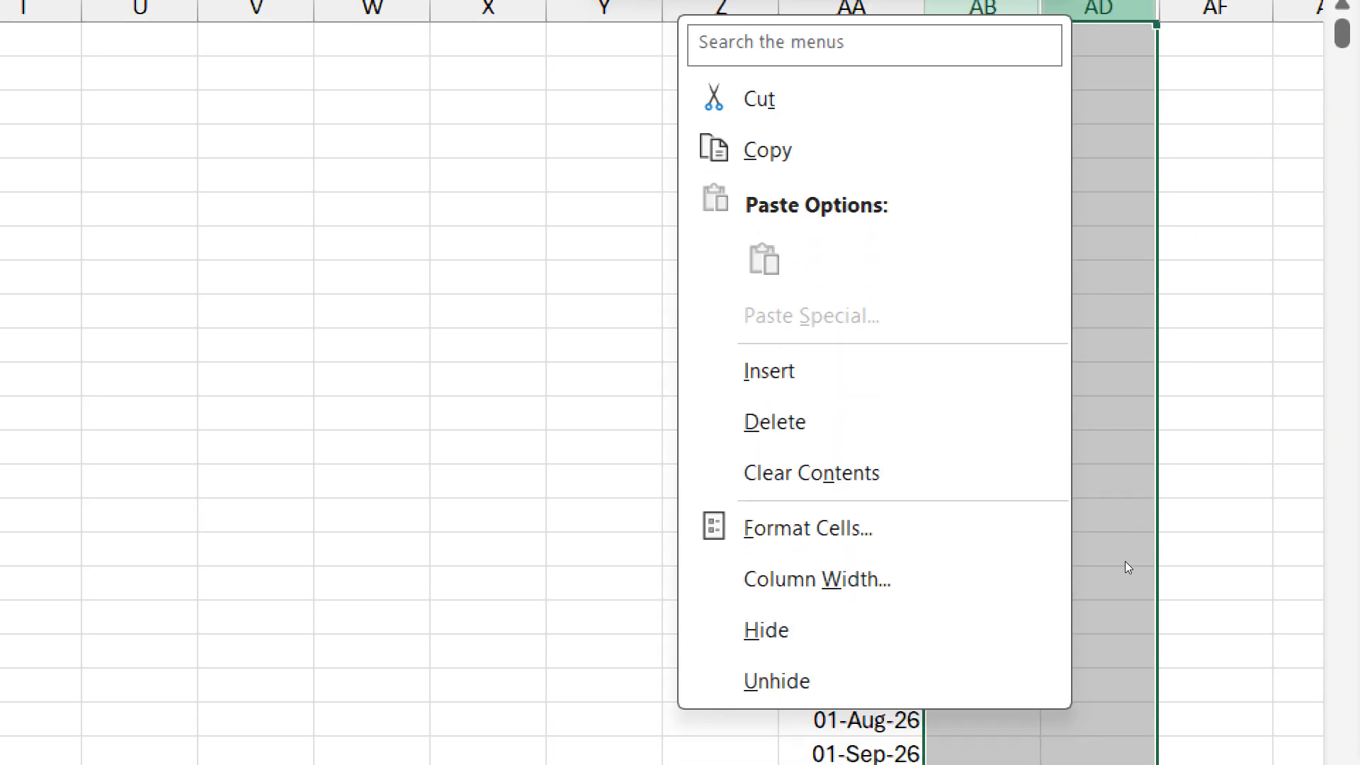
click(888, 681)
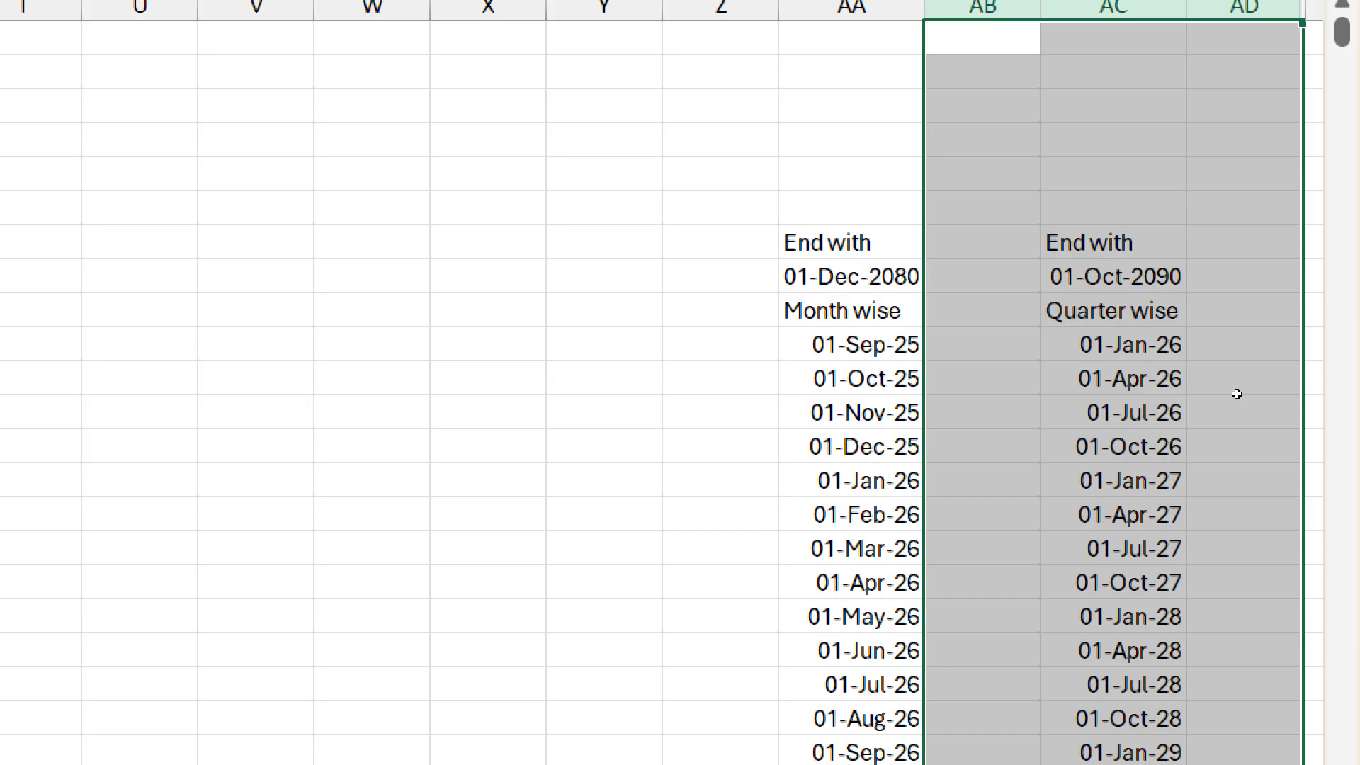
click(1149, 383)
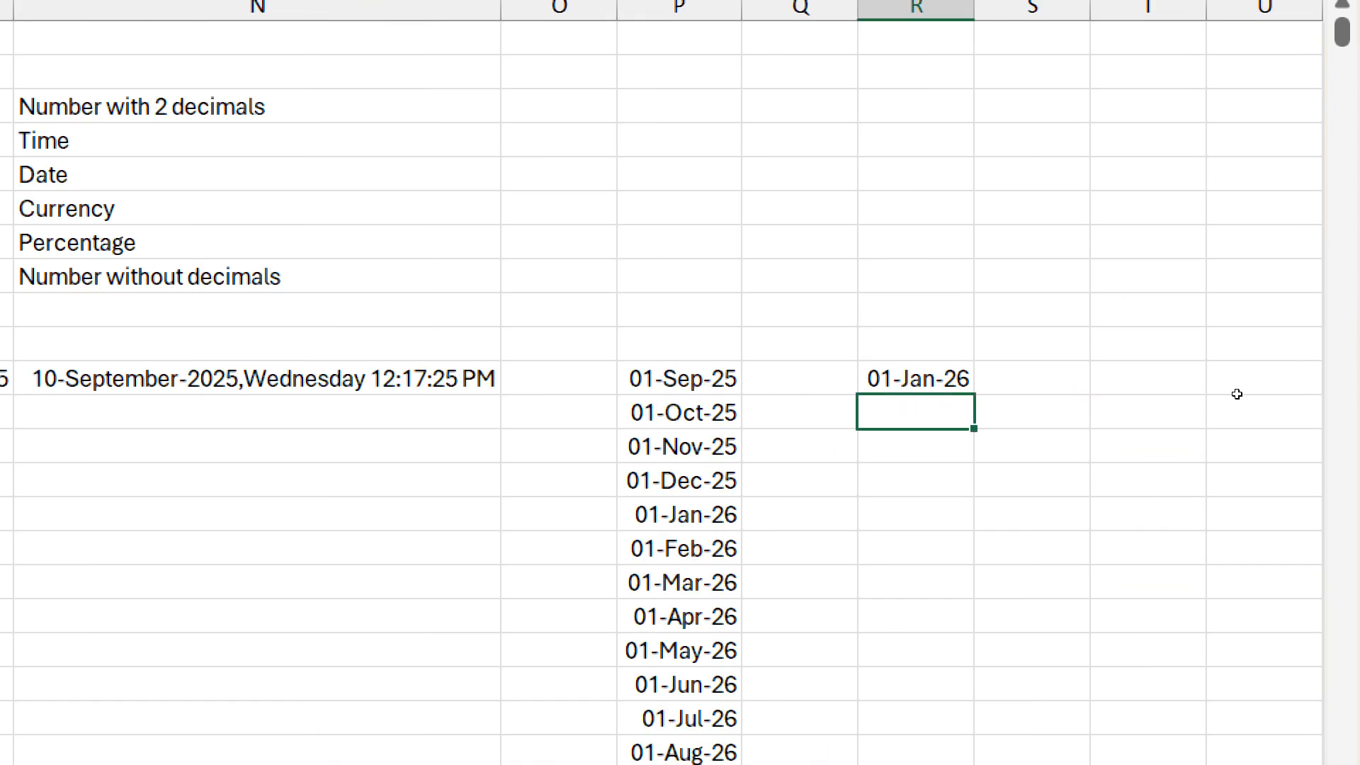
- In the Exercise workbook, set up a fill series from R11, running in Columns with type Date and date unit Month
key(Up)
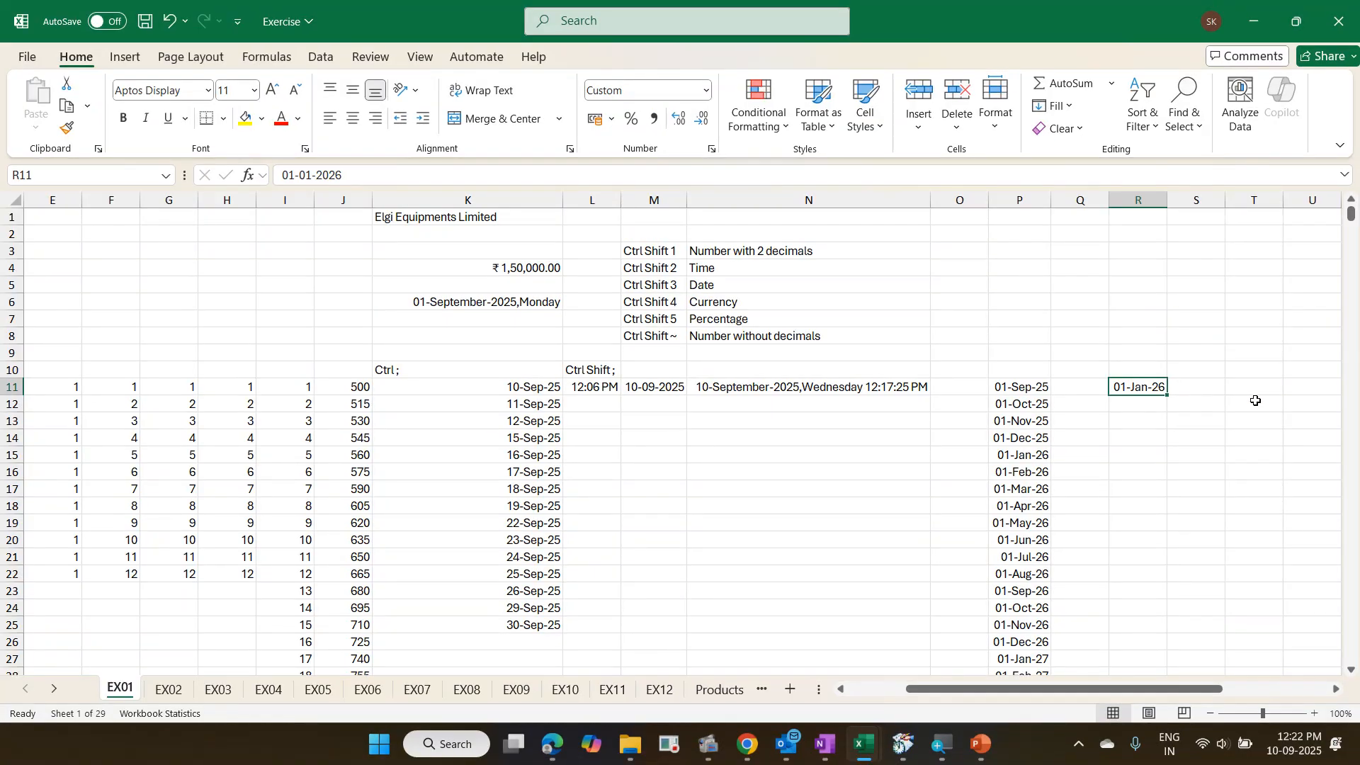
click(1065, 103)
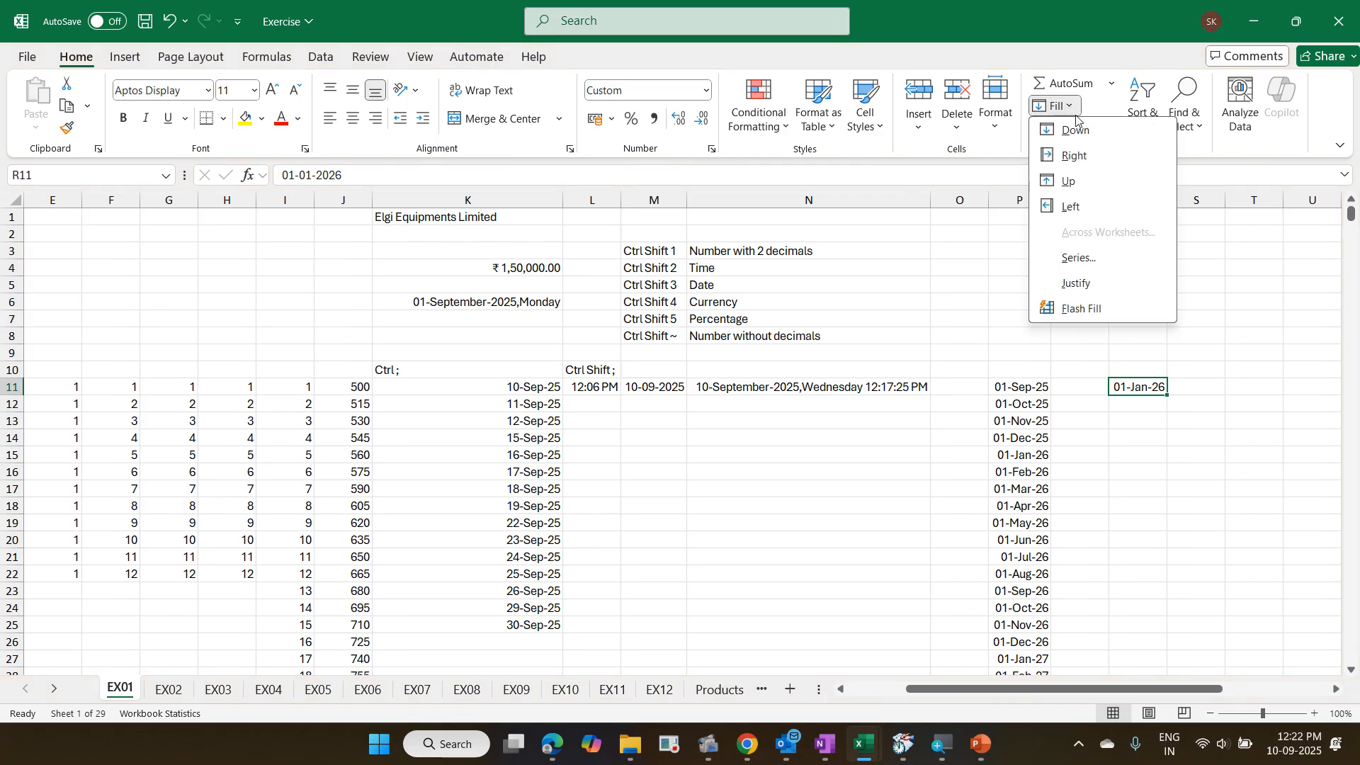
click(1109, 257)
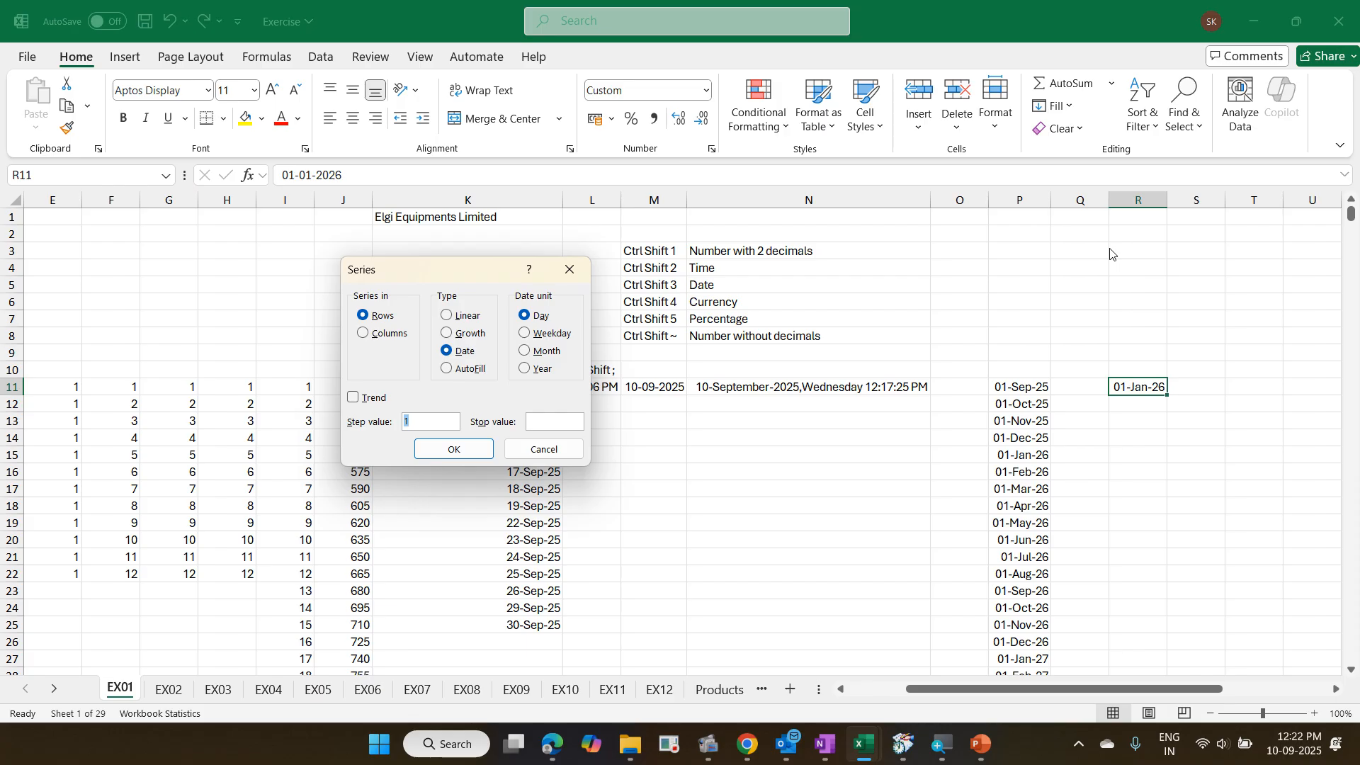
click(406, 338)
click(552, 352)
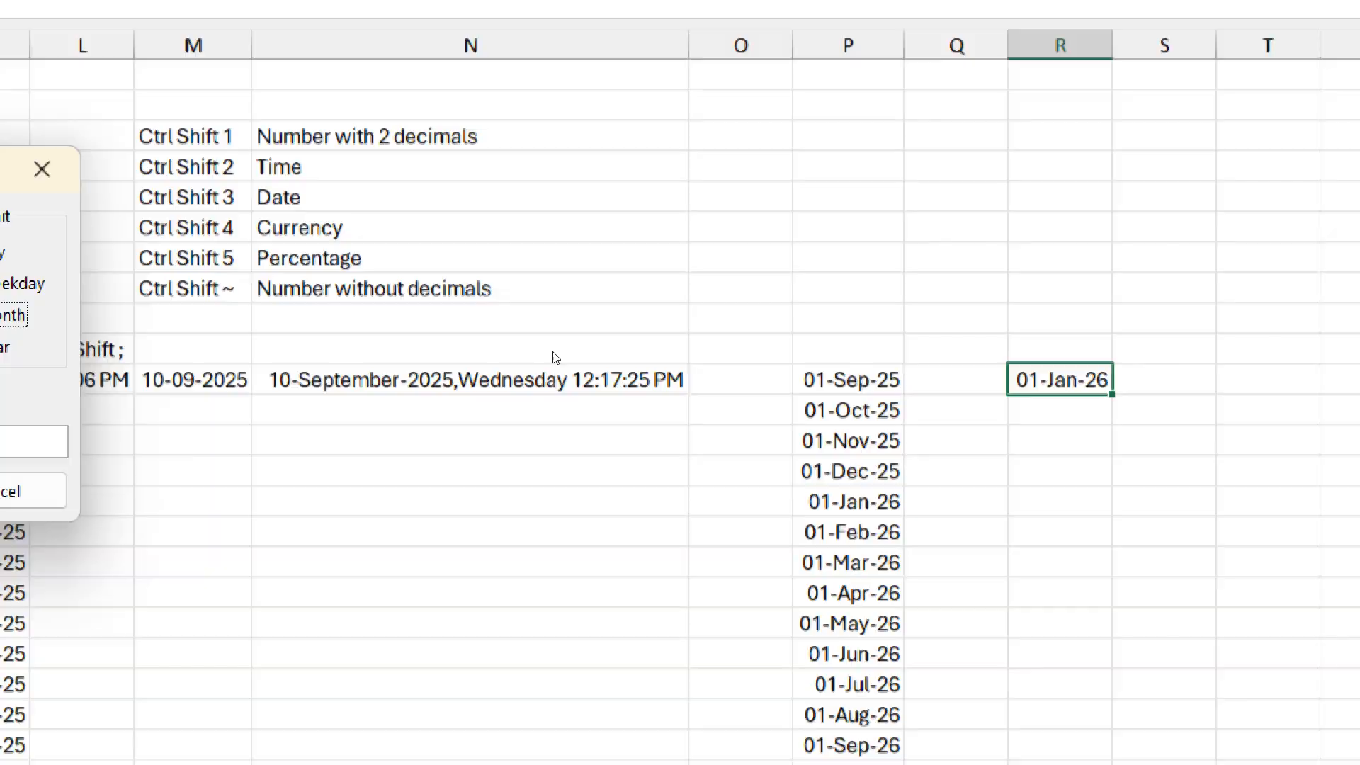
- Set the series step value to 3 and the stop value to 01 oct 2090, and fill the quarterly dates down column R
key(Tab)
key(Tab)
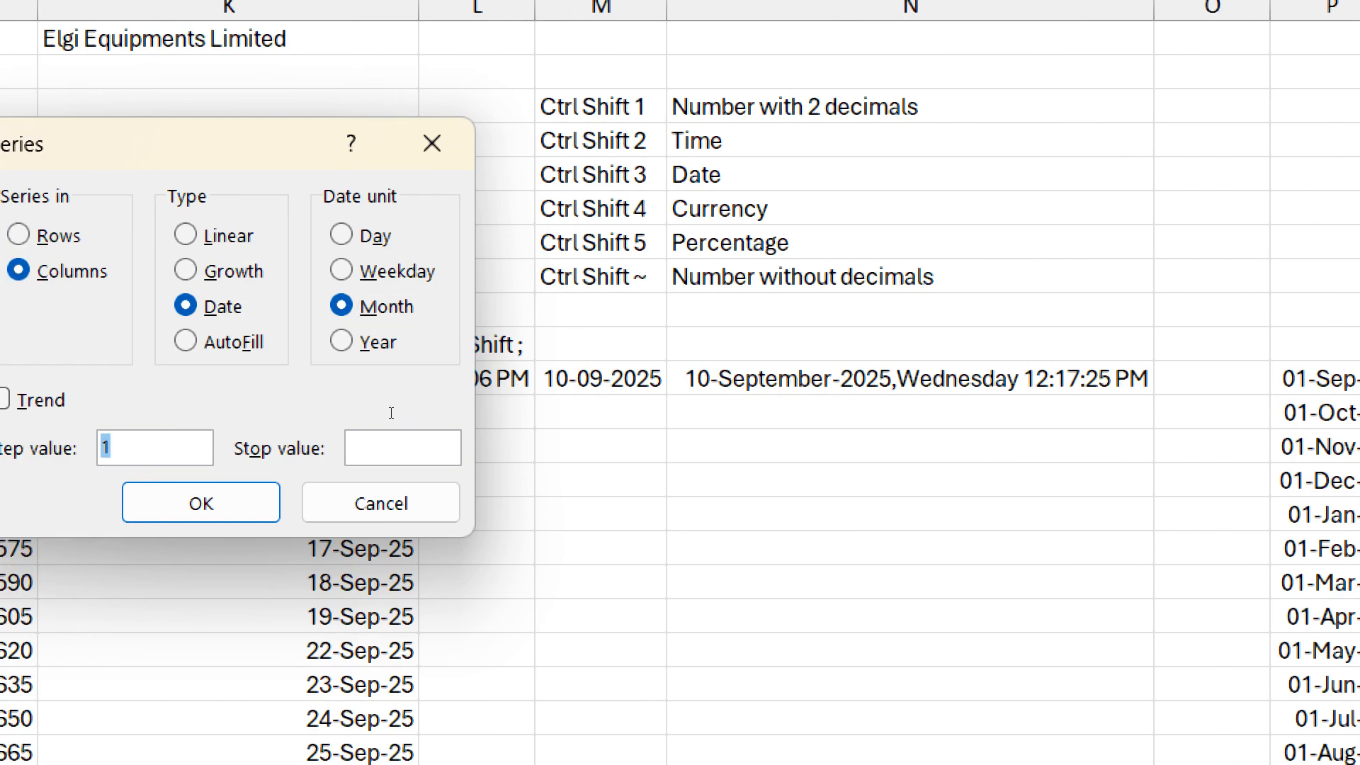
text(3)
key(Tab)
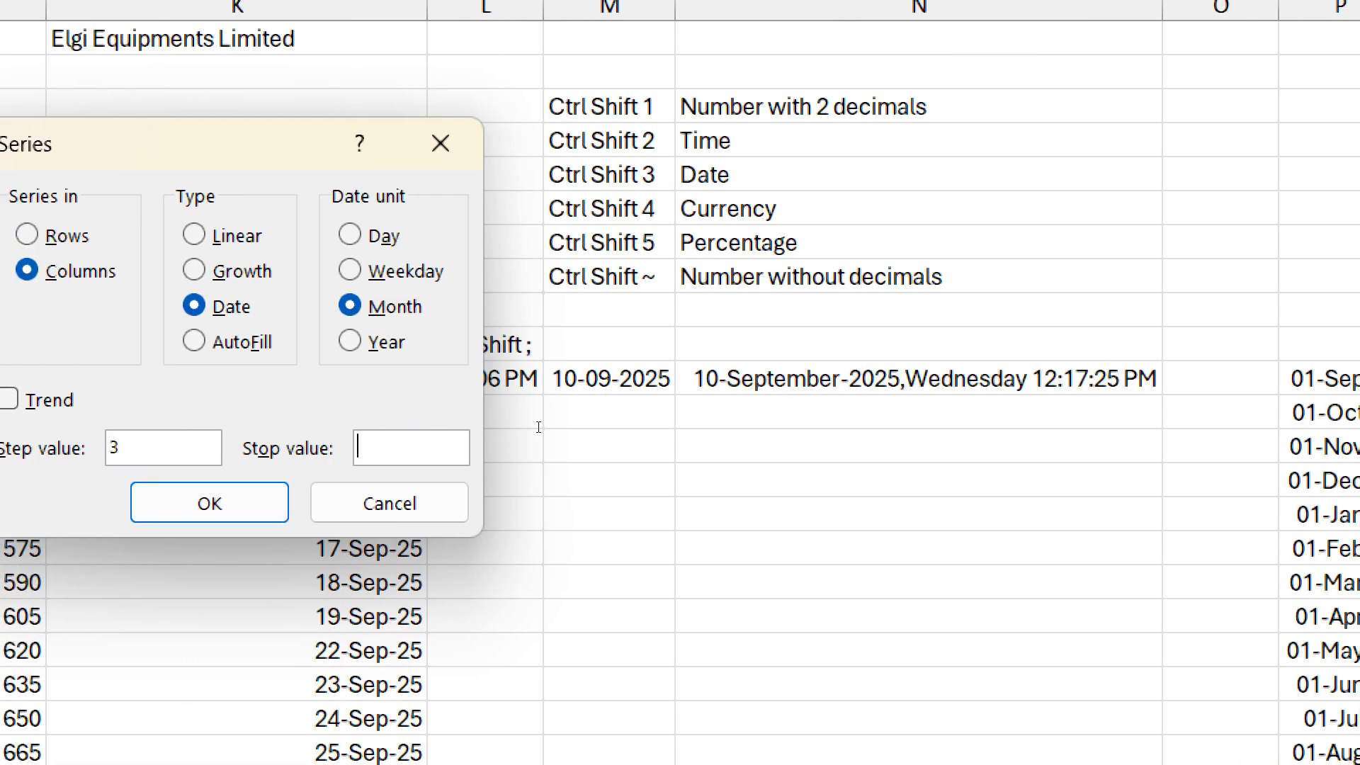
text(01)
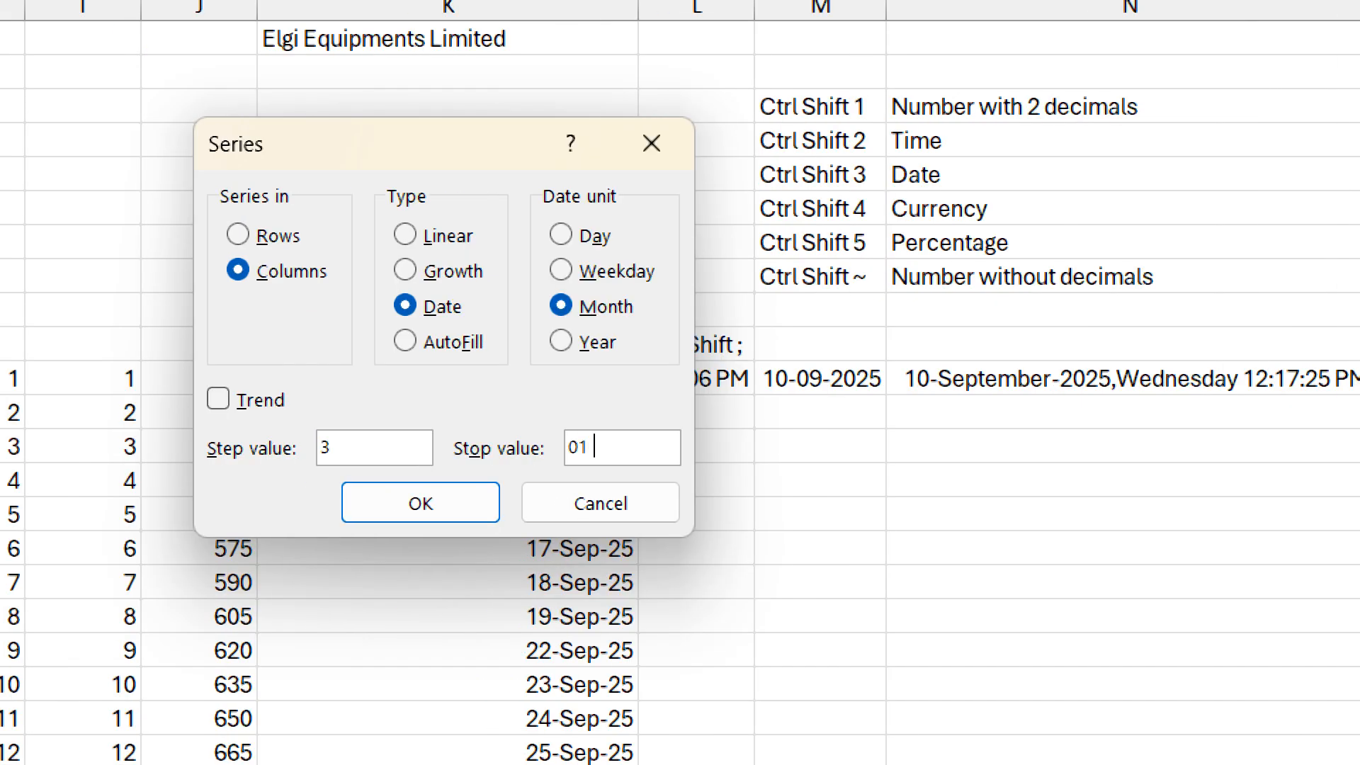
text( oct 202)
text(5)
key(BackSpace)
key(BackSpace)
text(90)
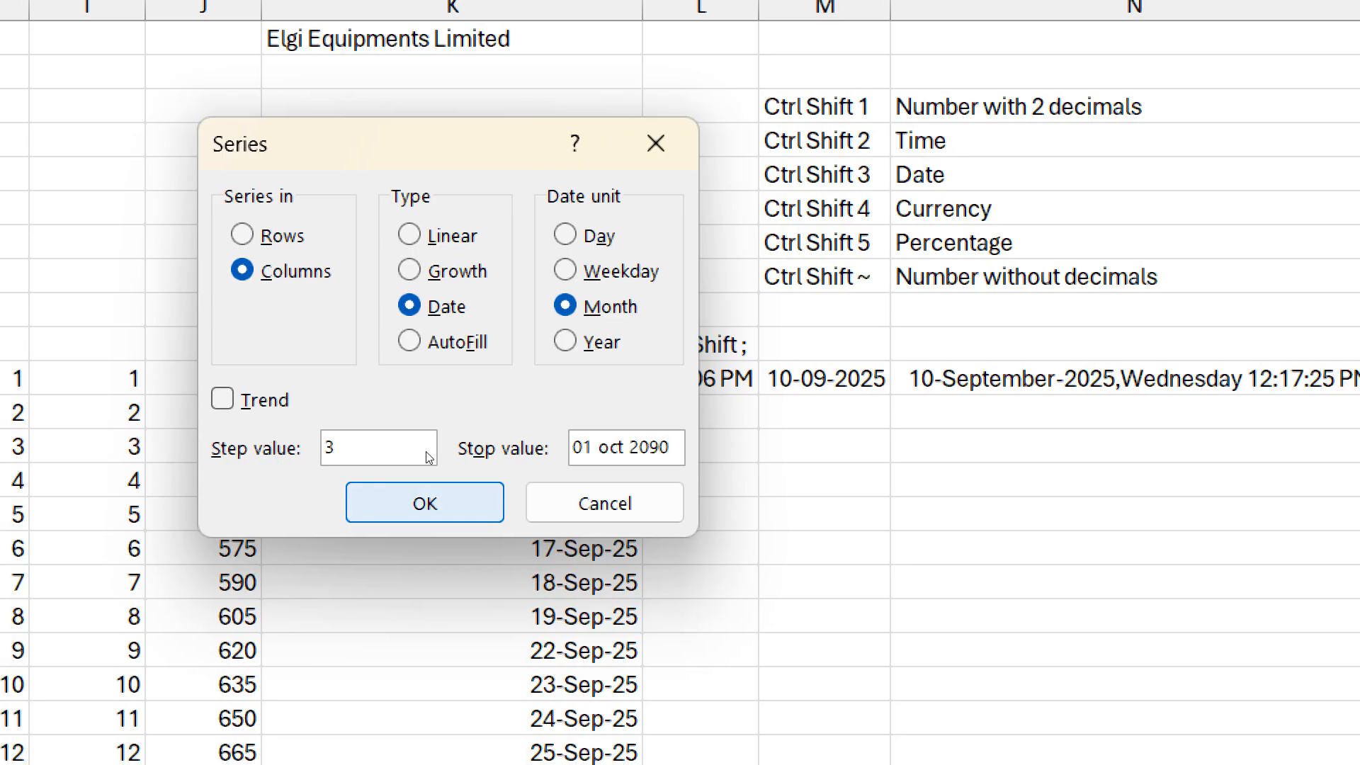
click(425, 503)
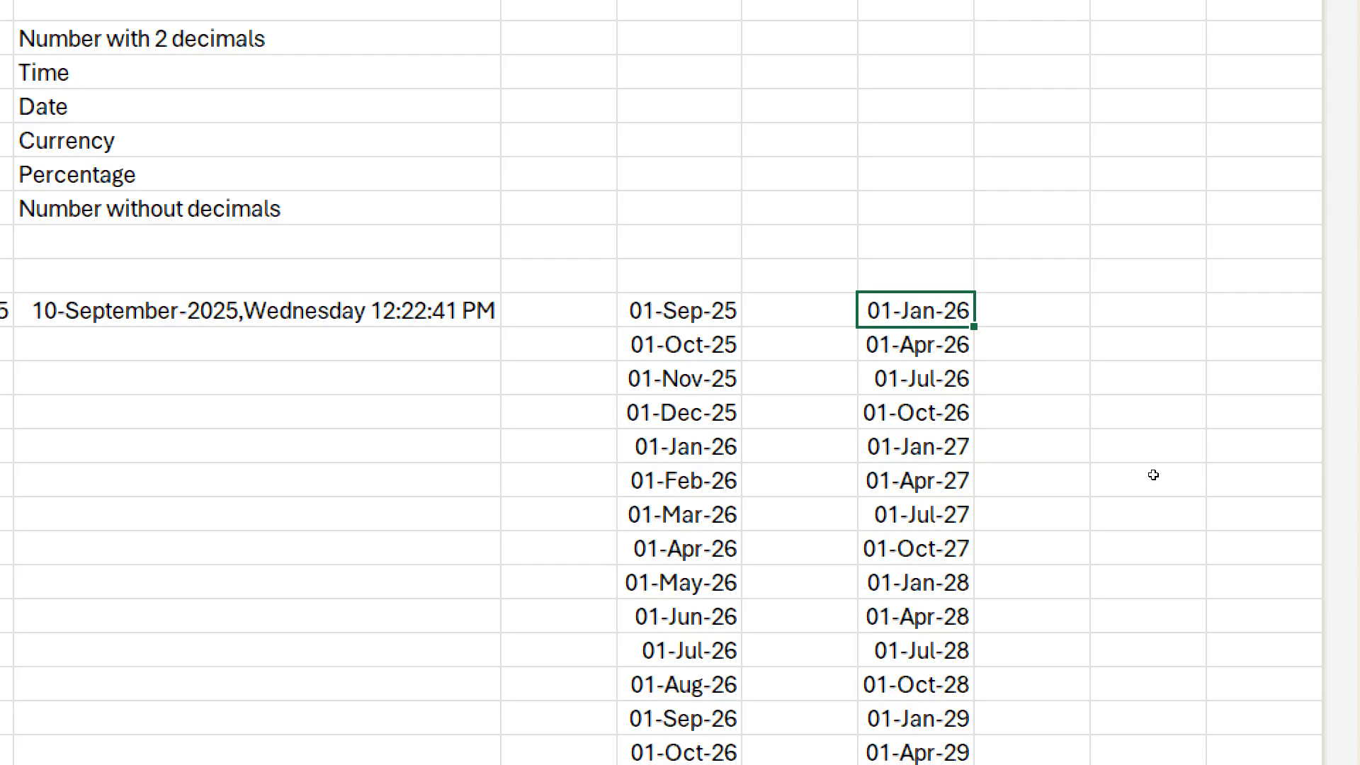
- Check the last date of the quarterly series in column R and return to the cells above its start
key(ctrl+Down)
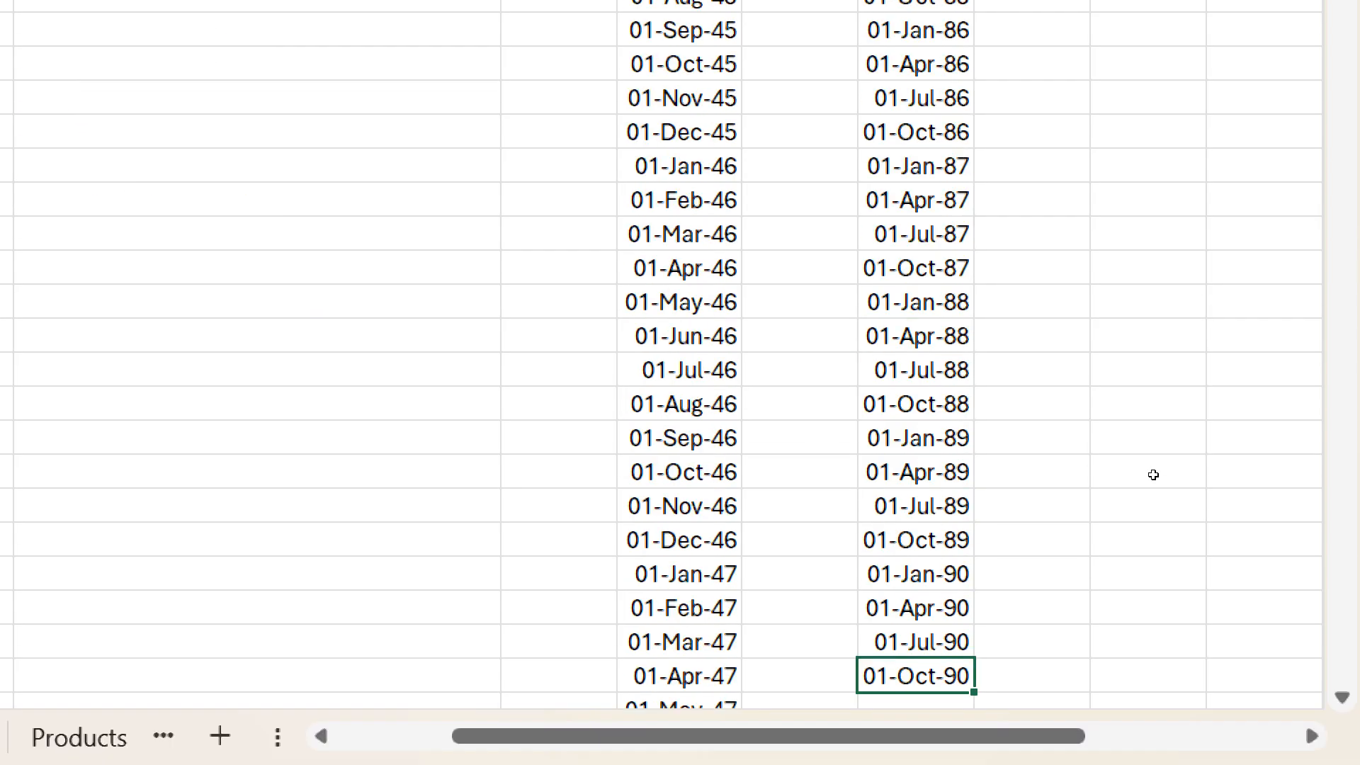
key(ctrl+Up)
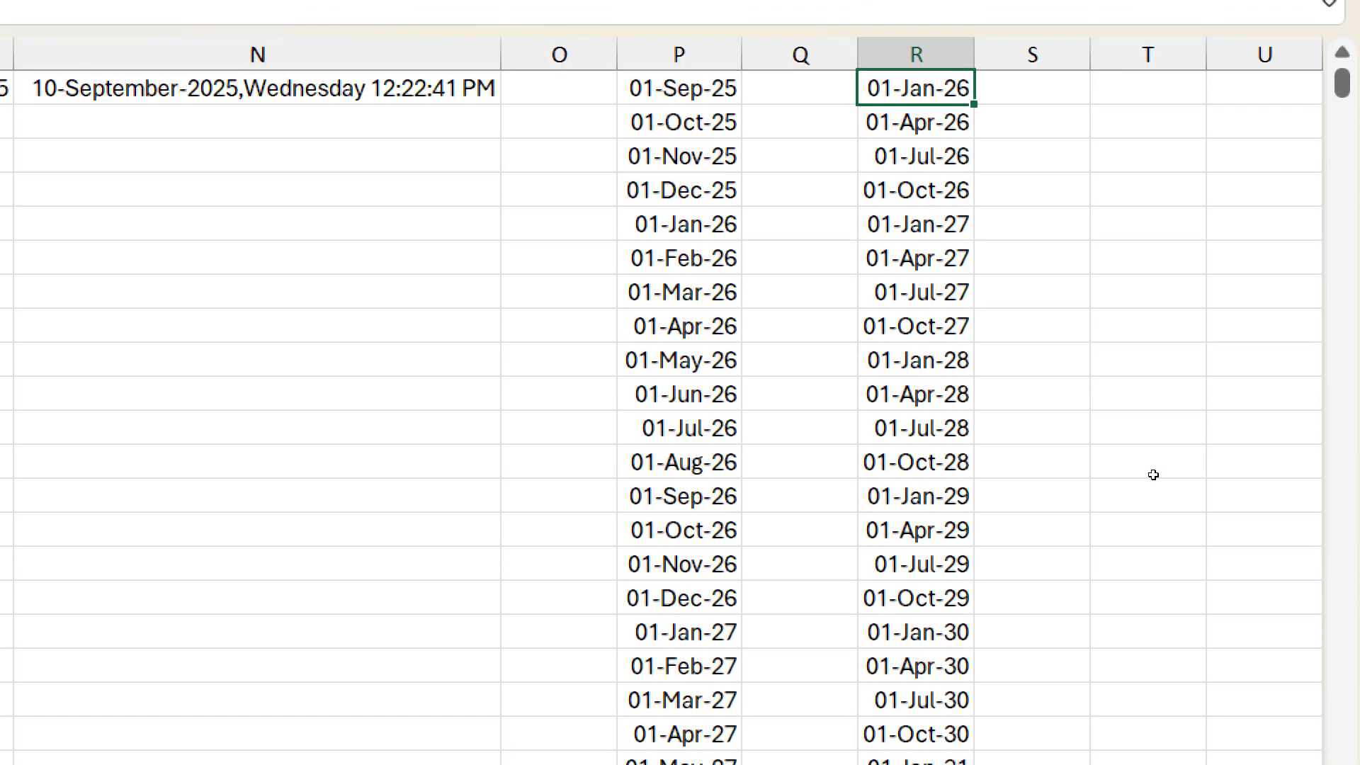
key(Up)
key(Up)
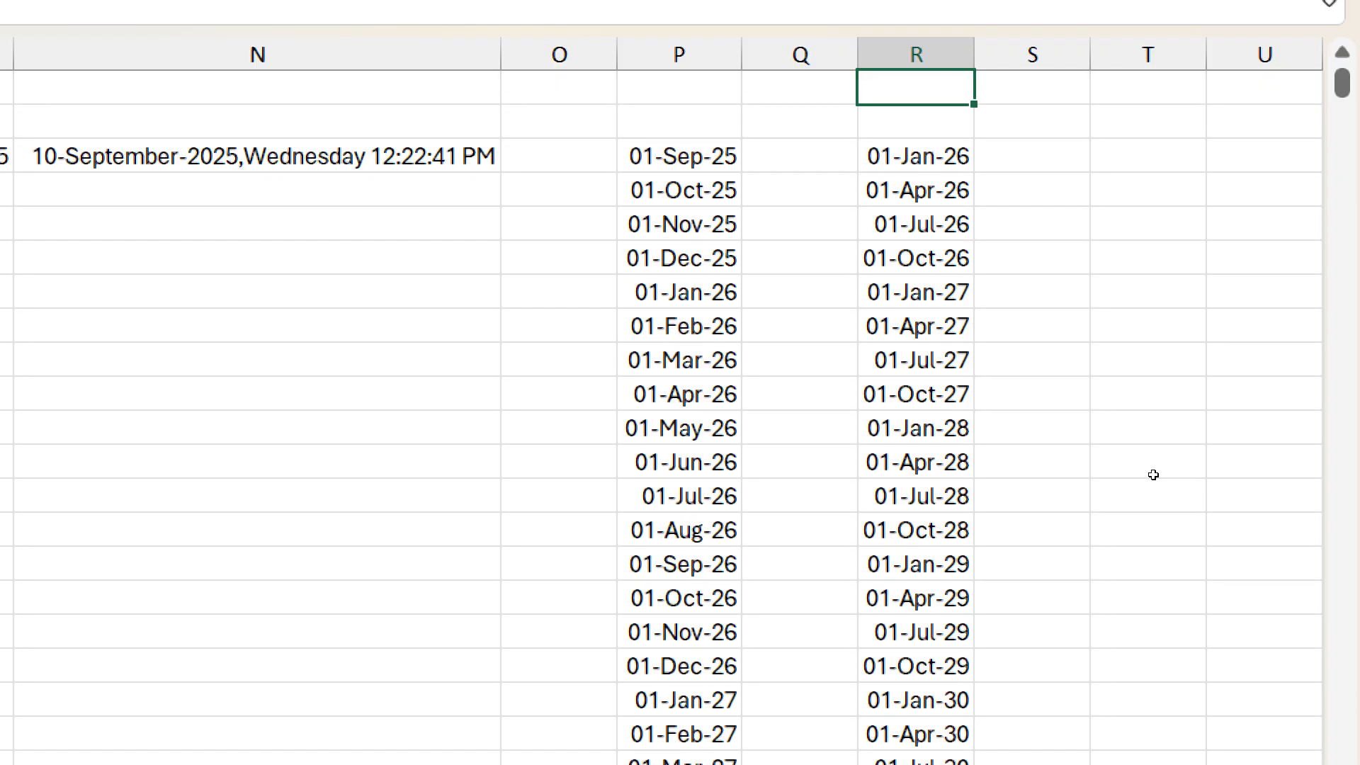
- Insert today's date, 10-09-2025, as a static value in T11 and keep that cell selected
key(ctrl+Down)
key(Right)
key(Right)
key(Right)
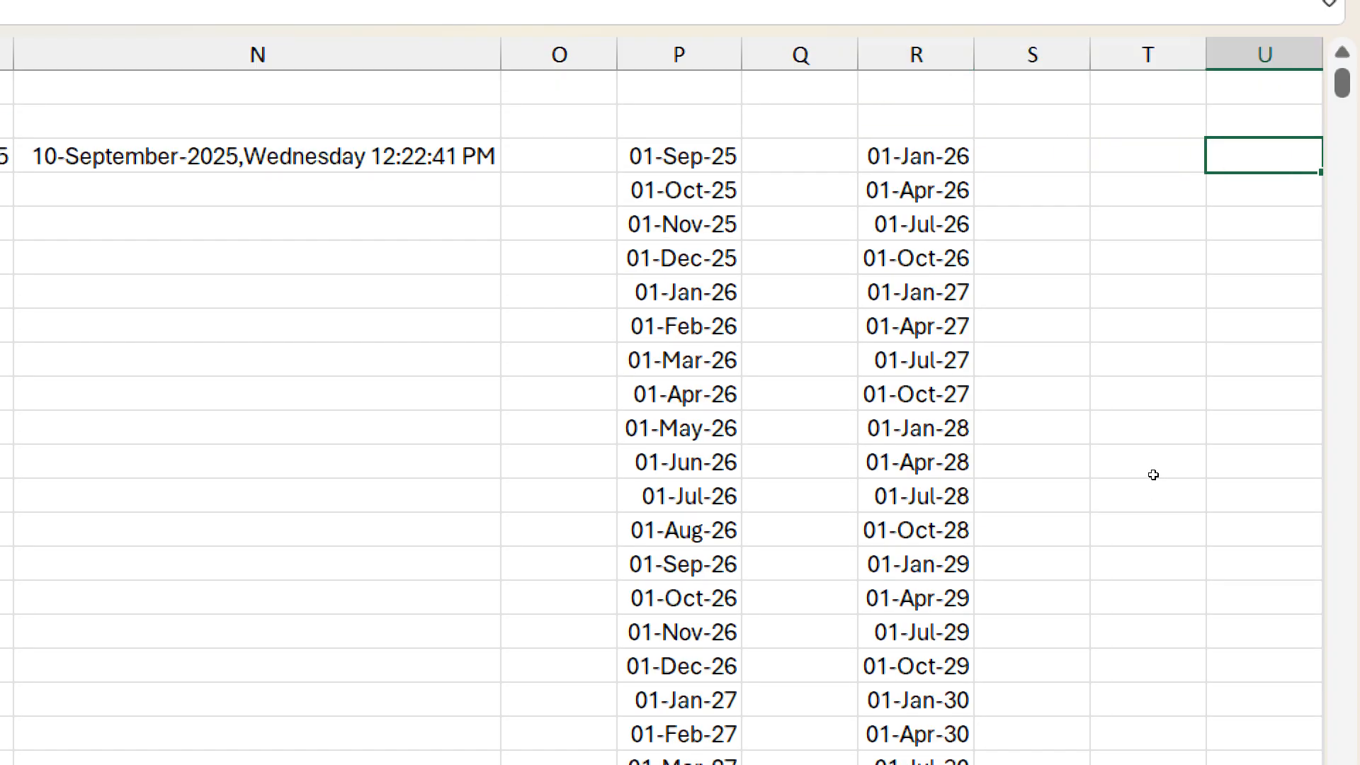
key(Left)
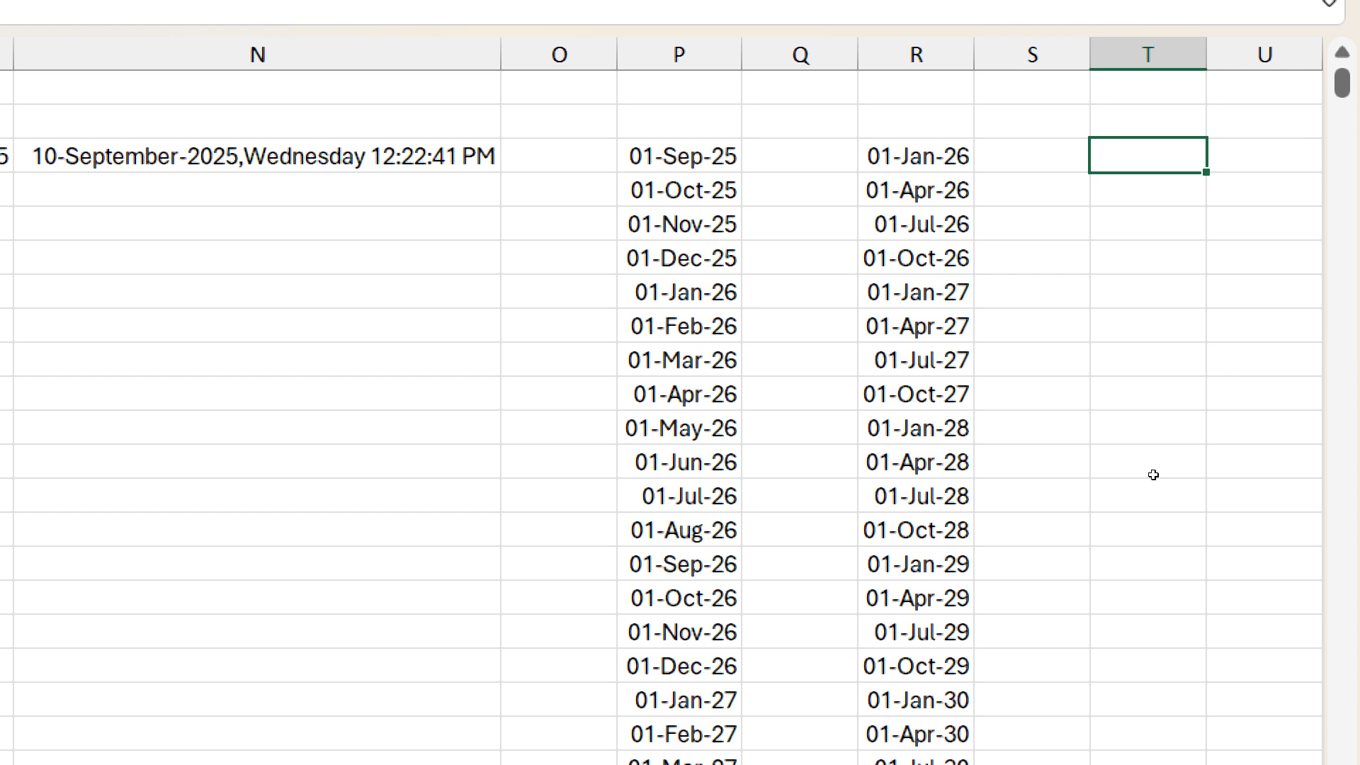
key(ctrl+semicolon)
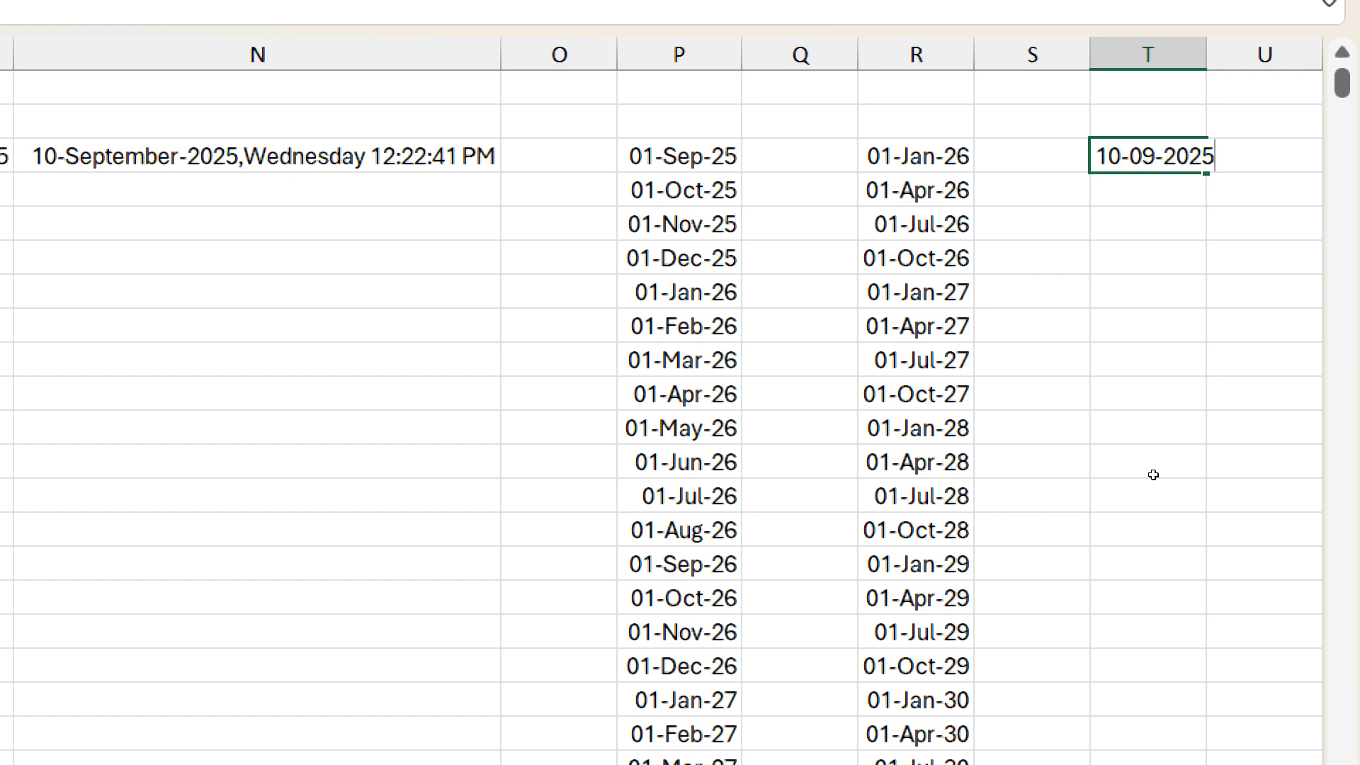
key(ctrl+Return)
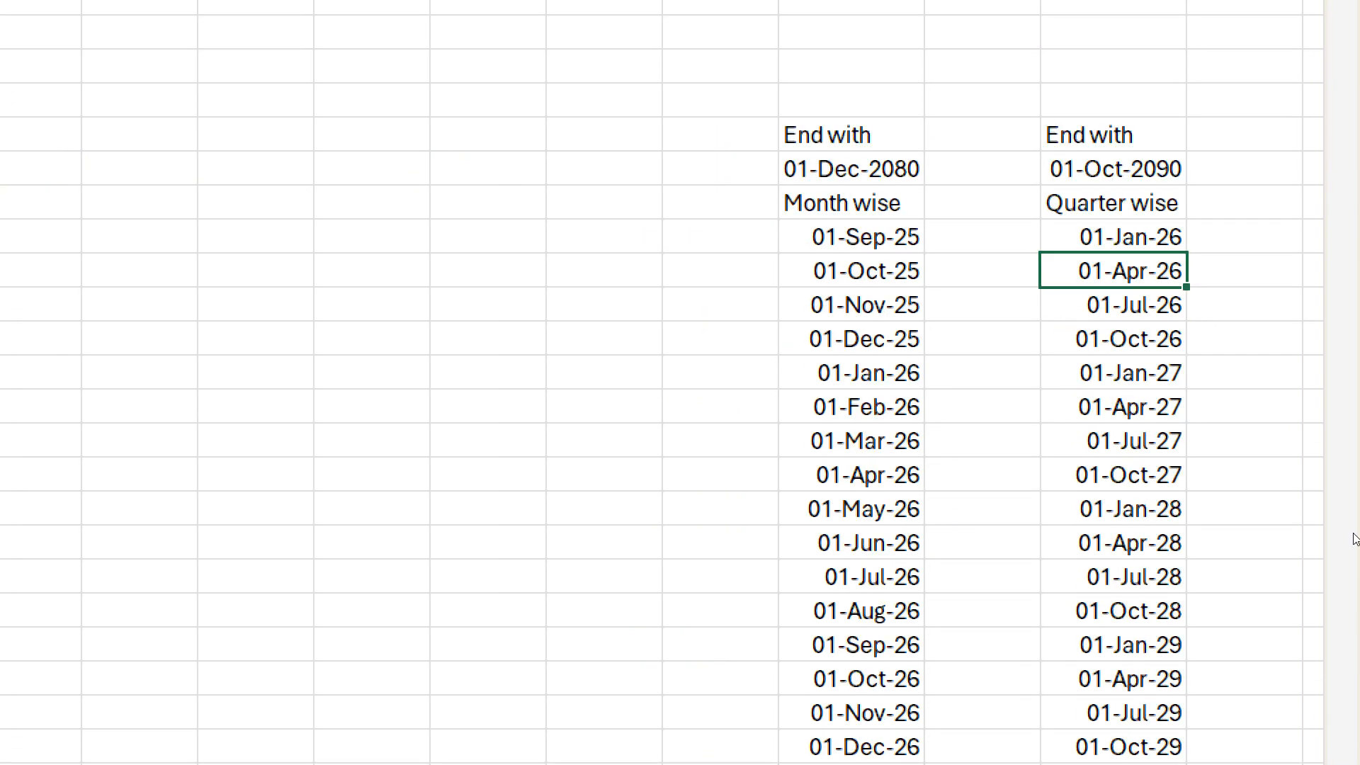
- In the ExerciseMyCopy workbook, unhide column AE and select the first date of its Only Wednesday list
drag(1257, 39, 1324, 41)
drag(1264, 197, 1294, 203)
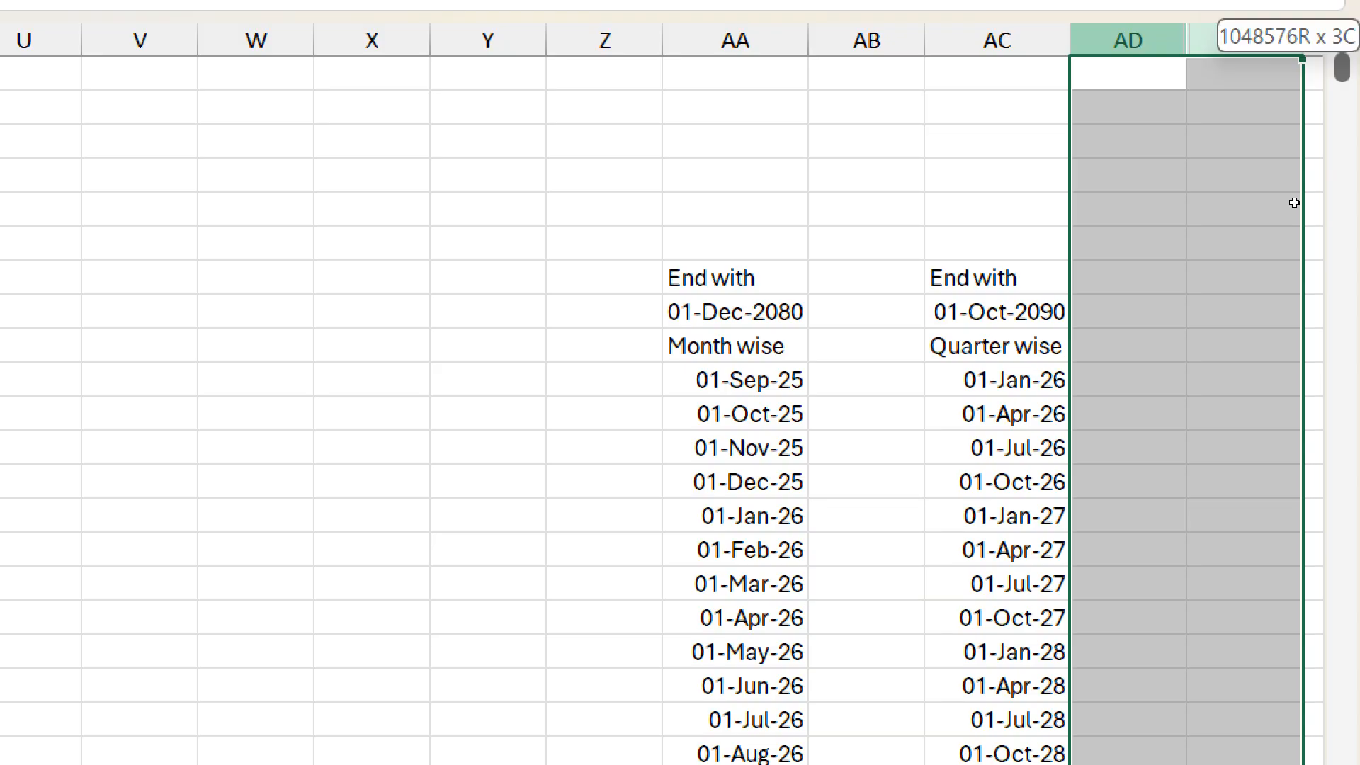
right_click(1296, 206)
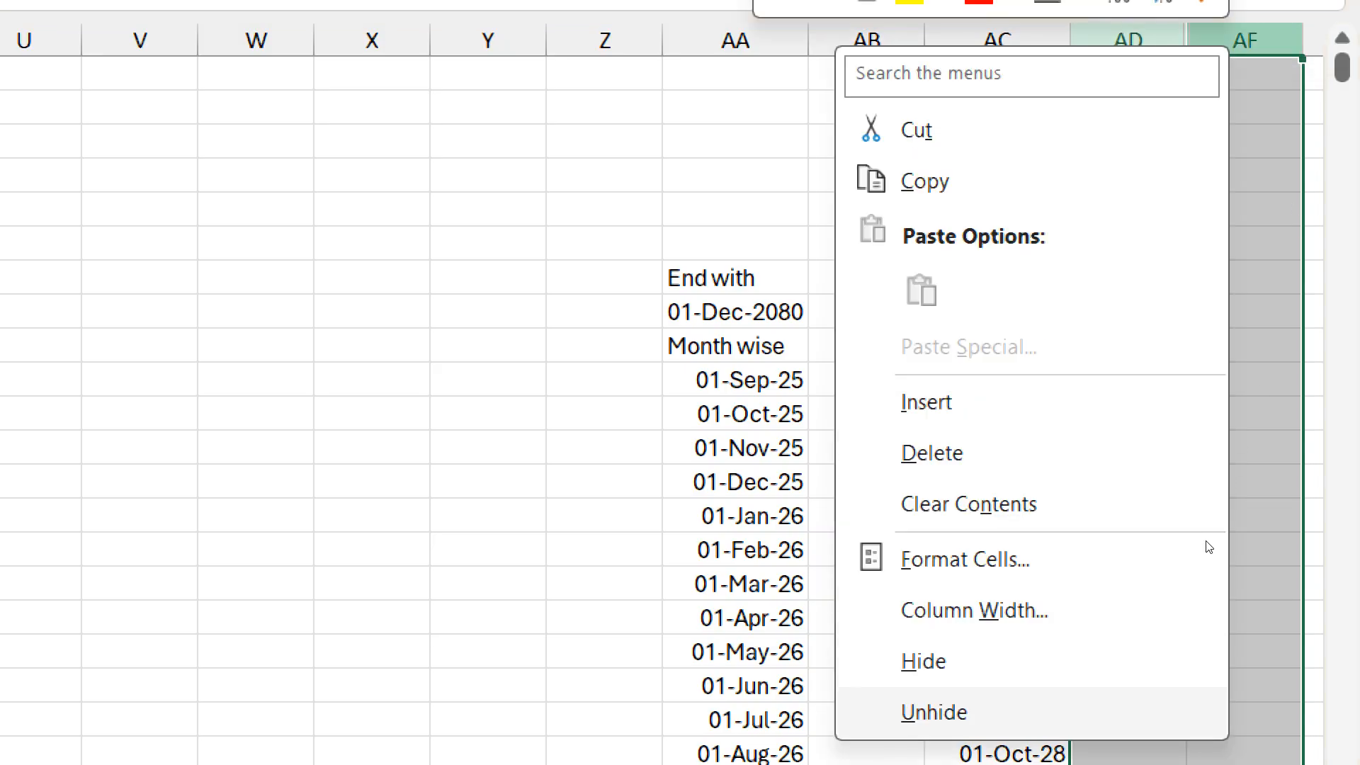
click(1055, 712)
click(1128, 313)
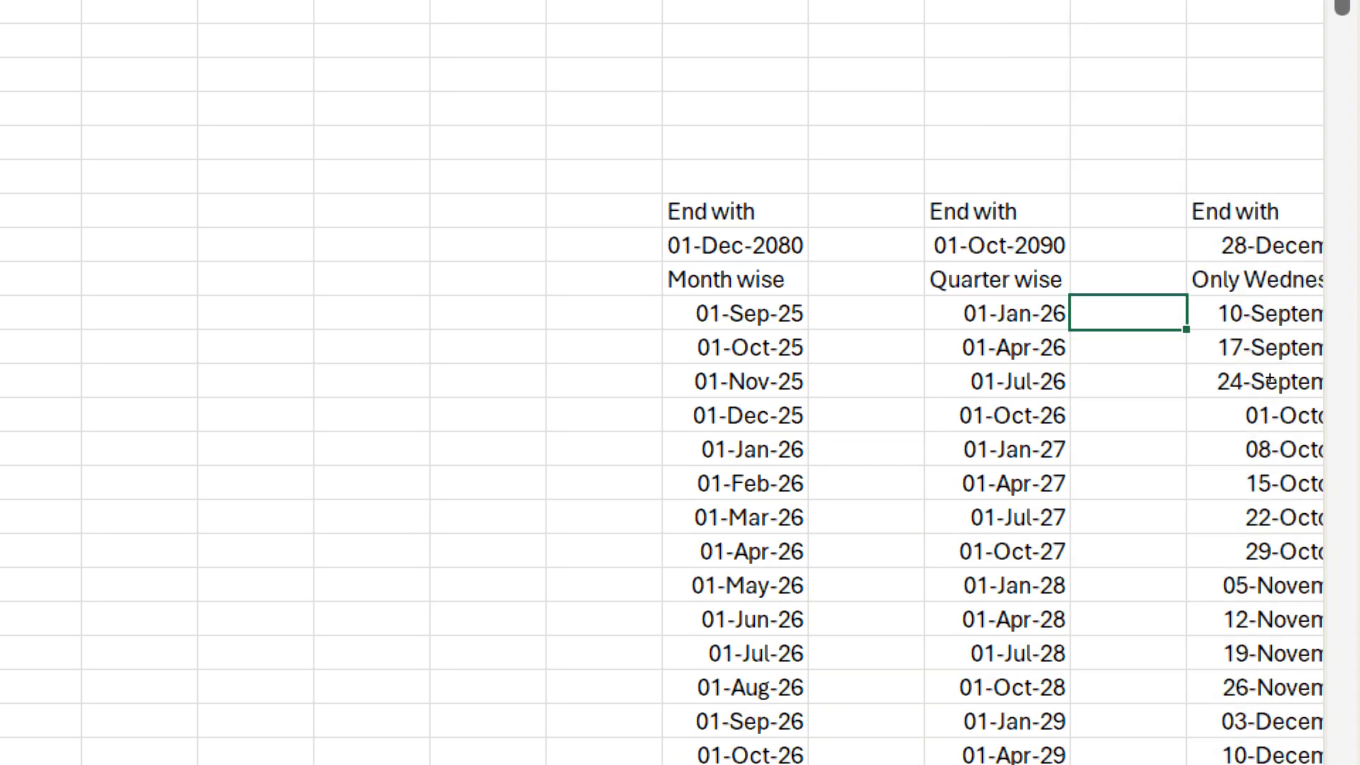
key(Right)
key(Right)
key(Left)
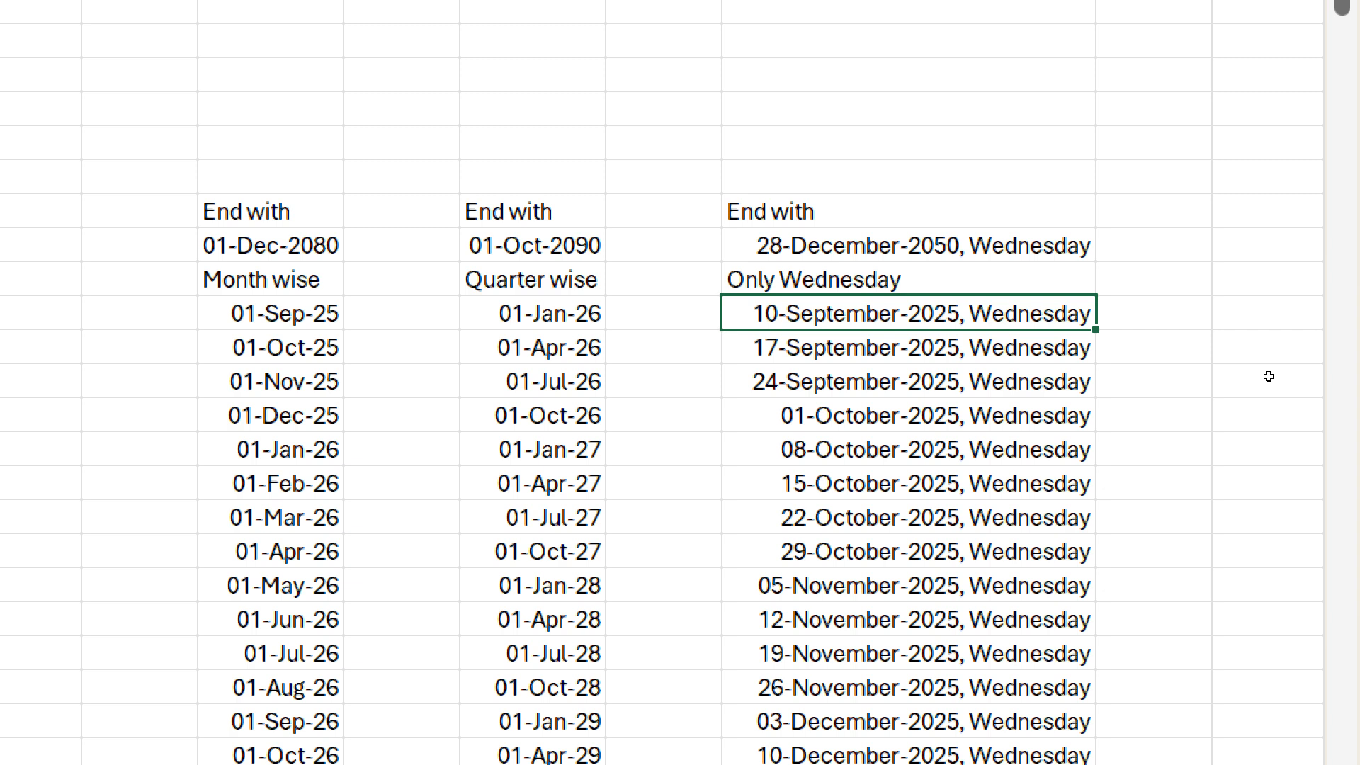
key(Escape)
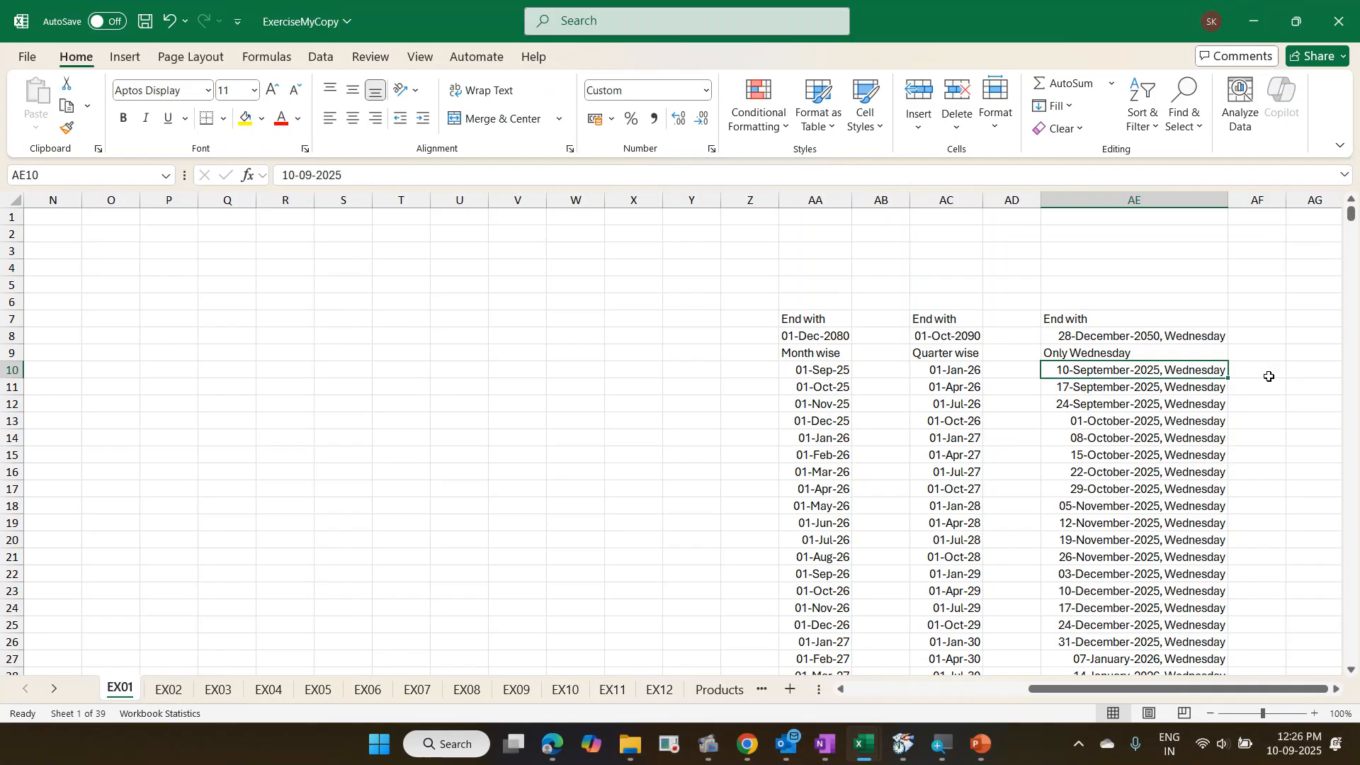
- Return to the Exercise workbook and apply the custom number format dd-mmmm-yyyy,dddd to the date in T11
key(alt+Tab)
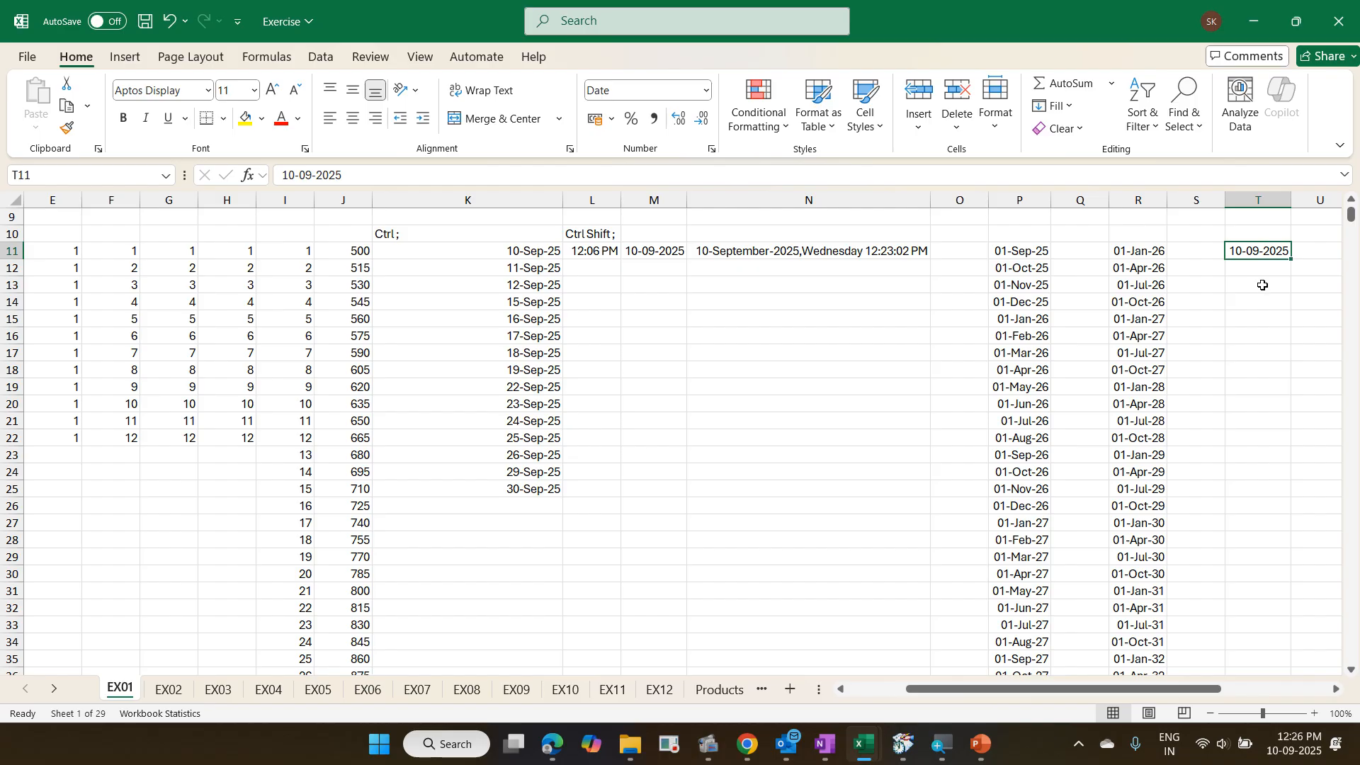
key(ctrl+1)
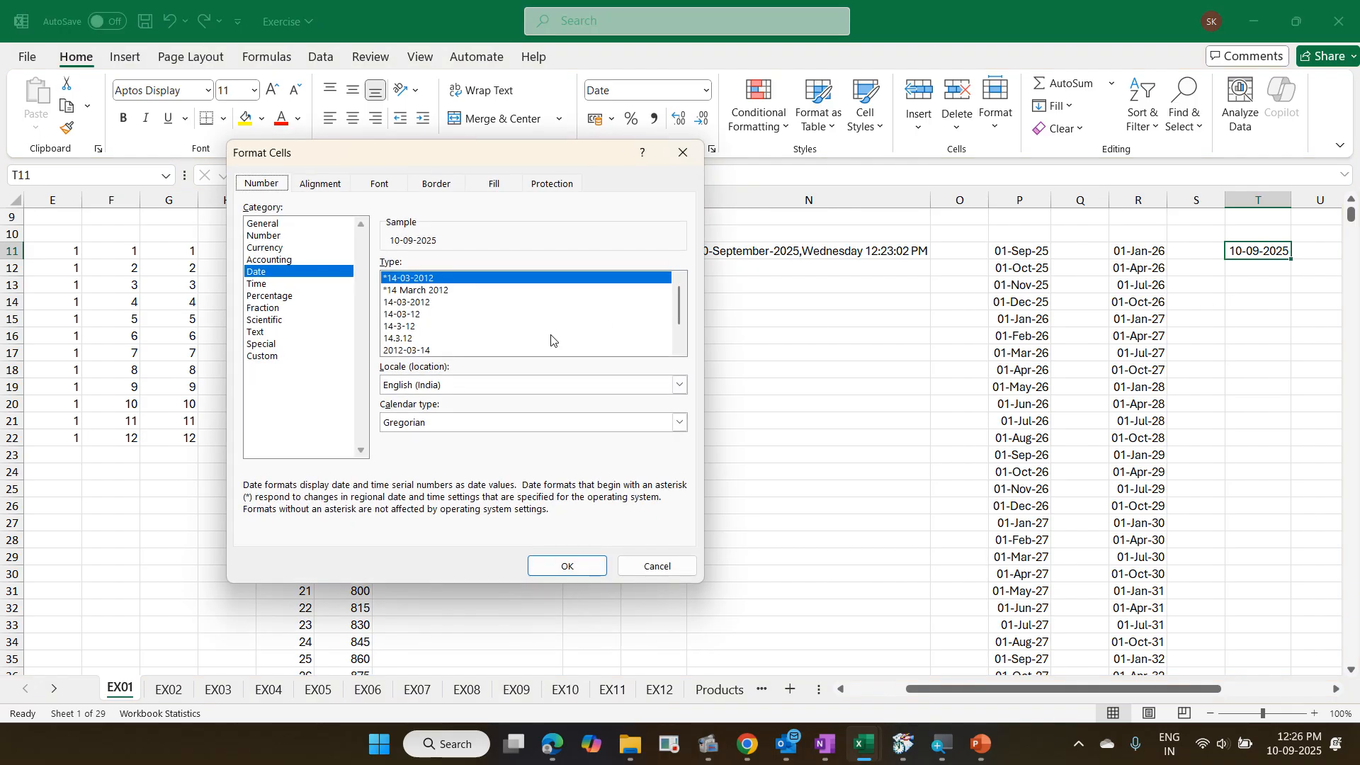
click(297, 357)
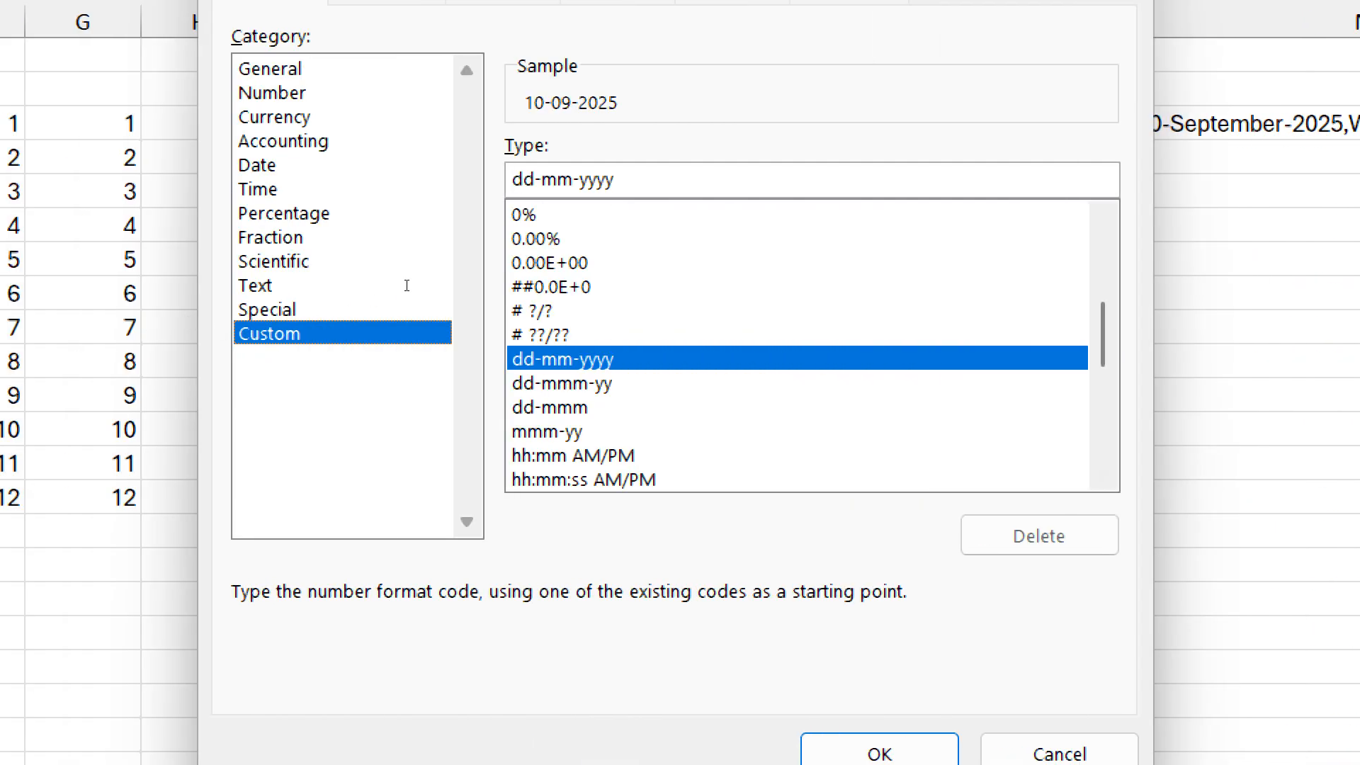
text(mm)
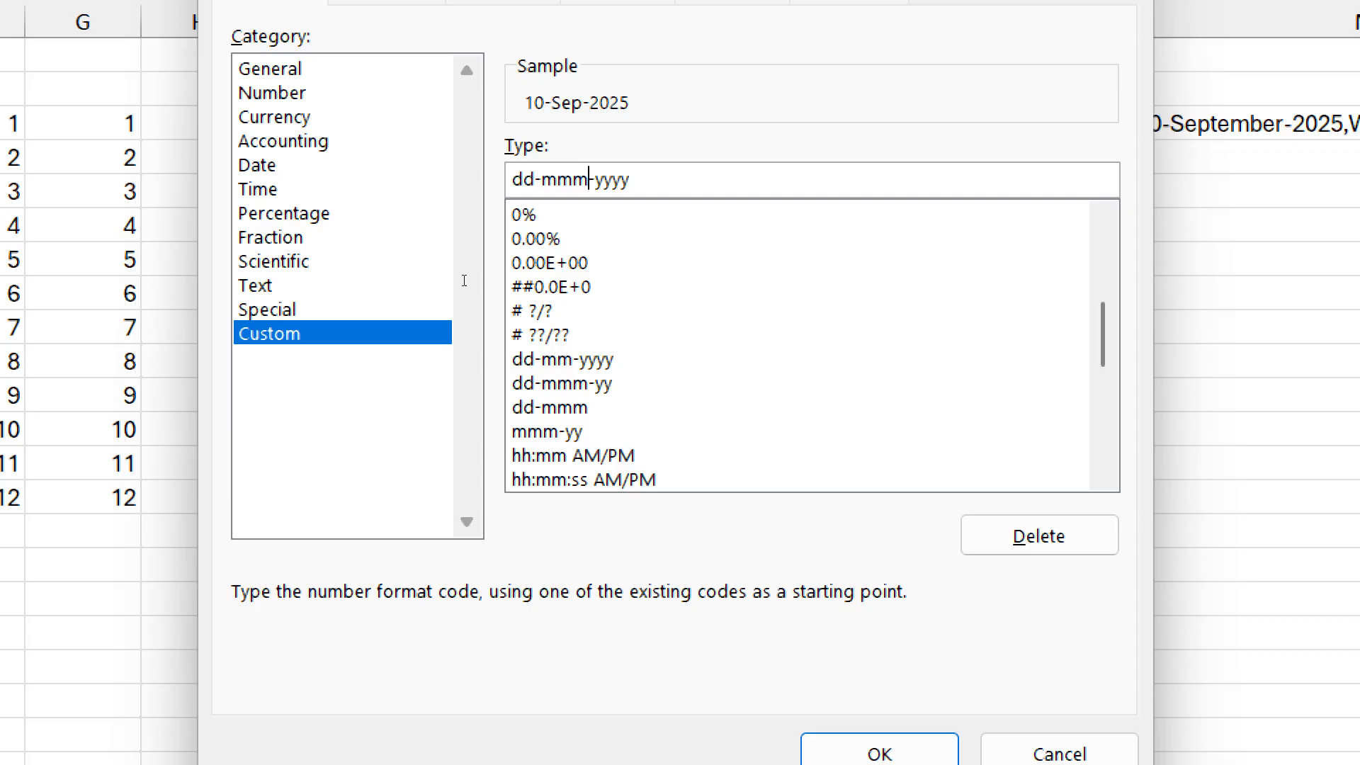
key(Right)
key(Right)
key(Right)
key(Right)
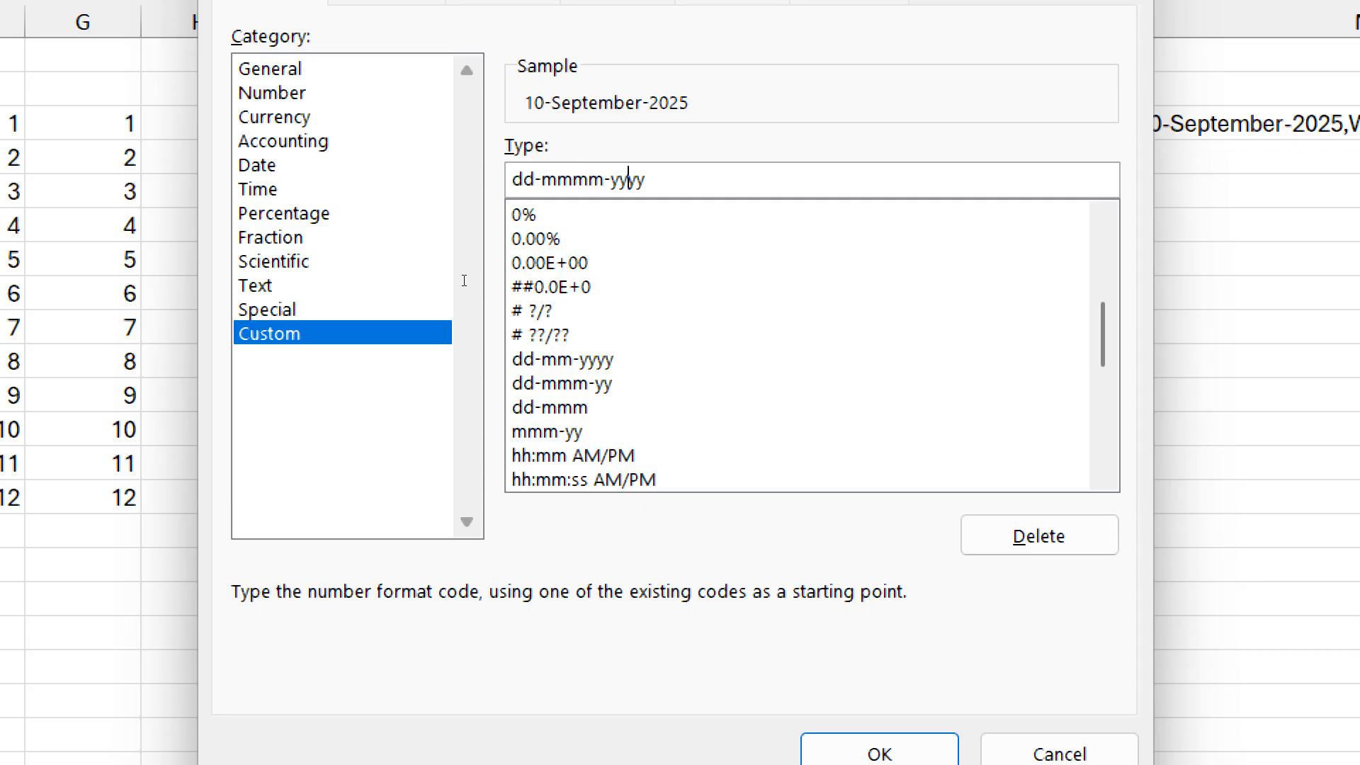
text(,dddd)
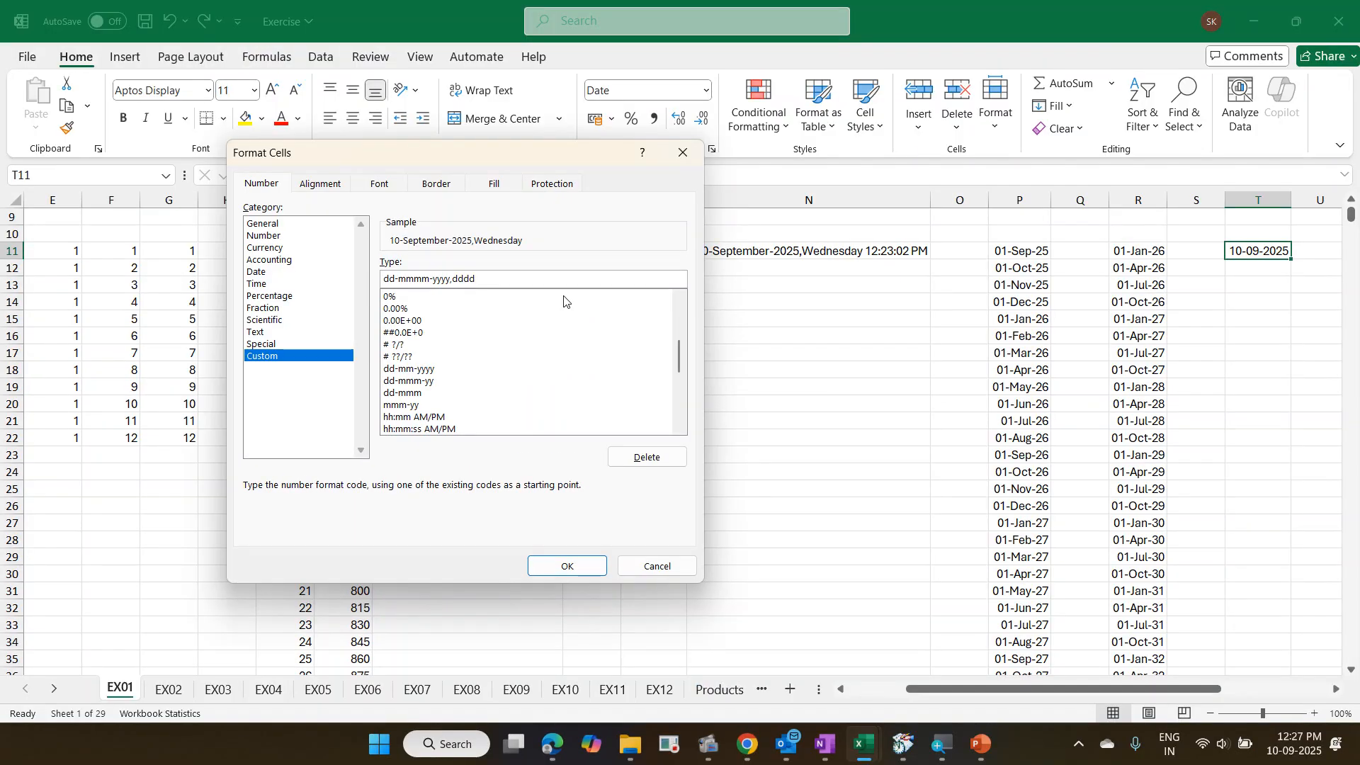
click(567, 565)
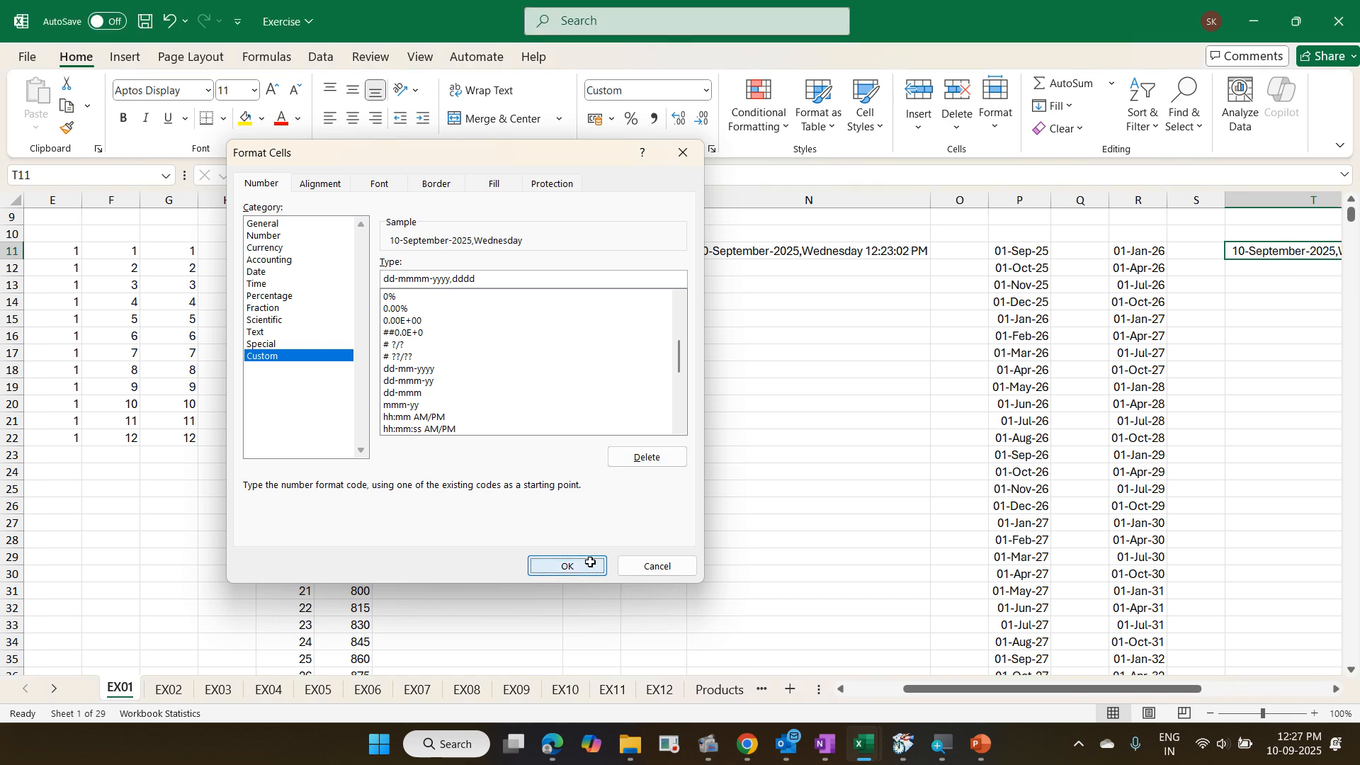
- Set up a date Fill Series from T11 down the column, with Day as the date unit and a step value of 7
click(1338, 689)
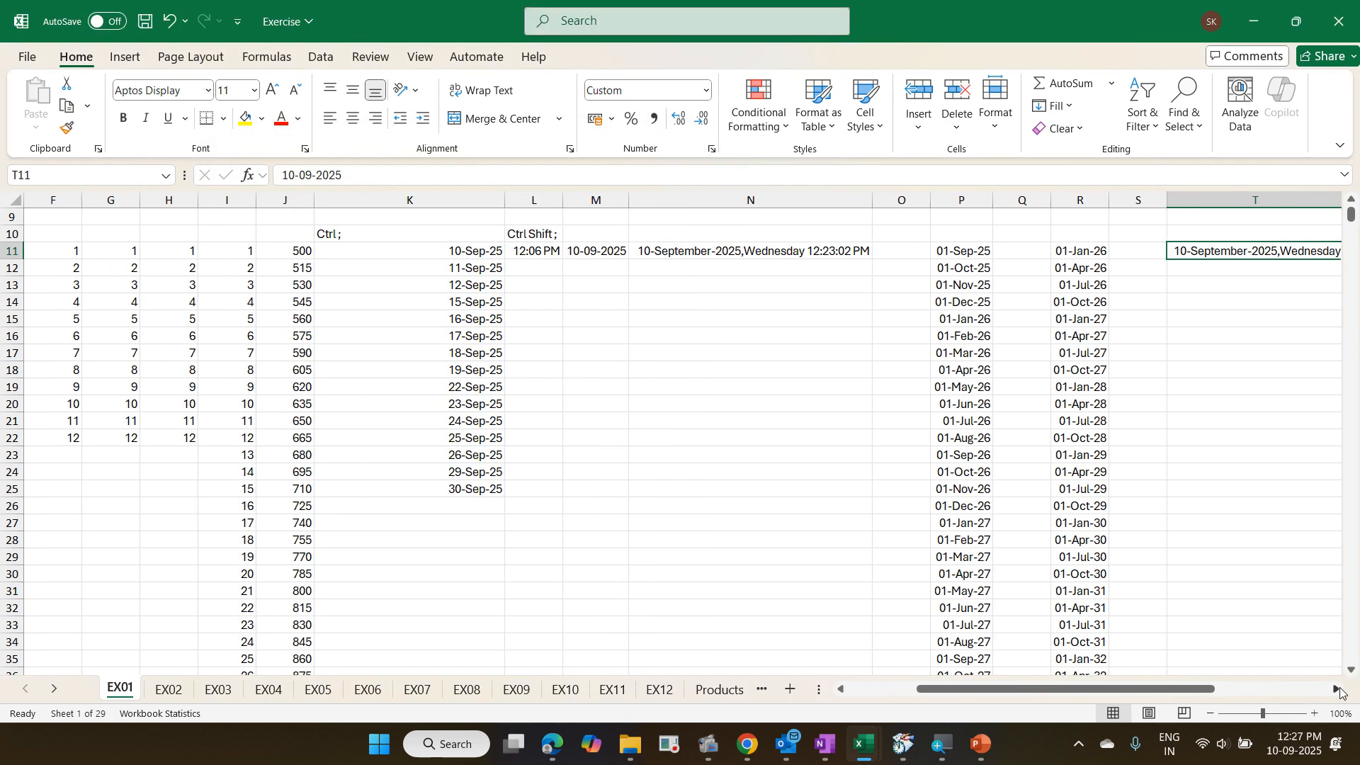
click(1338, 690)
click(1337, 689)
click(1338, 689)
click(1338, 689)
click(1339, 691)
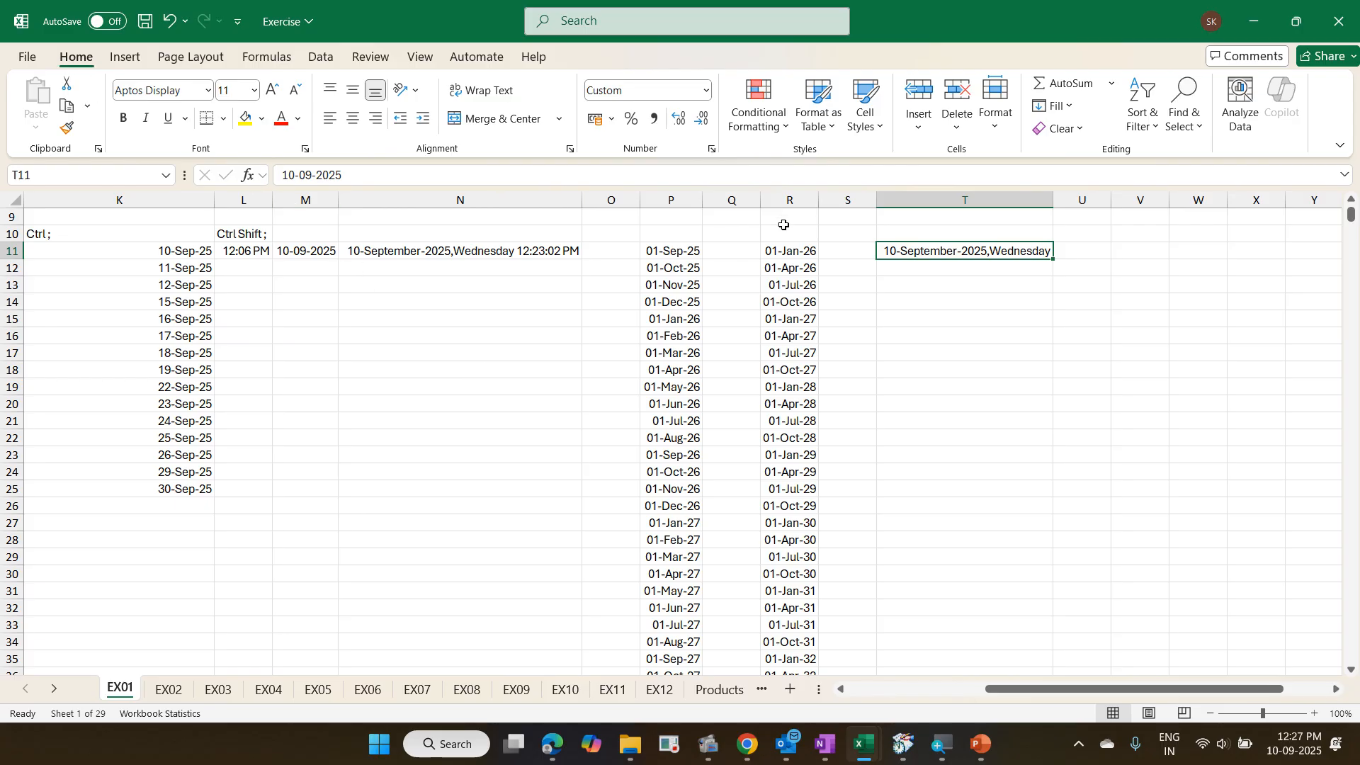
click(1065, 115)
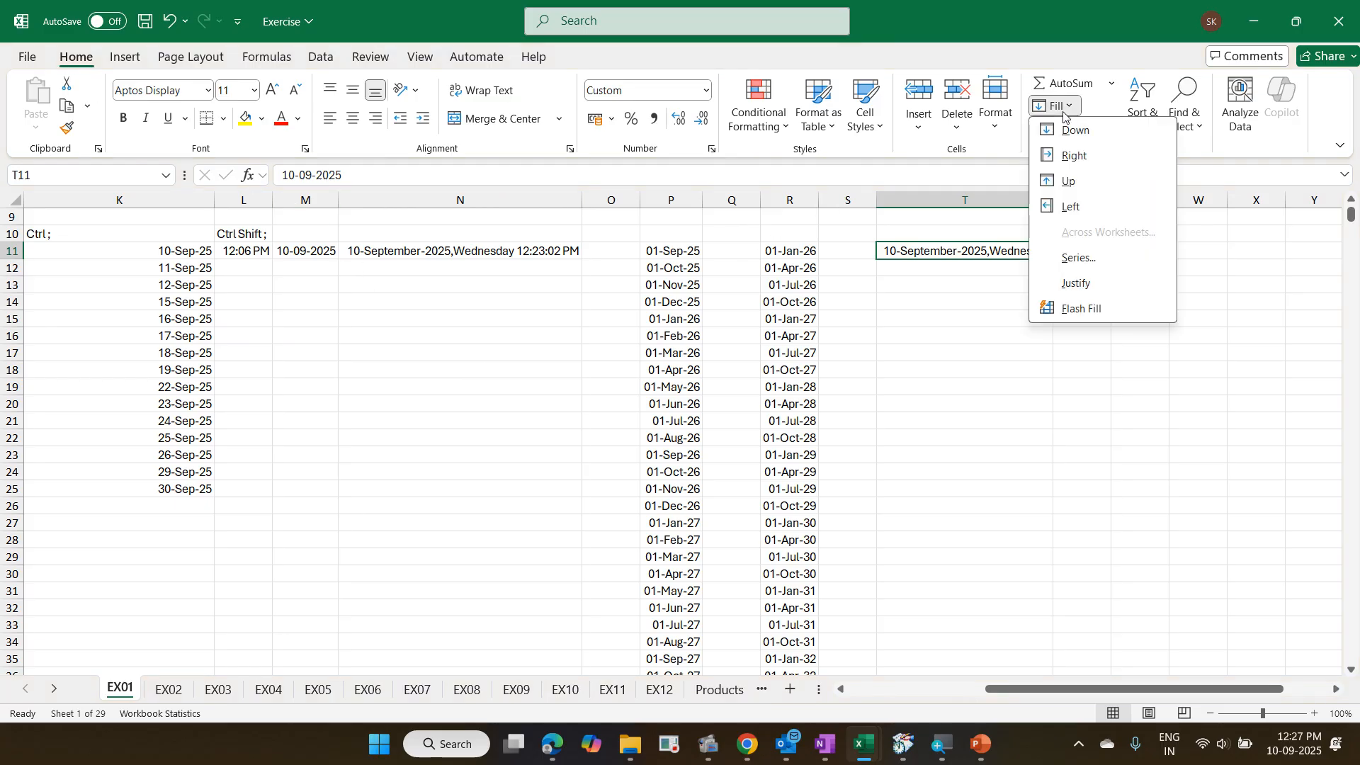
click(1110, 261)
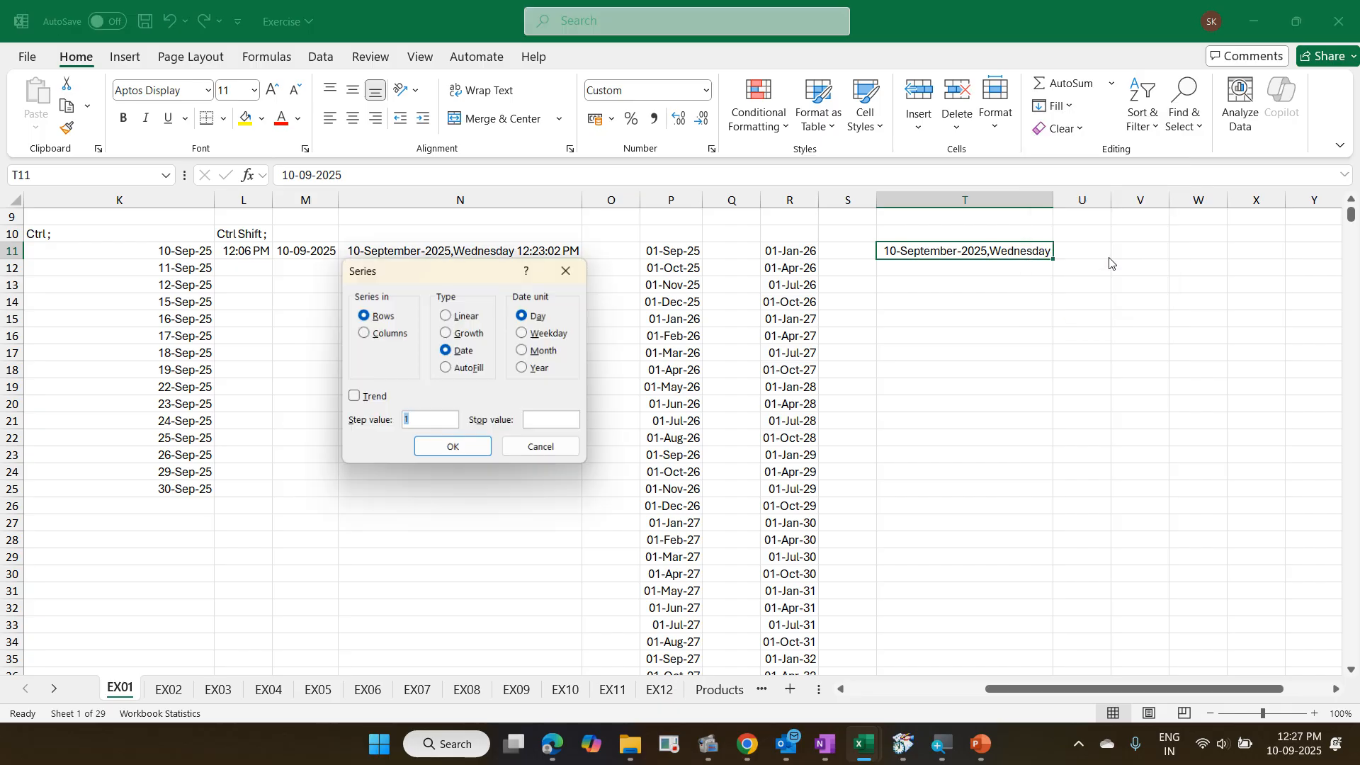
click(397, 334)
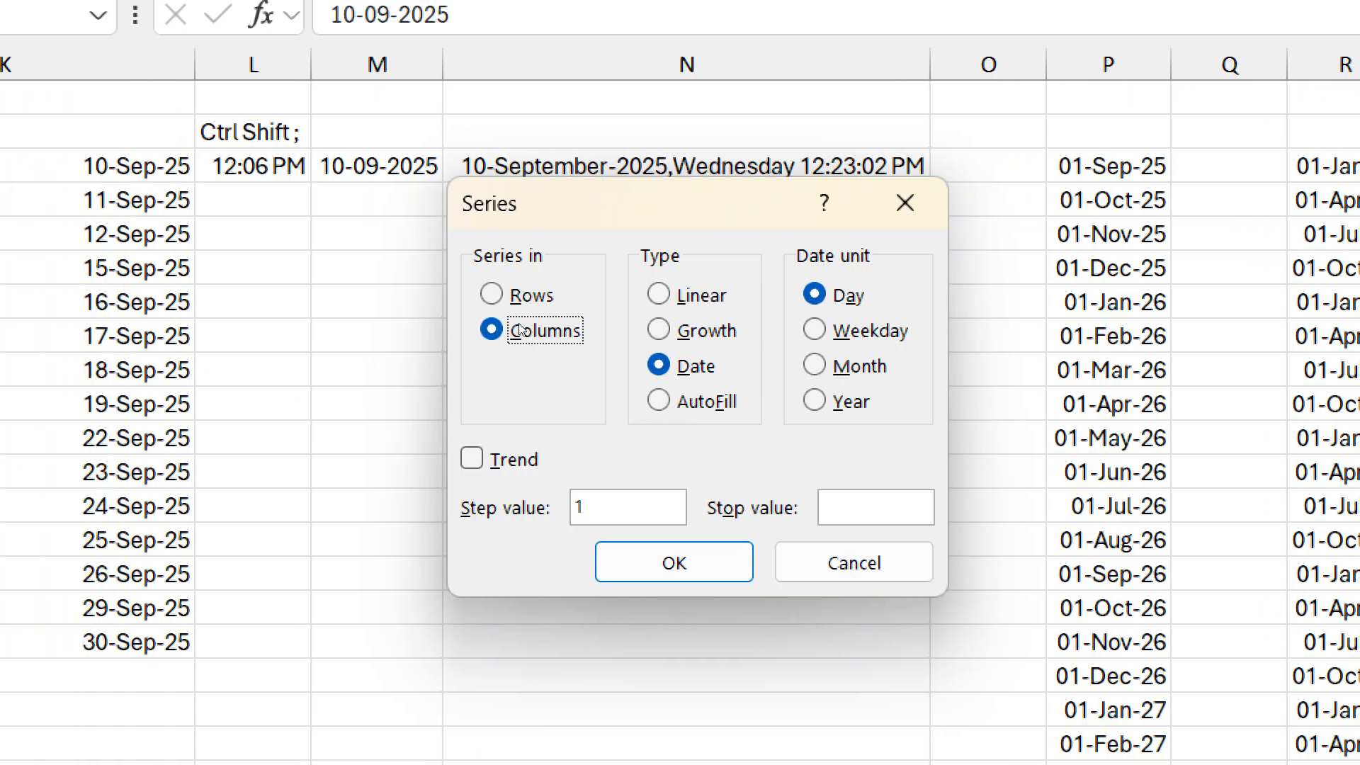
click(802, 294)
drag(608, 507, 555, 510)
text(7)
key(alt+w)
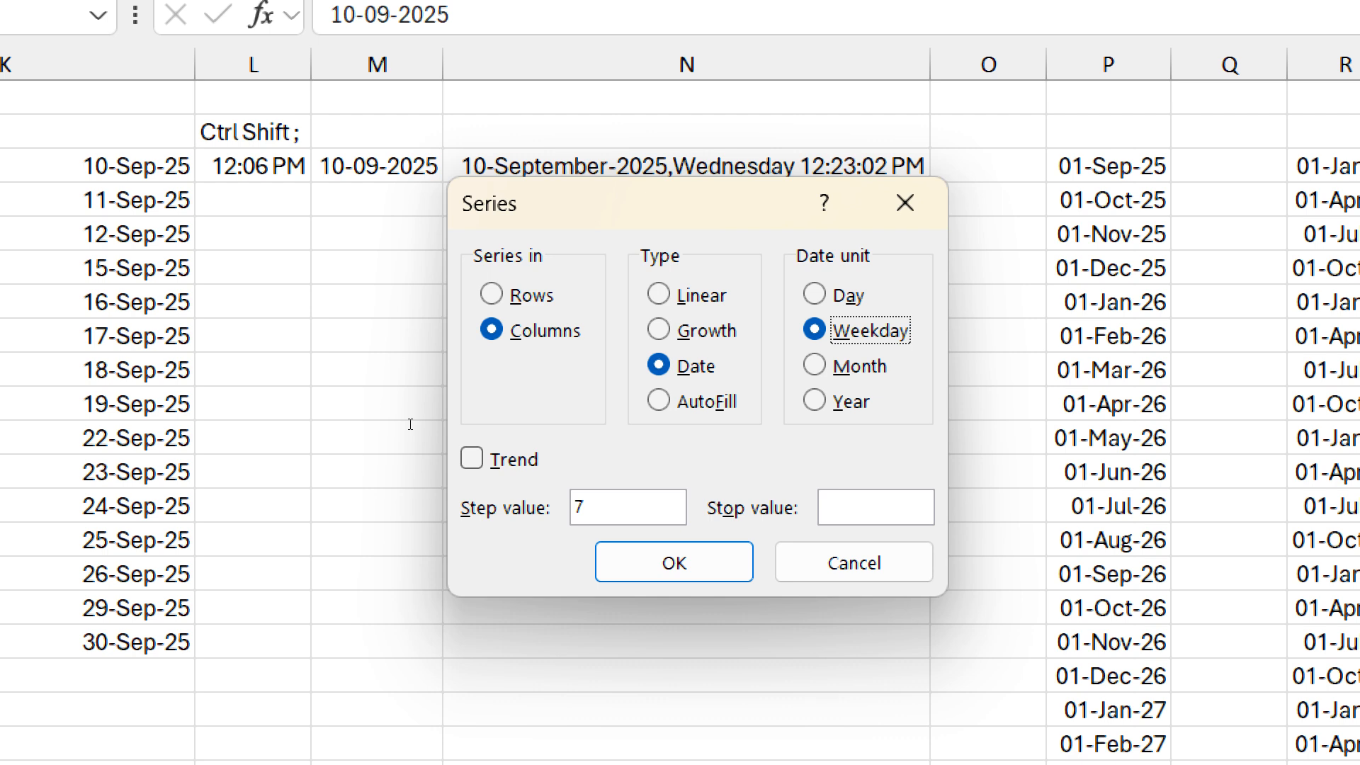
key(alt+a)
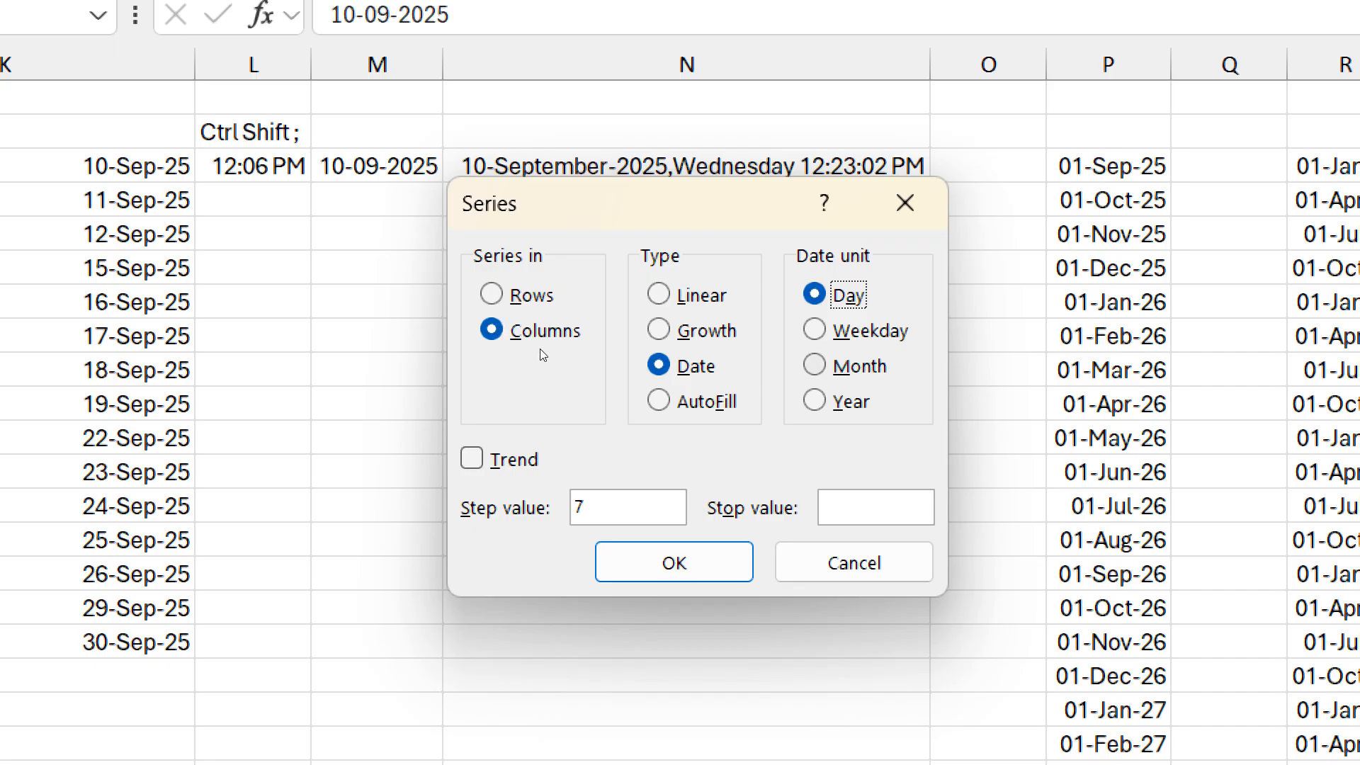
key(alt+w)
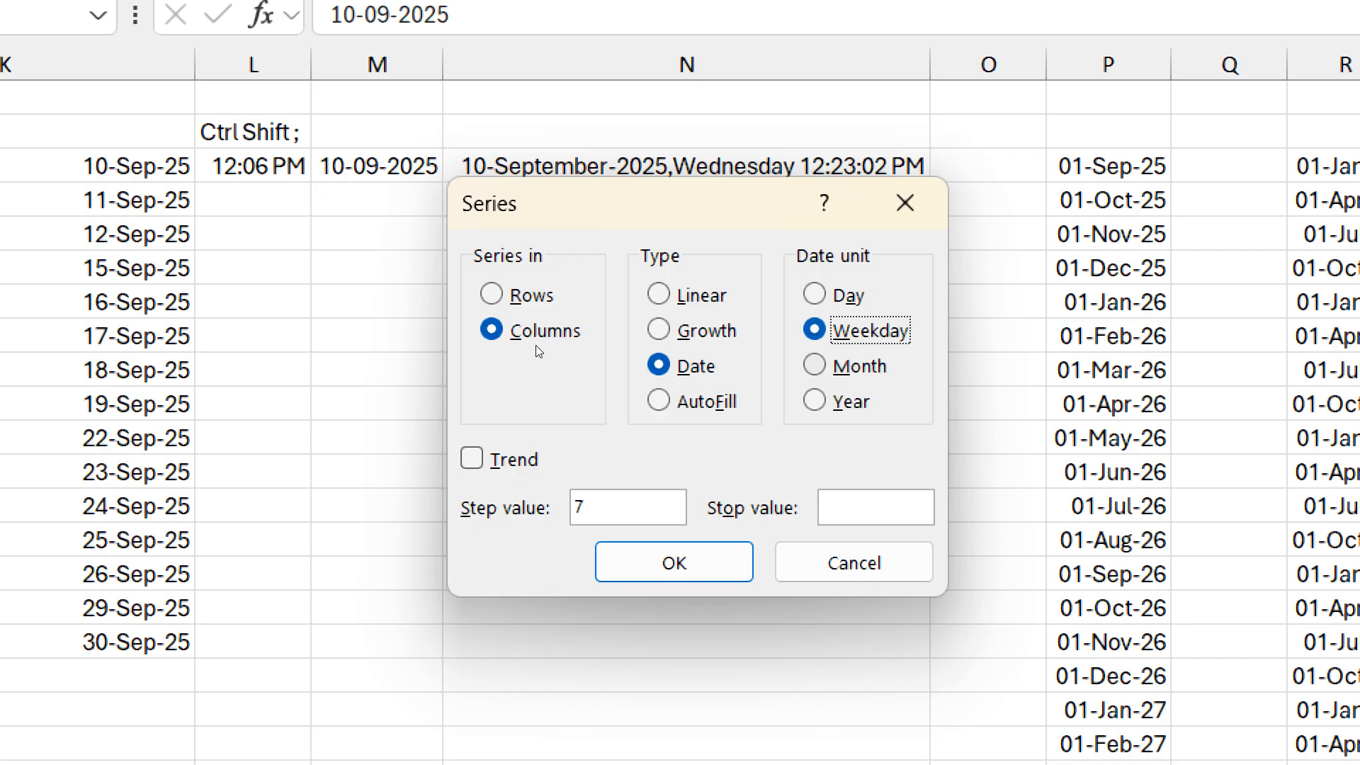
key(alt+a)
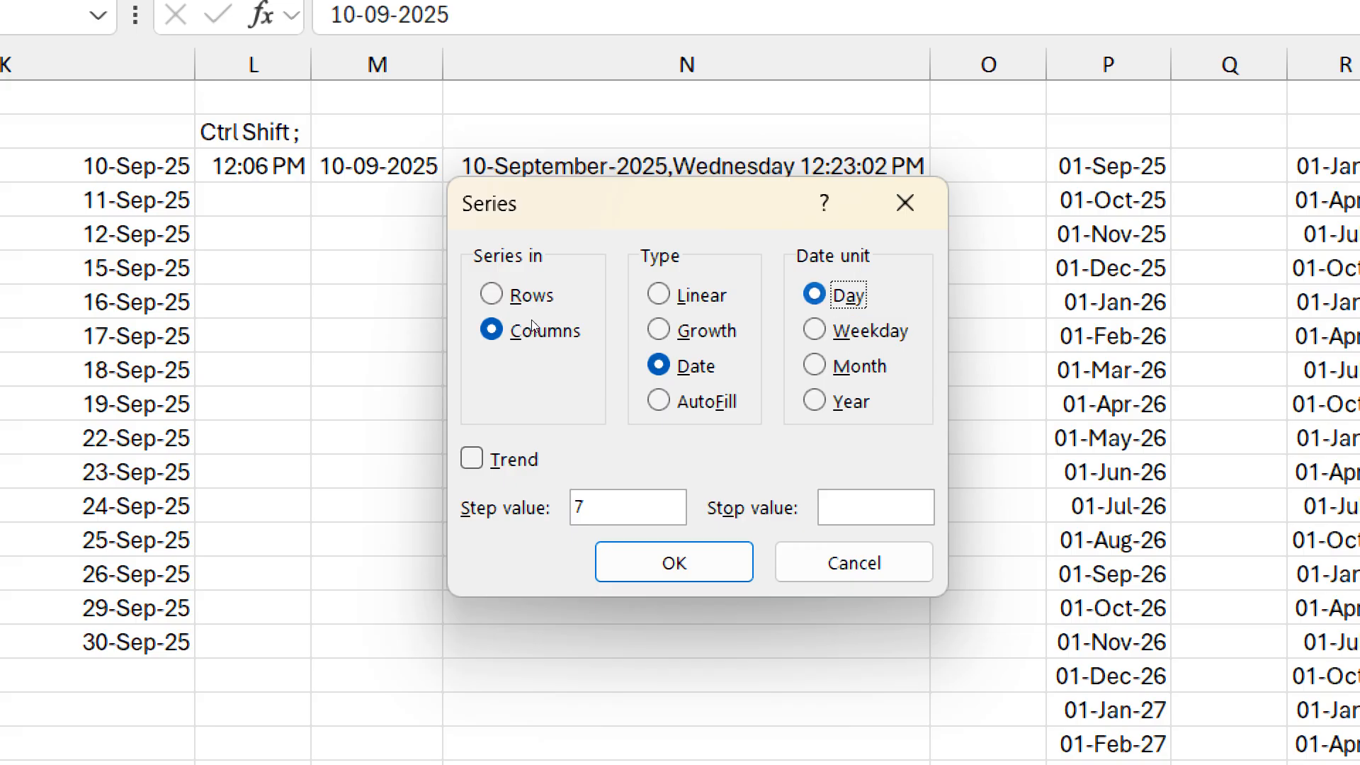
key(alt+w)
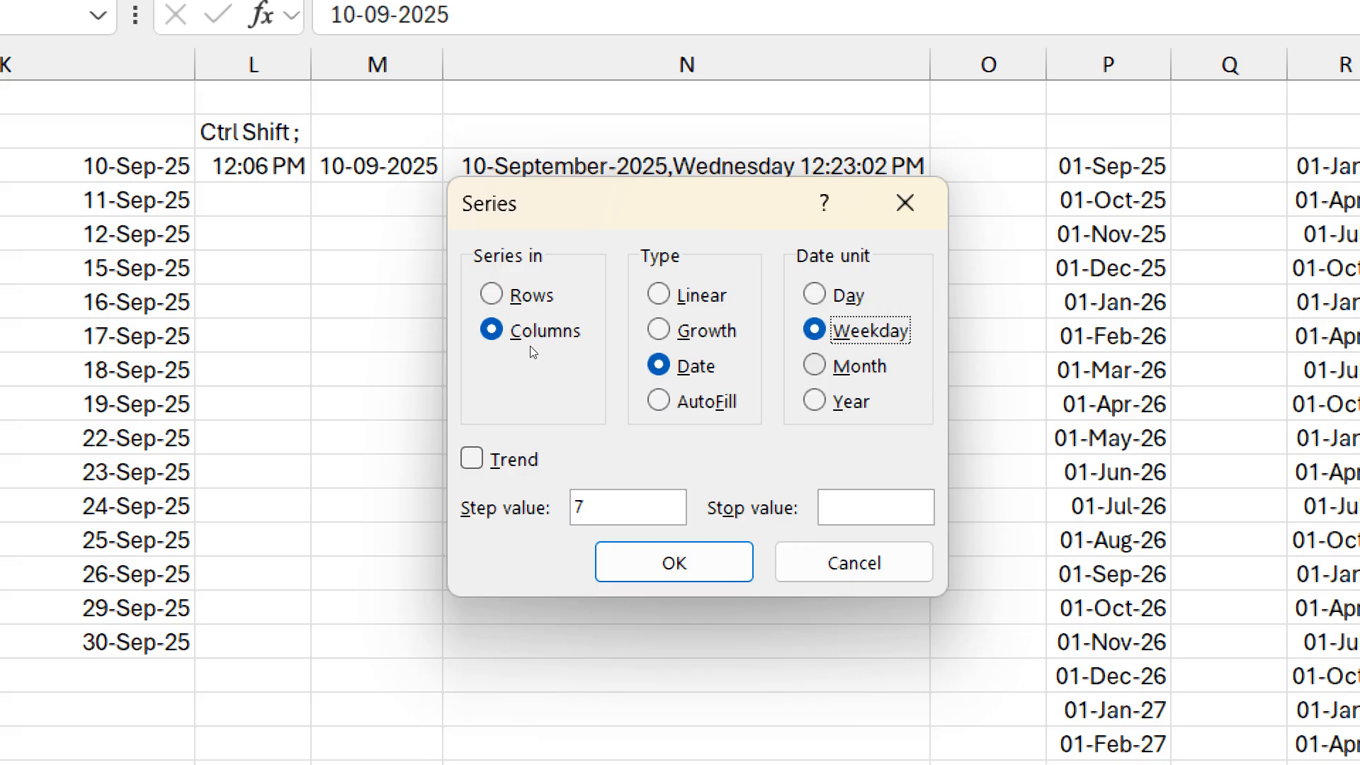
key(alt+a)
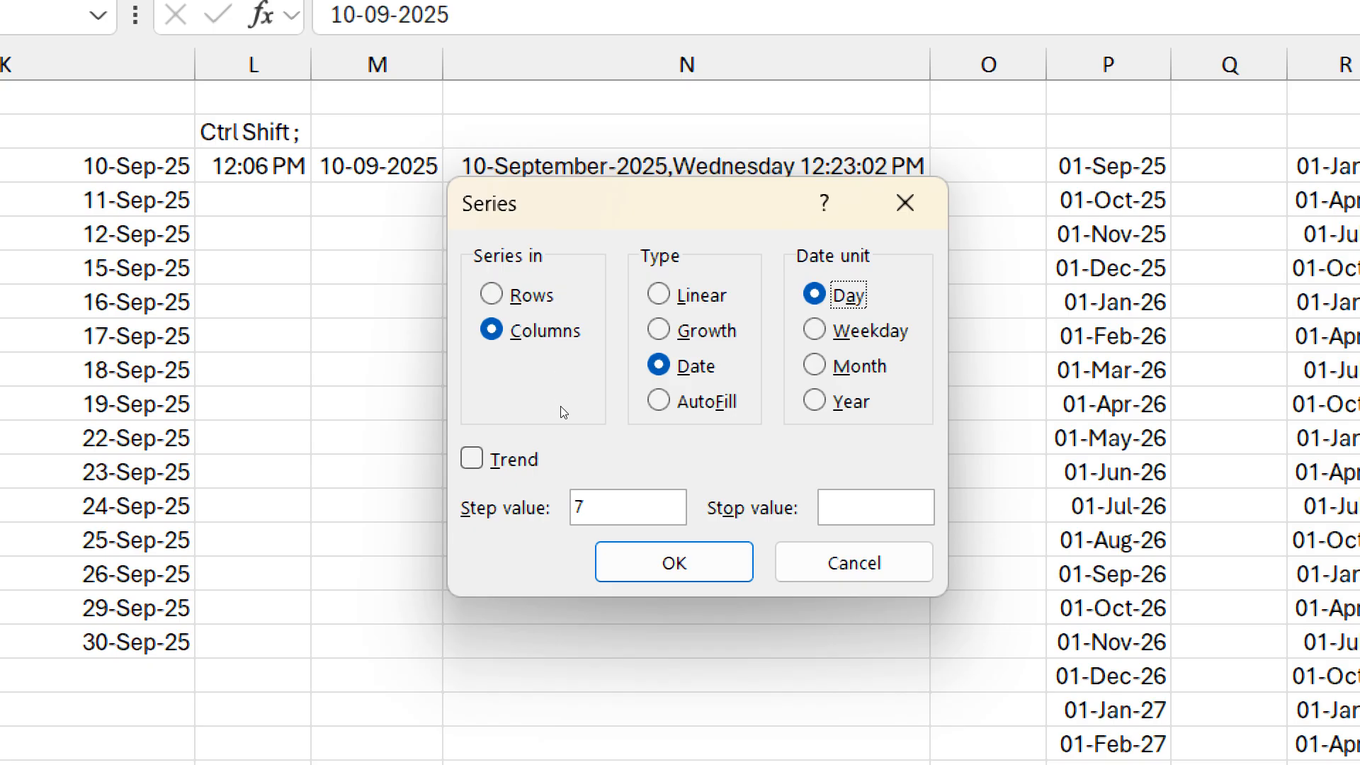
- Set the series stop value to 28 dec 2050 and fill the Wednesday dates down column T
key(alt+o)
text(28 dec )
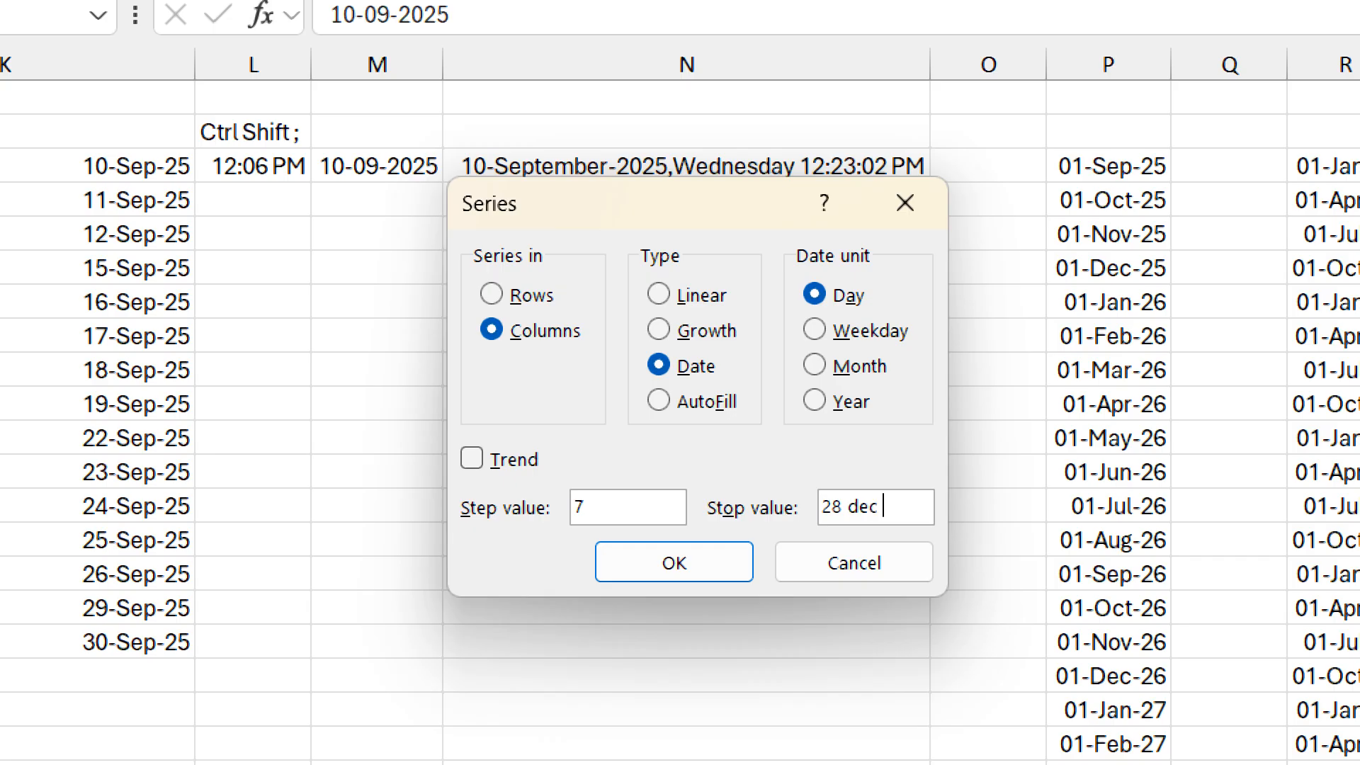
text(2050)
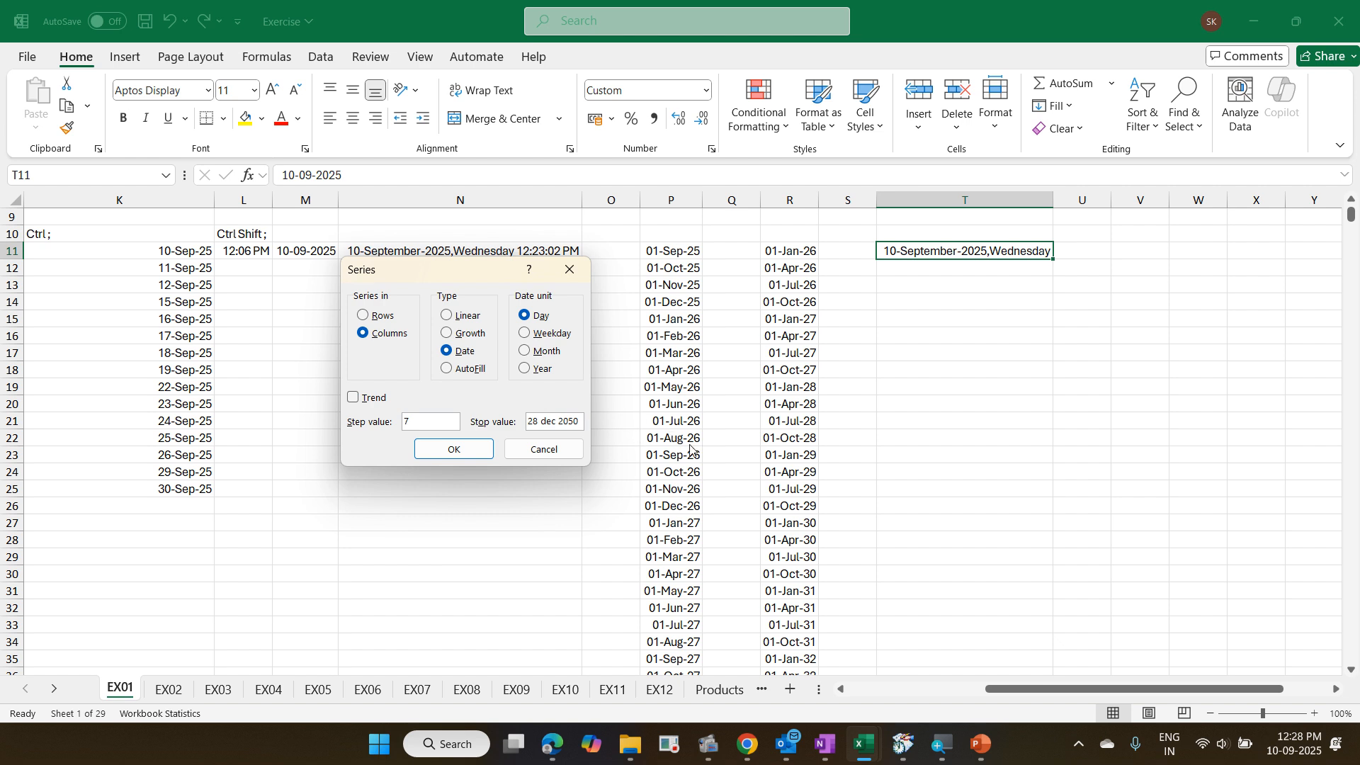
click(465, 451)
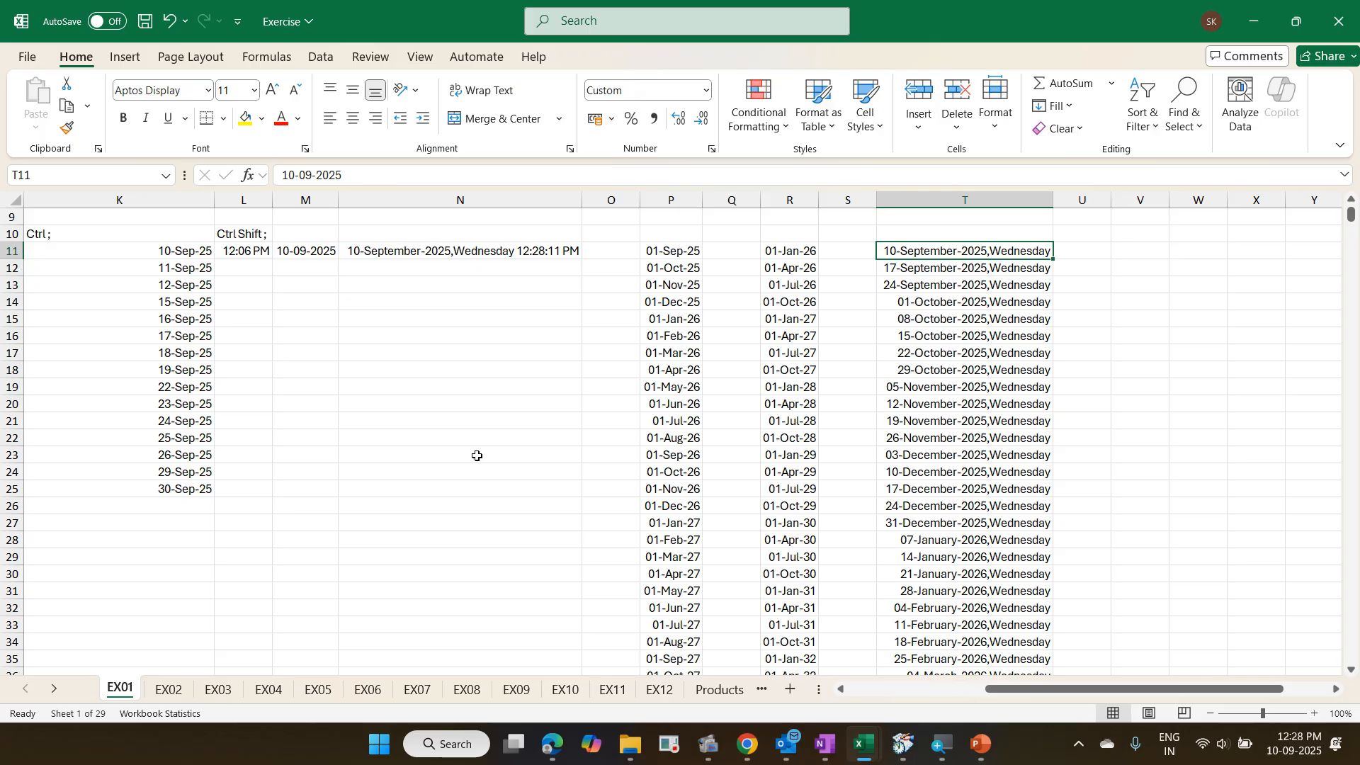
- On sheet EX02, add the heading First Letter in E10, directly beside the Date of Join column
key(ctrl+Page_Down)
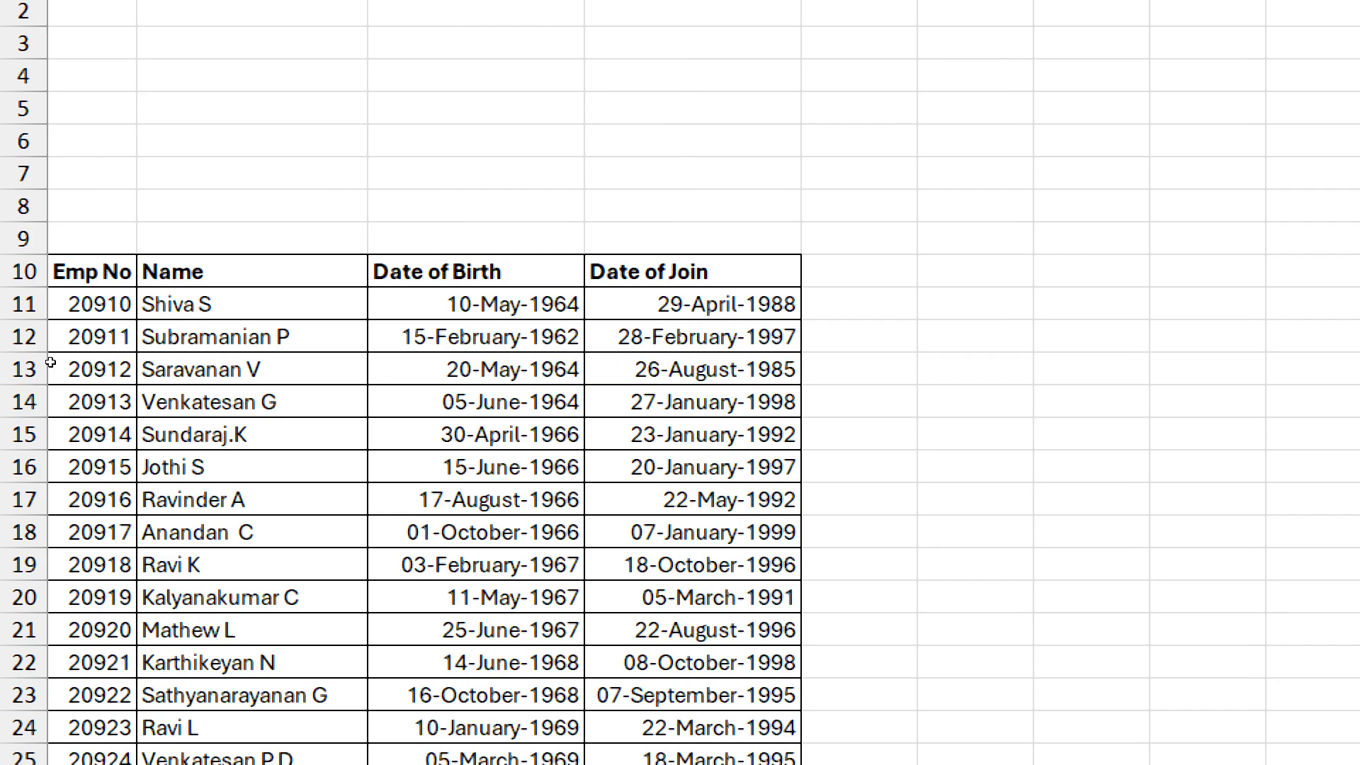
click(181, 306)
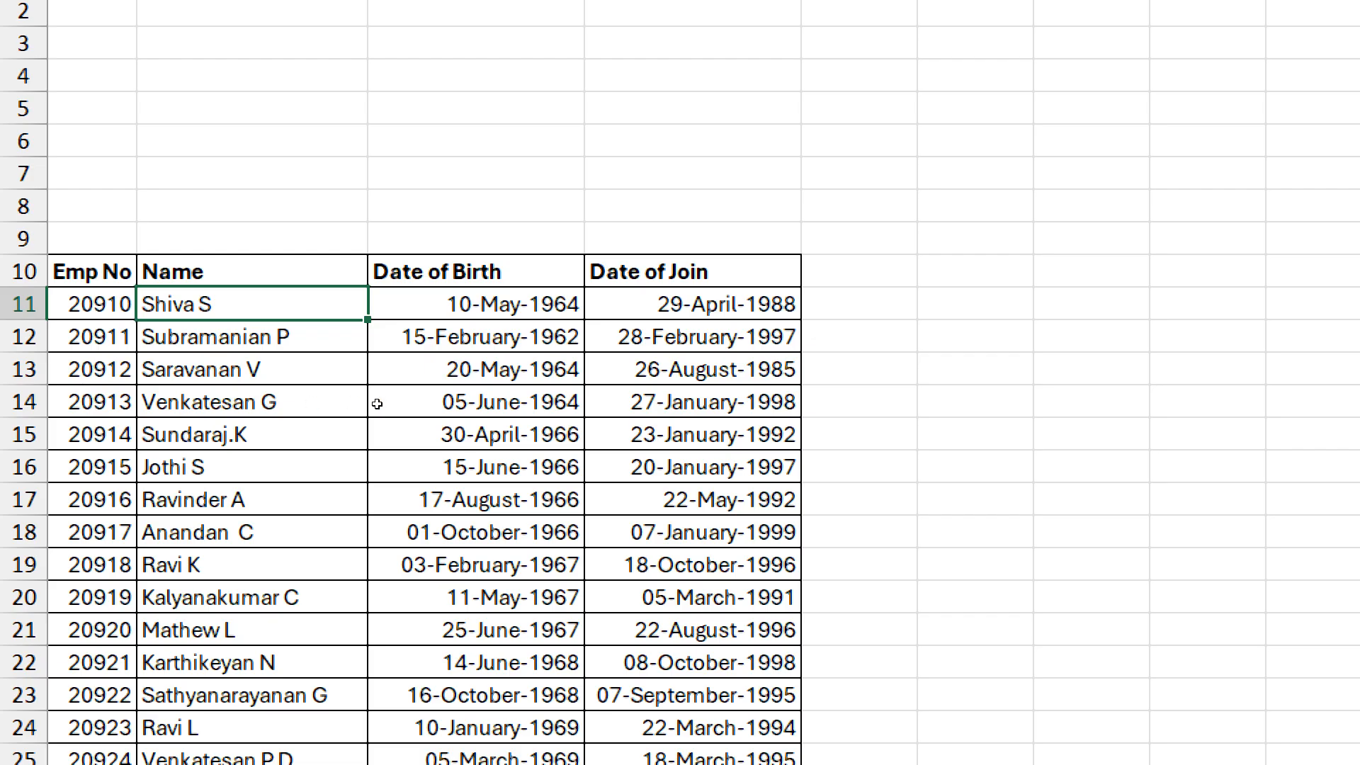
key(Up)
key(Right)
key(Right)
key(Right)
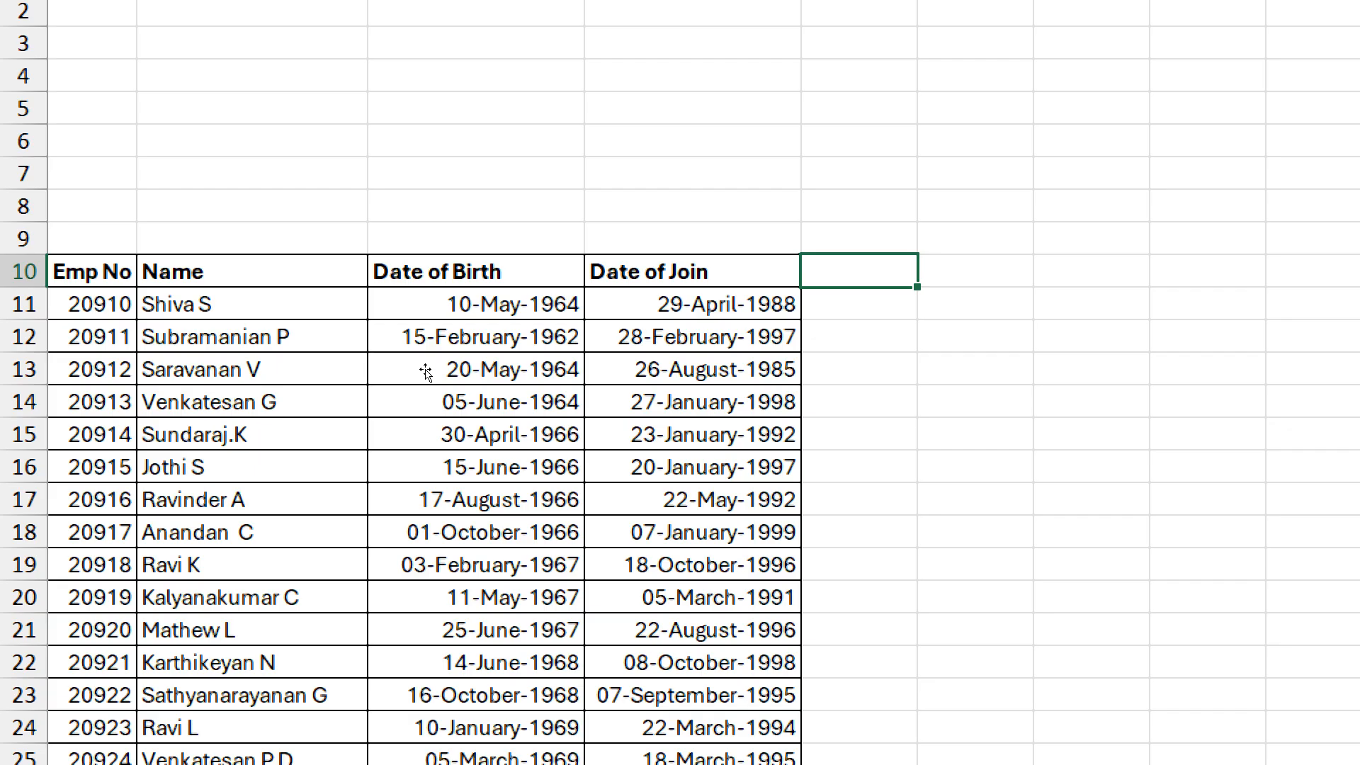
text(First Letter)
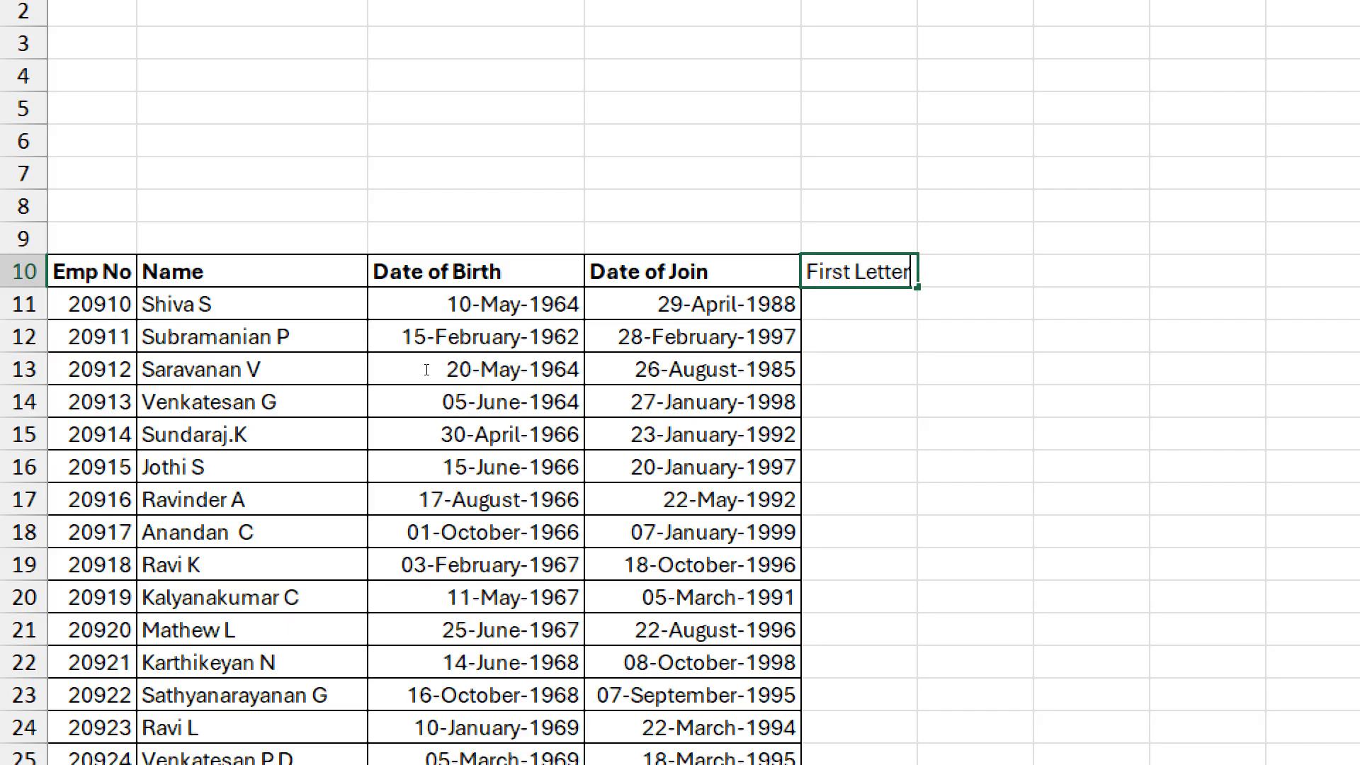
key(Return)
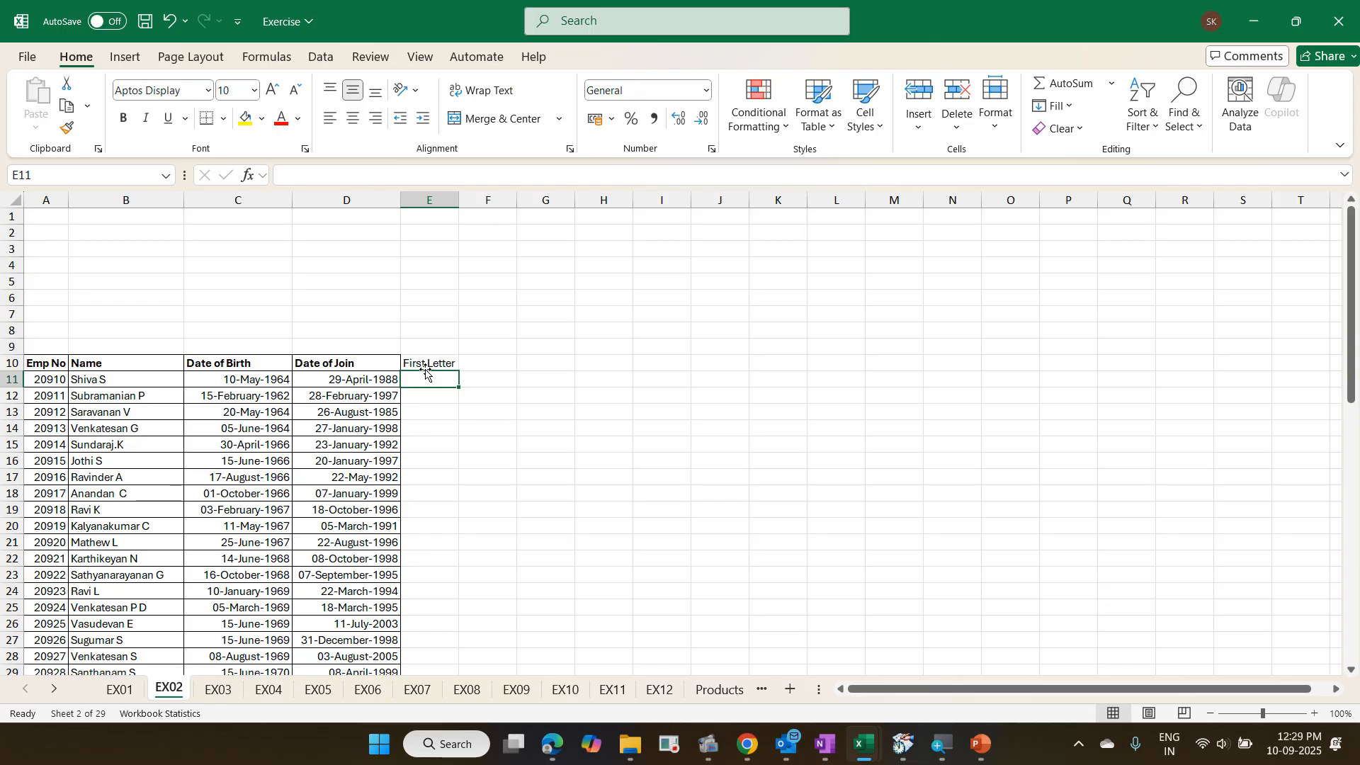
- Write the on-screen notes "1.Next immediate column" and "2.Case sensitive" beside the employee table, and clear the annotation
scroll(426, 373, down, 1)
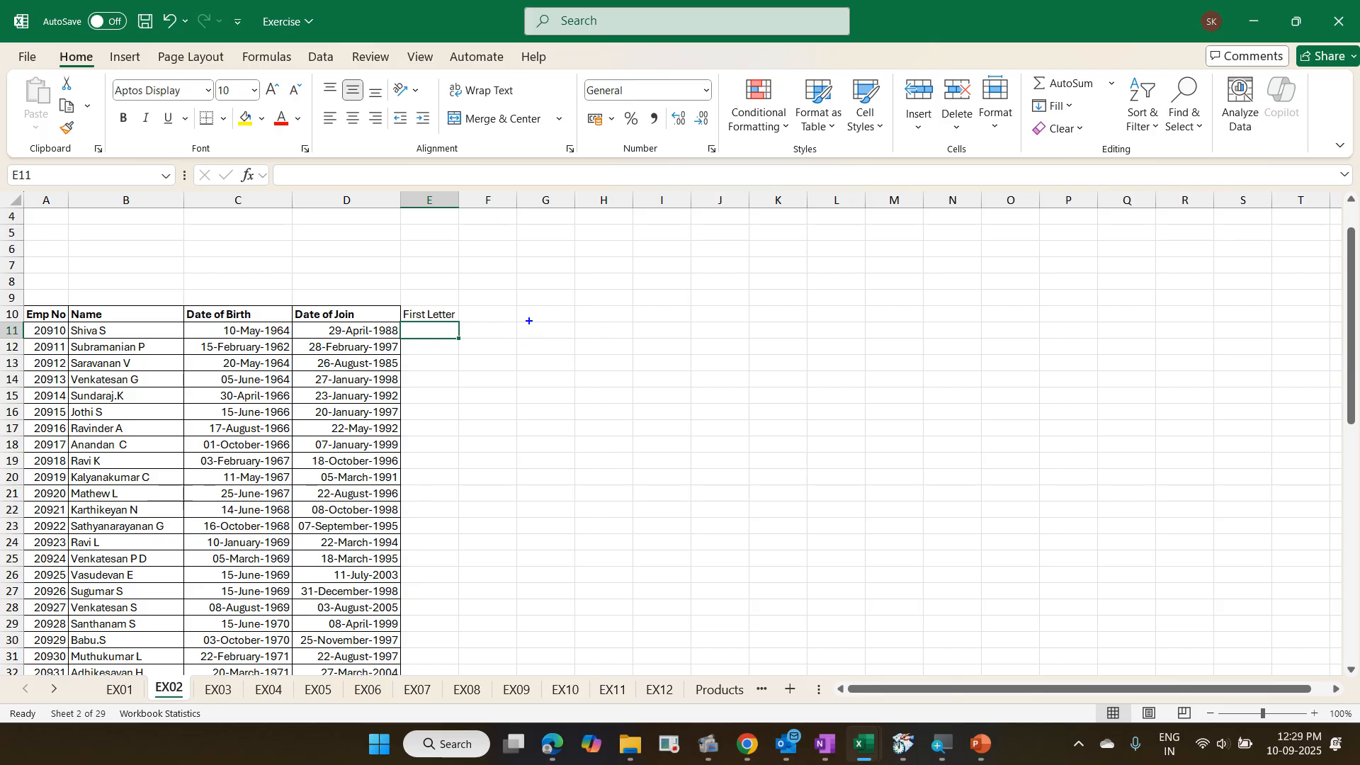
text(t1)
text(.Nex)
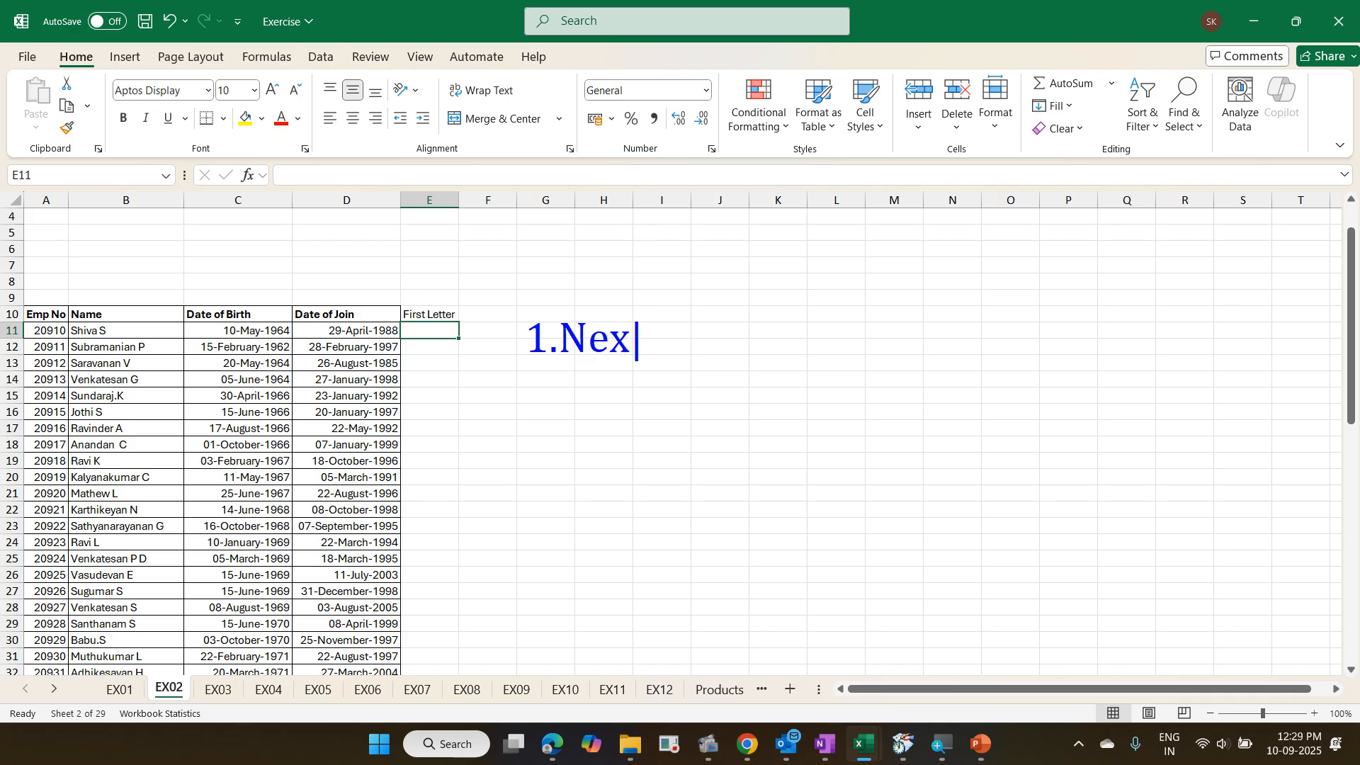
text(t immed)
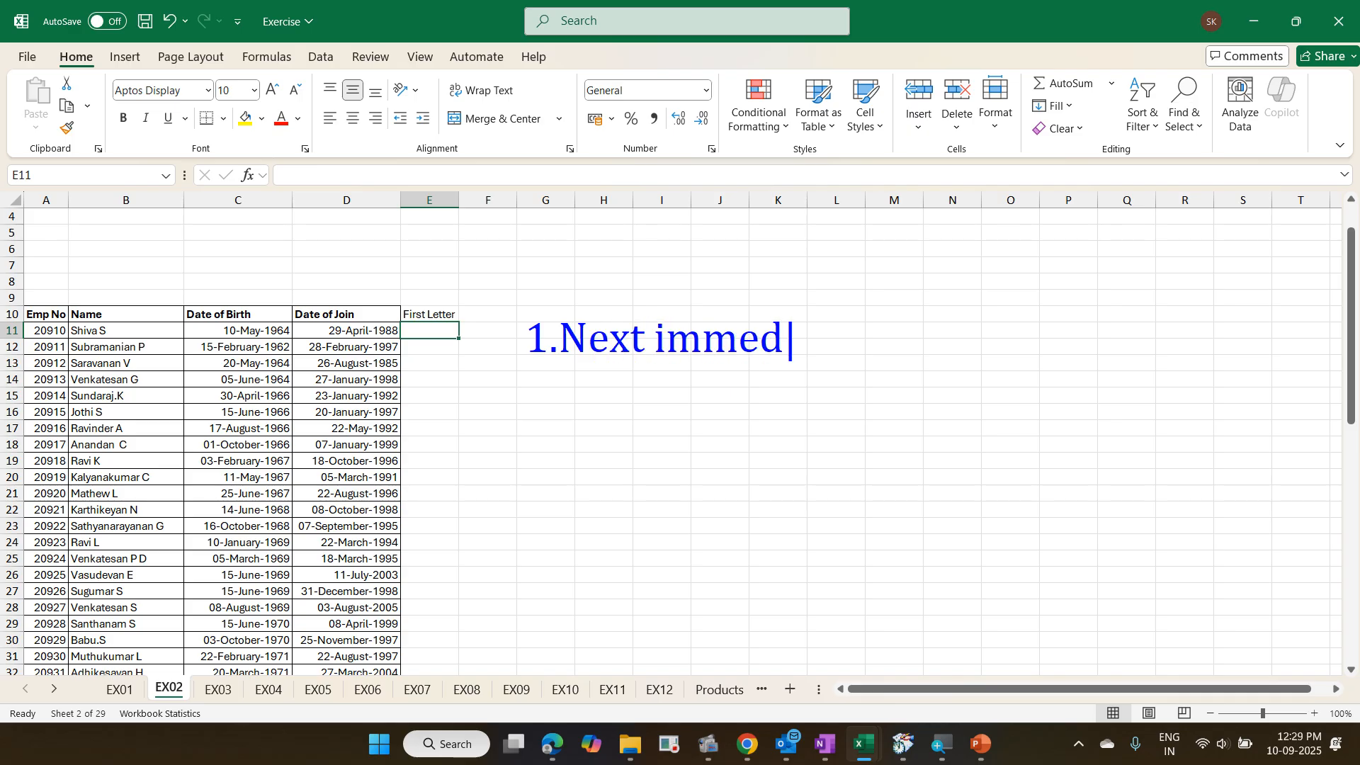
text(iate col)
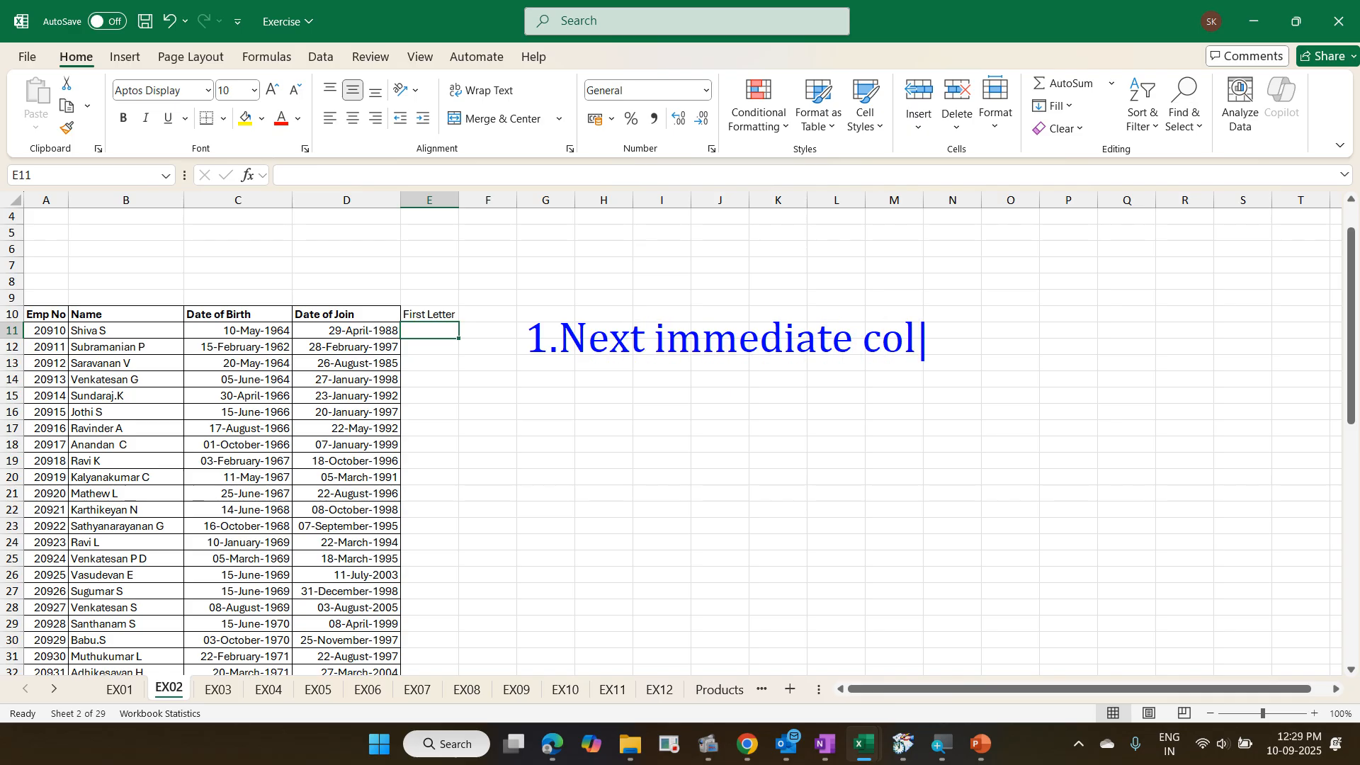
text(umn)
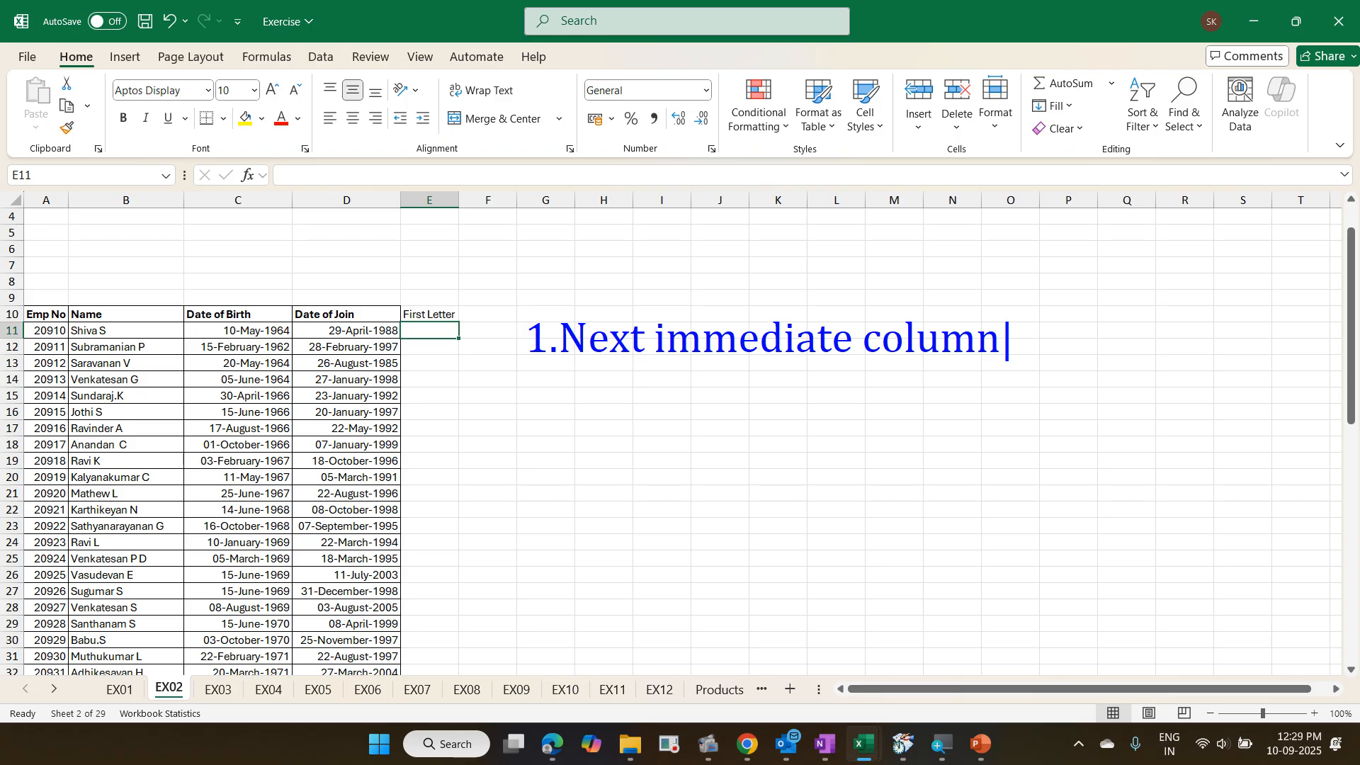
key(Return)
text(2.Case)
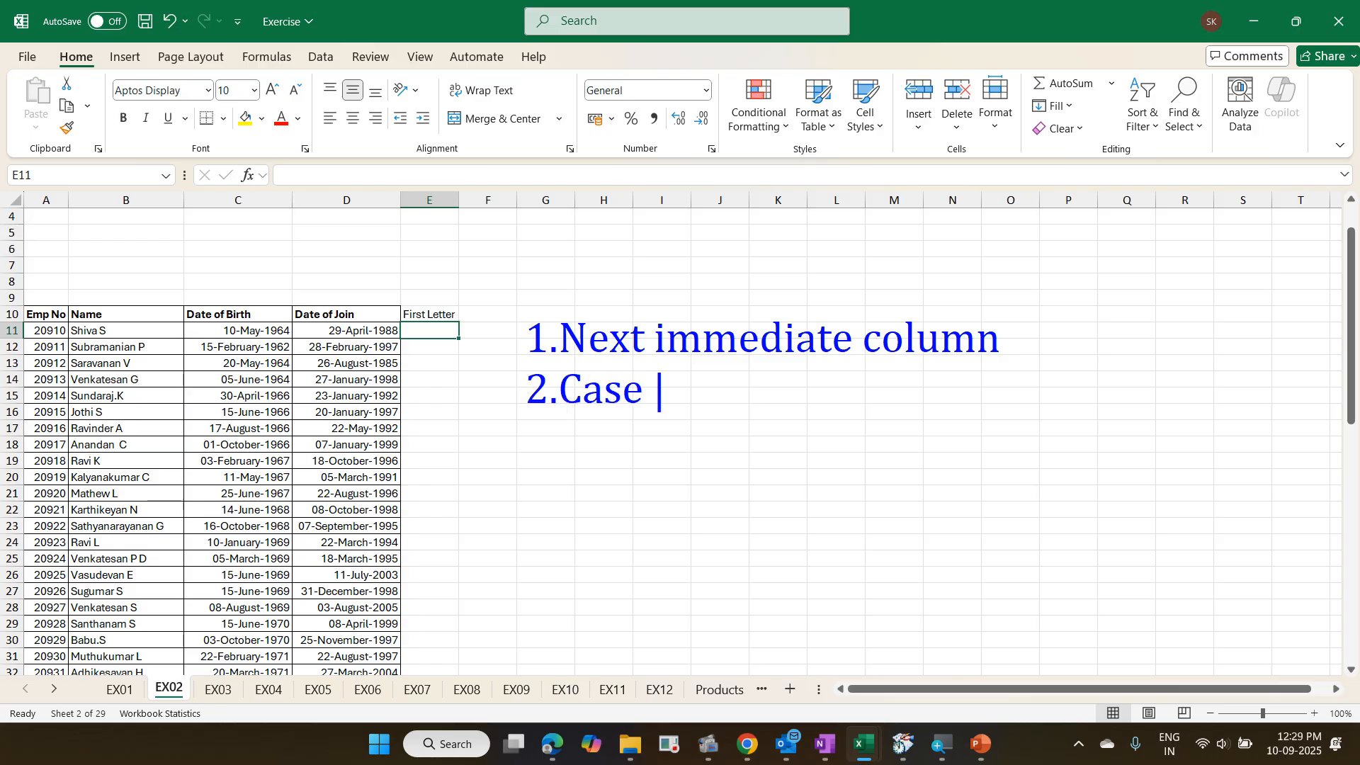
text(sensitive)
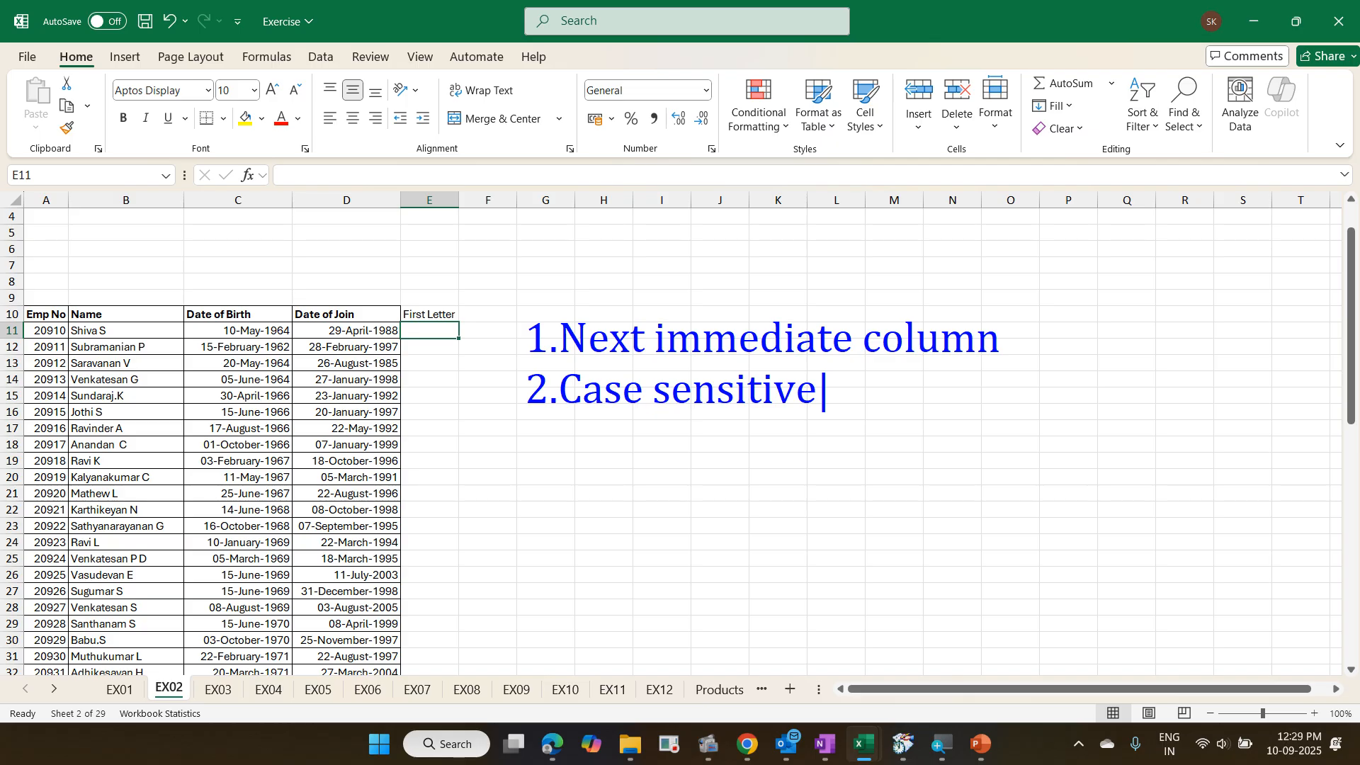
key(Escape)
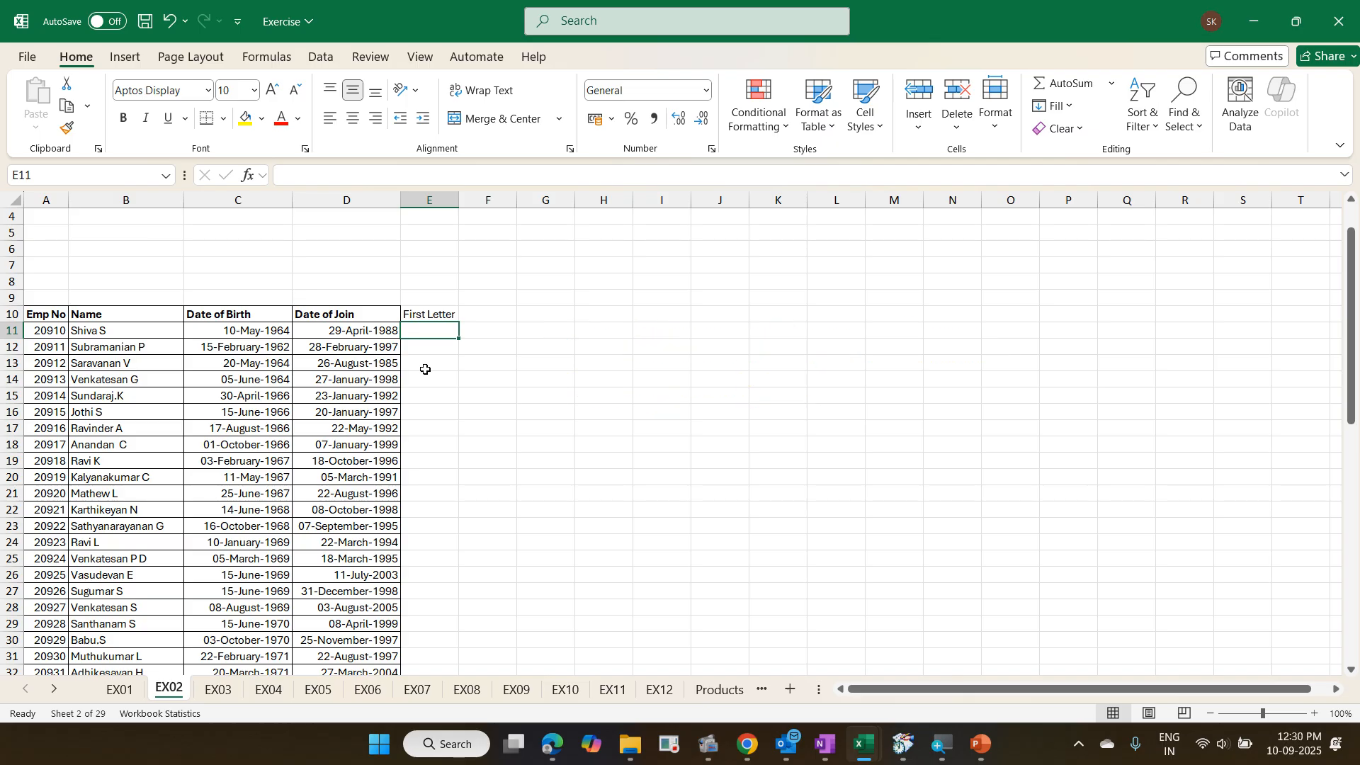
- Enter the sample first letters S in E11 and lowercase v in E14 of the First Letter column
text(S)
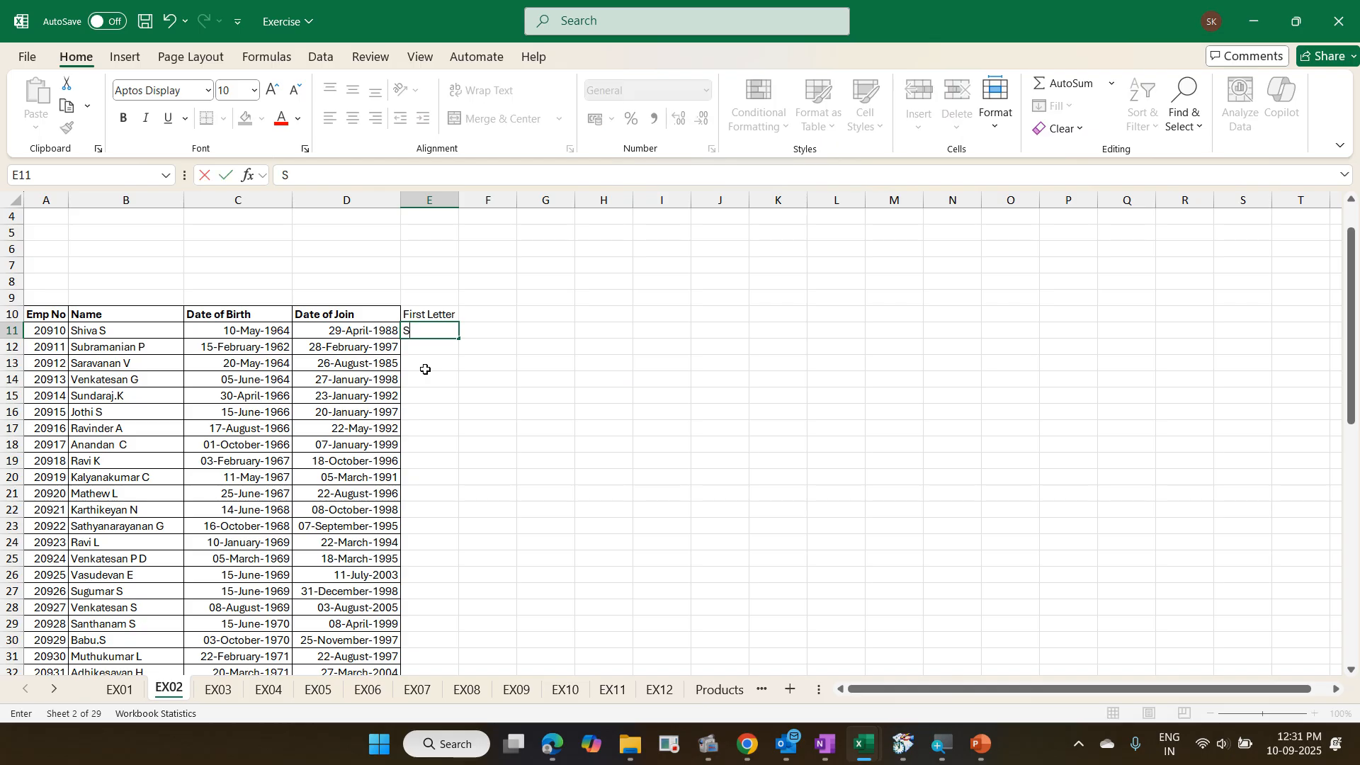
key(Return)
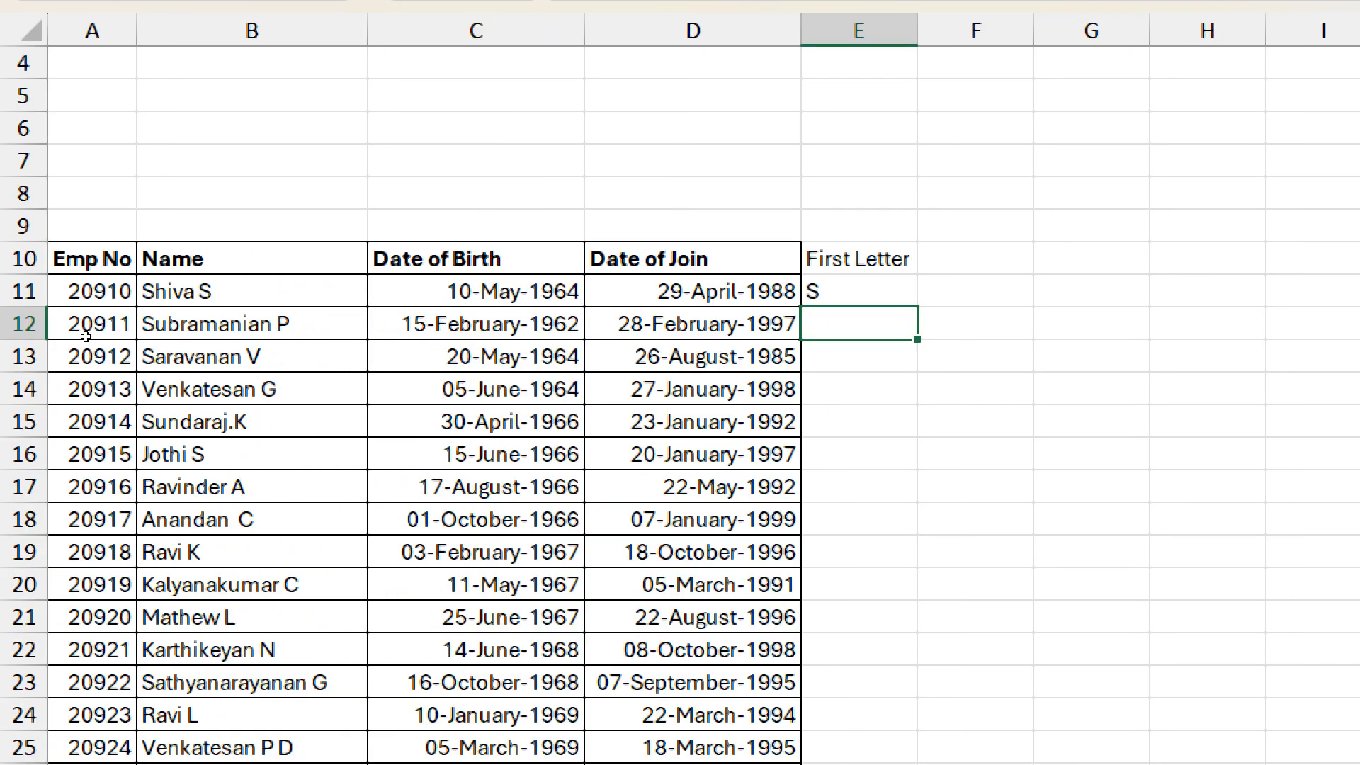
key(Up)
key(Left)
key(Left)
key(Left)
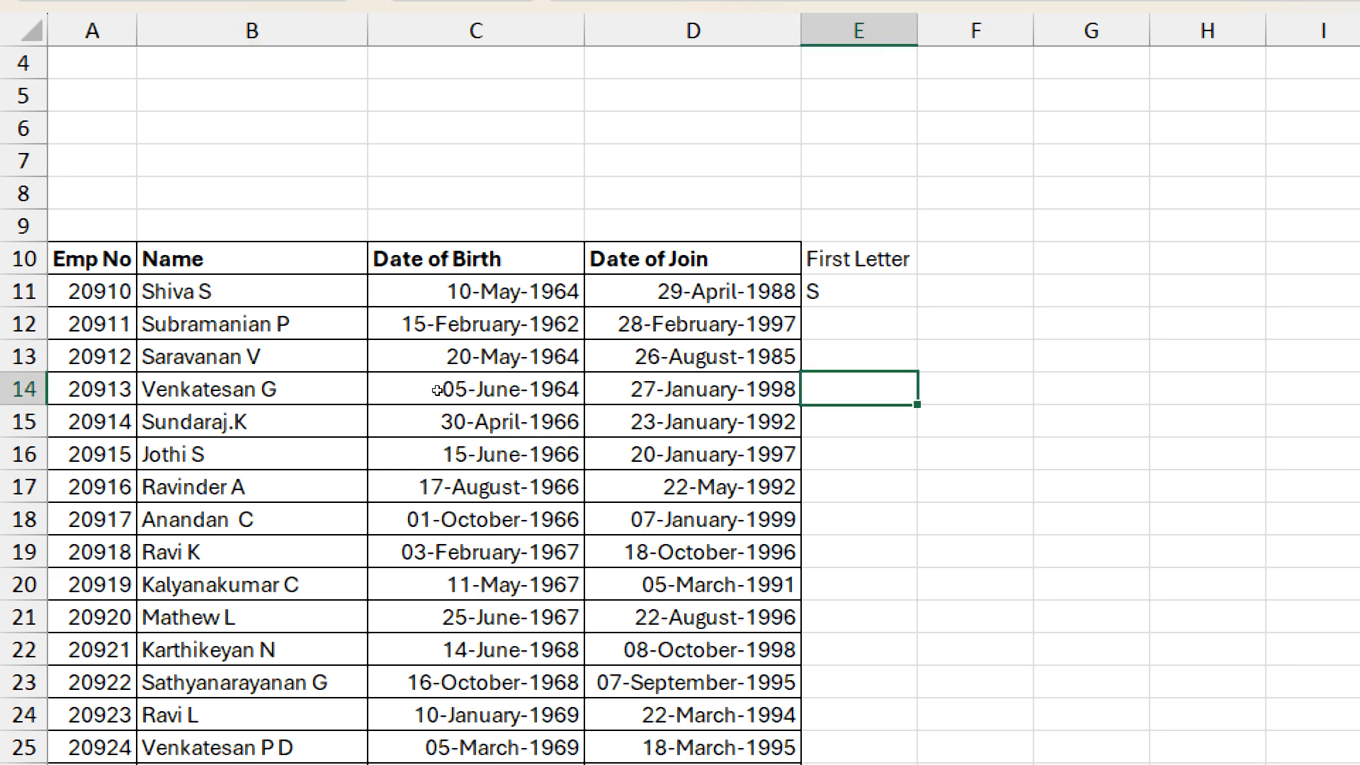
text(v)
key(Return)
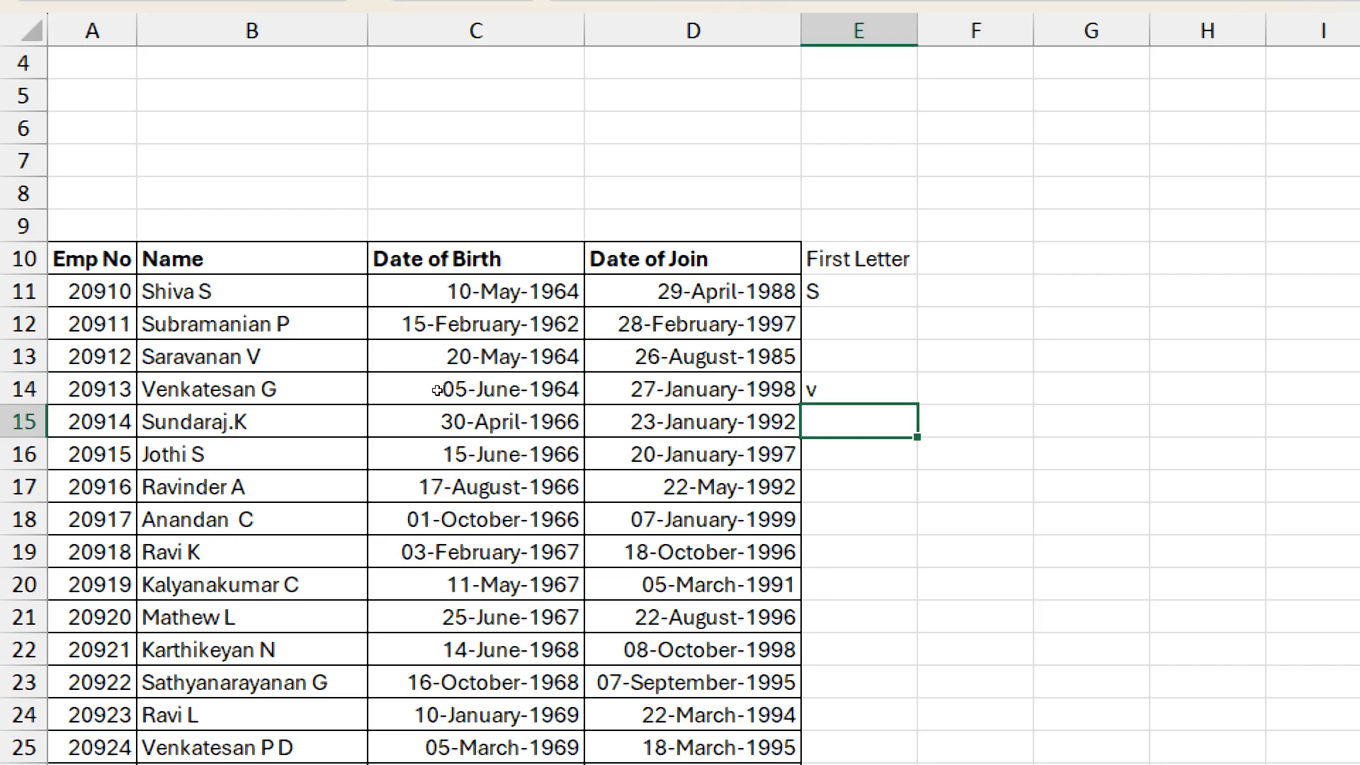
- Compare the samples in E11 and E14, and replace the one in E14 with a capital V
key(Up)
key(Up)
key(Up)
key(Up)
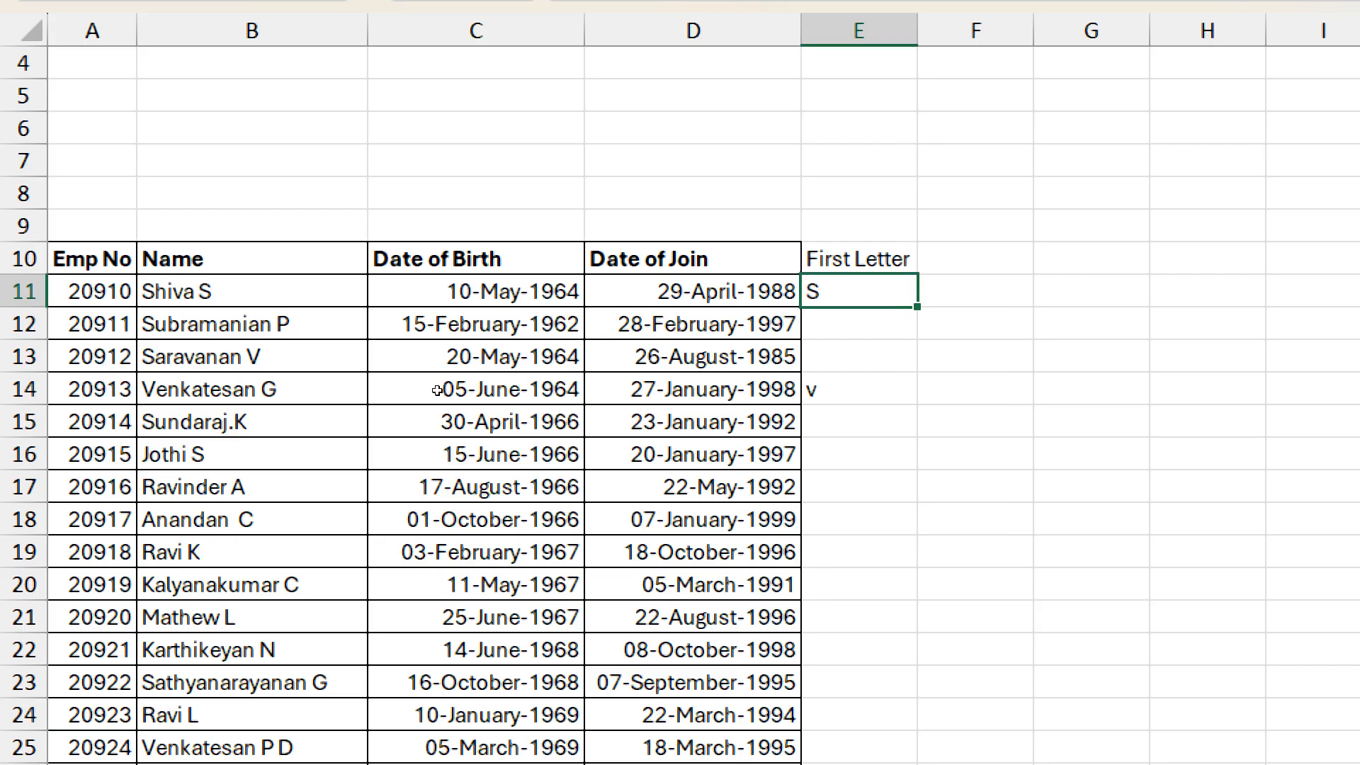
key(Down)
key(Down)
key(Down)
key(Down)
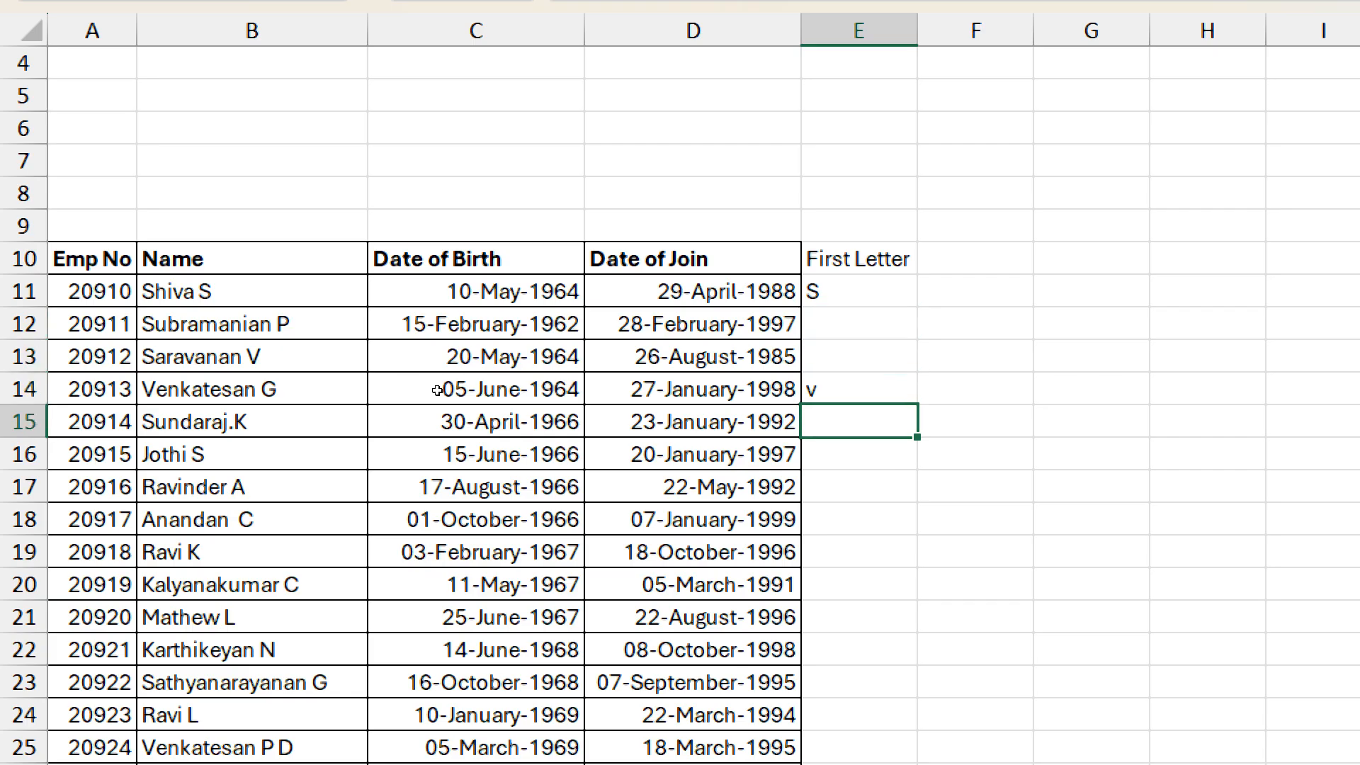
key(Up)
text(v)
key(BackSpace)
text(V)
key(Return)
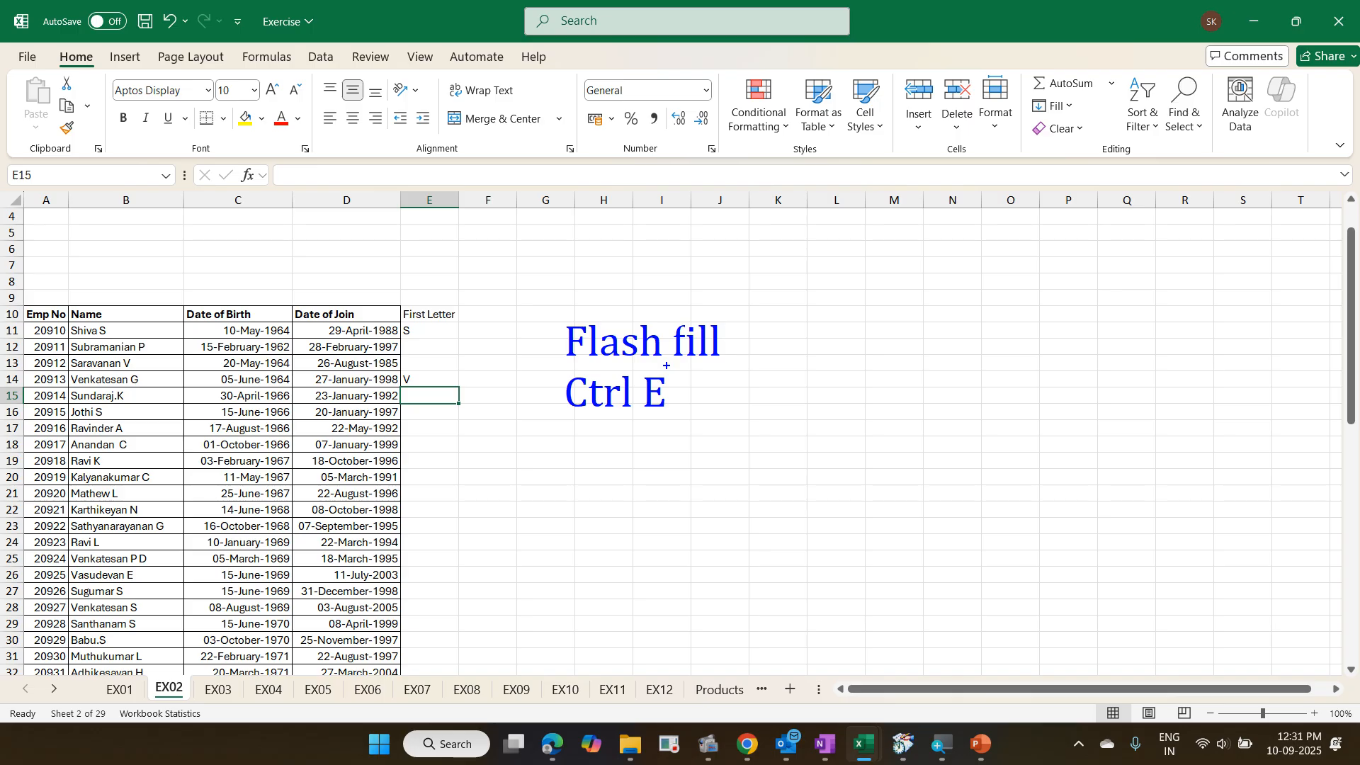
- Clear the on-screen note, Flash Fill the First Letter column from E15, and check the results down the table
key(Escape)
key(ctrl+e)
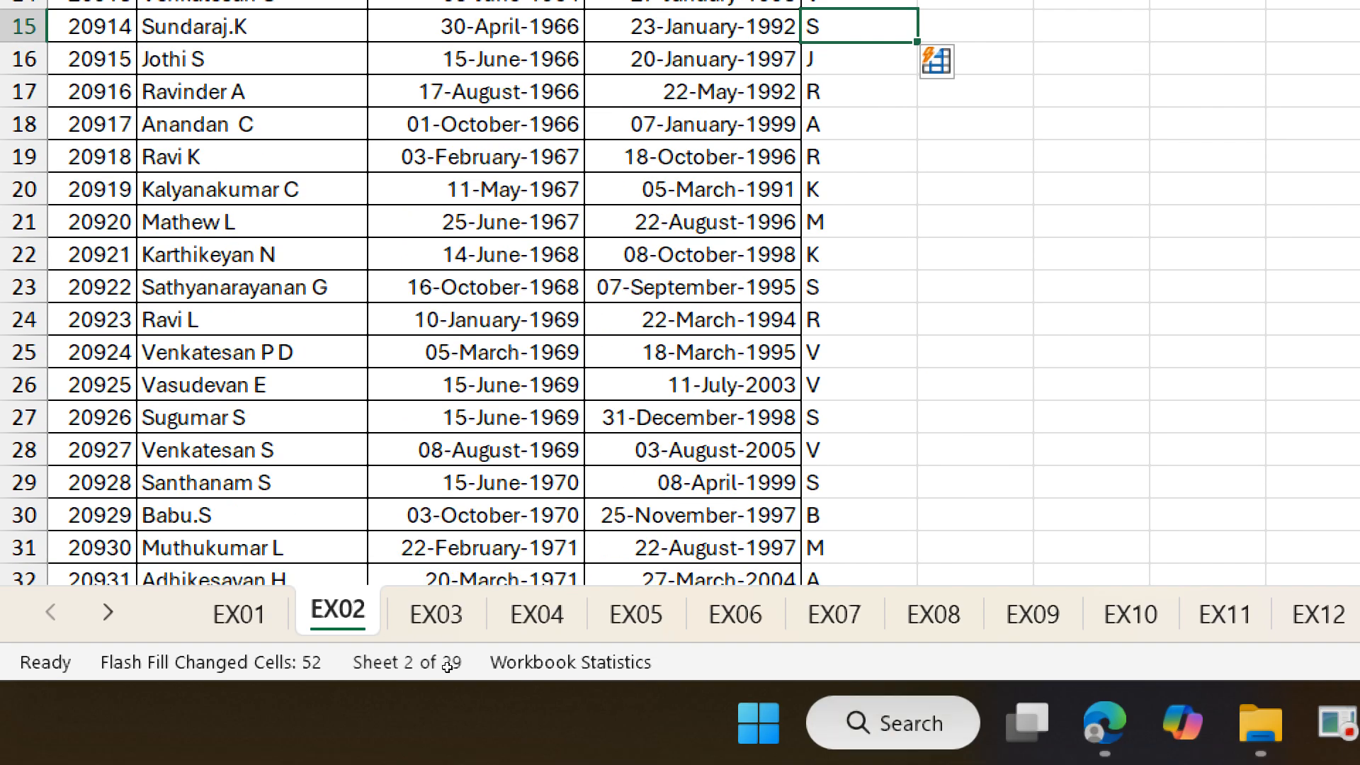
scroll(425, 570, down, 10)
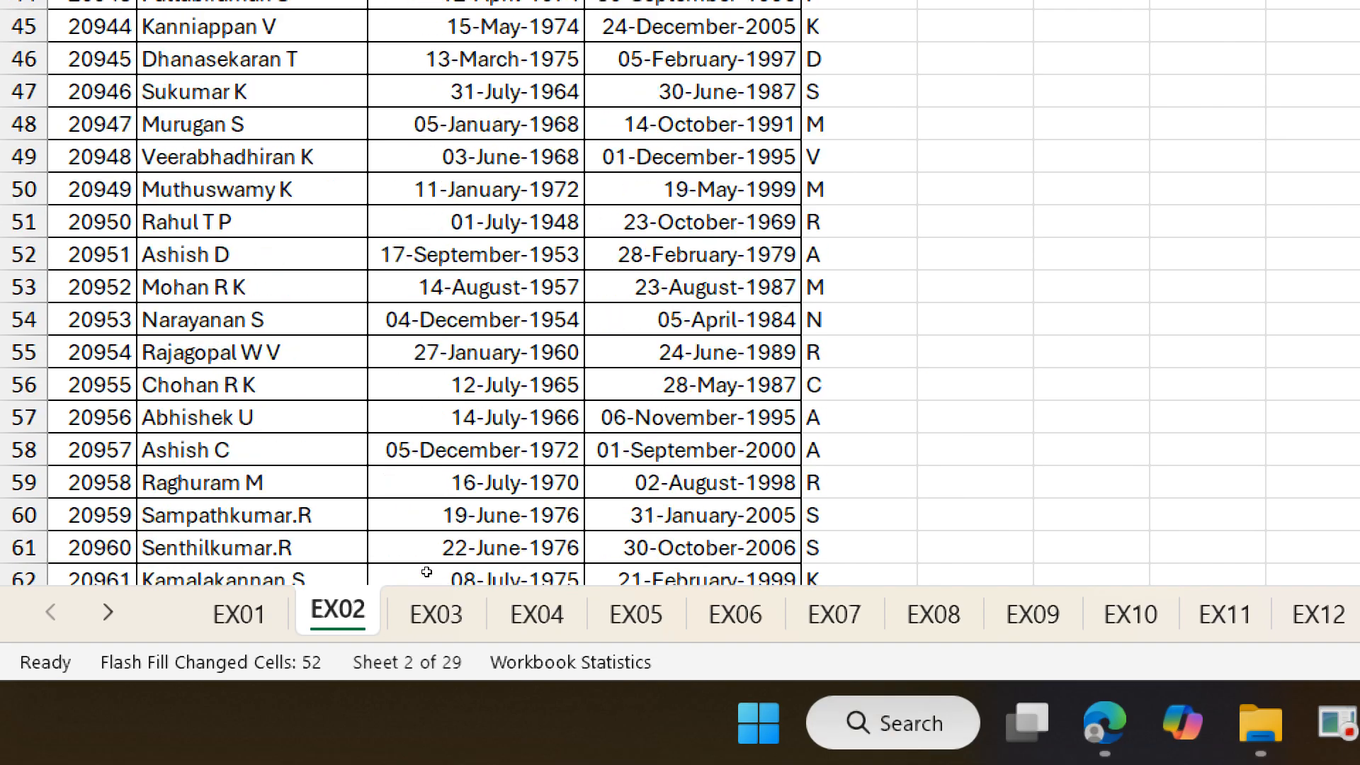
scroll(426, 572, up, 11)
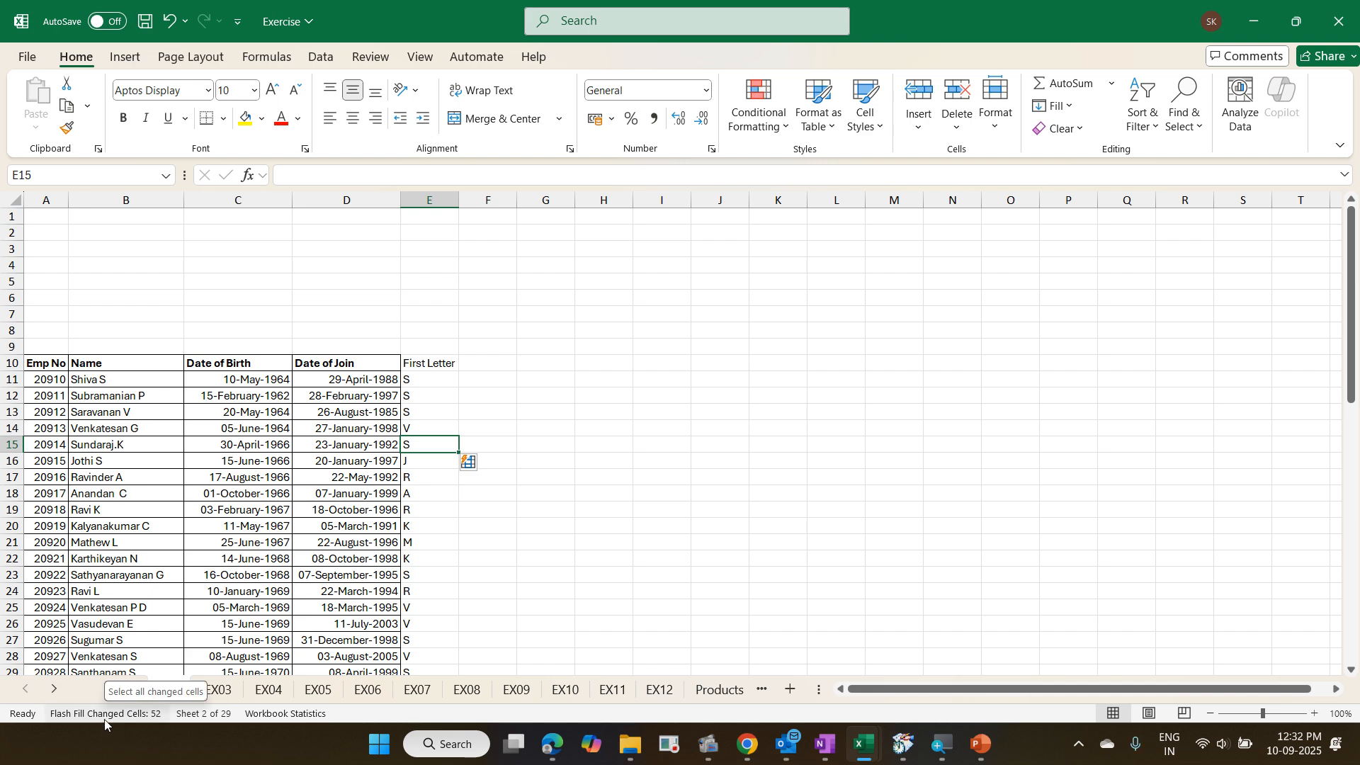
- Select all cells changed by Flash Fill to review them, and undo the fill
click(105, 717)
scroll(384, 481, up, 5)
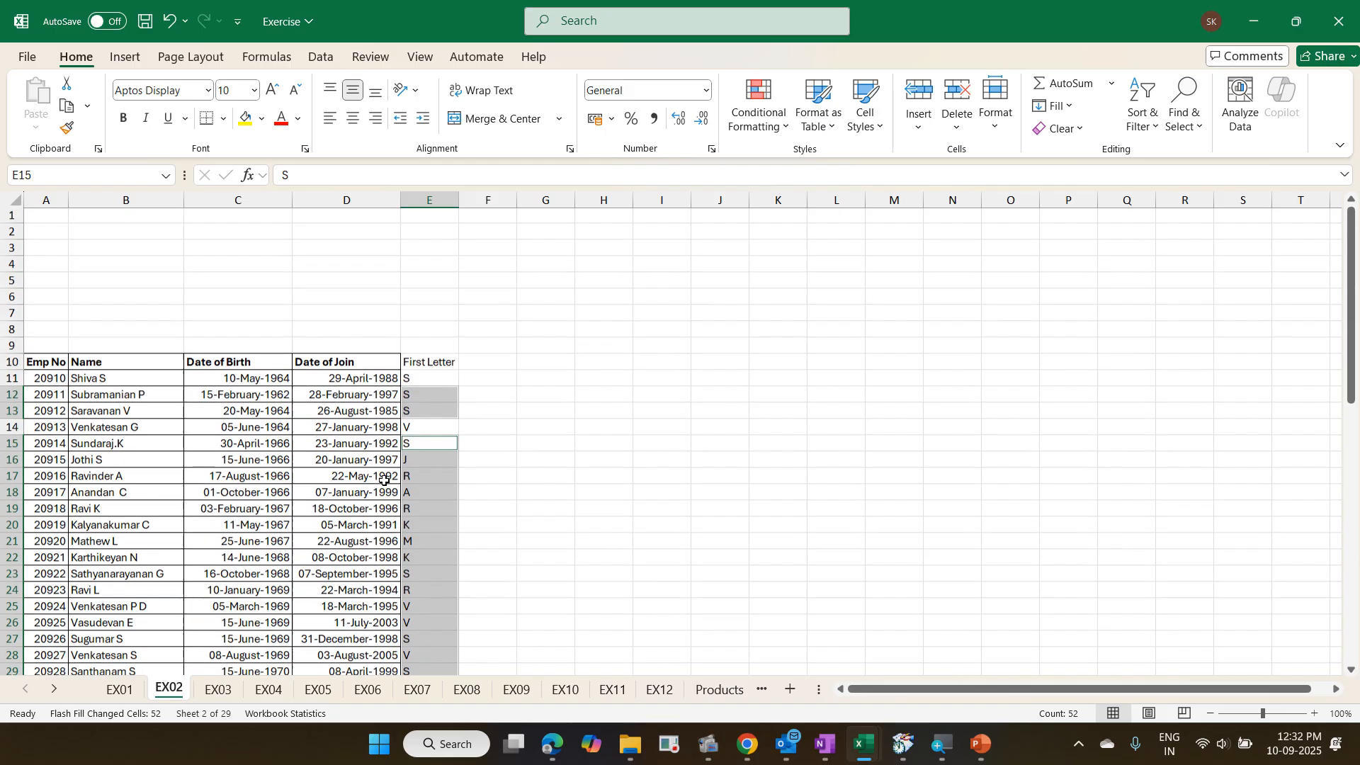
scroll(385, 481, down, 9)
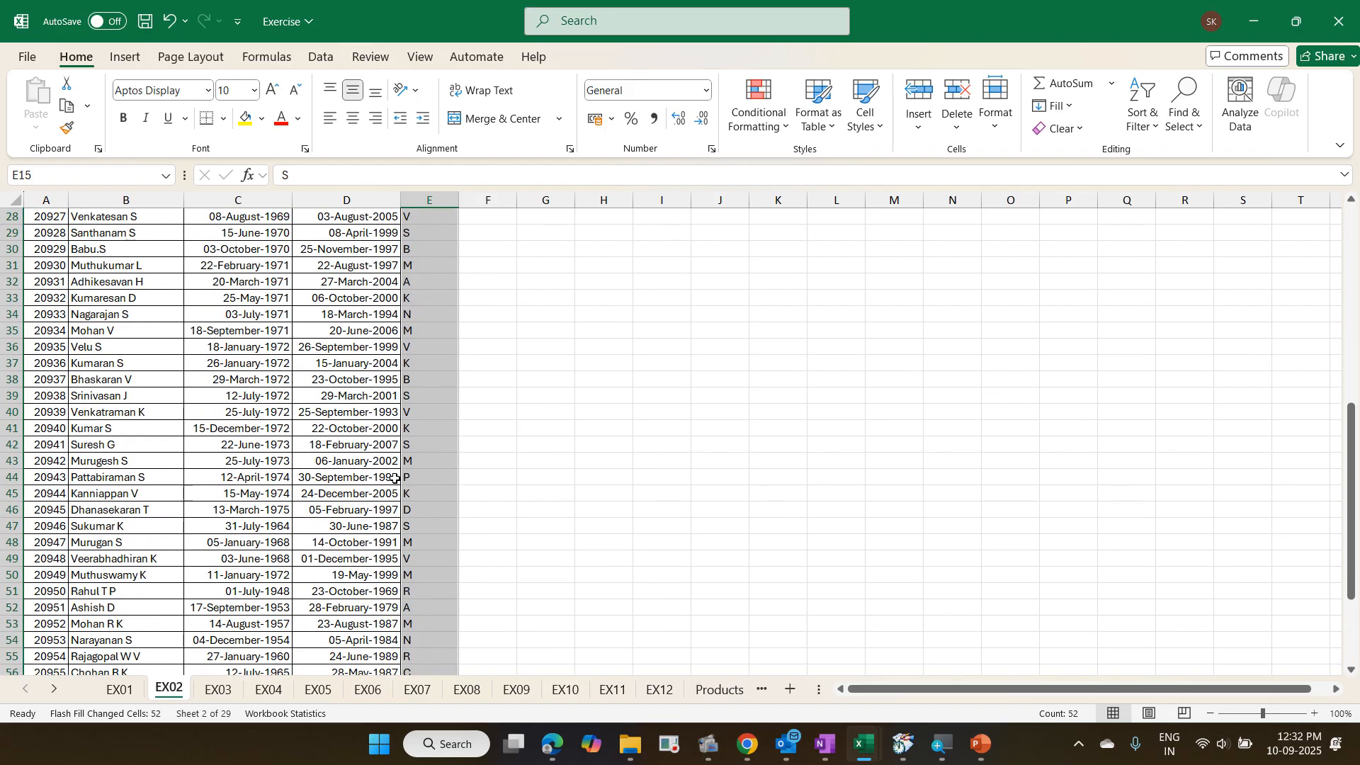
scroll(395, 479, up, 9)
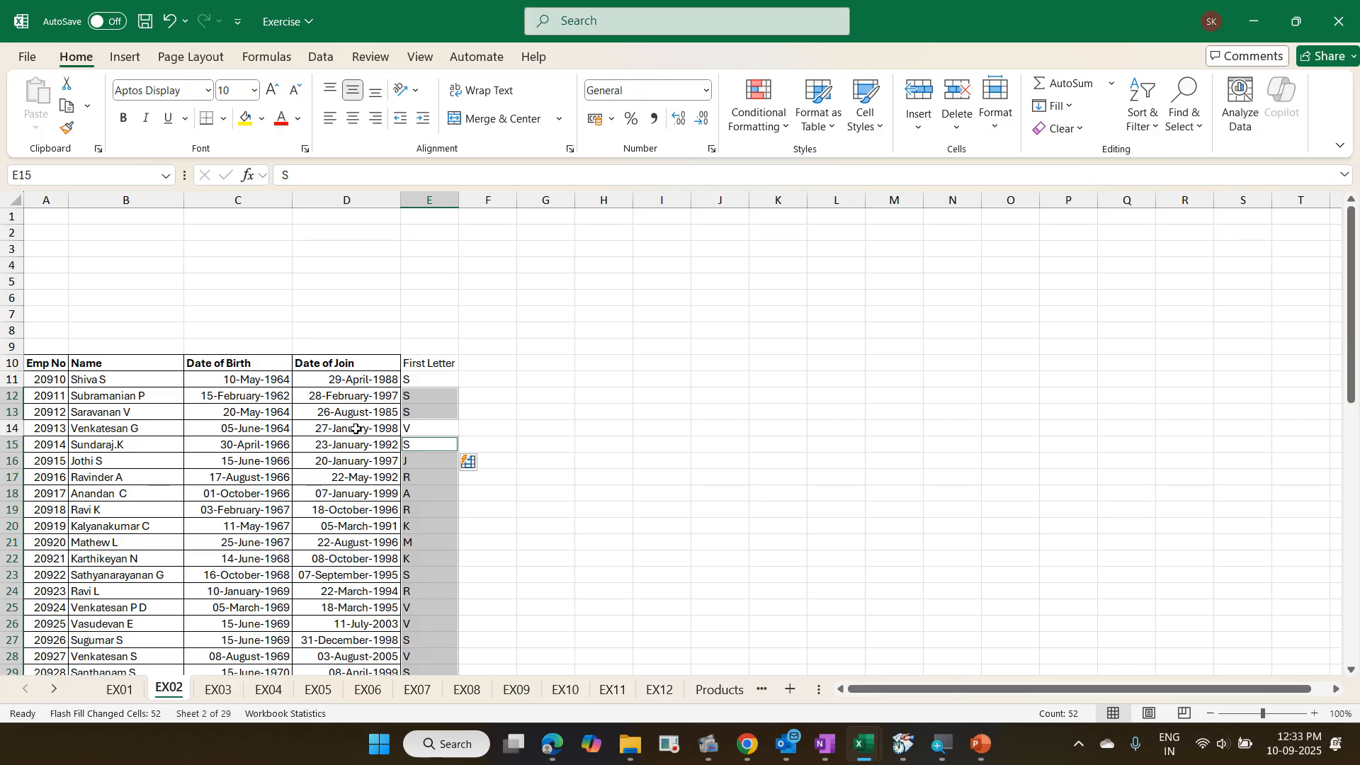
click(424, 394)
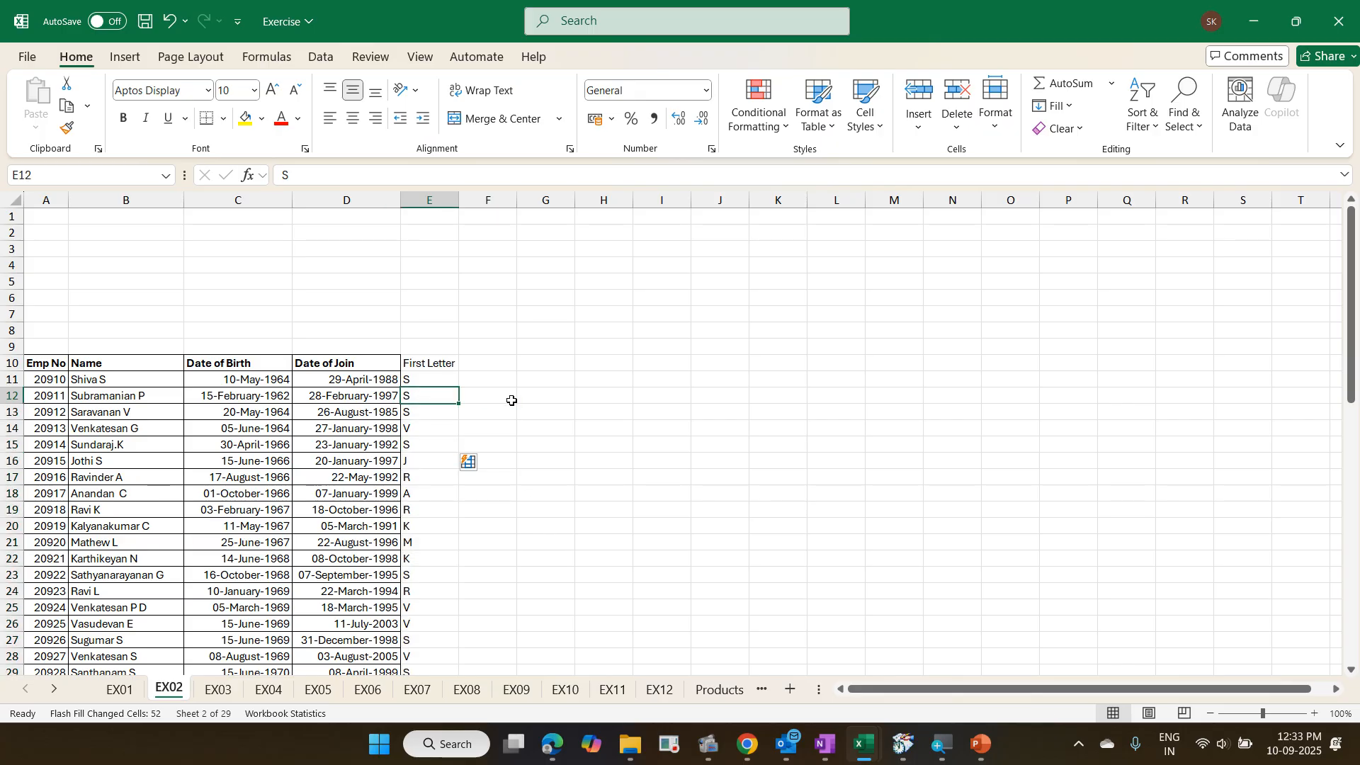
key(ctrl+z)
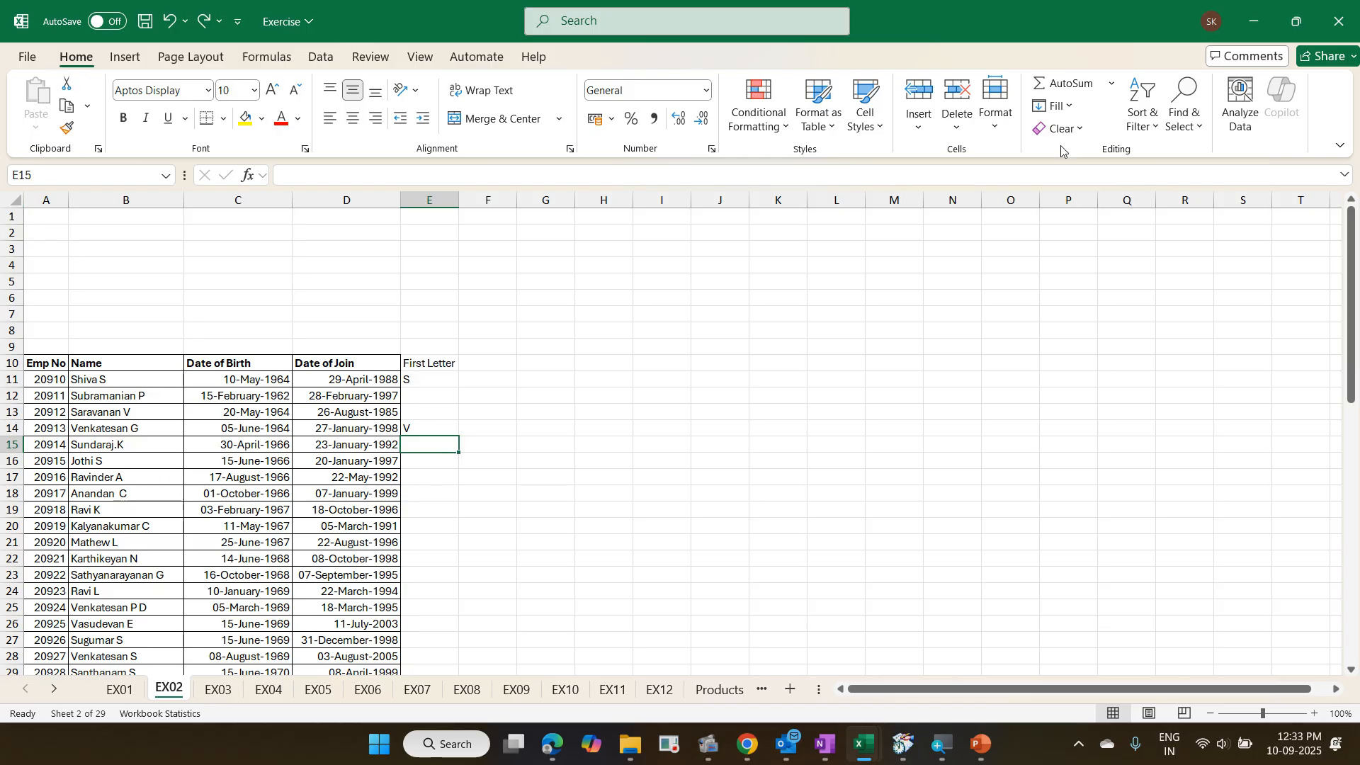
- Run Flash Fill on the First Letter column from the Fill options, and undo it
click(1068, 106)
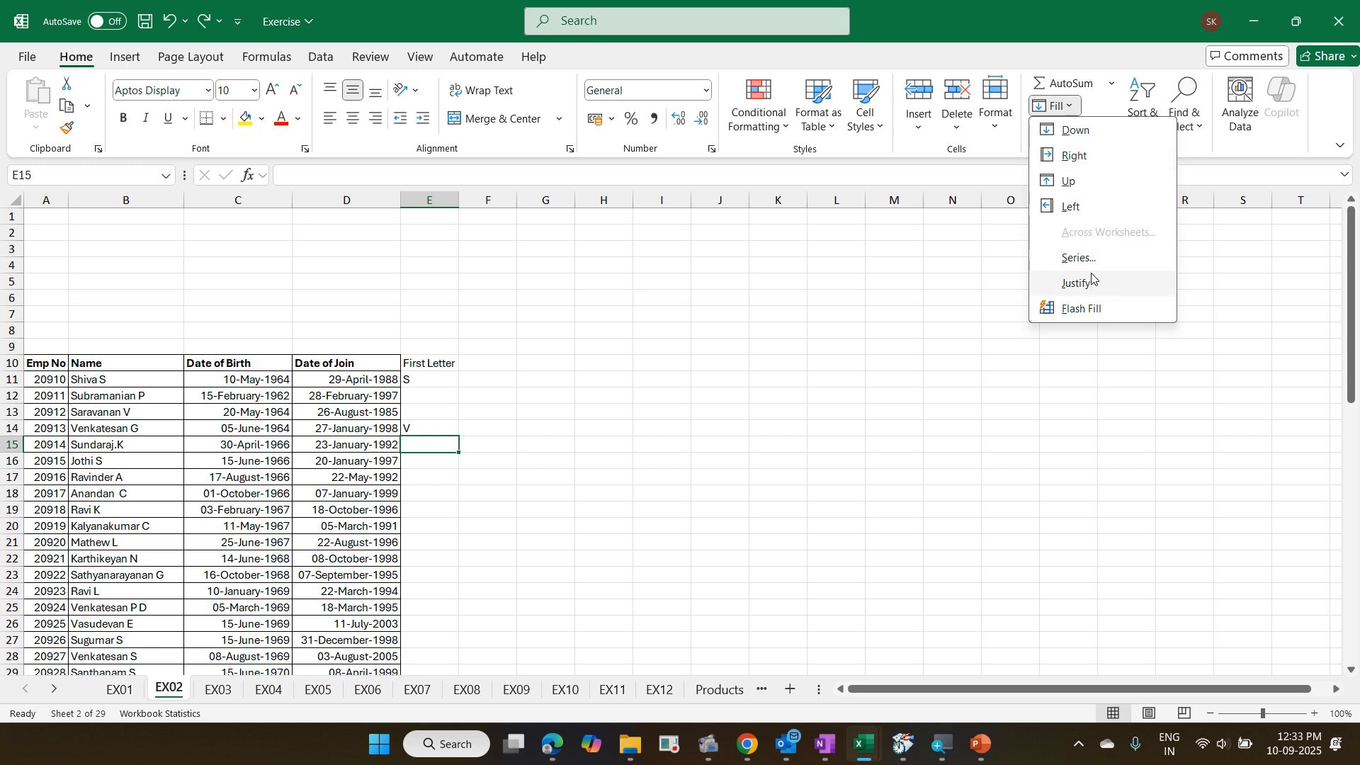
click(1096, 309)
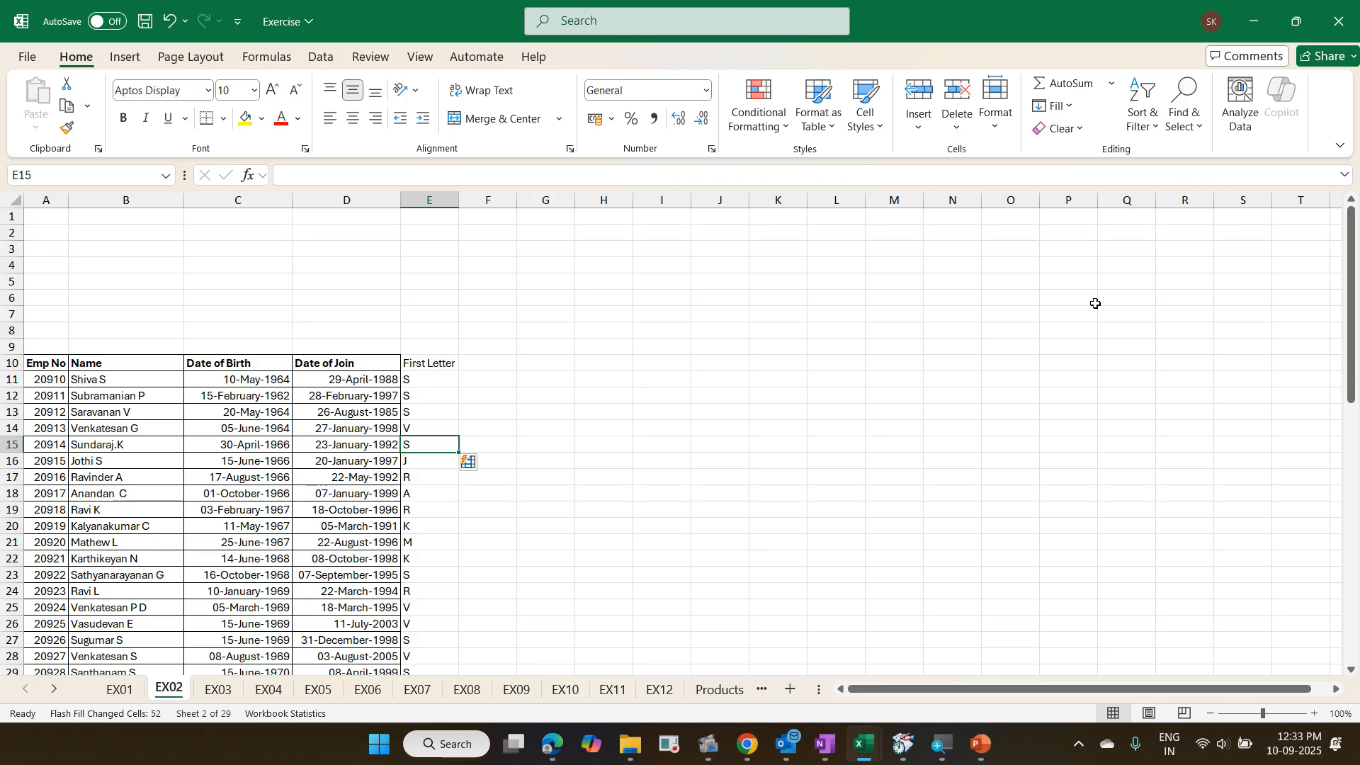
key(ctrl+z)
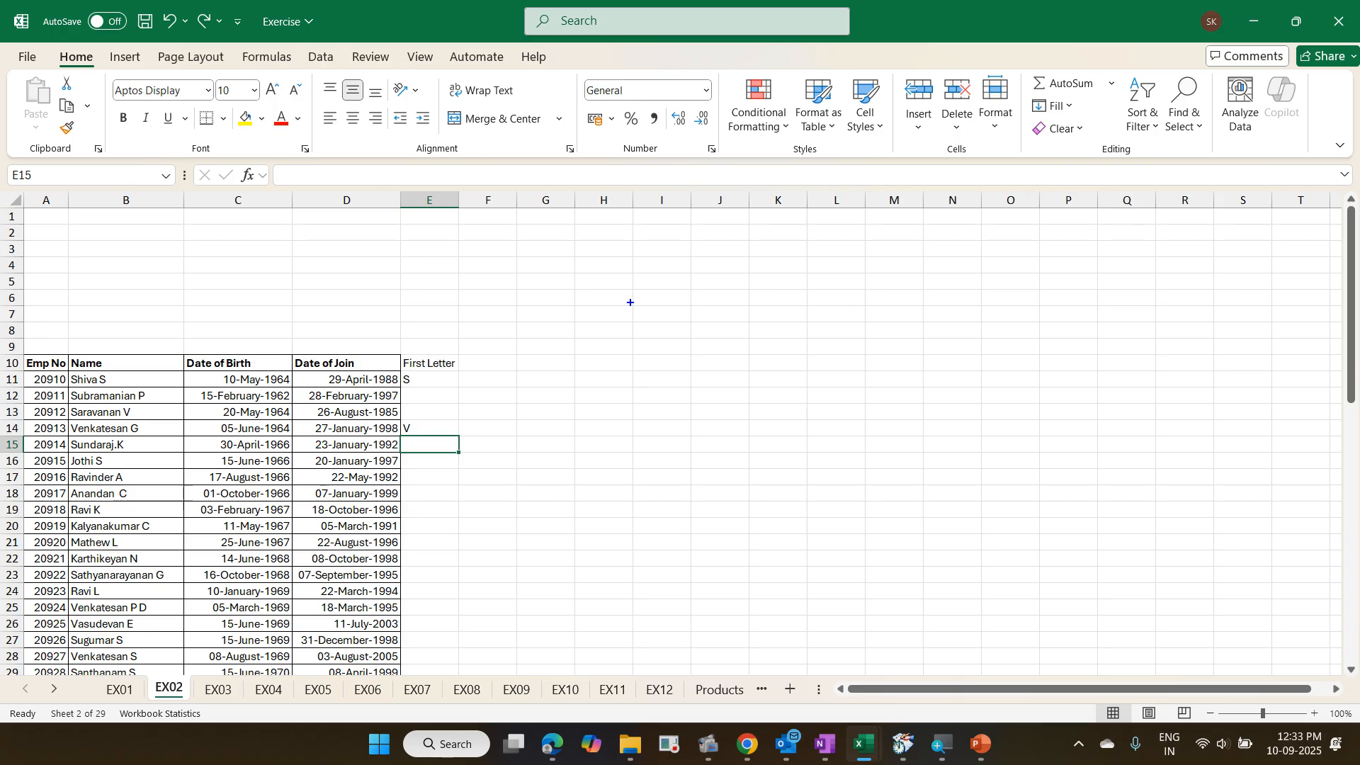
- Draw on-screen boxes around rows 11 and 14 from Name to First Letter, and clear the annotation
drag(65, 367, 432, 390)
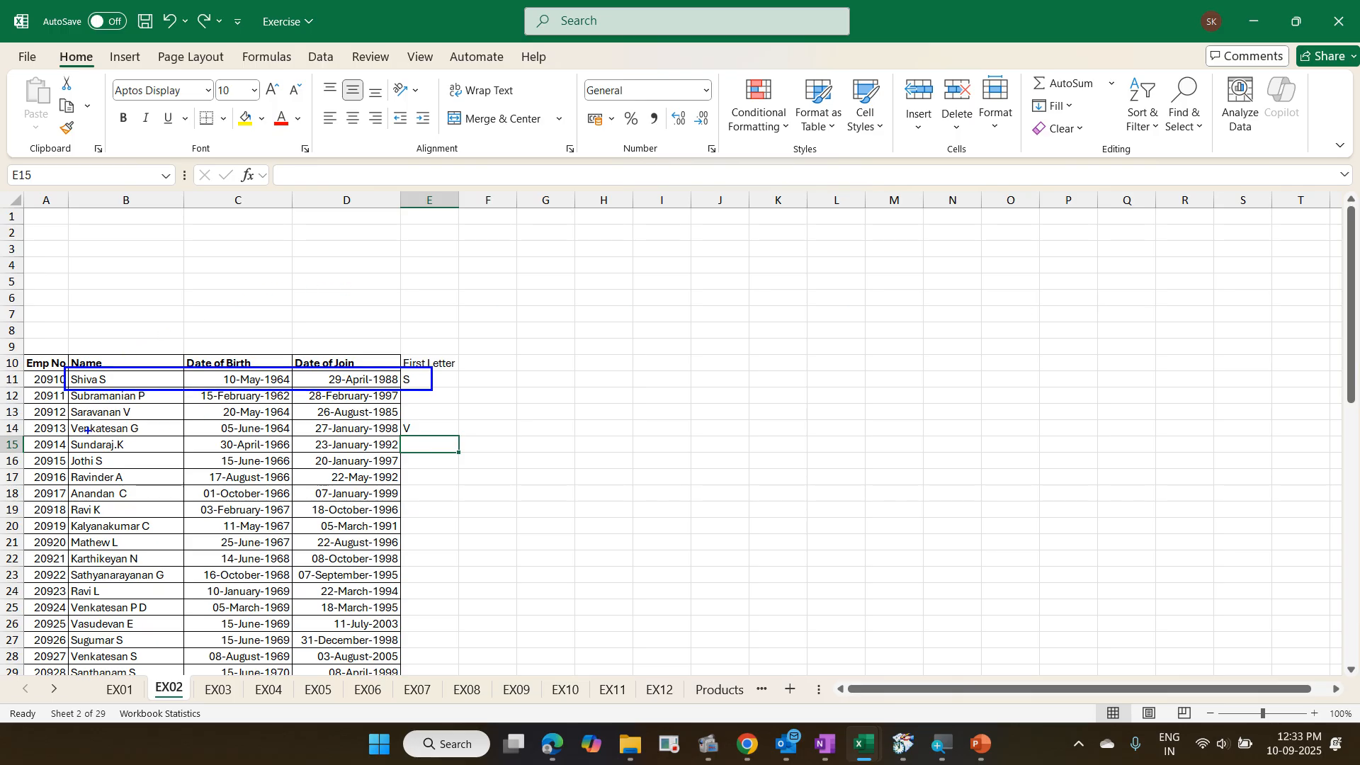
drag(67, 416, 420, 435)
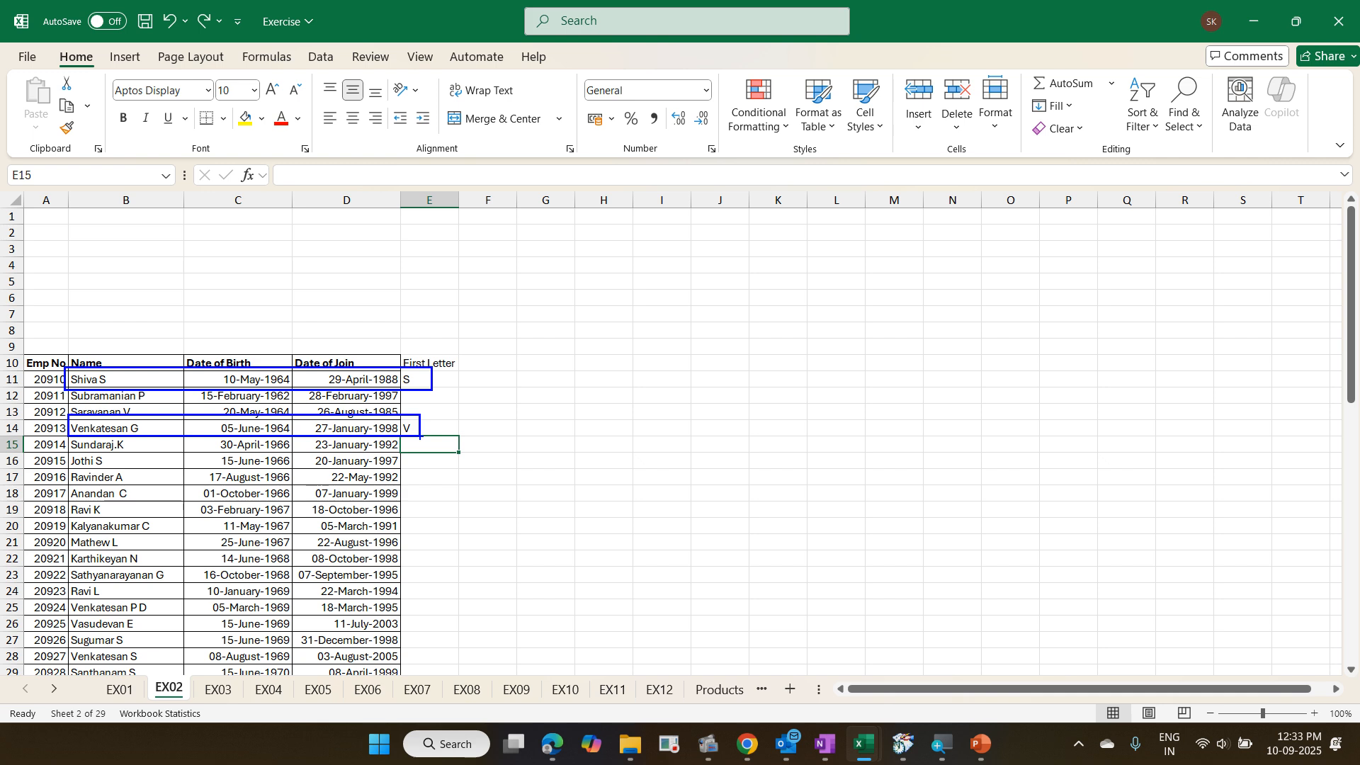
key(Escape)
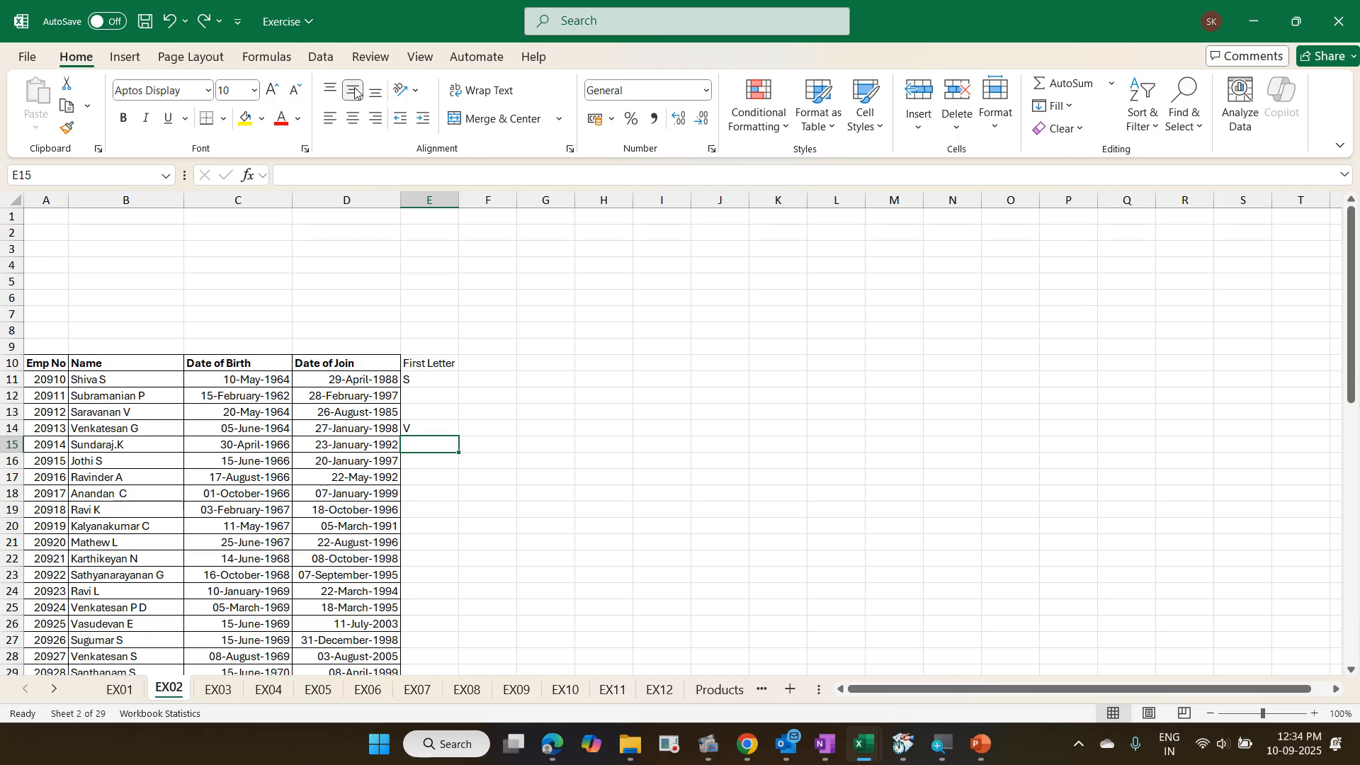
- Shrink and re-maximize the workbook window with the Data commands shown, and Flash Fill the remaining First Letter cells from E15
click(329, 63)
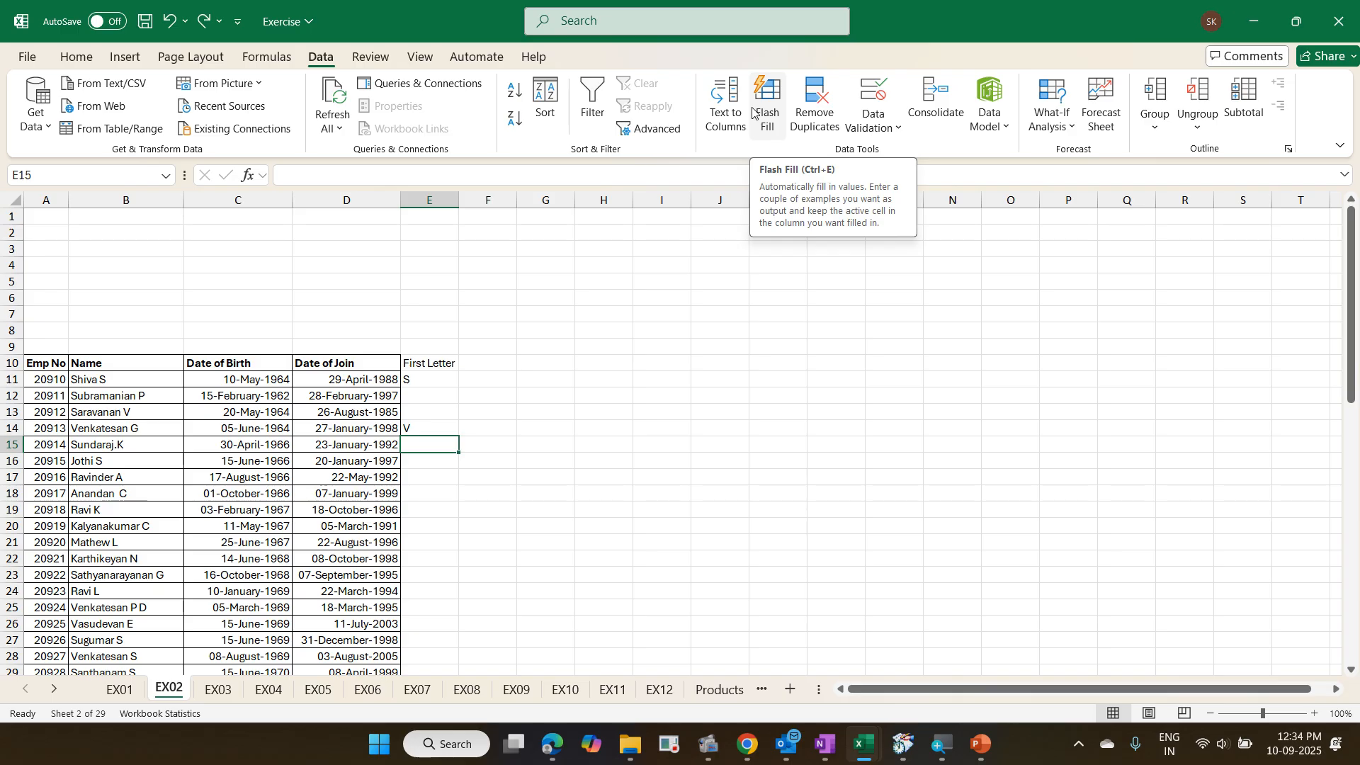
click(1293, 26)
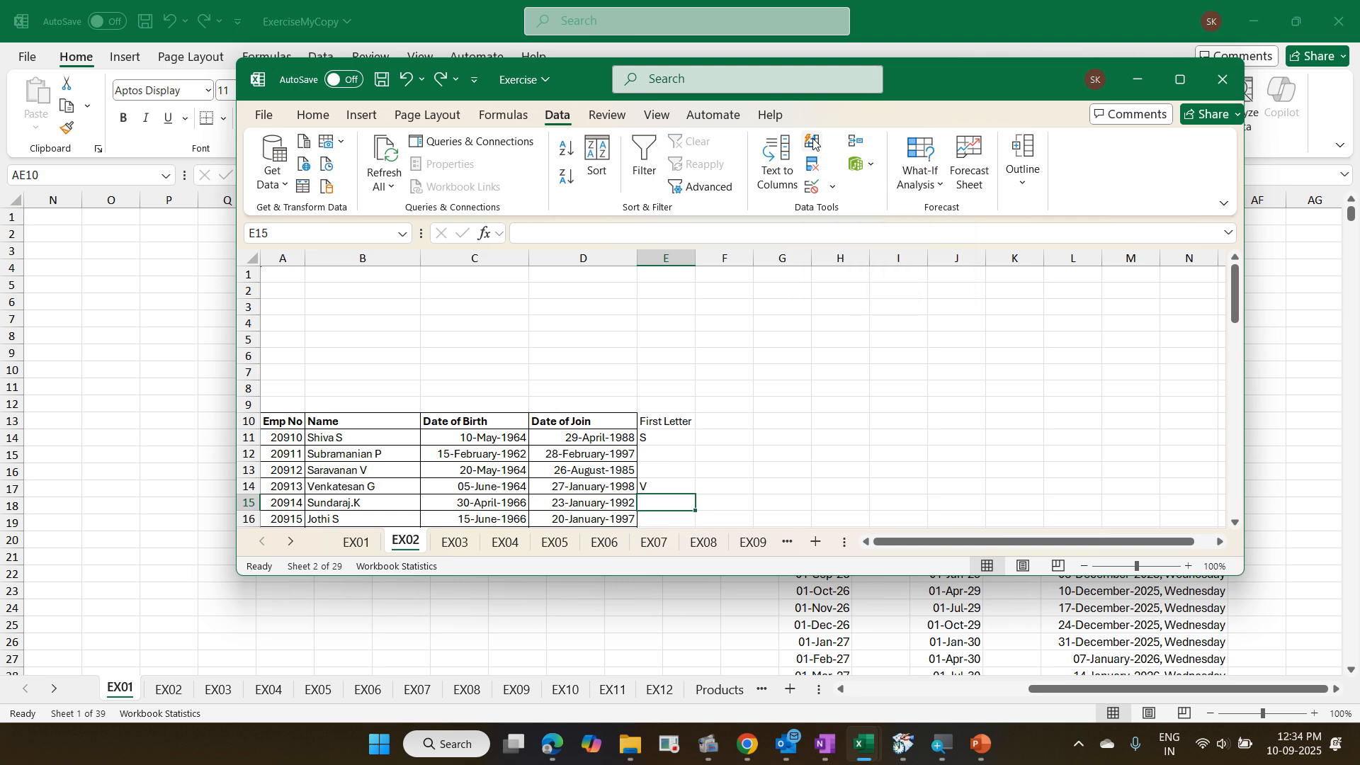
click(1180, 80)
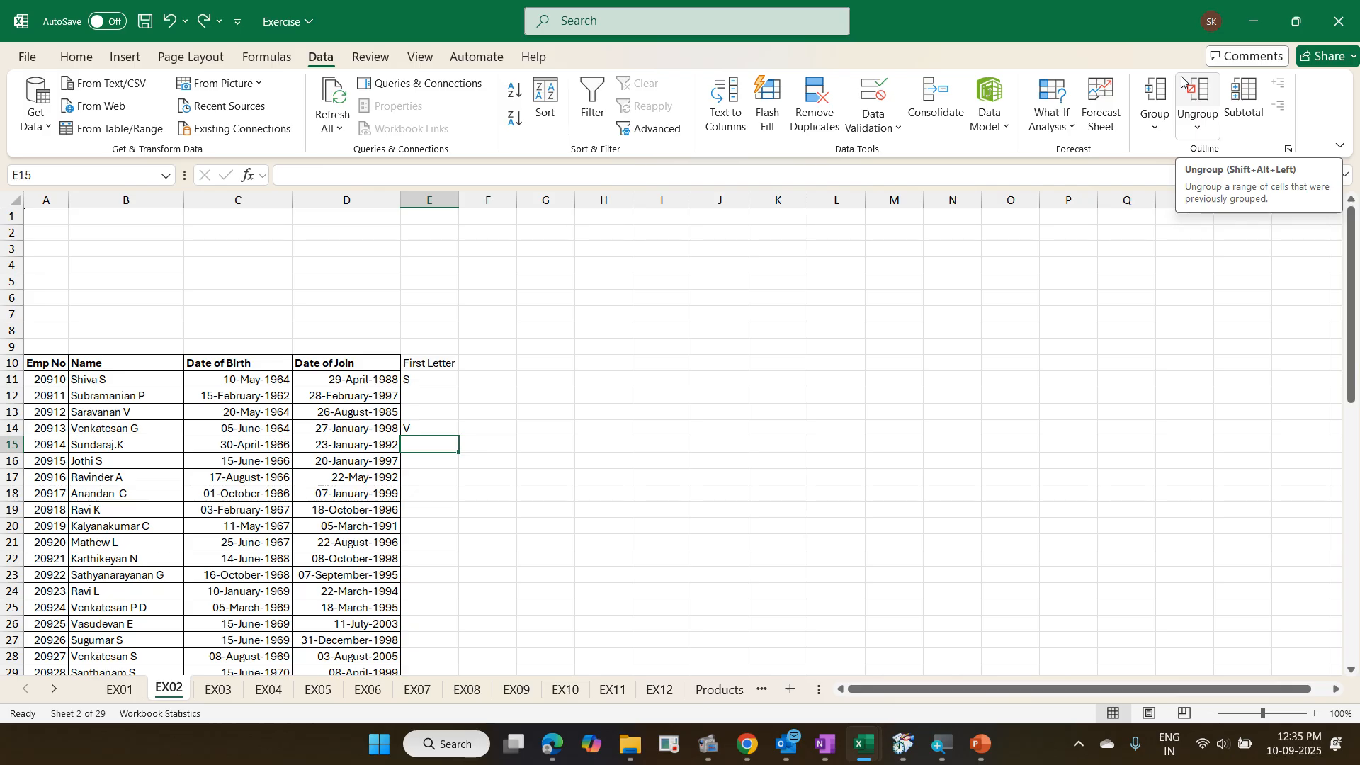
key(ctrl+e)
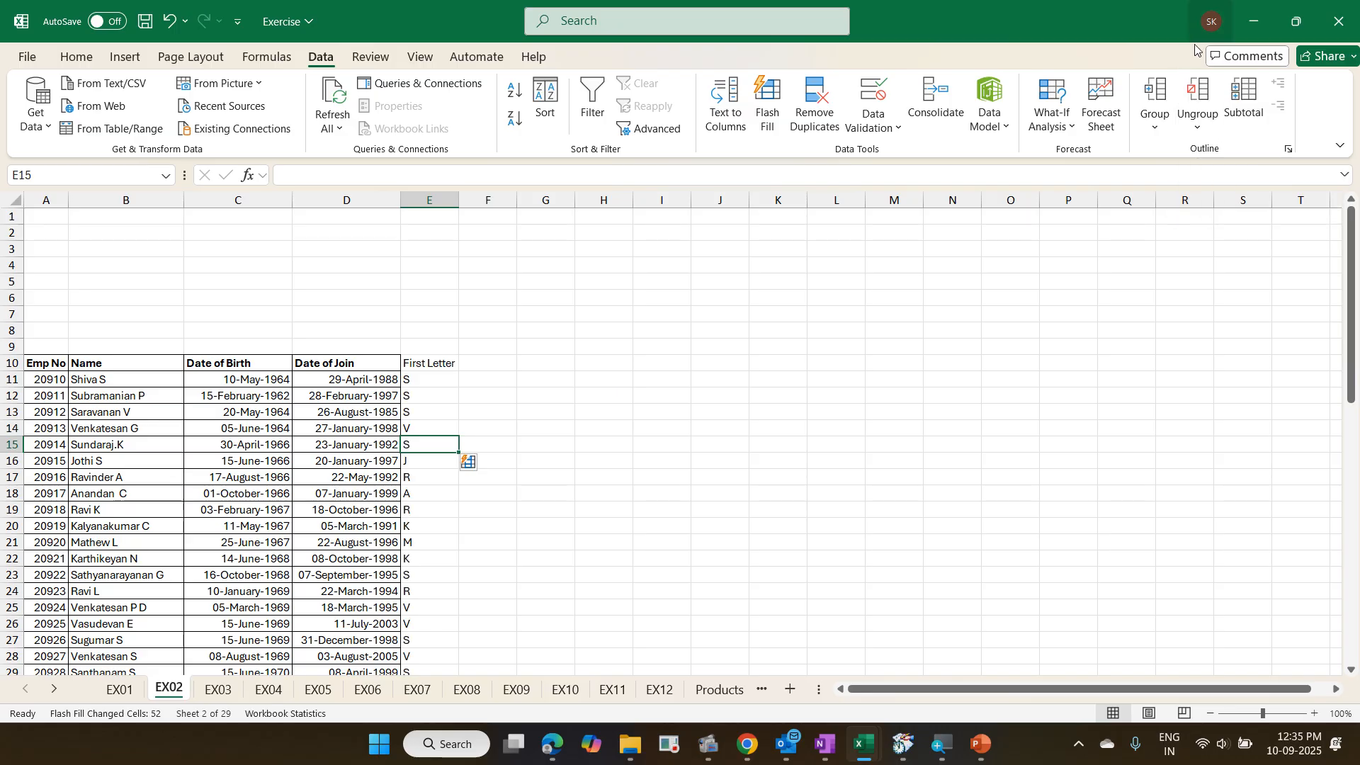
- Add the heading Intial in F10, directly beside First Letter
click(508, 365)
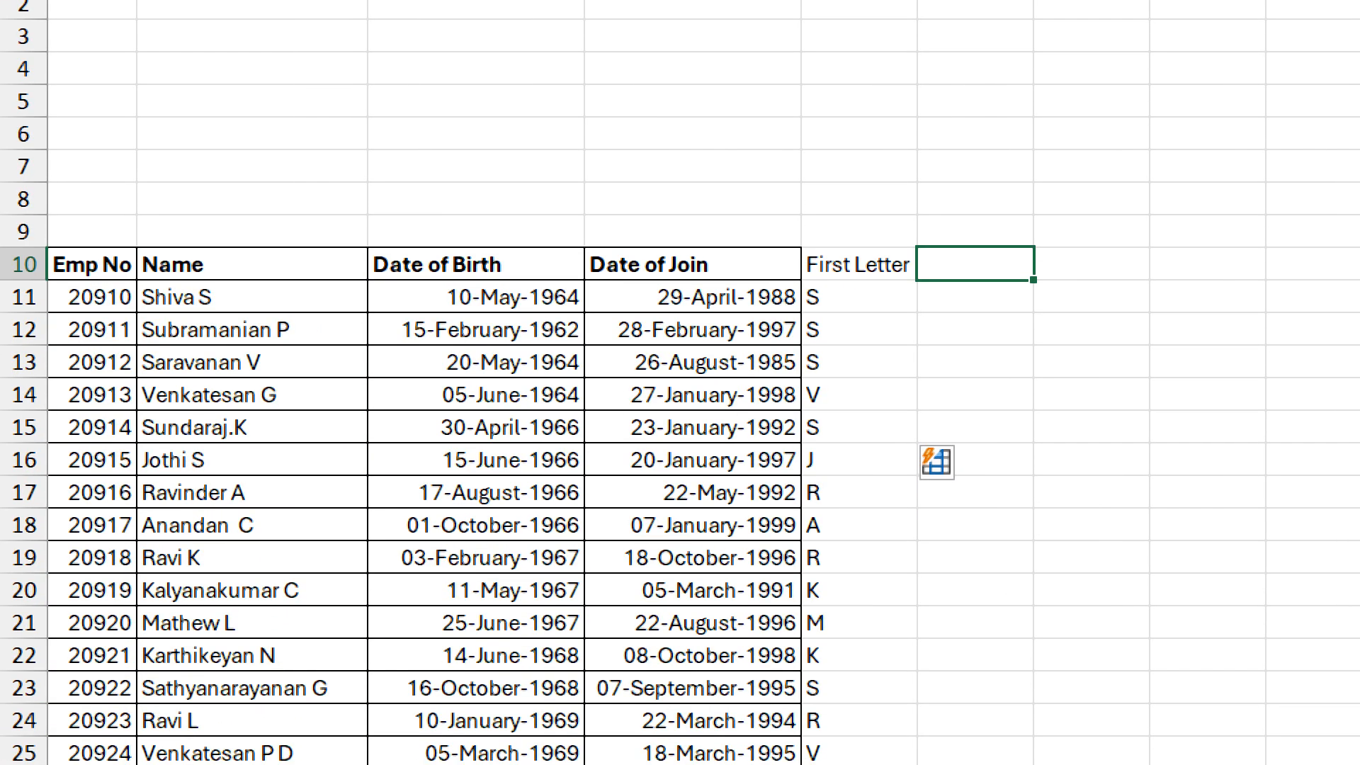
text(In)
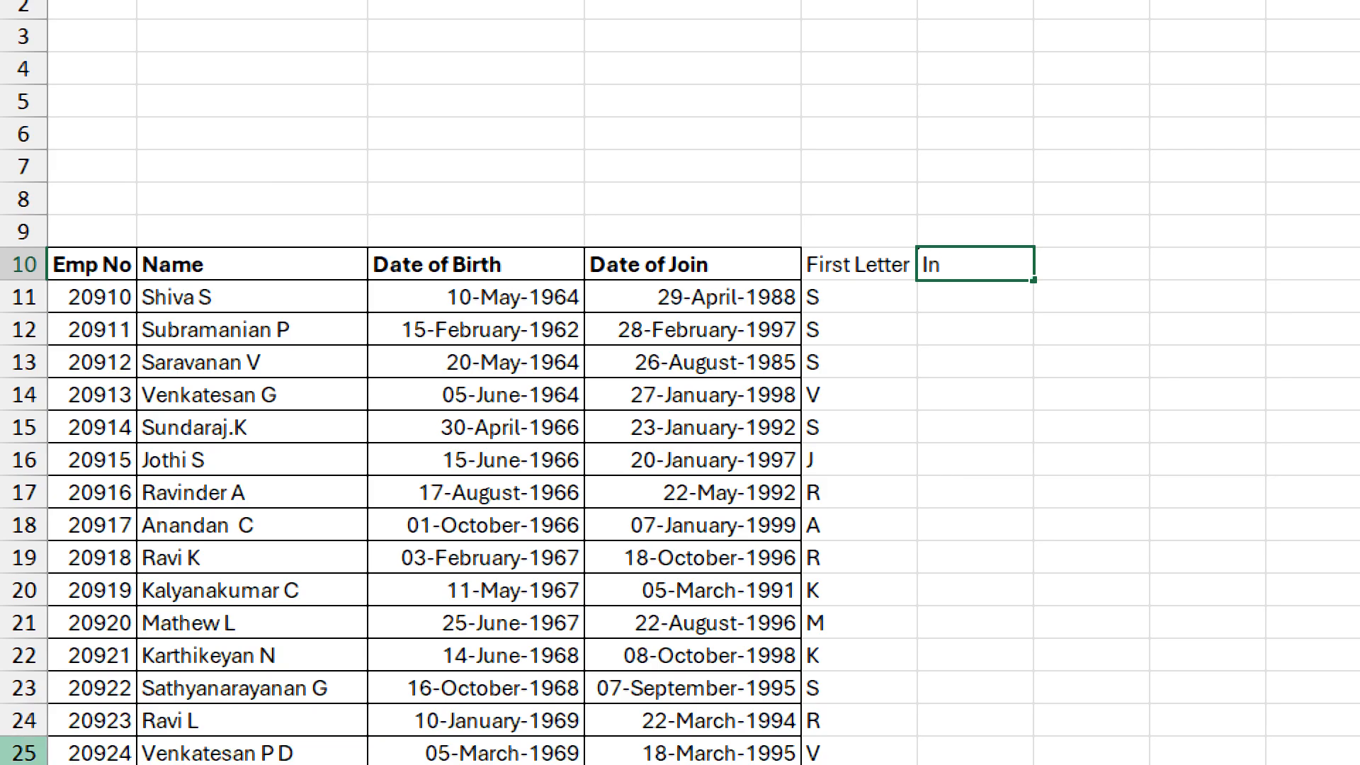
text(tial)
key(Return)
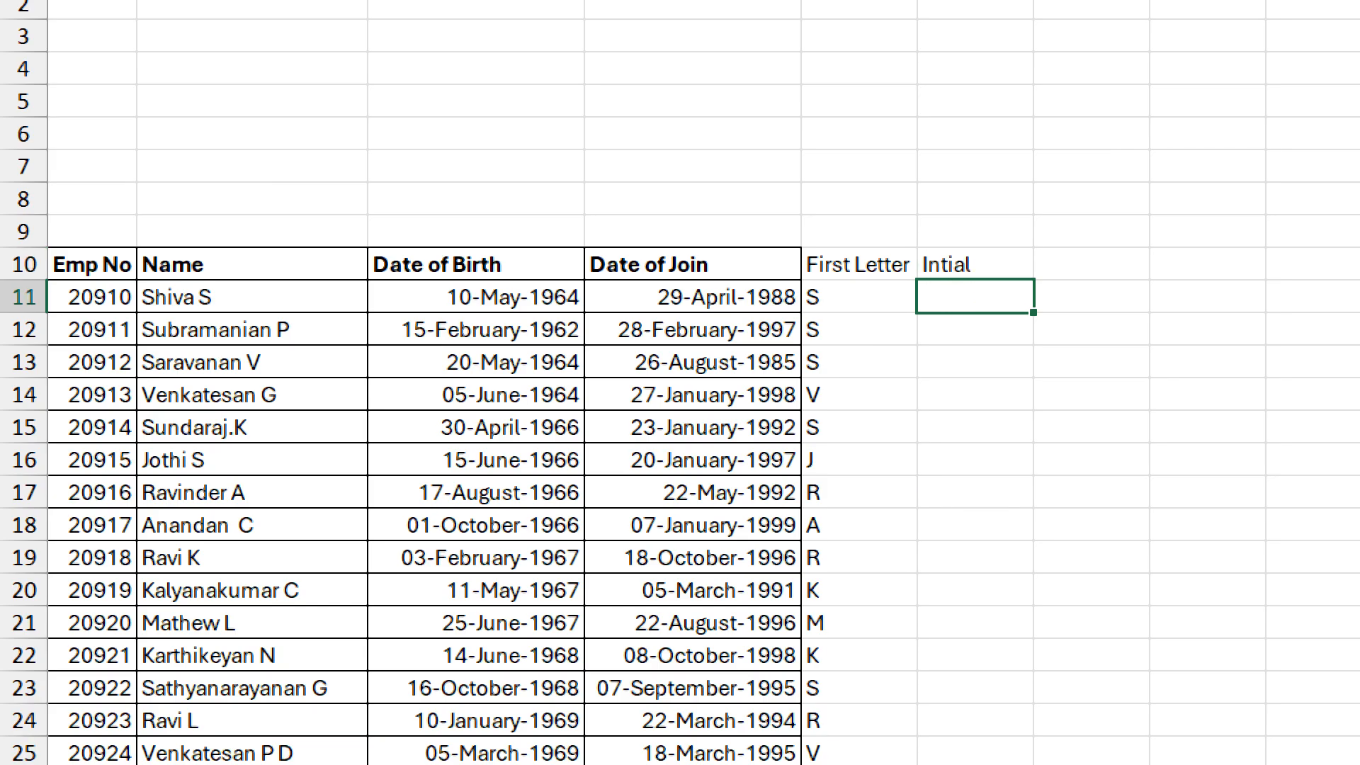
- Enter the sample initials S in F11 and P in F12, and Flash Fill the rest of the Intial column
text(S)
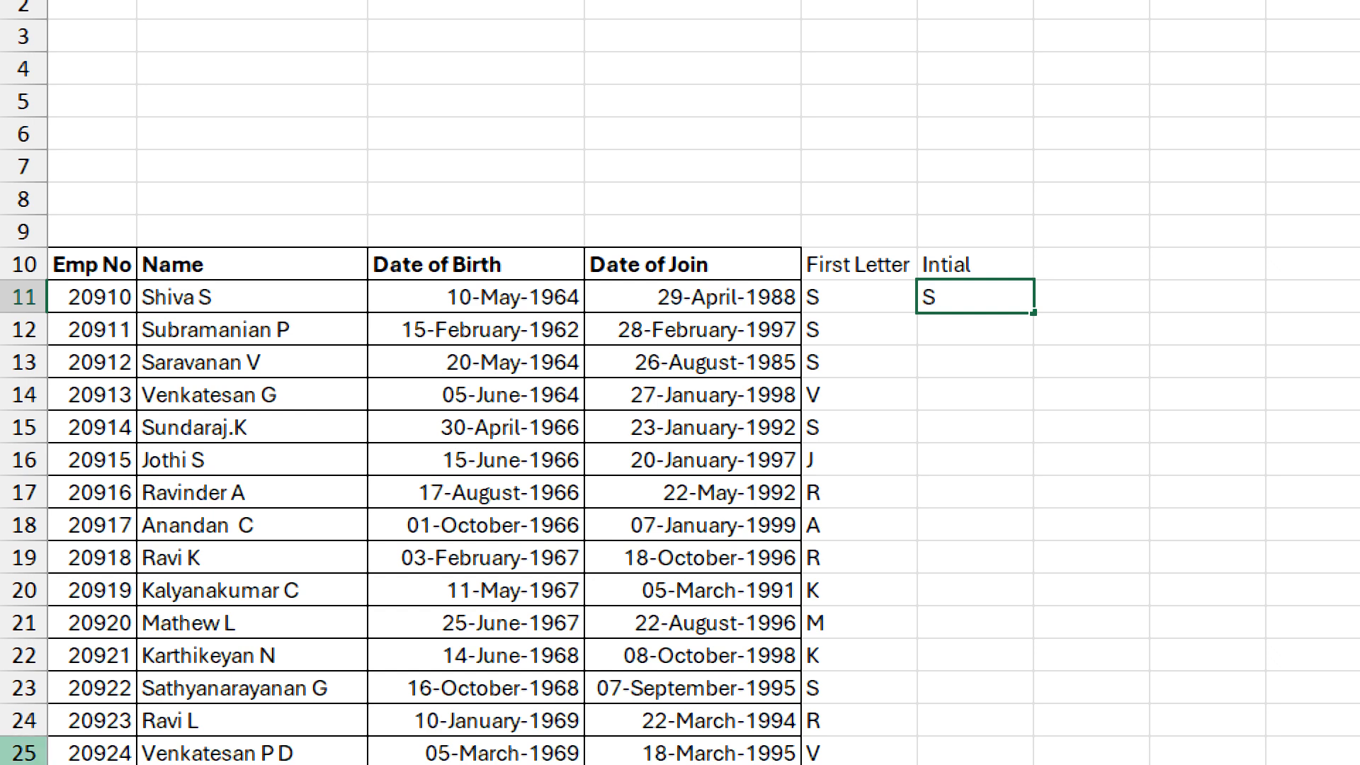
key(Return)
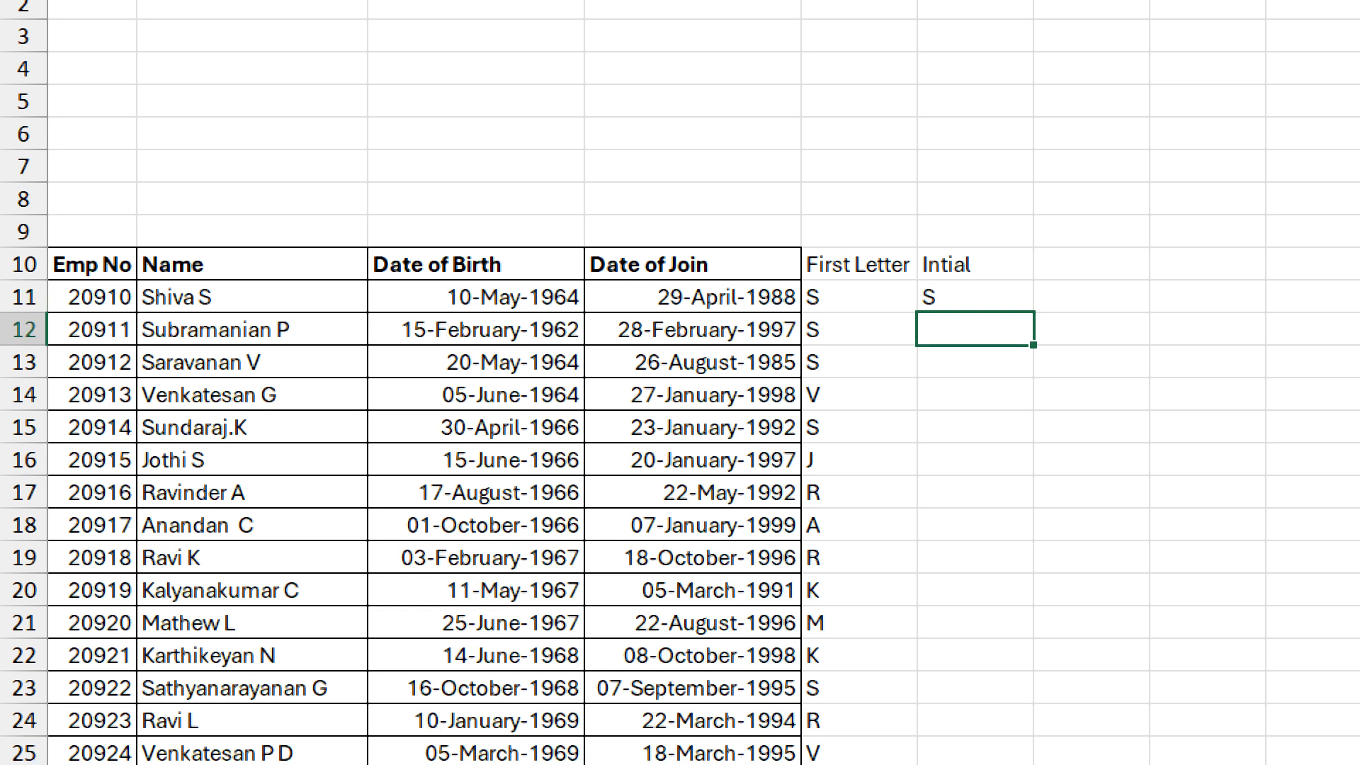
text(P)
key(Return)
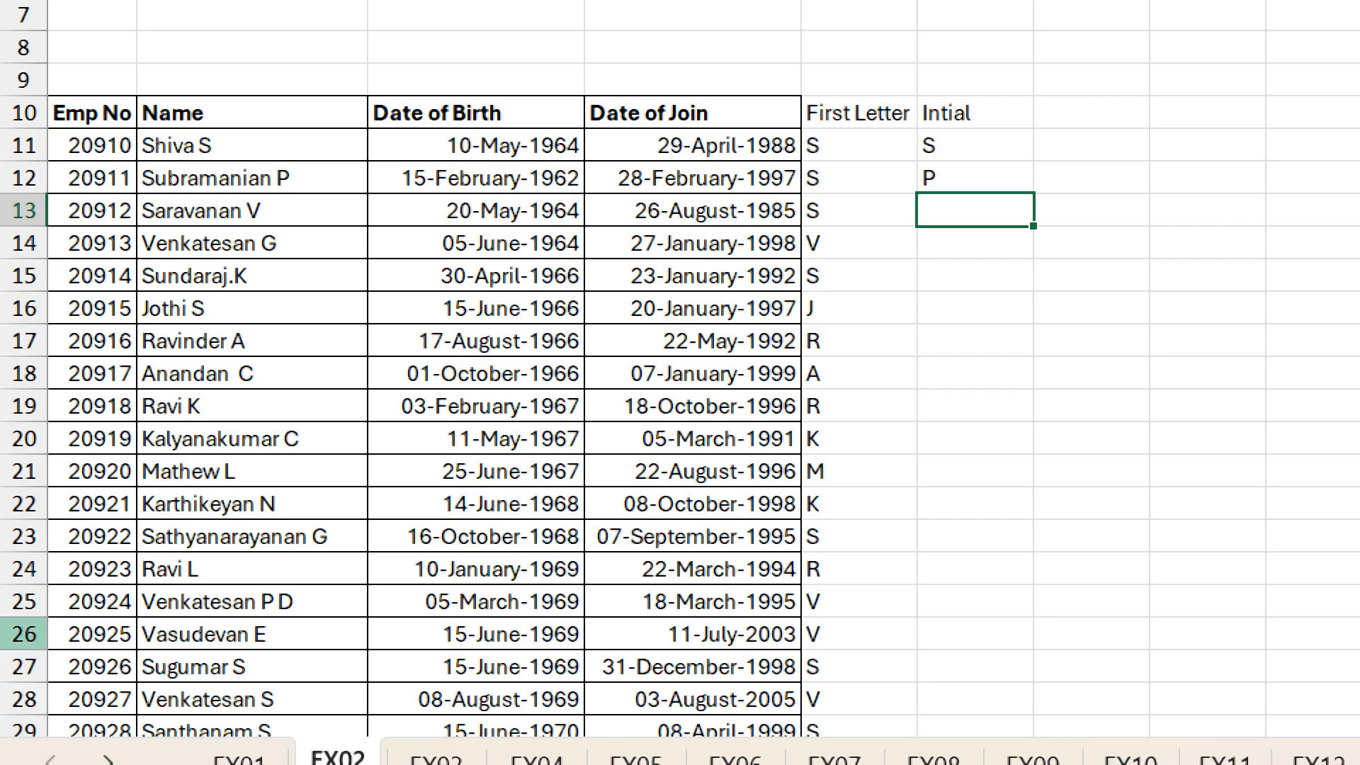
key(ctrl+e)
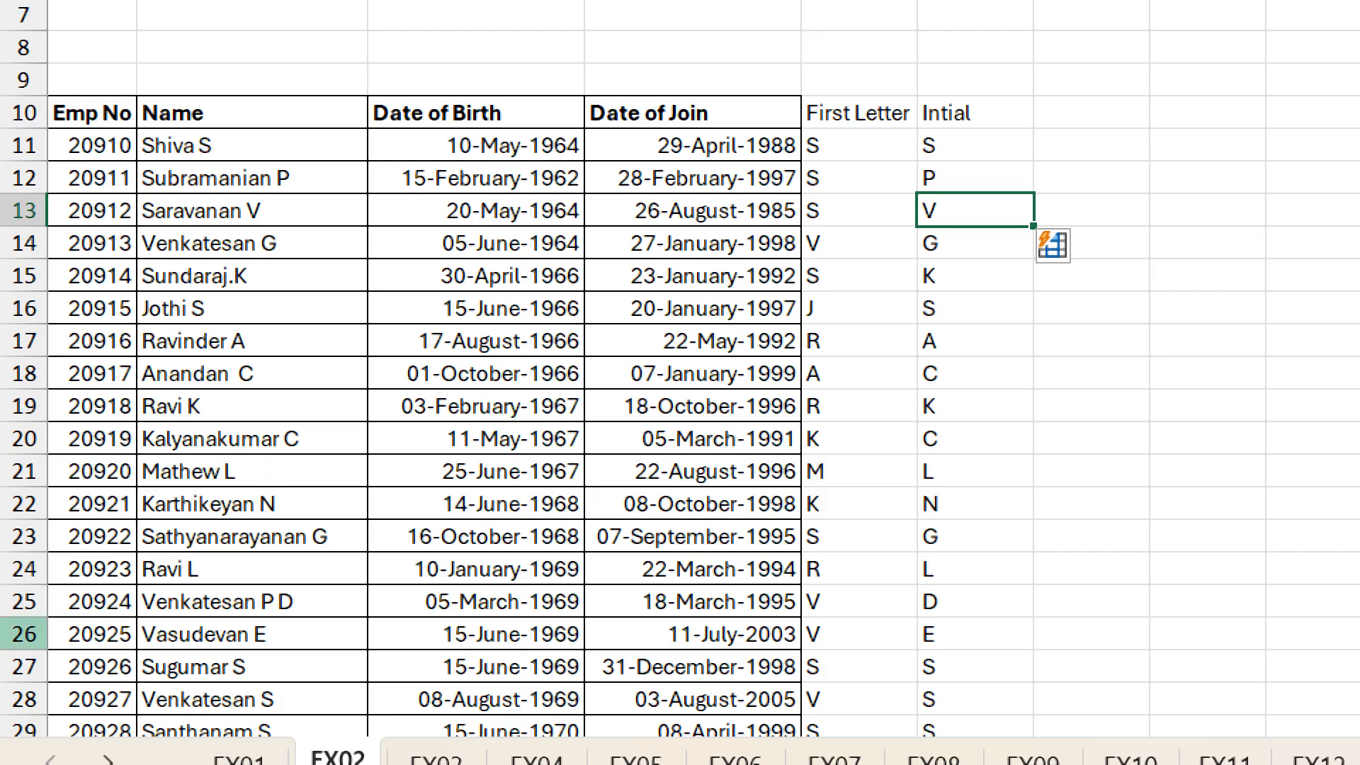
- Select row 25 and examine the filled initials of names with two initials down to the end of the table
click(24, 603)
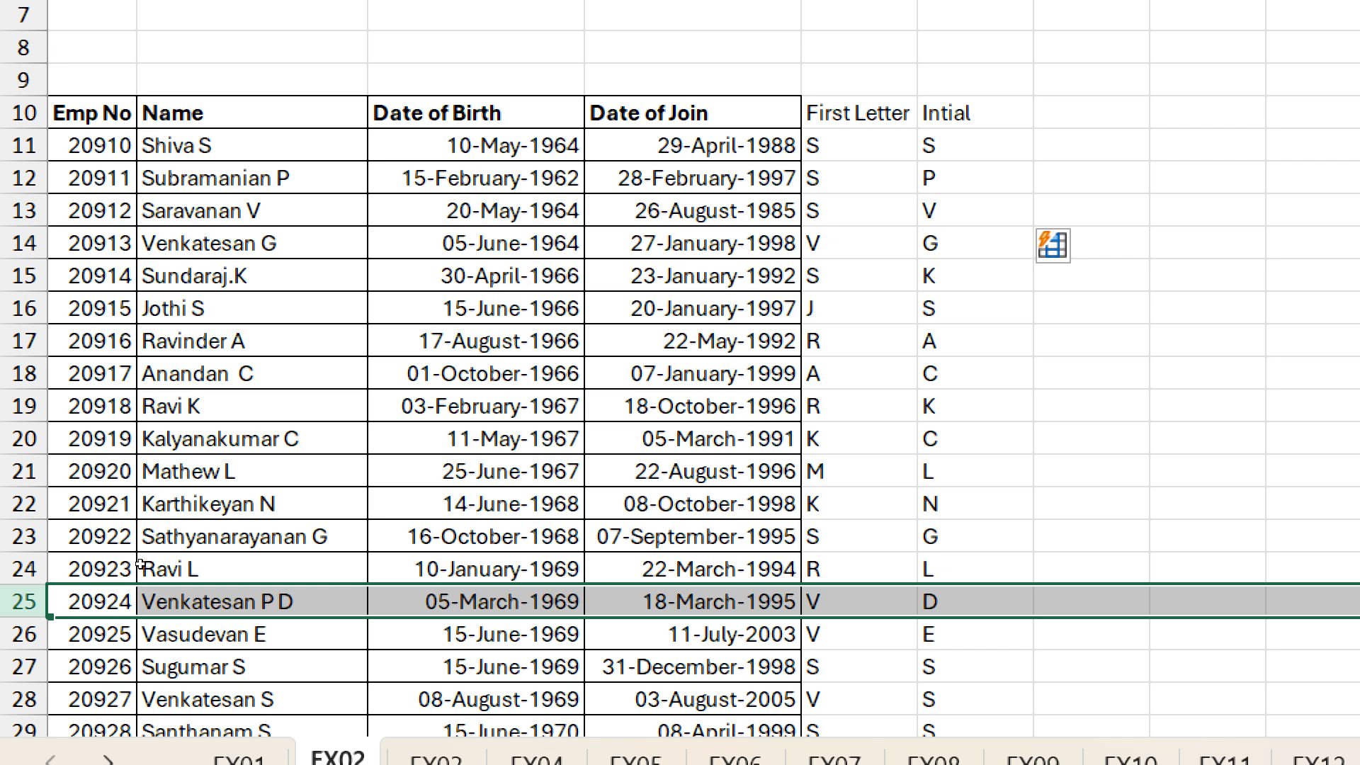
scroll(139, 564, down, 8)
scroll(140, 565, down, 6)
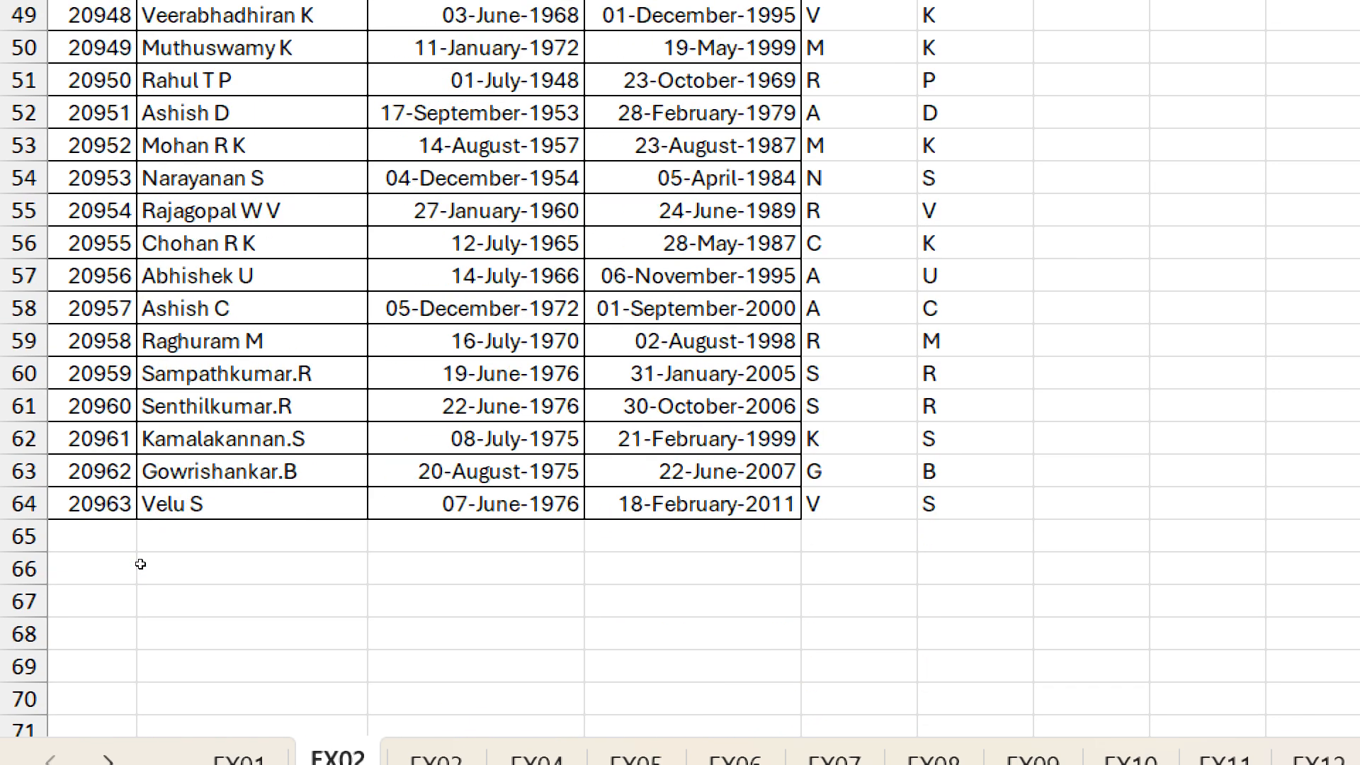
scroll(139, 565, up, 1)
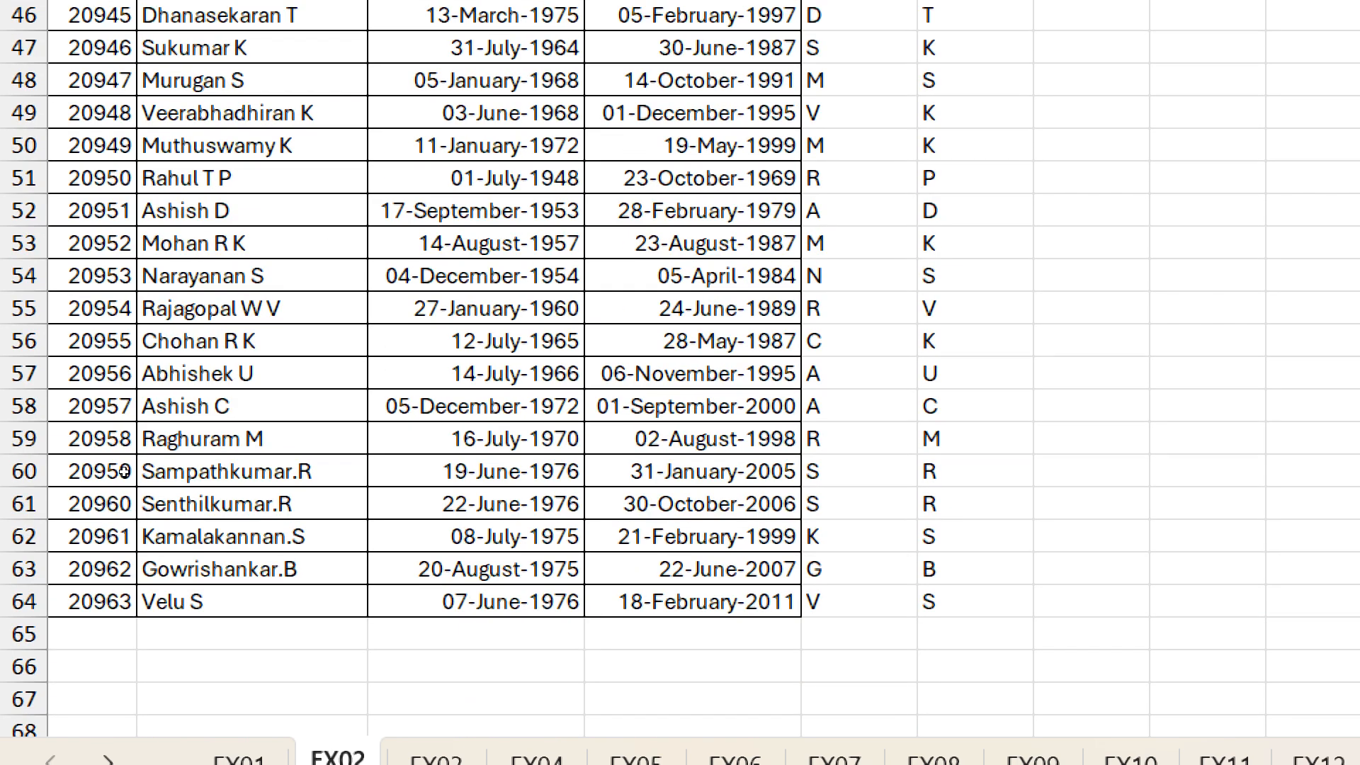
- Examine the names with two initials from B55 up to B51 against their filled entries in the Intial column
click(252, 309)
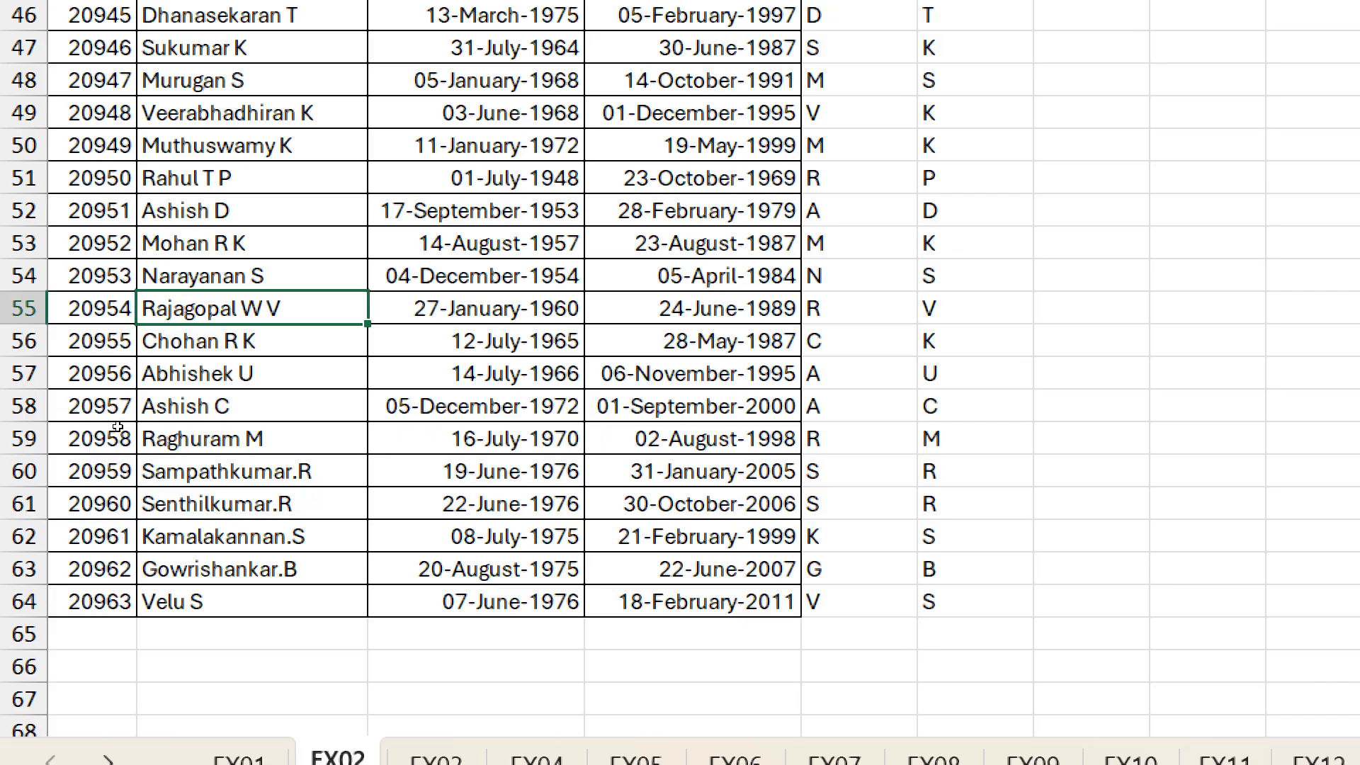
key(Up)
key(Up)
key(Up)
key(Up)
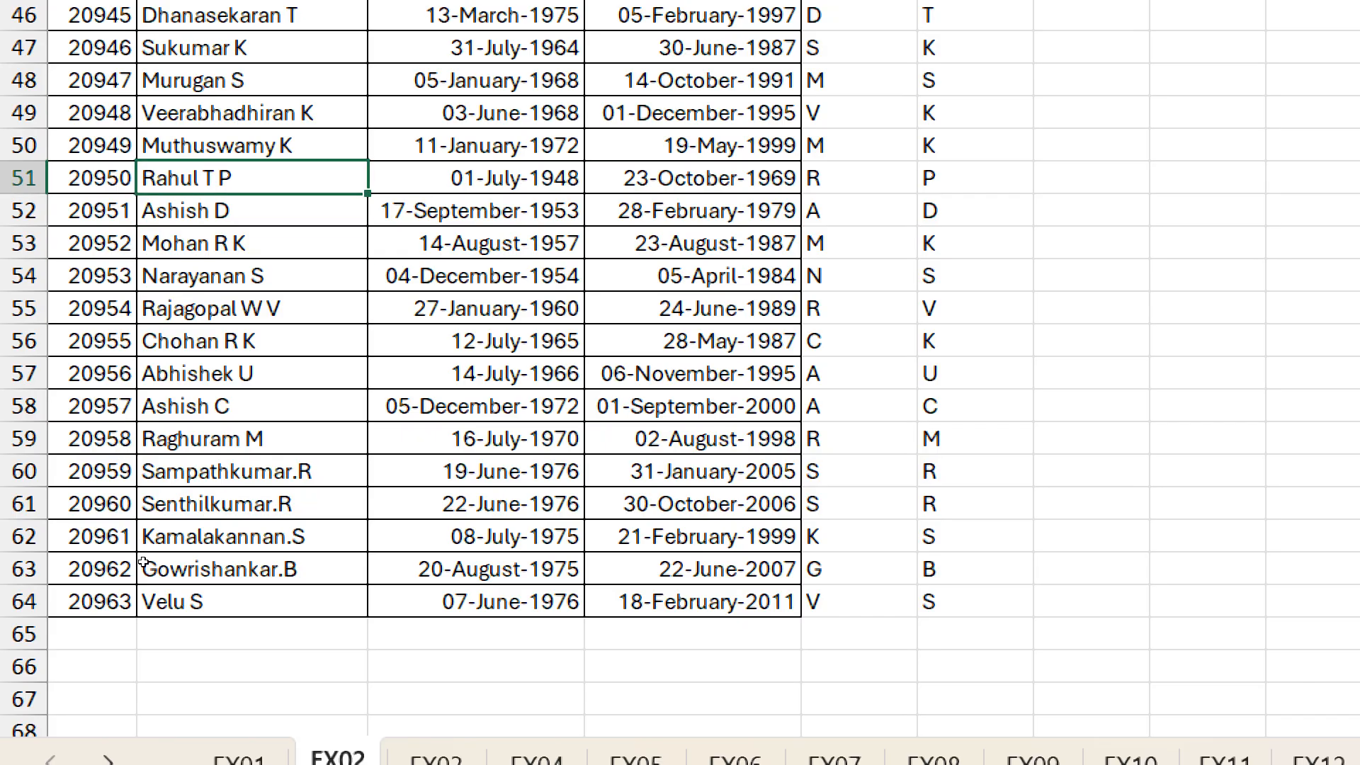
- Undo the Flash Fill of the Intial column and the sample initial in F12
scroll(135, 538, up, 13)
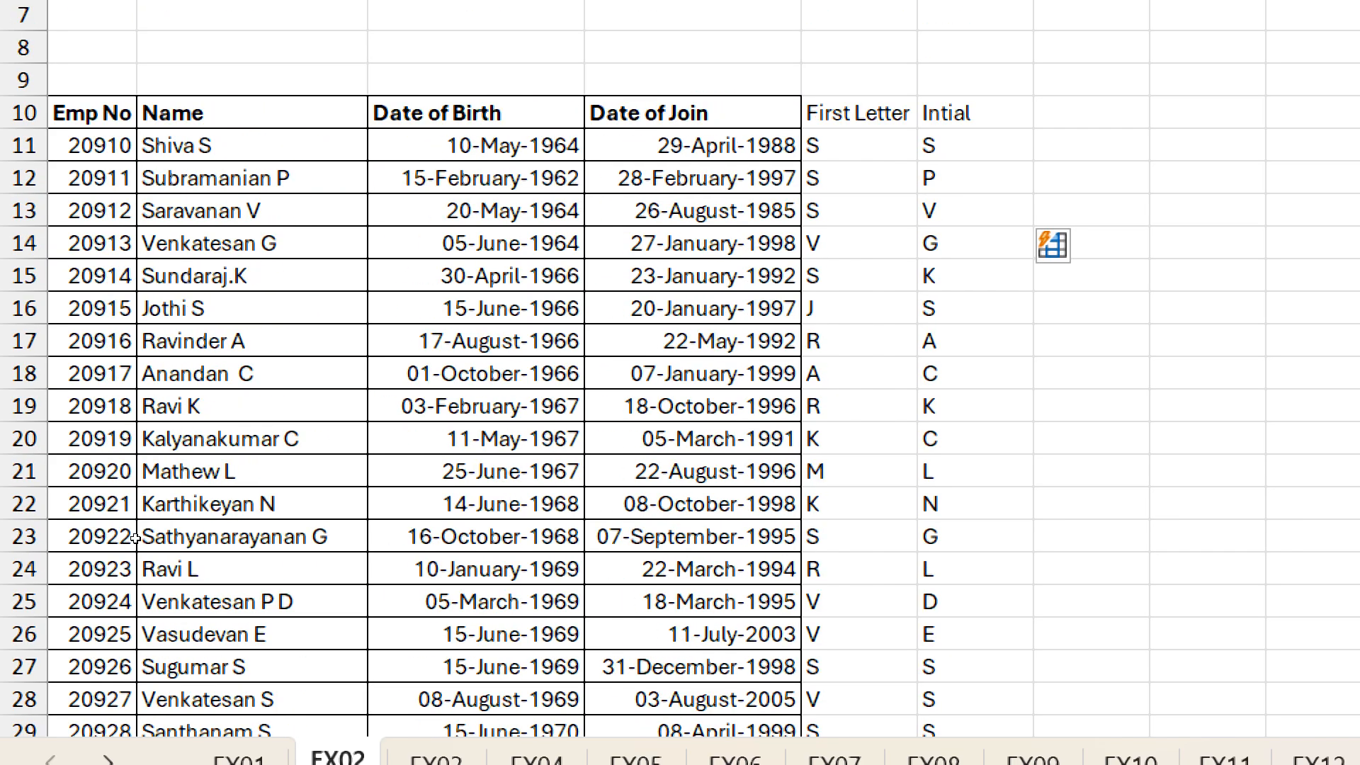
key(ctrl+z)
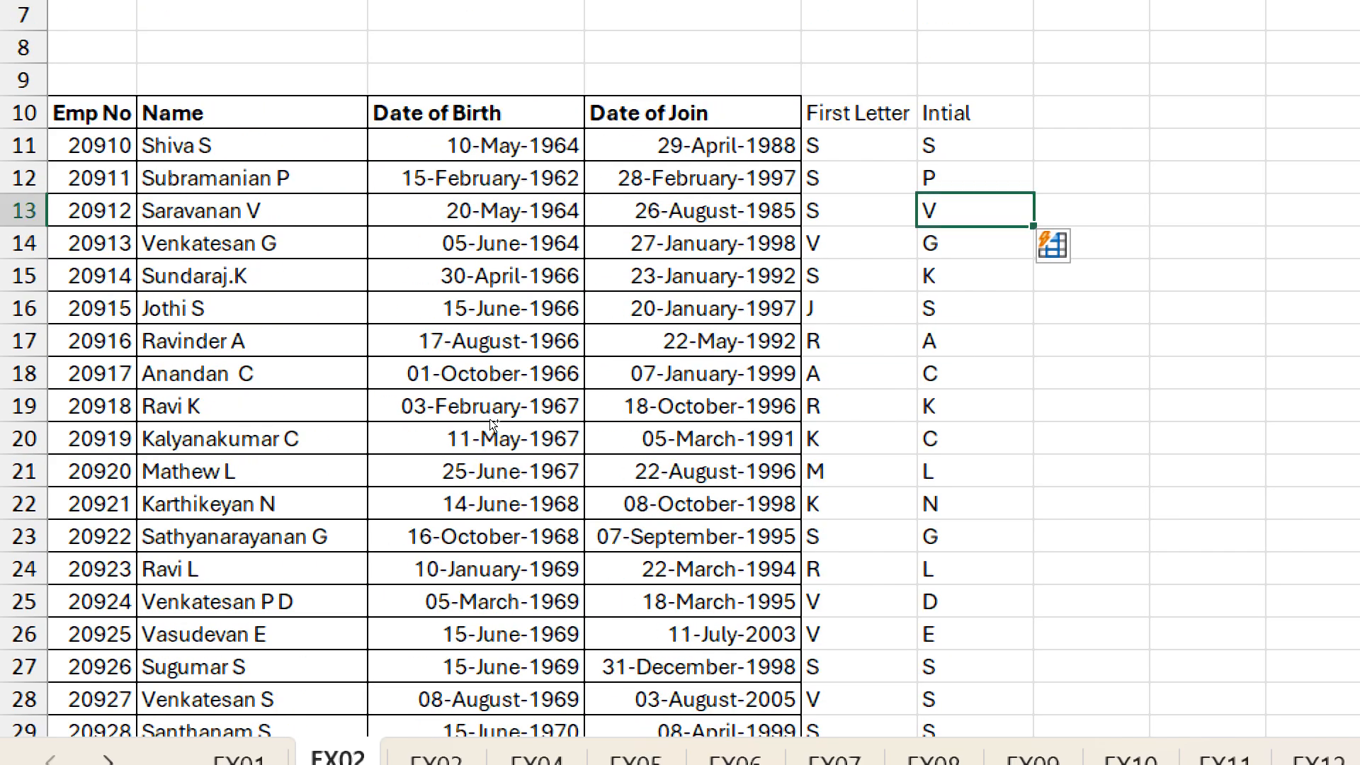
key(ctrl+z)
key(ctrl+z)
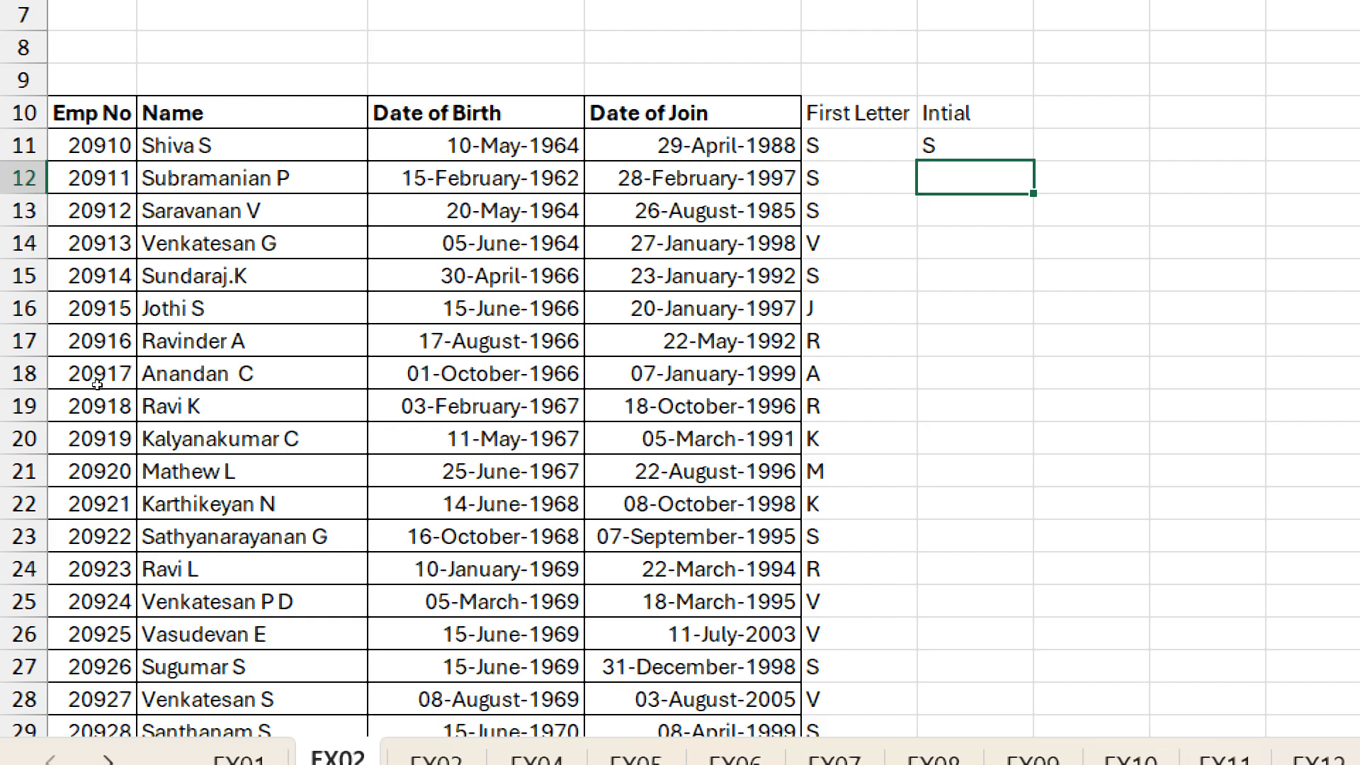
- Enter the two-initial sample P D in F25 and Flash Fill the rest of the Intial column from F26
key(Up)
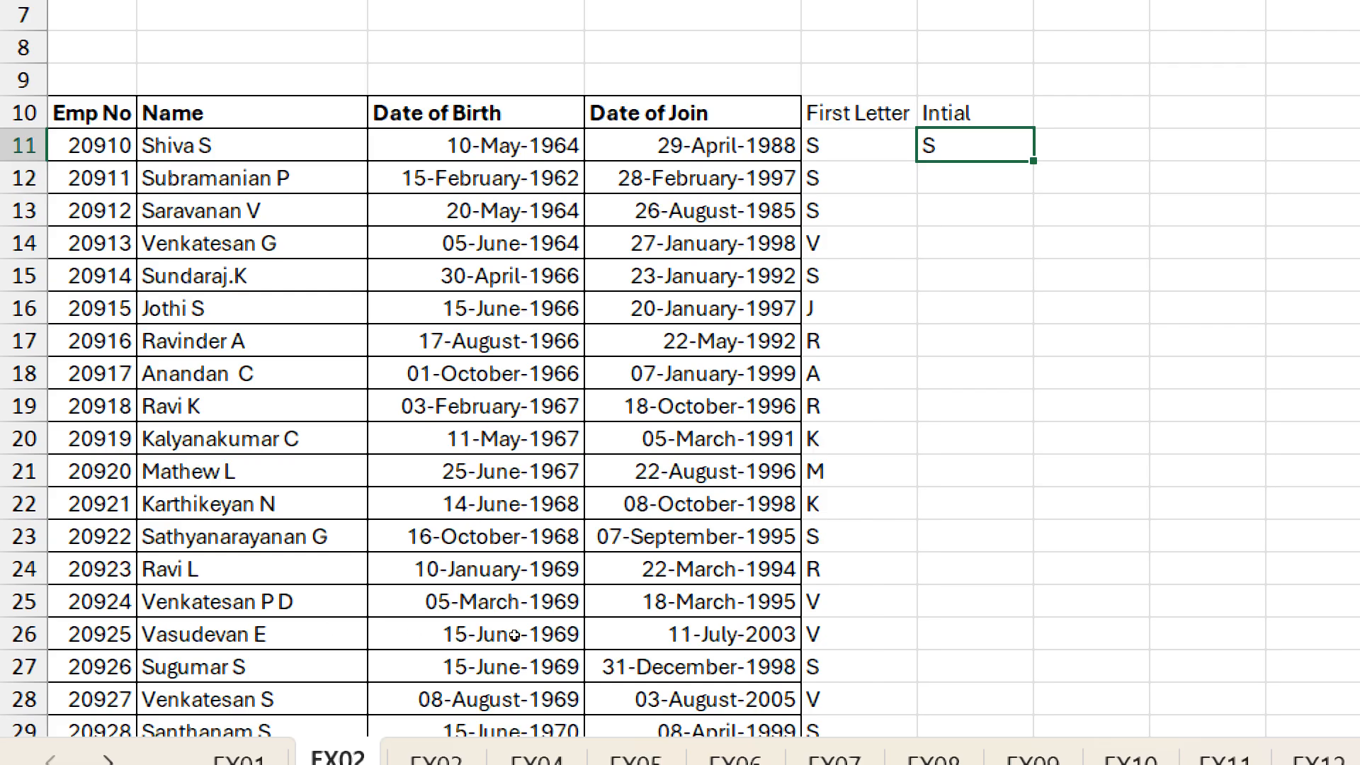
key(Down)
key(Down)
key(Down)
key(Down)
key(Down)
key(Down)
key(Down)
key(Down)
key(Down)
key(Down)
key(Down)
key(Down)
key(Down)
key(Down)
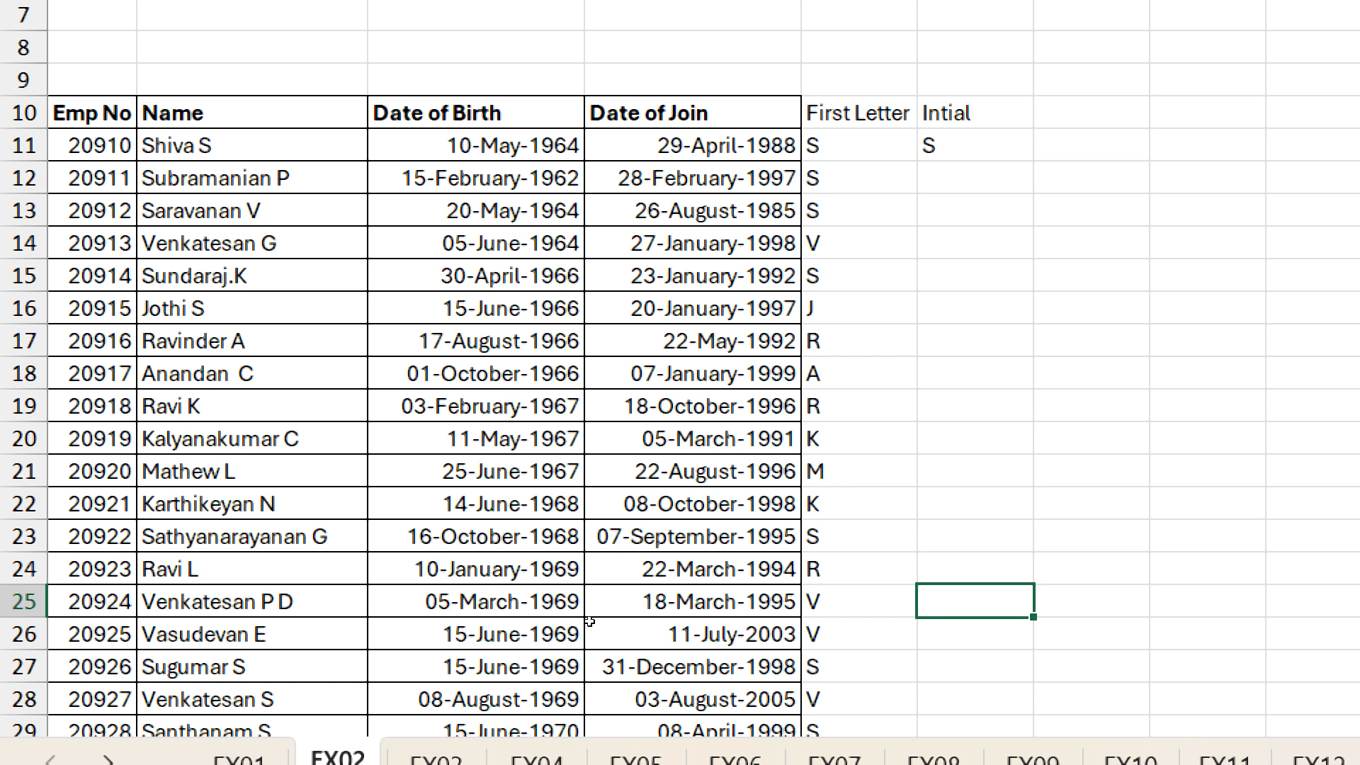
text(P D)
key(Return)
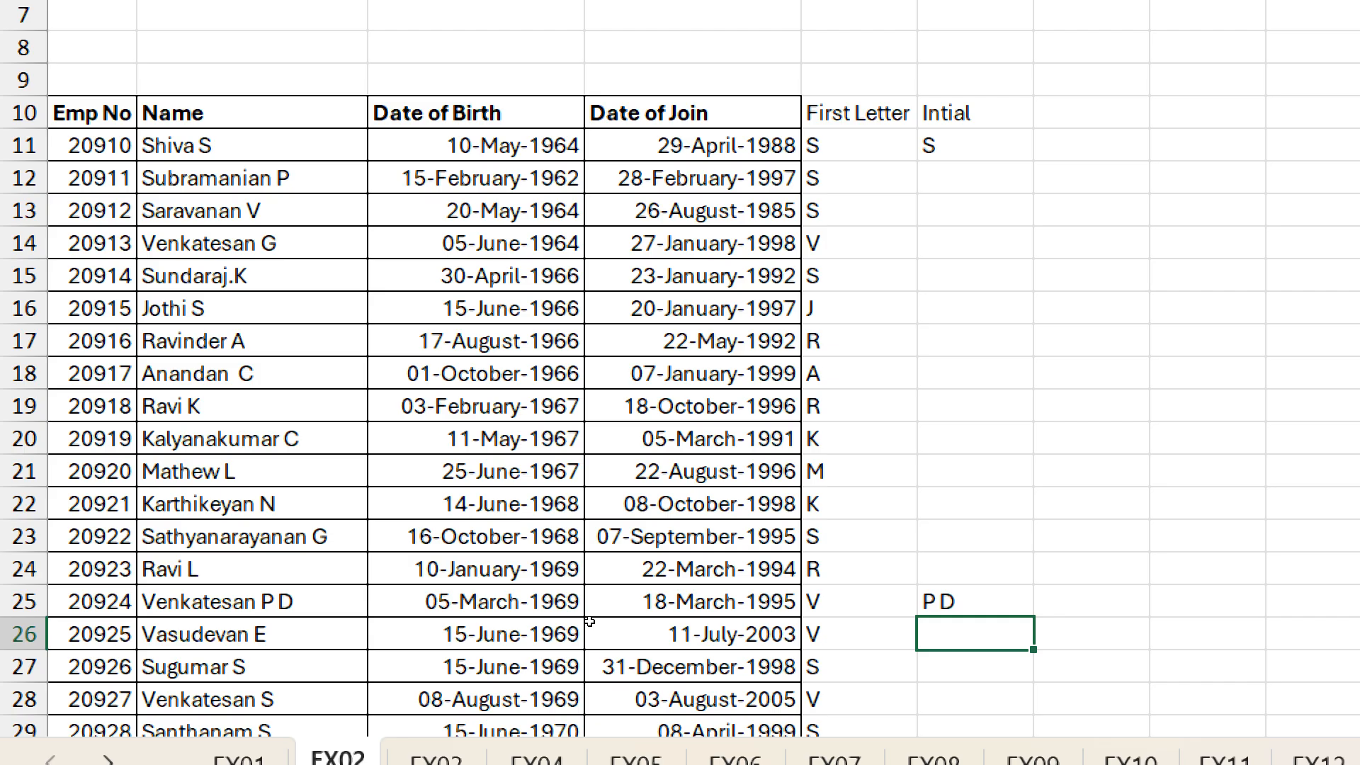
key(ctrl+e)
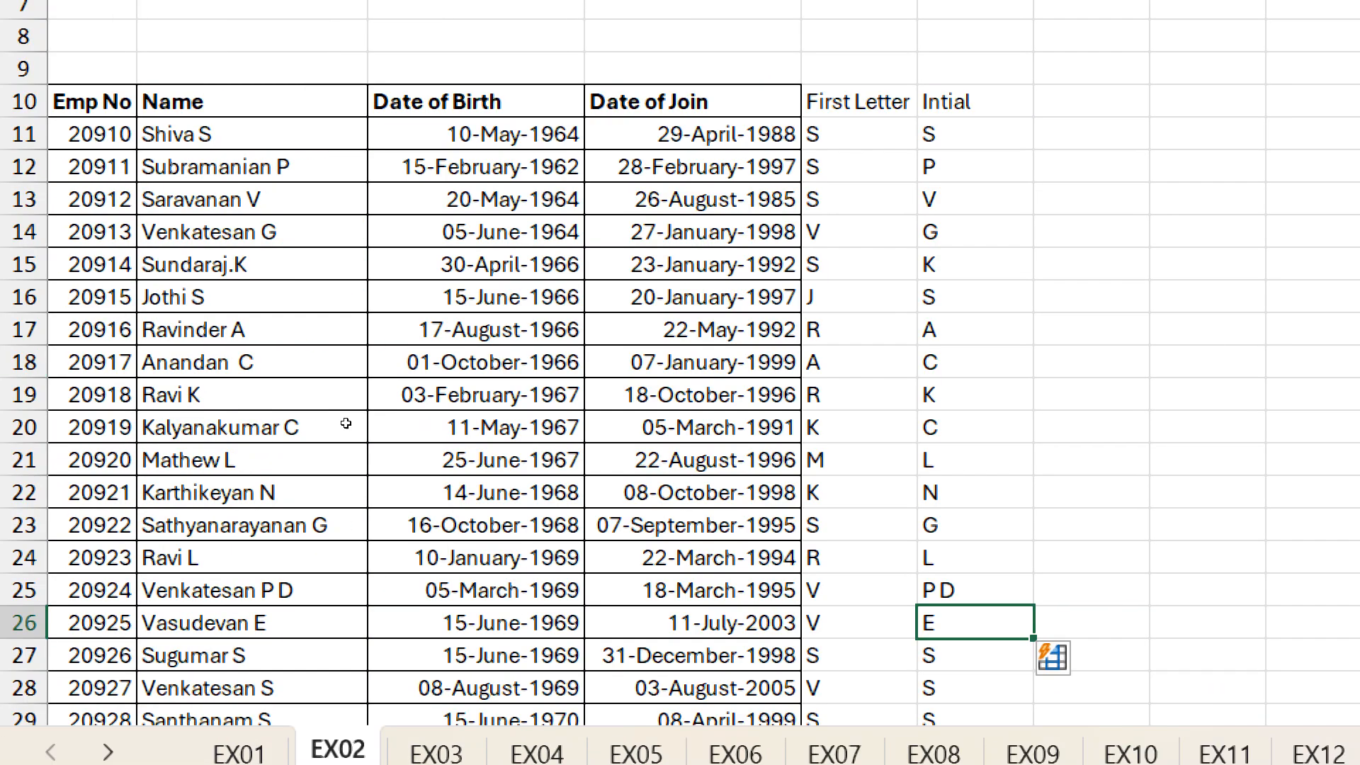
- Enter the birth months May in G11 and February in G12, accepting the suggested Flash Fill for the rest of column G
key(ctrl+Up)
key(Right)
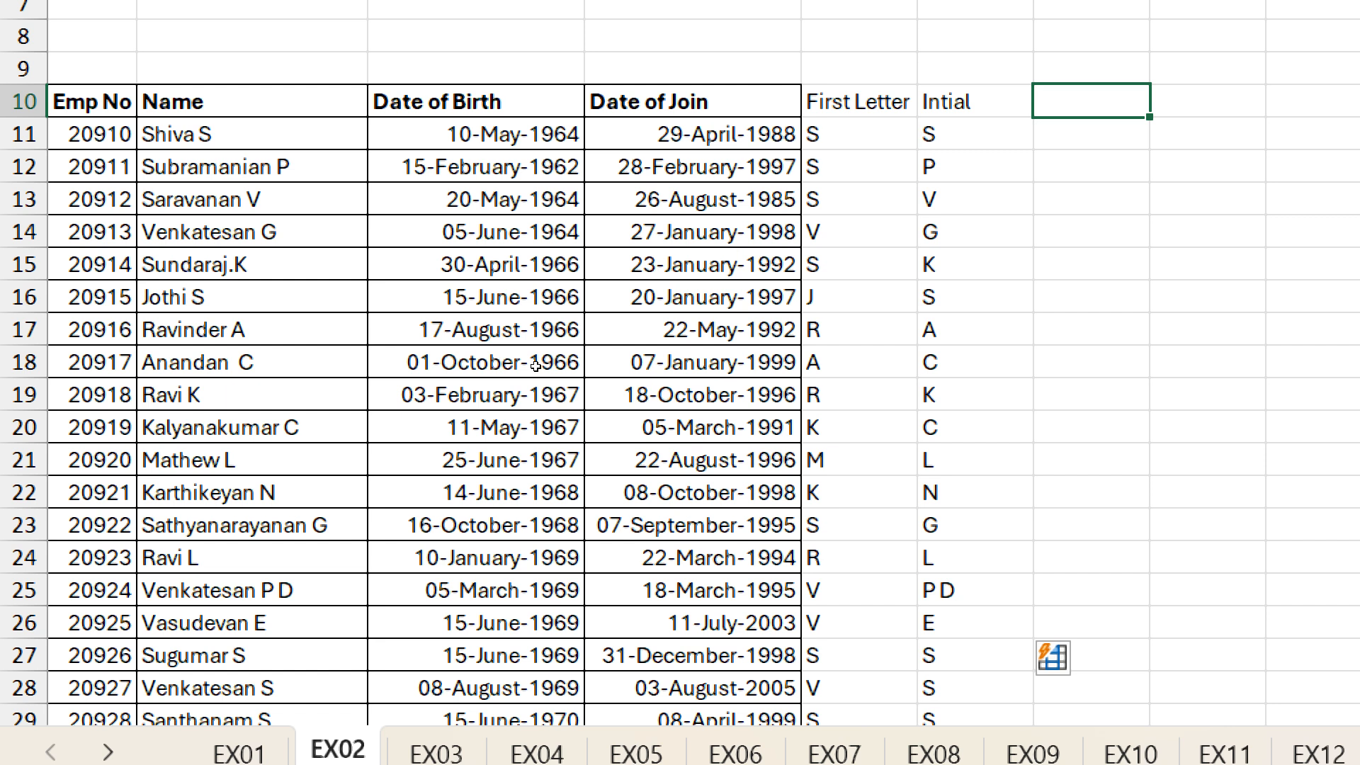
key(Down)
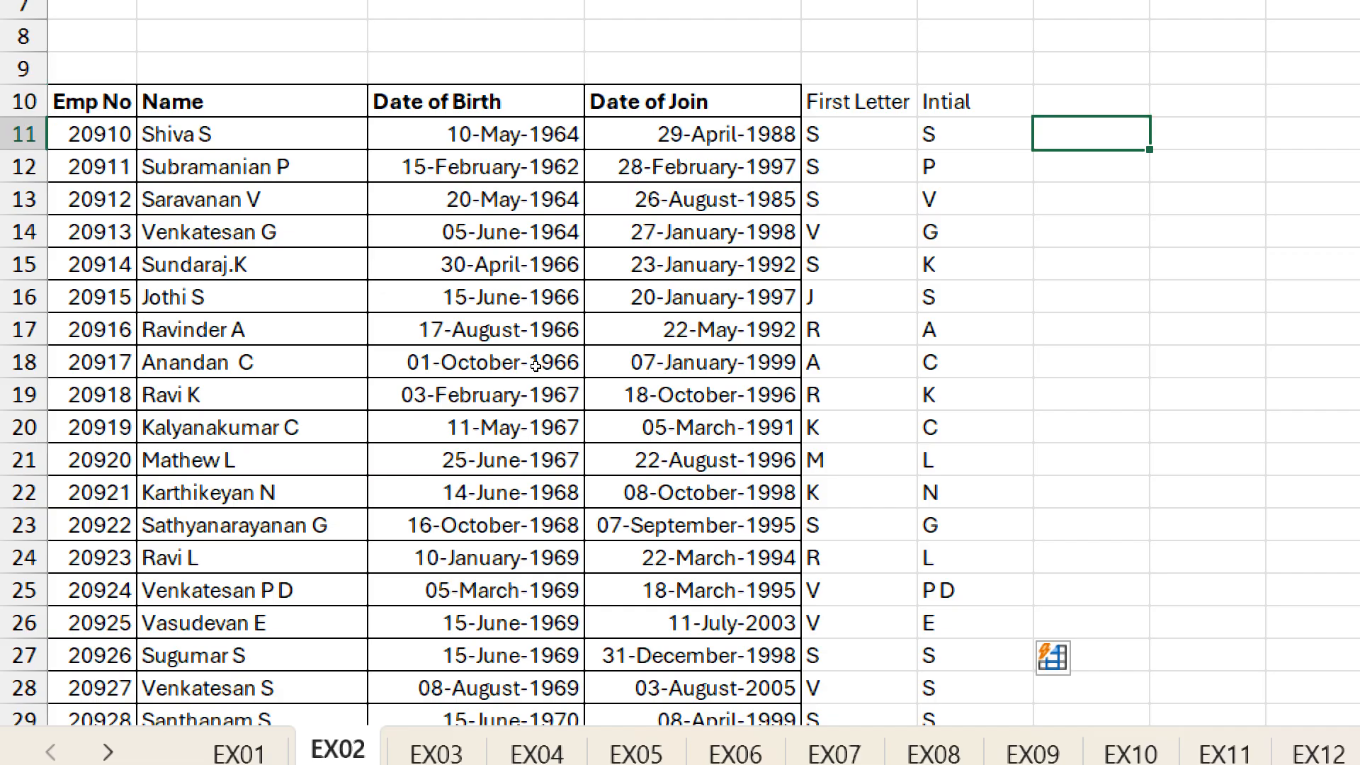
text(May)
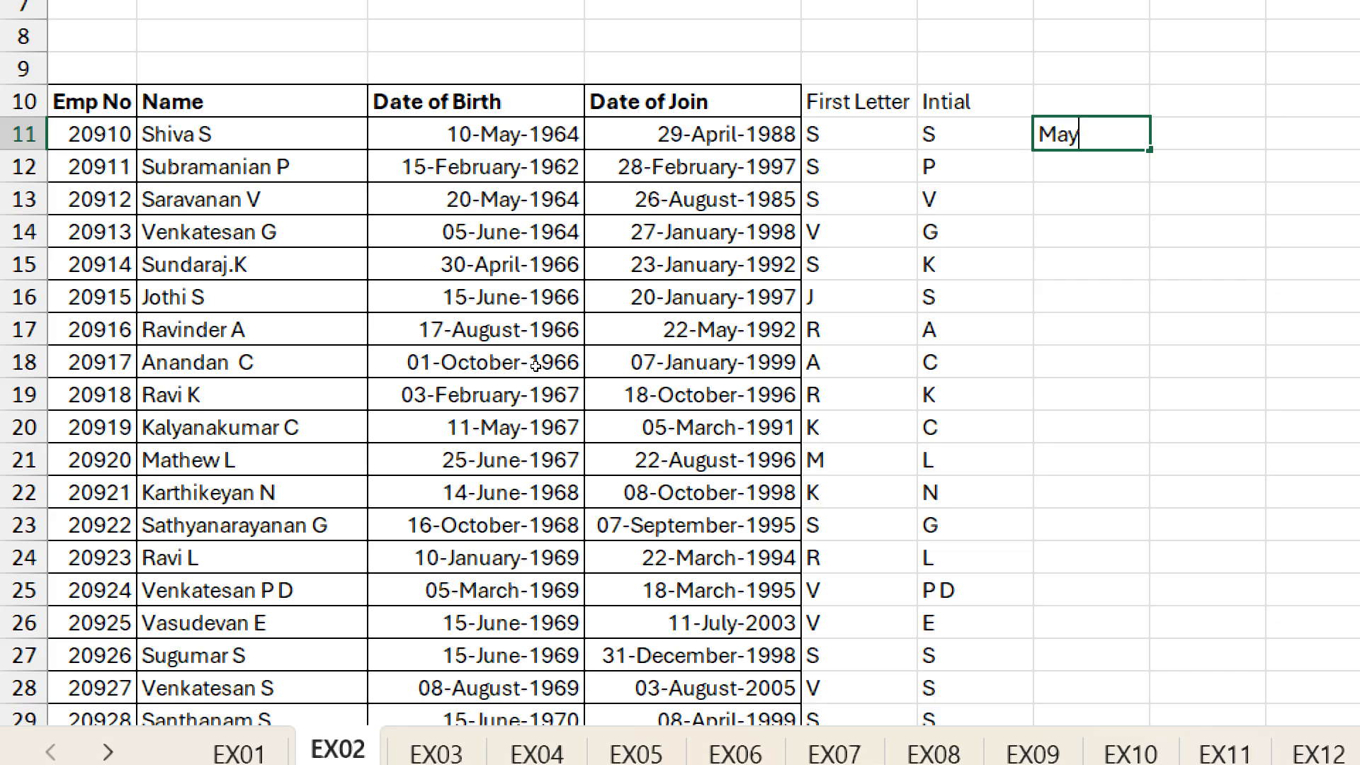
key(Return)
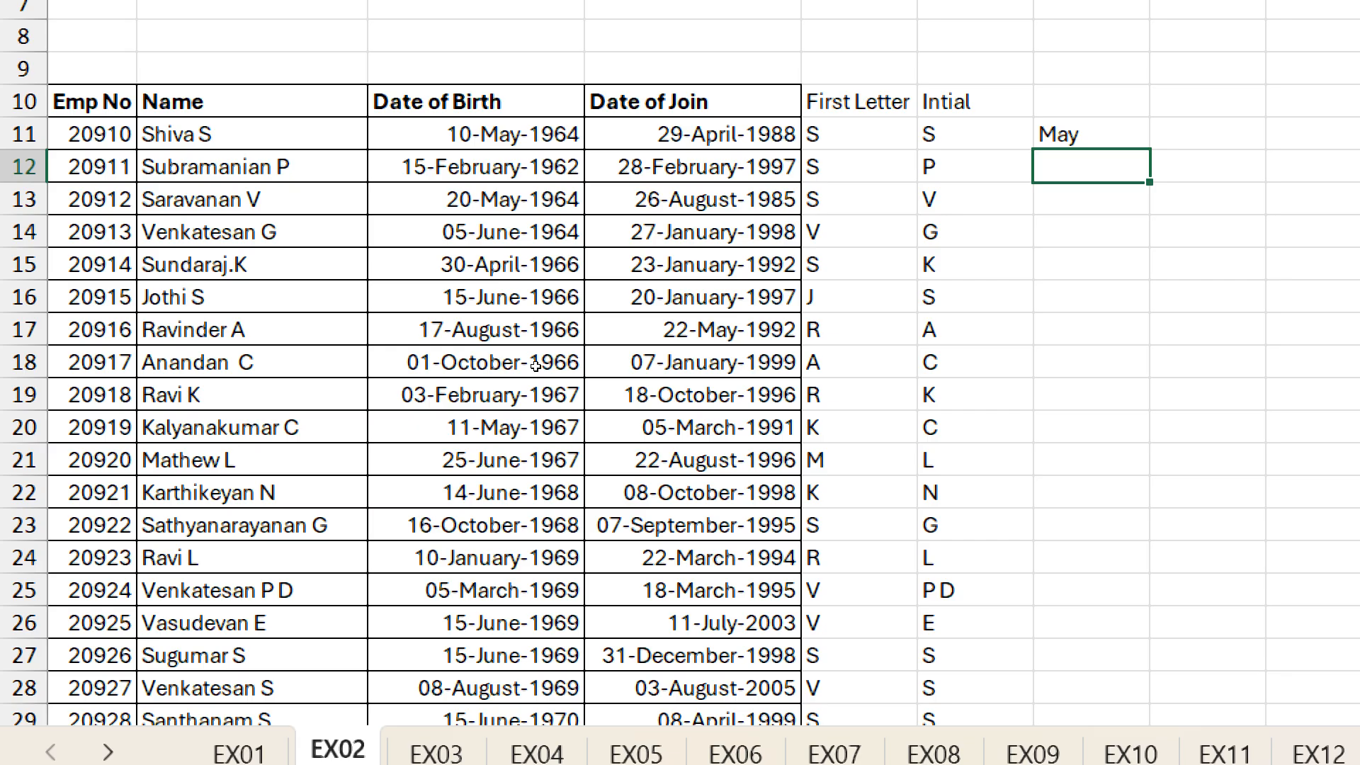
text(February)
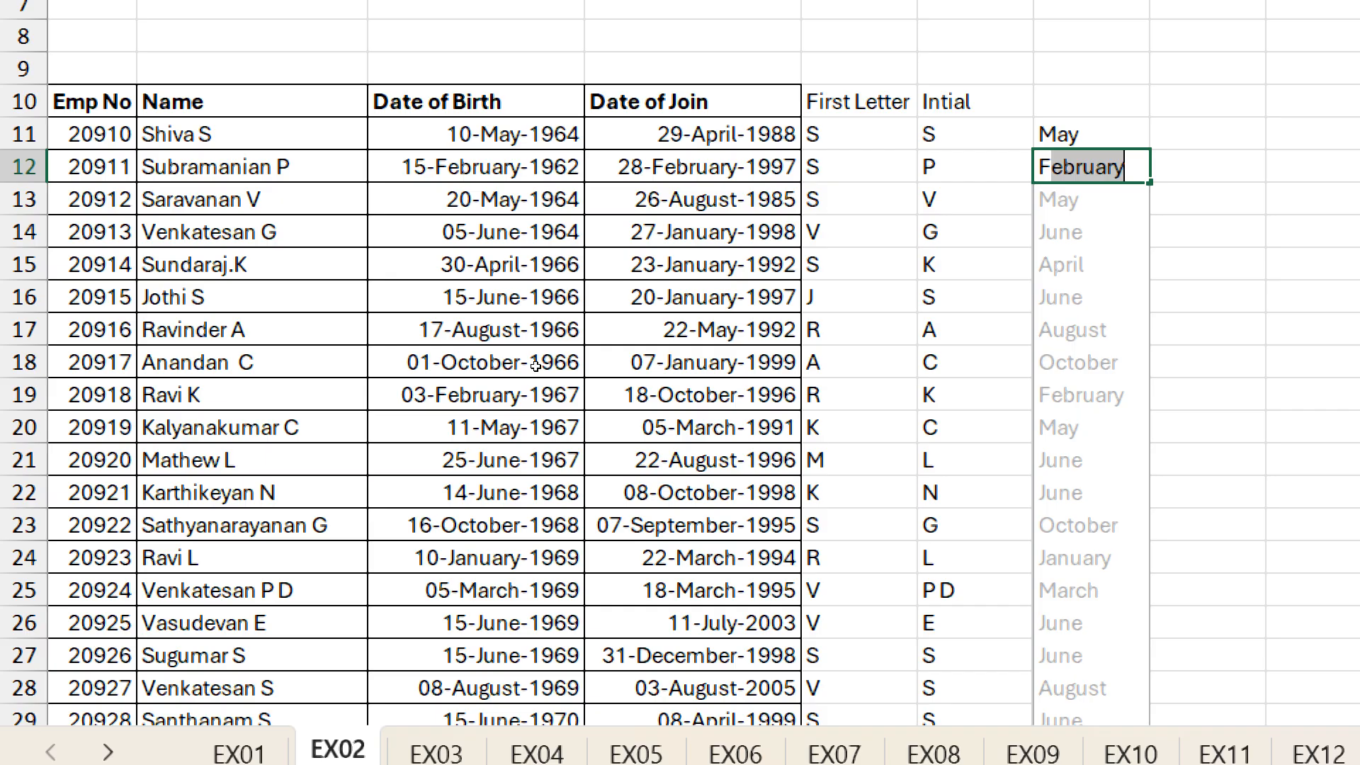
key(Return)
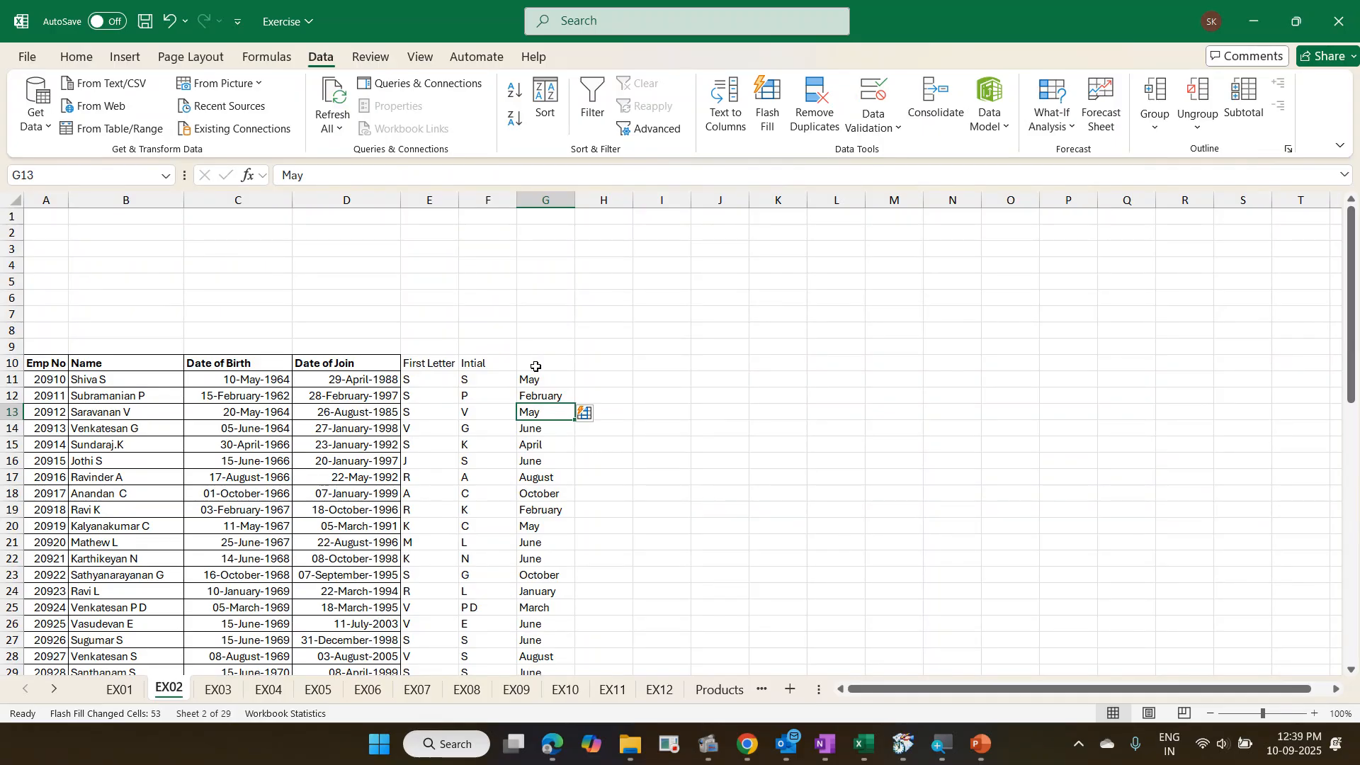
- Enter the first employee's name in capitals without the initial in H11, and Flash Fill column H from H12
key(Up)
key(Up)
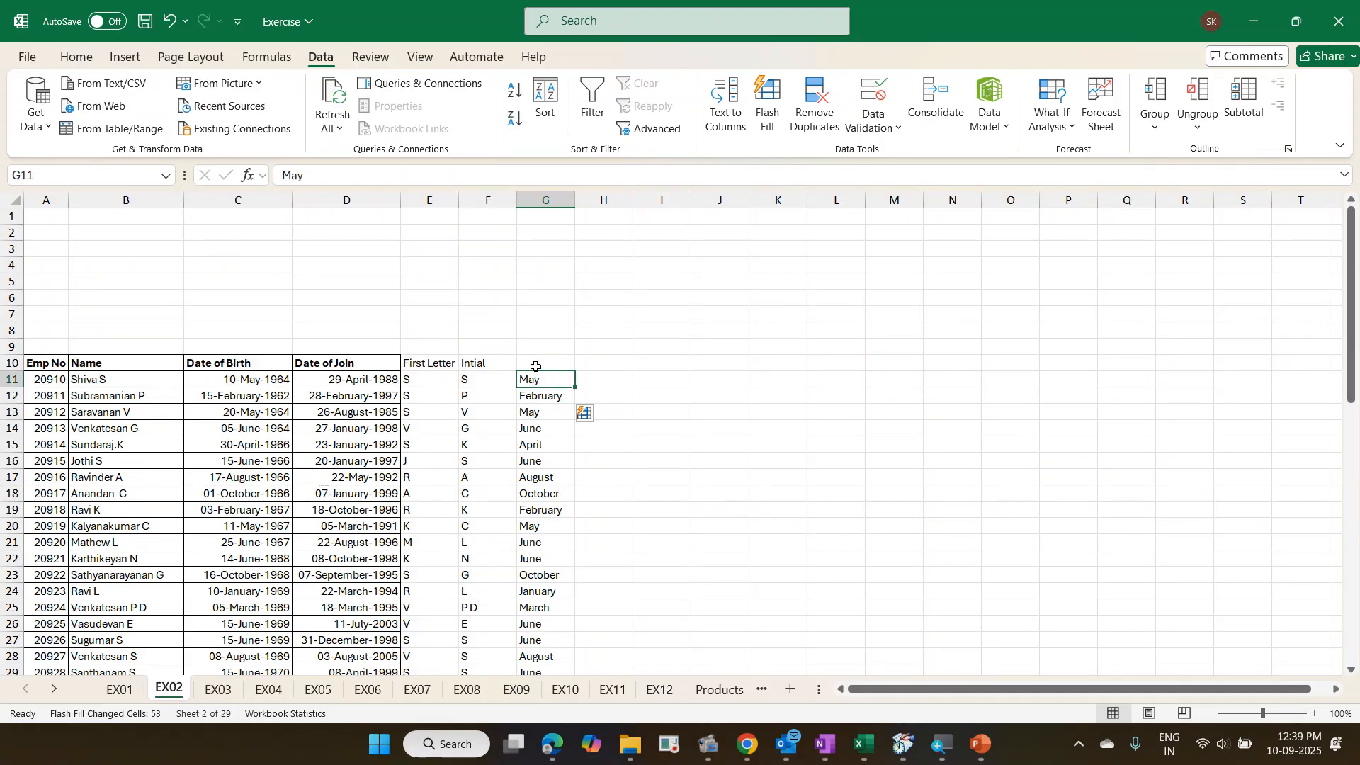
key(Right)
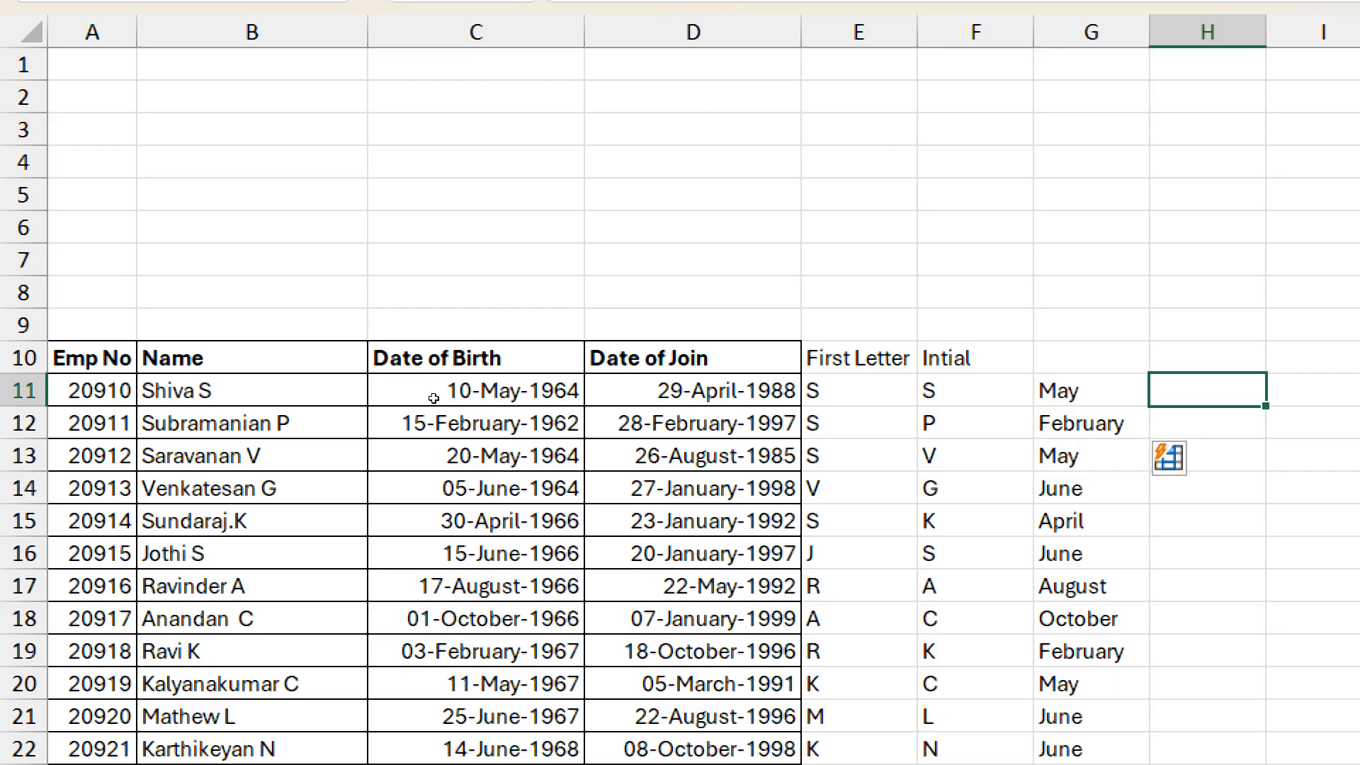
text(Shi)
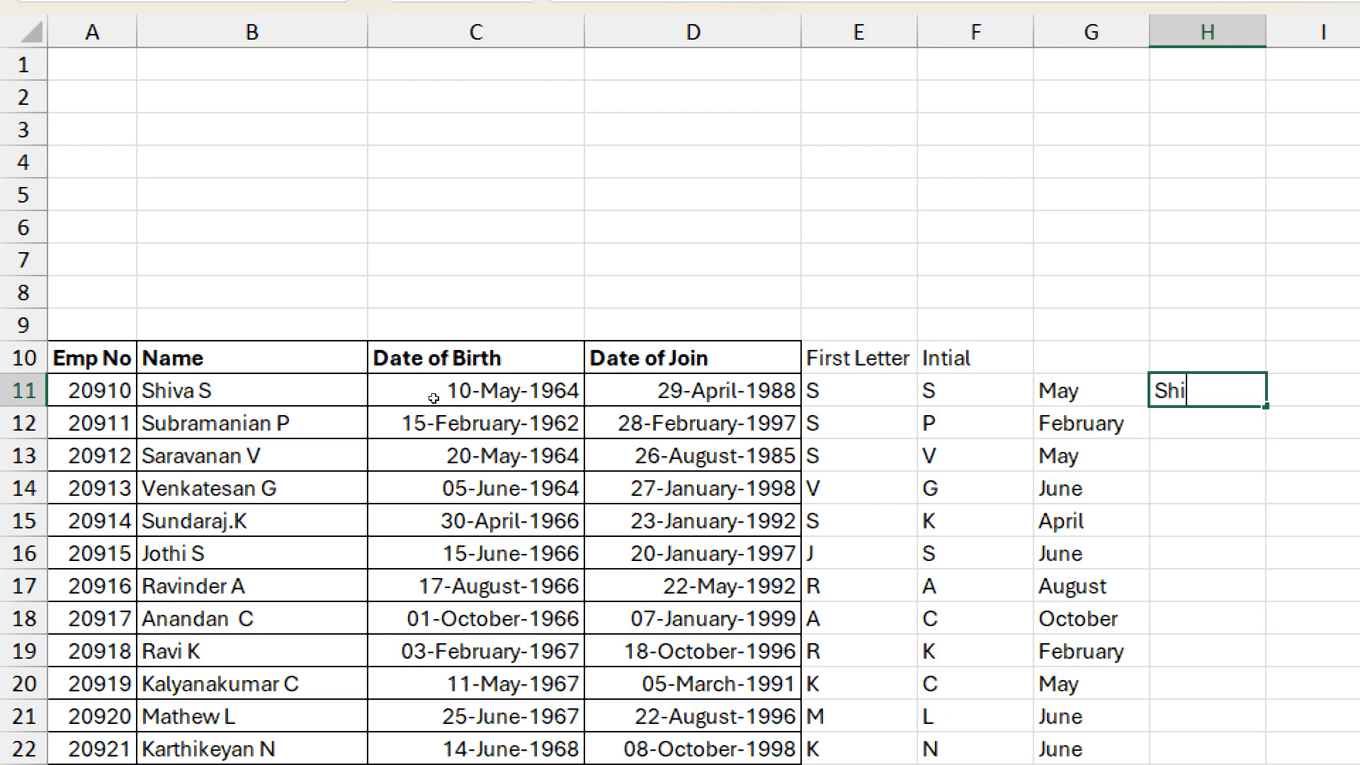
key(BackSpace)
key(BackSpace)
text(HIVA)
text(S)
key(BackSpace)
key(BackSpace)
key(Return)
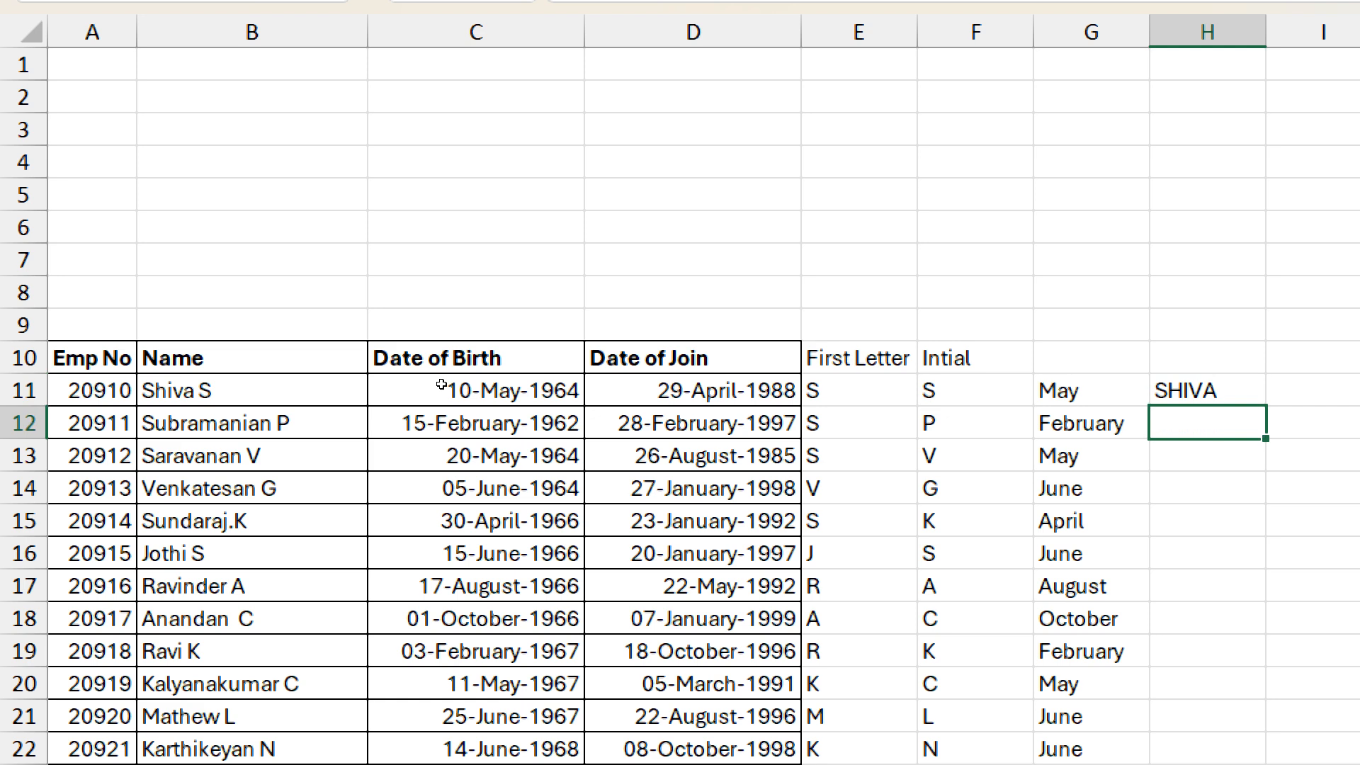
key(ctrl+e)
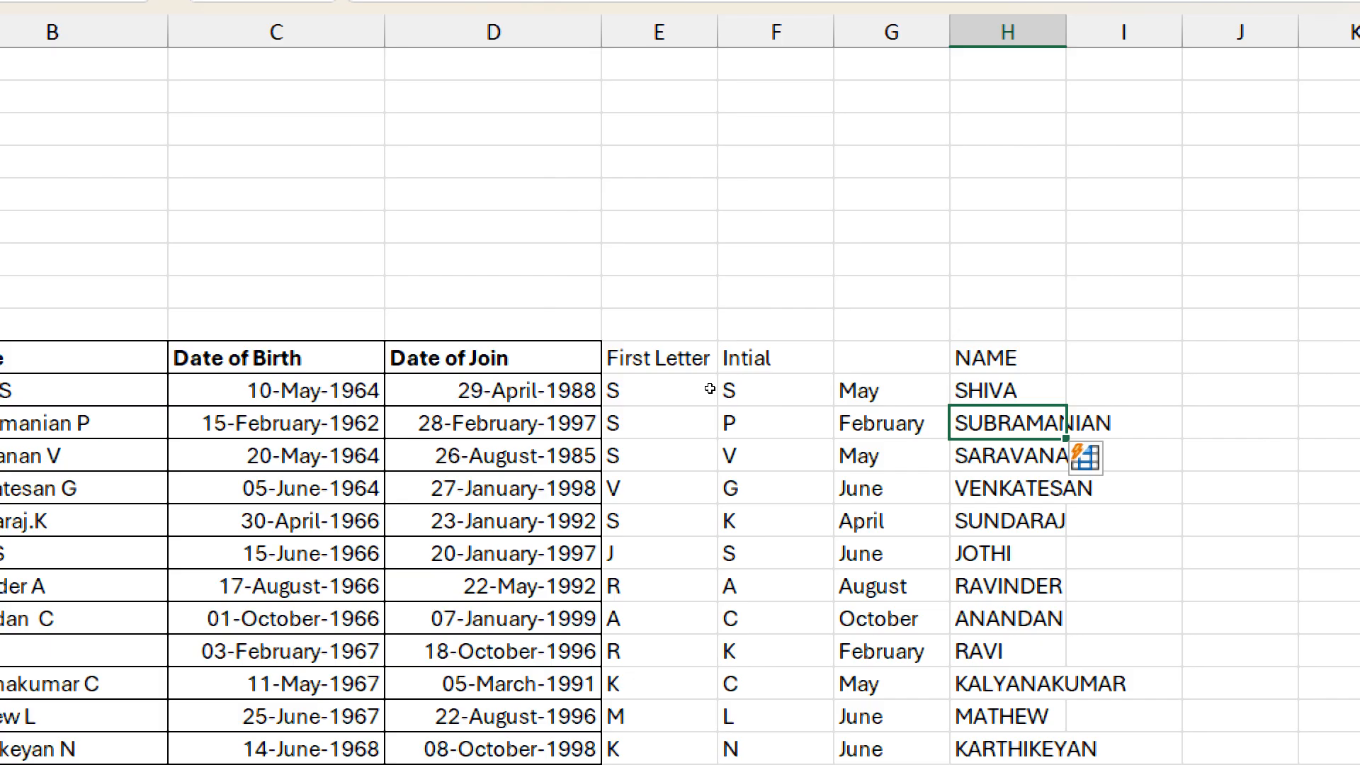
- Enter the sample birth days 10 in J11 and 15 in J12, and try to Flash Fill column J from J13
key(Right)
key(Right)
key(Up)
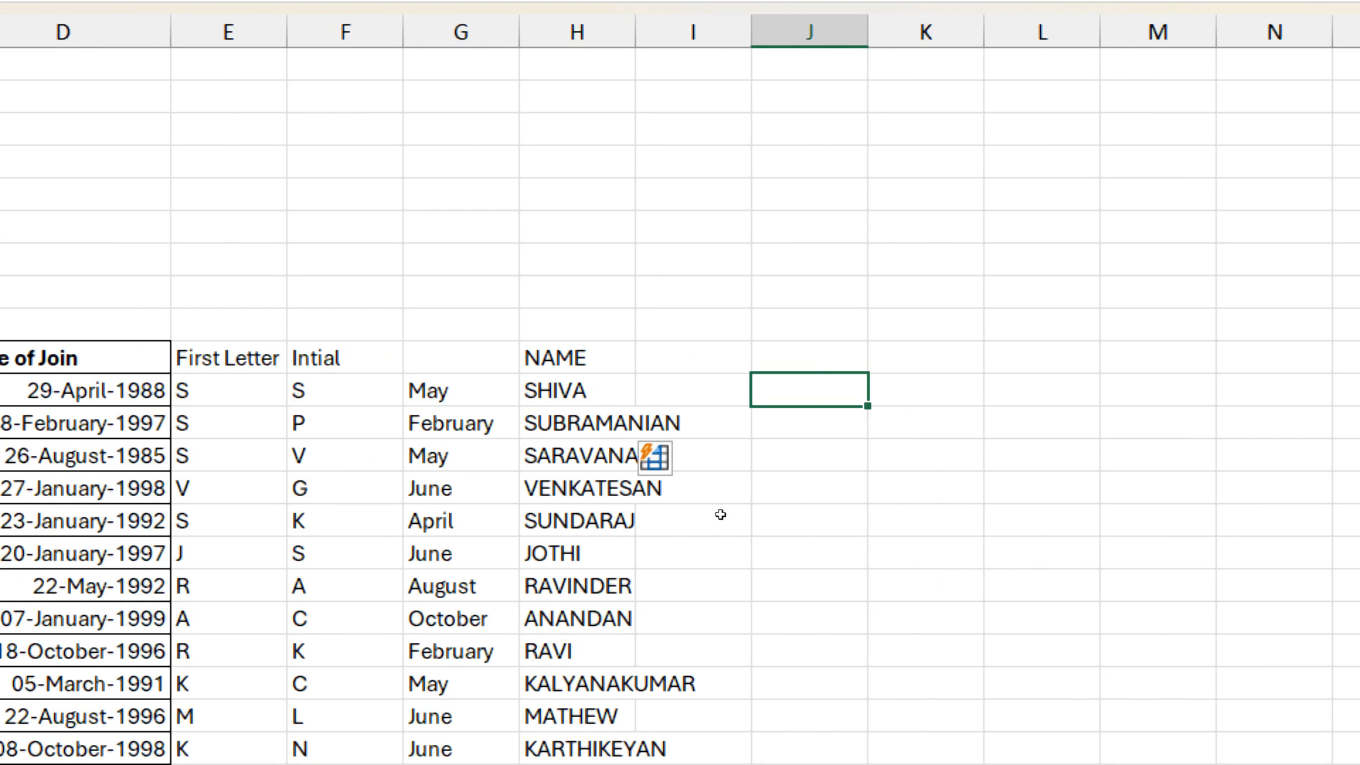
text(10)
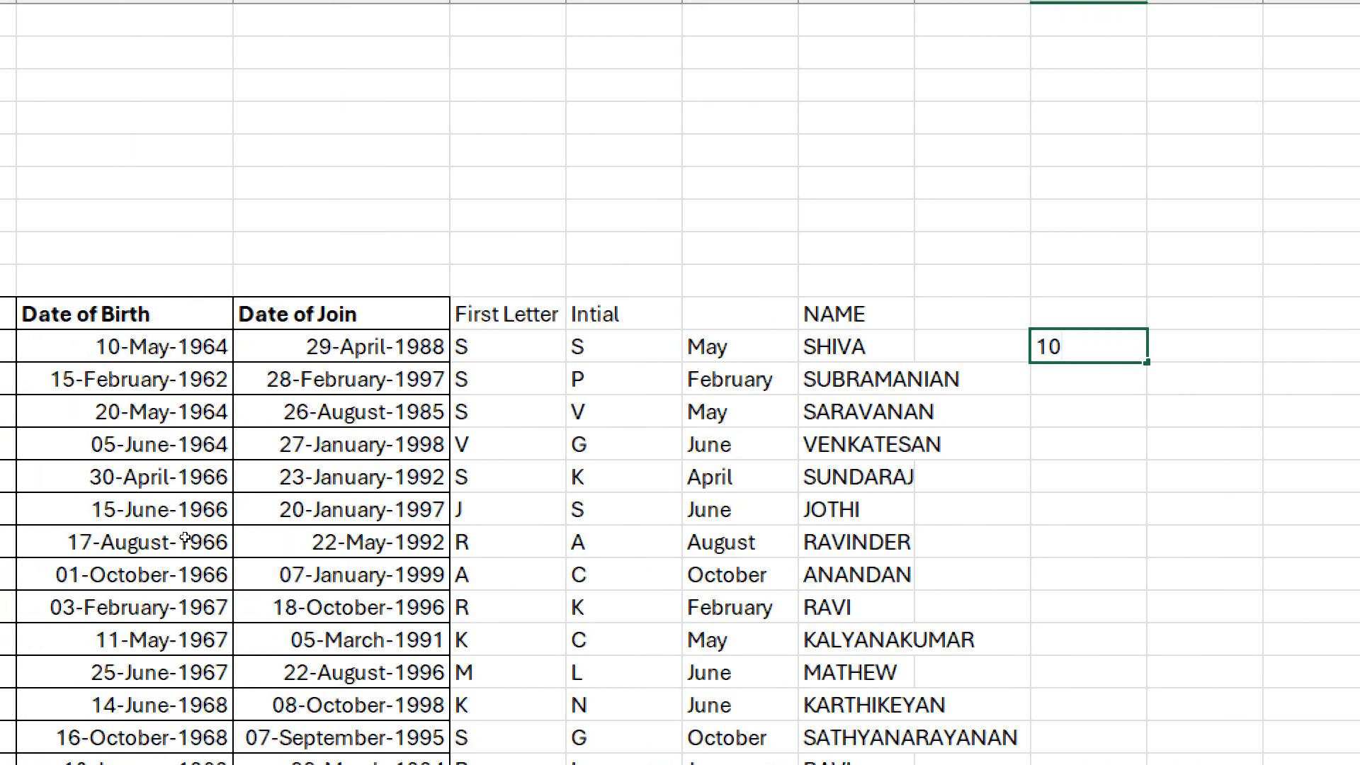
key(Return)
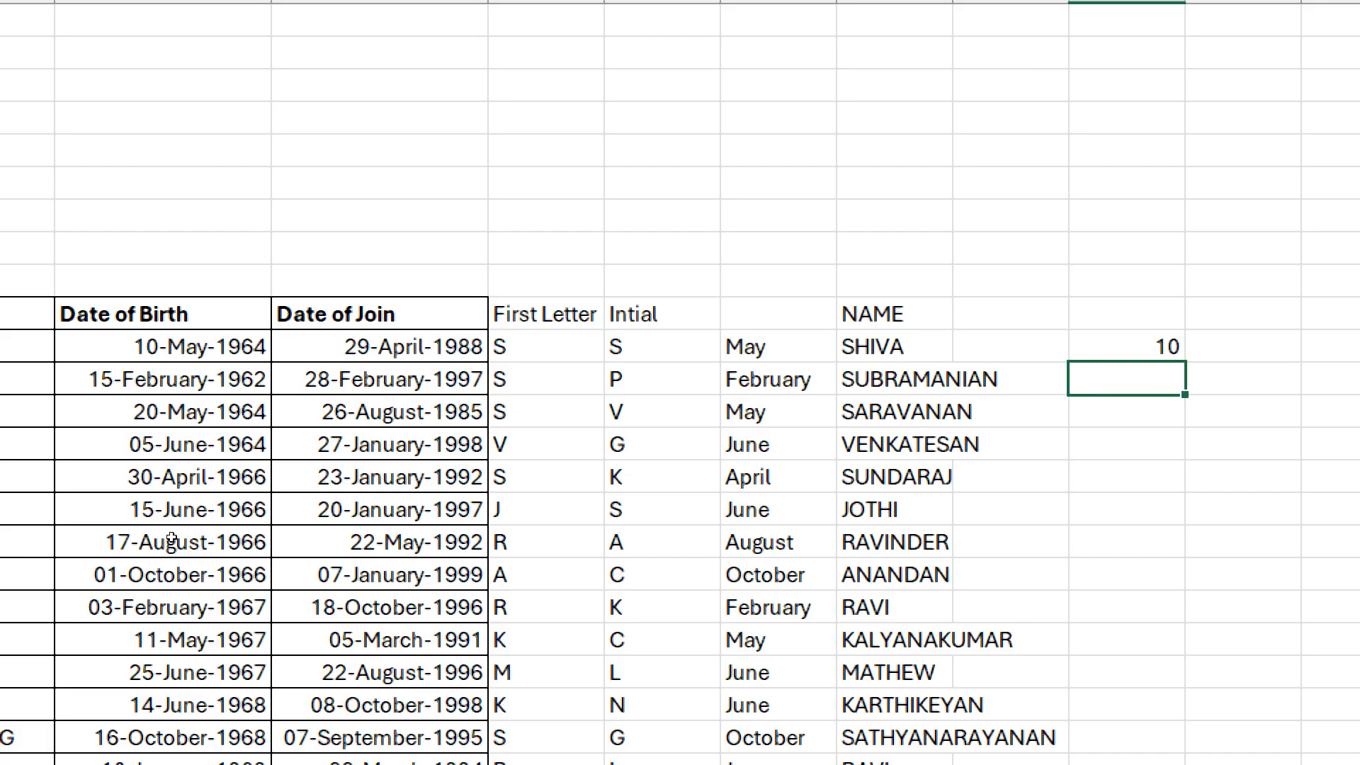
text(15)
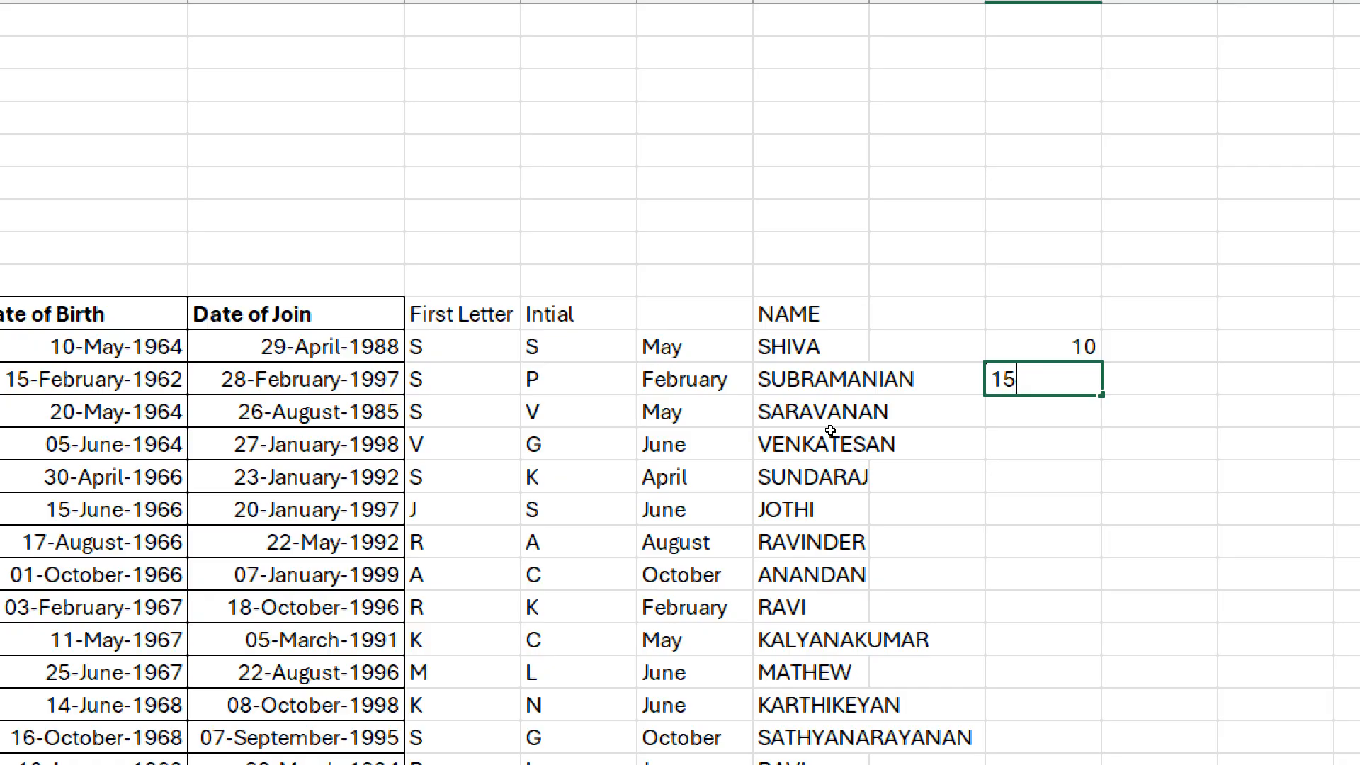
key(Return)
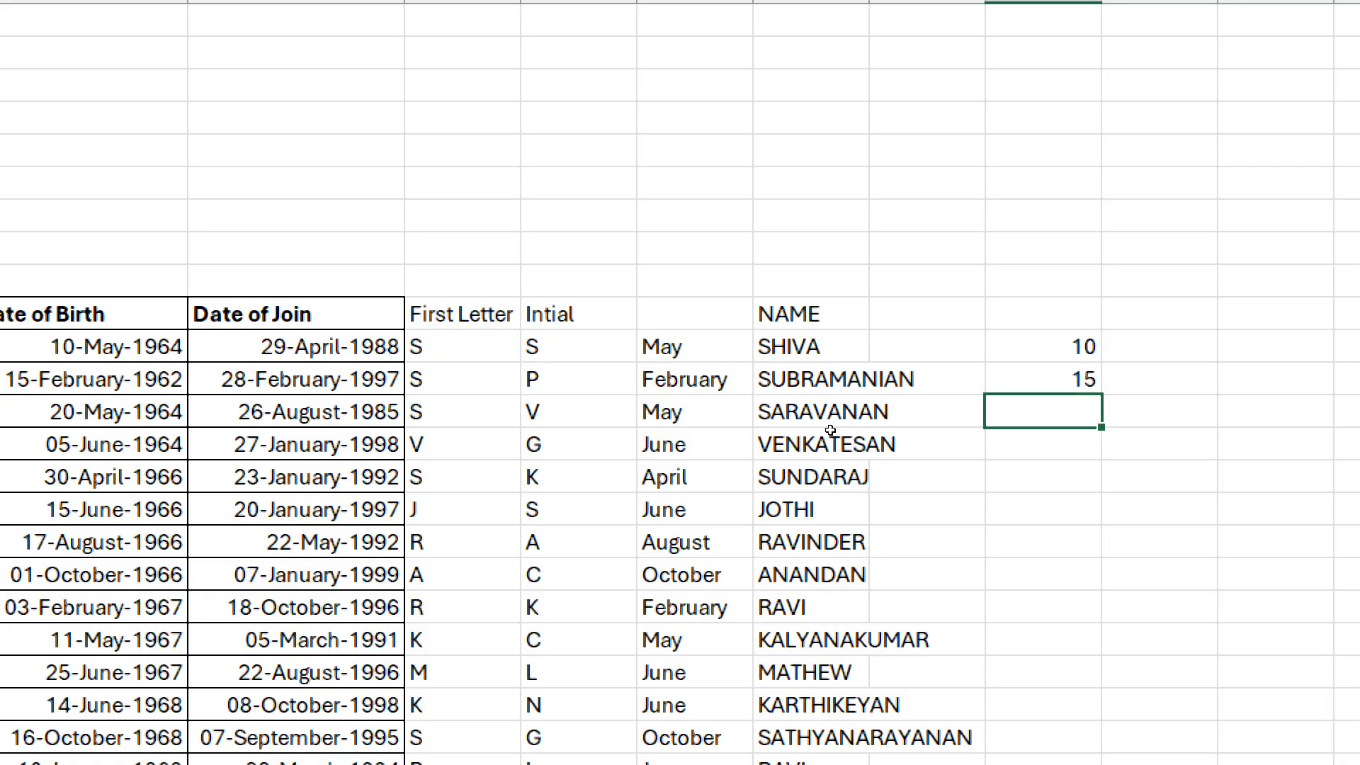
key(ctrl+e)
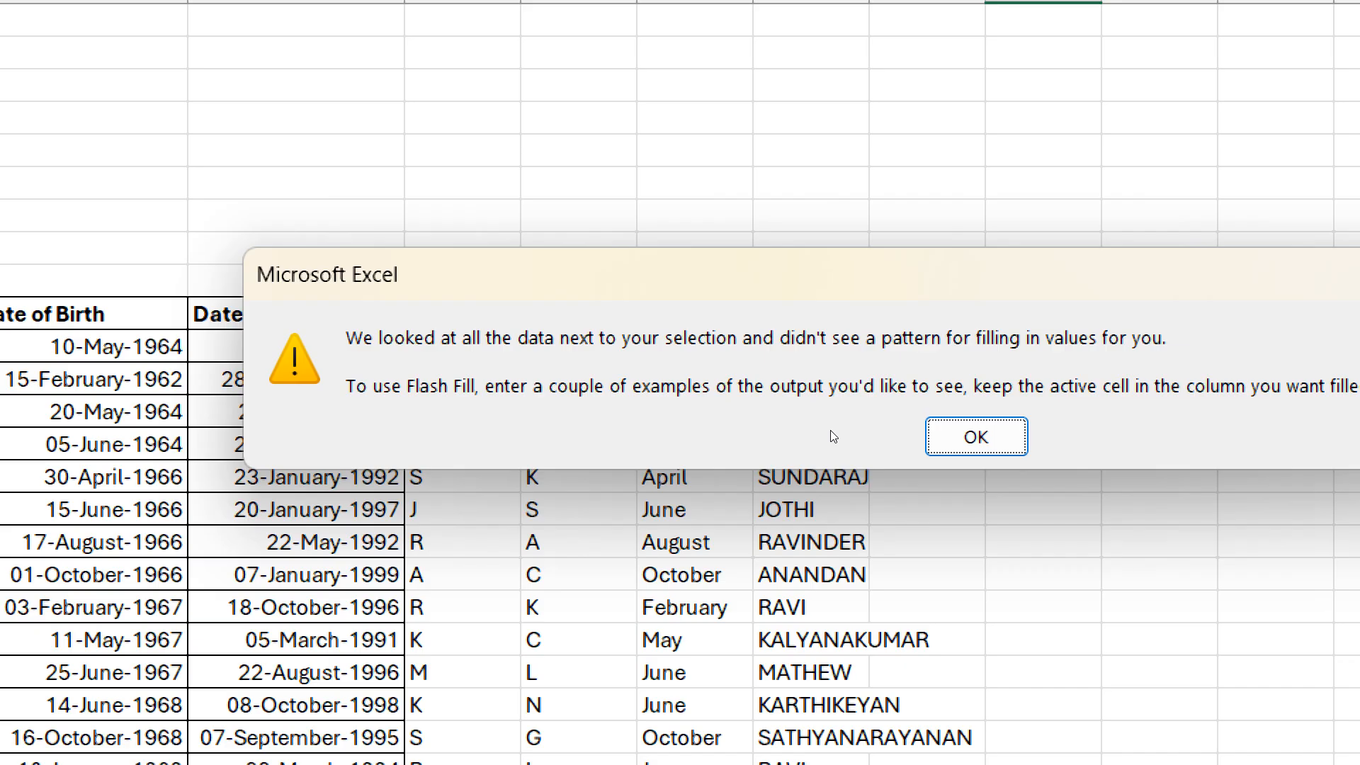
key(Return)
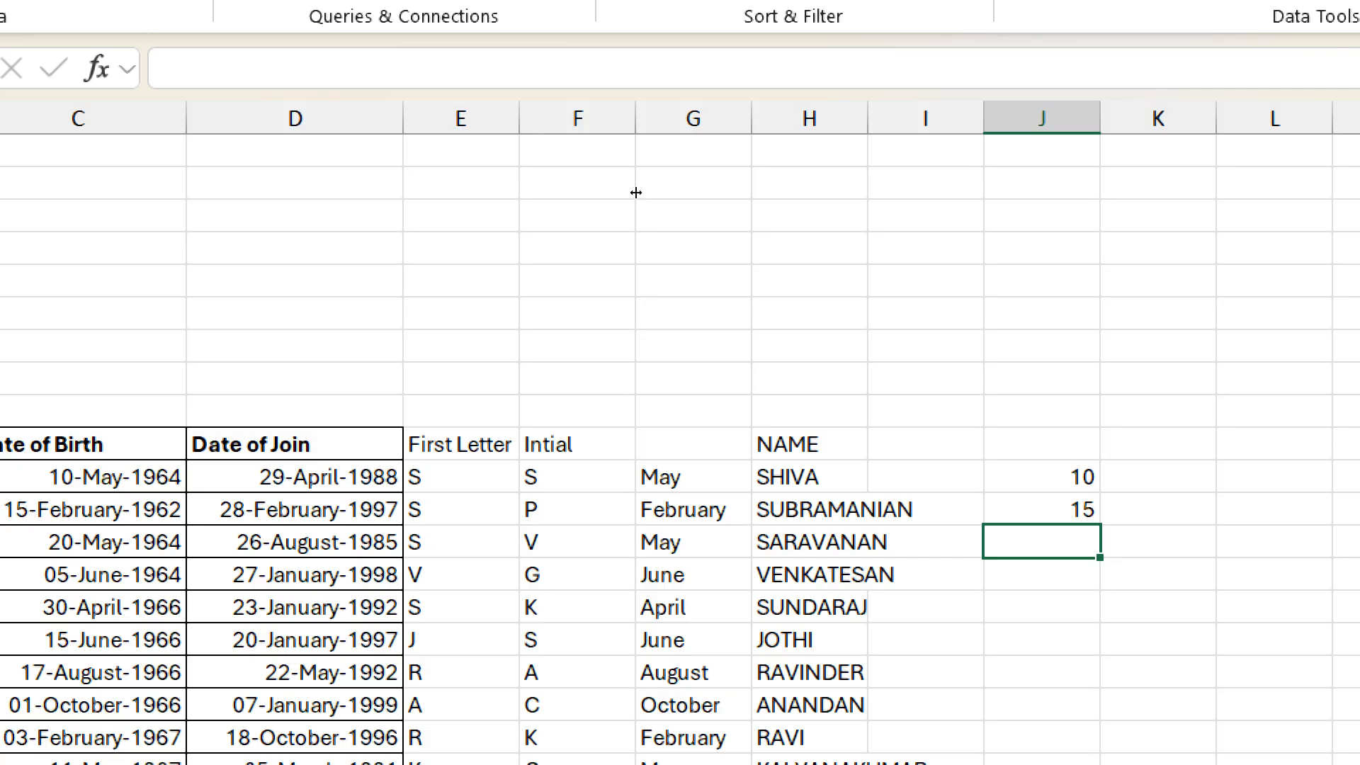
- Move the sample days 10 and 15 to I11:I12, directly beside the AutoFitted column H, and Flash Fill column I
double_click(868, 118)
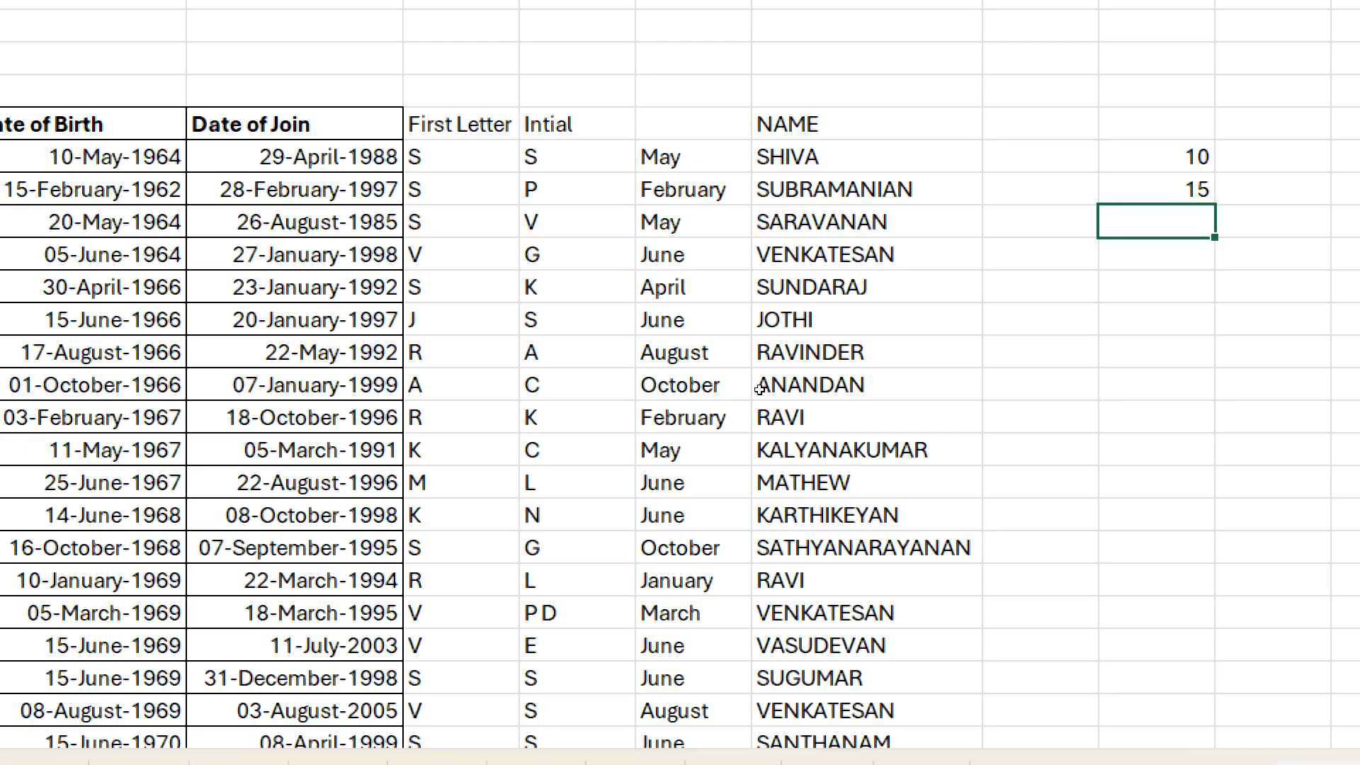
drag(1156, 156, 1046, 202)
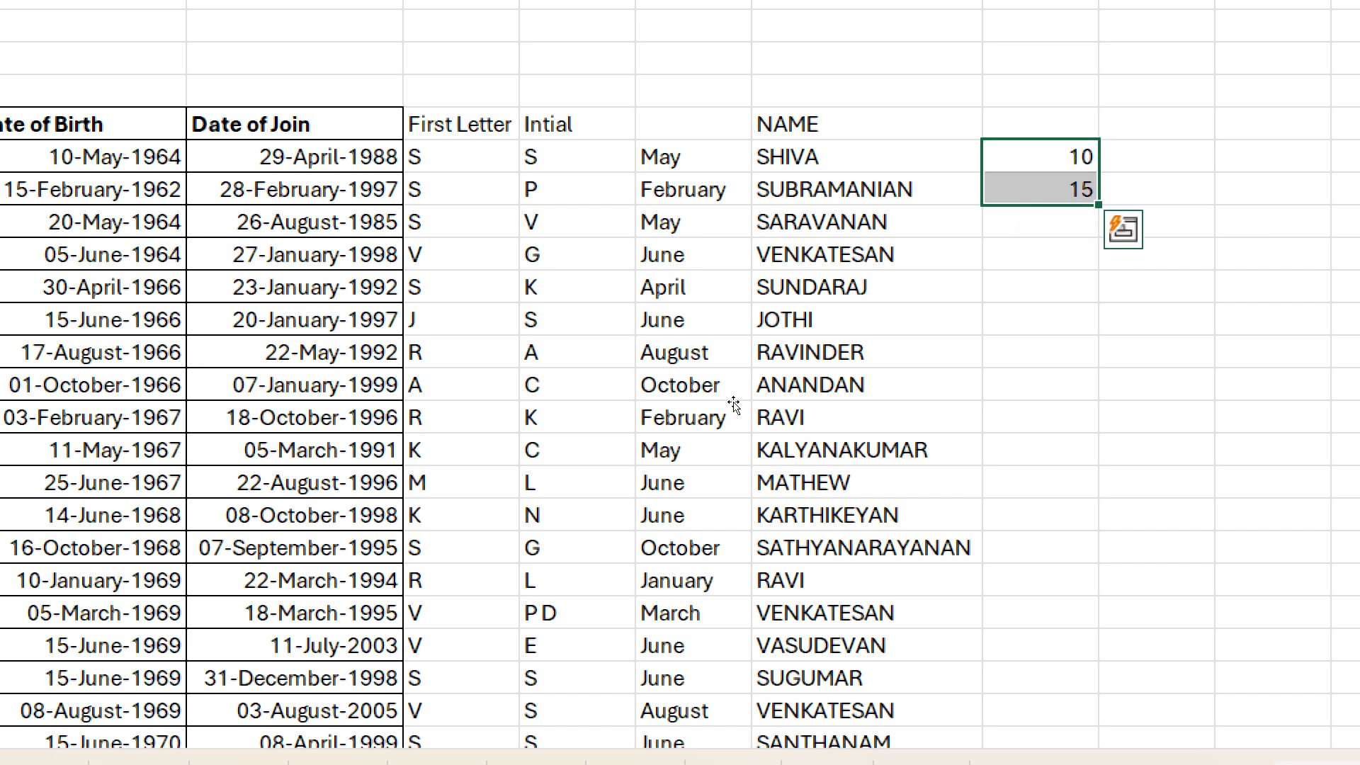
key(Down)
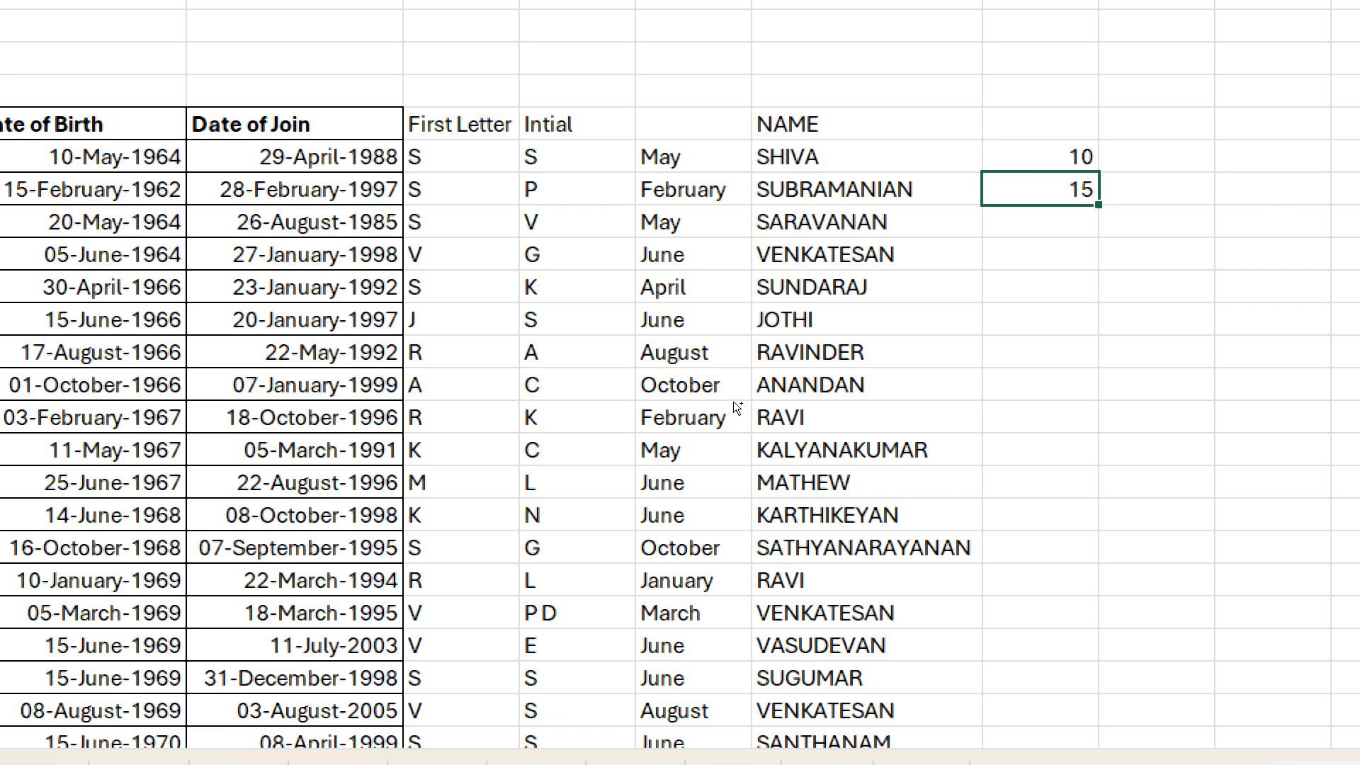
key(ctrl+e)
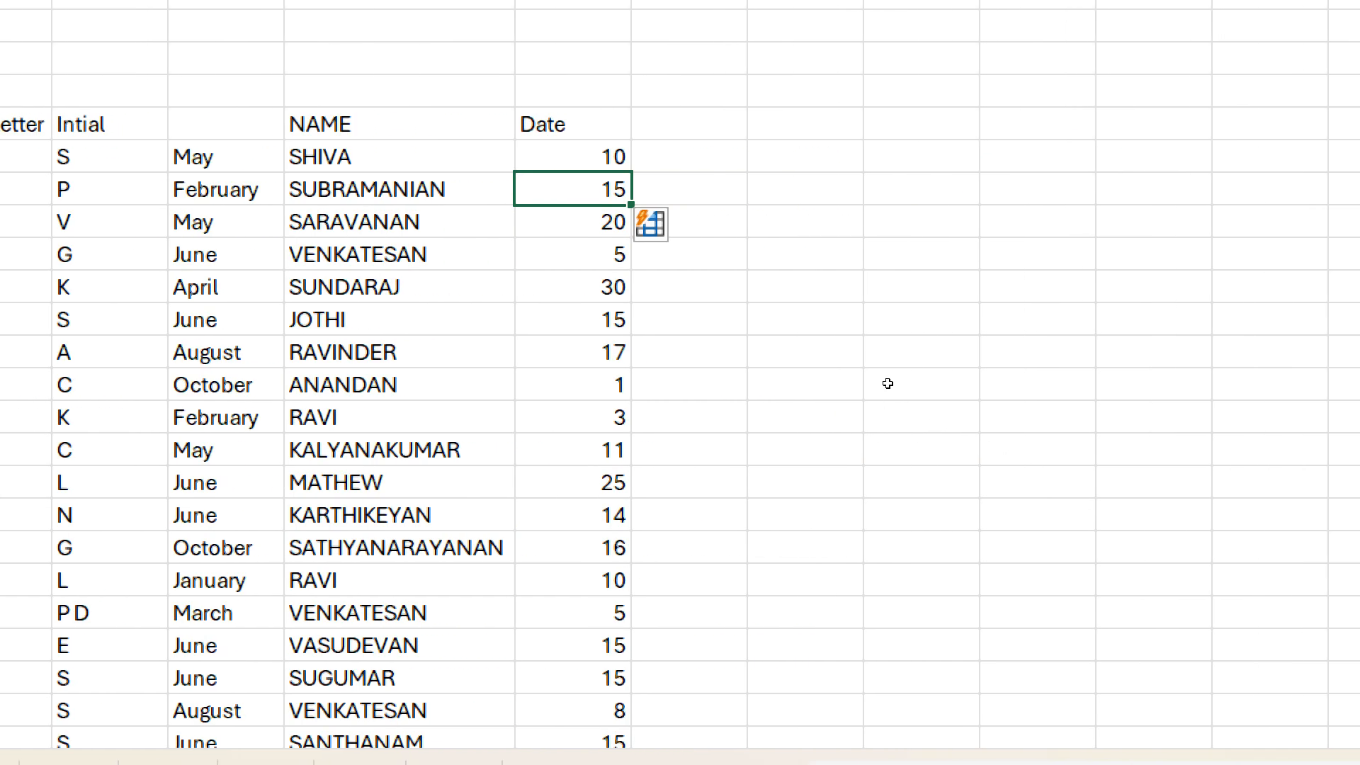
- Enter the leading-zero numbers 087 in L11 and 012 in L12
key(Right)
key(Right)
key(Right)
key(Up)
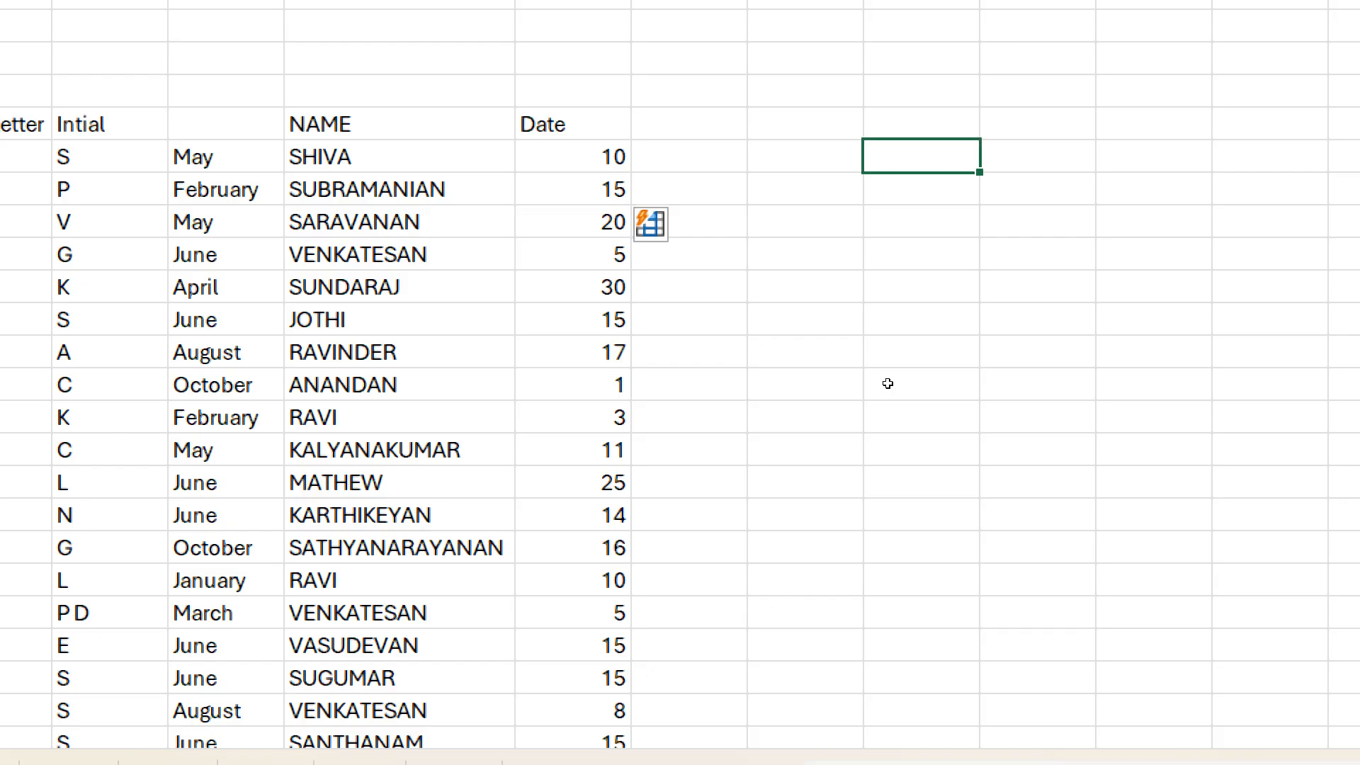
text(087)
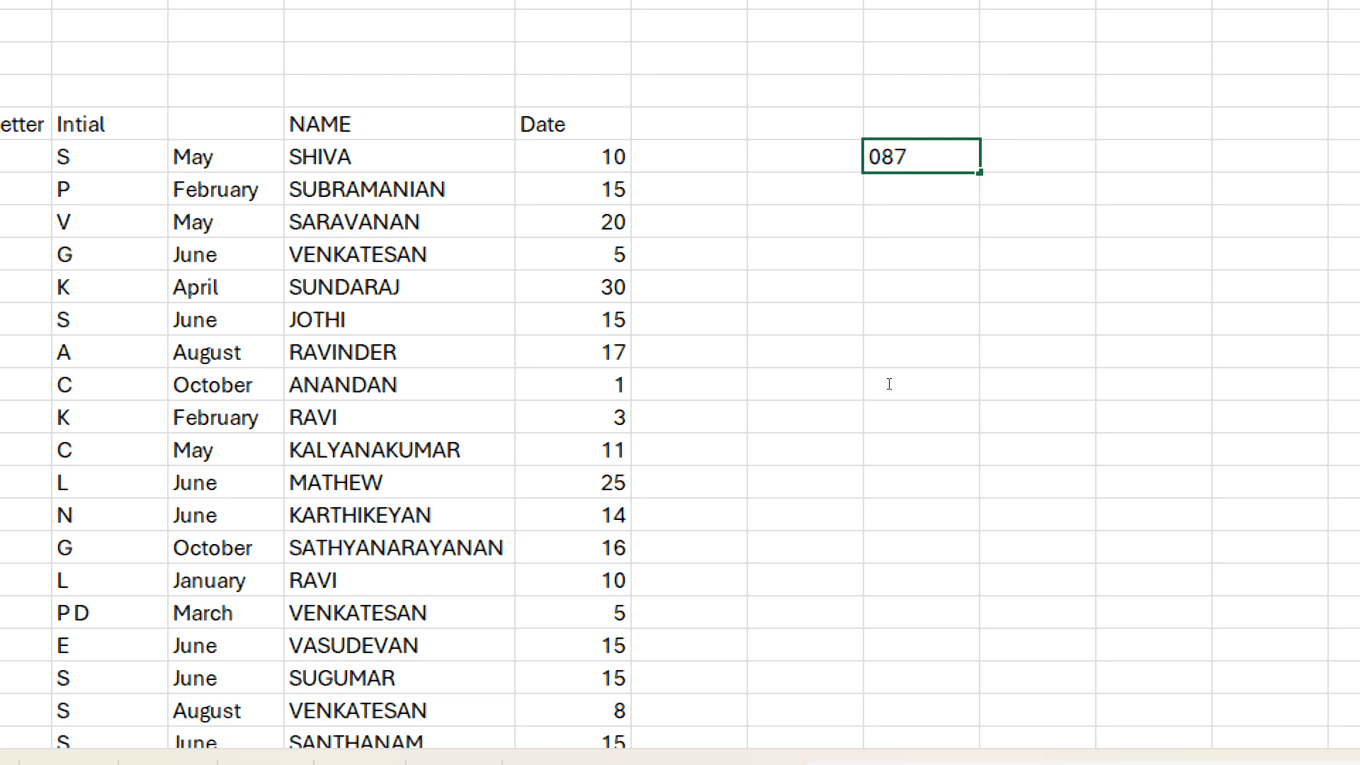
key(Return)
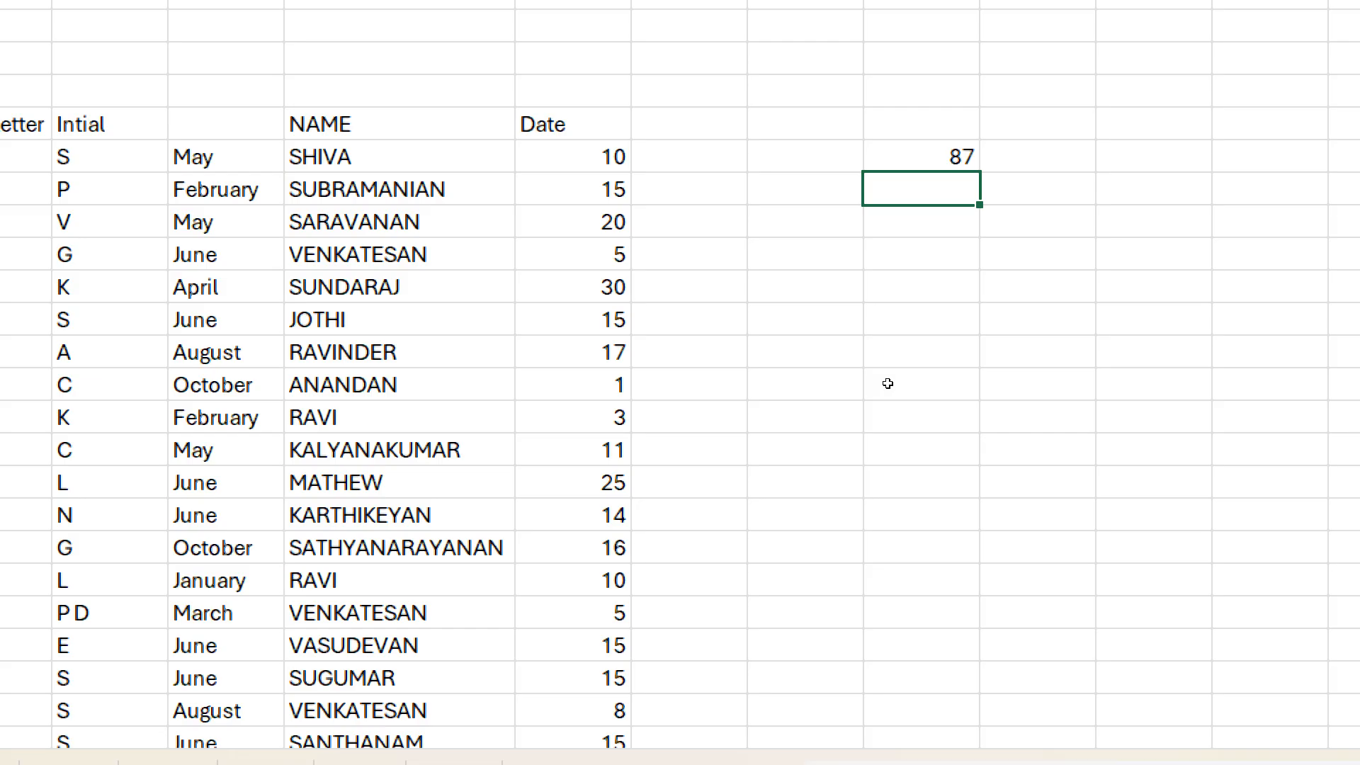
text(012)
key(Return)
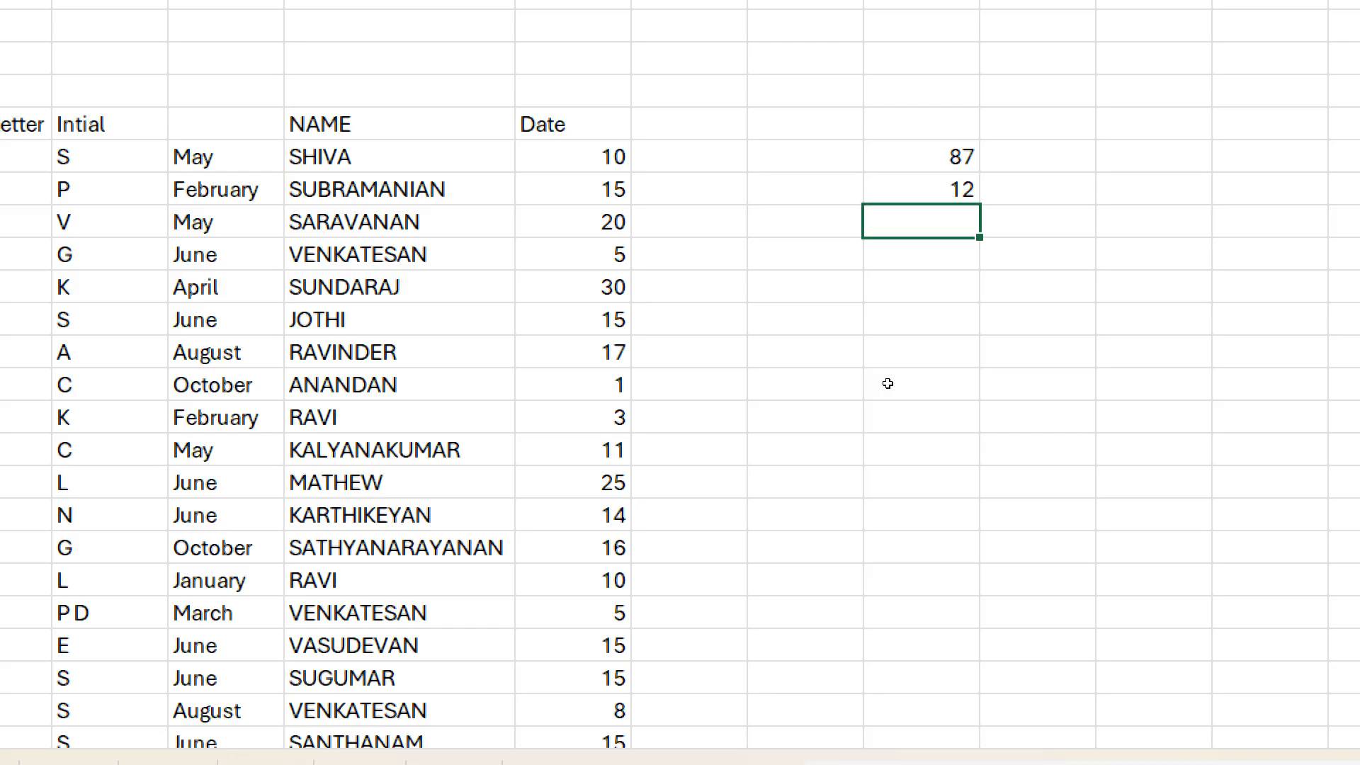
- Enter 001 as text in L13 with a leading apostrophe so that its zeros are kept
key(Left)
key(Right)
key(Right)
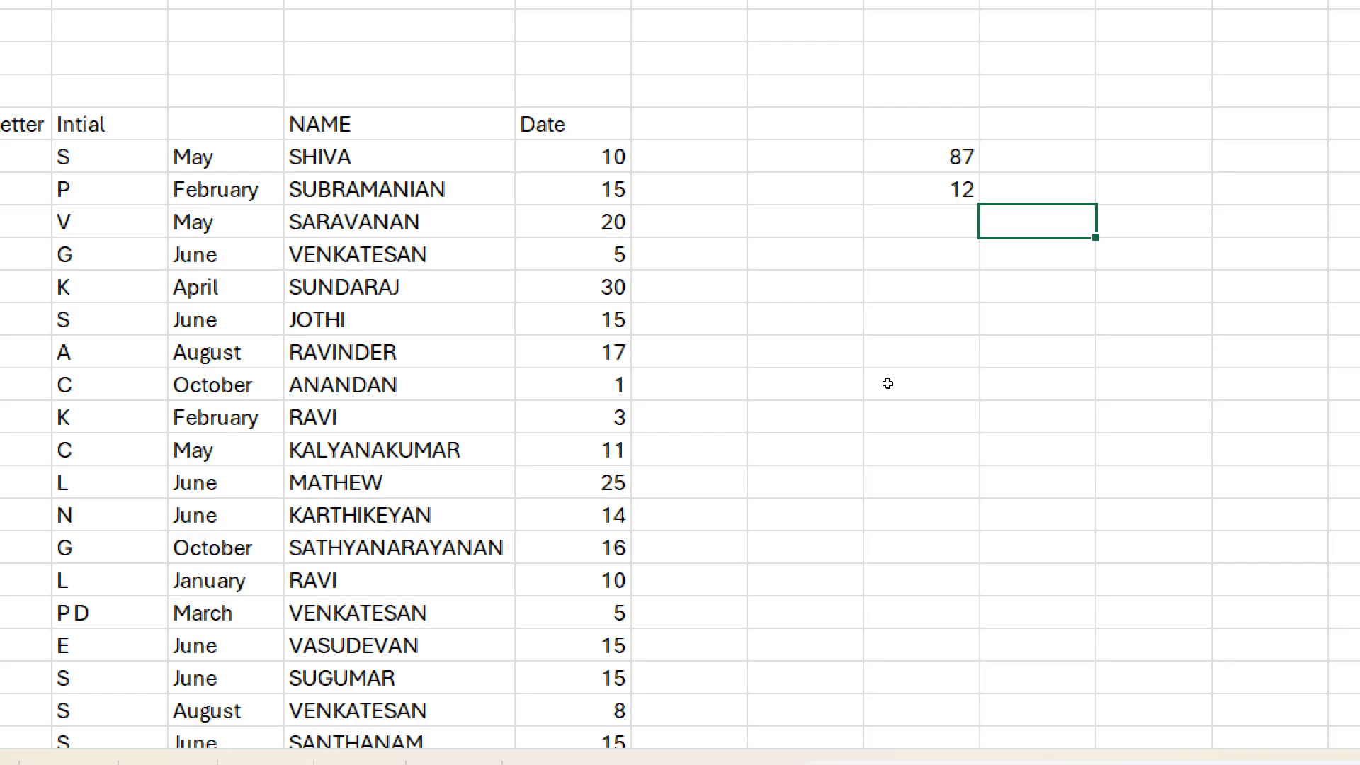
text(')
key(Left)
text('001)
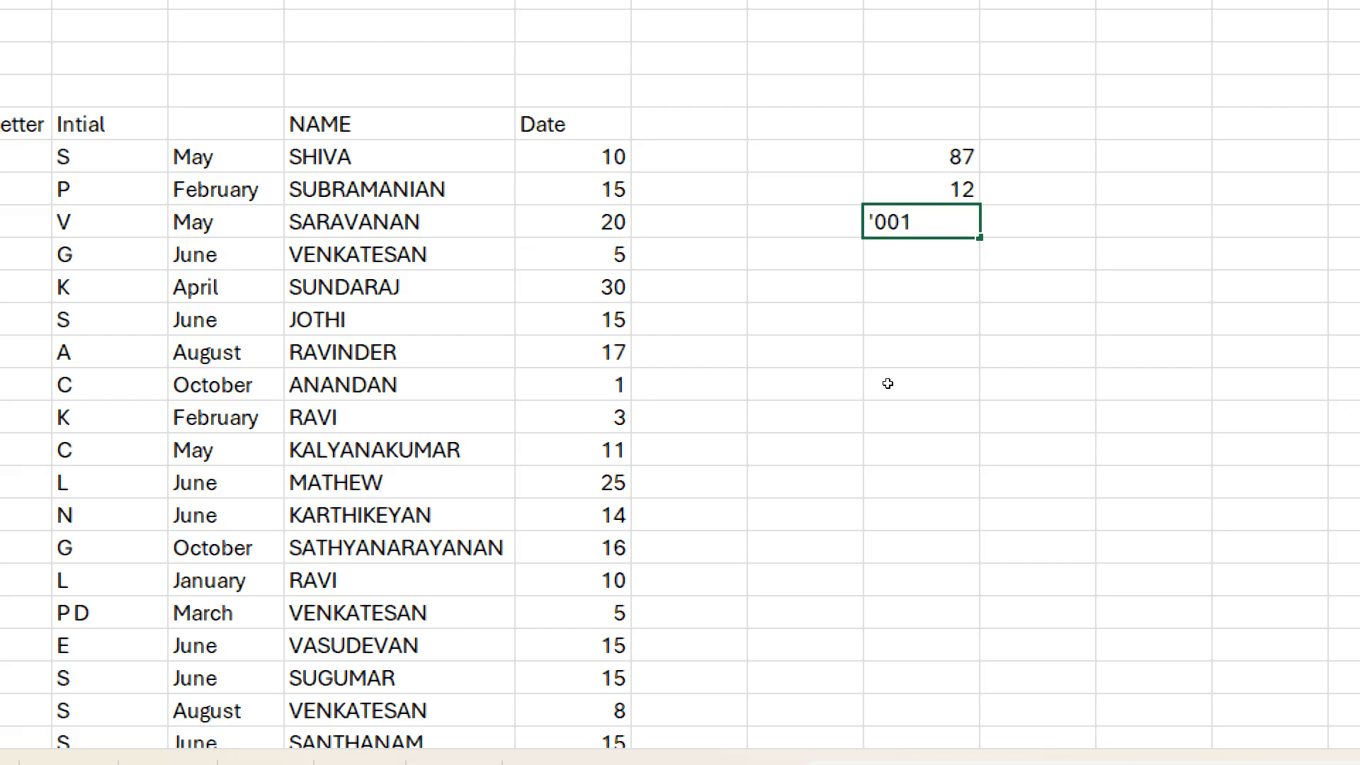
key(Return)
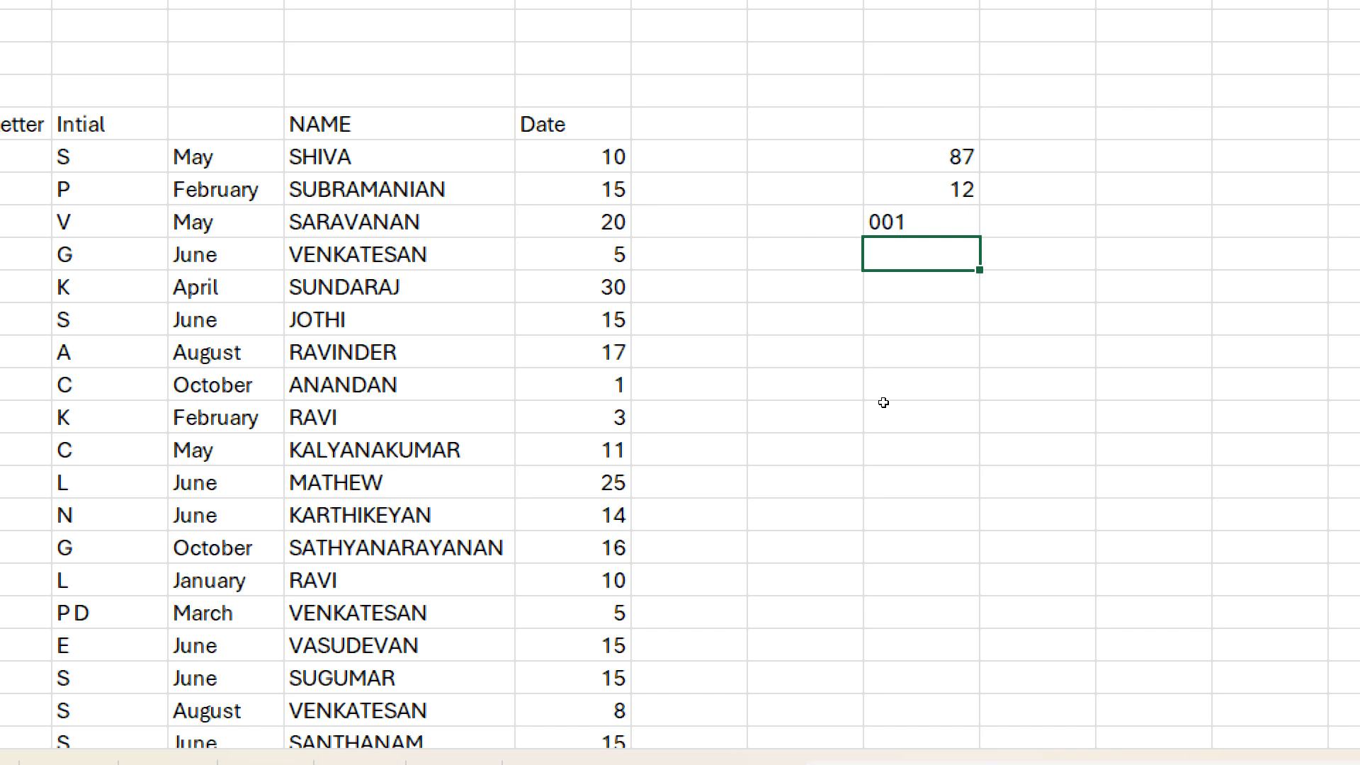
- Select L11:L13 to check the summary statistics for the numbers and the text entry together
key(Up)
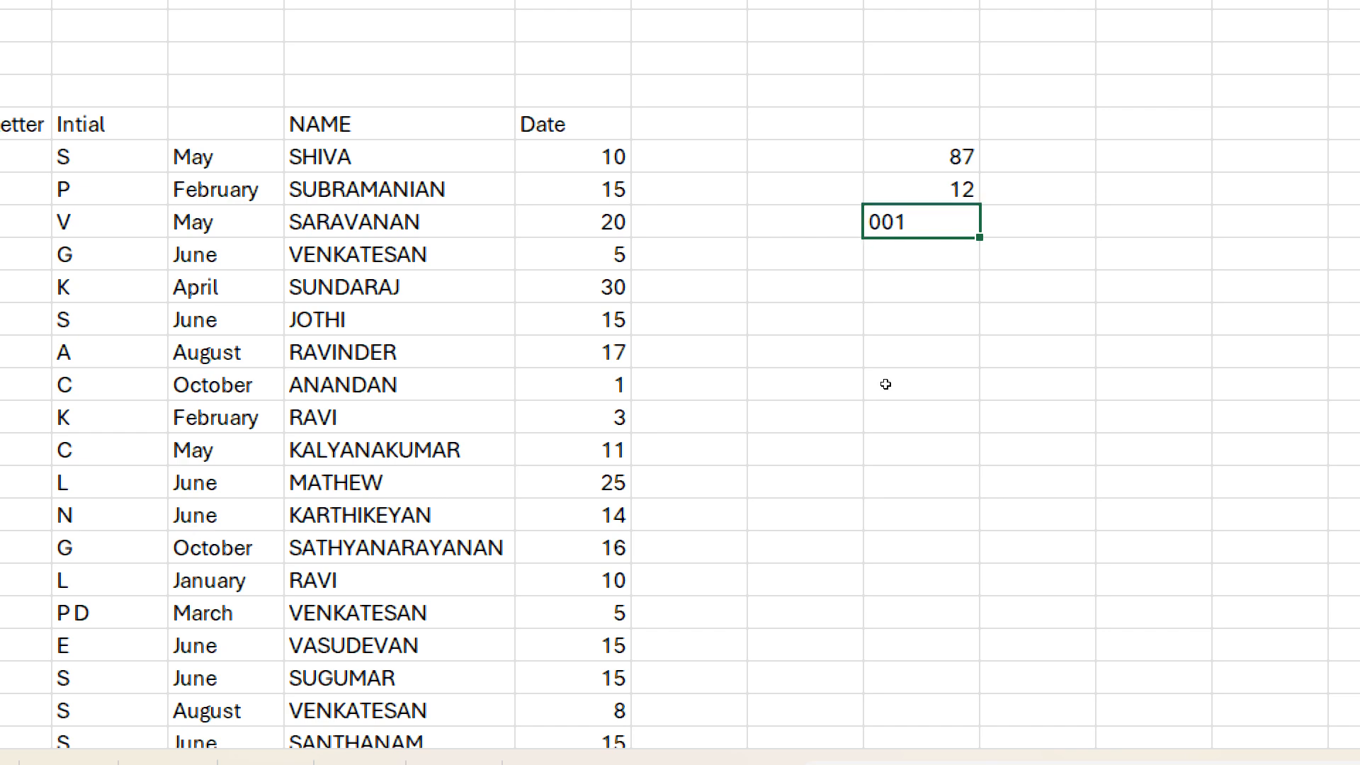
key(Up)
key(Up)
key(shift+Down)
key(shift+Down)
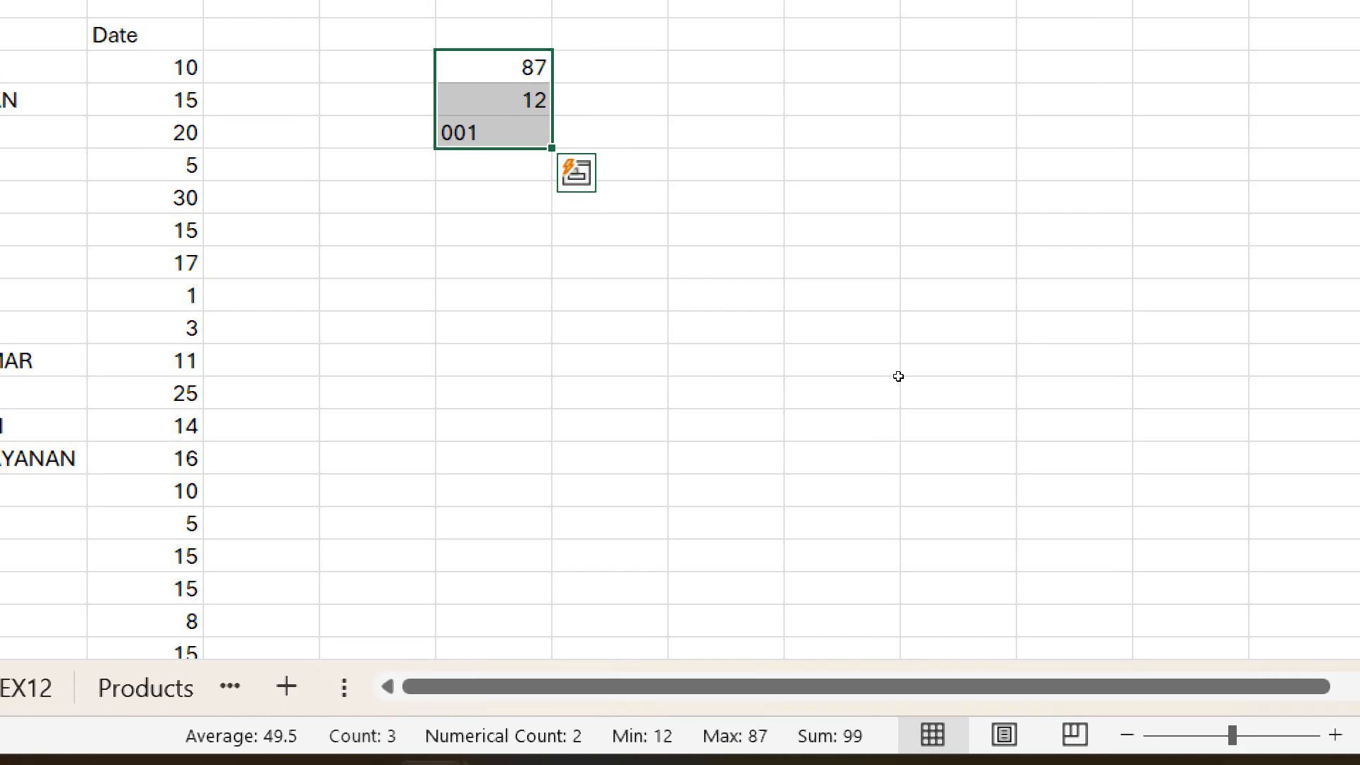
- Apply the custom number format 0000# to the empty cells N11:N19
key(Right)
key(Right)
key(shift+Down)
key(shift+Down)
key(shift+Down)
key(shift+Down)
key(shift+Down)
key(shift+Down)
key(shift+Down)
key(shift+Down)
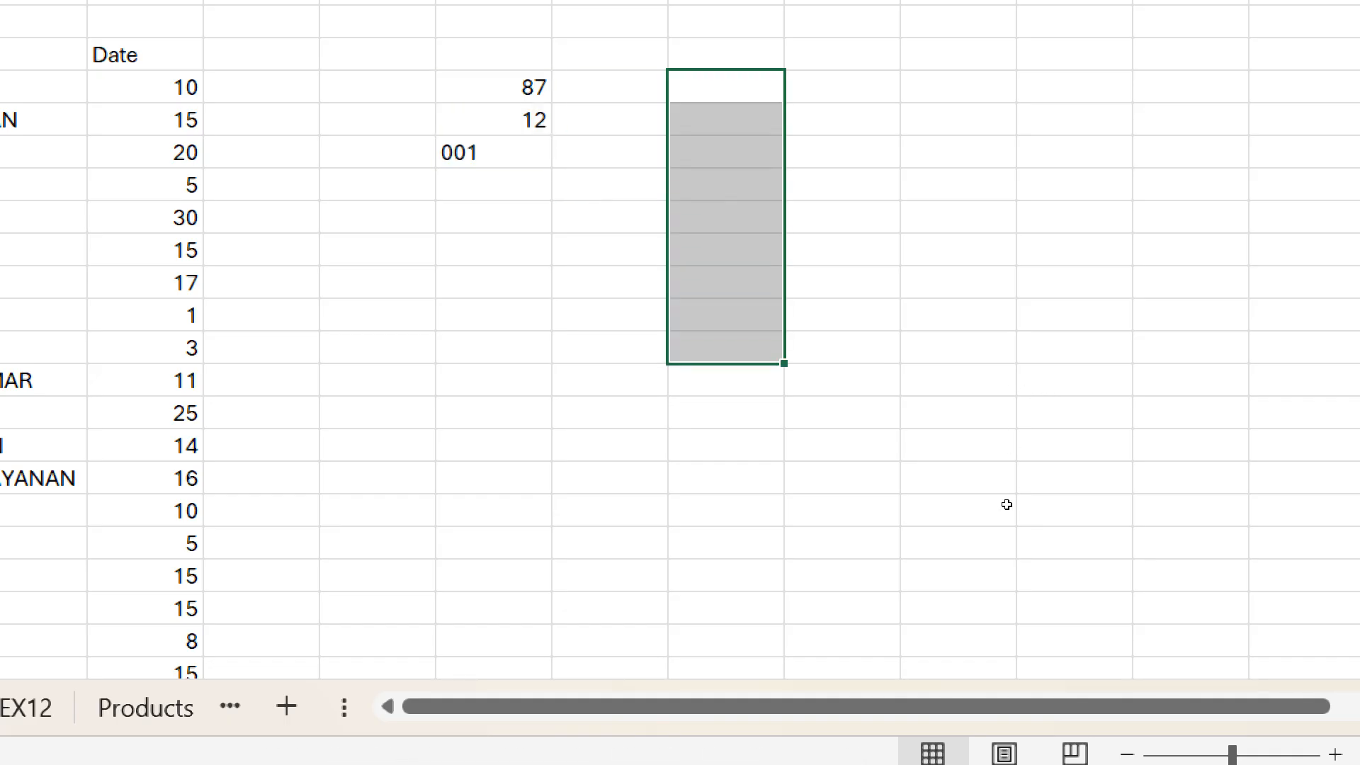
key(ctrl+1)
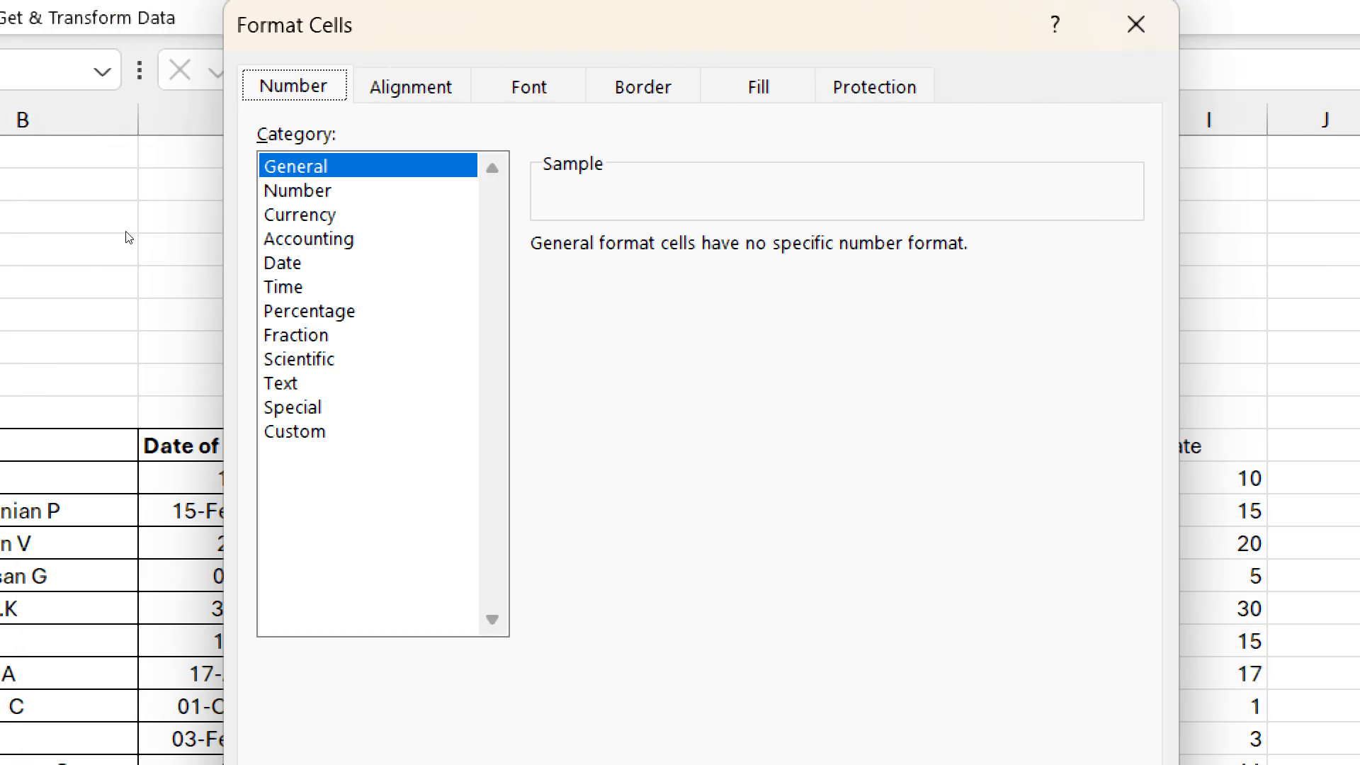
click(170, 431)
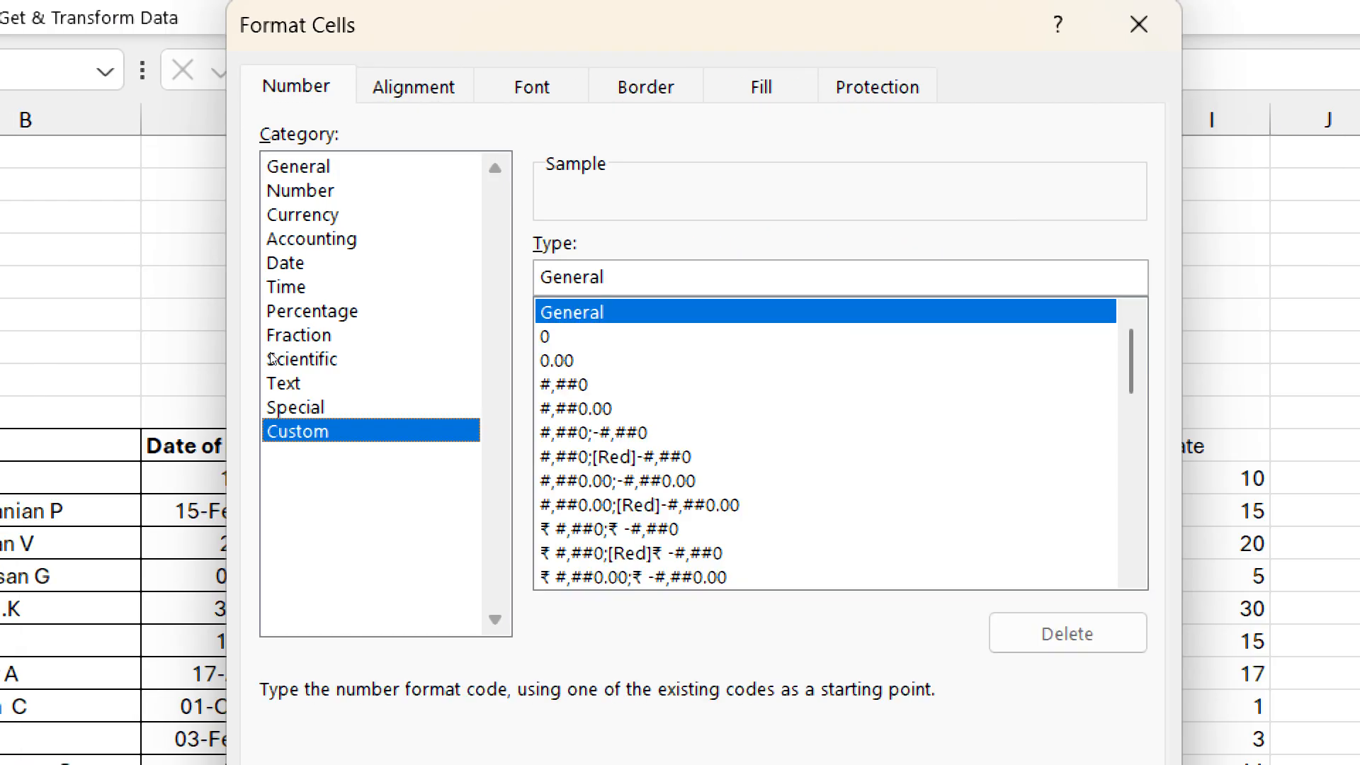
key(Tab)
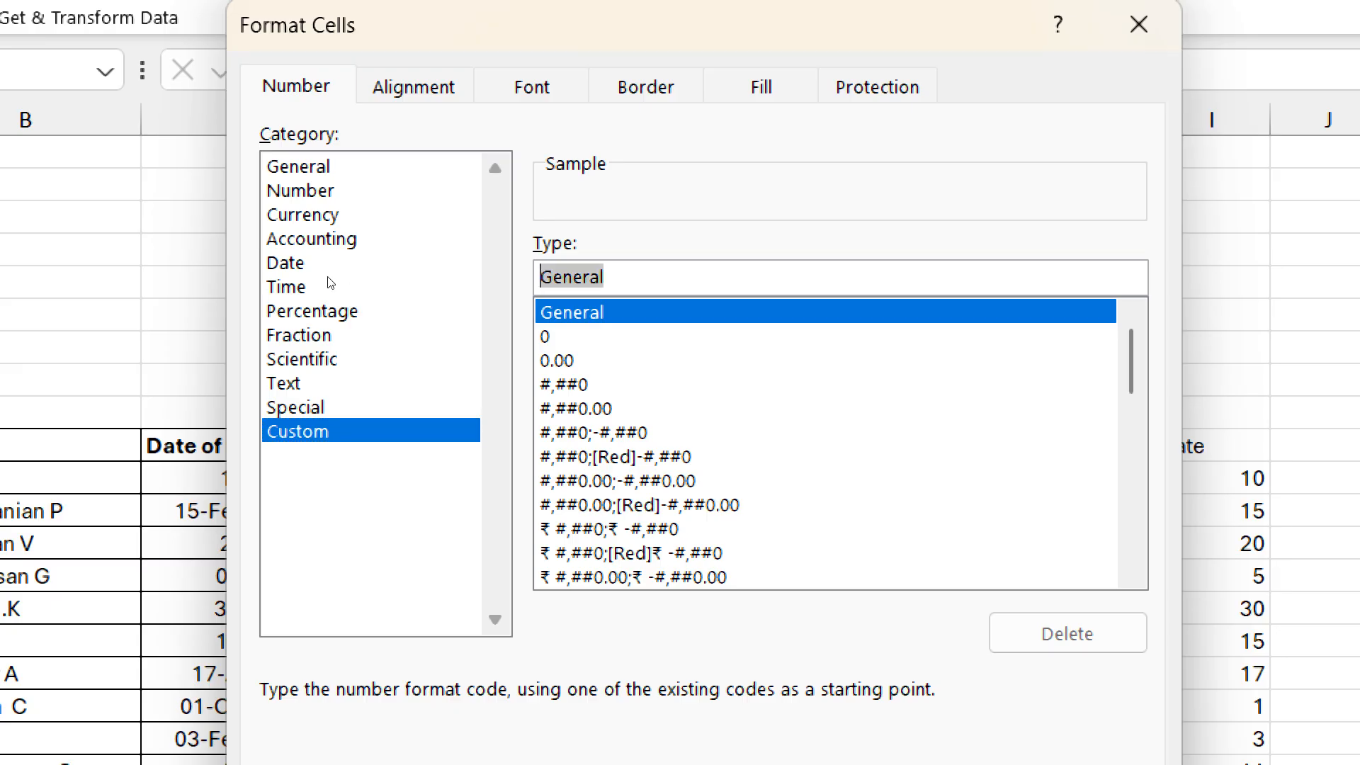
key(BackSpace)
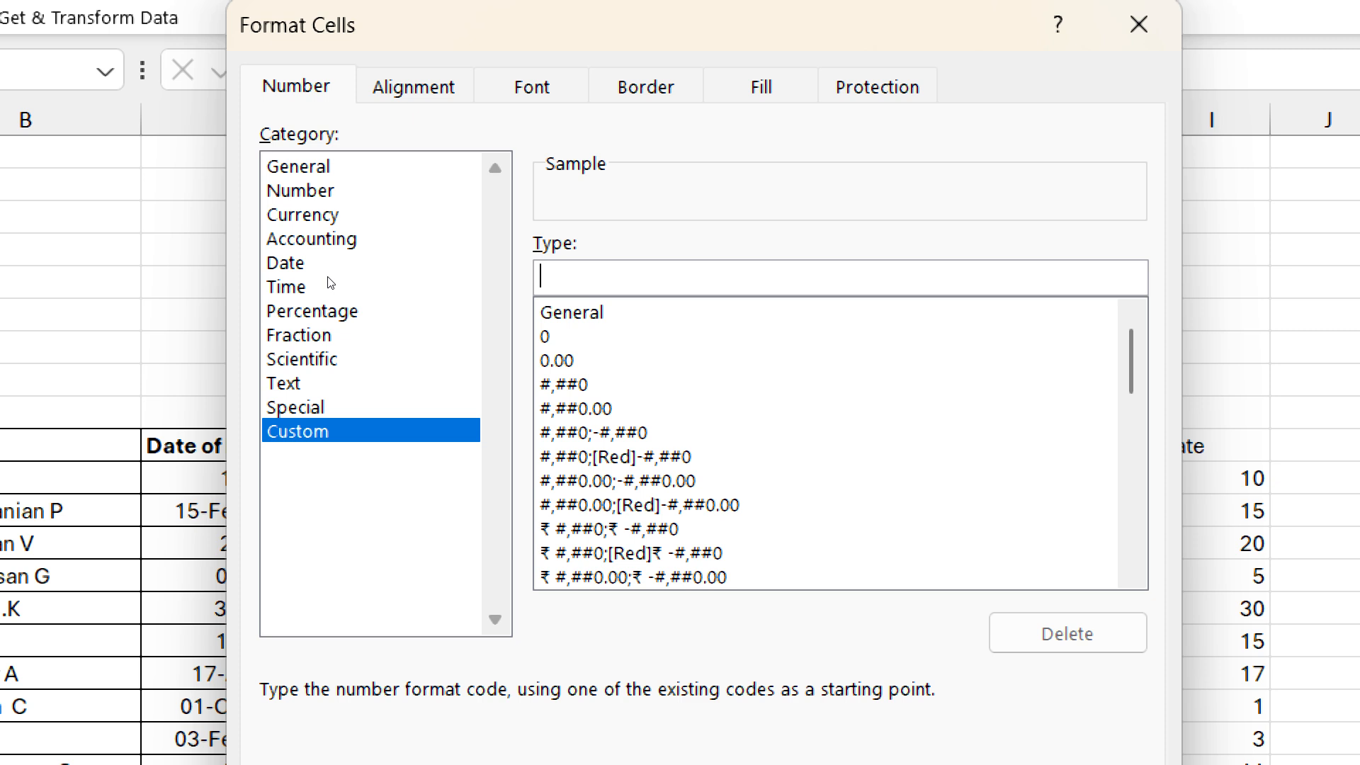
text(0000)
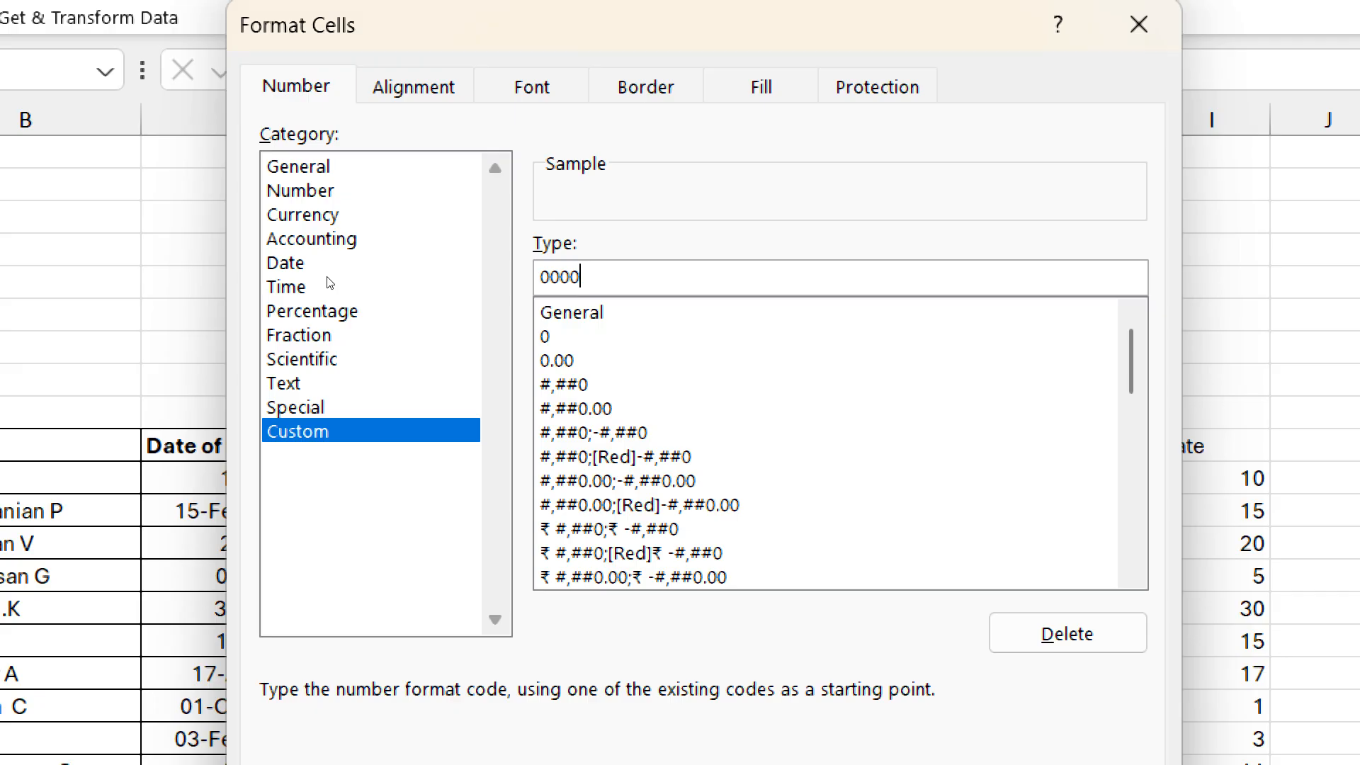
text(#)
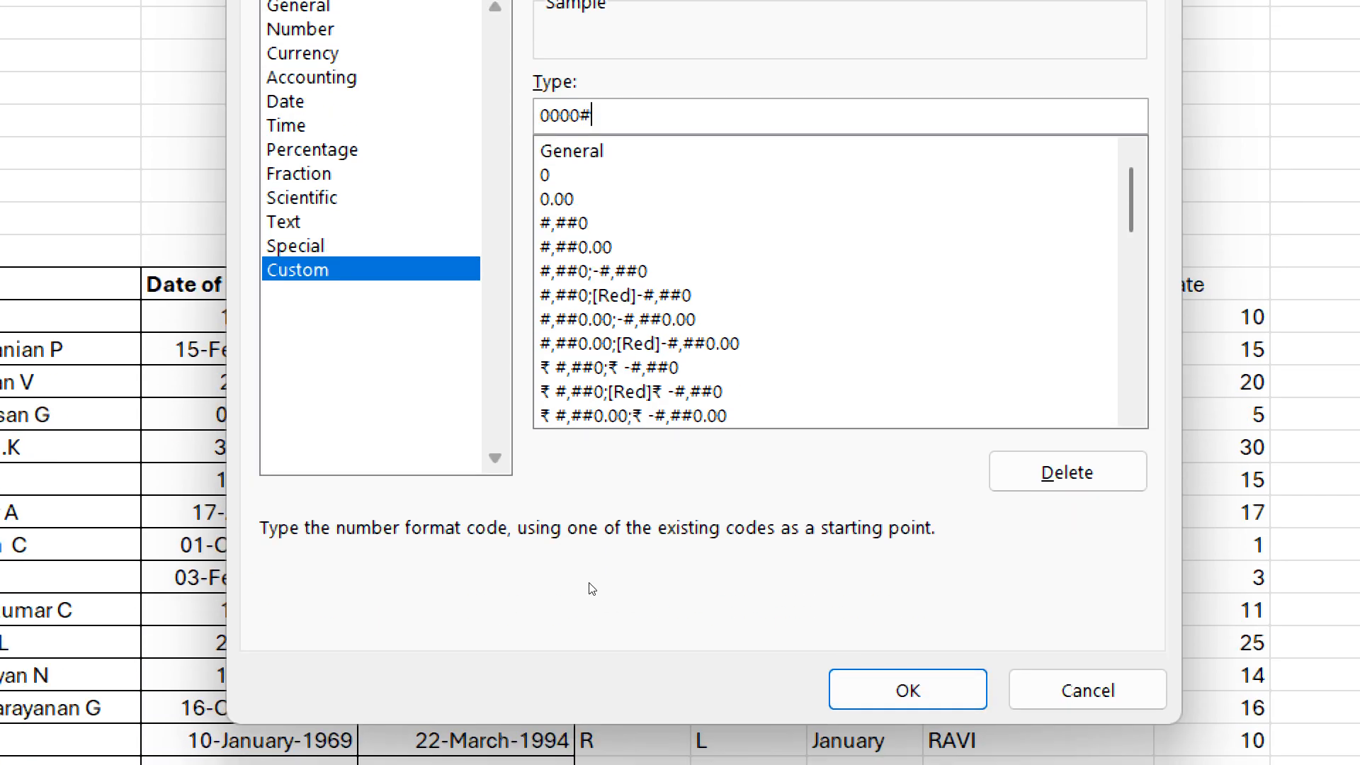
key(Return)
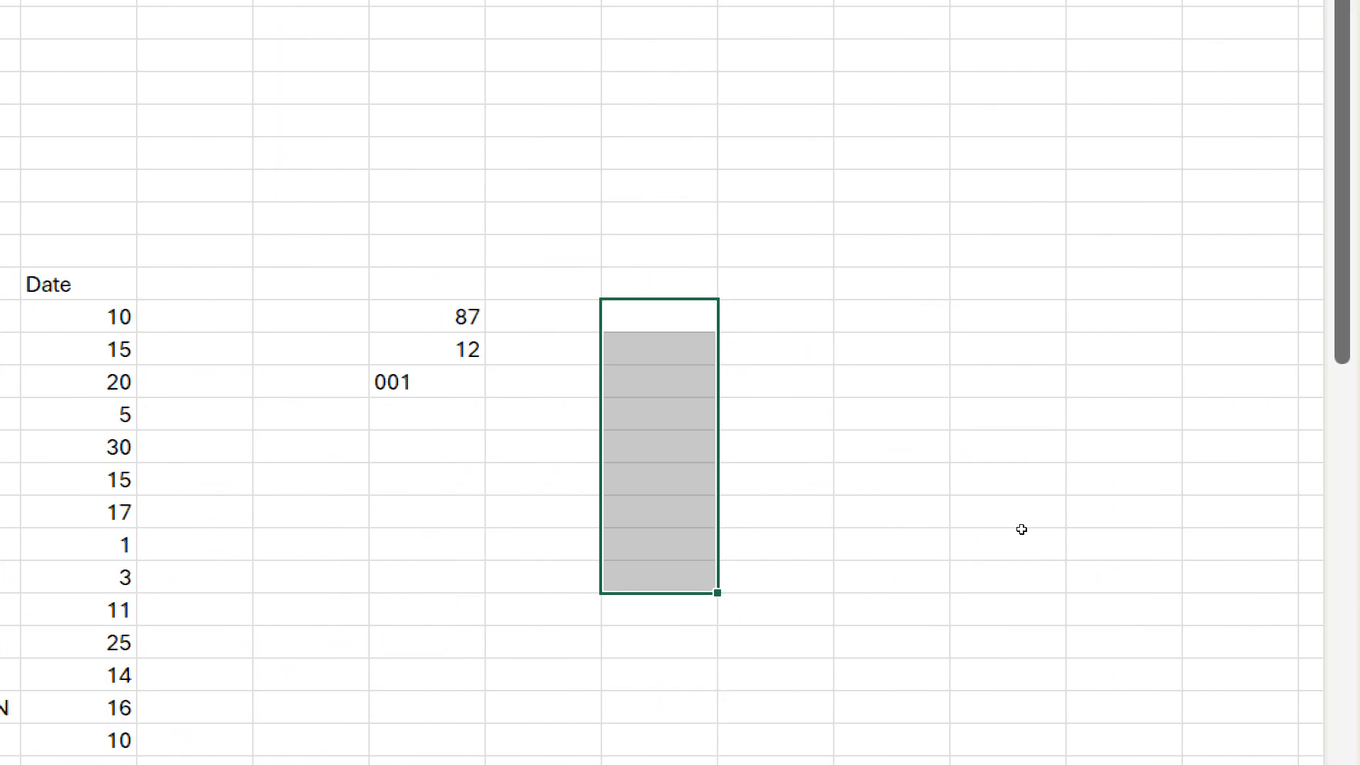
- Enter 25 in N11 and 12 in N12
key(shift+BackSpace)
text(25)
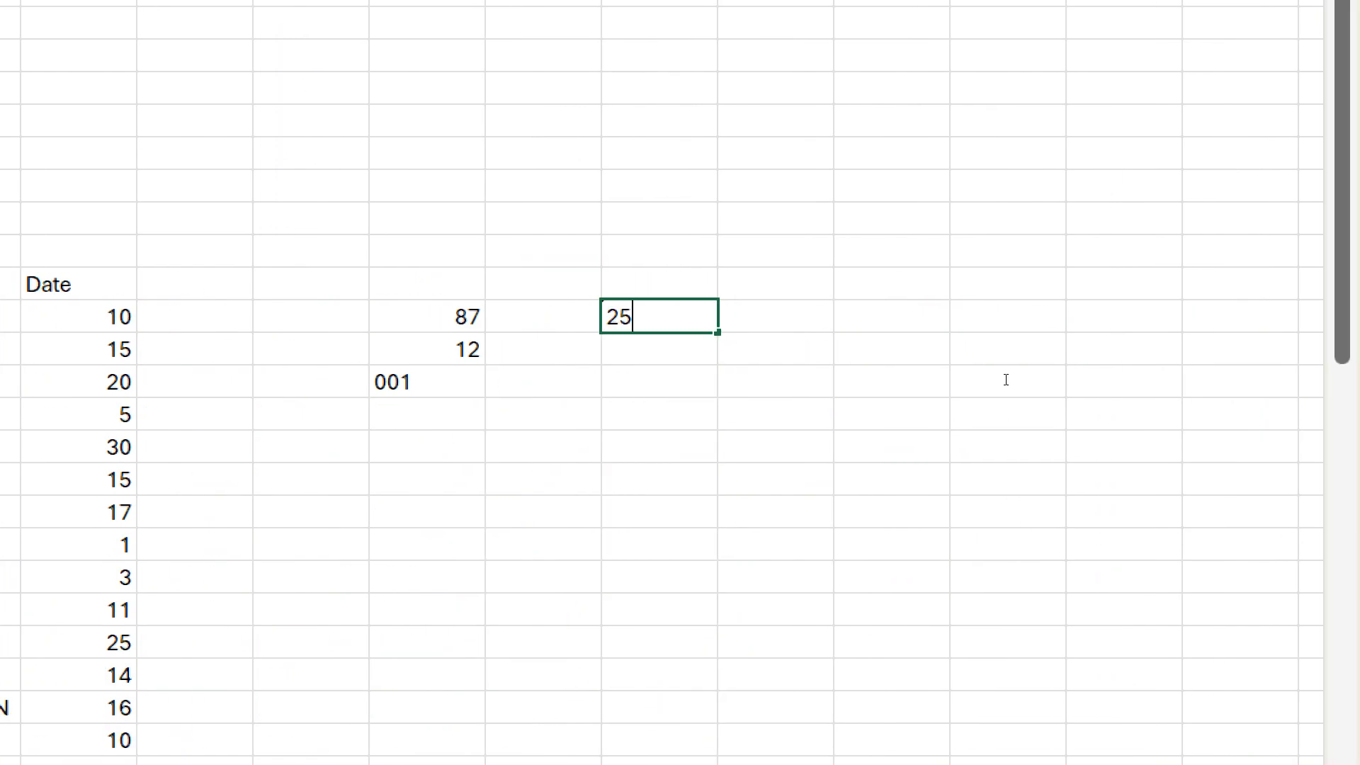
key(Return)
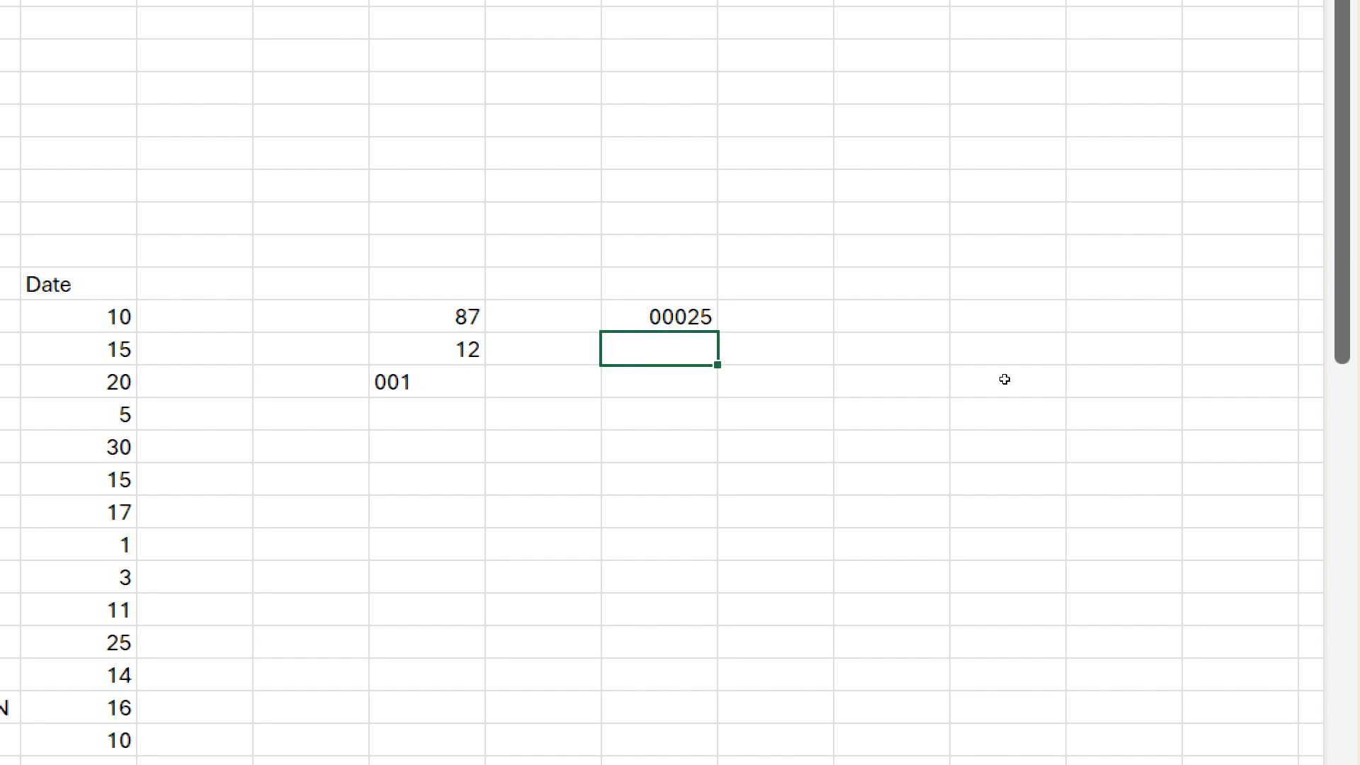
text(12)
key(Return)
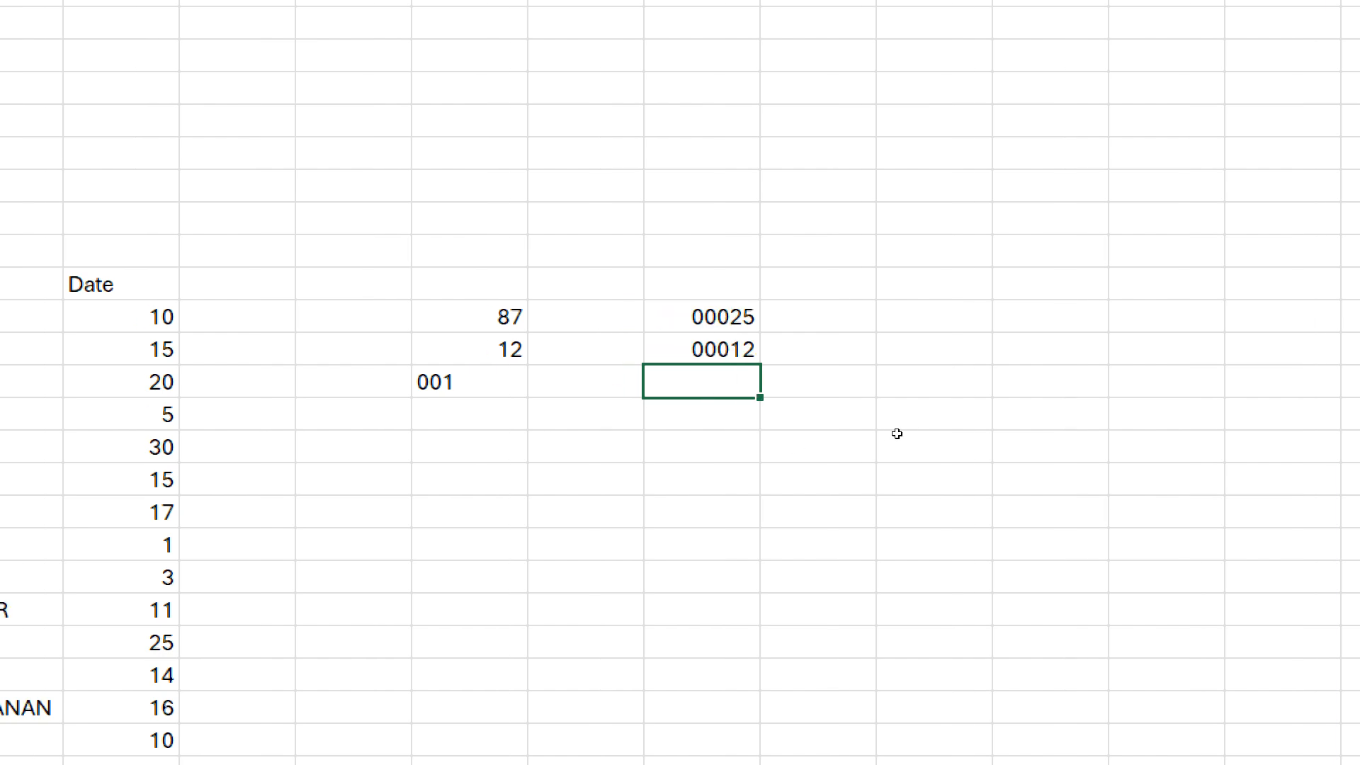
- Select N11:N12 to examine the padded numbers, and review the custom format code applied to N13
key(Up)
key(Up)
key(shift+Down)
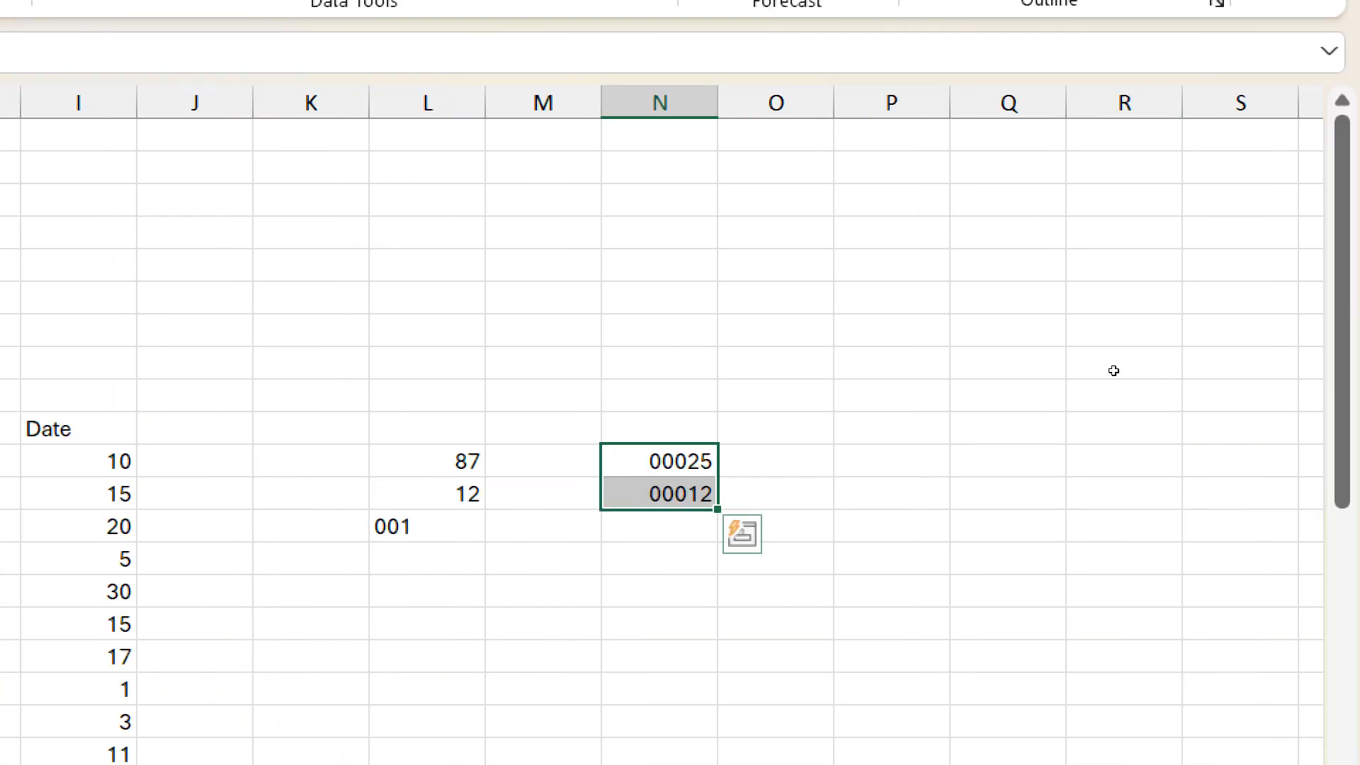
key(Down)
key(Down)
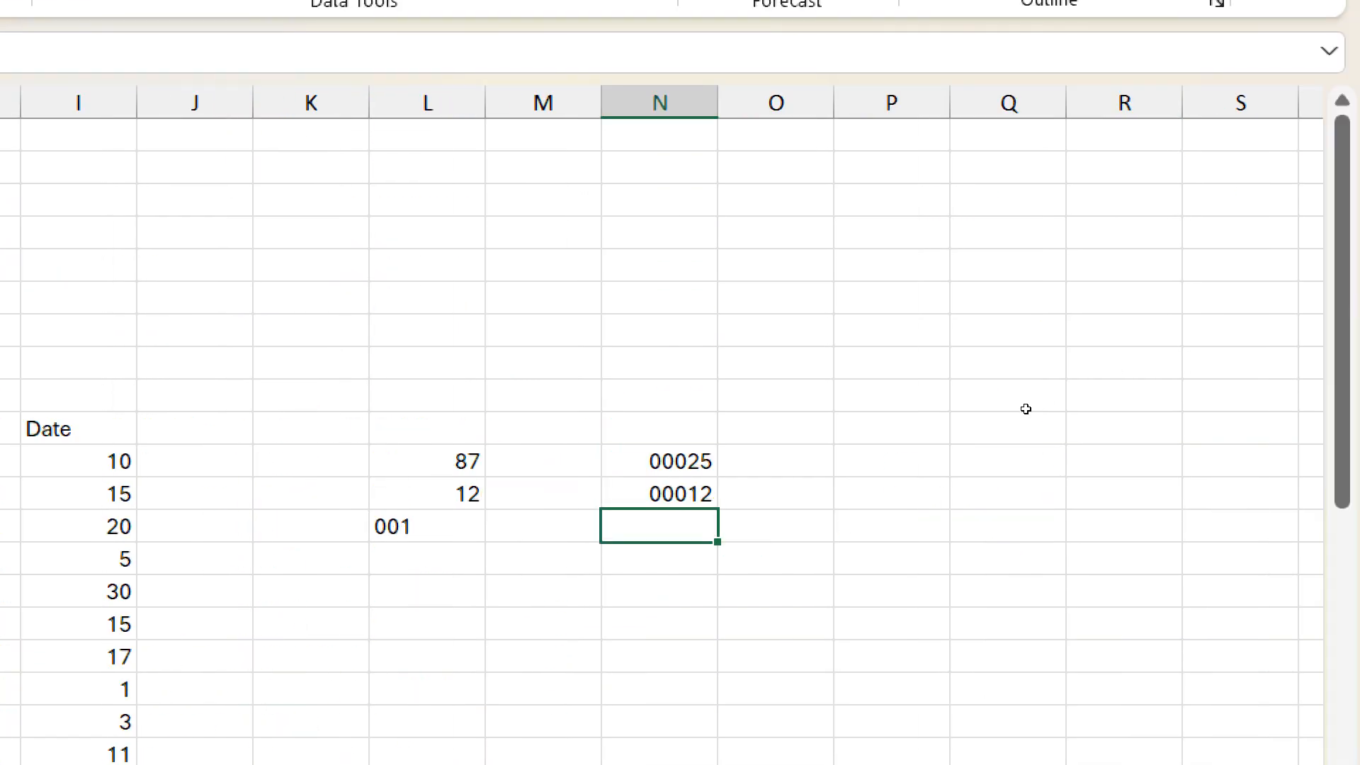
key(ctrl+1)
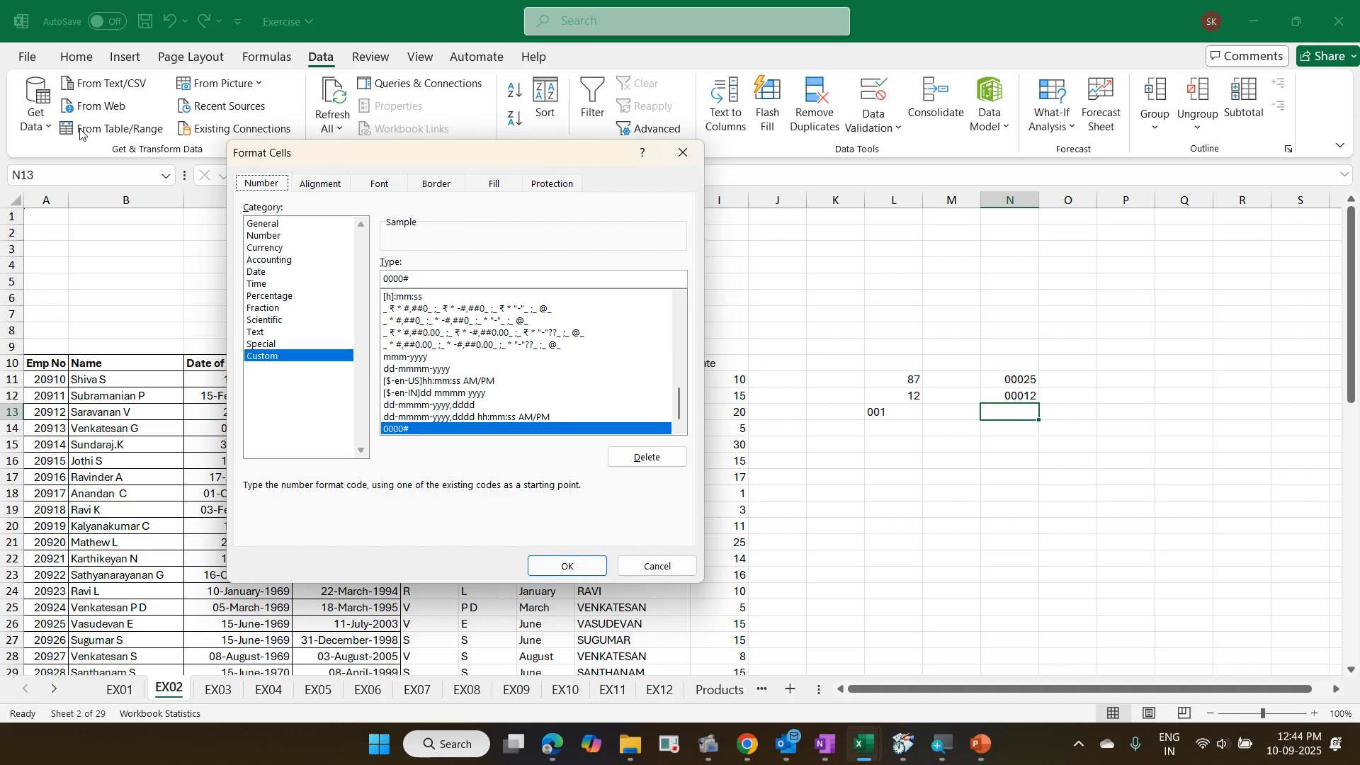
key(Escape)
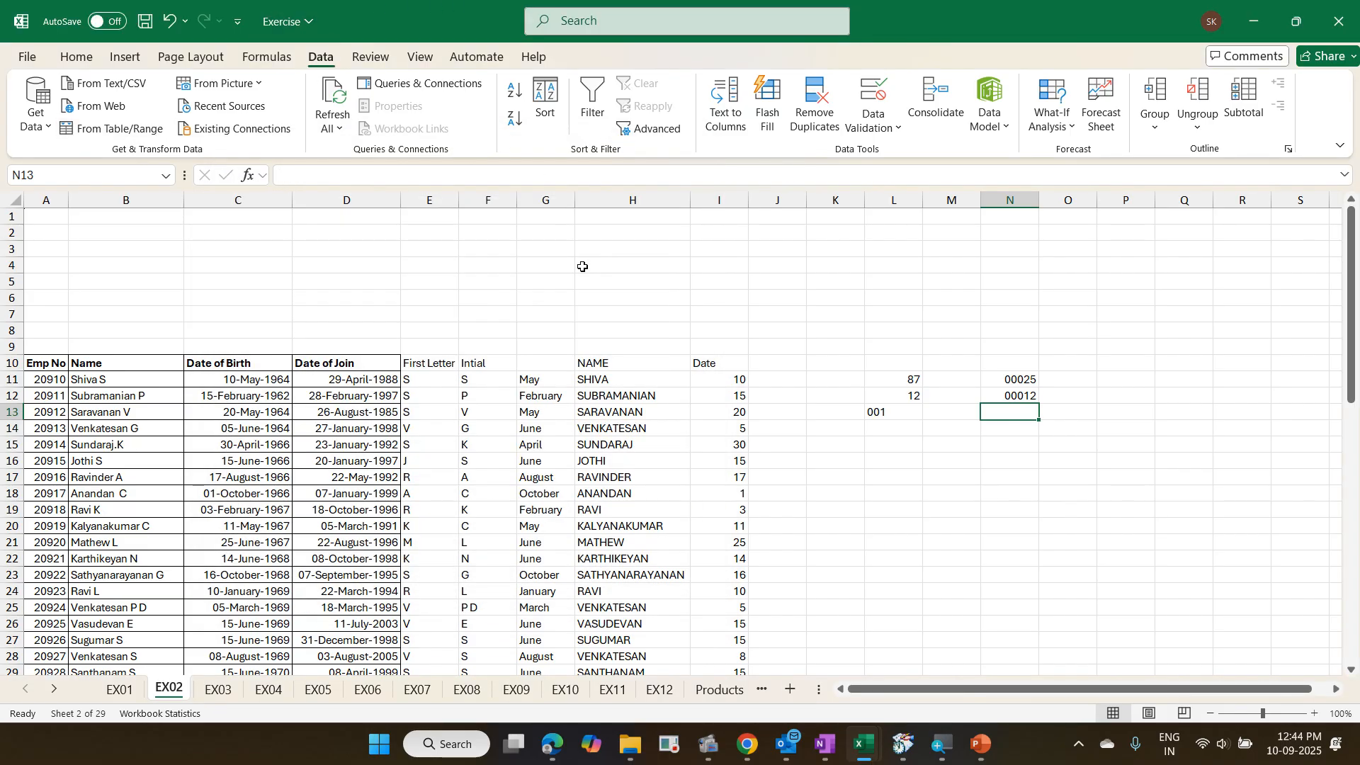
- Apply the custom number format 0# to the extracted days in I11:I64 and review the format code
click(717, 380)
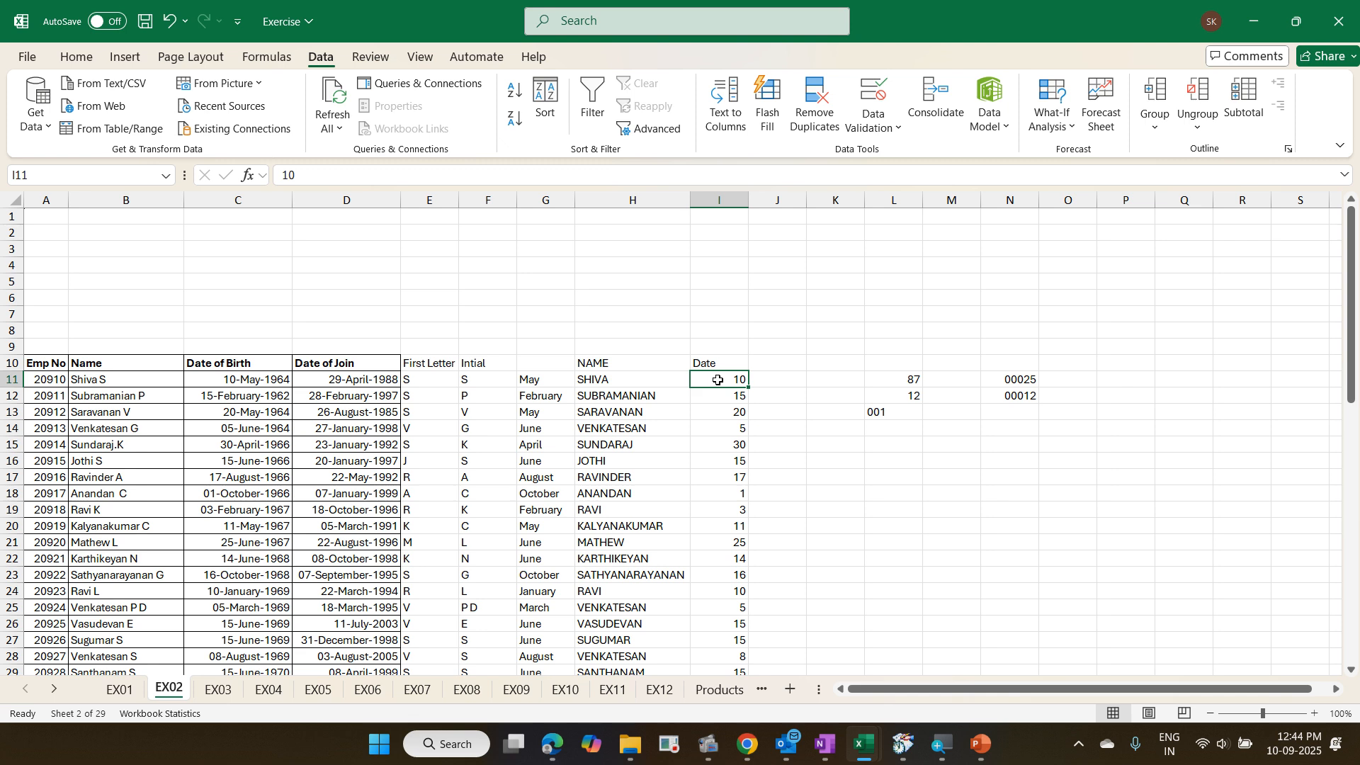
key(ctrl+shift+Down)
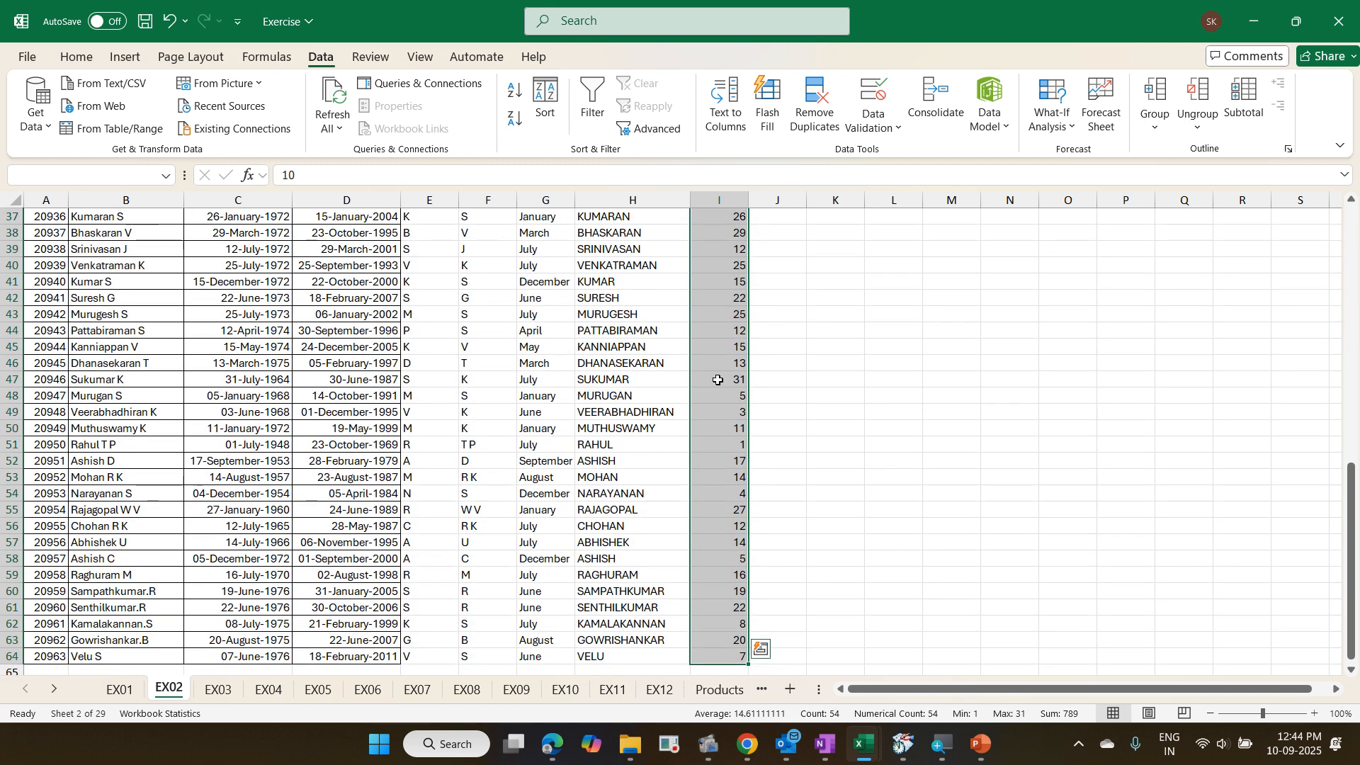
scroll(718, 380, up, 12)
key(ctrl+1)
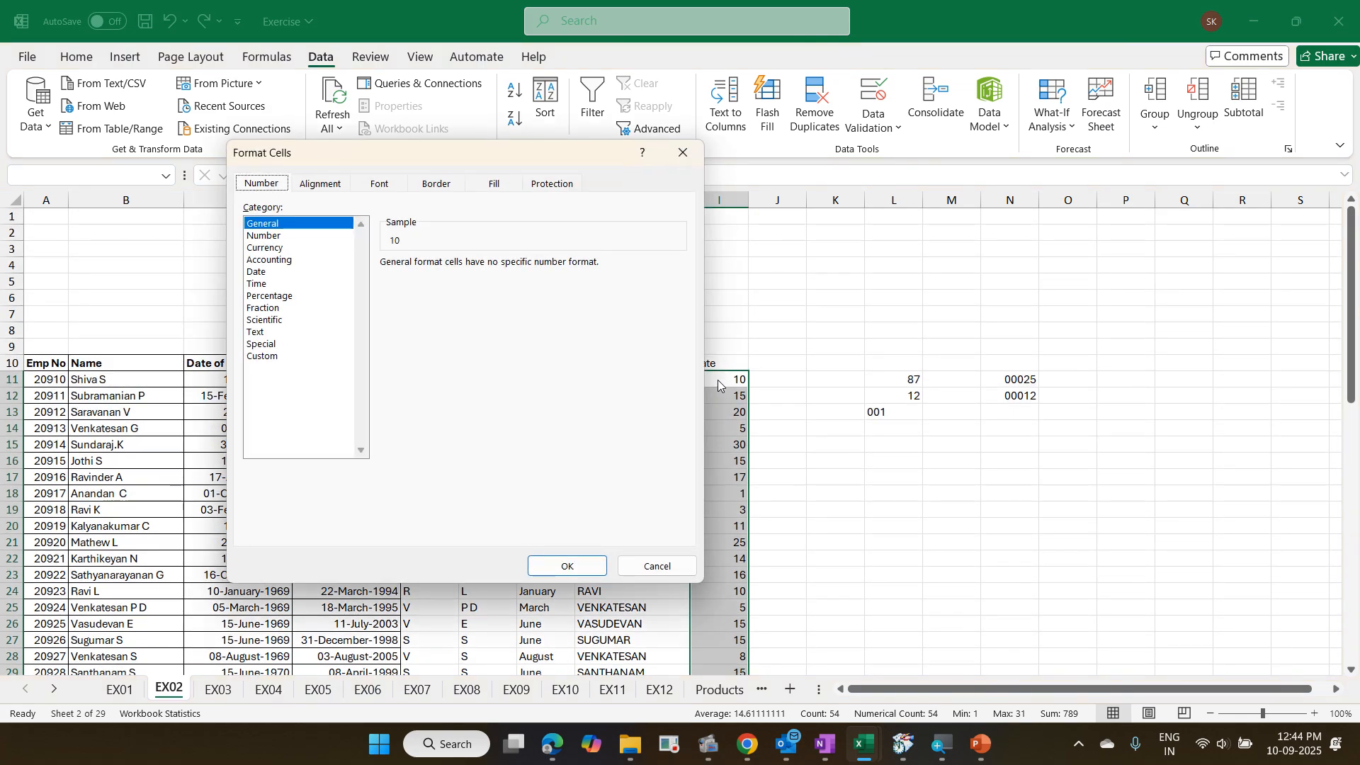
click(306, 357)
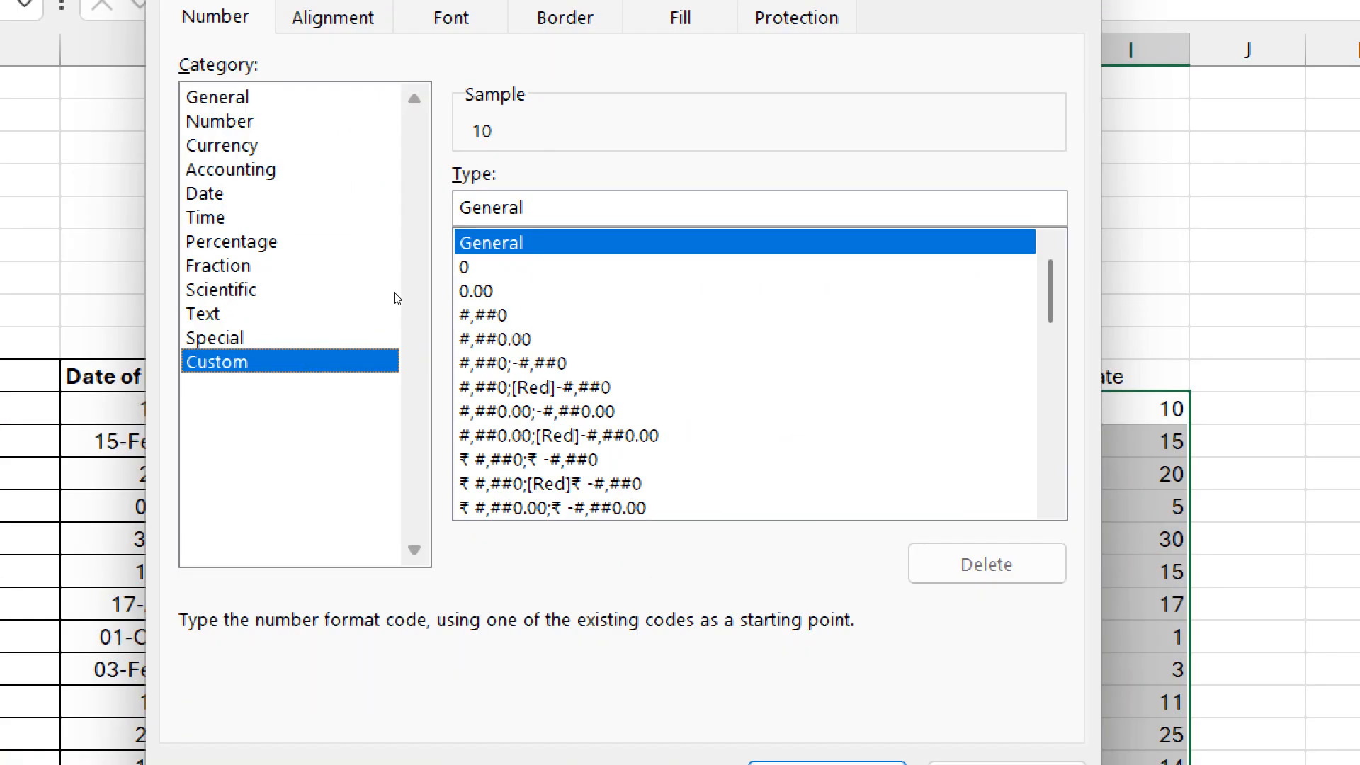
drag(528, 208, 457, 207)
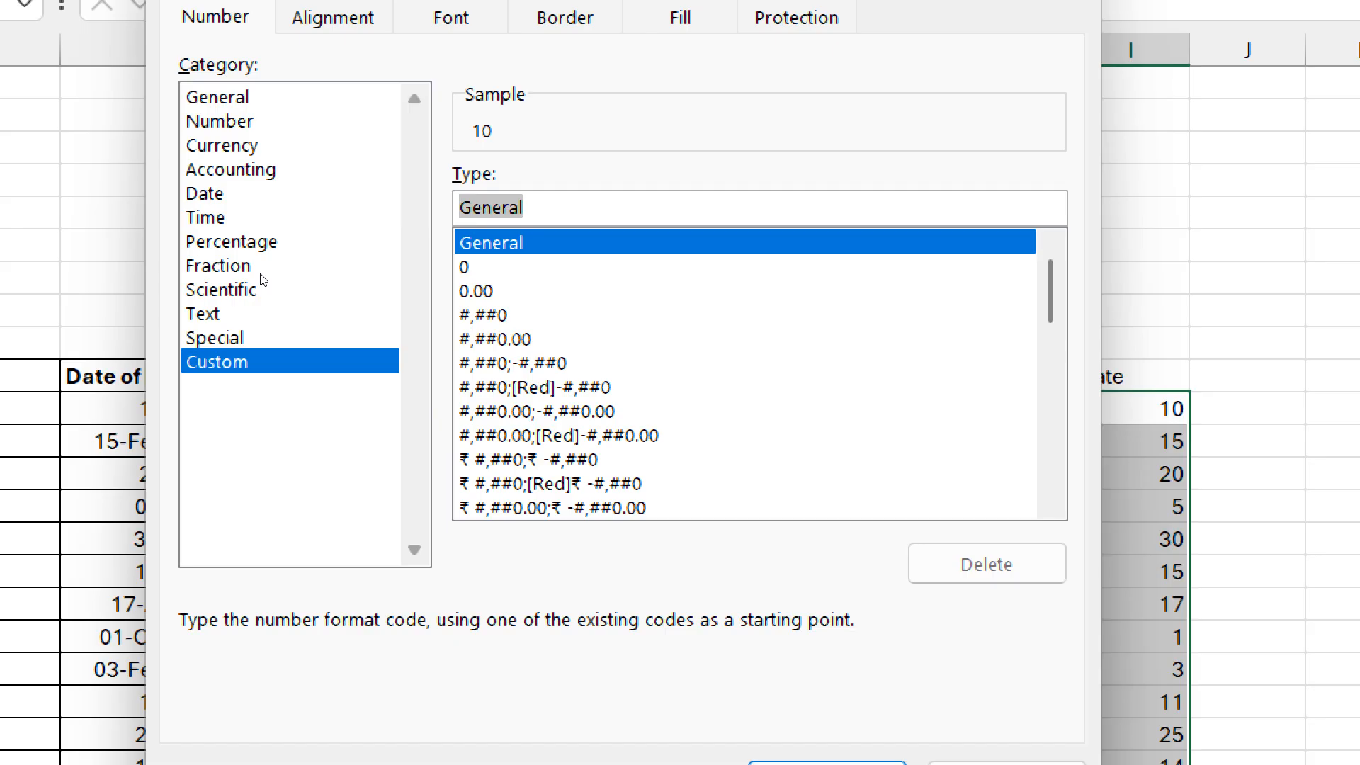
text(0#)
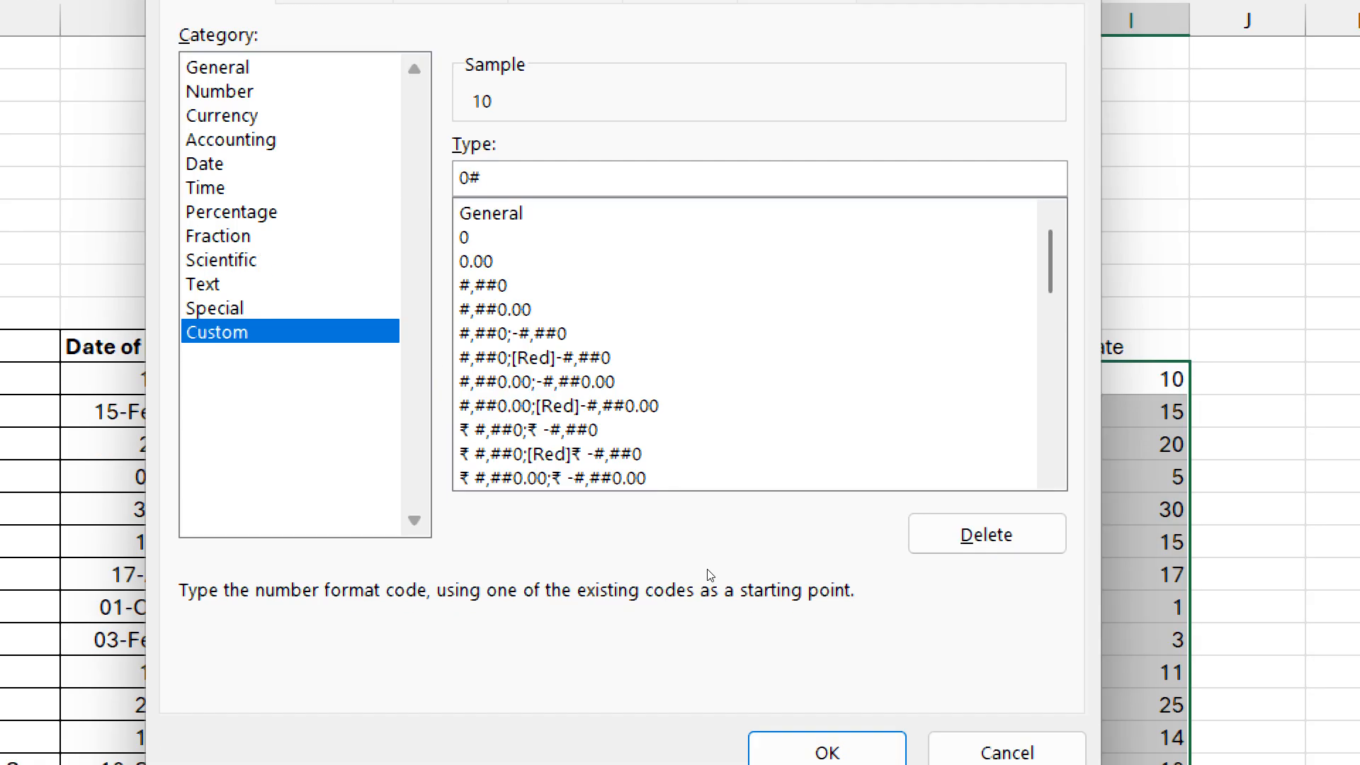
key(Return)
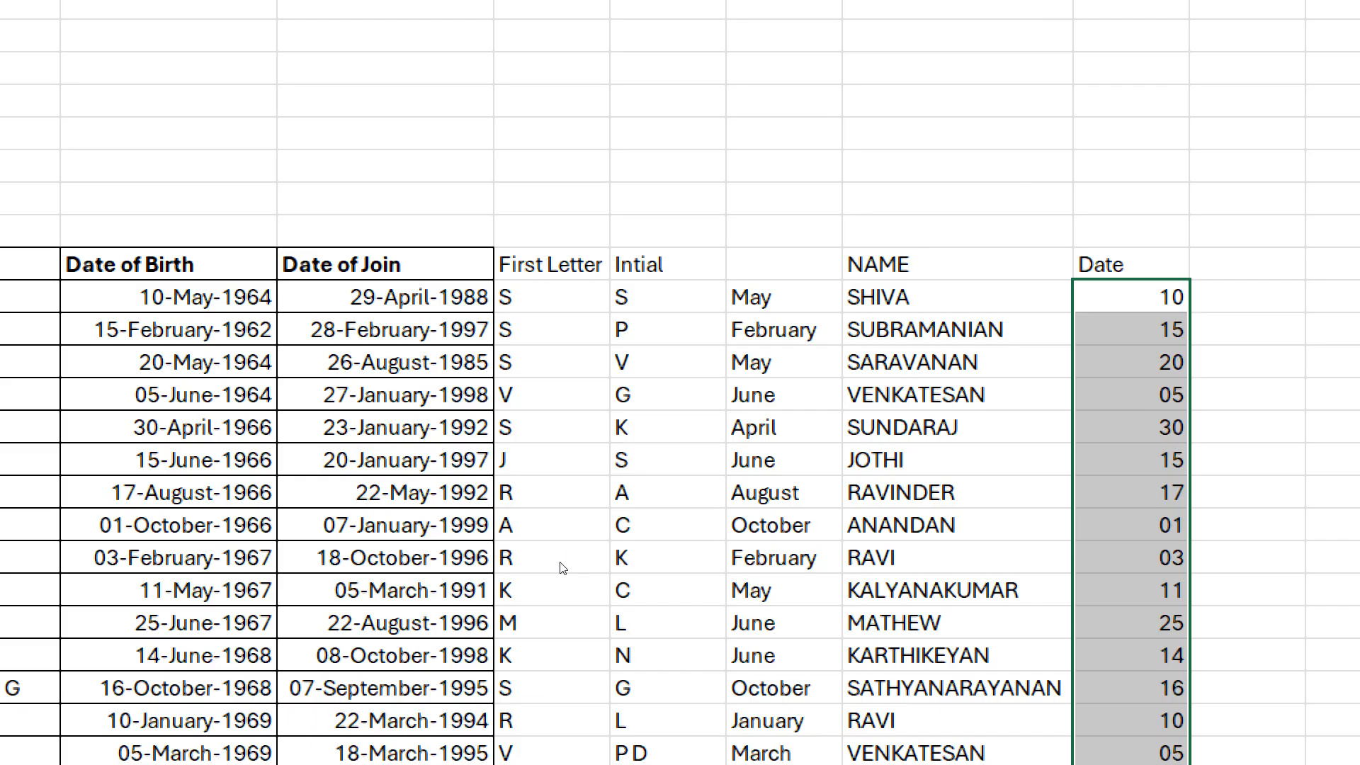
key(ctrl+1)
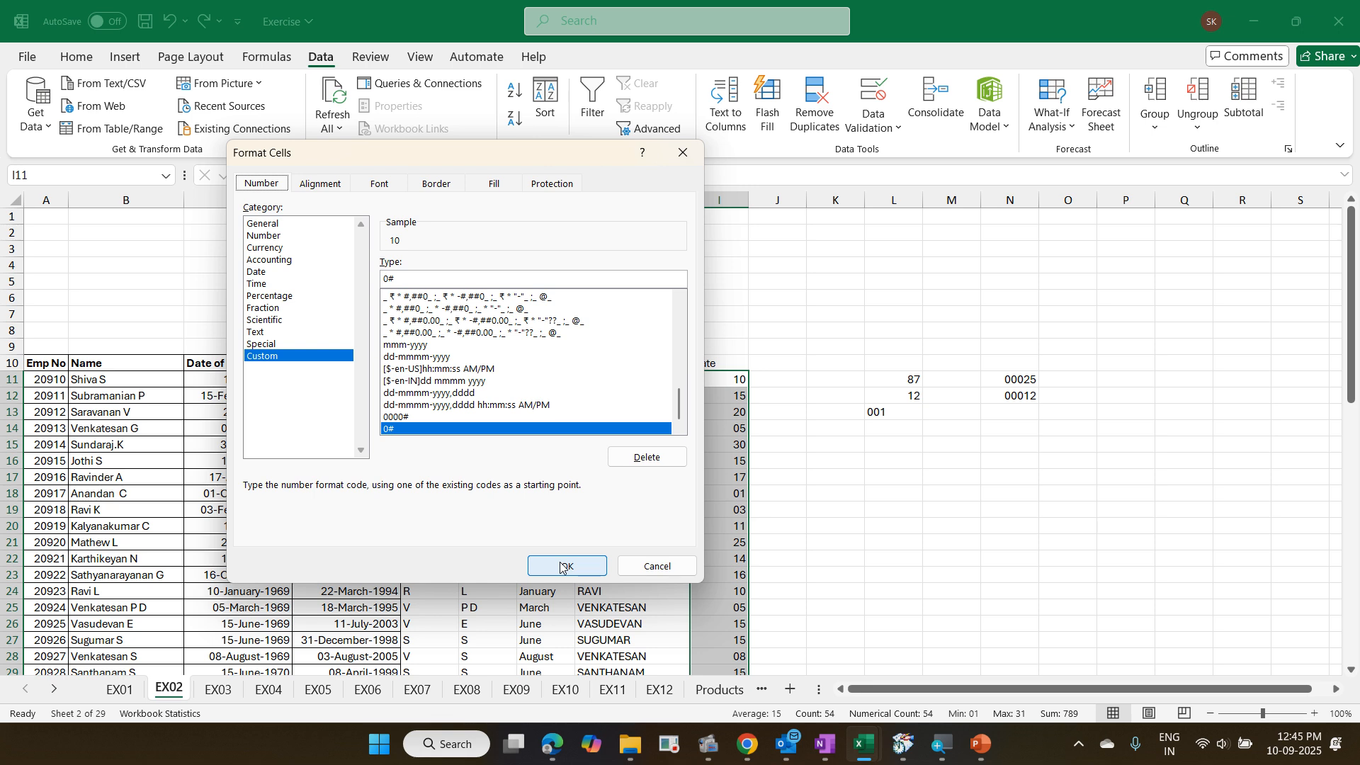
click(561, 567)
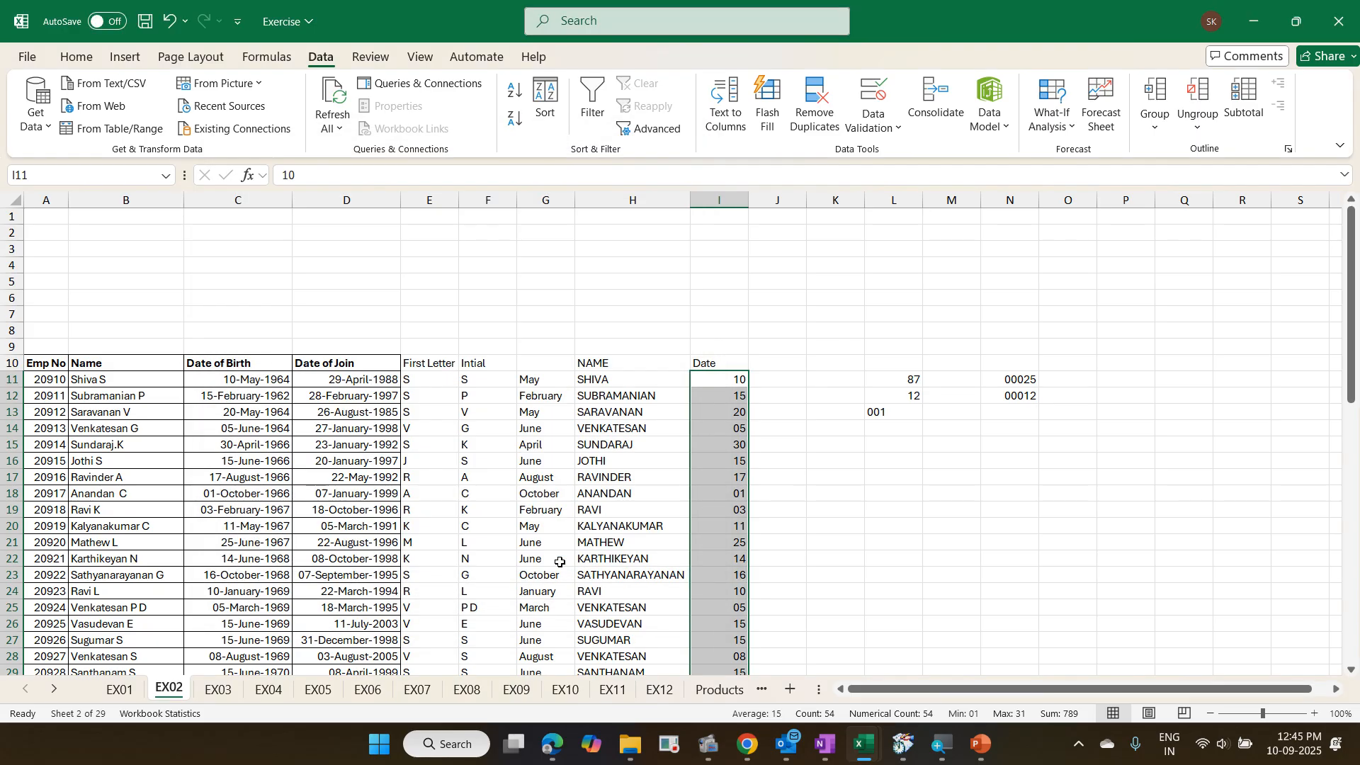
- Save the Exercise workbook and minimize the open windows to reach the desktop
click(146, 21)
click(1258, 22)
click(1258, 23)
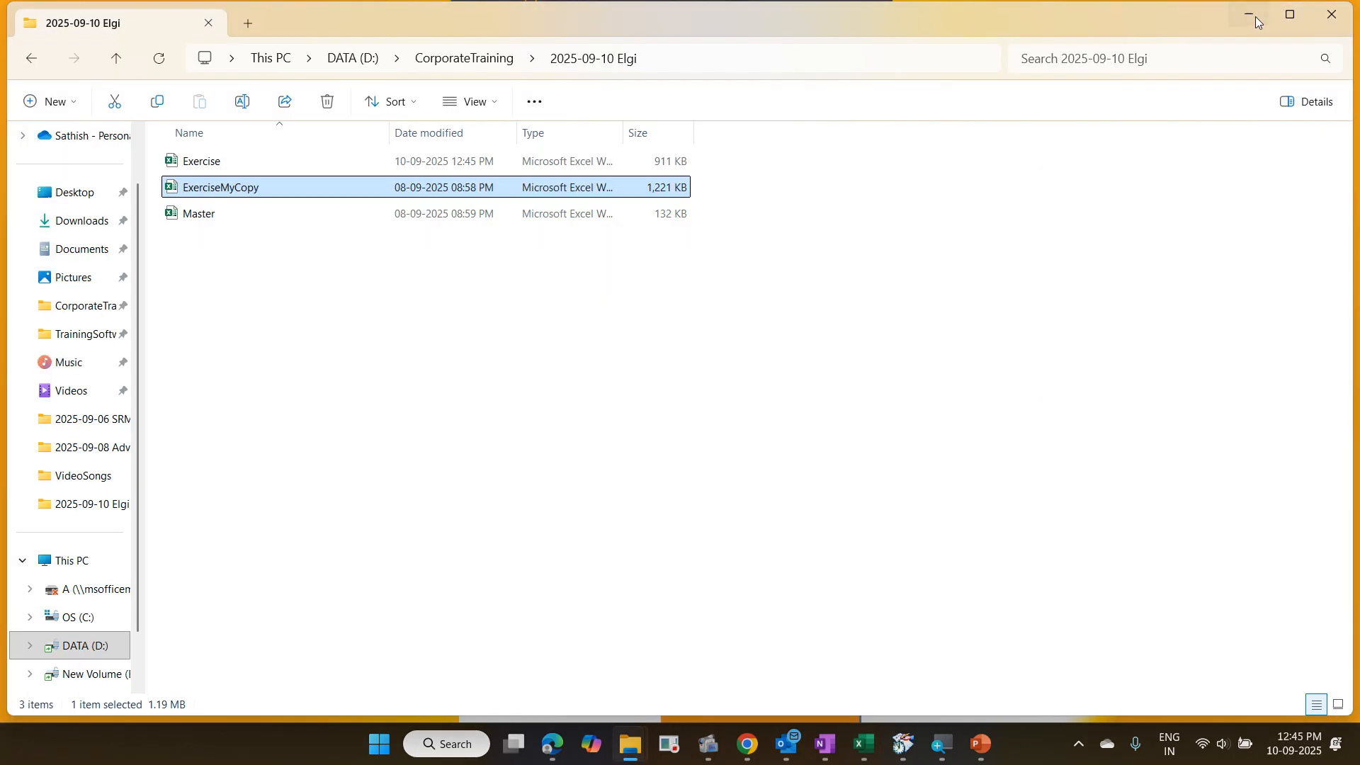
click(1255, 15)
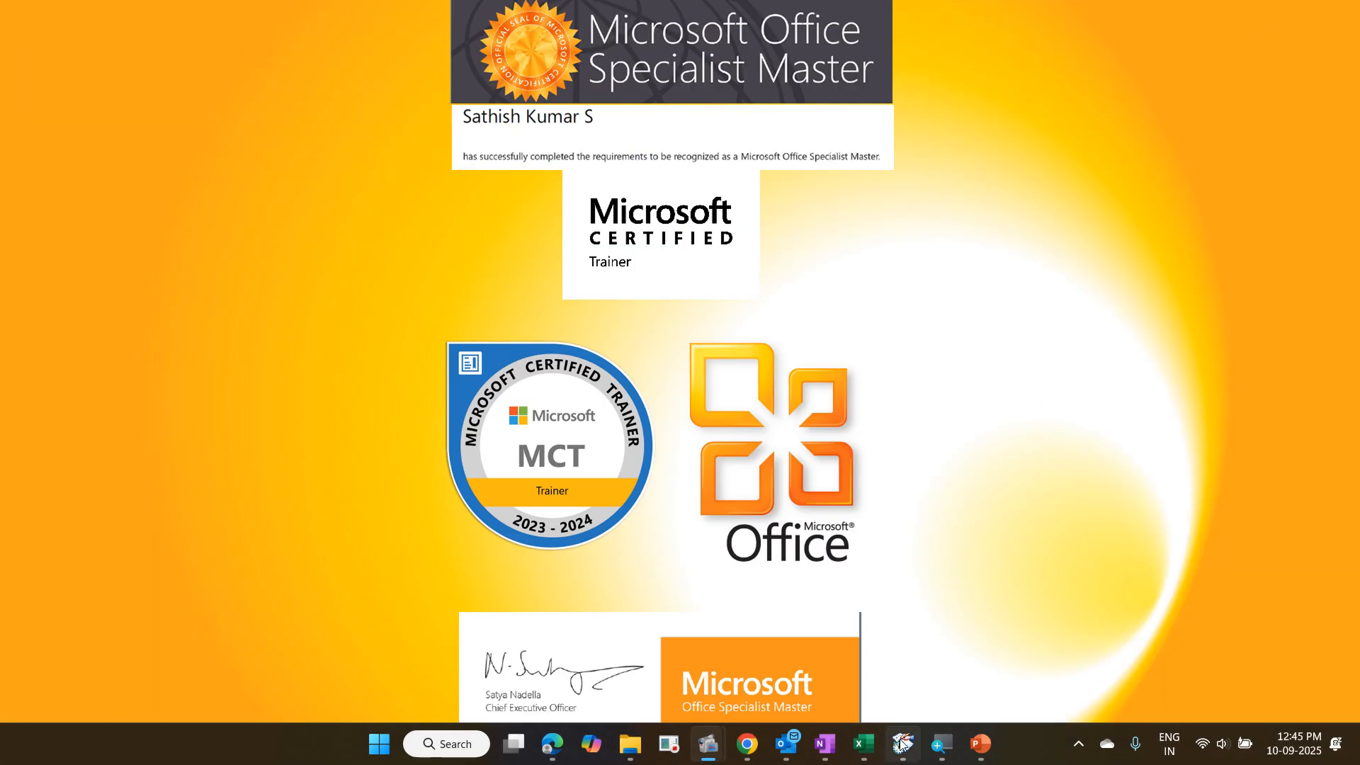